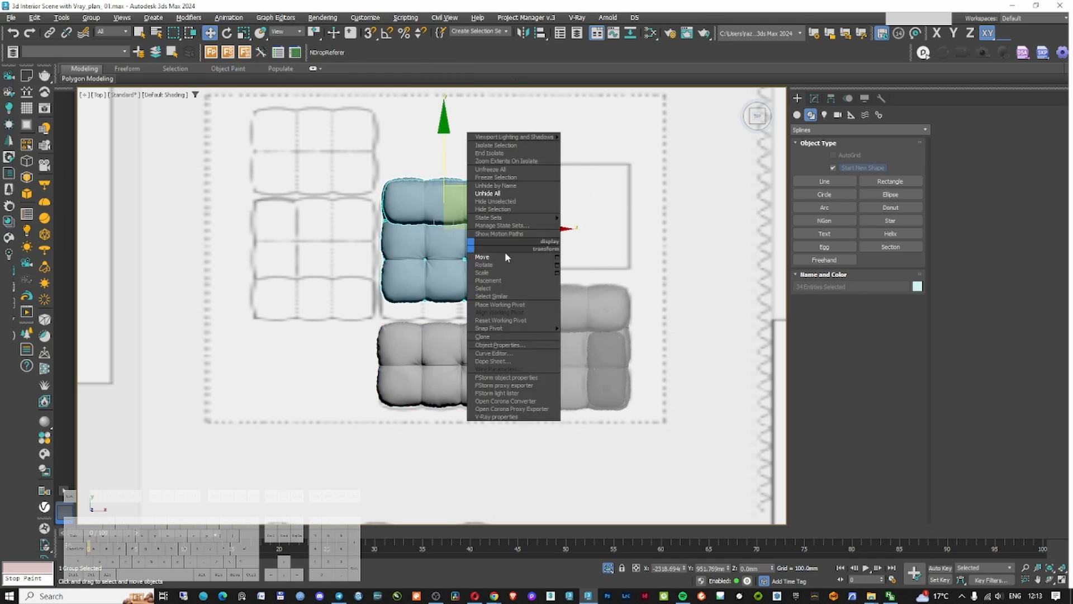
left_click(815, 99)
scroll(451, 266, "up", 3)
left_click_drag(492, 265, 305, 266, "shift")
left_click(436, 408)
scroll(386, 388, "up", 5)
left_click_drag(526, 370, 526, 363)
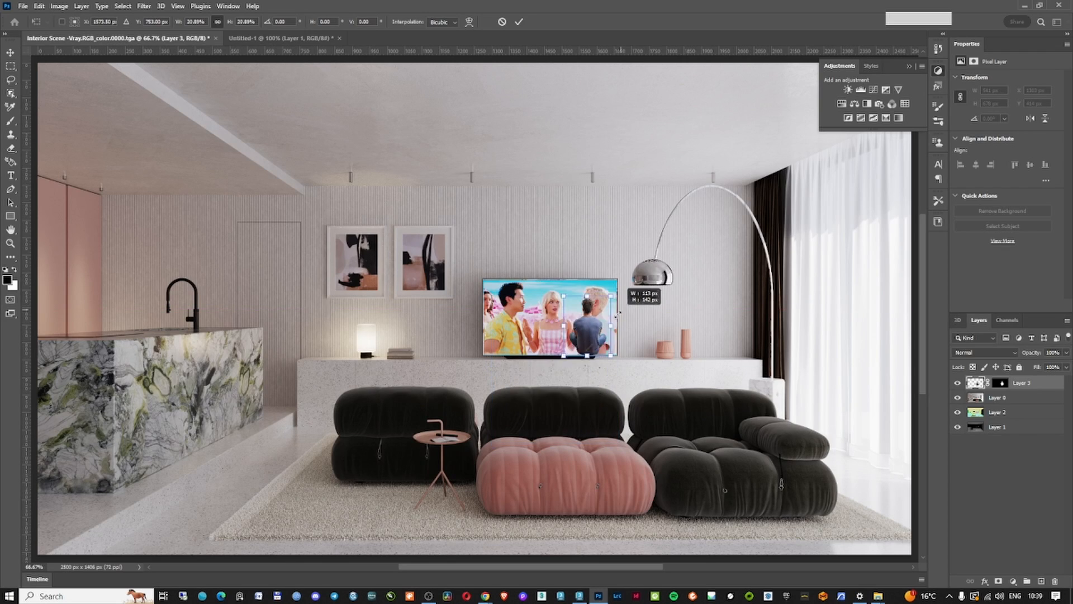
left_click_drag(590, 400, 583, 376)
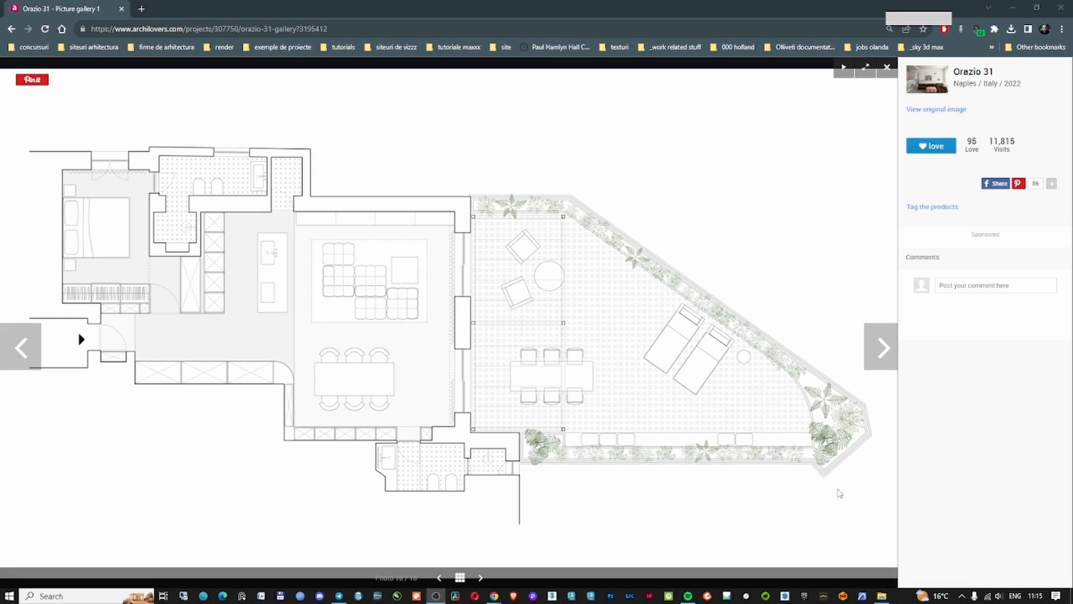
Launch 3ds Max 2024 from the browser page showing the apartment floor plan
right_click(405, 270)
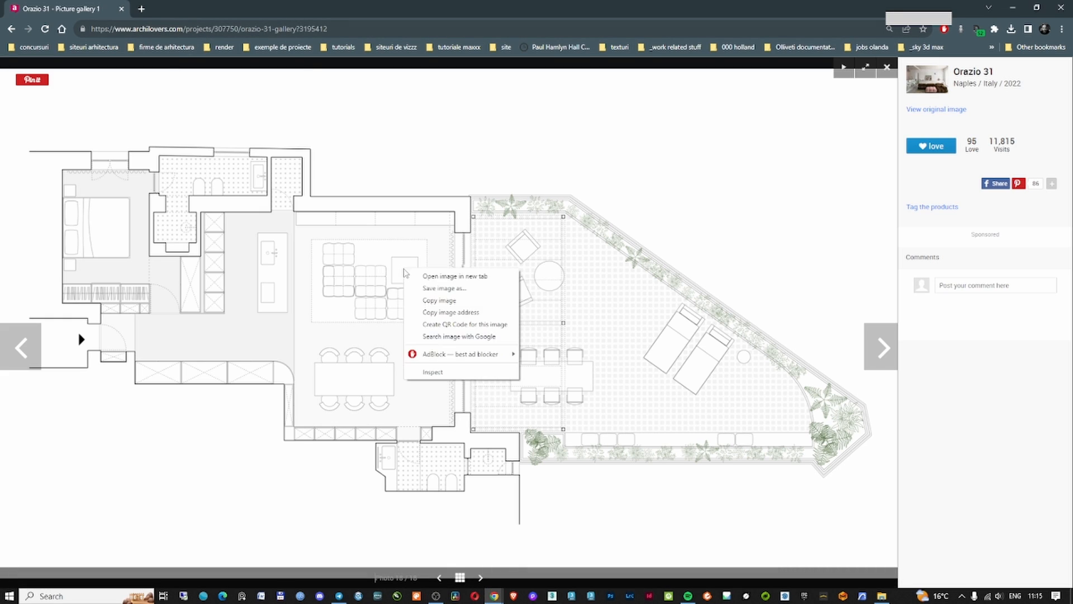
left_click(471, 9)
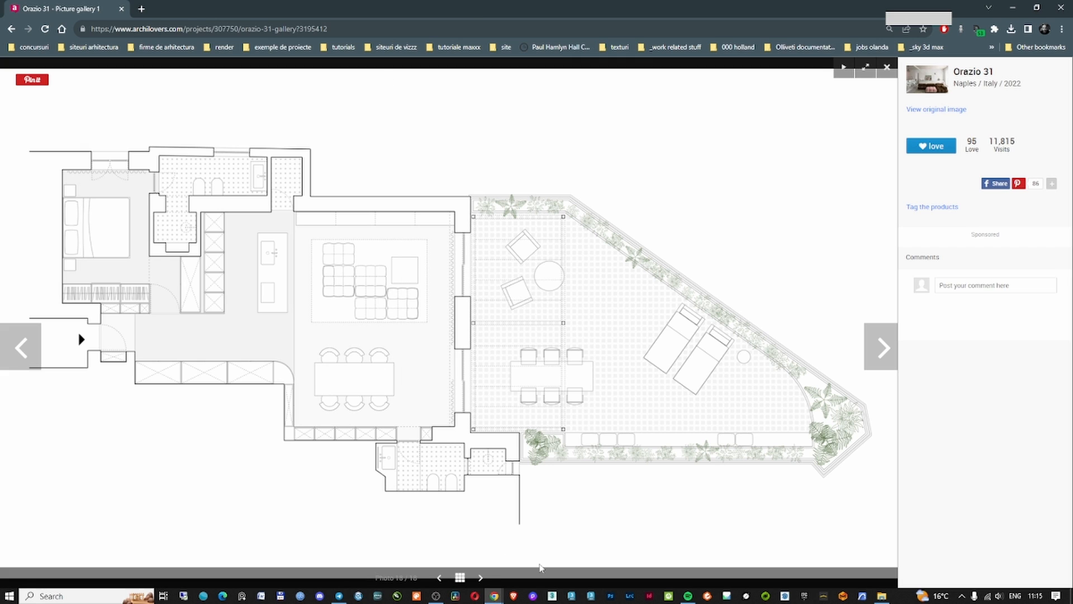
left_click(591, 595)
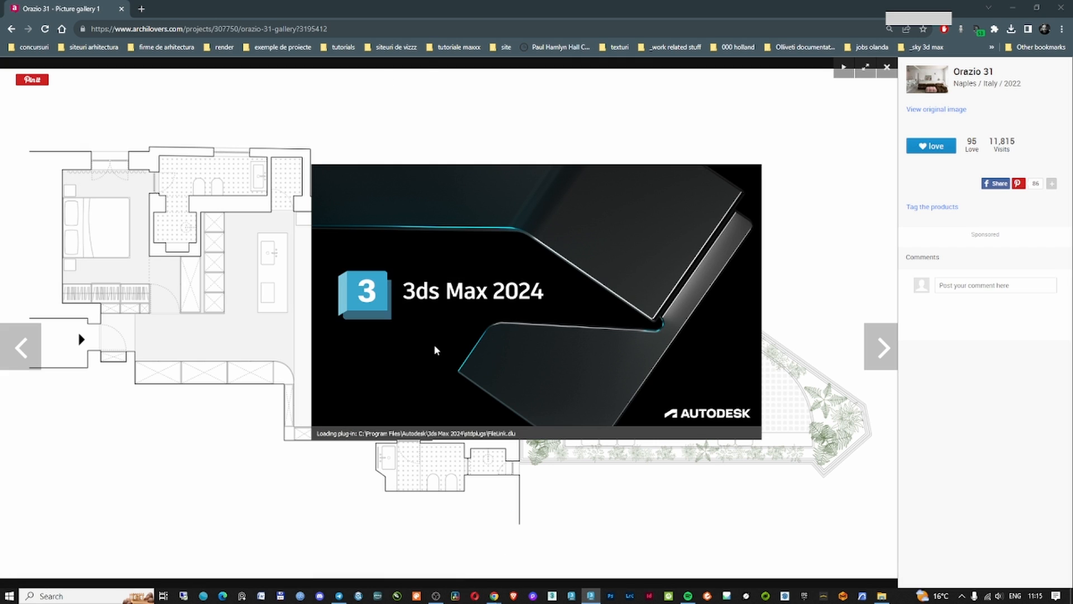
left_click(431, 4)
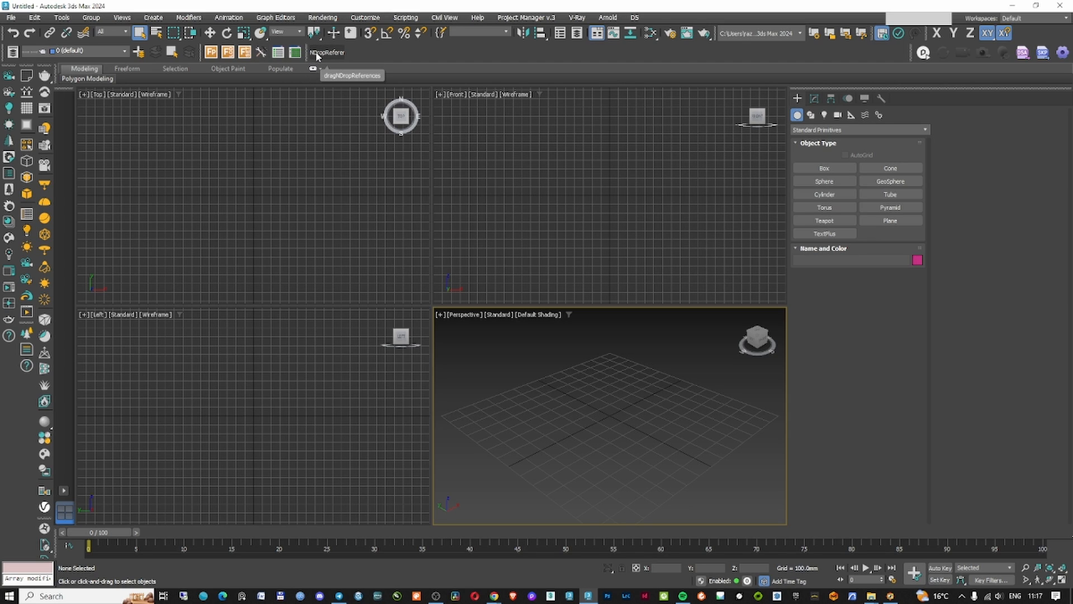
Create a reference plane from the floor plan image with the dragNDropReferences tool
left_click(316, 54)
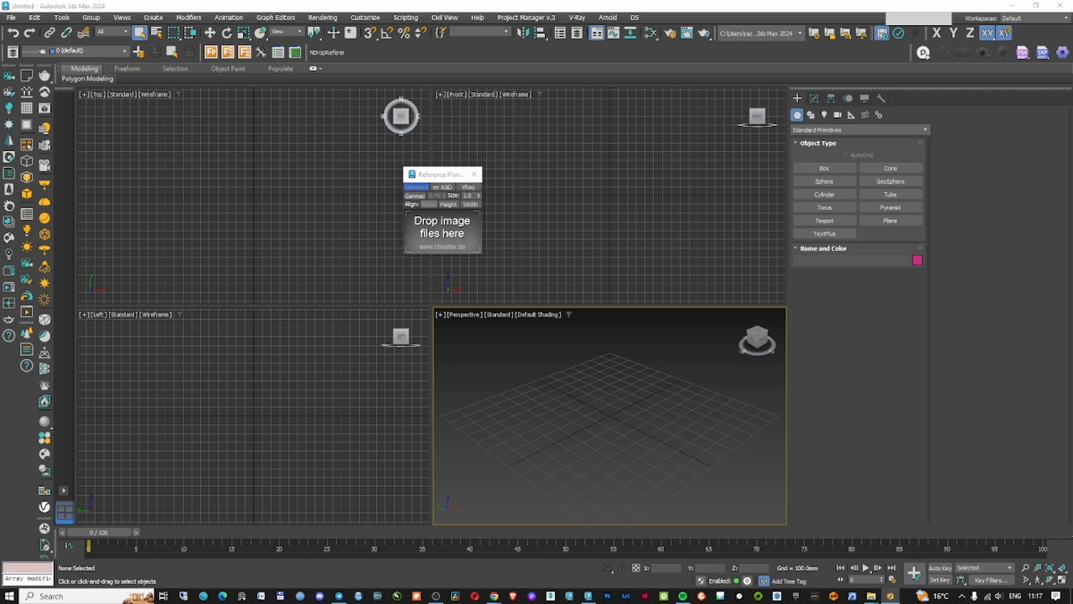
left_click_drag(448, 237, 449, 238)
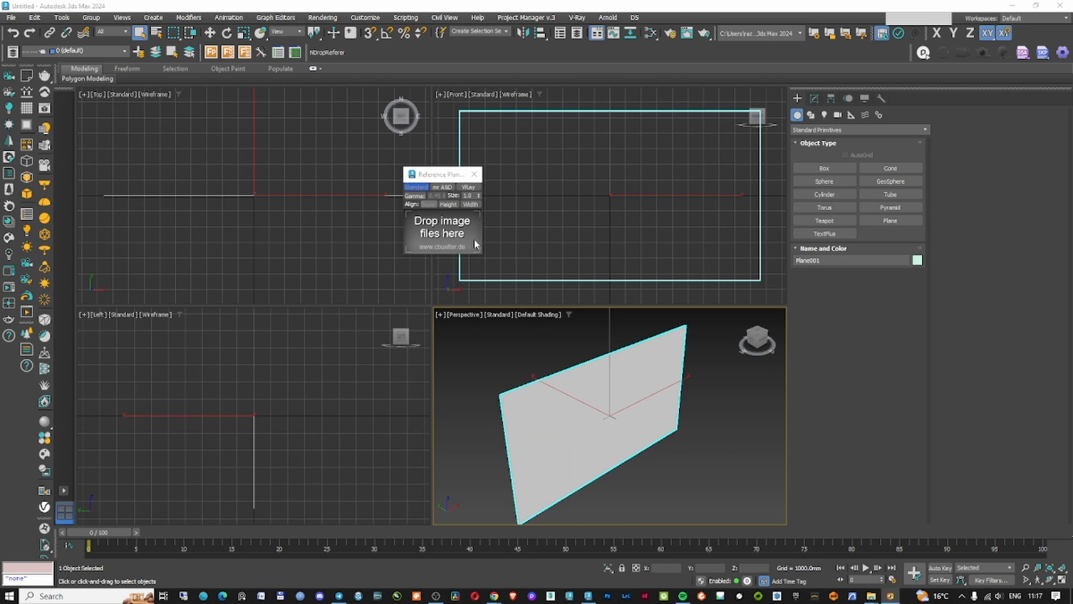
left_click(572, 335)
left_click(607, 384)
middle_click_drag(637, 391, 602, 374, "alt")
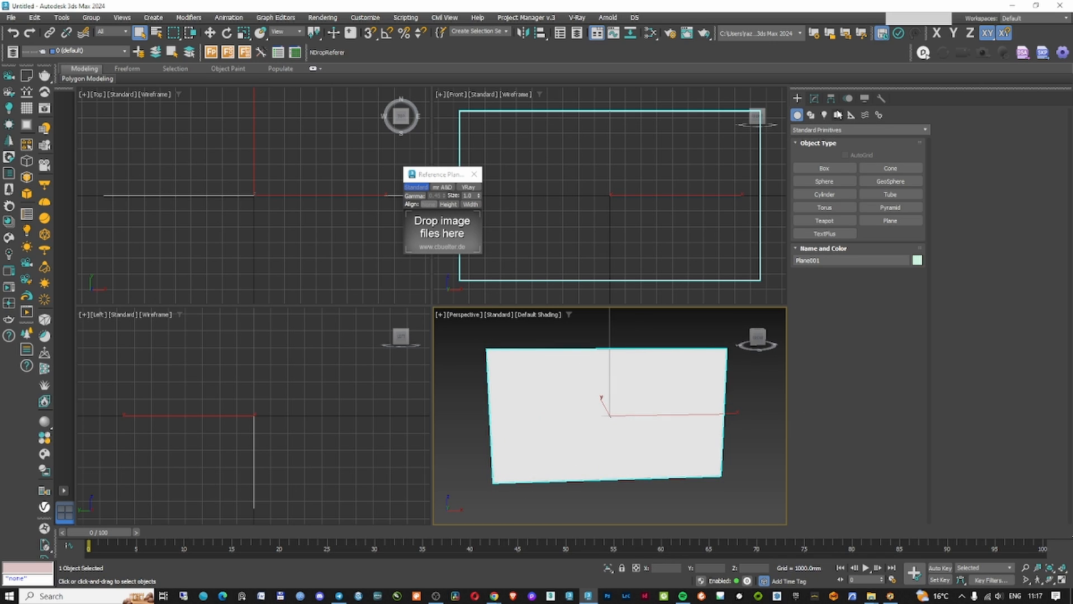
Add a UVW Map modifier to the reference plane and turn off its Real-World Map Size
left_click(815, 98)
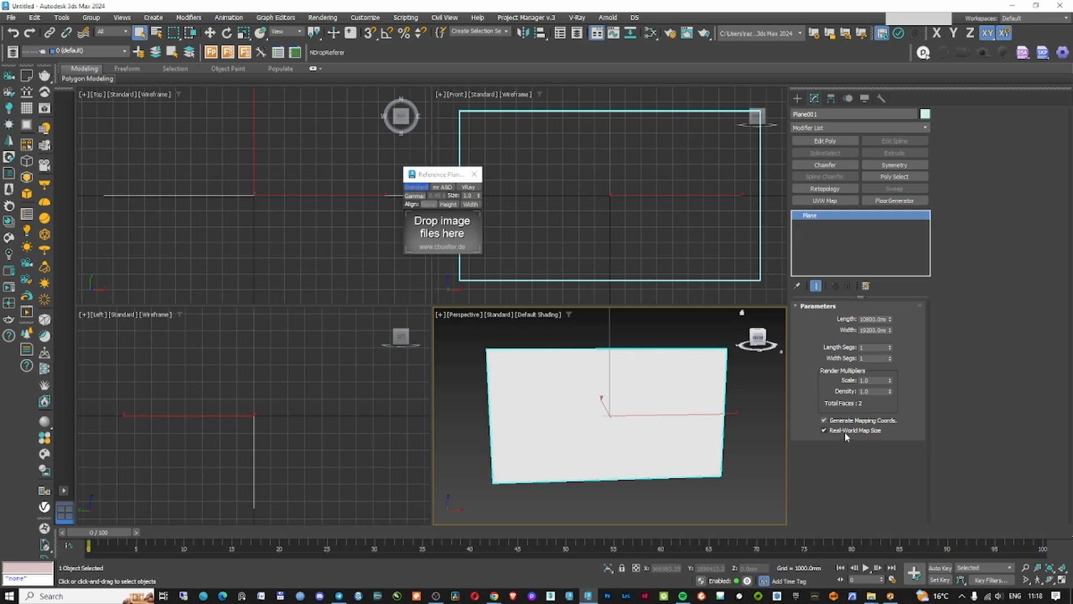
left_click(824, 201)
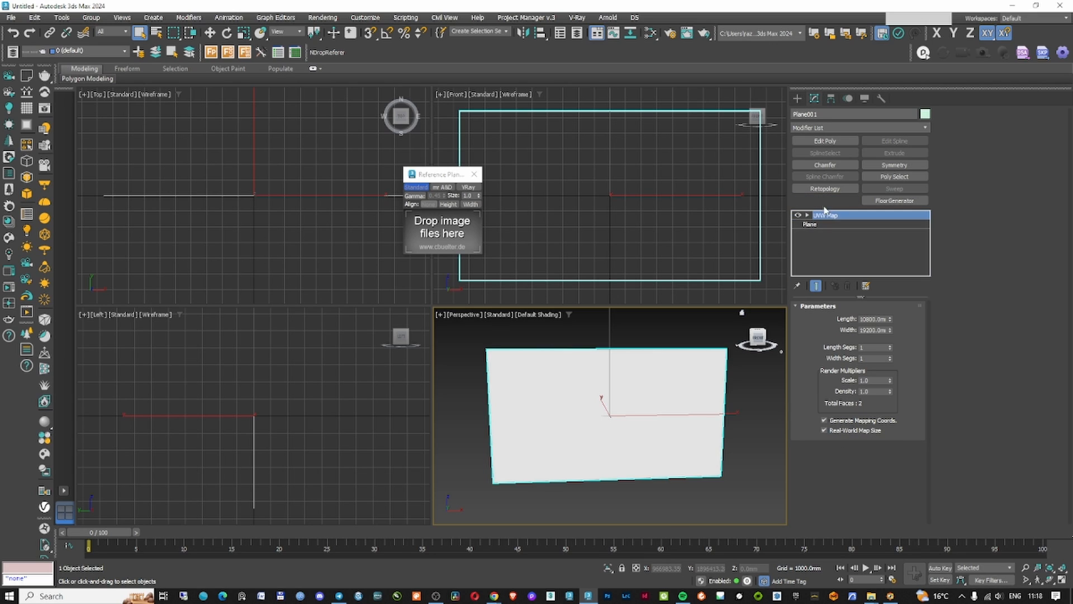
left_click(844, 472)
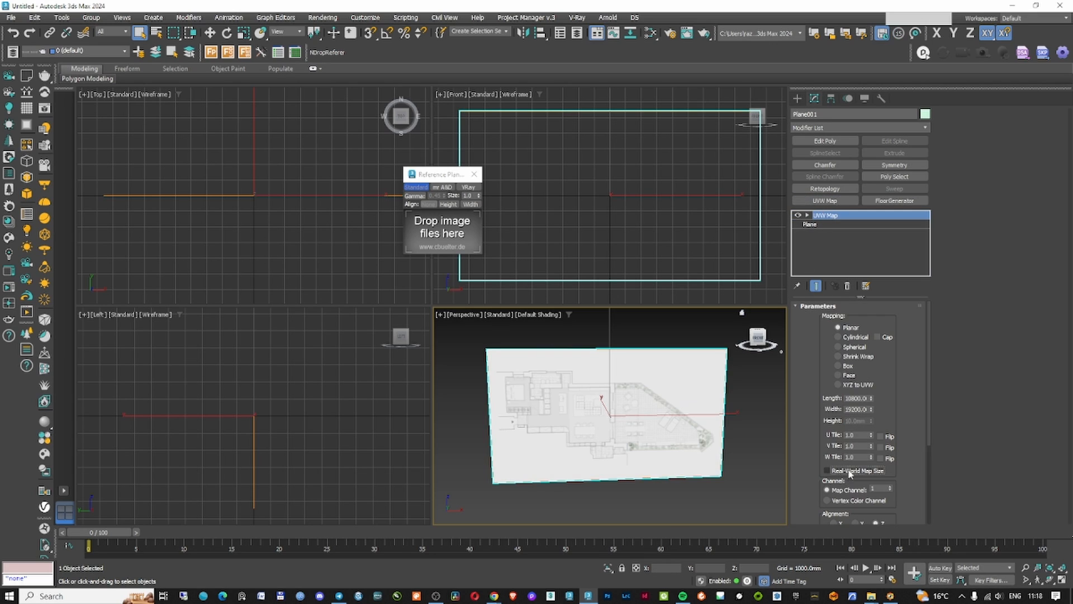
Activate Move for the plane, close the reference plane dialog and maximize the perspective view
right_click(655, 410)
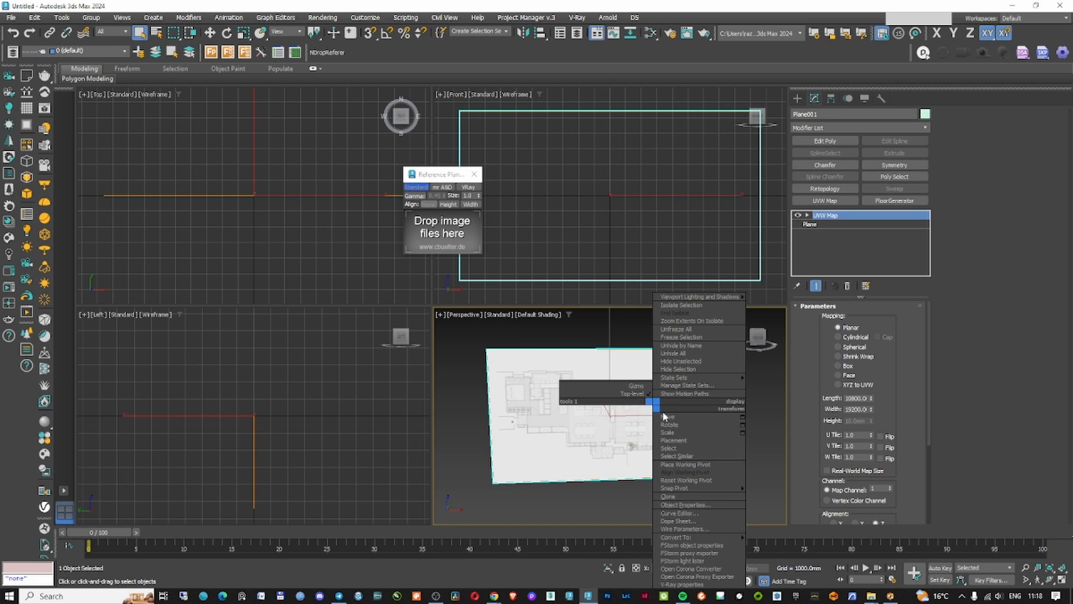
left_click(671, 417)
left_click(474, 175)
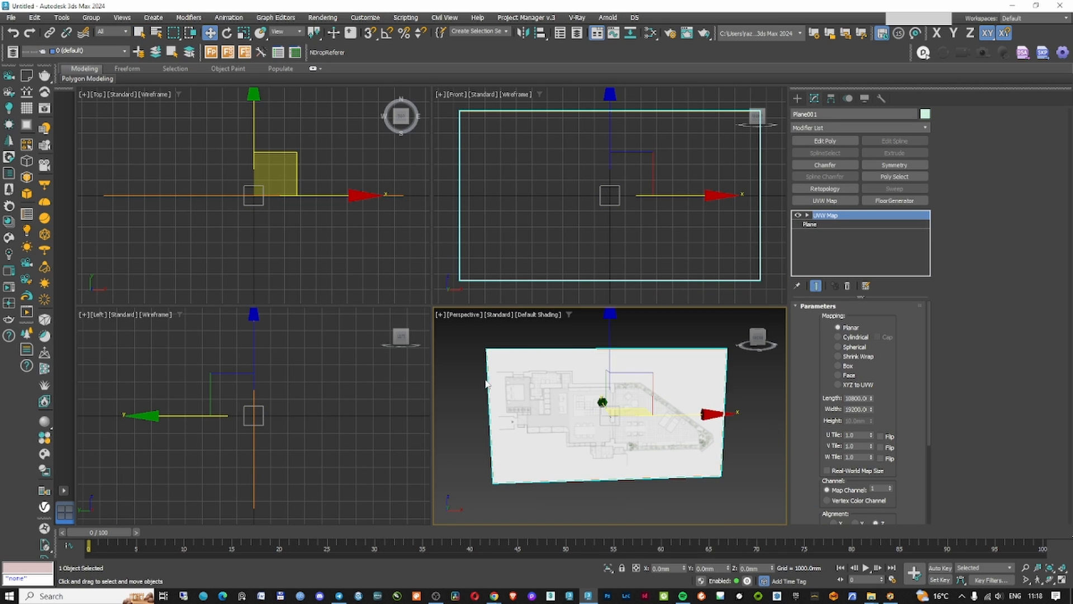
left_click(469, 386)
key("alt+w")
left_click(597, 309)
Rotate the floor plan plane flat by setting its X rotation to 0
right_click(544, 325)
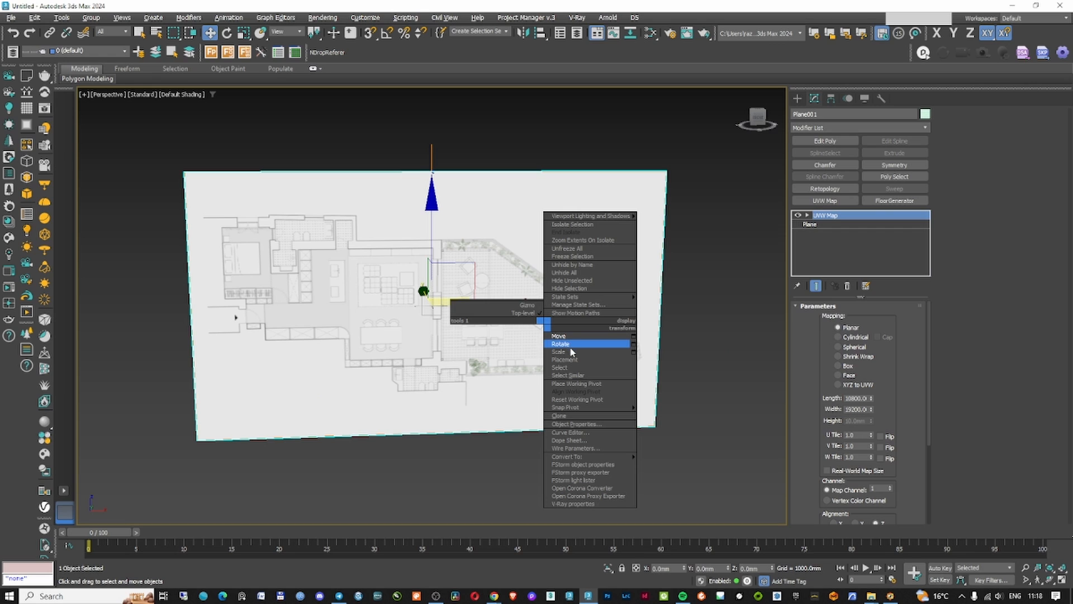
left_click(565, 344)
left_click_drag(442, 371, 442, 334)
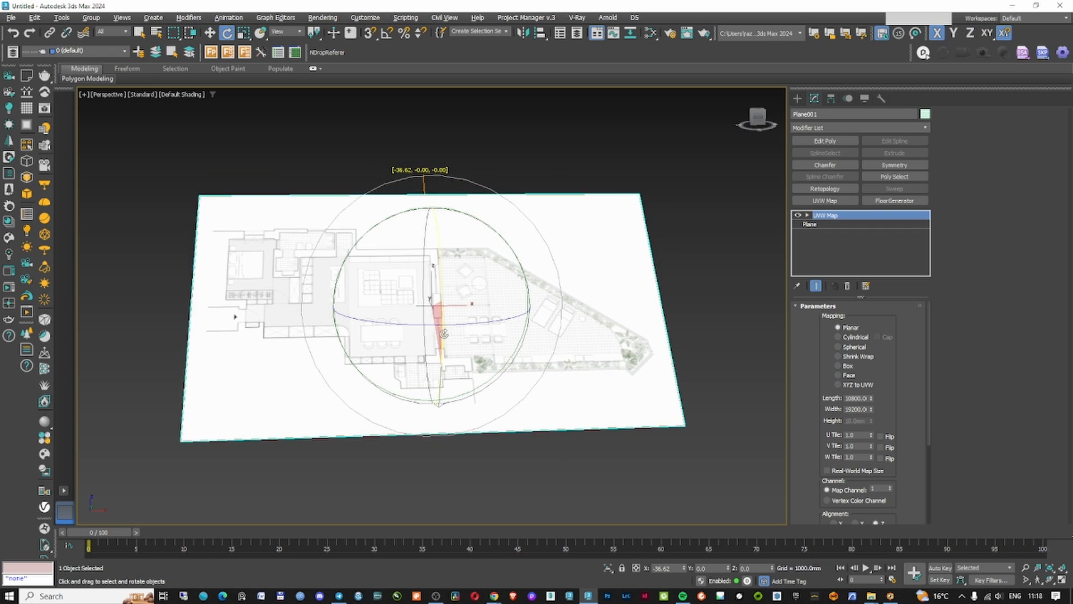
right_click(443, 334)
double_click(665, 568)
type("0")
key("Return")
key("w")
key("t")
key("z")
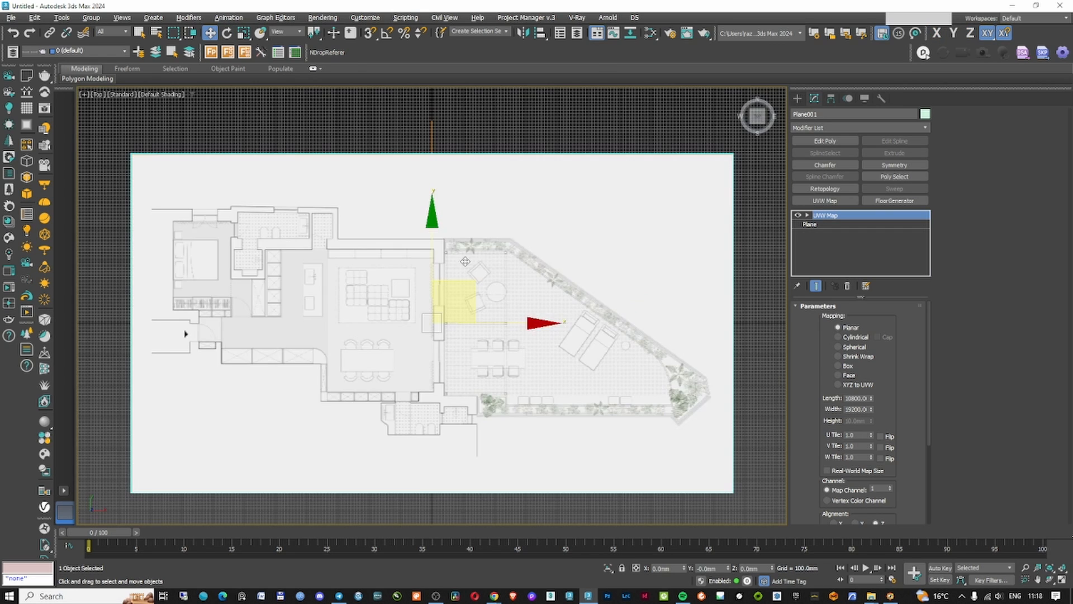
Move only the reference plane's pivot onto the lower-right module of the sofa group in the plan
scroll(465, 264, "down", 4)
left_click(613, 308)
scroll(444, 302, "up", 8)
scroll(444, 301, "down", 10)
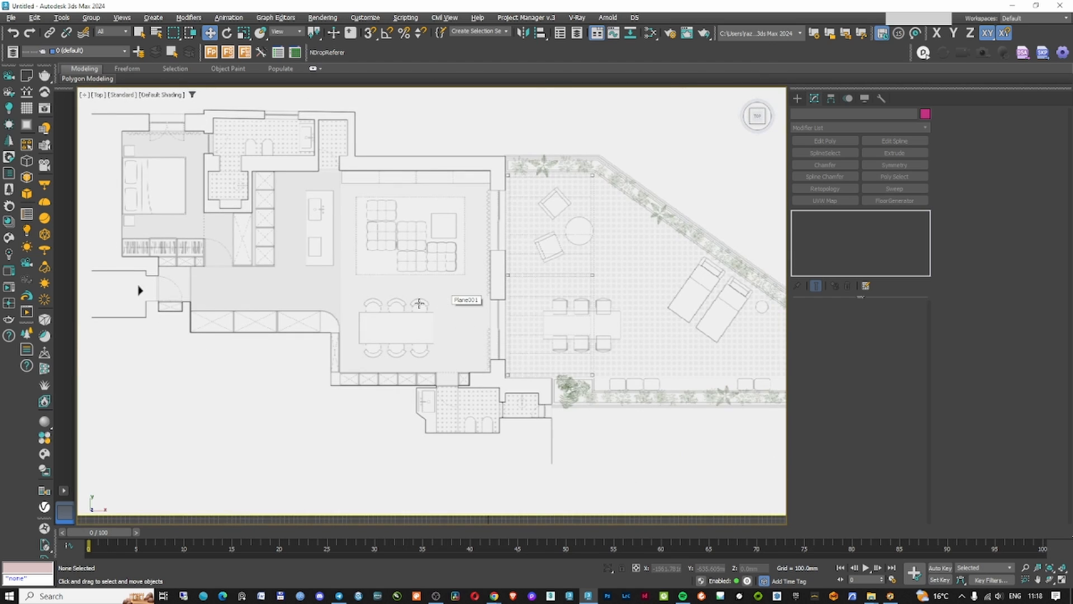
middle_click_drag(474, 337, 445, 327)
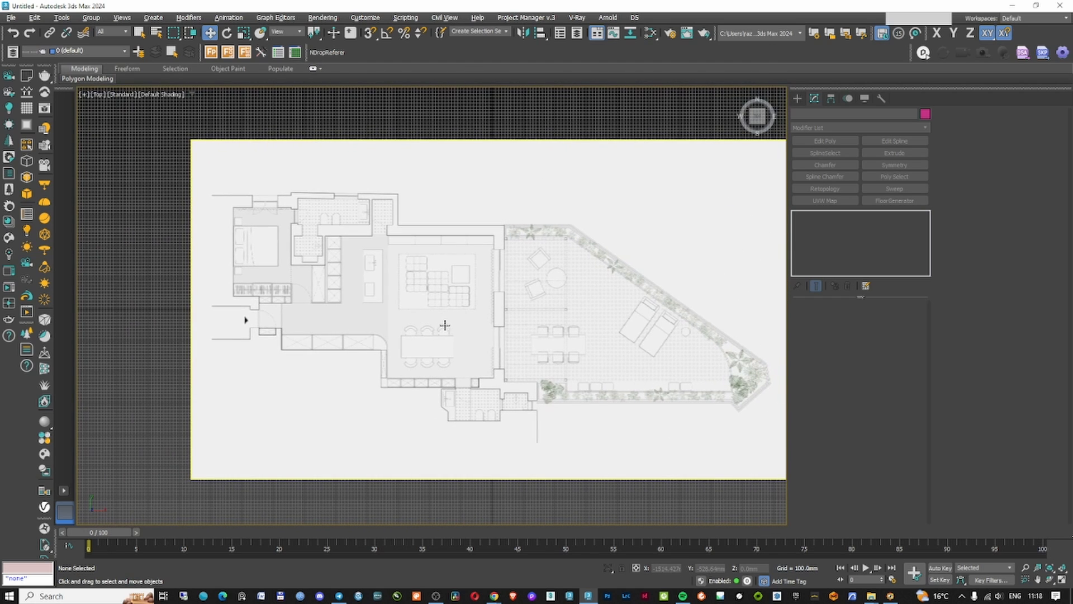
left_click(428, 313)
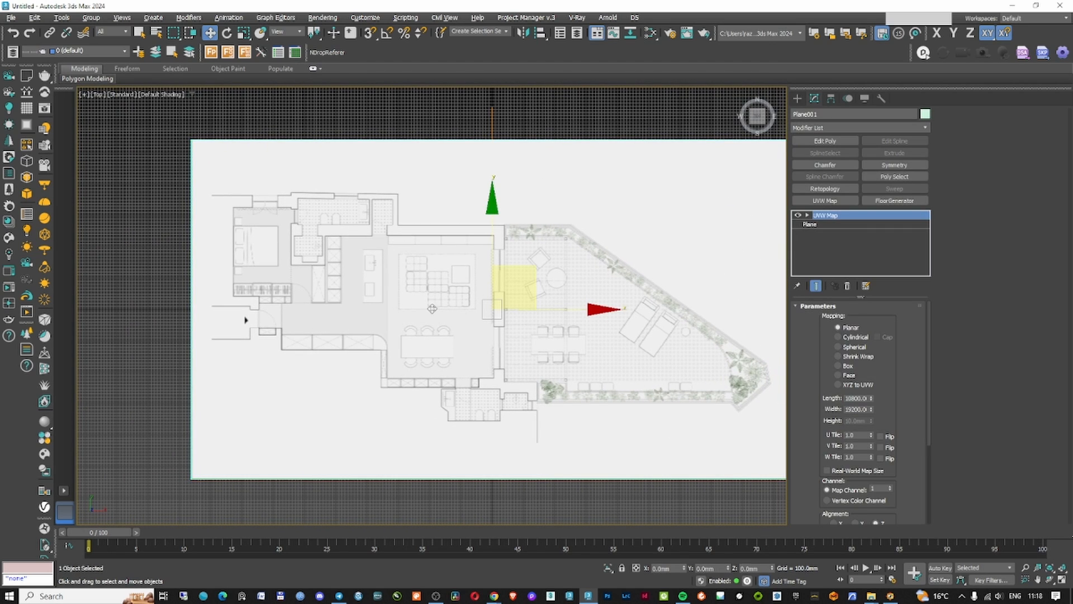
scroll(432, 308, "up", 5)
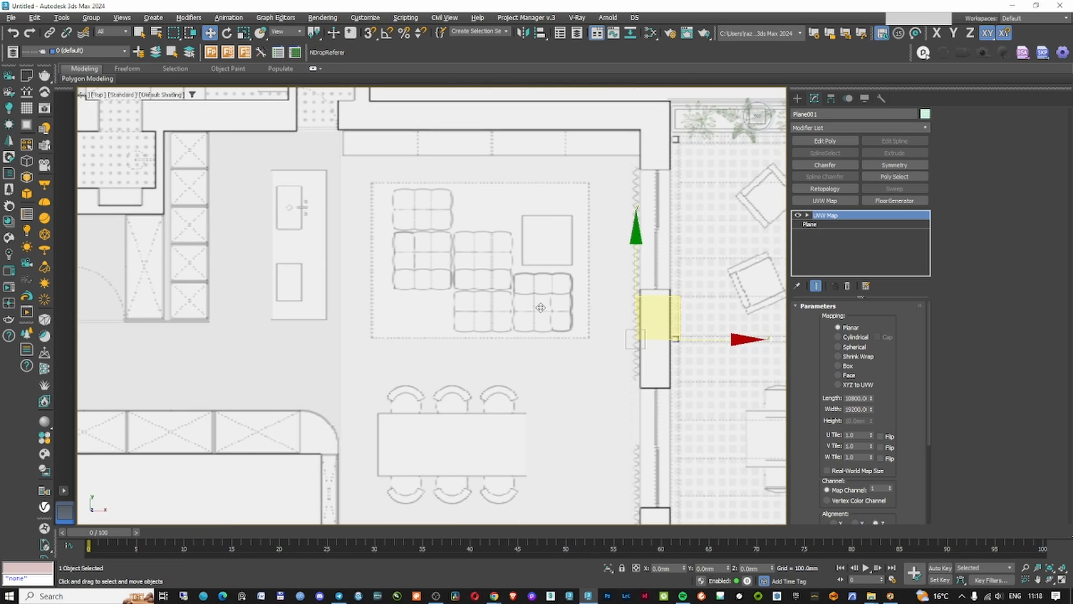
scroll(541, 307, "up", 2)
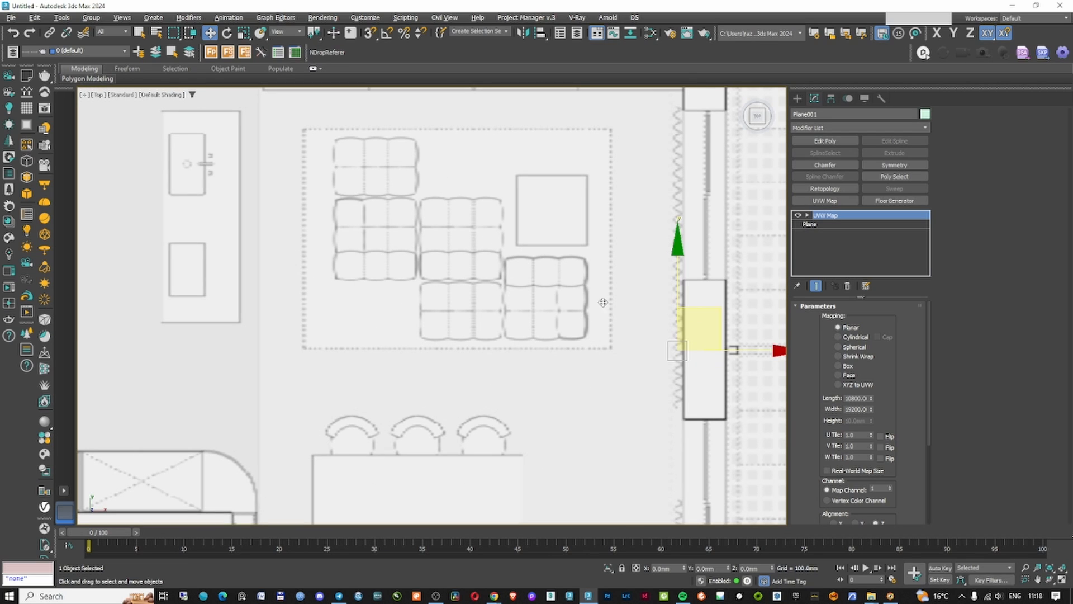
left_click(831, 98)
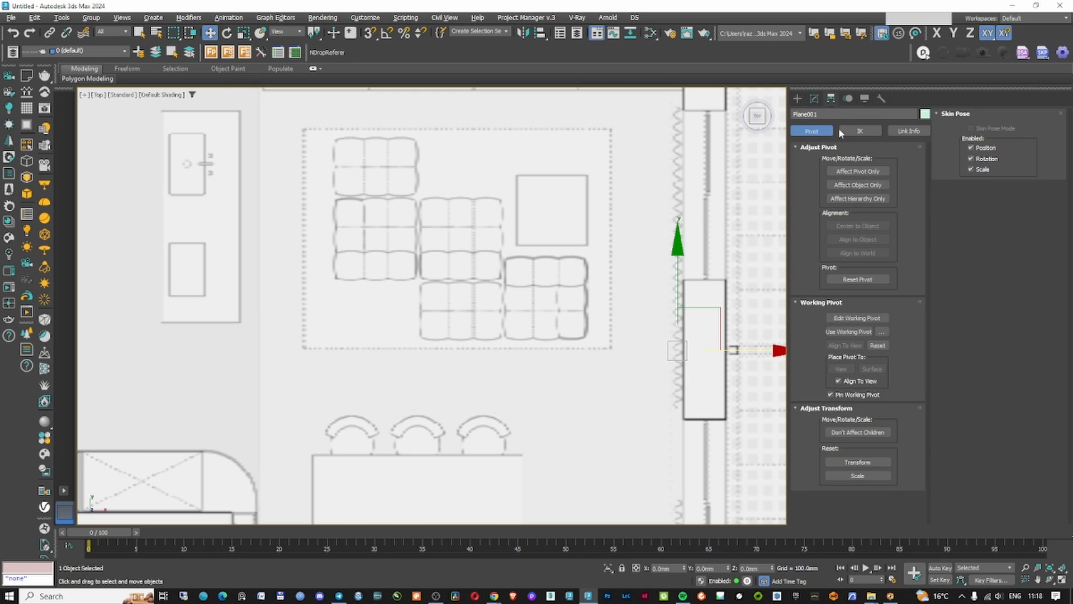
left_click(858, 171)
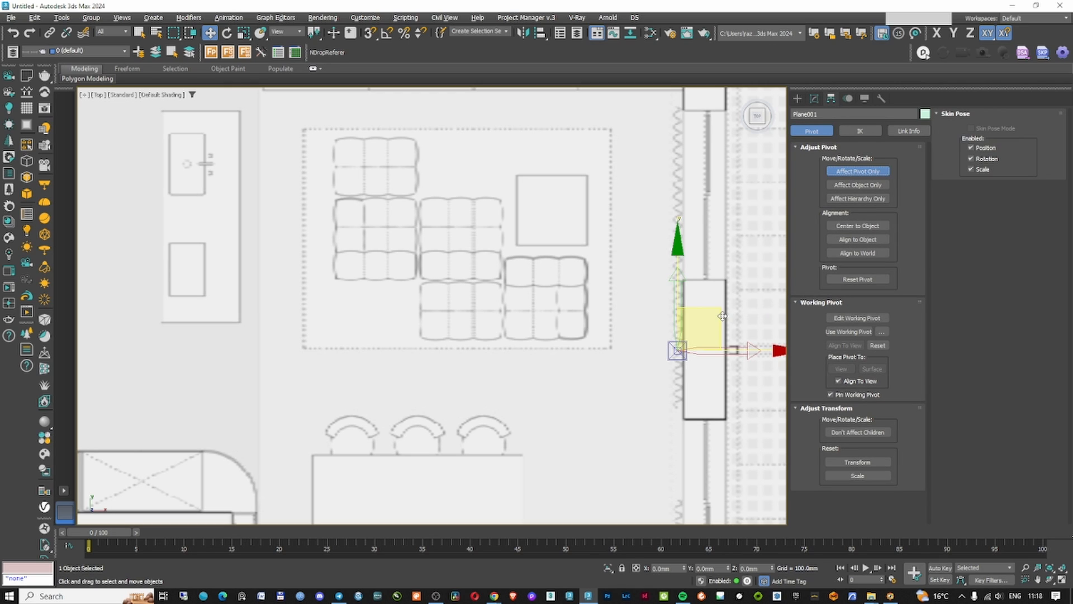
left_click_drag(715, 311, 583, 257)
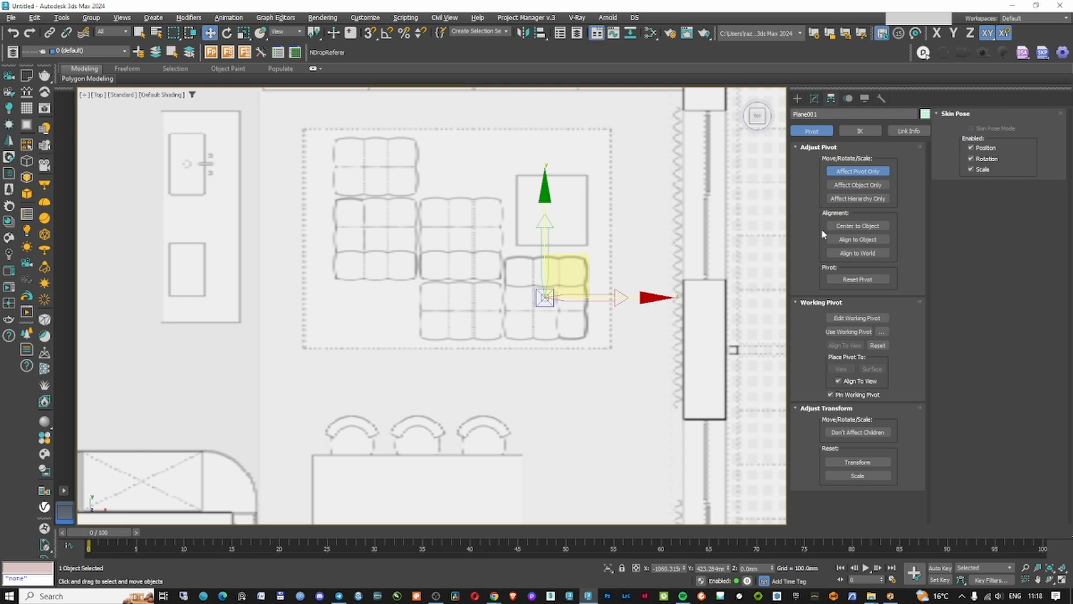
left_click(858, 171)
middle_click_drag(515, 277, 511, 329)
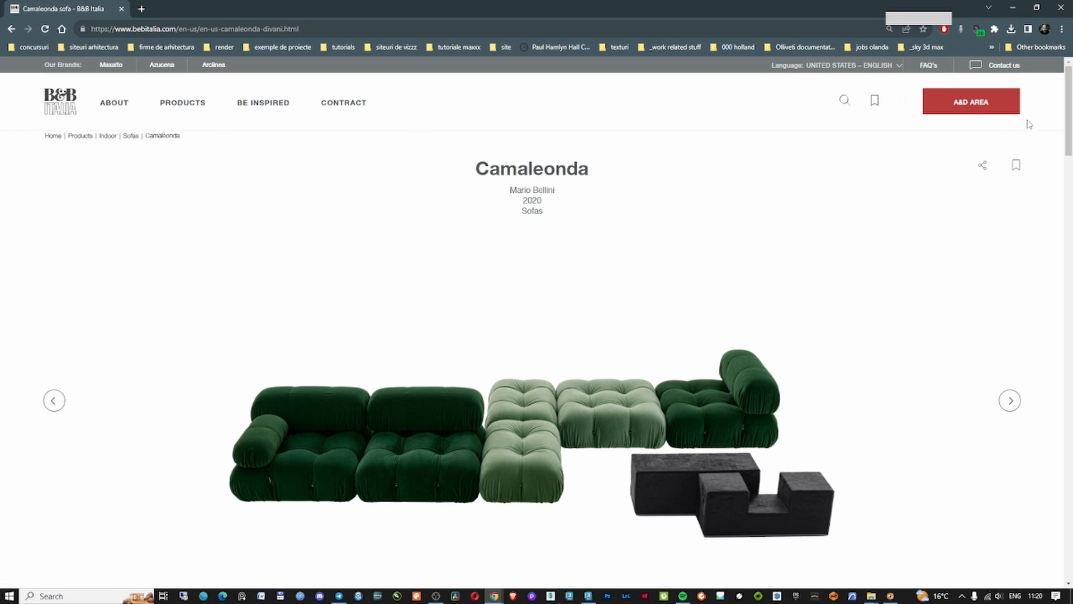
Switch to the browser and look through the B&B Italia Camaleonda sofa page, including its dimensions and finishes sections
scroll(401, 424, "down", 5)
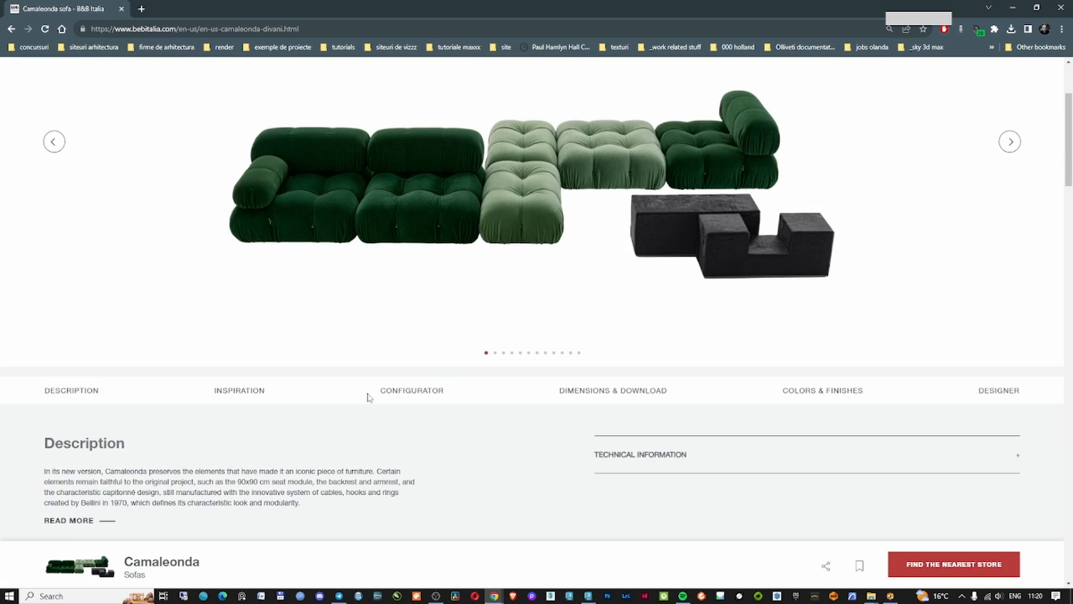
left_click(631, 393)
scroll(602, 374, "down", 8)
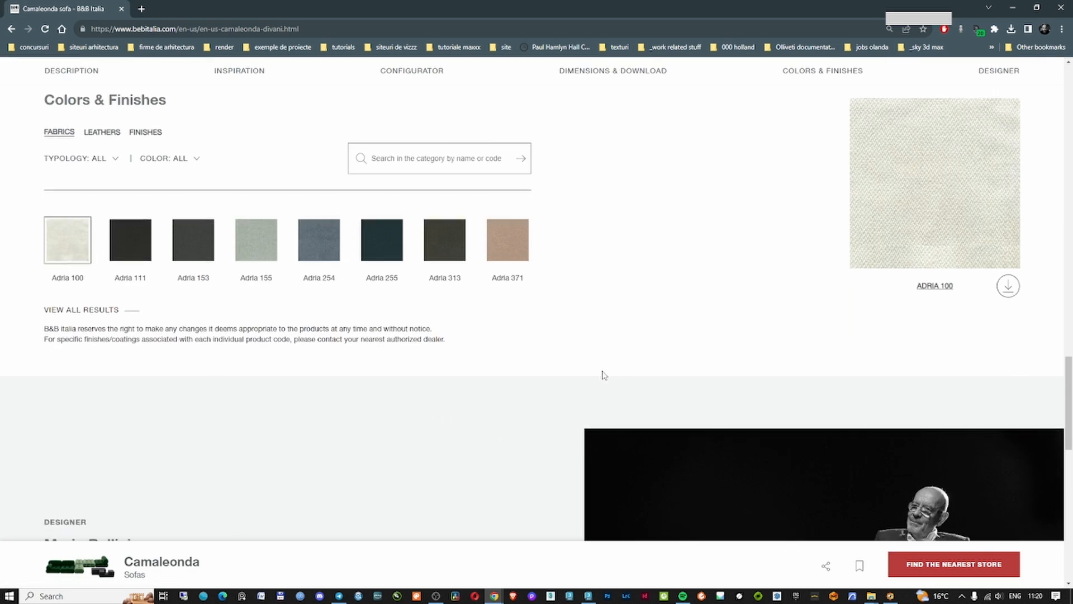
Preview the Adria 111, 255, 313 and 371 fabric swatches and view the fabric details of Adria 111
scroll(602, 374, "up", 6)
left_click(146, 351)
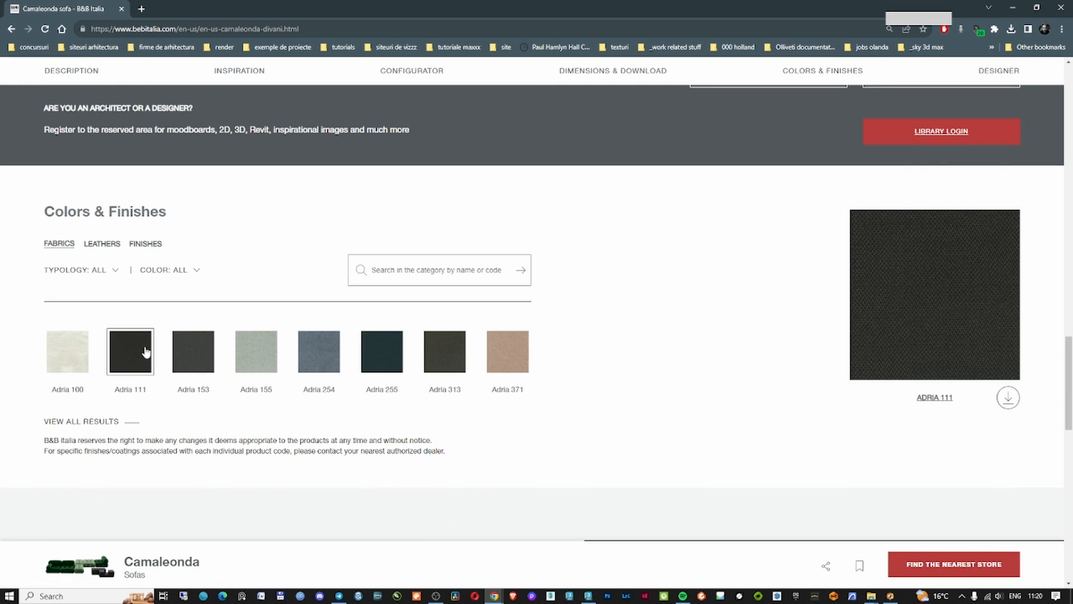
left_click(860, 332)
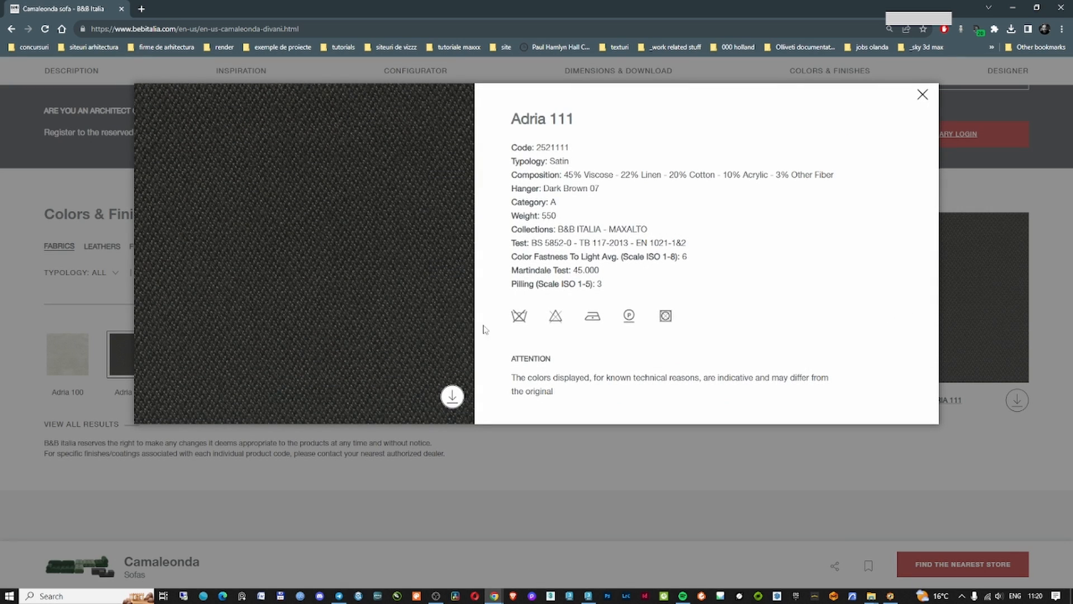
left_click(497, 450)
left_click(379, 355)
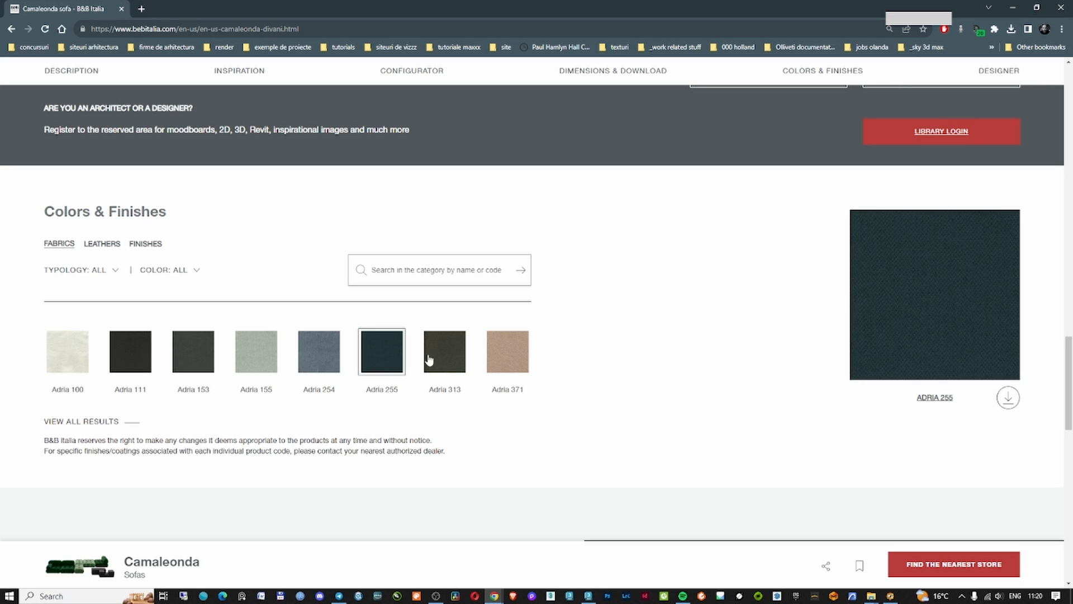
left_click(429, 359)
left_click(506, 352)
Examine the Camaleonda product drawings for the dimensions of the individual sofa modules
scroll(506, 352, "down", 3)
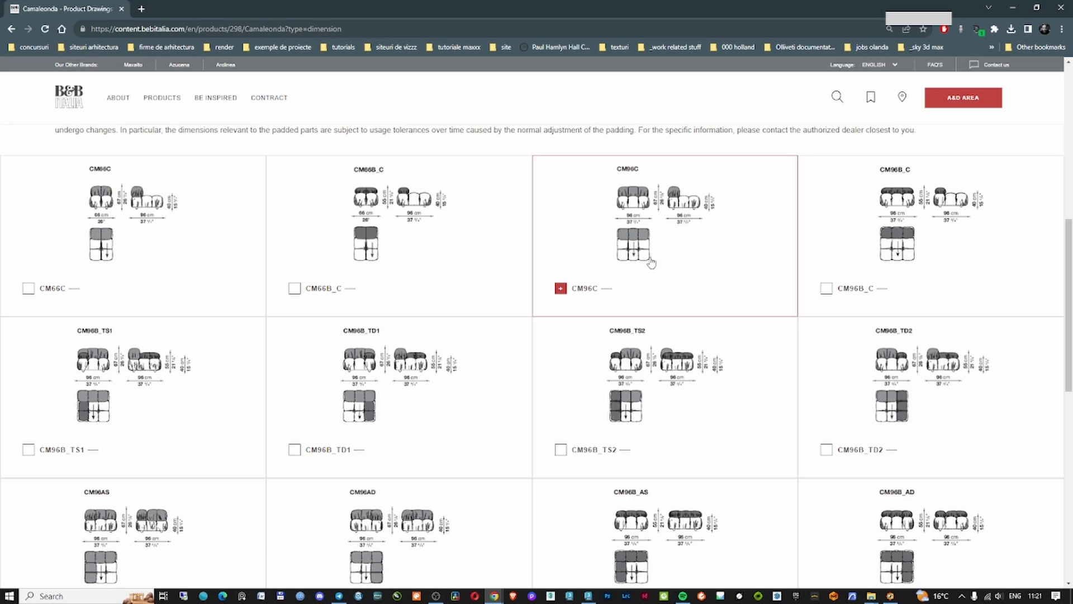
left_click(646, 354)
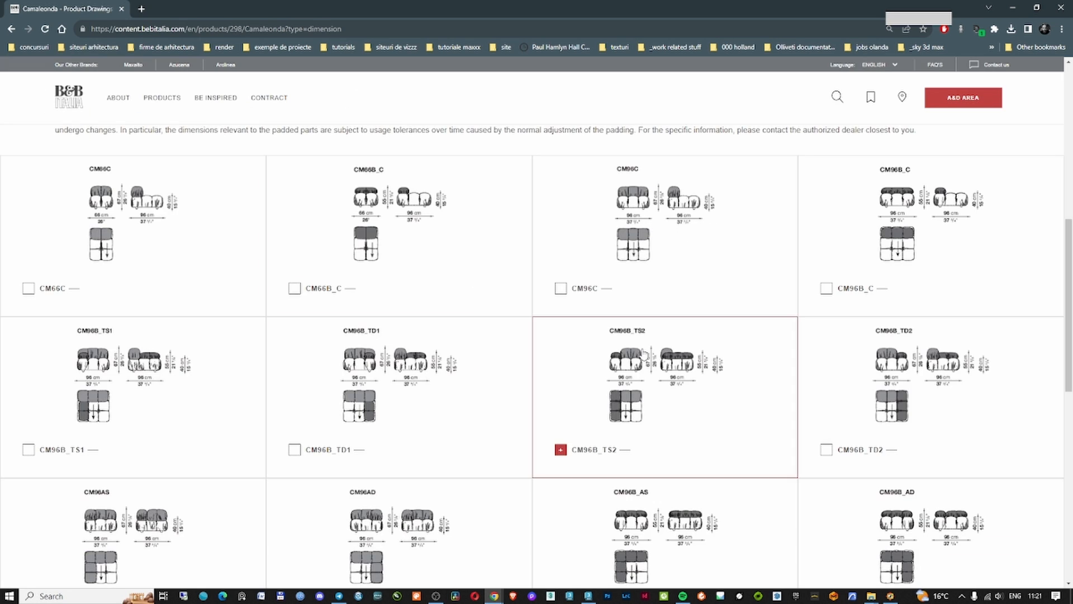
scroll(690, 366, "down", 3)
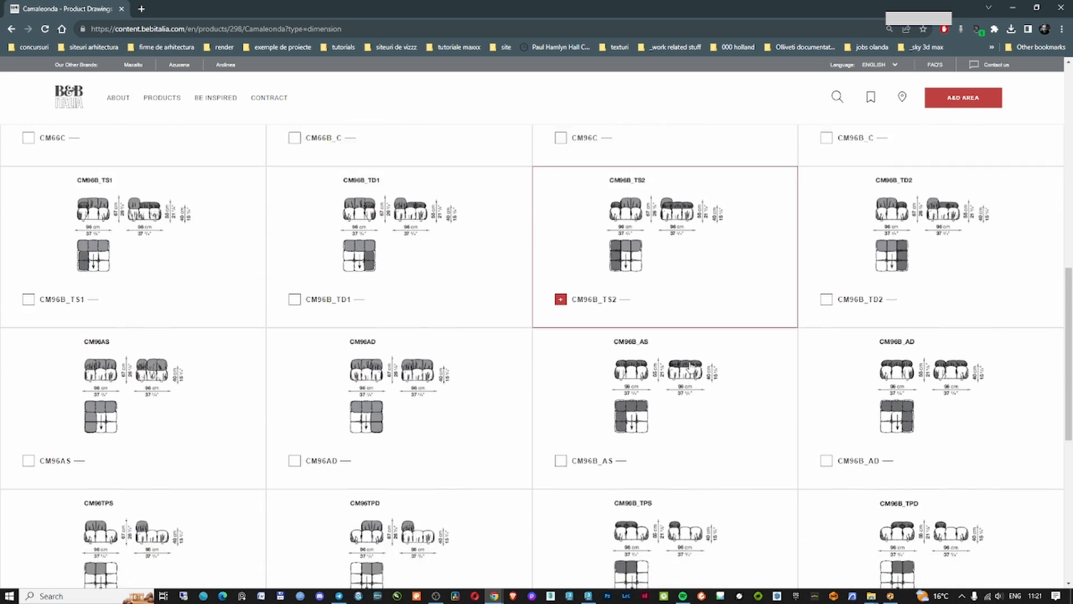
scroll(690, 366, "down", 4)
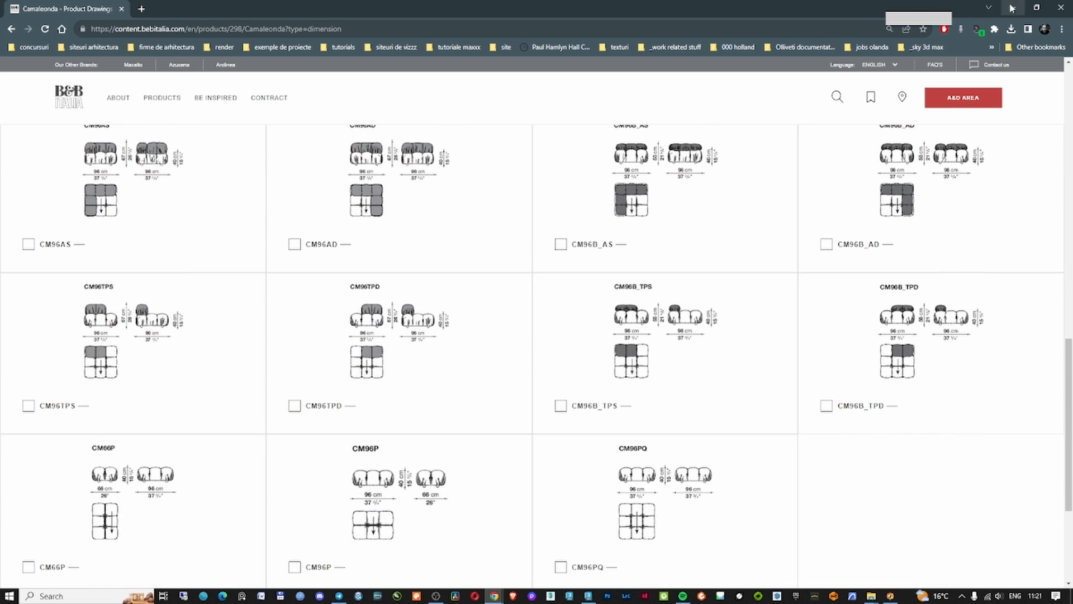
Switch back to 3ds Max, open Project Manager as a smaller window, and browse its Camaleonda model folder for the sofa module
left_click(1013, 7)
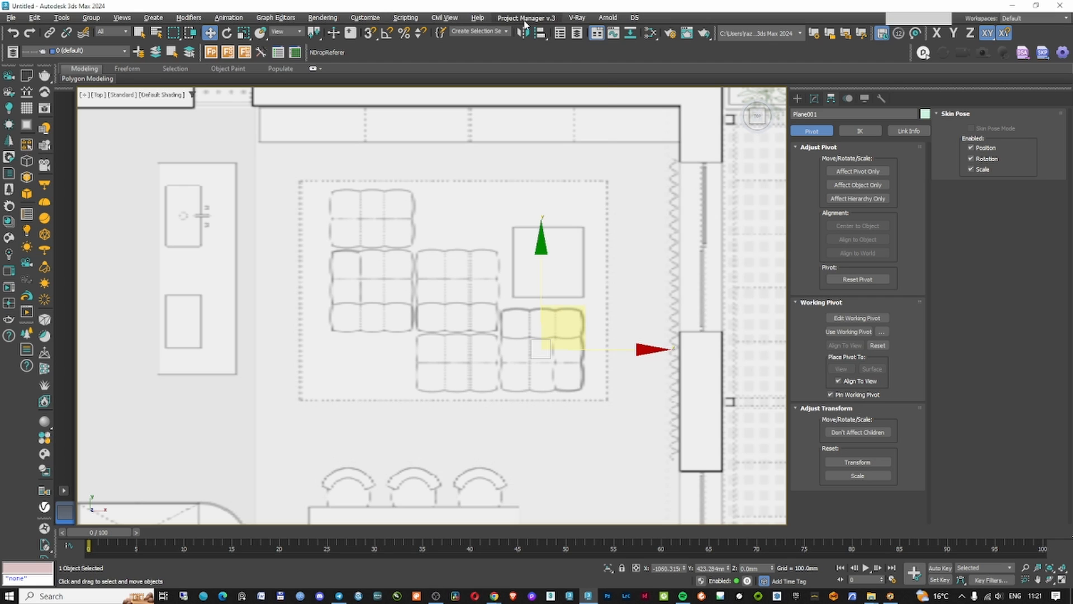
left_click(526, 17)
left_click(568, 92)
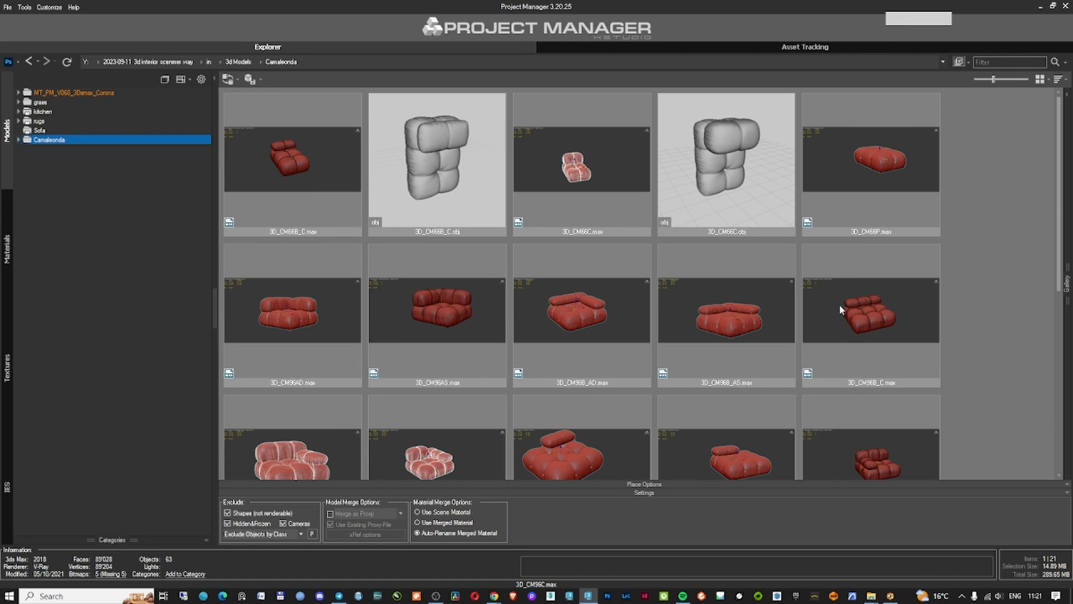
scroll(840, 304, "down", 3)
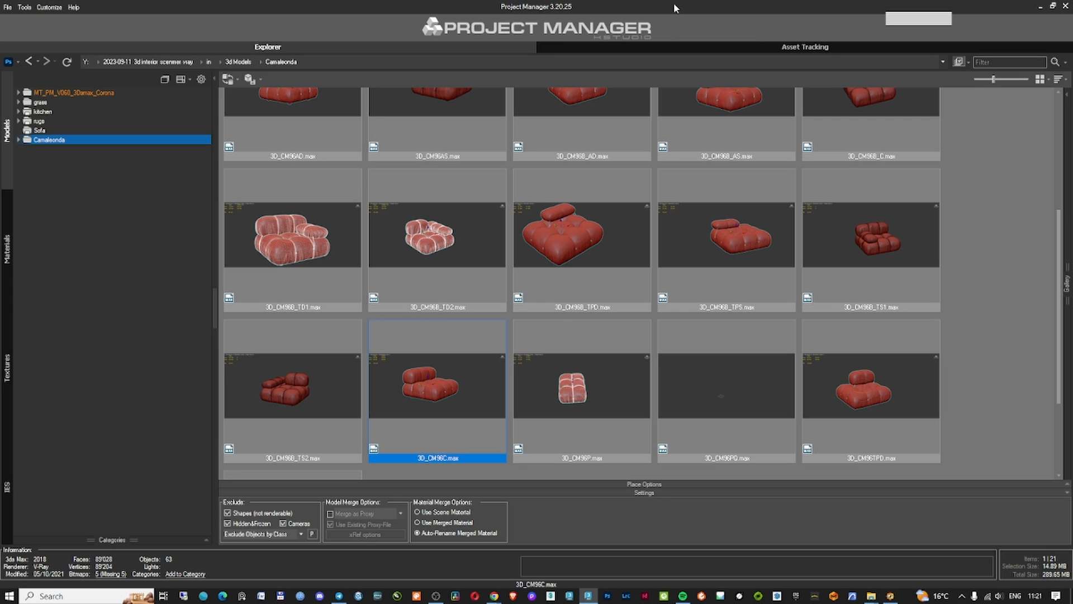
key("Up")
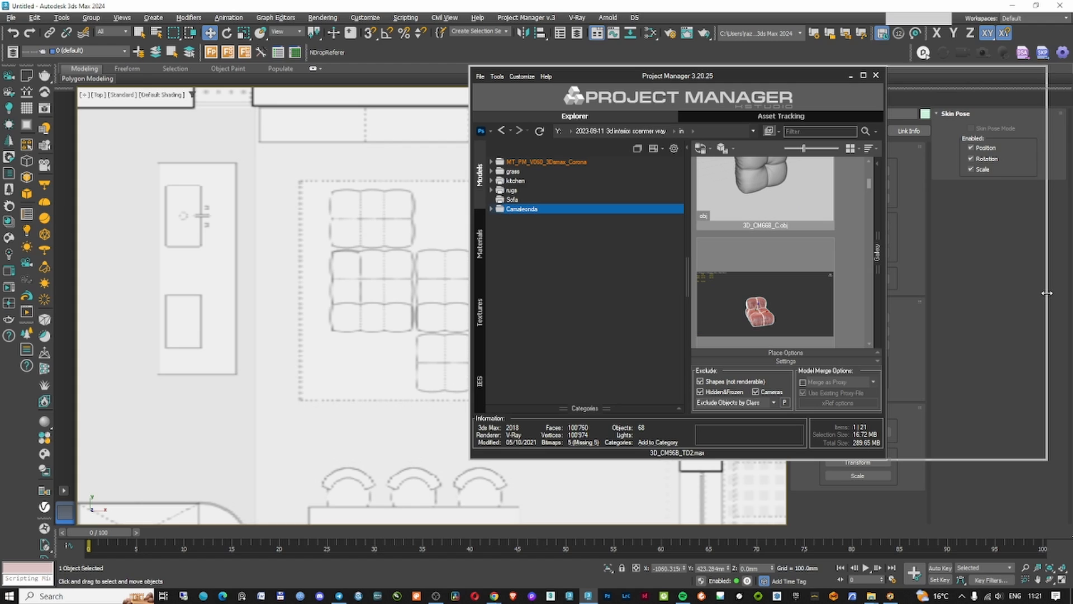
double_click(665, 7)
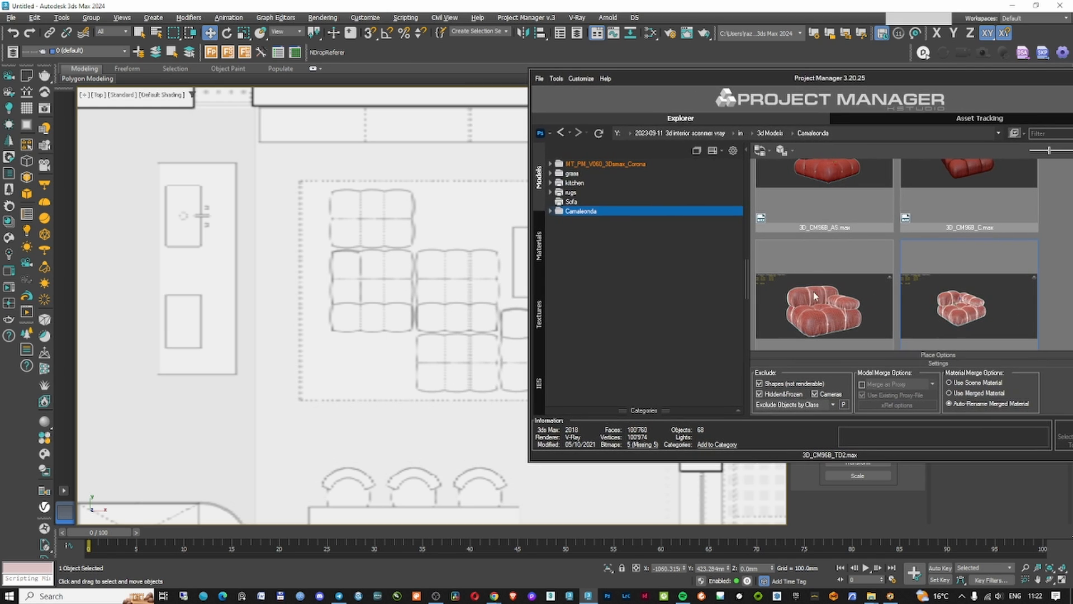
Merge the 3D_CM96B_TD1 sofa model into the plan near the lower-right sofa module
key("Left")
left_click_drag(463, 332, 463, 334)
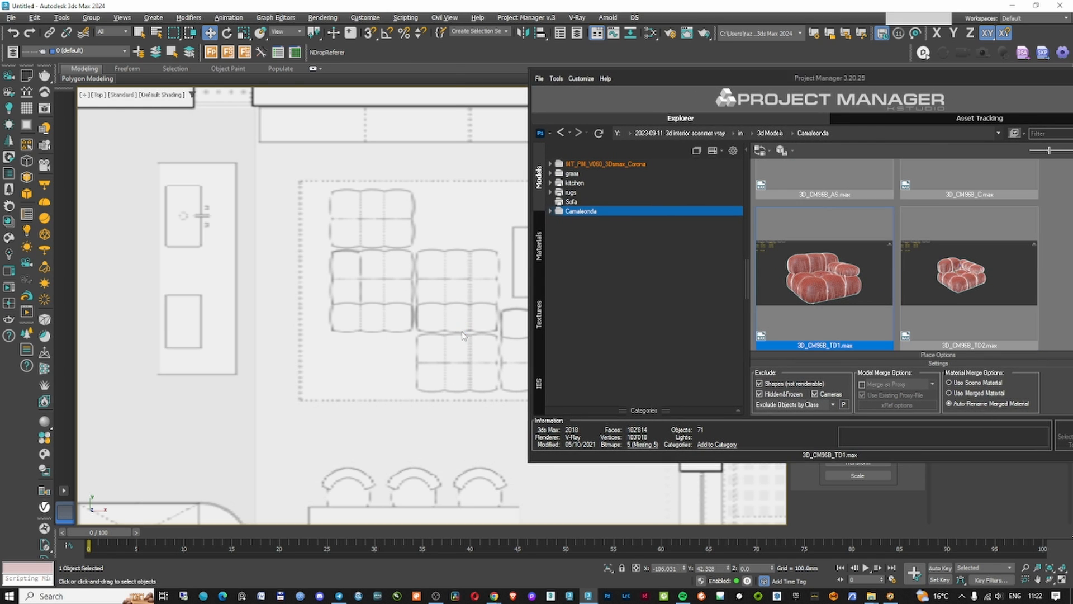
left_click(492, 375)
right_click(577, 349)
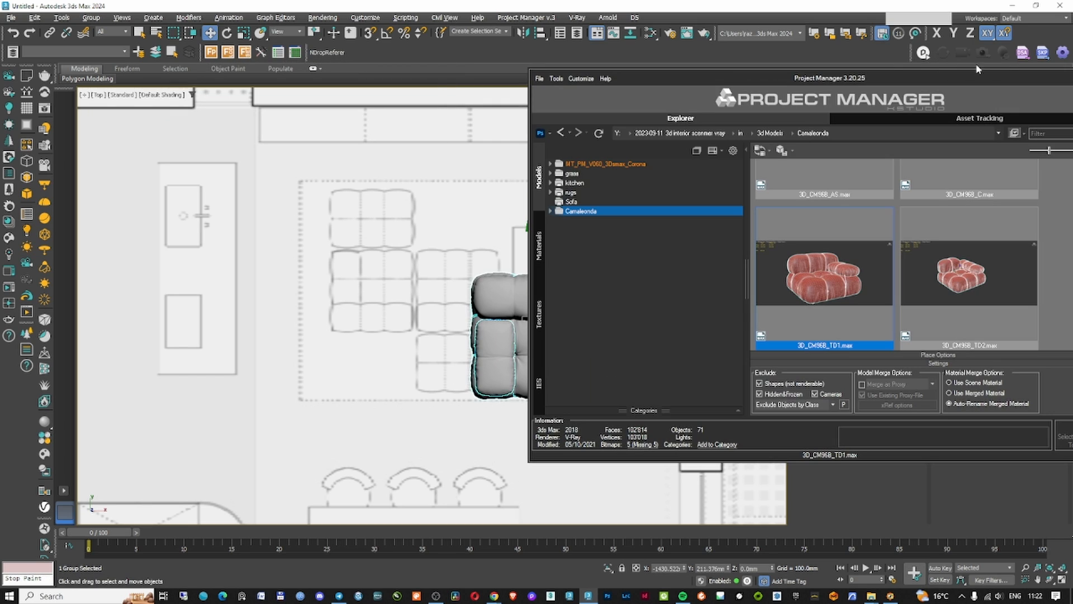
key("Escape")
scroll(374, 257, "down", 2)
key("F3")
key("F3")
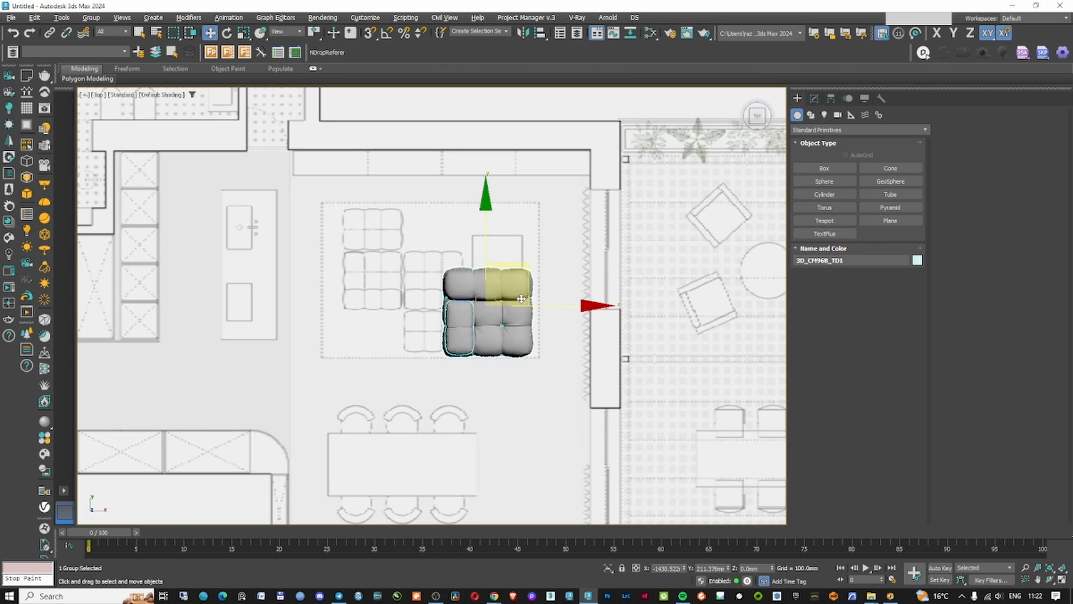
Align the imported sofa with the plan's lower-right module and uniformly scale the floor plan plane so the drawn module matches it
left_click_drag(530, 269, 539, 281)
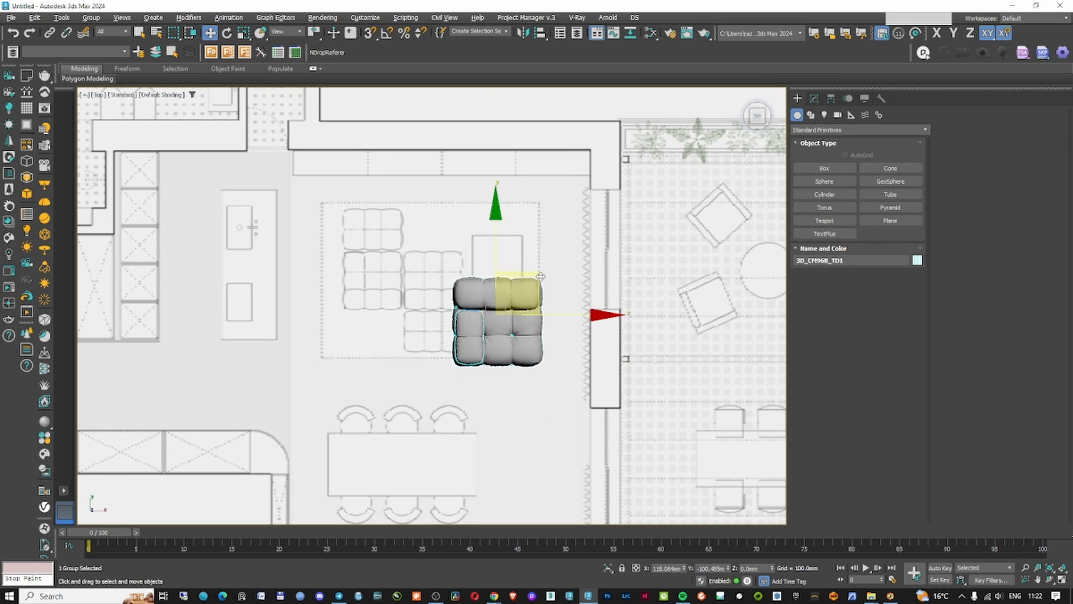
right_click(575, 271)
left_click(585, 289)
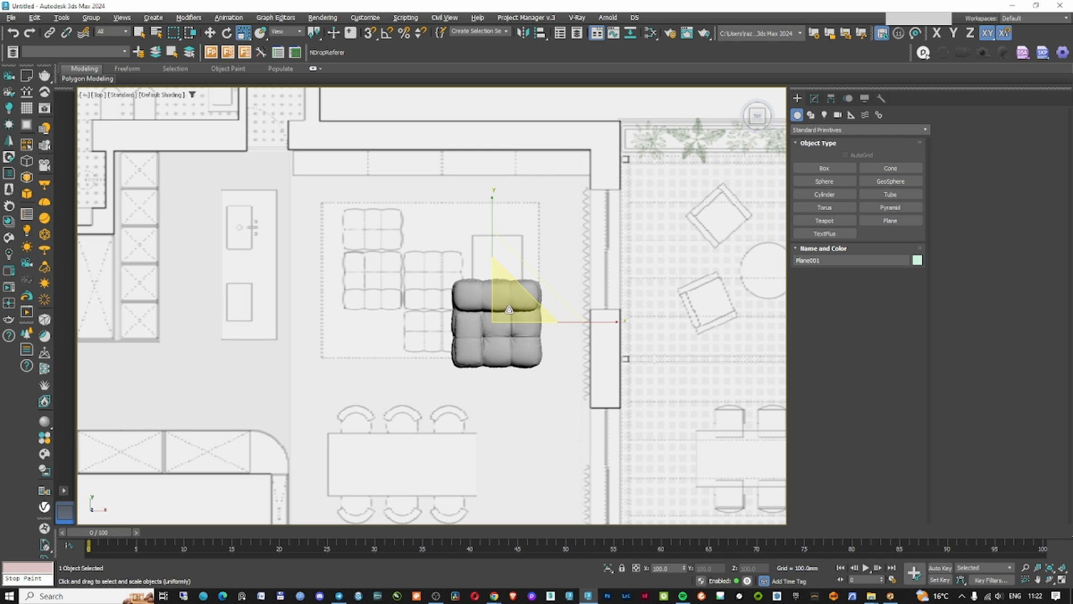
left_click_drag(509, 310, 537, 277)
right_click(522, 290)
left_click(532, 299)
Examine the scaled floor plan and how its sofa module matches the imported 3D sofa
scroll(492, 286, "down", 10)
scroll(494, 288, "up", 12)
scroll(494, 288, "down", 10)
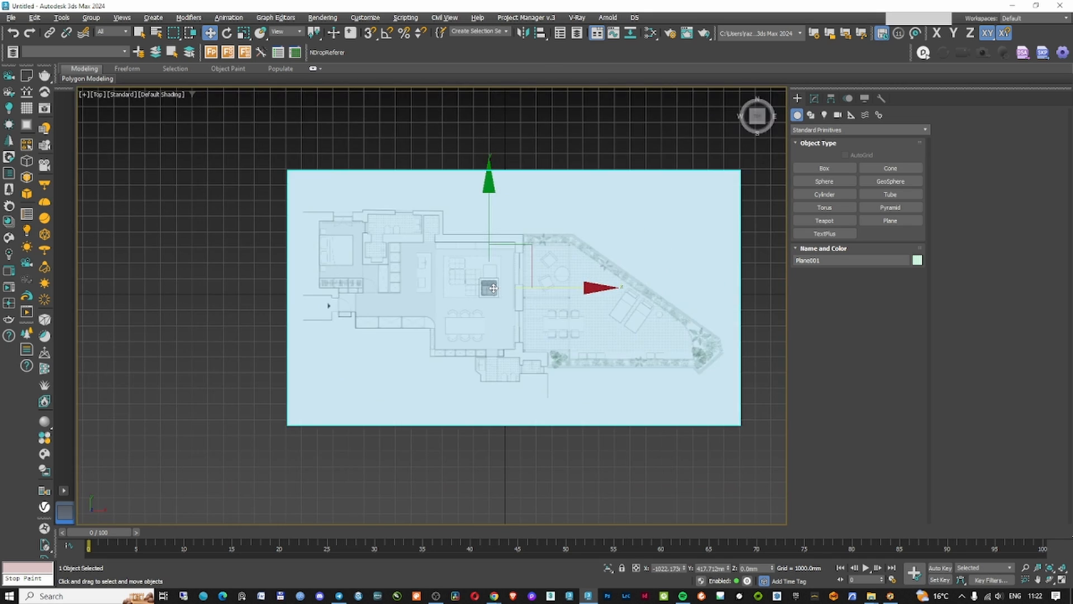
scroll(494, 288, "up", 7)
scroll(447, 292, "down", 7)
middle_click_drag(423, 294, 562, 307)
left_click(301, 295)
scroll(584, 279, "up", 6)
middle_click_drag(621, 283, 550, 270)
Check the plan's scale by drawing temporary boxes over the kitchen island and the lowest tall cabinet
left_click(824, 168)
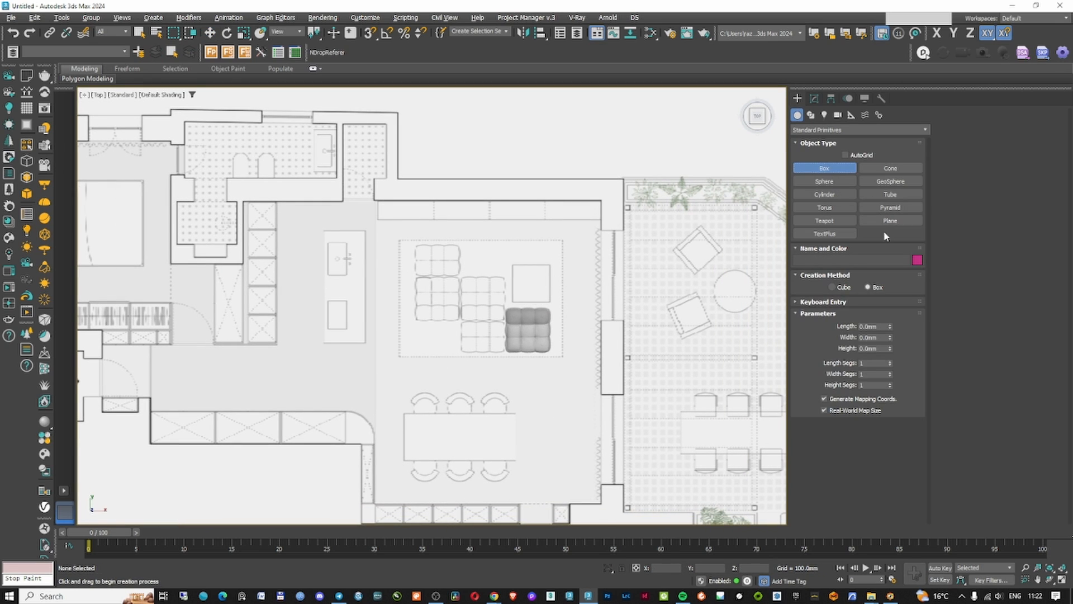
scroll(337, 246, "up", 3)
left_click_drag(316, 222, 358, 383)
right_click(358, 382)
left_click_drag(251, 384, 209, 339)
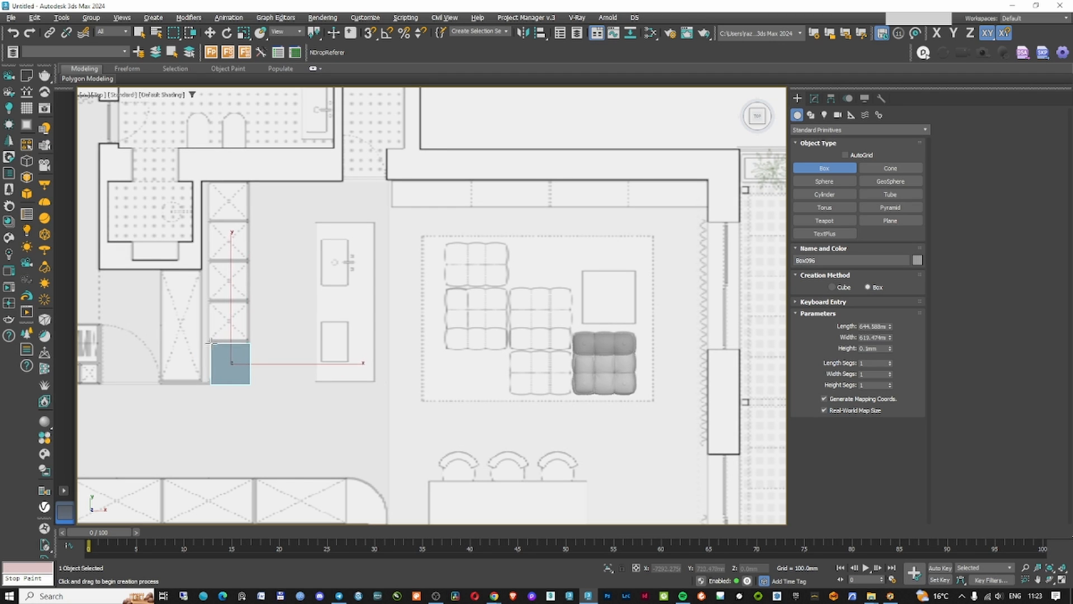
right_click(316, 329)
right_click(316, 329)
scroll(470, 290, "down", 7)
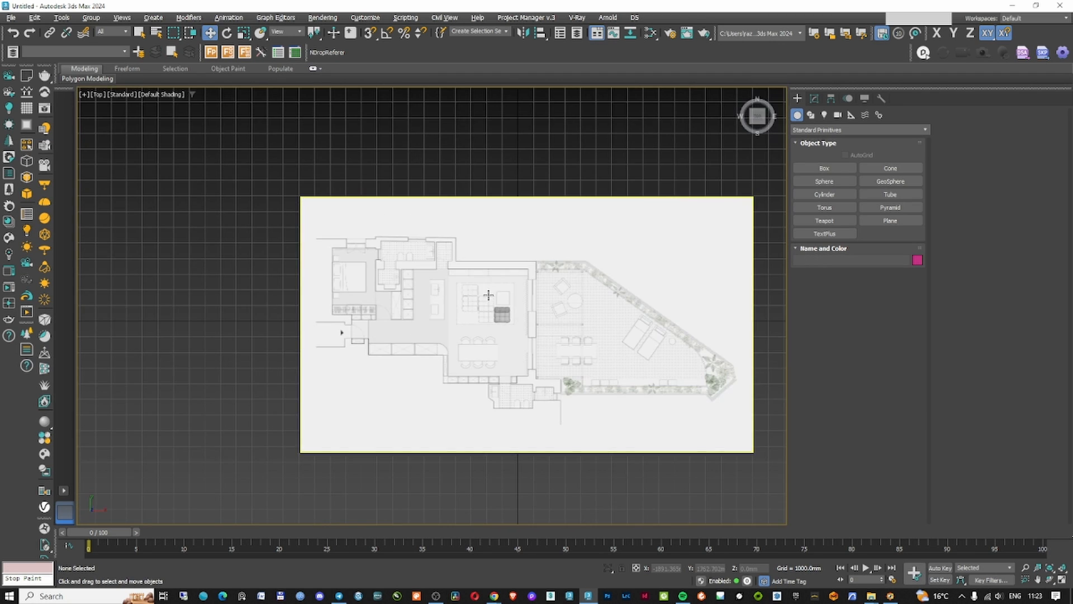
Hide the imported Camaleonda sofa group on the plan
scroll(489, 294, "up", 4)
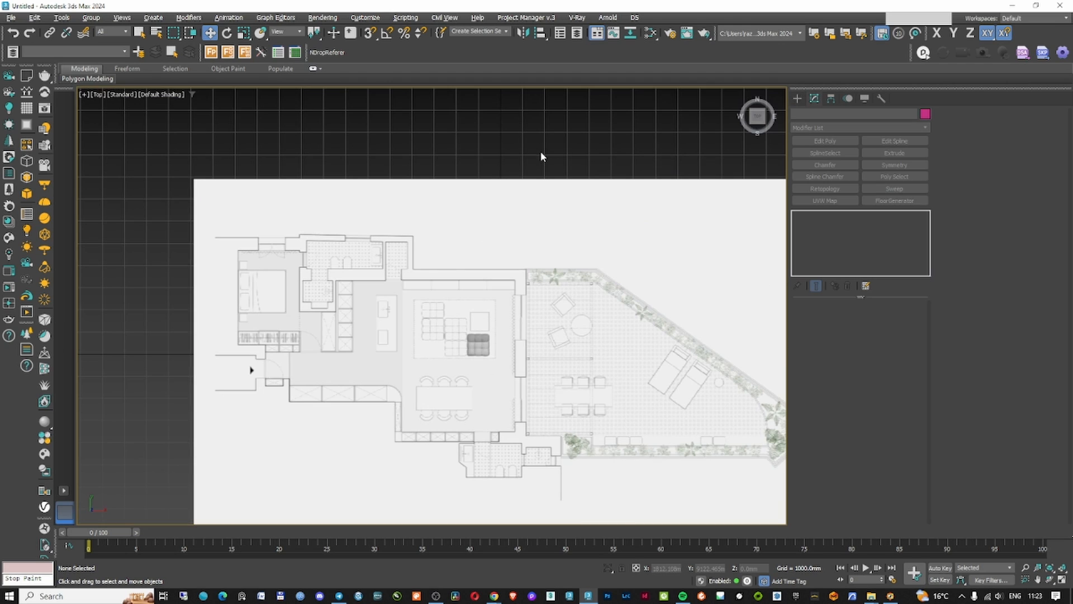
left_click(478, 343)
scroll(495, 336, "up", 2)
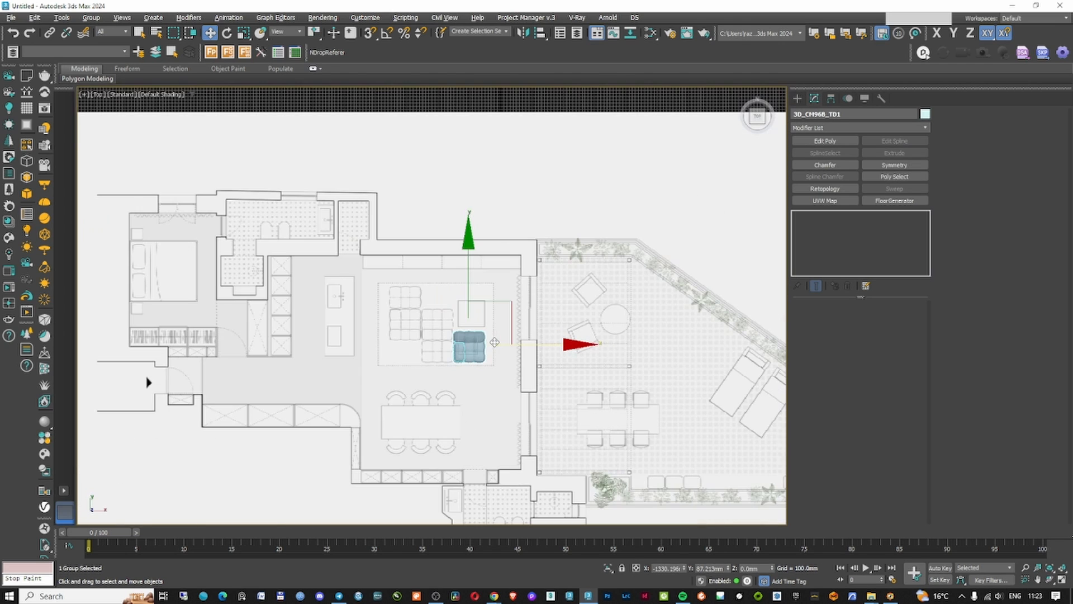
scroll(473, 298, "down", 2)
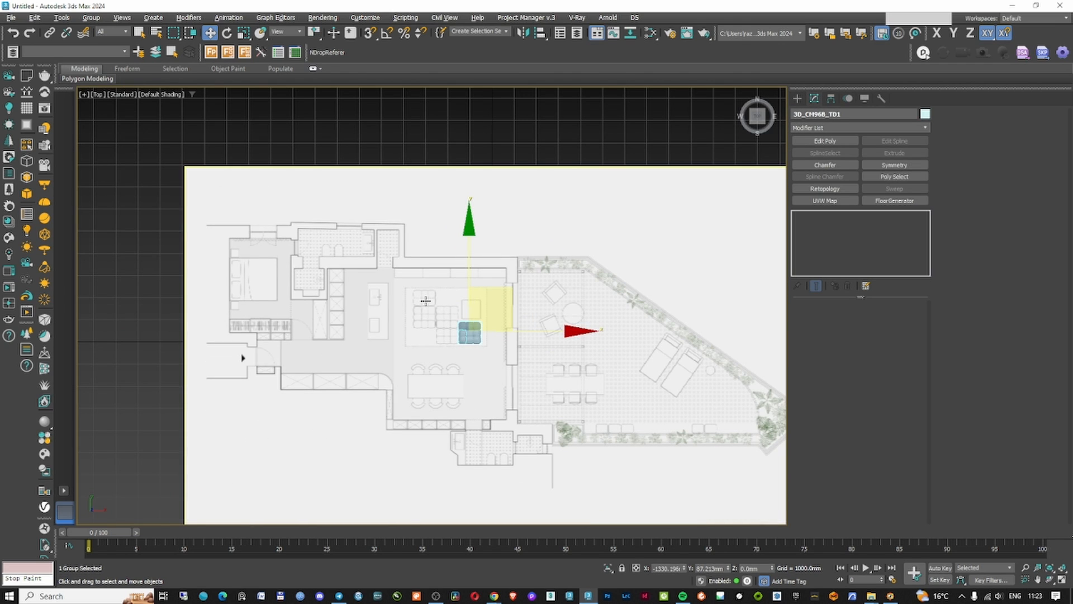
middle_click_drag(425, 301, 397, 275)
right_click(444, 308)
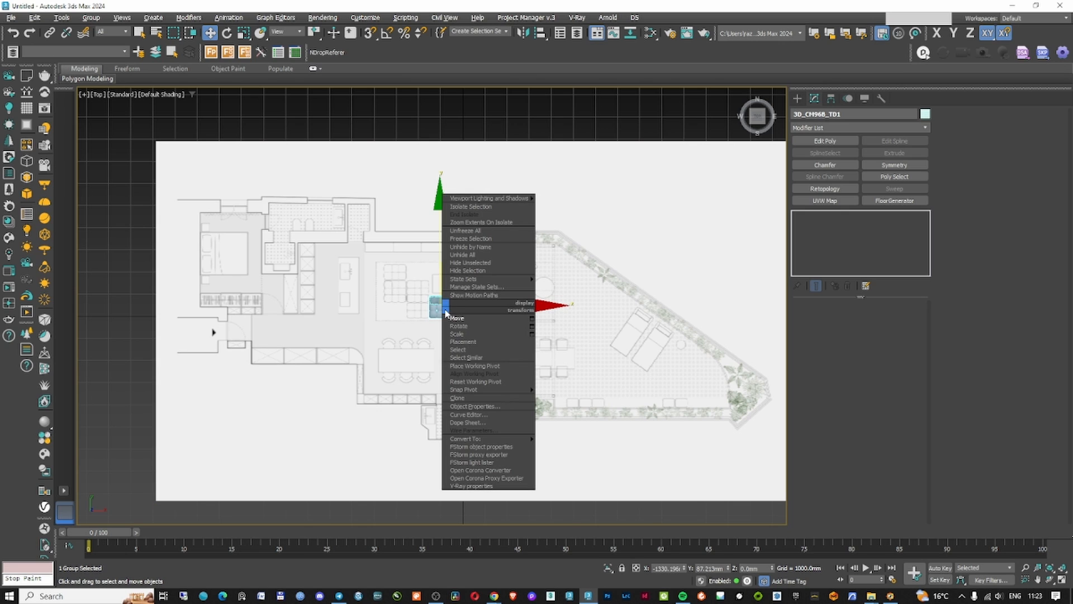
left_click(470, 271)
Put the floor plan plane on a new layer named plan in the Layer Explorer
left_click(450, 295)
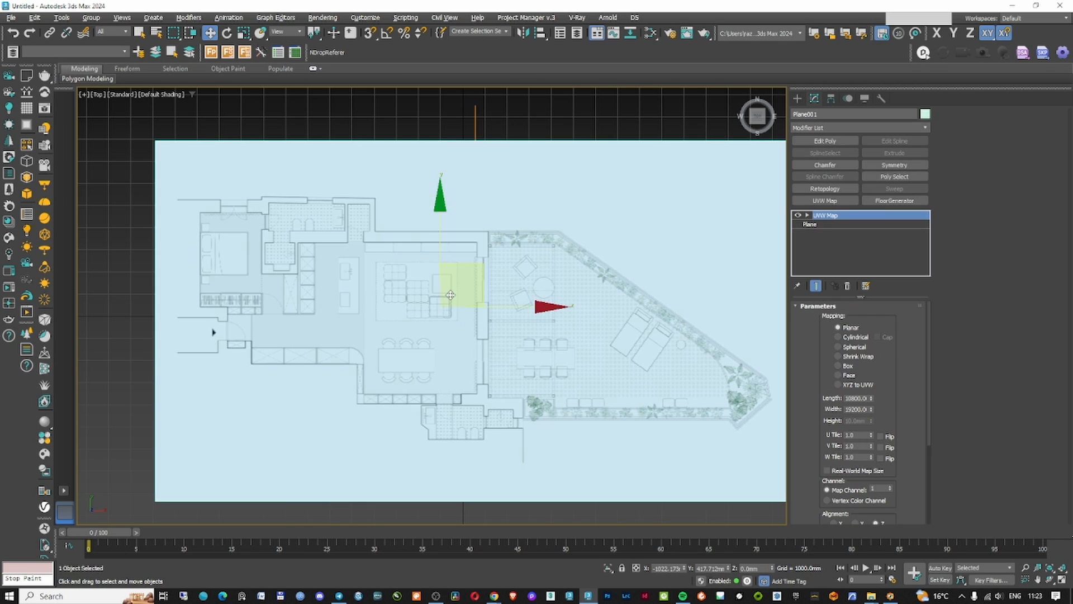
left_click(17, 21)
left_click(44, 122)
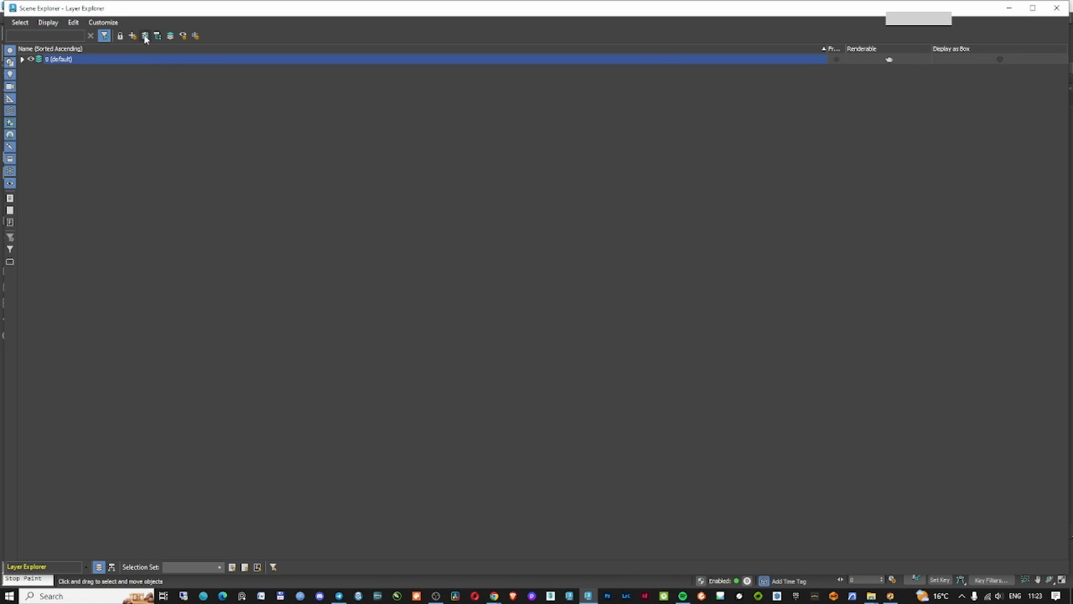
left_click(132, 36)
type("plan")
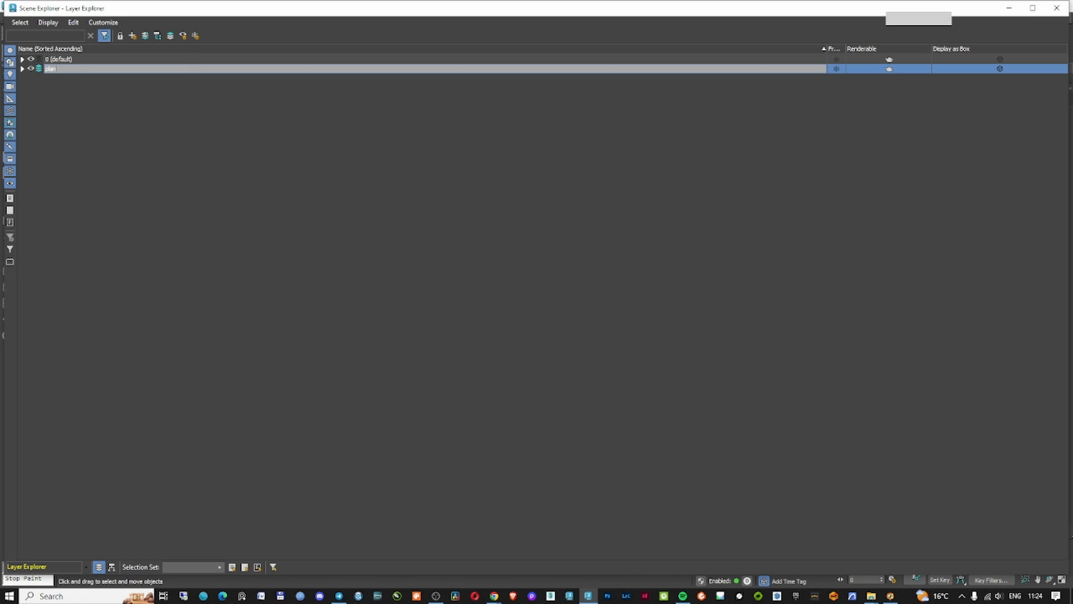
key("Return")
Create separate top-level layers named Walls and Ceiling
left_click(133, 35)
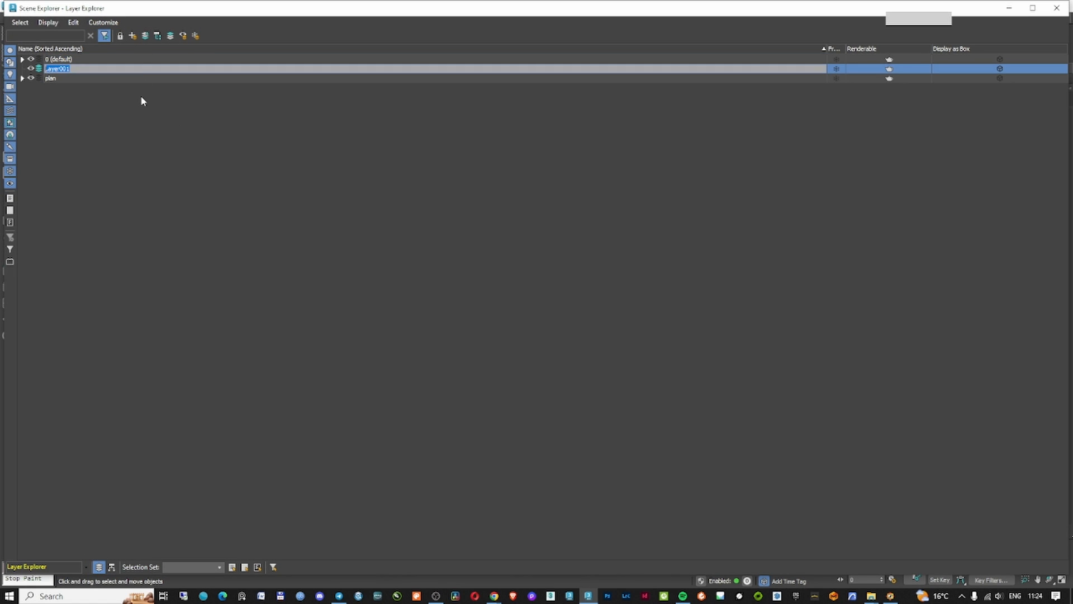
type("Walls")
key("Return")
left_click(133, 36)
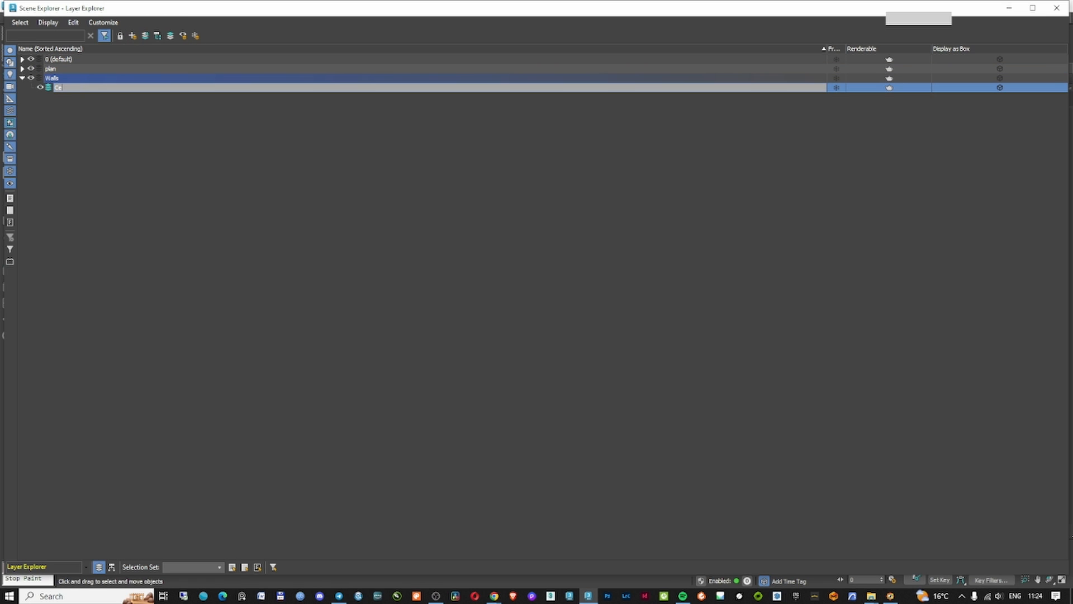
key("Return")
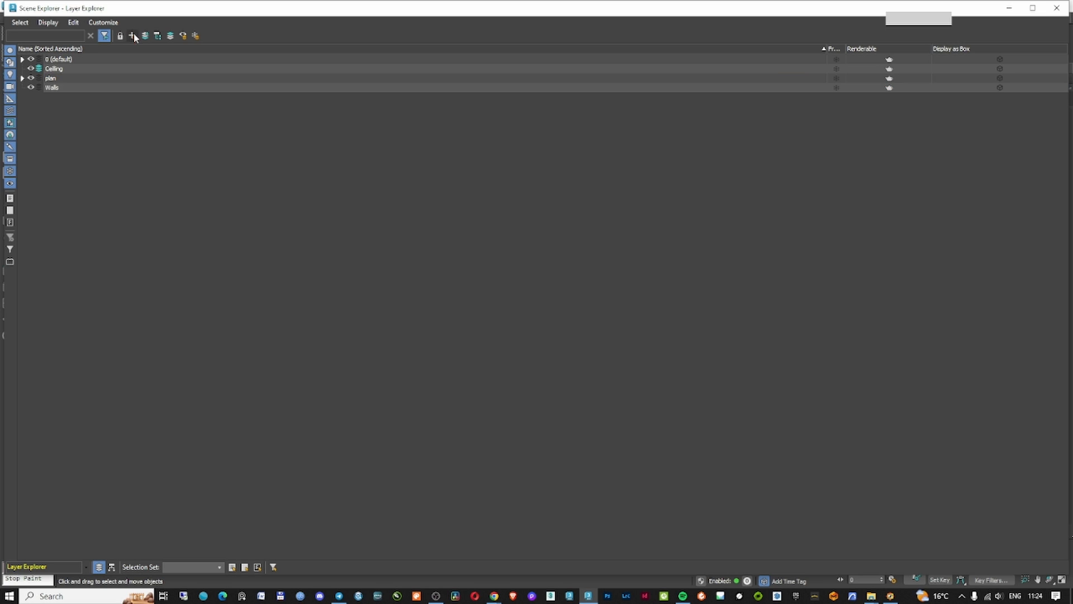
Add two more layers named Floor and Furniture
left_click(133, 36)
type("Floor")
key("Return")
left_click(133, 35)
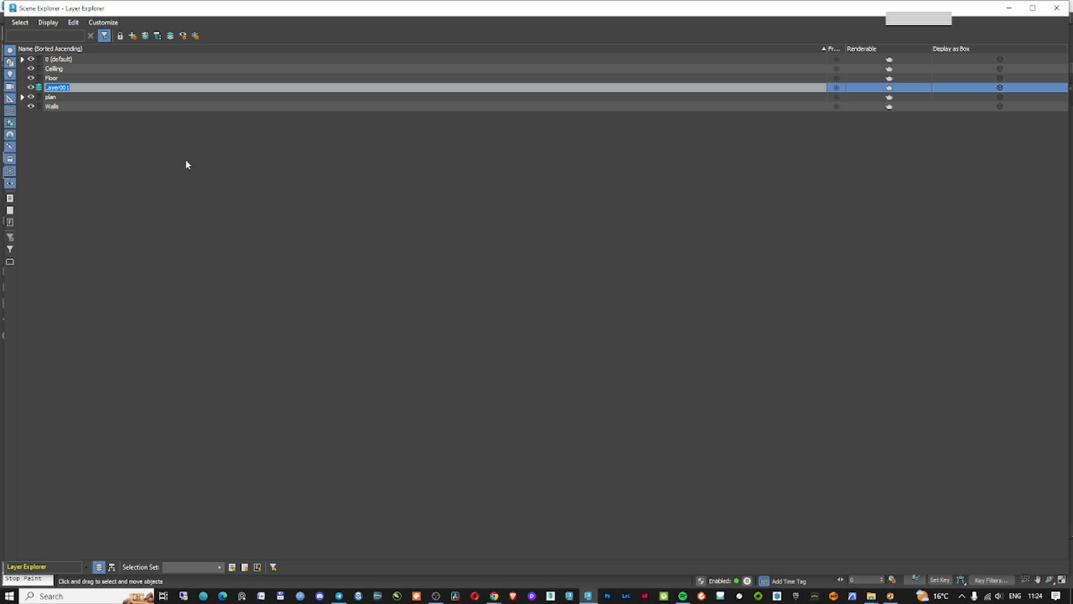
type("Furniture")
key("Return")
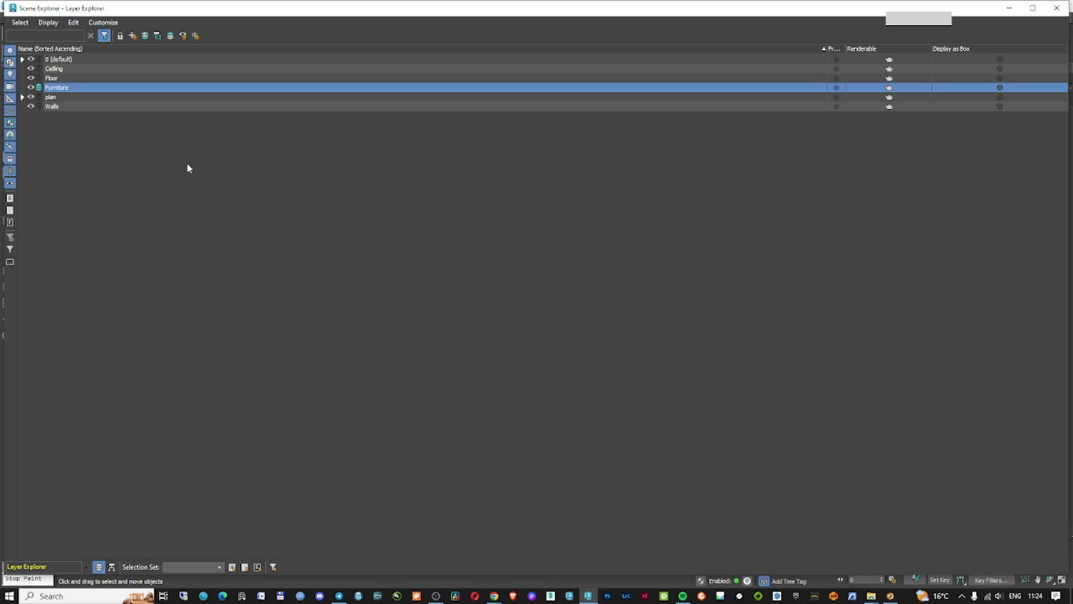
Add the Lights and Cameras layers, make Walls the active layer, and close the Layer Explorer
left_click(133, 36)
type("Lights")
key("Return")
left_click(132, 36)
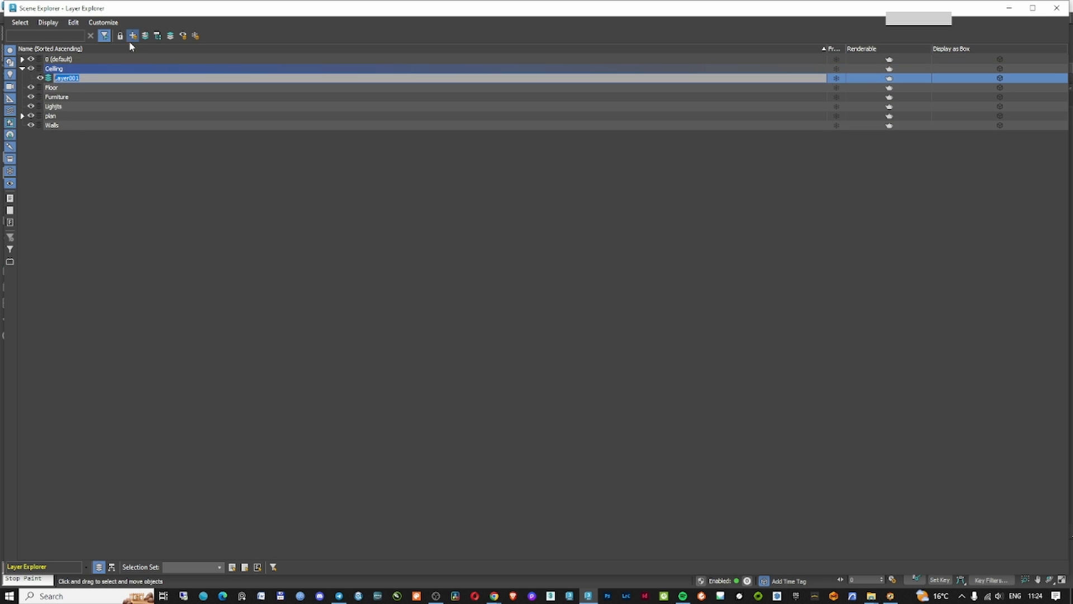
type("Cameras")
key("Return")
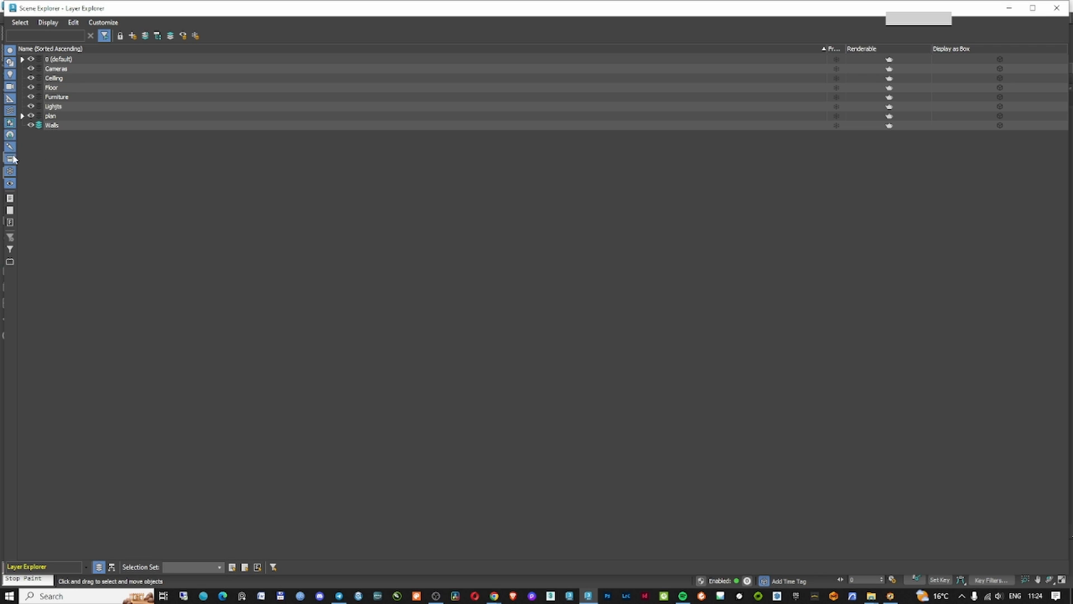
left_click(1057, 7)
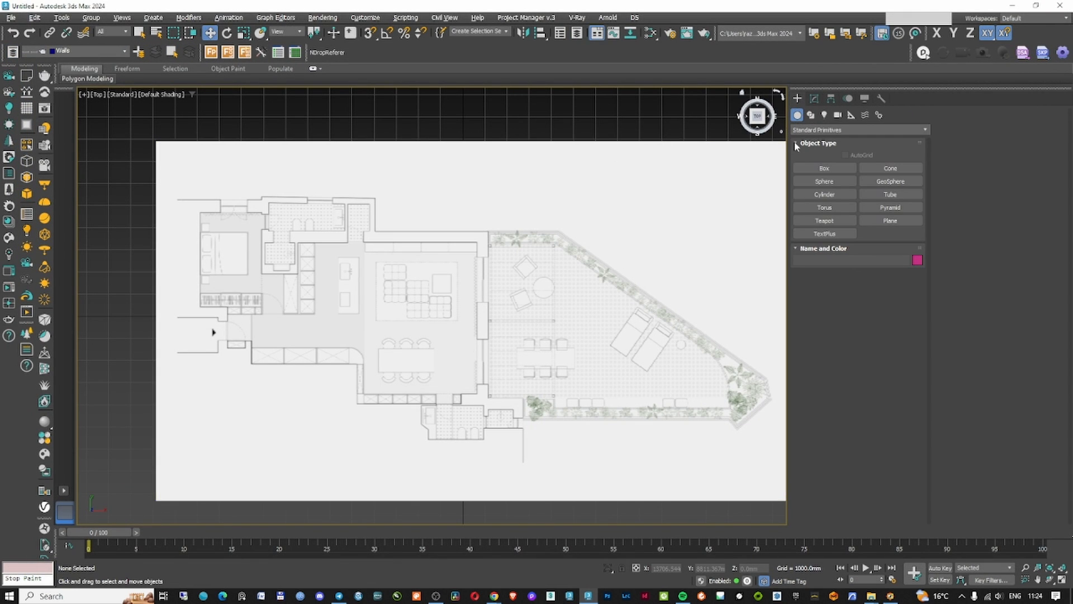
Start a Line spline at the upper terrace window opening and trace the inner face of the living room's upper wall to the small tiled room
left_click(810, 116)
left_click(824, 181)
scroll(542, 192, "up", 9)
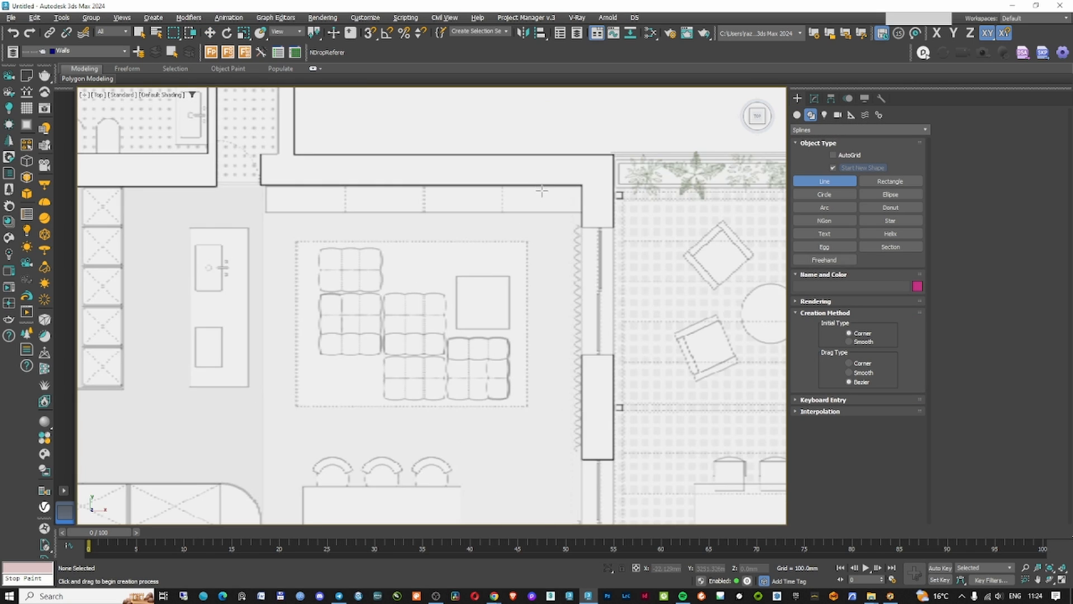
scroll(592, 200, "down", 9)
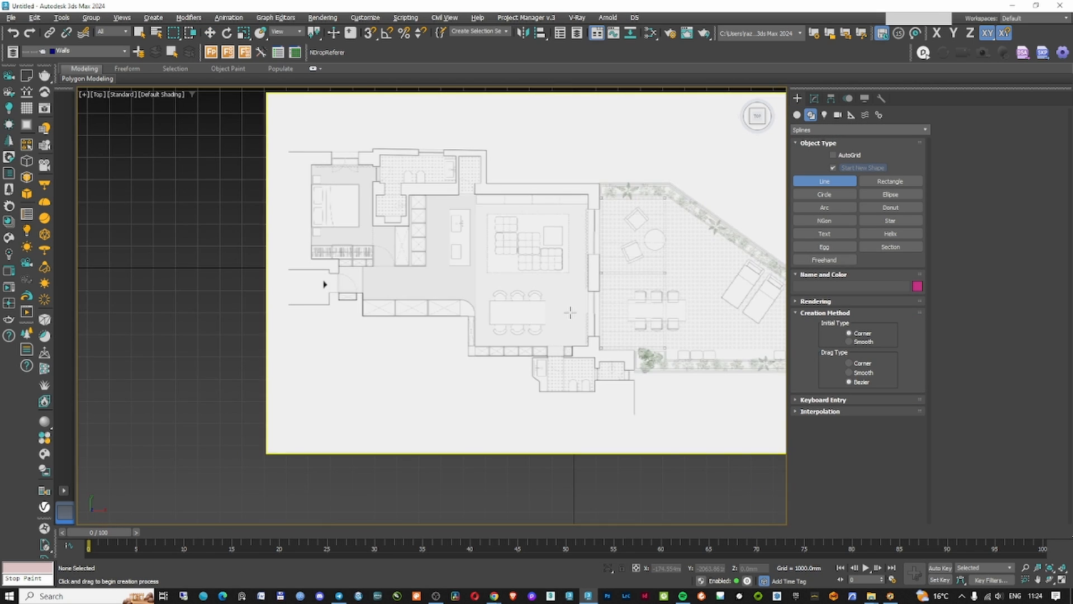
scroll(570, 318, "up", 3)
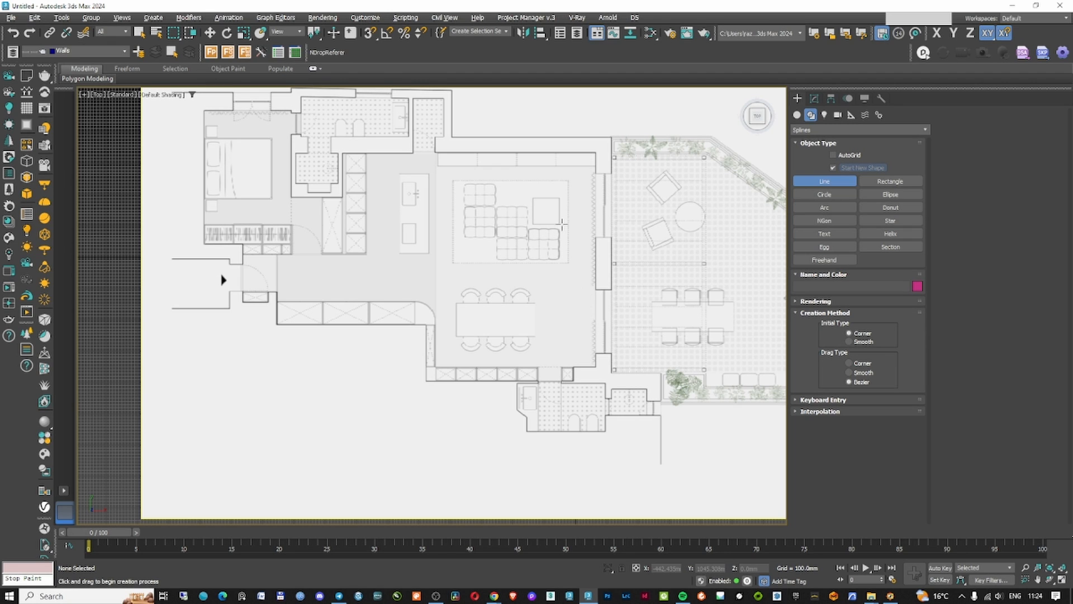
middle_click_drag(562, 223, 590, 279)
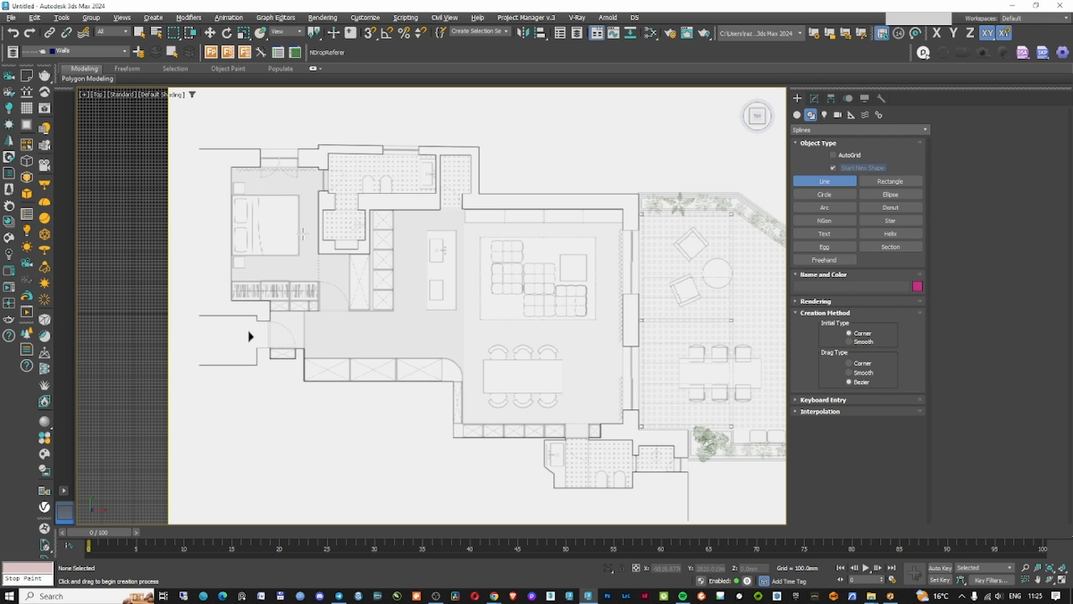
scroll(593, 215, "up", 4)
left_click(685, 260)
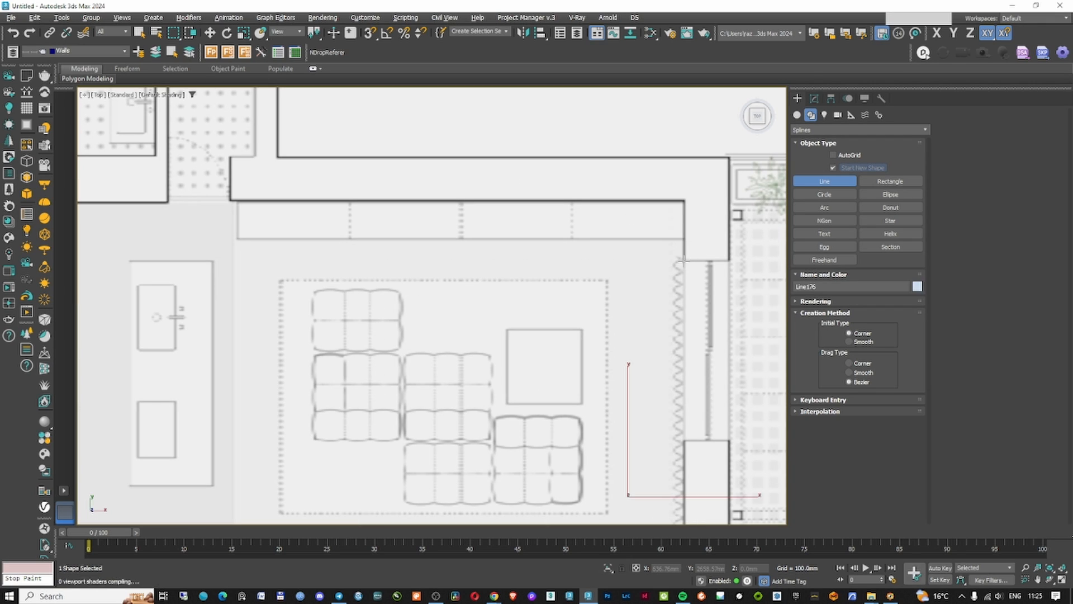
left_click(683, 201)
left_click(230, 202)
Continue the wall line around the small tiled room, along the kitchen wall and around the outside of the shower block
middle_click_drag(267, 155, 535, 257)
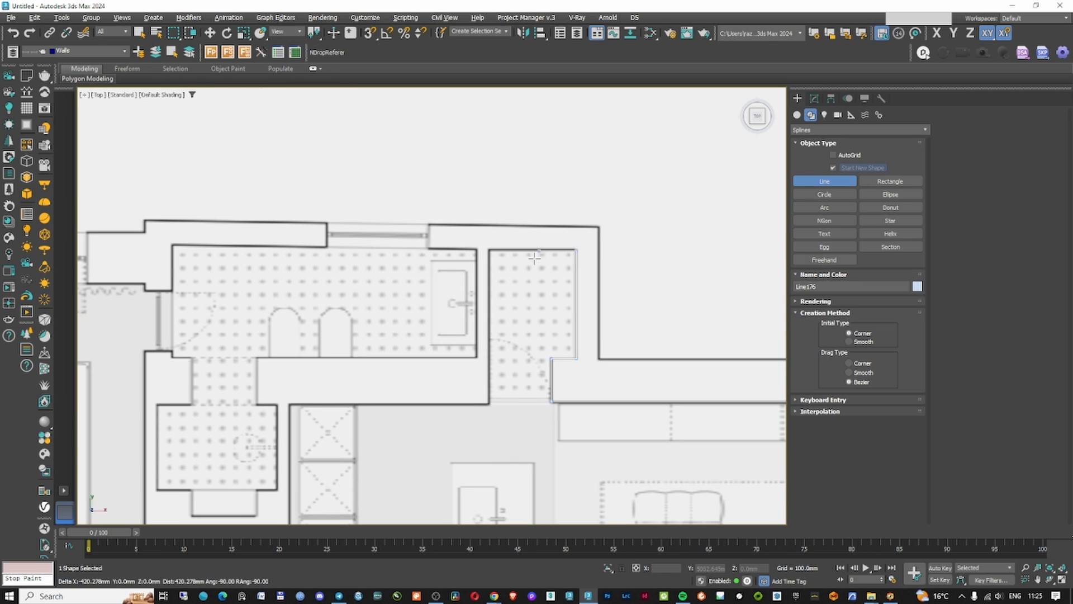
left_click(487, 404)
left_click(287, 403)
middle_click_drag(288, 403, 324, 146)
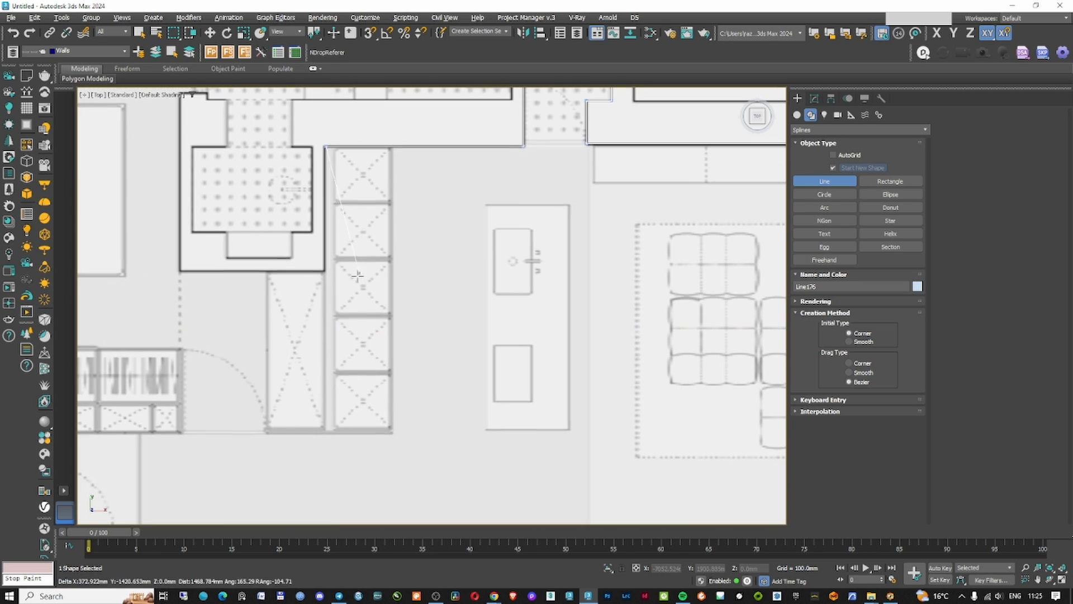
left_click(325, 272)
middle_click_drag(180, 271, 263, 412)
left_click(264, 411)
Trace the bathroom's interior walls from one side of its bedroom doorway around to the other side
left_click(264, 233)
left_click(290, 239)
left_click(595, 239)
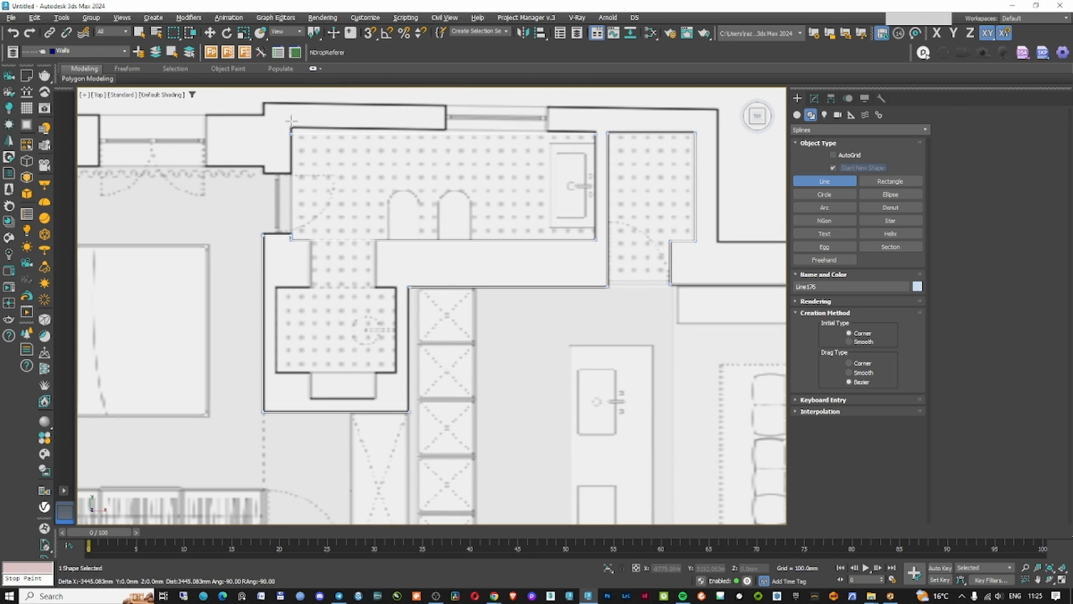
scroll(304, 127, "down", 5)
scroll(301, 134, "up", 5)
middle_click_drag(297, 135, 439, 116)
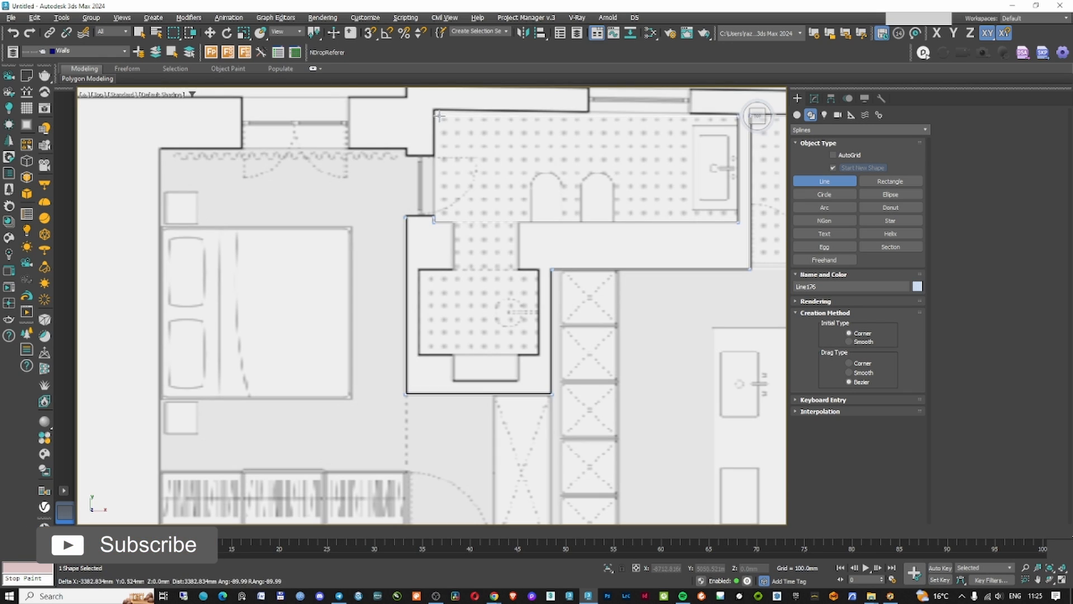
left_click(434, 109)
left_click(434, 155)
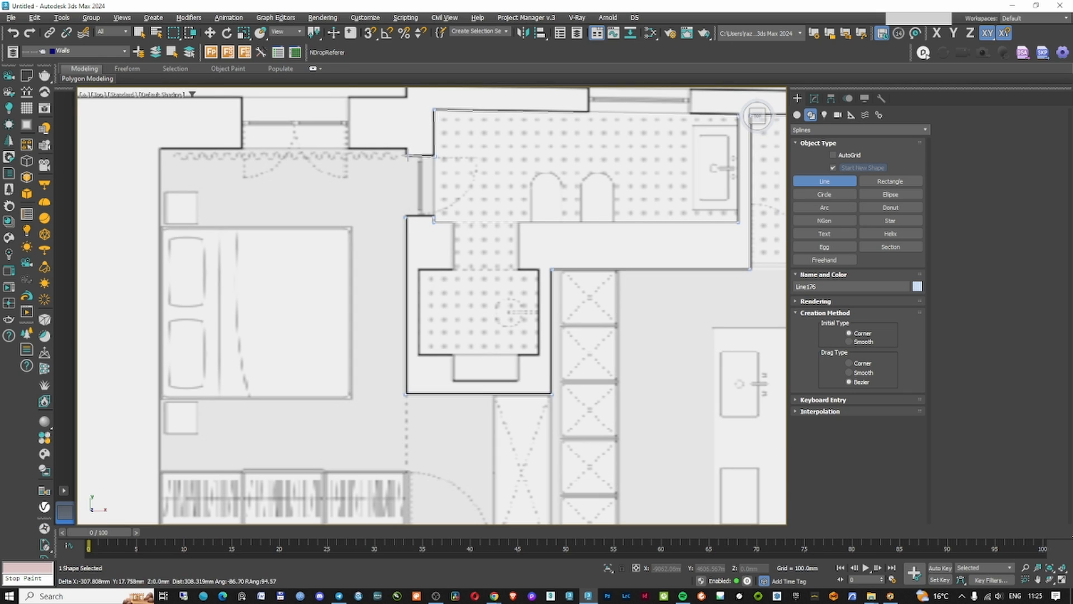
Trace the bedroom's inner walls along the window side, down past the bed and under the wardrobe
left_click(159, 147)
scroll(159, 146, "down", 5)
scroll(186, 290, "up", 5)
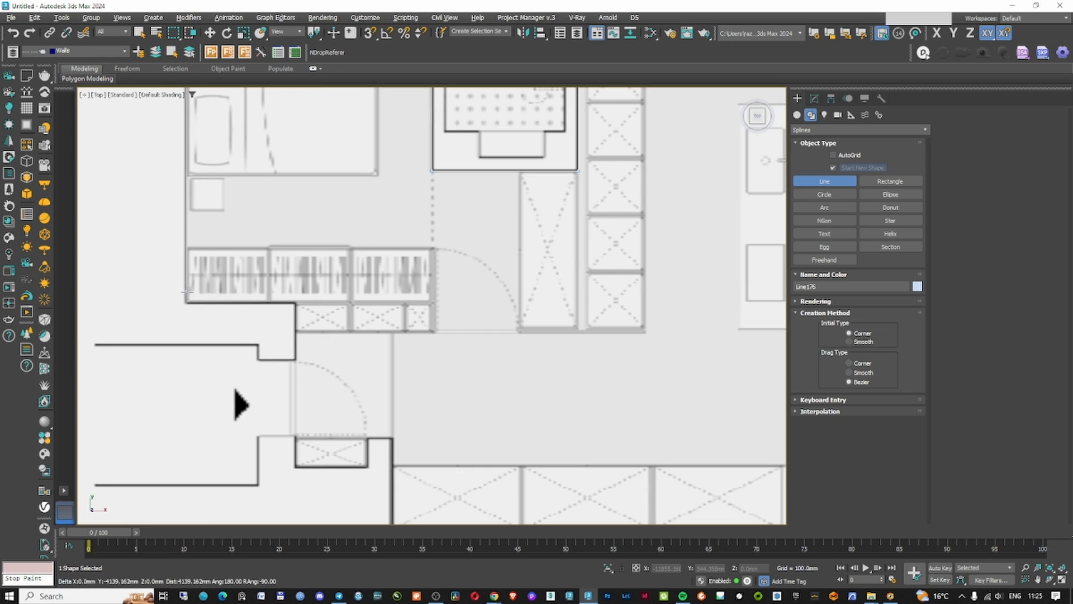
left_click(187, 303)
left_click(295, 303)
Continue the inner wall line from the entrance along the storage units and dining area to the lower terrace opening
left_click(393, 439)
scroll(393, 439, "down", 2)
left_click(338, 378)
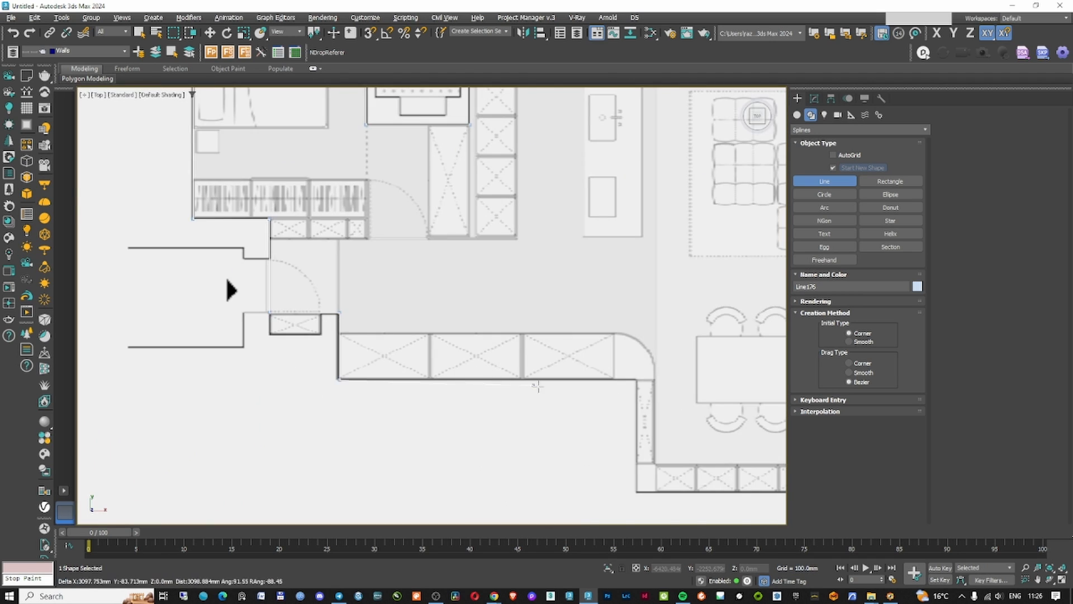
left_click(635, 377)
middle_click_drag(635, 377, 398, 344)
left_click(398, 456)
scroll(691, 456, "up", 4)
left_click(509, 384)
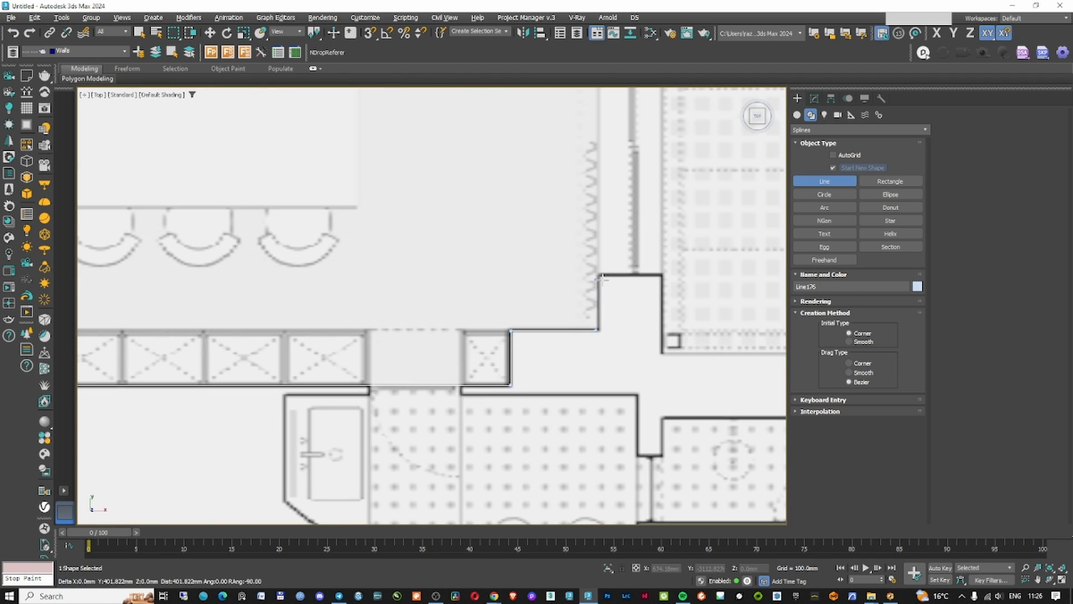
Turn the line around the lower terrace wall end and trace the outer contour back below the dining area cabinets
middle_click_drag(672, 425, 657, 324)
left_click(647, 313)
scroll(503, 329, "down", 4)
scroll(286, 324, "up", 3)
middle_click_drag(286, 325, 463, 331)
left_click(463, 331)
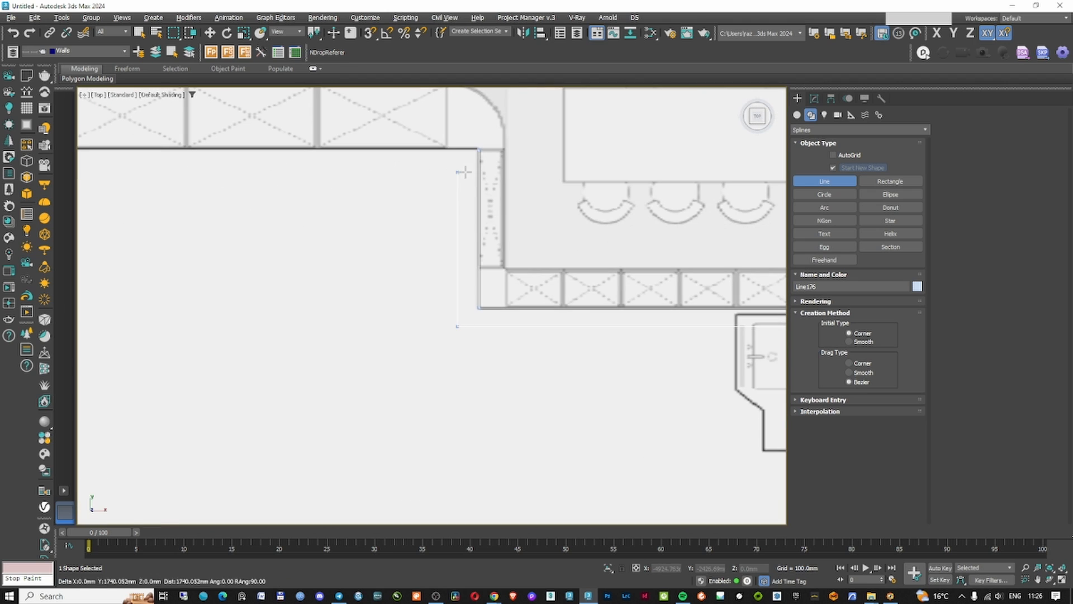
left_click(465, 173)
Continue the outer contour along the storage wall, past the entrance door and out beyond the bedroom wall
middle_click_drag(84, 187, 575, 290)
left_click(429, 268)
middle_click_drag(429, 182, 428, 233)
scroll(429, 324, "up", 3)
middle_click_drag(421, 112, 405, 395)
left_click(416, 397)
left_click(379, 398)
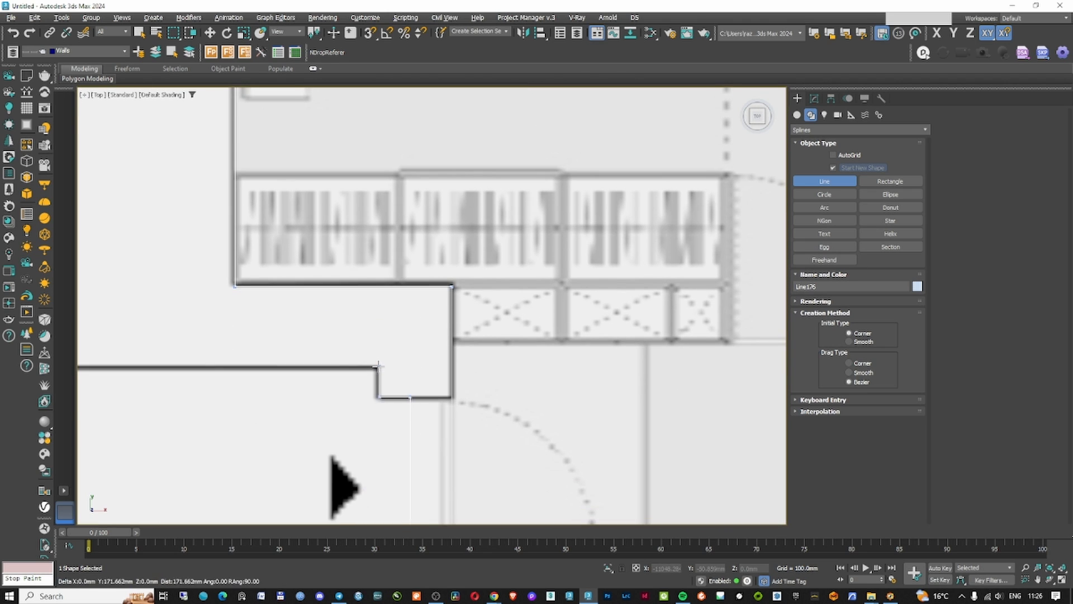
left_click(154, 367)
Trace the outer contour along the bedroom, bathroom and living room walls, and close the spline at its starting vertex
scroll(180, 332, "down", 5)
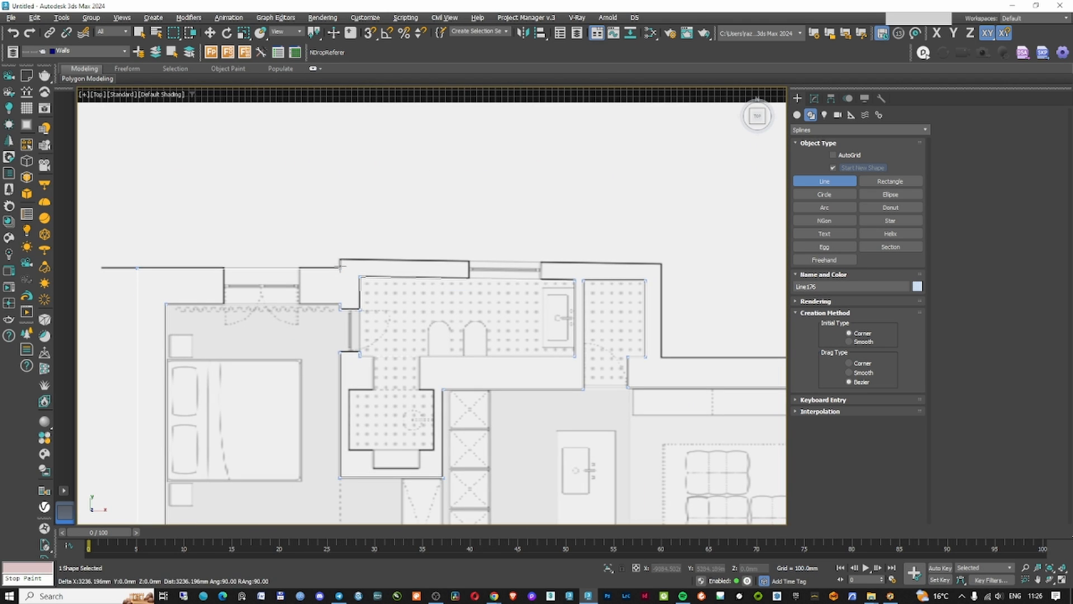
left_click(662, 261)
left_click(662, 357)
middle_click_drag(662, 359, 237, 278)
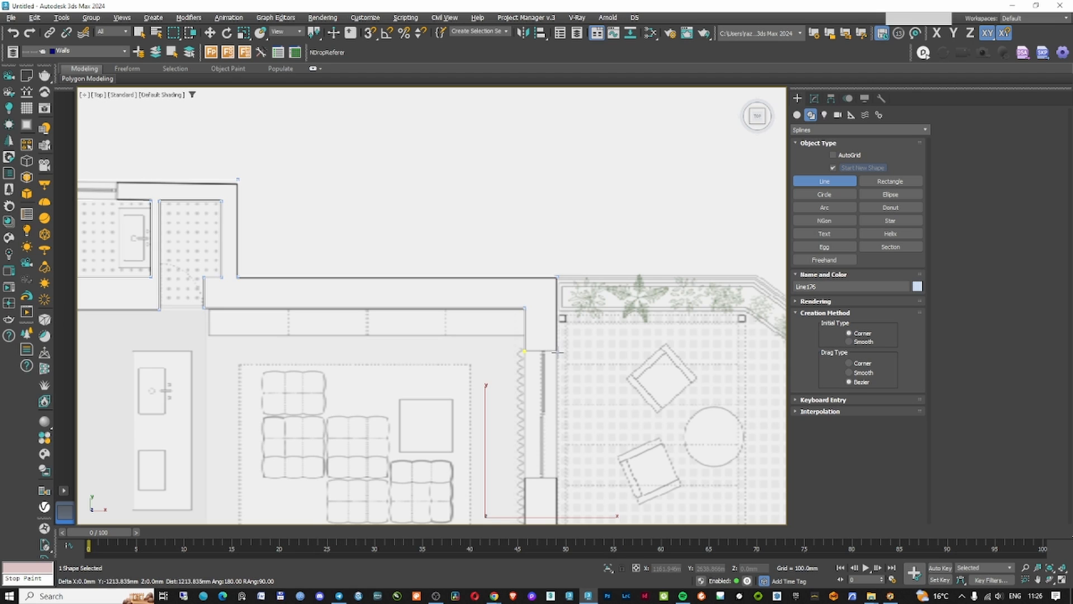
scroll(556, 352, "up", 5)
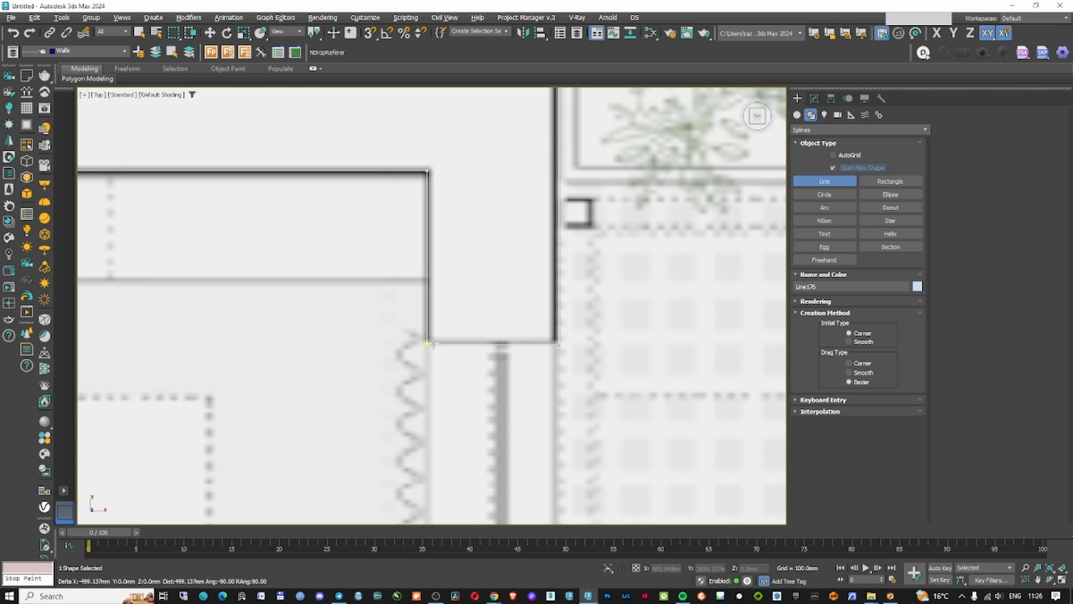
left_click(555, 344)
left_click(511, 304)
Draw a rectangle about 1683 mm long and 515 mm wide over the wall pier between the two terrace windows
scroll(503, 376, "down", 5)
middle_click_drag(504, 375, 499, 221)
scroll(502, 237, "up", 3)
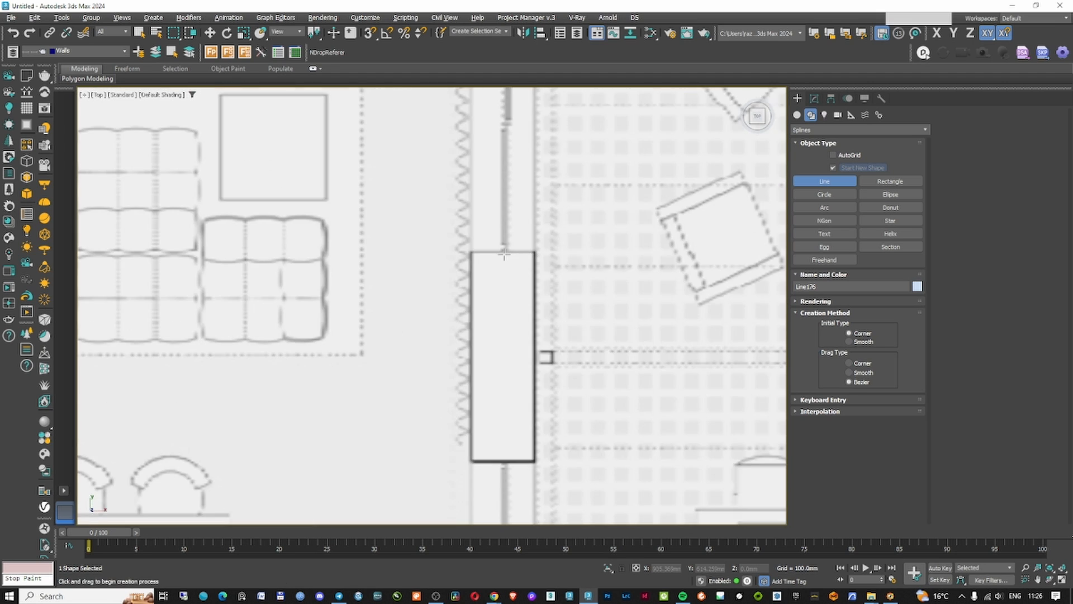
scroll(504, 258, "down", 1)
left_click(889, 182)
scroll(511, 361, "up", 1)
left_click_drag(470, 211, 535, 419)
Examine the traced wall outline and the pier rectangle in wireframe from an angled view
scroll(521, 304, "down", 3)
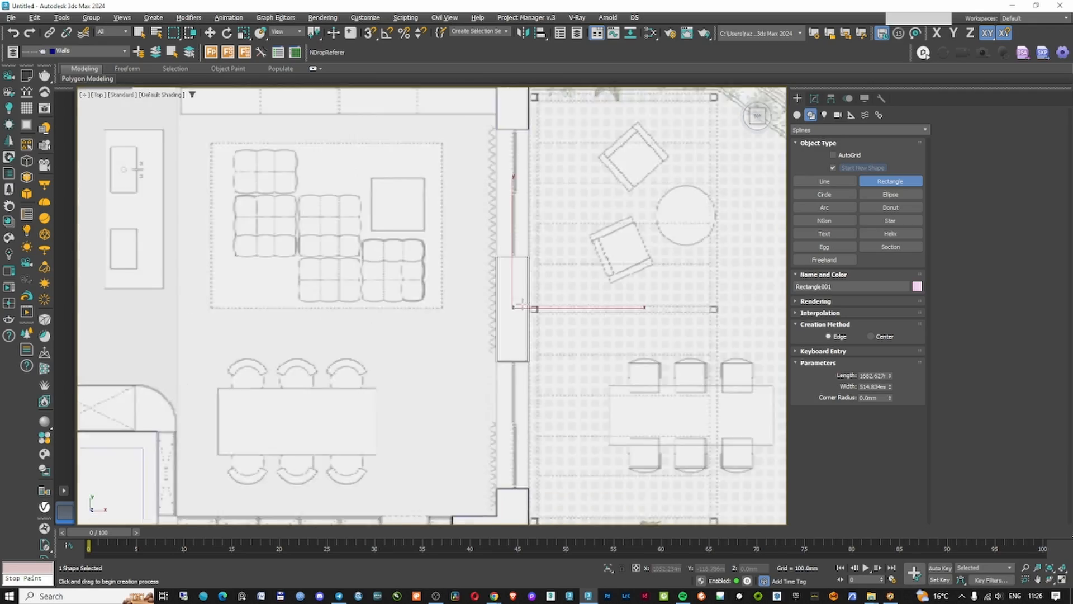
mouse_move(525, 323)
middle_mouse_down()
mouse_move(526, 295)
mouse_move(518, 336)
mouse_move(504, 297)
middle_mouse_up()
scroll(513, 305, "up", 2)
key("F3")
key("w")
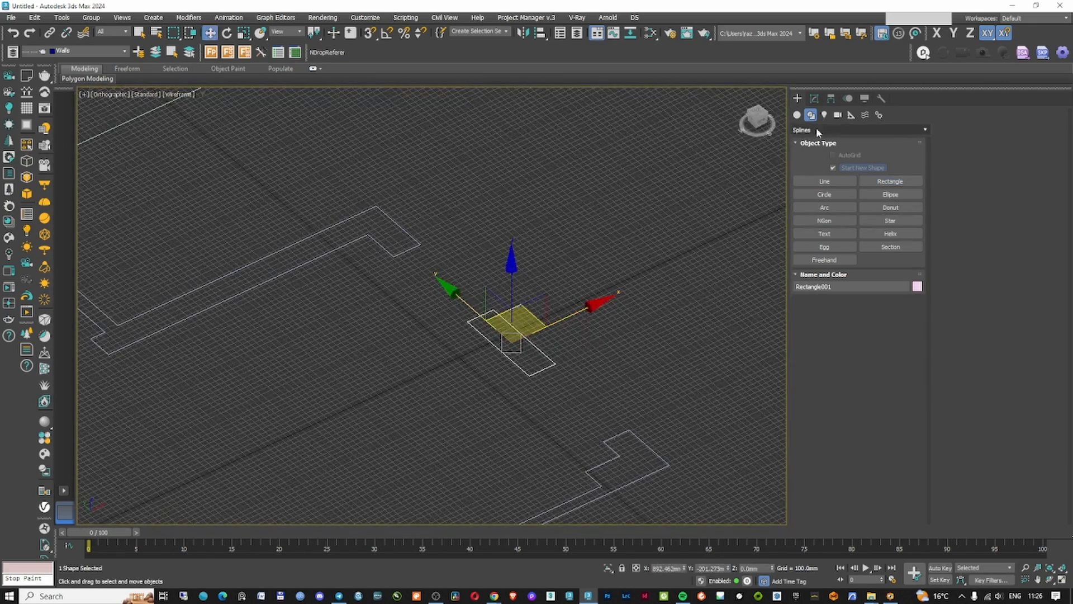
left_click(571, 209)
key("F3")
scroll(640, 243, "down", 3)
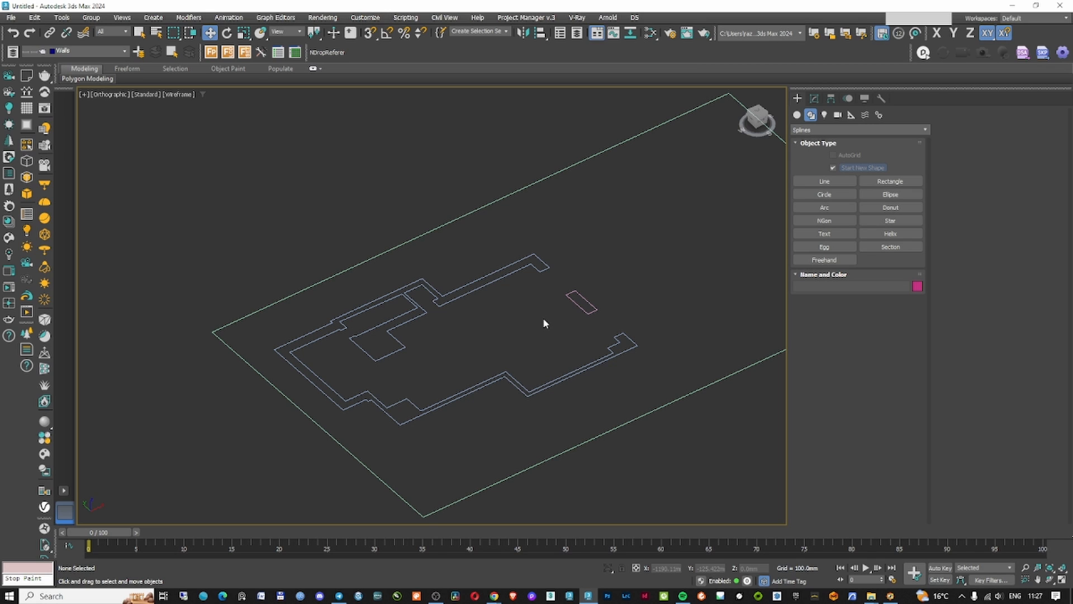
key("F3")
key("F3")
scroll(559, 318, "up", 6)
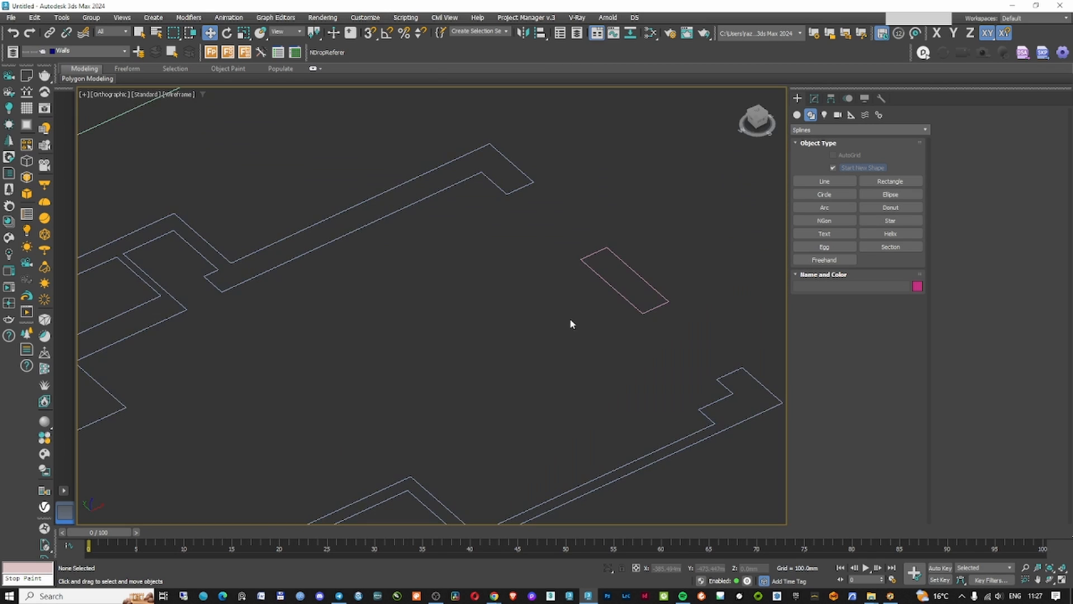
Check in the top view how the pier rectangle lines up with the wall ends beside the terrace windows
left_click(614, 290)
key("t")
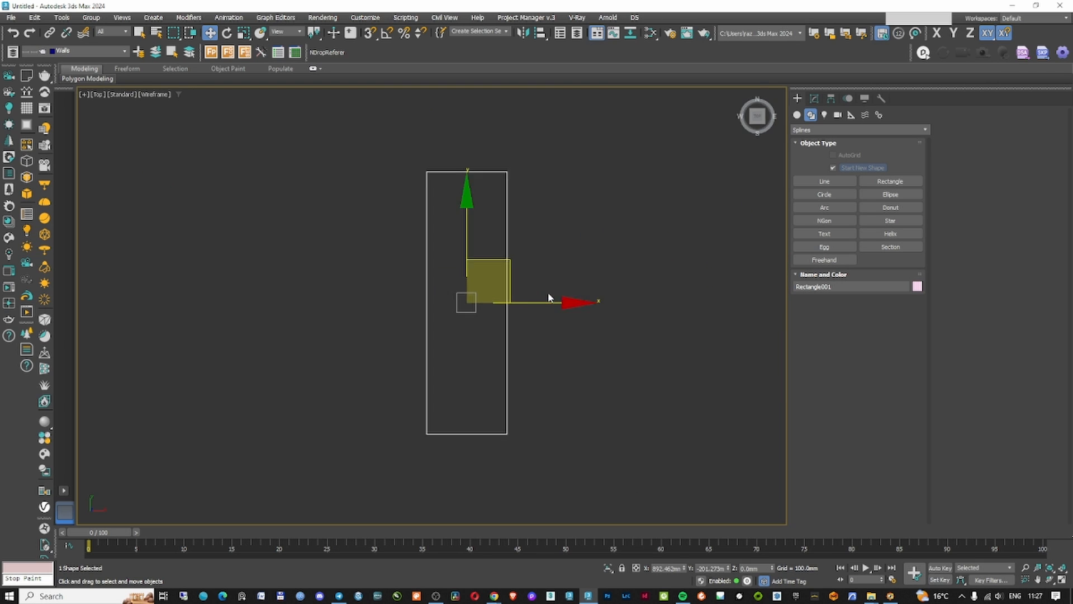
key("F3")
scroll(546, 302, "down", 5)
scroll(548, 359, "up", 7)
scroll(548, 359, "down", 4)
key("F3")
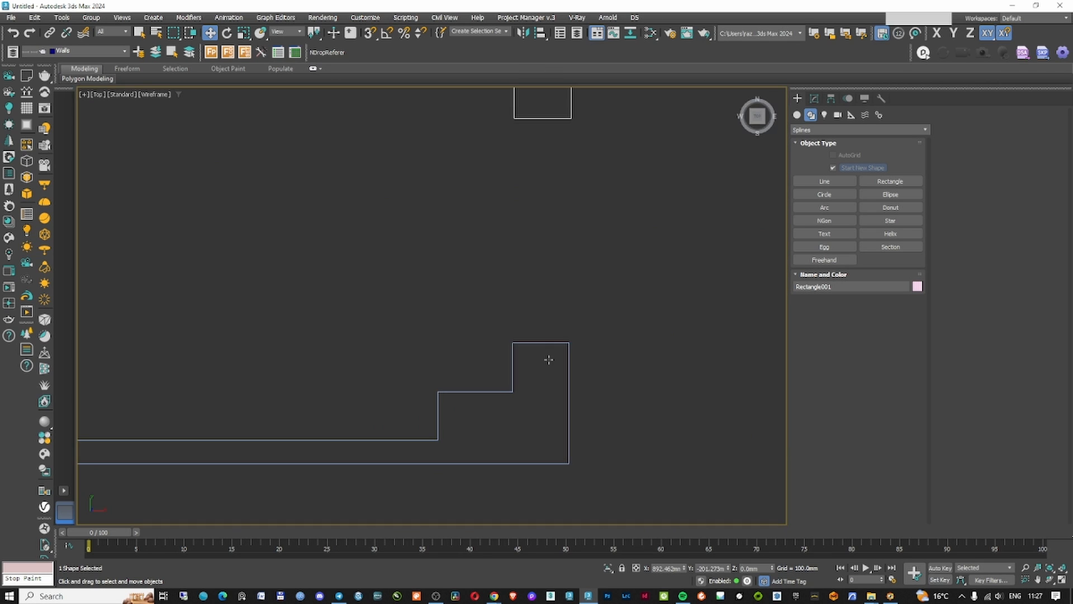
scroll(548, 359, "down", 5)
middle_click_drag(521, 269, 531, 350)
scroll(546, 191, "up", 2)
Level the wall spline's outer corner vertex at the upper terrace opening with its inner neighbour, using snapping on the Y axis
left_click(546, 193)
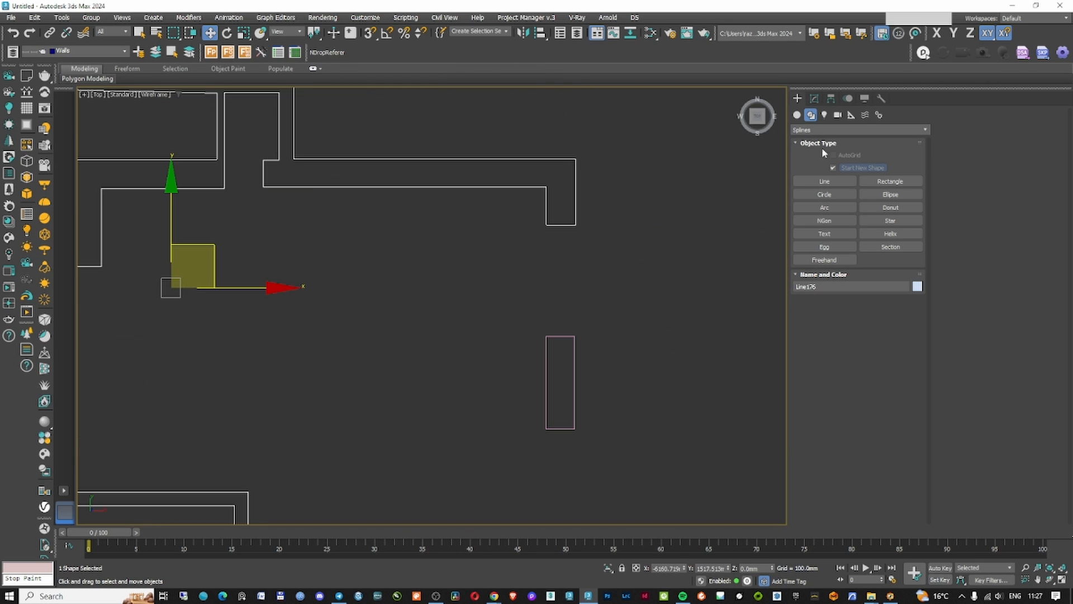
left_click(816, 99)
left_click(845, 333)
scroll(562, 274, "up", 4)
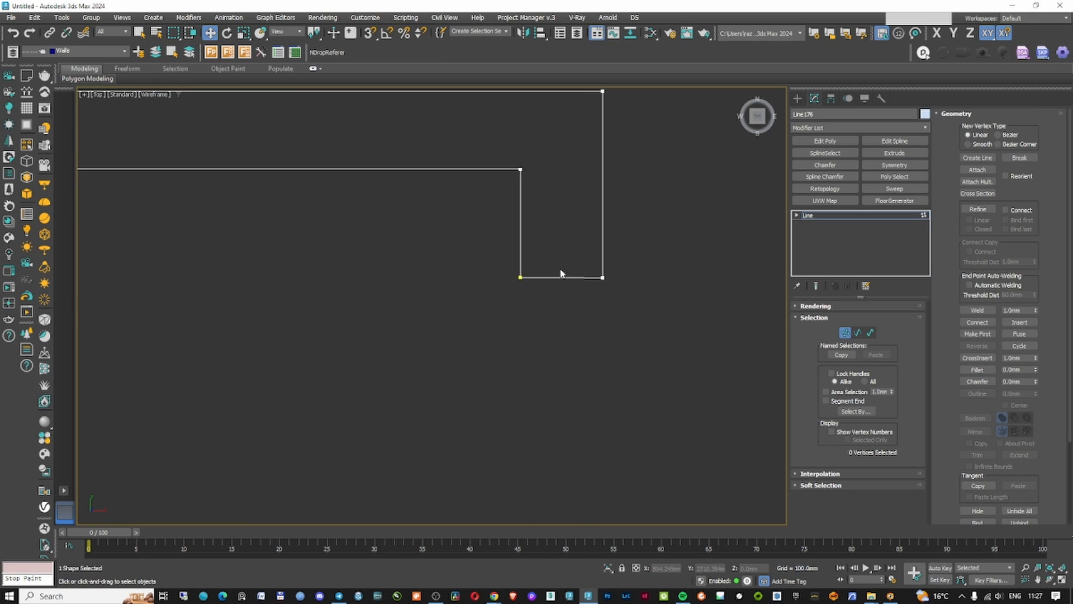
left_click(520, 277)
scroll(609, 272, "up", 4)
left_click(587, 294)
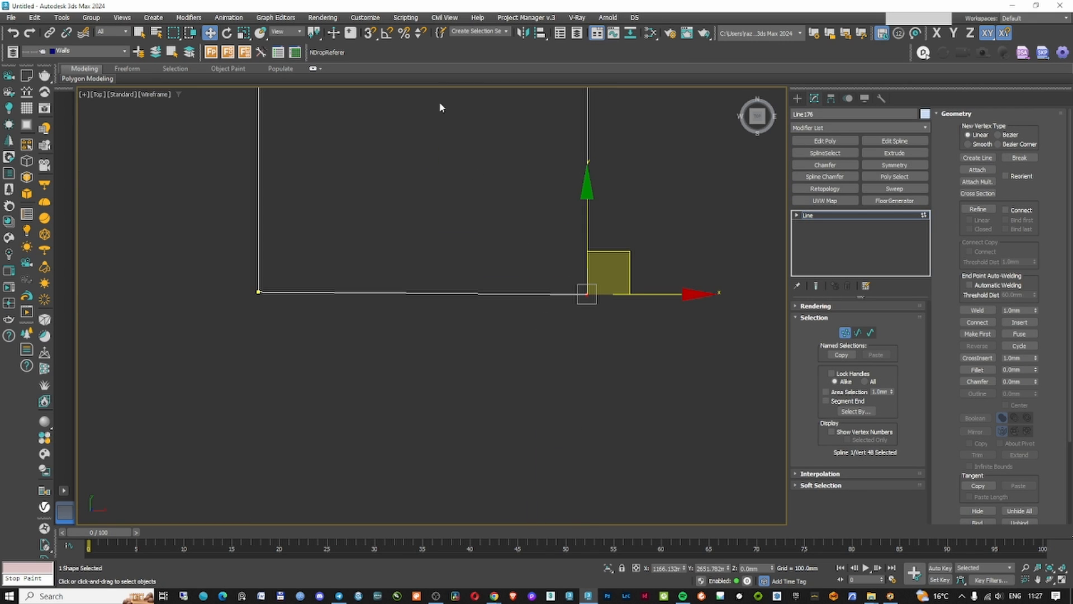
left_click(370, 32)
left_click_drag(588, 227, 259, 292)
scroll(364, 280, "down", 5)
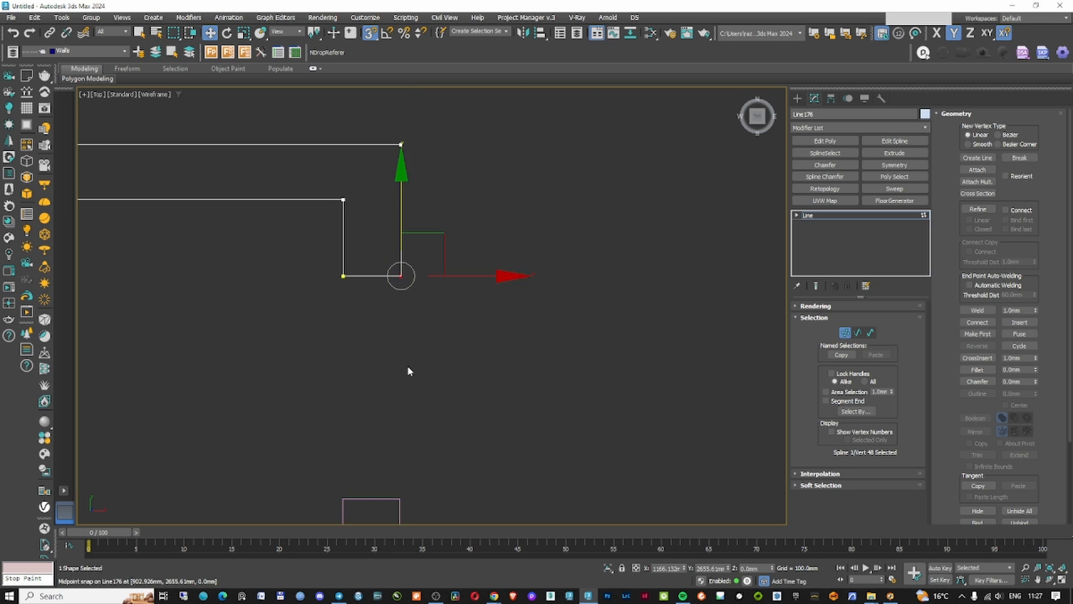
Attach the pier rectangle to the wall spline and leave vertex editing
scroll(399, 347, "up", 3)
middle_click_drag(353, 522, 440, 220)
left_click(984, 169)
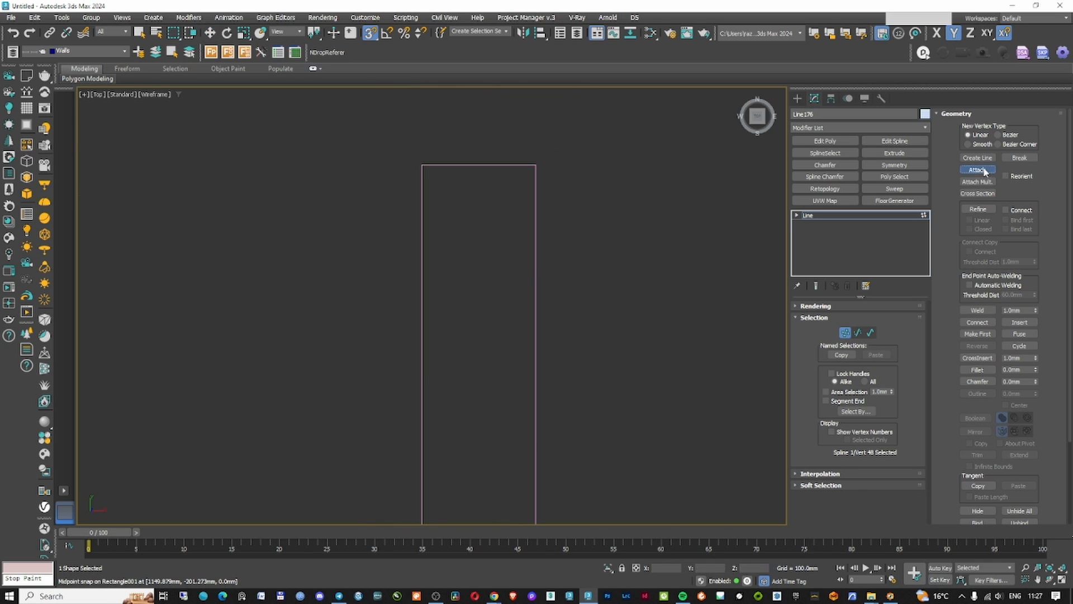
left_click(536, 257)
scroll(541, 257, "down", 5)
scroll(572, 307, "up", 3)
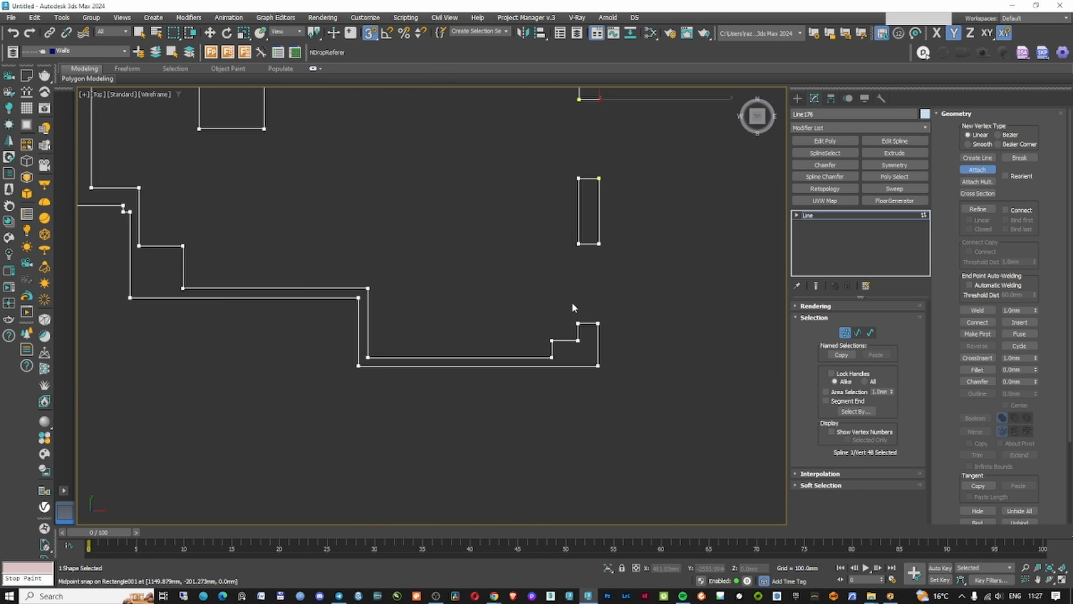
key("1")
Extrude the wall outline to a height of 2700 mm and view the walls shaded from an angle
key("u")
middle_click_drag(537, 281, 553, 298)
key("F3")
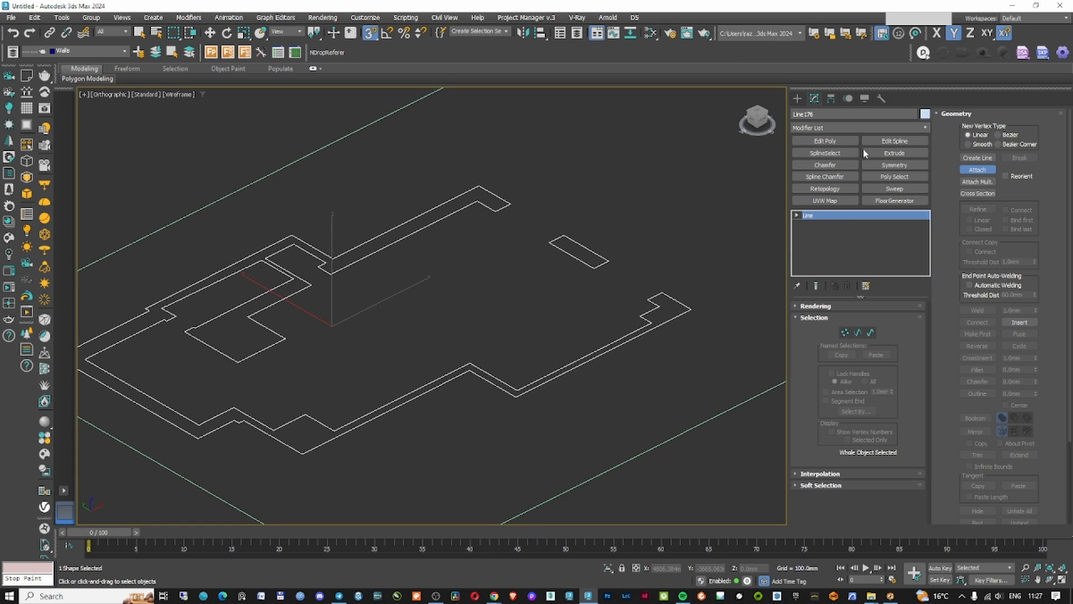
left_click(895, 153)
key("w")
key("F3")
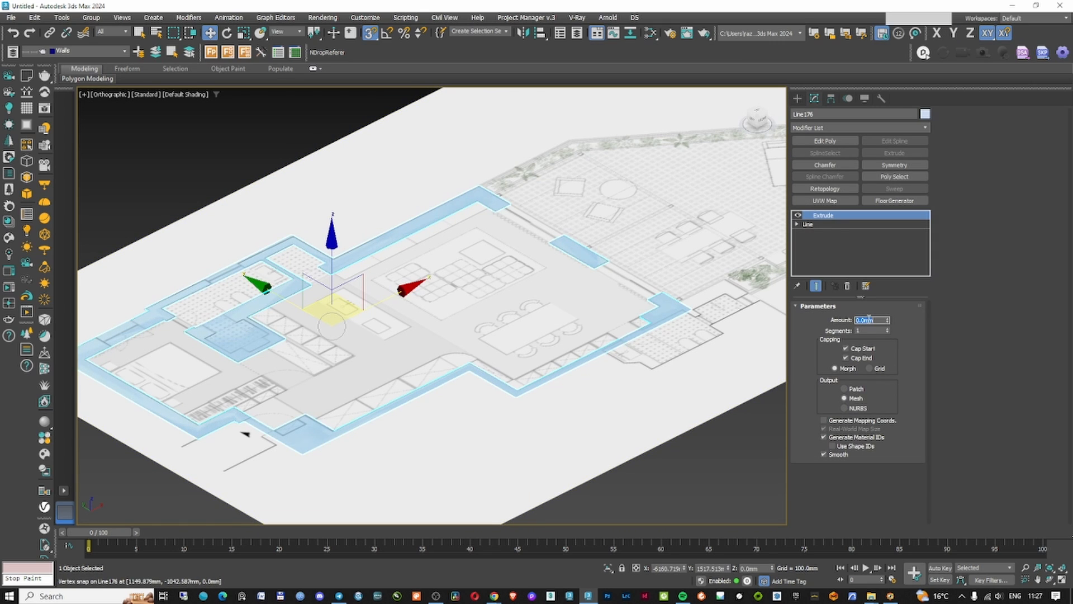
key("Return")
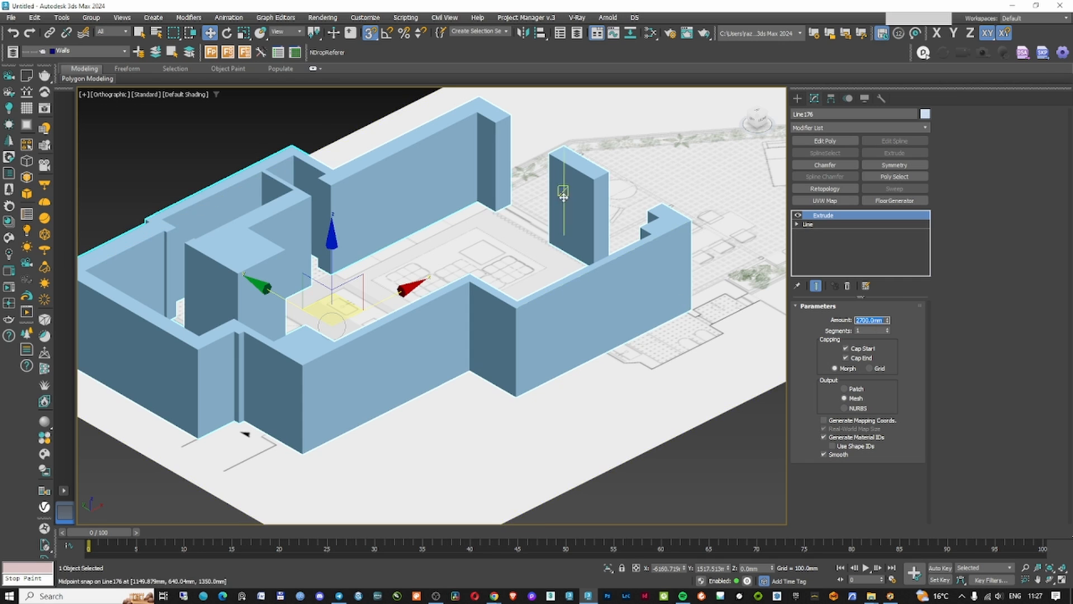
key("F3")
mouse_move(563, 191)
middle_mouse_down()
mouse_move(563, 238)
mouse_move(492, 249)
middle_mouse_up()
key("F3")
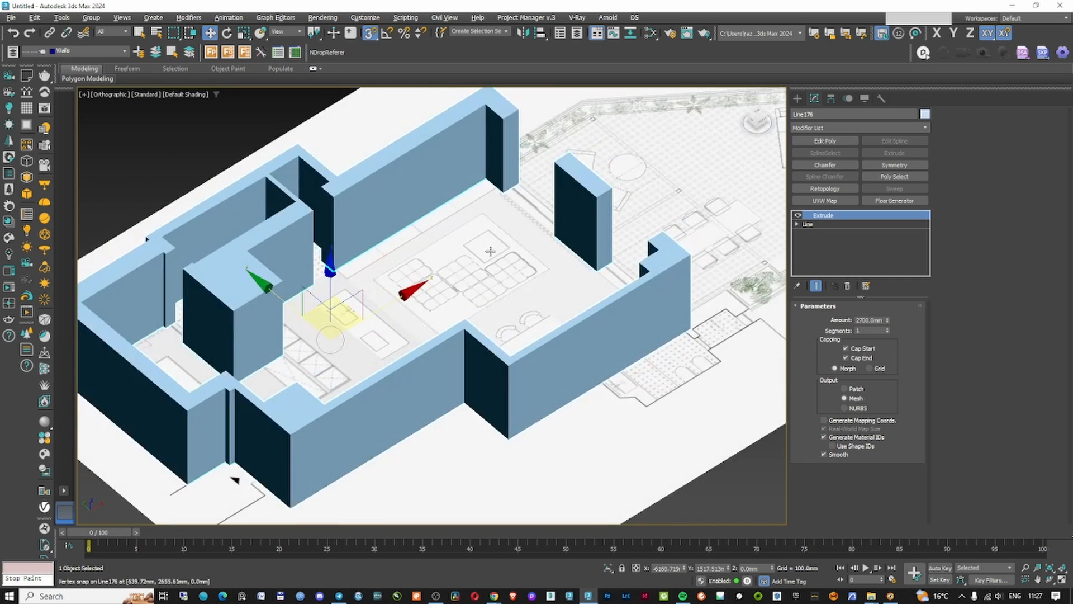
Save the scene under the file name 3d Interior Scene with Vray_plan_01
left_click(11, 18)
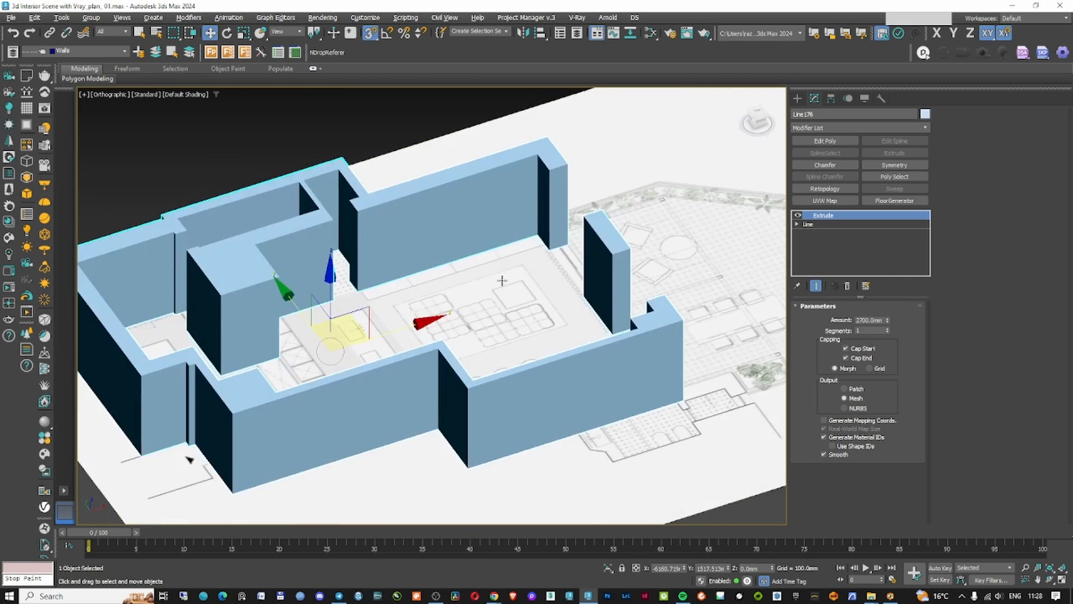
Draw a snapped rectangle about 13445 mm wide and 9416 mm long over the apartment walls in the top view
key("t")
middle_click_drag(535, 261, 422, 235)
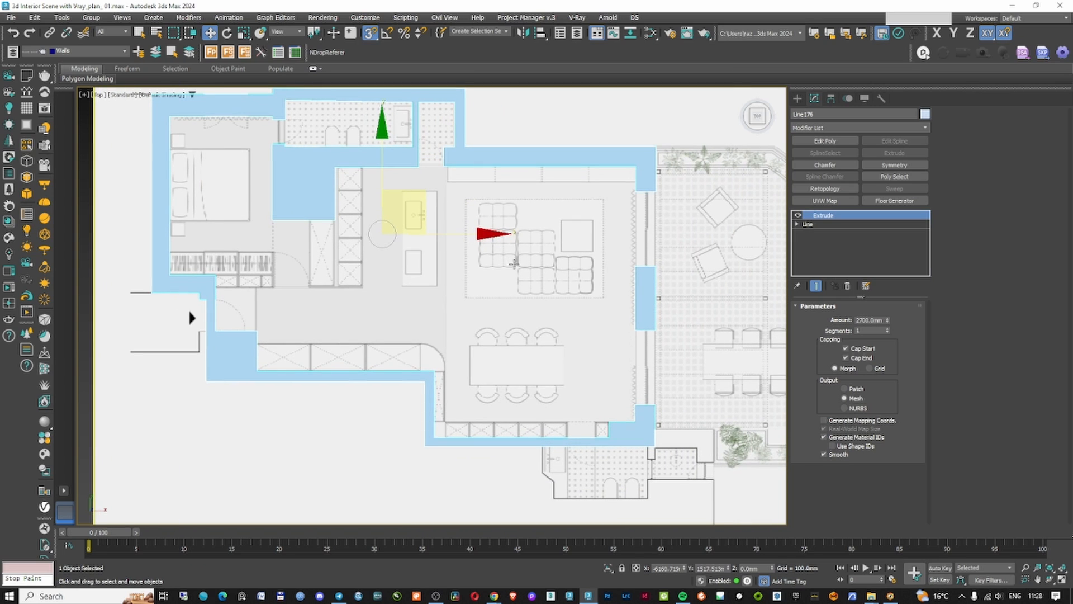
left_click(798, 99)
left_click(890, 182)
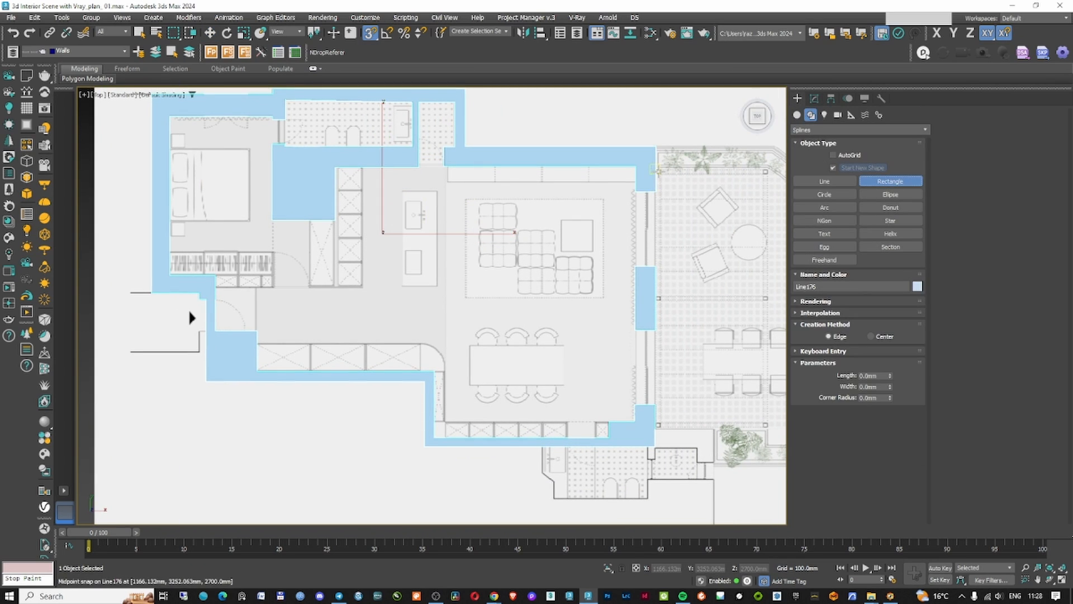
left_click_drag(654, 446, 163, 155)
scroll(248, 235, "down", 3)
scroll(252, 207, "up", 3)
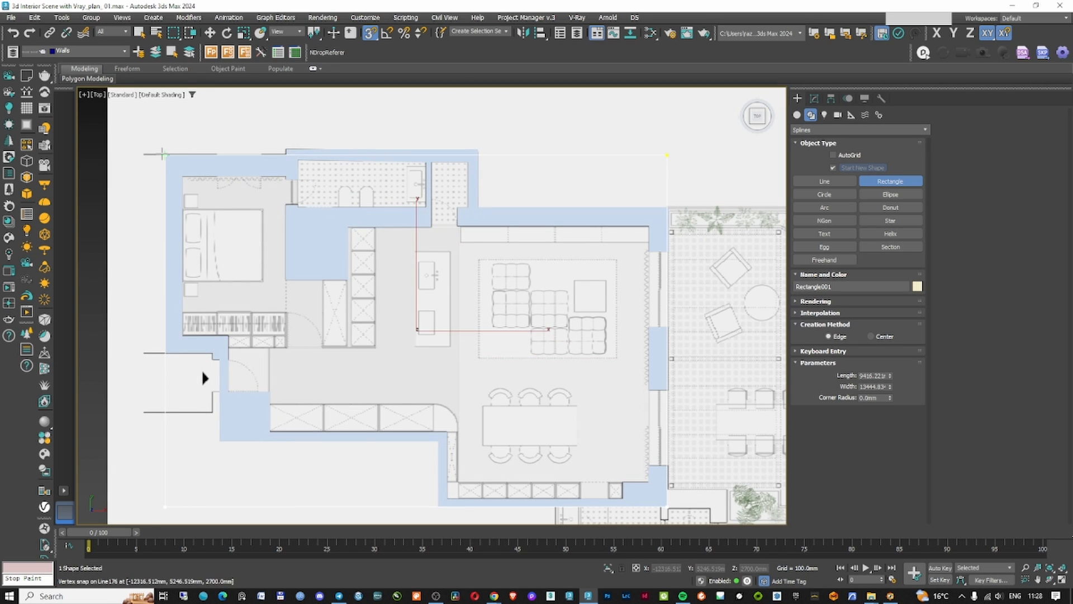
middle_click_drag(346, 280, 465, 246, "alt")
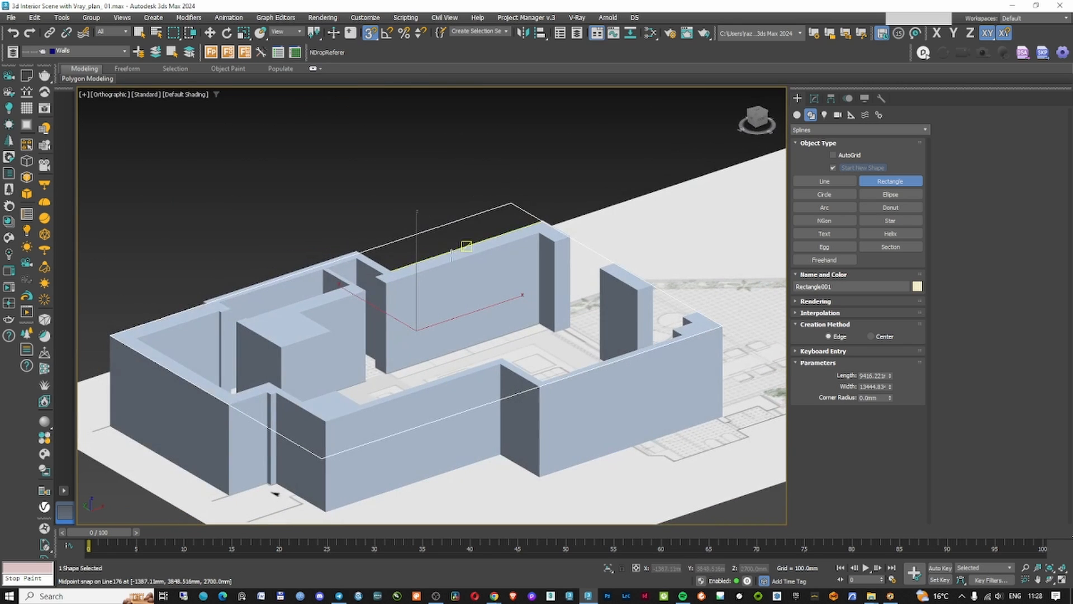
Extrude the rectangle on top of the walls by 50 mm to form the ceiling slab
key("w")
left_click(815, 99)
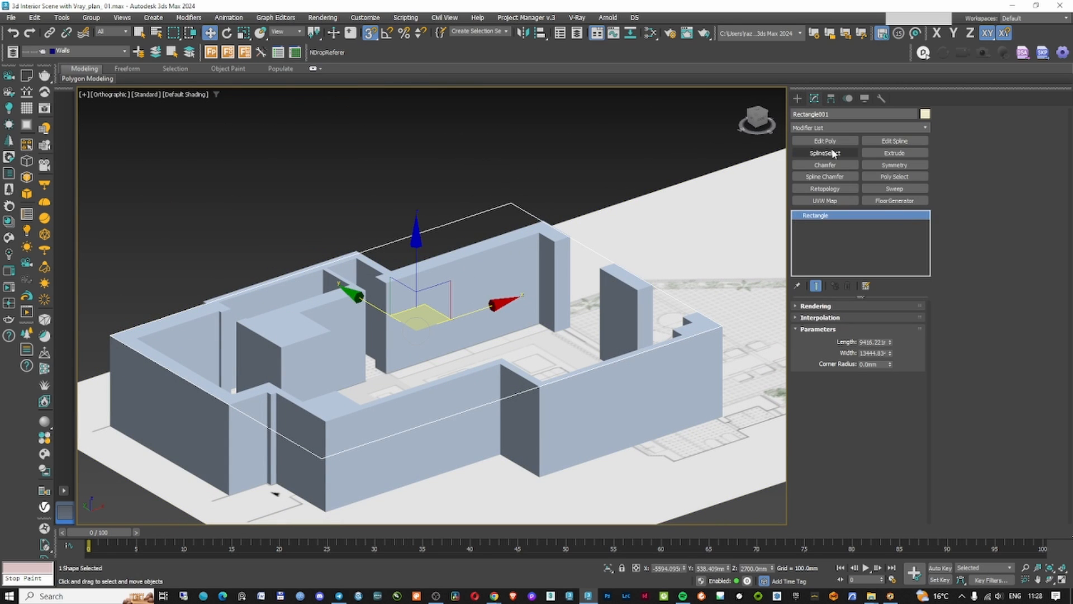
left_click(888, 153)
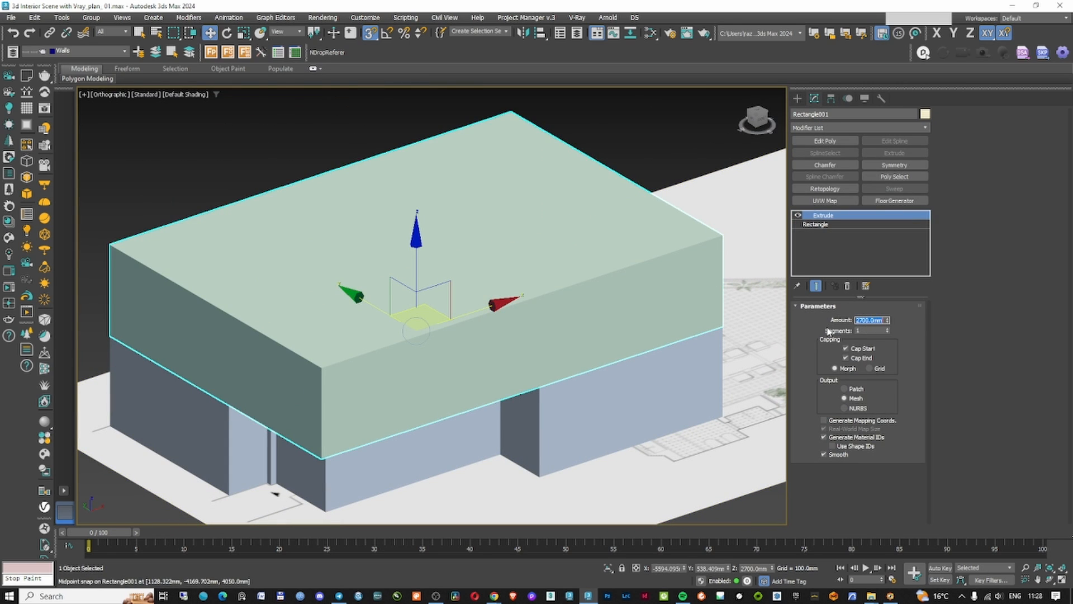
type("50")
key("Return")
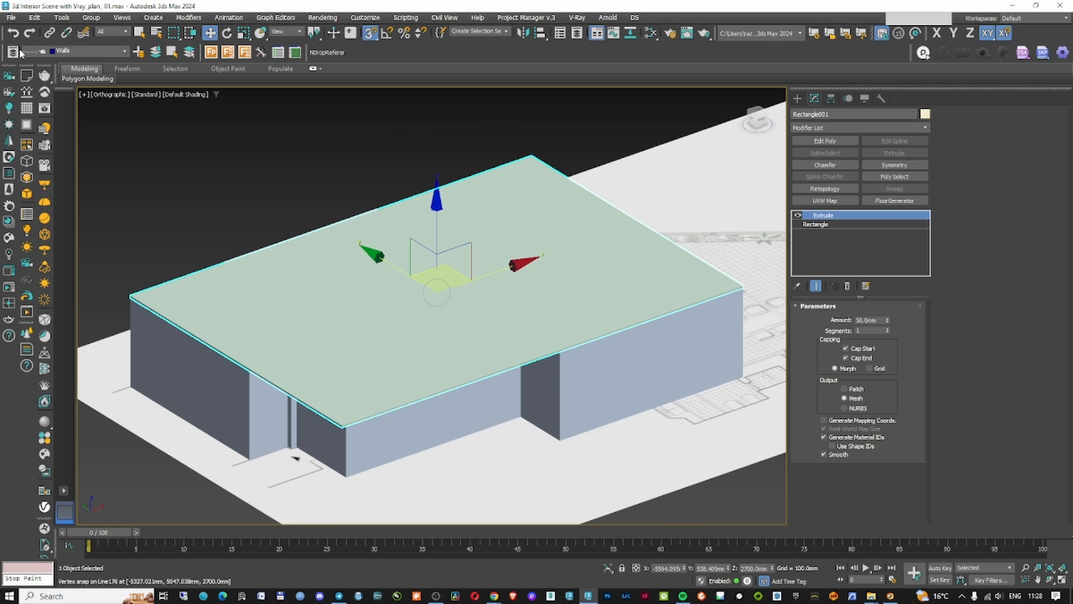
Place the slab on the Ceiling layer, make that layer active, and return to the top view
left_click(12, 51)
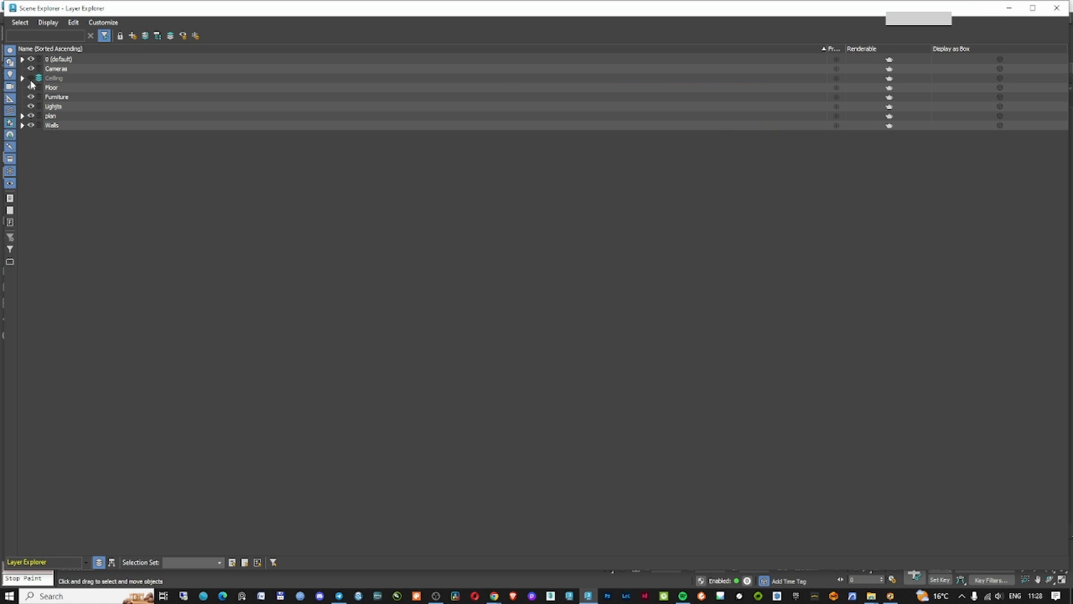
left_click(1016, 8)
key("t")
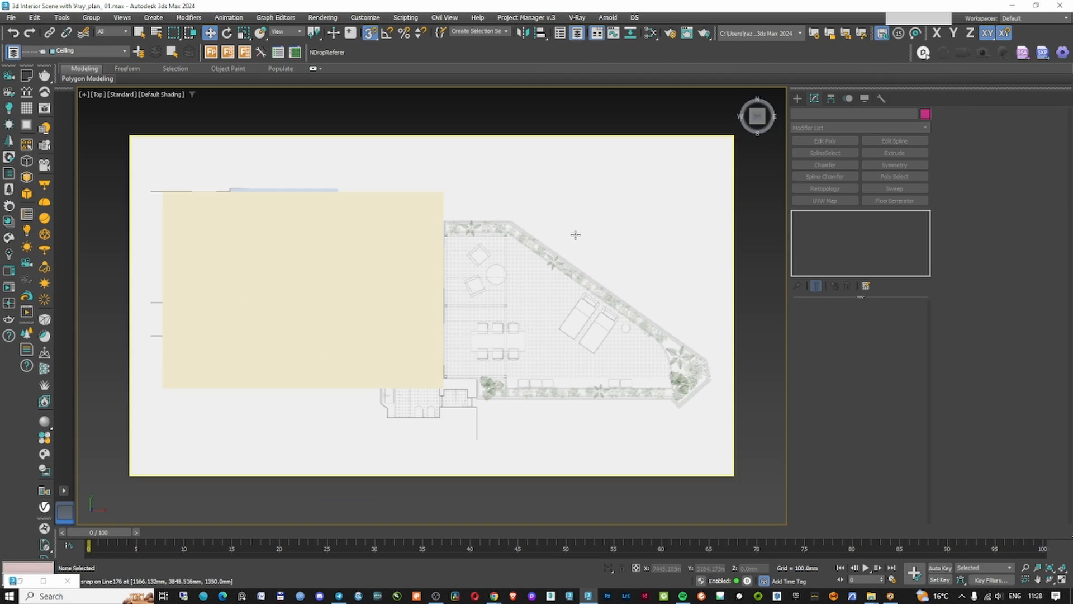
key("F3")
key("F3")
scroll(506, 233, "down", 2)
left_click(537, 159)
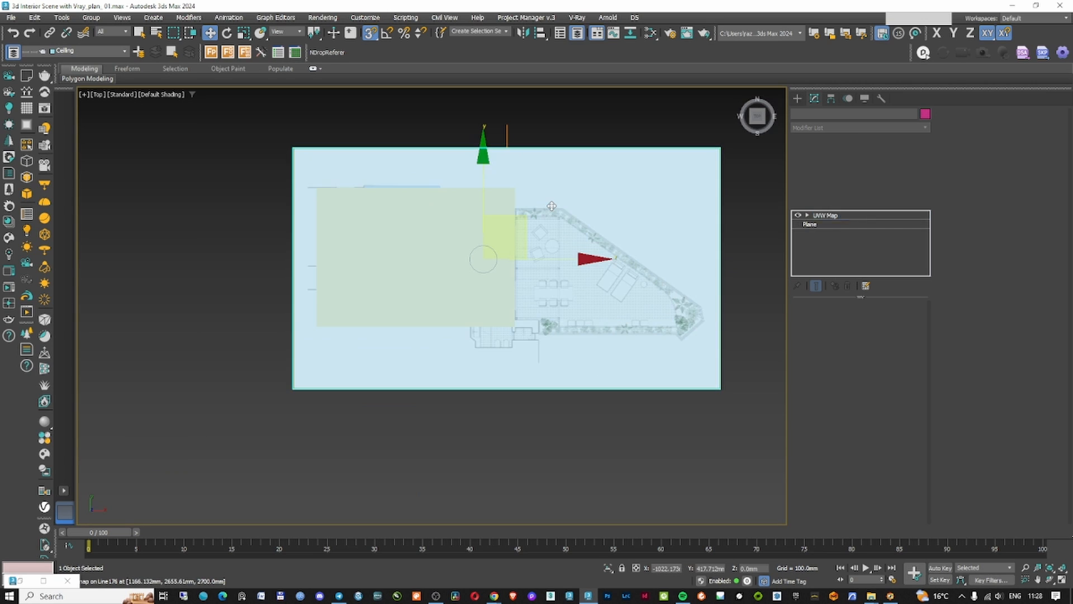
key("alt+q")
right_click(587, 75)
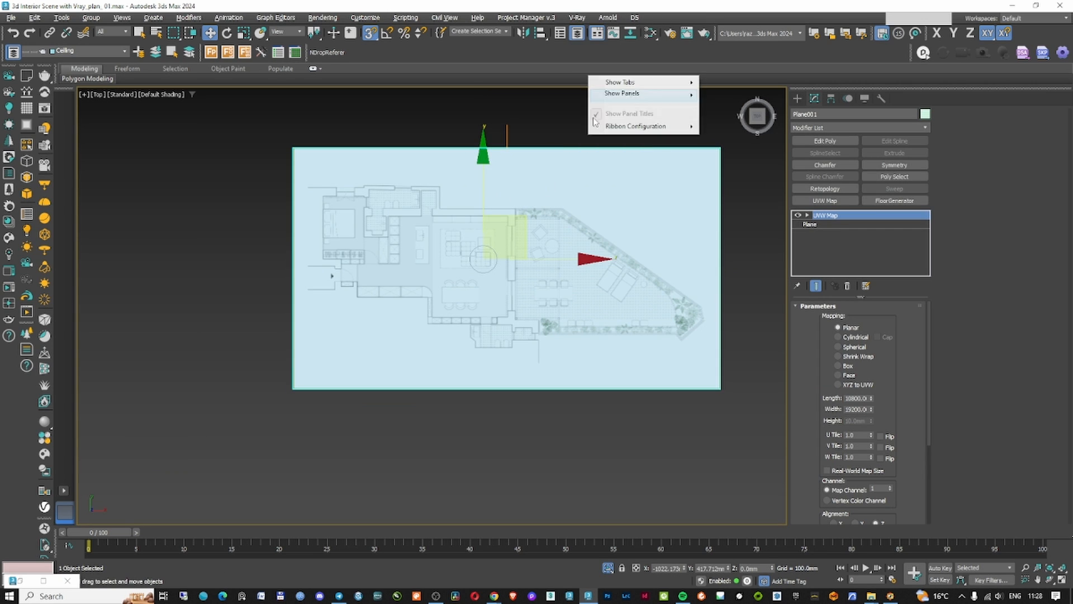
right_click(541, 124)
left_click(561, 73)
Isolate the ceiling slab together with the floor plan and make the slab see-through
scroll(509, 188, "up", 3)
left_click(501, 195)
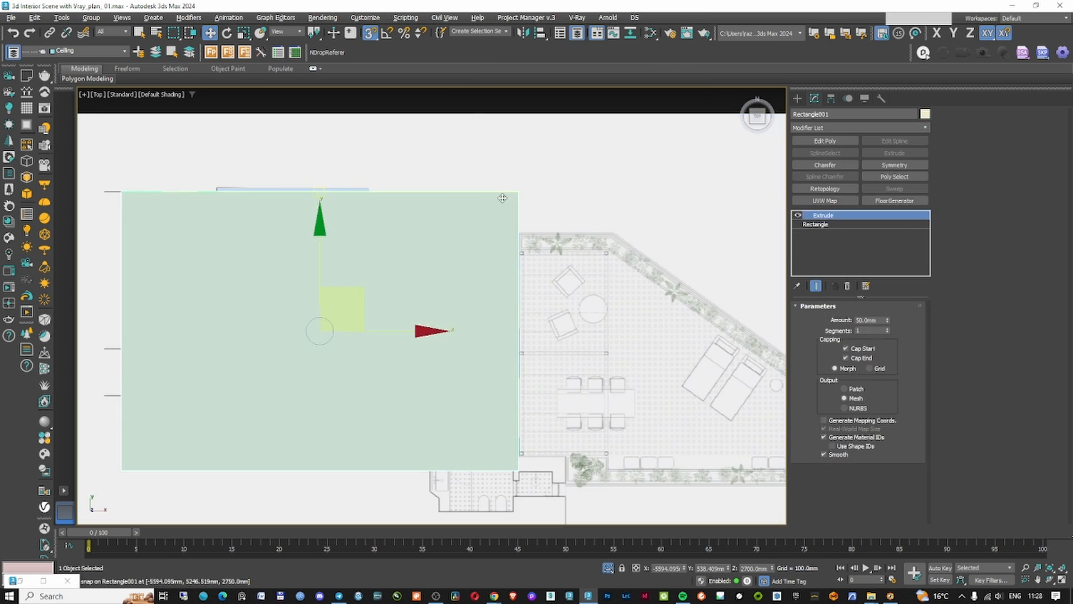
left_click(589, 181, "ctrl")
scroll(588, 183, "down", 2)
left_click(532, 210)
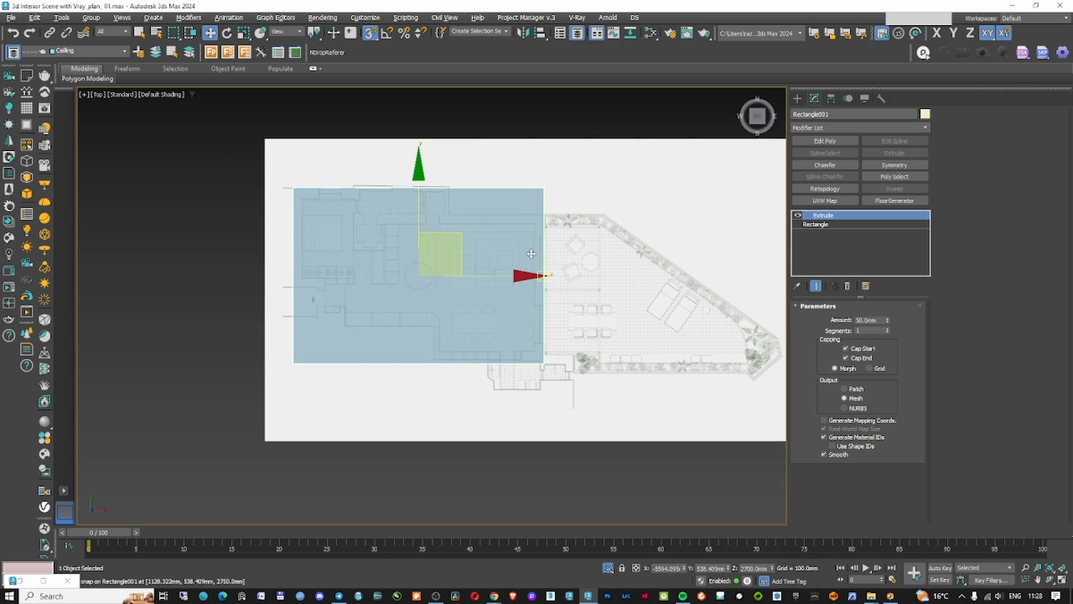
Apply Edit Poly to the ceiling slab and insert an edge loop beside the curtain line inside the terrace windows
scroll(536, 267, "up", 3)
scroll(556, 314, "up", 2)
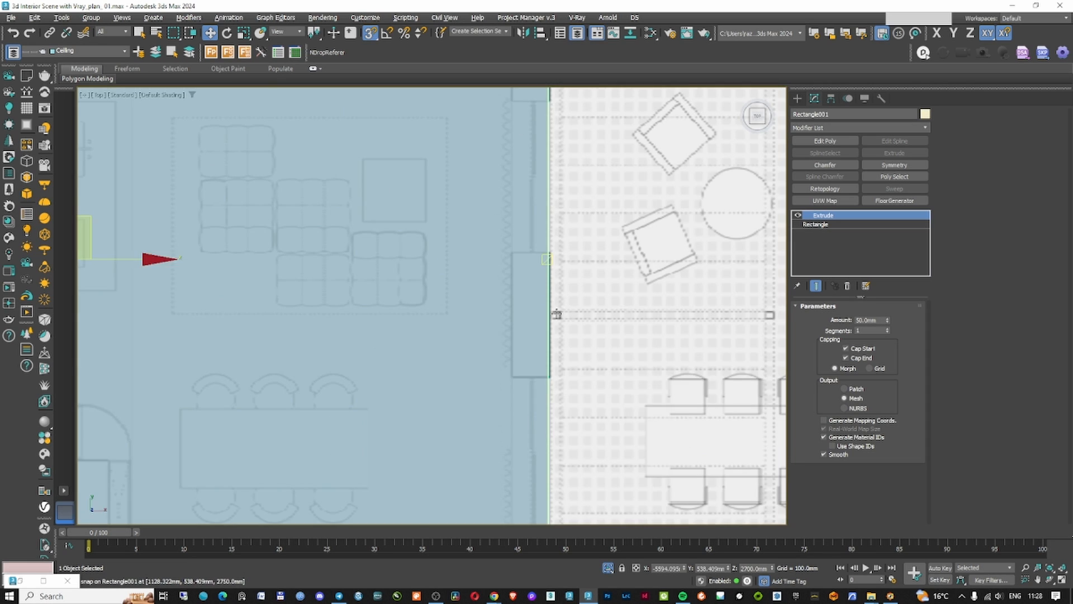
scroll(555, 314, "down", 1)
middle_click_drag(535, 327, 529, 276)
middle_click_drag(510, 174, 549, 237)
scroll(506, 298, "up", 3)
left_click(825, 141)
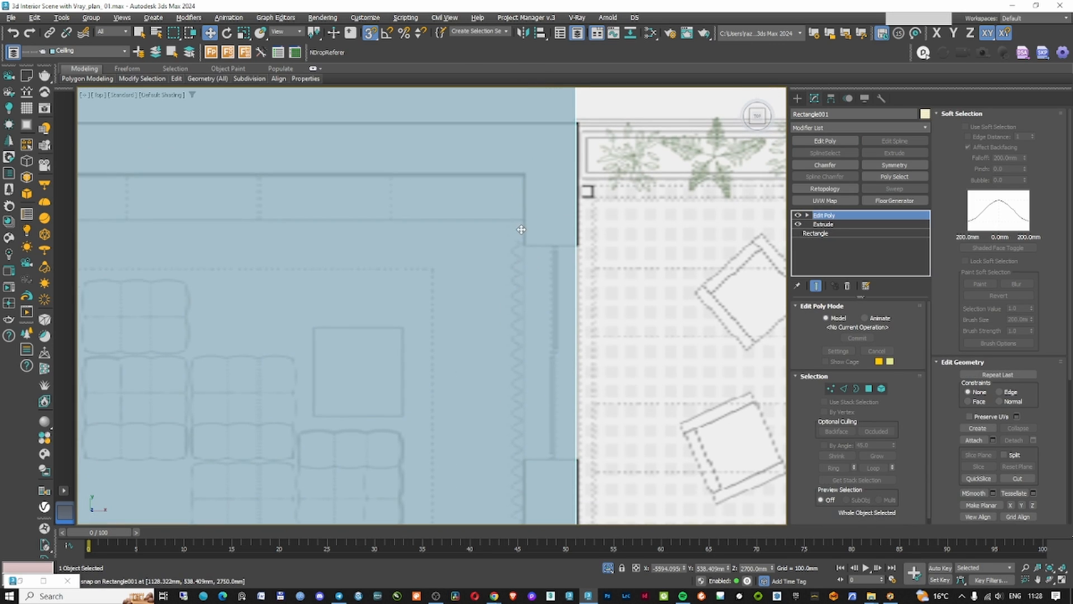
middle_click_drag(496, 147, 500, 180)
scroll(502, 168, "down", 3)
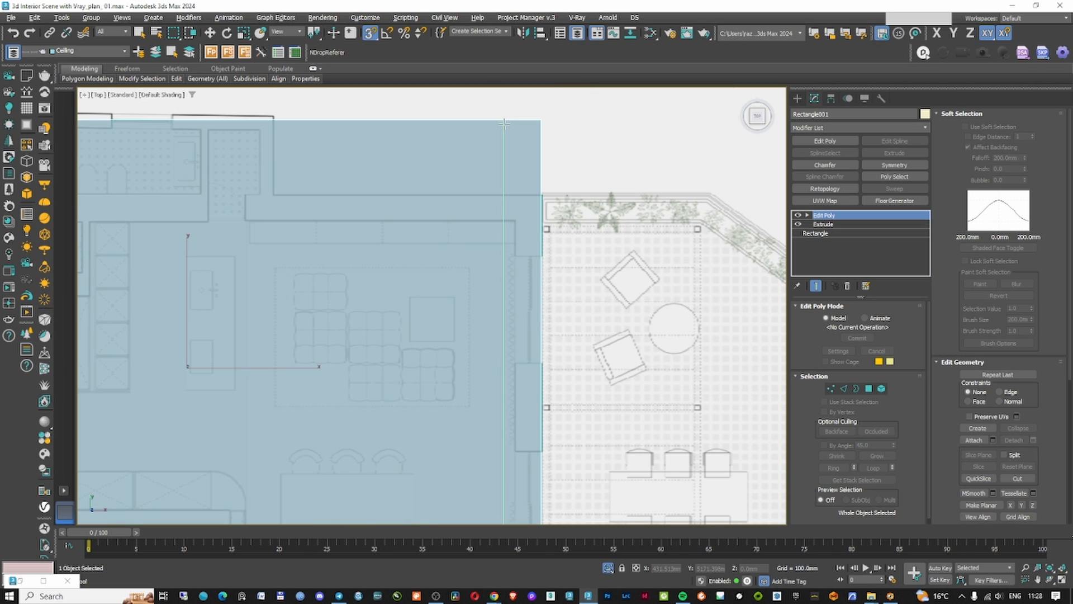
left_click(505, 127)
Insert a second edge loop across the slab along the boundary between the kitchen and the living area
scroll(358, 246, "down", 2)
middle_click_drag(336, 262, 488, 227)
scroll(461, 220, "up", 2)
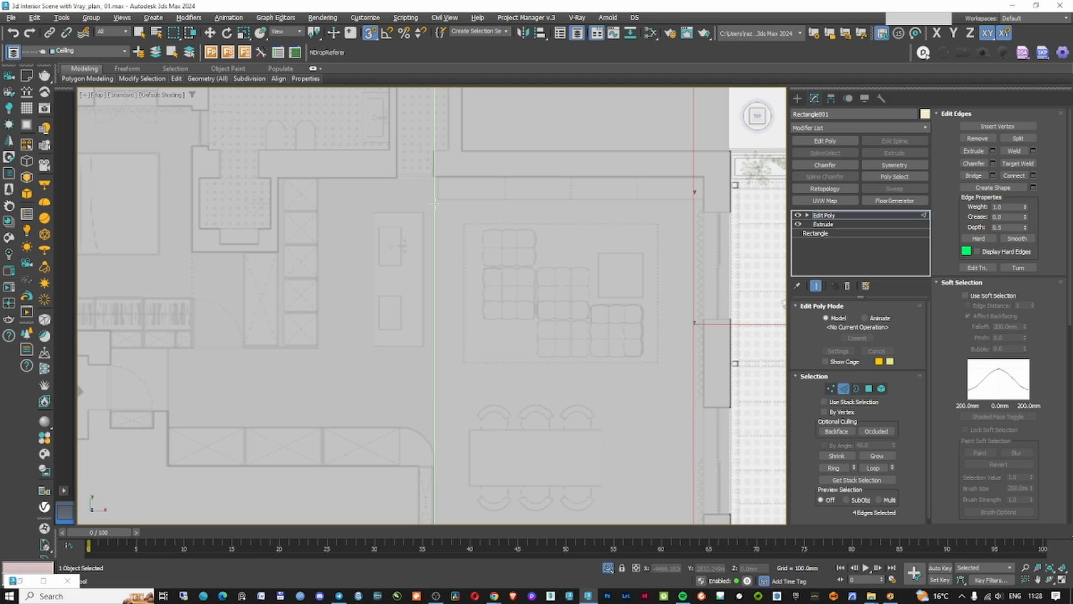
left_click(435, 201)
Extrude the two large underside polygons of the slab by 100 mm, leaving the curtain strip recessed
scroll(471, 274, "down", 4)
middle_click_drag(485, 319, 485, 280, "alt")
key("w")
scroll(487, 304, "up", 4)
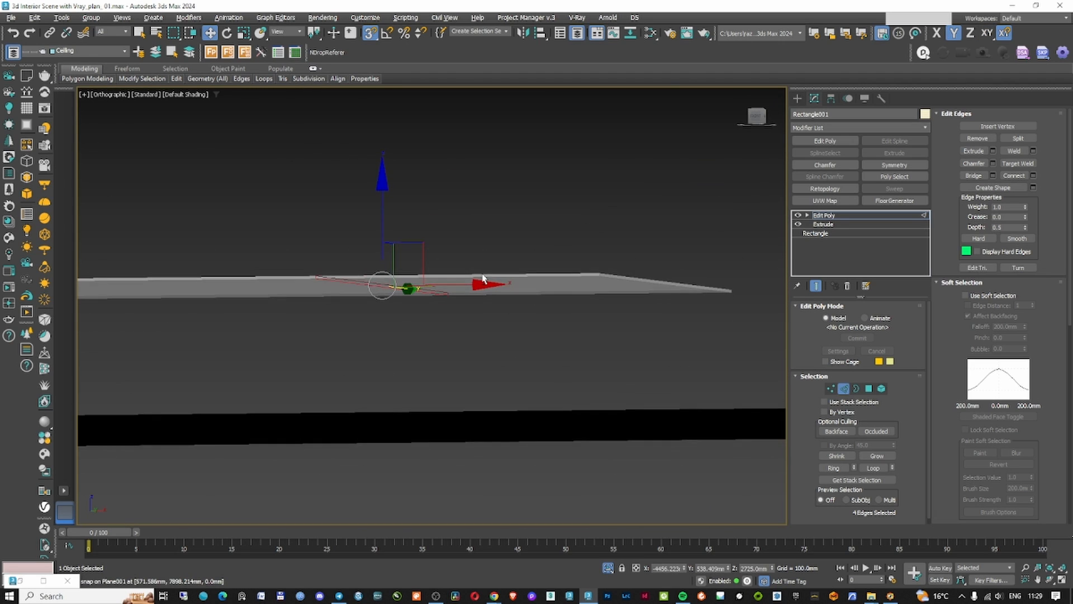
middle_click_drag(569, 263, 604, 229)
key("4")
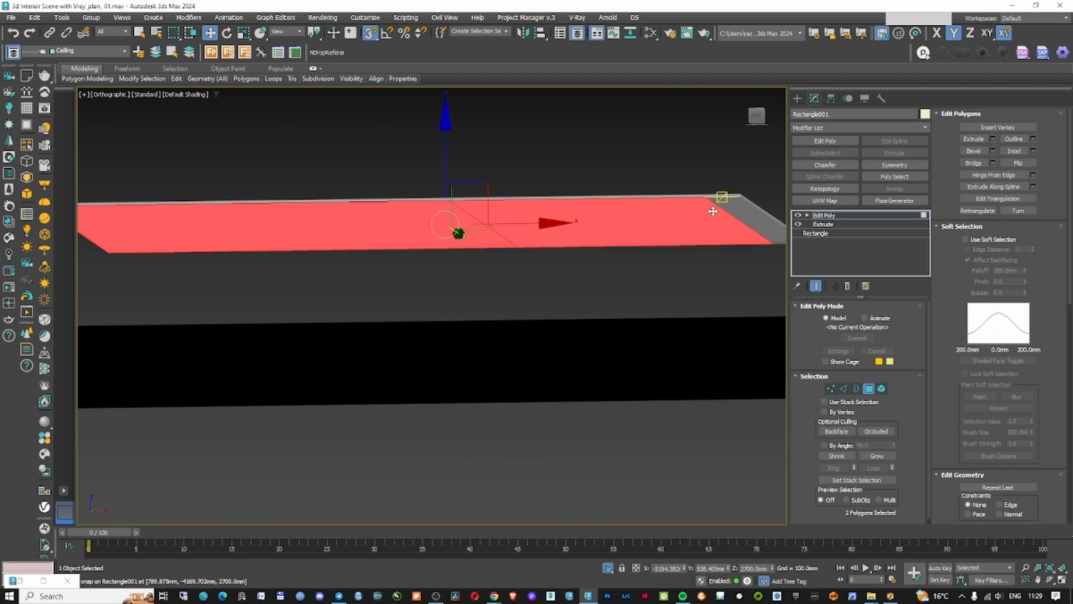
middle_click_drag(712, 208, 693, 216)
left_click(994, 138)
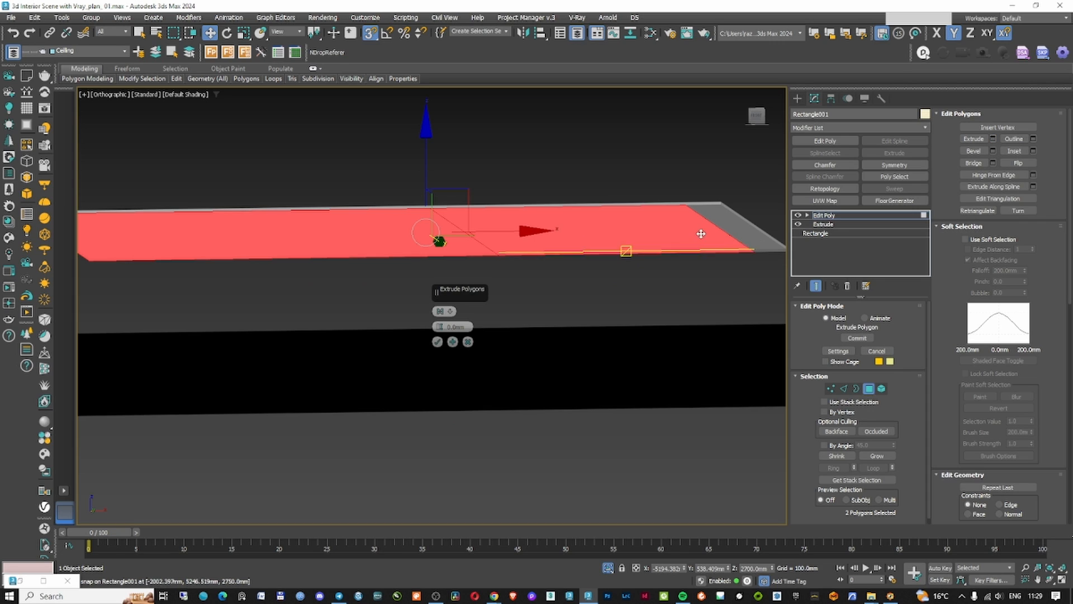
type("100")
key("Return")
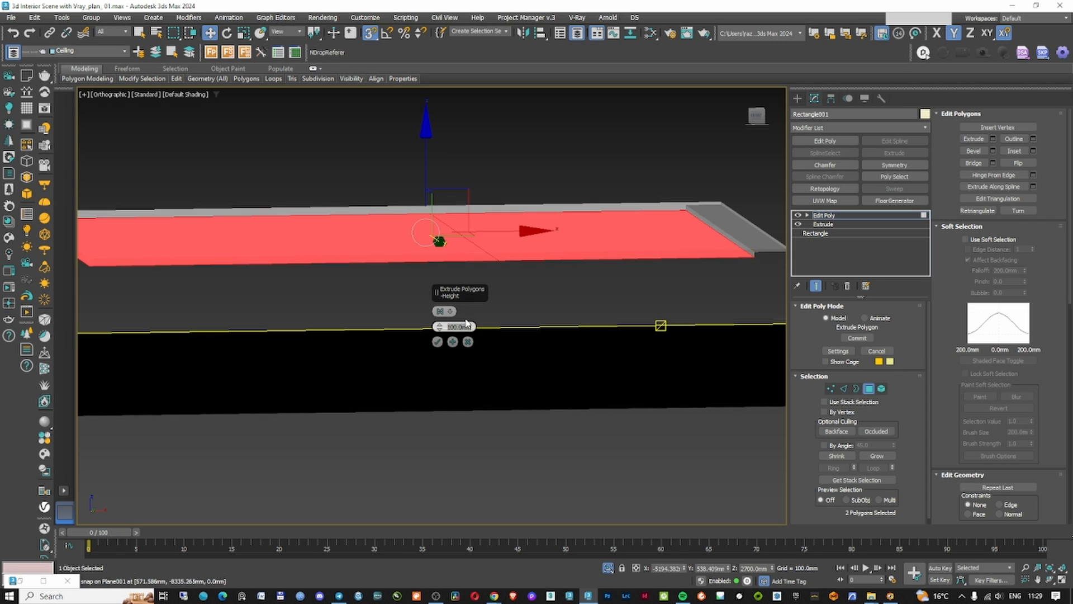
left_click(441, 344)
Extrude only the underside polygon on the kitchen and bedroom side further down
left_click(436, 247)
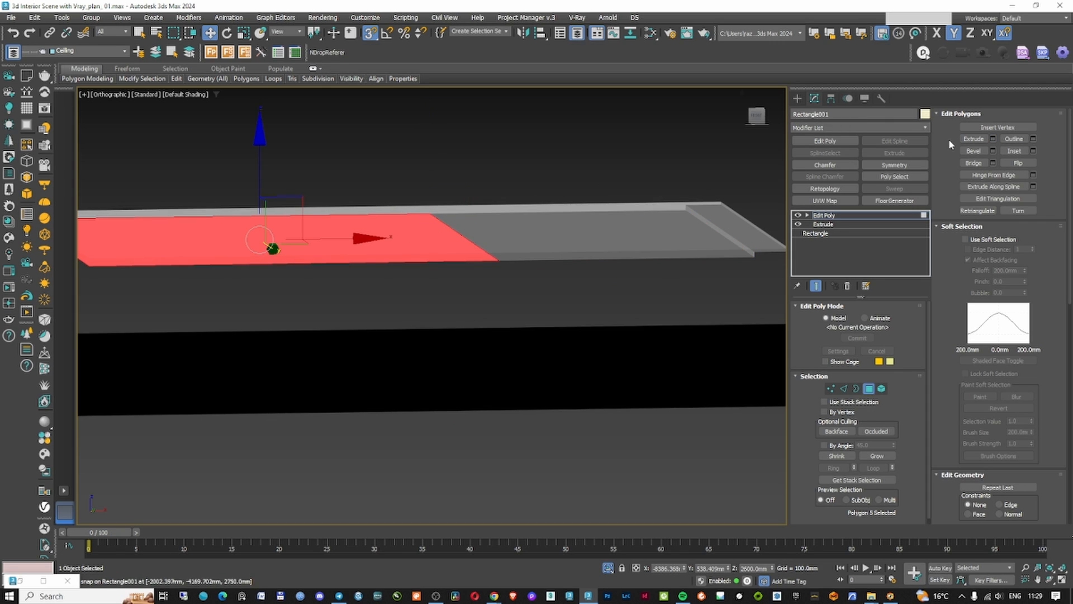
left_click(982, 137)
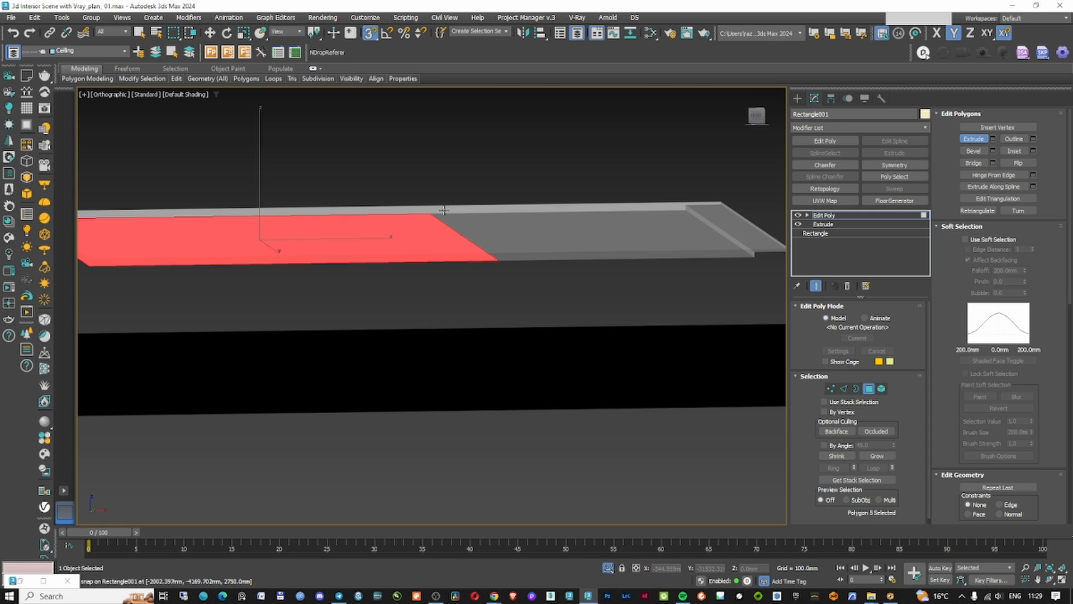
left_click(993, 138)
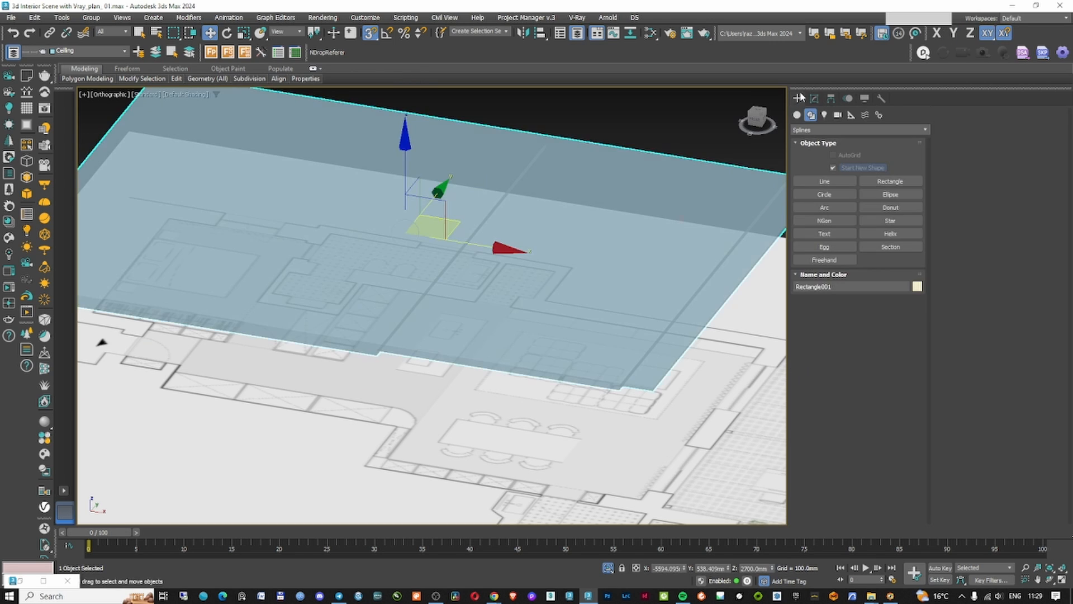
Turn off the ceiling slab's see-through display and save the scene
left_click(664, 158)
left_click(660, 171)
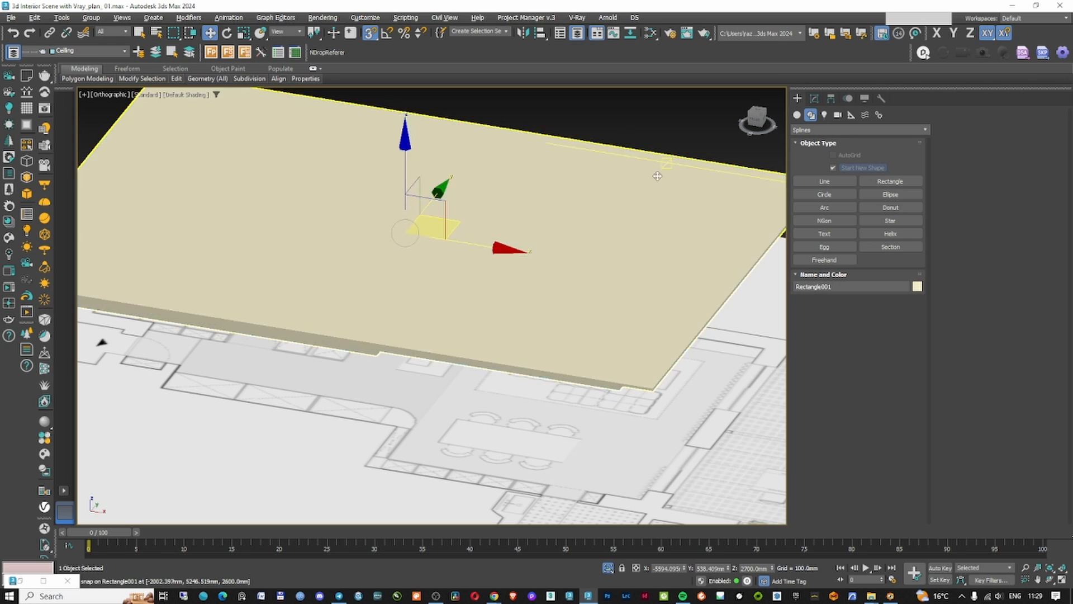
scroll(658, 176, "down", 5)
key("ctrl+s")
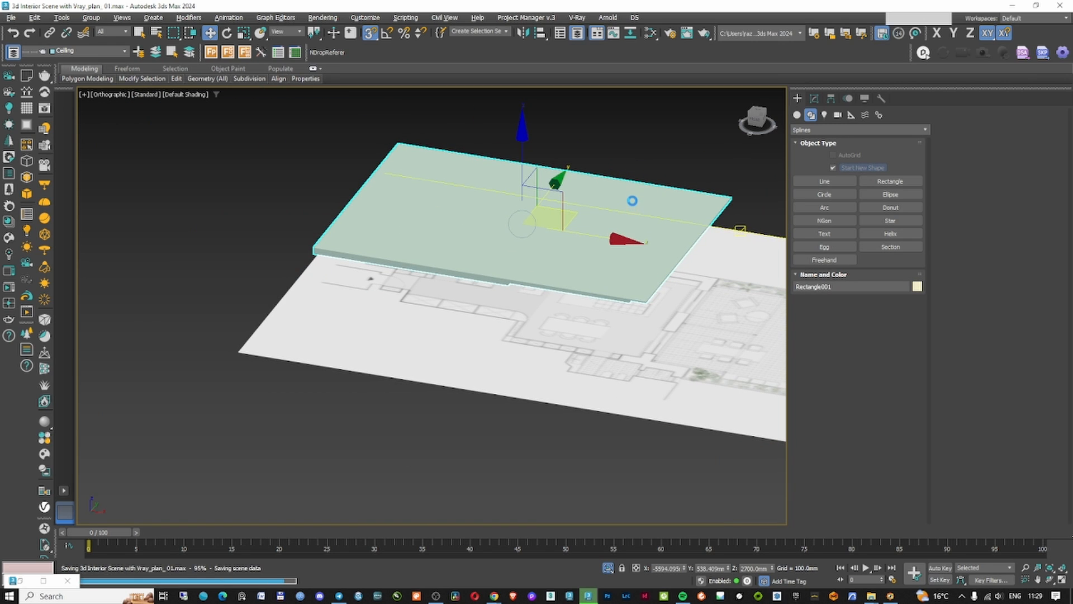
Unhide all objects so that the walls show again under the ceiling slab
right_click(614, 208)
right_click(570, 148)
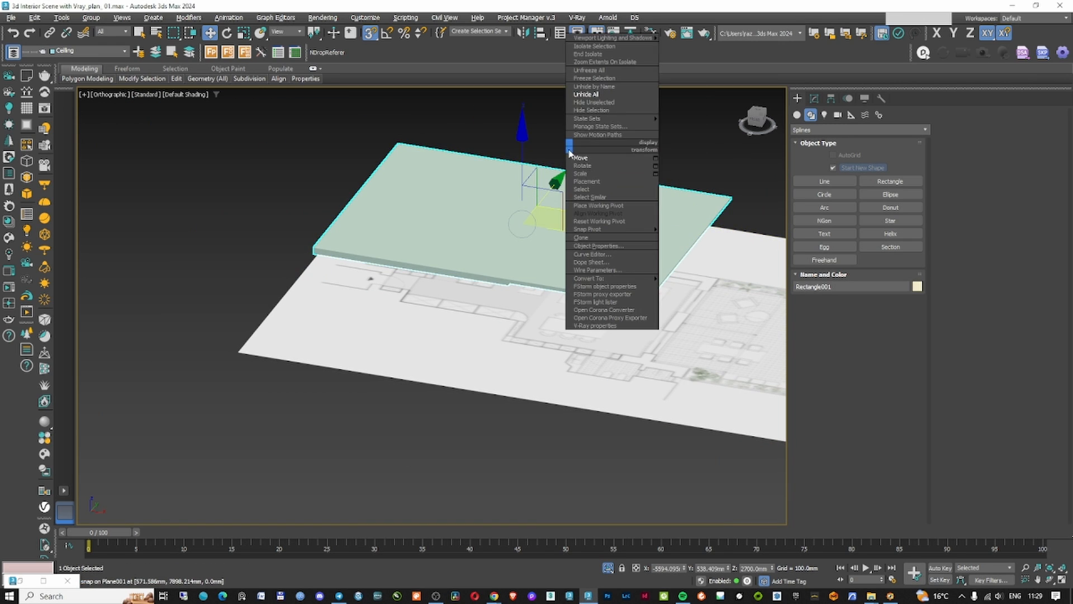
left_click(585, 95)
left_click(582, 129)
left_click(349, 205)
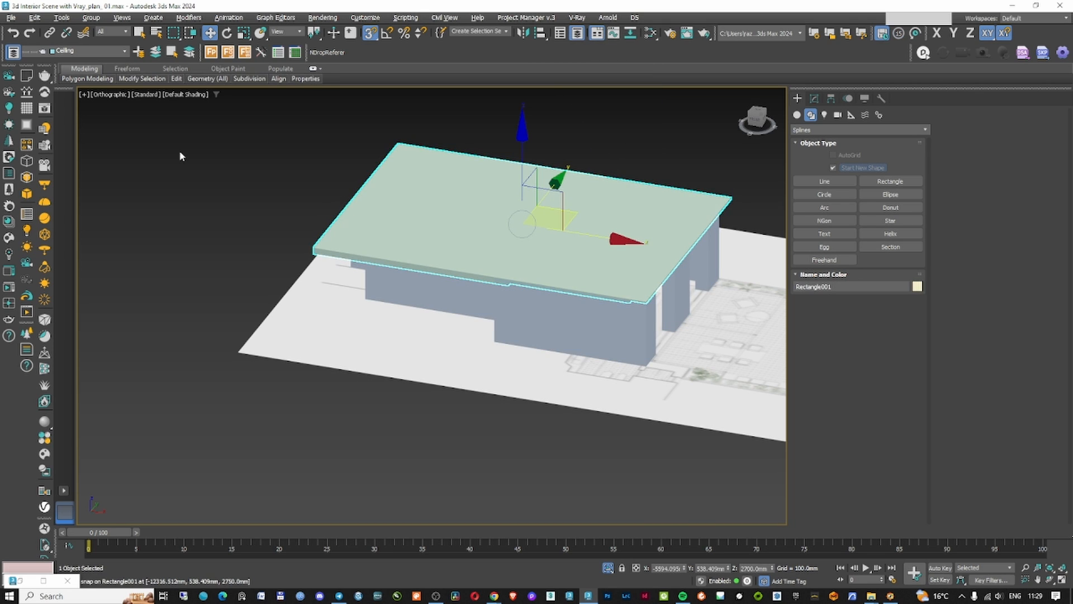
Hide the Ceiling layer and make the Floor layer active
left_click(12, 52)
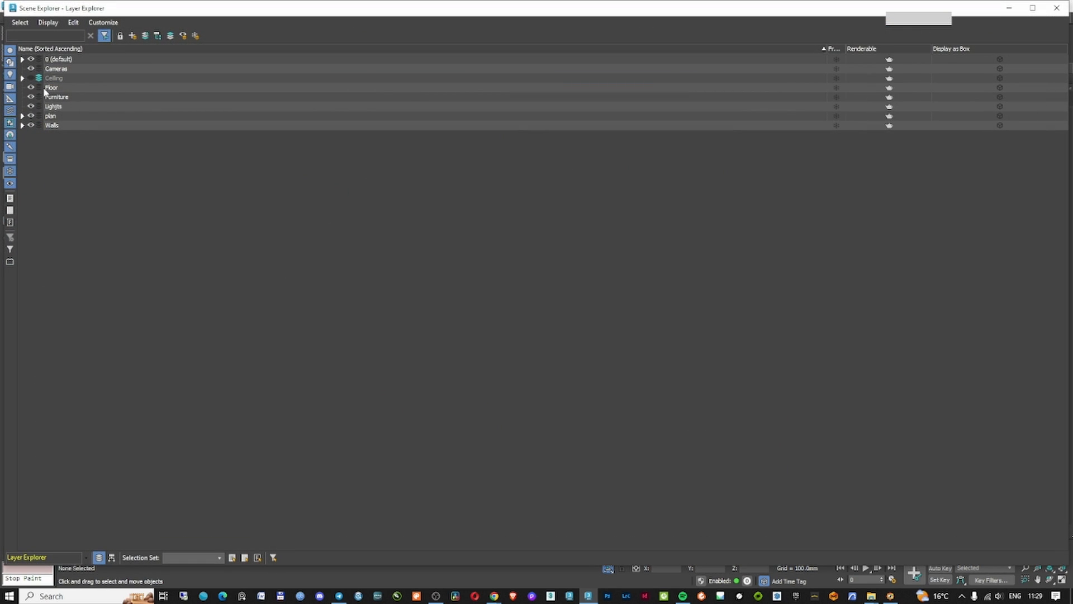
left_click(1012, 9)
Draw a snapped rectangle about 5407 mm wide and 7504 mm long over the living room interior in the top view
left_click(650, 253)
key("t")
scroll(606, 205, "down", 4)
scroll(708, 226, "up", 2)
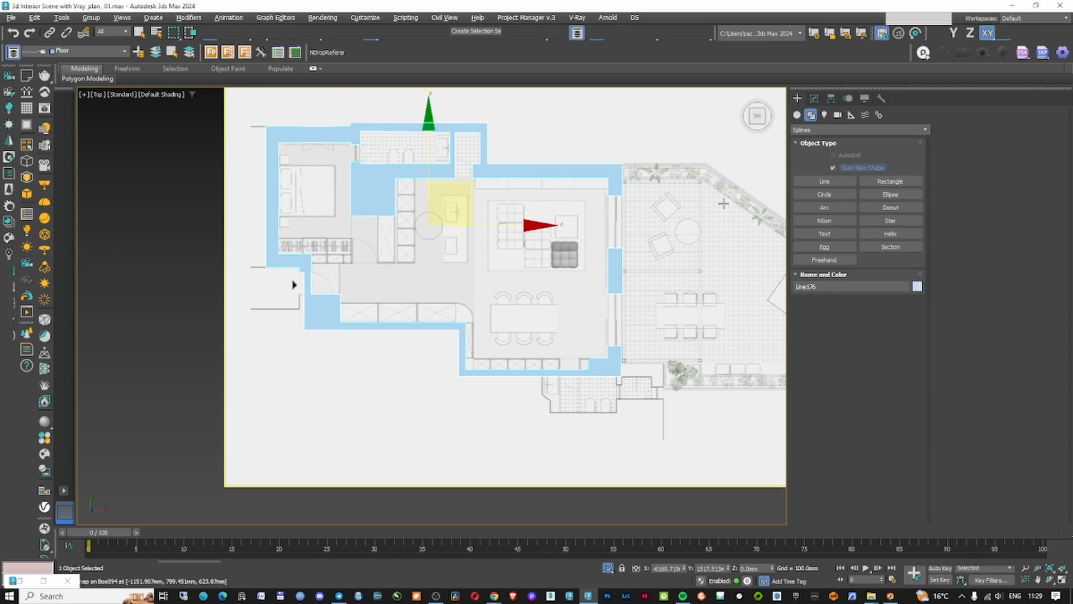
left_click(825, 181)
left_click(890, 182)
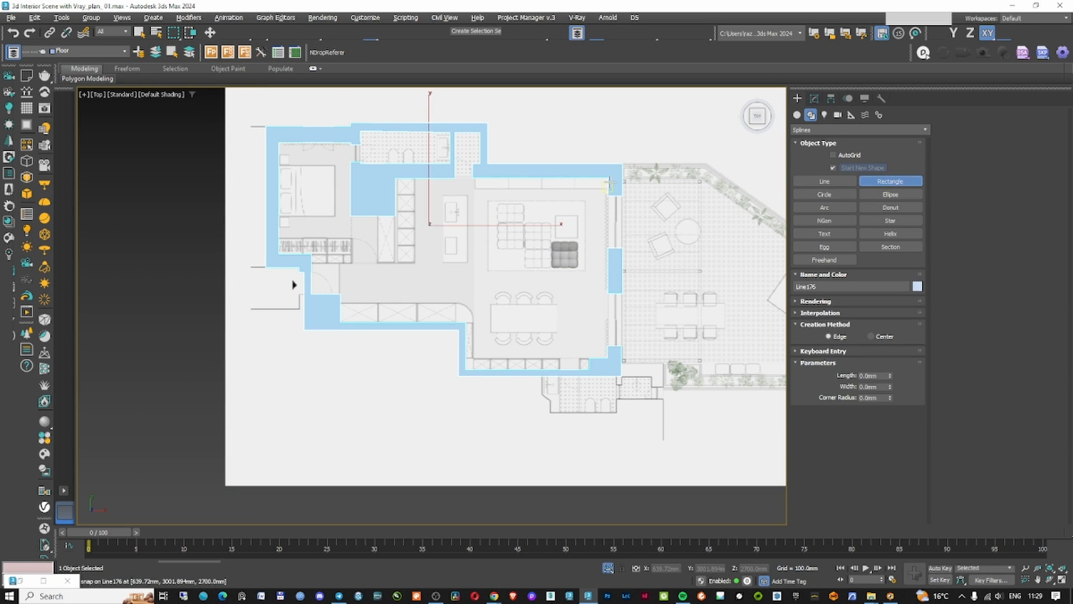
mouse_move(611, 186)
left_mouse_down()
mouse_move(540, 336)
mouse_move(467, 359)
left_mouse_up()
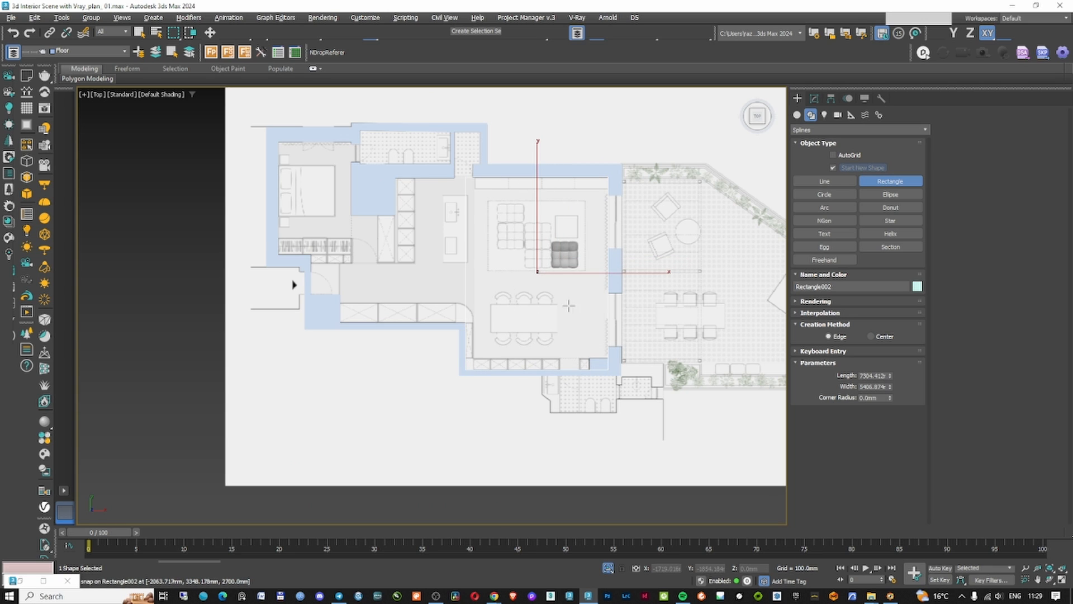
Move the living room rectangle down along Z and snap it to the base of the walls
middle_click_drag(569, 306, 539, 251, "alt")
key("w")
scroll(550, 240, "up", 4)
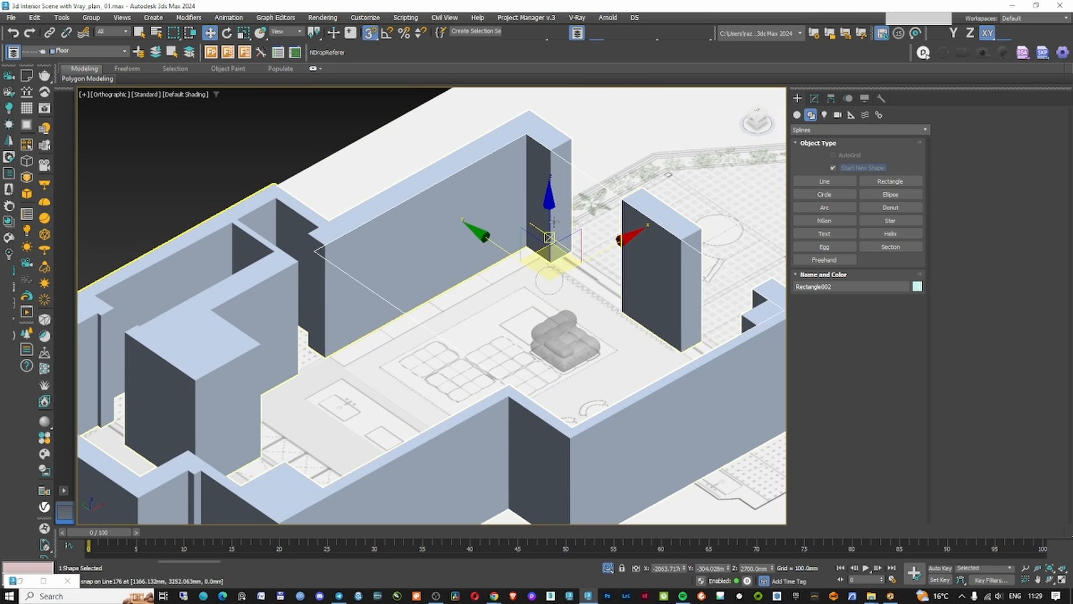
left_click_drag(552, 221, 528, 246)
scroll(537, 280, "down", 2)
mouse_move(538, 266)
middle_mouse_down("alt")
mouse_move(515, 273)
mouse_move(540, 263)
middle_mouse_up("alt")
Apply an Edit Spline modifier to the living room floor rectangle and convert its four vertices to Corner
key("t")
scroll(513, 269, "down", 6)
key("F3")
left_click(815, 99)
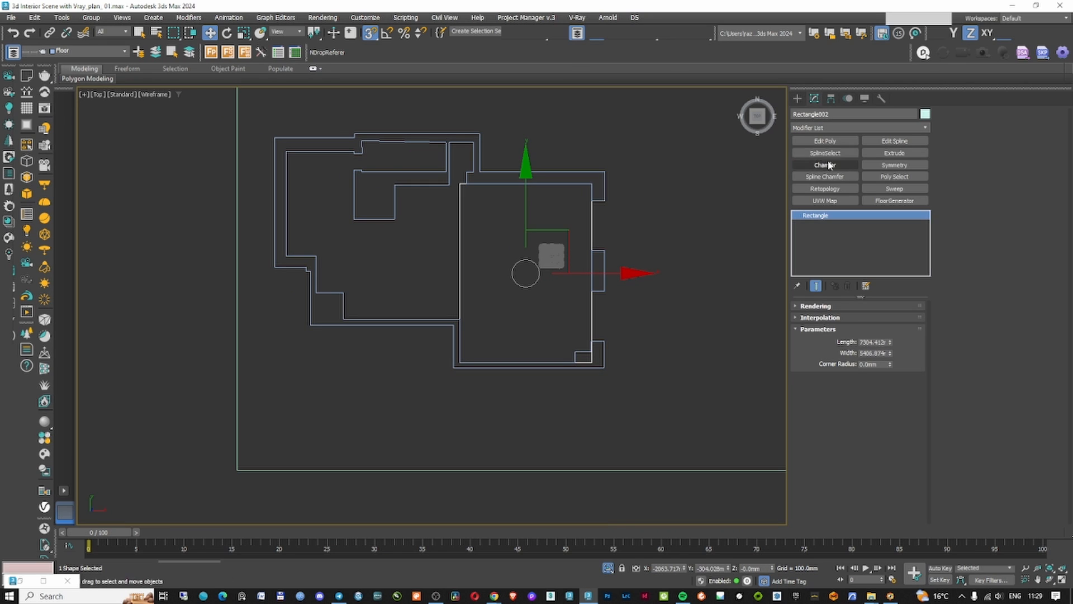
key("F3")
scroll(620, 233, "up", 2)
left_click(894, 141)
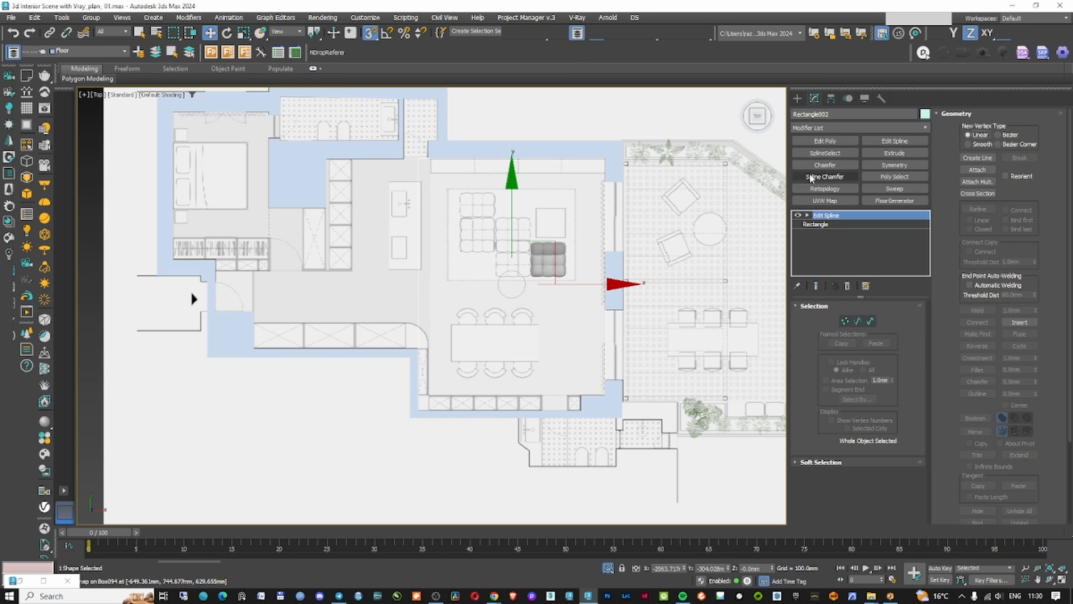
scroll(414, 178, "up", 3)
right_click(482, 239)
left_click(473, 185)
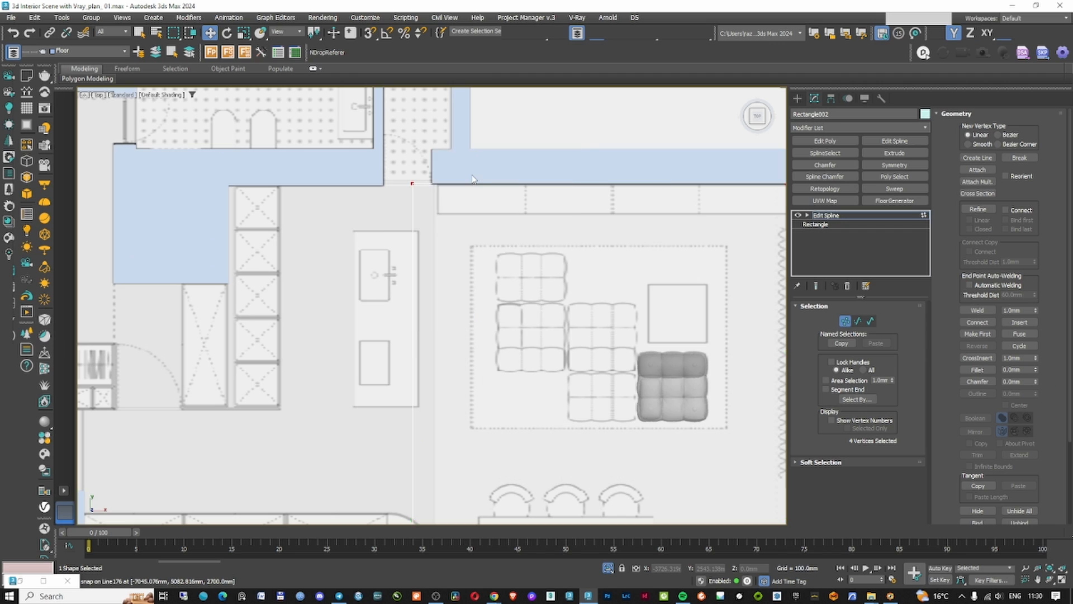
Move the two kitchen-side vertices of the floor outline along X and snap them to the wall corner beside the small tiled room's doorway
scroll(473, 179, "down", 5)
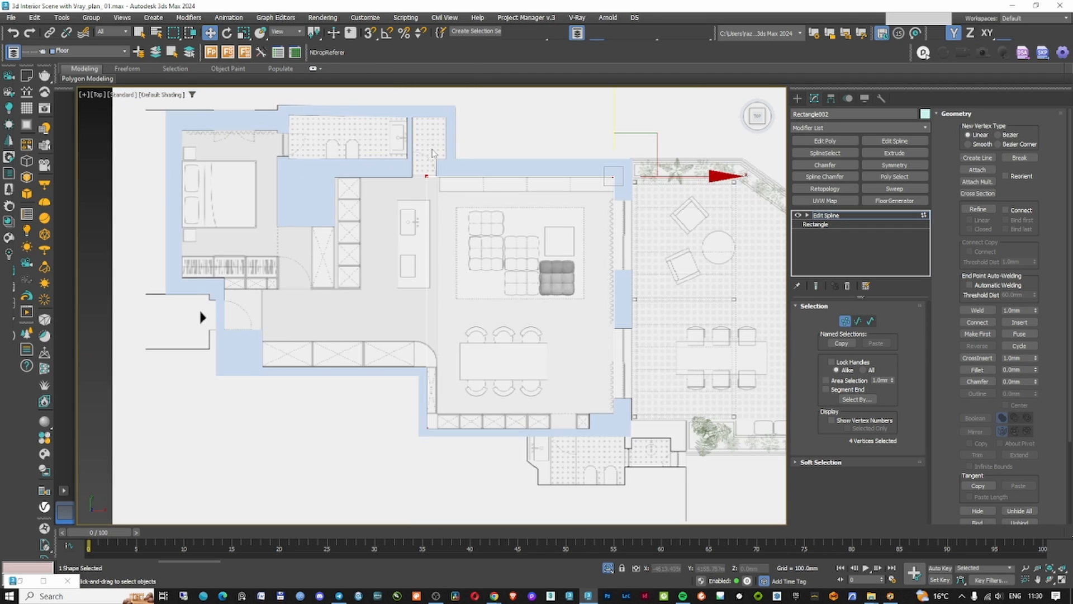
left_click(427, 177)
scroll(412, 126, "up", 4)
left_click_drag(504, 267, 541, 318)
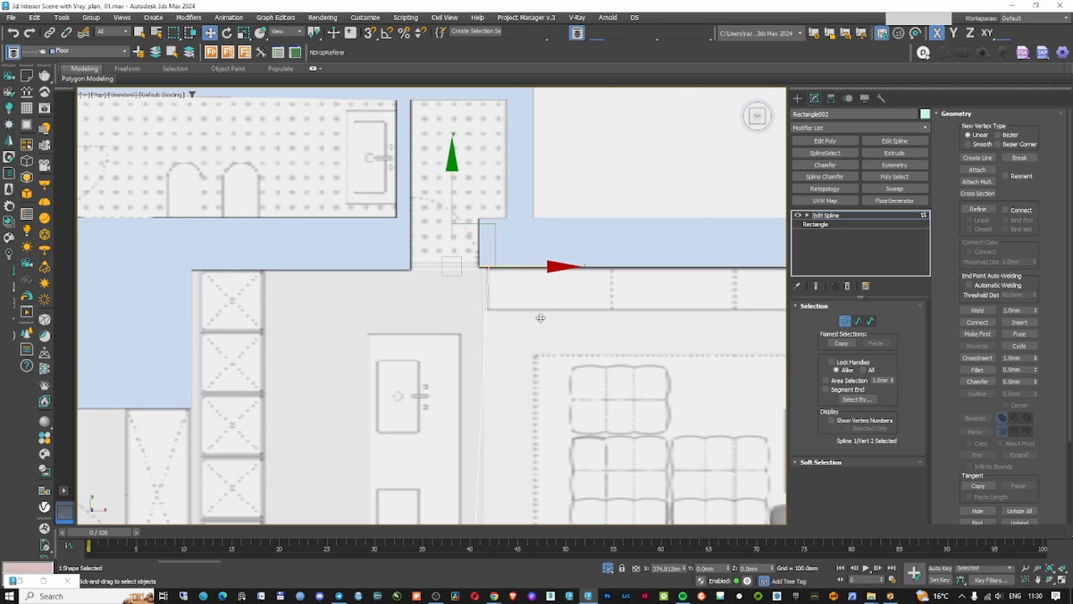
scroll(505, 304, "down", 4)
left_click_drag(499, 510, 500, 509)
scroll(495, 341, "up", 4)
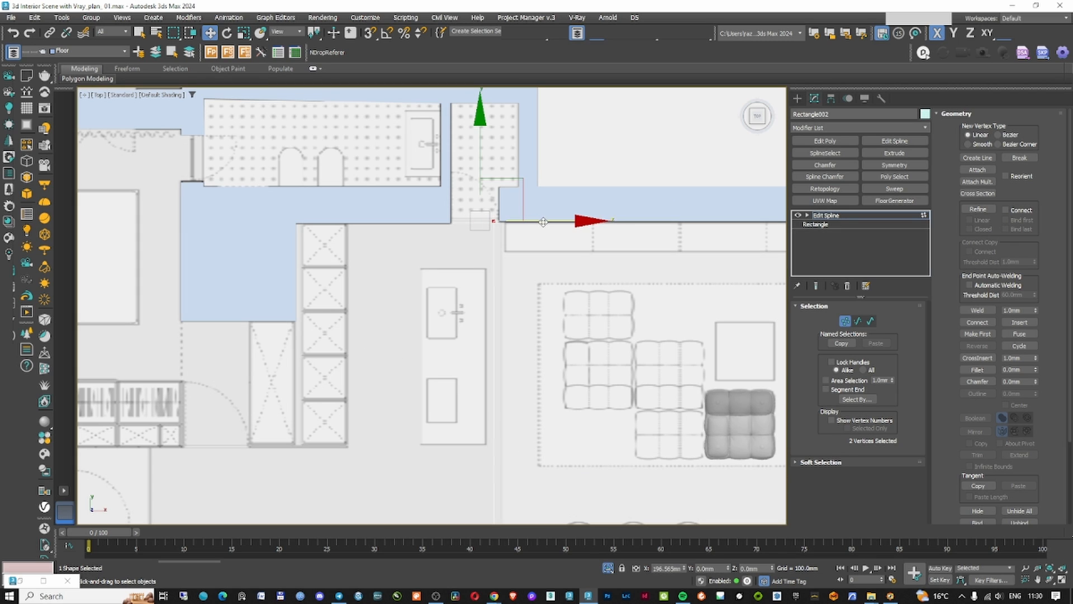
scroll(551, 223, "down", 4)
Extend the kitchen-side segment of the outline along X to the inner wall corner by the curved cabinet
key("2")
scroll(578, 288, "up", 4)
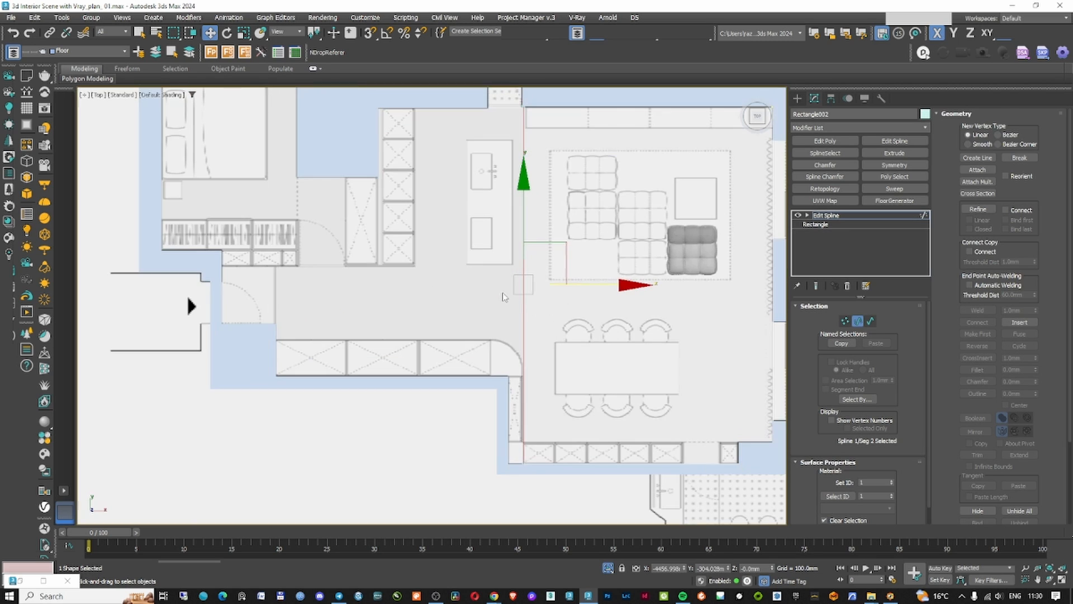
left_click_drag(578, 288, 582, 287)
left_click_drag(582, 282, 568, 283)
Refine the outline at the inner wall corner below the kitchen and extend the upper segment along X to the kitchen cabinet wall
key("1")
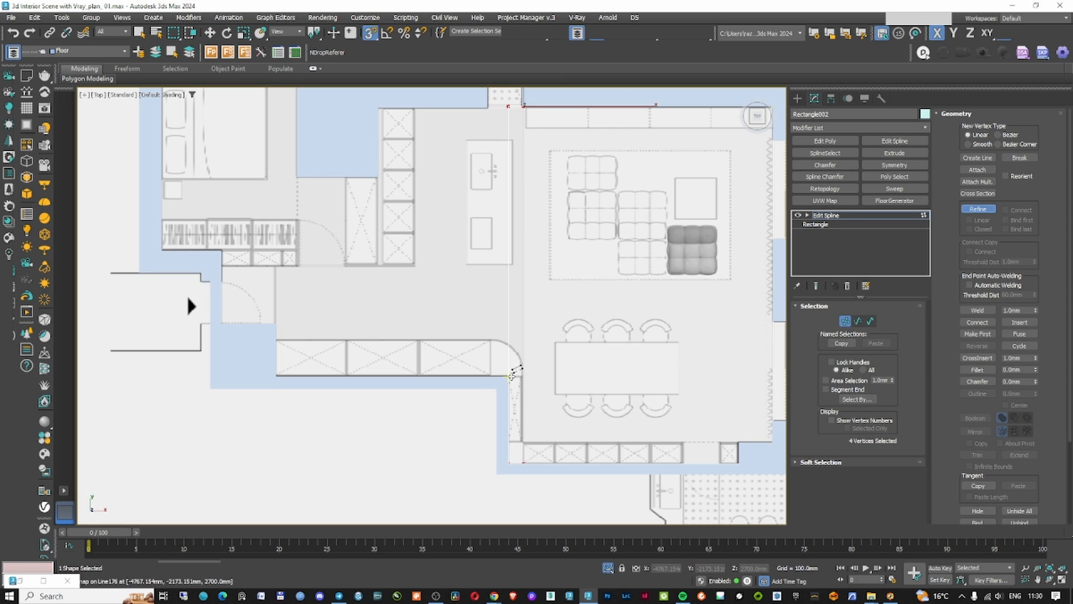
middle_click_drag(539, 336, 540, 351)
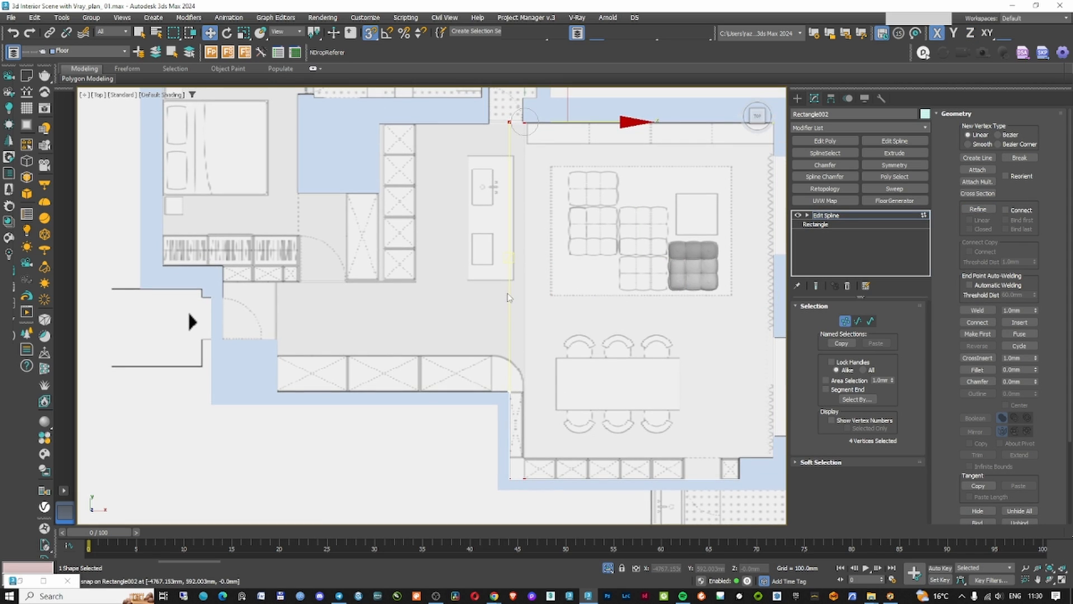
key("2")
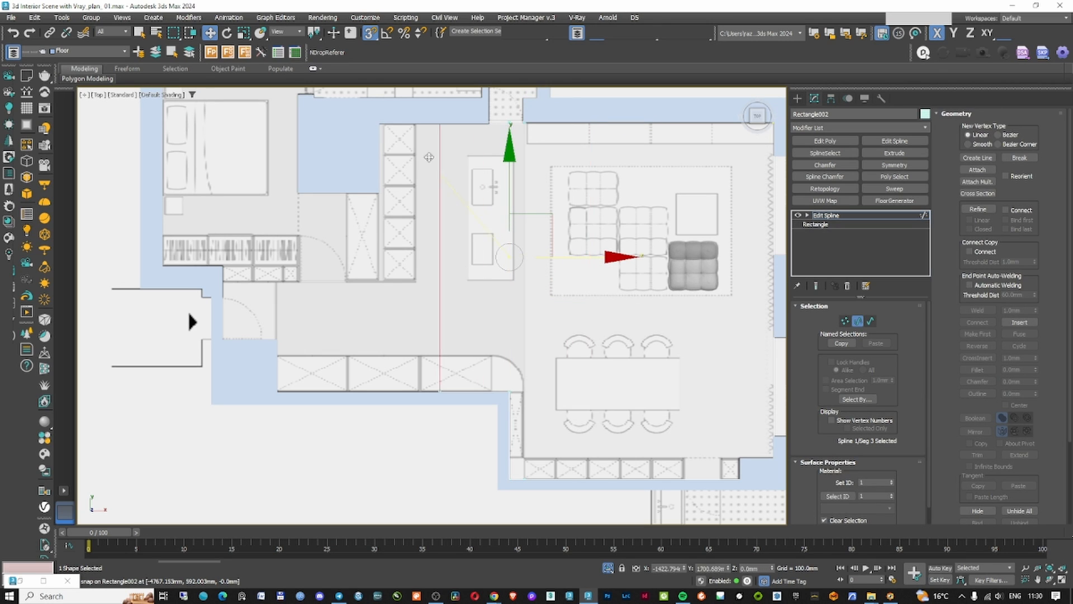
left_click_drag(428, 157, 383, 123)
middle_click_drag(376, 242, 533, 269)
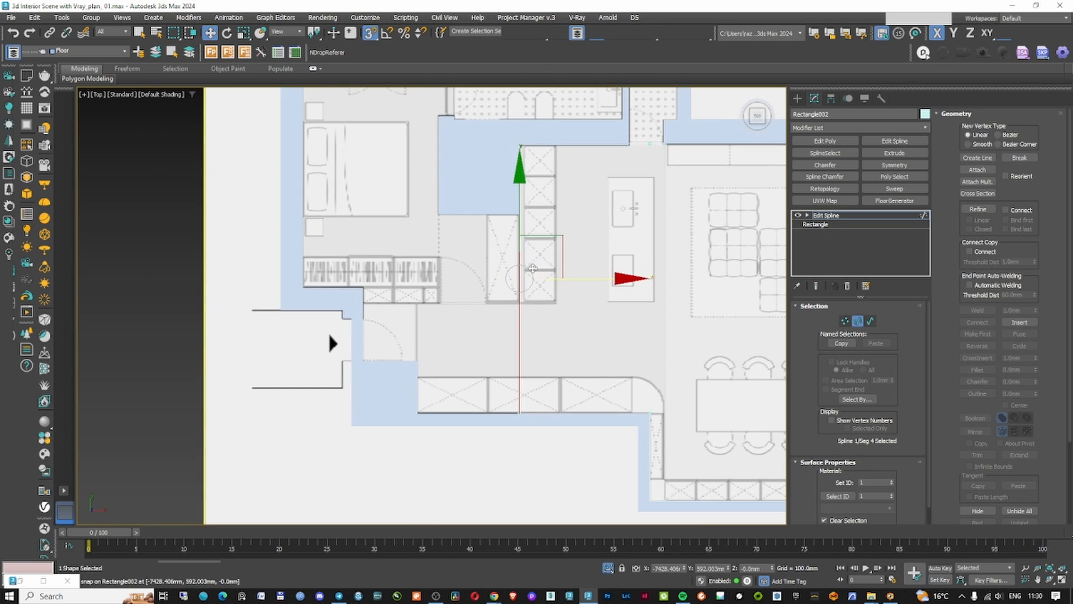
Insert a vertex at the kitchen wall block's corner and extend the remaining segment along X to the hallway's stepped wall corner
key("1")
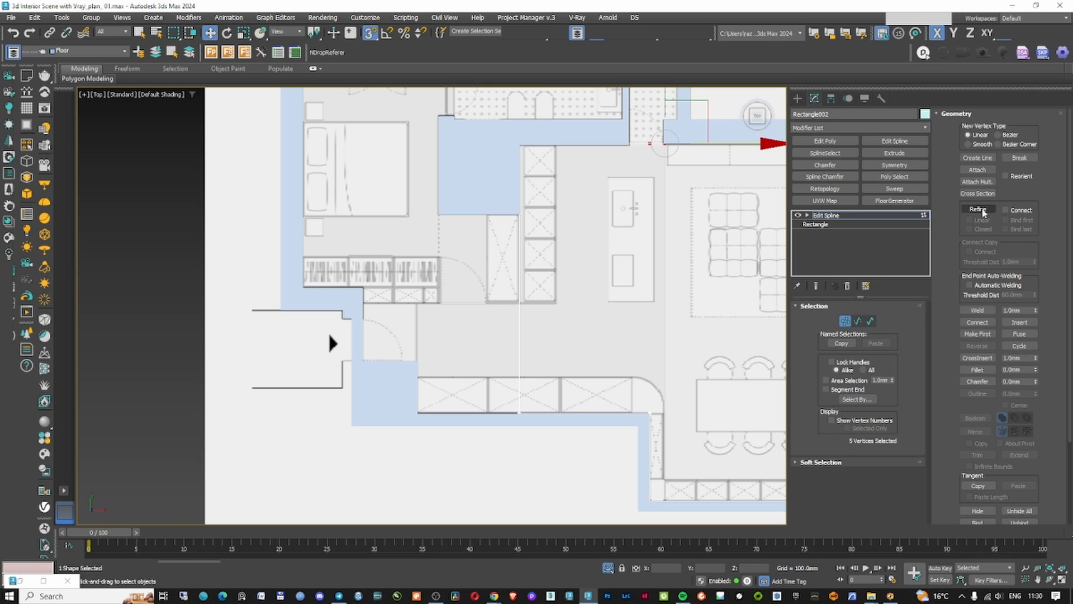
left_click(978, 209)
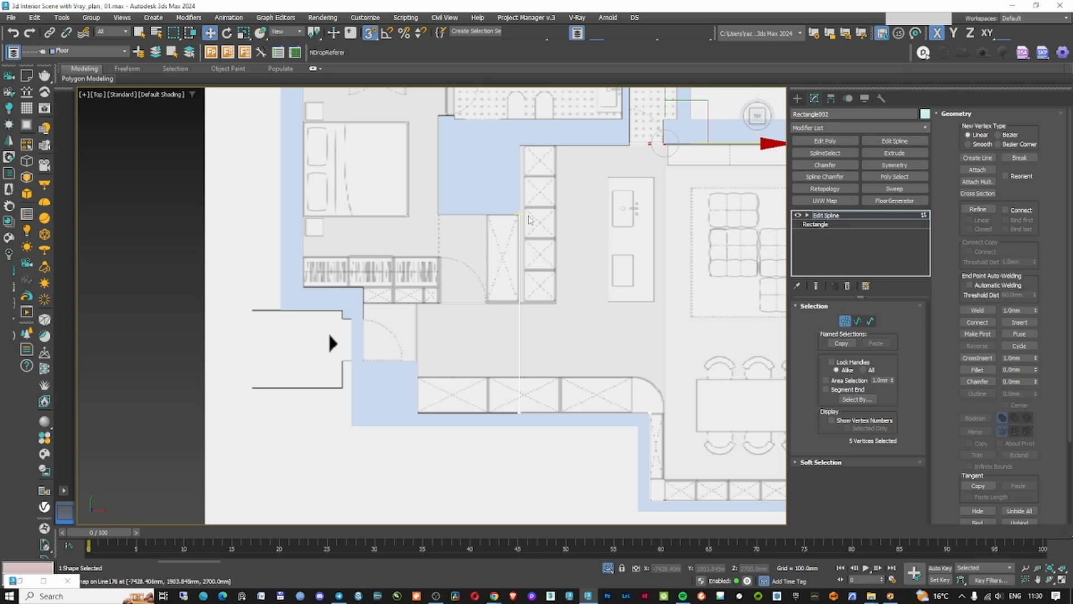
key("F3")
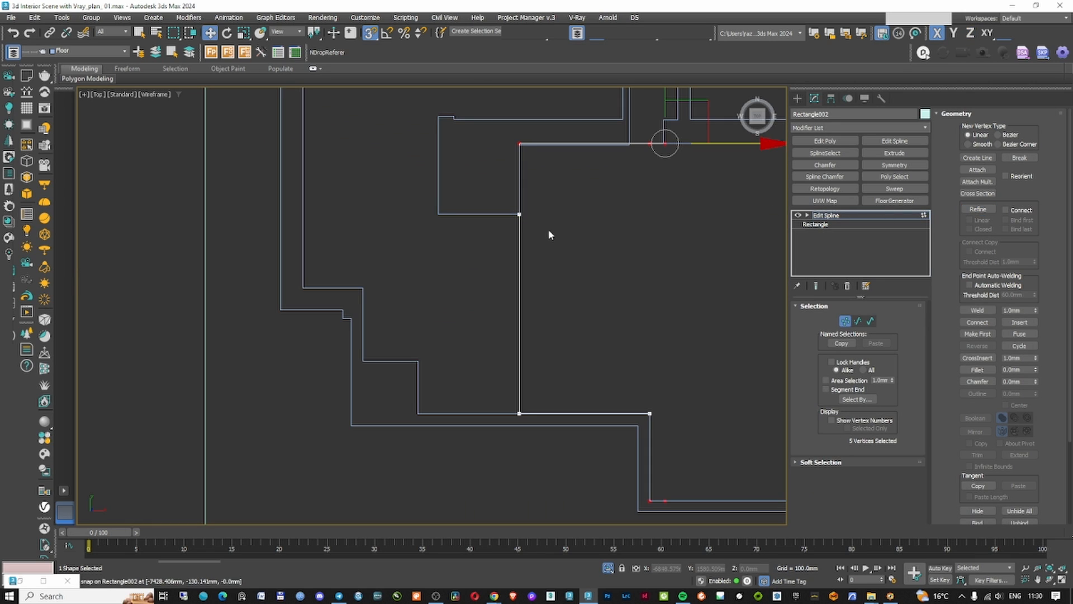
key("2")
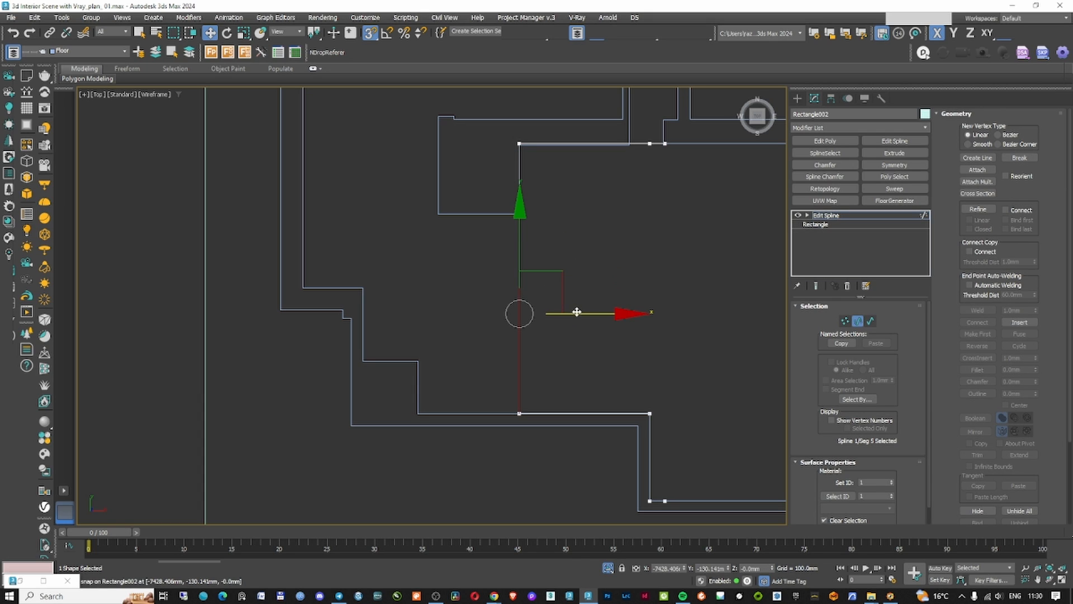
left_click_drag(443, 214, 438, 213)
middle_click_drag(480, 310, 584, 312)
left_click_drag(539, 349, 519, 351)
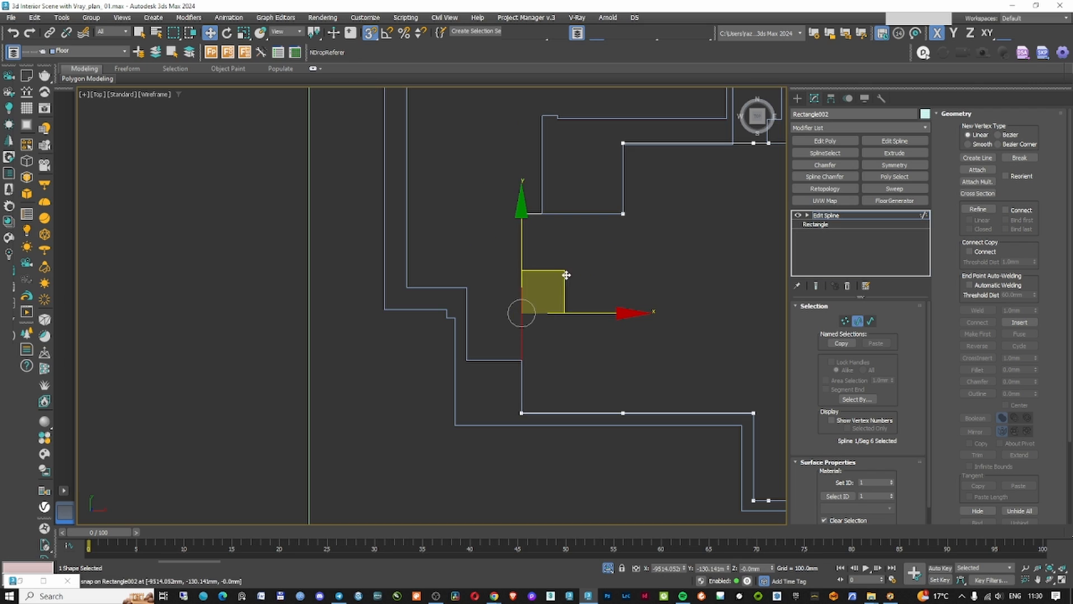
Refine the outline at the hallway wall step and extend the upper segment along X to the entrance-side wall
scroll(674, 392, "down", 2)
key("1")
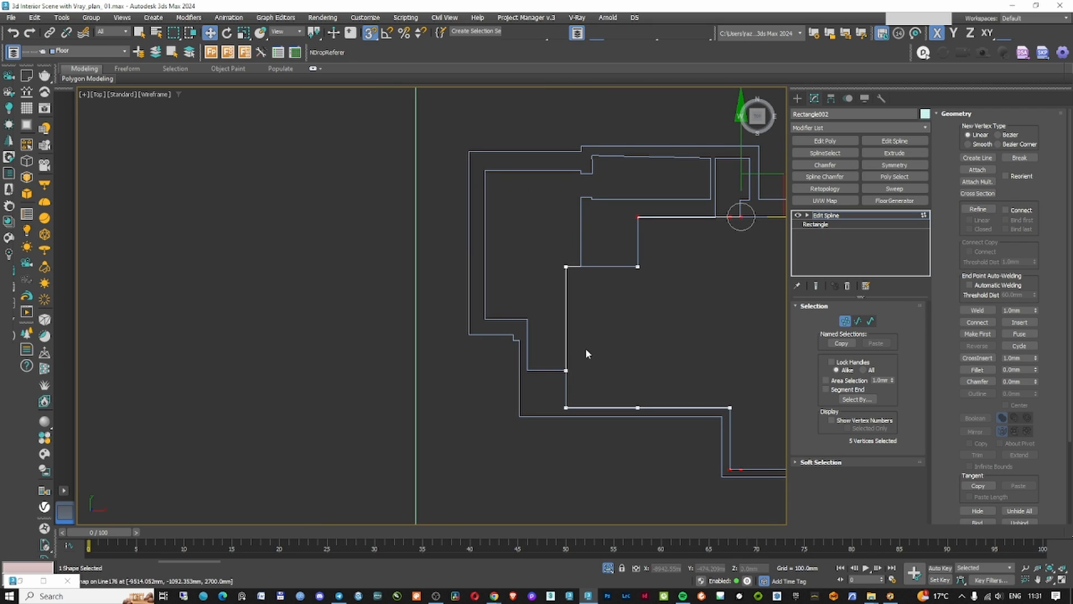
key("2")
left_click_drag(552, 324, 548, 322)
left_click_drag(566, 319, 529, 314)
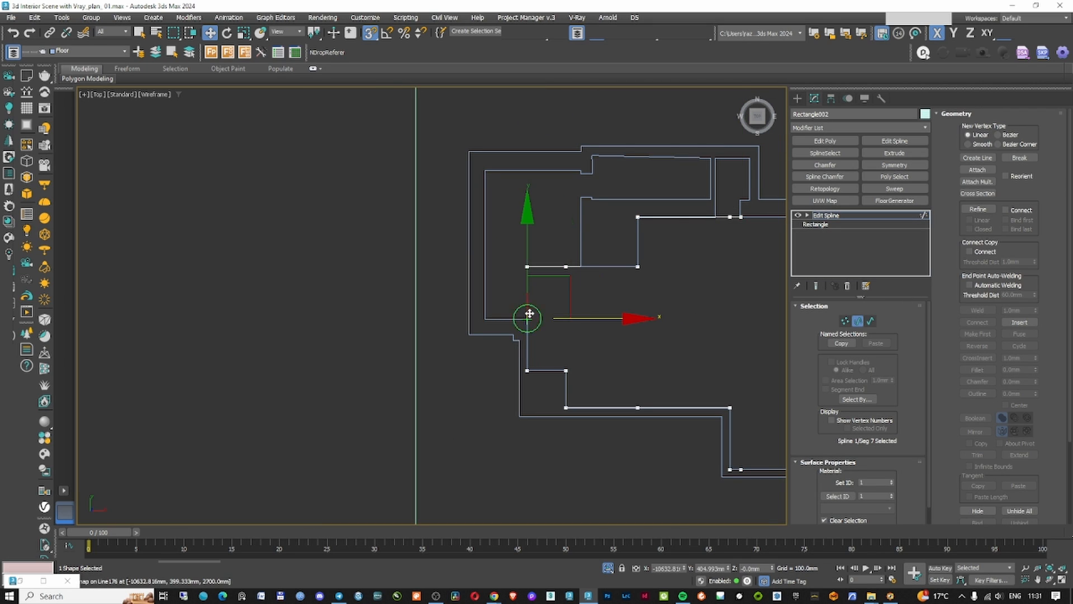
Snap the outline vertex to the bedroom wall corner, extend the segment along Y to the bedroom's far wall, and refine at the closet wall corner
left_click_drag(584, 284, 553, 246)
scroll(557, 190, "up", 2)
left_click_drag(593, 299, 587, 322)
key("1")
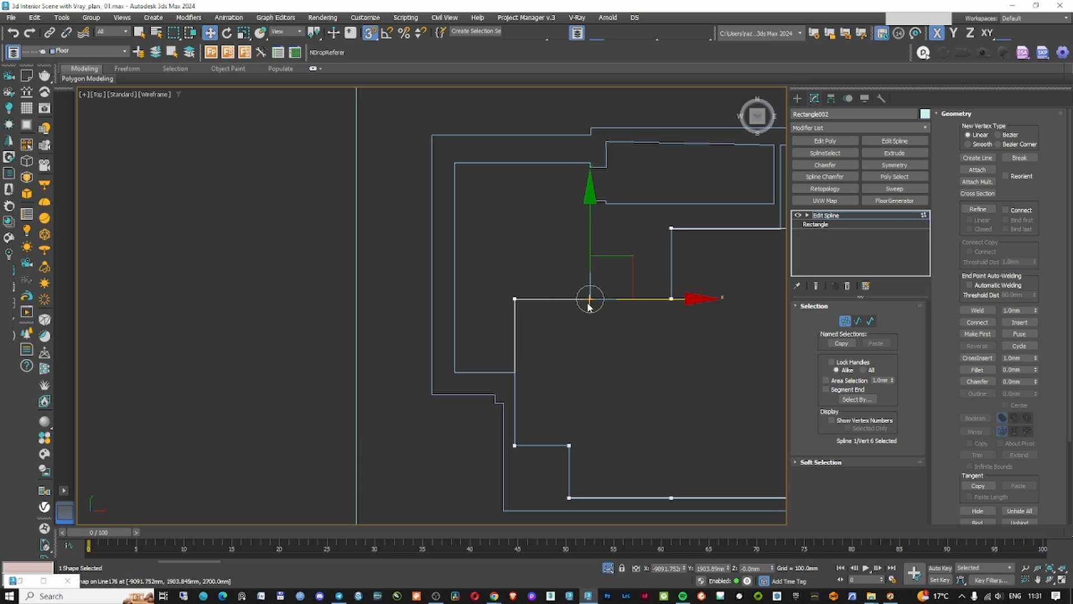
key("2")
left_click_drag(556, 263, 550, 332)
left_click_drag(552, 268, 590, 163)
key("1")
left_click_drag(514, 299, 515, 372)
Convert all outline vertices to Corner and extend the bedroom segment along X to the outer bedroom wall
right_click(592, 364)
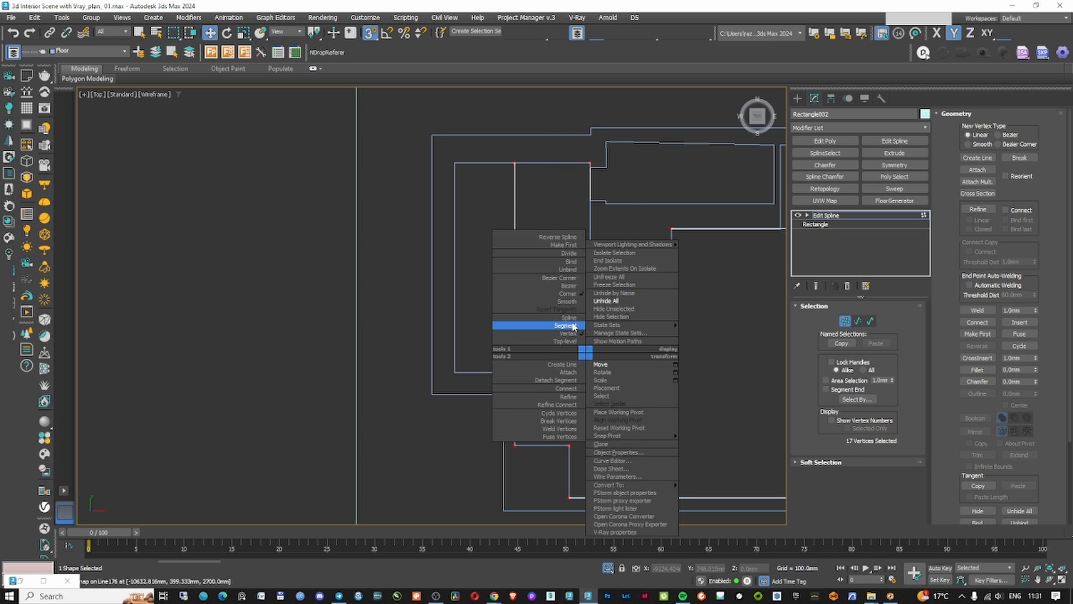
left_click(566, 293)
key("2")
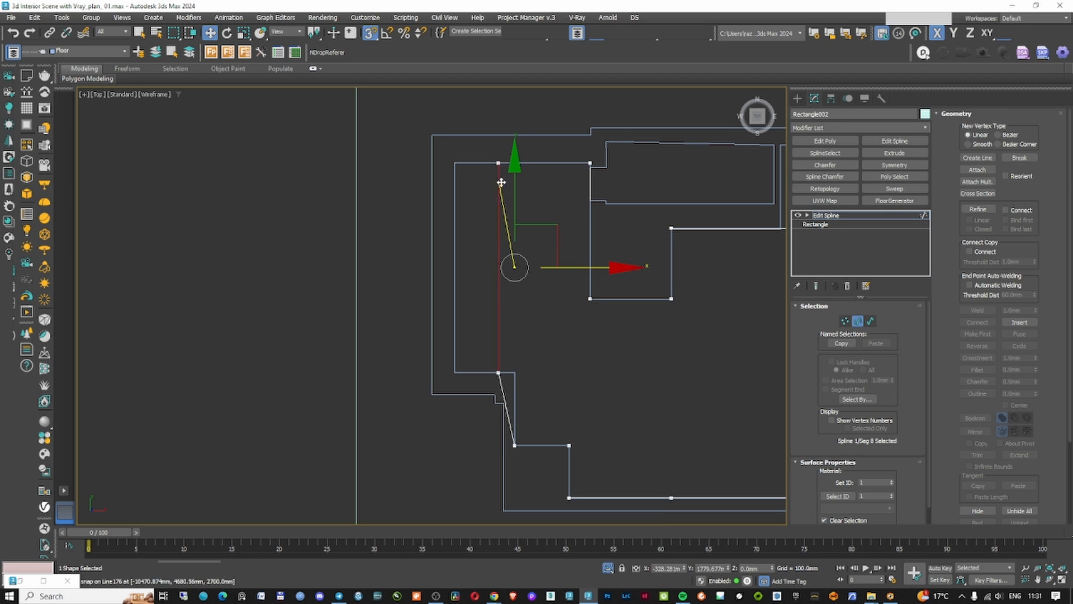
left_click_drag(465, 168, 455, 163)
Extrude the completed floor outline by -20 mm
scroll(484, 248, "down", 5)
key("F3")
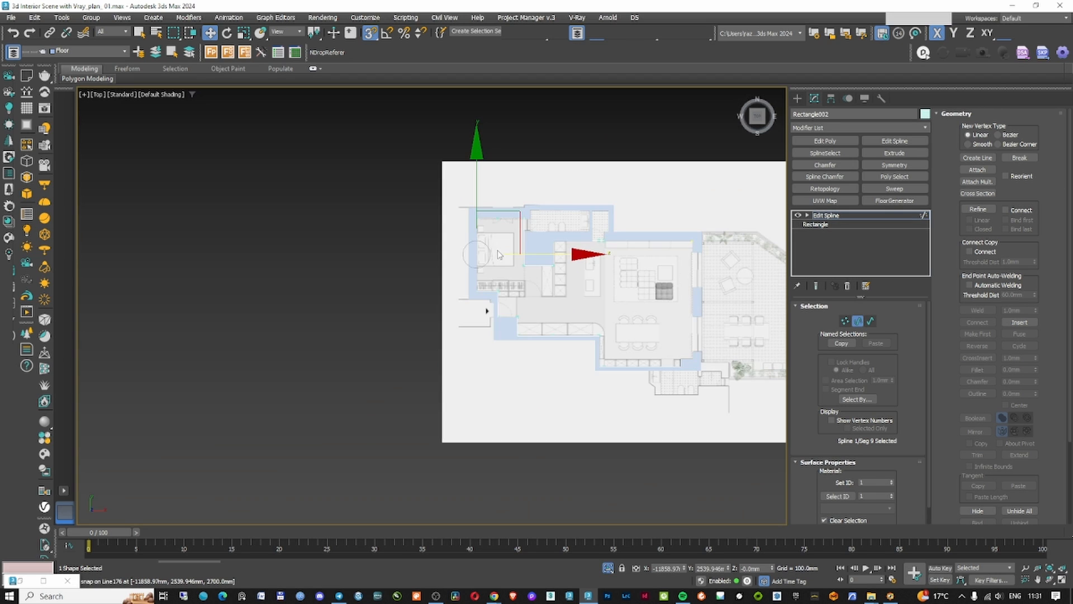
mouse_move(487, 310)
middle_mouse_down()
mouse_move(417, 293)
mouse_move(490, 240)
middle_mouse_up()
scroll(508, 268, "up", 5)
key("F3")
middle_click_drag(514, 276, 539, 271, "alt")
key("2")
left_click(895, 152)
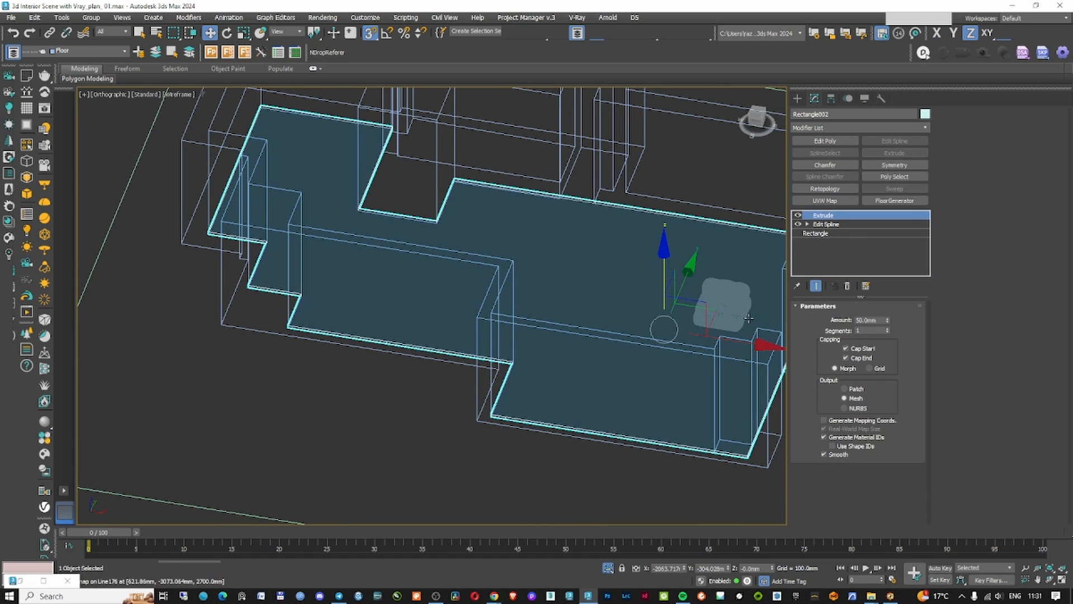
middle_click_drag(567, 351, 475, 328)
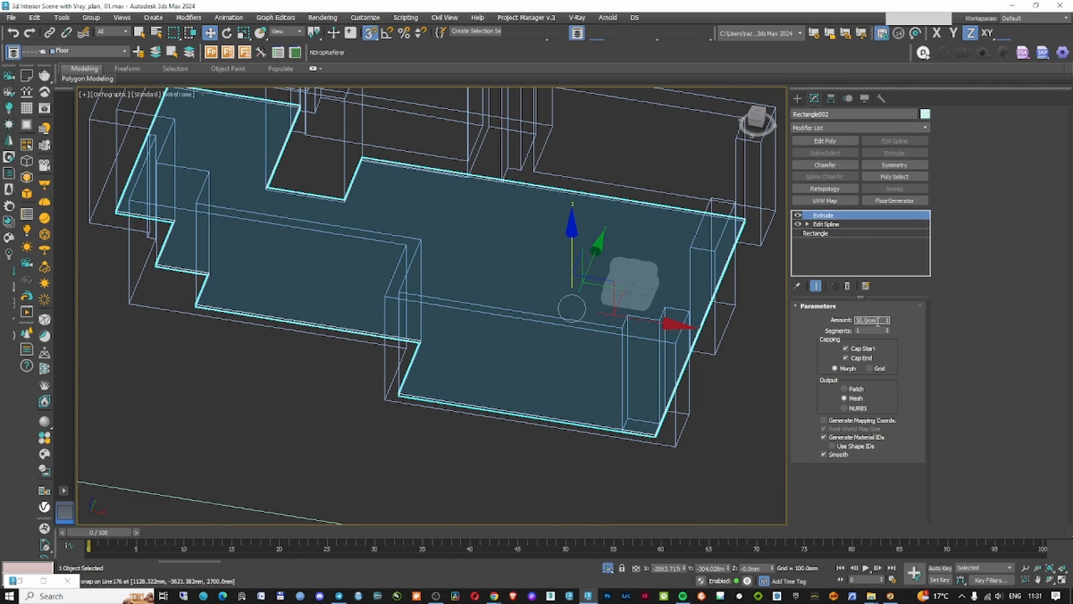
type("-20")
key("Return")
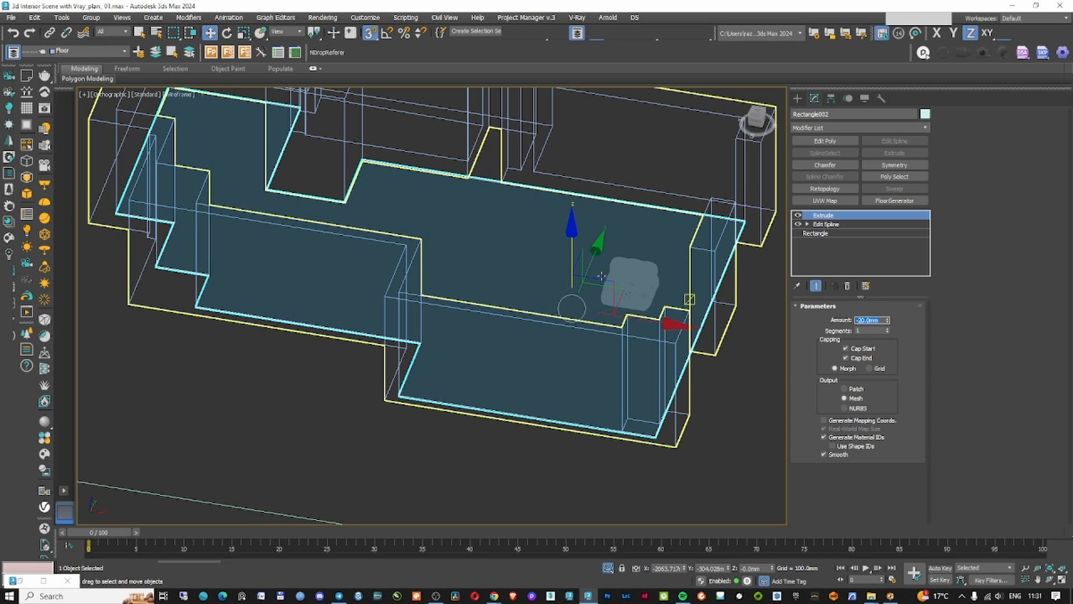
Return to the Edit Spline level of the floor and refine the balcony-side edge at the pillar and window opening corners
middle_click_drag(572, 233, 572, 255, "alt")
key("F3")
key("t")
middle_click_drag(681, 163, 537, 230)
left_click(845, 224)
middle_click_drag(602, 280, 538, 274)
key("1")
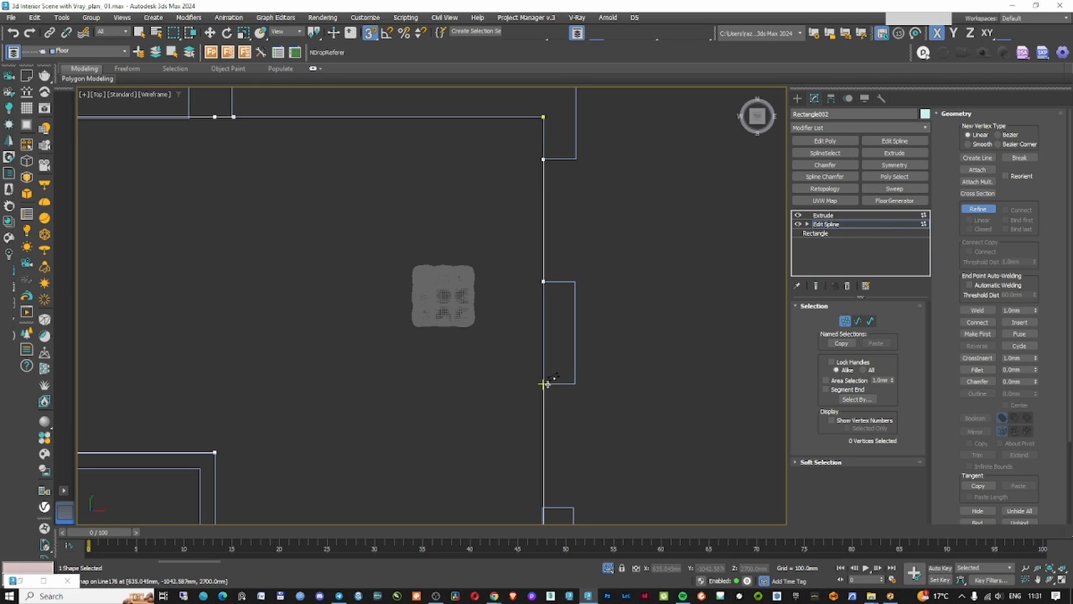
mouse_move(549, 495)
middle_mouse_down()
mouse_move(534, 376)
mouse_move(613, 296)
middle_mouse_up()
scroll(578, 341, "up", 3)
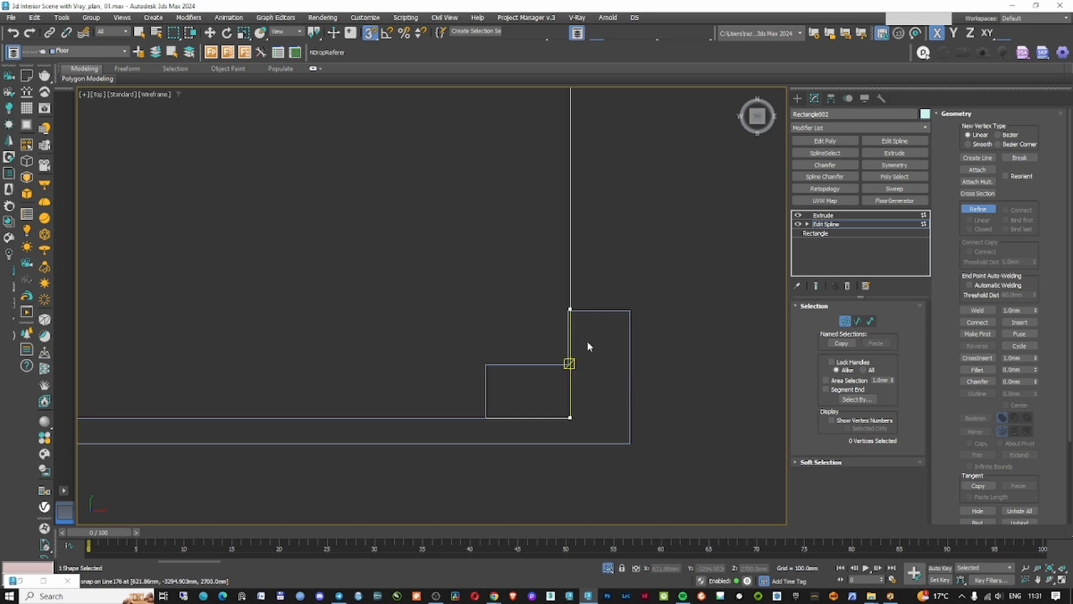
left_click(570, 364)
scroll(572, 353, "up", 4)
Move the outline segment beside the corner pillar along X so that the floor edge wraps around the pillar
key("2")
left_click_drag(617, 305, 561, 232)
middle_click_drag(582, 464, 579, 312)
left_click_drag(587, 316, 496, 334)
left_click_drag(617, 306, 328, 233)
middle_click_drag(424, 241, 425, 274)
Snap the short horizontal segments around the corner pillar along Y to the pillar's faces
left_click(534, 269)
scroll(385, 256, "up", 3)
left_click_drag(500, 207, 407, 282)
scroll(406, 413, "down", 8)
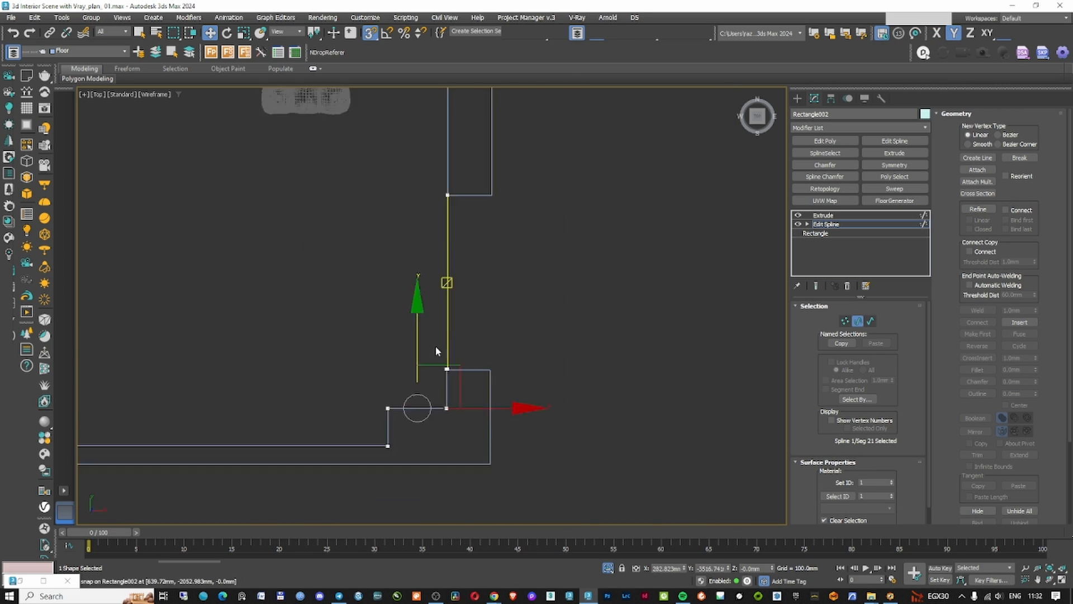
scroll(447, 367, "up", 13)
left_click(531, 330)
left_click_drag(528, 274, 508, 366)
Align the outline segment at the middle balcony pillar along X with the pillar's inner face
scroll(509, 368, "down", 13)
middle_click_drag(510, 369, 508, 481)
scroll(506, 193, "up", 4)
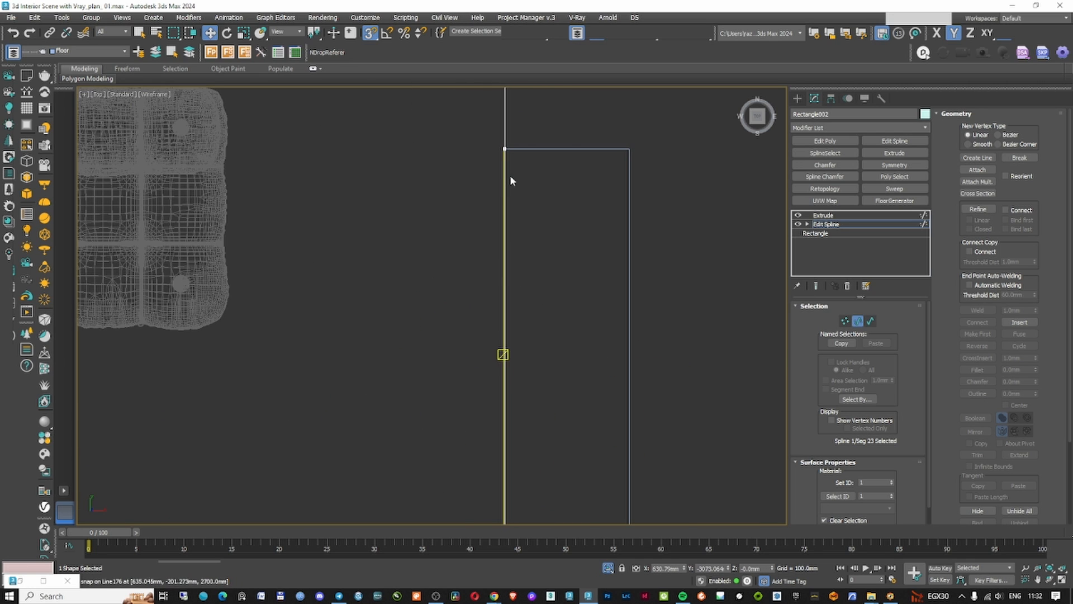
middle_click_drag(510, 175, 475, 245)
scroll(475, 243, "up", 8)
left_click(445, 277)
scroll(455, 274, "down", 8)
middle_click_drag(455, 382, 535, 128)
left_click_drag(507, 410, 528, 407)
scroll(583, 331, "down", 10)
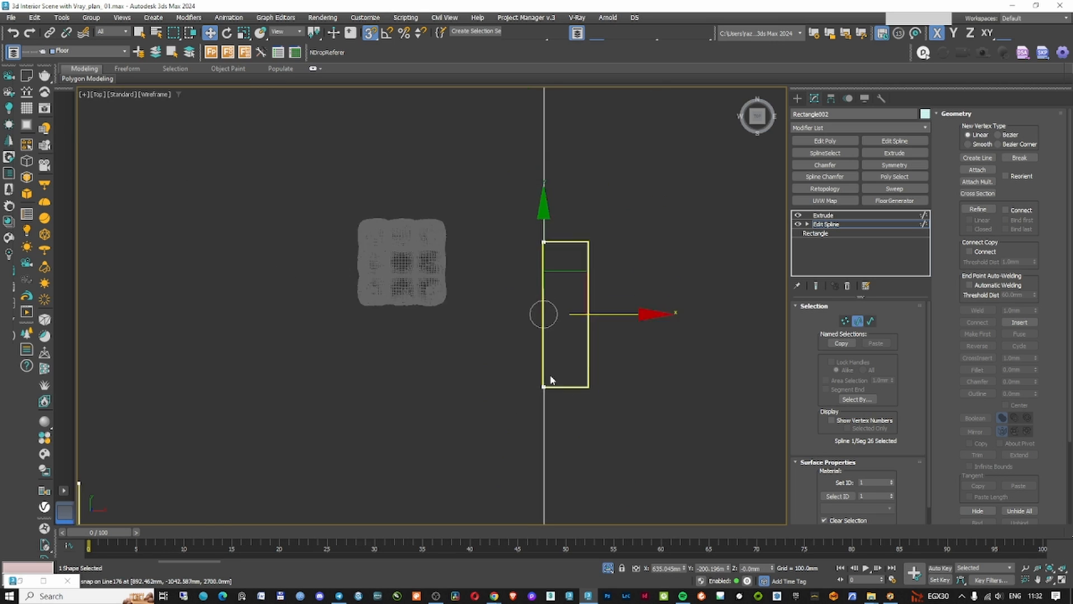
Select the two window opening segments, move them outward along X to the middle of the wall thickness, and leave segment editing
key("F3")
scroll(582, 331, "up", 5)
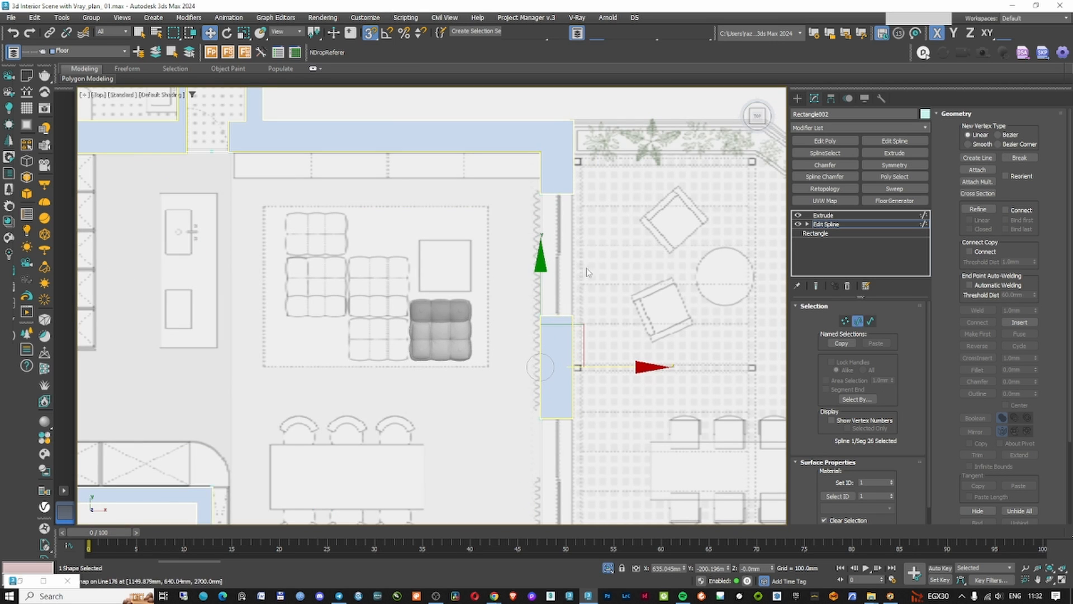
left_click(547, 255)
scroll(559, 386, "up", 4)
left_click(520, 380, "ctrl")
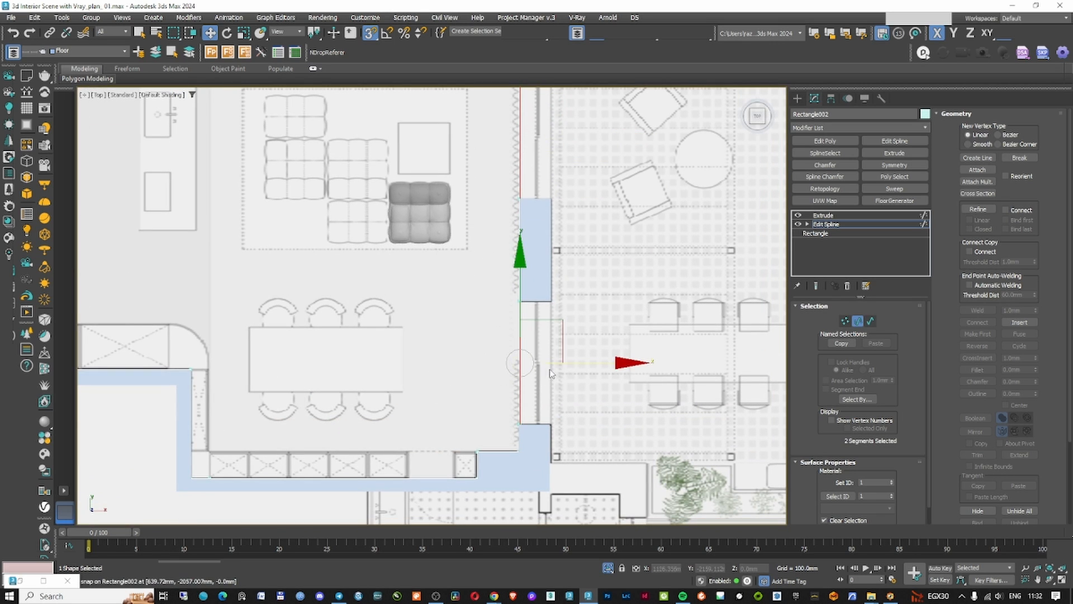
scroll(542, 379, "up", 3)
left_click_drag(554, 343, 527, 128)
scroll(507, 348, "down", 1)
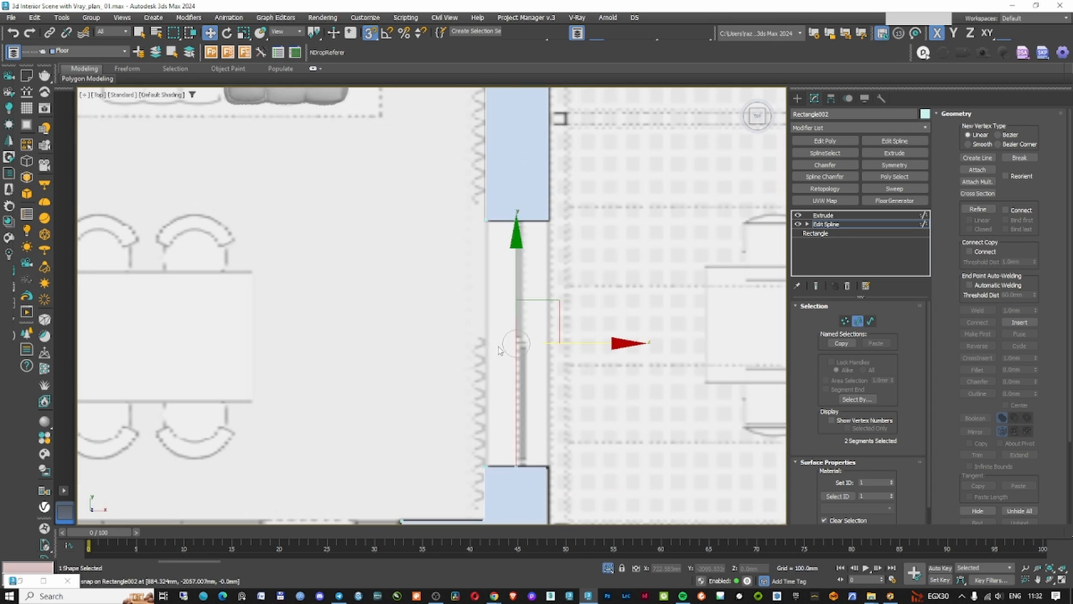
scroll(520, 364, "up", 2)
scroll(553, 328, "up", 2)
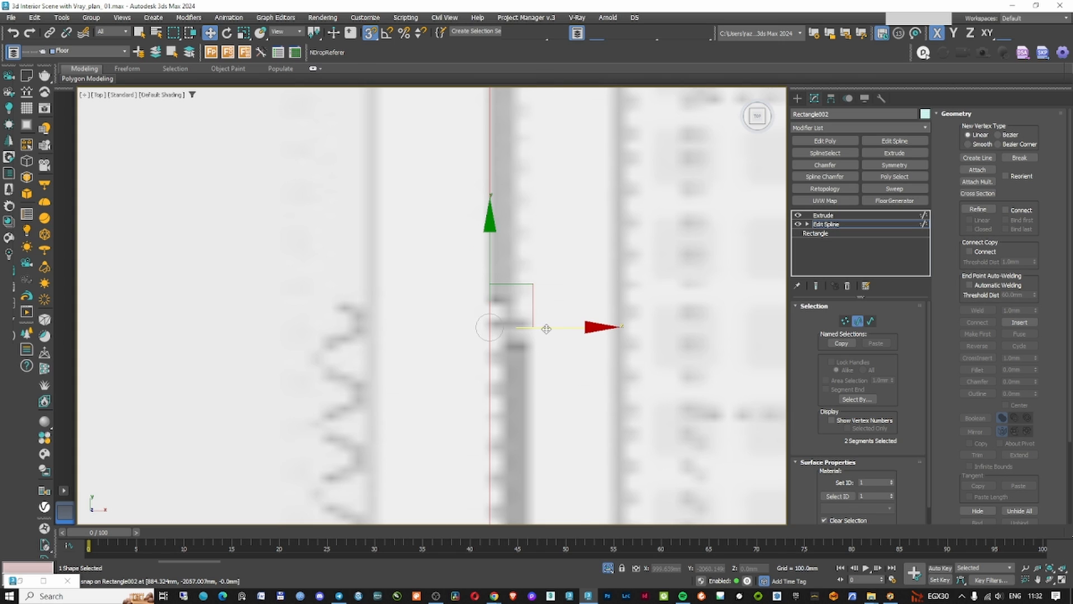
scroll(547, 329, "down", 3)
middle_click_drag(541, 354, 503, 335, "alt")
left_click(833, 224)
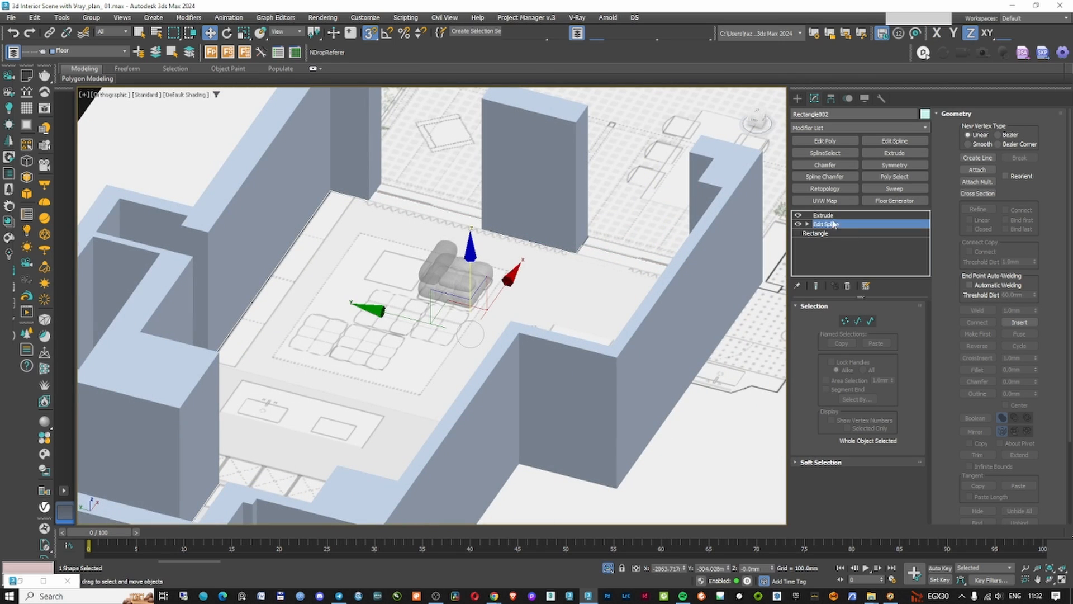
Add a Slice modifier above the floor's Extrude and set it to slice along X only
left_click(832, 215)
middle_click_drag(544, 257, 470, 325, "alt")
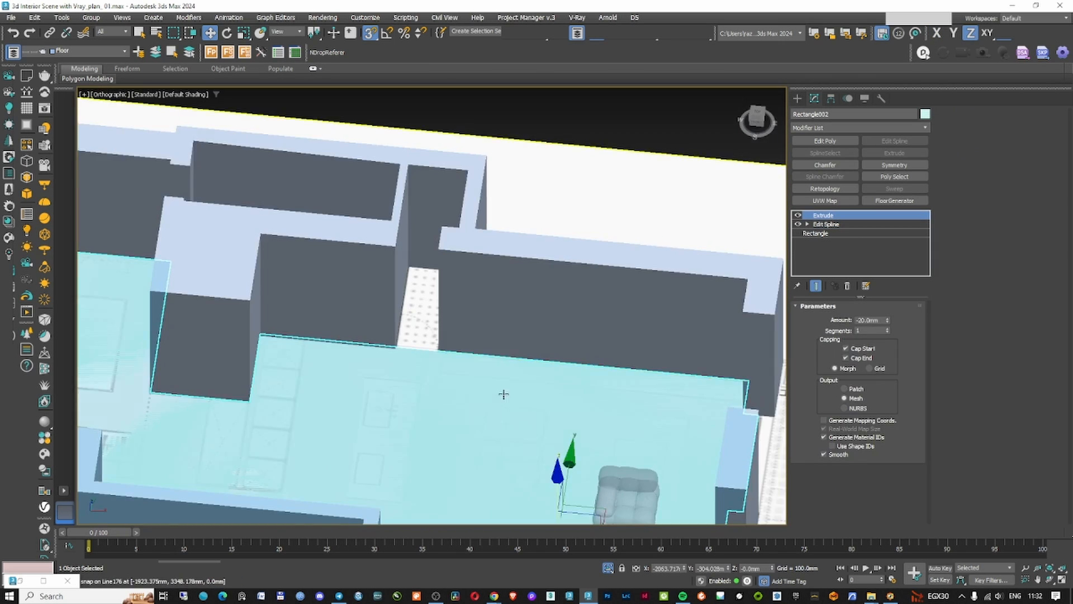
middle_click_drag(504, 394, 531, 283)
middle_click_drag(531, 283, 496, 285, "alt")
key("t")
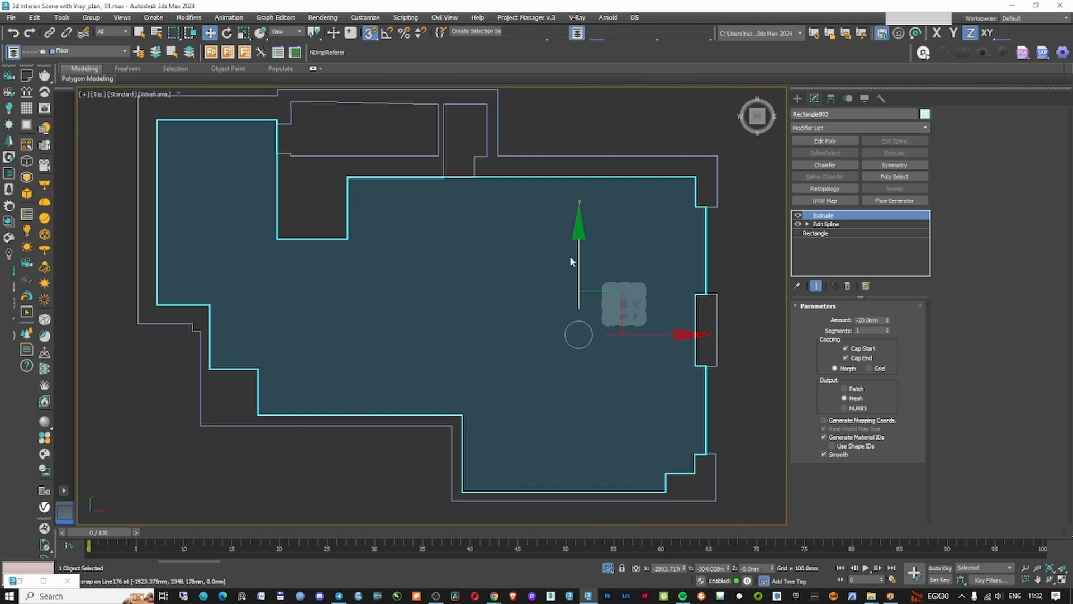
key("F3")
mouse_move(571, 257)
middle_mouse_down()
mouse_move(630, 237)
mouse_move(603, 224)
middle_mouse_up()
left_click(850, 131)
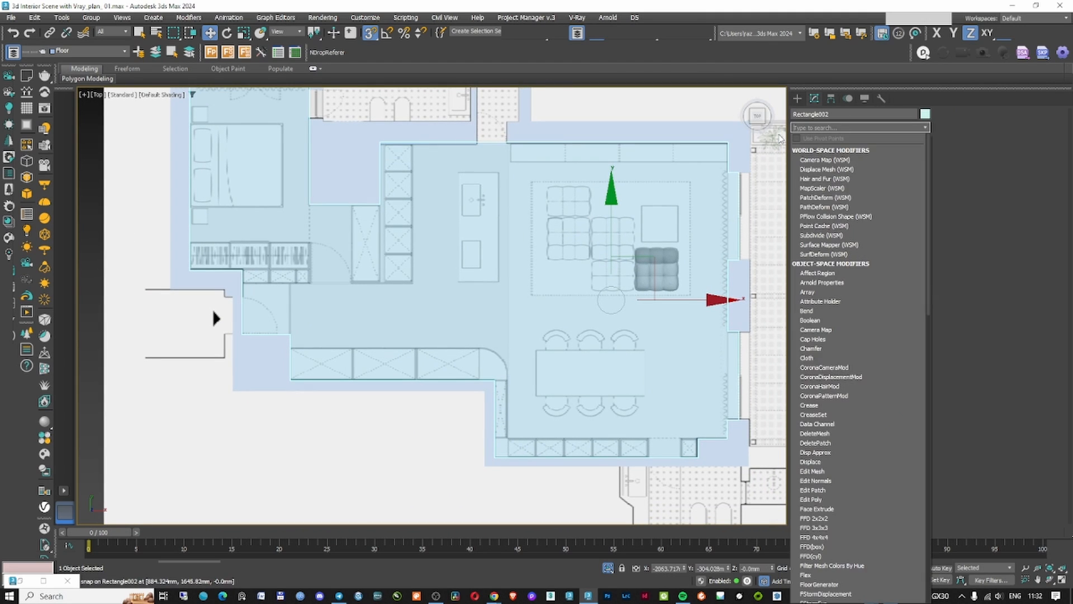
type("sli")
key("Return")
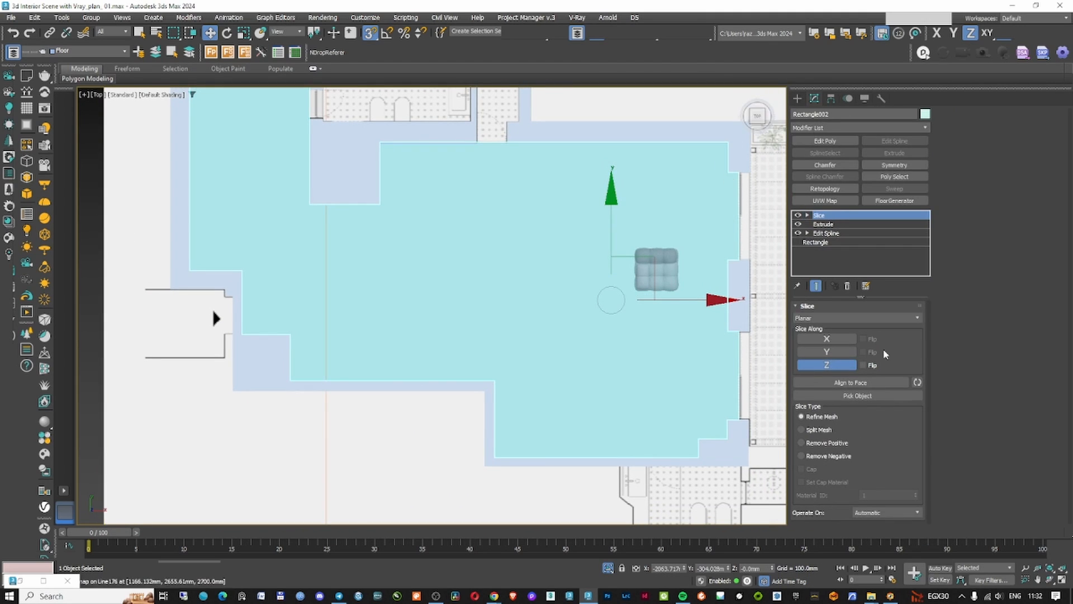
left_click(830, 366)
middle_click_drag(661, 335, 619, 307)
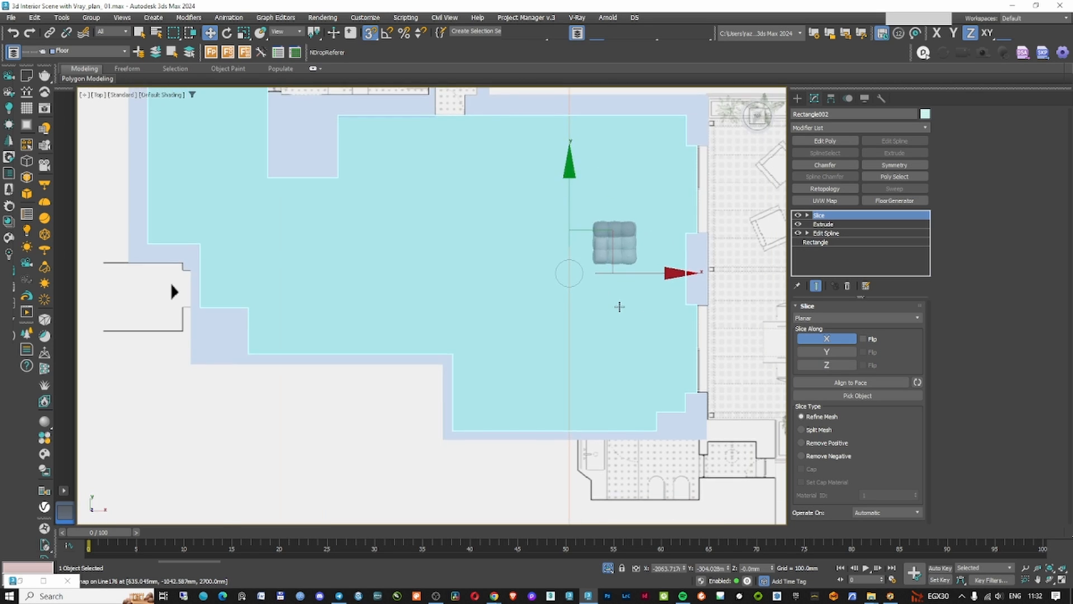
Make the floor see-through and snap the slice plane along X to the plan's boundary line between kitchen and living area
scroll(620, 306, "down", 3)
key("alt+x")
middle_click_drag(561, 255, 572, 277)
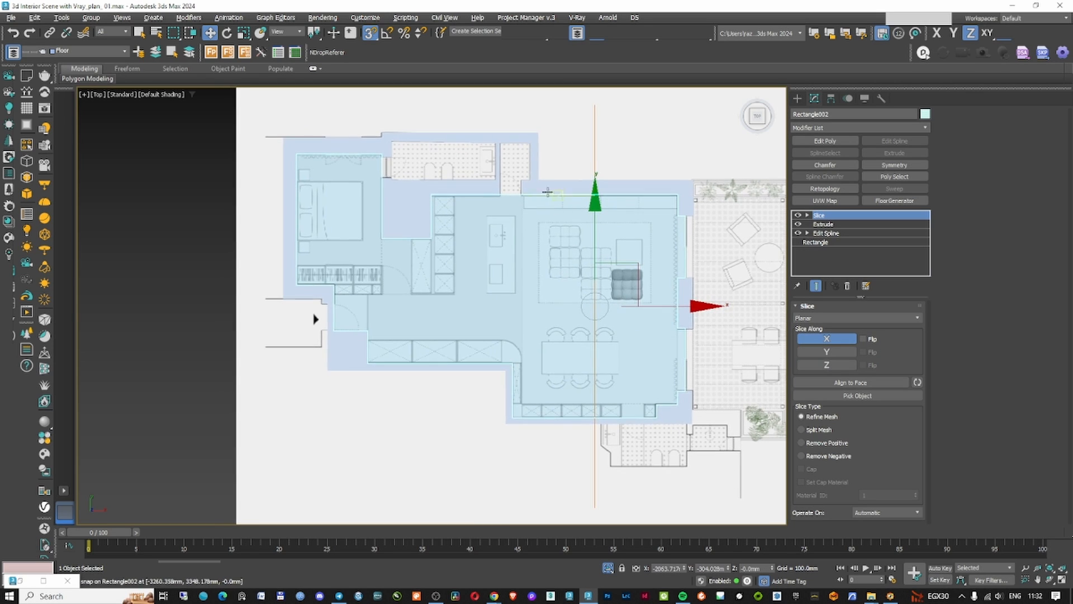
scroll(578, 283, "up", 3)
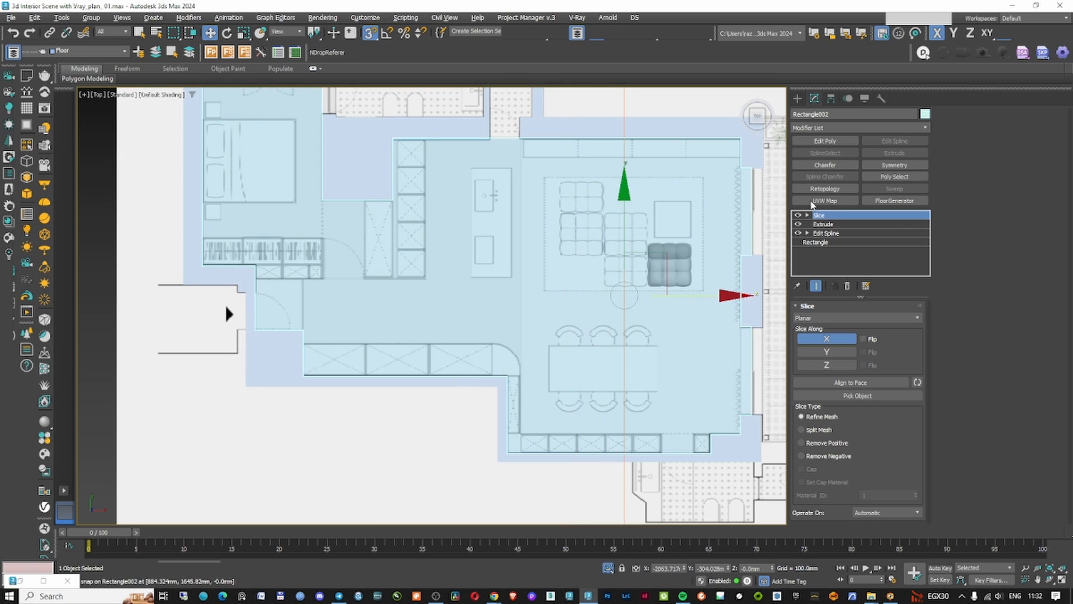
left_click(807, 217)
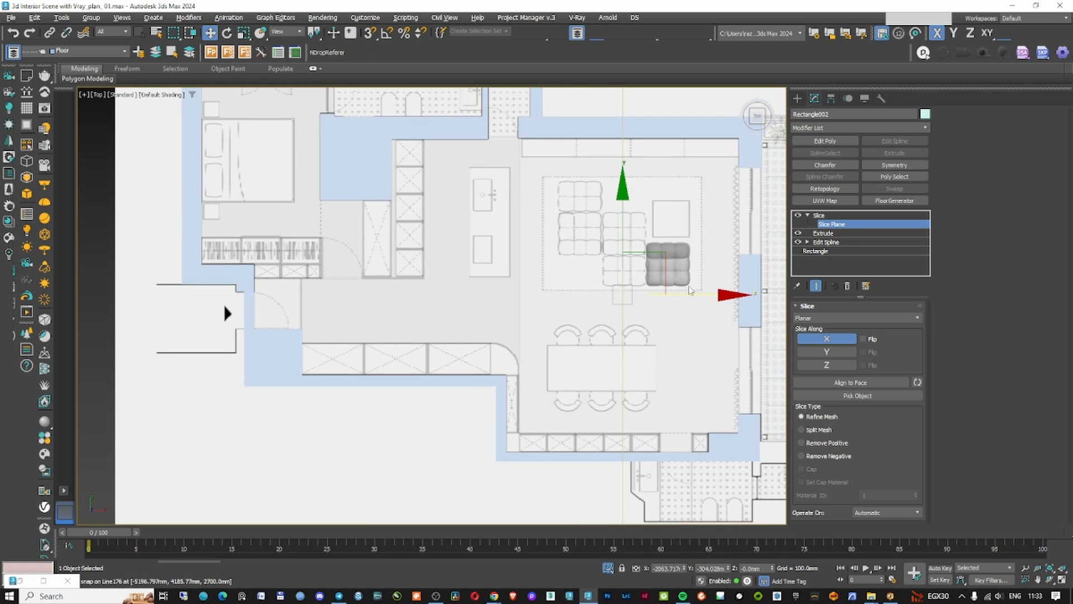
left_click_drag(691, 290, 586, 137)
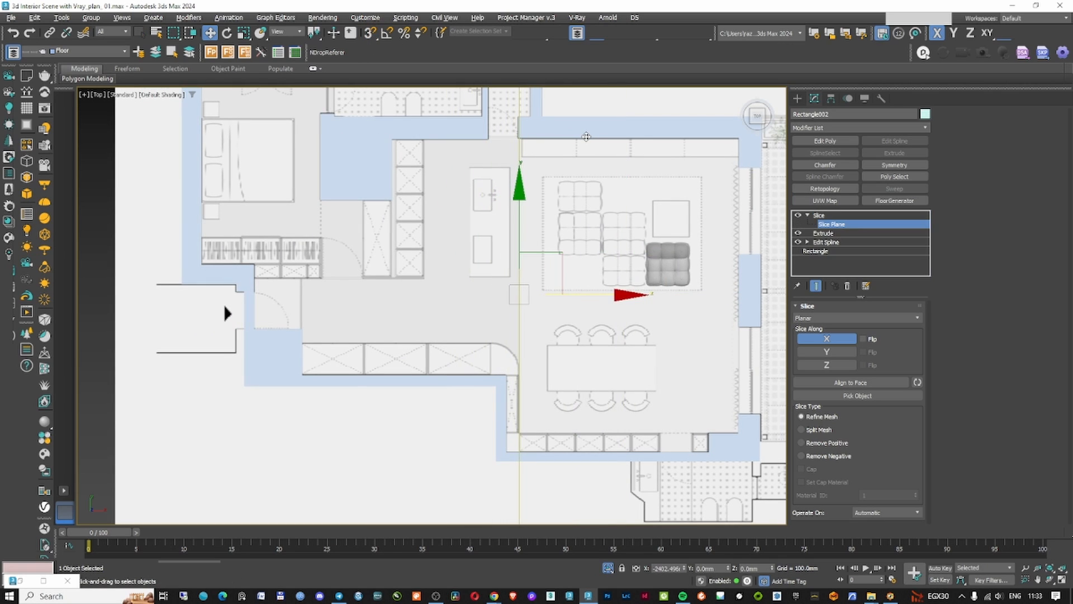
key("z")
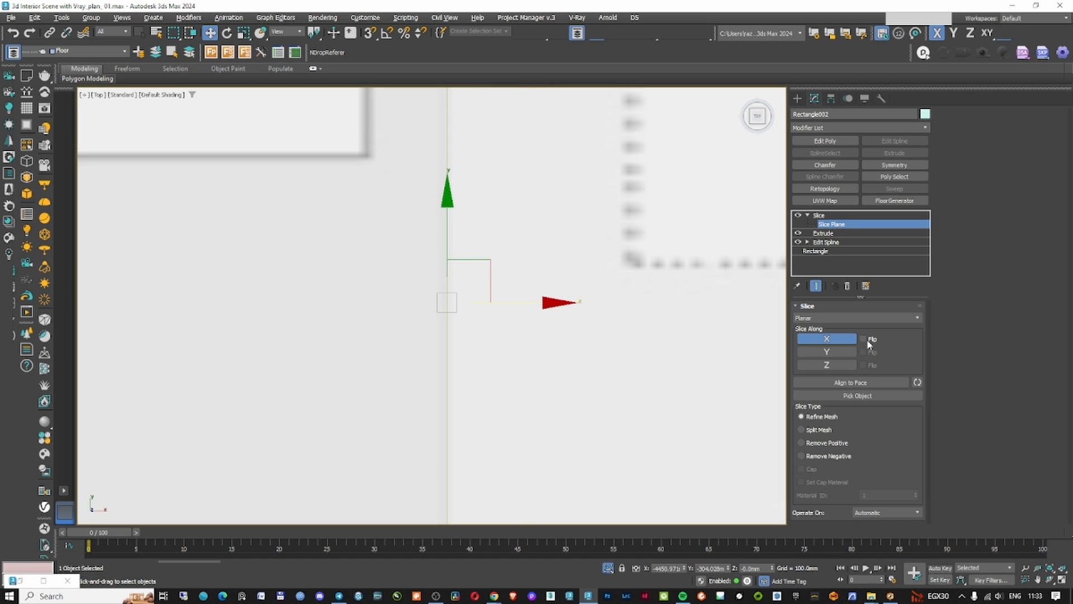
scroll(559, 313, "down", 3)
mouse_move(559, 313)
middle_mouse_down("alt")
mouse_move(629, 336)
mouse_move(563, 324)
middle_mouse_up("alt")
key("F3")
scroll(630, 337, "down", 2)
Add an Edit Poly modifier and extrude the floor polygon on the kitchen and bedroom side of the cut by 150 mm
left_click(825, 141)
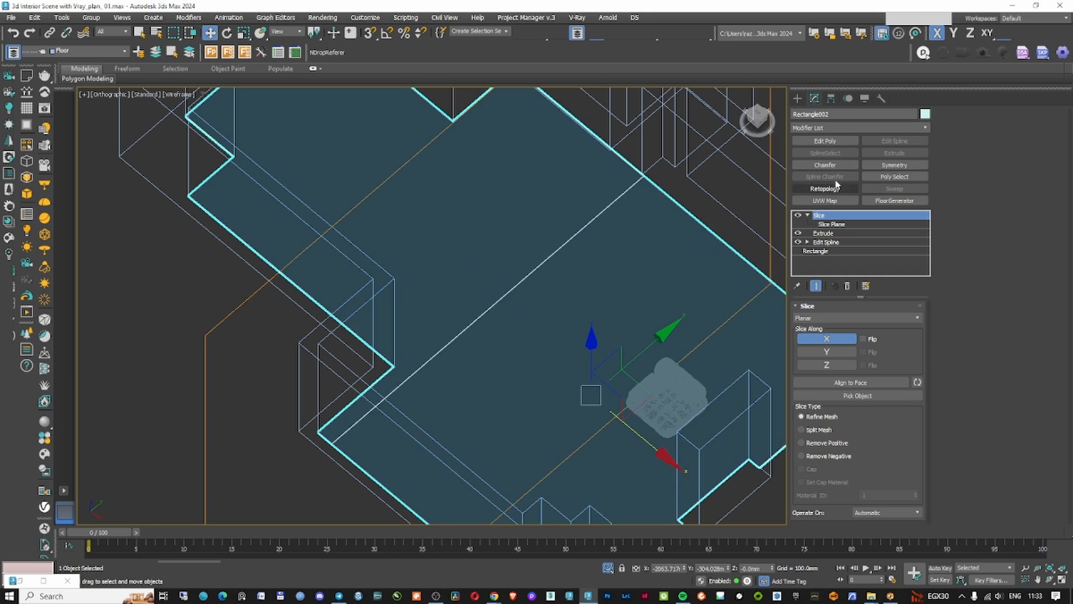
left_click(870, 389)
left_click(684, 425)
middle_click_drag(684, 425, 513, 290)
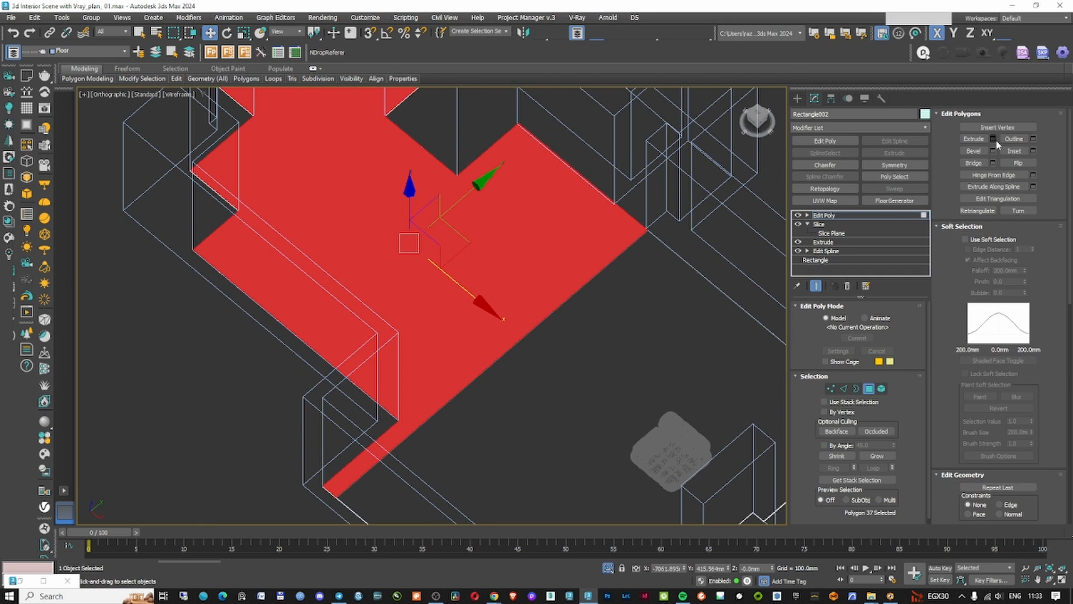
left_click(994, 139)
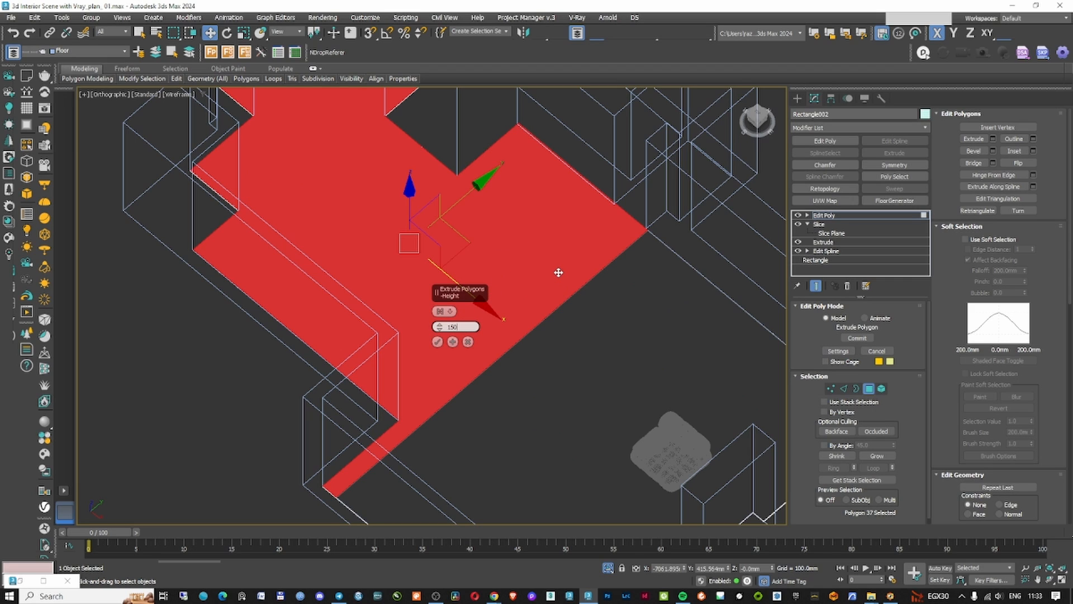
key("Return")
left_click(870, 389)
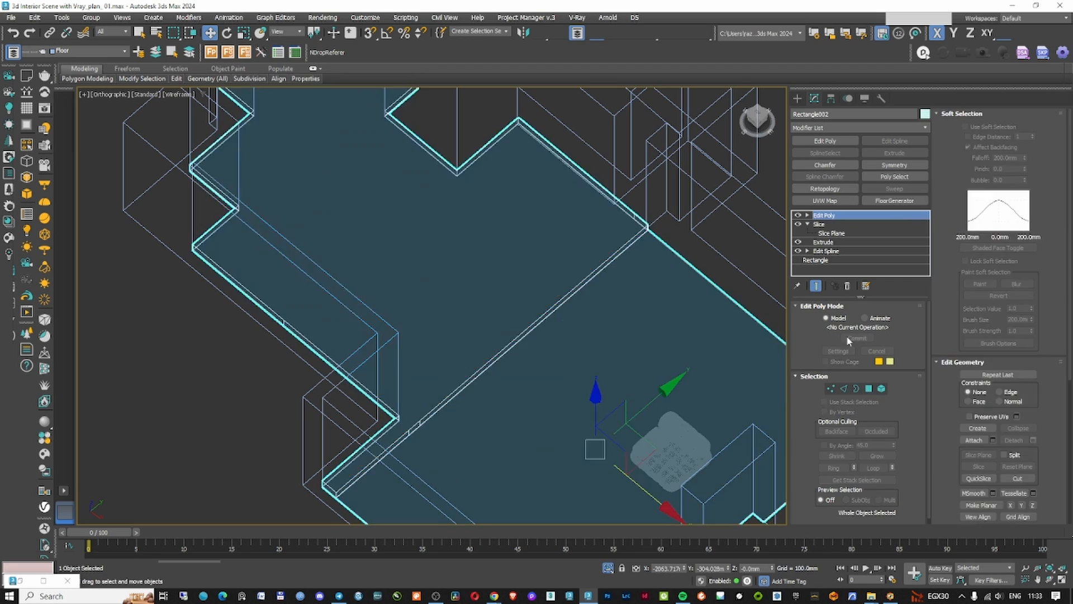
Inspect the raised floor from several angles, checking the step edge and the uncovered bathroom and small room areas
left_click(798, 98)
mouse_move(515, 331)
middle_mouse_down()
mouse_move(507, 337)
mouse_move(571, 317)
mouse_move(604, 352)
middle_mouse_up()
key("F3")
scroll(560, 261, "up", 5)
scroll(505, 256, "down", 7)
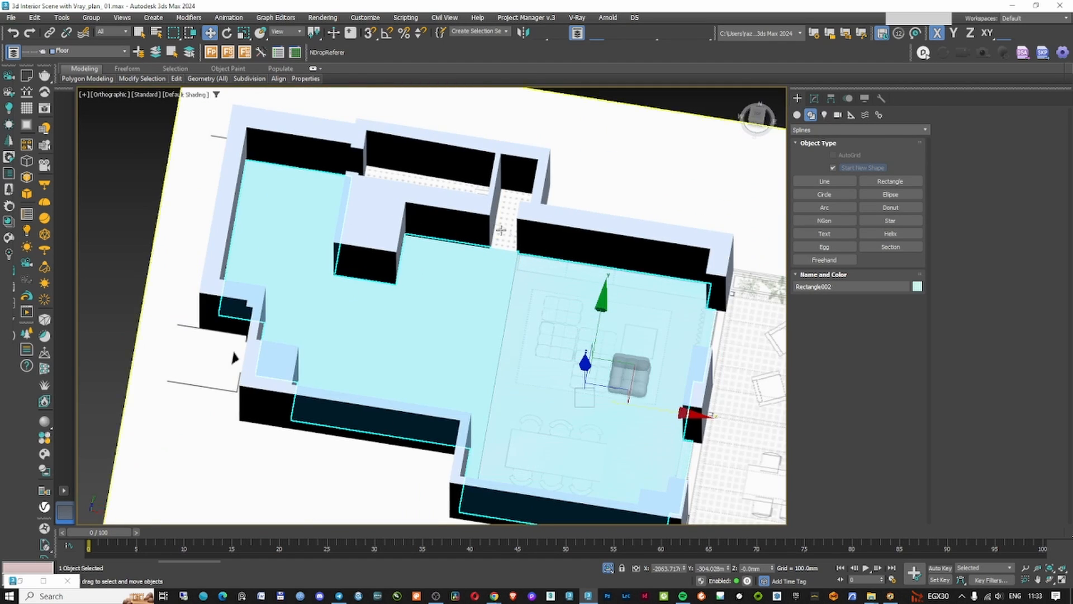
scroll(501, 230, "down", 5)
middle_click_drag(504, 257, 410, 245, "alt")
key("F3")
scroll(561, 292, "up", 7)
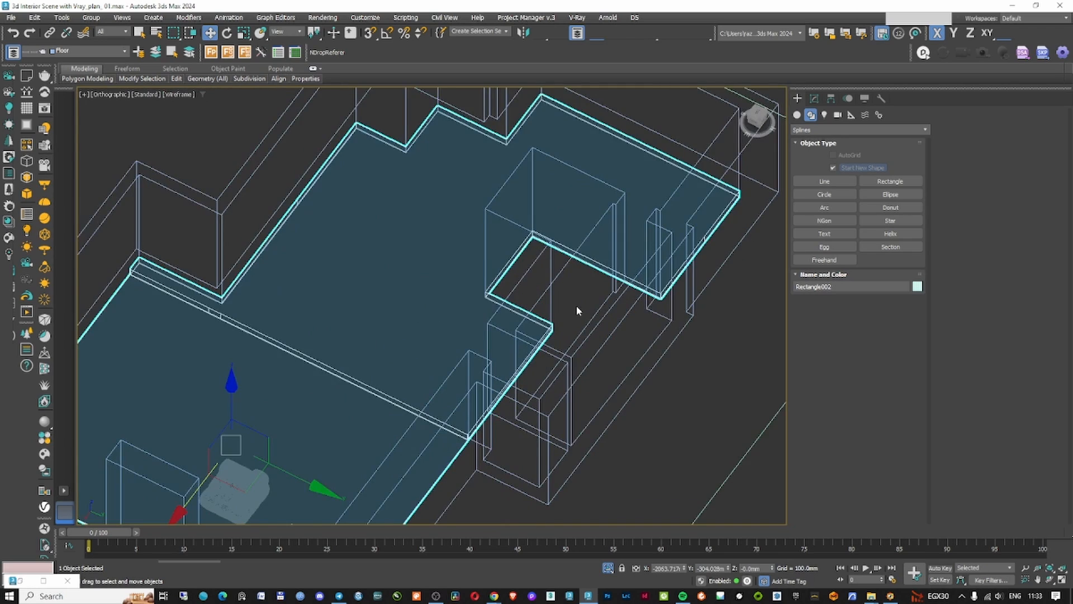
scroll(578, 310, "up", 2)
mouse_move(579, 310)
middle_mouse_down("alt")
mouse_move(537, 220)
mouse_move(580, 235)
middle_mouse_up("alt")
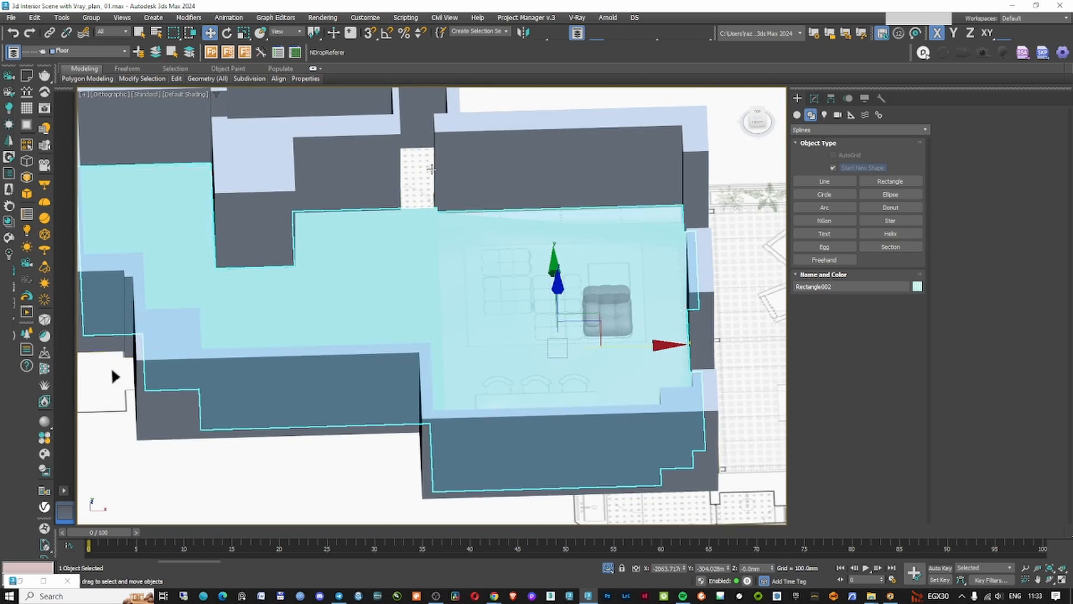
mouse_move(353, 204)
middle_mouse_down()
mouse_move(451, 275)
mouse_move(516, 274)
middle_mouse_up()
middle_click_drag(451, 376, 644, 247)
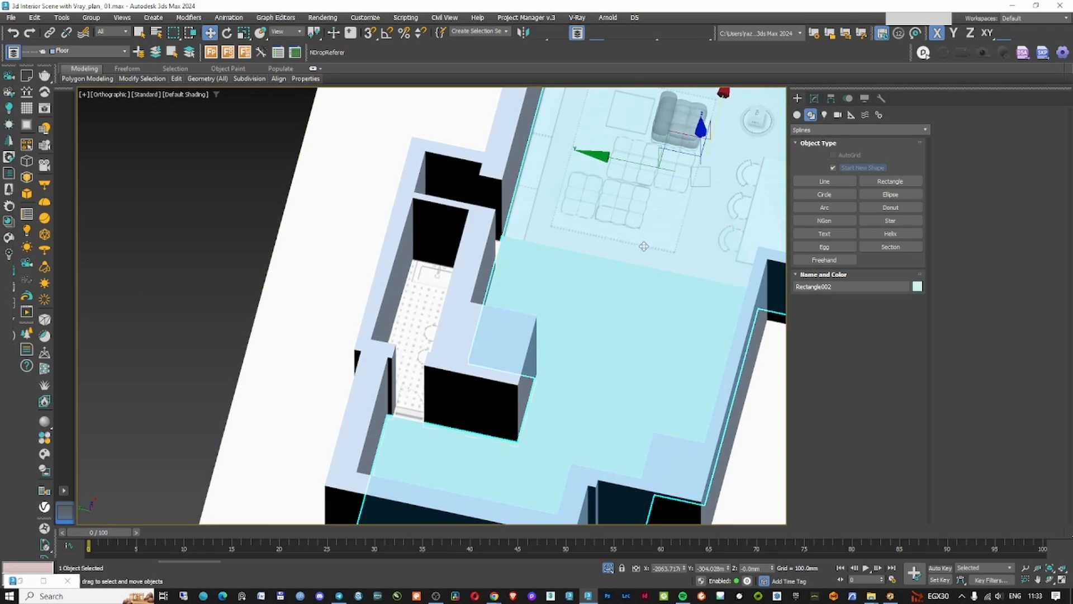
Select the two side polygons of the raised floor along the bathroom block and move them outward along Y
left_click(814, 99)
left_click(868, 390)
left_click(626, 335)
middle_click_drag(621, 338, 699, 291, "alt")
key("F3")
middle_click_drag(510, 372, 527, 206)
scroll(523, 215, "up", 5)
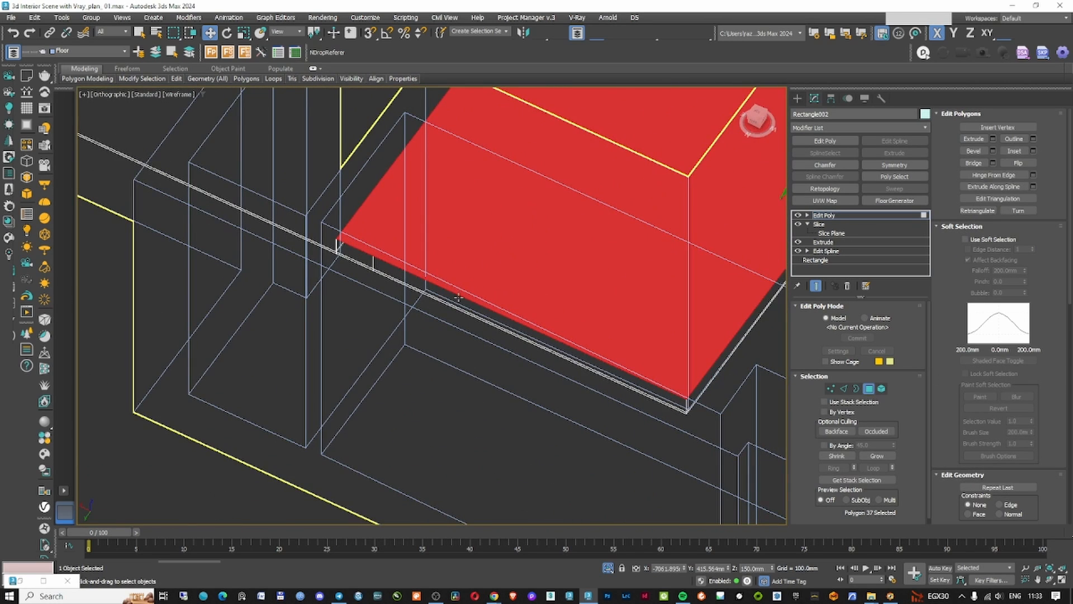
left_click(459, 298)
left_click(355, 251, "ctrl")
scroll(379, 260, "down", 2)
middle_click_drag(398, 297, 412, 253)
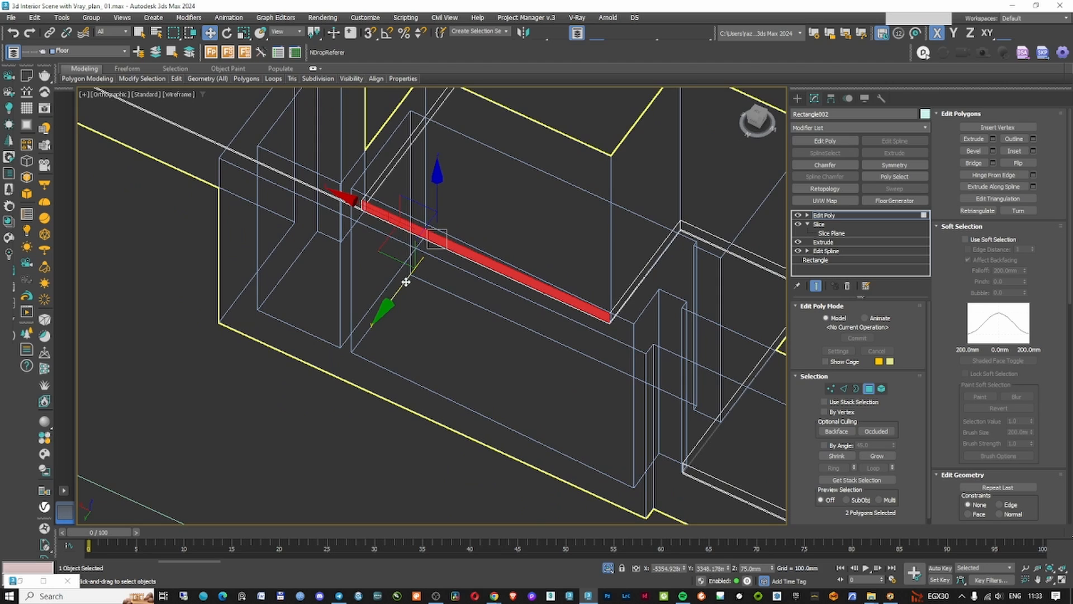
left_click_drag(406, 283, 347, 301)
With 3D snapping on, move the two selected side polygons along Y to the far wall of the bathroom
key("t")
key("z")
scroll(394, 155, "down", 5)
scroll(405, 168, "up", 1)
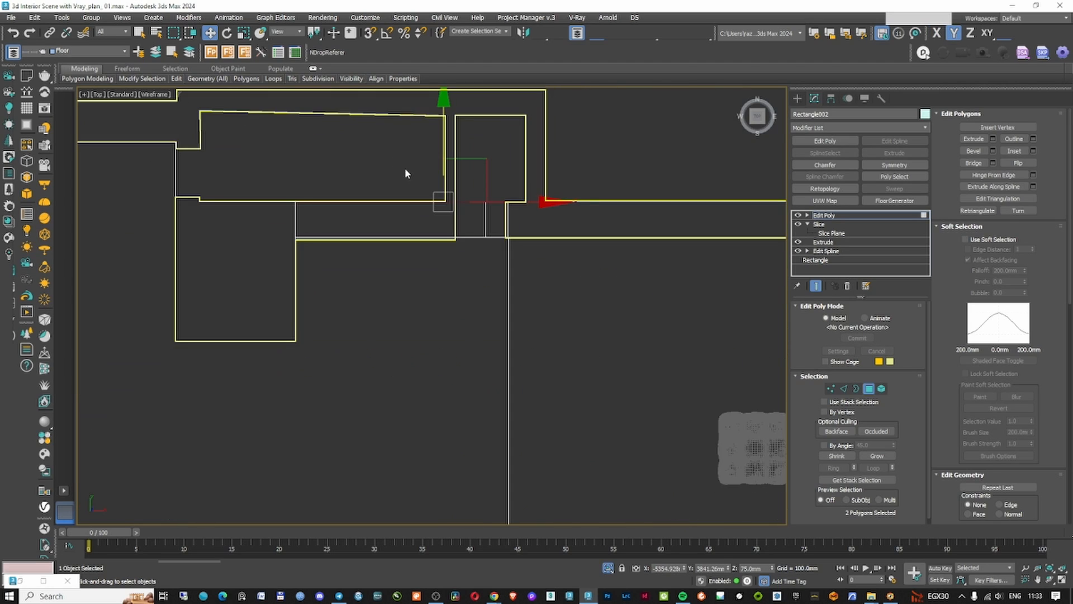
left_click(370, 32)
scroll(439, 168, "up", 2)
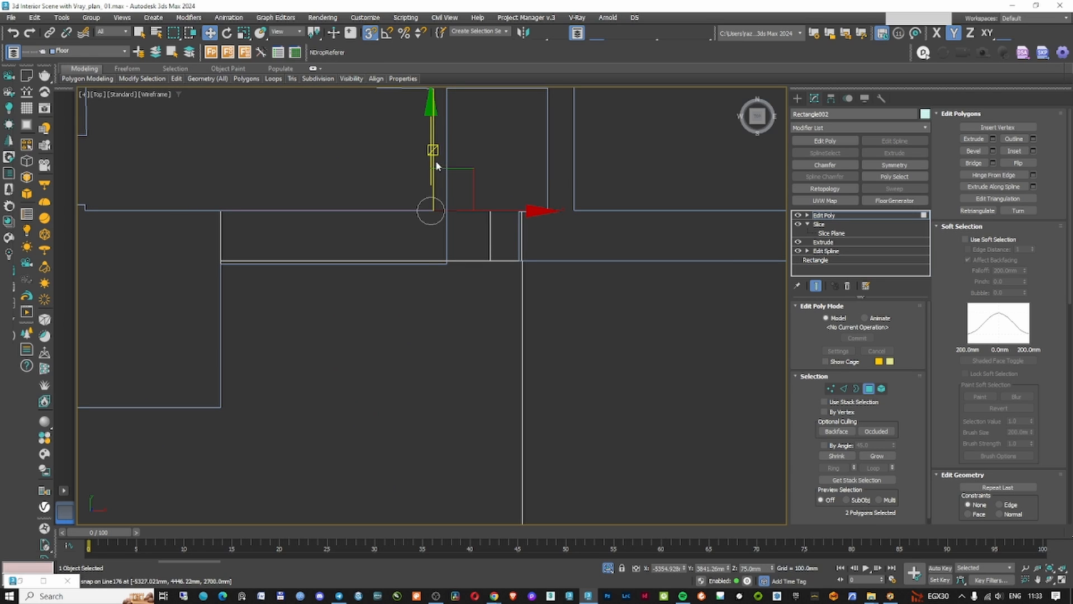
scroll(503, 217, "down", 4)
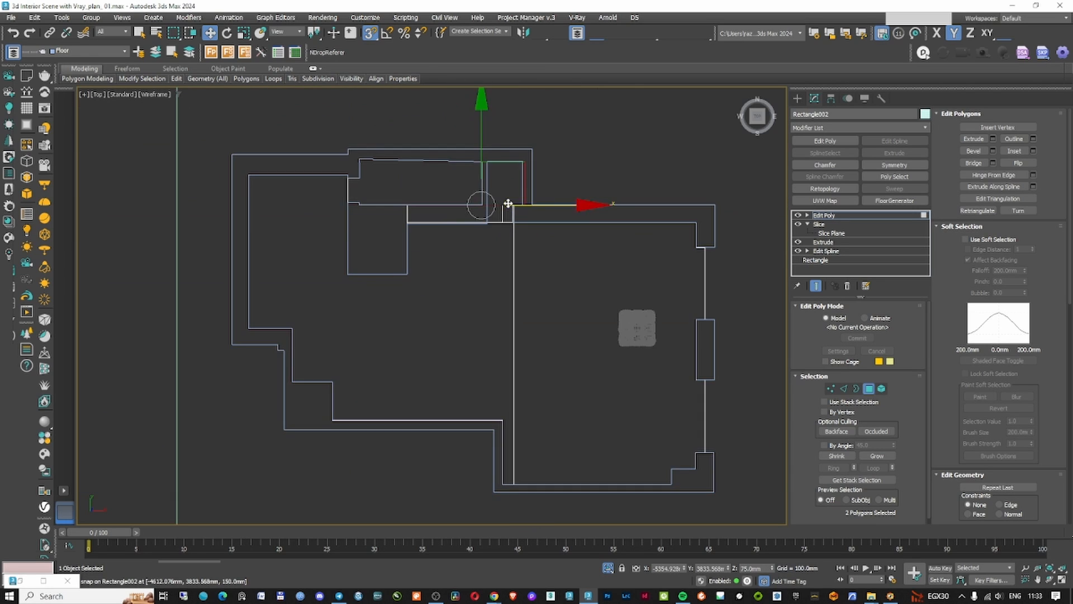
middle_click_drag(508, 203, 603, 159, "alt")
scroll(511, 216, "up", 5)
middle_click_drag(475, 210, 496, 187, "alt")
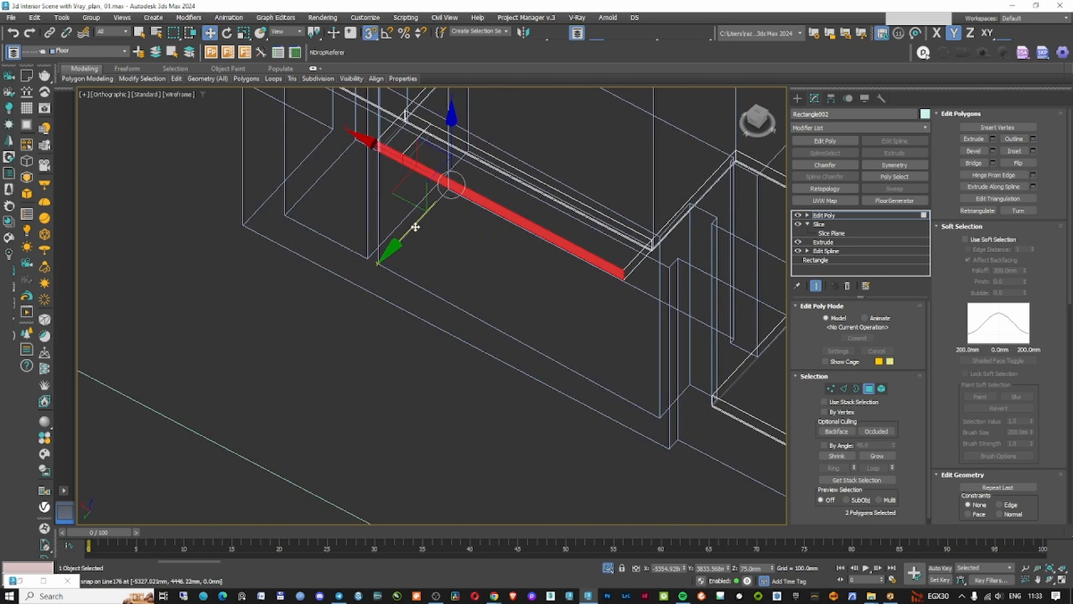
left_click_drag(415, 227, 285, 218)
middle_click_drag(271, 302, 354, 300, "alt")
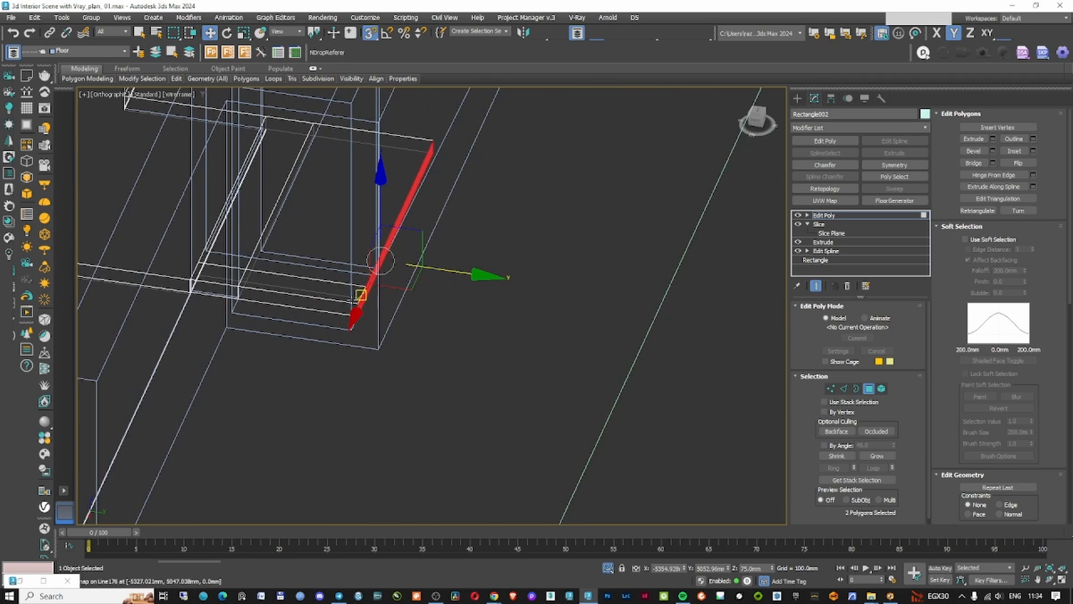
Snap the end polygon of the floor extension beside the small room along X to that room's outer wall
left_click(311, 306)
scroll(309, 317, "up", 3)
mouse_move(271, 309)
left_mouse_down()
mouse_move(434, 330)
mouse_move(399, 336)
left_mouse_up()
scroll(404, 317, "down", 5)
Select the three end polygons at the bathroom and thick wall block, snap them along X to the bedroom-side wall corner, and leave polygon editing
key("F3")
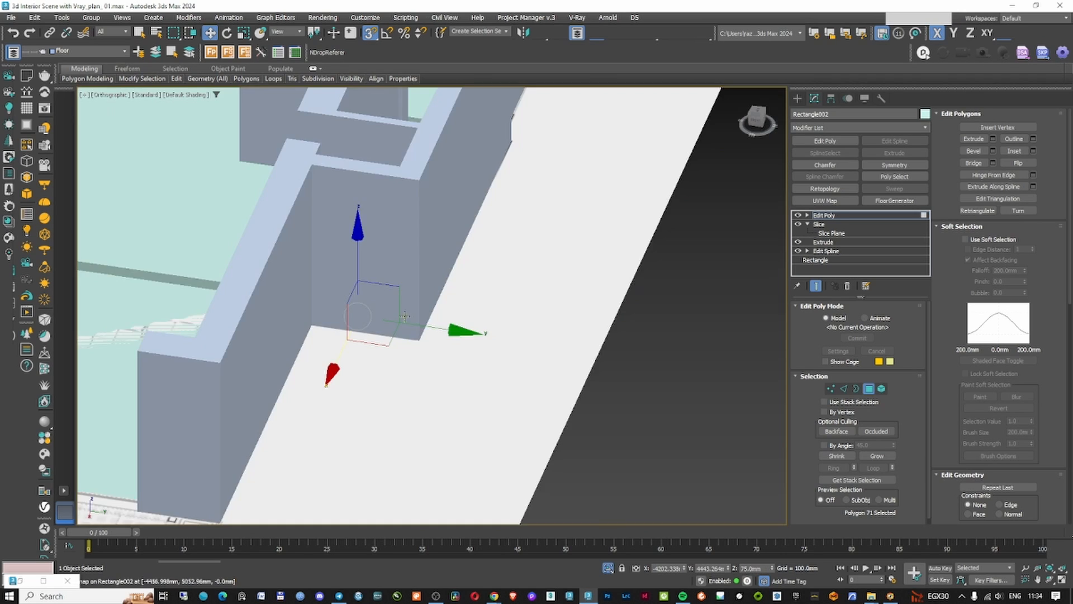
middle_click_drag(404, 317, 520, 360)
middle_click_drag(328, 376, 436, 358, "alt")
middle_click_drag(436, 358, 579, 286)
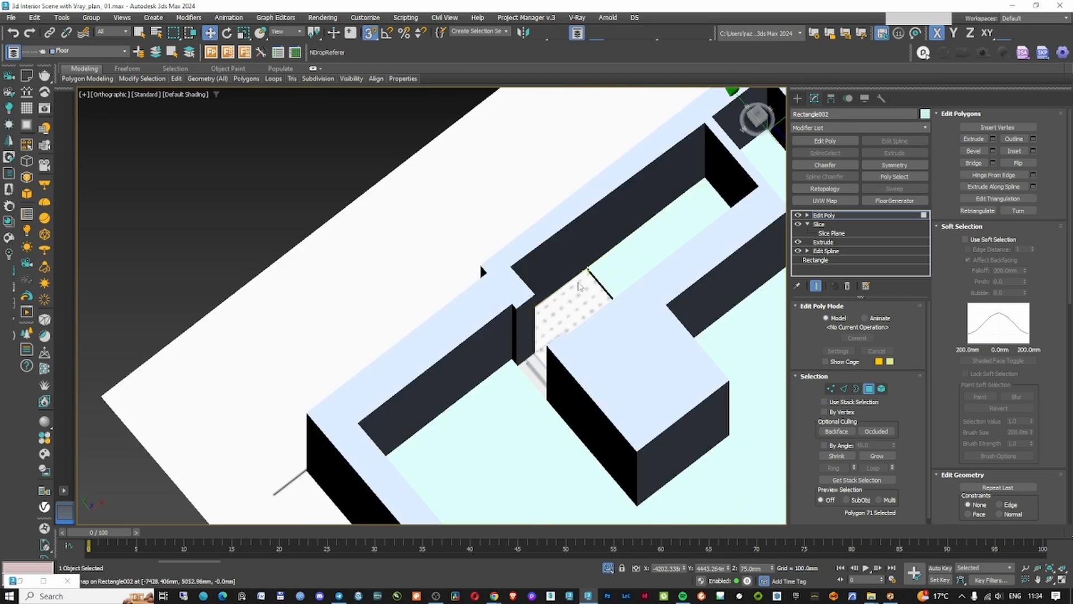
key("F3")
scroll(587, 289, "up", 4)
left_click(603, 271)
scroll(603, 272, "down", 5)
scroll(670, 312, "up", 3)
middle_click_drag(663, 375, 637, 289)
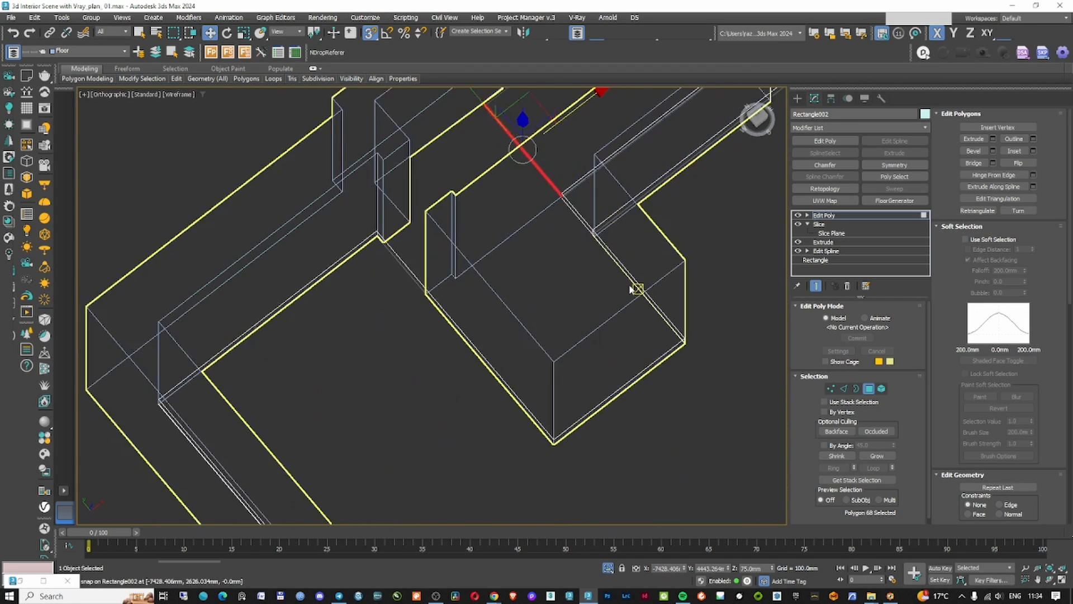
scroll(557, 166, "up", 5)
left_click(558, 167, "ctrl")
left_click(574, 190, "ctrl")
scroll(574, 190, "down", 4)
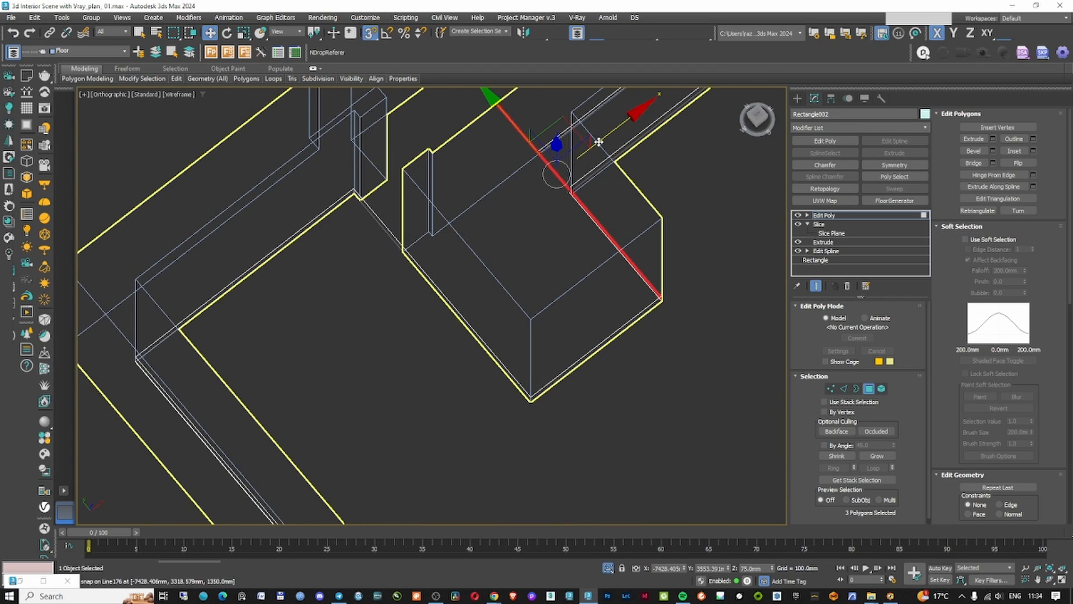
left_click_drag(611, 137, 355, 184)
left_click(870, 389)
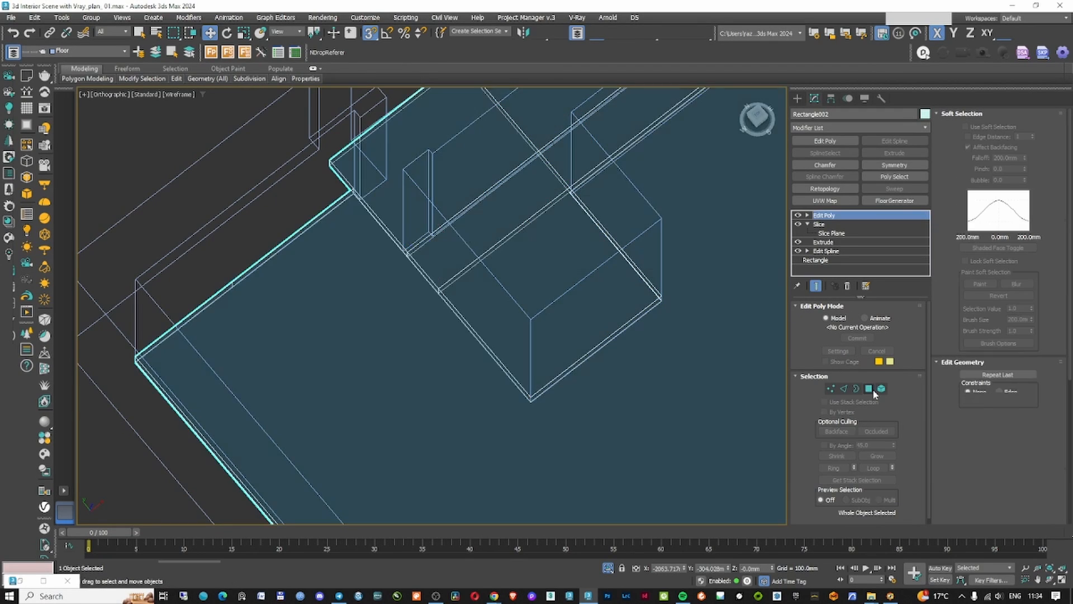
Isolate the floor object and inspect the edges of its raised step
left_click(797, 99)
key("F3")
scroll(660, 235, "down", 6)
mouse_move(705, 238)
middle_mouse_down("alt")
mouse_move(659, 235)
mouse_move(605, 256)
mouse_move(489, 259)
mouse_move(584, 244)
mouse_move(575, 256)
middle_mouse_up("alt")
scroll(660, 234, "up", 7)
scroll(610, 257, "down", 5)
key("alt+q")
scroll(575, 257, "up", 7)
key("F3")
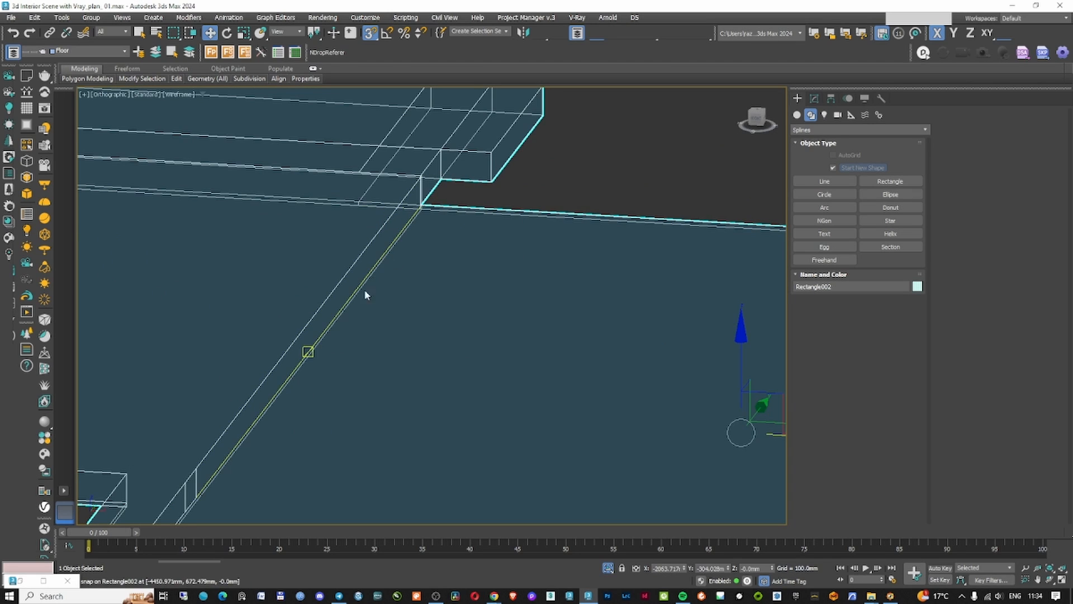
scroll(367, 295, "down", 5)
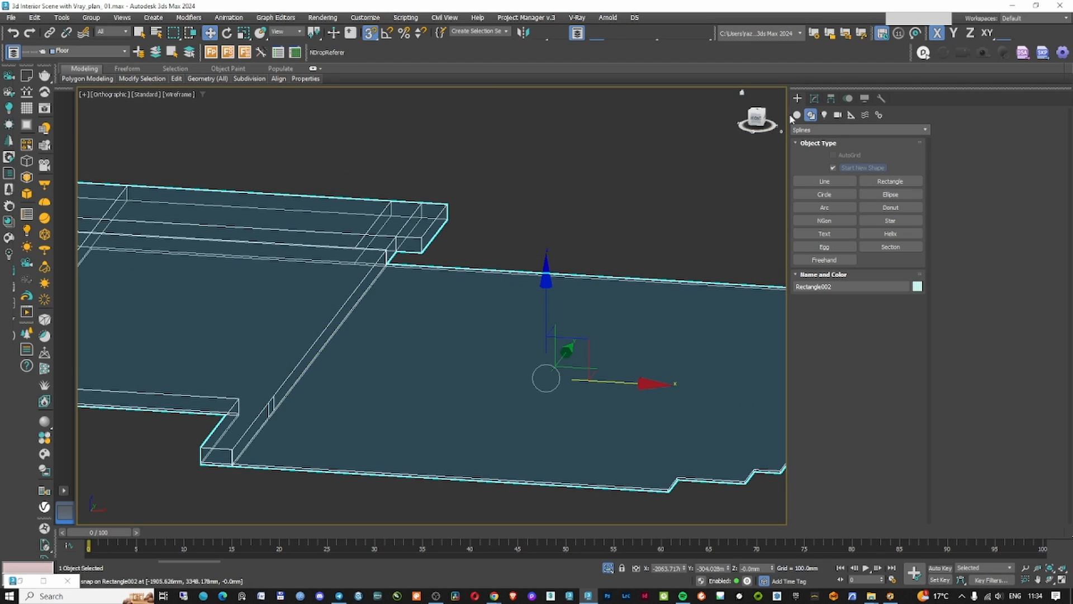
Add a Poly Select modifier above the floor's Edit Poly and switch it to edge selection
left_click(814, 99)
left_click(837, 128)
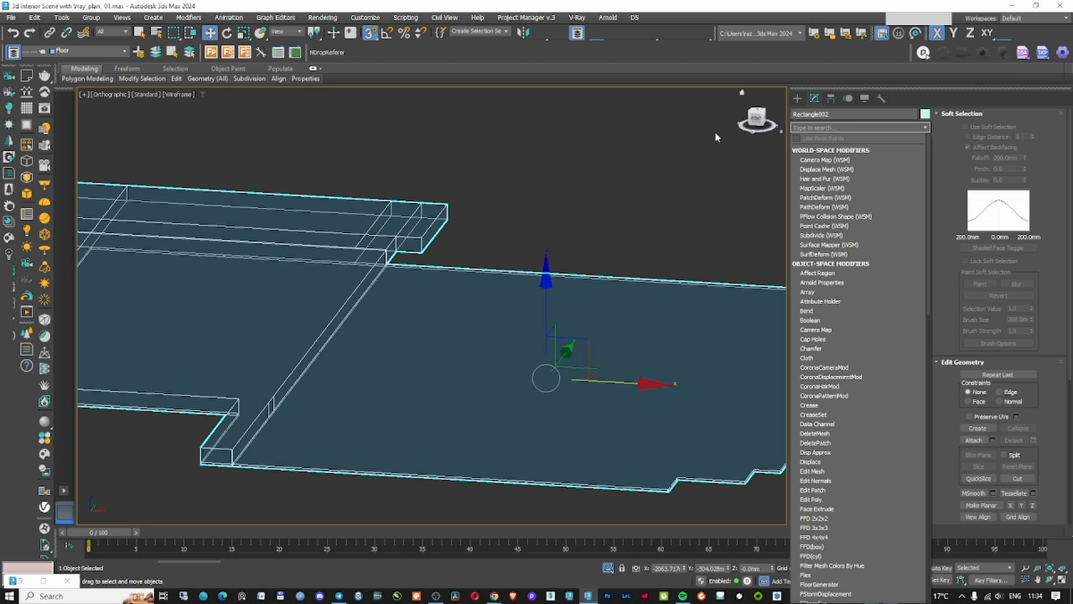
type("po")
key("Down")
key("Down")
key("Return")
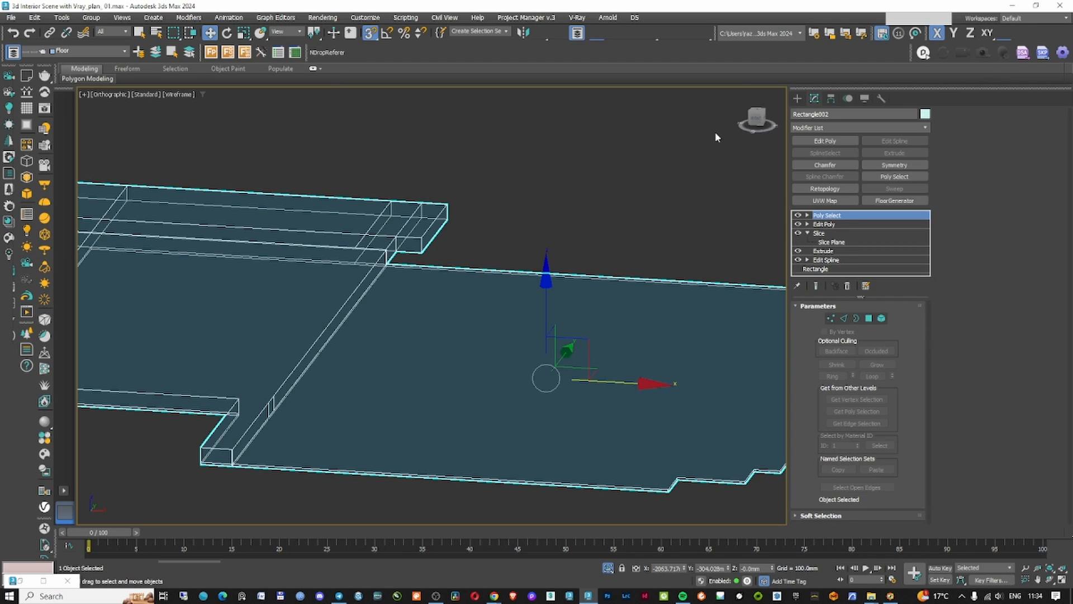
left_click(843, 319)
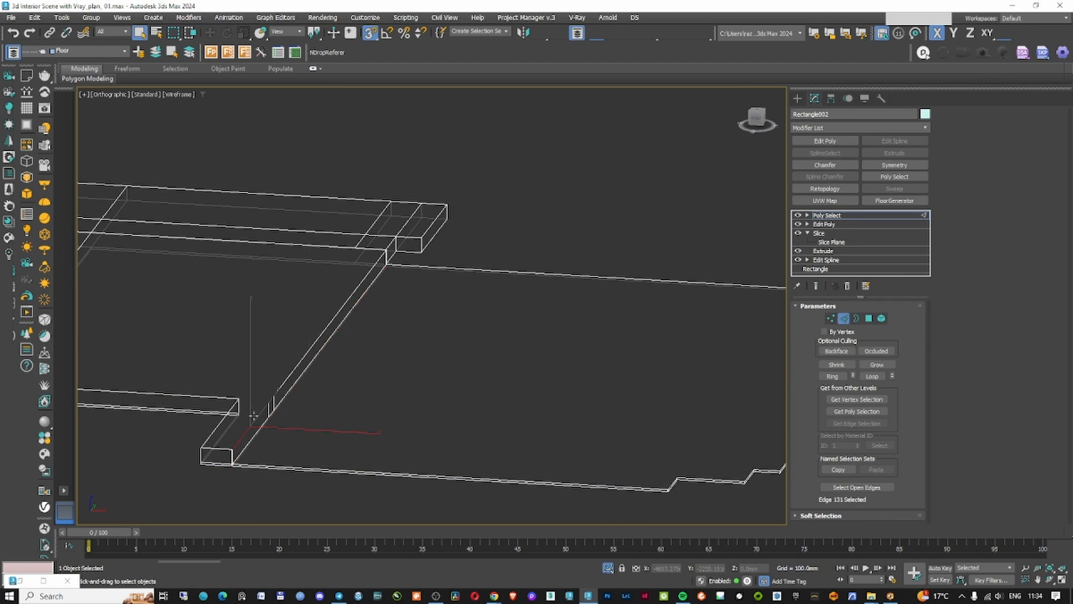
Select the three edges along the floor's raised step and add a Chamfer modifier above the Poly Select
scroll(272, 402, "up", 5)
left_click(270, 396, "ctrl")
scroll(270, 396, "down", 5)
left_click(356, 302, "ctrl")
middle_click_drag(356, 302, 379, 302)
scroll(406, 265, "up", 10)
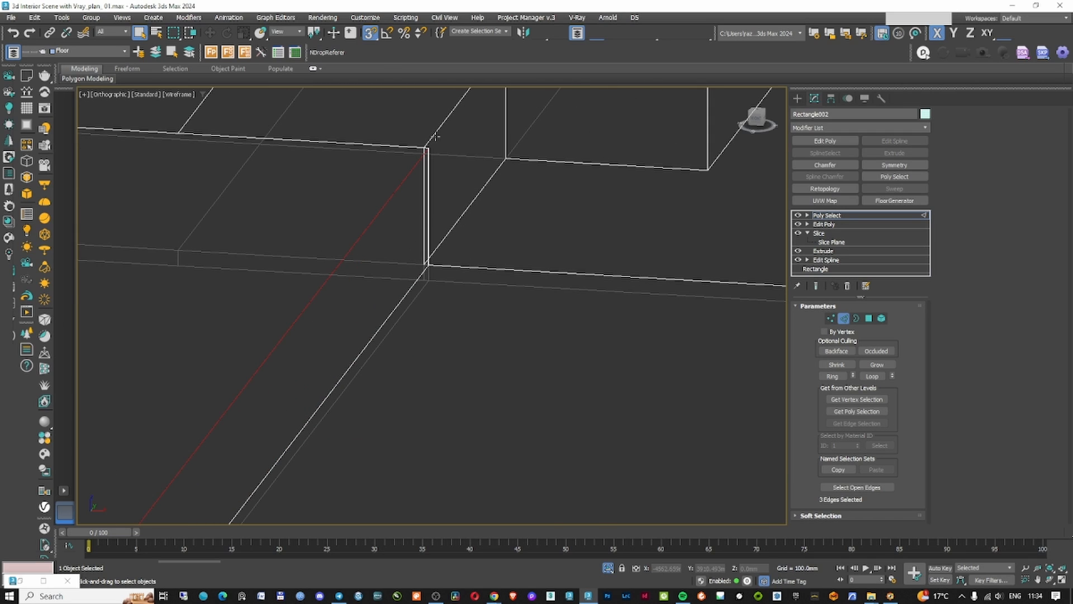
scroll(430, 145, "up", 10)
key("ctrl+7")
type("ch")
key("Return")
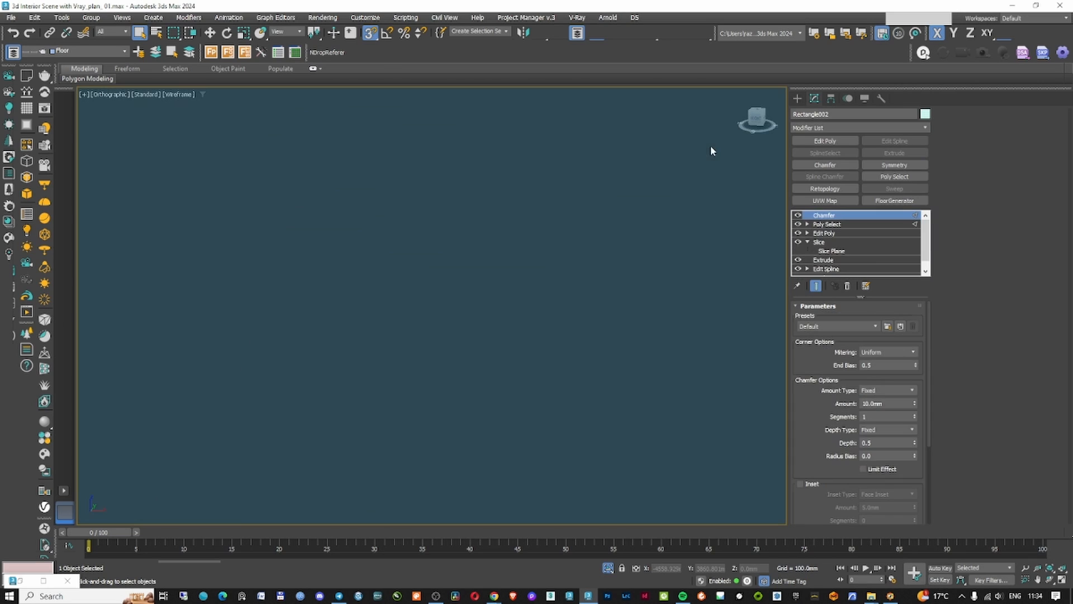
Set the chamfer to smooth chamfers only, with an amount of 5.7 mm and 2 segments
left_click(989, 185)
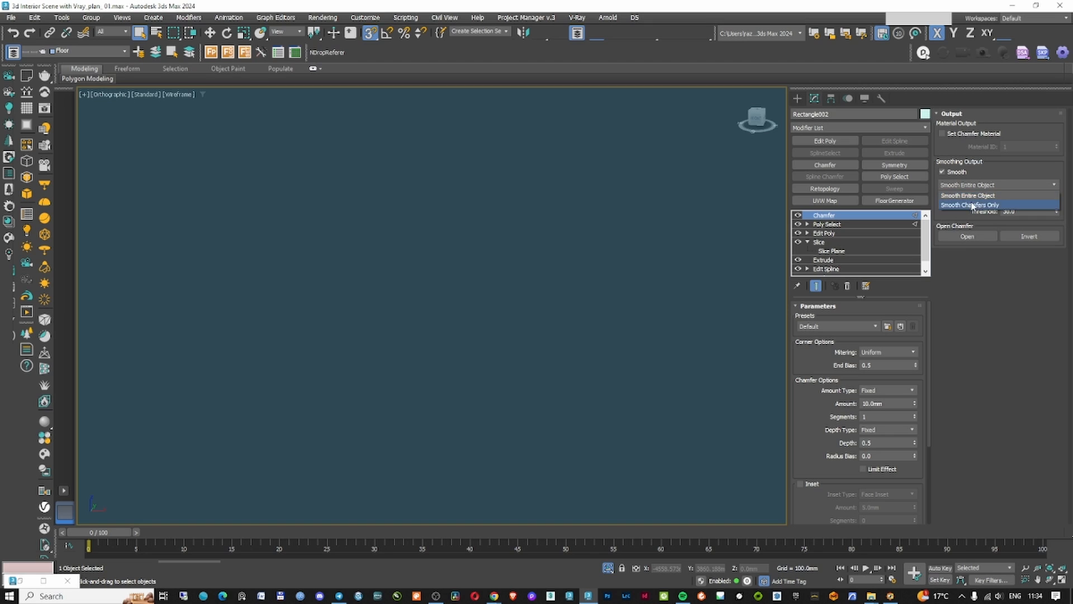
left_click(973, 206)
left_click(944, 172)
key("F3")
scroll(603, 232, "down", 10)
scroll(508, 346, "up", 2)
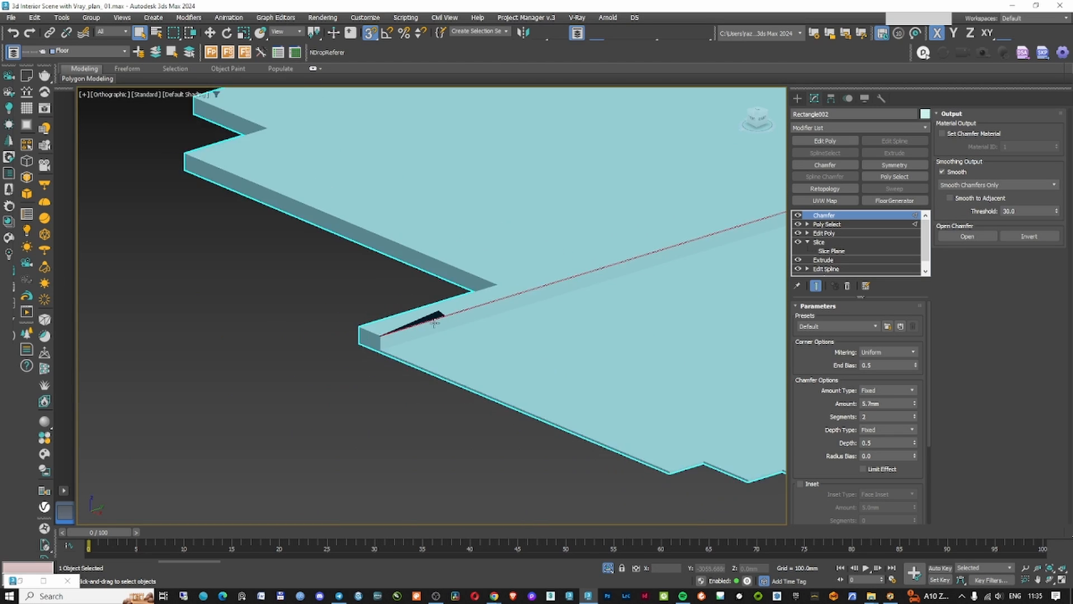
Examine the chamfered step edge and its end corner in shaded and wireframe display, including from the top view
scroll(336, 343, "up", 5)
middle_click_drag(336, 342, 454, 428)
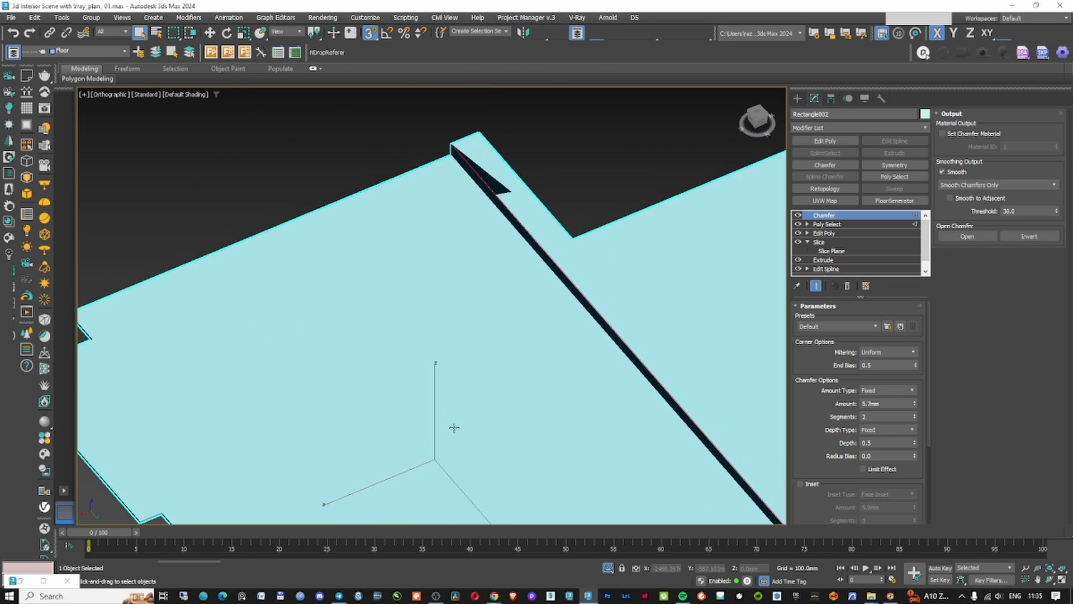
scroll(454, 428, "up", 5)
key("F3")
scroll(464, 310, "down", 2)
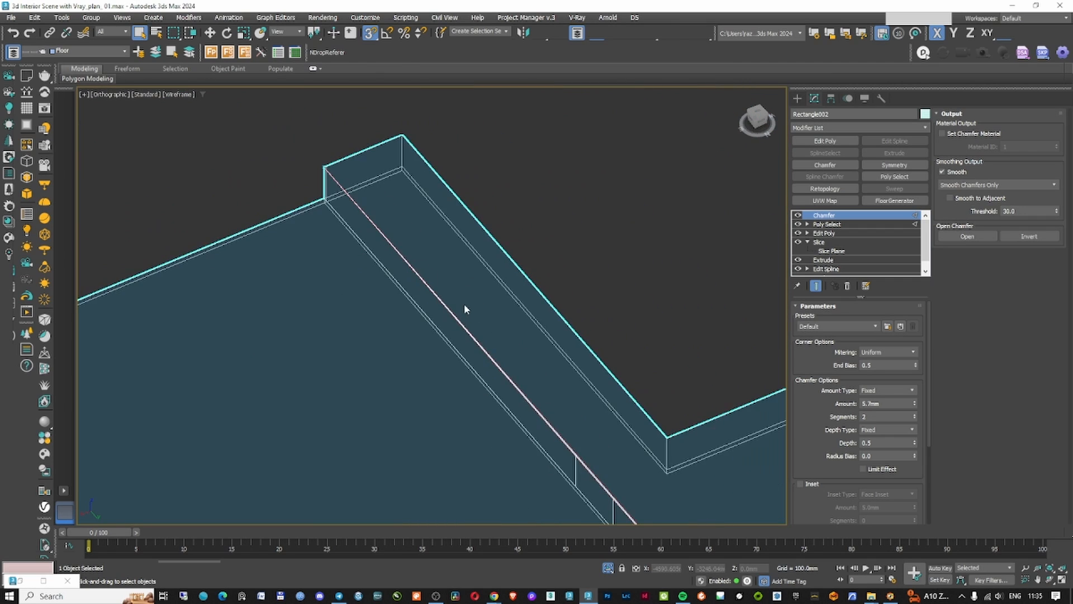
key("F3")
scroll(628, 275, "down", 6)
key("F3")
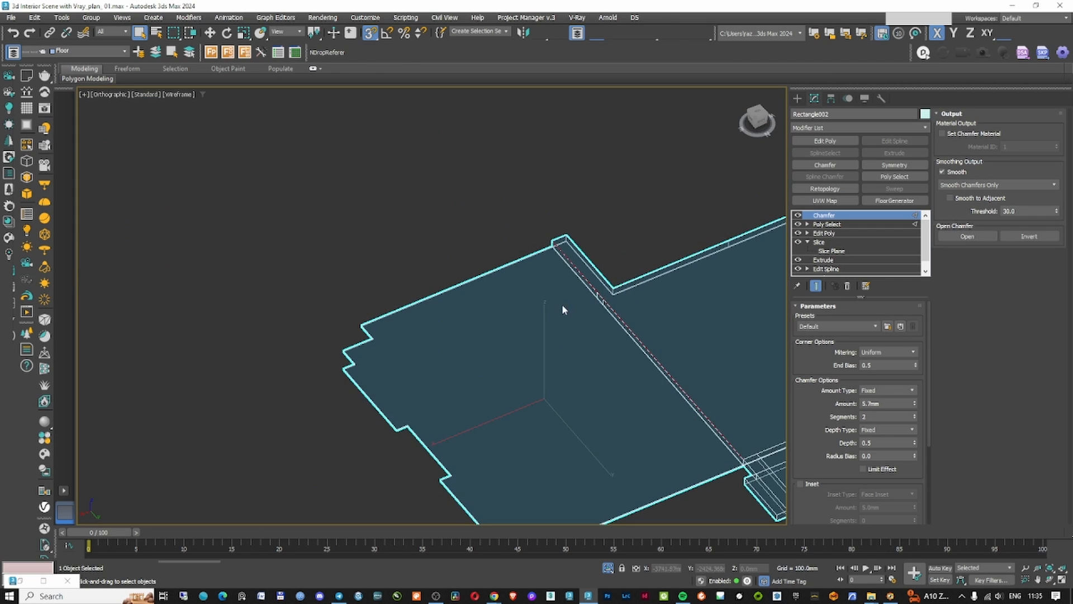
scroll(561, 304, "down", 5)
middle_click_drag(562, 304, 671, 312, "alt")
scroll(609, 347, "up", 5)
middle_click_drag(609, 358, 475, 317)
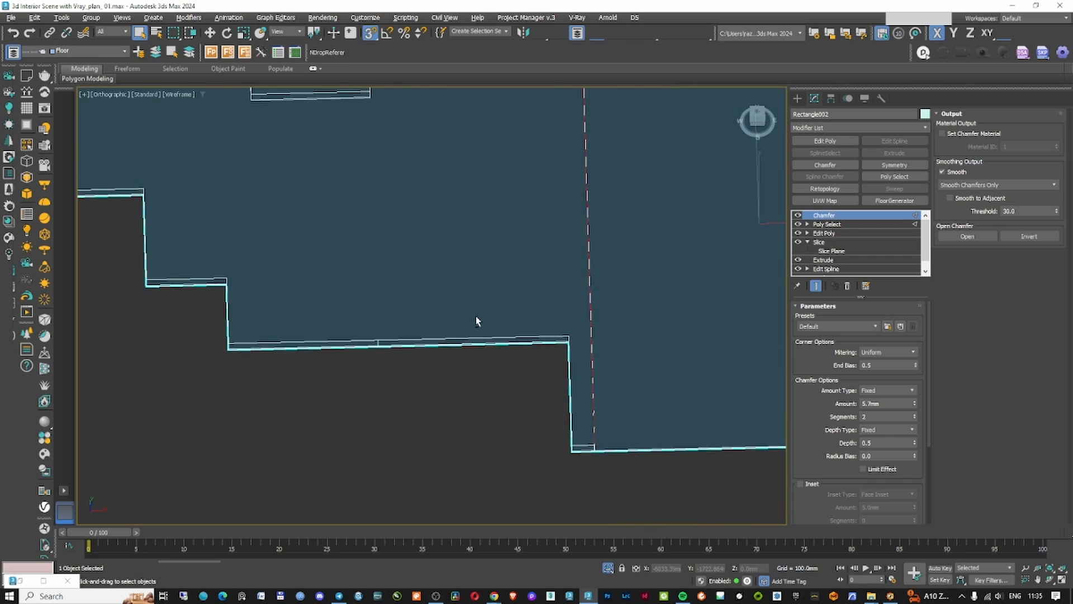
scroll(476, 321, "down", 3)
key("F3")
middle_click_drag(602, 329, 539, 331)
key("t")
middle_click_drag(470, 396, 476, 320)
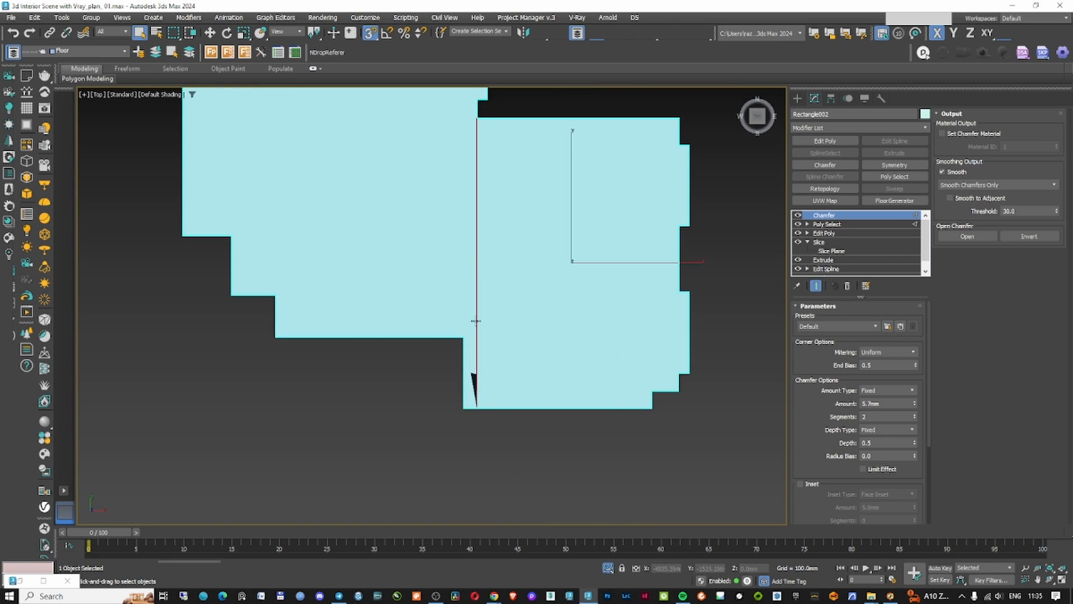
scroll(477, 321, "up", 3)
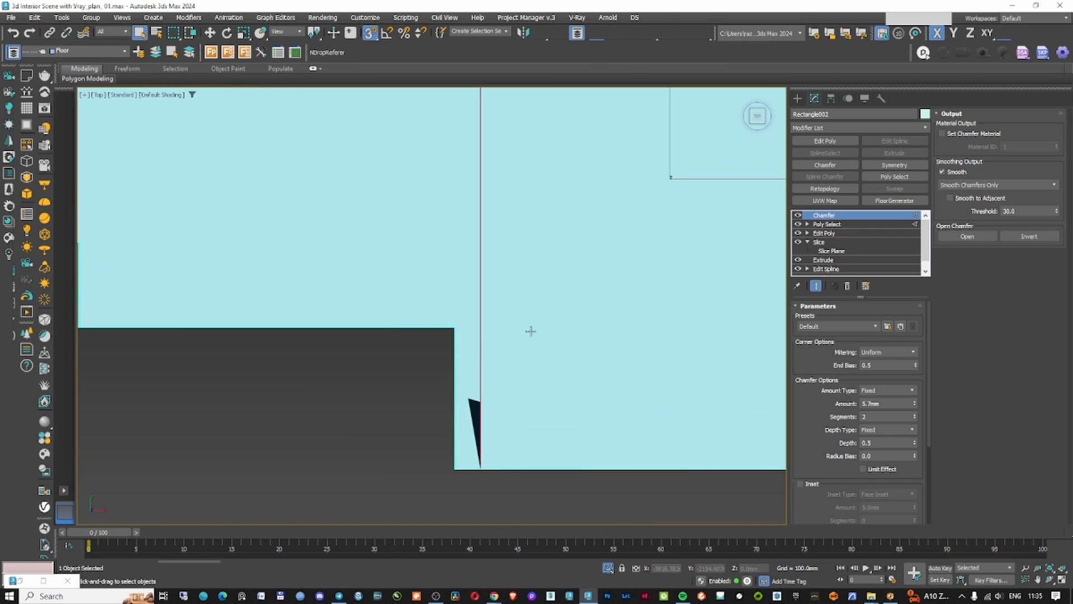
Duplicate the floor's Slice modifier above the original and set the copy to slice along Y
left_click(830, 242)
right_click(830, 242)
left_click(856, 286)
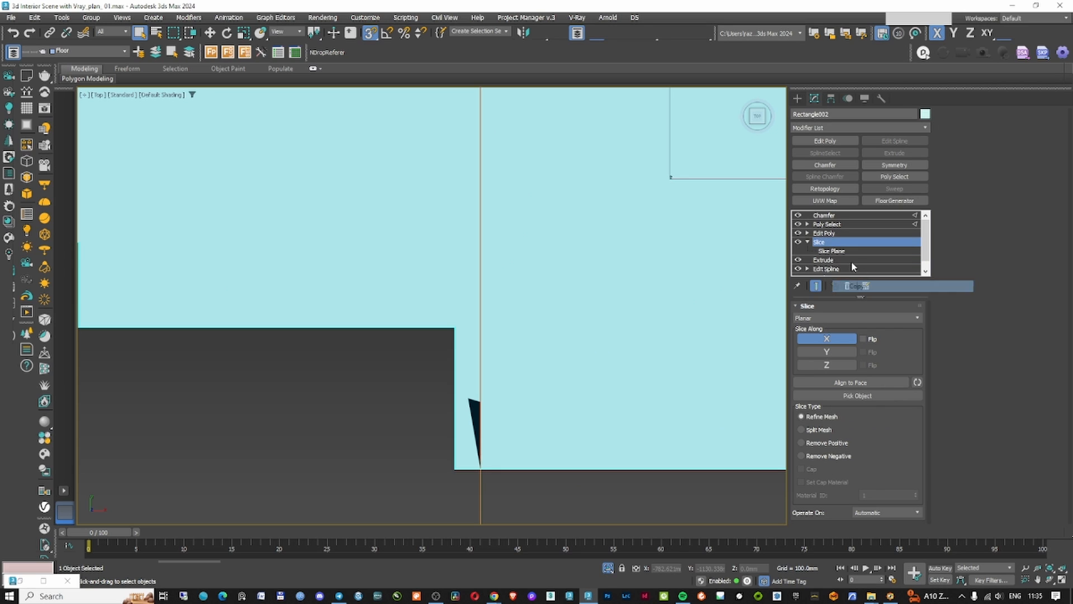
right_click(852, 265)
left_click(840, 259)
left_click(821, 244)
left_click(831, 351)
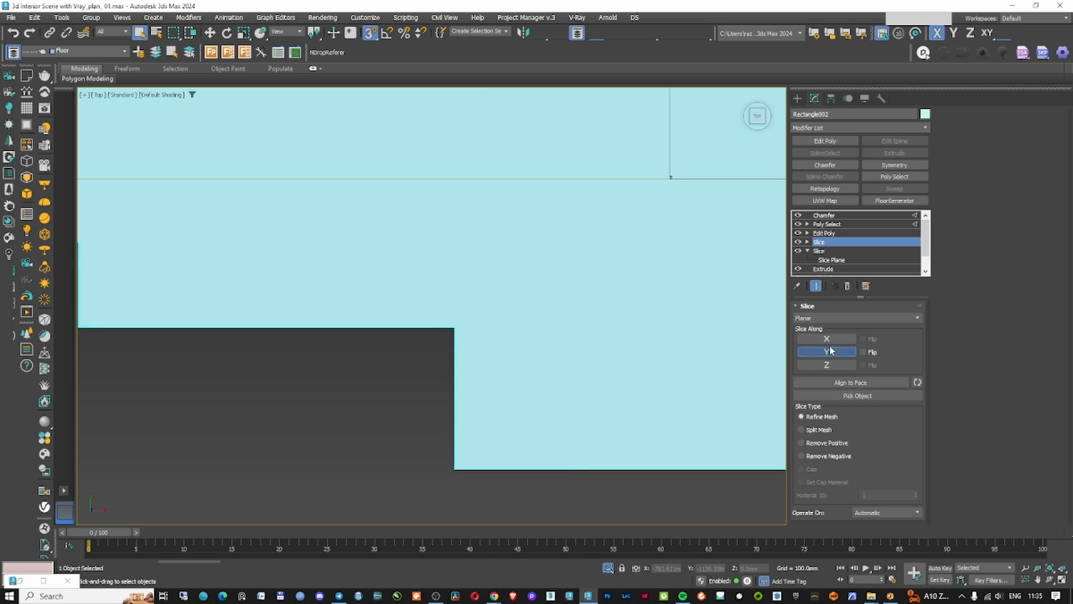
Snap the duplicated slice's plane along Y to the floor outline's inner corner beside the raised step
middle_click_drag(559, 299, 532, 291)
scroll(531, 290, "down", 3)
key("F3")
key("w")
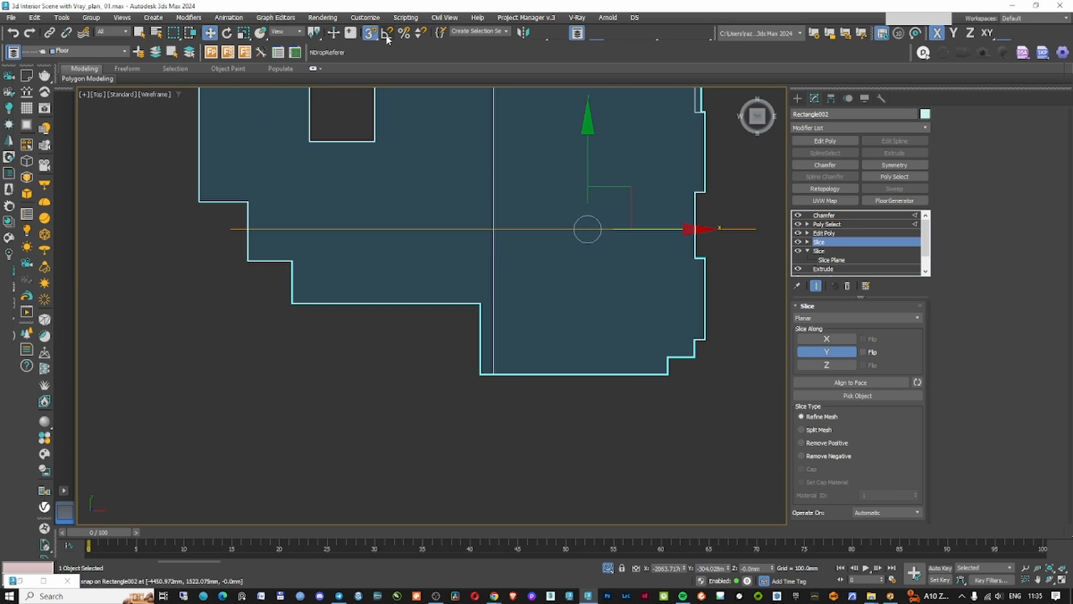
left_click_drag(587, 162, 528, 254)
key("ctrl+z")
key("1")
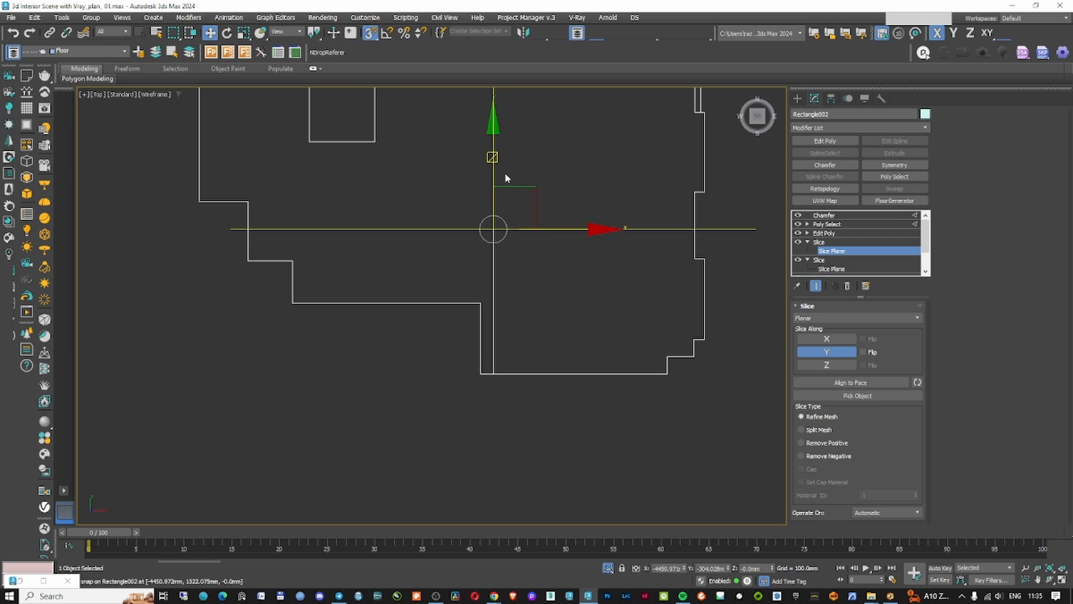
left_click_drag(494, 179, 481, 303)
key("F3")
Delete the floor's Edit Poly modifier, go back to its Edit Spline and unhide all objects
right_click(829, 231)
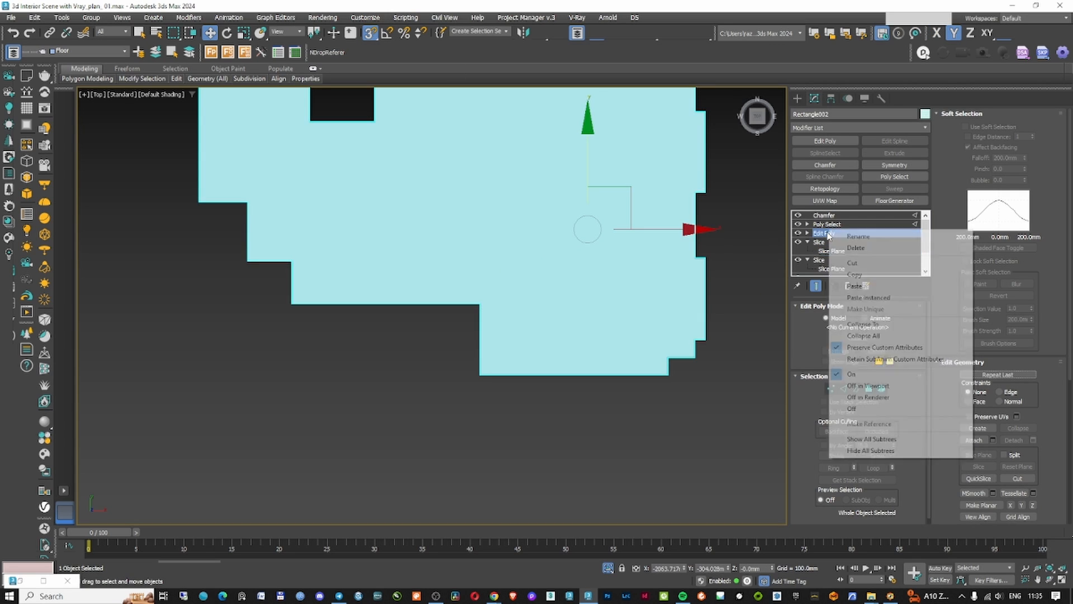
left_click(858, 248)
middle_click_drag(480, 196, 497, 280)
scroll(497, 280, "down", 1)
key("F3")
scroll(489, 251, "up", 2)
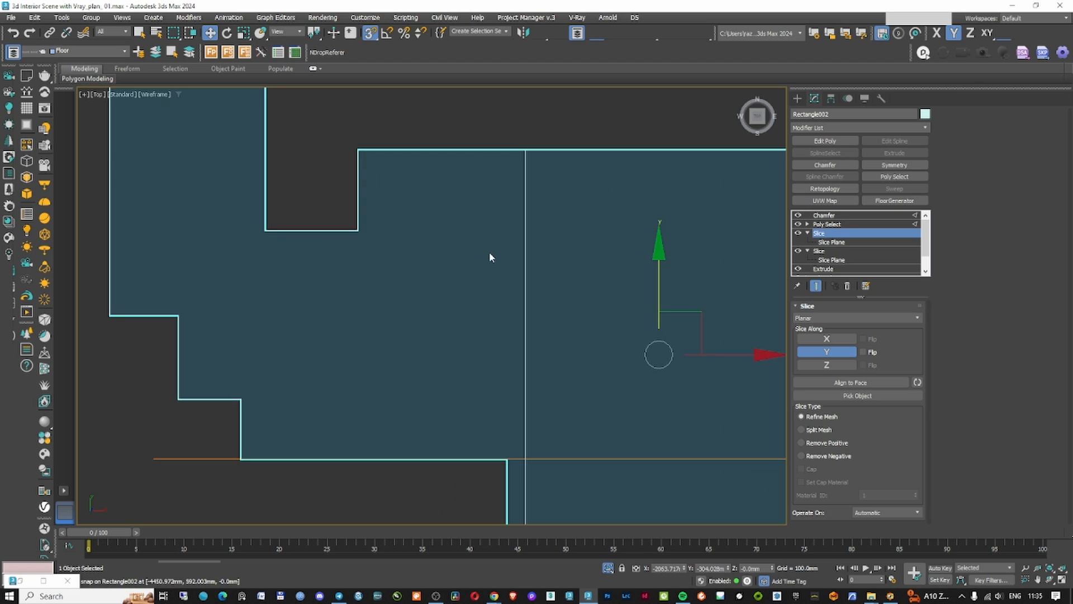
right_click(473, 266)
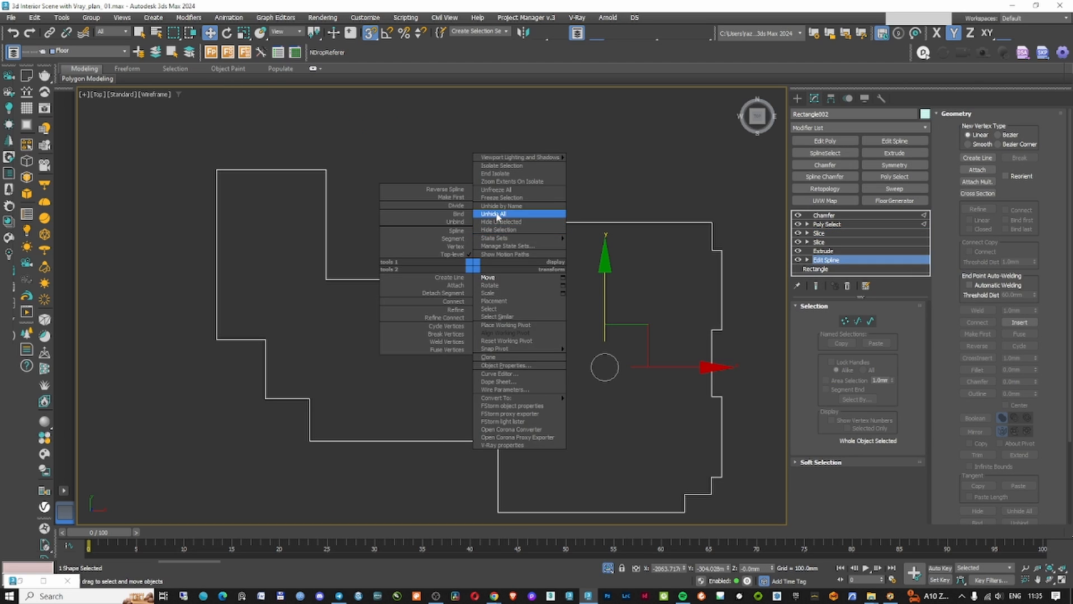
left_click(498, 214)
left_click(576, 312)
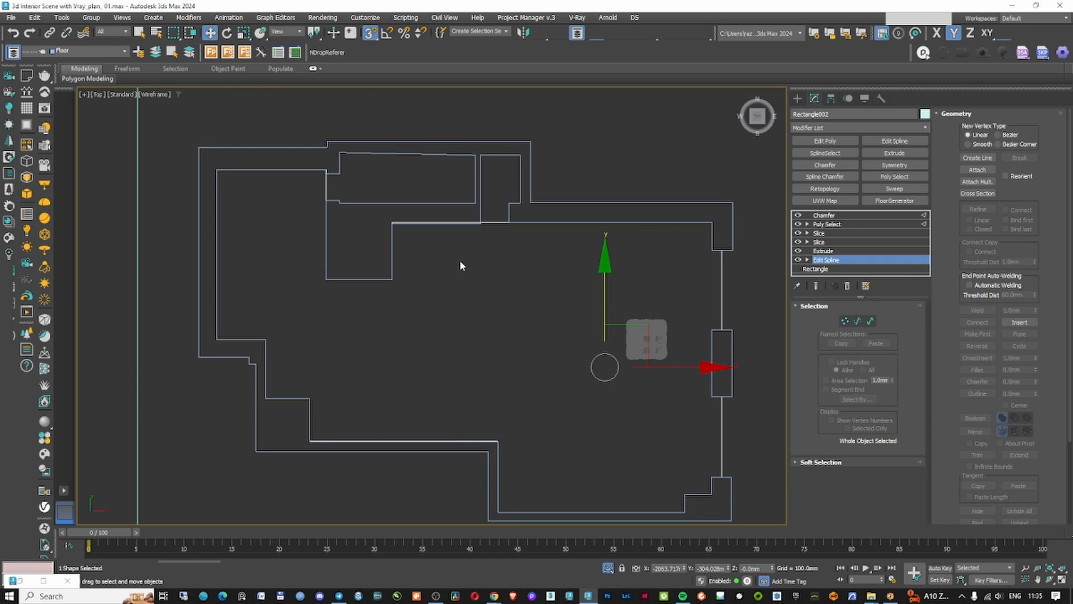
Snap the floor outline's upper segments along Y to the bathroom wall line and its short vertical segment along X to the small room's wall end
left_click(858, 321)
left_click_drag(509, 257, 469, 203)
scroll(469, 202, "up", 5)
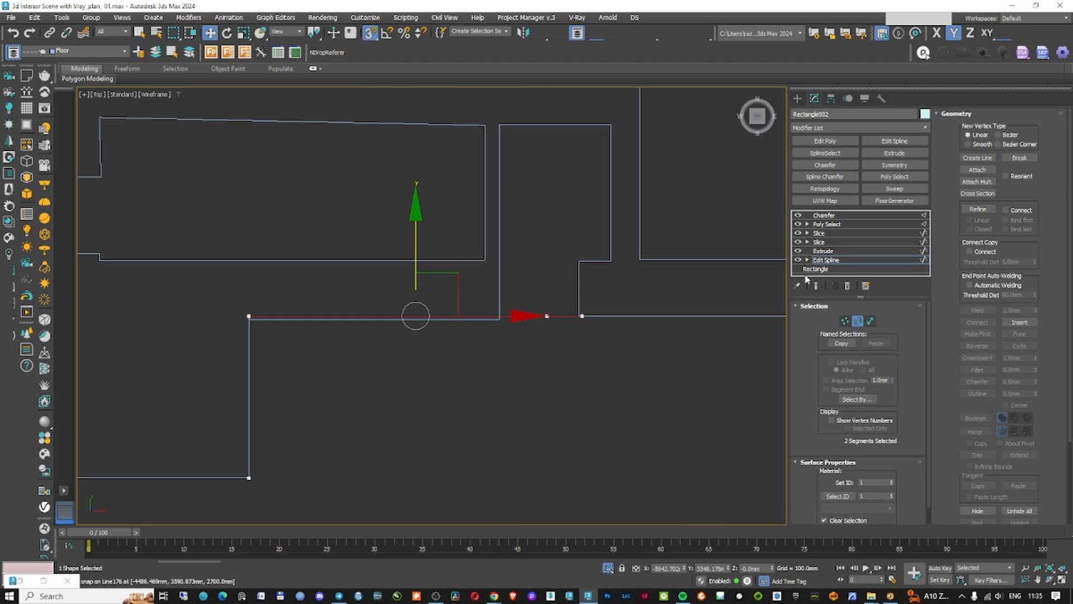
middle_click_drag(483, 267, 507, 314)
left_click_drag(440, 363, 631, 326)
left_click(606, 338)
scroll(607, 339, "up", 3)
scroll(567, 417, "down", 3)
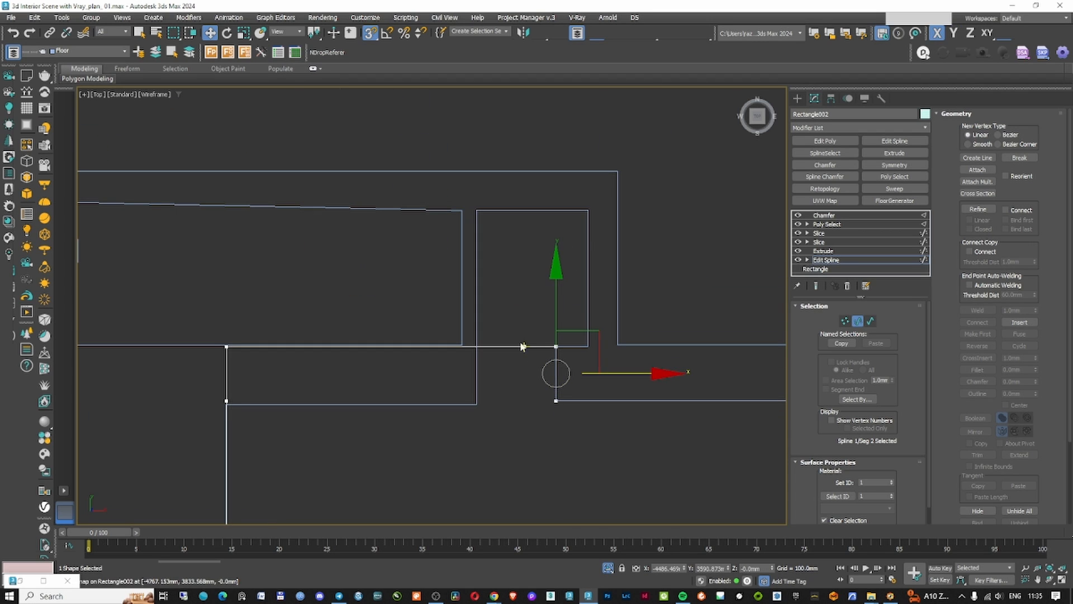
left_click_drag(477, 375, 475, 376)
Snap the outline segment on the bedroom side along Y to the bathroom's lower wall line
scroll(392, 409, "down", 4)
middle_click_drag(322, 432, 454, 340)
scroll(452, 340, "up", 3)
left_click(436, 396)
left_click_drag(408, 366, 475, 242)
scroll(459, 219, "up", 2)
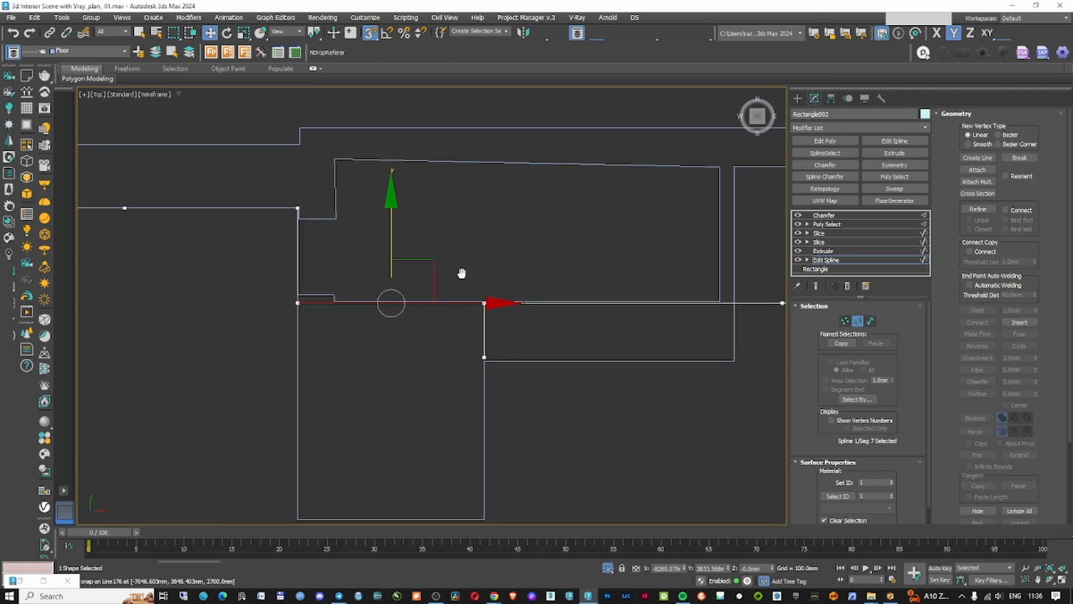
scroll(490, 320, "up", 3)
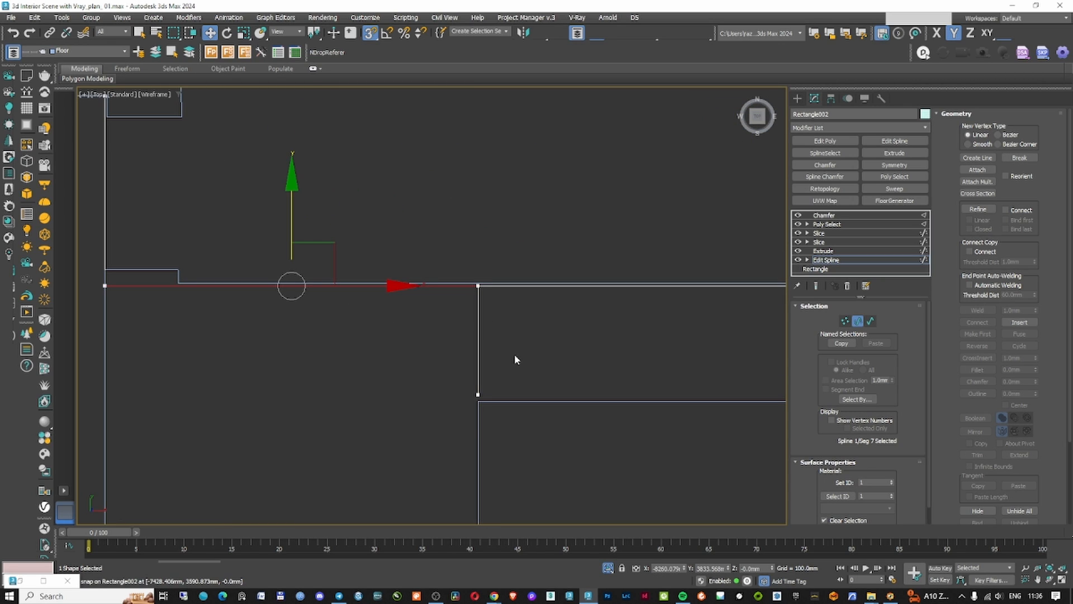
Delete the leftover outline vertices at the thick wall block and slide the next vertex along X to the bathroom doorway corner
left_click_drag(514, 355, 534, 369)
key("1")
key("Delete")
middle_click_drag(530, 352, 475, 366)
left_click_drag(402, 263, 313, 248)
scroll(502, 370, "down", 3)
scroll(447, 304, "down", 2)
middle_click_drag(604, 331, 502, 329)
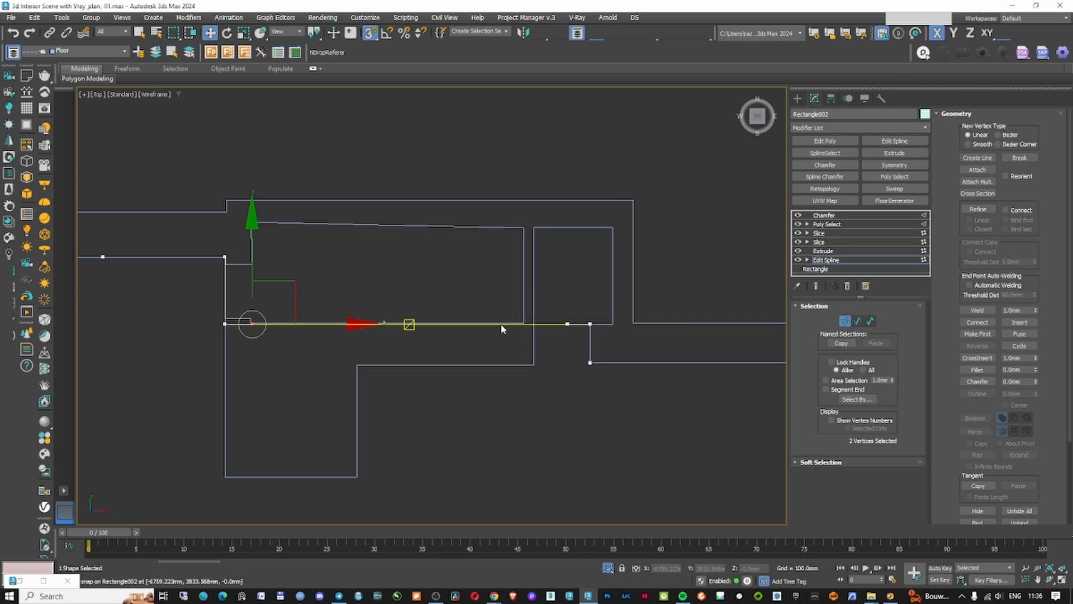
Adjust the outline segments at the bathroom doorway to the wall corners and delete the redundant vertices there
key("2")
left_click_drag(518, 350, 518, 352)
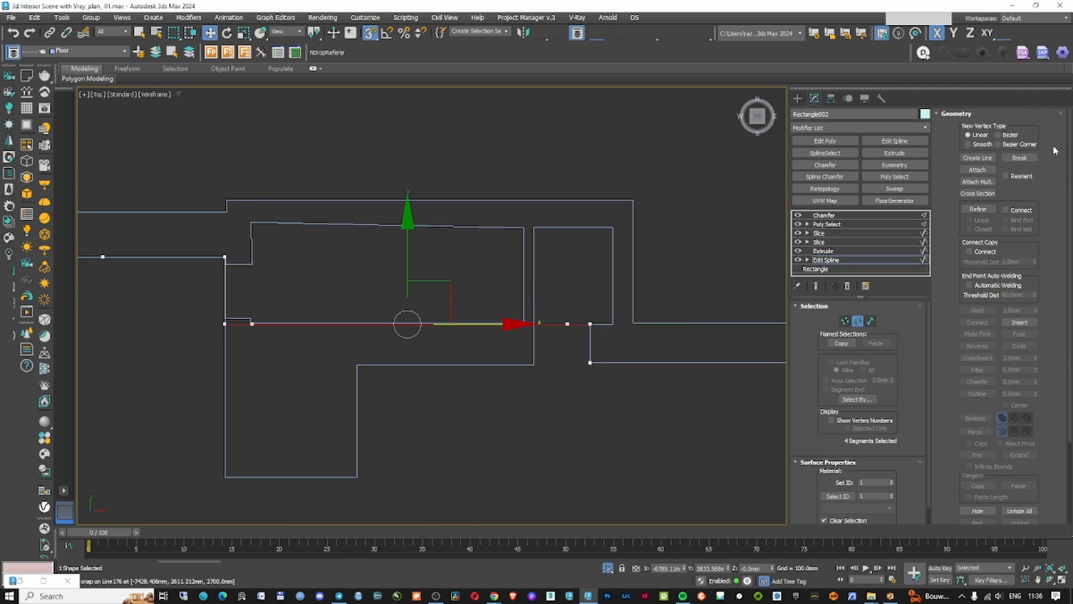
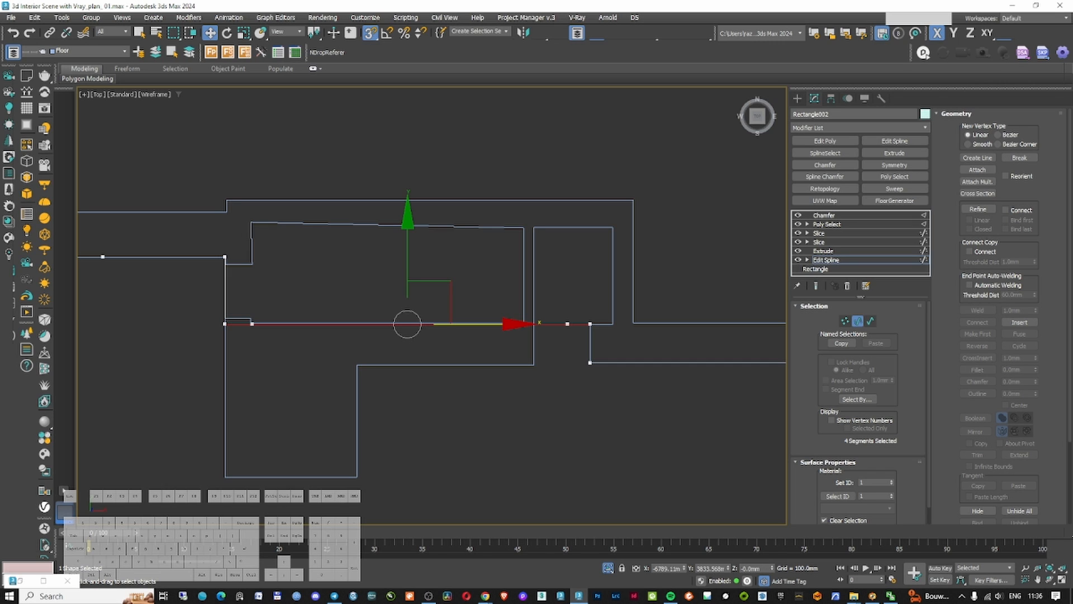
middle_click_drag(420, 293, 447, 318)
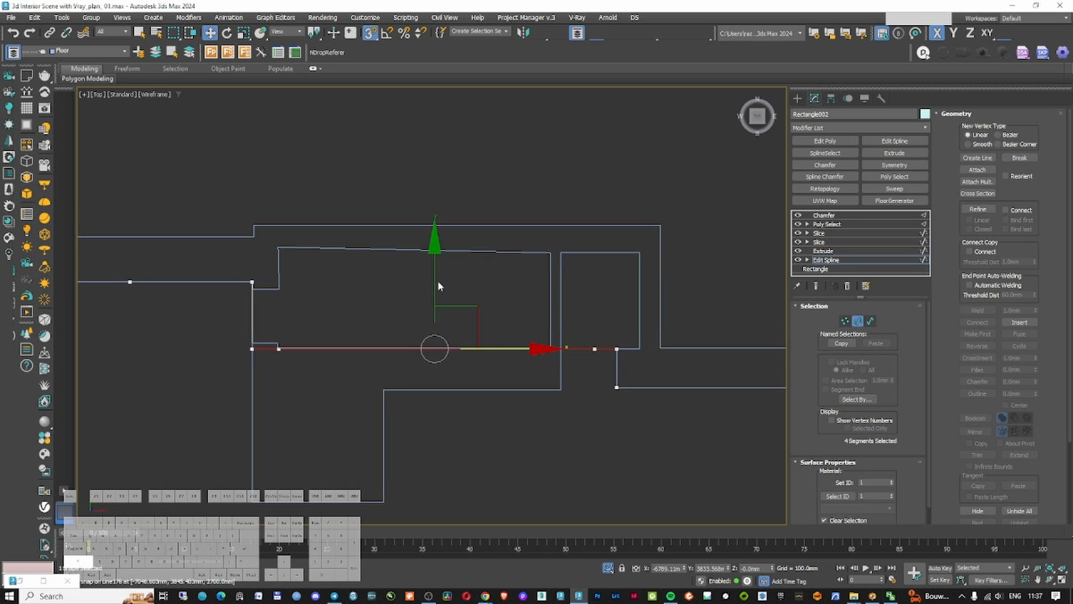
left_click_drag(435, 287, 247, 342)
scroll(246, 341, "up", 3)
left_click_drag(622, 295, 311, 236, "shift")
key("1")
left_click_drag(247, 340, 272, 369)
key("Delete")
Move the outline's bathroom segment along Y to the bathroom's far wall and adjust its corner vertex
scroll(233, 350, "down", 3)
scroll(531, 285, "up", 1)
key("2")
left_click_drag(470, 271, 451, 317)
left_click_drag(399, 225, 159, 238, "shift")
scroll(156, 264, "up", 3)
key("1")
mouse_move(166, 191)
left_mouse_down()
mouse_move(157, 183)
mouse_move(162, 190)
left_mouse_up()
scroll(162, 190, "down", 5)
scroll(532, 152, "up", 2)
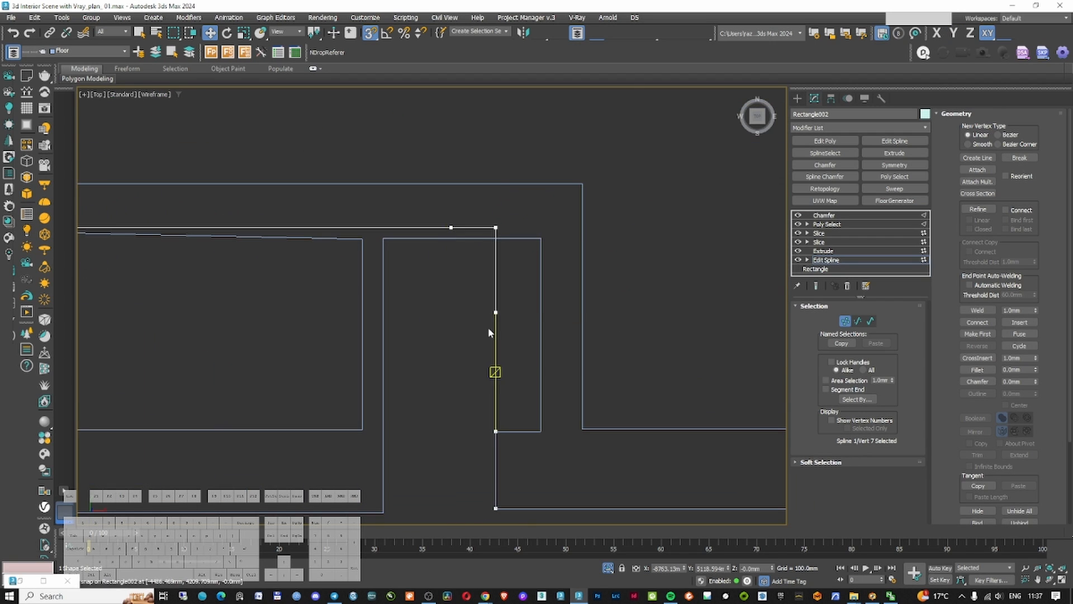
Snap three floor outline vertices onto the wall corners of the small room beside the bathroom
left_click_drag(496, 312, 543, 431)
left_click_drag(496, 228, 542, 239)
left_click_drag(451, 228, 384, 238)
scroll(374, 263, "down", 5)
key("1")
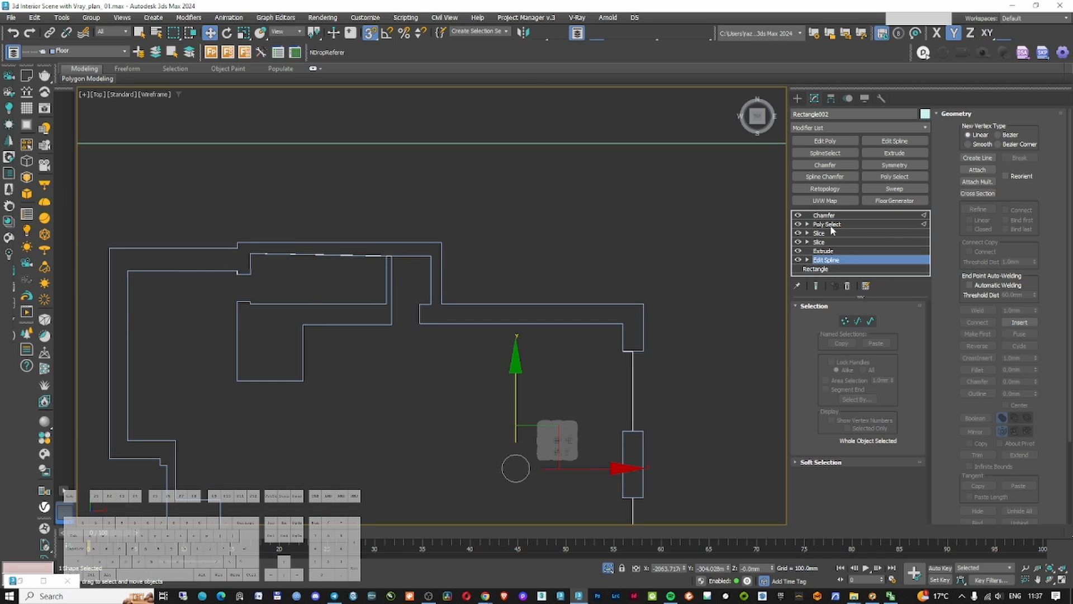
Add an Edit Poly modifier above the floor's upper Slice and switch it to polygon selection
left_click(831, 216)
key("F3")
middle_click_drag(563, 499, 549, 310)
scroll(549, 309, "down", 2)
left_click(825, 233)
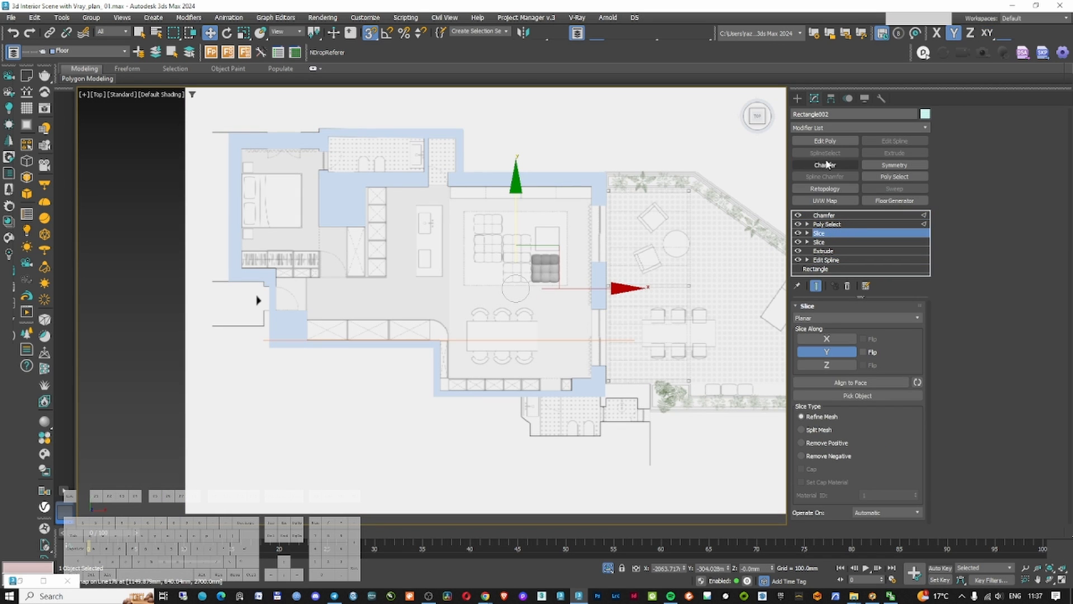
left_click(825, 141)
left_click(869, 388)
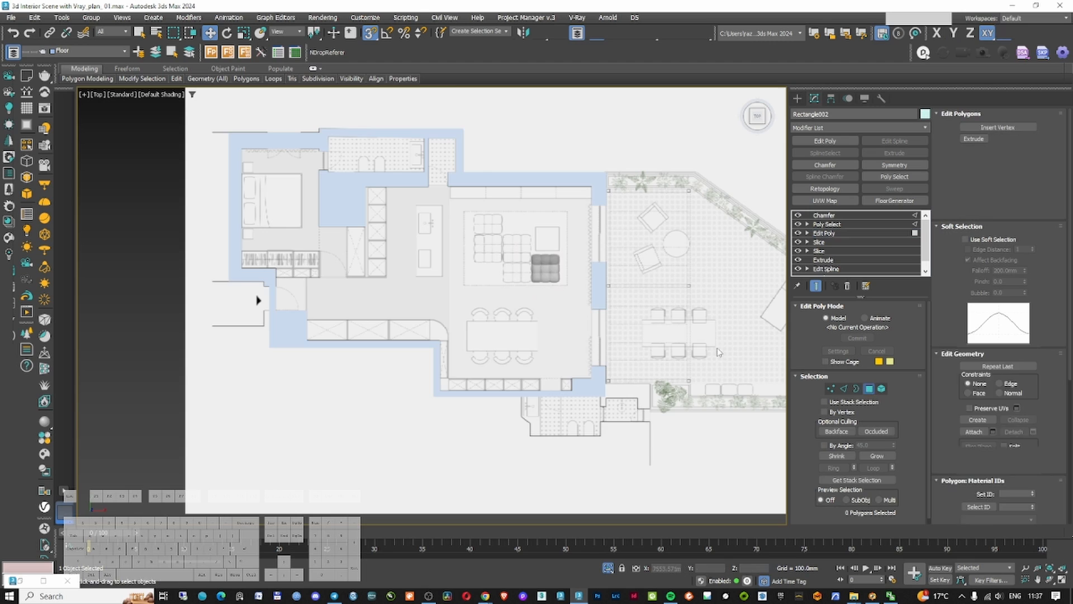
Extrude the two top polygons of the floor's raised area by 150 mm and return to the Poly Select modifier
scroll(481, 306, "up", 5)
key("F3")
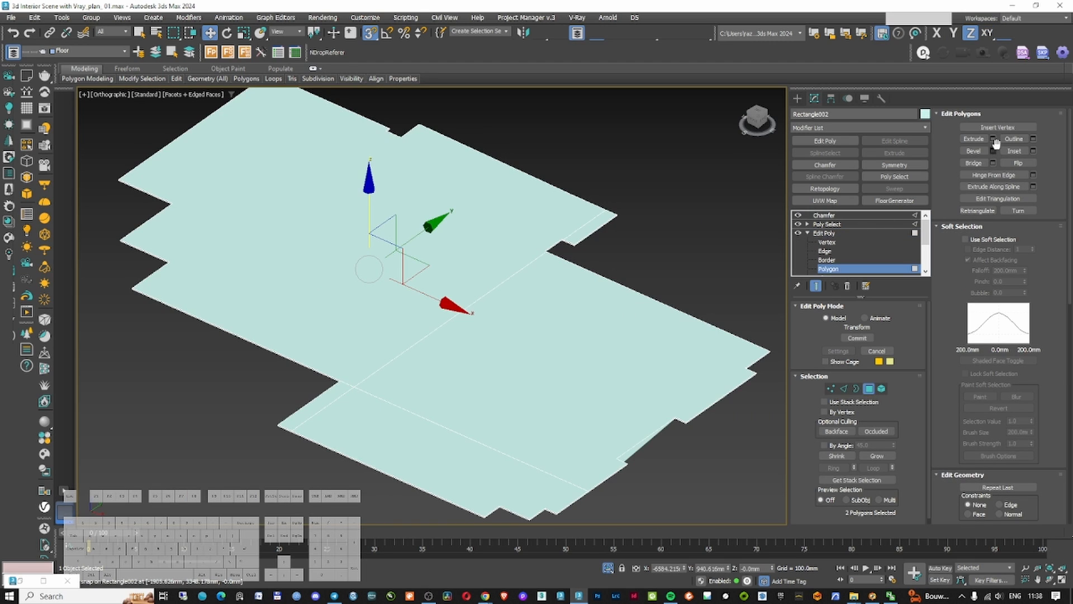
left_click(993, 139)
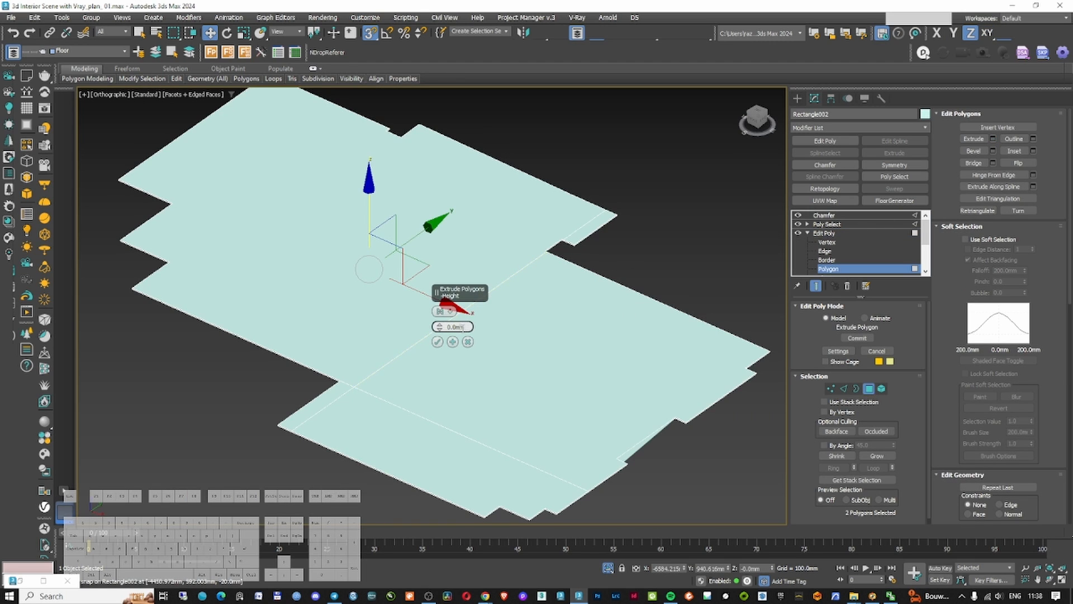
type("15000")
key("Return")
middle_click_drag(560, 259, 561, 271)
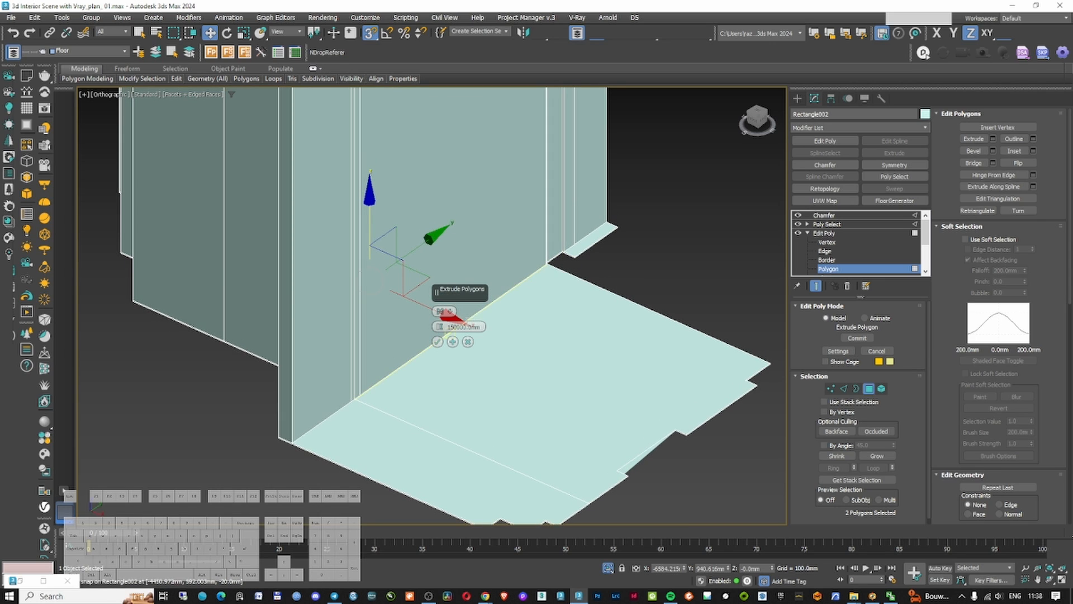
double_click(461, 328)
type("150")
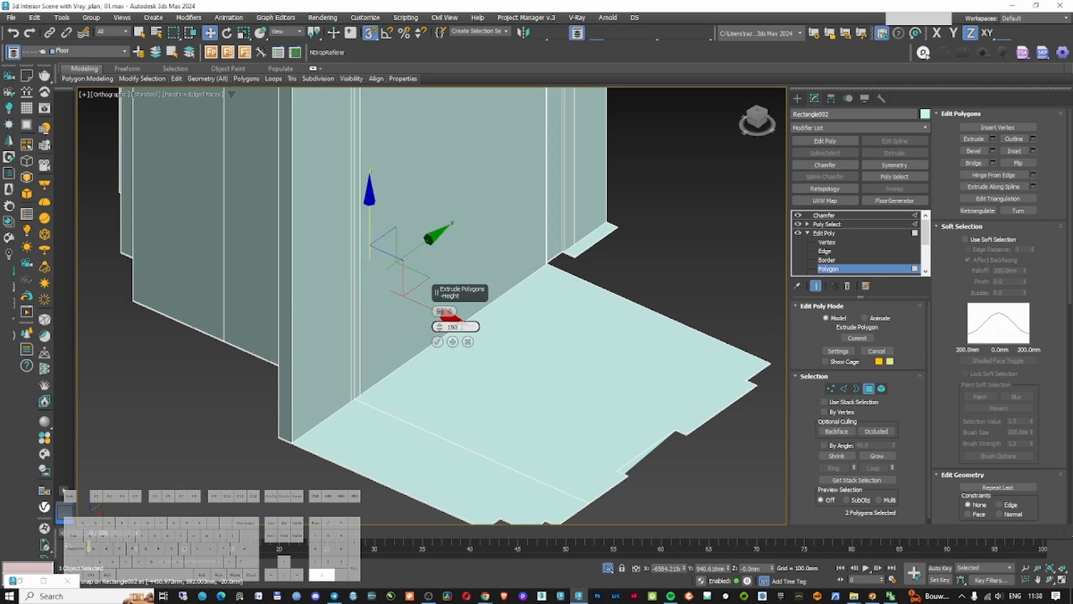
key("Return")
key("Return")
left_click(829, 224)
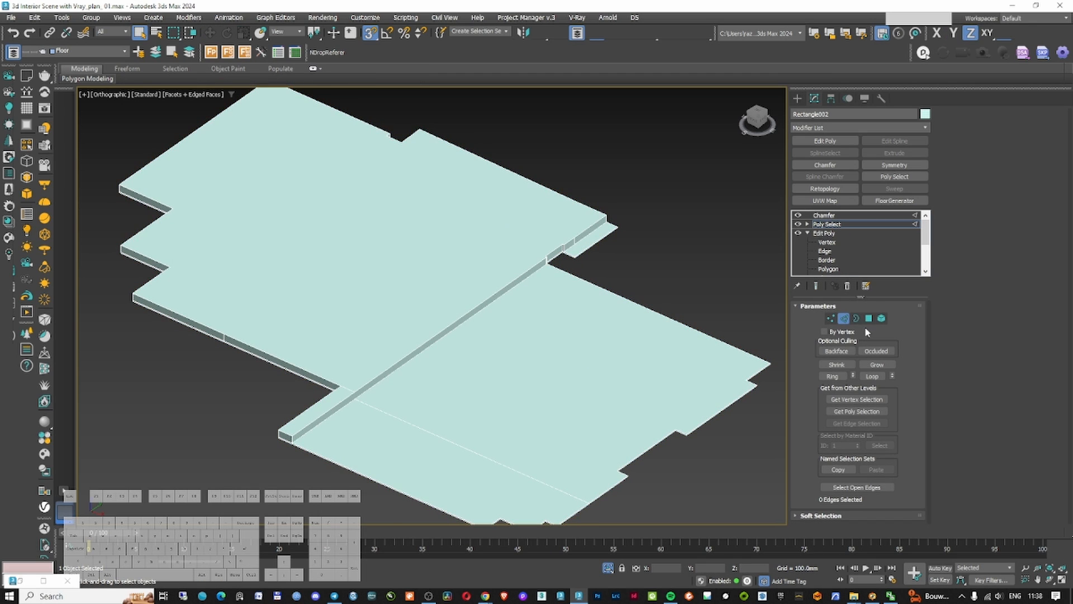
Select the upper edges along the floor's level change in the Poly Select modifier to feed the Chamfer
key("F3")
scroll(366, 387, "up", 10)
left_click(383, 357)
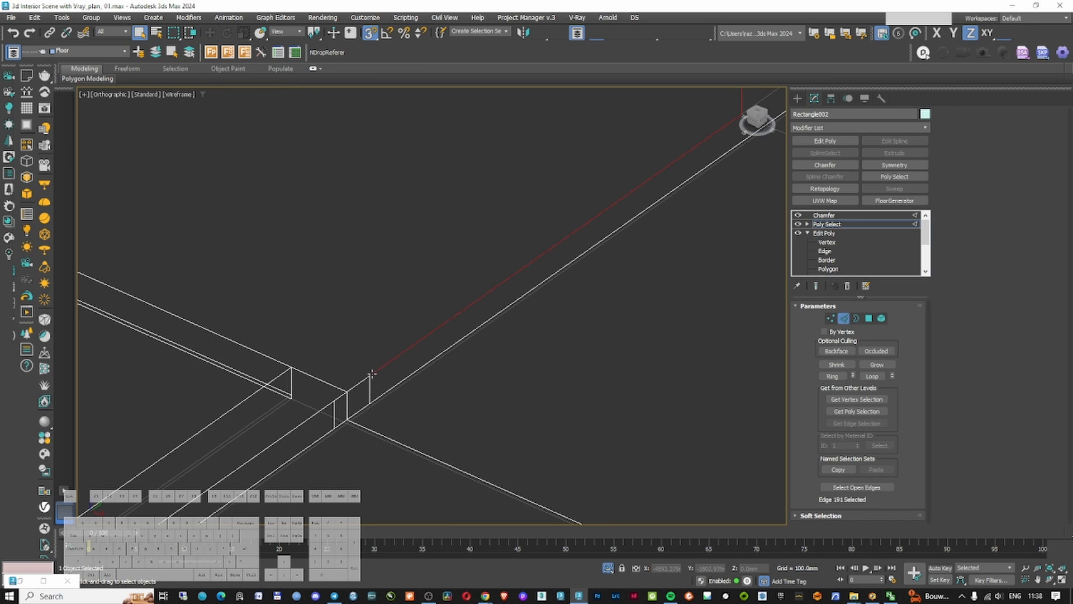
middle_click_drag(369, 390, 442, 283)
left_click(396, 258, "ctrl")
left_click(324, 308, "ctrl")
left_click(291, 331, "ctrl")
scroll(302, 334, "down", 8)
mouse_move(331, 330)
middle_mouse_down()
mouse_move(266, 387)
mouse_move(554, 246)
middle_mouse_up()
scroll(539, 271, "up", 3)
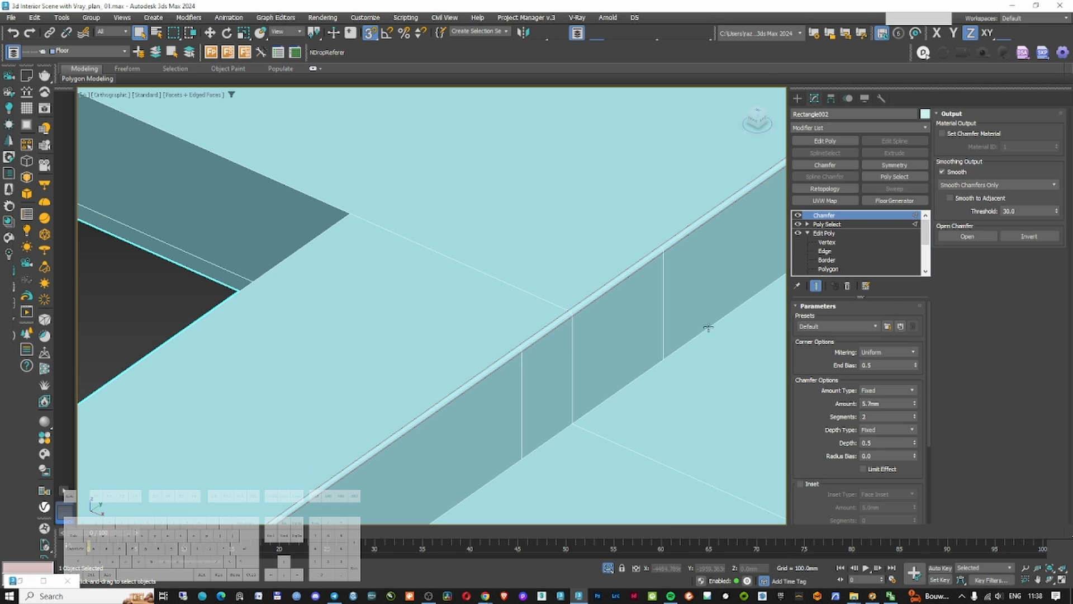
Set the floor step's Chamfer amount to 10 mm with 3 segments
double_click(881, 402)
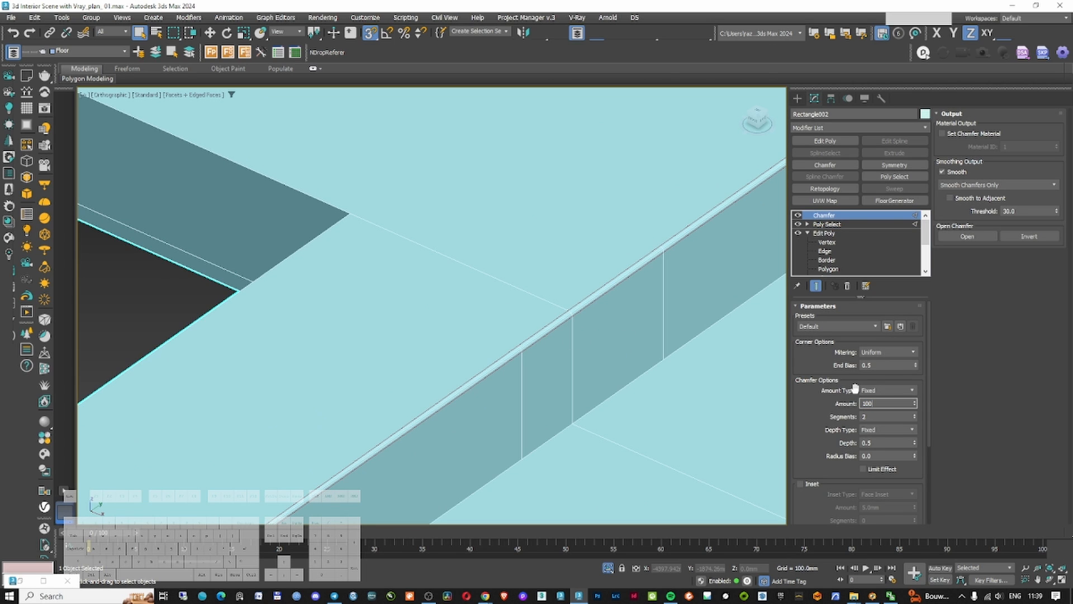
type("10")
key("Return")
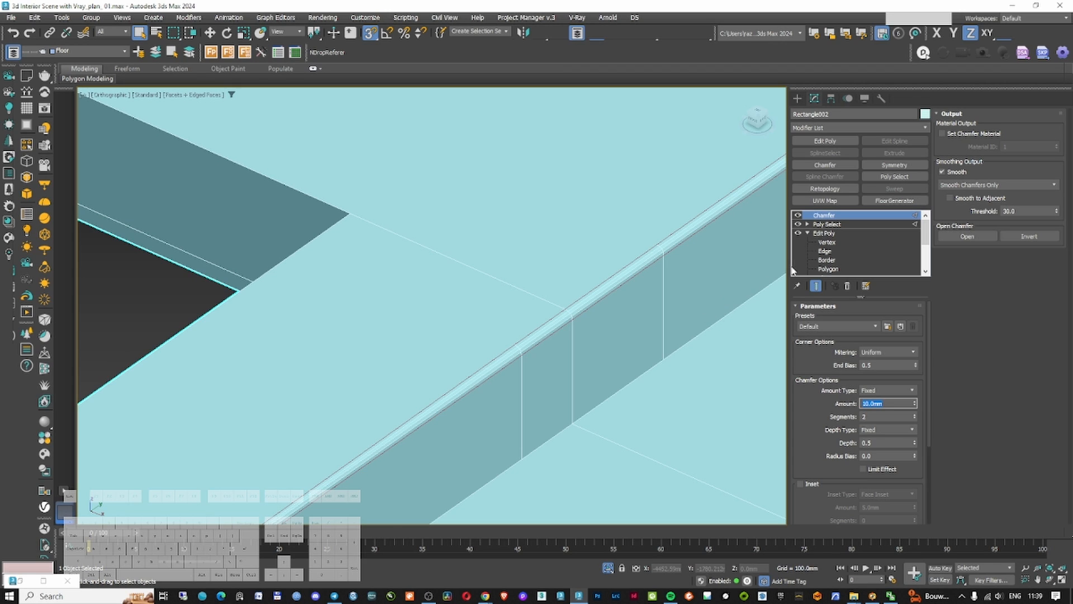
left_click(798, 99)
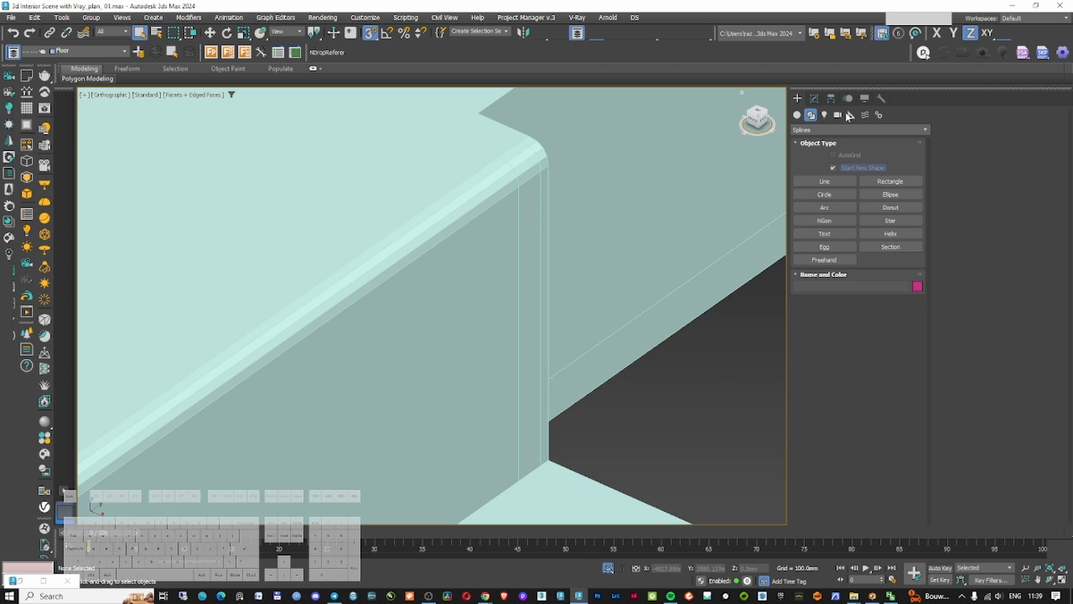
left_click(815, 99)
left_click(732, 232)
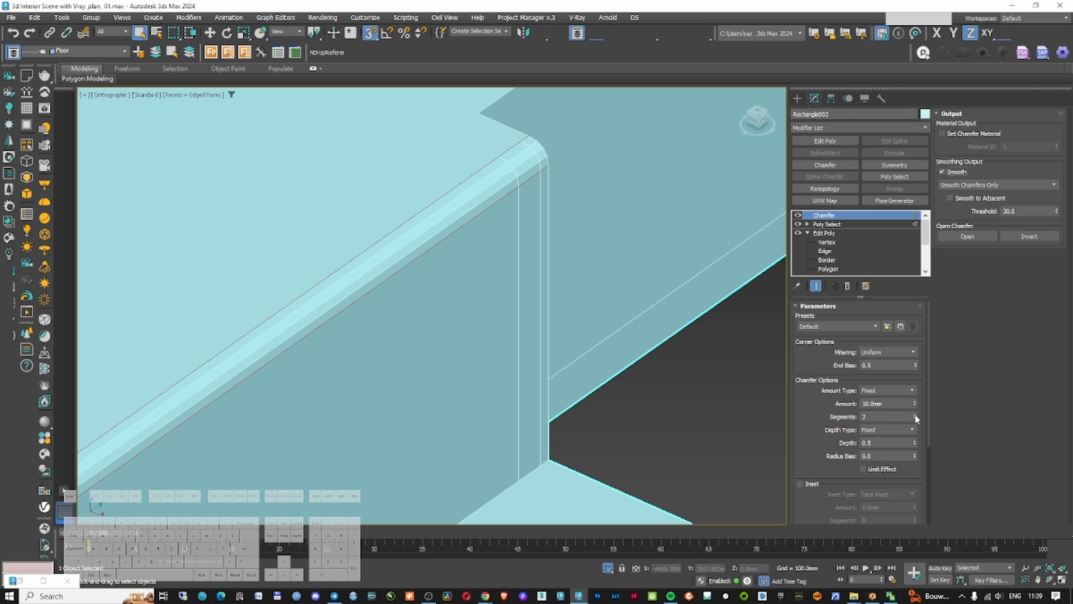
left_click(915, 416)
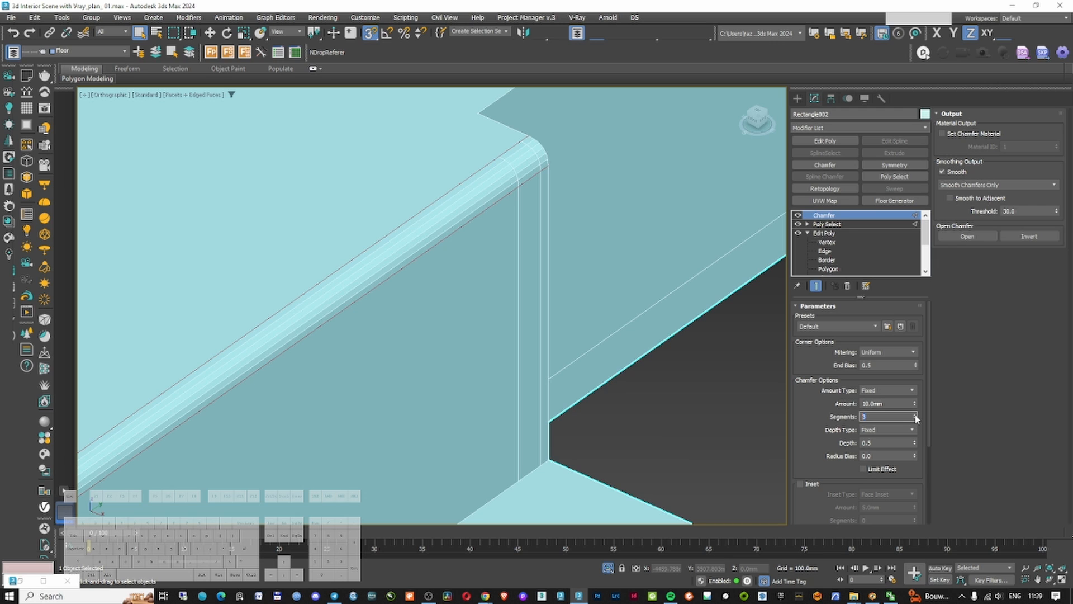
left_click(797, 99)
Move the 3D_CM96B_TD1 group into the Furniture layer, hide that layer, and make Walls the active layer
scroll(702, 312, "down", 10)
scroll(595, 322, "up", 8)
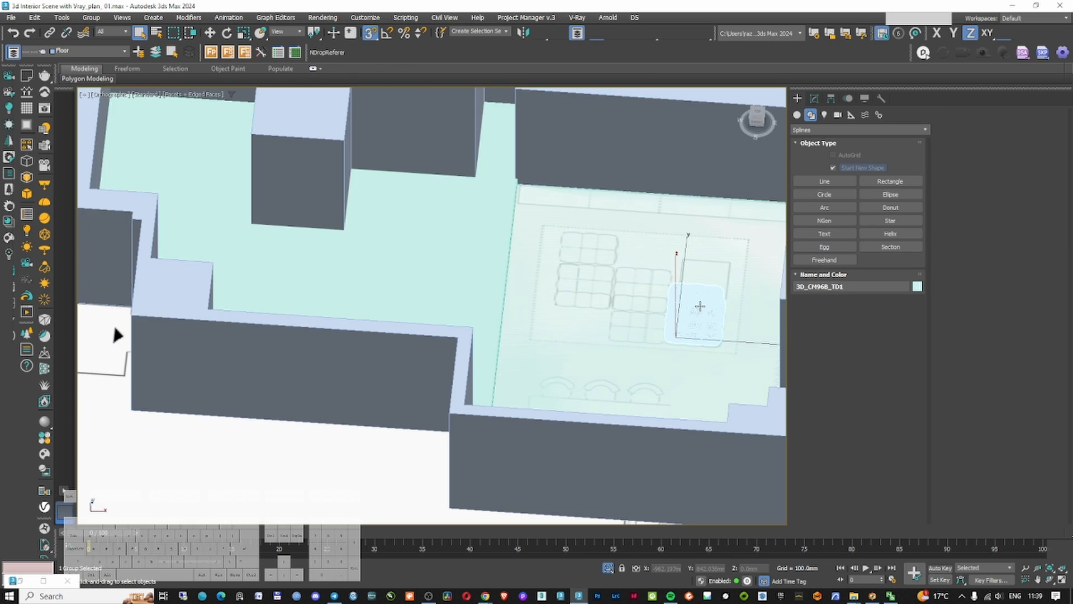
key("F3")
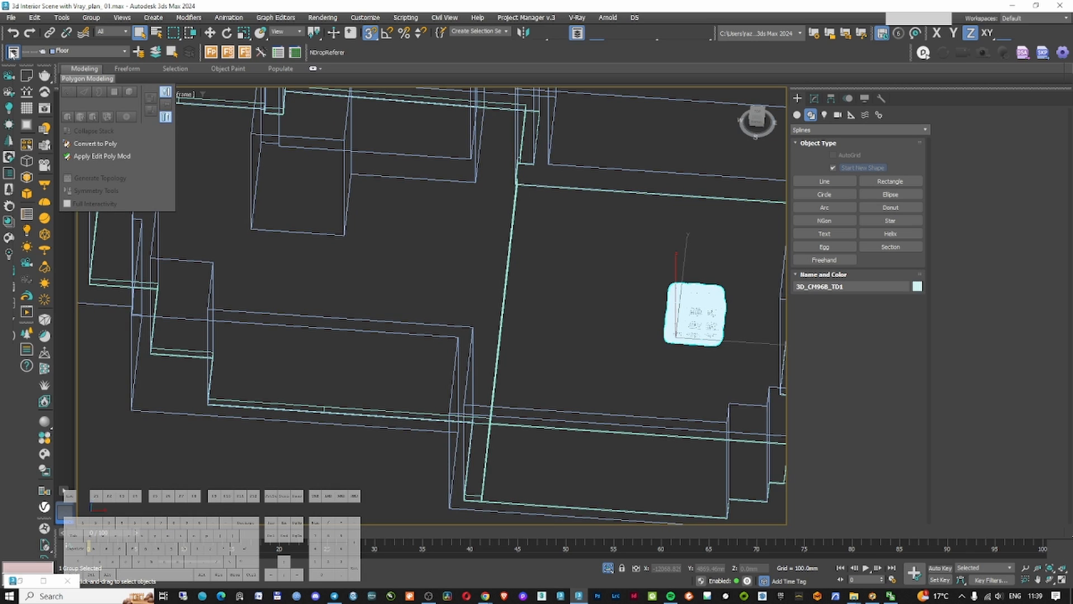
left_click(11, 53)
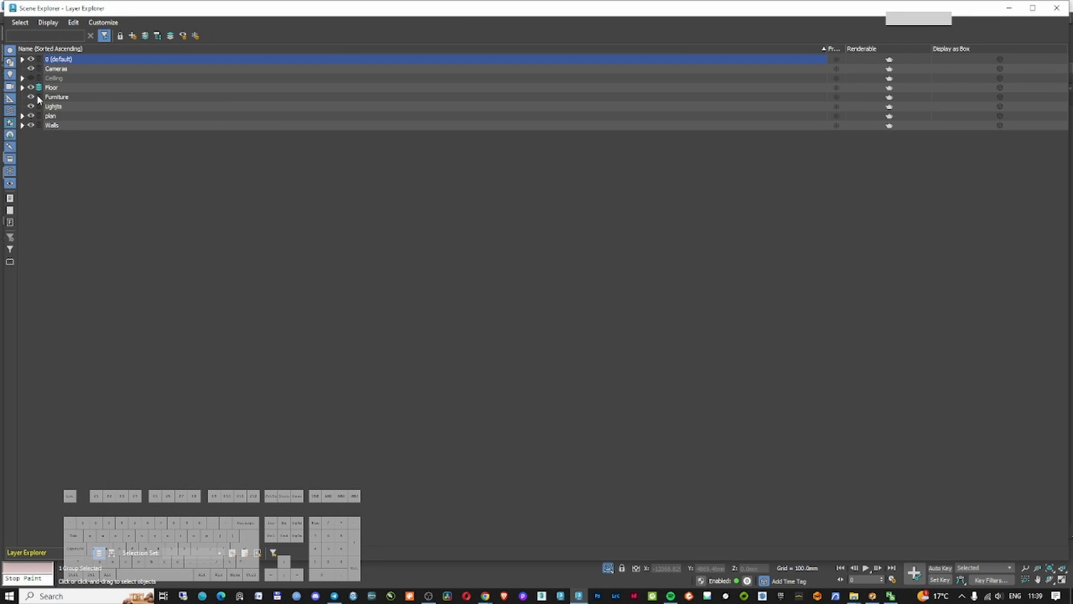
left_click(56, 97)
left_click(30, 97)
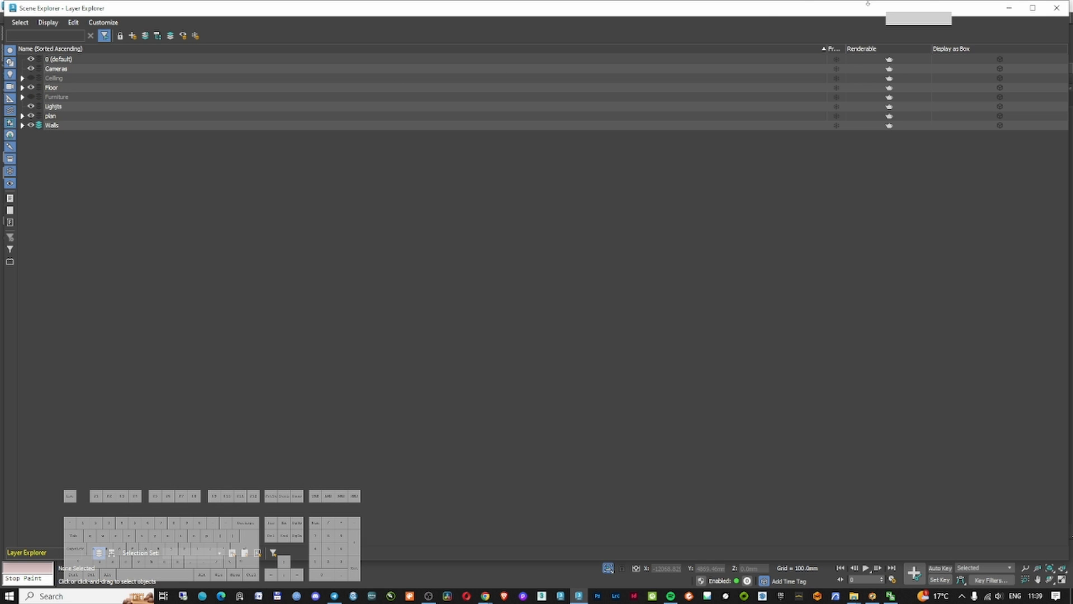
left_click(1009, 8)
Examine the walls and floor over the plan, from the top and in an angled view
left_click(680, 270)
key("F3")
middle_click_drag(680, 269, 459, 272)
left_click(595, 269)
key("t")
key("z")
scroll(574, 262, "down", 3)
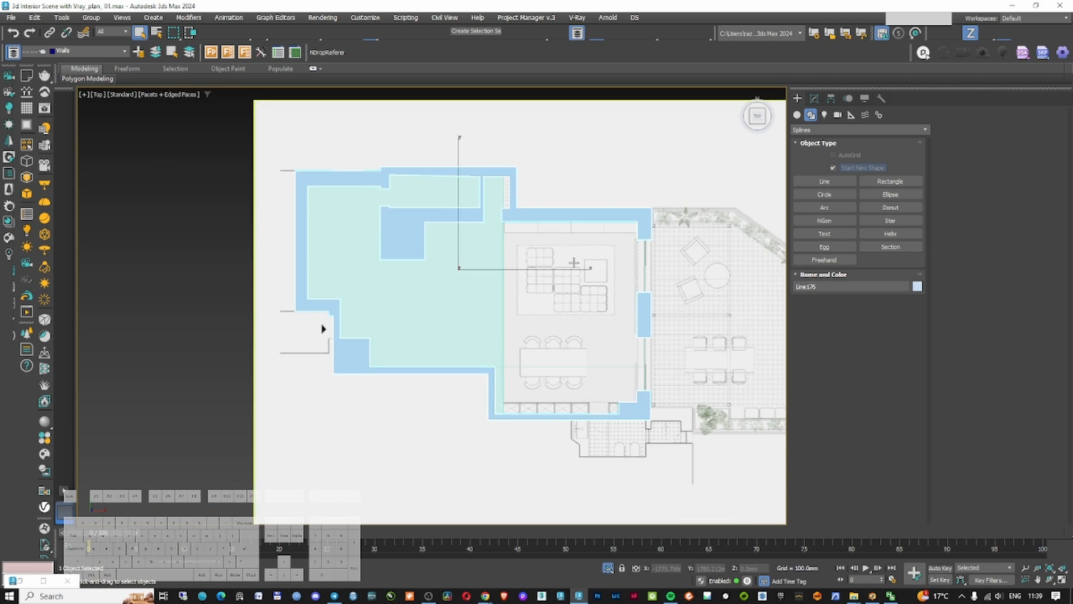
scroll(662, 263, "up", 4)
middle_click_drag(662, 262, 727, 198, "alt")
Create a VRayPhysicalCamera across the living room with a target distance of about 4524 mm and look through it
left_click(828, 116)
left_click(836, 118)
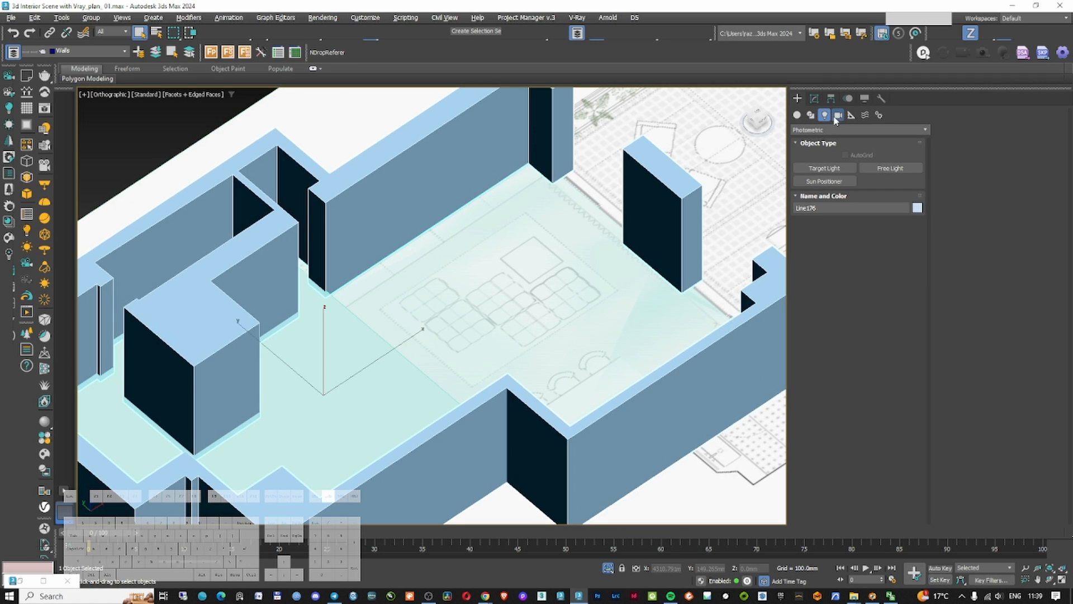
left_click(825, 168)
left_click(853, 129)
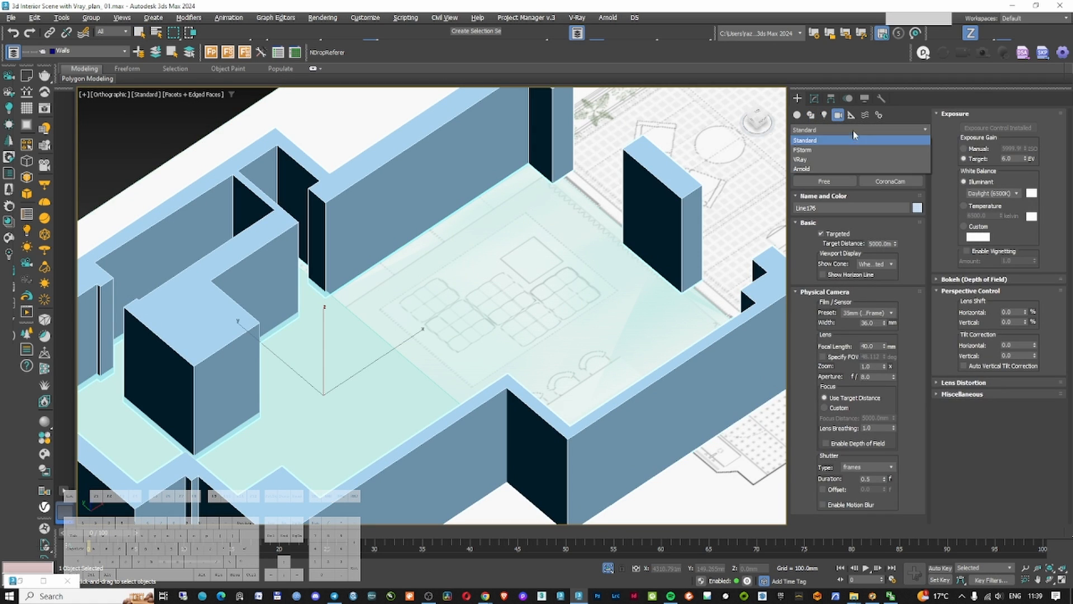
left_click(837, 160)
left_click(882, 170)
middle_click_drag(587, 311, 589, 282)
key("t")
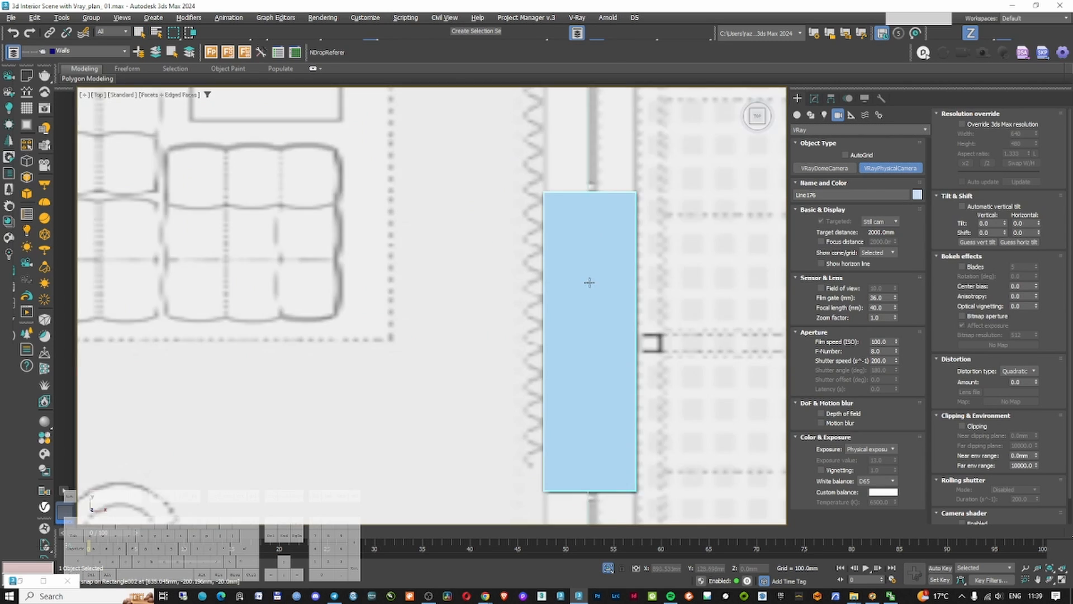
scroll(589, 283, "down", 8)
scroll(569, 379, "up", 4)
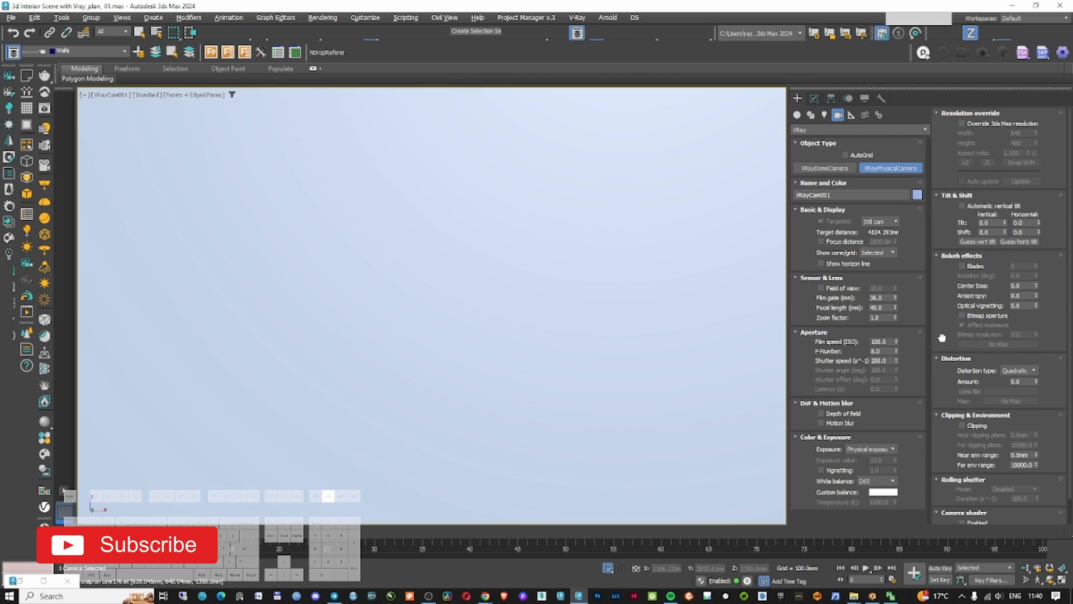
Switch the camera's exposure to Exposure value (EV) at 11.5 and set its focal length to 25 mm
scroll(954, 218, "down", 2)
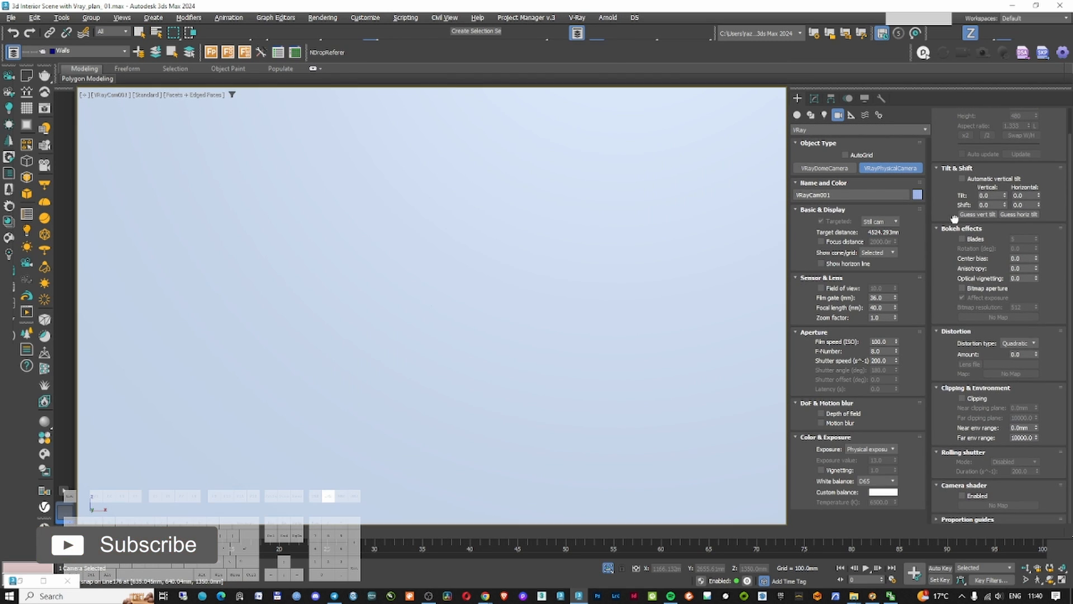
scroll(988, 403, "down", 3)
left_click(870, 449)
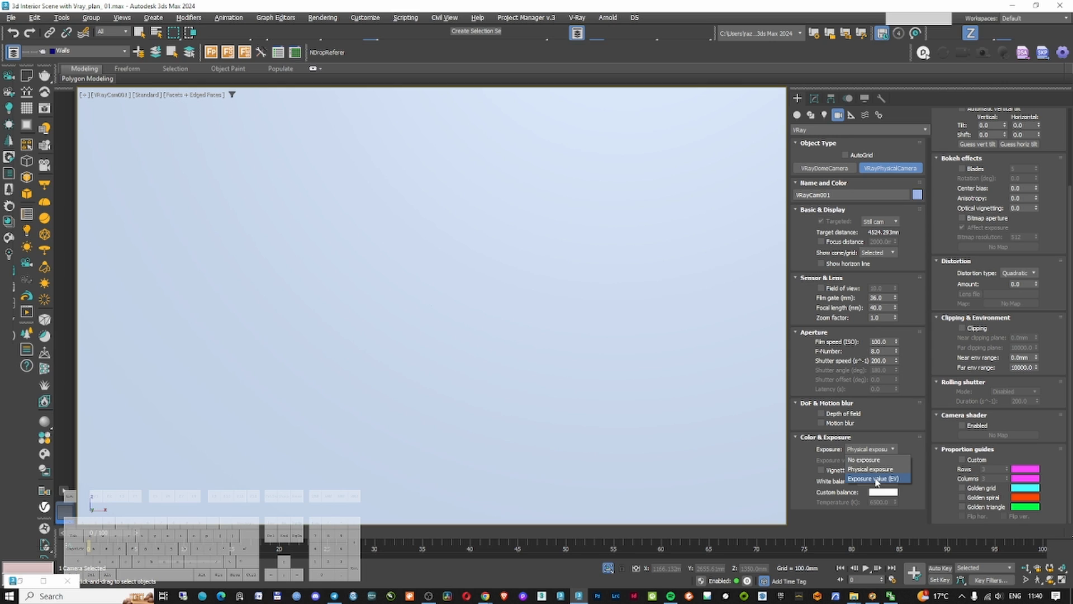
left_click(872, 481)
double_click(891, 460)
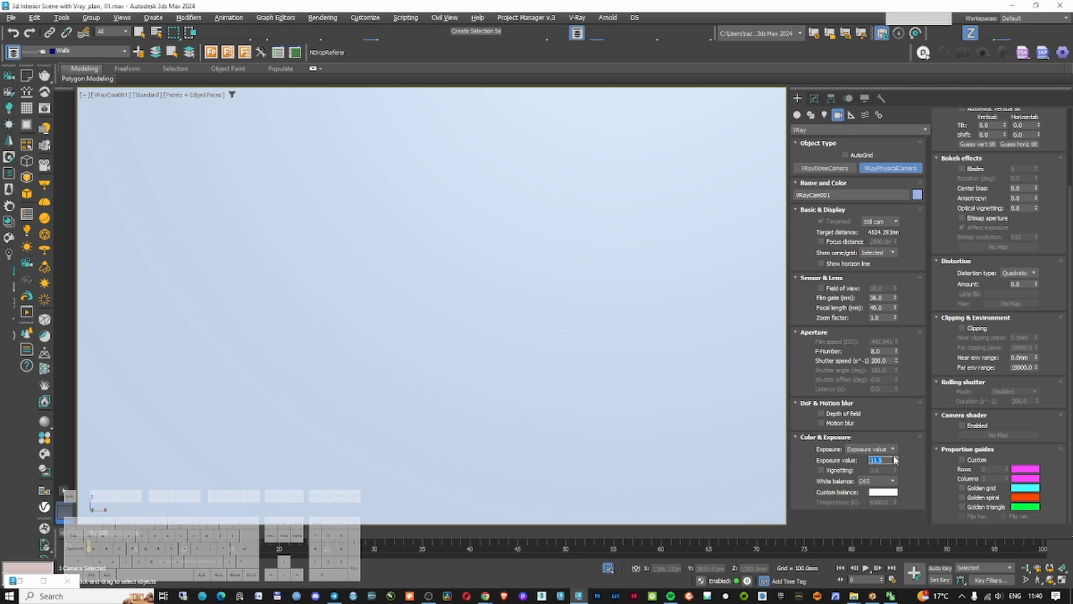
left_click(891, 415)
scroll(916, 391, "up", 1)
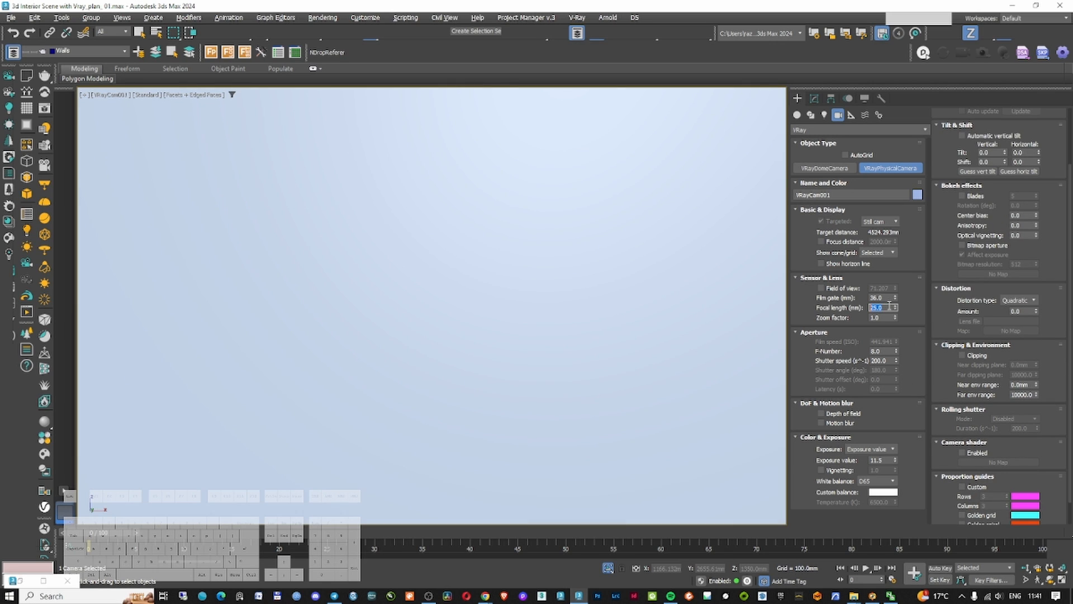
Enable clipping on the camera and set the near clipping plane to 1500 mm
scroll(1031, 252, "up", 3)
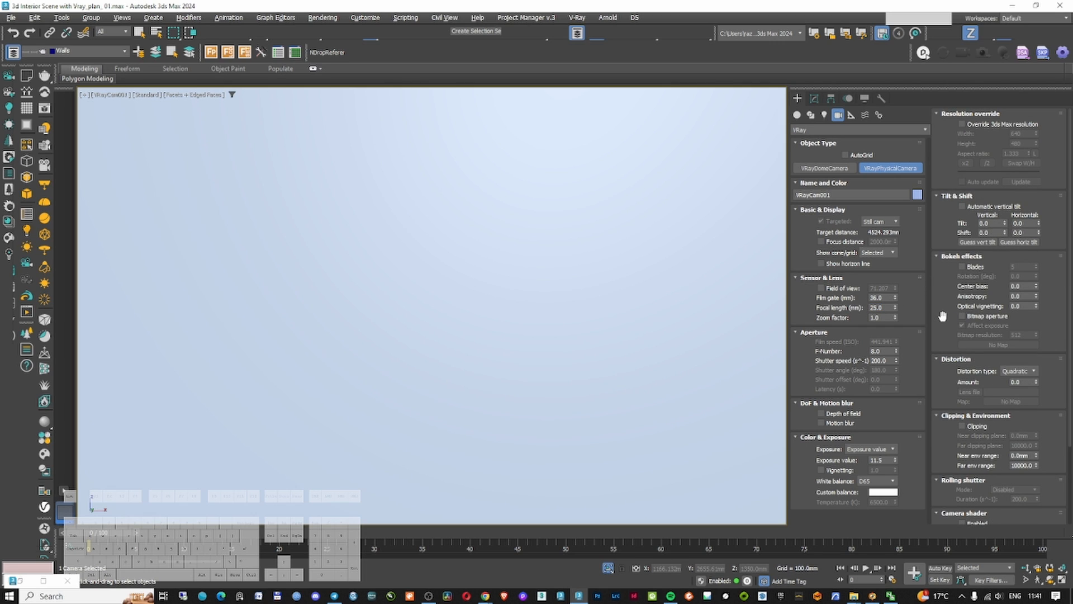
left_click_drag(942, 315, 942, 304)
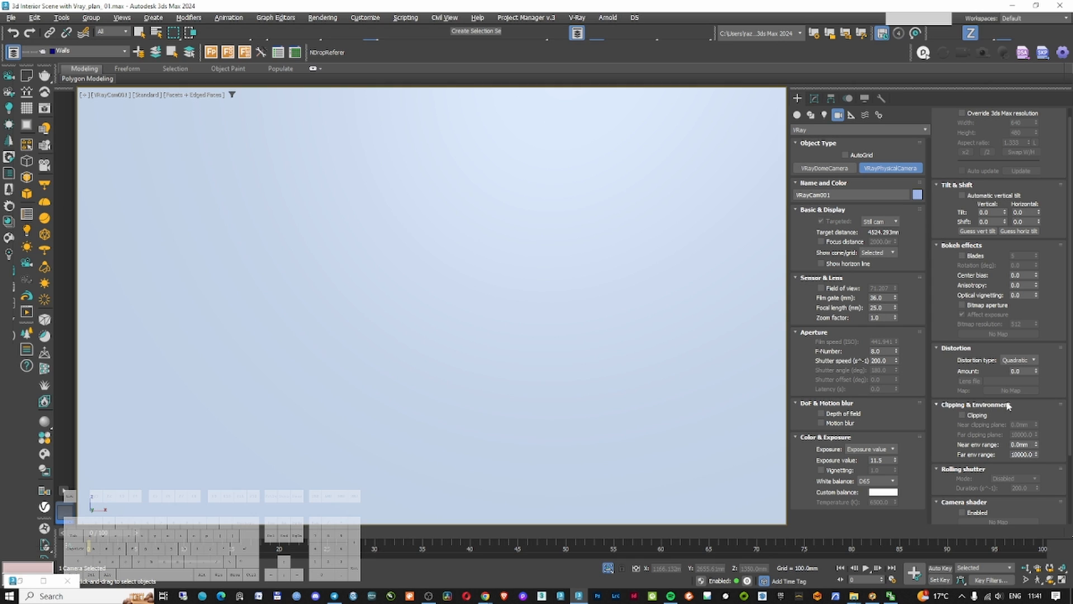
left_click(963, 415)
type("1500")
key("Return")
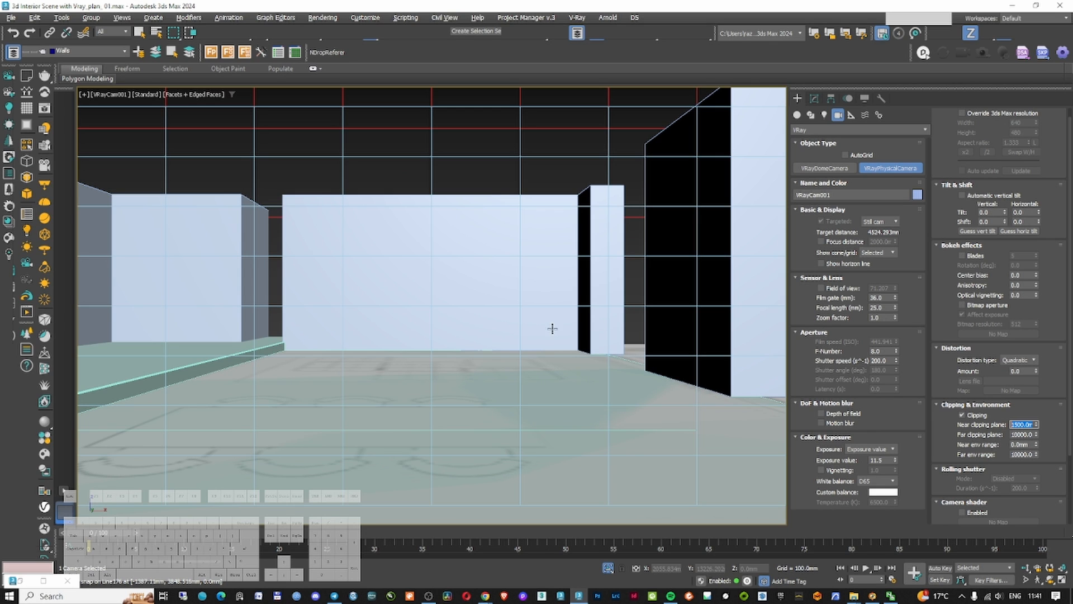
Pan and dolly the camera closer to the living room's end wall and save the scene
middle_click_drag(553, 328, 598, 433)
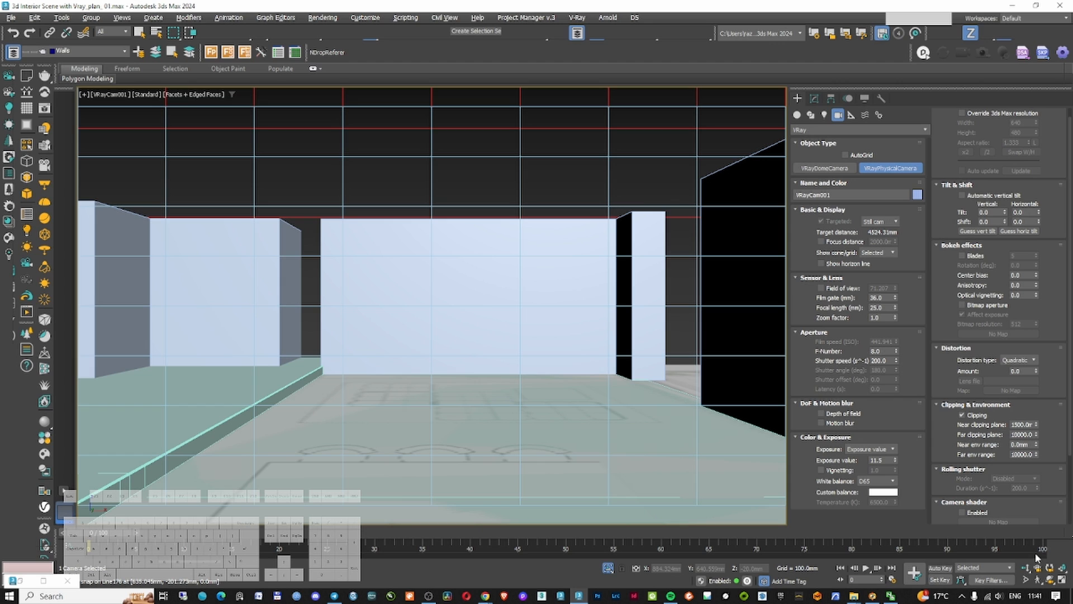
left_click(1026, 567)
left_click_drag(570, 383, 576, 364)
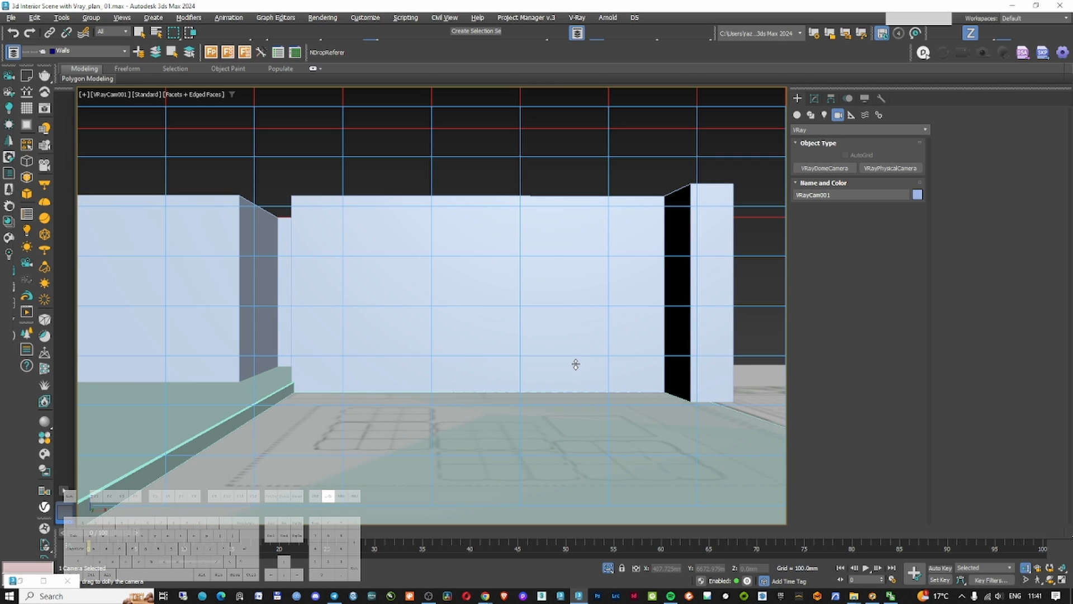
right_click(579, 361)
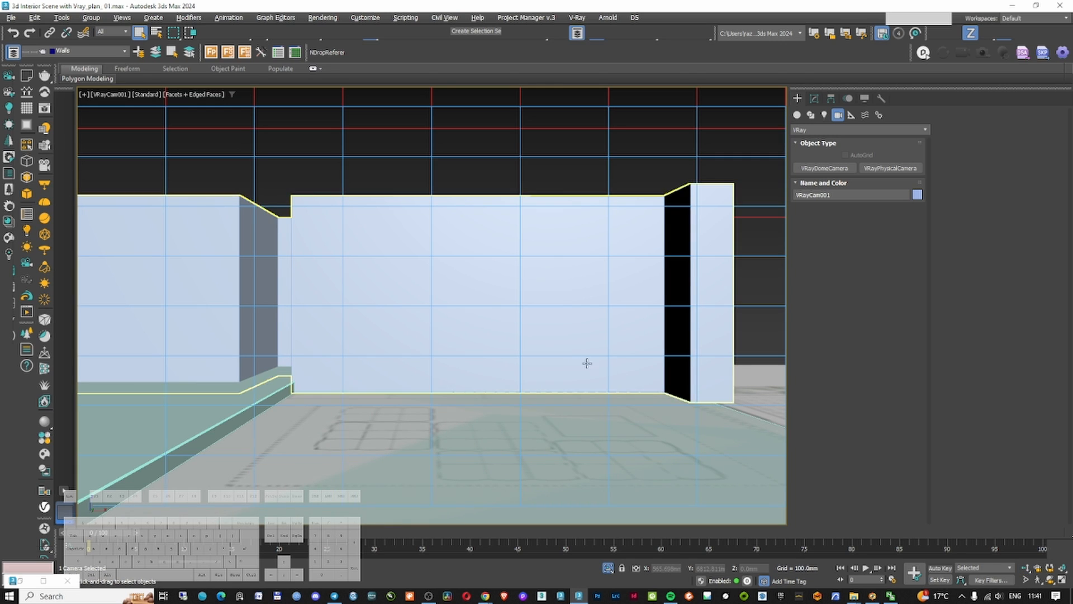
key("ctrl+s")
Turn off the camera view's safe frame and make the Ceiling layer visible
left_click(536, 318)
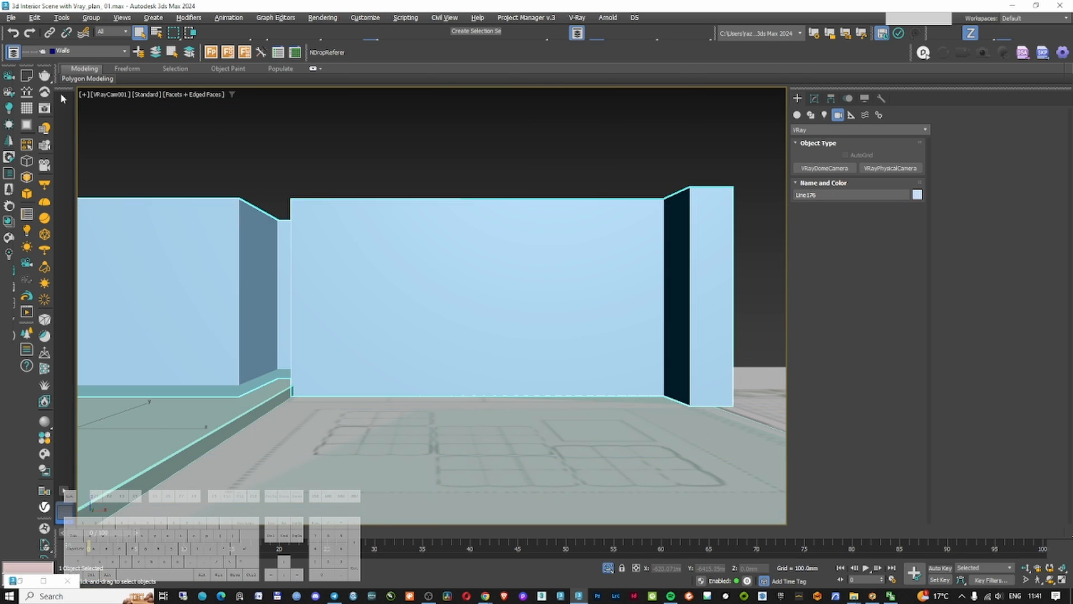
left_click(12, 52)
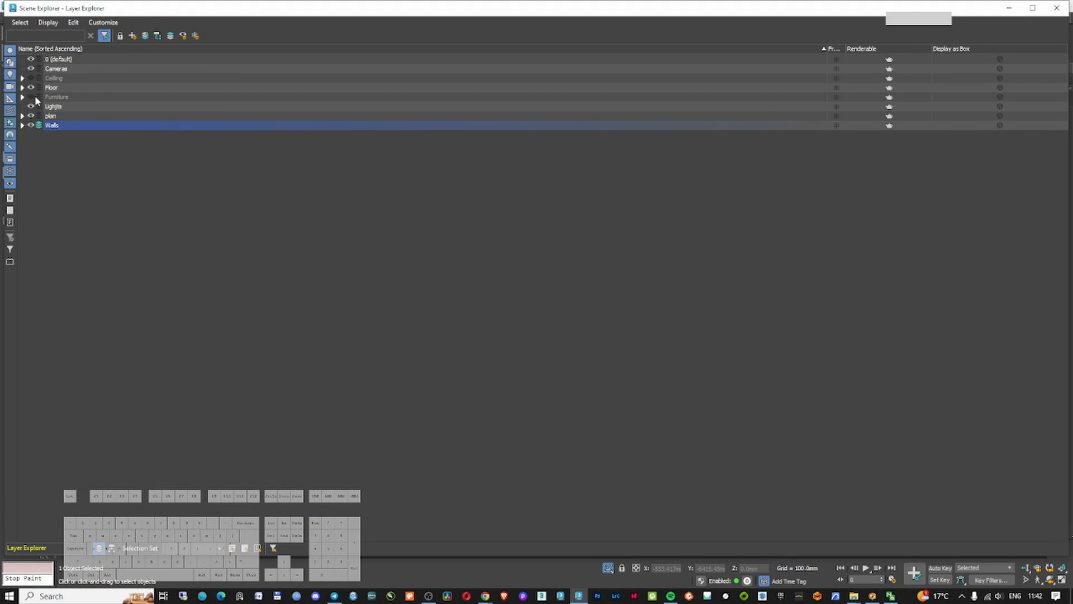
left_click(1009, 8)
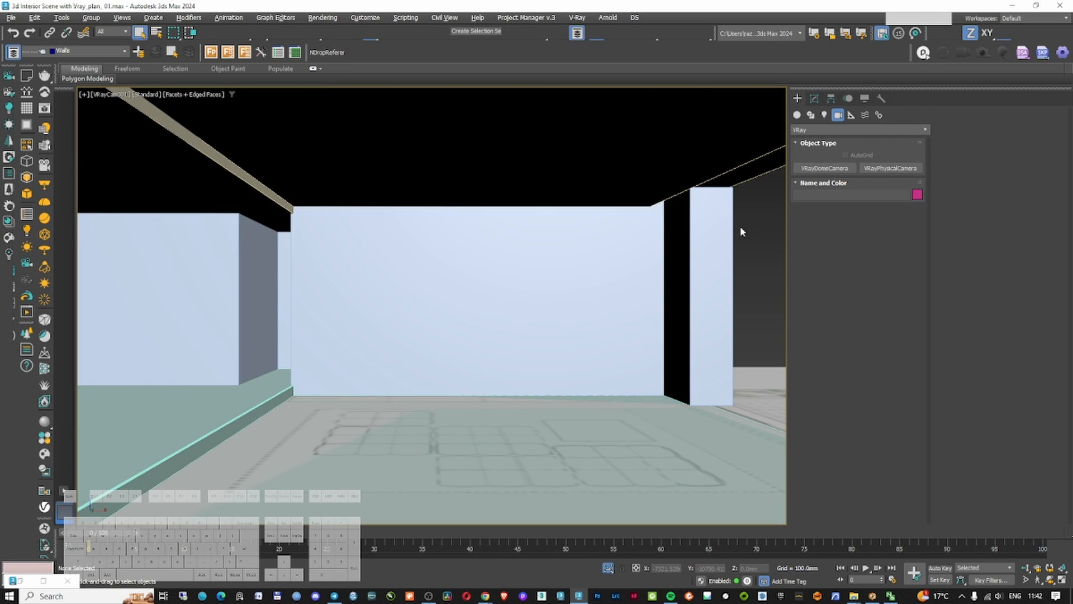
left_click(708, 231)
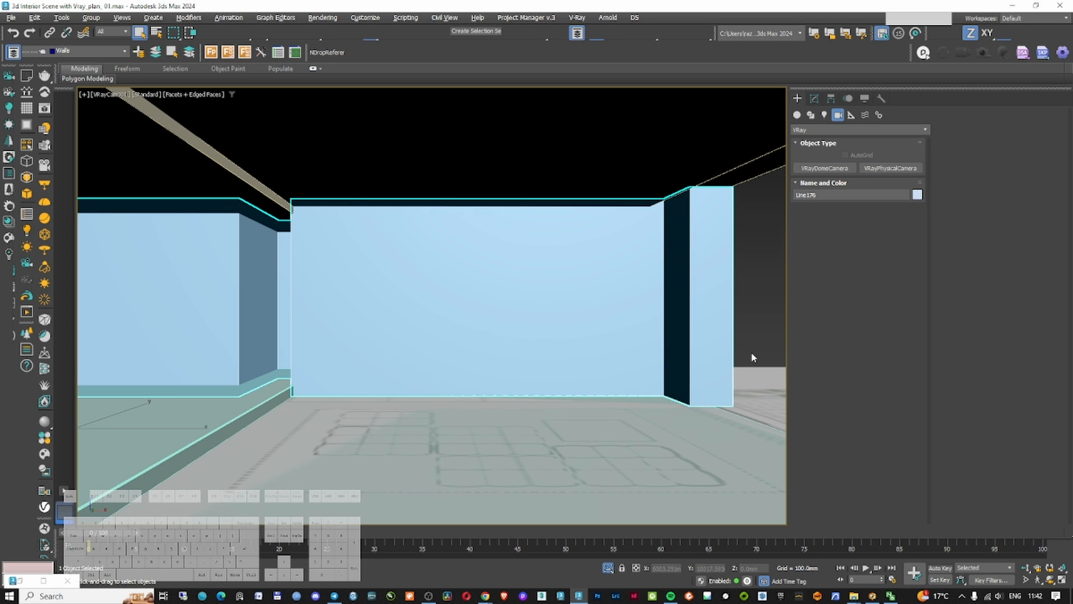
Draw a rectangle in top view from the sliding window's panel joint up to the wall edge, with snapping off
left_click(812, 116)
key("t")
scroll(469, 283, "up", 5)
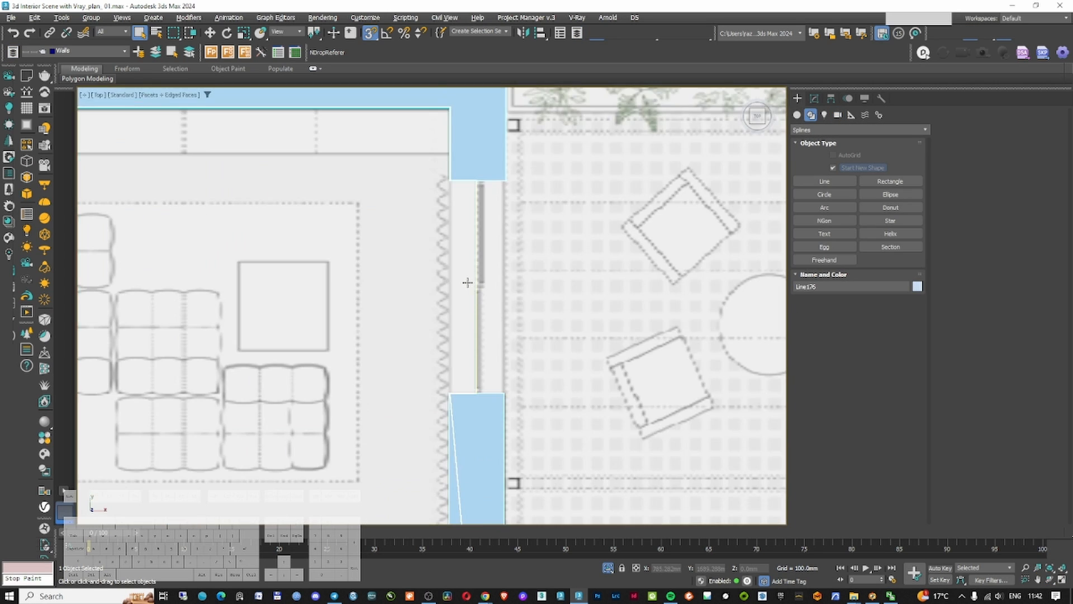
scroll(501, 291, "down", 2)
middle_click_drag(501, 291, 500, 364)
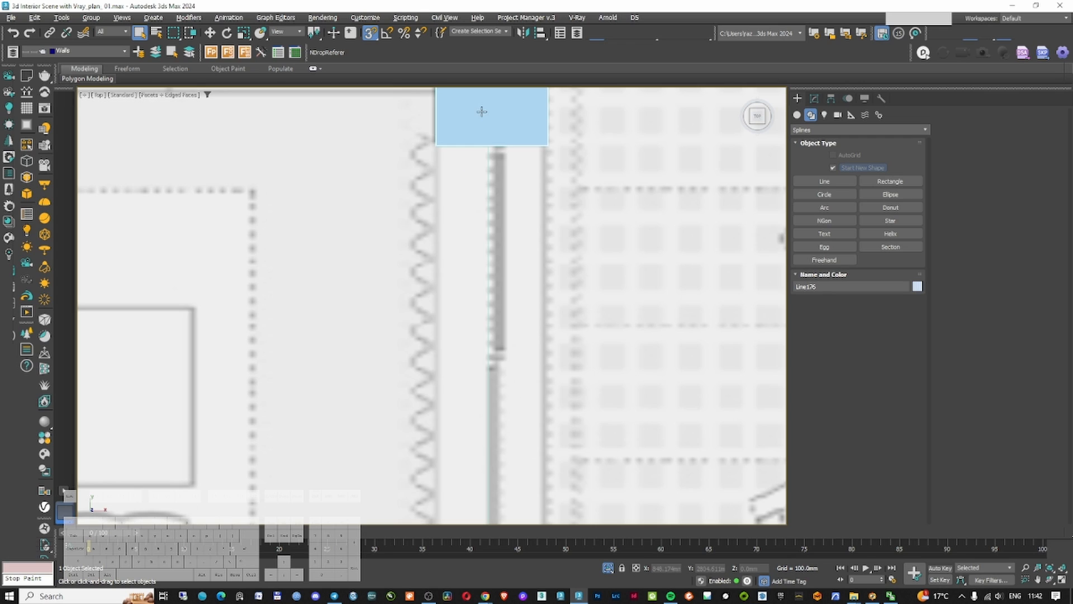
left_click(891, 181)
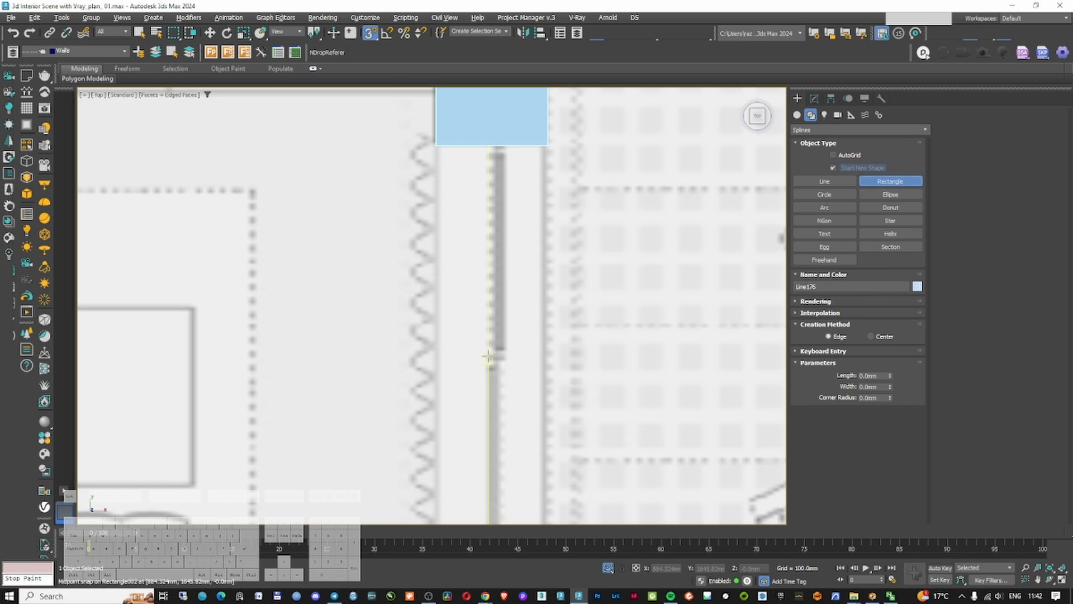
key("s")
left_click_drag(490, 358, 670, 146)
right_click(607, 201)
right_click(625, 202)
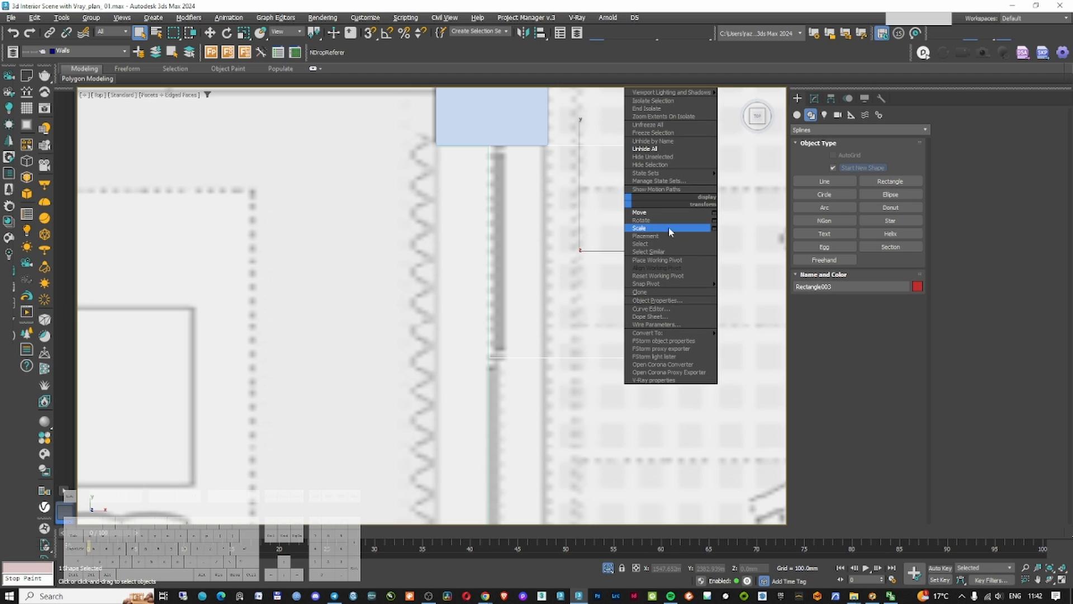
Rotate the rectangle upright with angle snap on and move it along X onto the window's glazing line
left_click(670, 222)
left_click_drag(622, 251, 559, 251)
key("s")
key("s")
key("a")
right_click(587, 249)
left_click(605, 260)
mouse_move(657, 253)
left_mouse_down()
mouse_move(543, 319)
mouse_move(581, 330)
mouse_move(566, 342)
left_mouse_up()
scroll(561, 343, "down", 4)
middle_click_drag(561, 343, 473, 284, "alt")
key("F3")
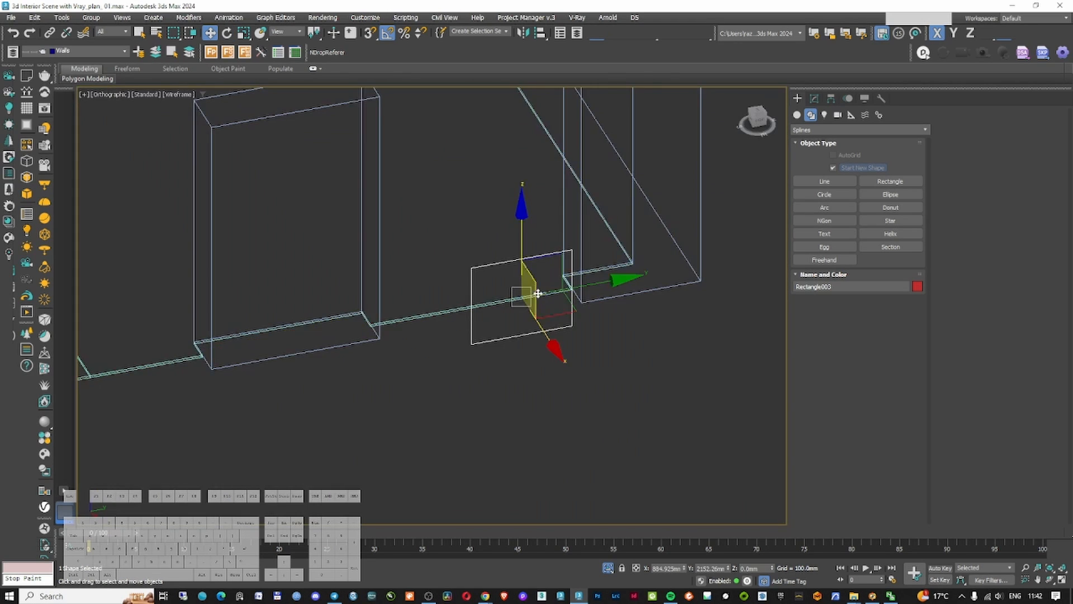
Turn snapping on and raise the upright rectangle along Z until its lower edge sits on the wall's base line
middle_click_drag(538, 292, 620, 327, "alt")
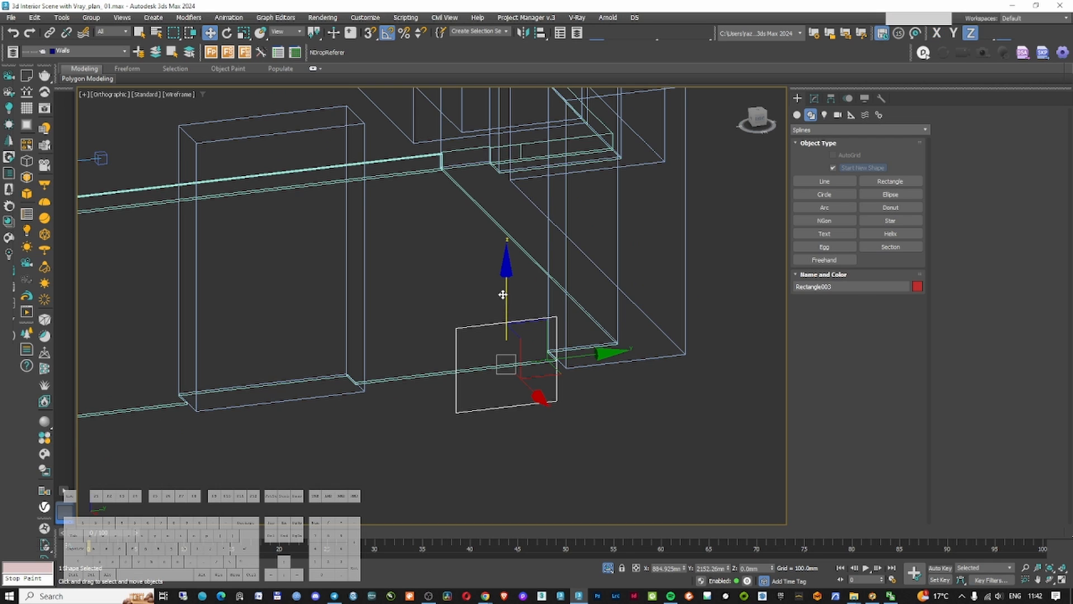
key("s")
left_click_drag(505, 293, 506, 250)
middle_click_drag(506, 250, 508, 271)
Add an Edit Spline modifier to the rectangle and raise its two upper vertices to the top of the wall opening
left_click(814, 99)
left_click(894, 141)
middle_click_drag(648, 274, 652, 300)
key("1")
left_click_drag(426, 271, 667, 363)
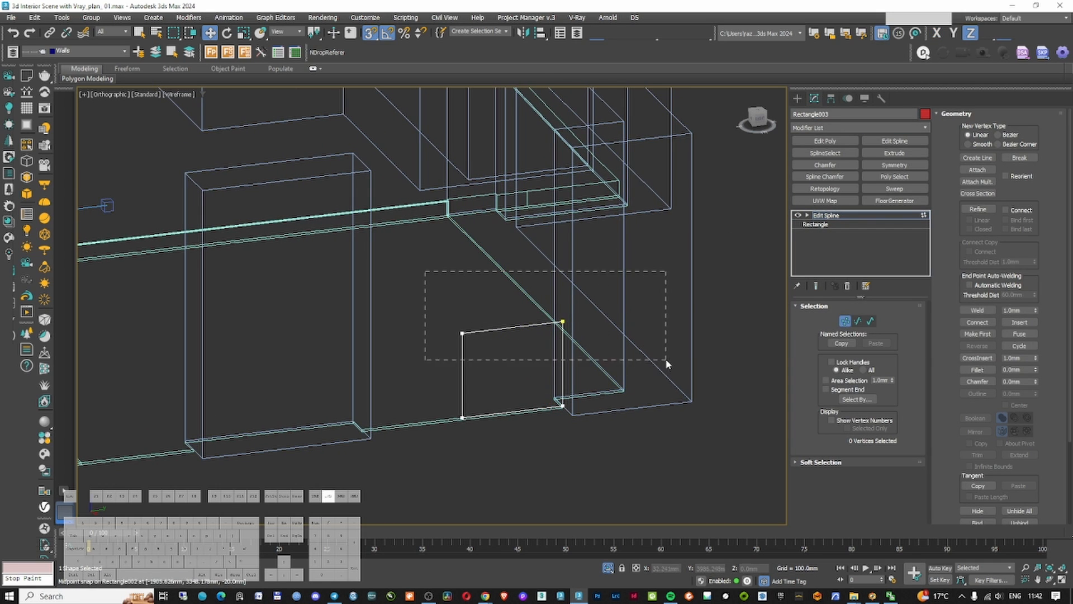
middle_click_drag(593, 262, 604, 311)
left_click_drag(573, 305, 573, 186)
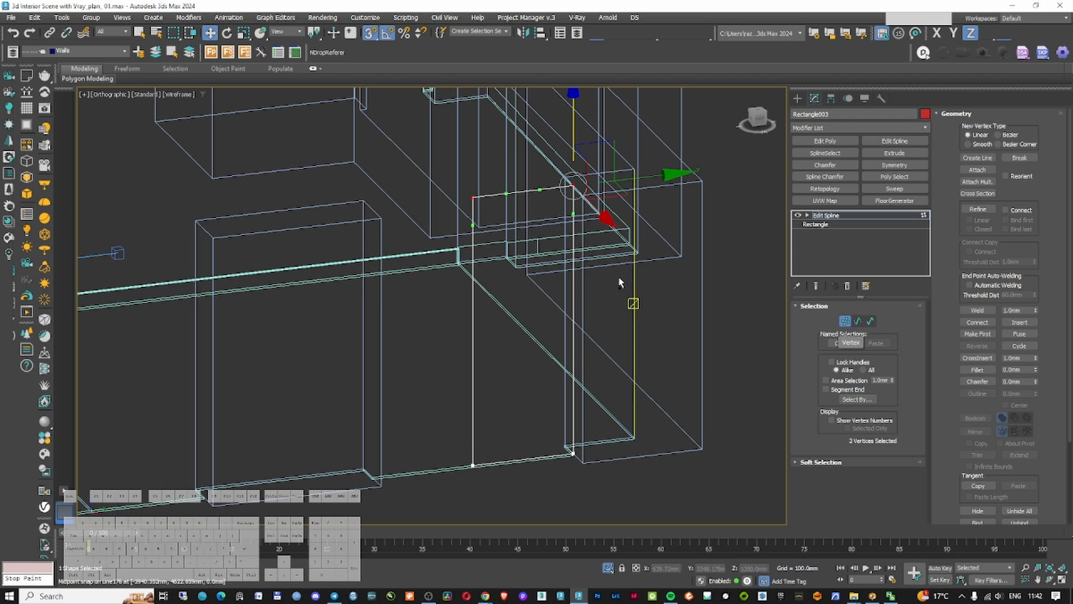
Convert all four rectangle vertices to corner type and leave vertex editing
right_click(537, 278)
left_click(523, 221)
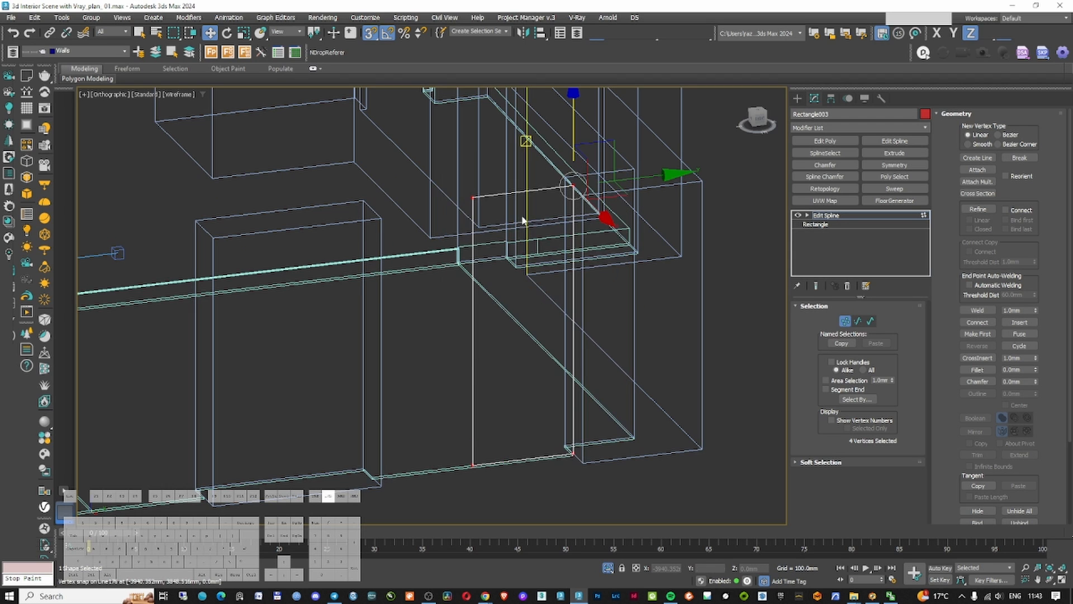
left_click(846, 214)
Apply a Sweep with the built-in Bar section to the rectangle and align its pivot to the upper-right point
left_click(845, 128)
type("sw")
left_click(844, 151)
left_click(850, 344)
left_click(848, 364)
middle_click_drag(606, 246, 860, 332, "alt")
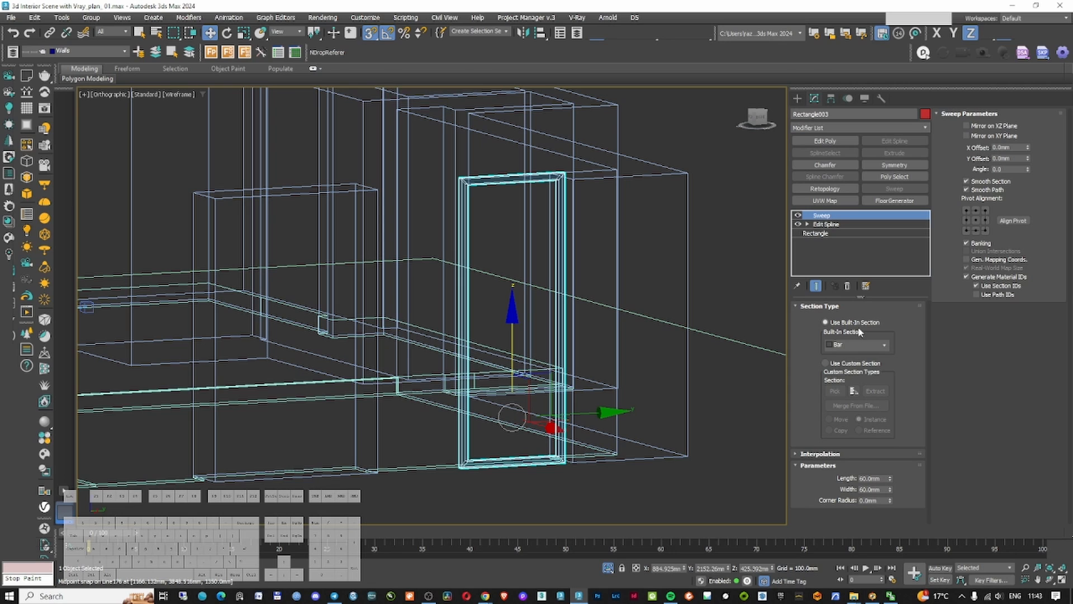
left_click(985, 212)
key("F3")
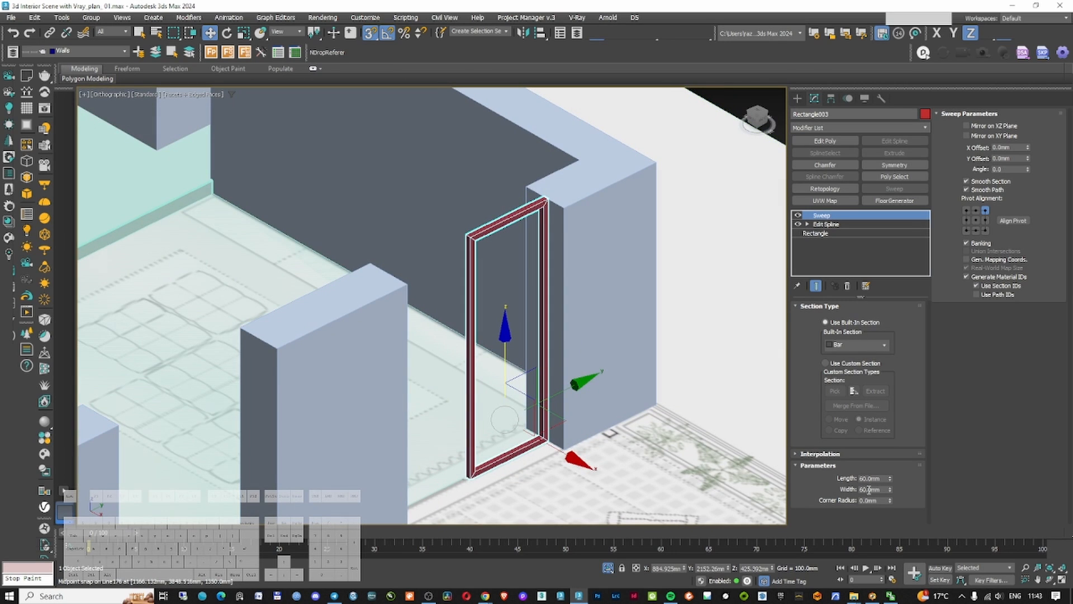
Set the sweep's bar section to 50 mm length and 80 mm width
double_click(870, 478)
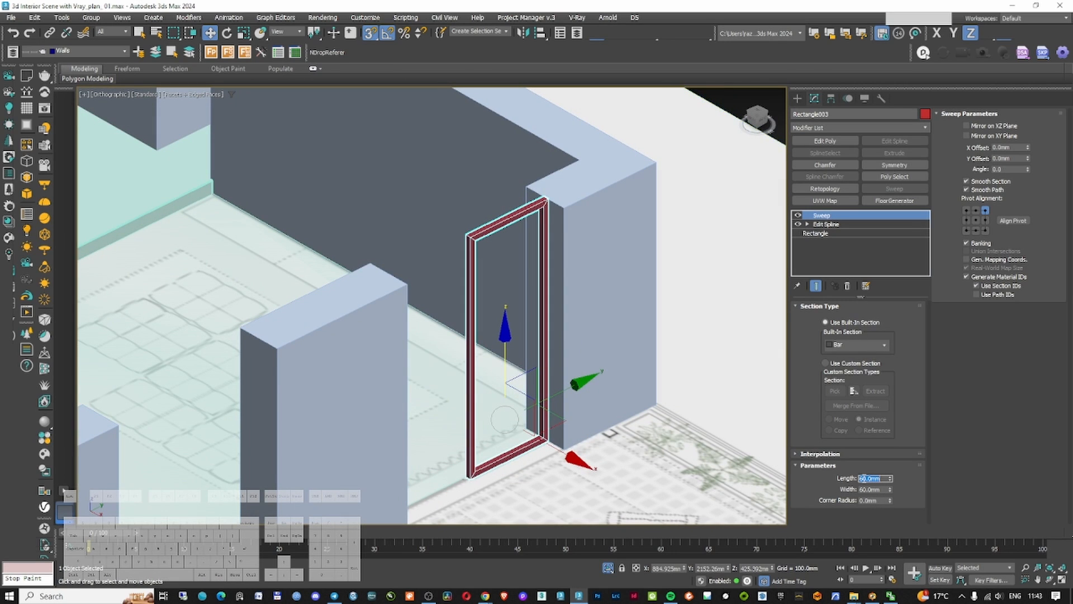
type("80")
key("Return")
type("50")
key("Return")
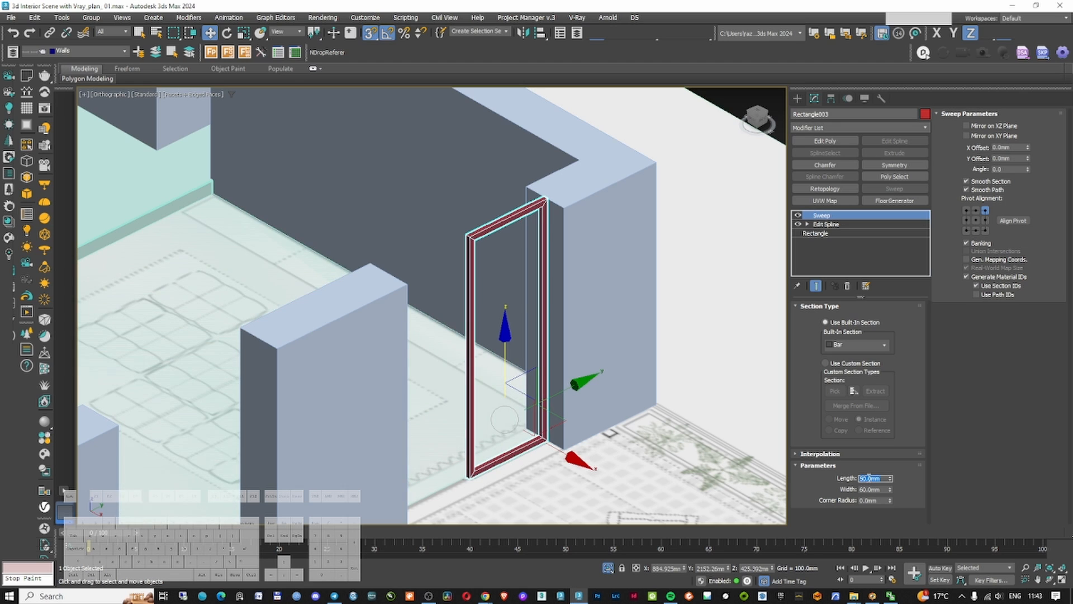
double_click(875, 489)
type("80")
key("Return")
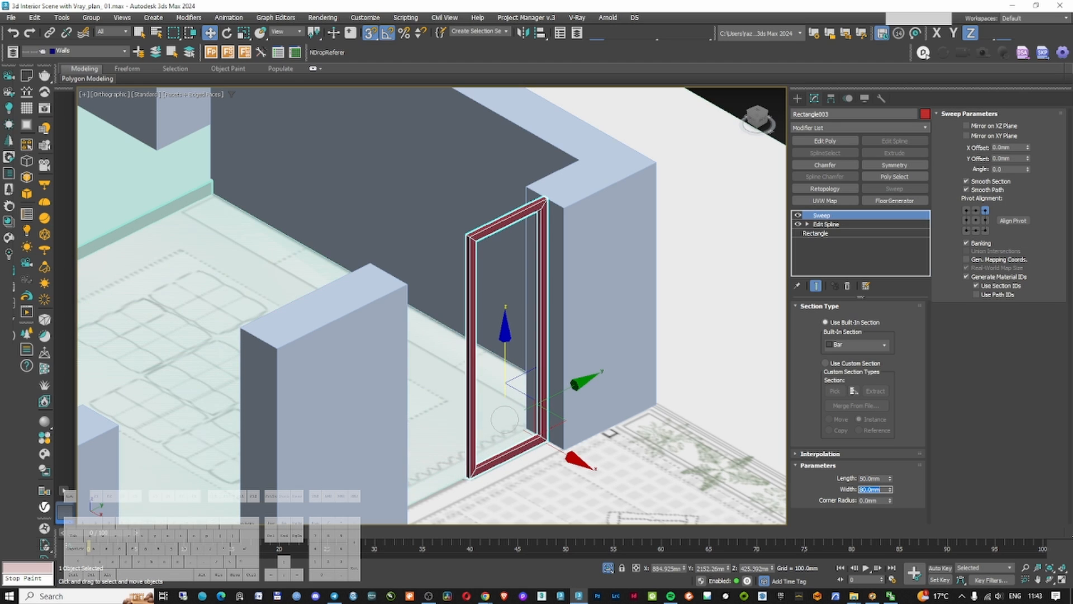
Isolate the swept window frame and display it in the Left view
mouse_move(575, 318)
middle_mouse_down("alt")
mouse_move(534, 294)
mouse_move(535, 314)
middle_mouse_up("alt")
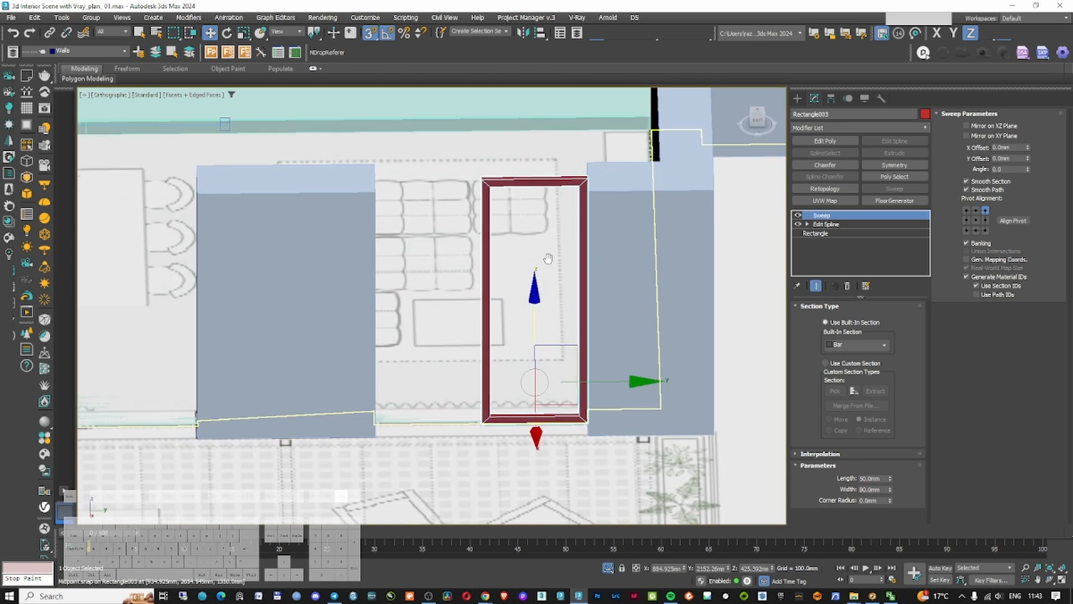
middle_click_drag(548, 257, 559, 279)
key("F3")
key("F3")
middle_click_drag(571, 351, 611, 361)
scroll(611, 368, "down", 2)
key("alt+q")
key("f")
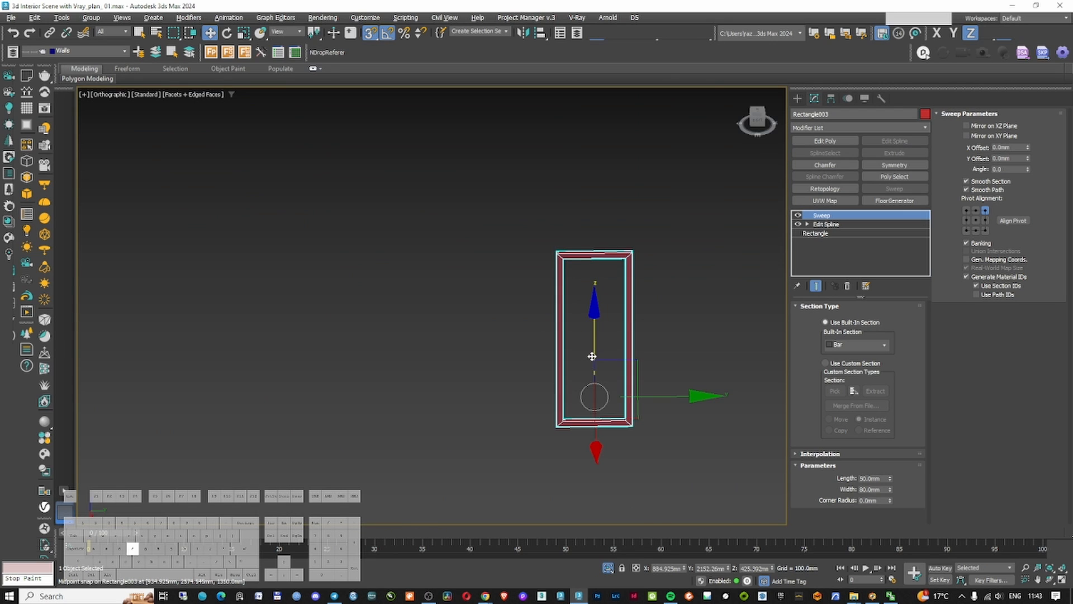
key("z")
middle_click_drag(551, 303, 557, 285)
key("l")
key("z")
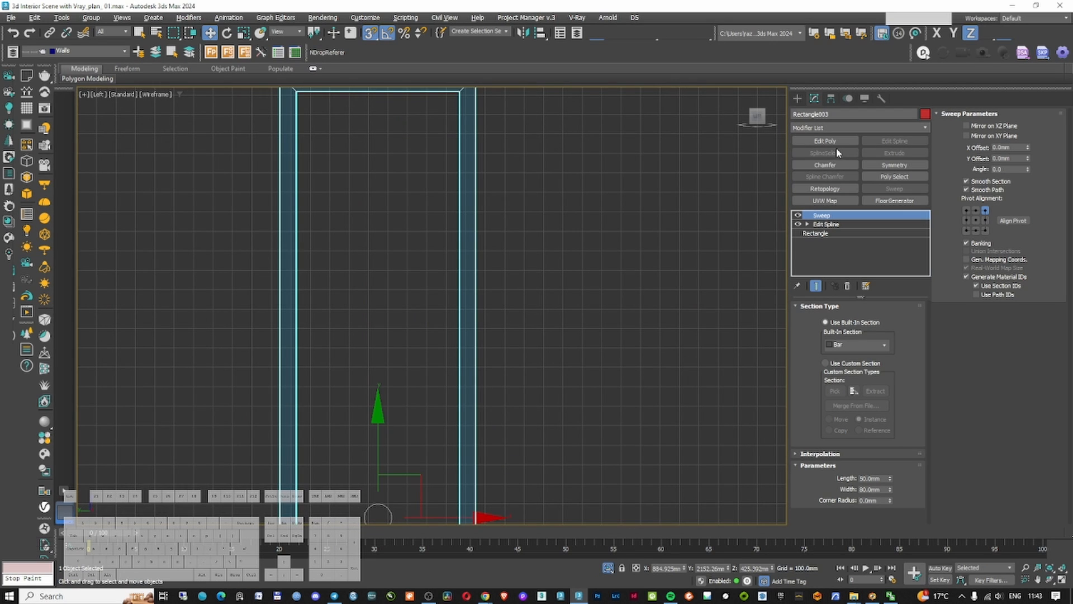
Enable generated mapping coordinates on the frame's Sweep modifier
left_click(966, 260)
scroll(509, 248, "down", 2)
middle_click_drag(499, 241, 535, 256)
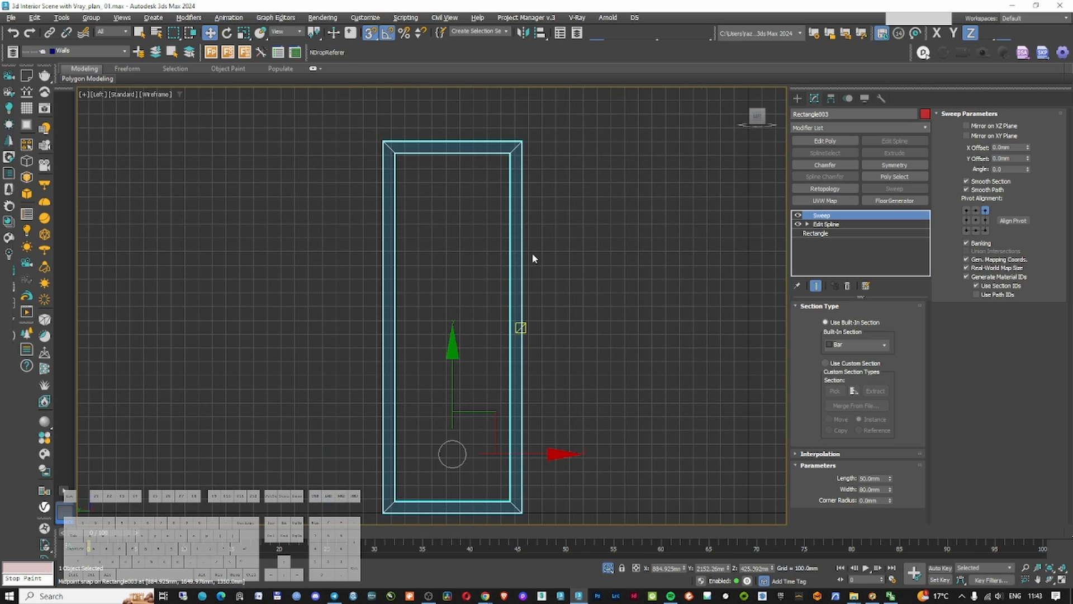
Add a Chamfer modifier with a 5 mm amount to the window frame and switch it off in the viewport
left_click(828, 128)
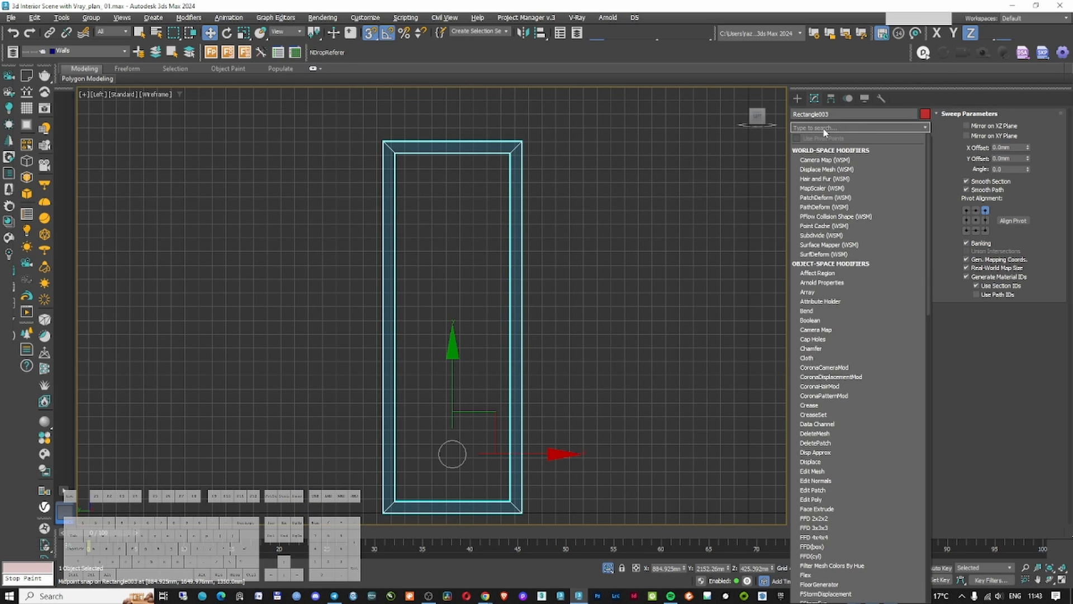
type("ch")
key("Return")
scroll(547, 137, "up", 3)
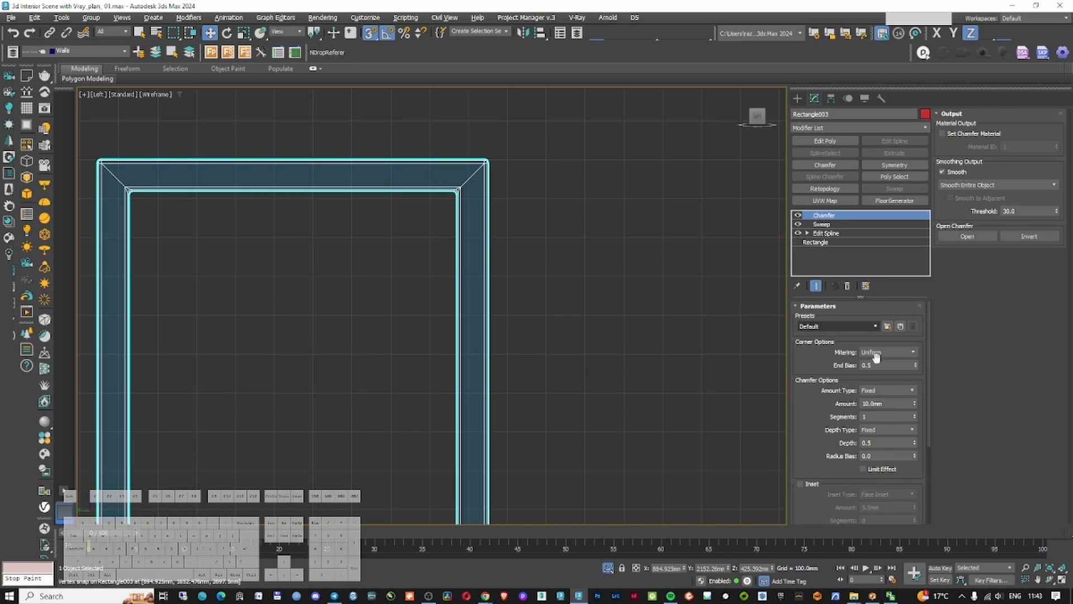
type("5")
key("Return")
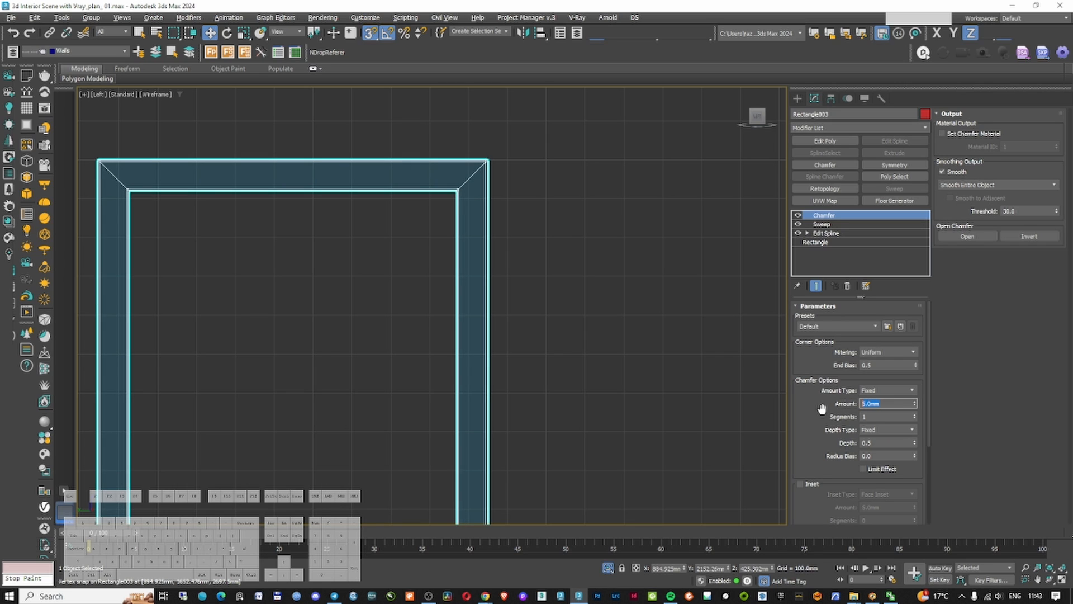
right_click(838, 216)
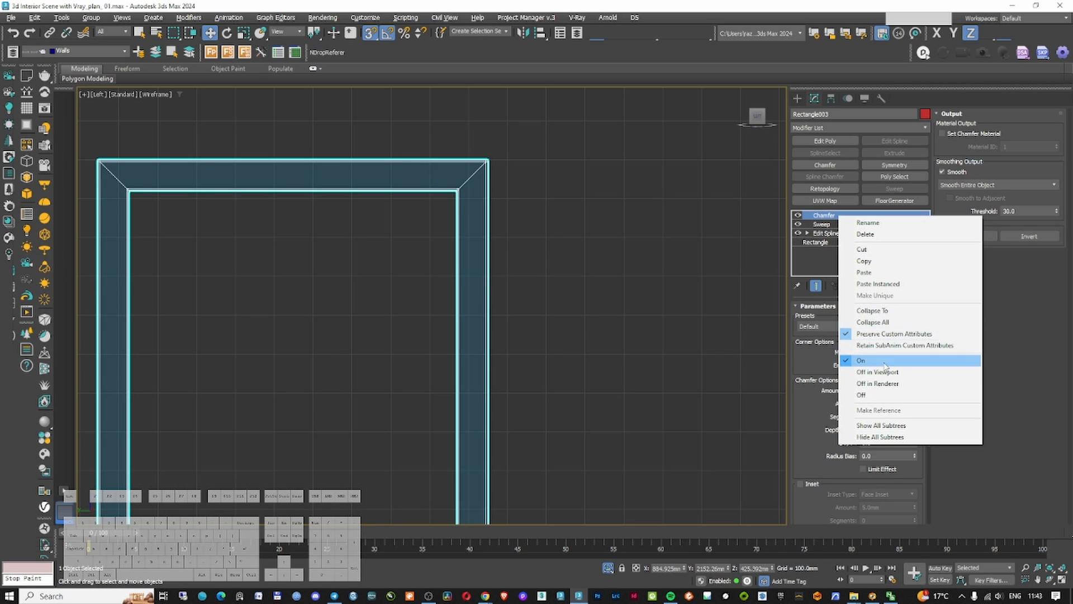
left_click(878, 371)
Draw a snapped rectangle of about 2540 x 845 mm along the frame's inner edge for the glass pane
scroll(504, 281, "down", 2)
middle_click_drag(504, 281, 628, 243)
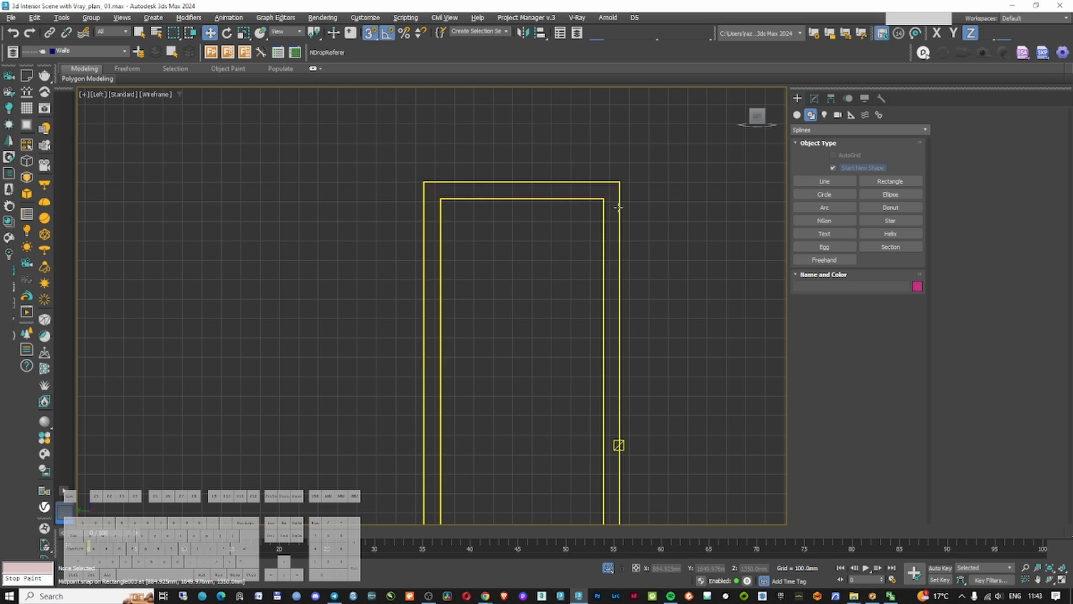
left_click(890, 181)
mouse_move(602, 197)
left_mouse_down()
mouse_move(542, 276)
mouse_move(518, 386)
mouse_move(515, 373)
left_mouse_up()
scroll(540, 279, "down", 5)
scroll(516, 387, "up", 5)
mouse_move(582, 368)
middle_mouse_down("alt")
mouse_move(614, 232)
mouse_move(626, 283)
middle_mouse_up("alt")
scroll(626, 283, "up", 4)
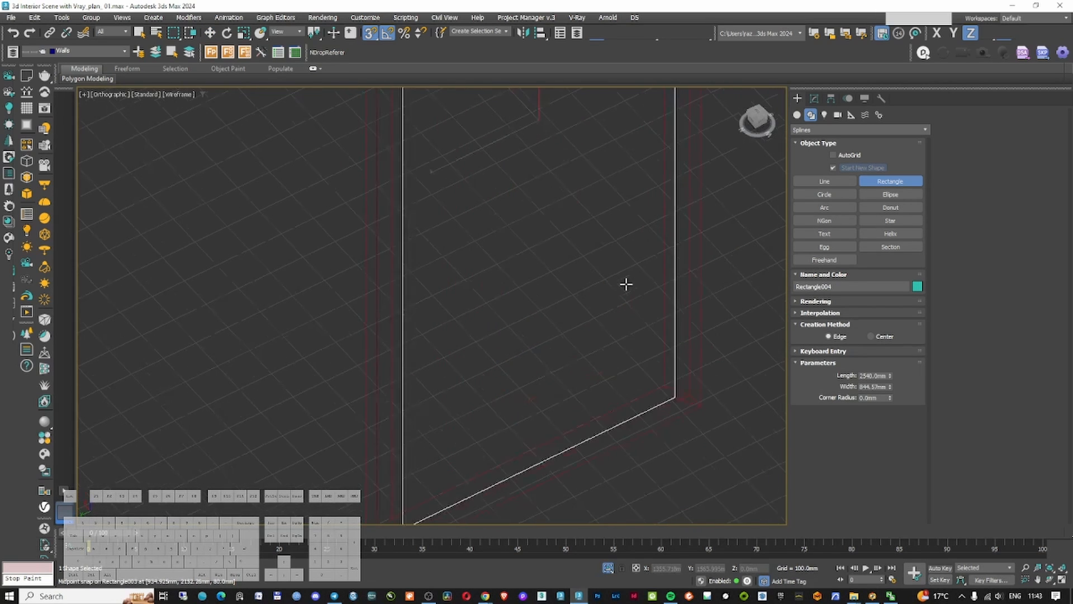
Move the glass rectangle along X in top view to the middle of the frame's thickness
key("t")
key("z")
middle_click_drag(570, 264, 586, 292)
key("w")
scroll(459, 300, "down", 2)
left_click_drag(450, 323, 460, 205)
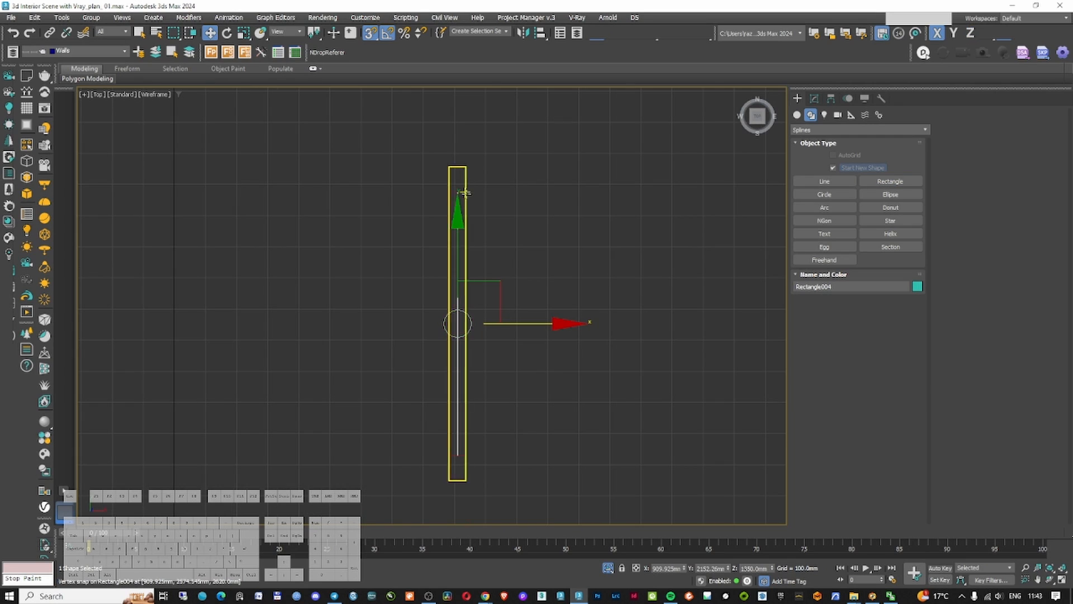
Add a Shell modifier to the glass rectangle with 1 mm inner and 1 mm outer amounts, and display it shaded
scroll(479, 221, "up", 2)
left_click(815, 98)
left_click(833, 128)
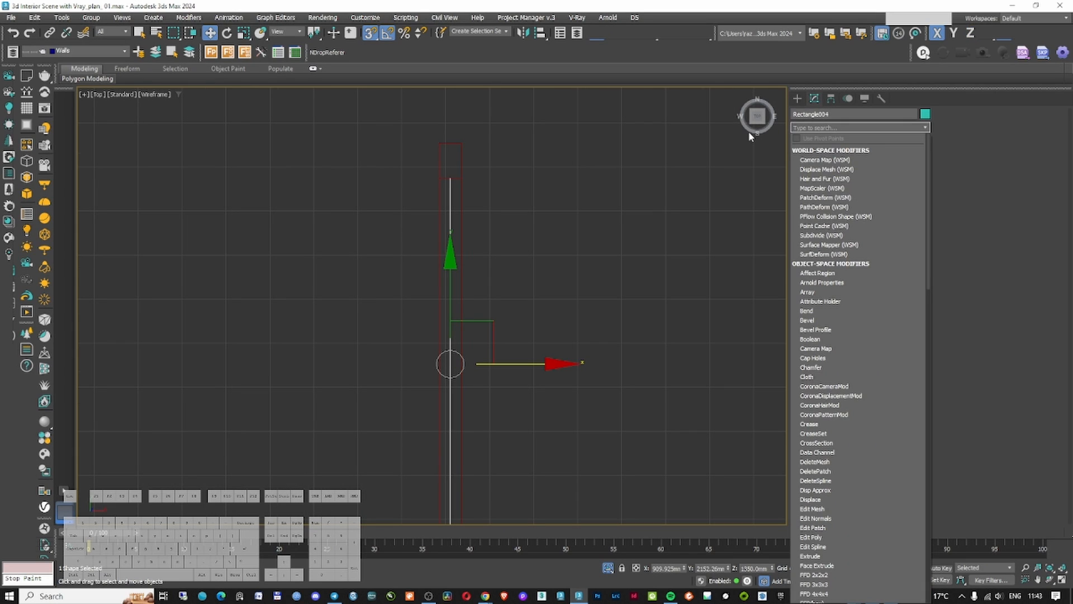
type("sh")
key("Return")
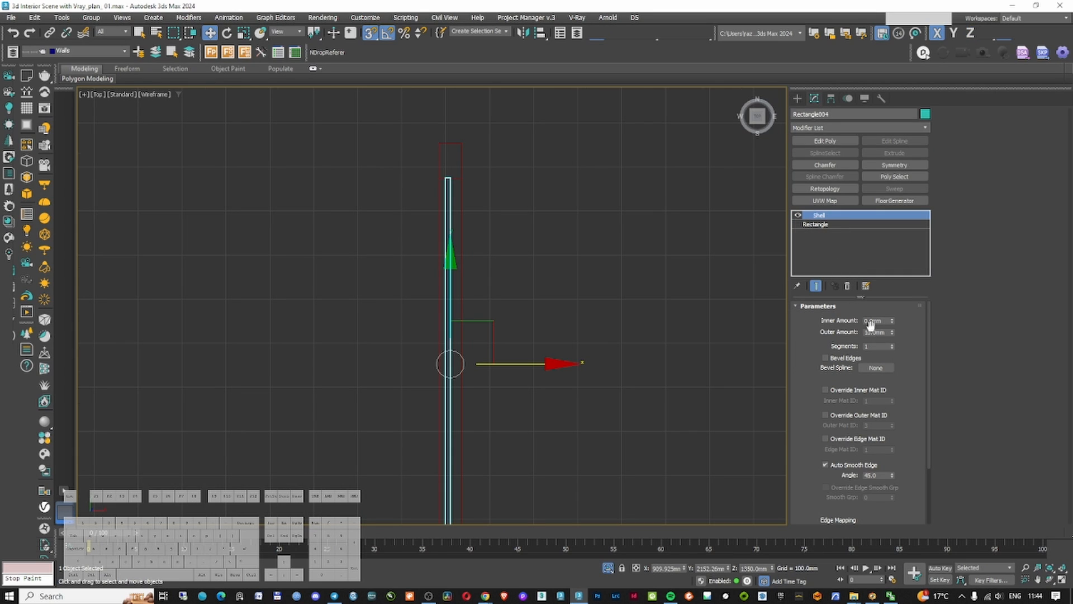
type("1")
key("Tab")
type("1")
key("Return")
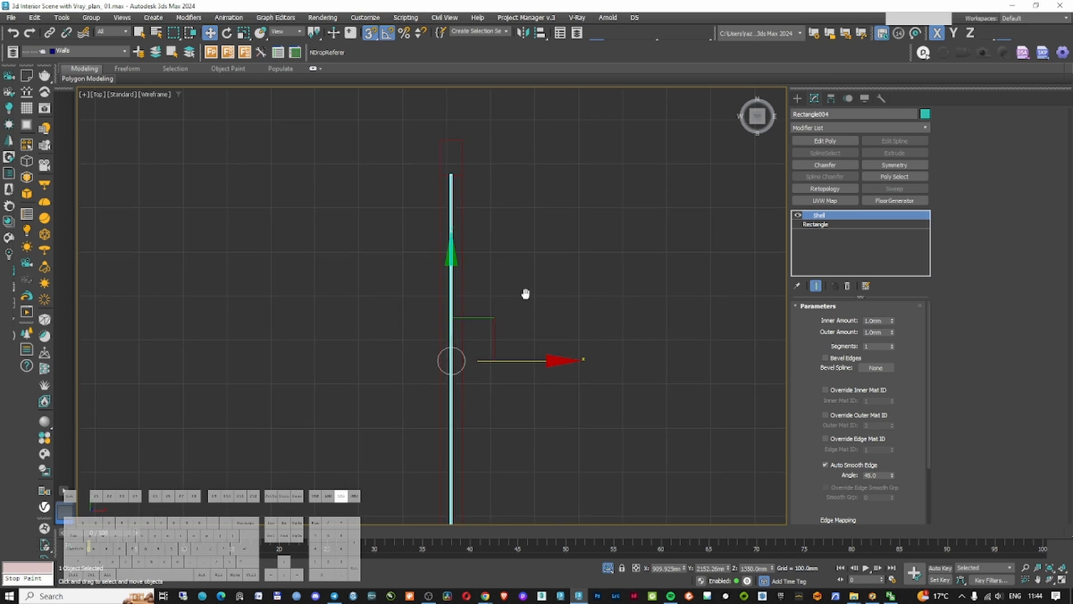
mouse_move(513, 322)
middle_mouse_down()
mouse_move(533, 276)
mouse_move(496, 256)
mouse_move(518, 278)
mouse_move(507, 278)
middle_mouse_up()
key("F3")
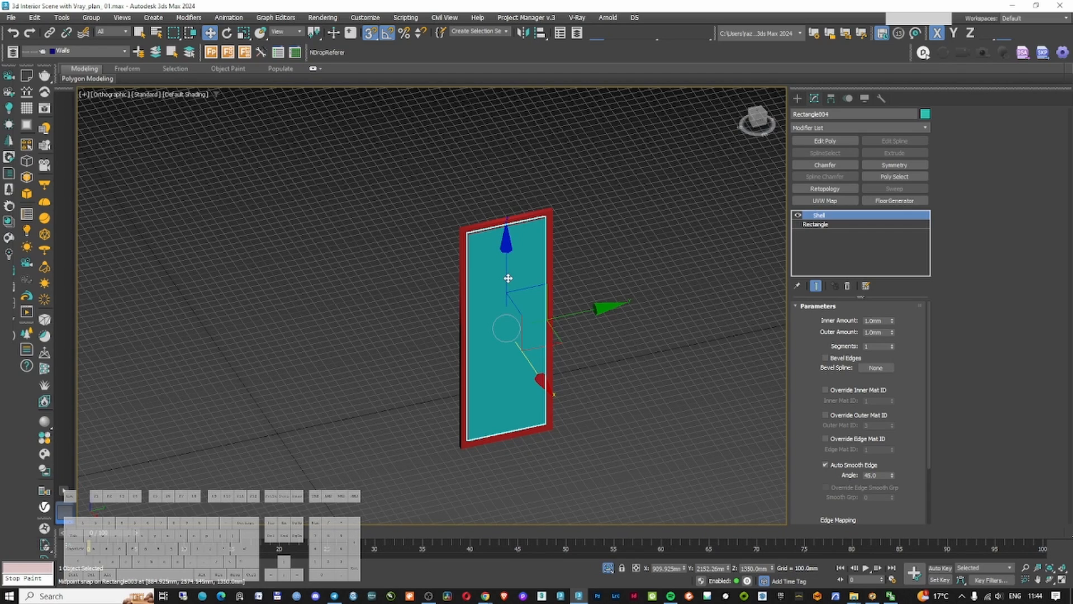
Open the Slate Material Editor and create a new view named "windows"
key("m")
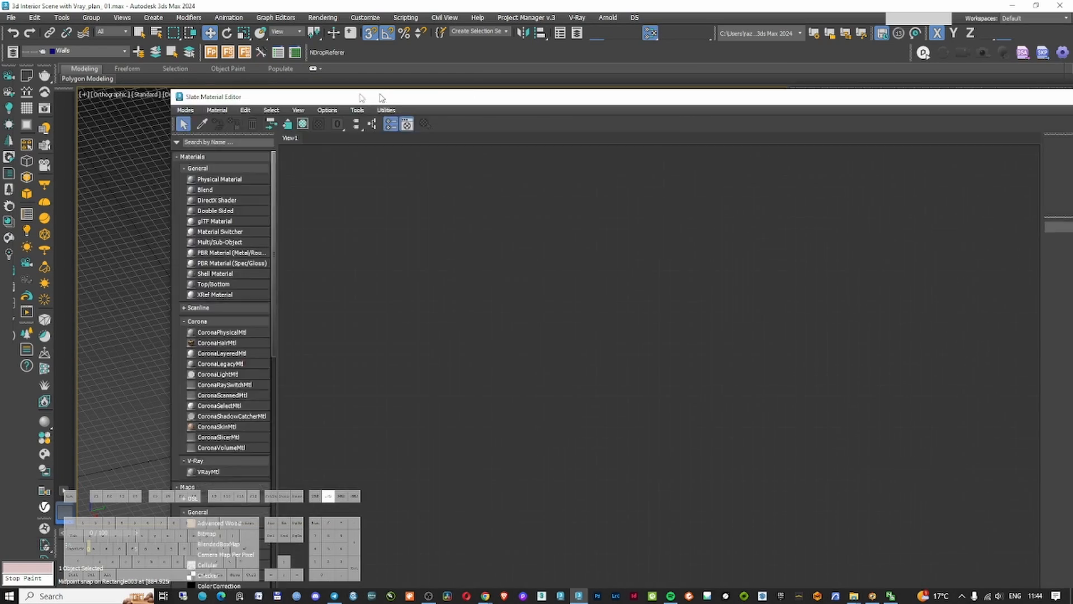
left_click(175, 51)
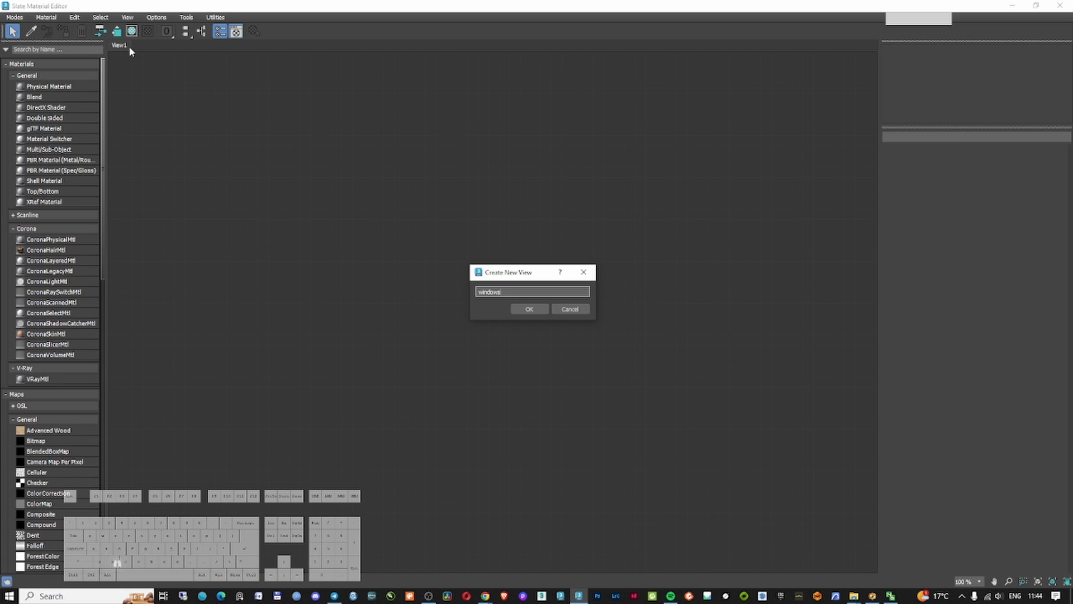
key("Return")
Create a CoronaPhysicalMtl material in the windows view and name it "window frame"
double_click(38, 241)
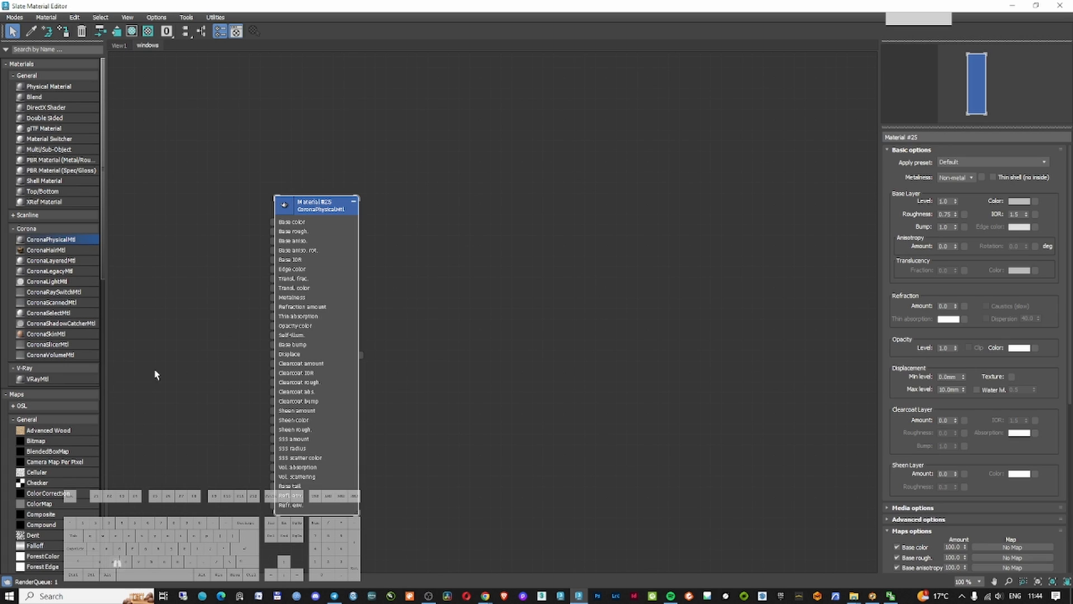
left_click_drag(300, 222, 342, 159)
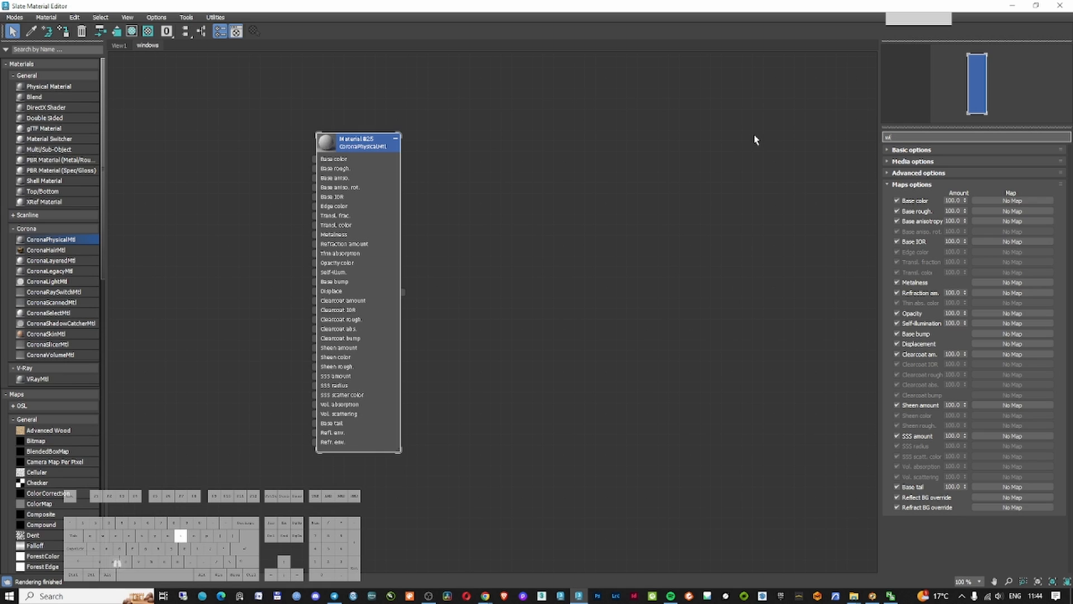
type("window frame")
key("Return")
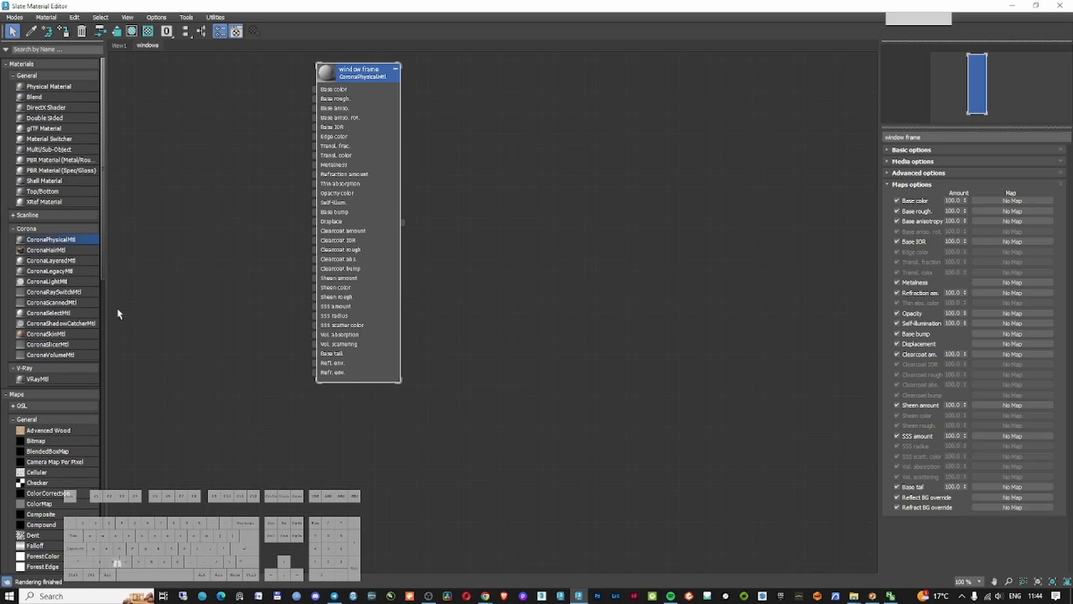
Add a second CoronaPhysicalMtl named "galss sheet" below the window frame material and select it
left_click_drag(350, 437, 349, 429)
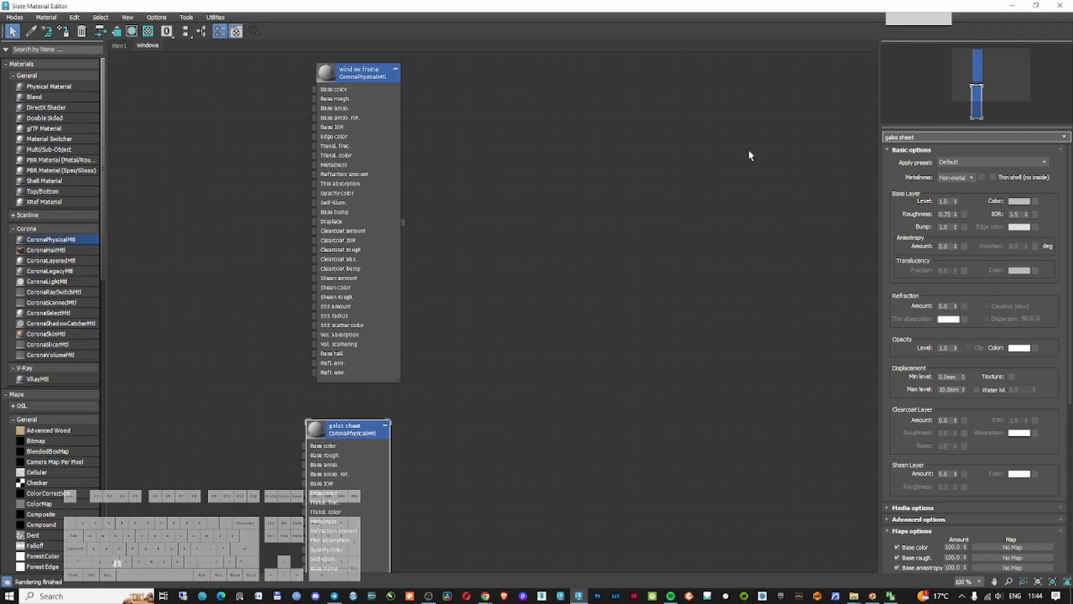
left_click(456, 399)
left_click(351, 431)
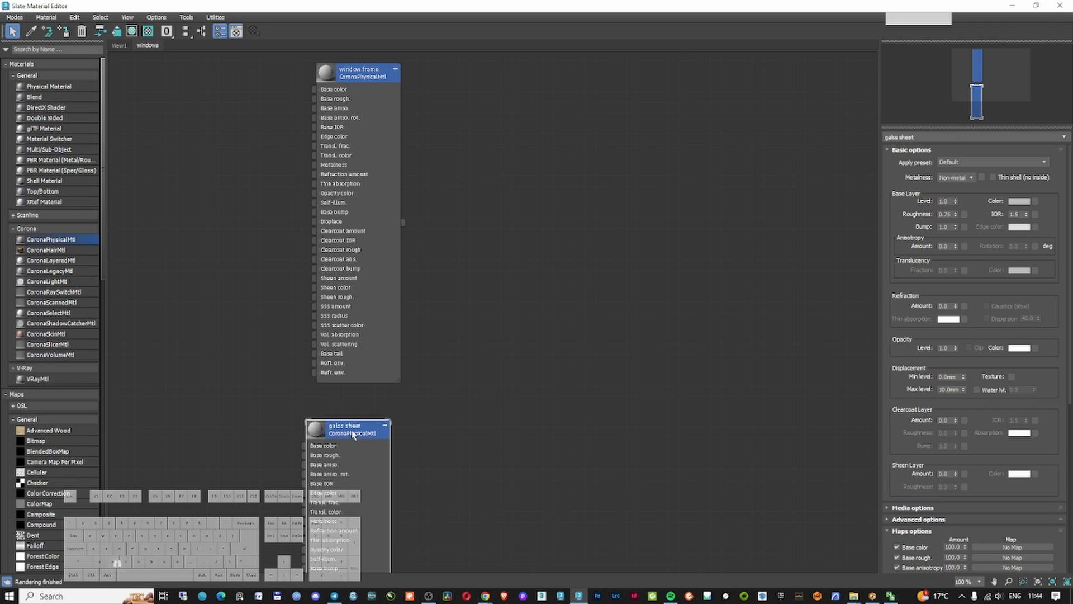
Apply the Glass architectural preset to the glass sheet material and enlarge its node preview
left_click(995, 162)
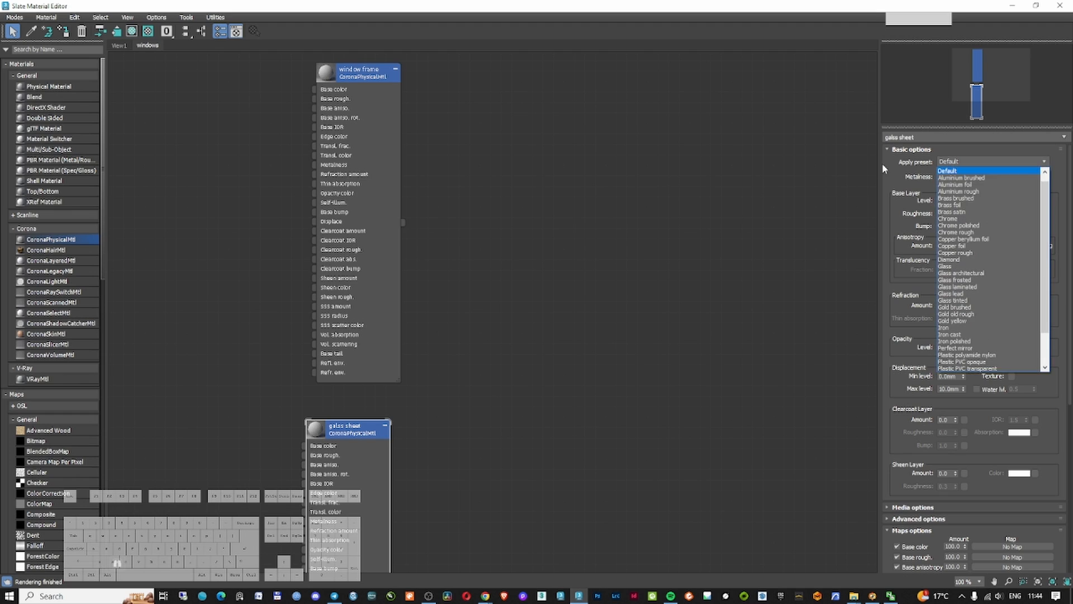
left_click(984, 275)
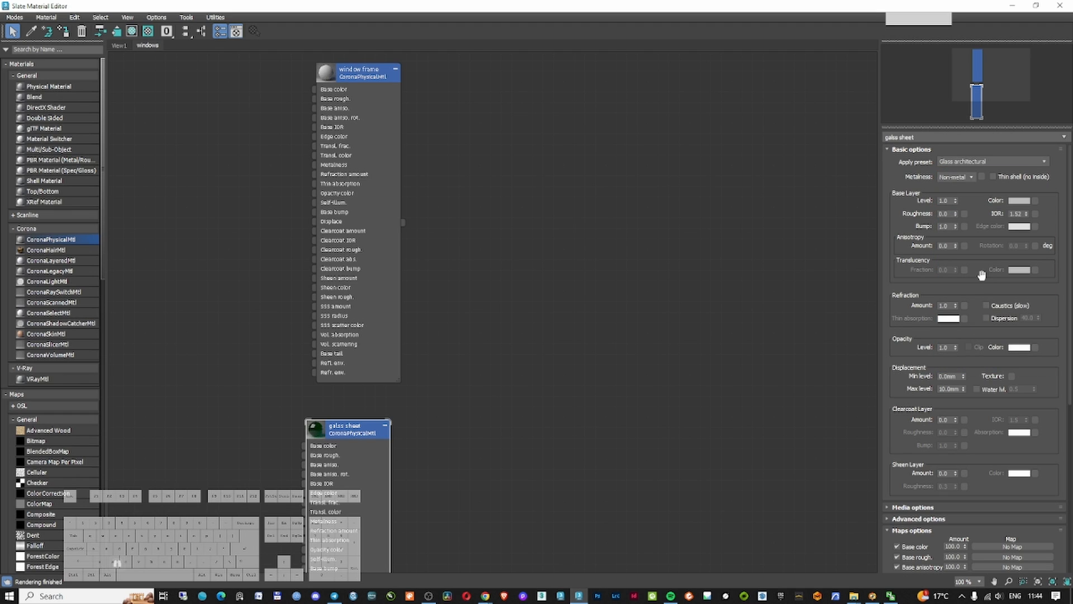
double_click(317, 429)
left_click_drag(346, 430, 368, 410)
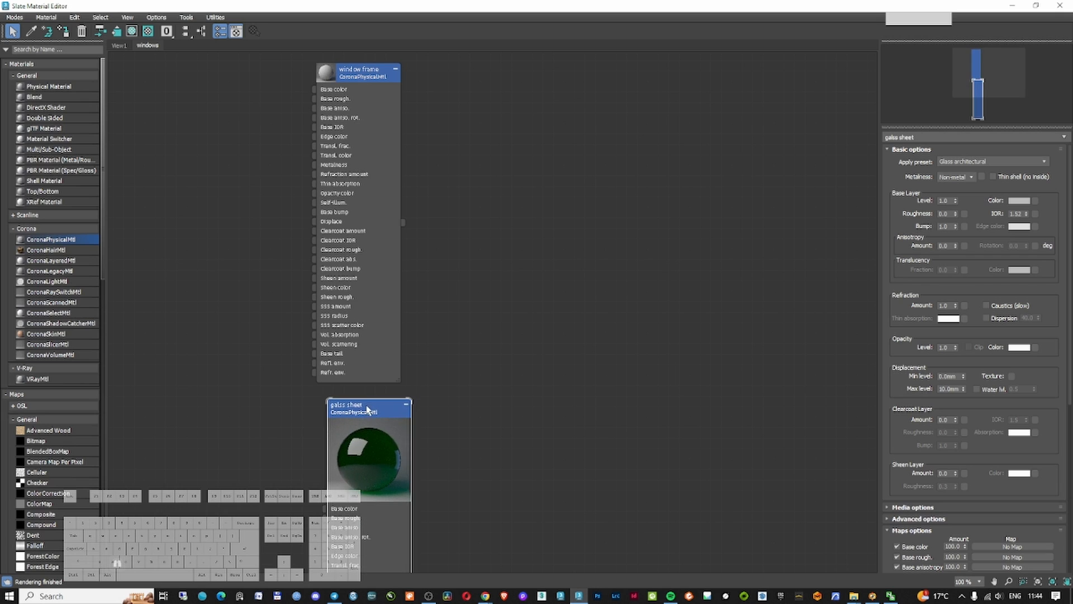
scroll(988, 361, "down", 1)
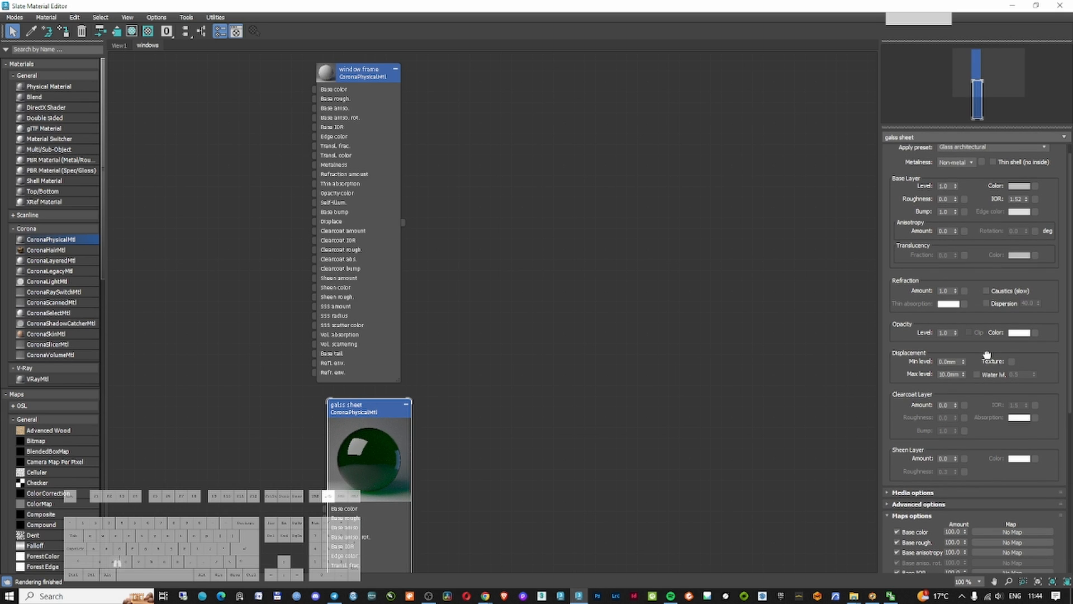
Adjust the volumetric scattering distance in the glass sheet material's media options
left_click(917, 493)
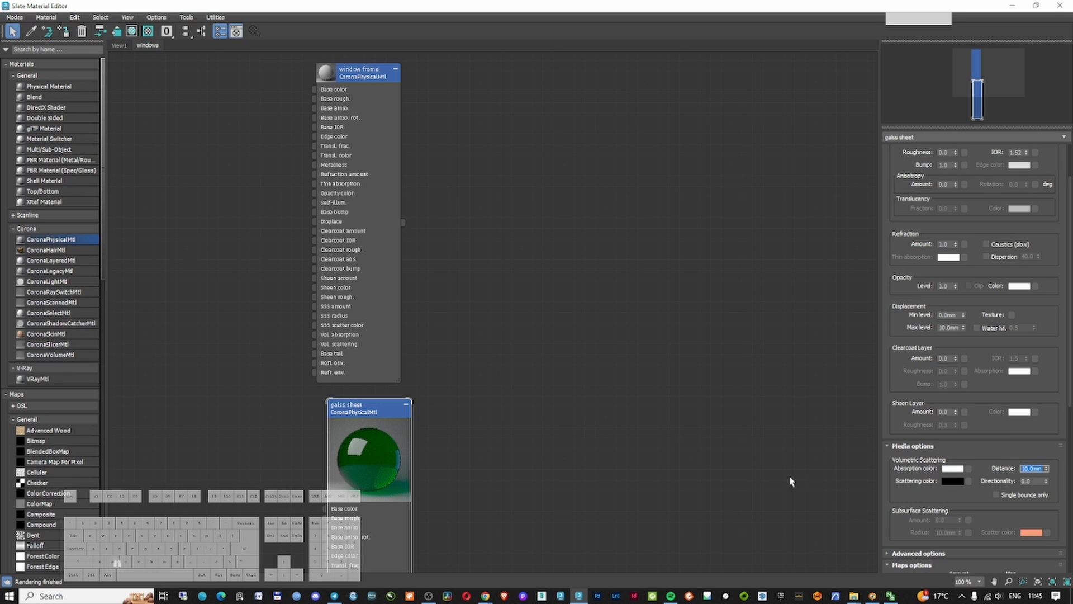
Line the window frame node up with the glass sheet node, then set its base color to black and roughness to 0.6
left_click_drag(387, 141, 398, 141)
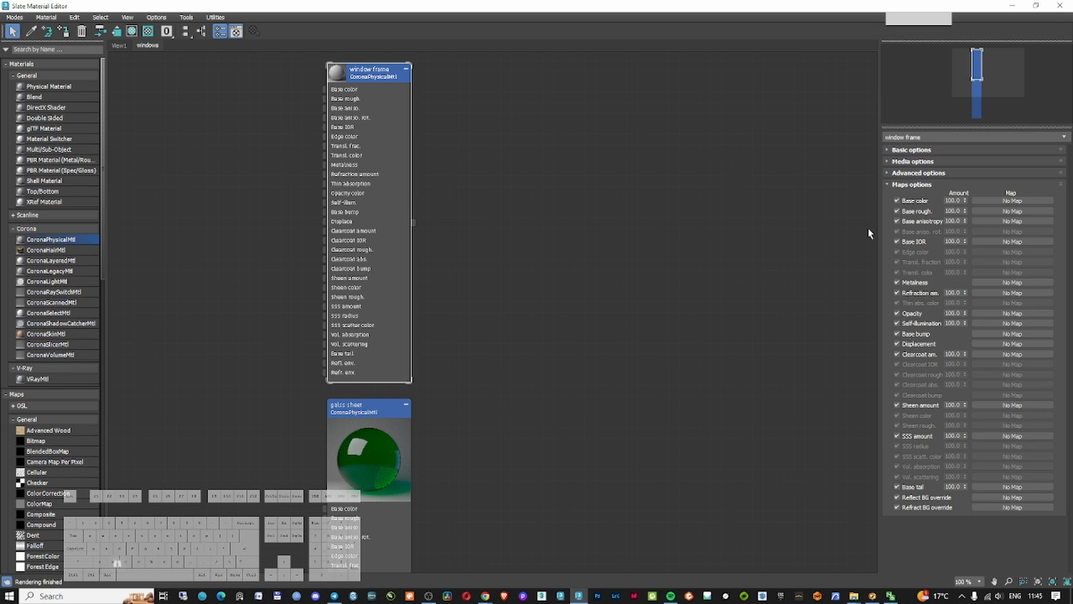
left_click(910, 150)
left_click(962, 163)
left_click(972, 161)
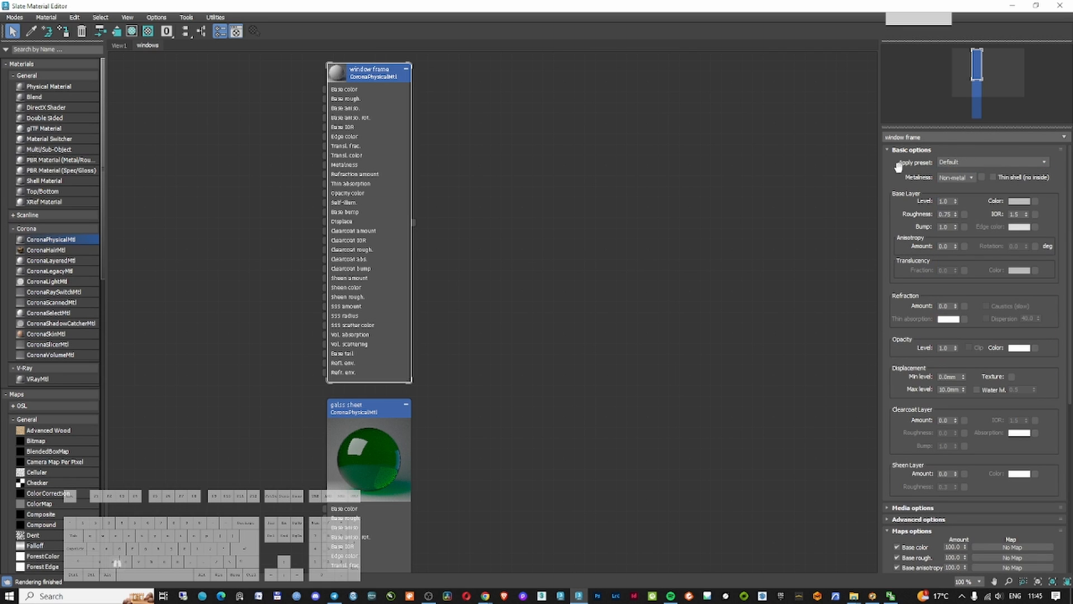
left_click(1019, 202)
left_click_drag(851, 119, 851, 92)
left_click_drag(890, 149, 879, 149)
left_click(967, 182)
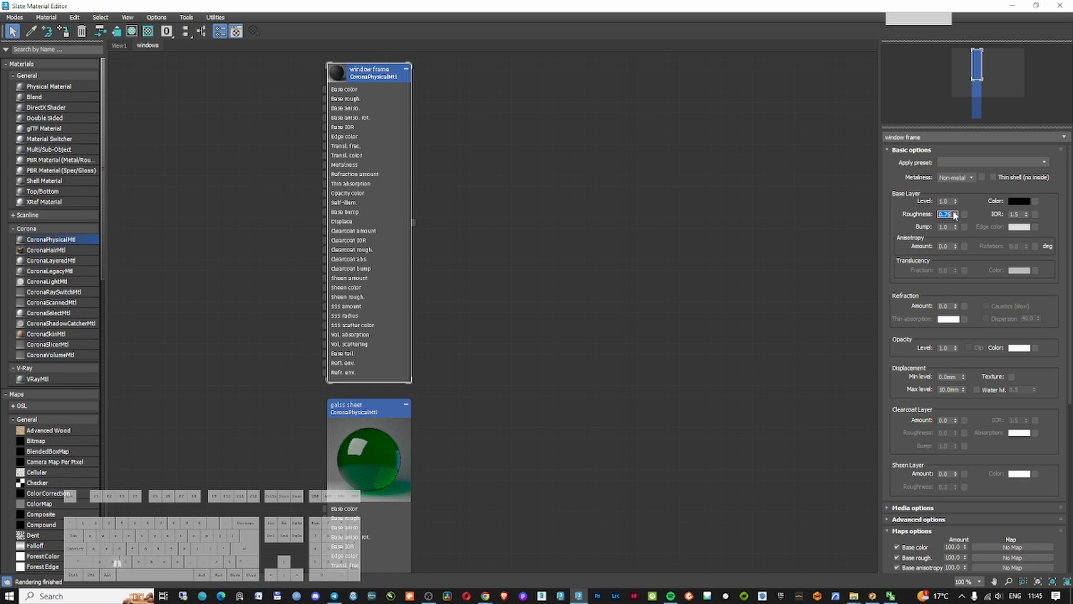
type("0.6")
Assign the window frame material to the window's frame and the glass sheet material to its pane
left_click_drag(455, 8, 1017, 35)
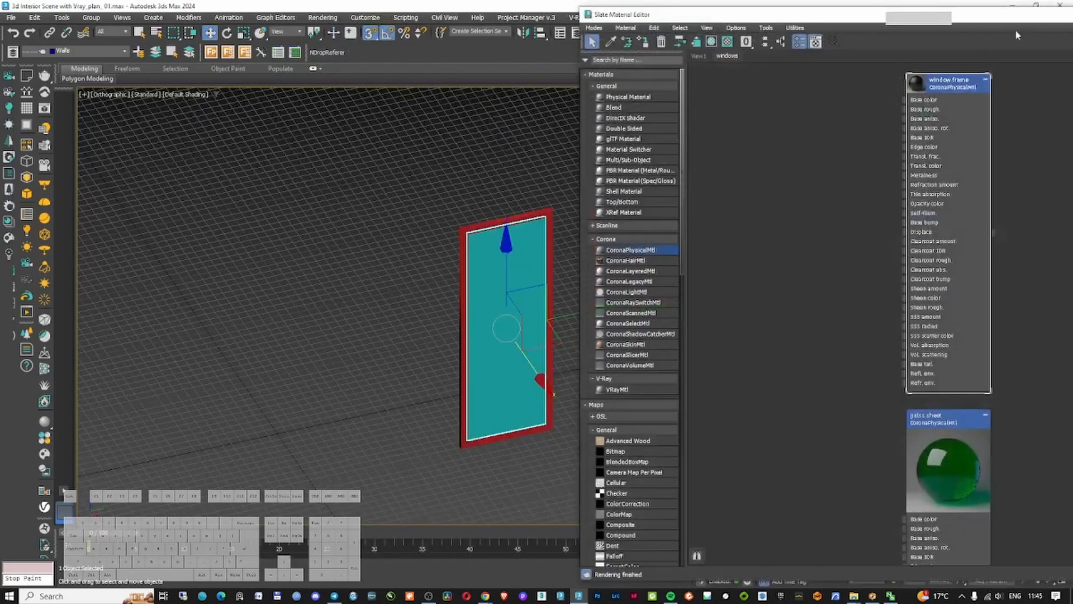
left_click(572, 163)
left_click(549, 211)
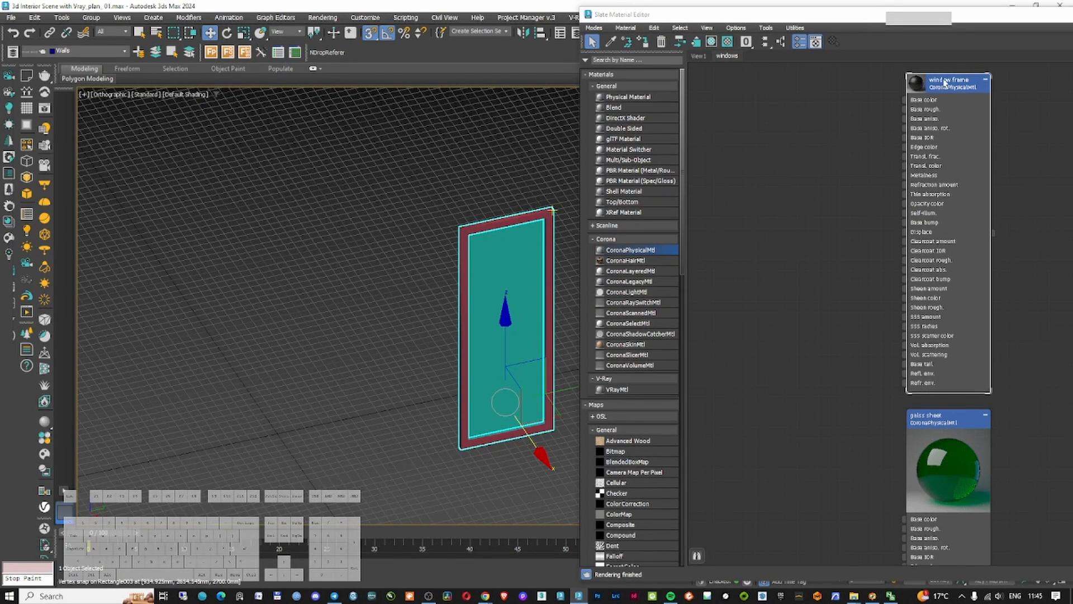
left_click_drag(945, 82, 935, 82)
left_click(644, 42)
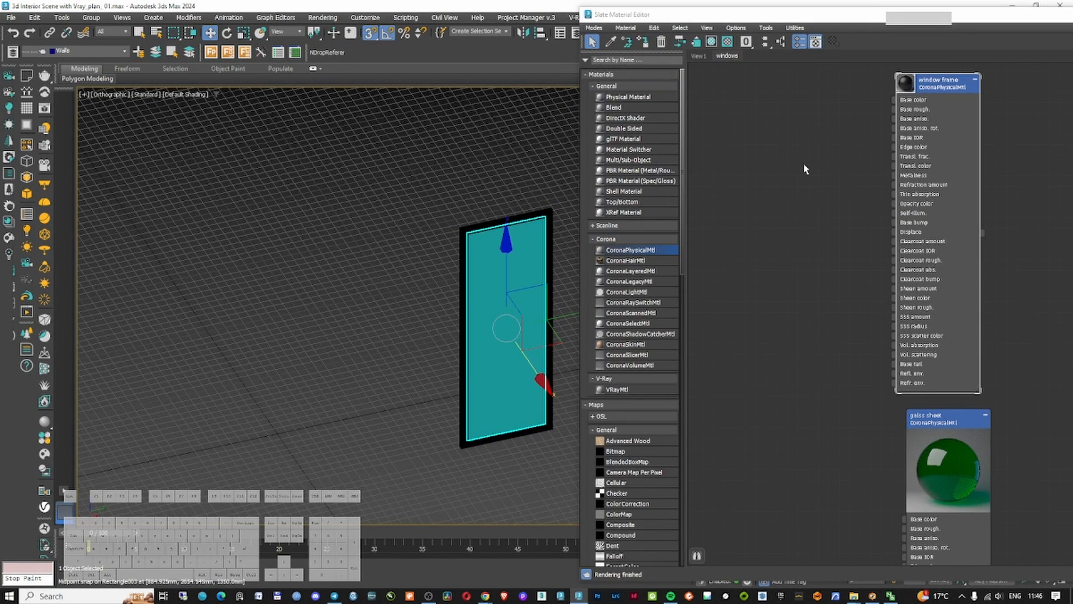
left_click_drag(946, 417, 915, 426)
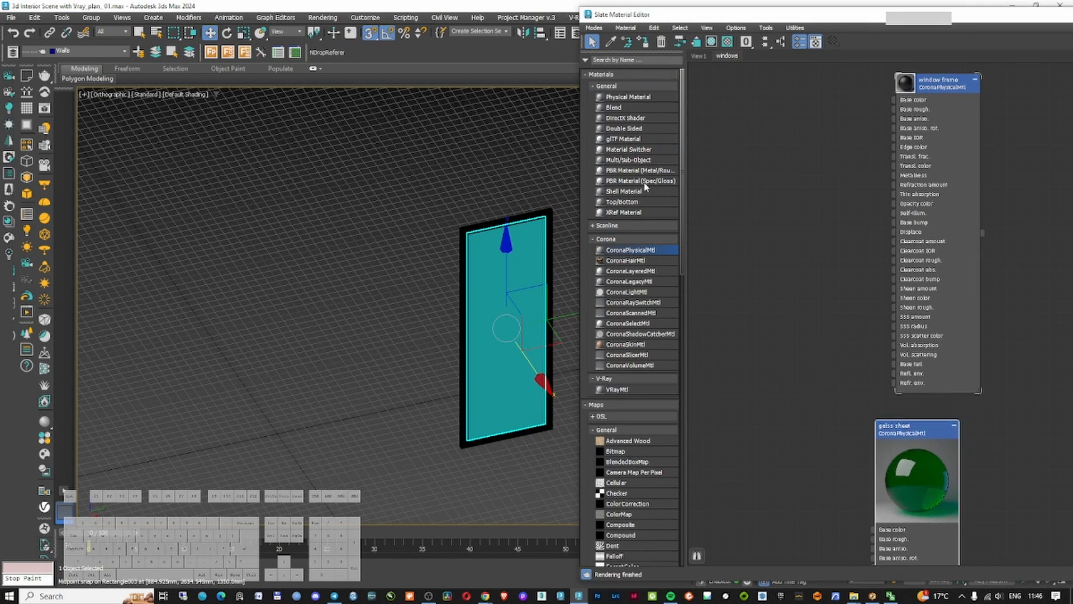
left_click(628, 44)
Group the frame and the glass pane under the name "window"
left_click(550, 285, "ctrl")
left_click(91, 18)
left_click(102, 36)
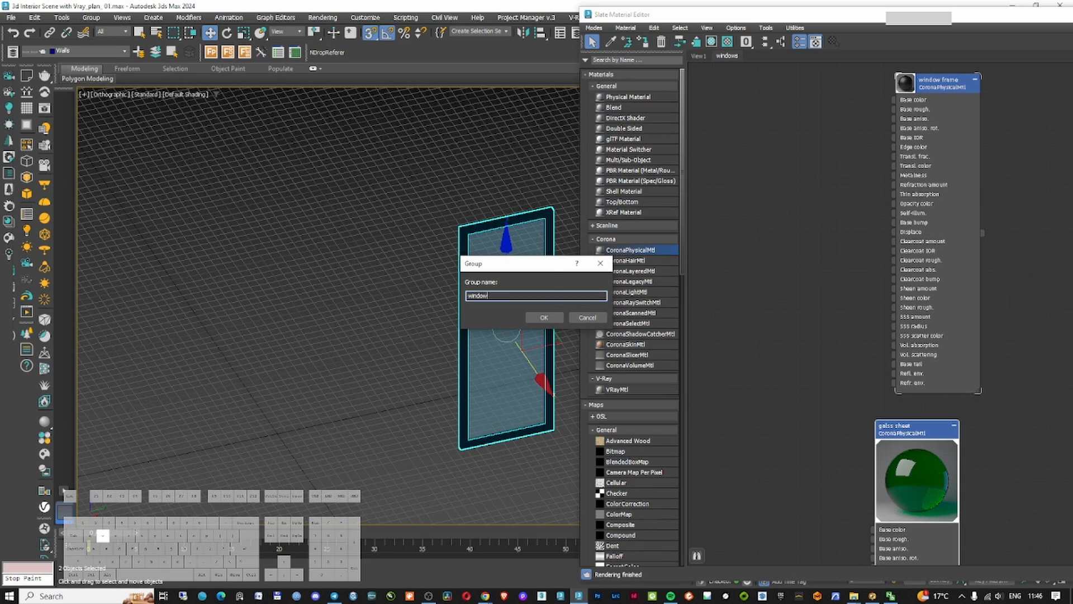
key("Return")
Clone the window group in the wireframe top view as one Copy along the Y axis into the free half of the opening
key("z")
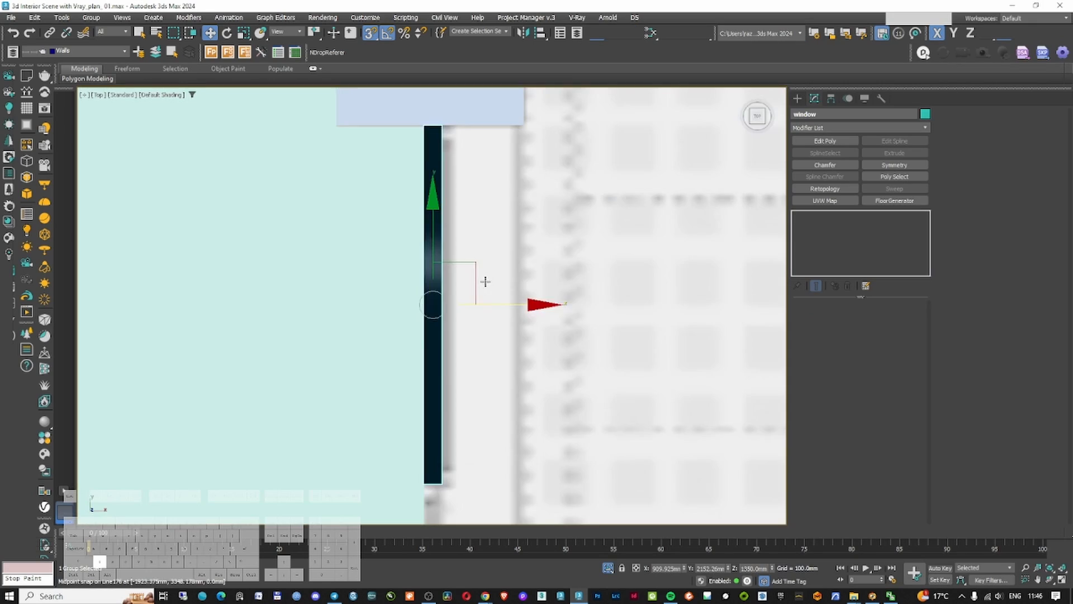
scroll(496, 241, "down", 5)
key("F3")
middle_click_drag(488, 247, 492, 218)
scroll(492, 218, "up", 2)
left_click_drag(480, 147, 630, 393, "shift")
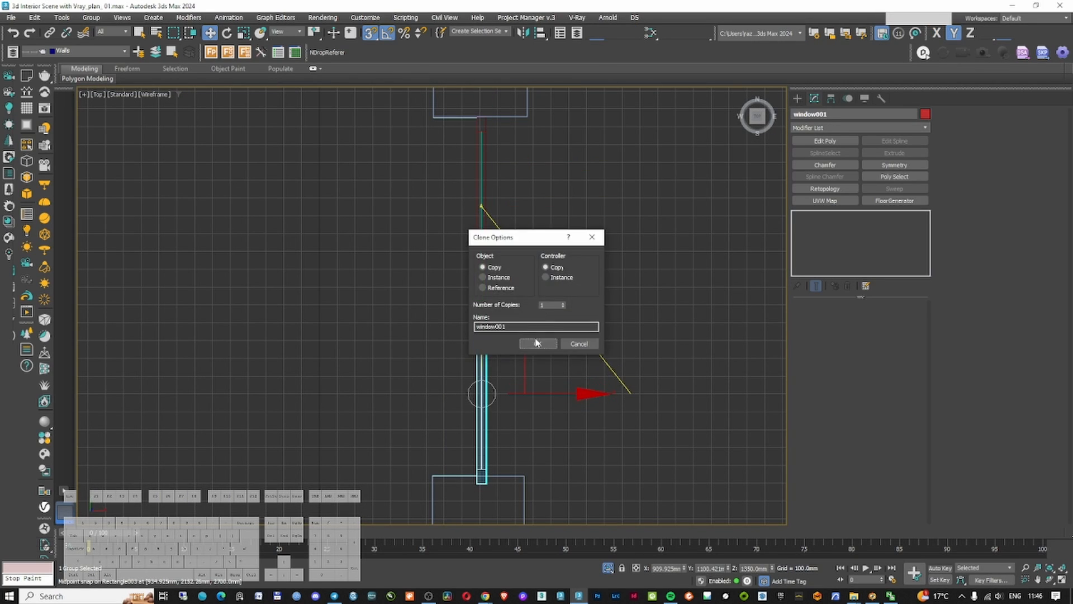
left_click(537, 343)
Move the copied window along the Y axis to line up with the first window's frame and check its fit at the wall
scroll(485, 308, "up", 10)
left_click_drag(507, 277, 507, 181)
scroll(507, 184, "down", 10)
scroll(516, 339, "up", 8)
scroll(448, 317, "up", 2)
scroll(477, 321, "down", 6)
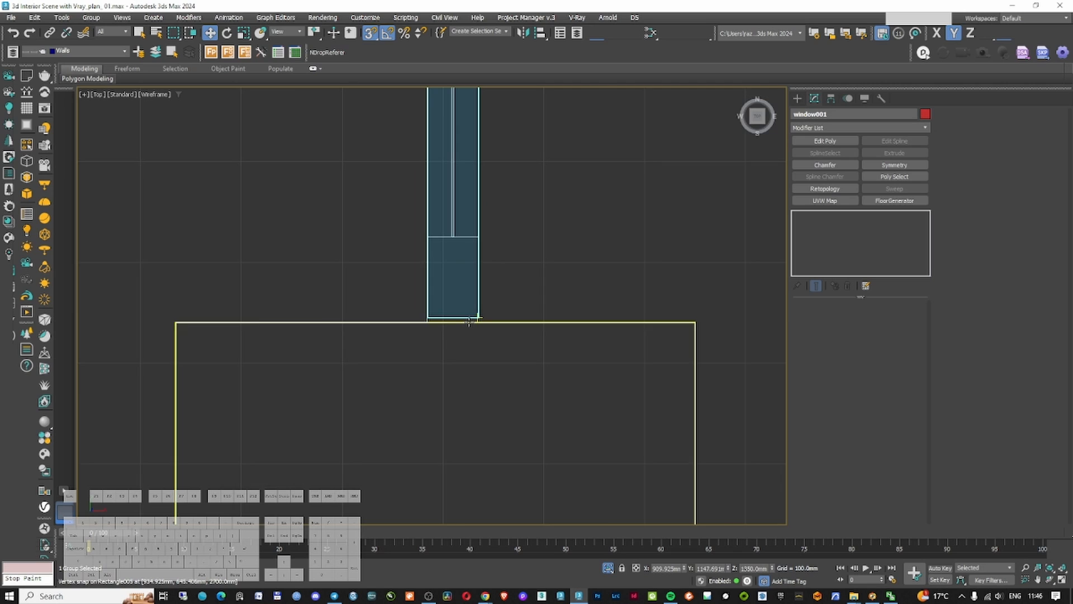
scroll(483, 316, "up", 3)
left_click(483, 316)
left_click(454, 289)
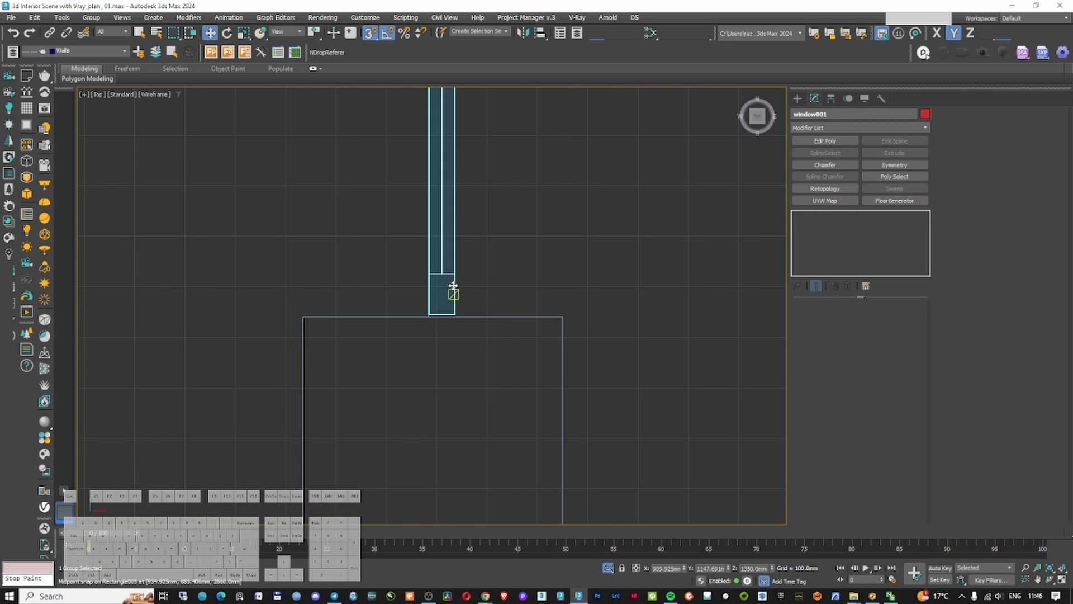
Select both window groups and copy them along the Y axis into the next wall opening
scroll(455, 289, "down", 10)
scroll(463, 219, "up", 8)
left_click(452, 207, "ctrl")
scroll(451, 208, "down", 6)
middle_click_drag(456, 227, 470, 172)
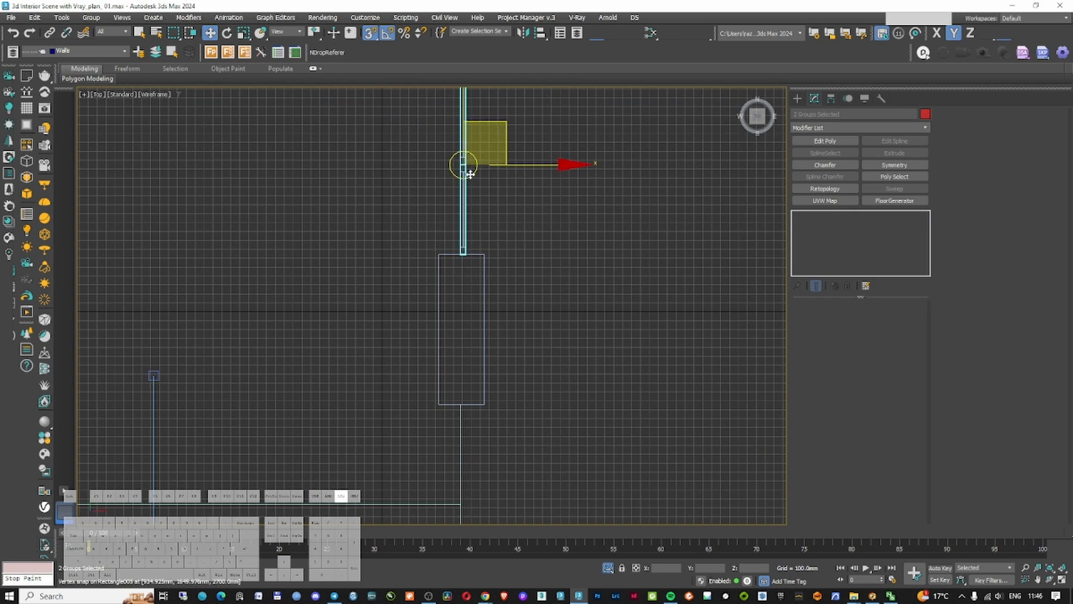
left_click_drag(462, 164, 529, 498, "shift")
left_click(536, 345)
Snap the copied pair of windows along the Y axis against the wall edge at the start of the second opening
scroll(461, 417, "up", 6)
scroll(482, 389, "up", 4)
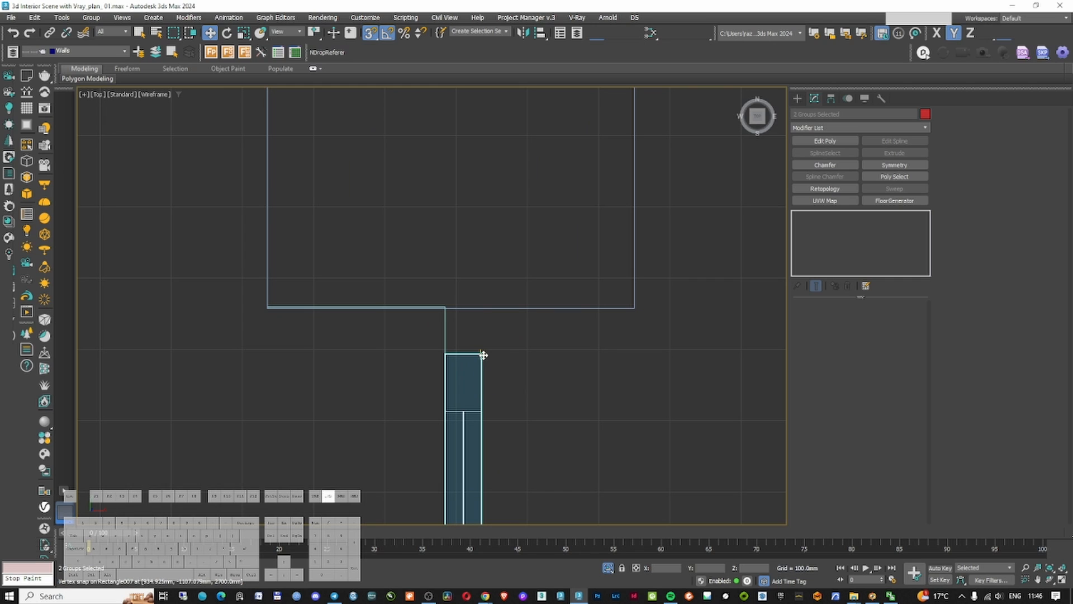
left_click_drag(482, 354, 636, 310)
Select the segment of the wall line that borders the far end of the second window opening
scroll(502, 360, "down", 10)
scroll(478, 417, "up", 8)
left_click(474, 411)
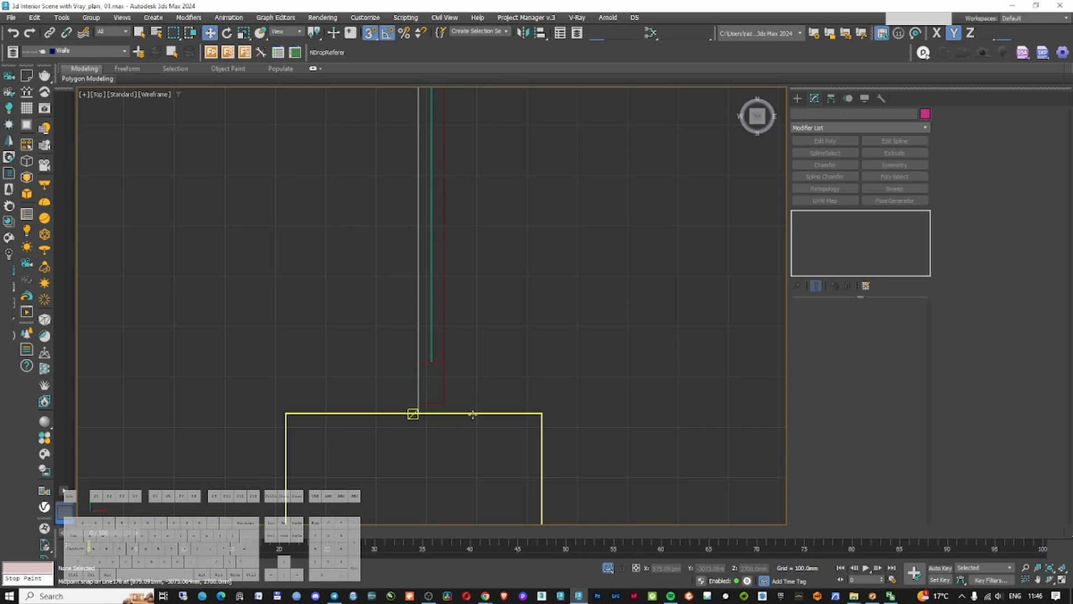
left_click(473, 415)
left_click(819, 242)
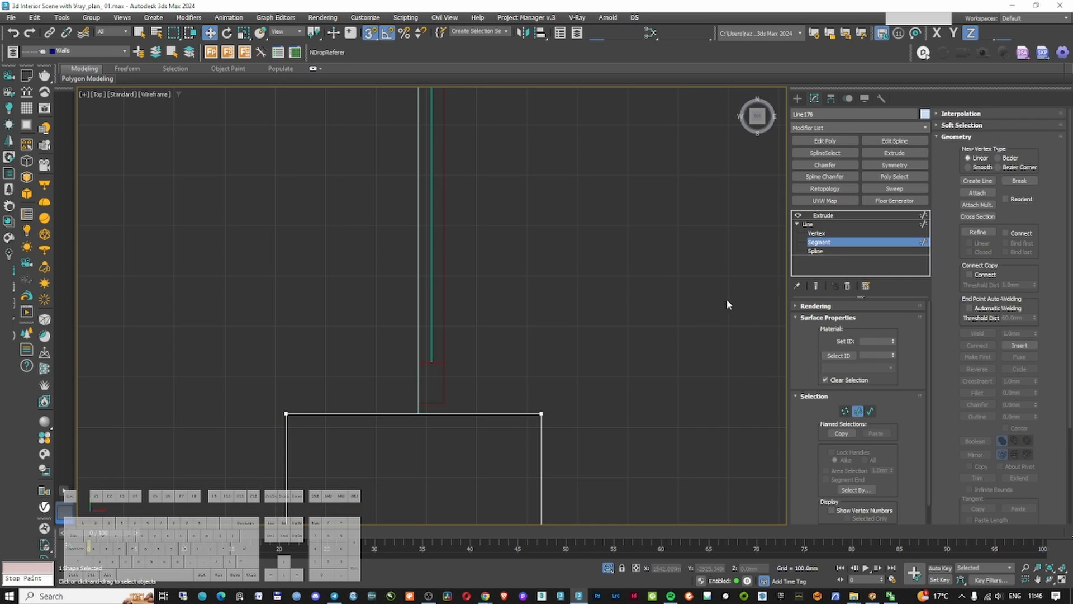
left_click(441, 415)
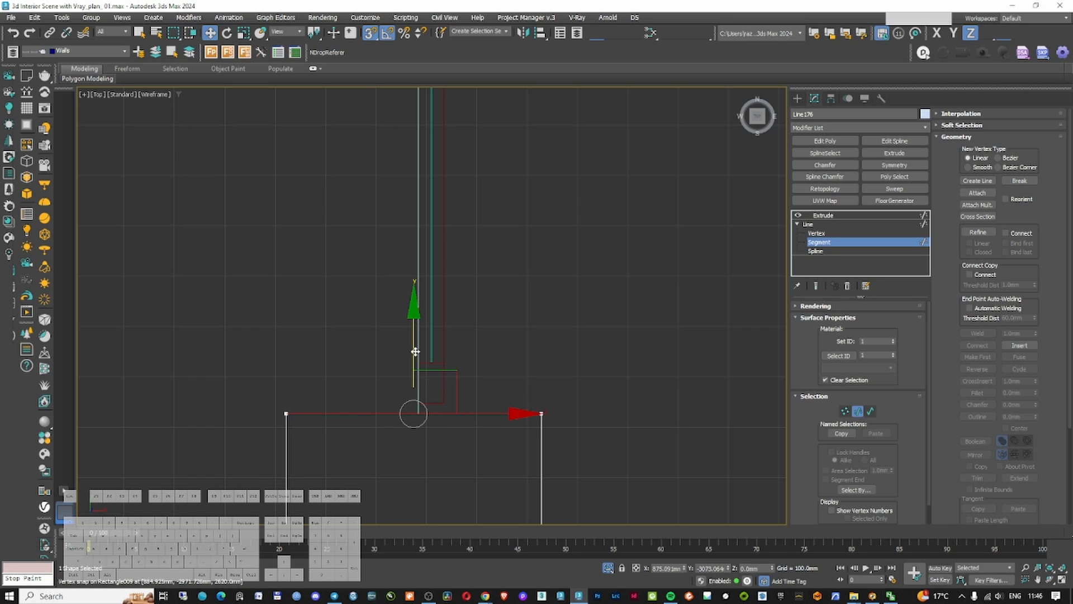
Snap the wall segments beside the windows along Y to meet the window frames, and return to the Extrude level
left_click_drag(415, 352, 429, 401)
scroll(429, 399, "down", 9)
scroll(438, 298, "up", 8)
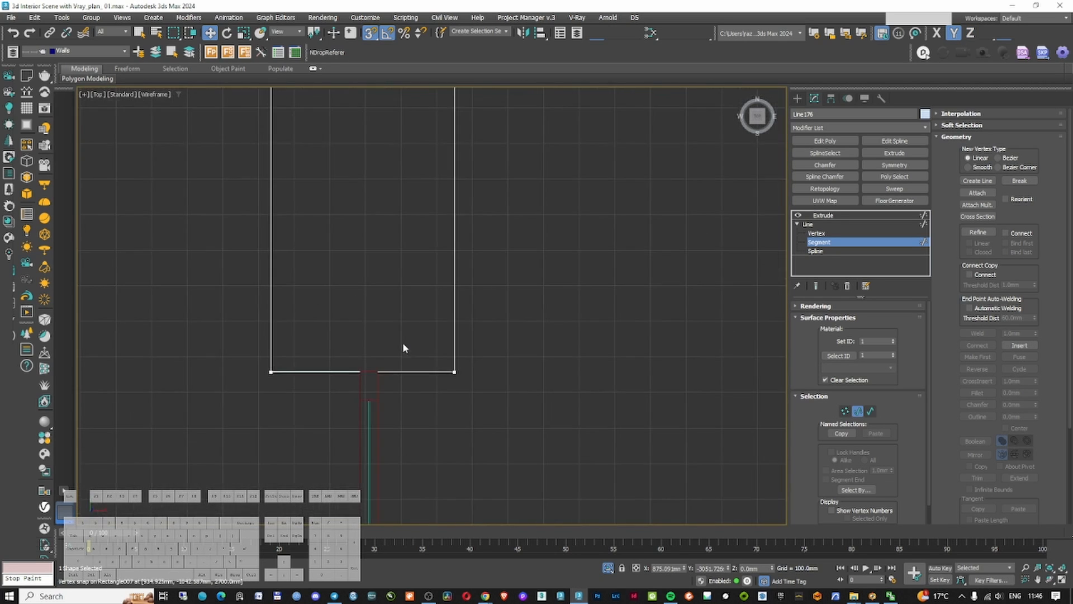
scroll(403, 366, "down", 8)
scroll(405, 263, "up", 10)
left_click(391, 252)
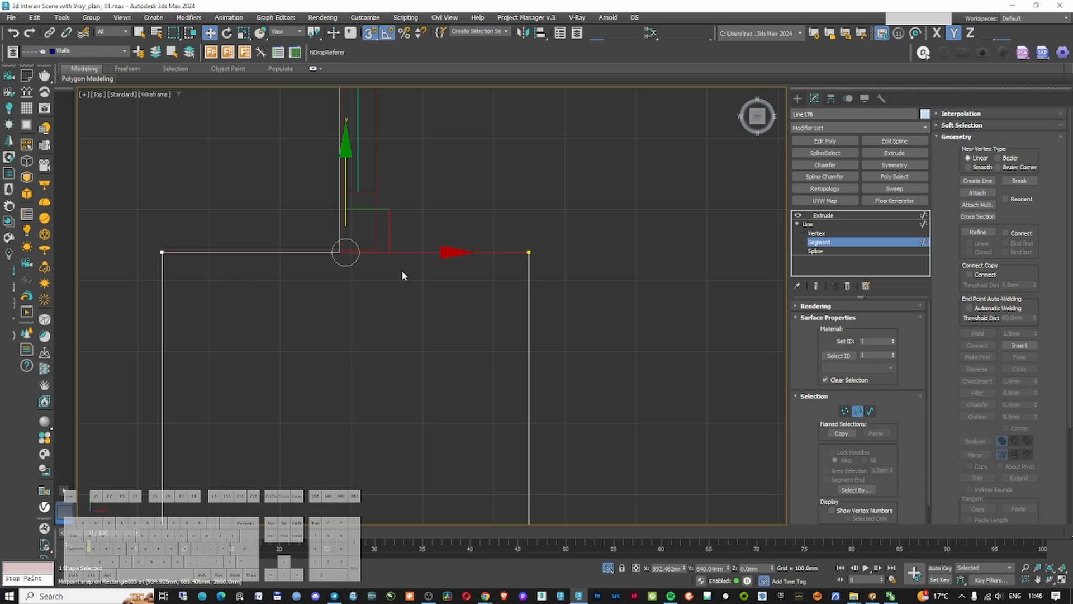
middle_click_drag(353, 223, 371, 290)
scroll(371, 291, "up", 6)
left_click_drag(350, 314, 438, 375)
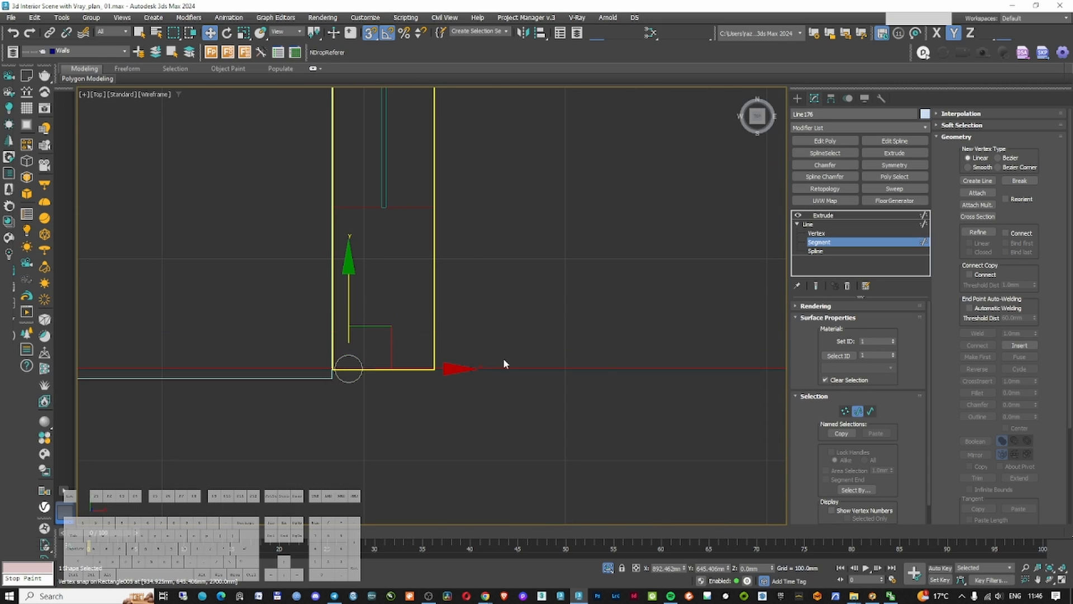
left_click(857, 413)
left_click(823, 216)
Examine the extruded walls and window openings in shaded 3D view and through the VRayCam001 camera
left_click(656, 235)
key("F3")
scroll(434, 366, "down", 10)
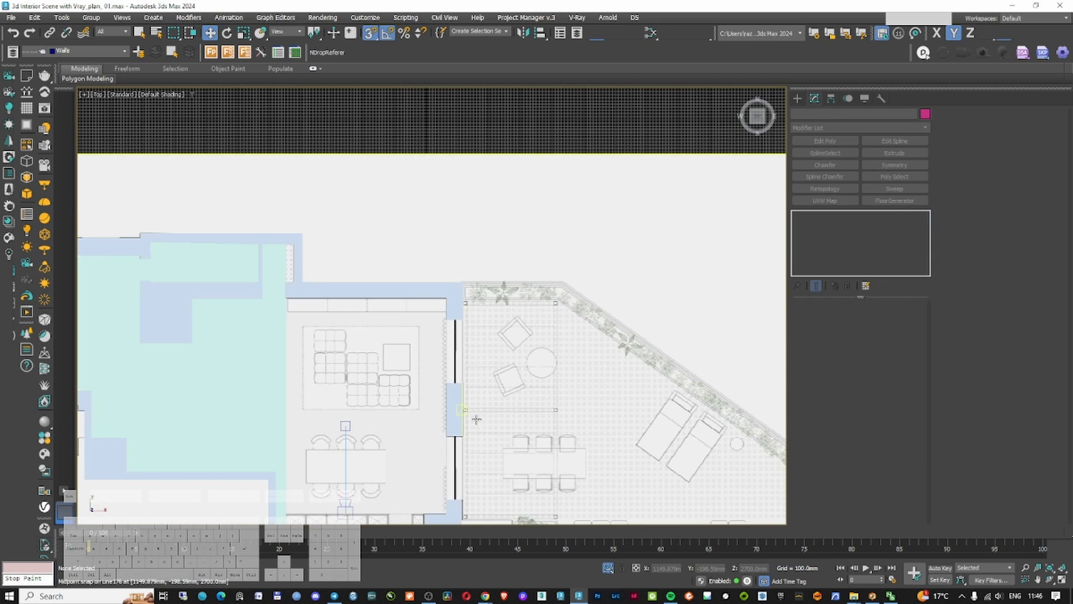
middle_click_drag(475, 420, 404, 375, "alt")
scroll(479, 379, "up", 6)
middle_click_drag(479, 378, 464, 371, "alt")
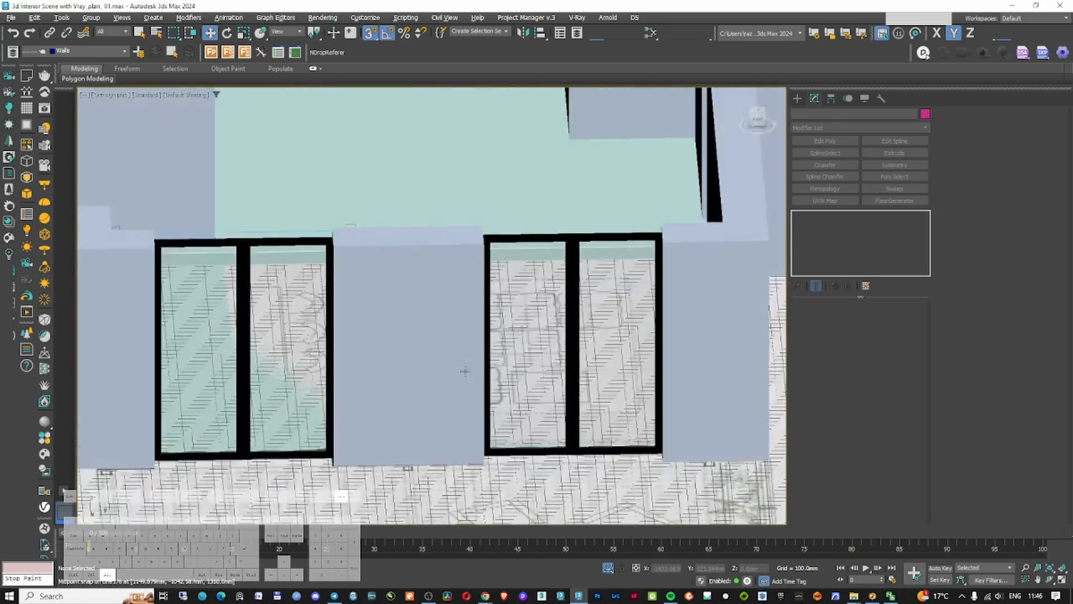
left_click(472, 361)
scroll(414, 357, "down", 5)
middle_click_drag(405, 351, 445, 350, "alt")
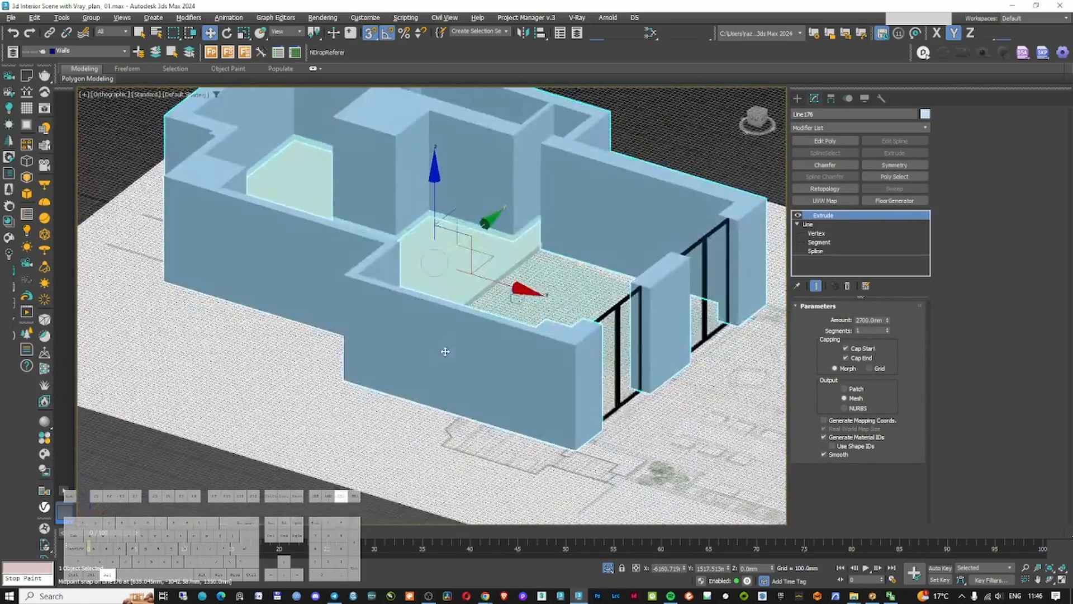
key("c")
right_click(451, 343)
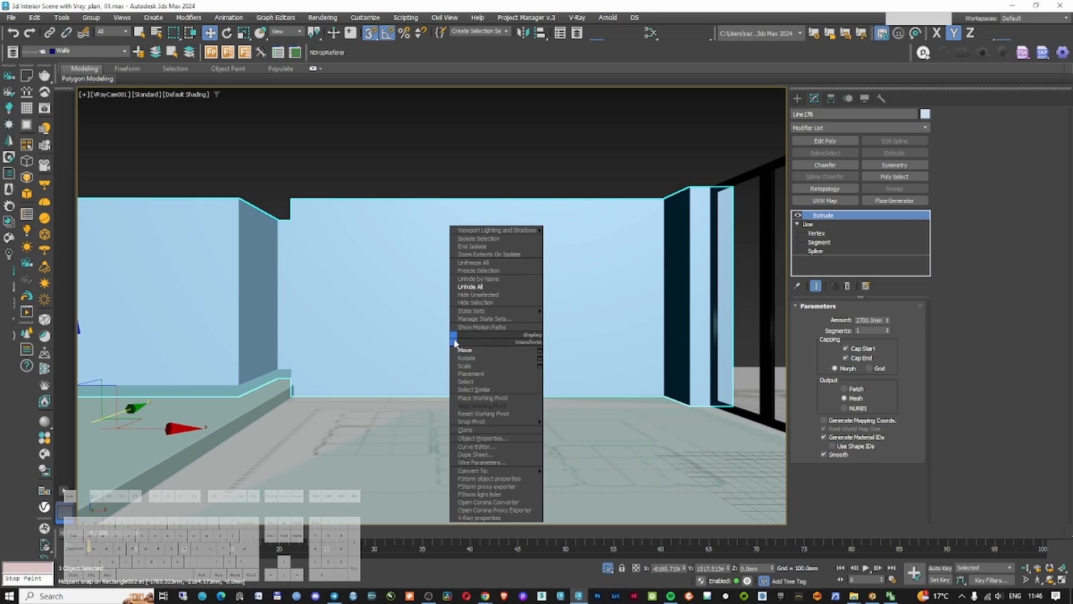
left_click(525, 168)
left_click(405, 395)
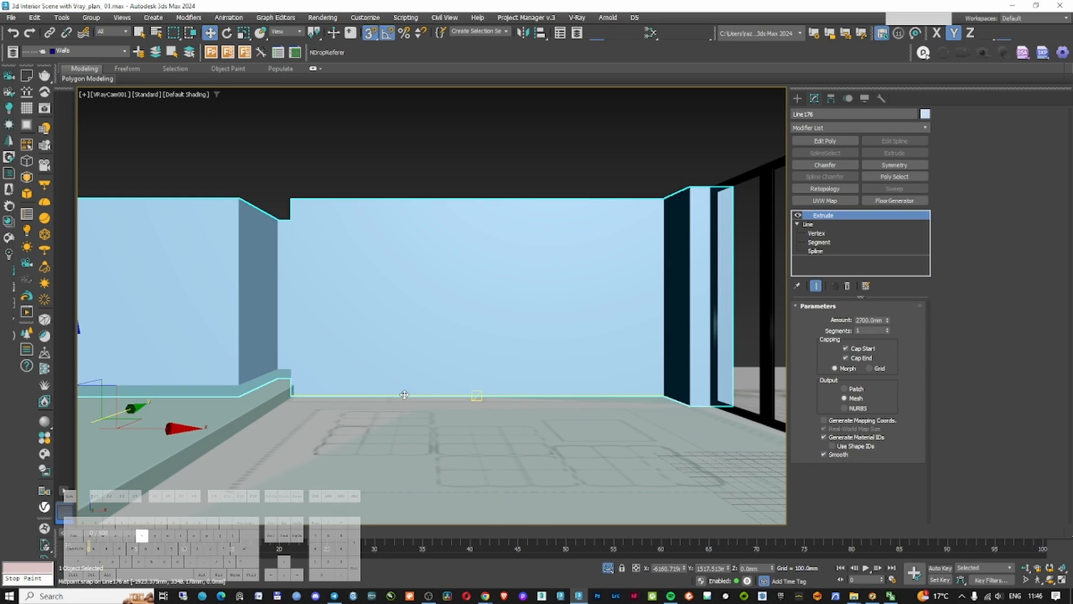
In the top view, draw a rectangle spline about 7281 mm long and 9625 mm wide over the terrace, starting at the lower outer wall corner
key("t")
middle_click_drag(568, 337, 337, 335)
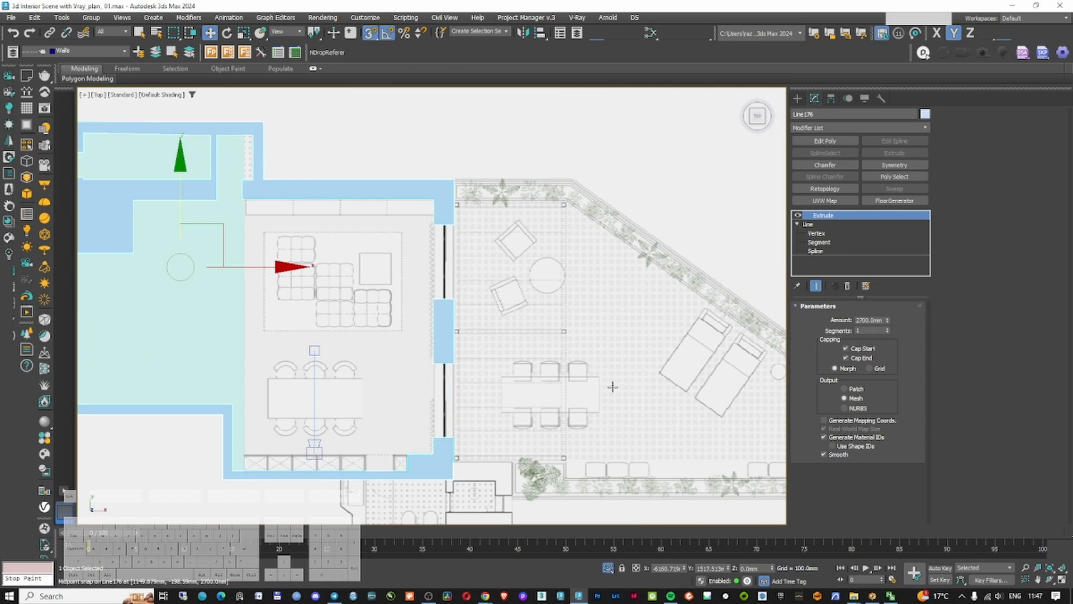
left_click(798, 99)
left_click(889, 181)
middle_click_drag(447, 335, 336, 271)
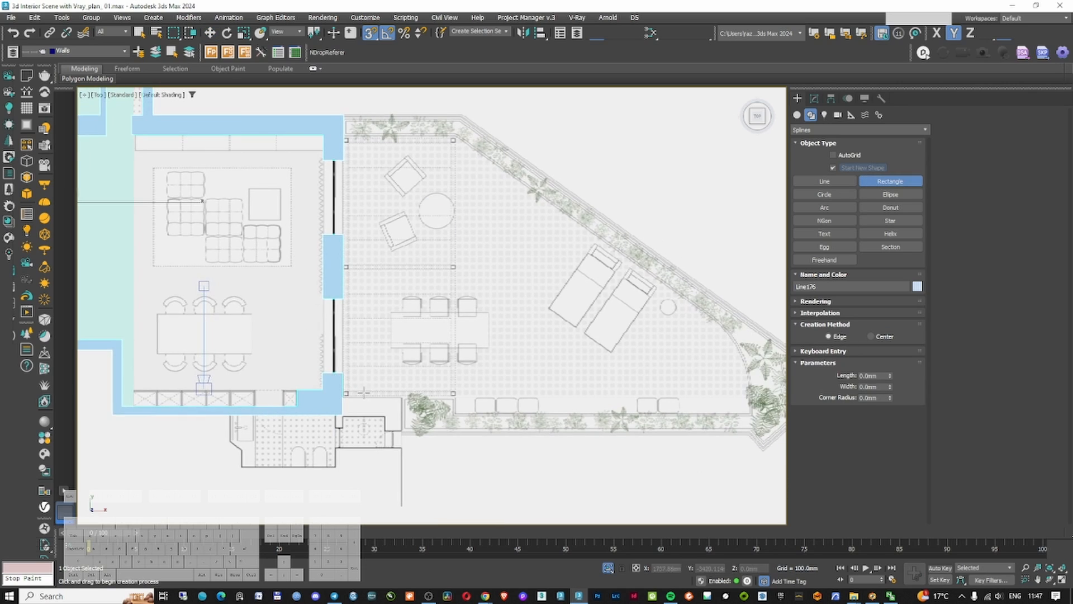
left_click_drag(342, 414, 702, 144)
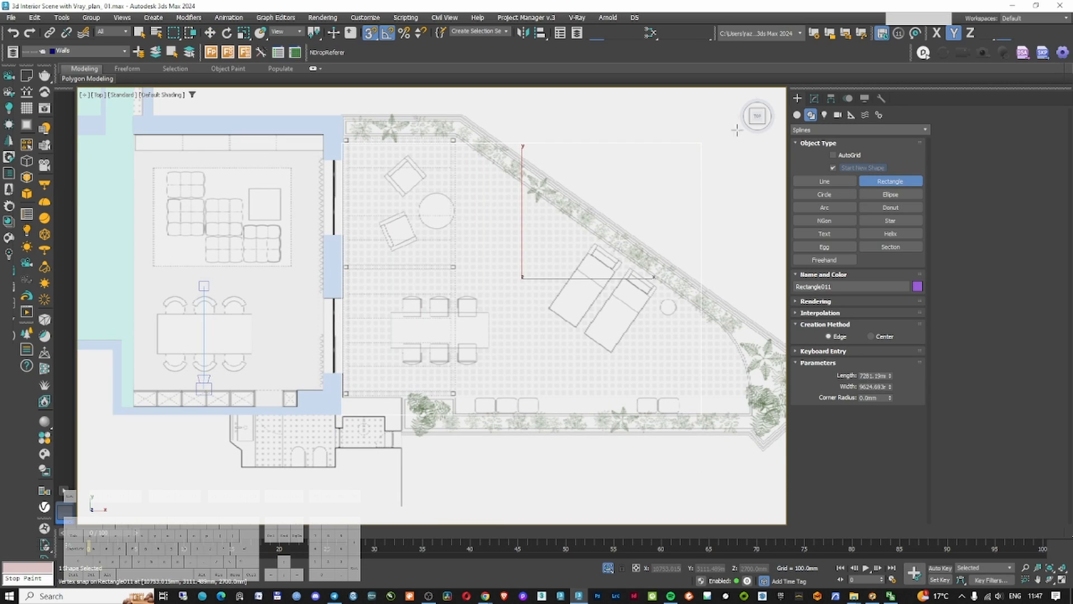
Add an Edit Spline modifier to the terrace rectangle and snap its upper segment to the building's outer wall edge
left_click(815, 99)
left_click(897, 144)
middle_click_drag(523, 144, 458, 249)
key("2")
left_click(496, 167)
left_click_drag(457, 249, 459, 230)
Refine the rectangle's upper edge with a new vertex where the terrace planter bends
key("1")
key("F3")
left_click(978, 209)
key("ctrl+z")
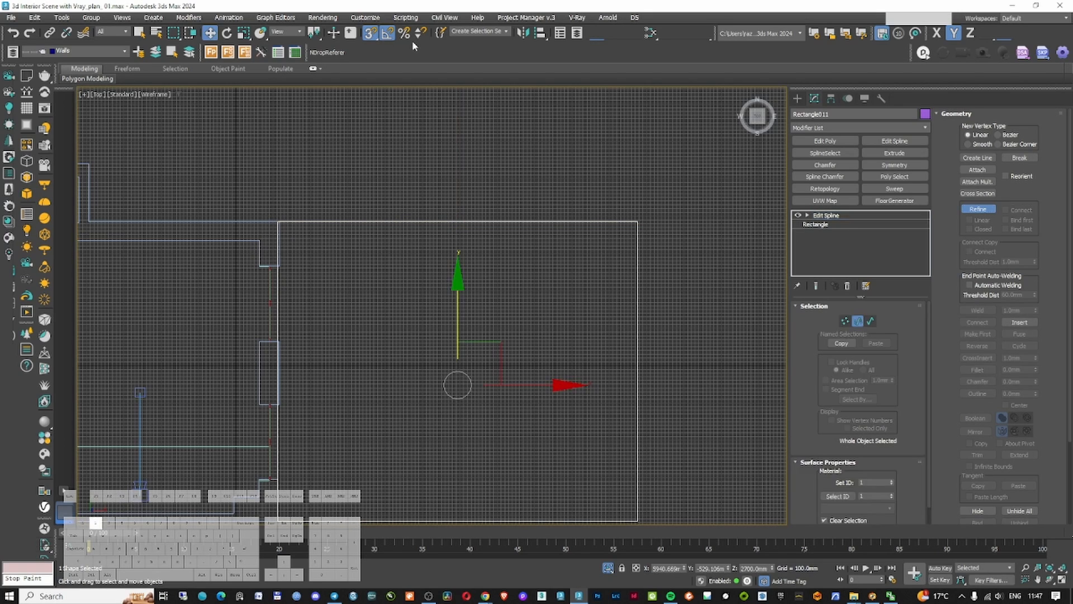
key("1")
key("q")
key("s")
key("F3")
left_click(399, 222)
scroll(406, 170, "down", 6)
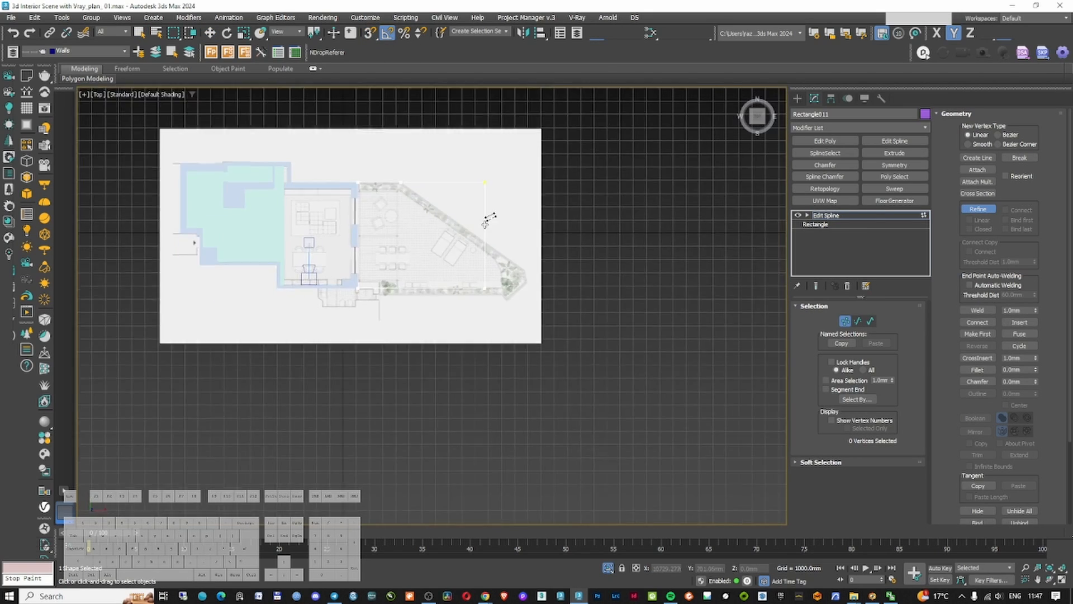
Move the rectangle's upper-right vertex down towards the planter's slanted outer edge
scroll(489, 227, "up", 2)
key("1")
key("1")
key("w")
left_click(486, 165)
key("ctrl+a")
left_click_drag(485, 165, 506, 244)
right_click(429, 246)
left_click(399, 185)
left_click(485, 242)
Move the outline's right-hand vertices outward to follow the far end of the terrace planter, and leave vertex editing
scroll(480, 240, "up", 3)
scroll(497, 244, "down", 2)
left_click(501, 352, "ctrl")
left_click_drag(538, 351, 592, 352)
scroll(580, 299, "up", 4)
left_click(530, 224)
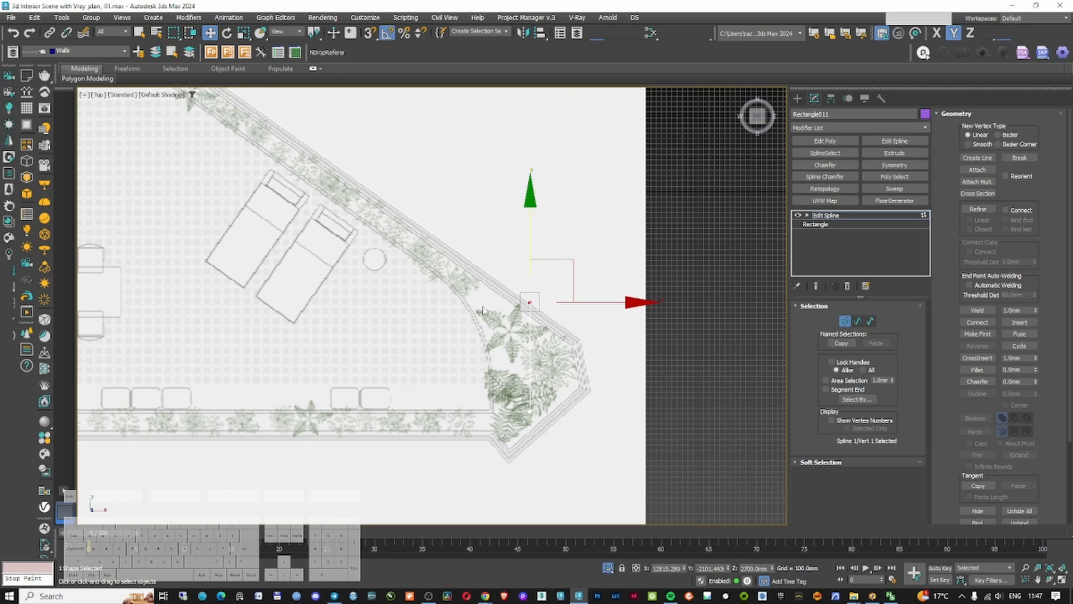
scroll(431, 310, "down", 4)
middle_click_drag(353, 283, 413, 231)
scroll(472, 292, "up", 1)
scroll(492, 291, "up", 3)
left_click(846, 320)
left_click(797, 98)
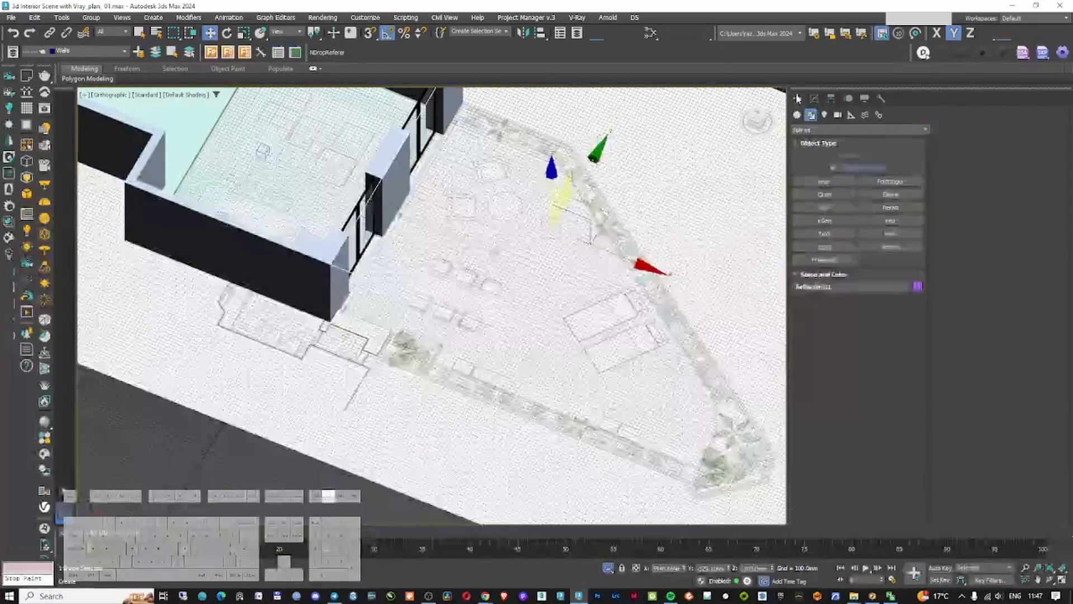
Snap the terrace outline down along Z from the top of the wall to floor level
mouse_move(580, 225)
middle_mouse_down()
mouse_move(570, 247)
mouse_move(544, 228)
mouse_move(570, 185)
middle_mouse_up()
key("F3")
key("F3")
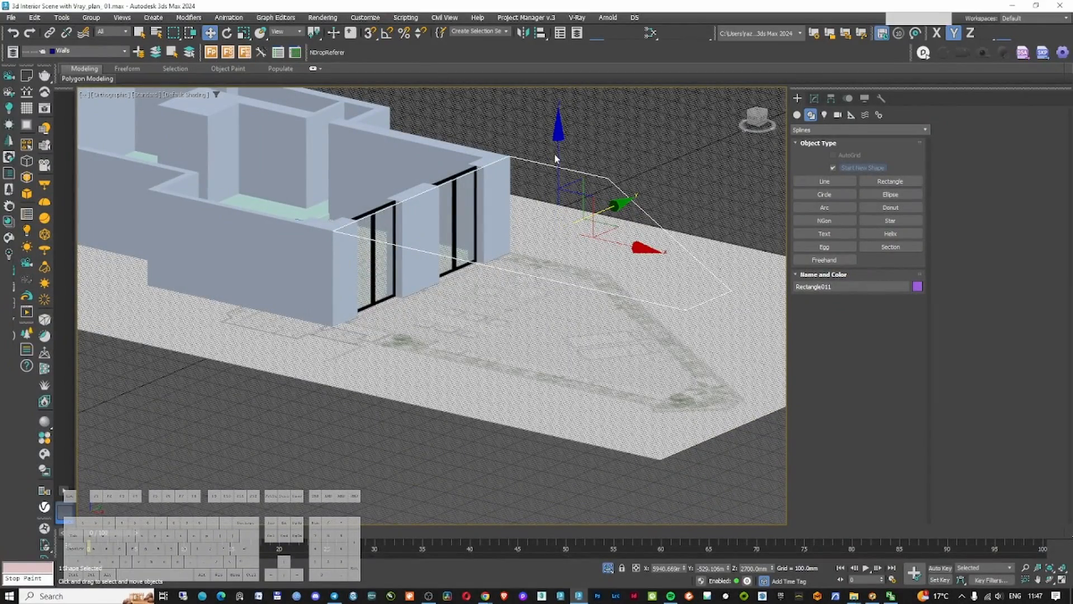
key("s")
key("a")
left_click_drag(510, 157, 509, 253)
key("F3")
key("F3")
middle_click_drag(445, 210, 467, 248, "alt")
key("F3")
In the top wireframe view, align the upper-left vertex of the terrace outline with the outer wall edge
key("t")
key("F3")
scroll(488, 252, "up", 2)
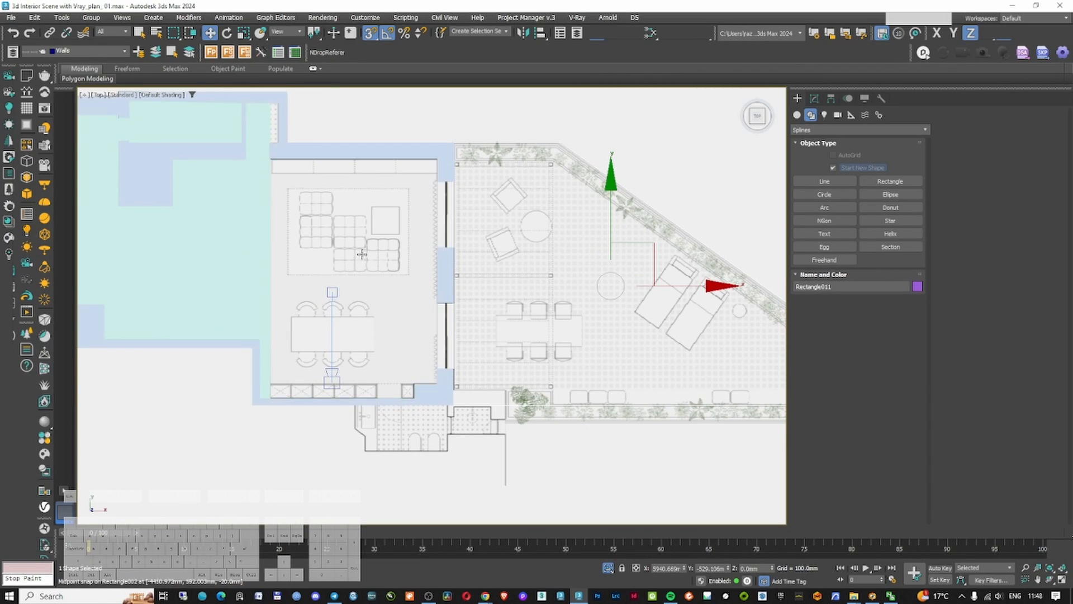
scroll(437, 190, "up", 5)
left_click(815, 98)
left_click(845, 321)
left_click(978, 209)
key("F3")
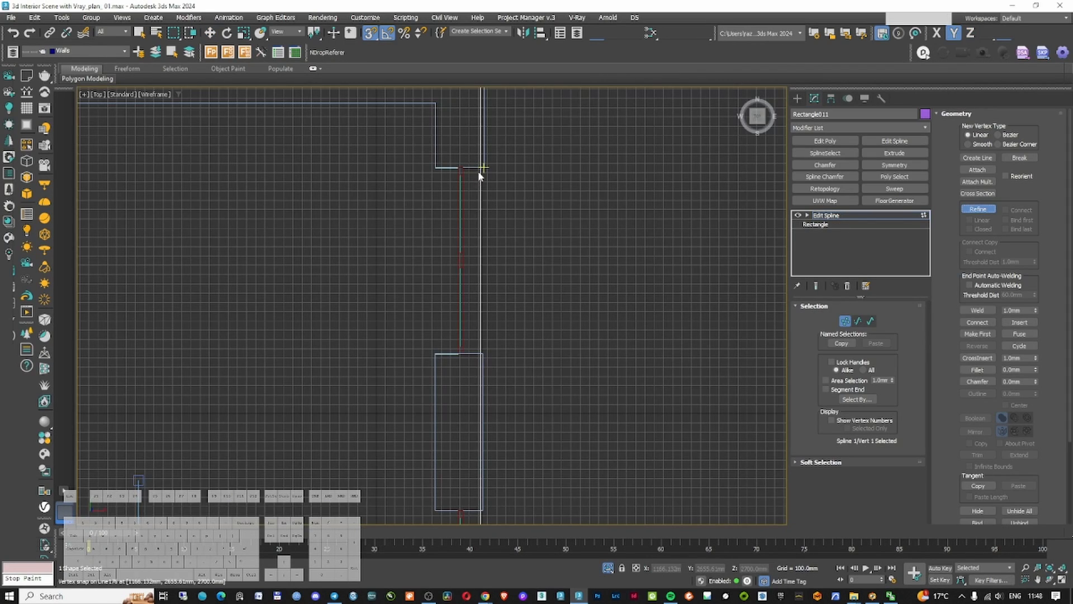
middle_click_drag(488, 168, 488, 296)
scroll(485, 280, "down", 2)
key("w")
mouse_move(492, 200)
left_mouse_down()
mouse_move(470, 228)
mouse_move(469, 214)
mouse_move(485, 215)
left_mouse_up()
scroll(480, 229, "up", 4)
scroll(495, 342, "down", 2)
middle_click_drag(496, 342, 502, 253)
key("1")
key("1")
left_click(483, 148)
Refine the outline's wall-side edge with new vertices at the wall corners of both window openings
left_click(982, 214)
scroll(582, 257, "up", 3)
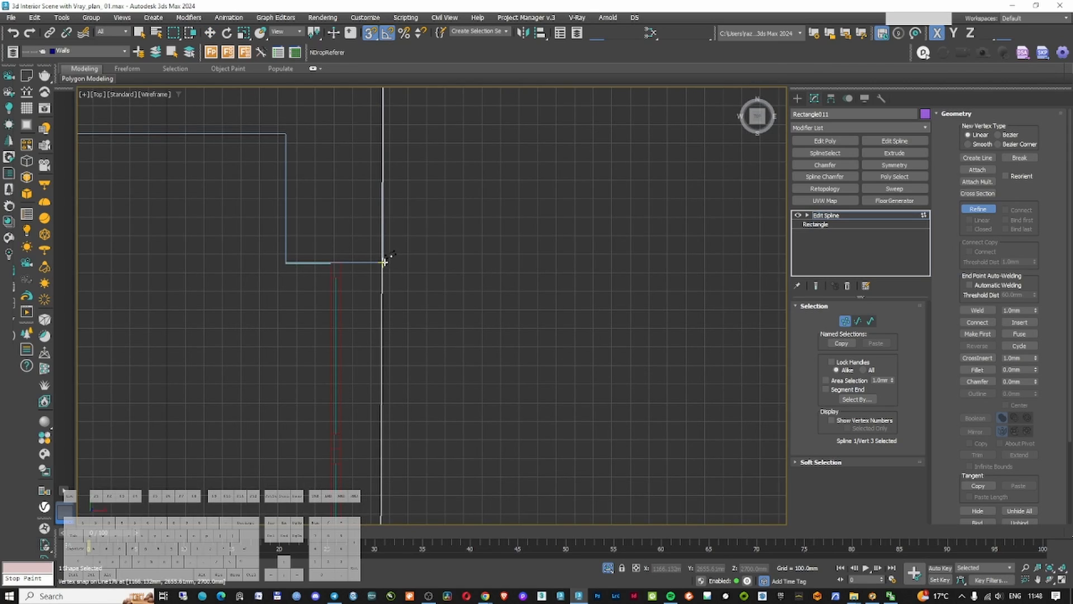
scroll(393, 255, "up", 3)
left_click(372, 268)
scroll(398, 296, "down", 6)
left_click(397, 475)
middle_click_drag(397, 474, 415, 230)
scroll(416, 232, "up", 6)
left_click(421, 182)
scroll(456, 205, "down", 4)
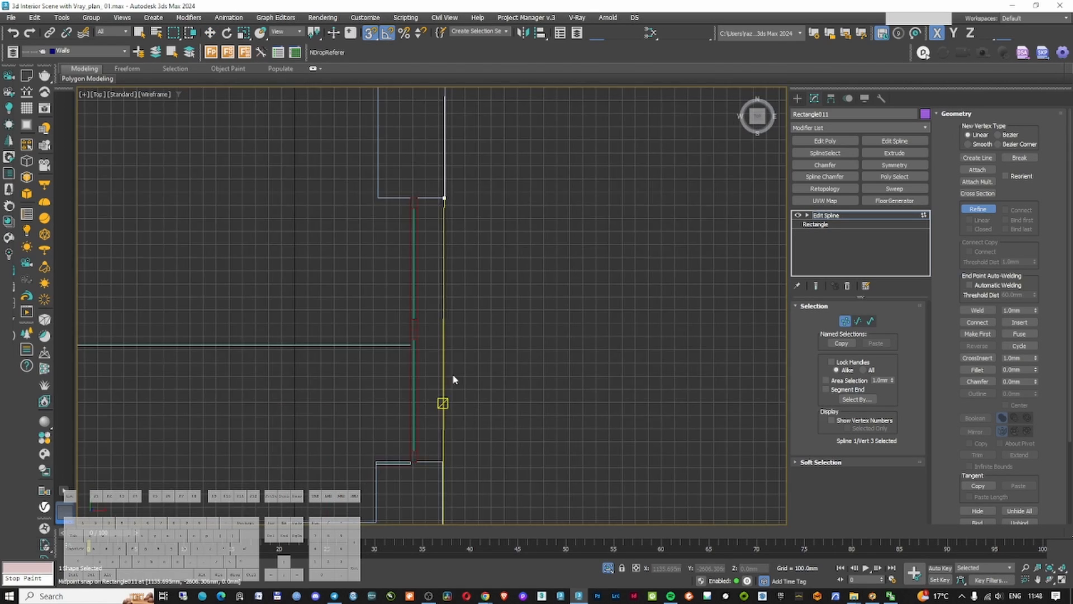
scroll(459, 448, "up", 3)
left_click(427, 476)
middle_click_drag(478, 469, 494, 347)
scroll(447, 357, "up", 4)
Snap the new outline vertex at the lower window opening onto the adjacent wall corner
key("1")
left_click(427, 351, "ctrl")
key("ctrl+z")
key("1")
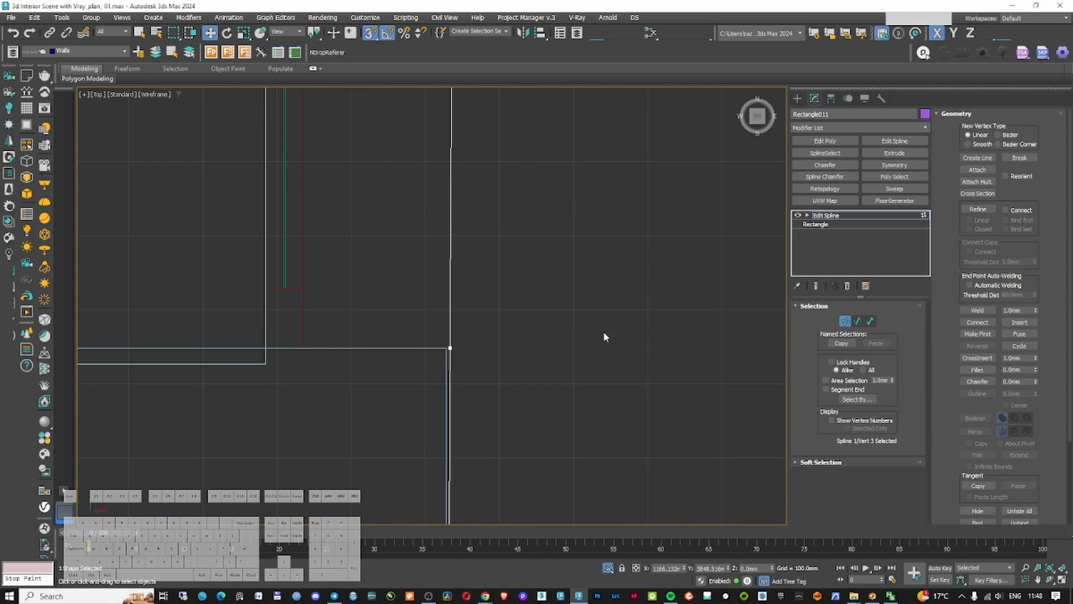
scroll(436, 359, "up", 3)
left_click_drag(433, 313, 462, 342)
left_click_drag(533, 313, 613, 446)
scroll(613, 446, "down", 5)
middle_click_drag(614, 446, 572, 250)
key("2")
key("2")
key("2")
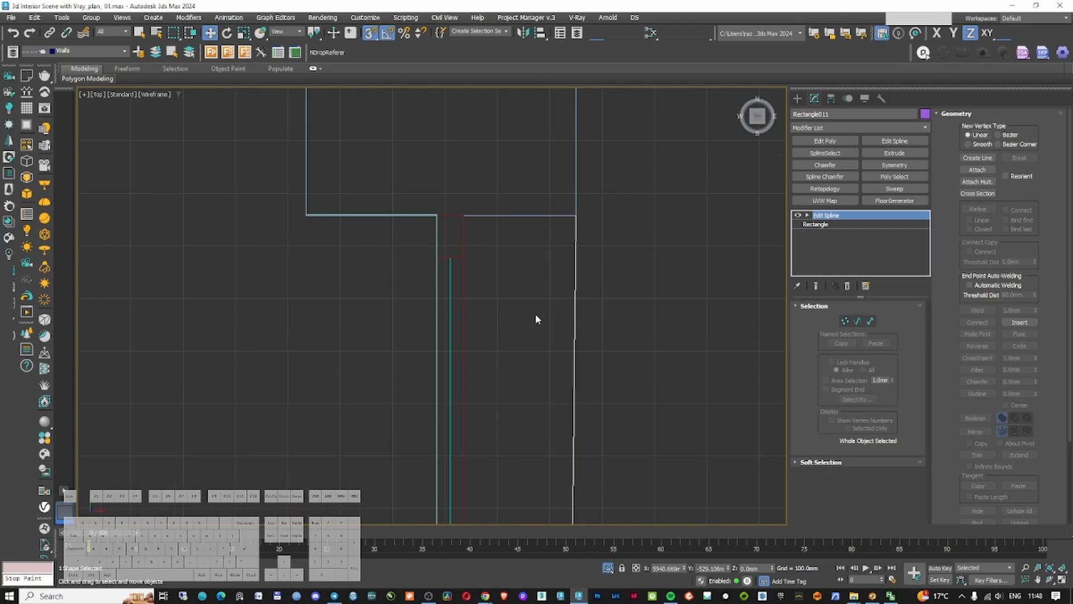
Adjust the remaining vertices along the outline's wall side so they sit on the wall corners beside the window openings
left_click(529, 298)
scroll(499, 118, "up", 3)
left_click_drag(587, 316, 474, 154)
key("1")
scroll(475, 155, "down", 3)
middle_click_drag(476, 157, 472, 112)
scroll(464, 346, "up", 4)
left_click_drag(455, 343, 417, 345)
scroll(481, 313, "down", 5)
key("2")
key("1")
left_click(500, 313)
left_click_drag(527, 289, 499, 320)
scroll(512, 292, "down", 8)
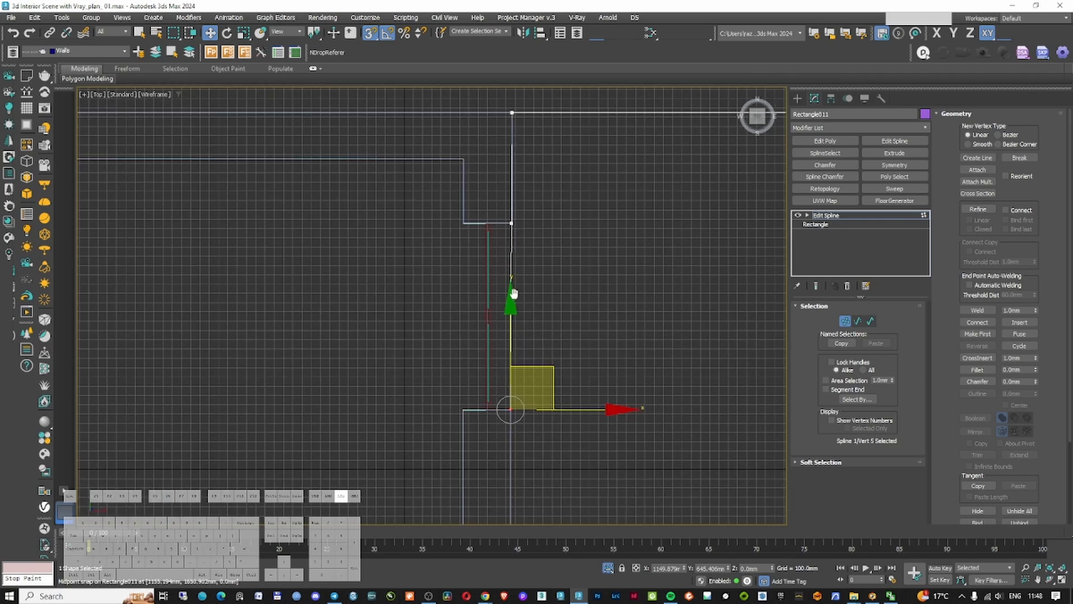
scroll(510, 224, "up", 6)
left_click(503, 280)
Pull the outline's vertices at the upper window opening inward along X to the inner edge of the window recess
scroll(517, 280, "down", 5)
key("2")
left_click_drag(549, 362, 530, 363)
middle_click_drag(477, 148, 469, 250)
key("1")
scroll(460, 194, "up", 3)
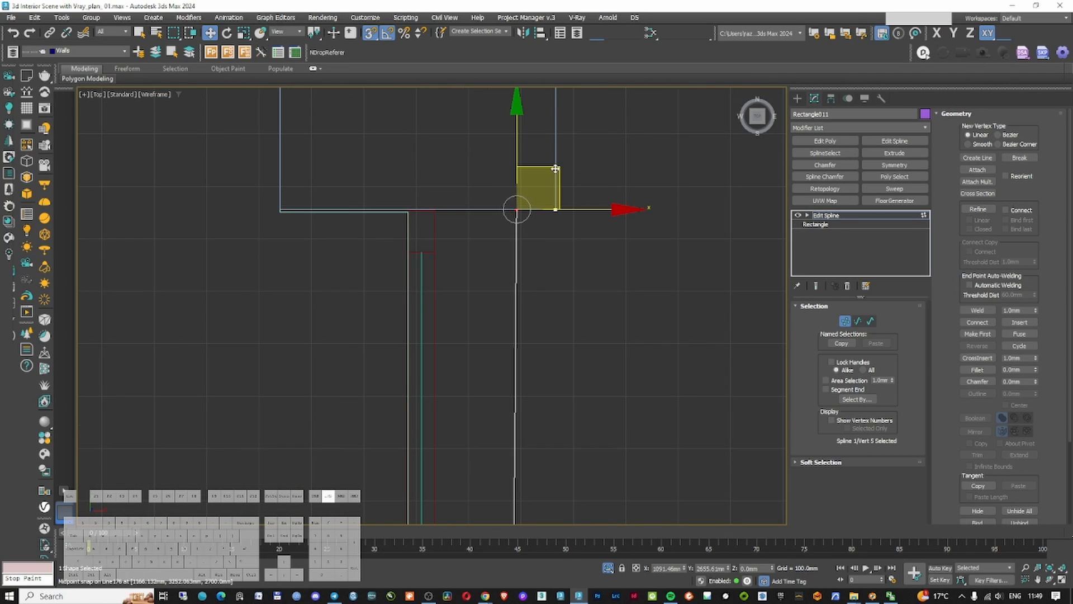
left_click_drag(517, 211, 412, 211)
scroll(433, 162, "down", 5)
scroll(450, 317, "up", 6)
left_click_drag(460, 295, 365, 296)
Align the last outline vertex with the inner corner of the window recess, and finish editing the spline
scroll(366, 299, "down", 6)
scroll(413, 337, "up", 10)
scroll(413, 338, "down", 8)
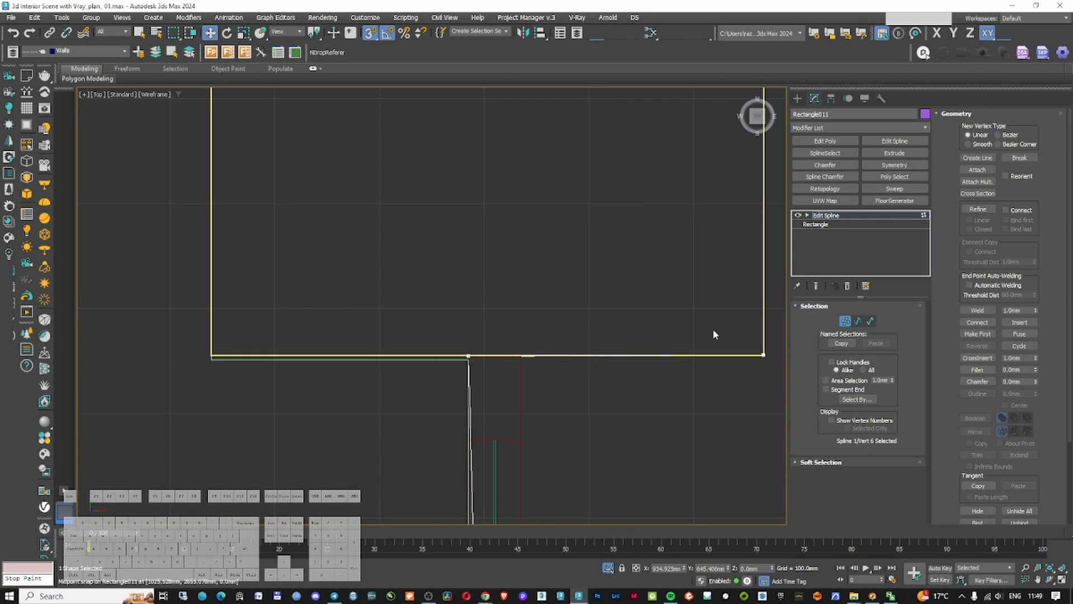
scroll(714, 330, "down", 7)
scroll(564, 447, "up", 7)
left_click_drag(539, 371, 487, 373)
scroll(492, 364, "down", 7)
key("1")
left_click(798, 98)
scroll(503, 314, "down", 8)
scroll(484, 408, "up", 10)
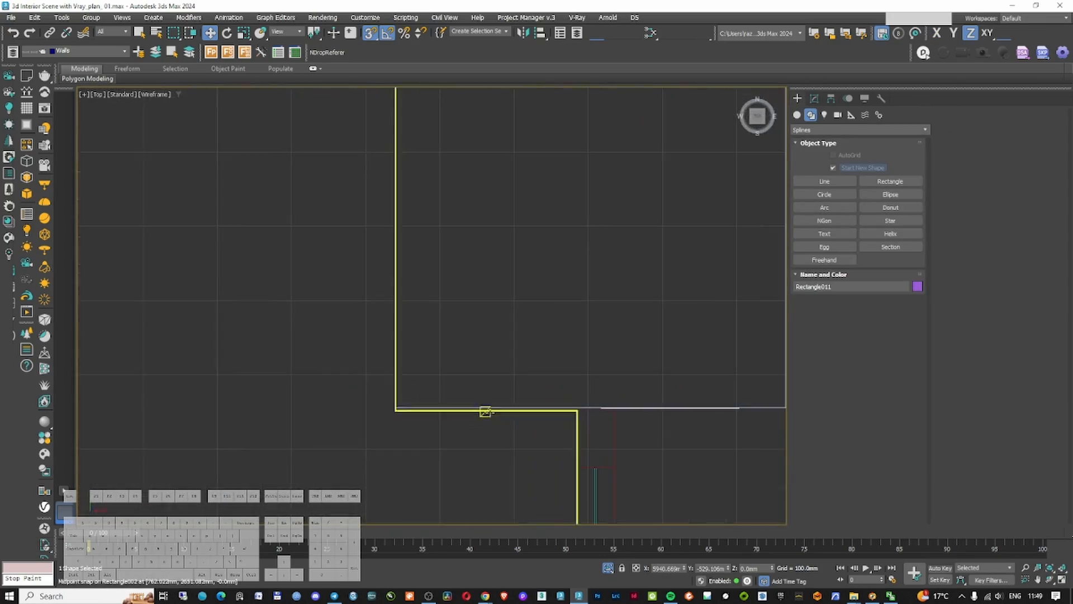
Snap the apartment floor's vertices at the window recess along Y so its edge lines up with the wall corner
left_click(484, 410)
left_click(815, 99)
left_click_drag(357, 383, 604, 439)
scroll(545, 409, "up", 6)
left_click_drag(373, 353, 418, 401)
scroll(418, 367, "down", 6)
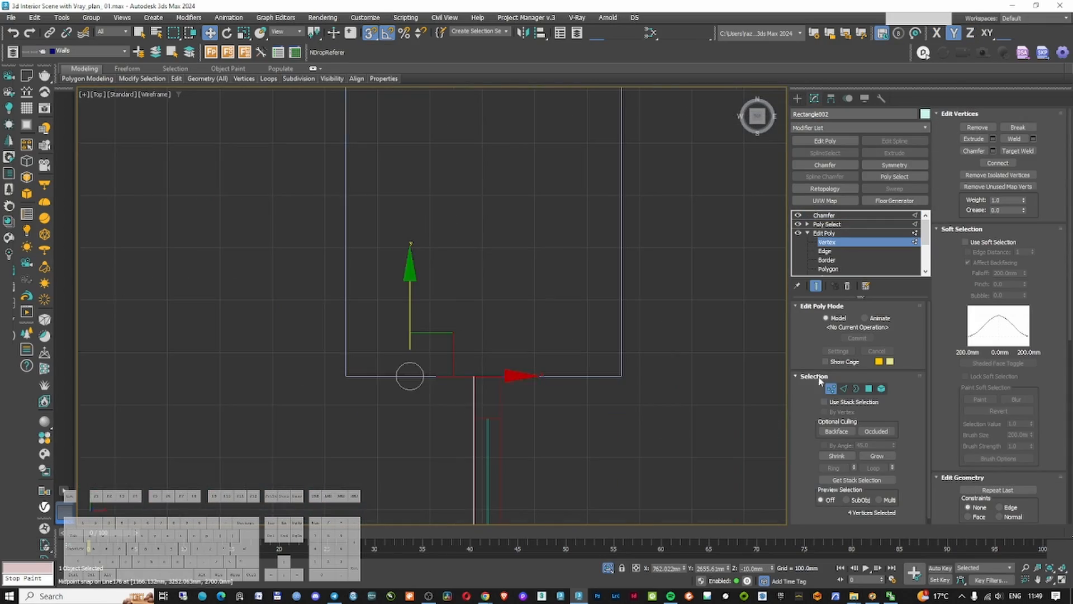
left_click(830, 389)
Examine the floor and the window openings in a shaded 3D view
left_click(797, 98)
key("F3")
scroll(536, 274, "down", 5)
scroll(530, 286, "down", 5)
middle_click_drag(518, 375, 550, 281, "alt")
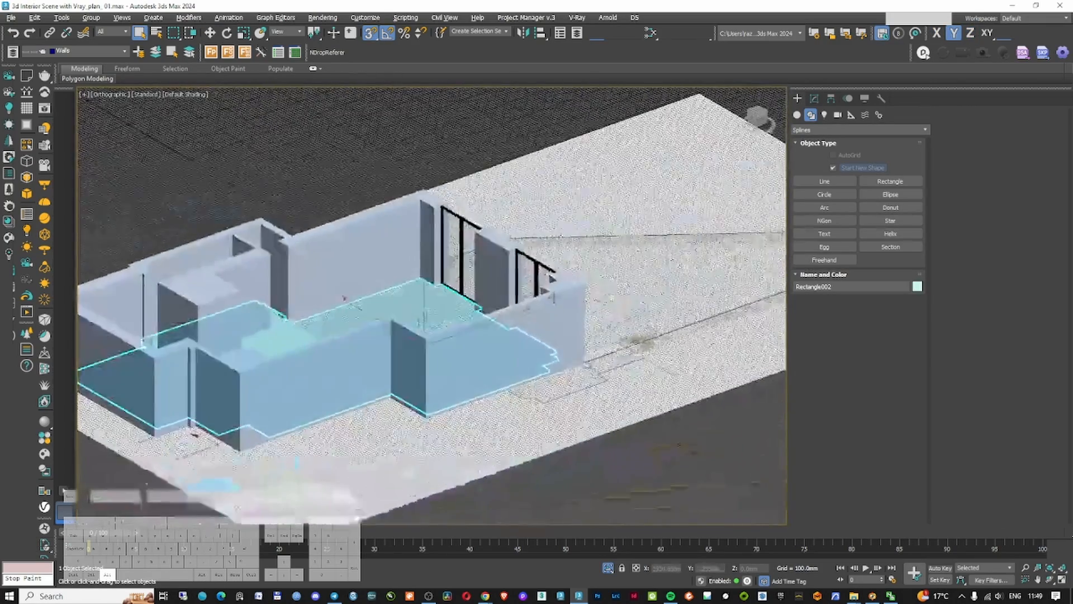
scroll(464, 290, "up", 5)
mouse_move(460, 288)
middle_mouse_down("alt")
mouse_move(469, 275)
mouse_move(457, 285)
middle_mouse_up("alt")
scroll(460, 286, "down", 5)
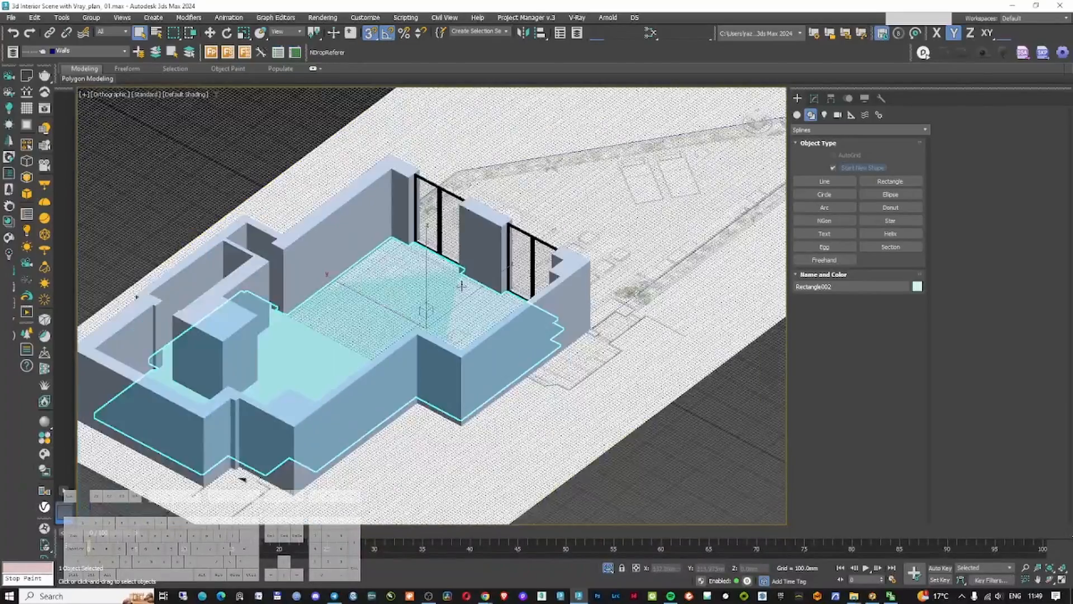
key("F3")
Extrude the terrace outline by -20 mm to form the terrace floor slab
left_click(670, 268)
left_click(814, 99)
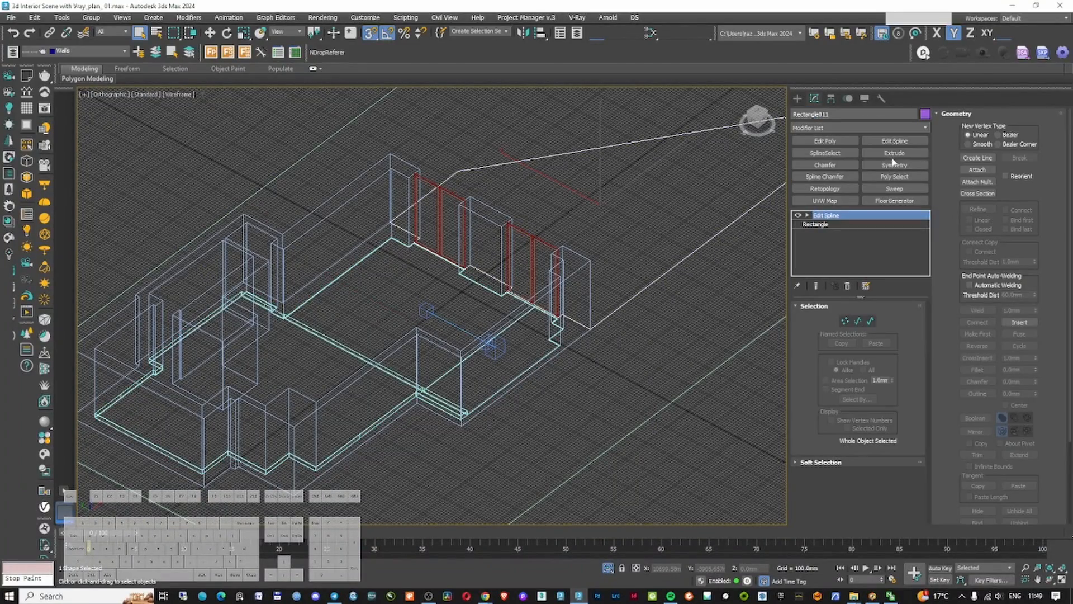
left_click(895, 153)
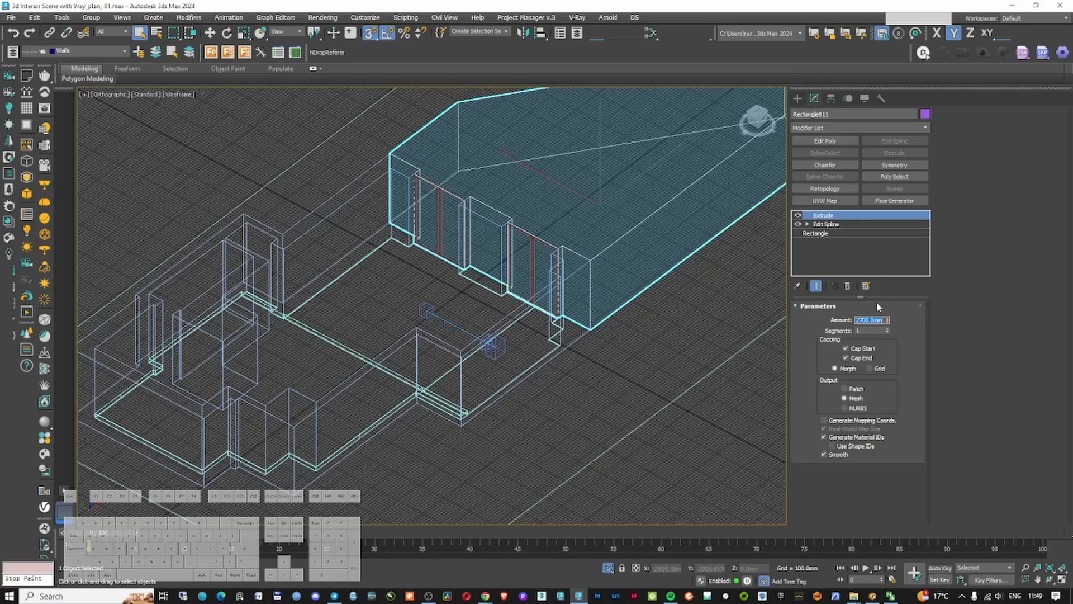
type("-20")
key("Return")
middle_click_drag(739, 294, 556, 254, "alt")
key("F3")
left_click(798, 99)
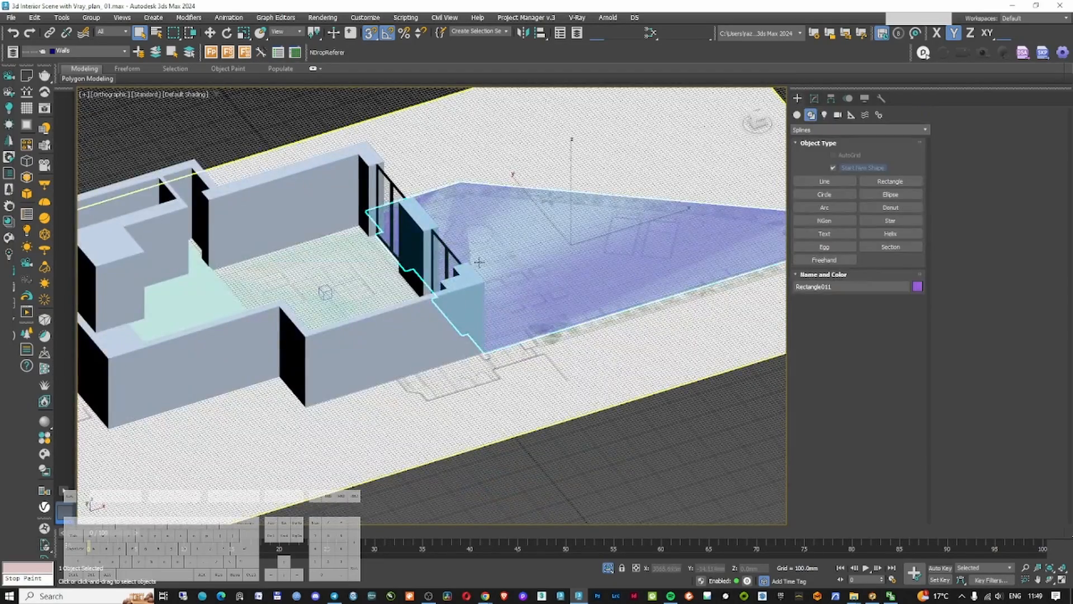
Inspect the extruded terrace floor and the room's inner wall corner beside the window opening
scroll(497, 358, "down", 5)
middle_click_drag(481, 358, 419, 366, "alt")
scroll(274, 383, "up", 3)
middle_click_drag(274, 382, 281, 440)
left_click(459, 221)
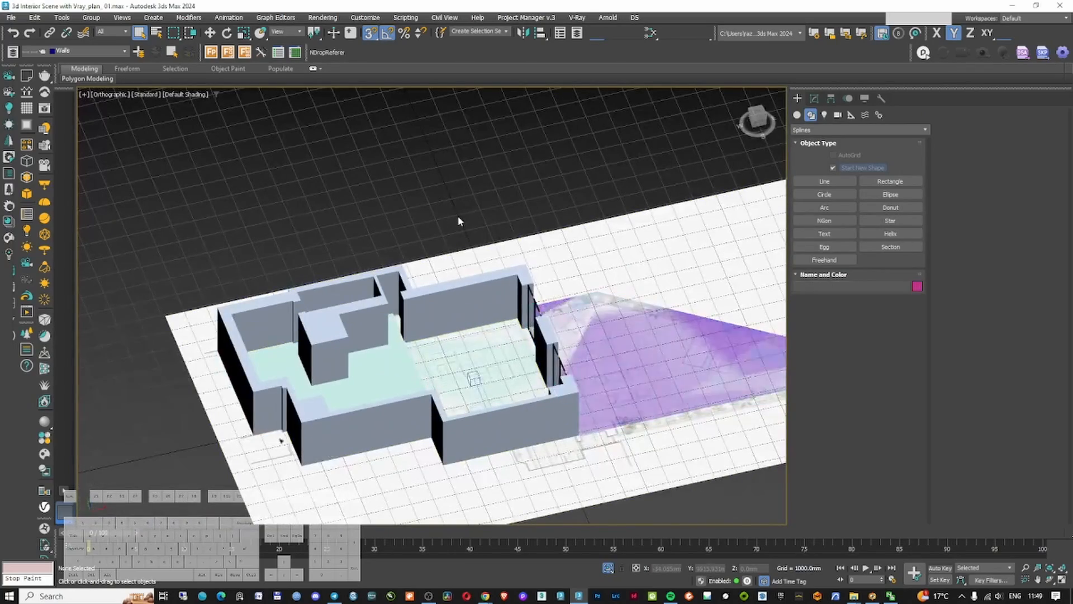
left_click(467, 304)
key("t")
key("z")
middle_click_drag(468, 304, 477, 312)
key("F3")
scroll(609, 222, "up", 4)
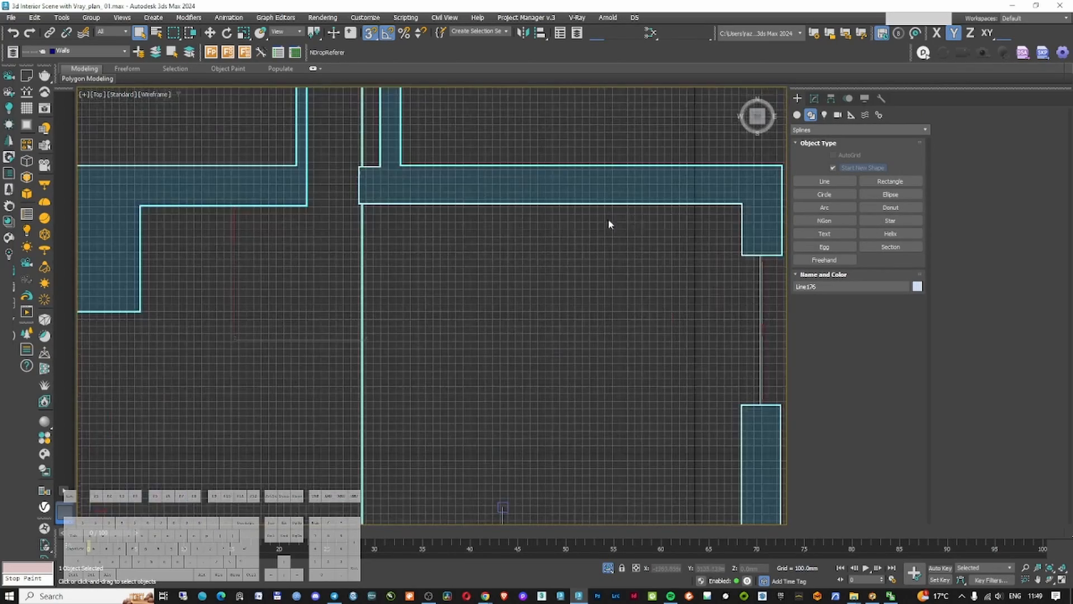
scroll(748, 204, "up", 8)
key("F3")
middle_click_drag(747, 204, 646, 240)
key("F3")
scroll(559, 264, "down", 10)
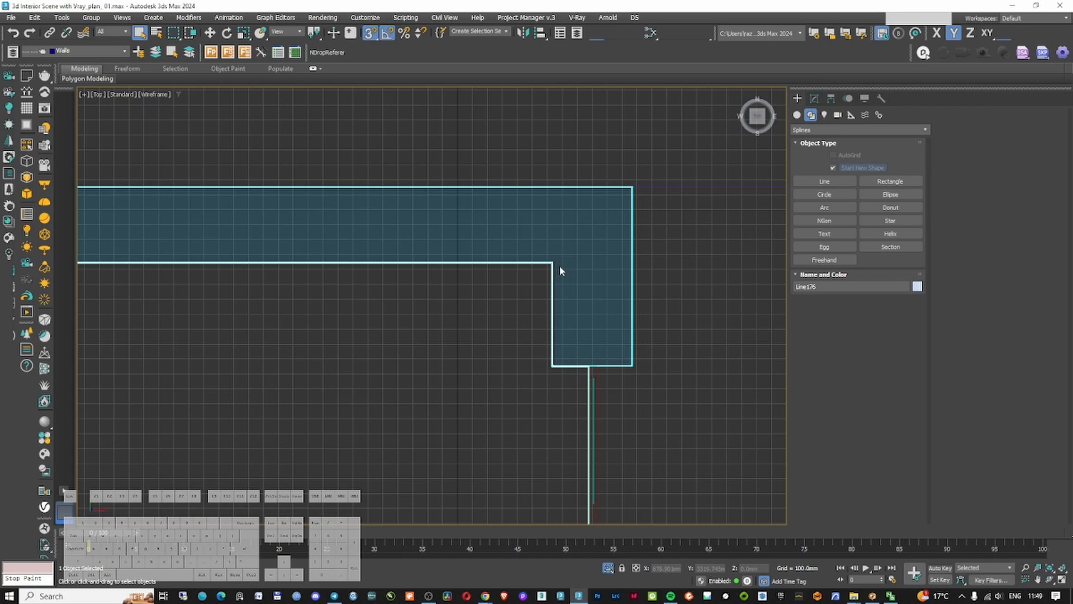
middle_click_drag(544, 297, 576, 246, "alt")
scroll(529, 241, "up", 8)
Review the Chamfer and Poly Select modifiers in the apartment floor's stack
left_click(528, 240)
left_click(815, 99)
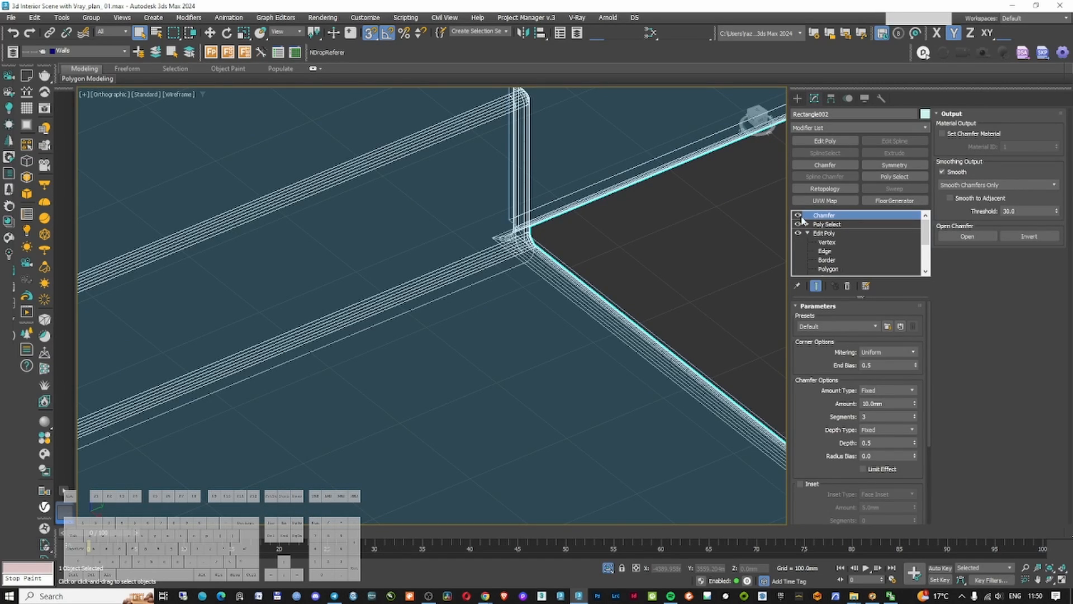
left_click(827, 224)
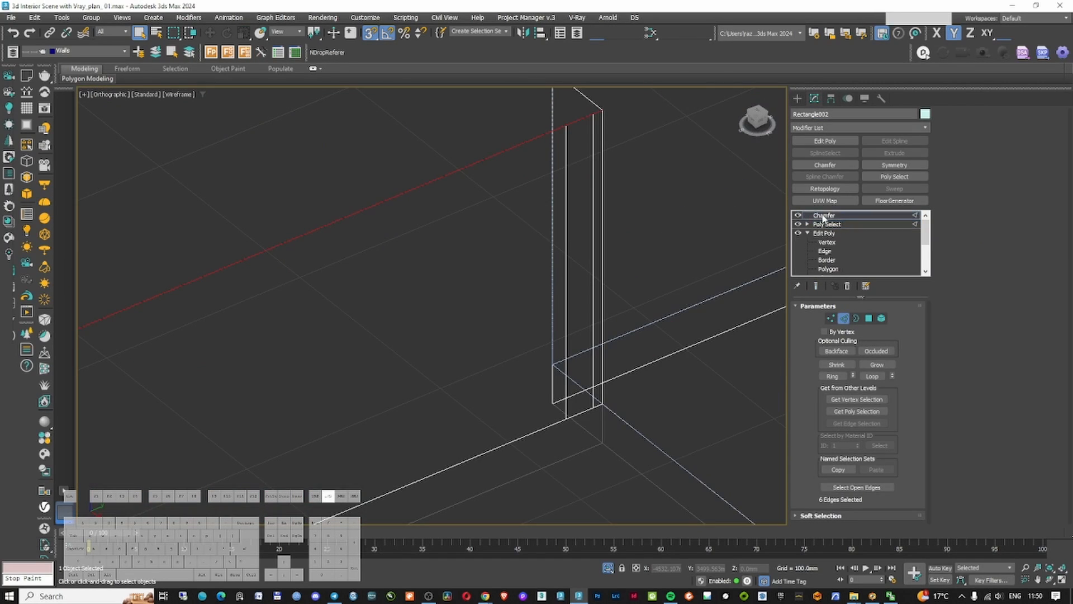
left_click(824, 216)
left_click(798, 98)
scroll(655, 285, "down", 12)
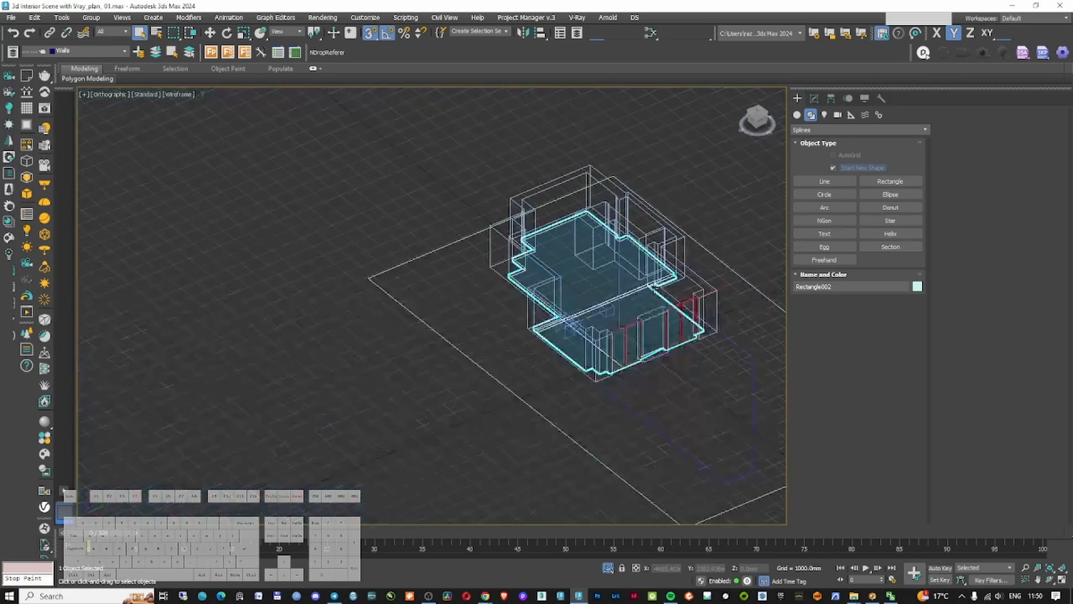
scroll(693, 246, "up", 10)
Isolate the walls and draw a circle centred on the room's inner wall corner beside the window opening
left_click(686, 250)
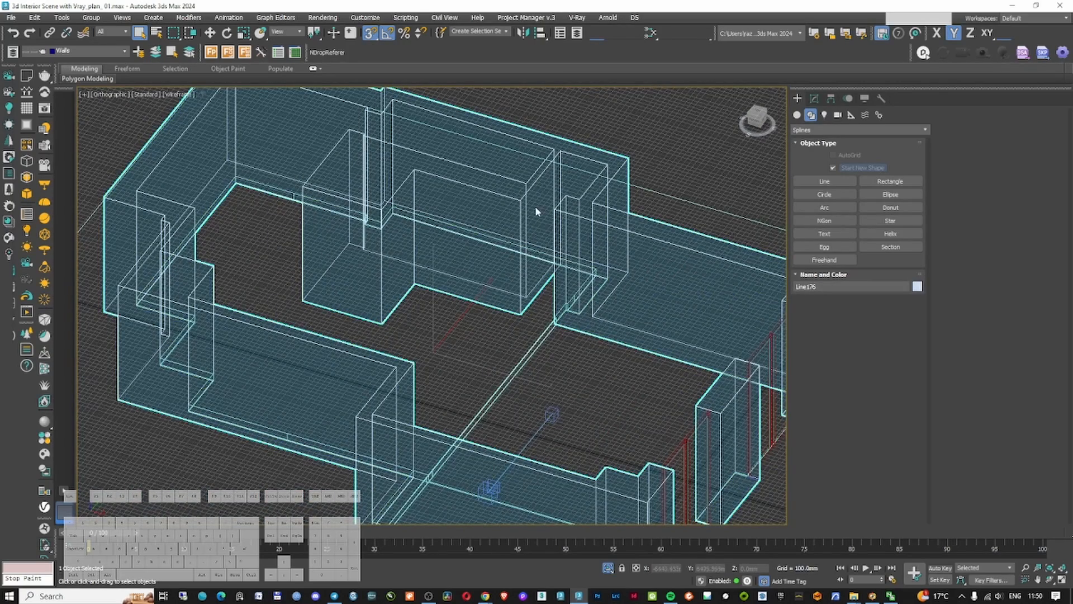
key("alt+q")
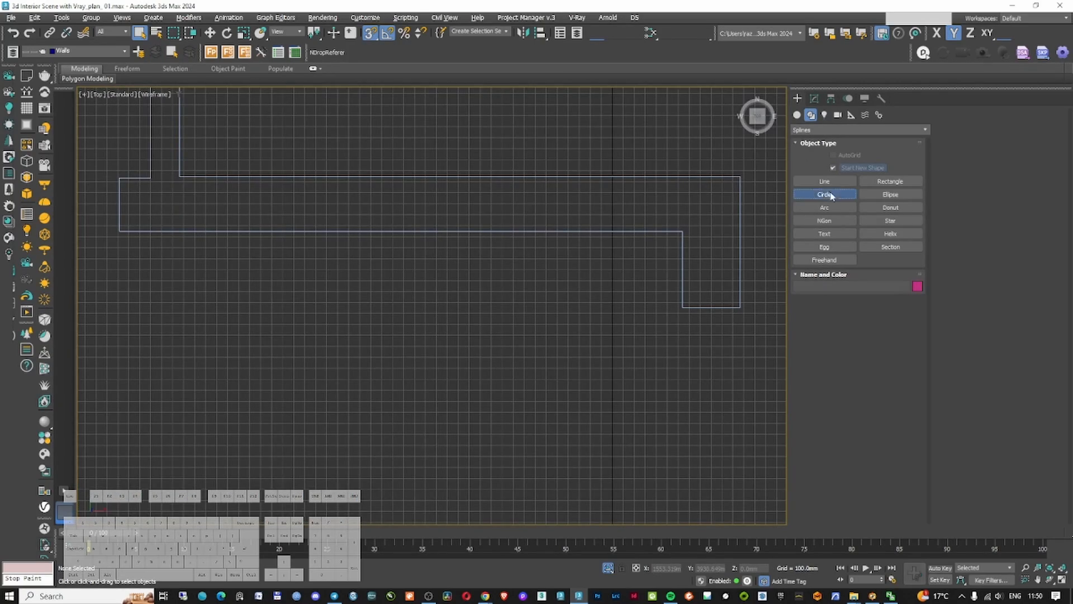
left_click(831, 196)
scroll(679, 218, "up", 3)
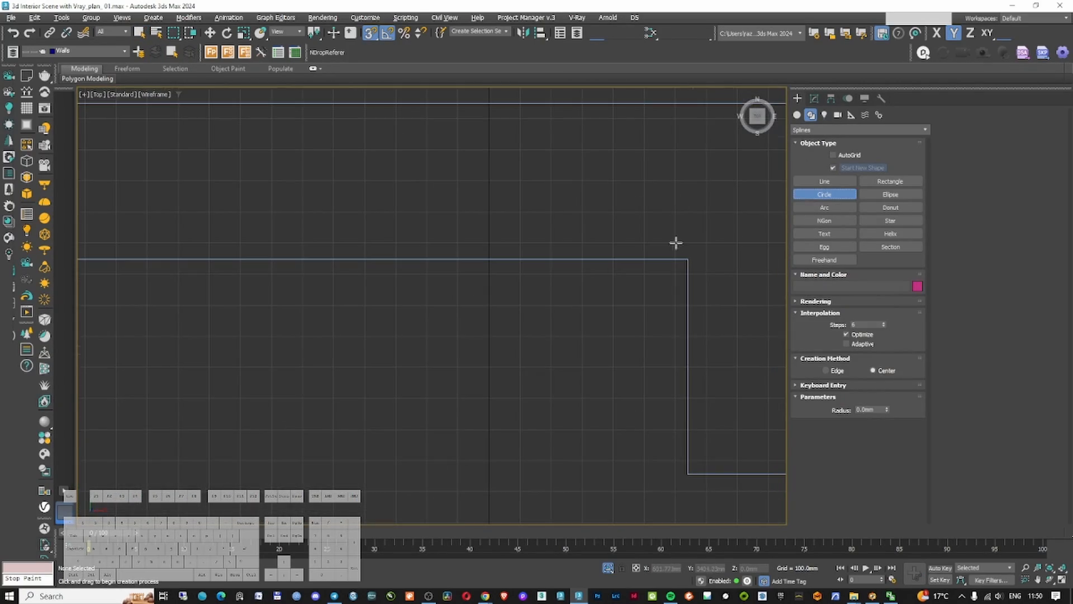
left_click_drag(687, 259, 668, 241)
Set the new circle's radius to 10 mm and frame it in the view
scroll(668, 241, "down", 5)
left_click(815, 99)
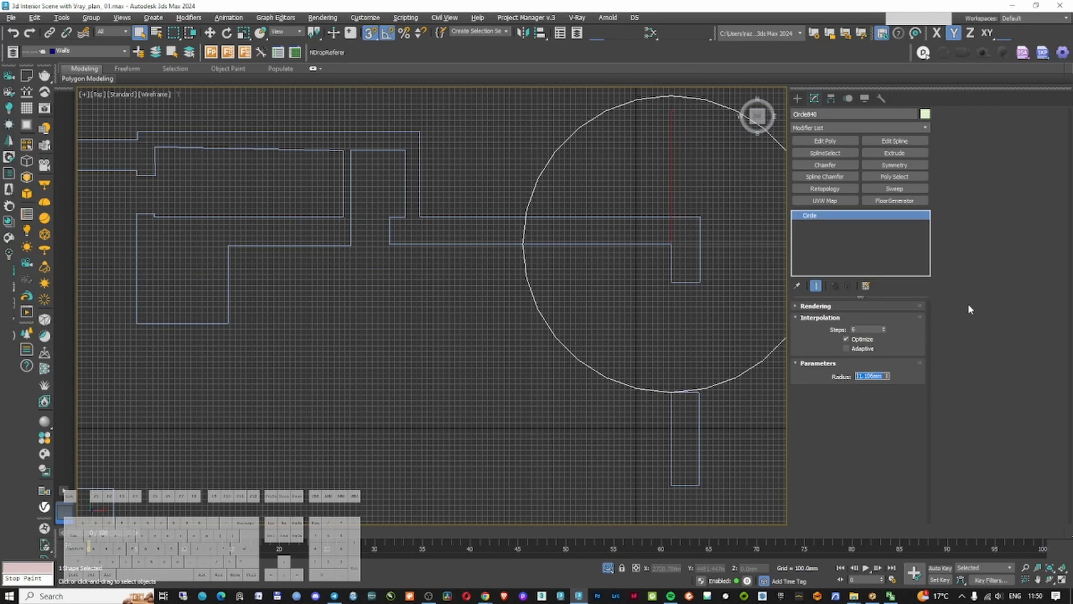
type("15")
key("Return")
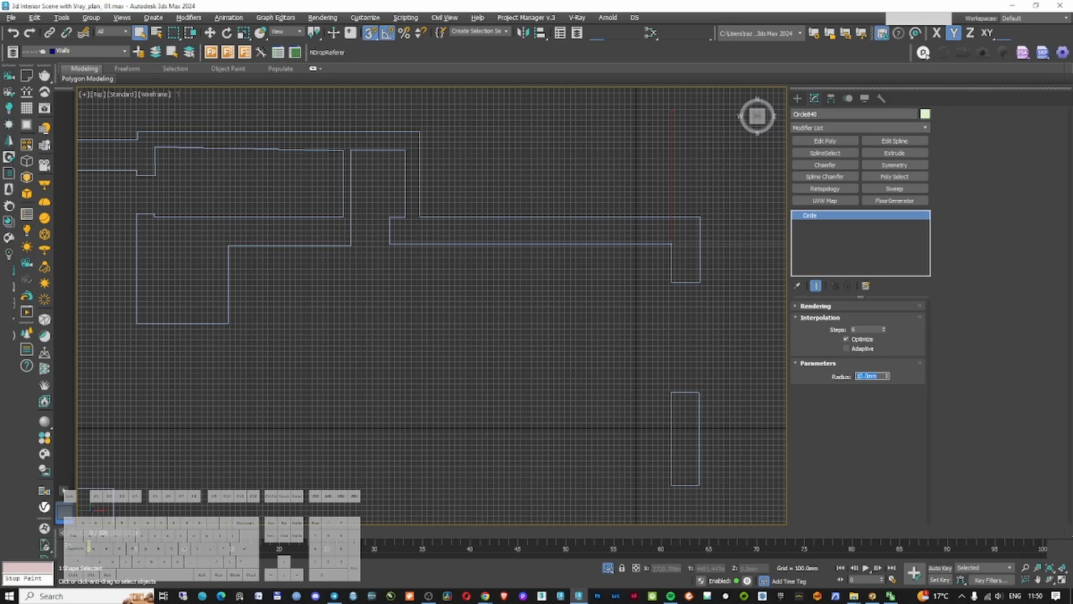
key("z")
Apply Edit Spline to the circle and delete its wall-side segment, leaving an open half circle
left_click(876, 144)
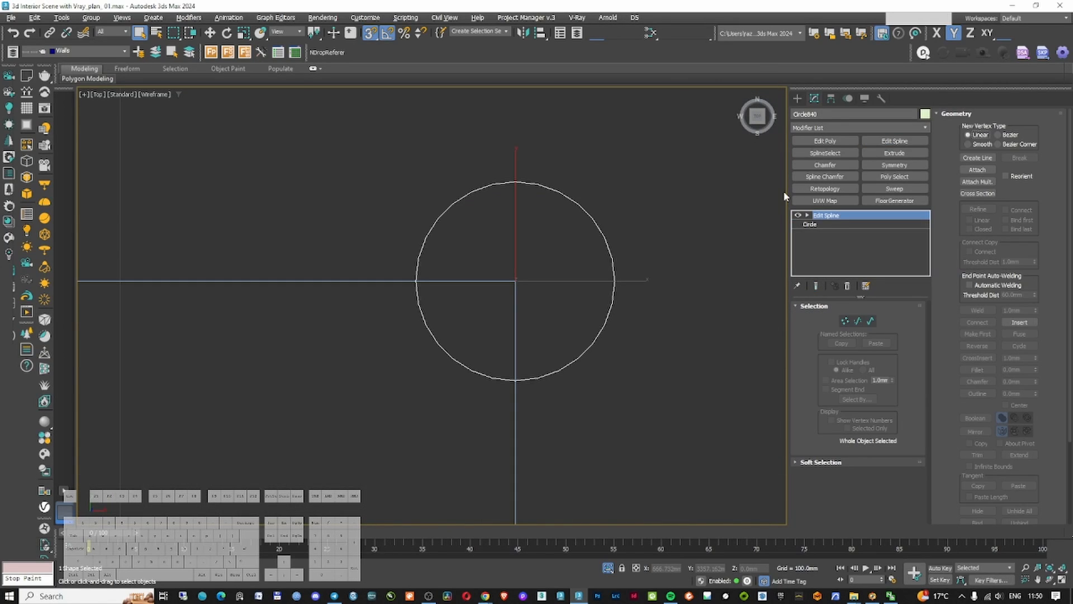
left_click(858, 321)
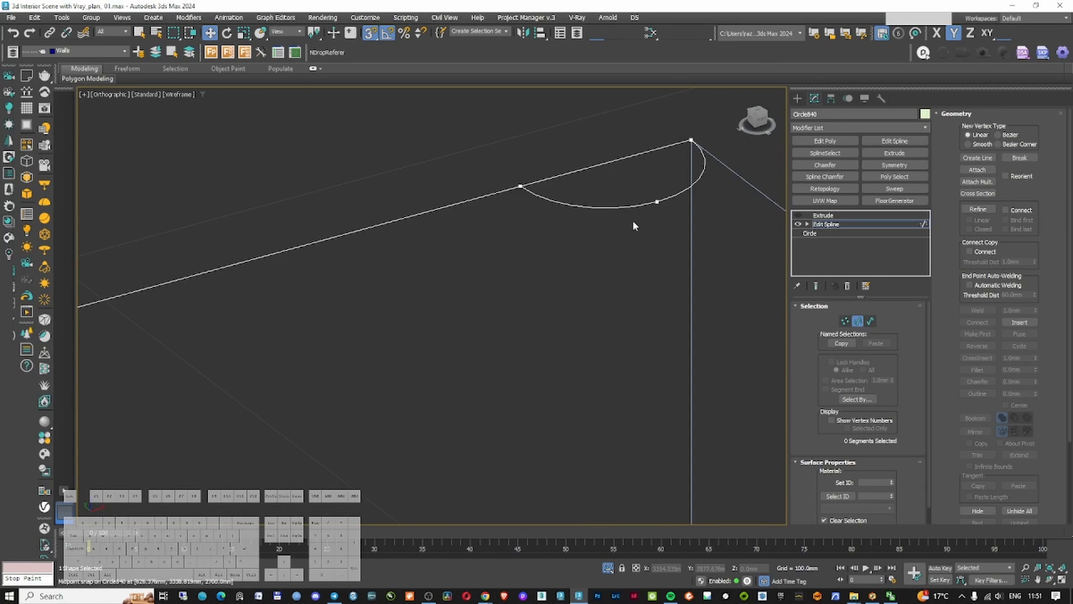
left_click(602, 165)
key("Delete")
left_click(856, 322)
middle_click_drag(675, 235, 670, 240, "alt")
Isolate the half circle and draw a straight line connecting its two open ends
key("alt+q")
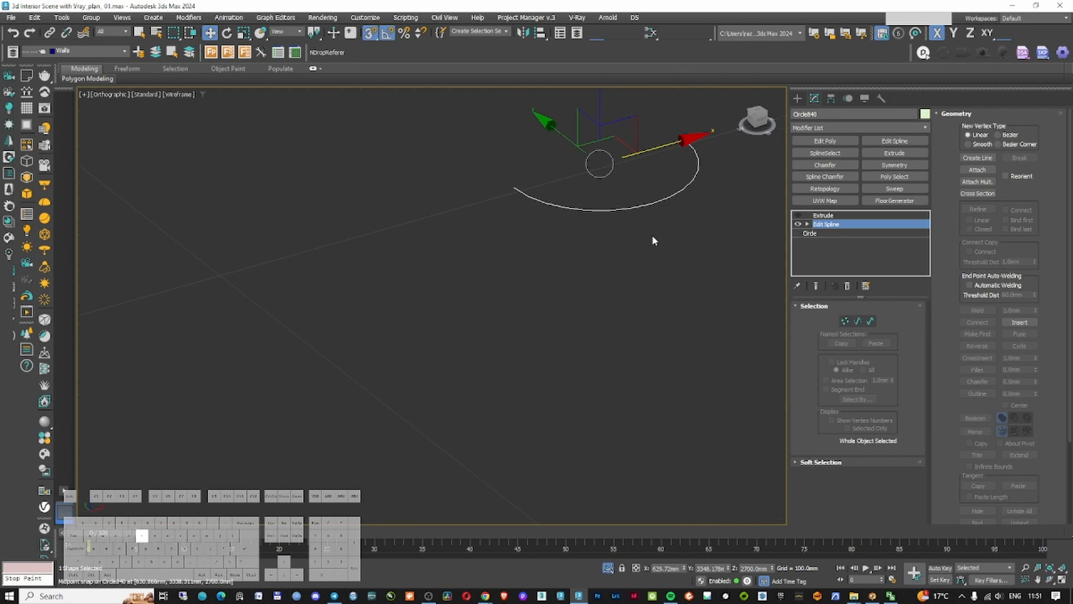
key("t")
scroll(619, 266, "up", 3)
scroll(714, 269, "up", 5)
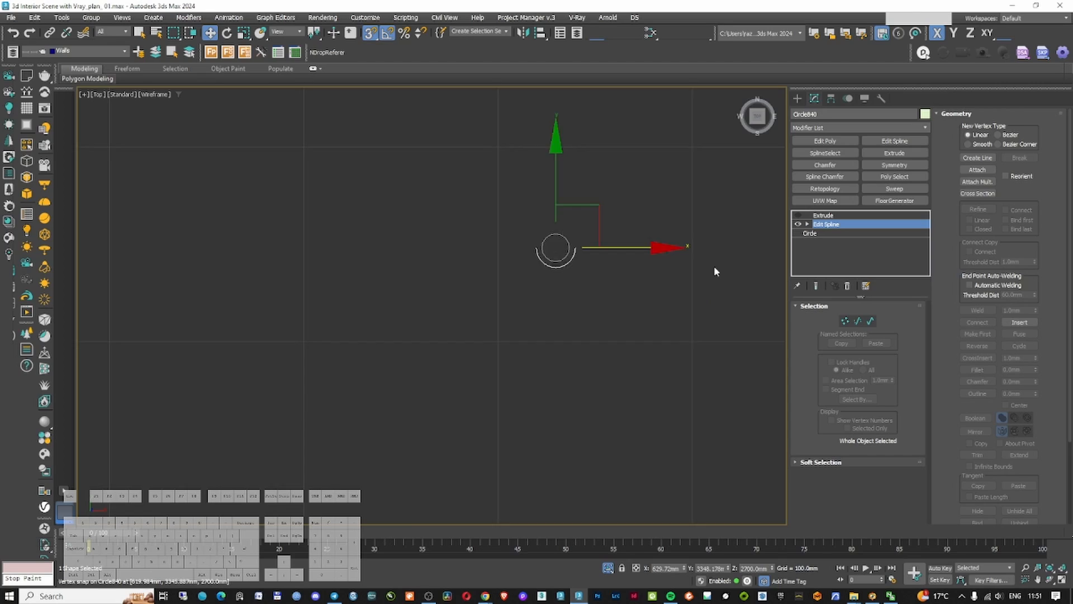
left_click(797, 99)
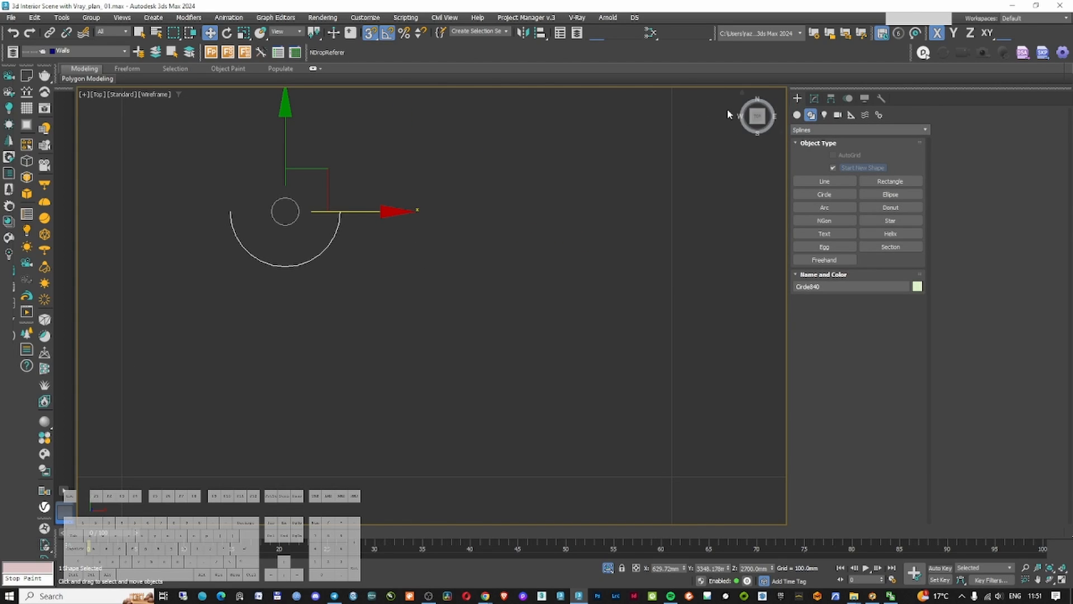
left_click(808, 182)
left_click(341, 211)
left_click(230, 212)
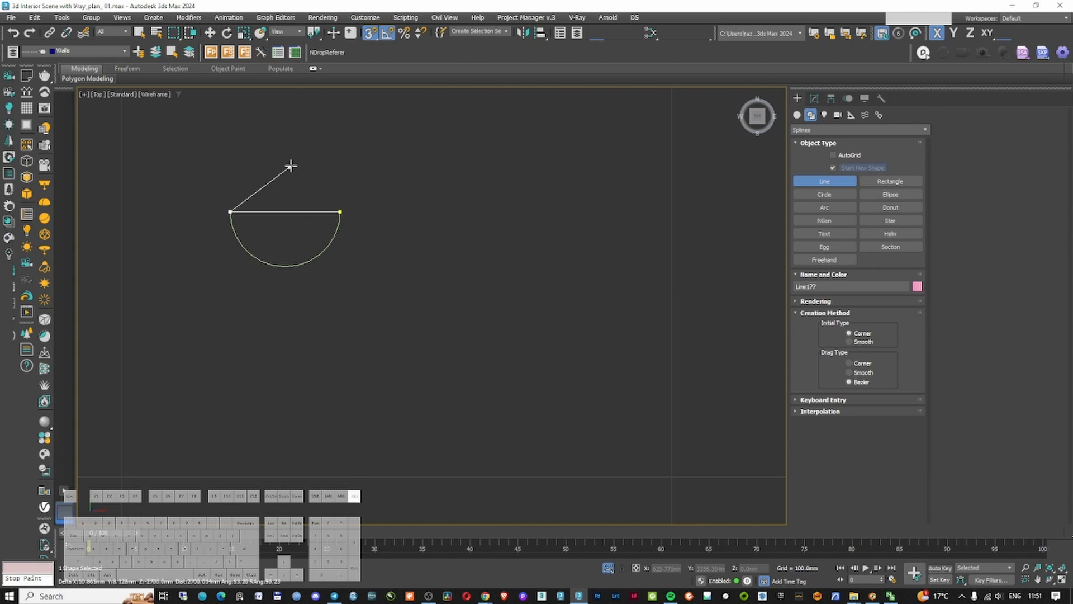
right_click(291, 166)
middle_click_drag(345, 204, 417, 226)
right_click(428, 222)
left_click(432, 222)
Attach the straight line to the half circle and weld their end vertices into a closed profile
left_click(402, 264)
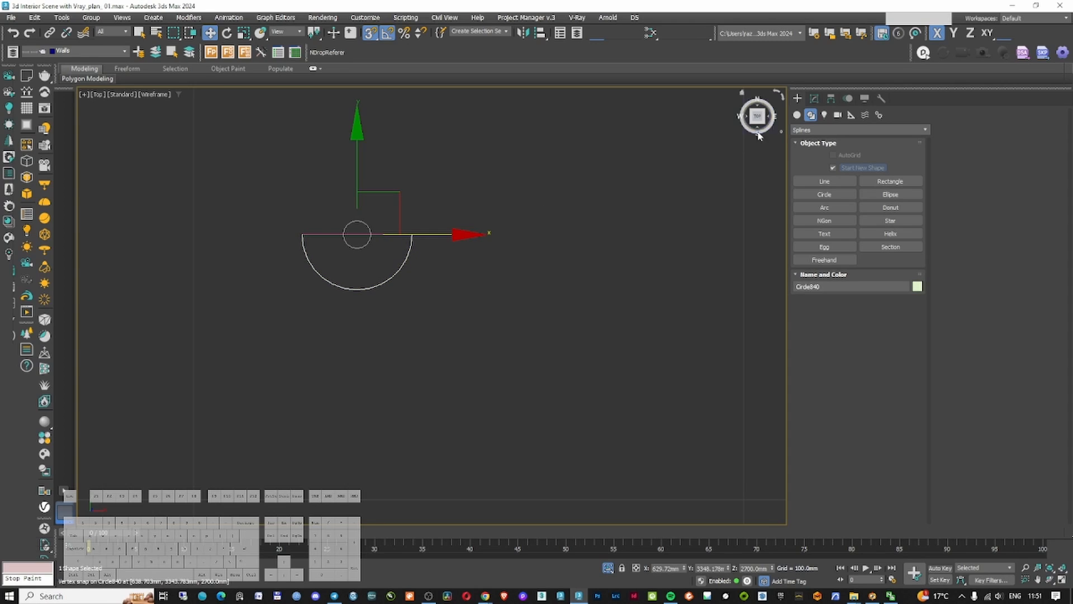
left_click(814, 98)
left_click(836, 224)
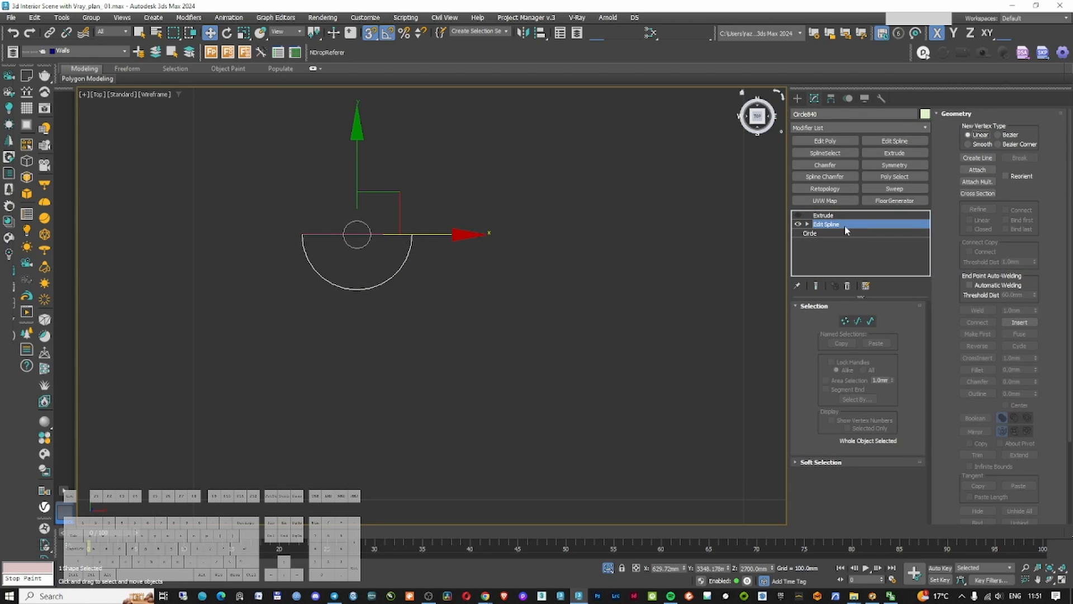
left_click(978, 170)
left_click(846, 322)
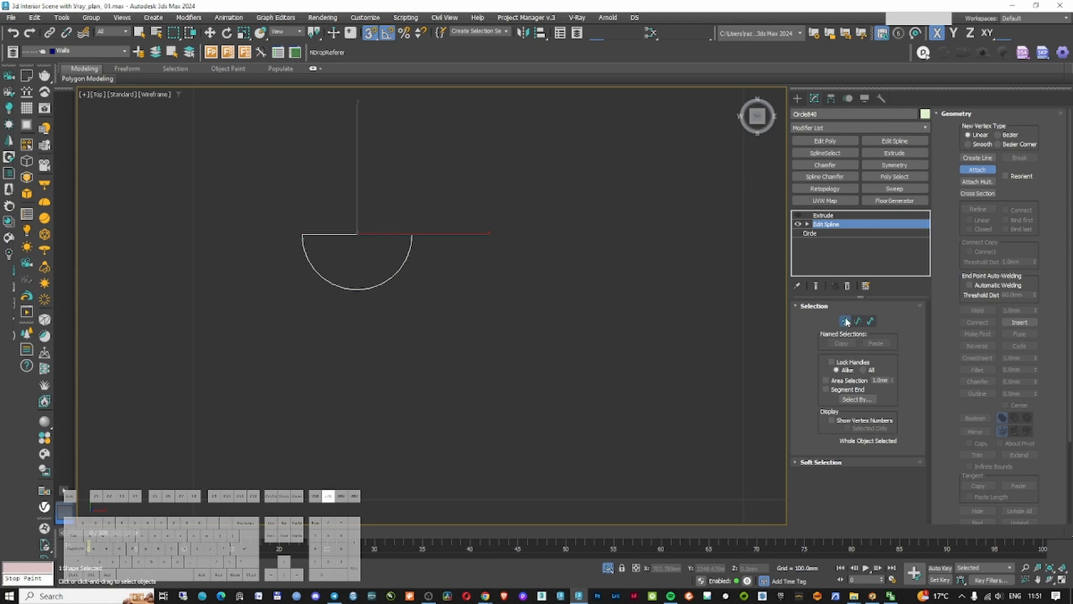
left_click_drag(204, 191, 541, 258)
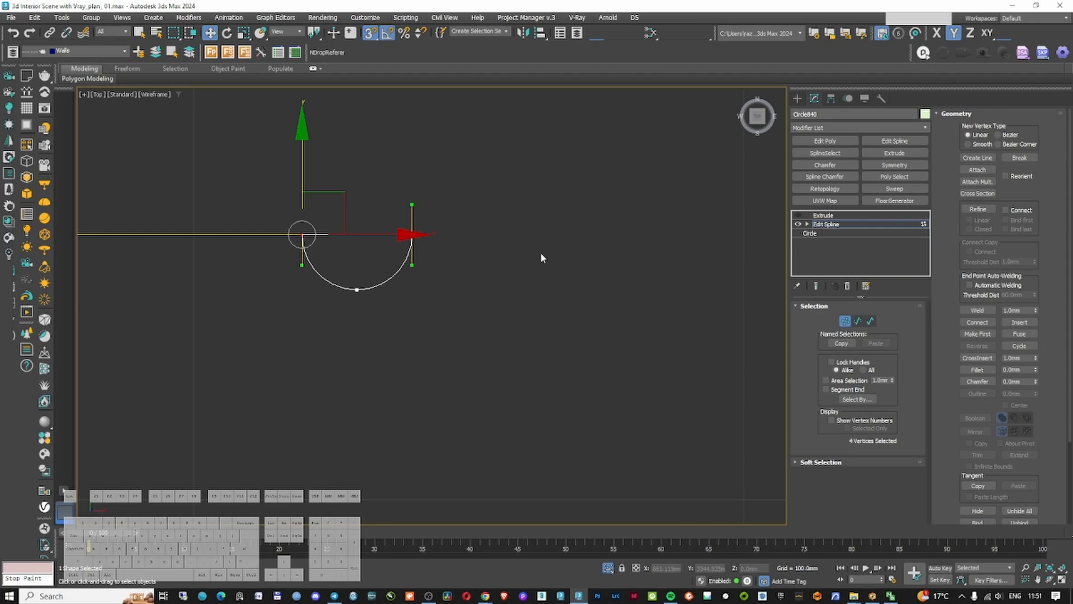
left_click(976, 310)
left_click(846, 321)
Turn the half-round profile's Extrude modifier back on and set its amount to -2700 mm
left_click(823, 215)
left_click(798, 215)
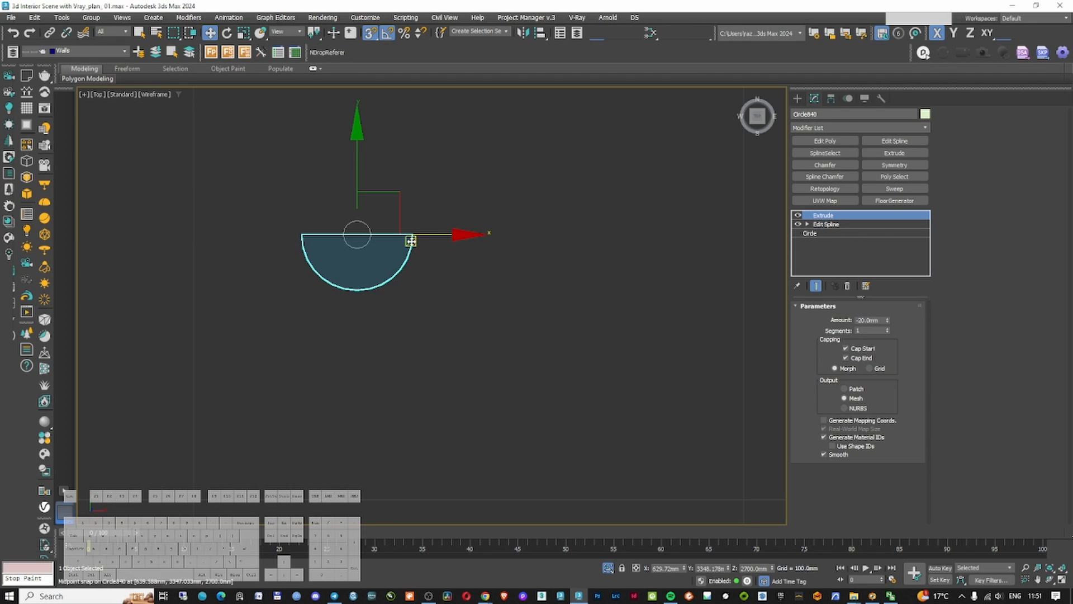
scroll(469, 277, "down", 6)
middle_click_drag(468, 278, 485, 258, "alt")
right_click(486, 258)
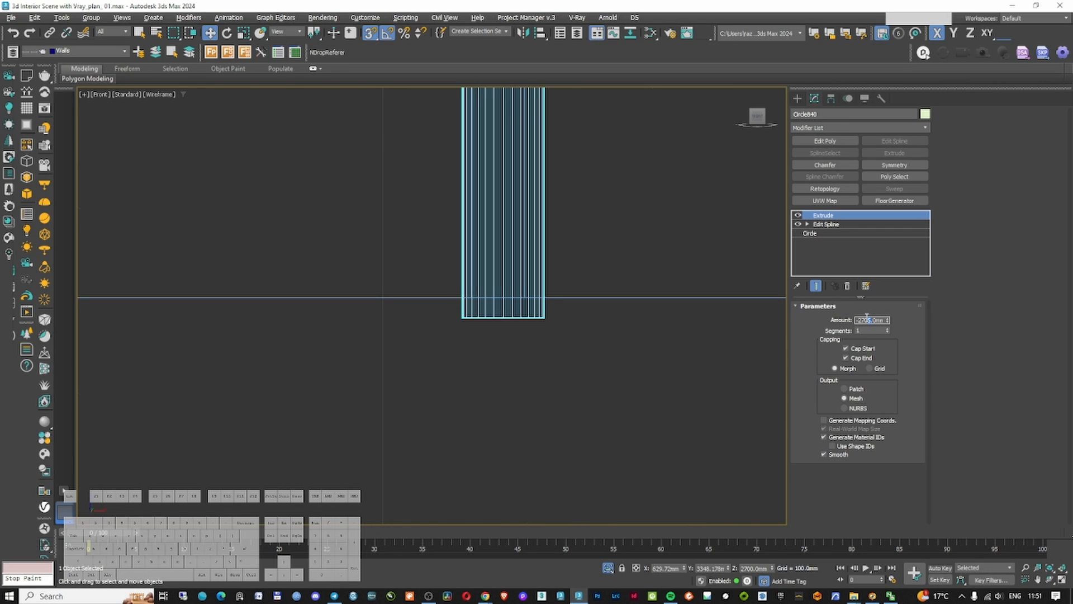
type("0")
key("Return")
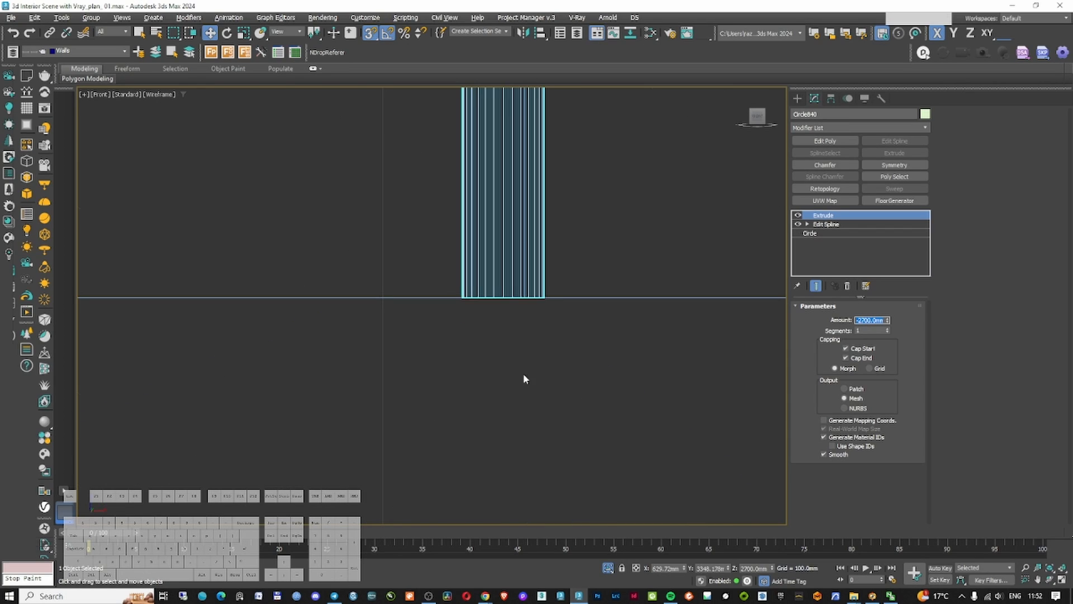
Add an Array modifier to the half-round strip with a relative X offset of -1.0
scroll(537, 272, "up", 3)
key("t")
scroll(571, 194, "down", 6)
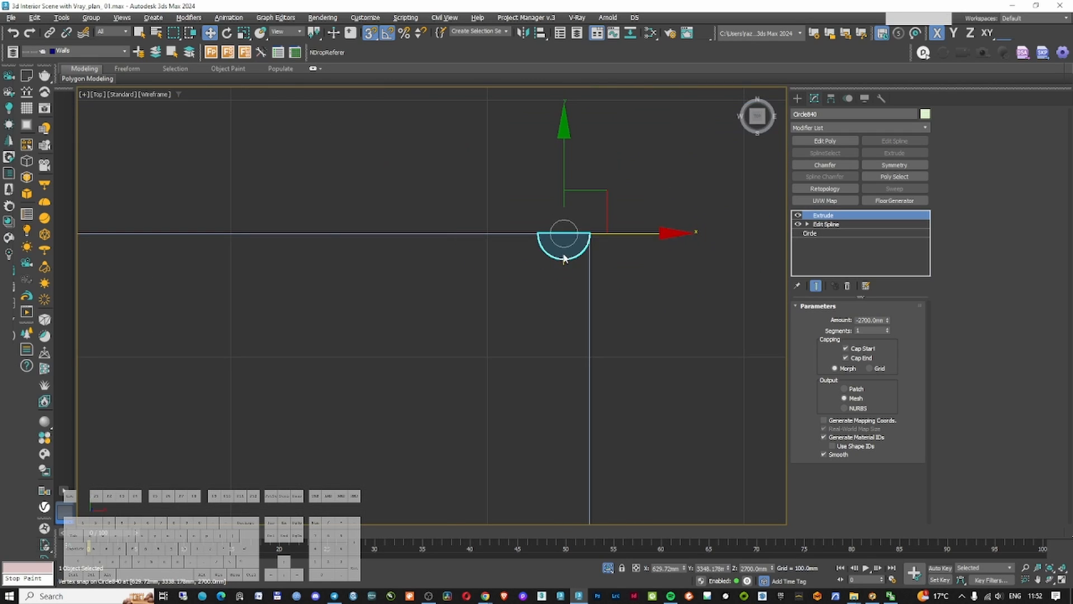
scroll(592, 247, "up", 2)
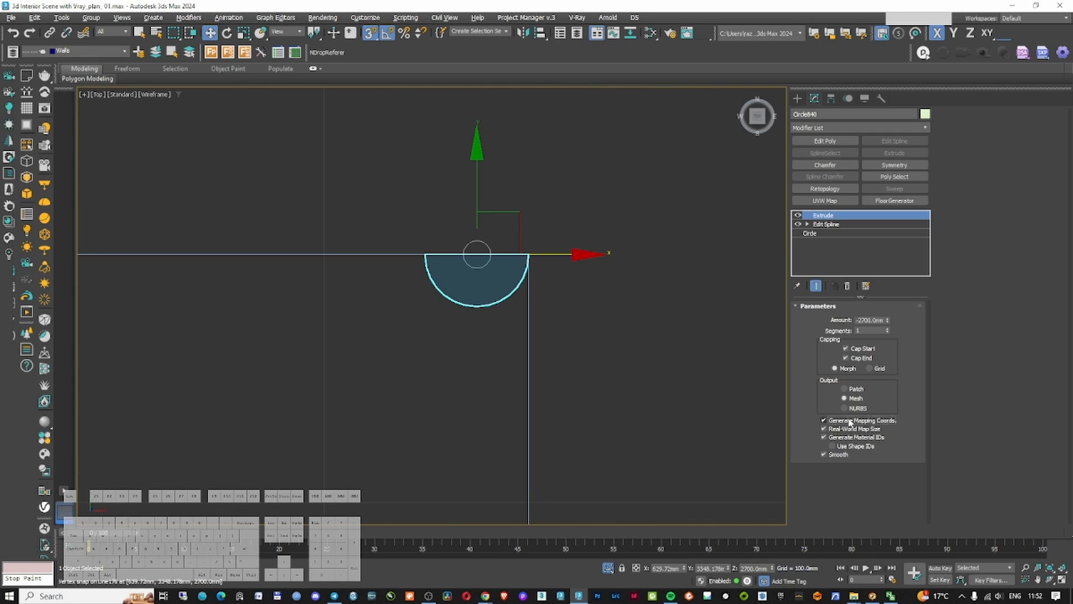
left_click(863, 127)
type("array")
key("Return")
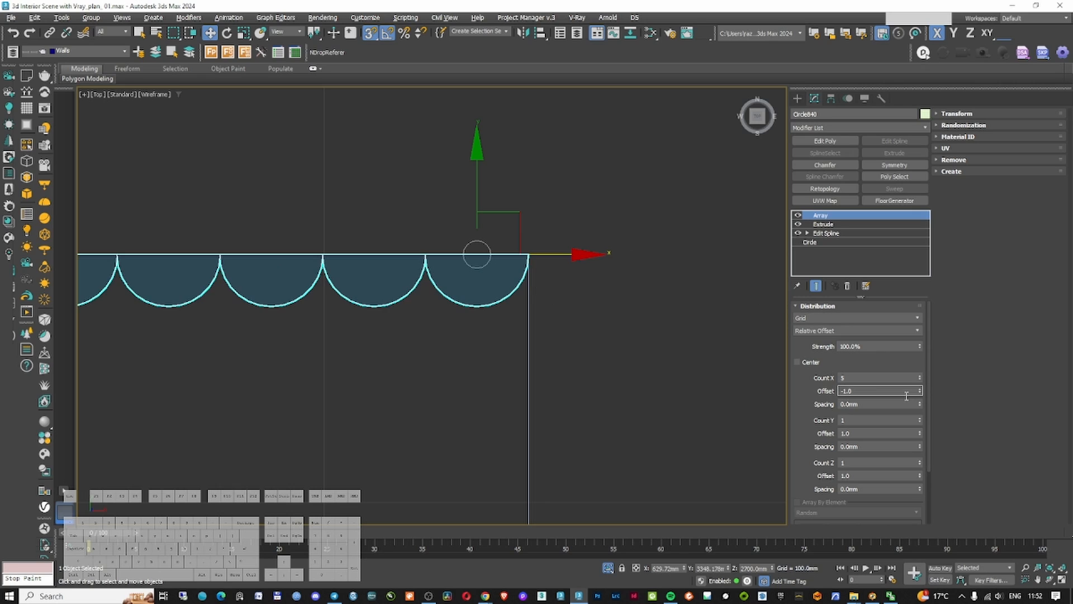
Raise the Array's X count to 405 to run the half-round strips along the wall to its far end
scroll(661, 336, "down", 6)
left_click_drag(920, 380, 920, 358)
scroll(669, 349, "down", 8)
middle_click_drag(670, 349, 933, 308)
scroll(796, 355, "down", 2)
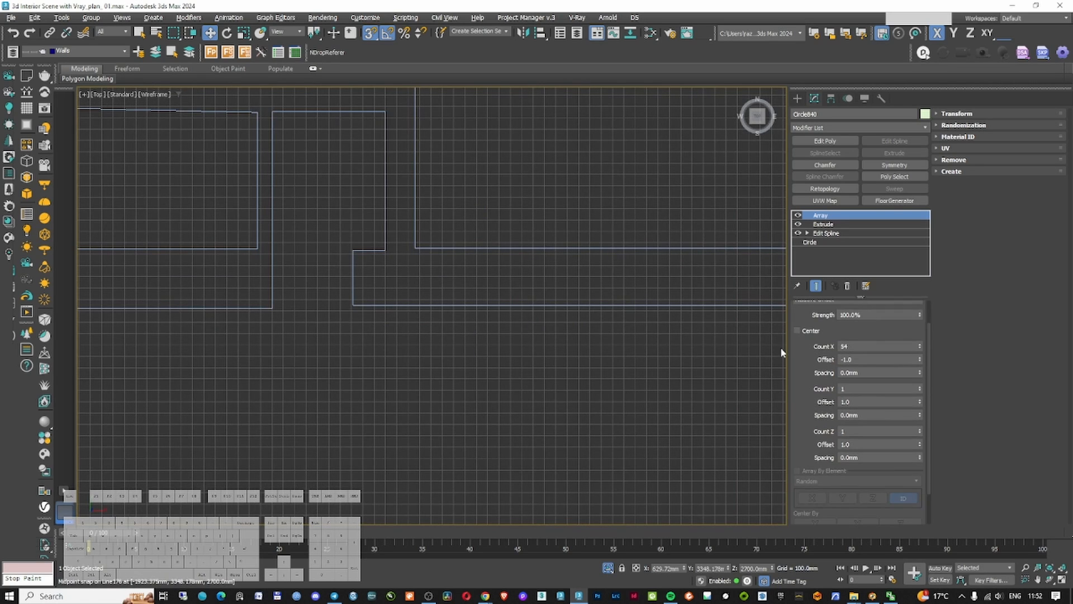
scroll(714, 335, "down", 3)
middle_click_drag(714, 335, 598, 356)
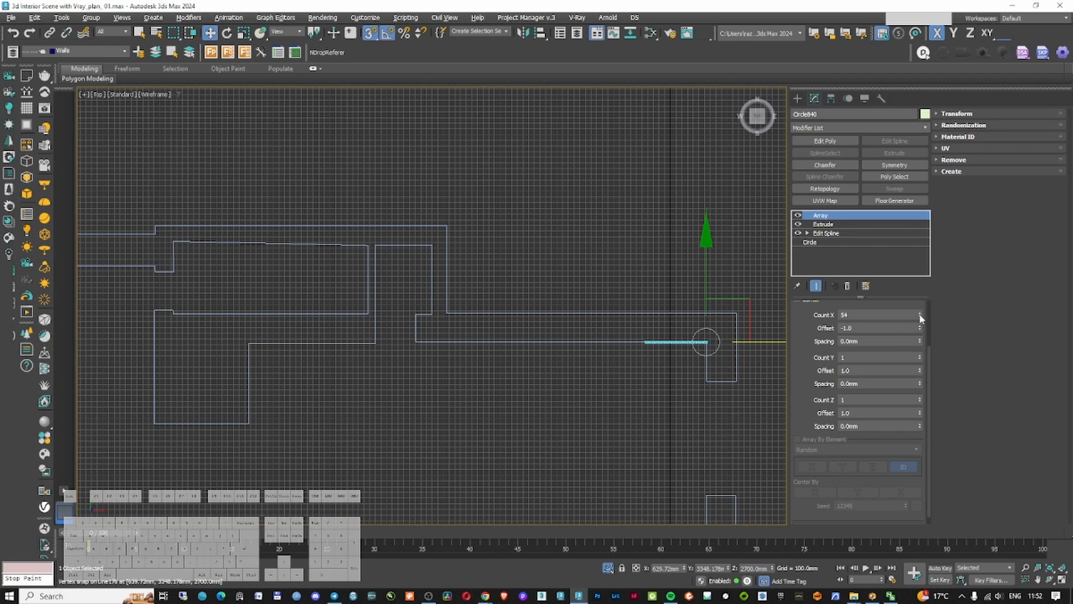
left_click_drag(920, 318, 890, 171)
scroll(559, 340, "up", 6)
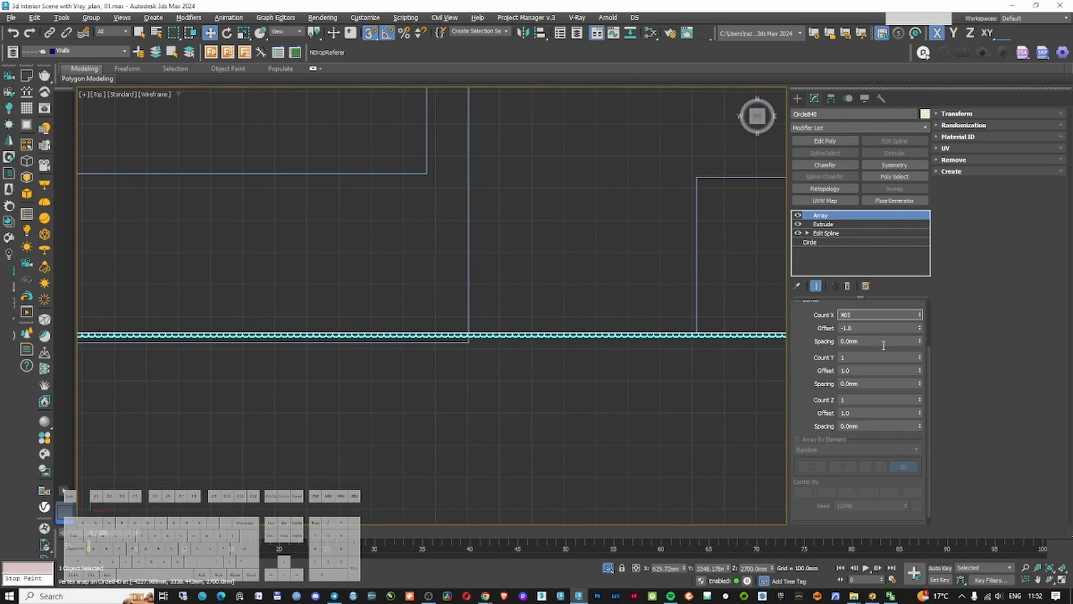
scroll(355, 355, "down", 3)
middle_click_drag(345, 354, 620, 305)
scroll(381, 290, "up", 6)
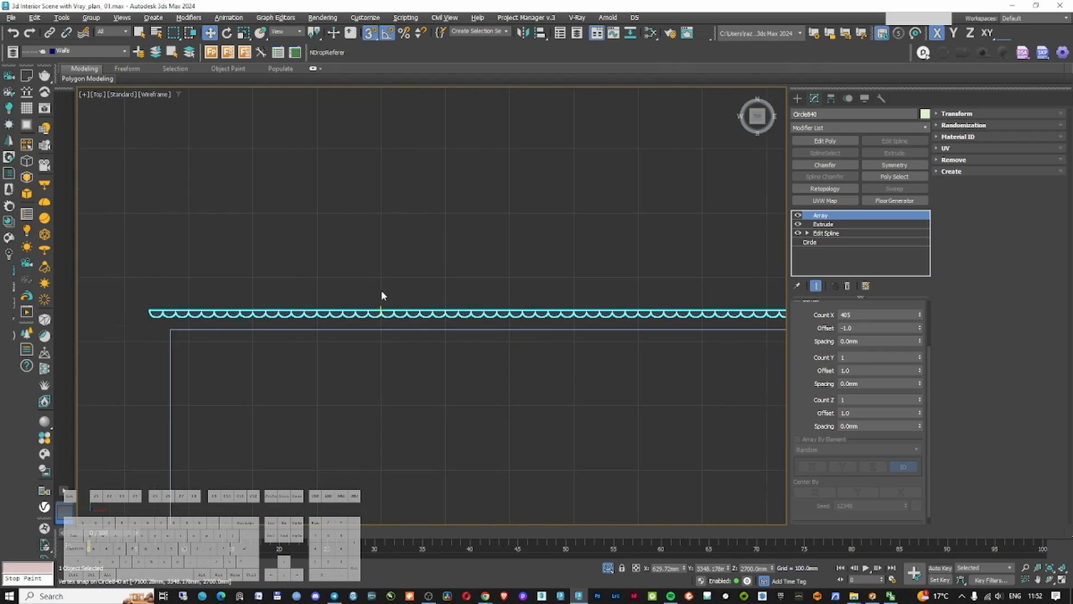
Snap the wall outline's long inner segment to the flat back of the half-round strips, then return to the wall's Extrude level
left_click(512, 329)
left_click(820, 243)
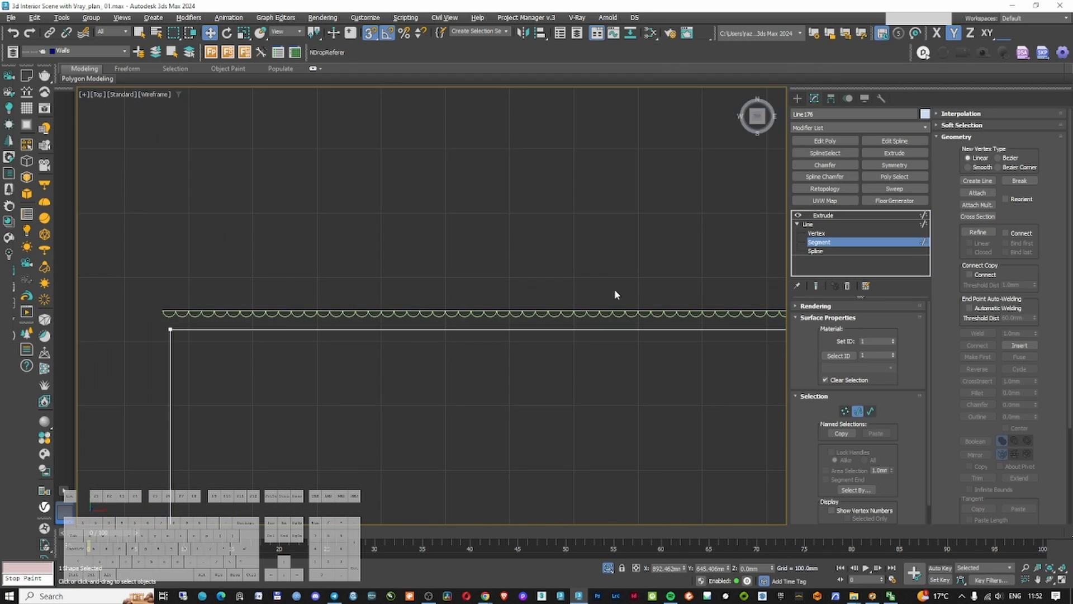
left_click(604, 330)
scroll(603, 336, "down", 3)
middle_click_drag(695, 338, 608, 288)
scroll(351, 329, "up", 1)
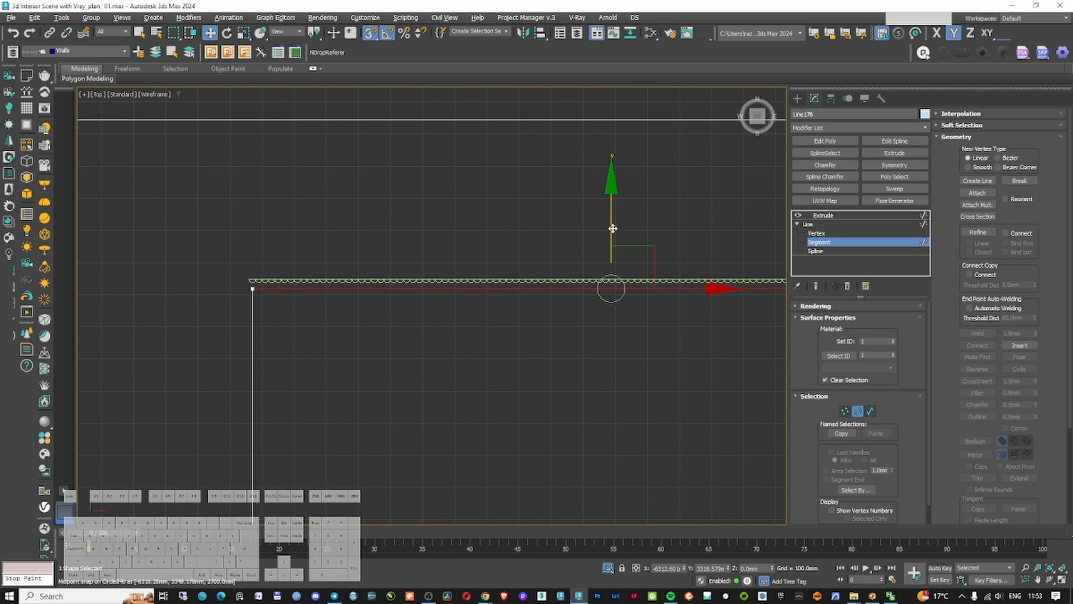
left_click_drag(612, 229, 255, 273)
scroll(256, 272, "up", 5)
scroll(255, 276, "up", 5)
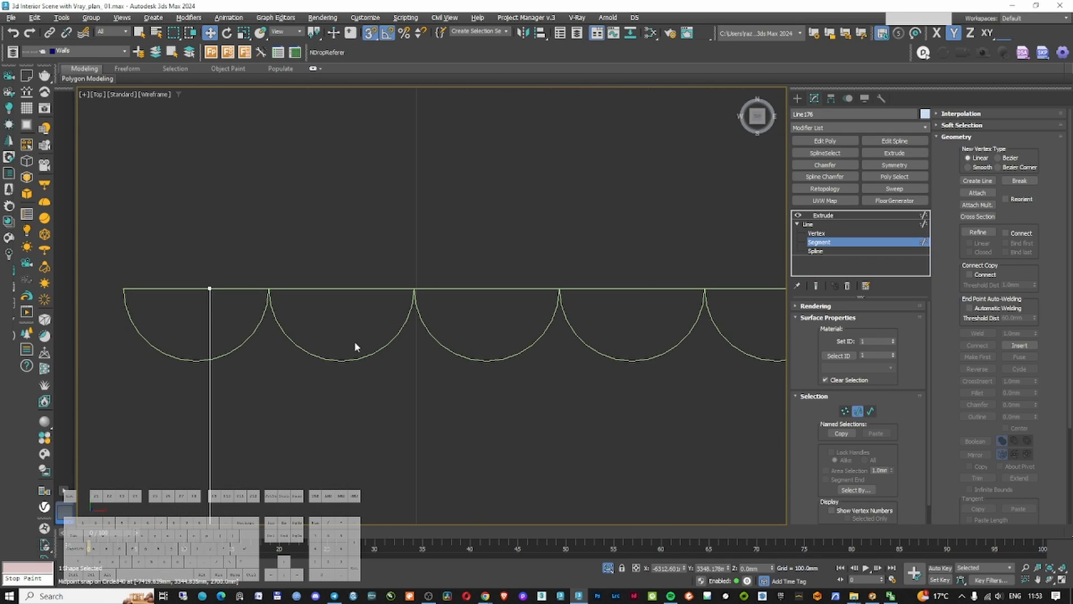
left_click(824, 216)
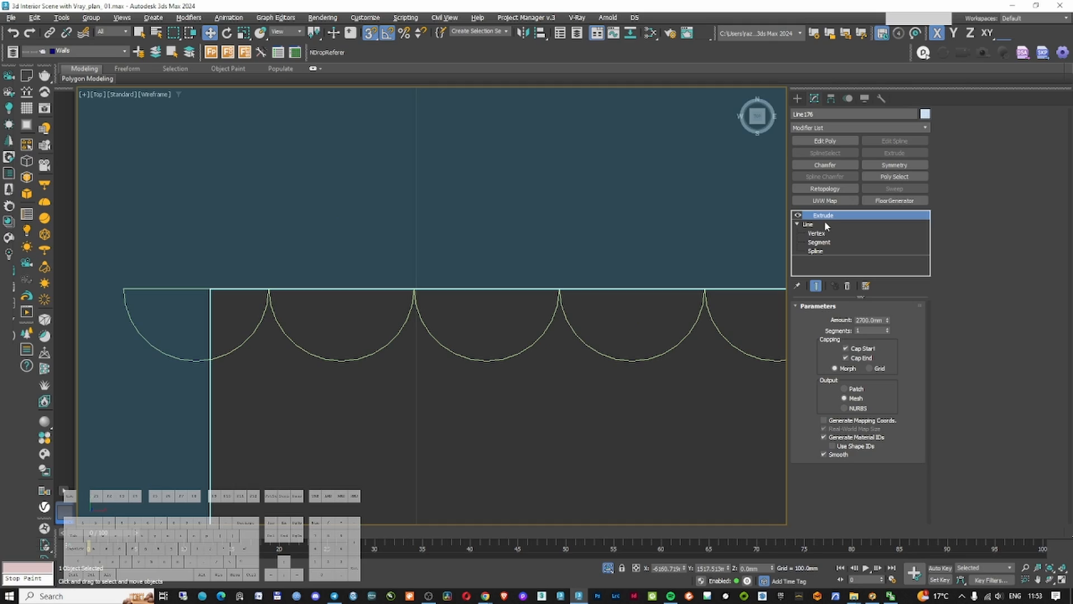
Examine in a shaded 3D view how the fluted panel sits against the surrounding walls and the doorway opening
left_click(797, 100)
scroll(468, 269, "down", 10)
middle_click_drag(462, 313, 467, 229, "alt")
scroll(475, 268, "up", 4)
key("F3")
middle_click_drag(481, 293, 457, 173)
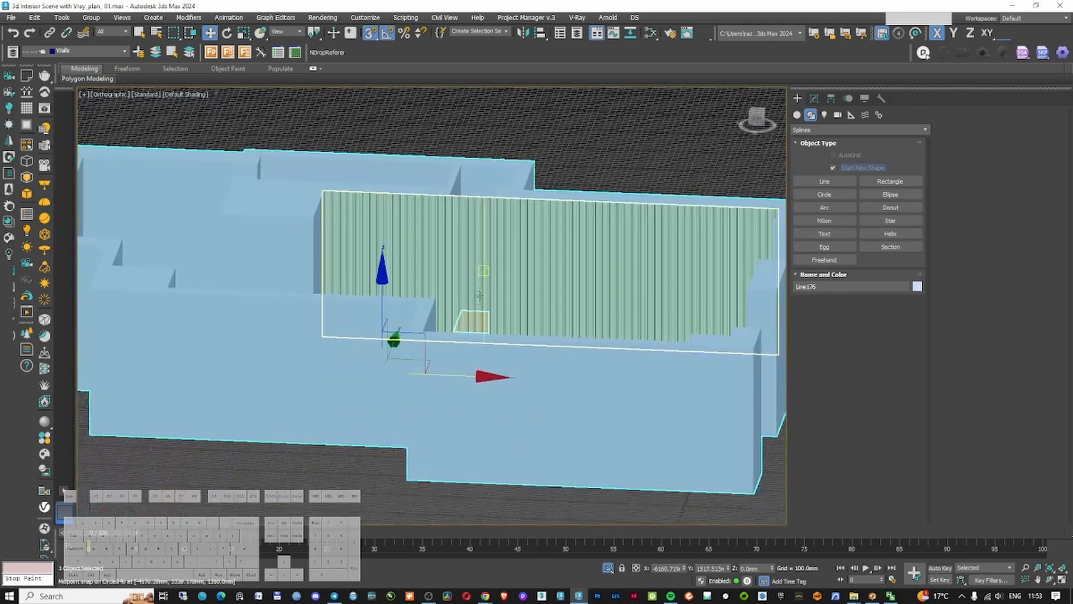
middle_click_drag(565, 162, 542, 192, "alt")
scroll(541, 195, "up", 9)
scroll(441, 235, "down", 8)
middle_click_drag(422, 246, 443, 259, "alt")
key("F3")
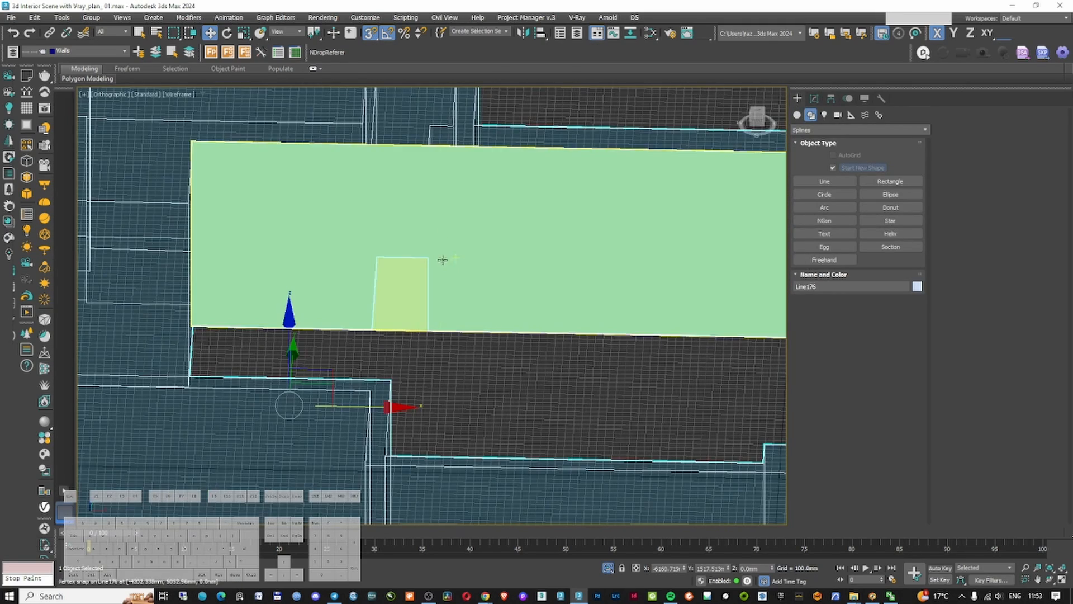
Select the wall object behind the fluted panel and isolate it
left_click(444, 174)
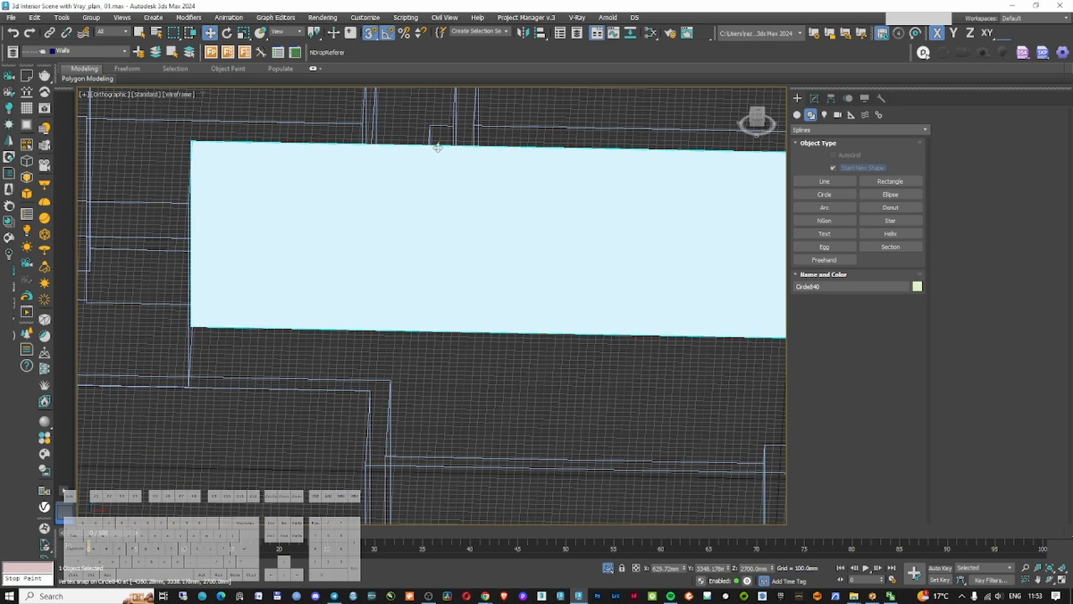
left_click(429, 137)
key("alt+q")
middle_click_drag(427, 241, 427, 287, "alt")
Draw a rectangle on the wall face with AutoGrid on and snap it to the near edge of the doorway opening
left_click(890, 184)
middle_click_drag(540, 250, 450, 322)
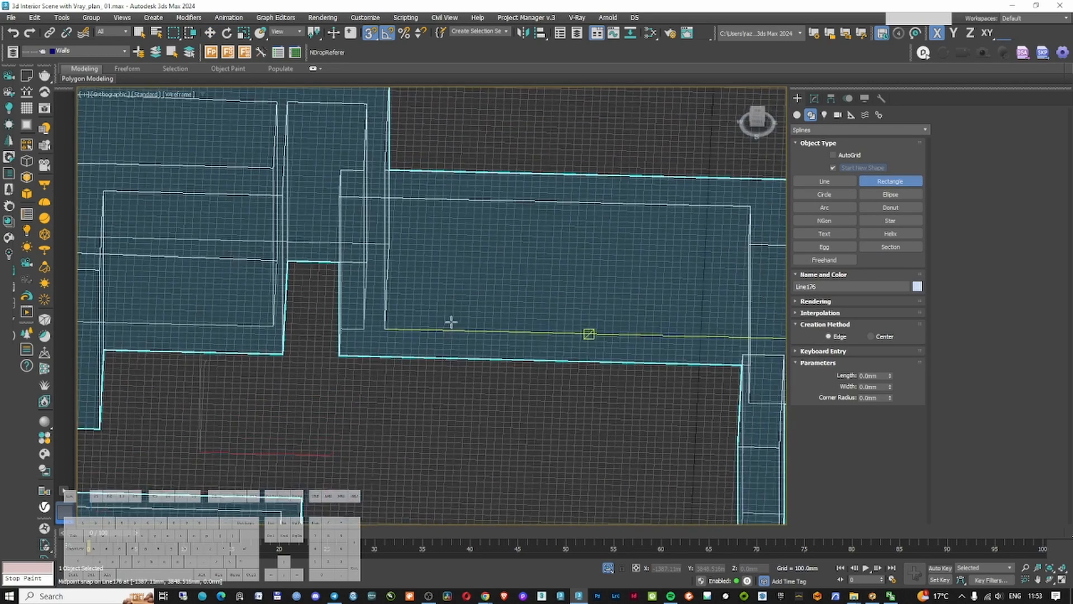
left_click(833, 155)
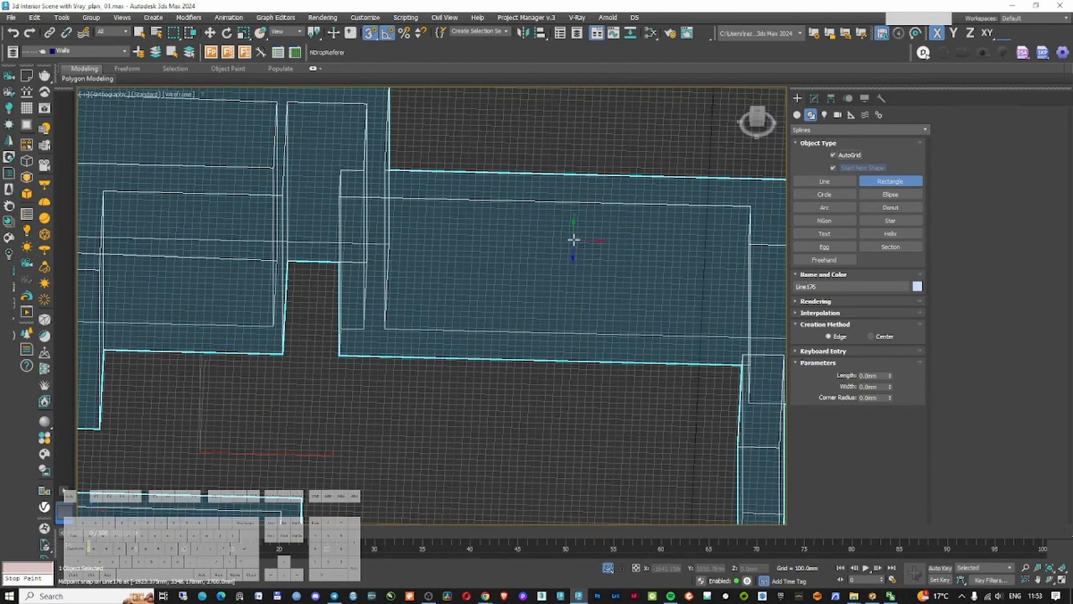
left_click_drag(573, 239, 522, 316)
key("w")
mouse_move(548, 278)
left_mouse_down()
mouse_move(315, 352)
mouse_move(339, 355)
left_mouse_up()
scroll(313, 327, "up", 4)
left_click_drag(314, 297, 251, 383)
middle_click_drag(253, 381, 263, 430)
Add Edit Spline to the rectangle and snap its far-side vertices to the other edge of the doorway opening
left_click(814, 98)
left_click(894, 142)
middle_click_drag(636, 262, 661, 280)
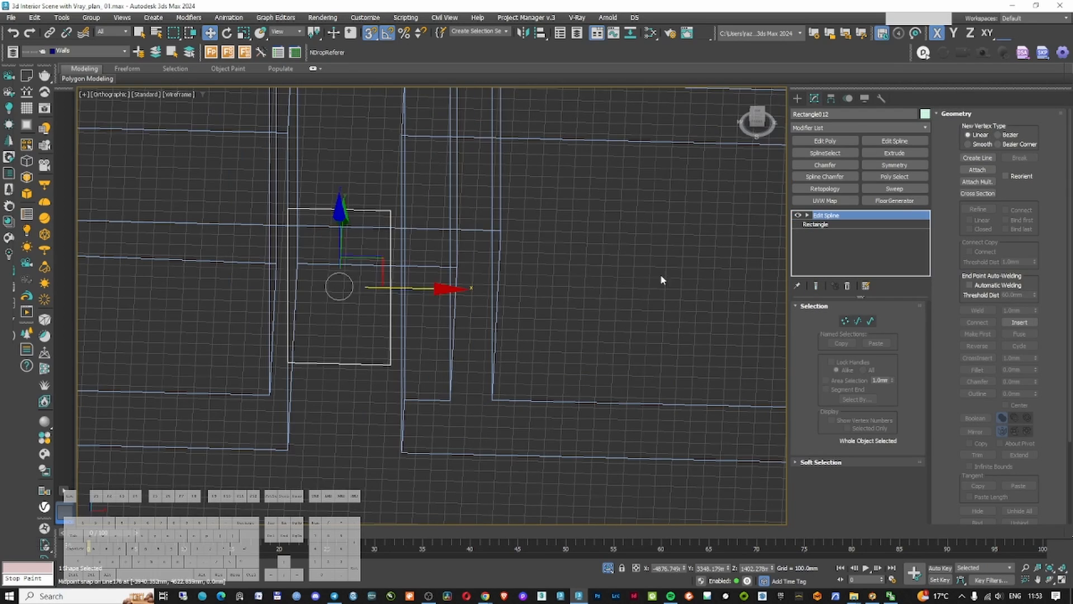
key("1")
left_click_drag(436, 179, 366, 391)
left_click_drag(467, 213, 402, 449)
left_click_drag(498, 402, 257, 336)
middle_click_drag(426, 409, 475, 358, "alt")
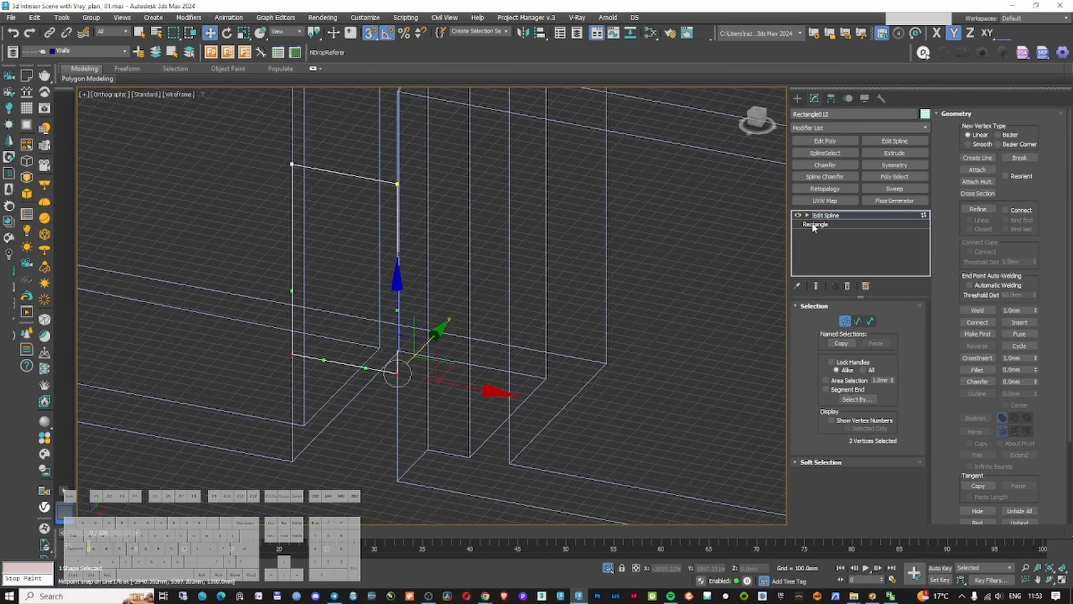
Set the door rectangle's base length to 2200 mm
left_click(816, 224)
double_click(874, 342)
type("2200")
key("Return")
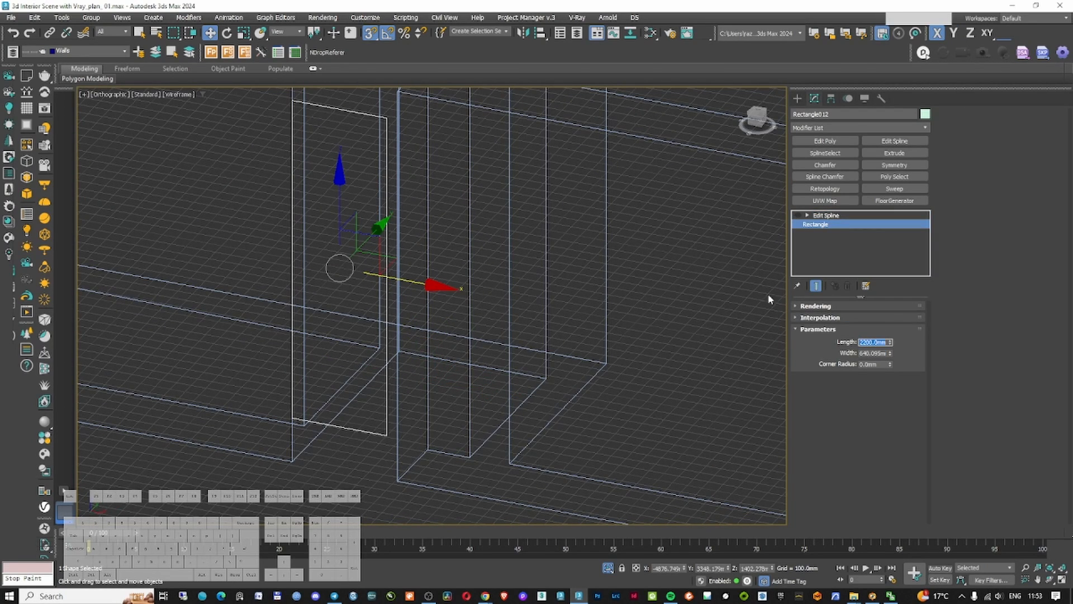
Lower the door rectangle along Z and snap its base to the floor corner of the opening
left_click(339, 180)
left_click(826, 215)
key("1")
right_click(393, 405)
left_click(295, 353)
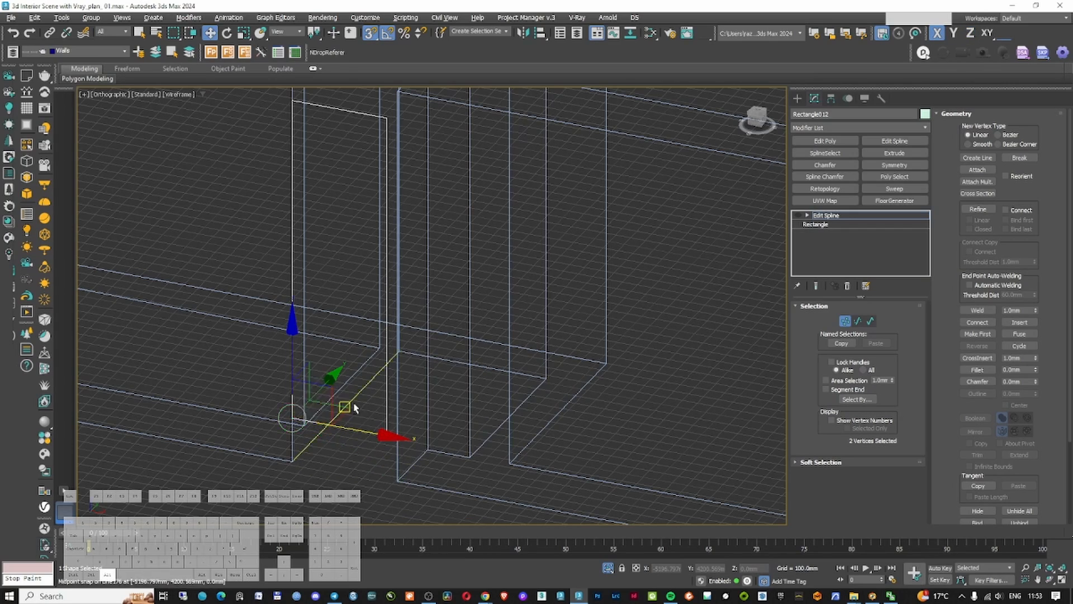
middle_click_drag(363, 416, 370, 467, "alt")
scroll(375, 467, "up", 6)
scroll(411, 342, "down", 3)
left_click(219, 236)
key("1")
left_click_drag(219, 291, 219, 366)
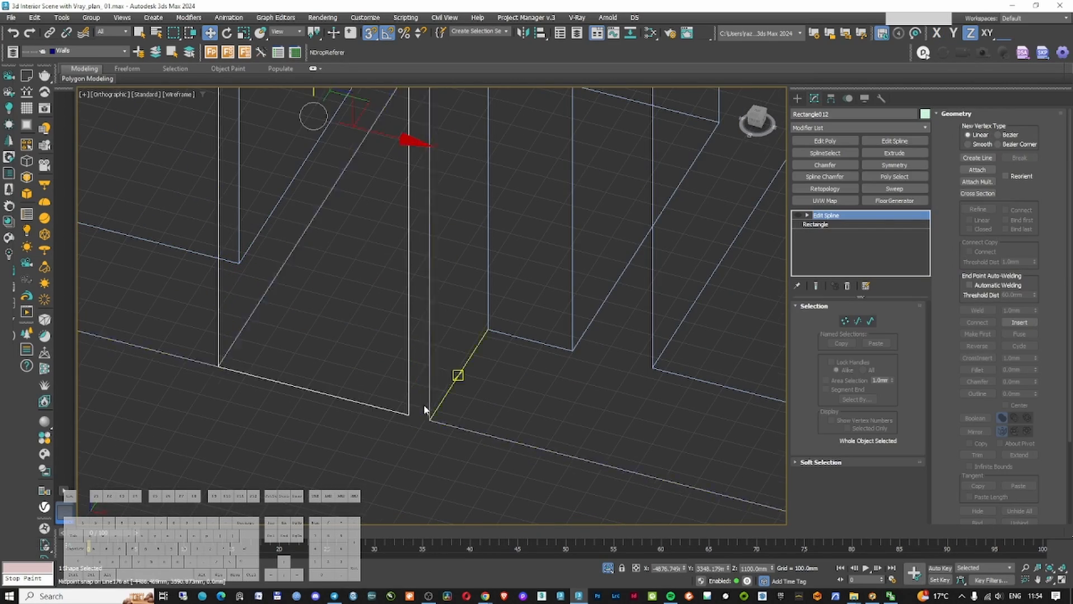
Turn the rectangle's Edit Spline modifier back on and delete its bottom segment at the floor
scroll(447, 419, "down", 6)
key("1")
left_click_drag(498, 222, 420, 447)
scroll(478, 336, "up", 2)
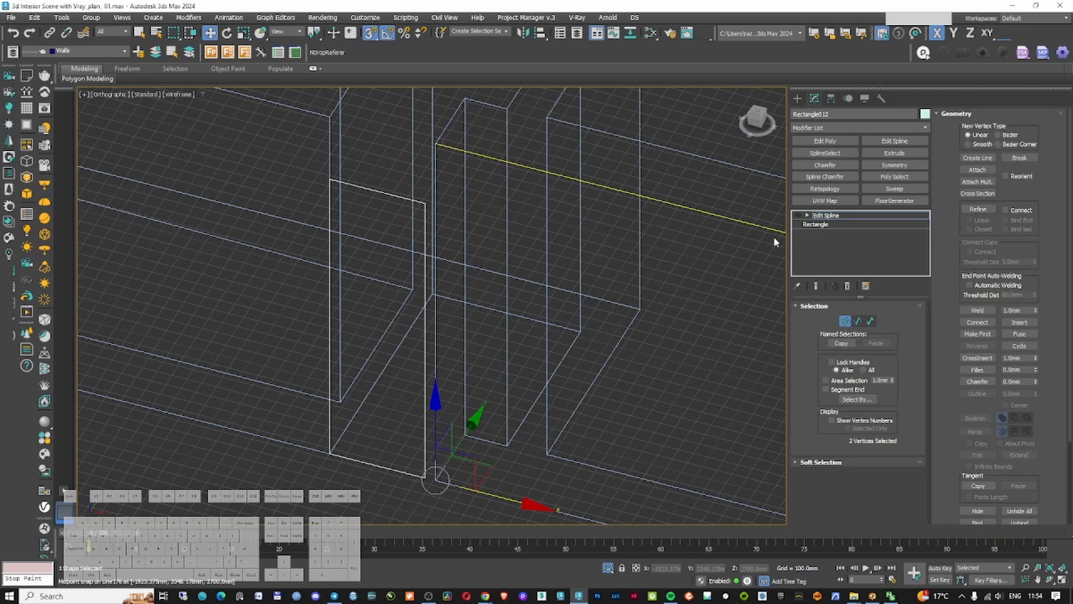
left_click(798, 215)
key("F3")
scroll(494, 260, "down", 4)
left_click(859, 323)
scroll(502, 363, "up", 4)
left_click(362, 377)
key("Delete")
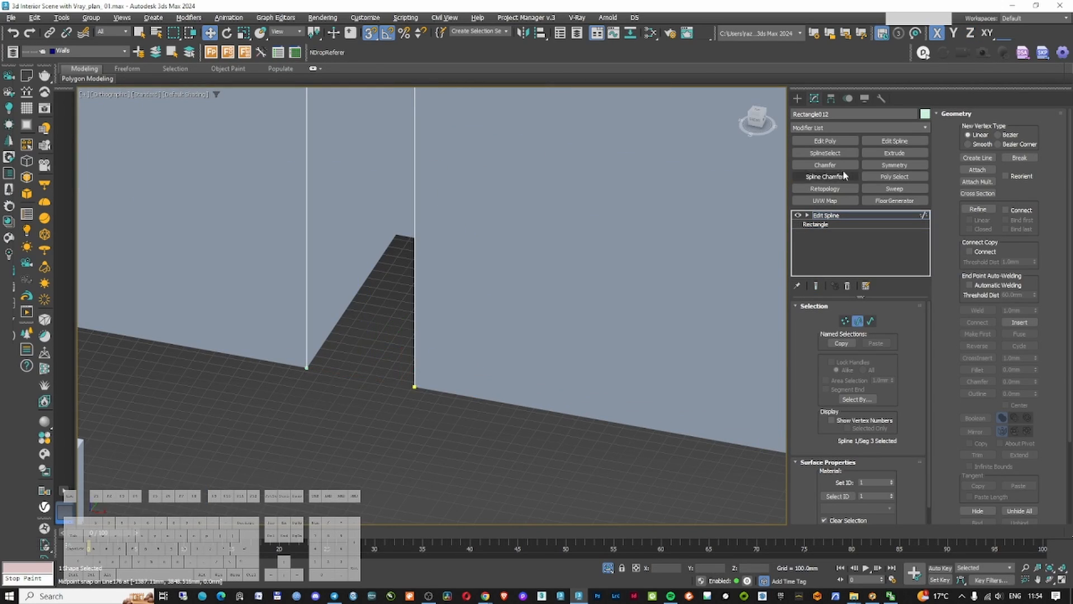
Add a Sweep with the built-in Bar section, align its pivot to the middle of one side, and end the isolation
left_click(894, 189)
left_click(857, 345)
left_click(847, 364)
left_click(976, 211)
left_click(986, 221)
key("alt+q")
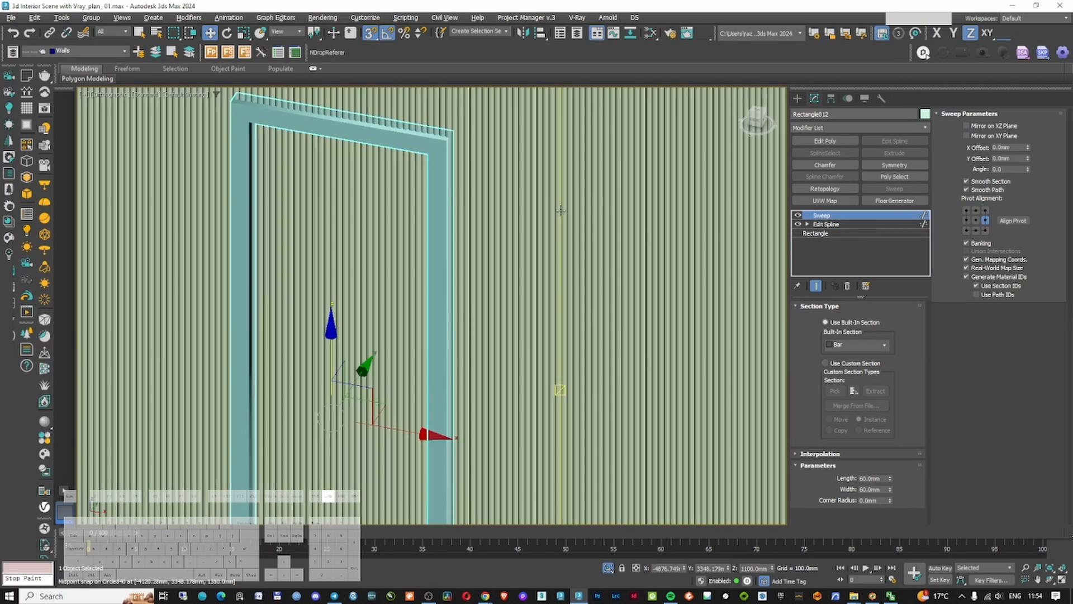
Set the door frame's Bar section to 109.8 mm length and 5 mm width
middle_click_drag(559, 390, 570, 483)
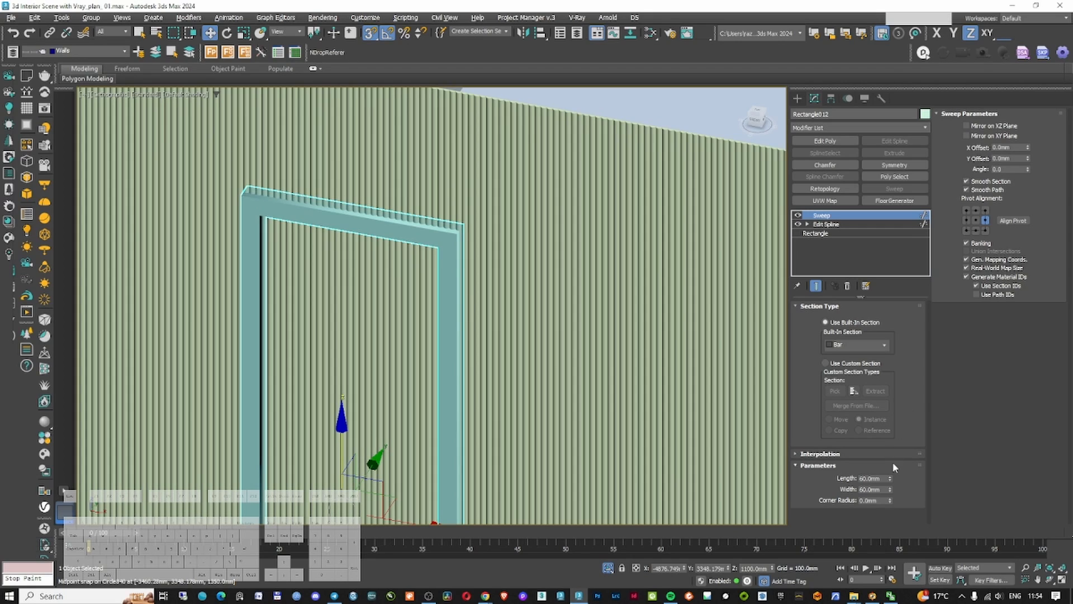
mouse_move(891, 480)
left_mouse_down()
mouse_move(891, 500)
mouse_move(893, 463)
left_mouse_up()
key("Tab")
type("5")
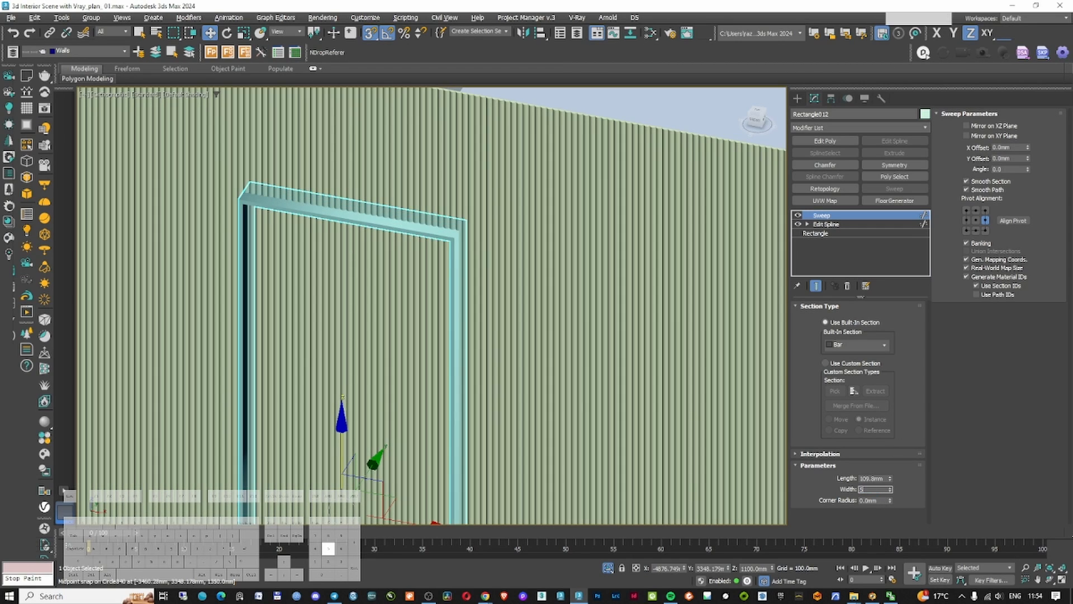
key("Return")
scroll(436, 237, "up", 4)
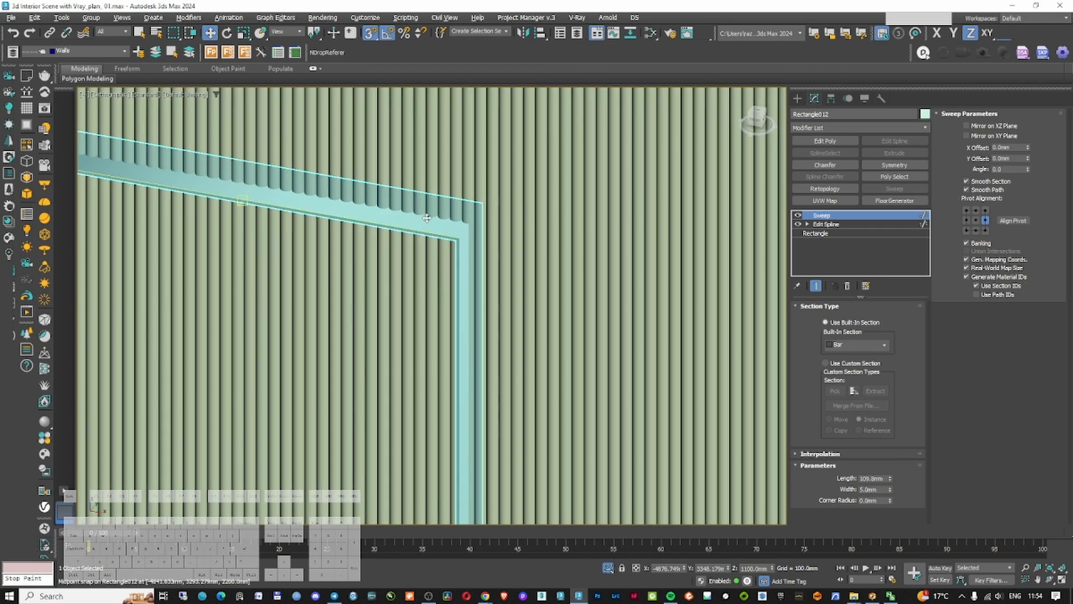
Check the fluted wall and door frame through the VRayCam001 camera
right_click(437, 237)
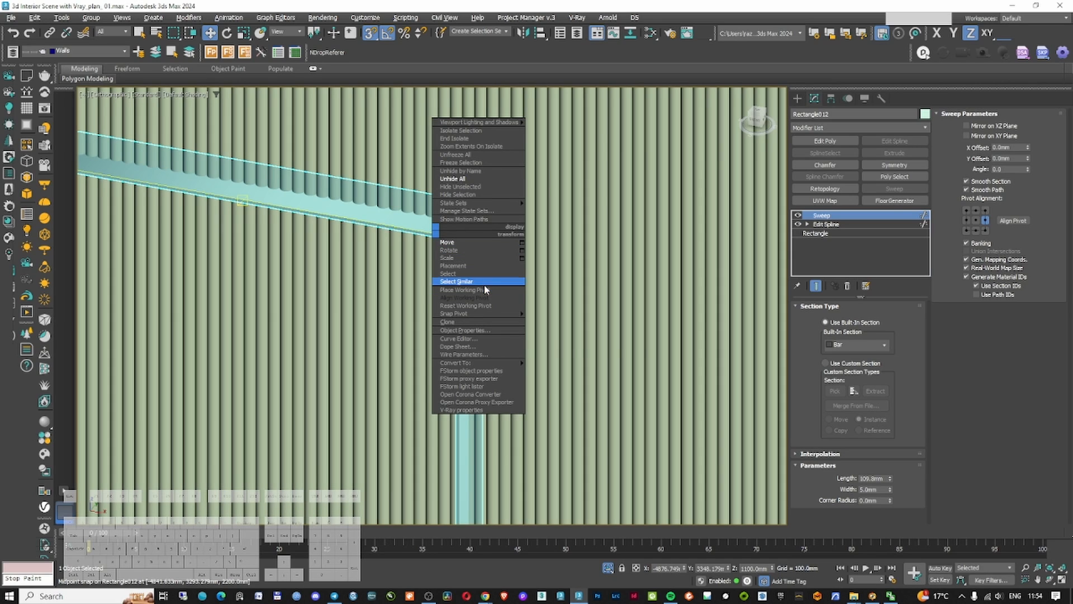
left_click(798, 98)
scroll(527, 259, "down", 10)
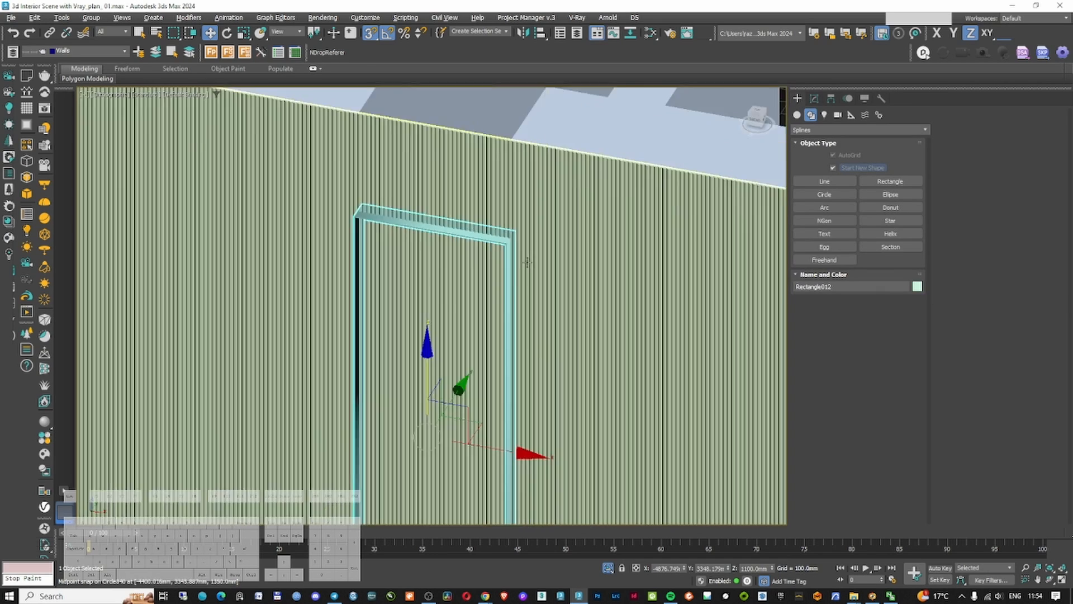
middle_click_drag(525, 276, 470, 273)
left_click(602, 189)
key("c")
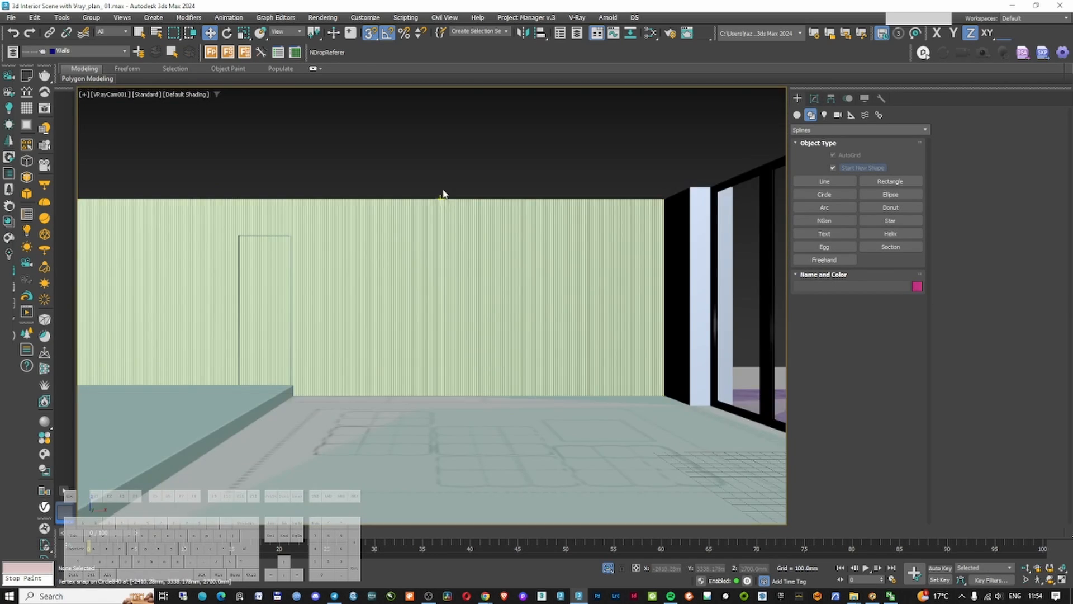
right_click(451, 162)
left_click(468, 116)
left_click(462, 347)
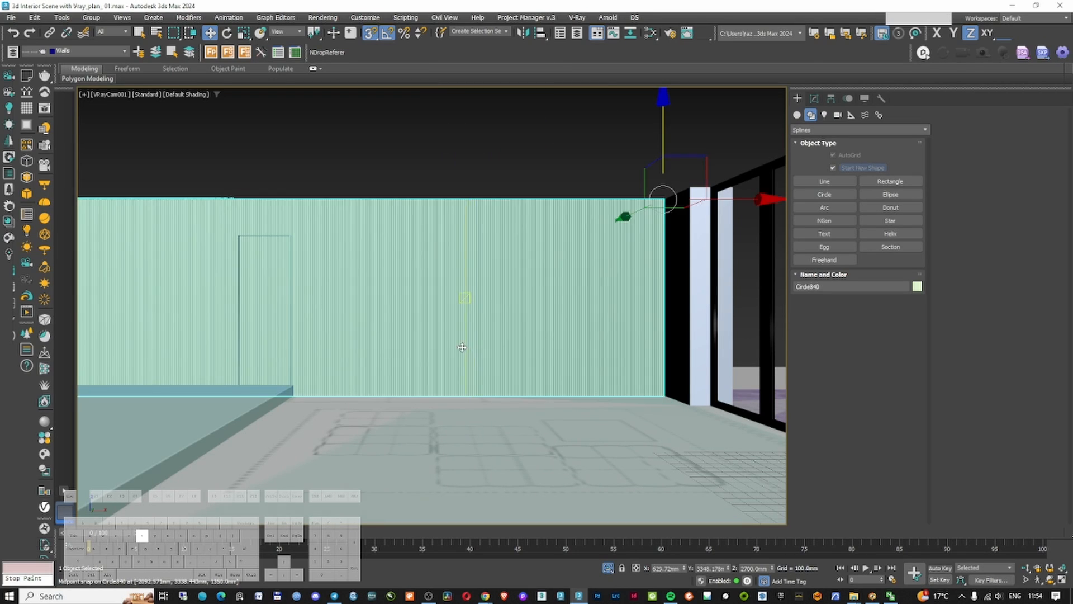
In the top view with AutoGrid off, draw a rectangle about 5035 by 427 mm over the plan's long cabinet beside the fluted wall
key("t")
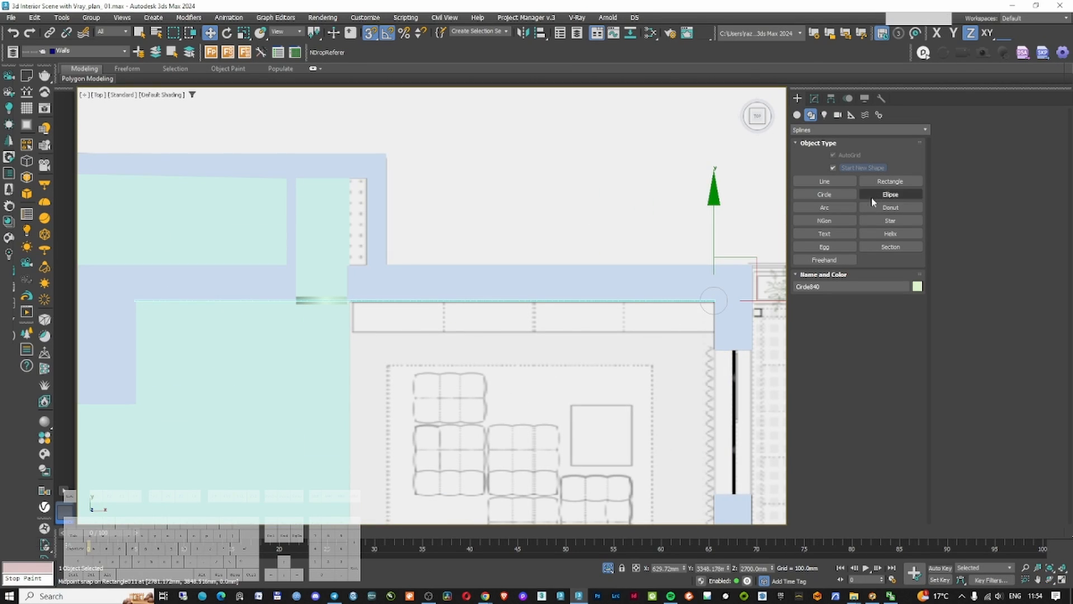
left_click(890, 181)
scroll(703, 307, "up", 2)
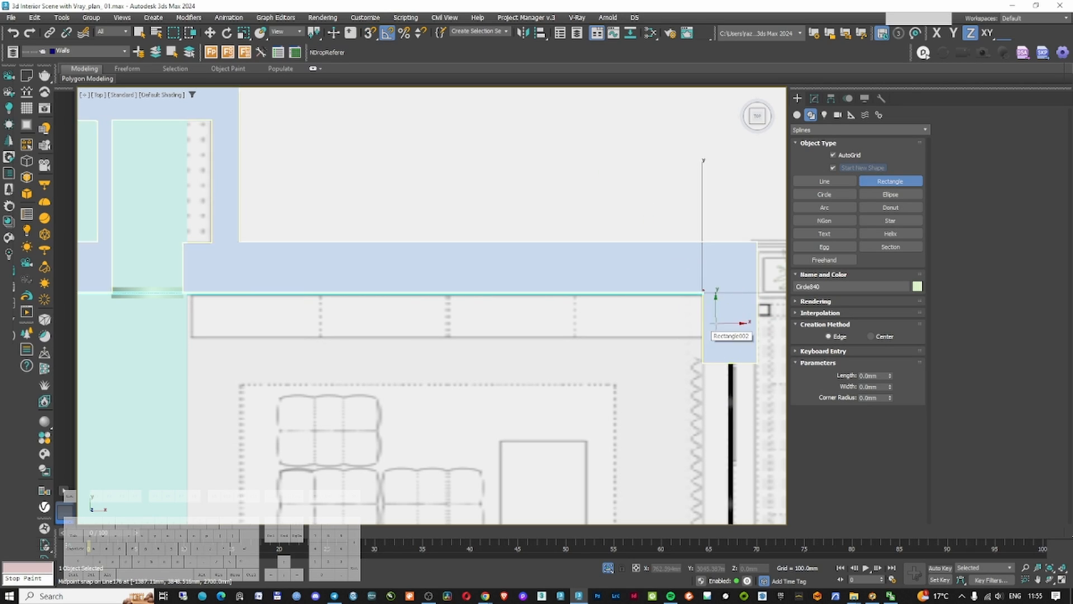
left_click(835, 155)
left_click_drag(703, 336, 192, 294)
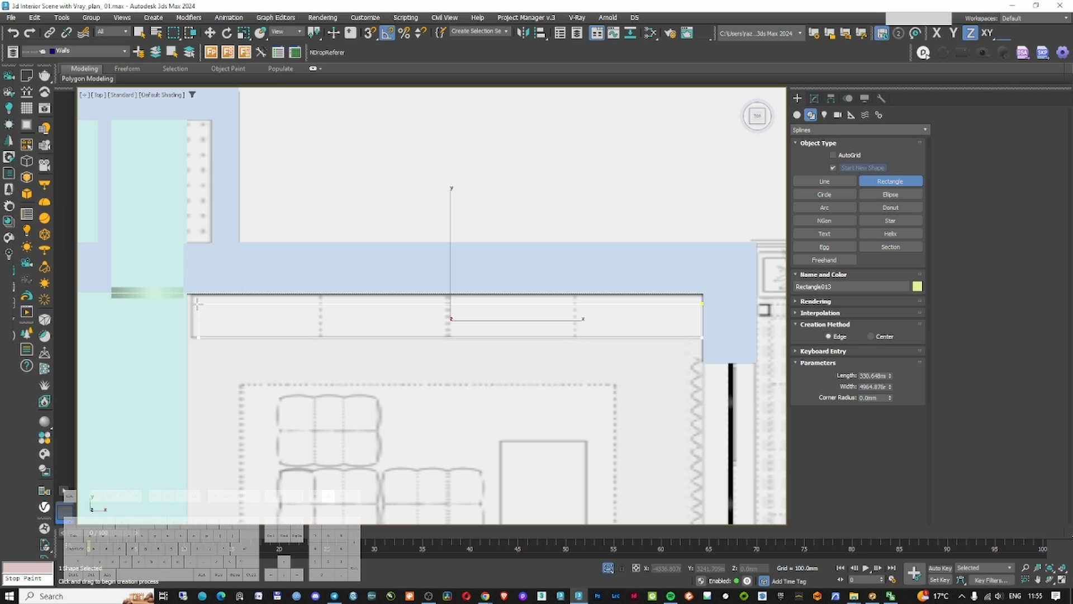
scroll(197, 300, "up", 3)
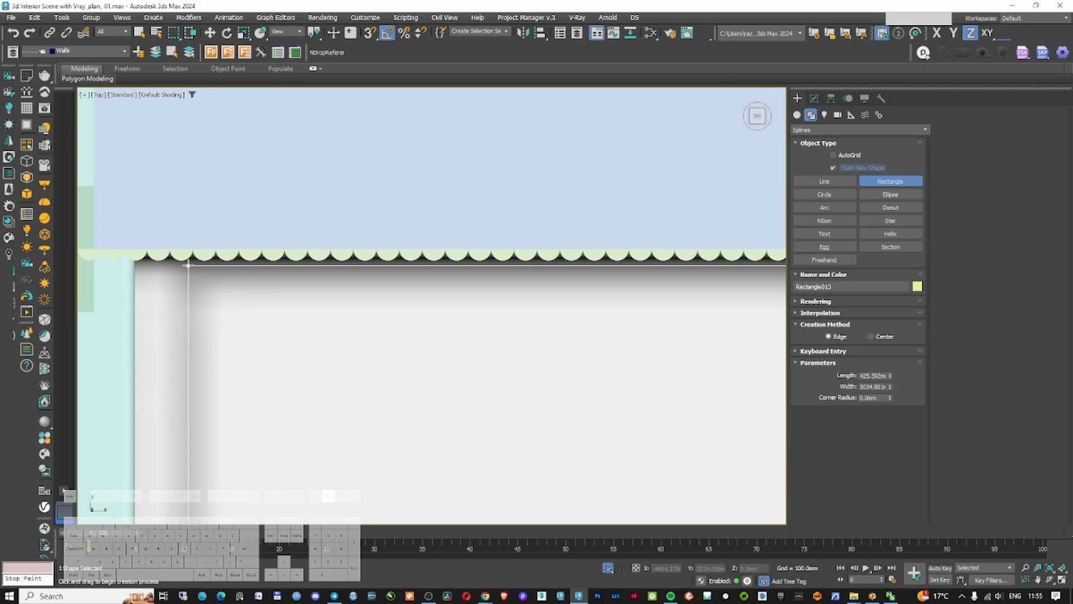
Extrude the long cabinet rectangle 700 mm
left_click(814, 98)
scroll(235, 335, "down", 5)
middle_click_drag(235, 335, 335, 249, "alt")
scroll(501, 248, "up", 2)
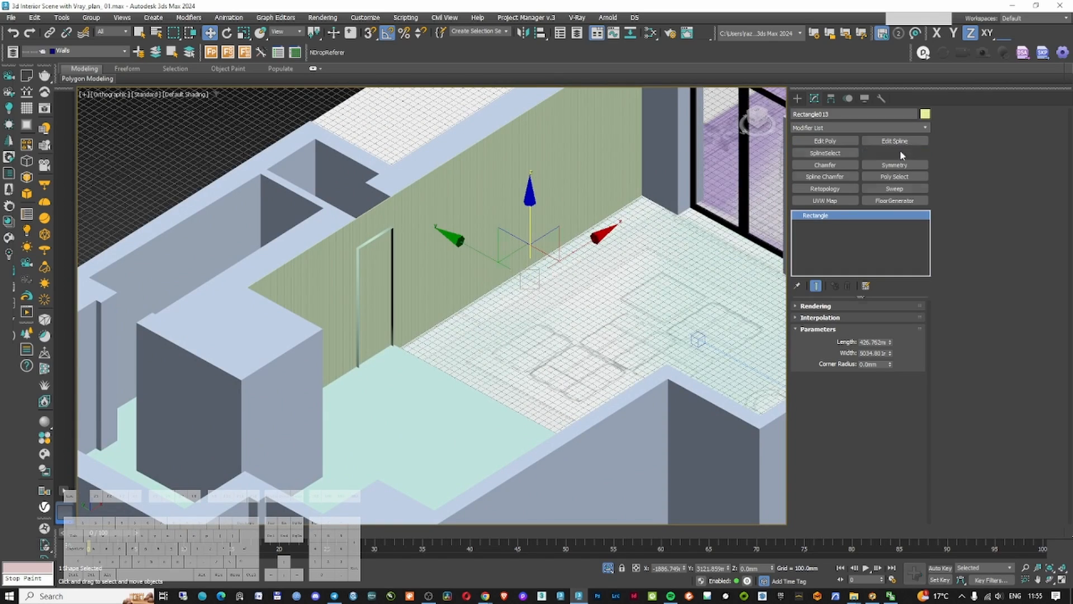
left_click(895, 153)
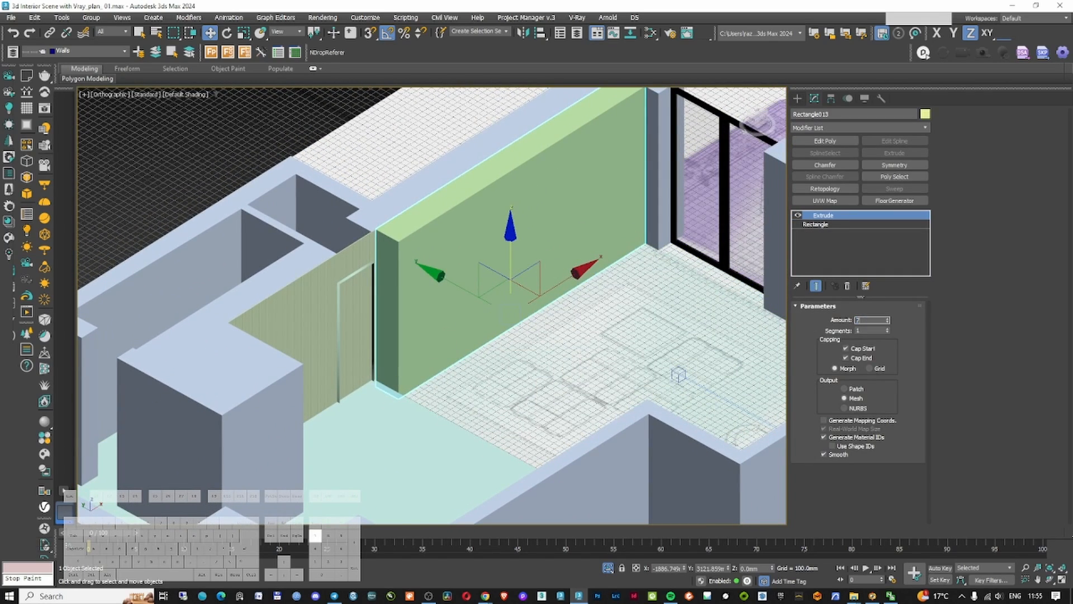
key("Return")
middle_click_drag(612, 220, 532, 273, "alt")
key("t")
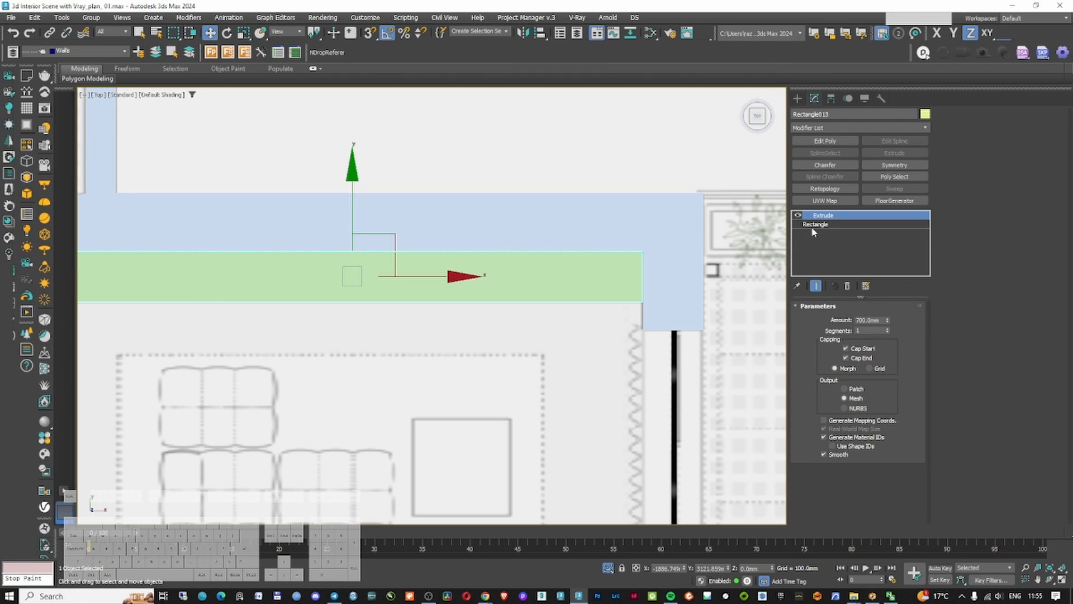
Add an Edit Spline beneath the long cabinet's Extrude and try to move its window-side end vertices inward by about 147 mm
left_click(814, 226)
left_click(895, 141)
left_click(845, 321)
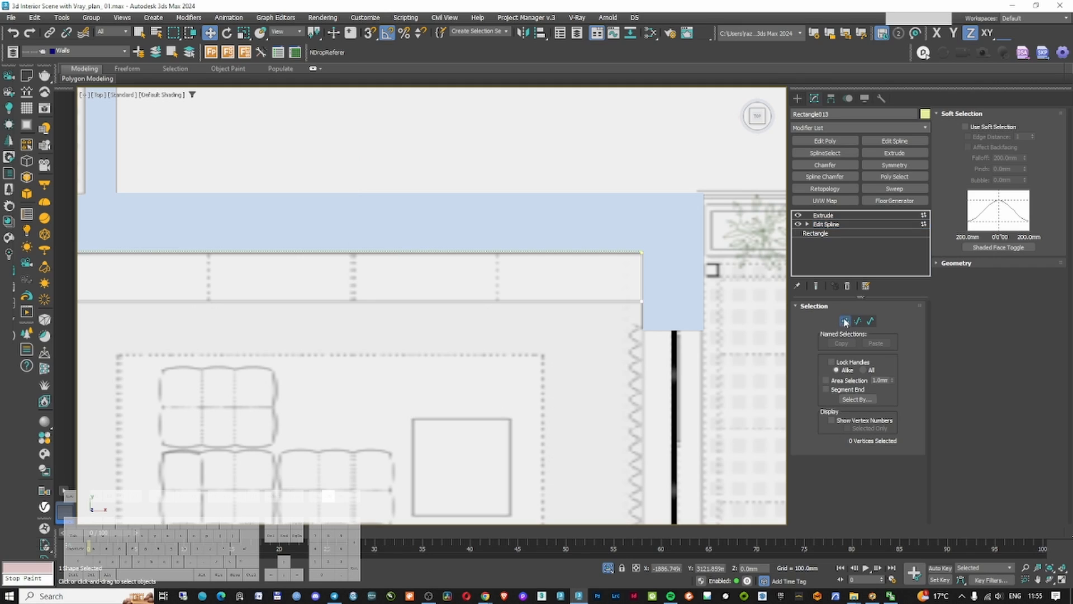
left_click_drag(660, 200, 616, 361)
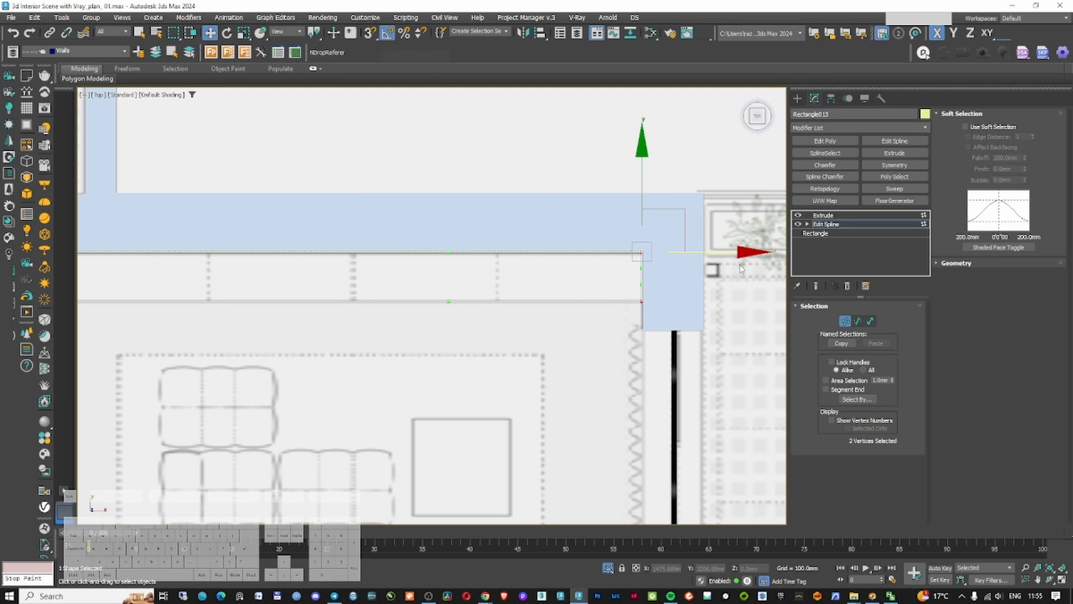
left_click_drag(729, 252, 696, 152)
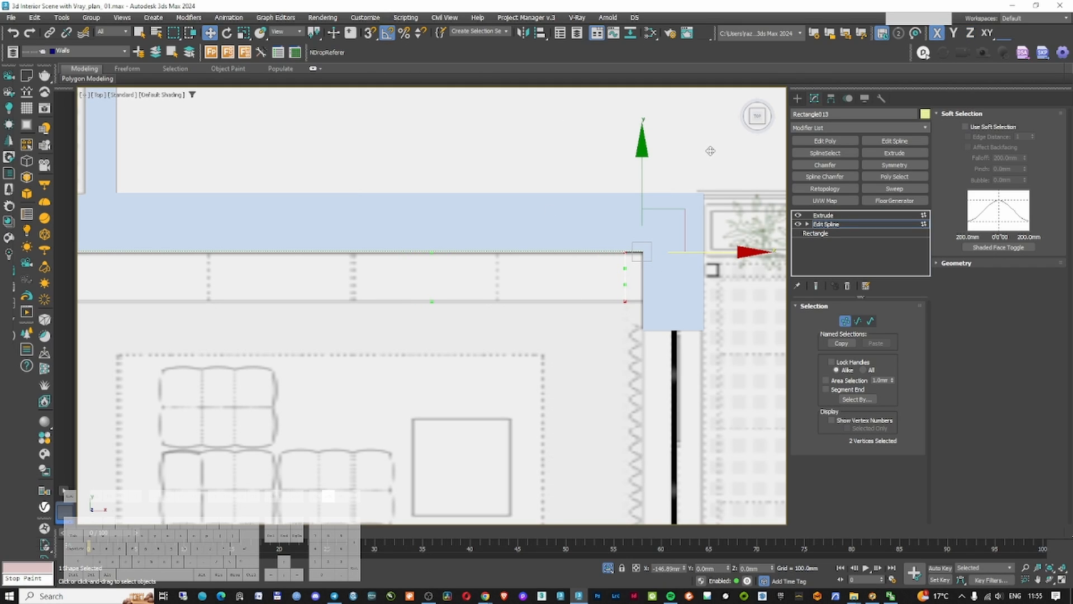
key("u")
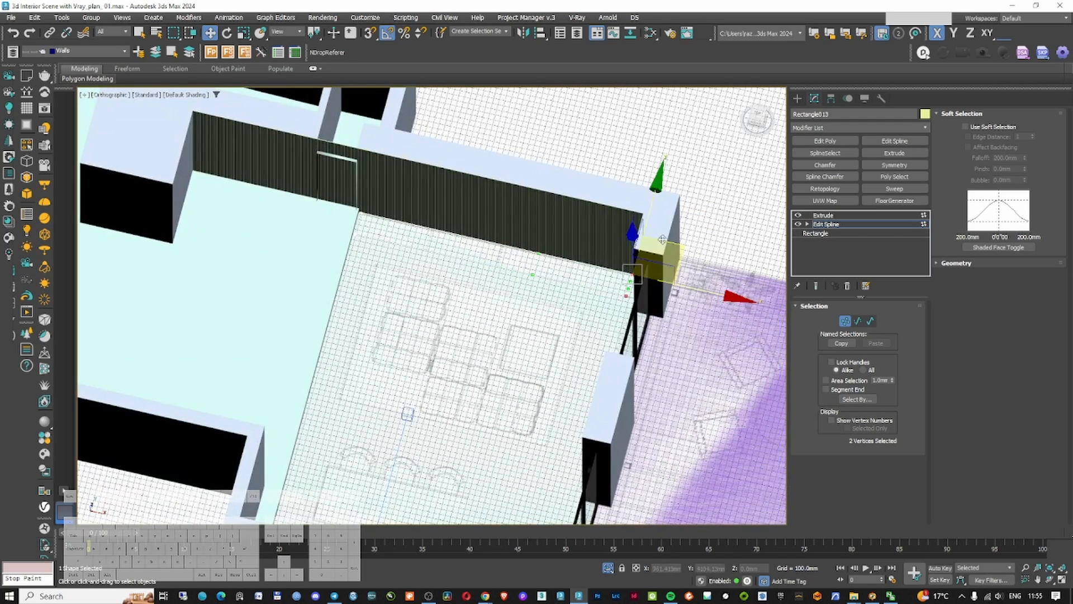
left_click(845, 321)
Hide the plan, floor and walls, and bring the long cabinet's end corner up close in a wireframe top view
left_click(21, 54)
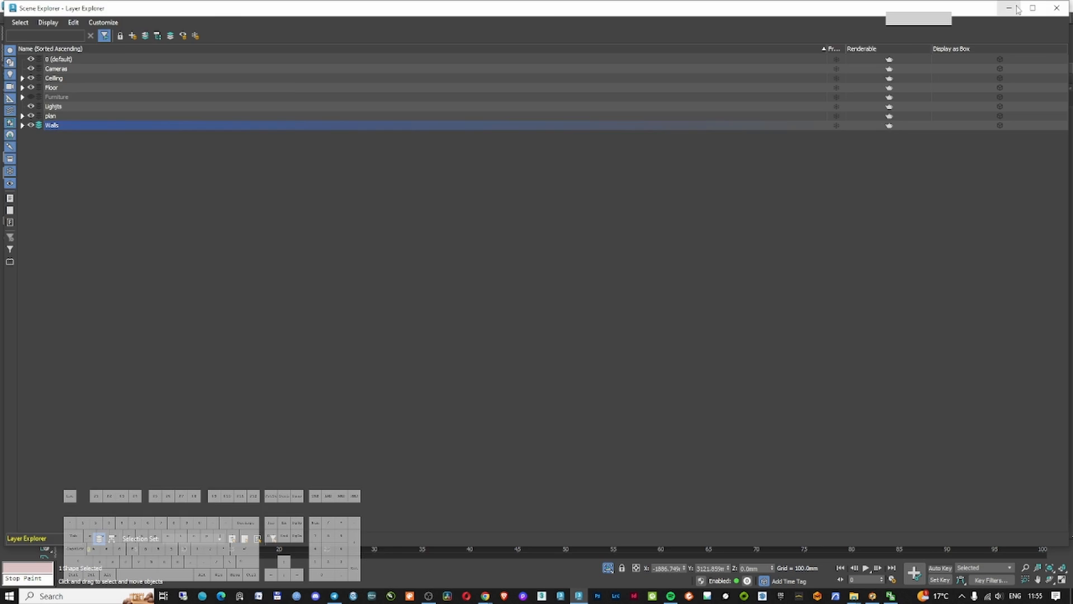
left_click(1017, 8)
key("t")
key("z")
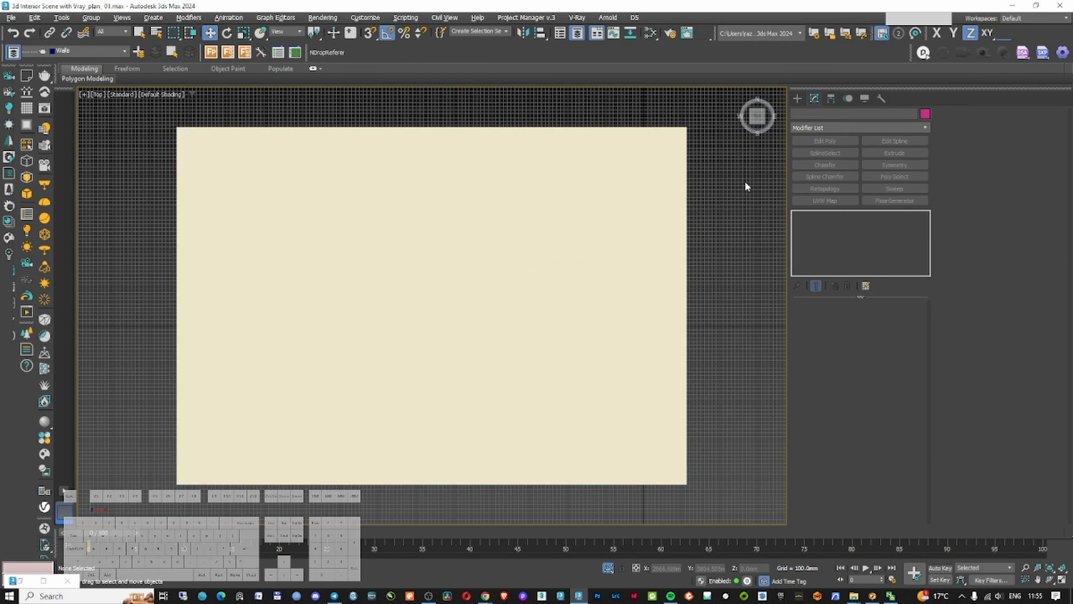
key("F3")
scroll(671, 236, "up", 3)
left_click(646, 201)
scroll(614, 210, "up", 10)
scroll(569, 210, "down", 4)
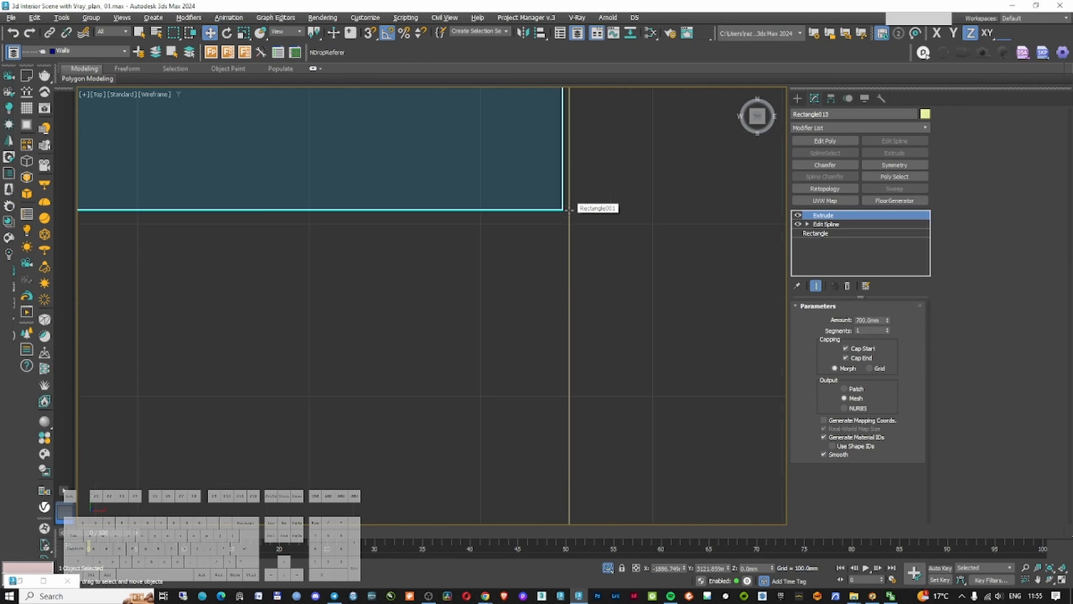
scroll(570, 210, "down", 1)
Convert the cabinet spline's four vertices to Corner and snap its window-side end vertices to the adjacent vertical outline
left_click(807, 224)
left_click(838, 234)
middle_click_drag(622, 186, 588, 246)
scroll(602, 235, "down", 4)
right_click(479, 226)
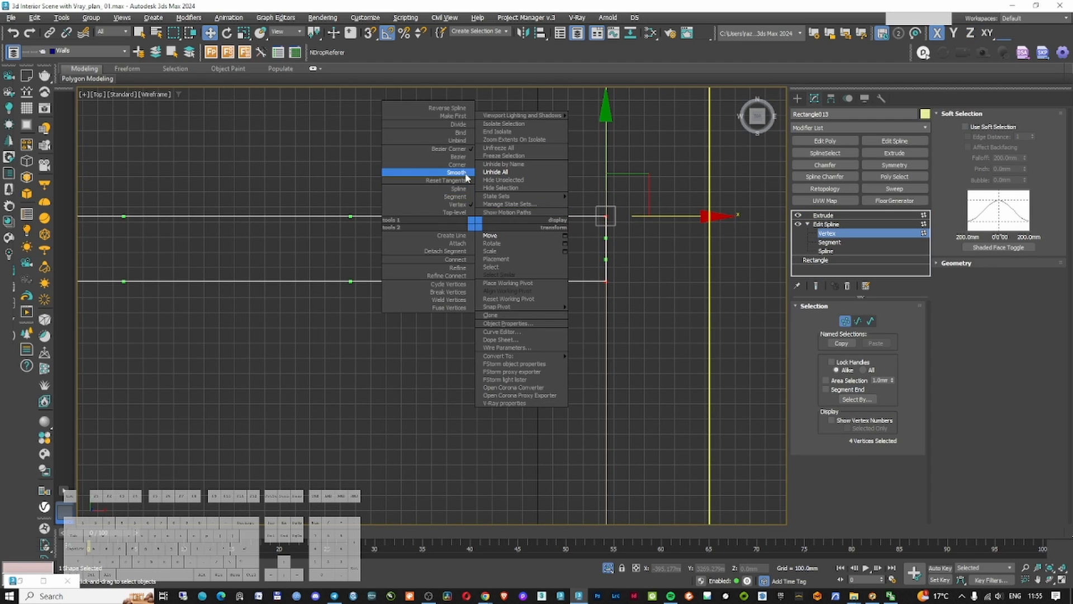
left_click(436, 175)
scroll(662, 311, "down", 4)
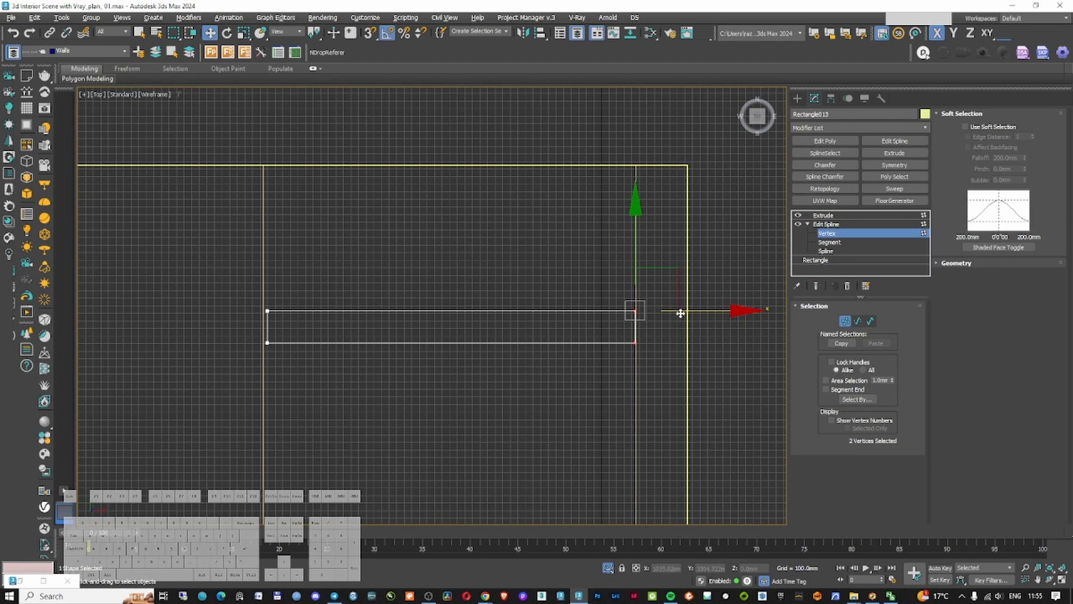
key("s")
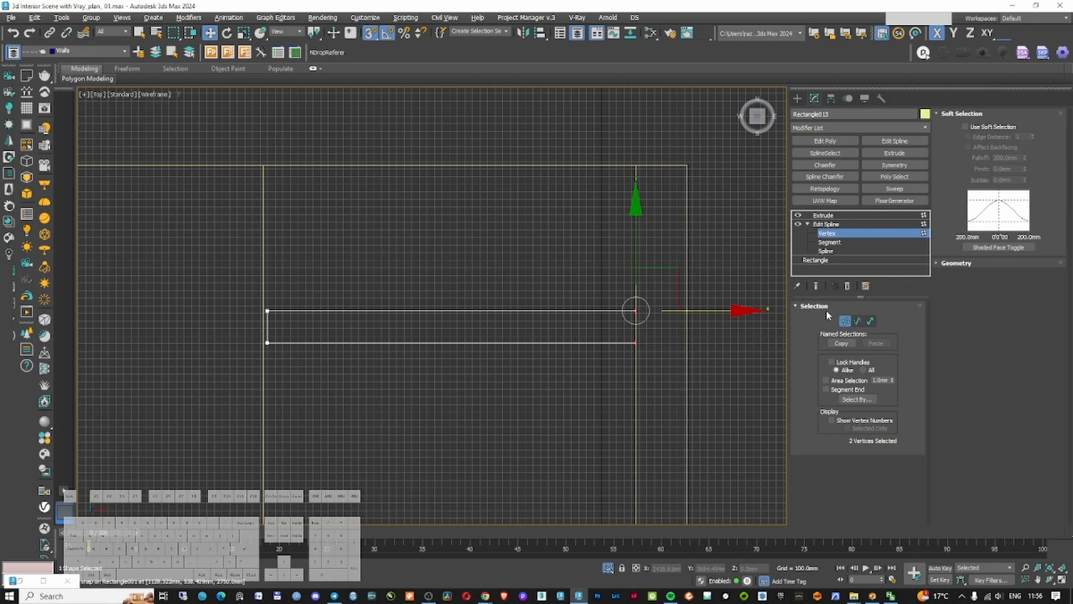
left_click(826, 223)
left_click(823, 215)
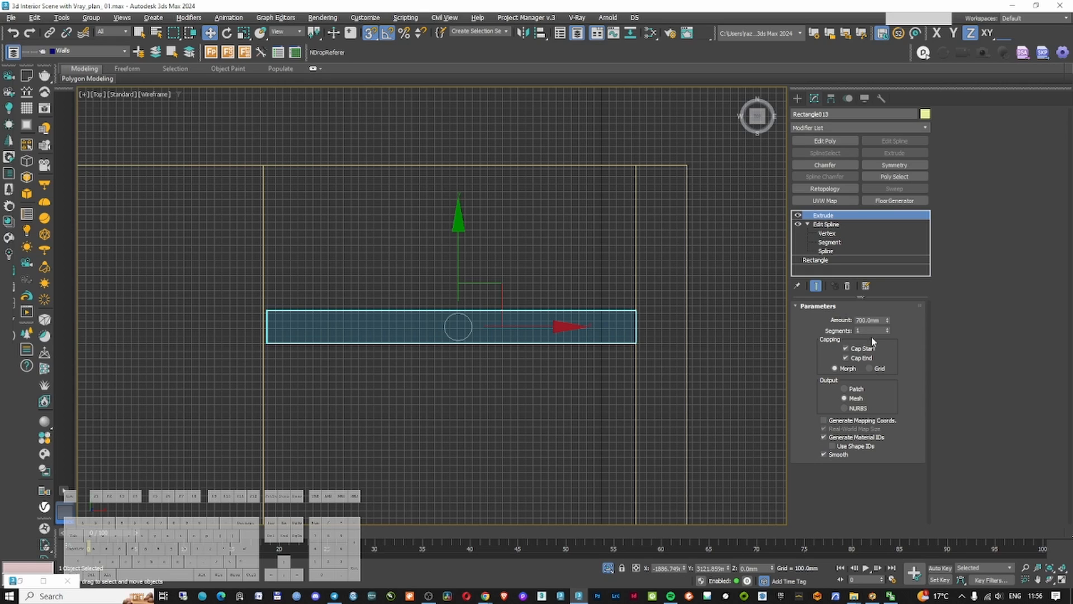
Add an Edit Poly to the cabinet and connect its four long edges with 7 segments to divide it into equal sections
left_click(825, 141)
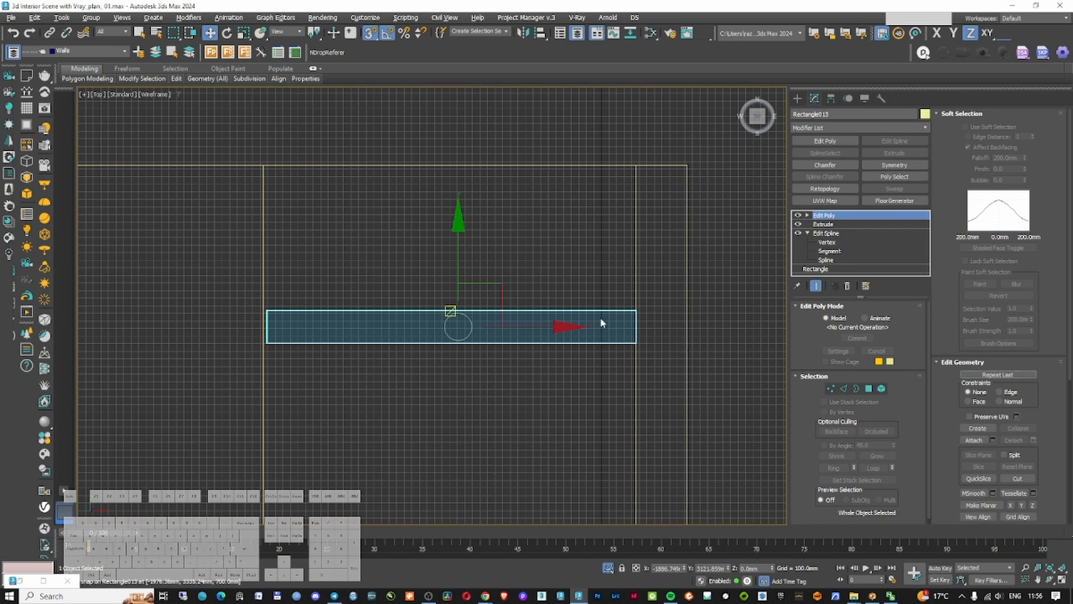
middle_click_drag(600, 321, 541, 265, "alt")
key("2")
left_click_drag(541, 264, 509, 424)
scroll(509, 428, "up", 4)
right_click(542, 310)
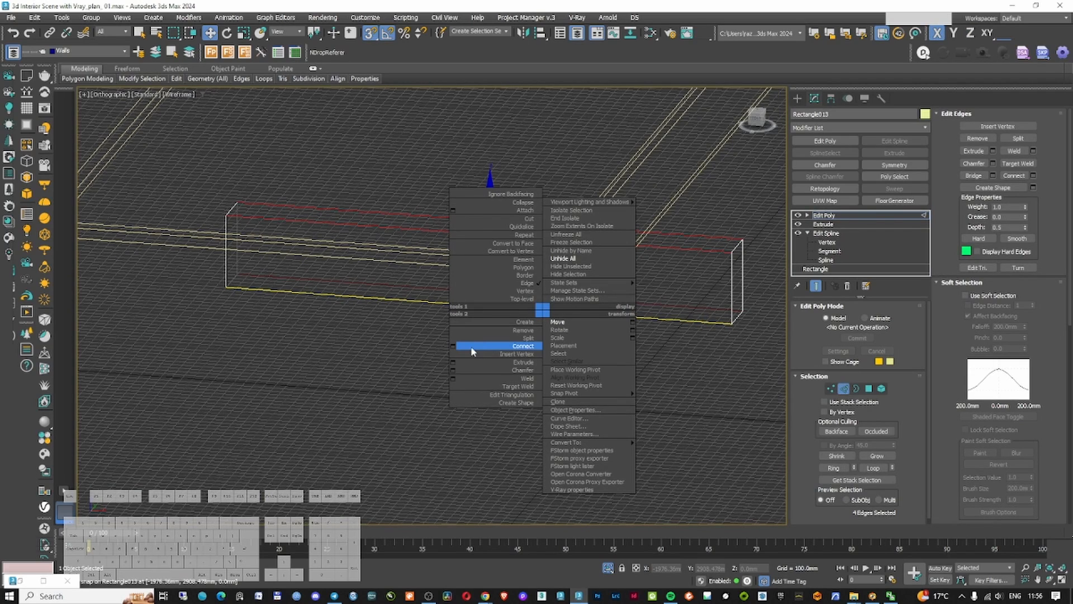
left_click(452, 346)
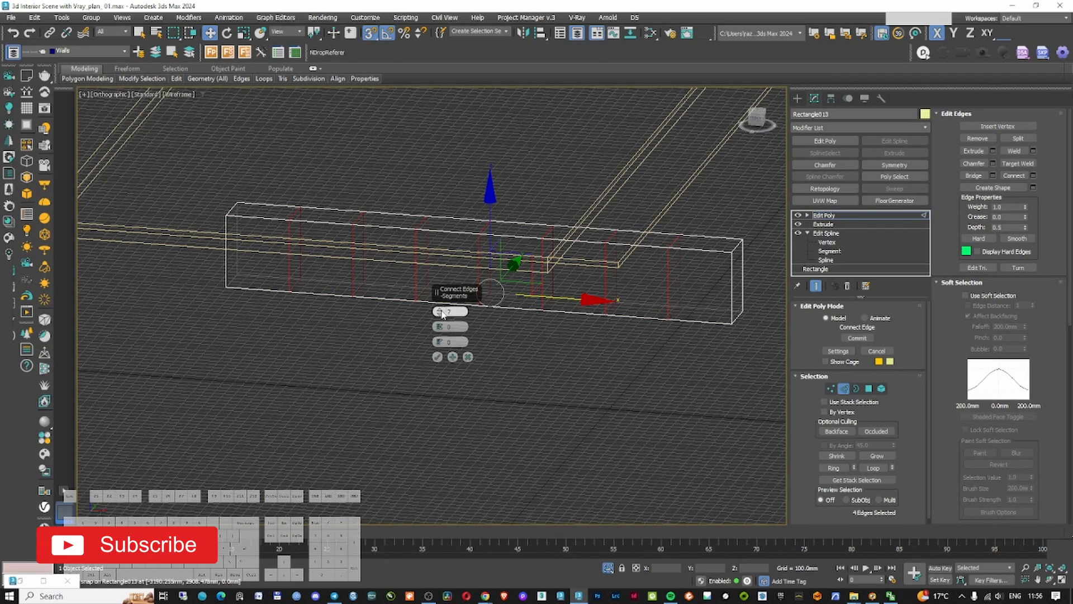
left_click(438, 357)
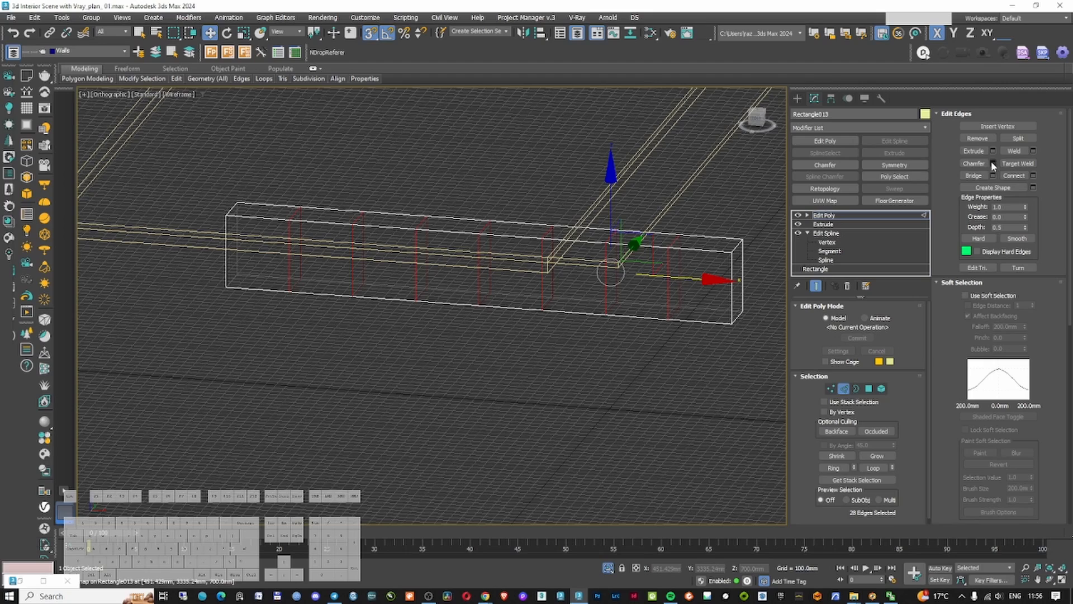
Chamfer the cabinet's dividing edges by 1 mm with 0 segments
scroll(480, 234, "up", 12)
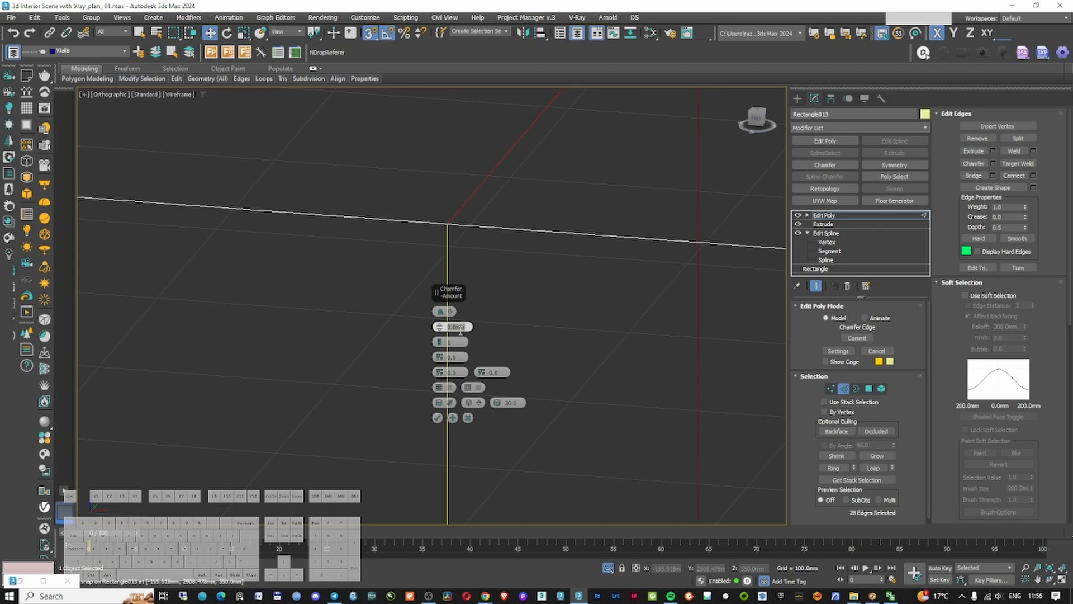
key("Tab")
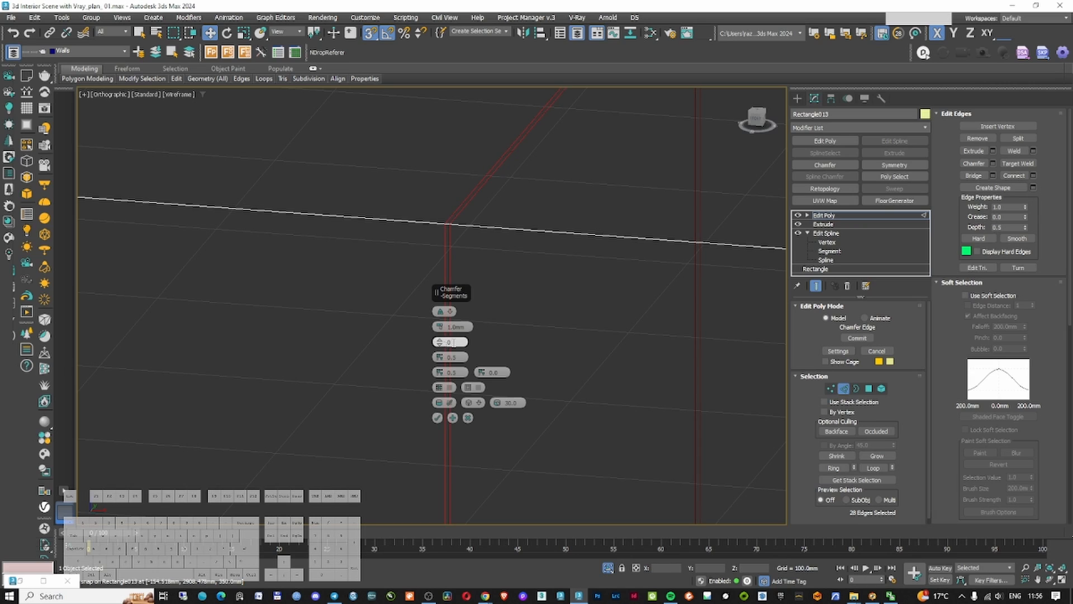
left_click(440, 346)
left_click(439, 418)
Convert the chamfered edges to a polygon selection and deselect the wide panels, keeping only the thin strips between the cabinet sections
left_click(868, 388, "ctrl")
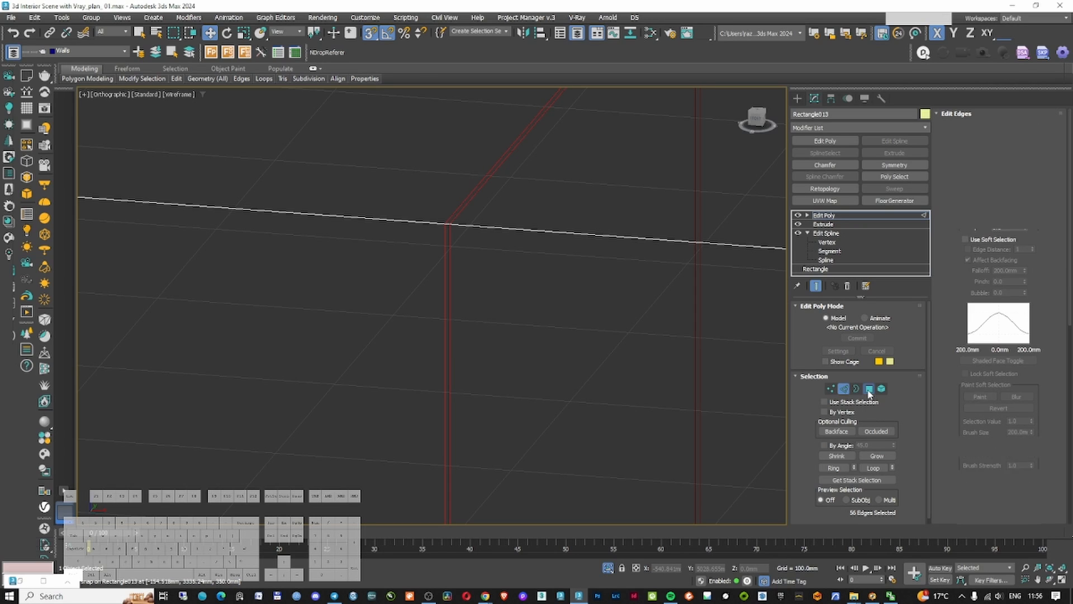
scroll(733, 345, "down", 6)
scroll(562, 264, "down", 5)
middle_click_drag(542, 259, 565, 280, "alt")
left_click_drag(574, 190, 546, 299, "ctrl")
scroll(445, 260, "up", 5)
middle_click_drag(467, 266, 494, 261, "alt")
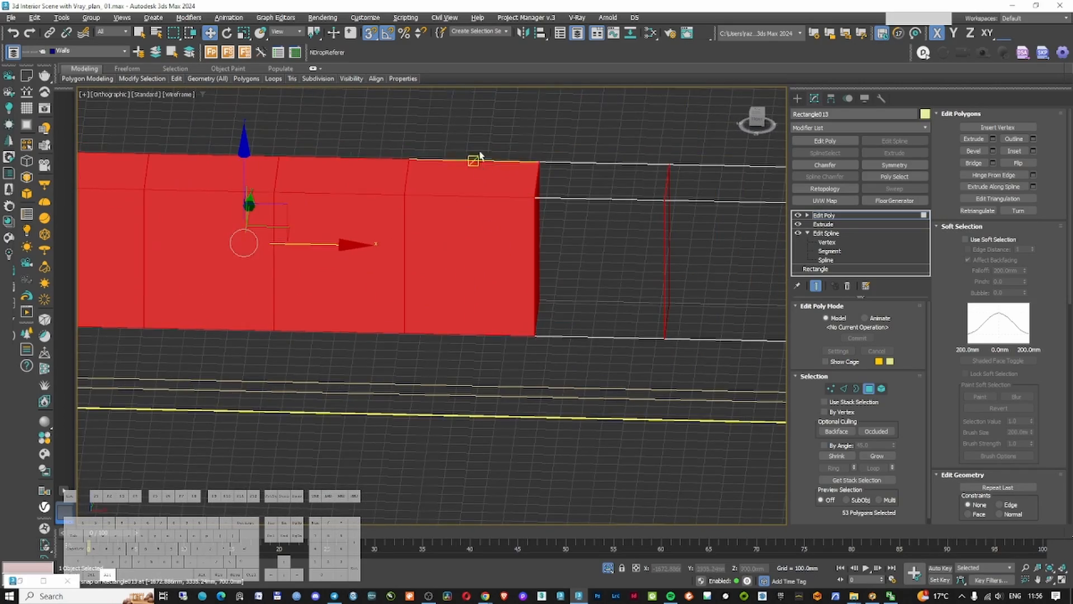
left_click_drag(479, 152, 465, 357, "alt")
scroll(311, 373, "down", 5)
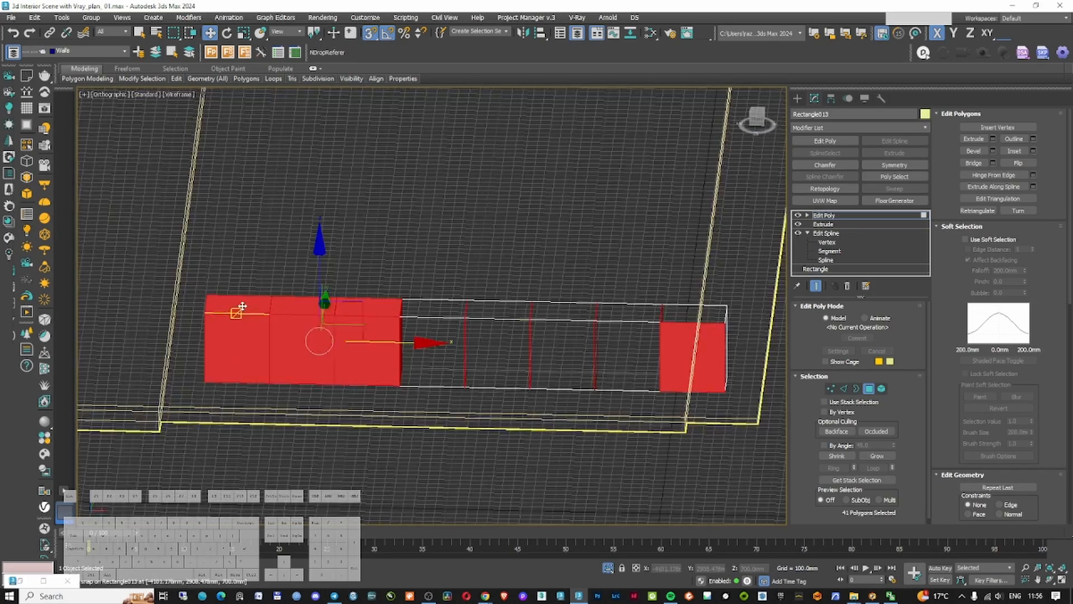
middle_click_drag(235, 311, 161, 302)
left_click_drag(626, 251, 613, 411, "alt")
left_click_drag(300, 247, 285, 431, "alt")
left_click_drag(237, 249, 221, 428, "alt")
left_click_drag(171, 249, 156, 424, "alt")
scroll(645, 347, "up", 3)
middle_click_drag(654, 348, 636, 346, "alt")
scroll(655, 345, "up", 5)
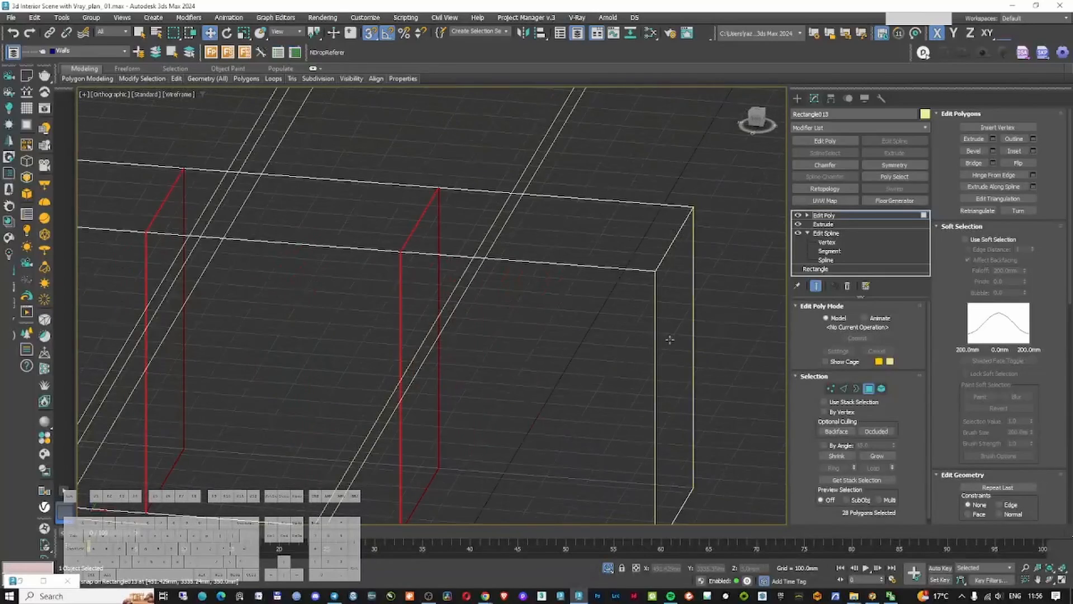
scroll(369, 254, "up", 3)
scroll(439, 249, "up", 6)
Extrude the thin strip polygons by -5 mm to cut grooves between the cabinet sections
left_click(993, 138)
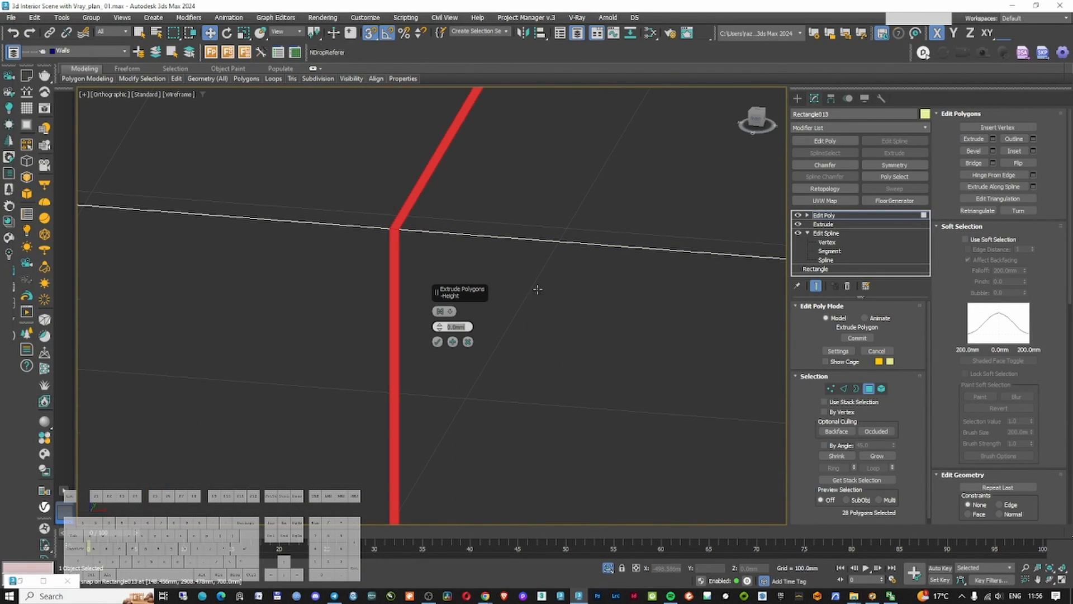
type("5")
key("Return")
left_click(449, 312)
left_click(478, 328)
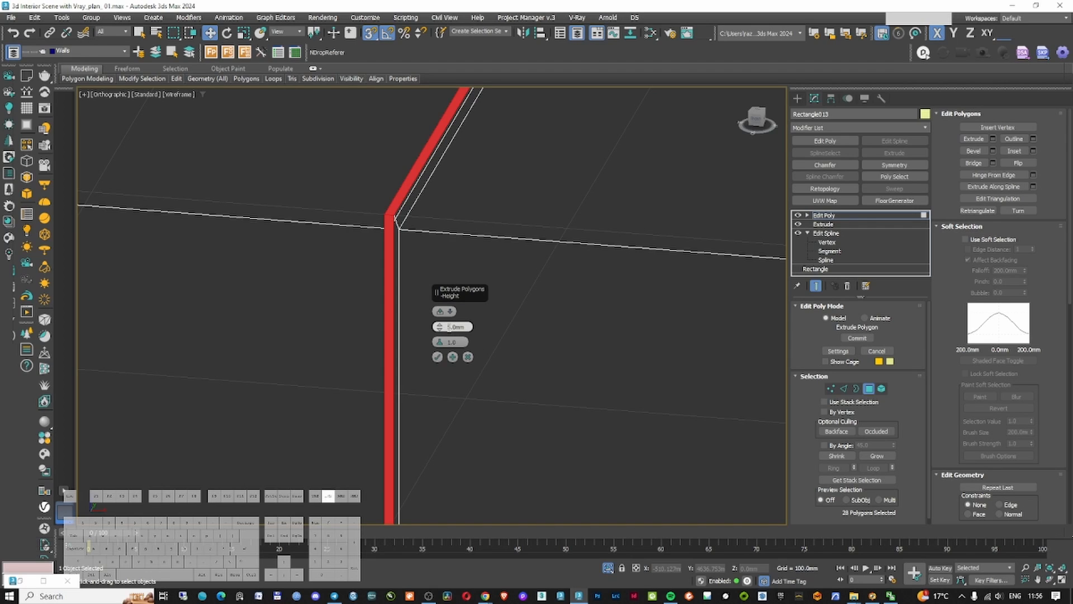
key("Return")
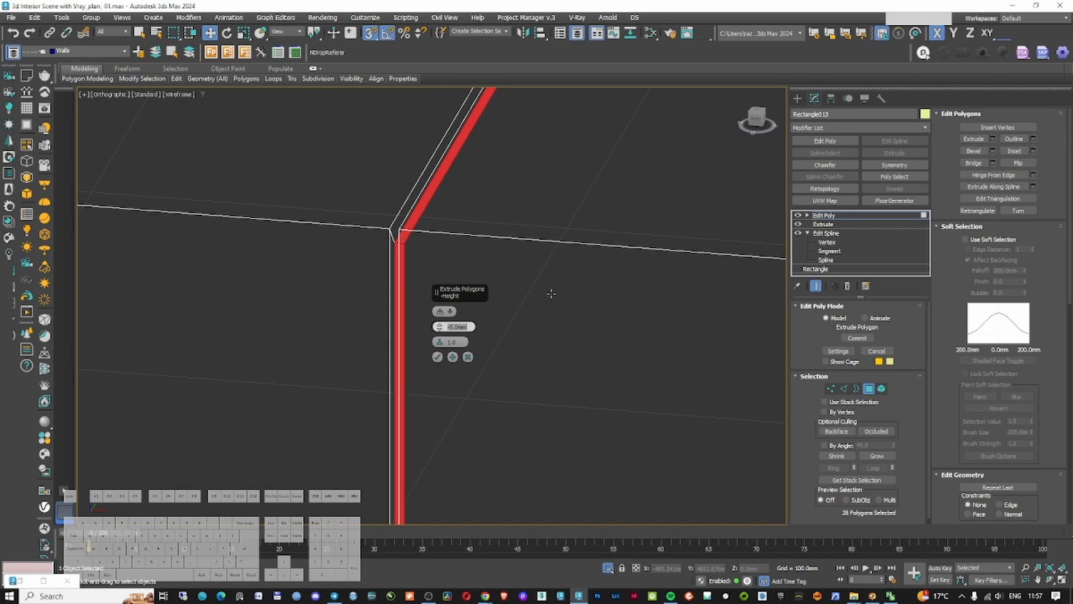
left_click(437, 358)
Apply a UVW Map with Box mapping to the long cabinet and view it through the VRayCam001 camera
left_click(825, 200)
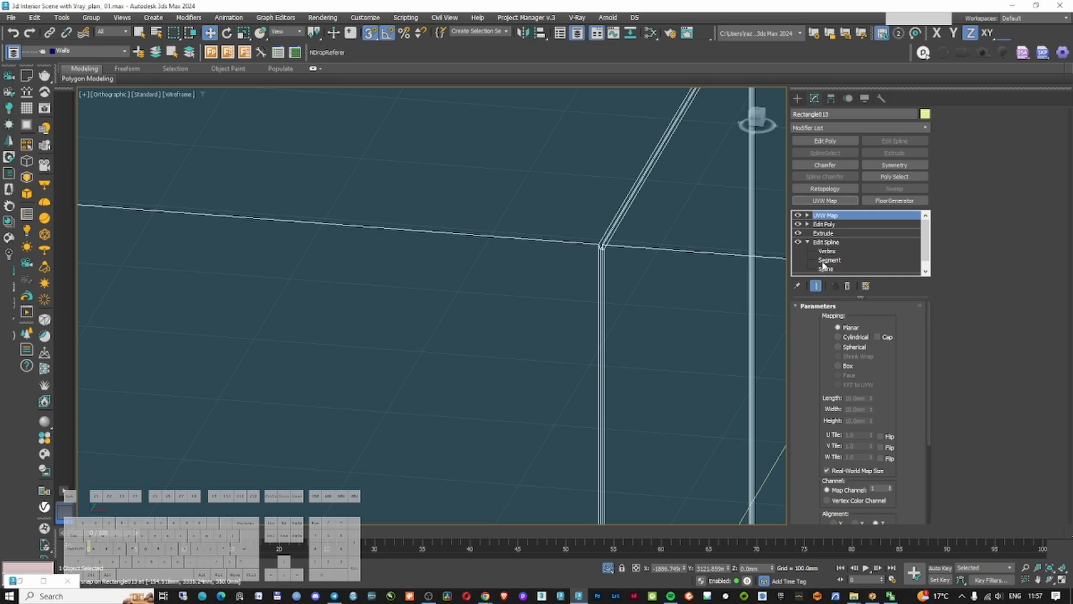
key("c")
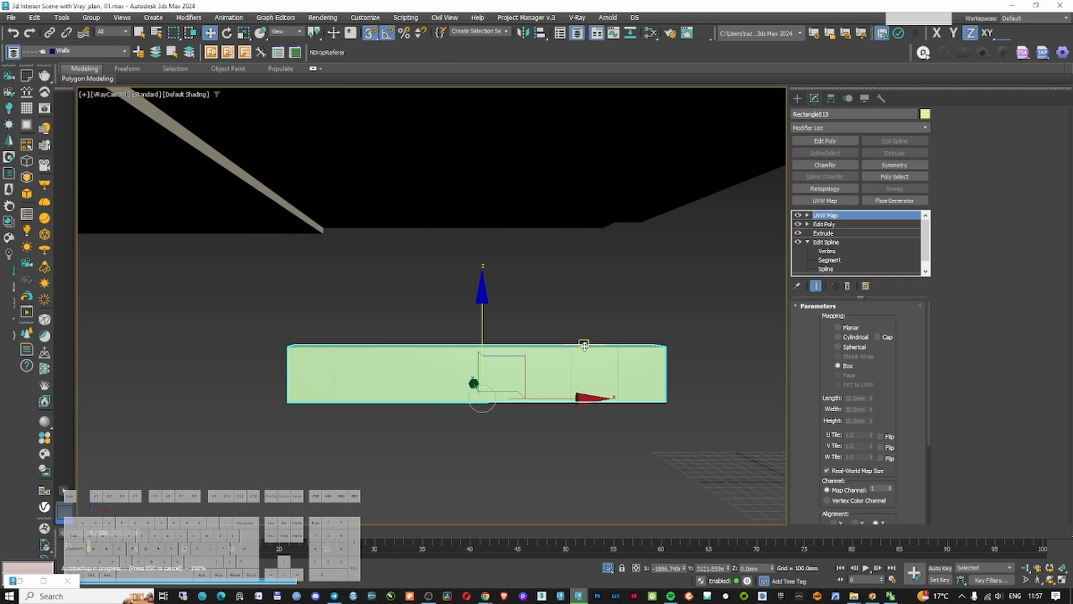
left_click(535, 319)
left_click(509, 349)
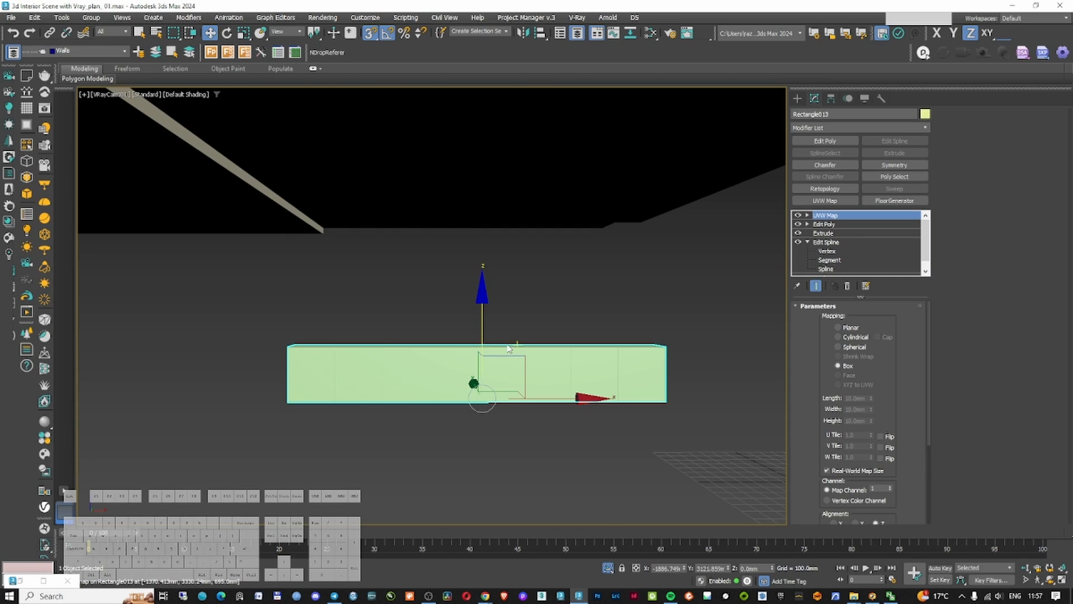
Show the Furniture layer, make it the active layer, and unhide all objects in the scene
left_click(13, 54)
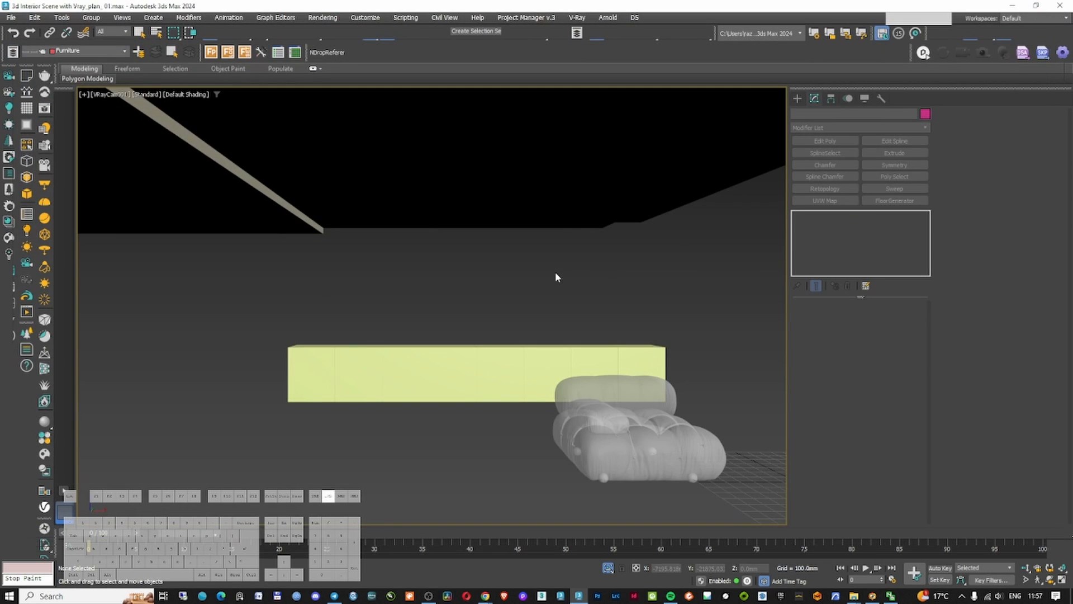
right_click(496, 295)
left_click(532, 283)
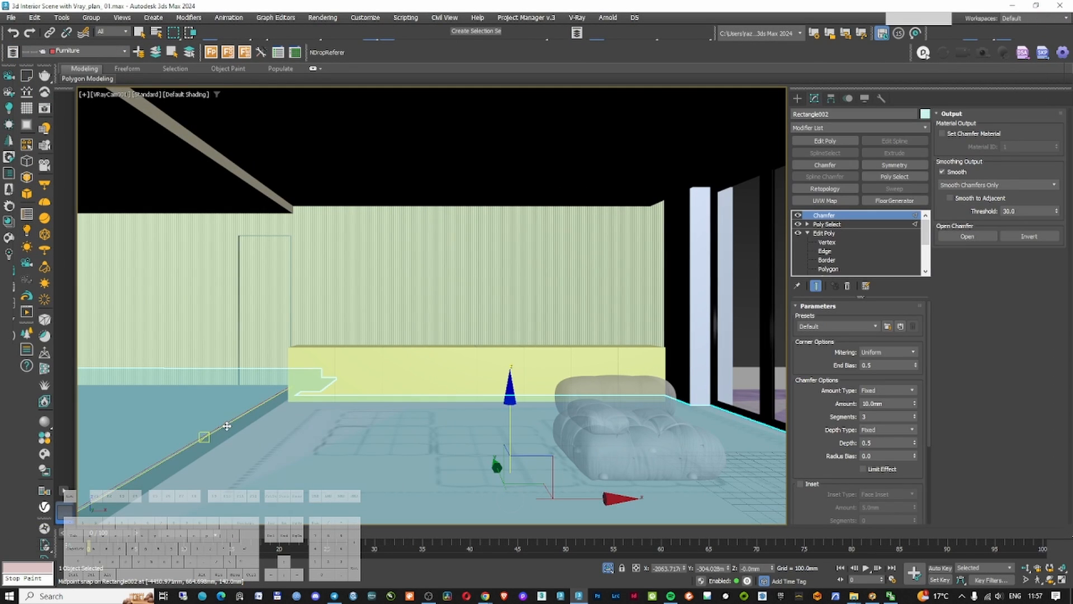
key("F3")
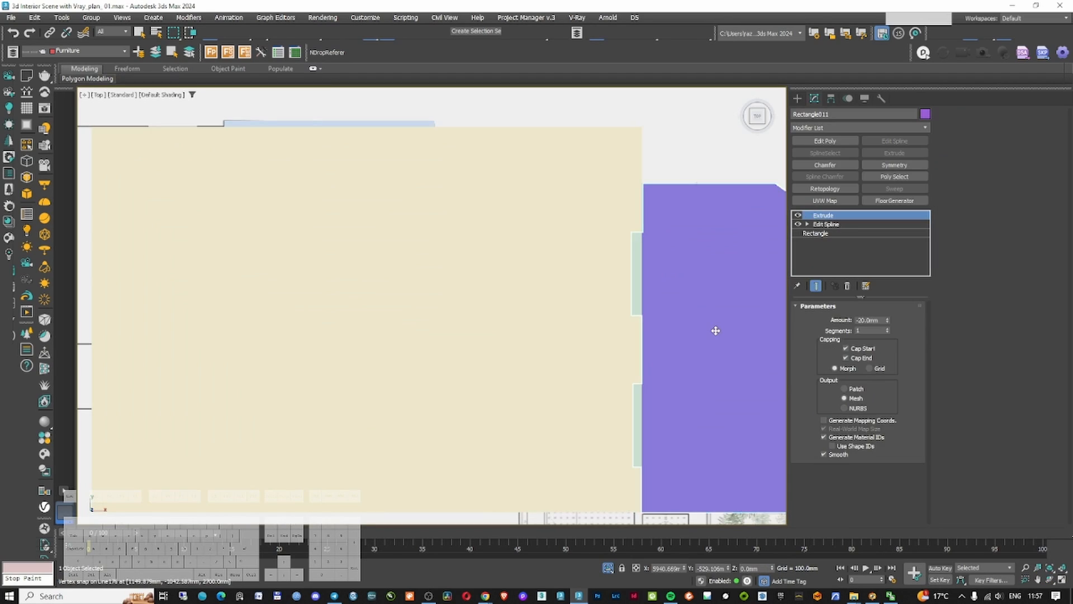
key("alt+q")
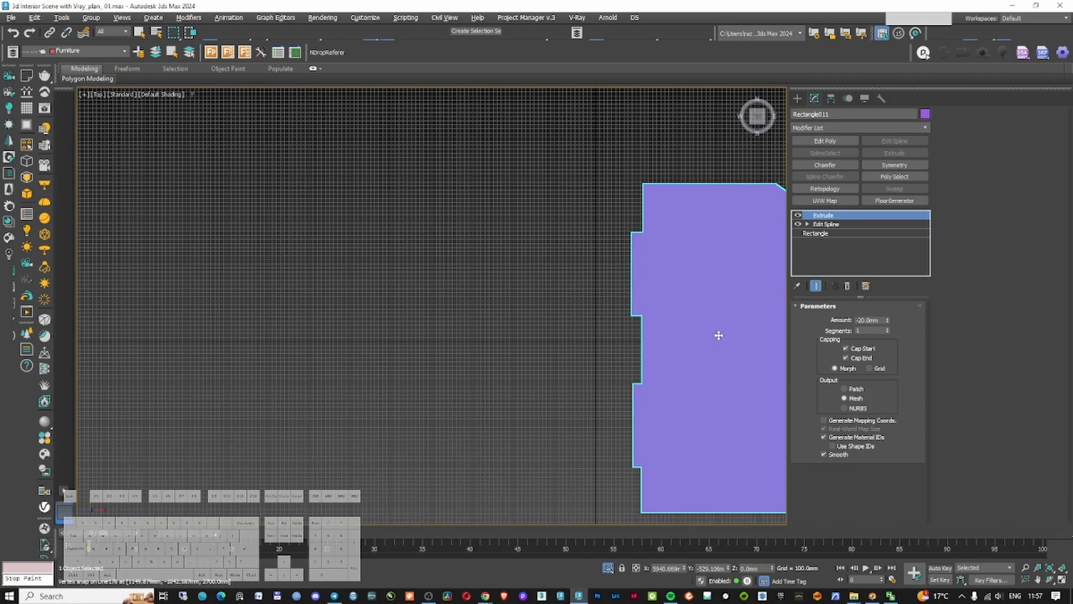
scroll(698, 329, "down", 2)
middle_click_drag(698, 329, 575, 333)
key("alt+q")
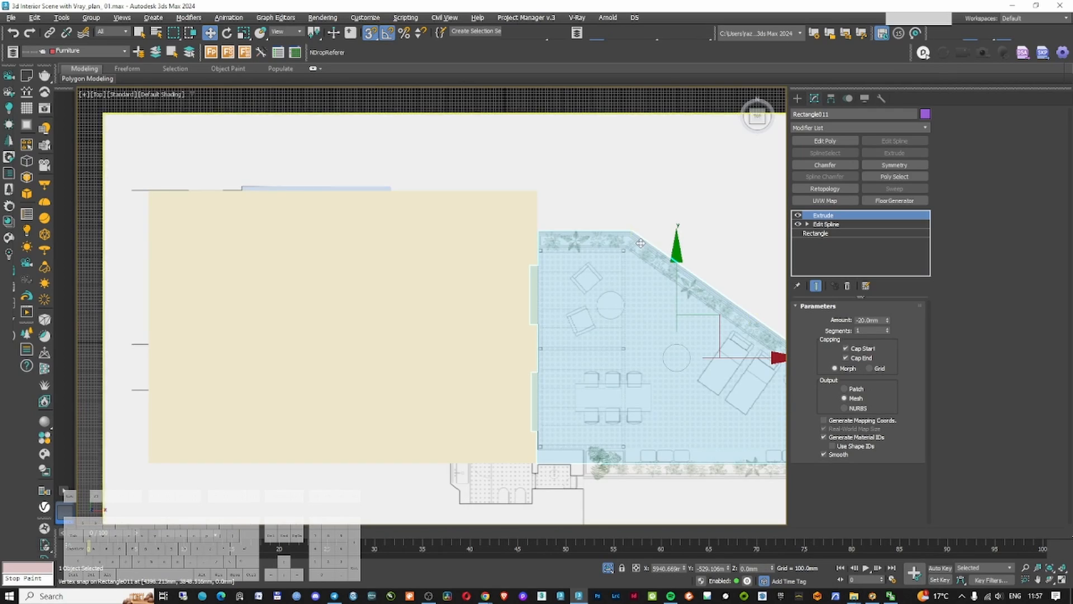
Isolate the floor plan image in the top view and clear the selection
middle_click_drag(683, 189, 597, 192)
left_click(597, 191)
key("alt+q")
middle_click_drag(490, 231, 729, 190)
key("ctrl+d")
Draw a rectangle about 2546 by 933 mm over the plan's kitchen island with the sink and hob
left_click(797, 98)
left_click(890, 181)
scroll(507, 256, "up", 6)
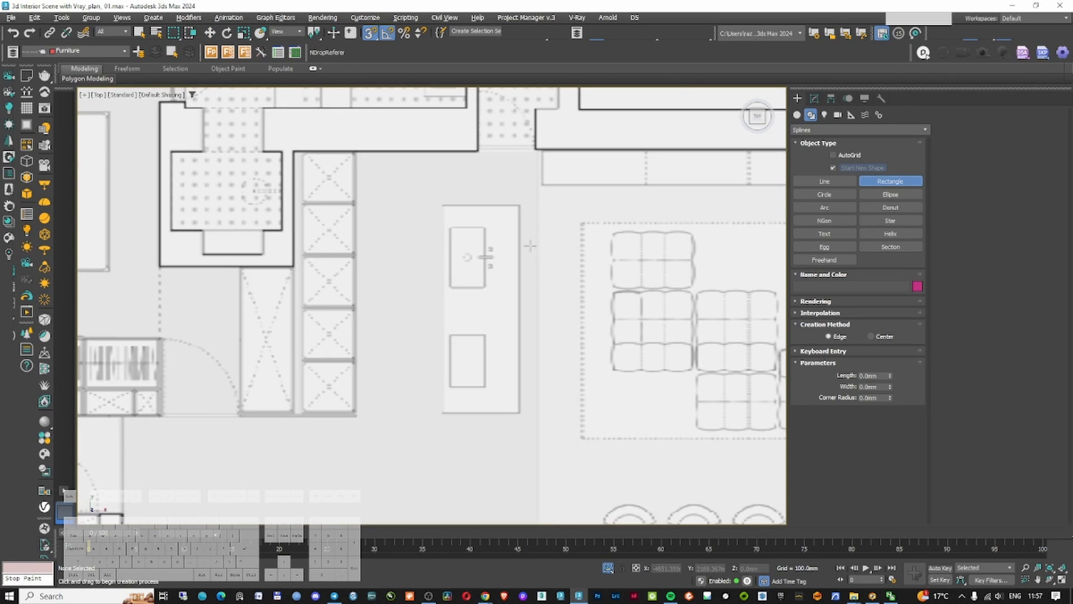
middle_click_drag(507, 256, 508, 209)
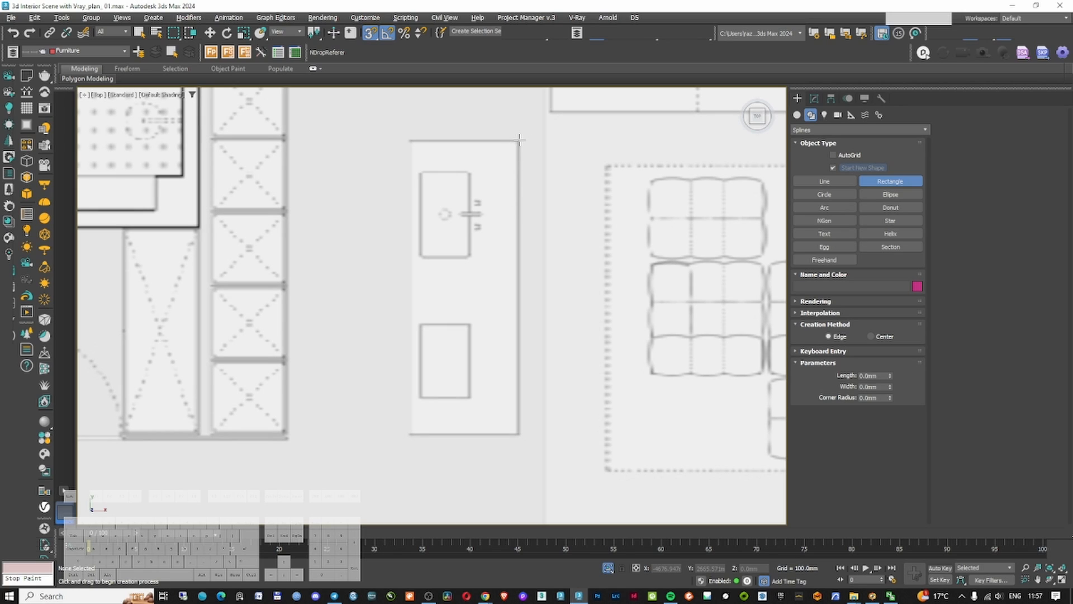
left_click_drag(519, 140, 411, 435)
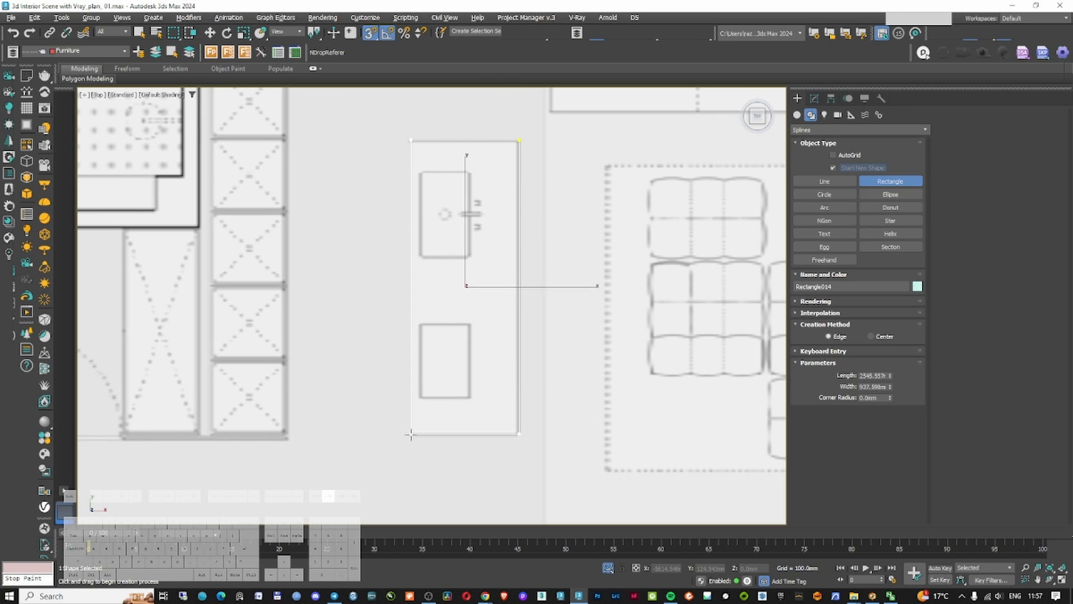
Extrude the kitchen island rectangle 900 mm and add an Edit Poly modifier, with the object displayed see-through
left_click(816, 99)
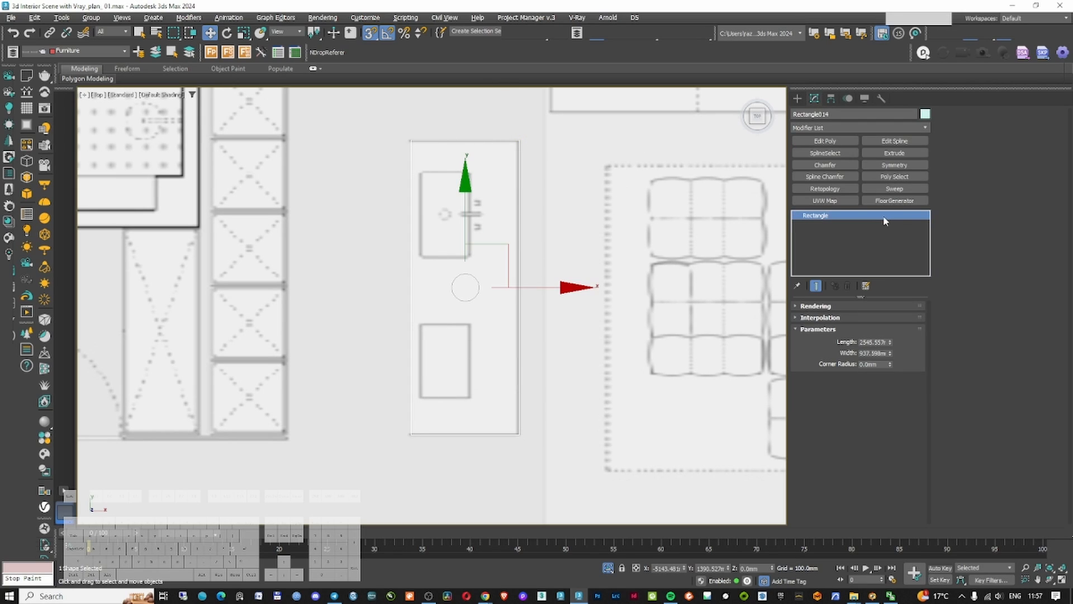
left_click(894, 153)
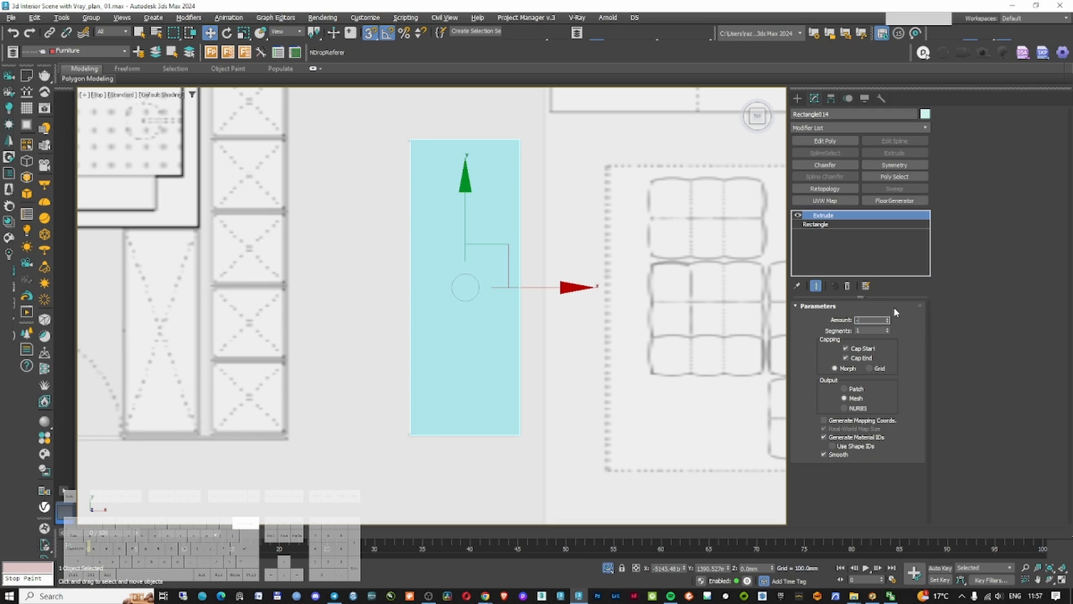
type("900")
key("Return")
key("alt+x")
middle_click_drag(534, 266, 532, 318)
left_click(825, 141)
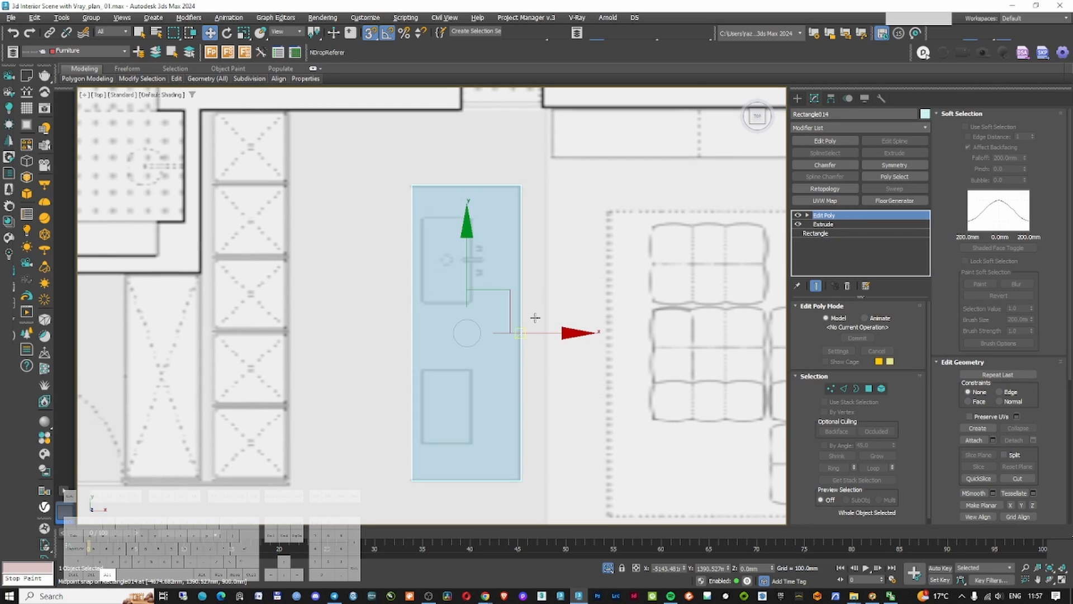
Insert edge loops across and along the island block, aligned with the sink and hob outlines on the plan
scroll(424, 300, "up", 5)
key("2")
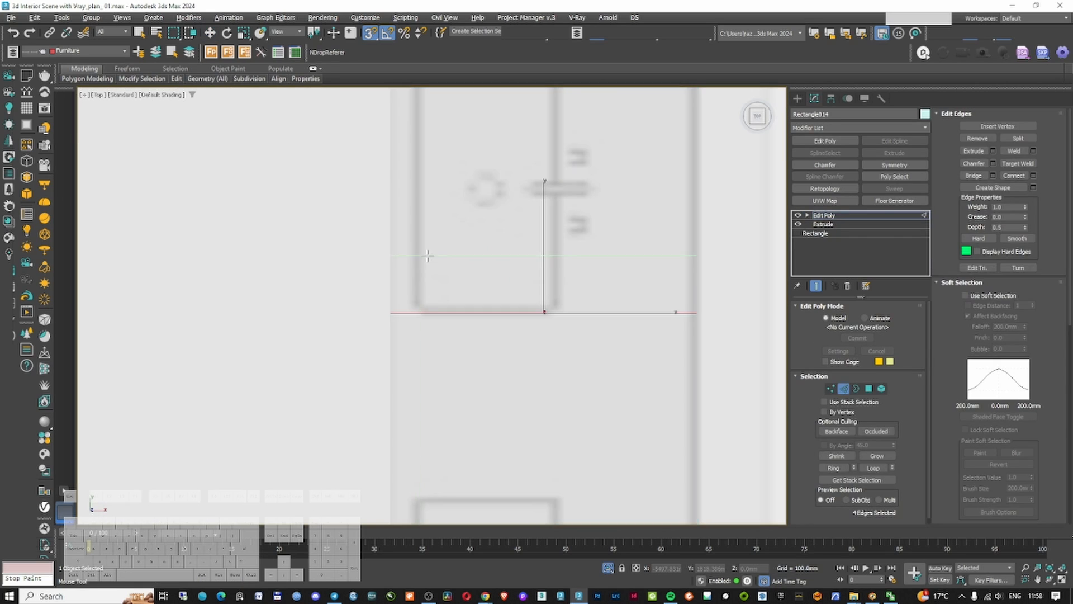
middle_click_drag(427, 254, 420, 355)
scroll(407, 368, "down", 4)
left_click(408, 232)
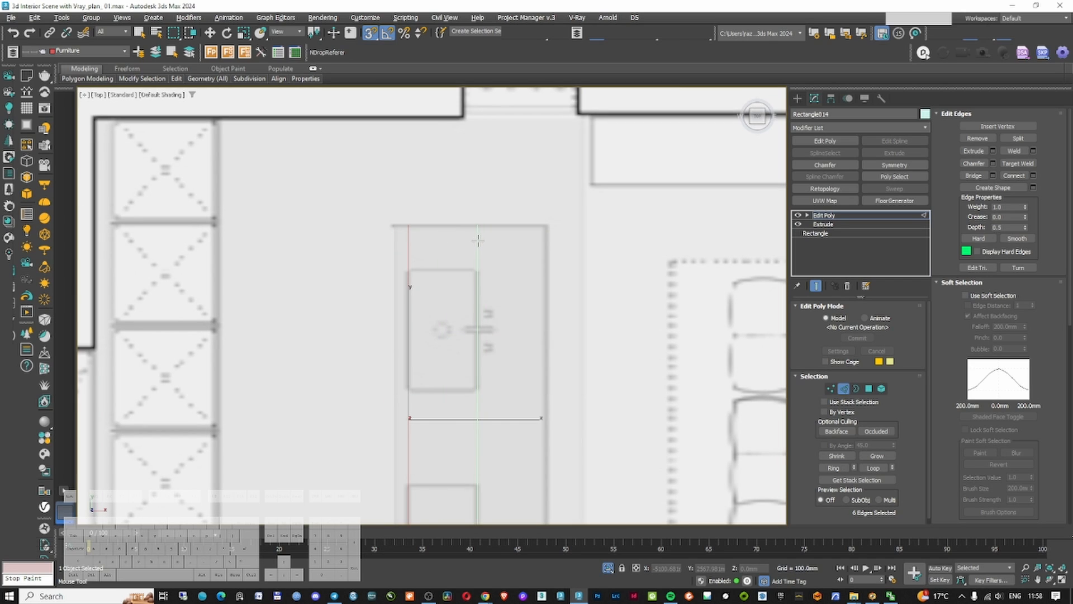
left_click(476, 240)
left_click(491, 268)
scroll(503, 436, "down", 2)
middle_click_drag(503, 442, 453, 235)
scroll(450, 246, "up", 3)
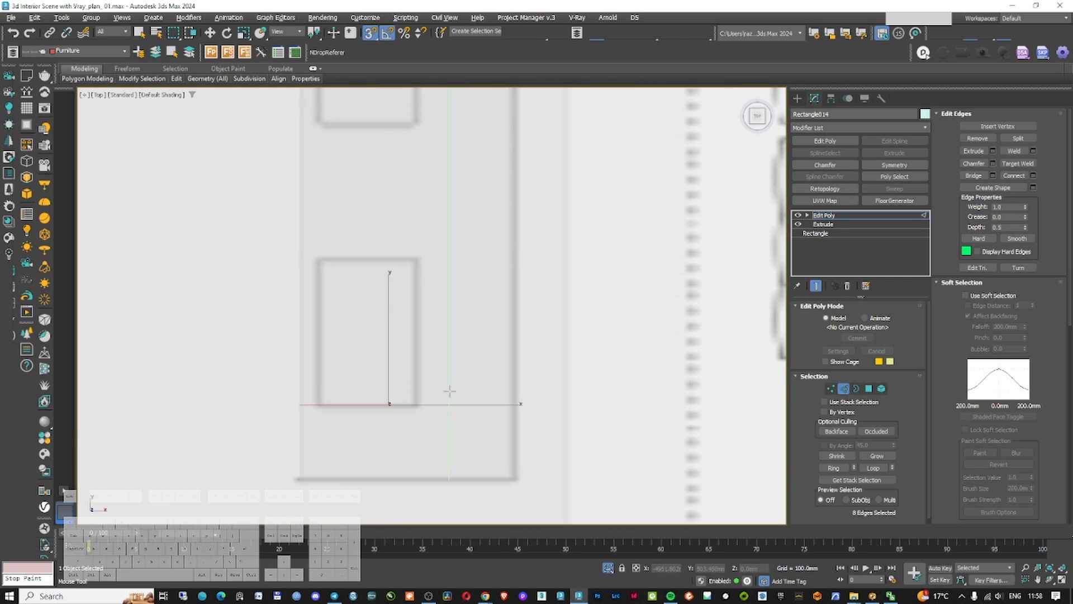
key("F3")
key("w")
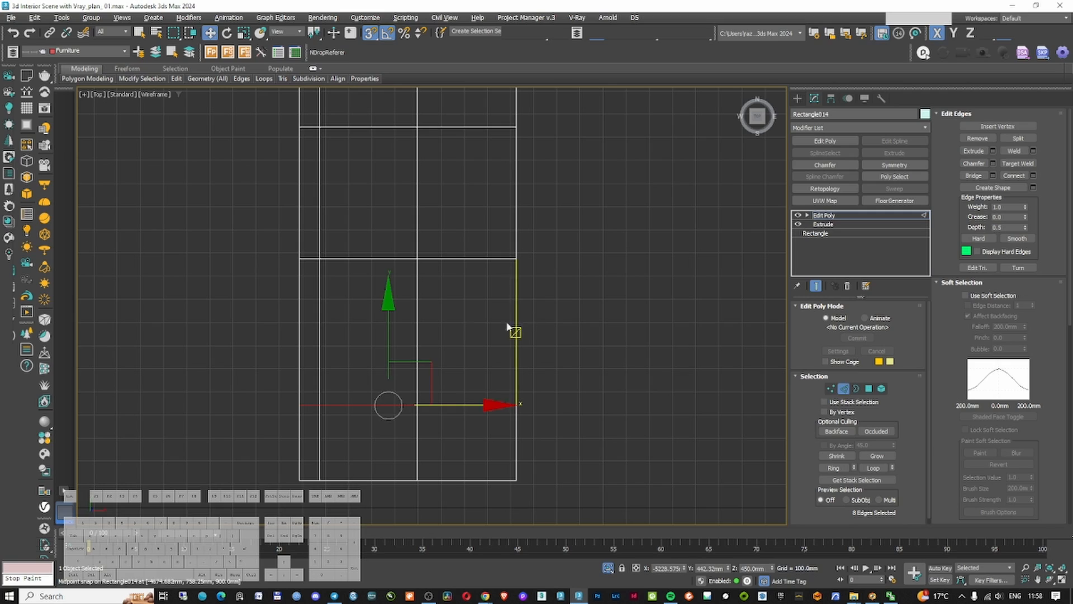
Extrude the island's top polygon over the sink outline down to a height of about 641 mm to form the sink recess
key("F3")
mouse_move(434, 352)
middle_mouse_down("alt")
mouse_move(414, 363)
mouse_move(423, 333)
middle_mouse_up("alt")
key("F3")
scroll(402, 313, "up", 2)
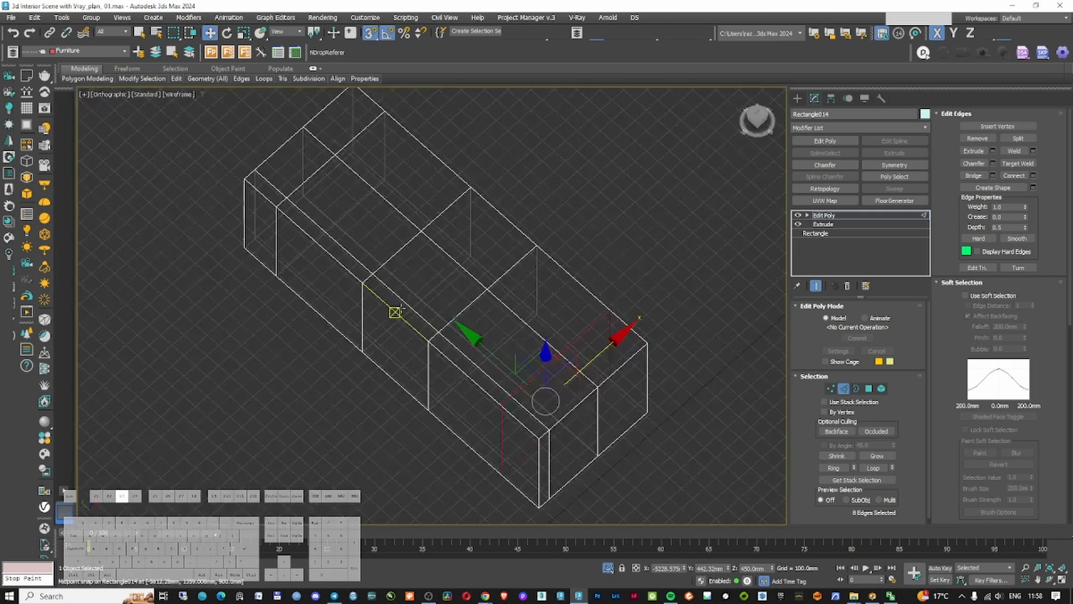
left_click(868, 387)
left_click(360, 203)
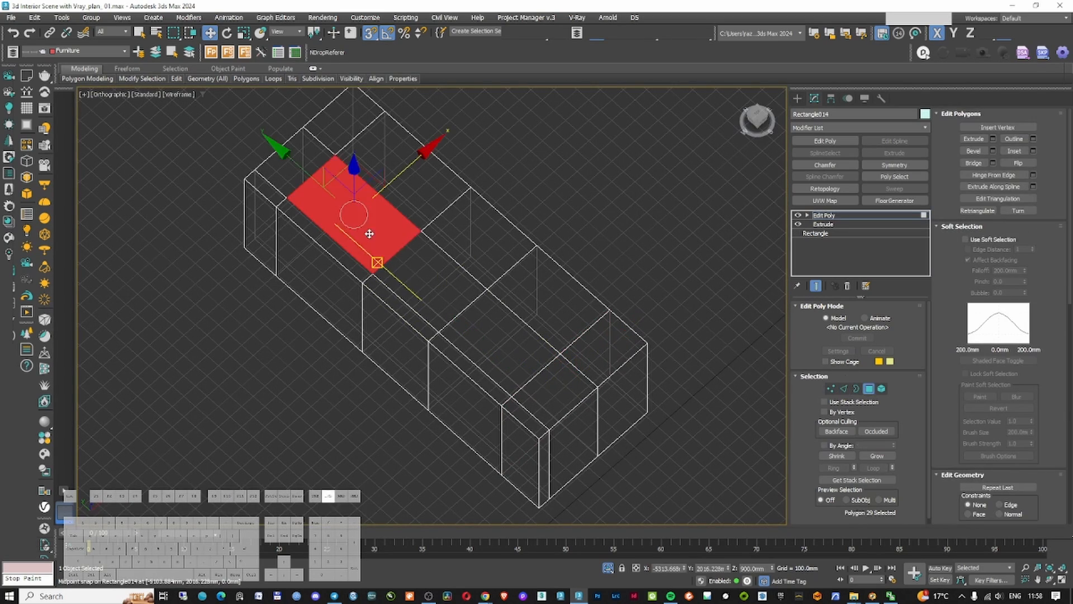
scroll(360, 203, "up", 5)
middle_click_drag(360, 203, 449, 256)
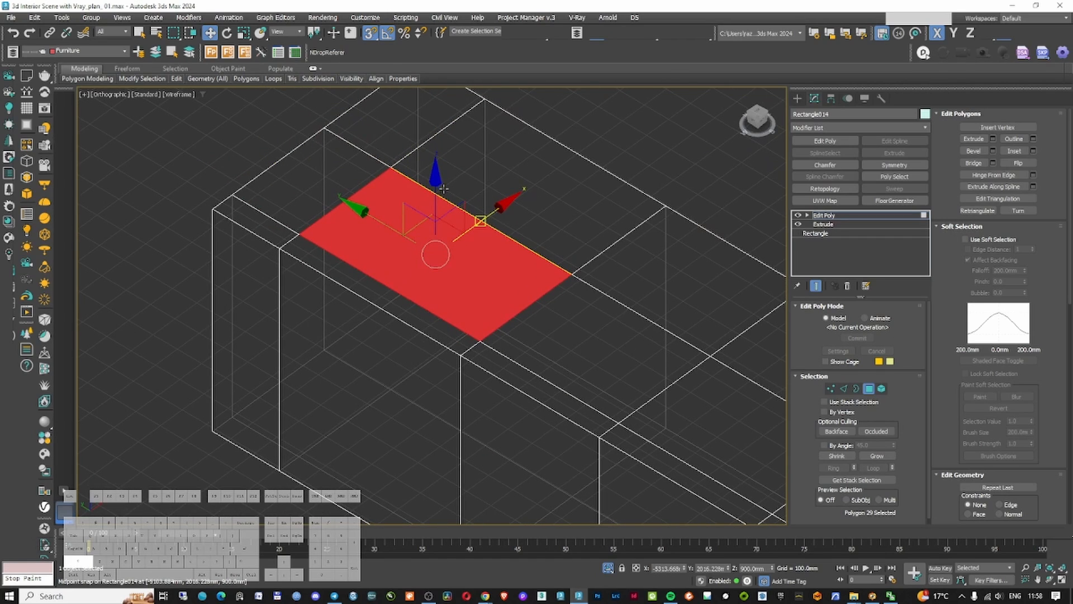
left_click_drag(433, 252, 128, 363)
scroll(440, 294, "up", 2)
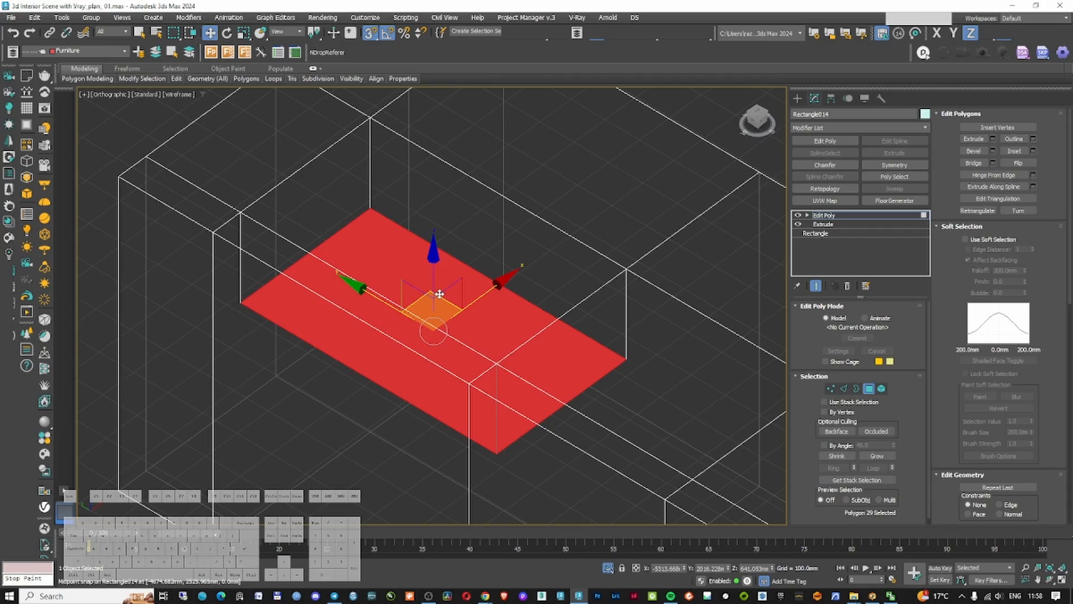
scroll(438, 294, "down", 4)
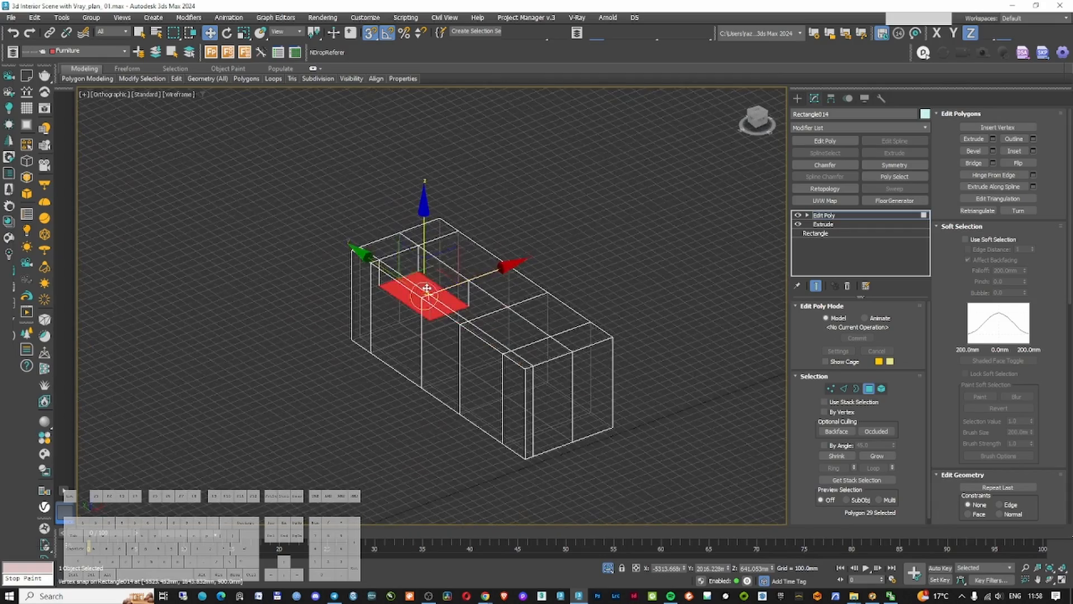
key("F3")
scroll(443, 287, "down", 2)
middle_click_drag(445, 289, 506, 280, "alt")
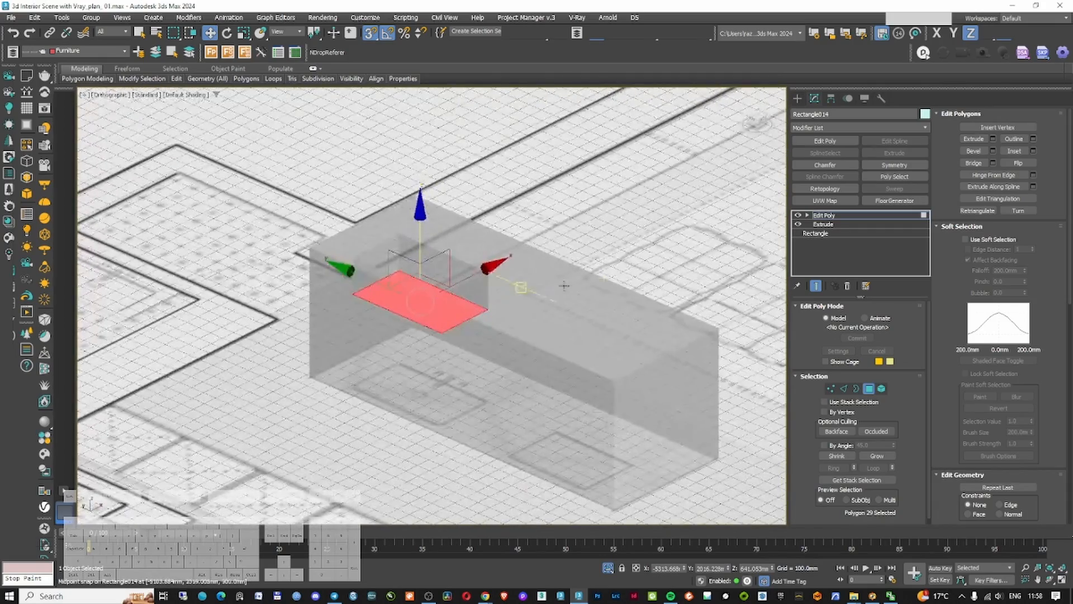
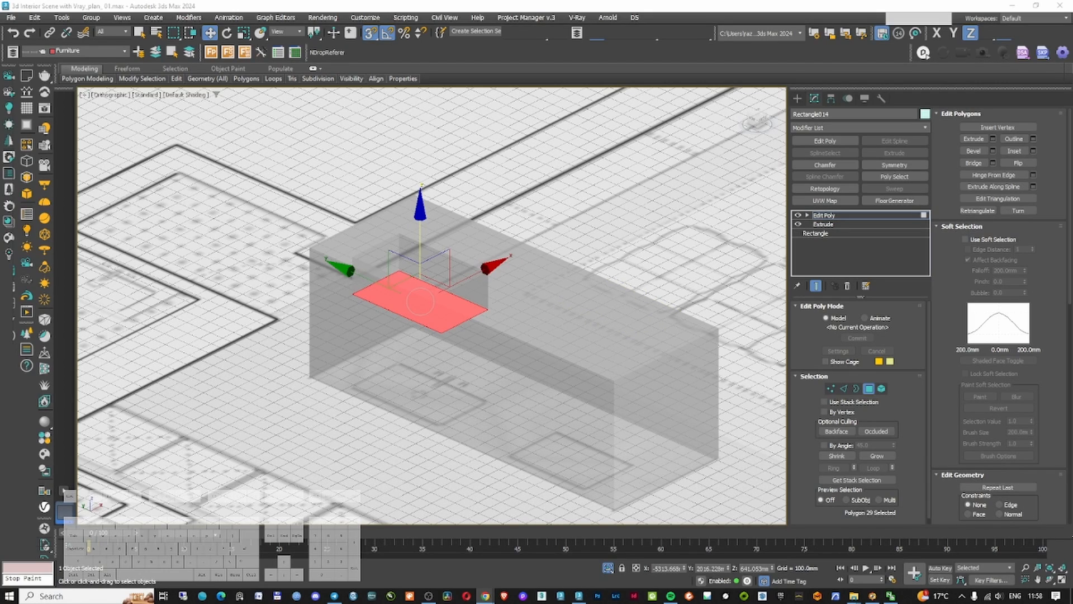
type("e")
key("Return")
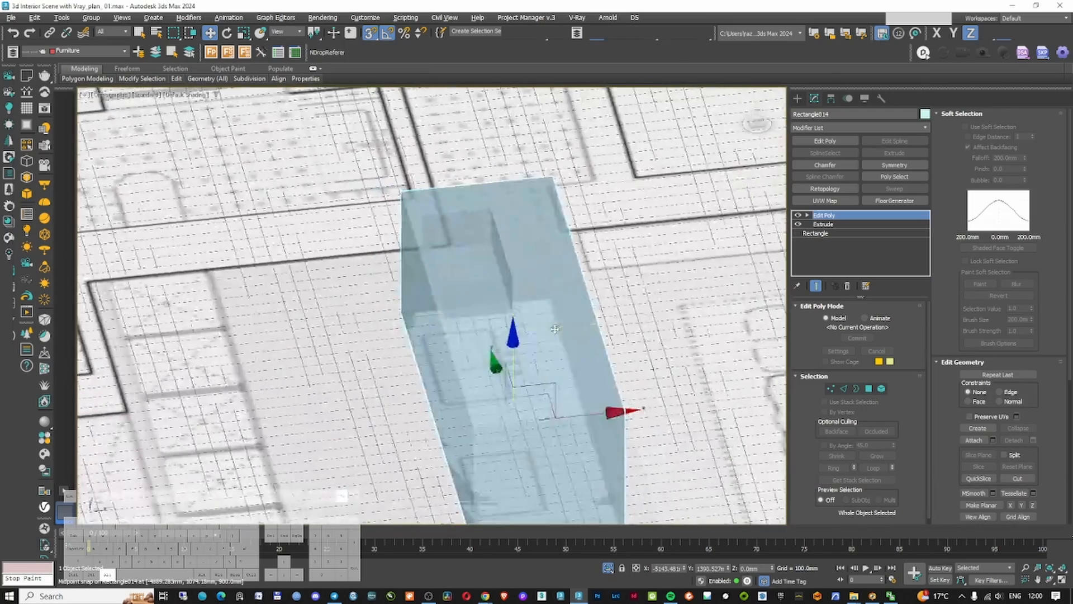
key("F3")
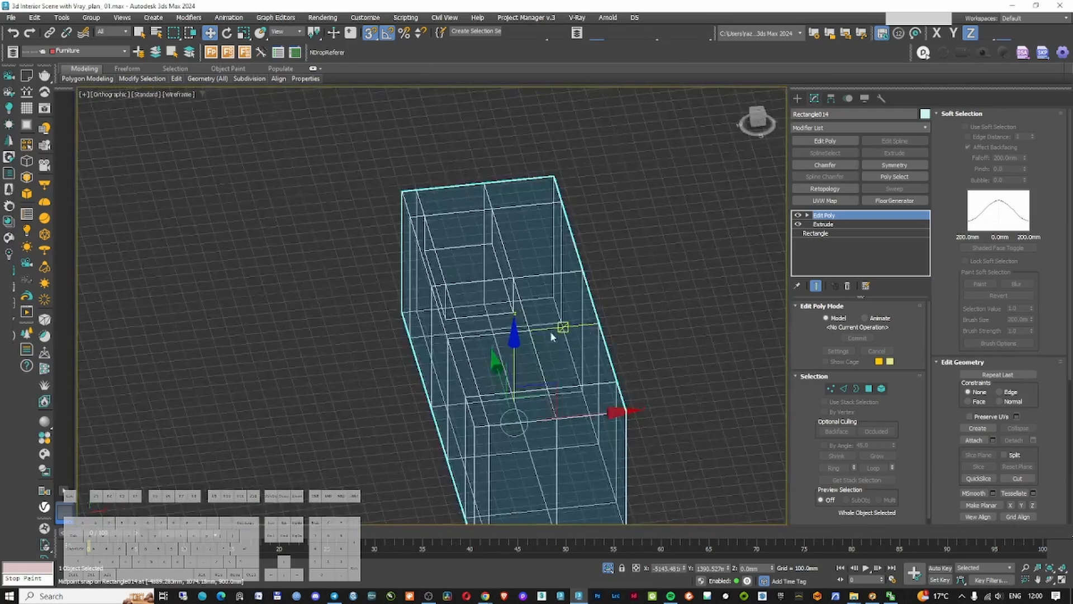
left_click(844, 388)
scroll(510, 267, "up", 3)
left_click(473, 202)
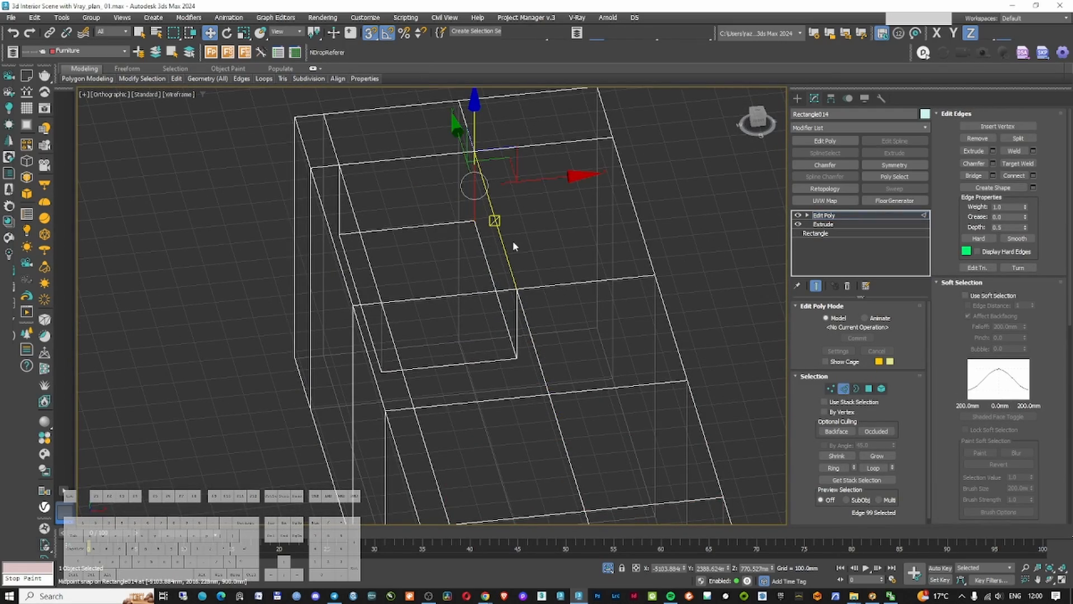
middle_click_drag(482, 247, 663, 237, "alt")
scroll(663, 243, "up", 2)
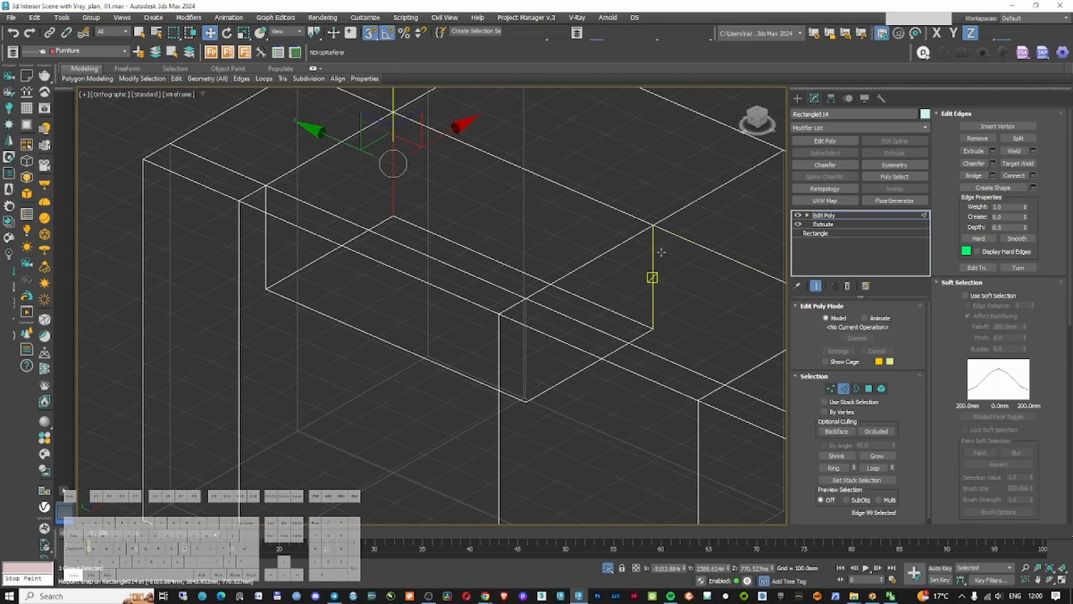
left_click(656, 252, "ctrl")
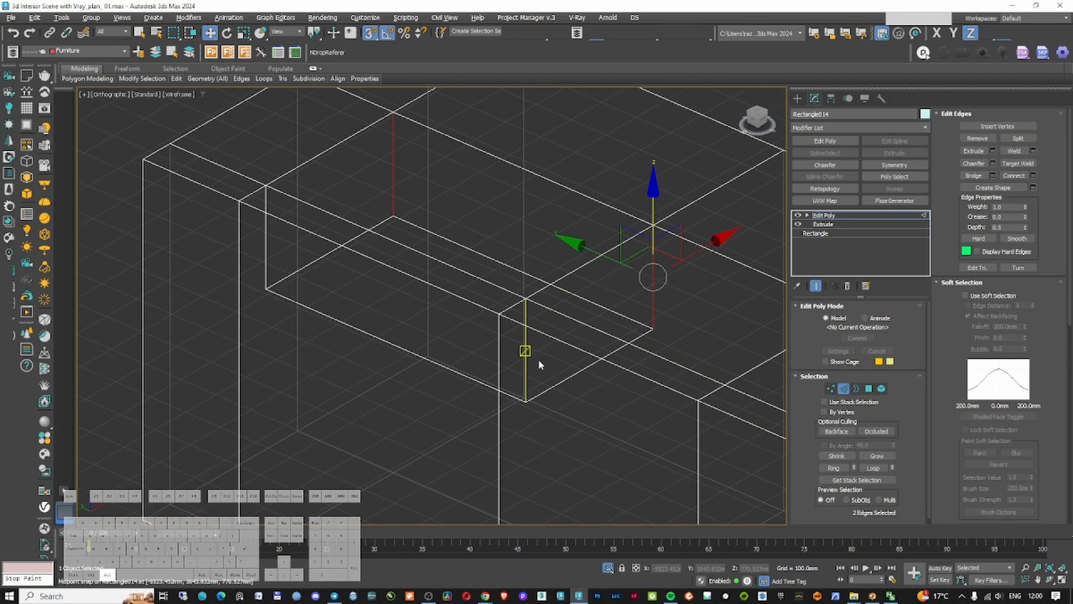
middle_click_drag(539, 362, 550, 358, "alt")
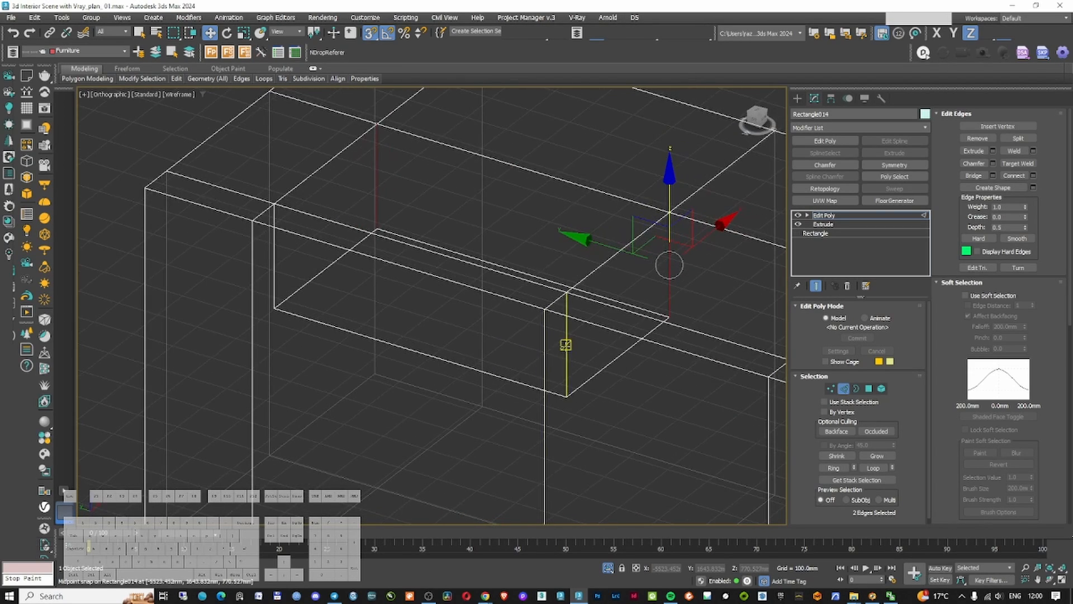
left_click(843, 388)
Add a second Edit Poly modifier to the island and chamfer the sink recess's four vertical corner edges by 15 mm
left_click(825, 141)
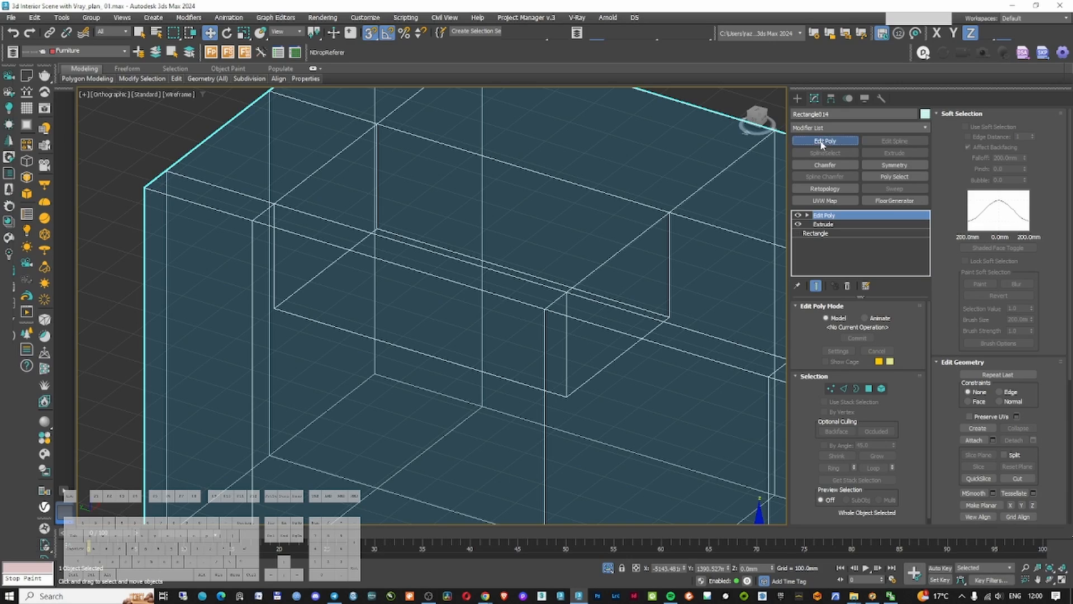
left_click(844, 388)
left_click(566, 355, "ctrl")
left_click(274, 261, "ctrl")
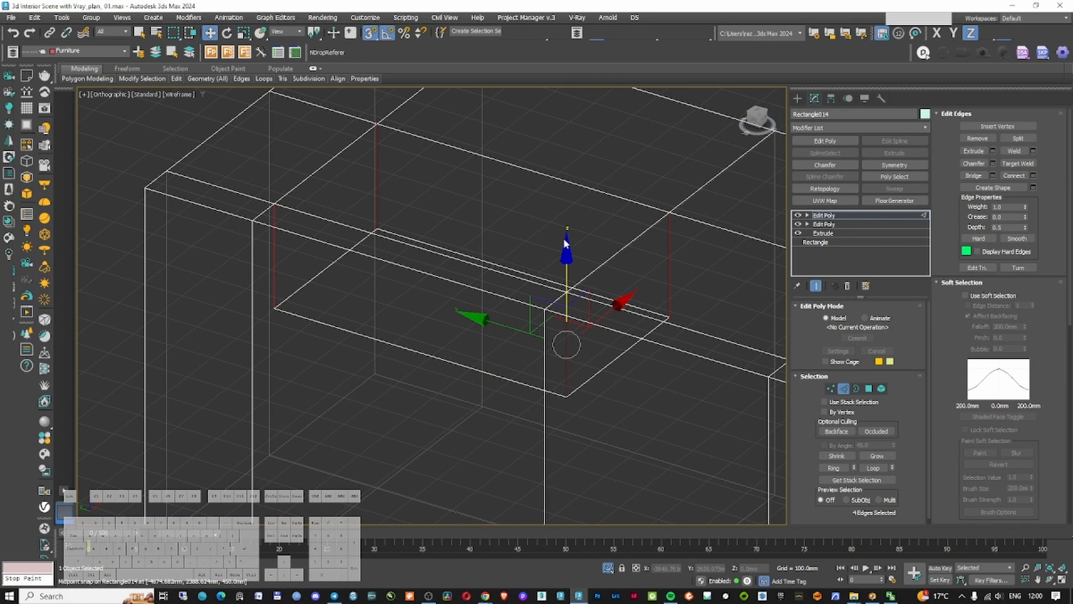
left_click(993, 163)
left_click_drag(439, 329, 440, 314)
left_click(439, 341)
middle_click_drag(452, 207, 421, 236)
key("F3")
double_click(457, 327)
type("15")
key("Return")
left_click(439, 417)
middle_click_drag(437, 317, 472, 343)
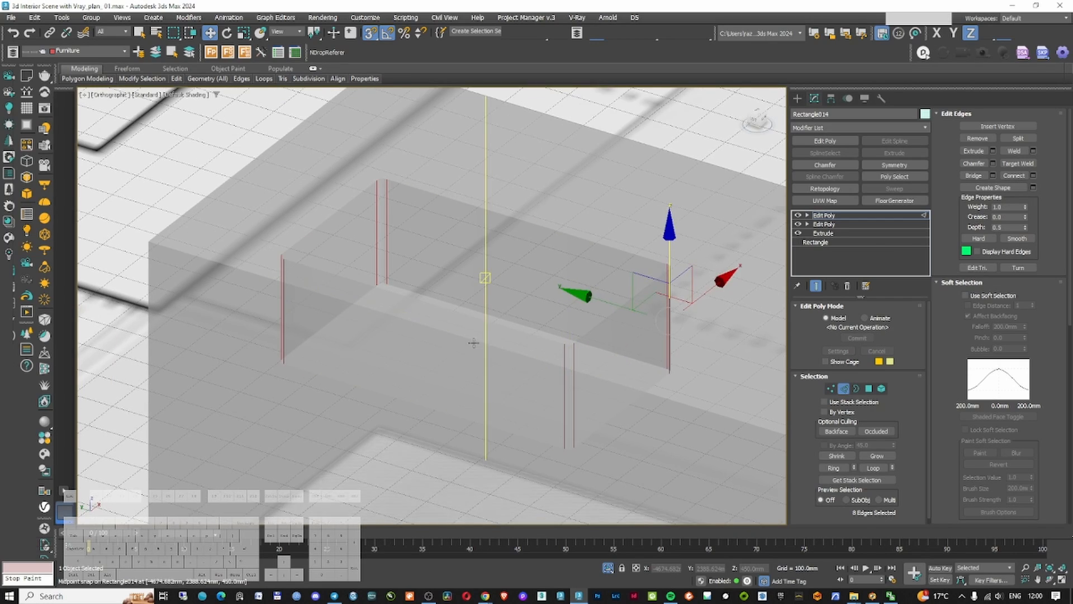
Insert a horizontal edge loop around the sink recess walls, a little below the countertop
key("F3")
key("F3")
middle_click_drag(441, 295, 438, 321)
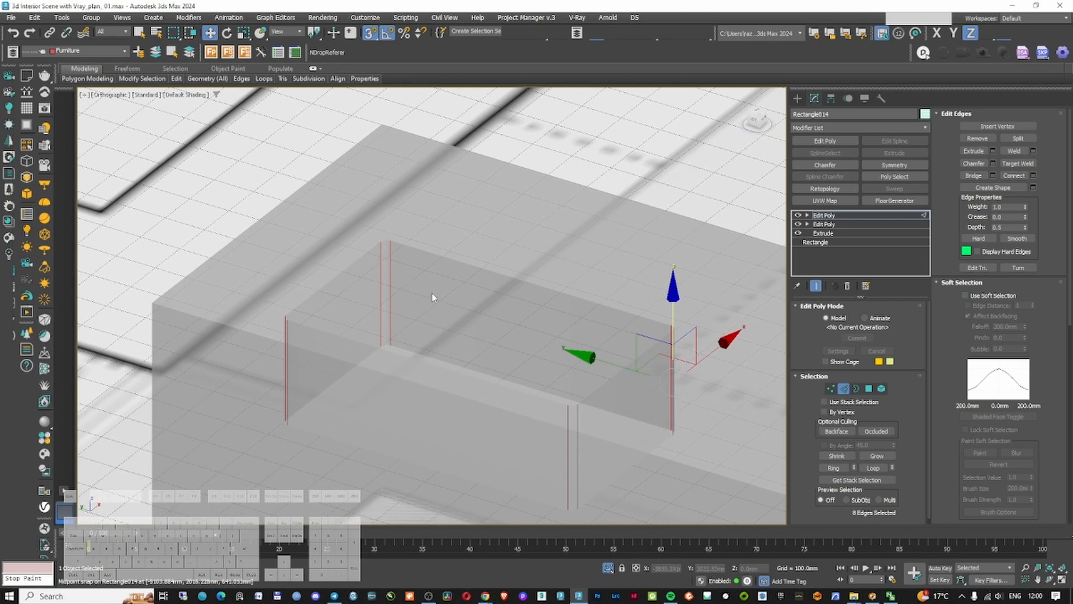
key("alt+1")
scroll(391, 259, "up", 3)
left_click(390, 256)
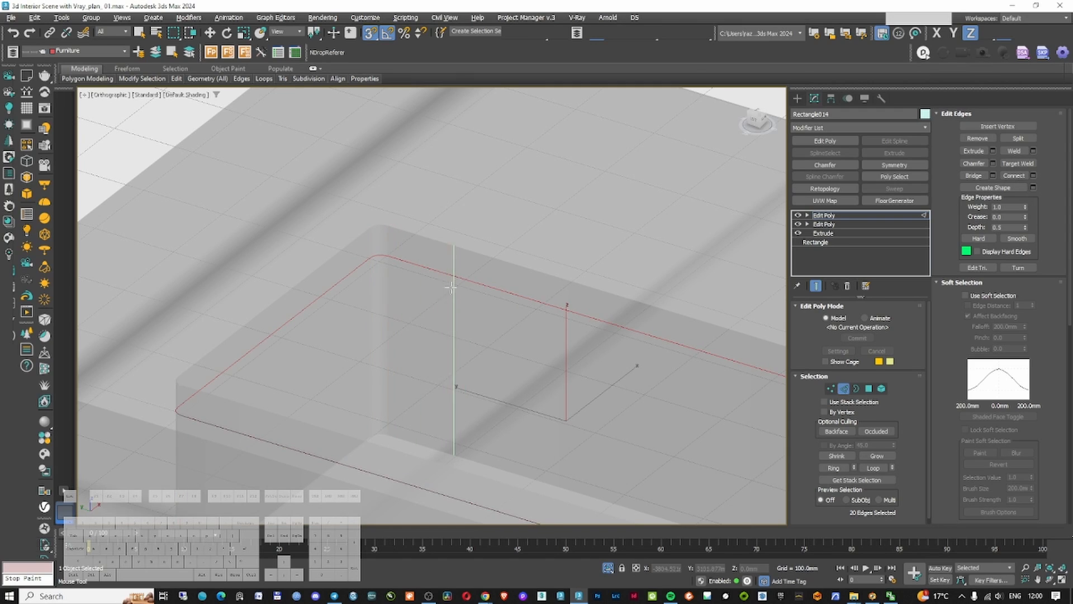
scroll(426, 286, "down", 3)
key("F3")
key("w")
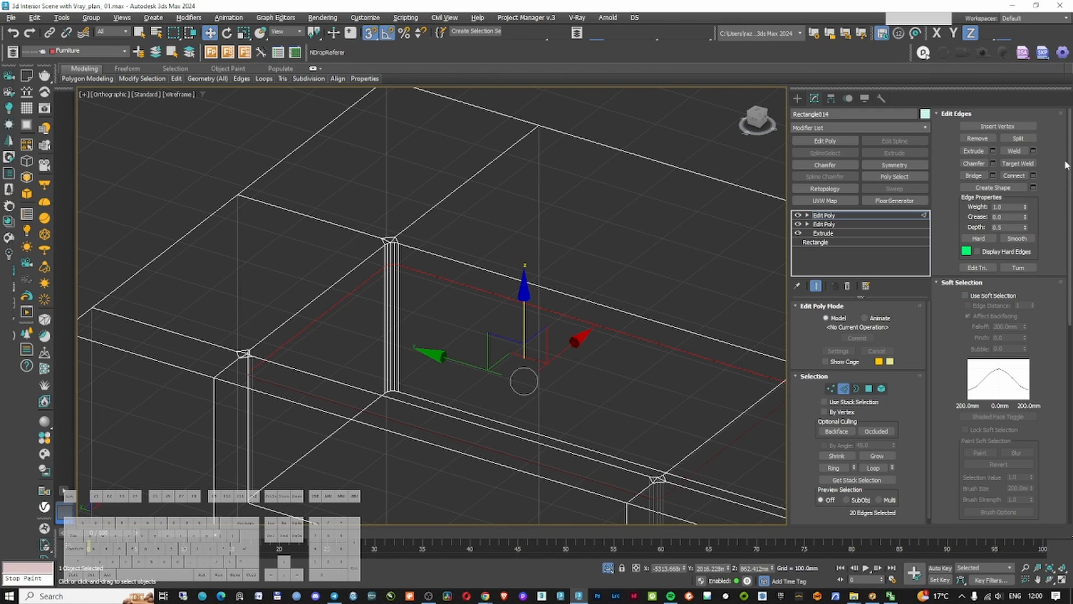
Chamfer the edge loop around the sink recess walls by 2 mm to make a narrow band
left_click(994, 163)
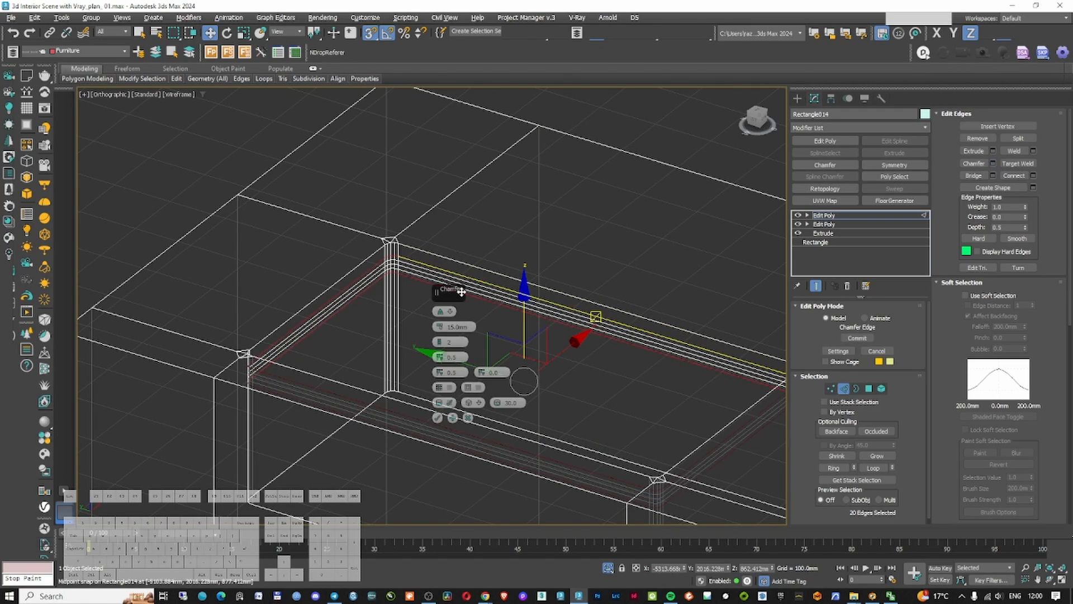
middle_click_drag(433, 319, 426, 307, "alt")
left_click(440, 328)
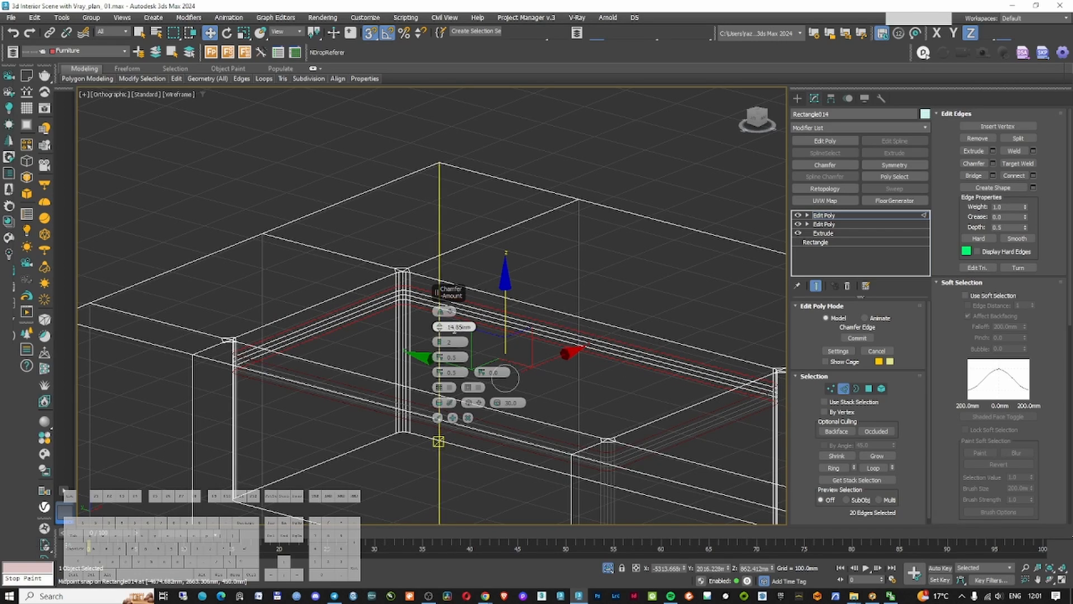
left_click(454, 328)
type("2")
key("Return")
left_click(439, 417)
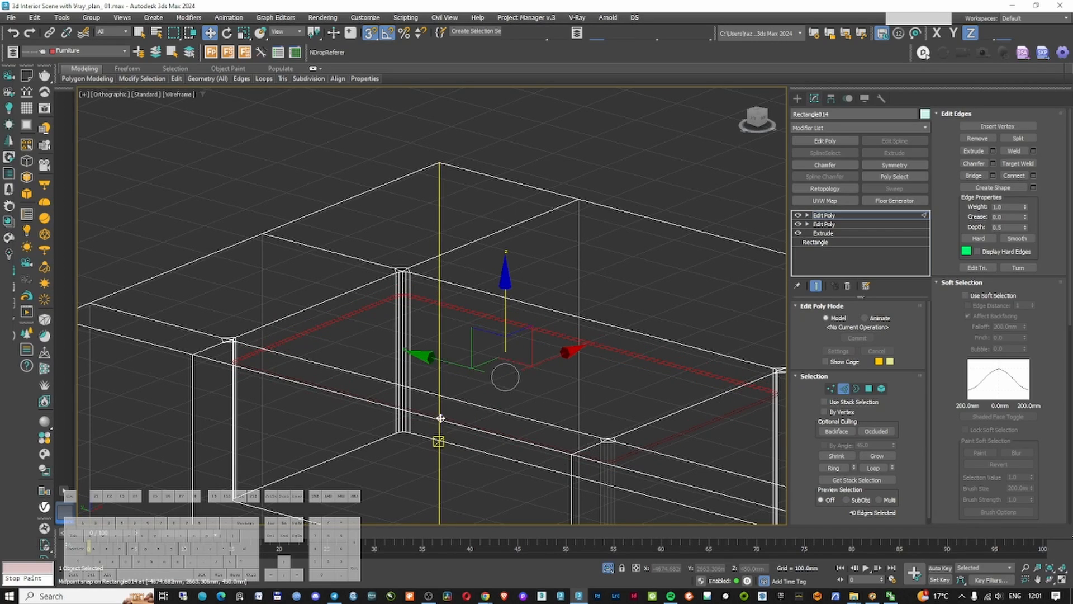
left_click(981, 167)
scroll(408, 299, "up", 5)
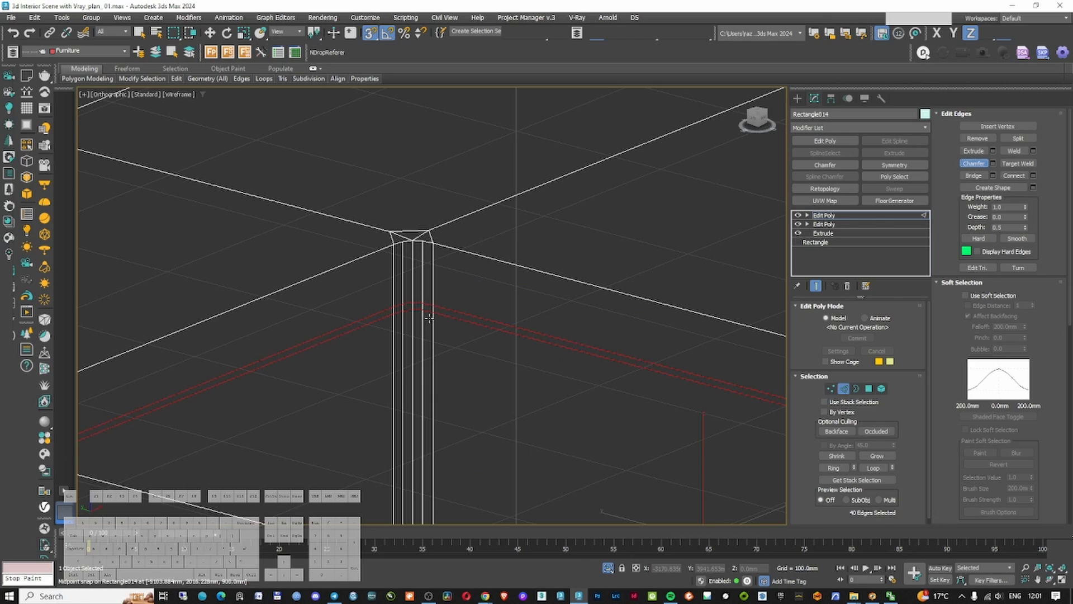
key("shift+e")
key("F3")
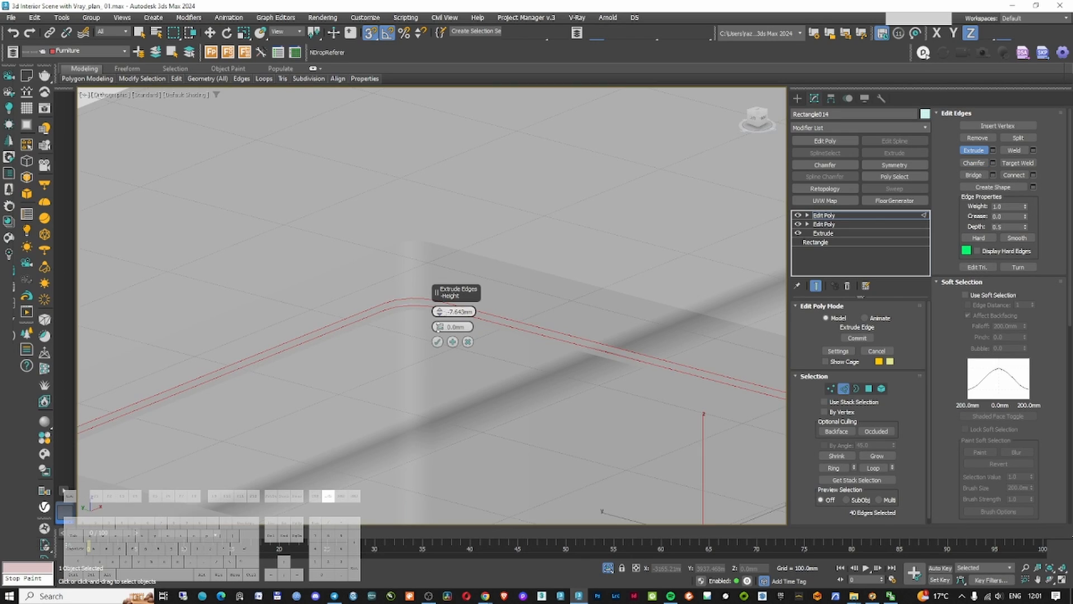
right_click(440, 312)
left_click(467, 342)
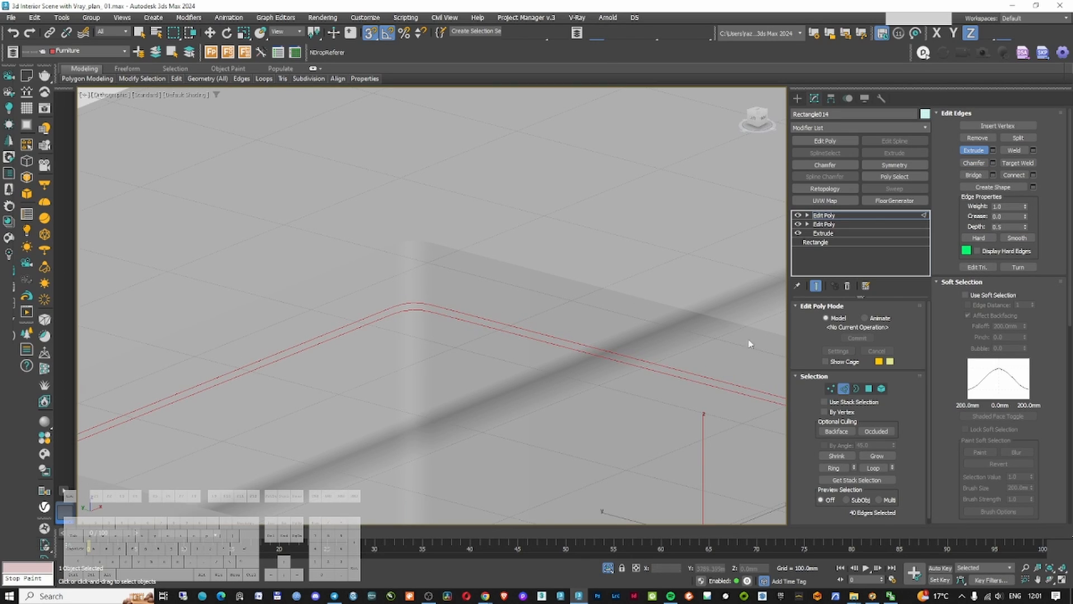
Select the narrow band's polygons all around the sink recess walls and extrude them into the walls by group normals as a groove
left_click(867, 389)
key("F3")
left_click(427, 300)
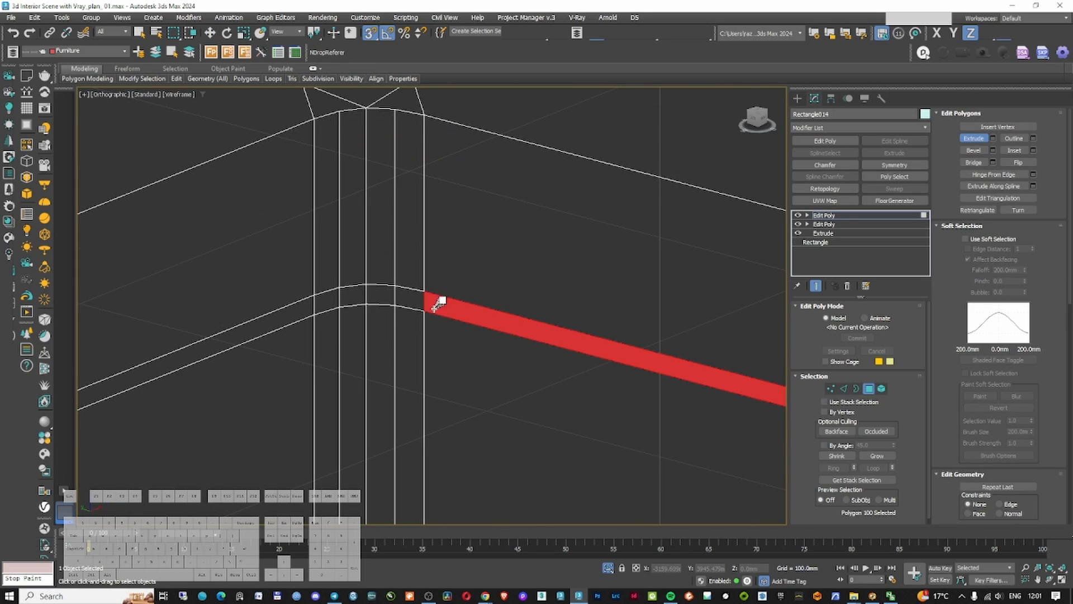
left_click(387, 297, "ctrl")
left_click(354, 296, "ctrl")
left_click(301, 309, "ctrl")
scroll(302, 310, "down", 5)
middle_click_drag(302, 311, 227, 327, "alt")
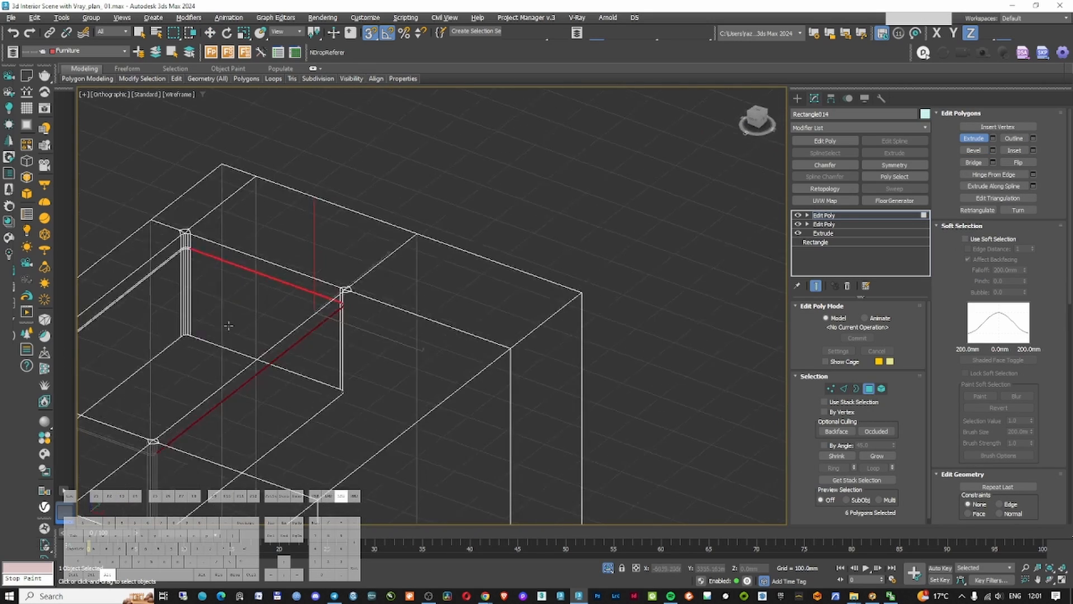
scroll(193, 246, "up", 5)
left_click(218, 252, "ctrl")
middle_click_drag(174, 268, 301, 266, "alt")
scroll(414, 196, "up", 6)
left_click(532, 294, "ctrl")
left_click(498, 279, "ctrl")
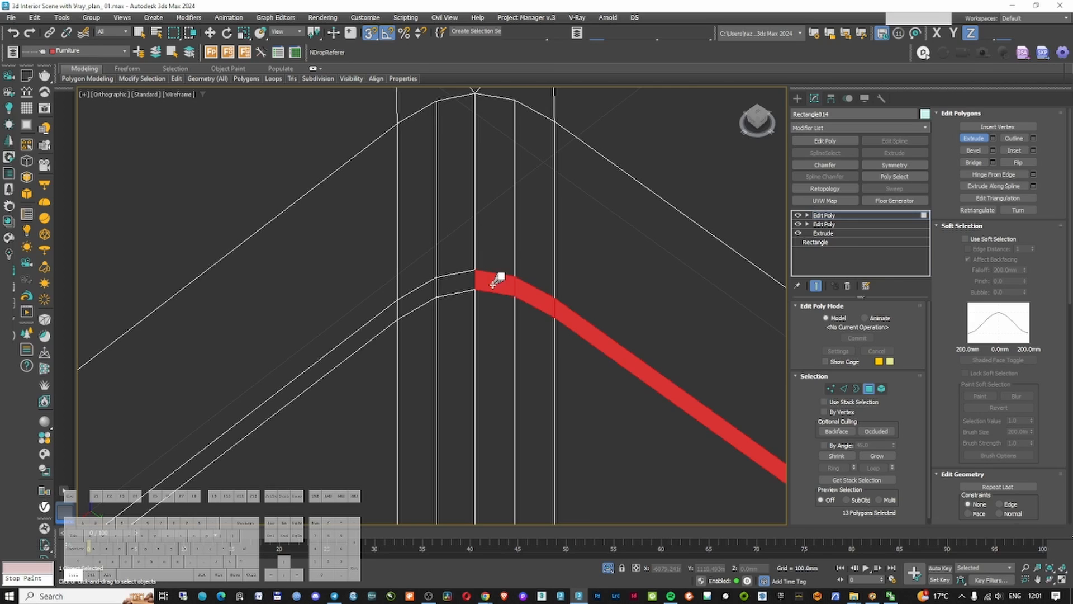
left_click(455, 284, "ctrl")
left_click(416, 299, "ctrl")
left_click(372, 320, "ctrl")
scroll(371, 320, "down", 8)
left_click(580, 246, "ctrl")
left_click(531, 223, "ctrl")
left_click(464, 213, "ctrl")
left_click(391, 224, "ctrl")
left_click(993, 138)
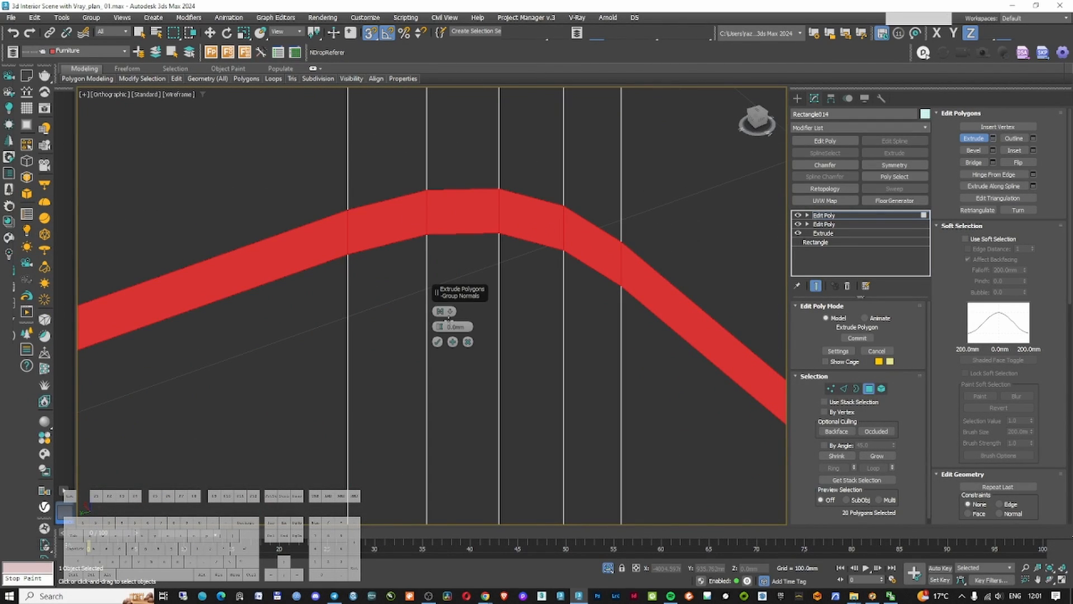
left_click_drag(437, 325, 434, 363)
left_click(438, 341)
left_click(869, 387)
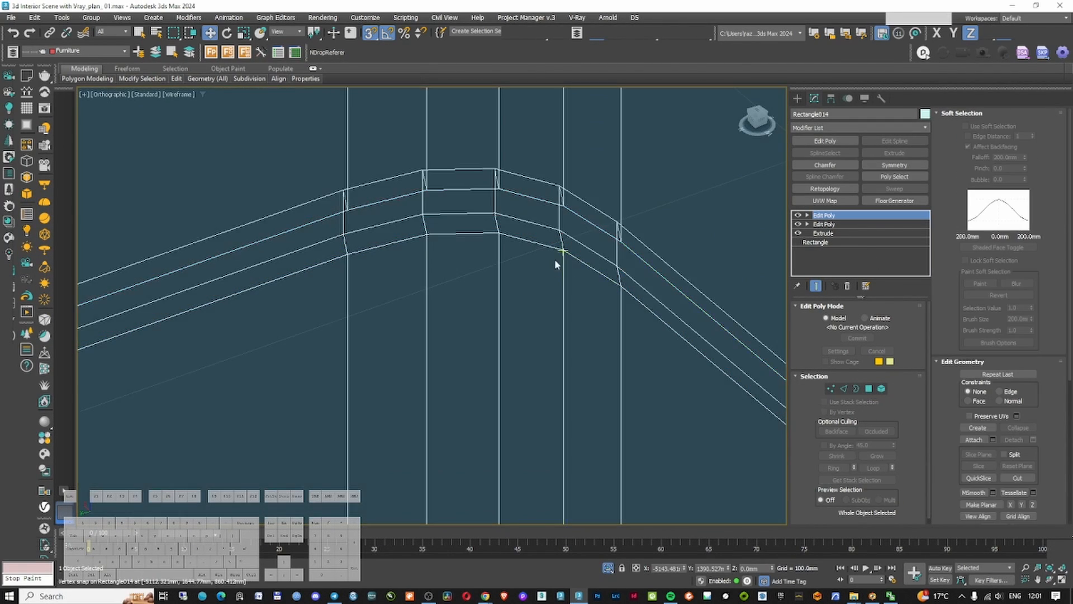
Examine the groove around the sink recess and the whole island in wireframe and shaded display
scroll(503, 277, "down", 10)
key("F3")
key("F3")
scroll(493, 281, "down", 3)
key("F3")
scroll(511, 280, "up", 2)
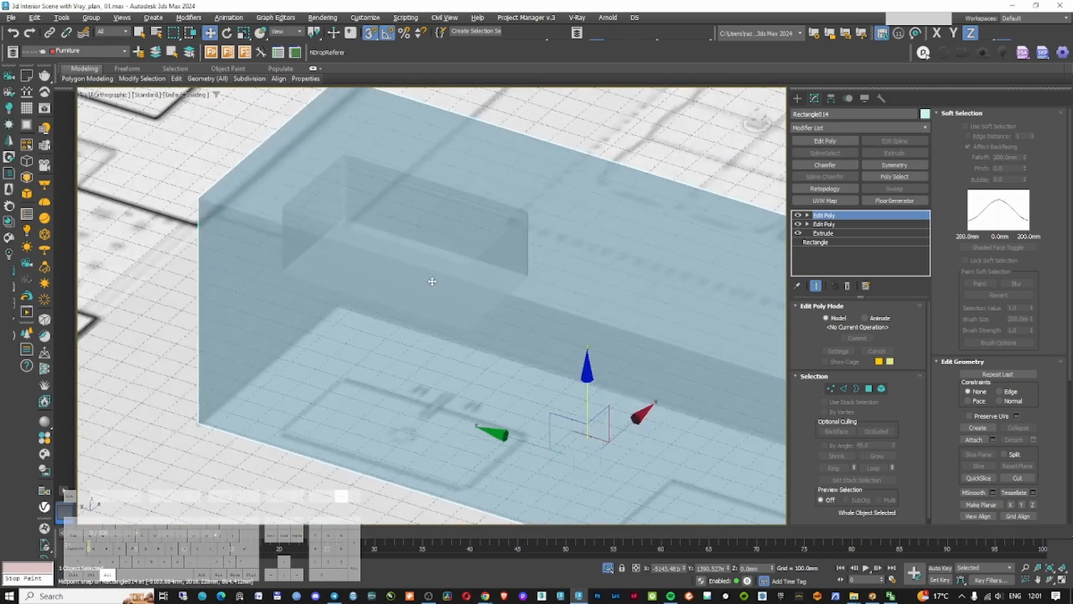
key("F3")
scroll(552, 338, "down", 3)
middle_click_drag(545, 410, 677, 447)
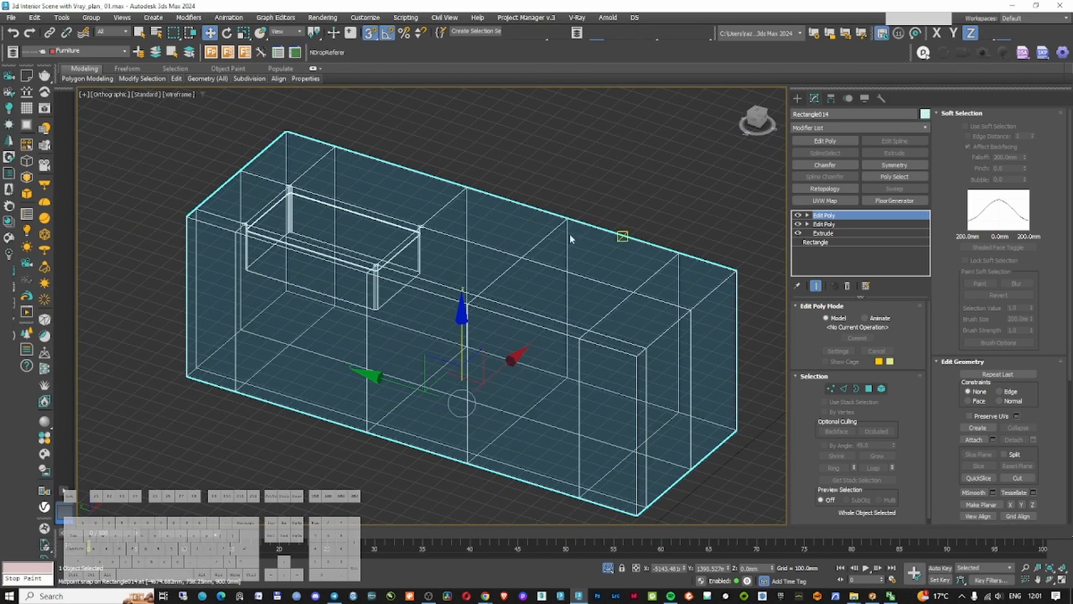
Add a Poly Select modifier to the island and select its outer top, bottom and vertical corner edges
left_click(839, 127)
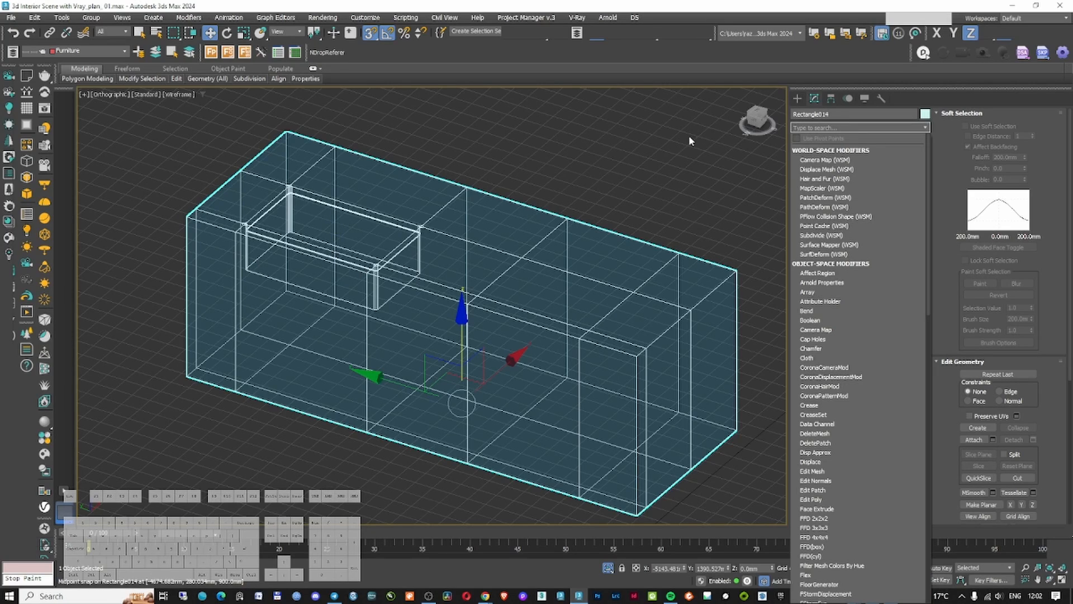
type("po")
key("Down")
key("Down")
key("Return")
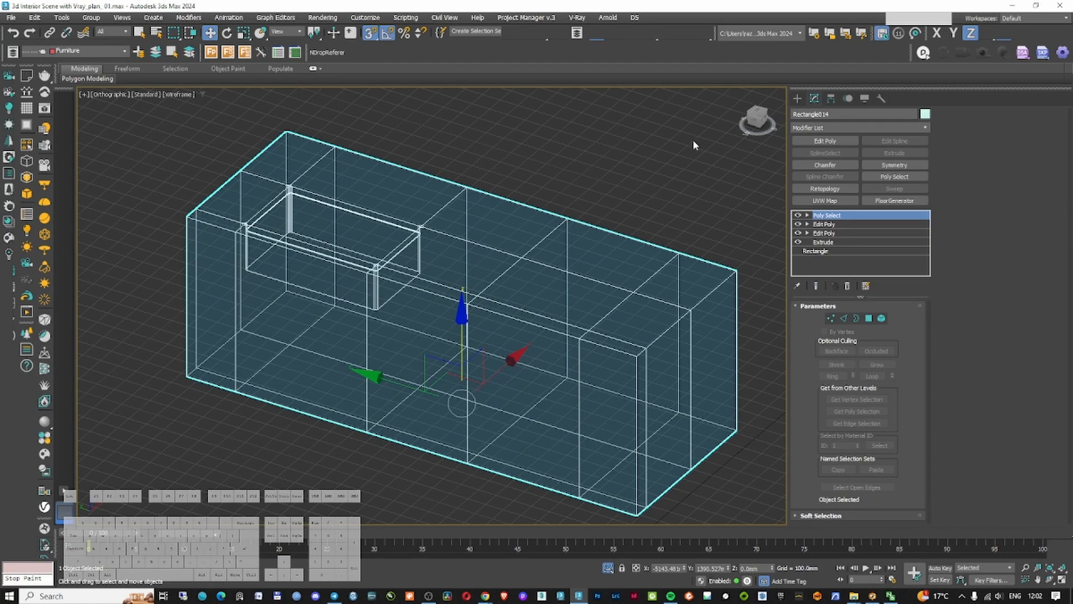
left_click(844, 319)
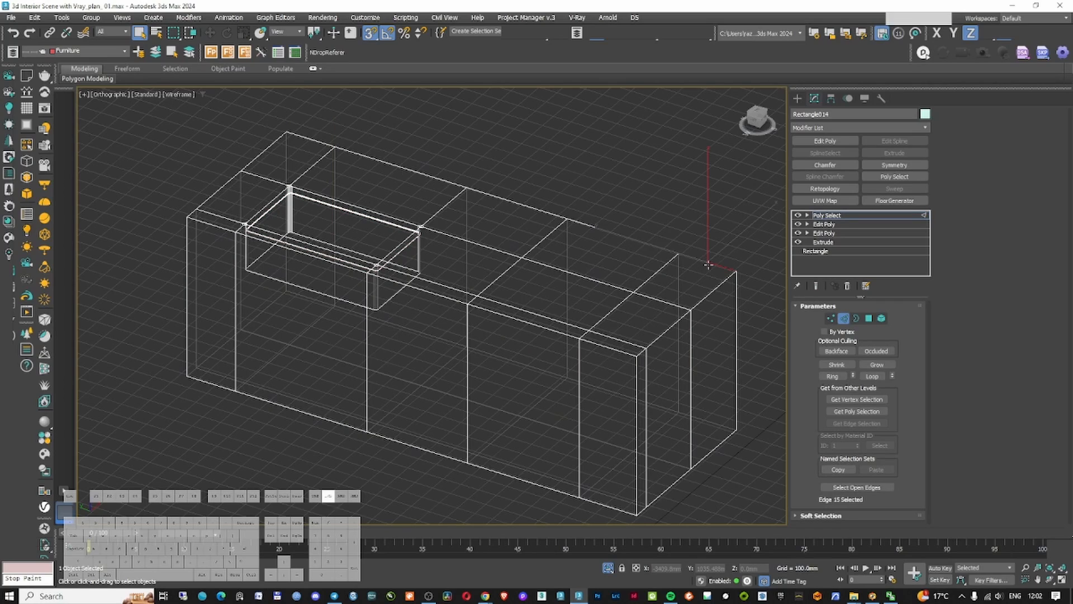
left_click(207, 222, "ctrl")
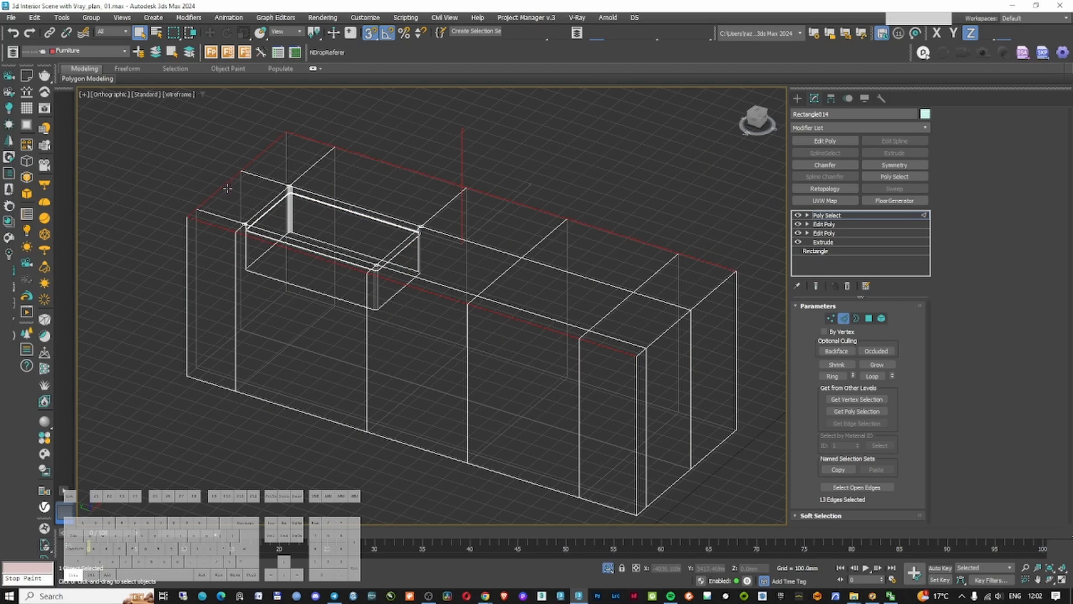
left_click(737, 319, "ctrl")
left_click(637, 411, "ctrl")
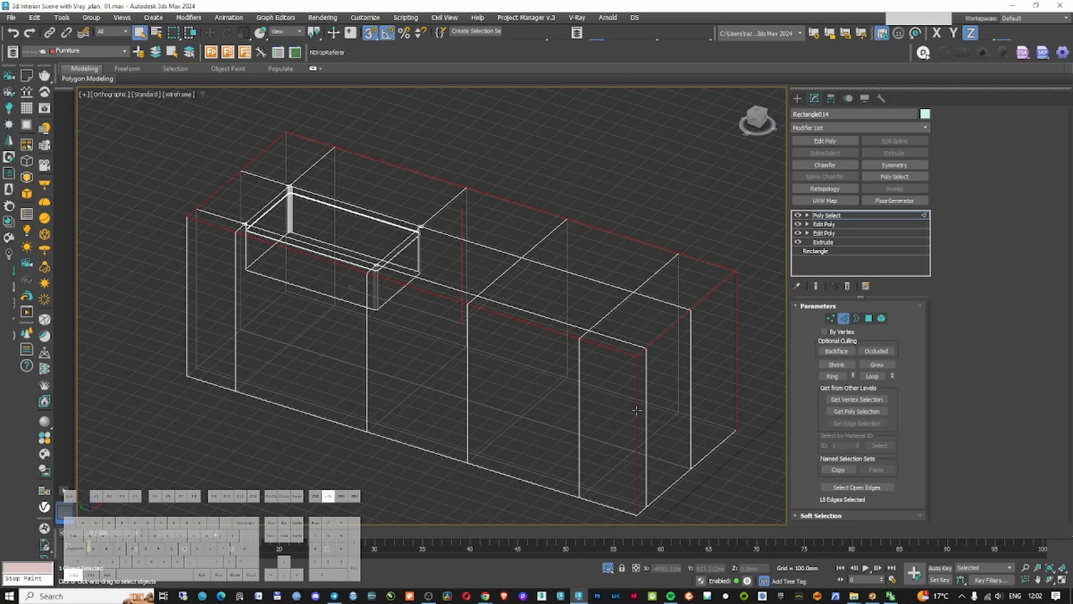
double_click(533, 483, "ctrl")
left_click(188, 342, "ctrl")
Add the sink opening's countertop rim to the edge selection, including its four straight sides and all rounded corner segments
scroll(240, 198, "up", 4)
scroll(289, 233, "up", 2)
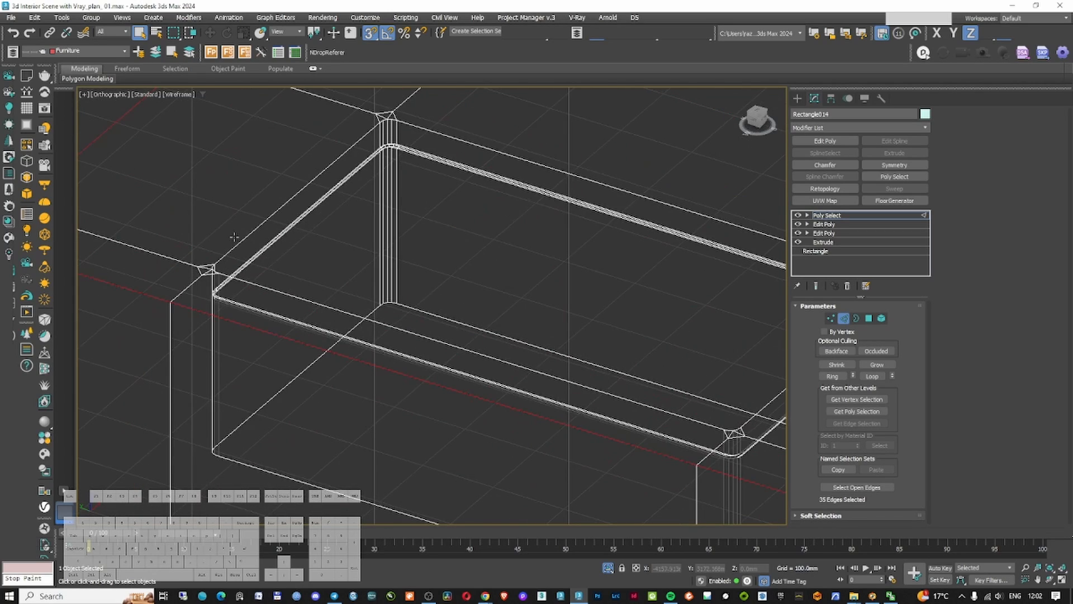
left_click(252, 235, "ctrl")
left_click(436, 133, "ctrl")
scroll(577, 212, "down", 1)
scroll(435, 138, "up", 3)
scroll(476, 162, "up", 3)
left_click_drag(530, 201, 440, 184, "ctrl")
scroll(398, 177, "down", 1)
scroll(441, 185, "up", 3)
left_click_drag(576, 214, 342, 241, "alt")
scroll(415, 197, "down", 1)
scroll(344, 243, "down", 5)
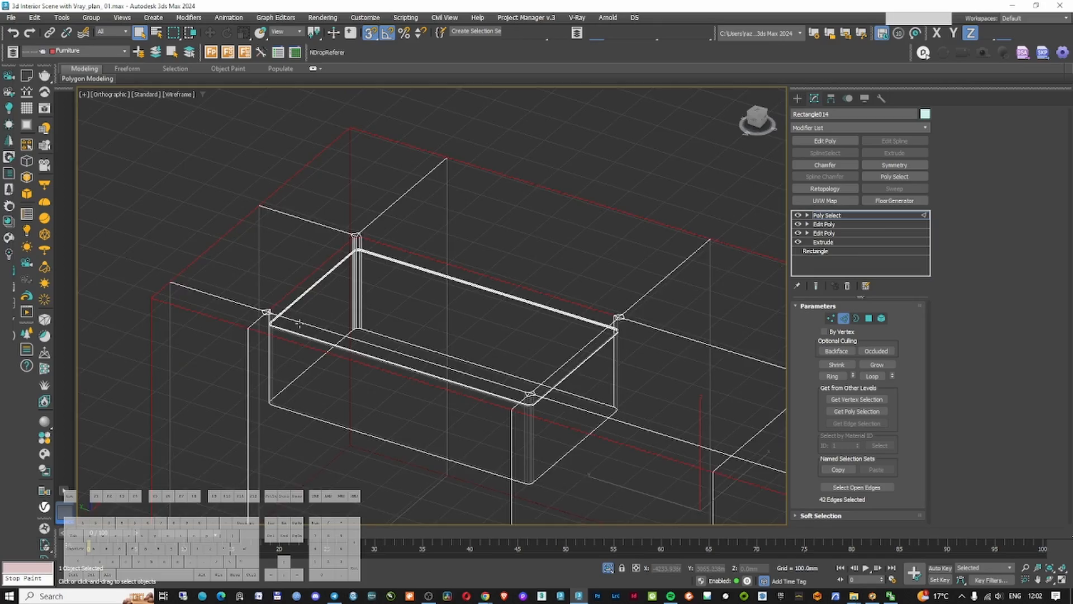
middle_click_drag(349, 241, 592, 210, "alt")
scroll(541, 226, "up", 5)
left_click(401, 205, "ctrl")
scroll(392, 212, "down", 5)
middle_click_drag(391, 224, 559, 230, "alt")
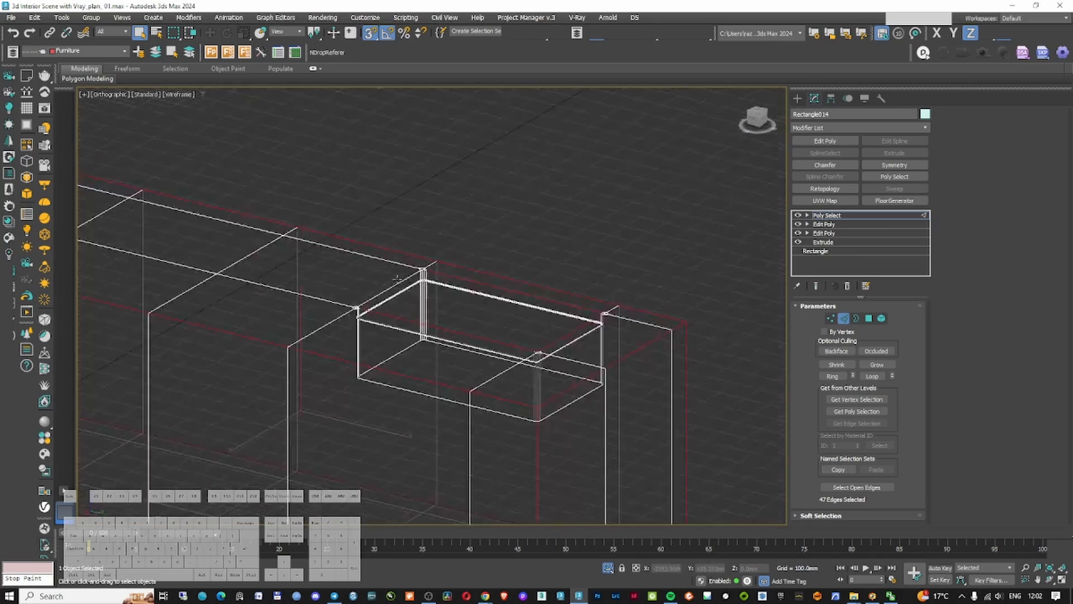
scroll(531, 237, "up", 5)
left_click(546, 239, "ctrl")
left_click(473, 237, "ctrl")
scroll(395, 263, "down", 3)
middle_click_drag(395, 263, 351, 283, "alt")
scroll(303, 282, "up", 4)
left_click(444, 264, "ctrl")
left_click(423, 253, "ctrl")
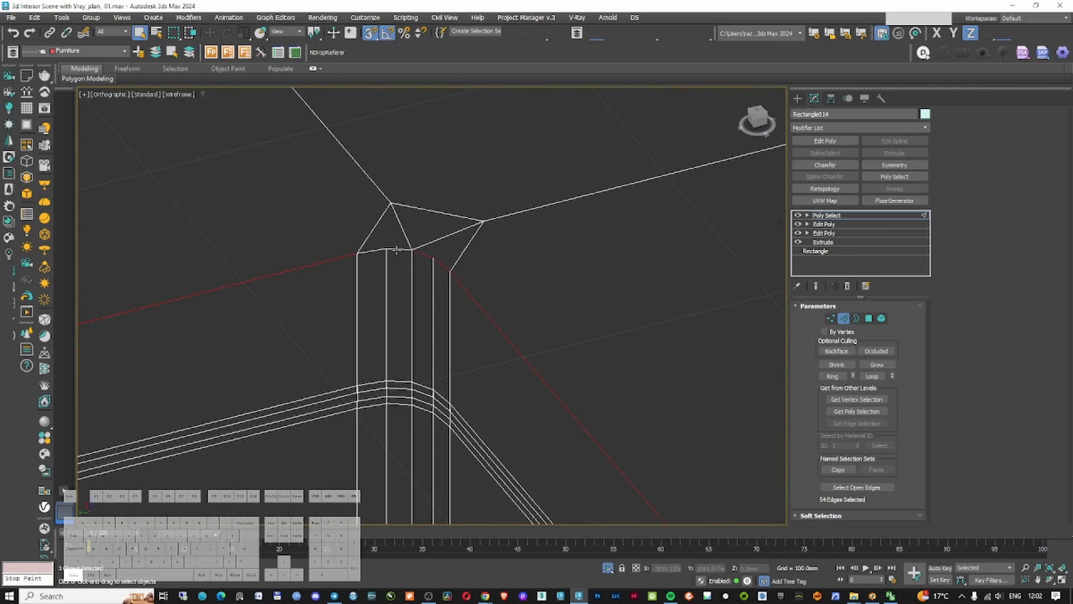
left_click(398, 251, "ctrl")
left_click(375, 255, "ctrl")
scroll(379, 254, "down", 8)
key("F3")
key("F3")
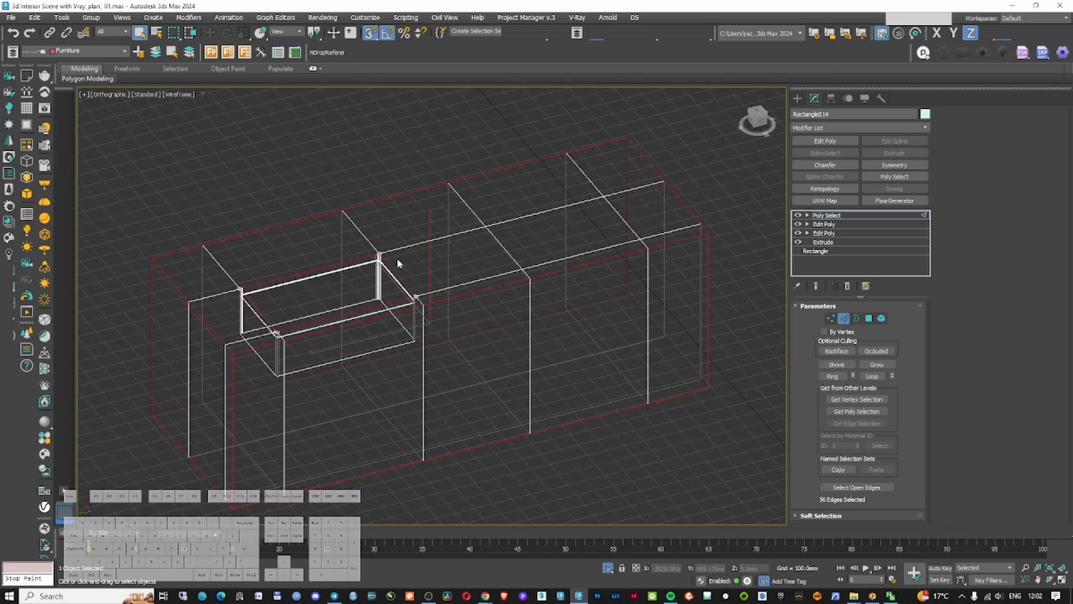
Add a Chamfer modifier over the selected island edges and set its segments to 0
middle_click_drag(383, 313, 551, 238, "alt")
left_click(846, 128)
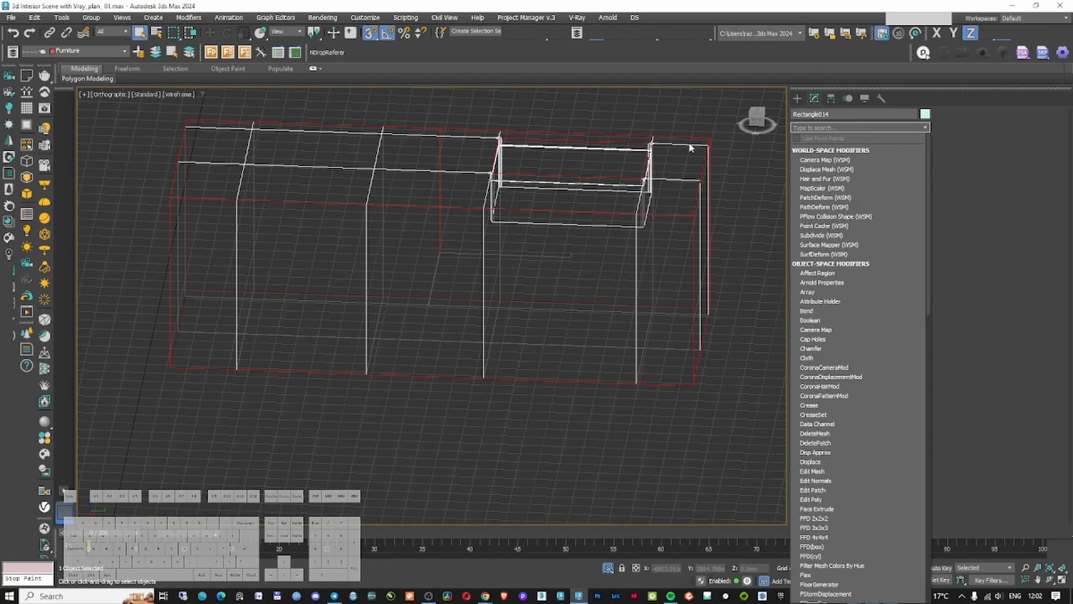
type("chamfer")
key("Return")
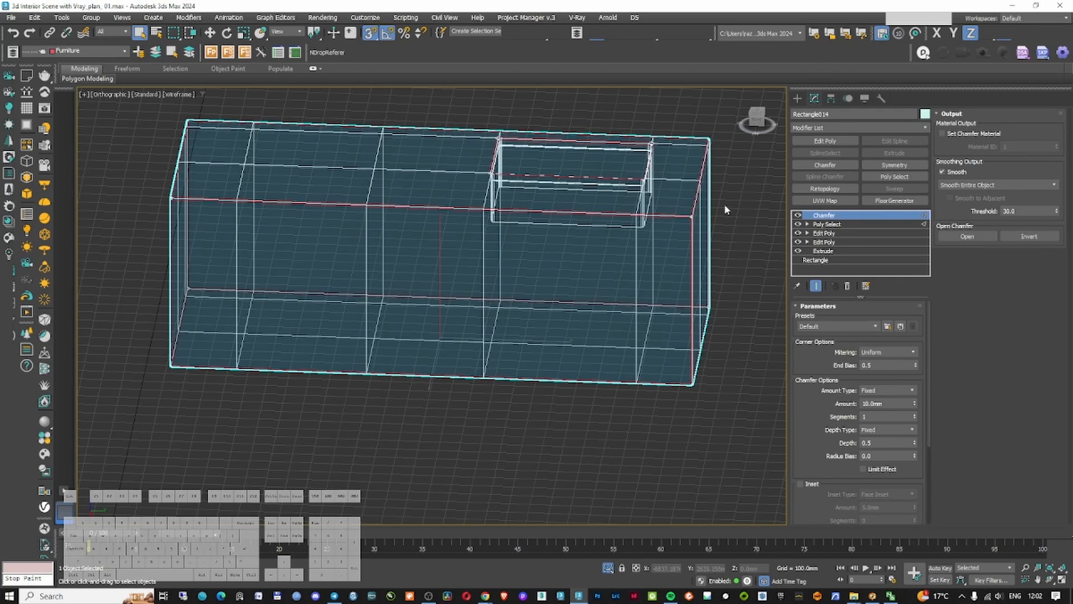
scroll(725, 205, "up", 10)
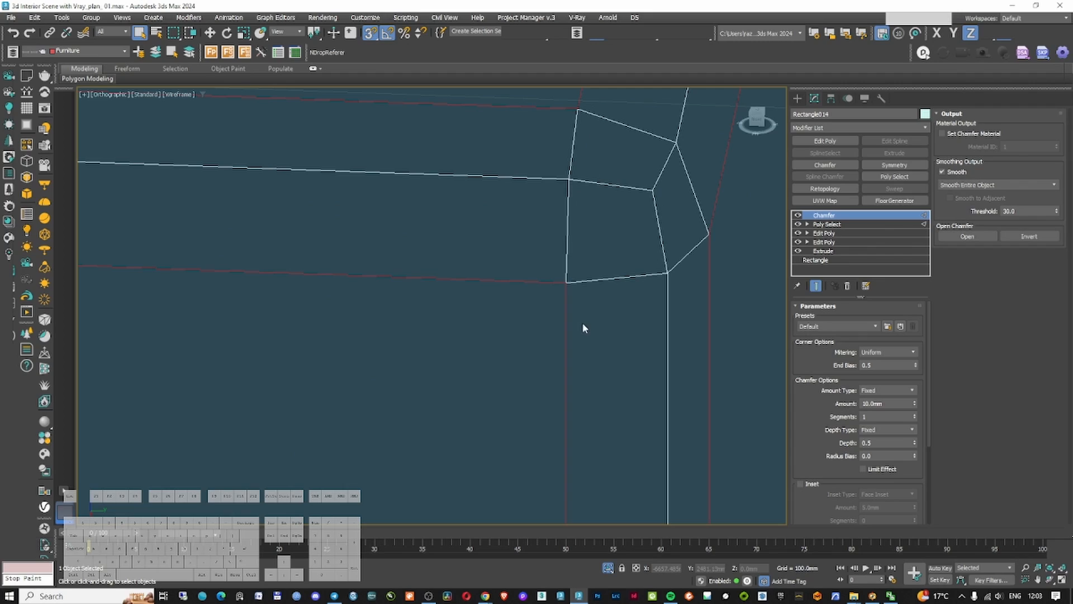
middle_click_drag(572, 253, 577, 311)
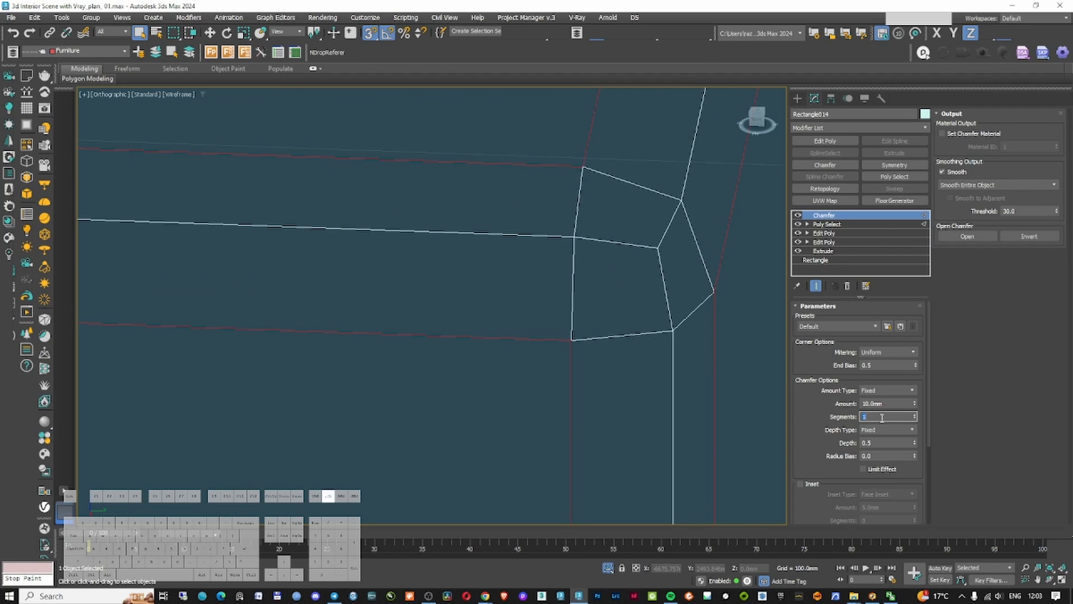
type("0")
key("Return")
Check the island's outer and sink rim chamfers, and set the Chamfer amount to 5 mm
key("F3")
scroll(606, 224, "down", 10)
middle_click_drag(420, 274, 515, 287, "alt")
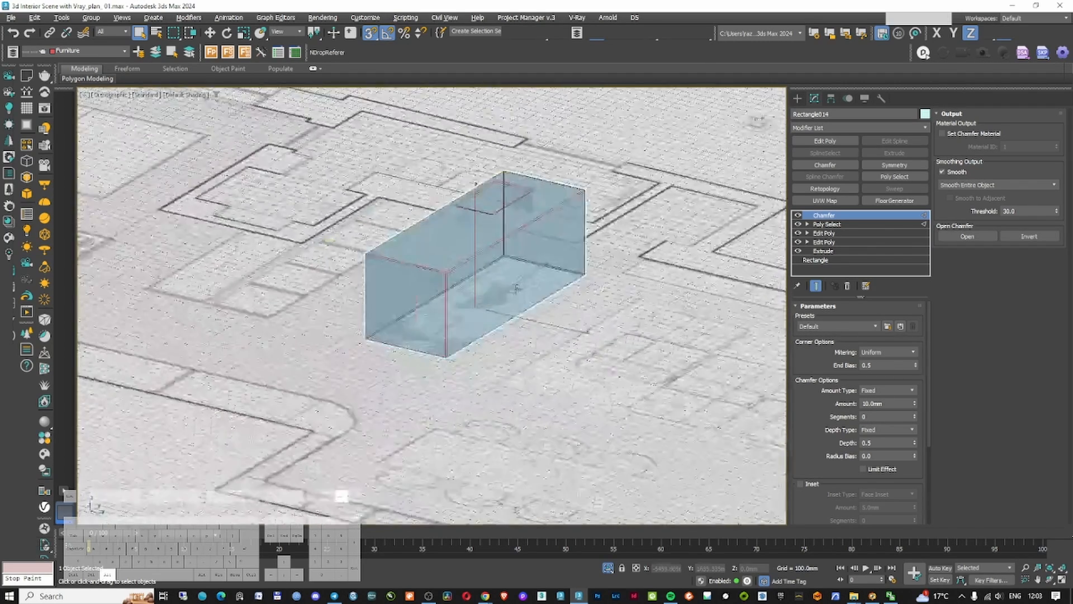
scroll(457, 272, "up", 2)
scroll(457, 271, "up", 10)
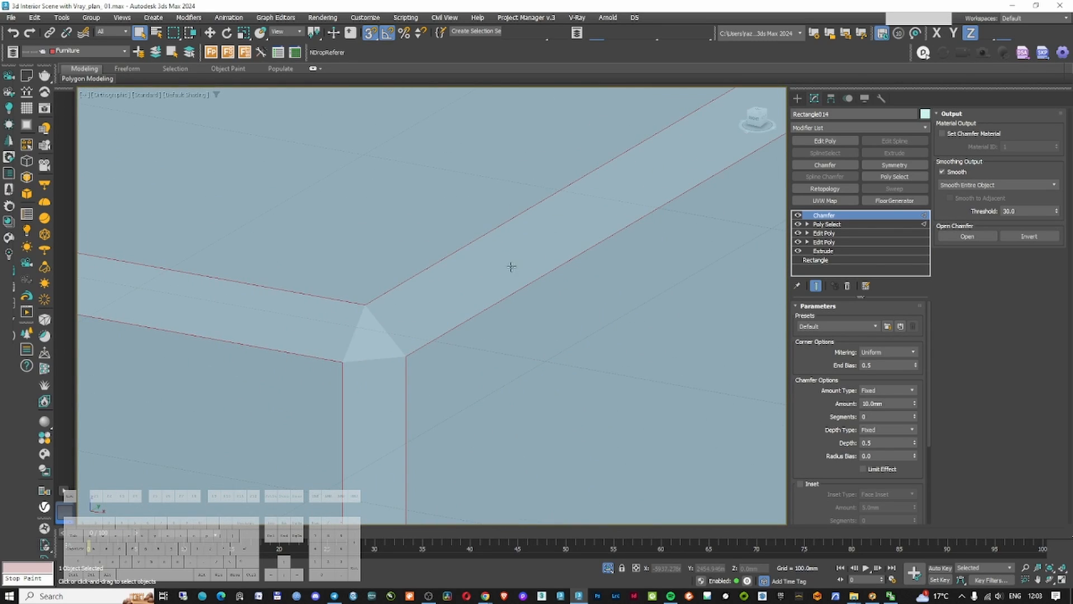
scroll(474, 307, "down", 4)
scroll(475, 306, "down", 5)
scroll(458, 256, "up", 7)
key("F3")
scroll(436, 235, "up", 4)
key("F3")
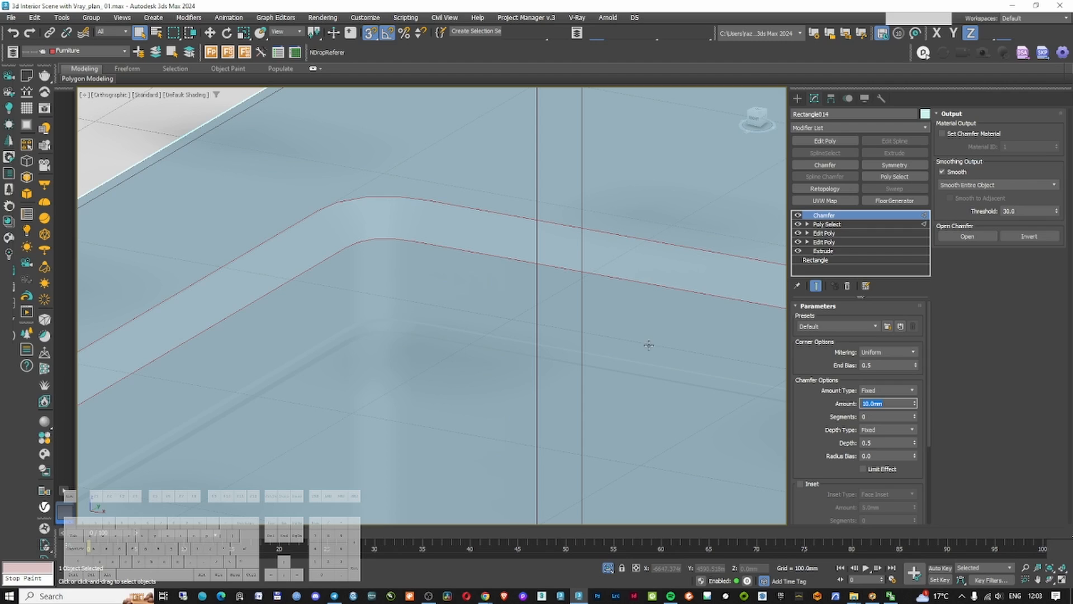
type("5")
key("Return")
scroll(419, 292, "down", 6)
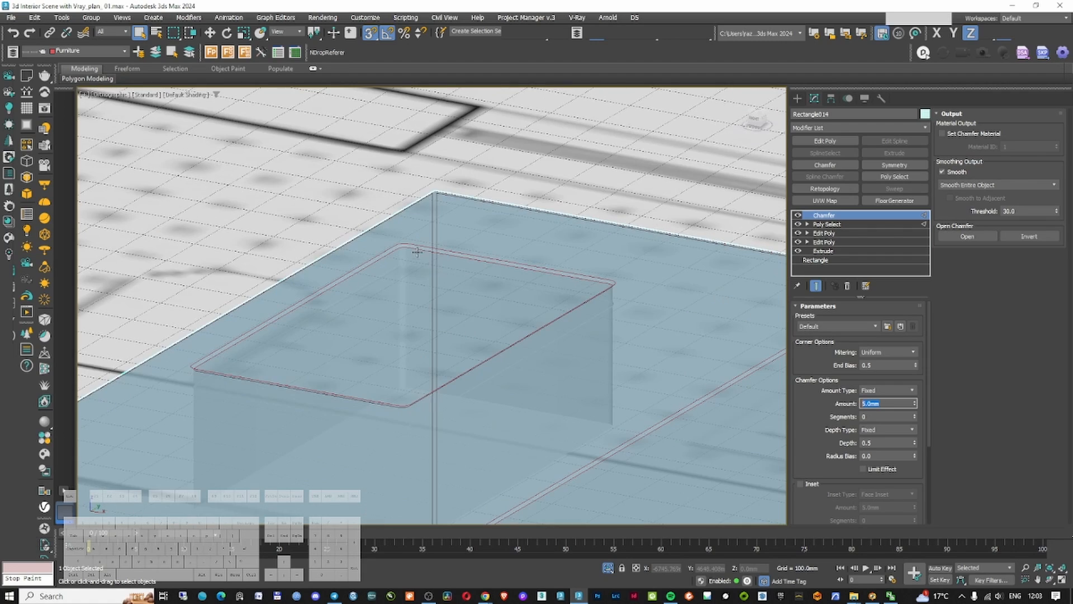
scroll(584, 281, "up", 4)
scroll(675, 296, "down", 7)
middle_click_drag(783, 301, 585, 294)
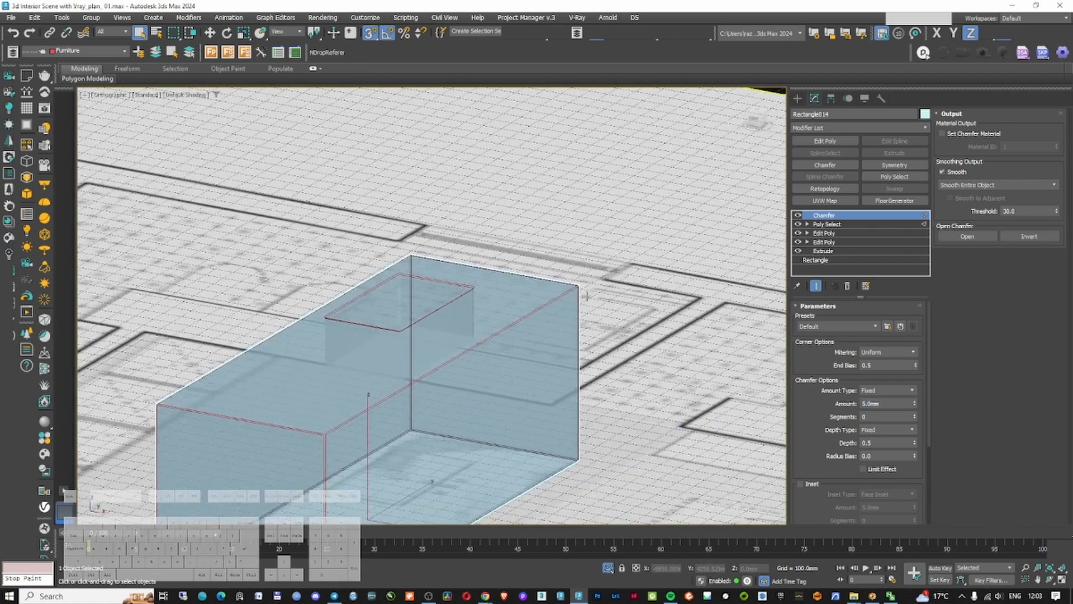
Add a second Chamfer modifier to the island and set the first Chamfer's smoothing to Smooth Chamfers Only
scroll(585, 295, "up", 10)
left_click(837, 128)
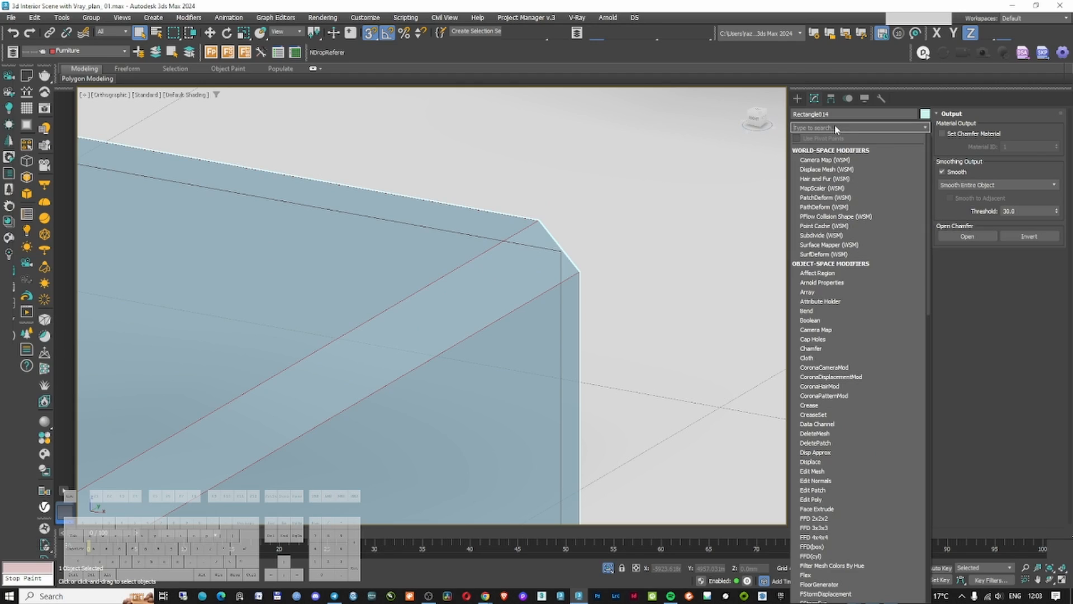
type("ch")
key("Return")
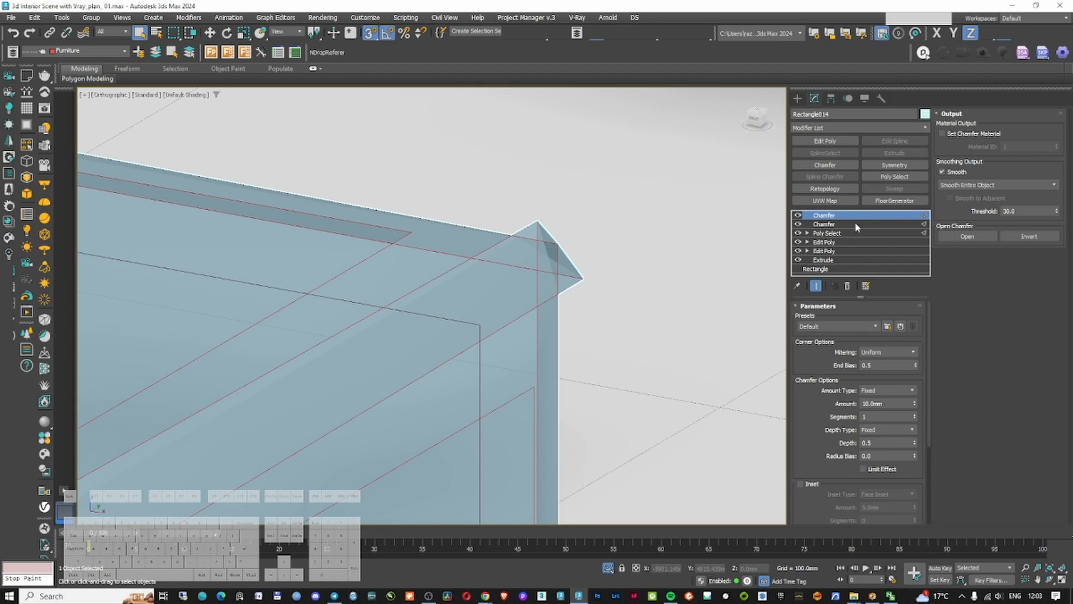
left_click(855, 224)
left_click(984, 185)
left_click(979, 203)
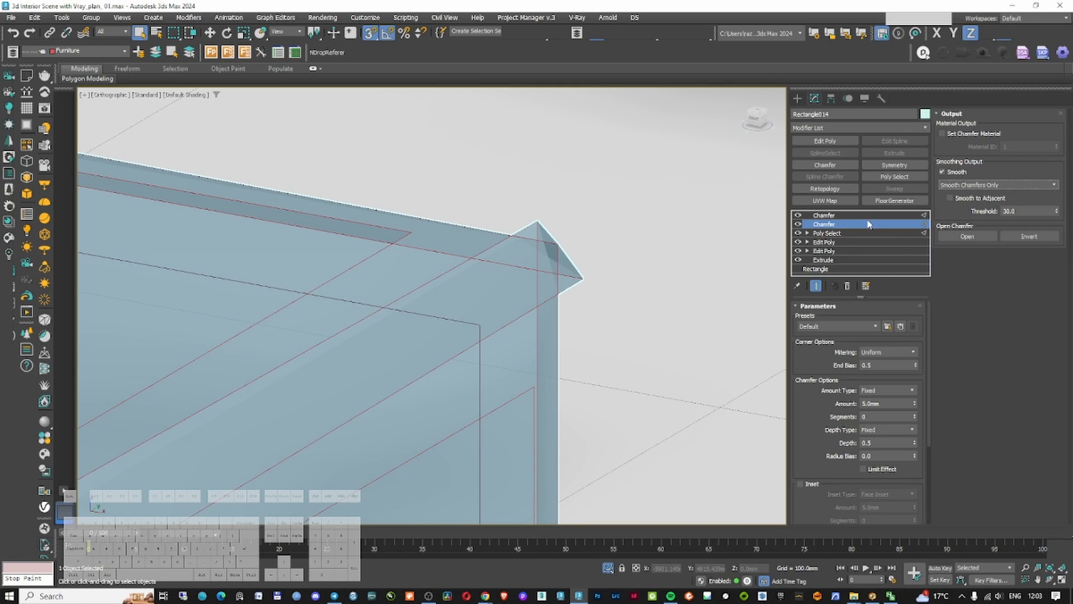
Set the upper Chamfer to 1 mm, 3 segments and Smooth Chamfers Only, and turn off the island's see-through display
left_click(837, 216)
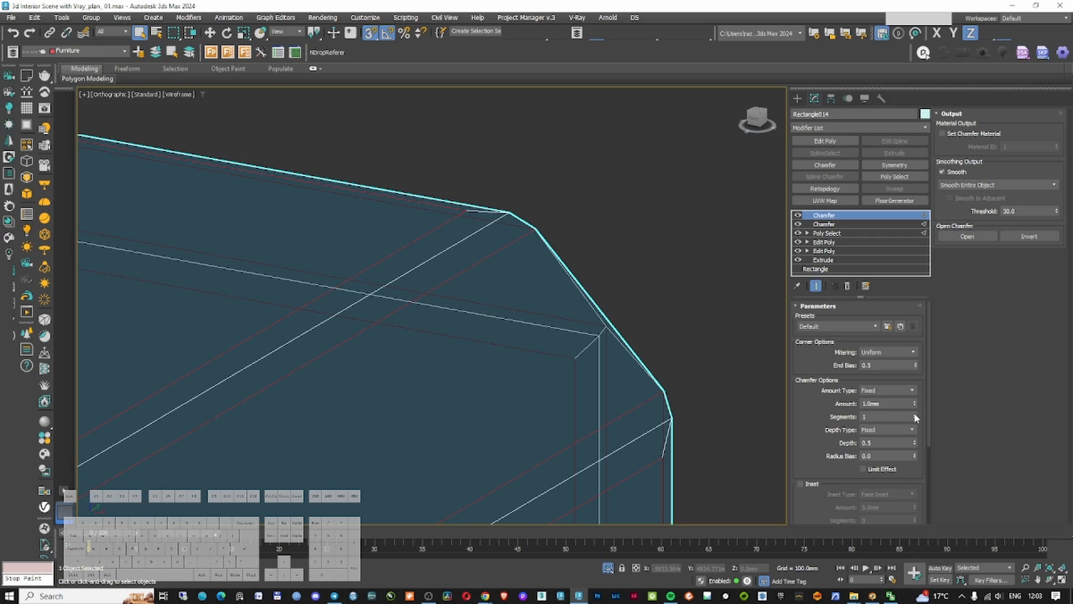
left_click(914, 414)
left_click(914, 415)
key("F3")
scroll(600, 278, "down", 10)
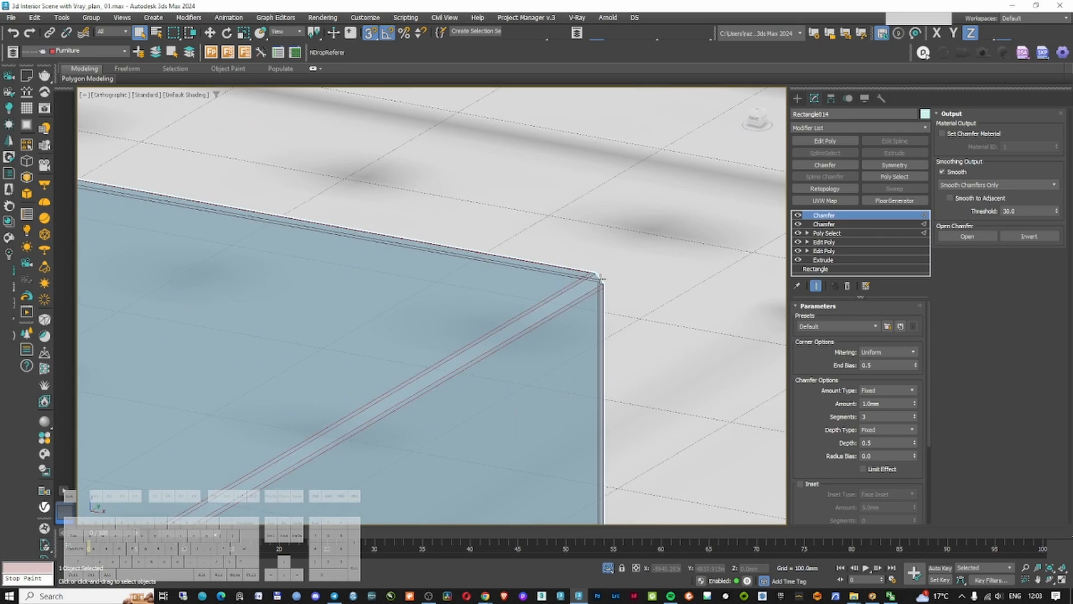
key("F3")
key("F3")
key("alt+x")
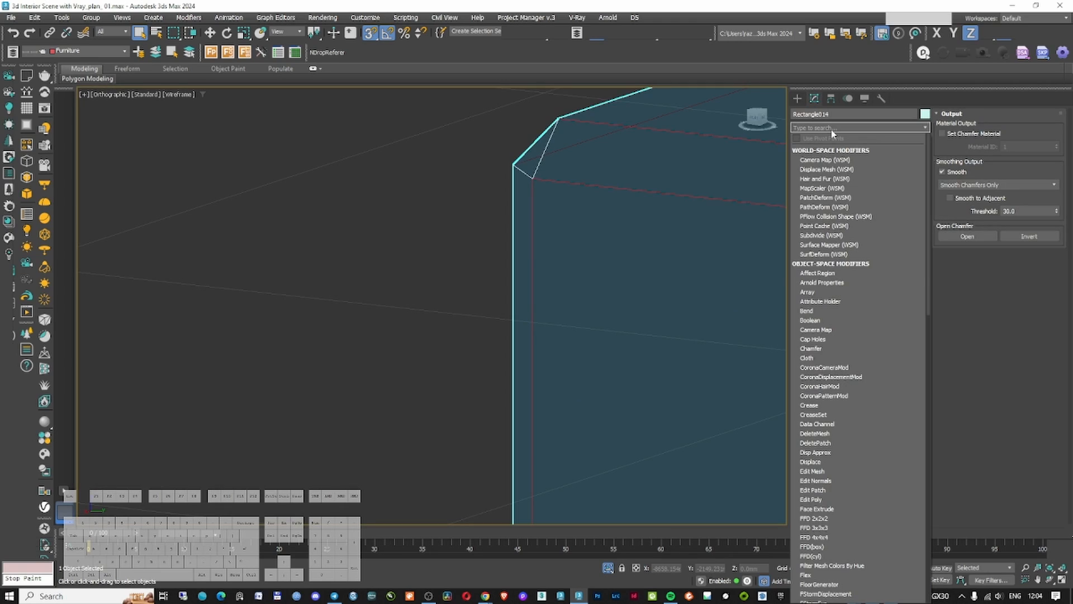
Insert a Poly Select modifier between the island's two Chamfer modifiers and re-enable the upper Chamfer in shaded display
type("po")
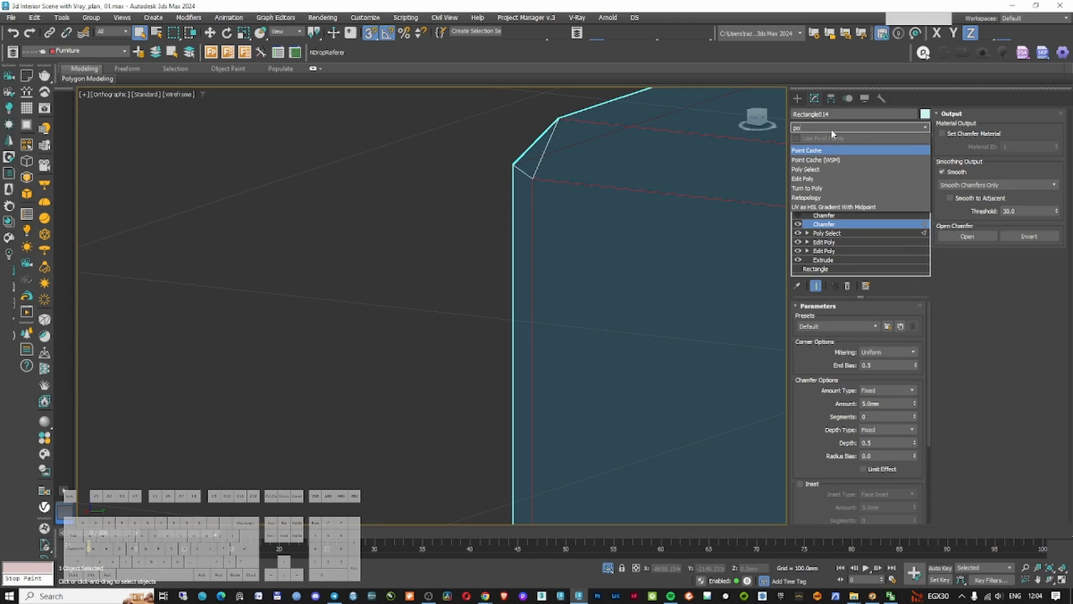
left_click(828, 170)
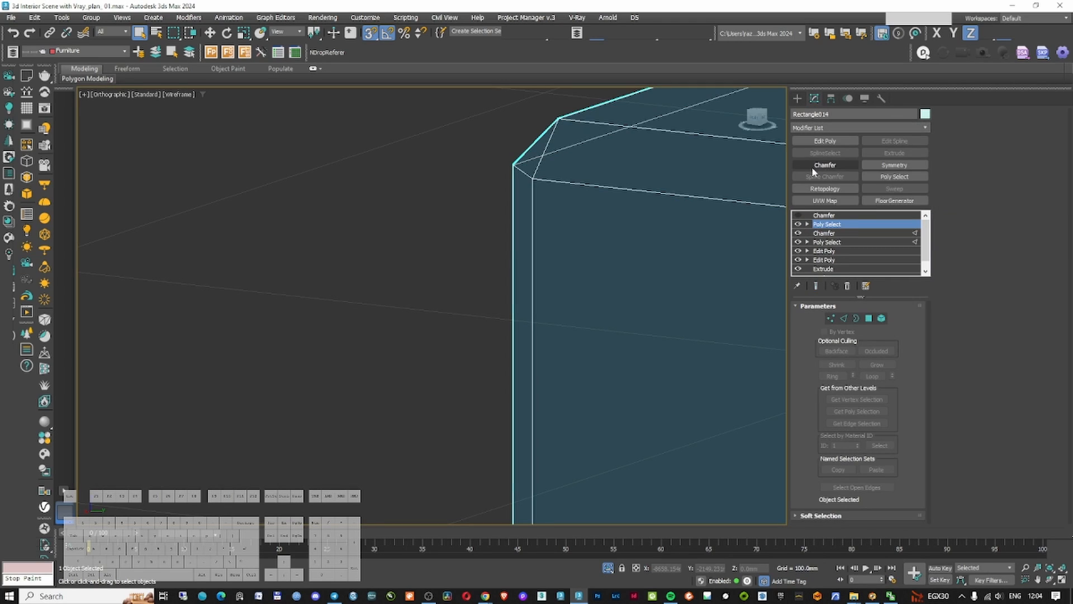
left_click(815, 215)
left_click(798, 216)
key("F3")
middle_click_drag(678, 202, 529, 219)
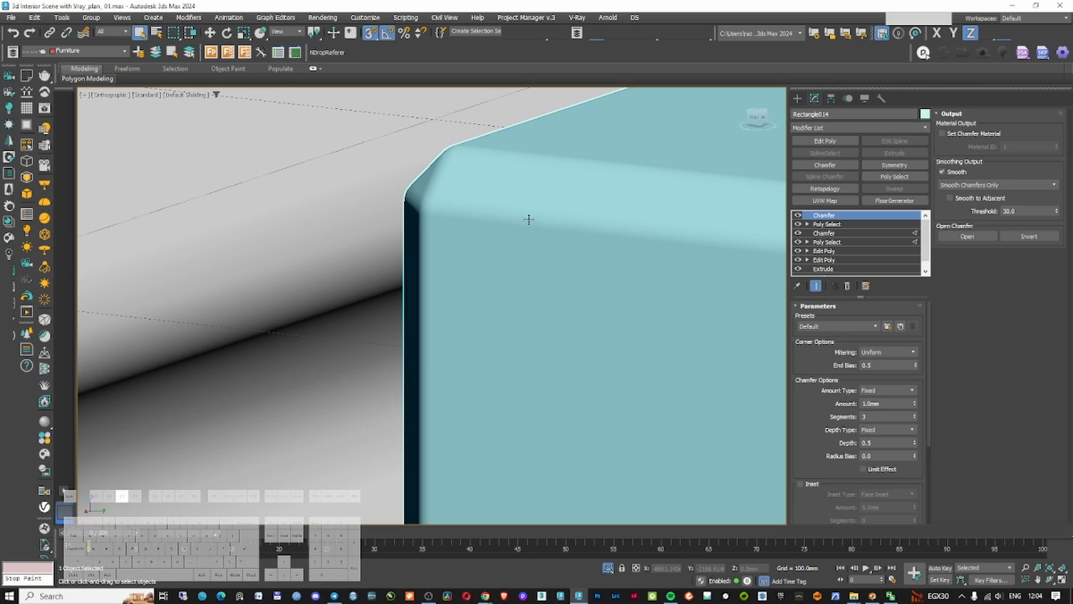
Inspect the island's chamfered corner up close, comparing the shape with and without the upper Chamfer
scroll(475, 255, "down", 15)
middle_click_drag(478, 258, 660, 270, "alt")
scroll(663, 269, "up", 8)
scroll(663, 270, "up", 3)
scroll(534, 298, "up", 6)
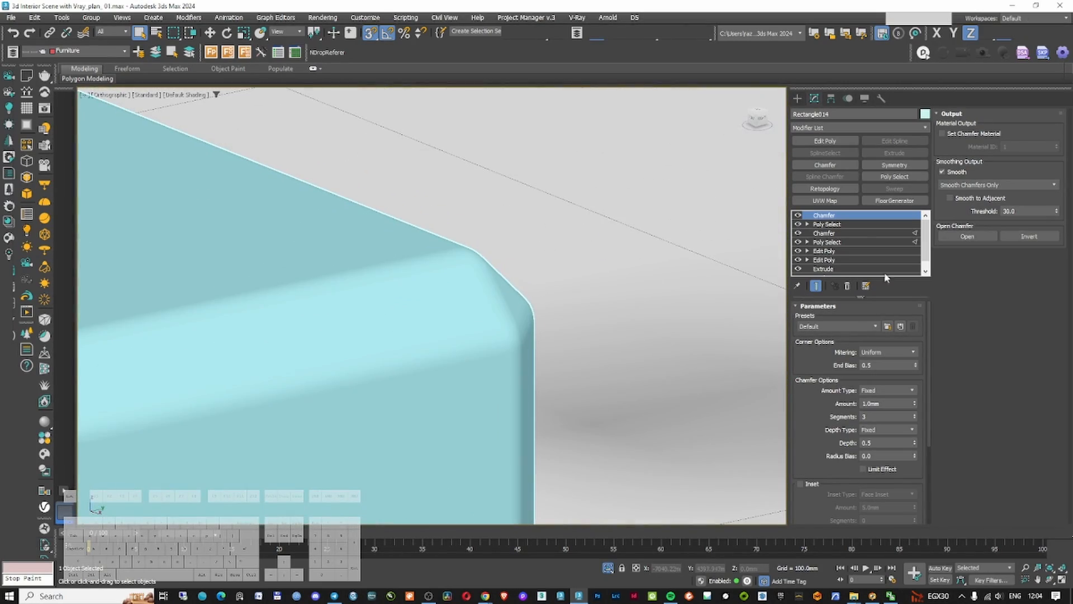
left_click(826, 225)
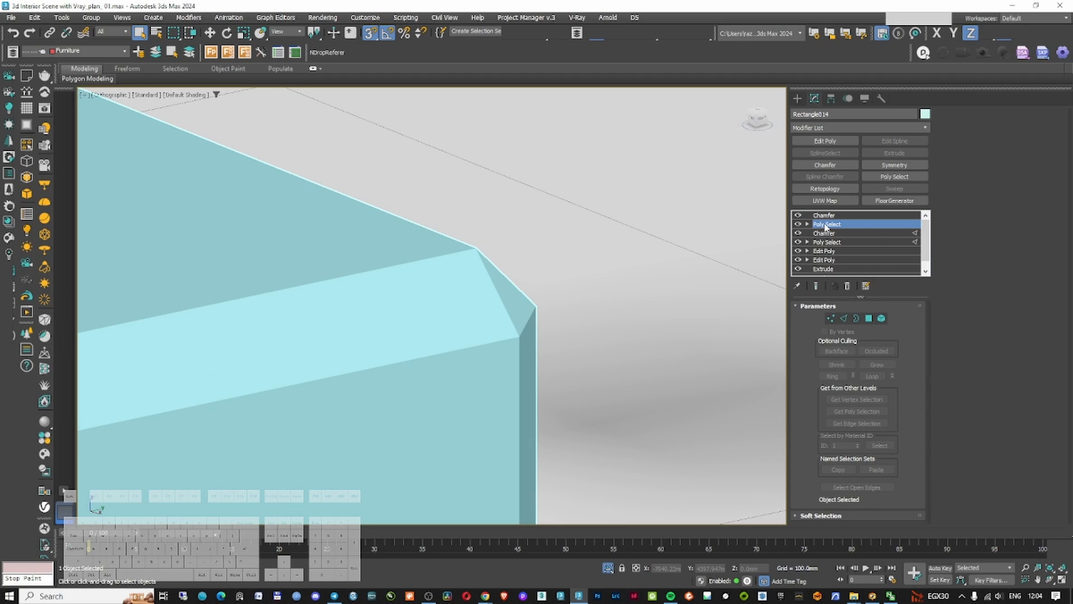
left_click(822, 216)
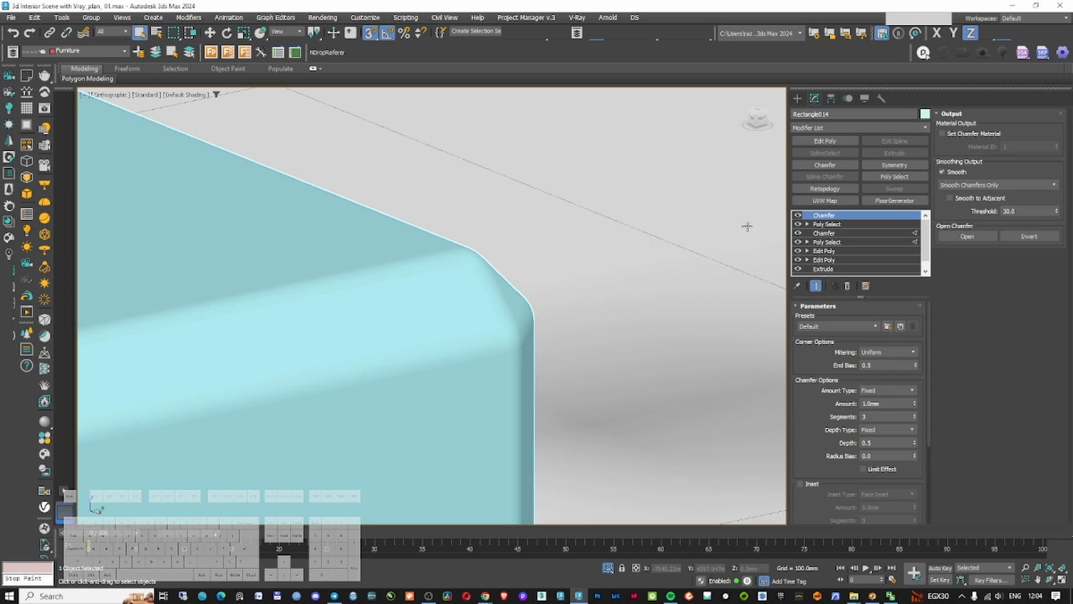
Reduce the island's upper Chamfer to 1 segment
key("F3")
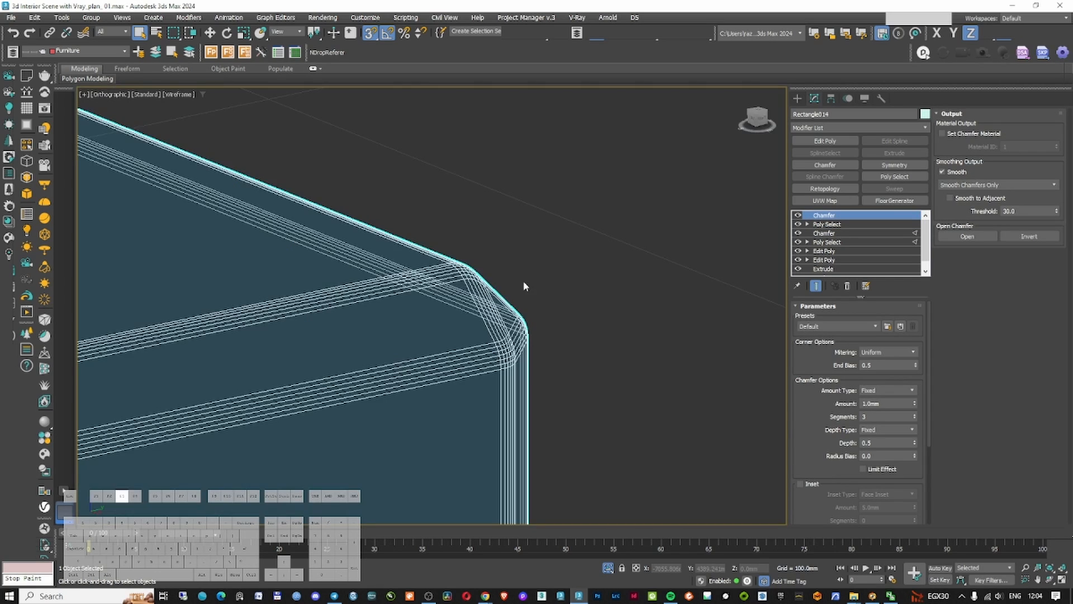
right_click(915, 417)
middle_click_drag(536, 369, 563, 316)
key("F3")
scroll(563, 316, "down", 10)
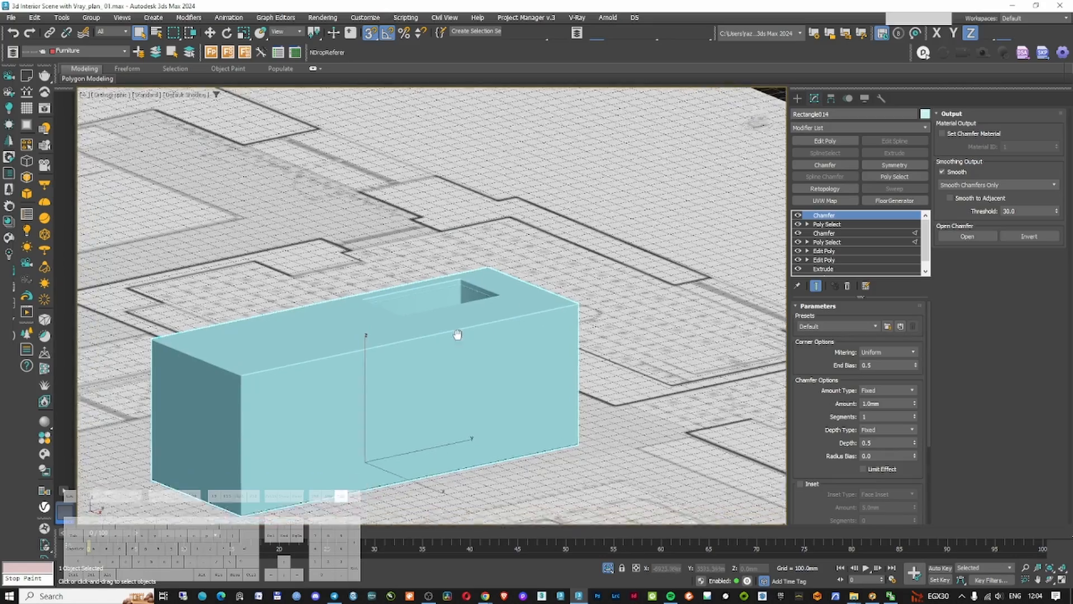
mouse_move(458, 335)
middle_mouse_down("alt")
mouse_move(545, 323)
mouse_move(475, 318)
middle_mouse_up("alt")
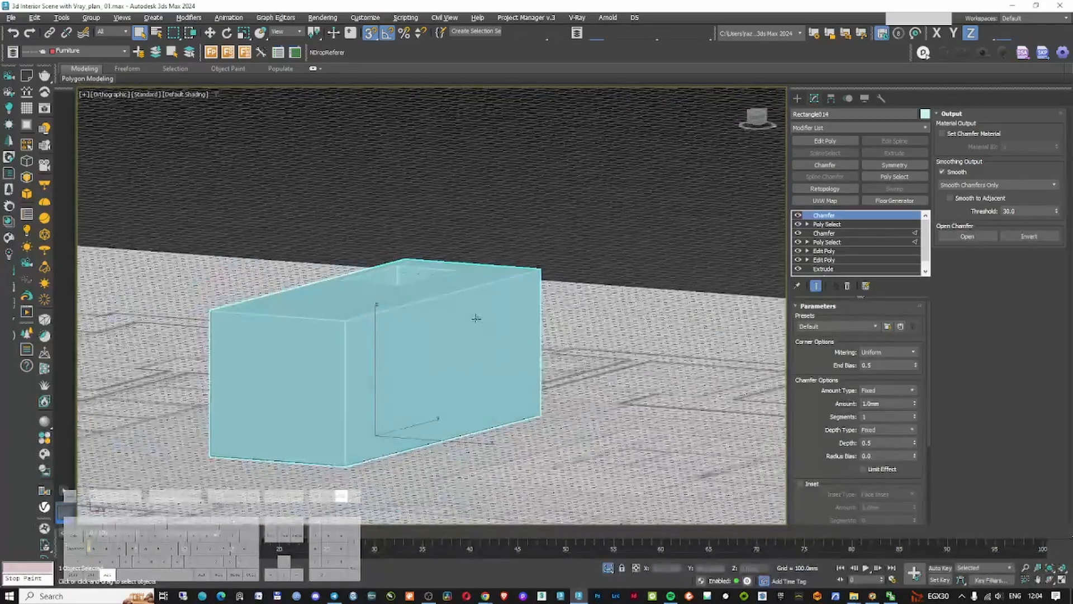
Bring back the hidden scene in the camera view and isolate the island together with the floor
left_click(799, 98)
key("c")
right_click(491, 314)
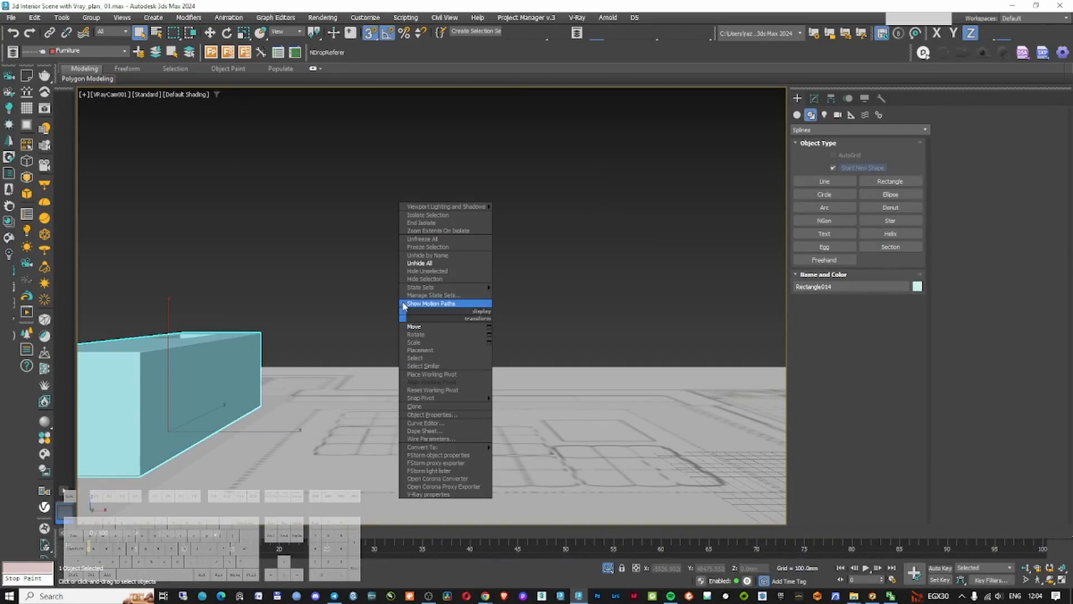
left_click(426, 265)
left_click(300, 399, "ctrl")
key("alt+q")
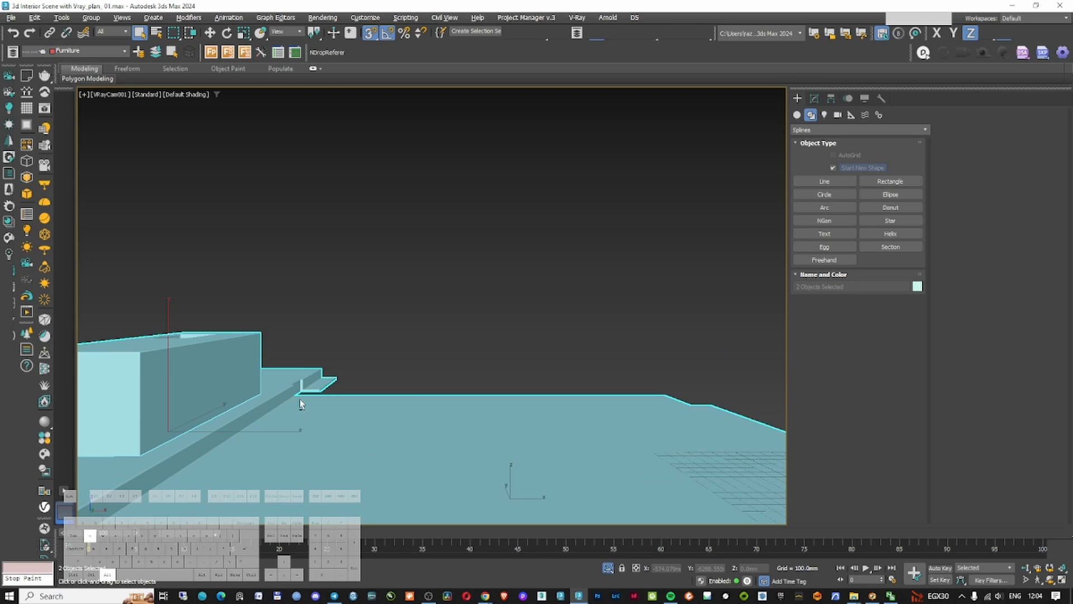
Move the island vertically in the left view, snapping its bottom edge onto the top surface of the floor
left_click(301, 336)
left_click(234, 361)
key("l")
key("z")
key("w")
left_click_drag(432, 341, 432, 200)
scroll(140, 266, "up", 12)
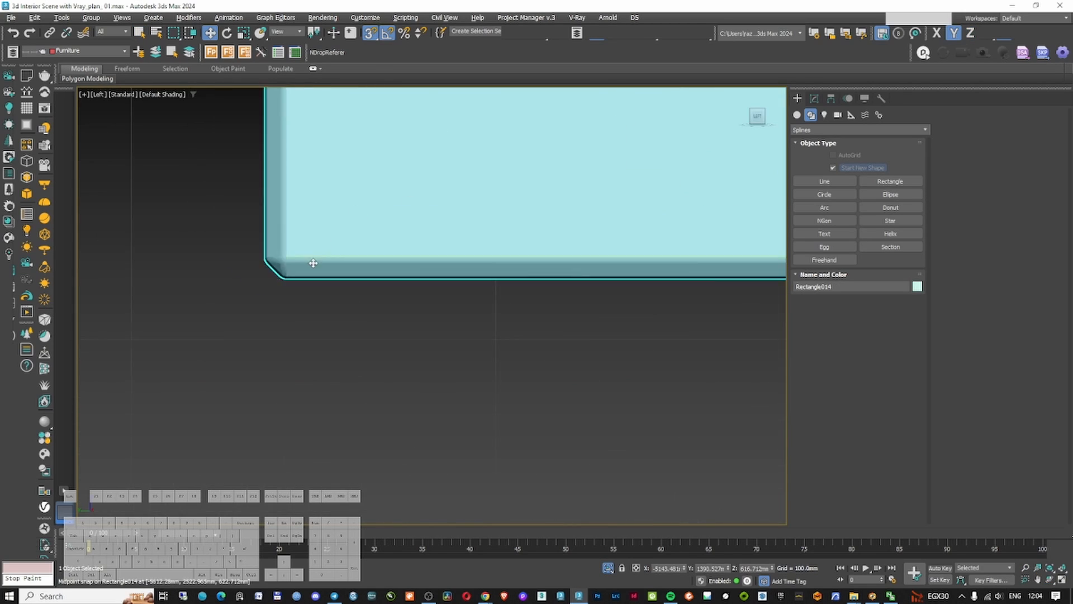
scroll(313, 263, "up", 5)
key("F3")
mouse_move(225, 314)
left_mouse_down()
mouse_move(292, 302)
mouse_move(194, 374)
left_mouse_up()
scroll(293, 301, "down", 8)
key("F3")
End the isolation in the camera view to show the full interior
key("c")
right_click(417, 317)
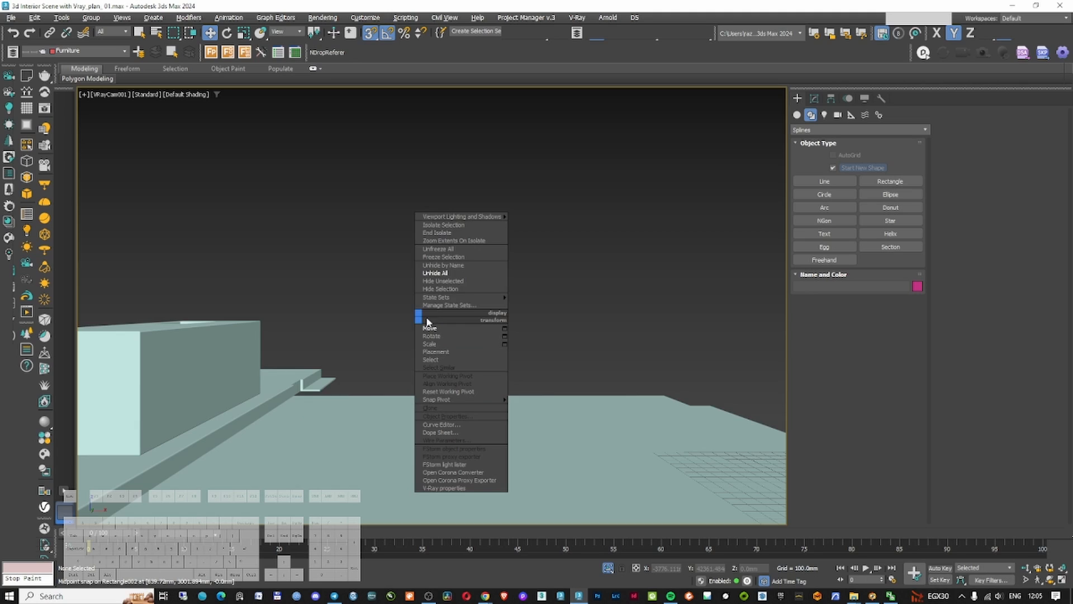
left_click(436, 233)
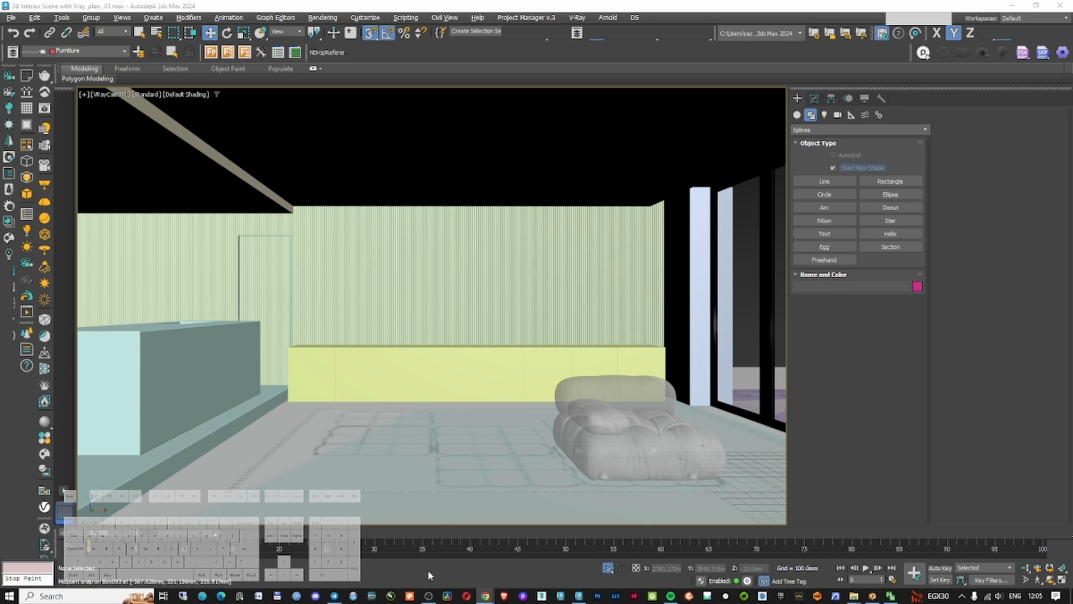
Switch to the browser and look over the Faucet Quooker Flex model page on 3dsky
left_click(474, 594)
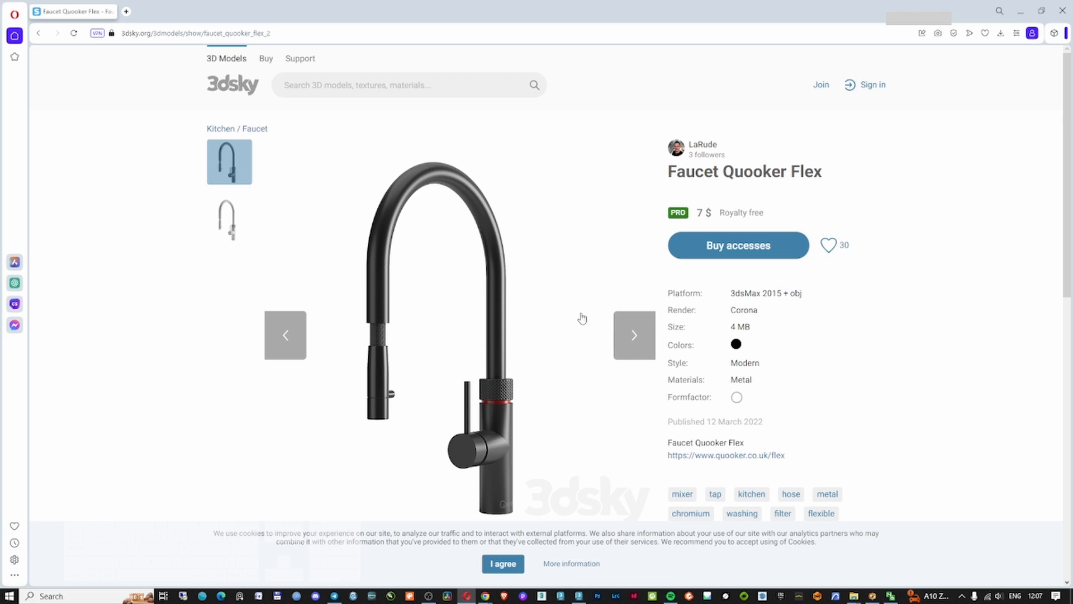
scroll(499, 411, "down", 1)
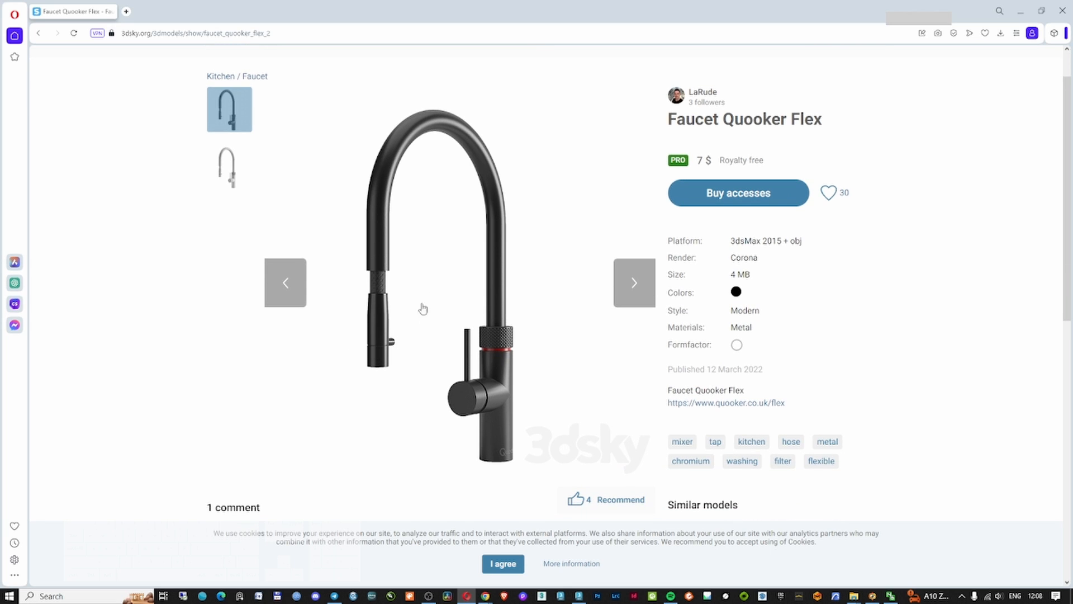
scroll(429, 383, "down", 5)
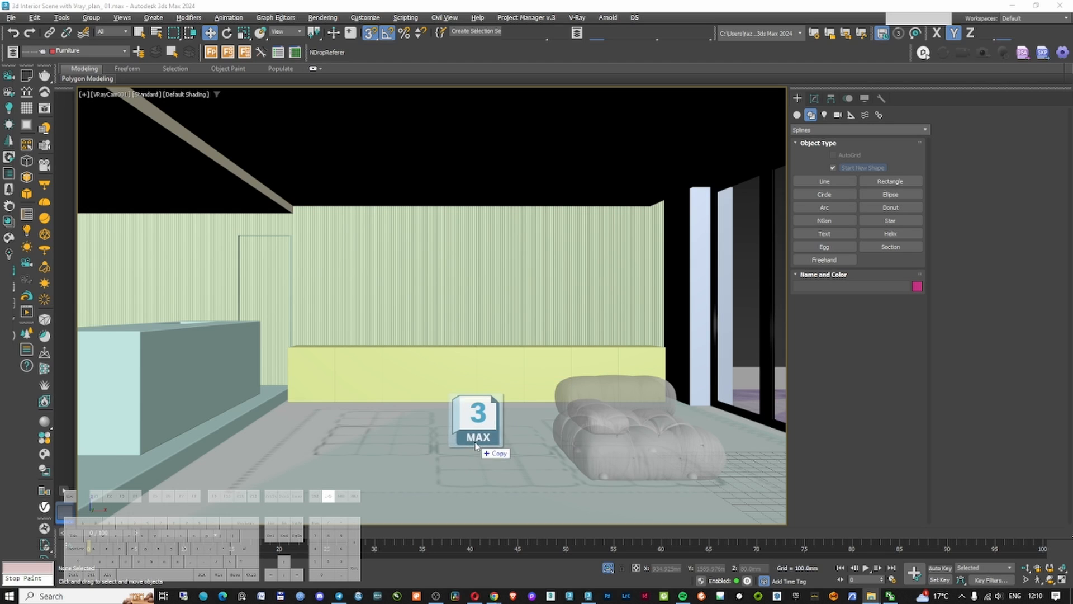
Merge the faucet's MAX file into the interior scene and place the faucet on the floor in the camera view
left_click_drag(475, 444, 468, 451)
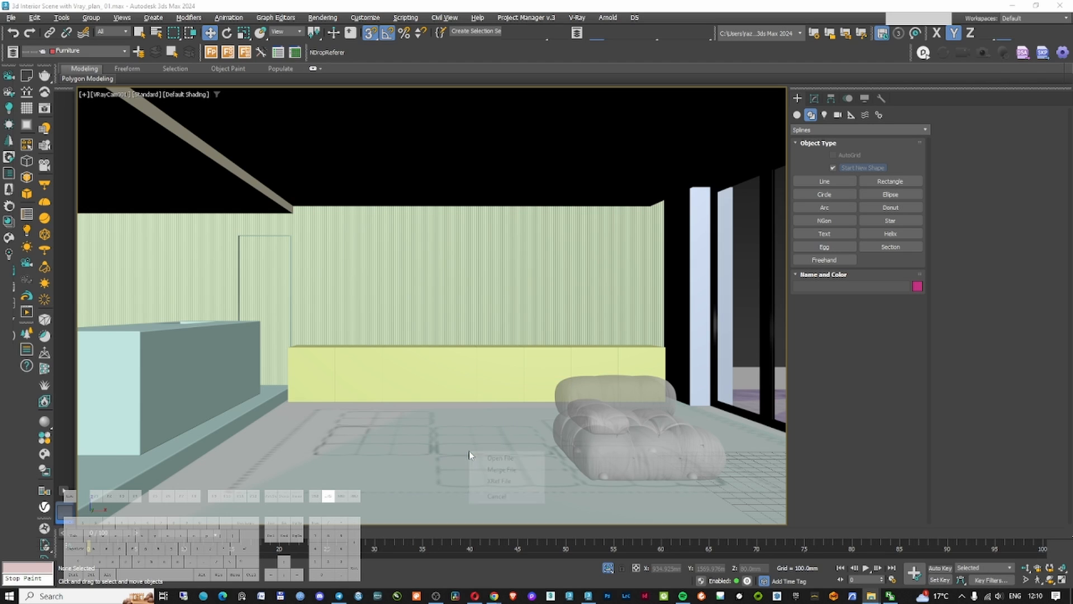
left_click(511, 470)
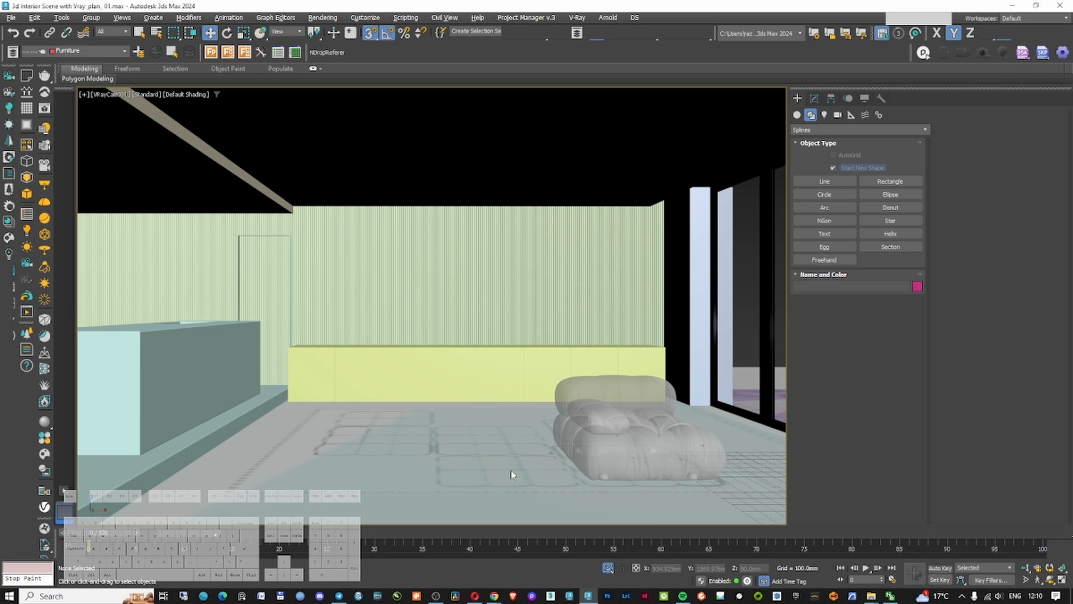
left_click(435, 467)
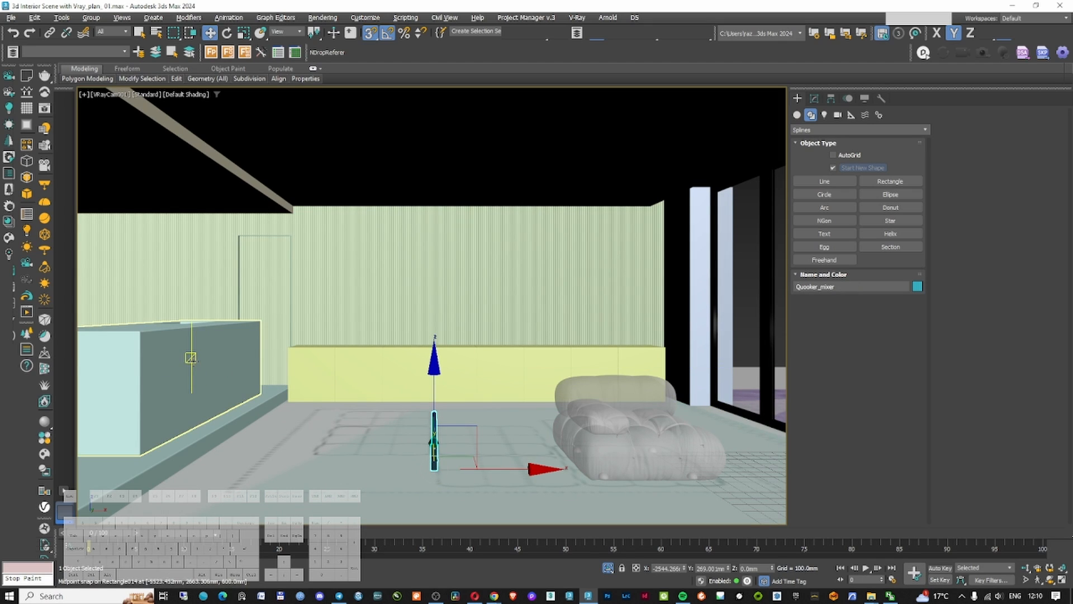
Isolate the faucet and island, and move the faucet to the long side edge of the sink in the top view
left_click(243, 354, "ctrl")
key("alt+q")
key("t")
key("z")
mouse_move(641, 454)
left_mouse_down()
mouse_move(501, 326)
mouse_move(290, 219)
left_mouse_up()
key("F3")
scroll(266, 224, "up", 5)
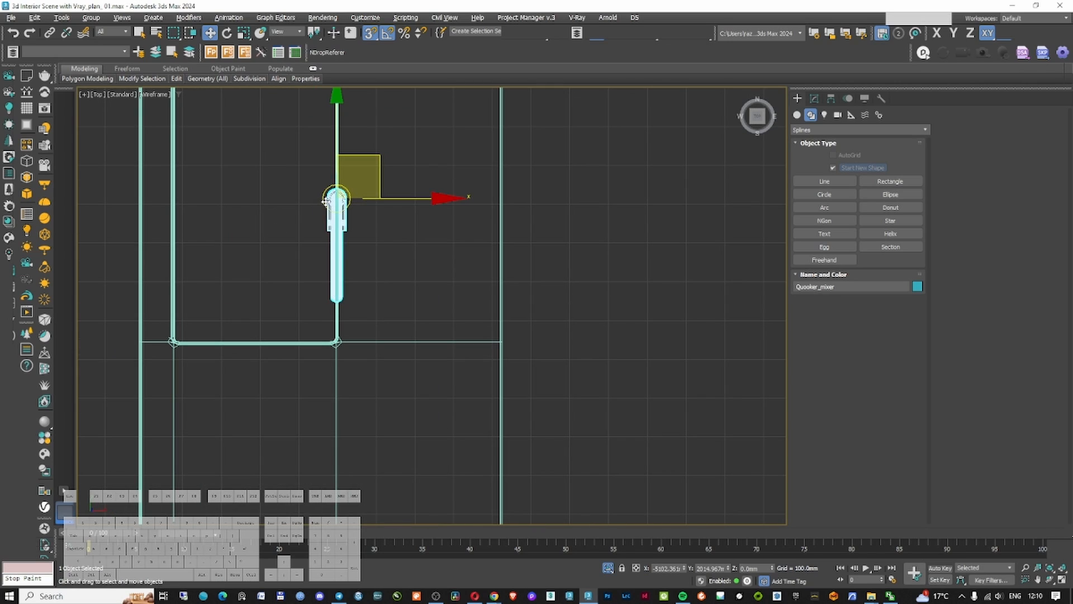
Rotate the faucet 90 degrees so its spout reaches over the sink, and shift its base about 50 mm outside the rim
right_click(338, 218)
left_click(364, 231)
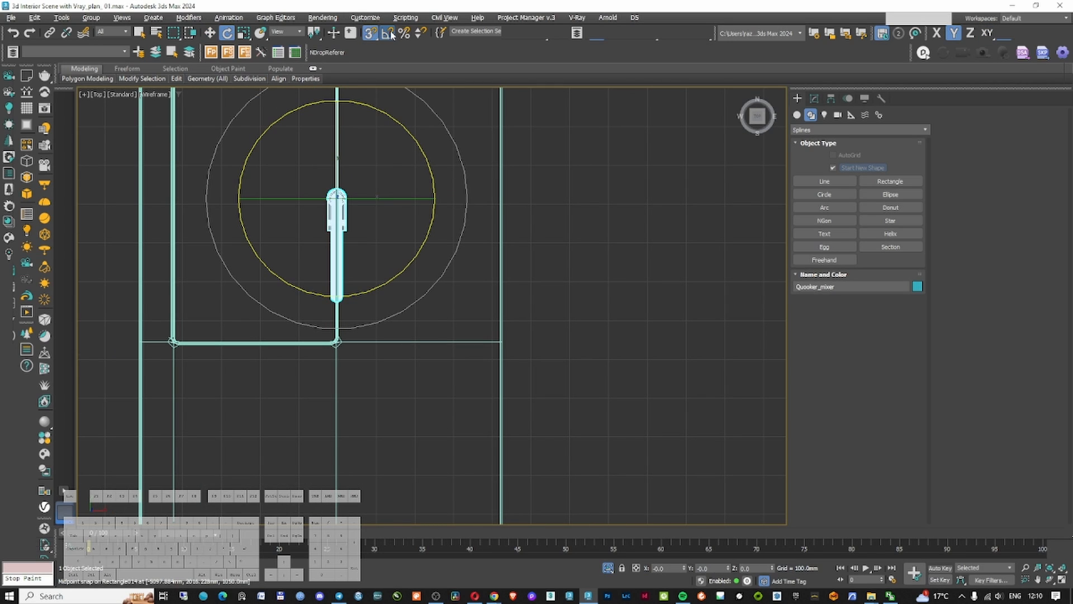
key("a")
key("w")
left_click_drag(404, 129, 424, 201)
key("a")
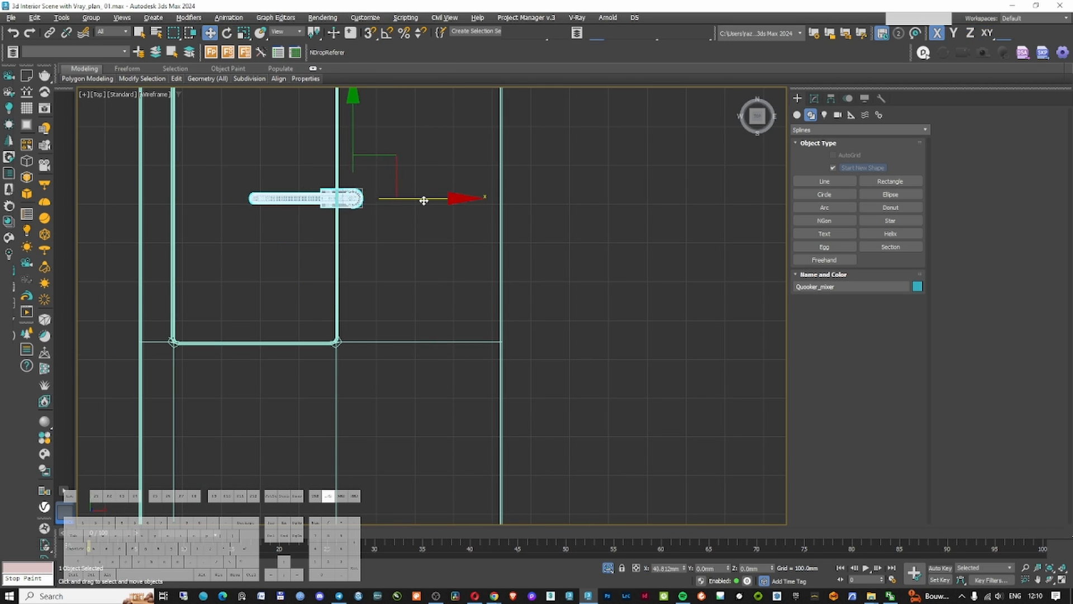
Raise the faucet in the front view and snap its base onto the island's countertop
middle_click_drag(424, 201, 369, 192, "alt")
key("f")
left_click_drag(373, 168, 375, 90)
scroll(369, 92, "up", 5)
key("s")
mouse_move(493, 216)
left_mouse_down()
mouse_move(304, 232)
mouse_move(302, 250)
left_mouse_up()
key("F3")
middle_click_drag(302, 250, 460, 208, "alt")
Isolate the faucet on its own and frame the whole model in the shaded view
scroll(463, 207, "down", 5)
left_click(565, 134)
scroll(495, 162, "up", 10)
left_click(542, 154)
key("alt+q")
scroll(543, 152, "down", 5)
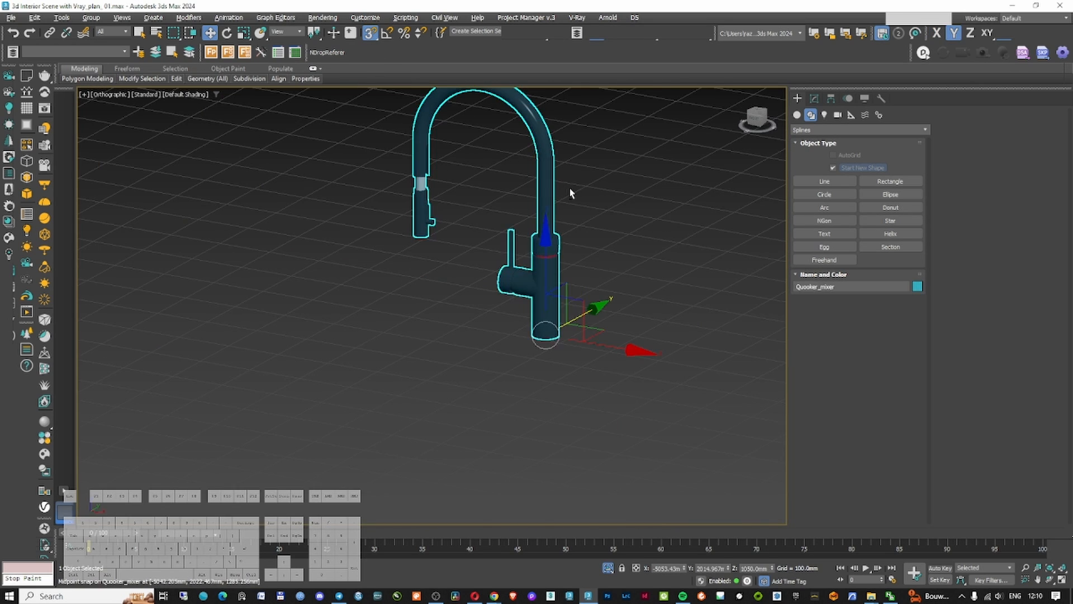
left_click(584, 202)
left_click(531, 157)
middle_click_drag(553, 245, 507, 296)
right_click(500, 318)
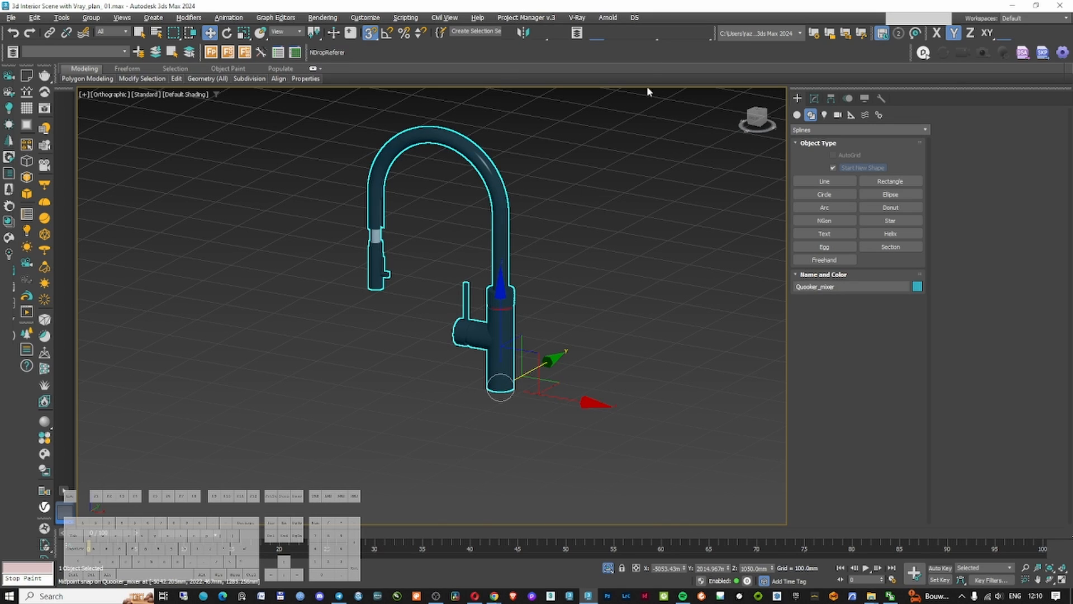
Convert the scene materials to V-Ray with the V-Ray scene converter, leaving all its options off
left_click(568, 18)
mouse_move(626, 153)
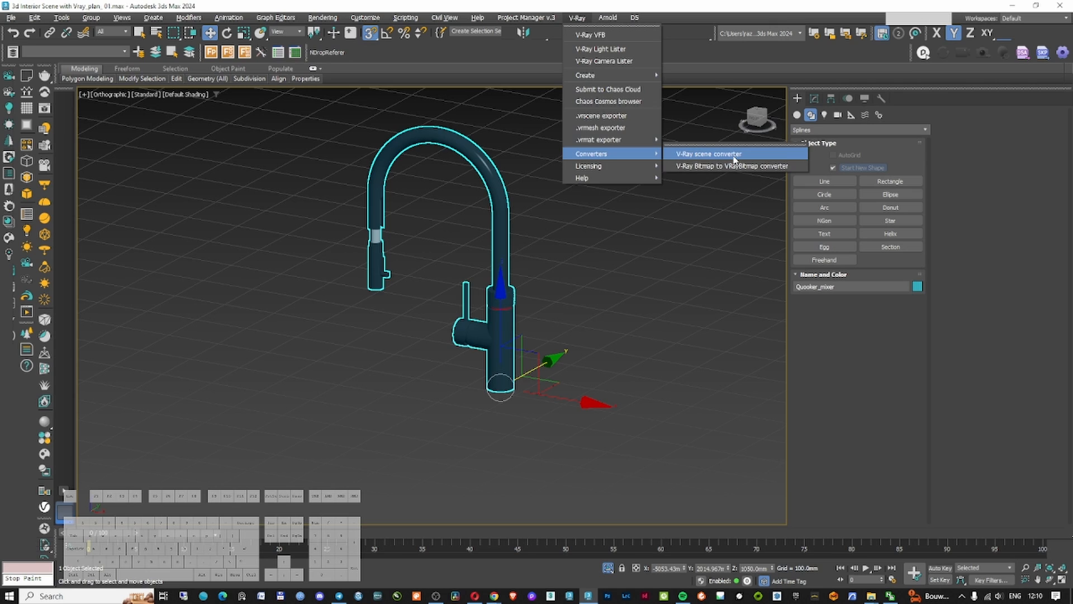
left_click(734, 159)
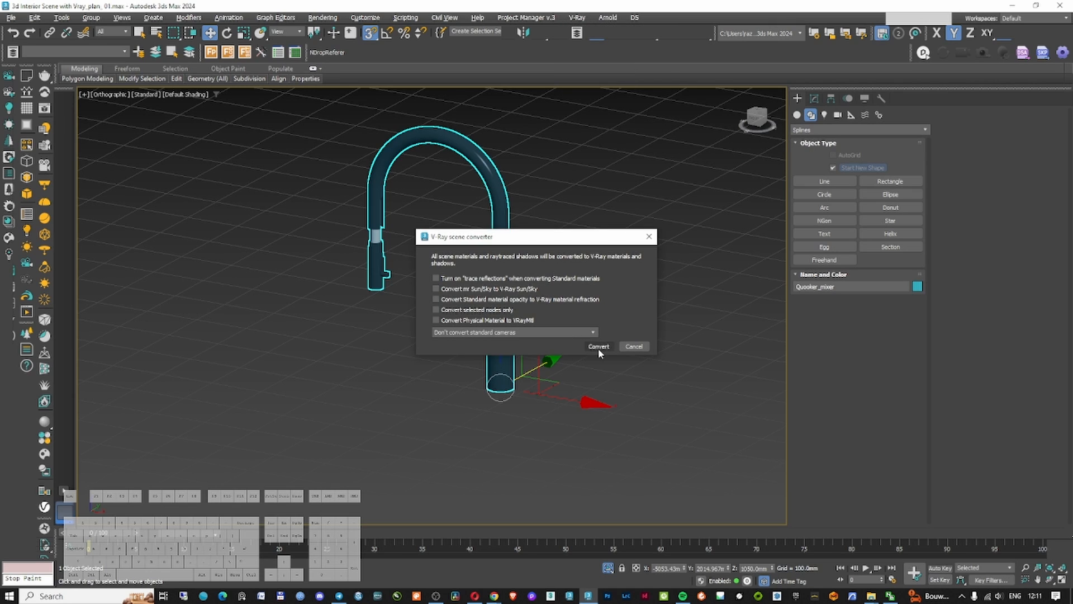
left_click(598, 347)
left_click(654, 290)
Open the Slate Material Editor, move it clear of the viewport, and deselect the faucet
left_click(510, 307)
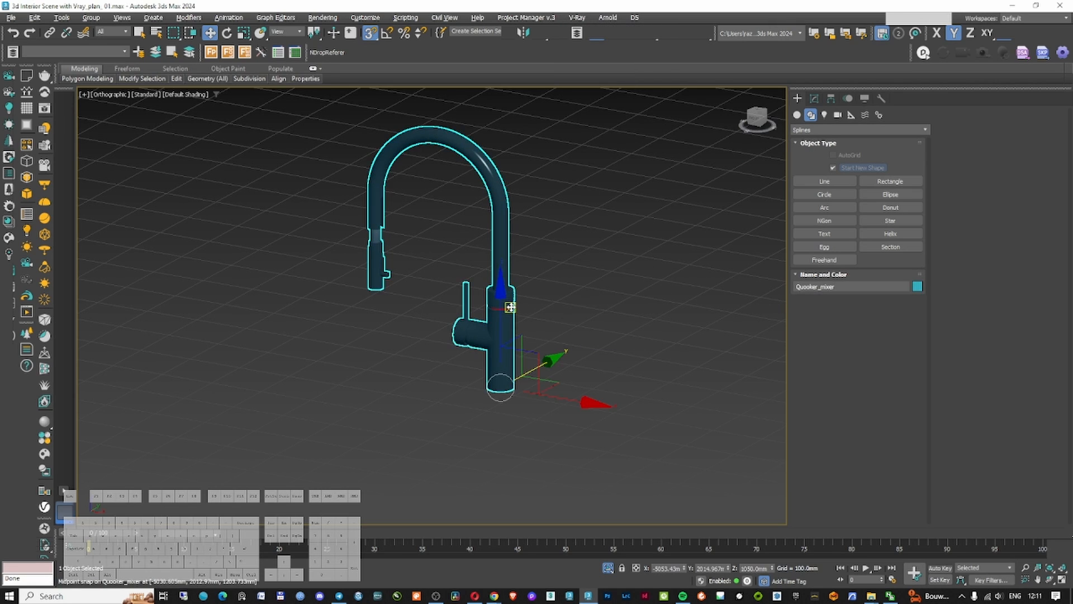
key("m")
left_click_drag(923, 6, 1072, 41)
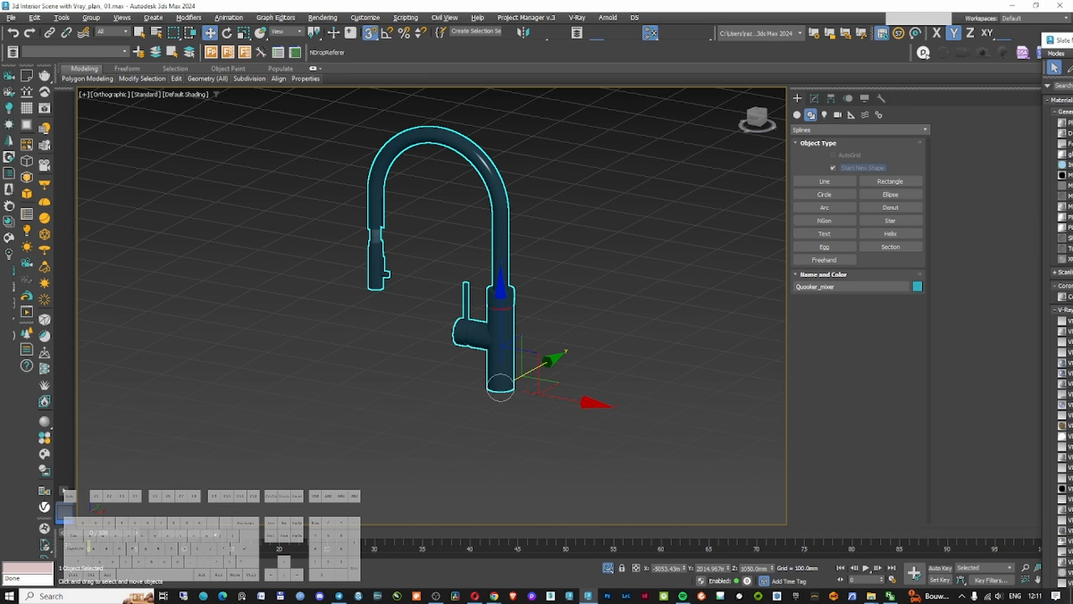
left_click(633, 317)
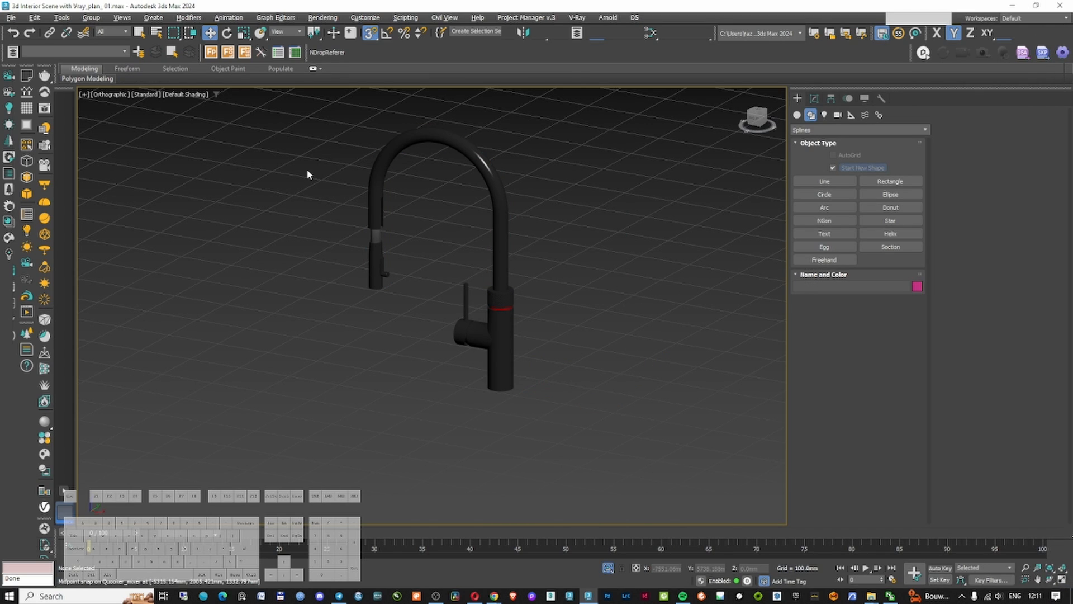
Open Project Manager full screen and show the scene's texture files in Asset Tracking
left_click(526, 18)
left_click(522, 35)
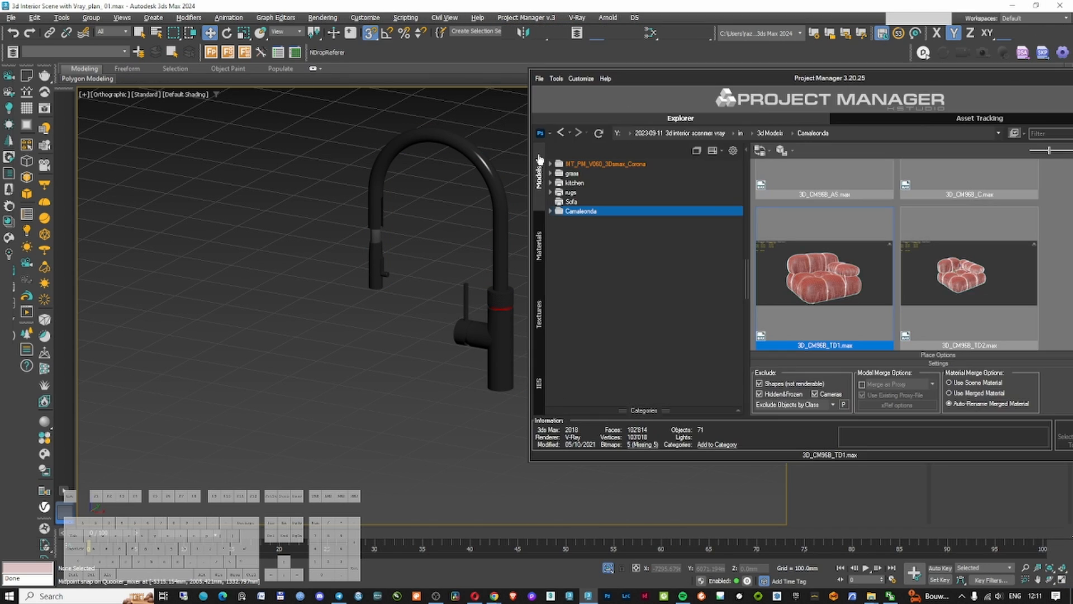
double_click(749, 82)
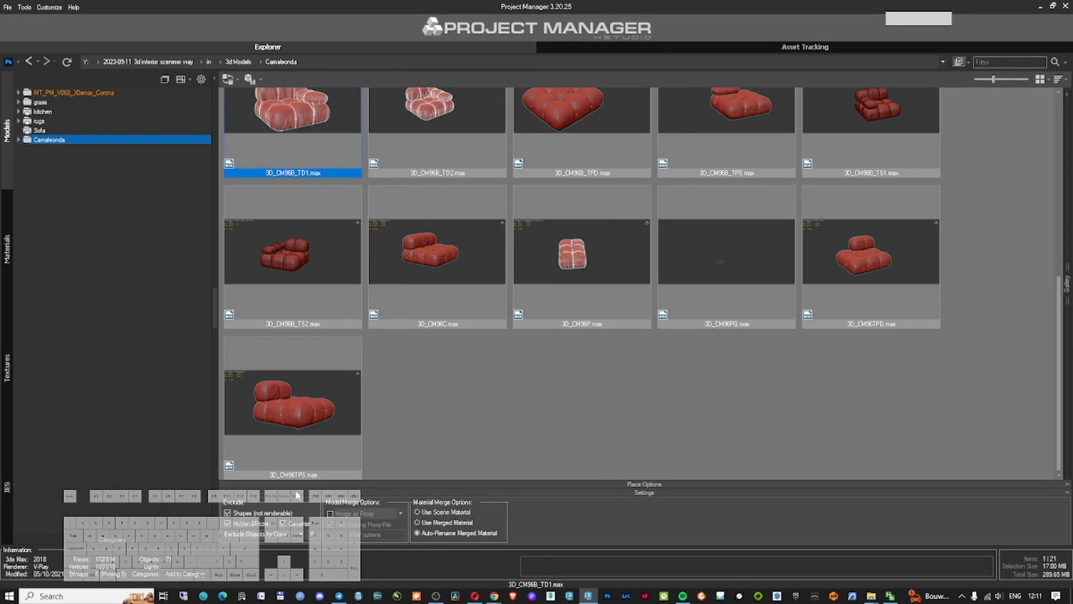
left_click(787, 46)
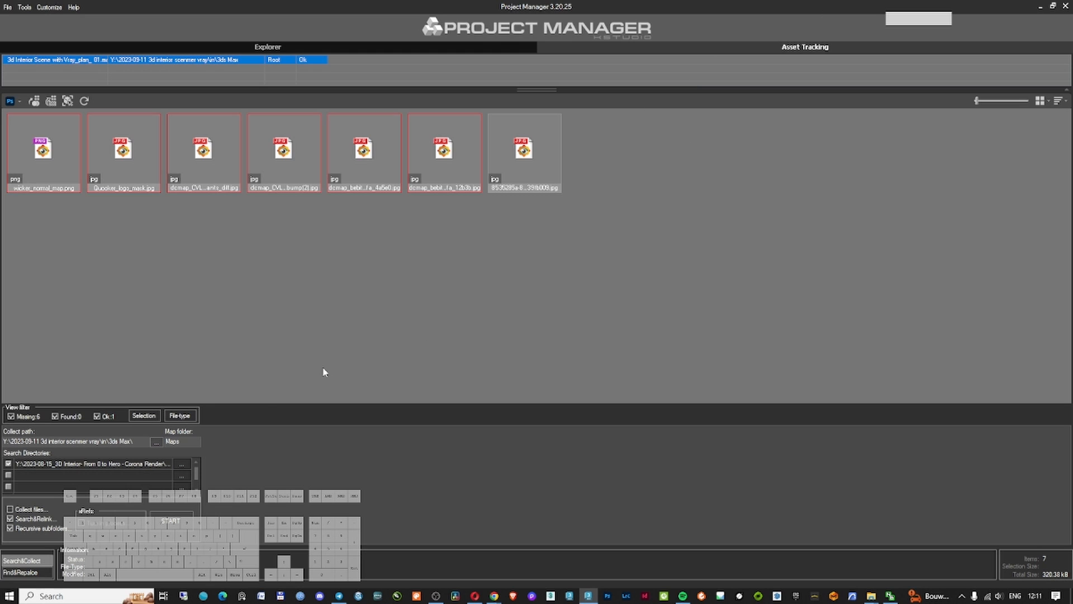
Set the asset search directory to X:\kitchen and run the search to relink the missing textures
left_click(181, 465)
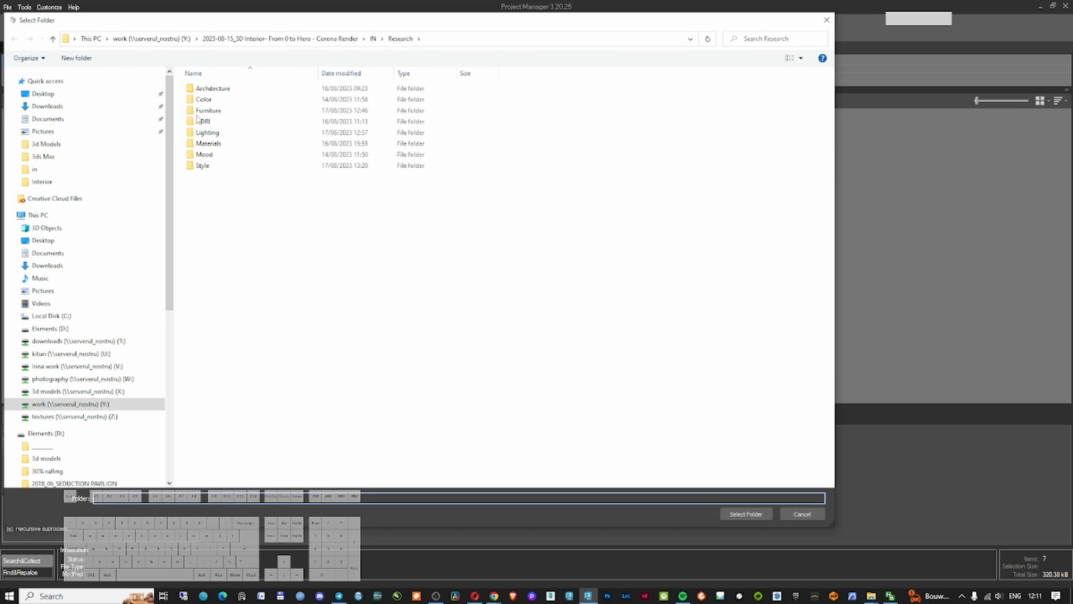
left_click(140, 391)
left_click(737, 512)
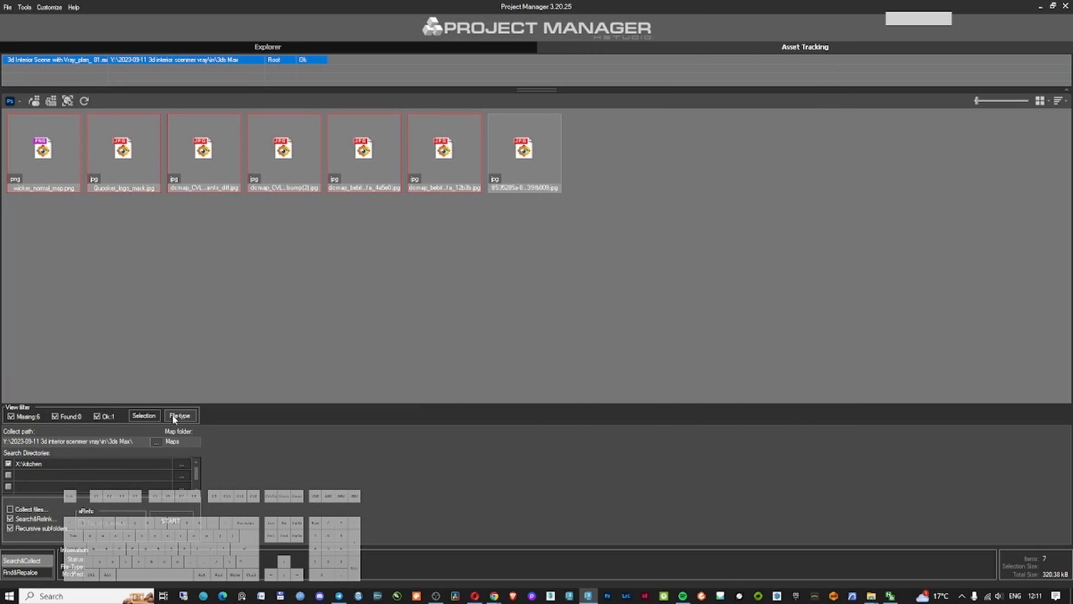
left_click(172, 520)
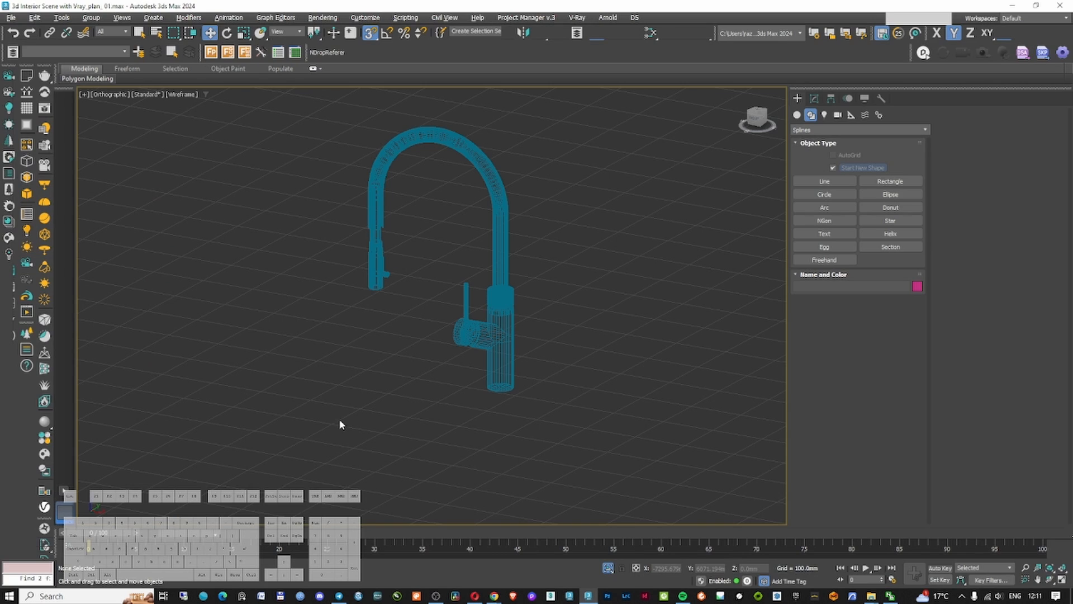
Remove the scene links of the four textures that are still missing
right_click(63, 156)
left_click(144, 331)
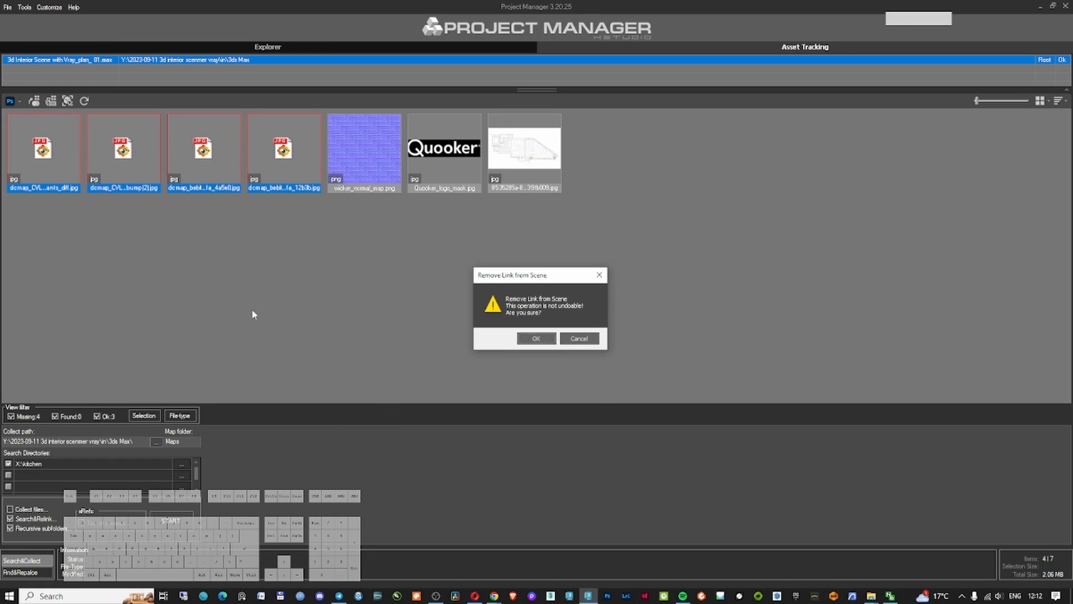
left_click(550, 342)
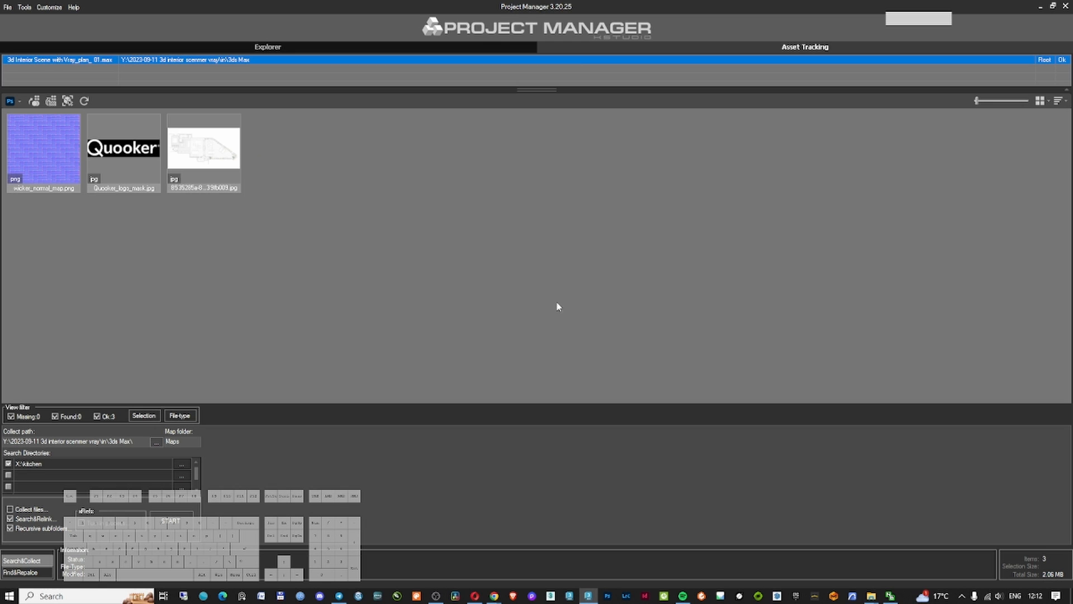
Close Project Manager, select the faucet, and check its layer in the Layer Explorer
left_click(1064, 6)
key("F3")
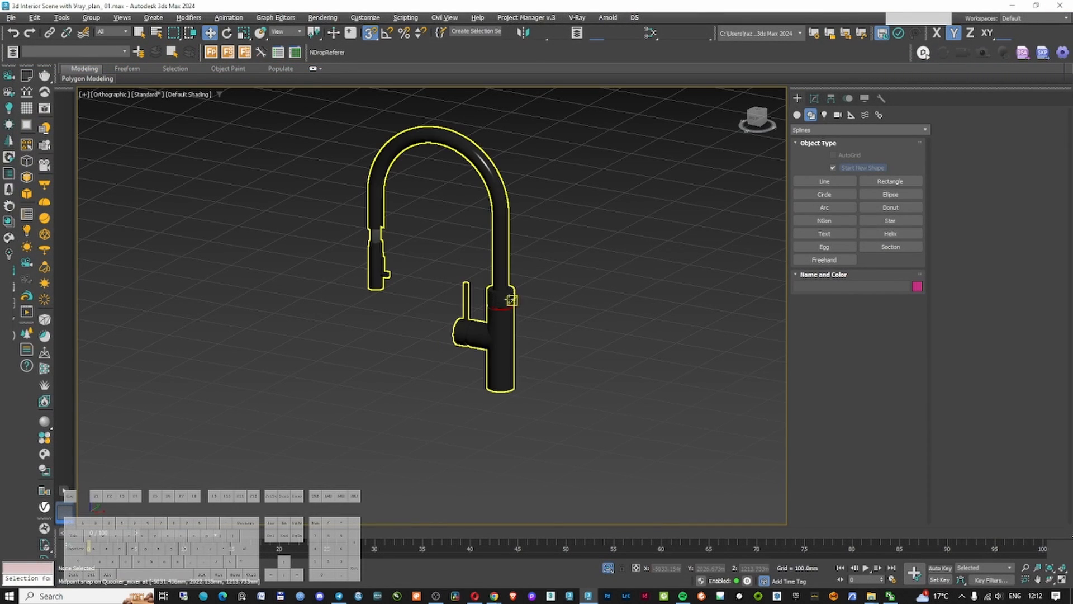
left_click(503, 297)
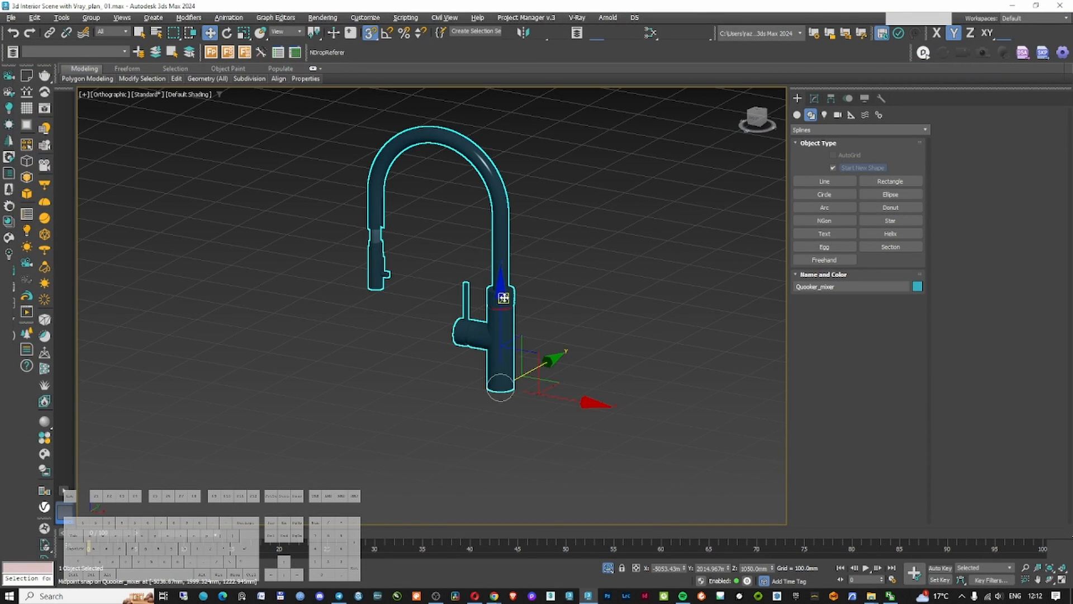
left_click(17, 52)
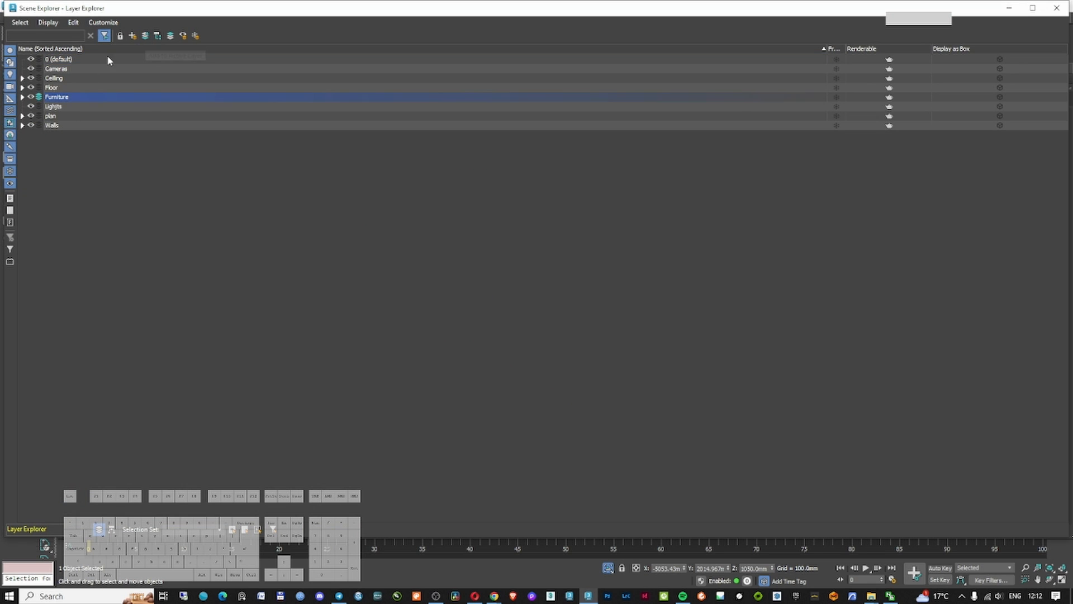
left_click(1056, 8)
Close the open group of the corner sofa module and mirror it along the X axis without cloning
left_click(385, 267)
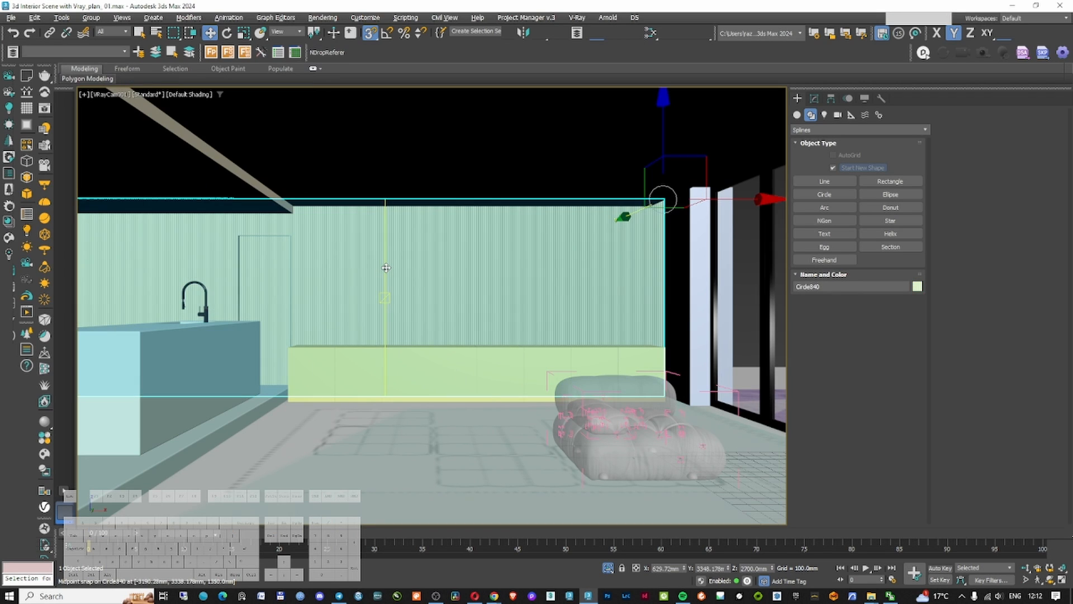
left_click(626, 448)
left_click(92, 18)
left_click(103, 85)
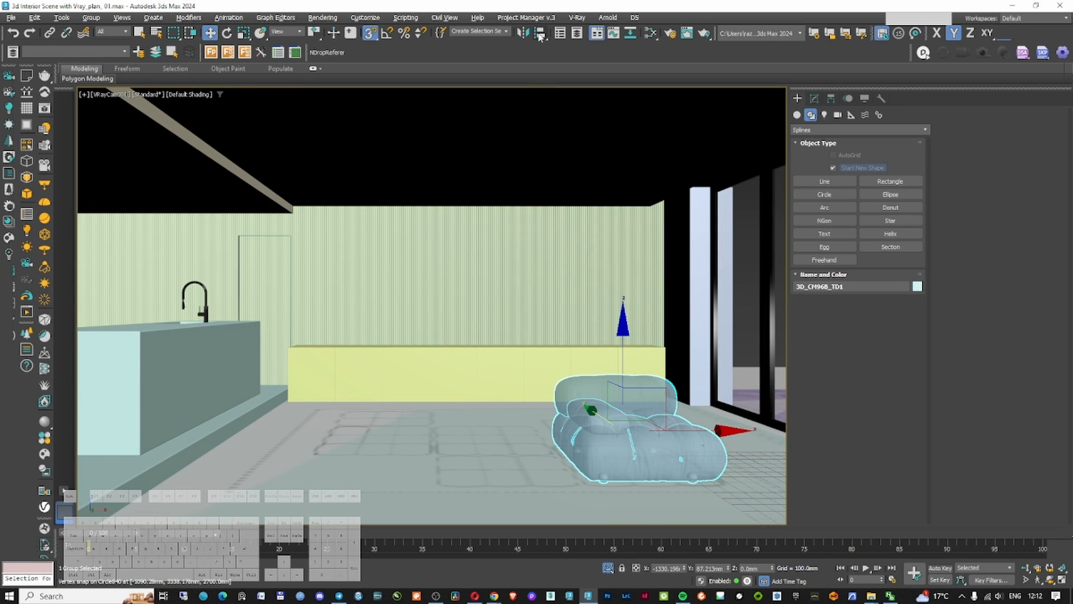
left_click(526, 34)
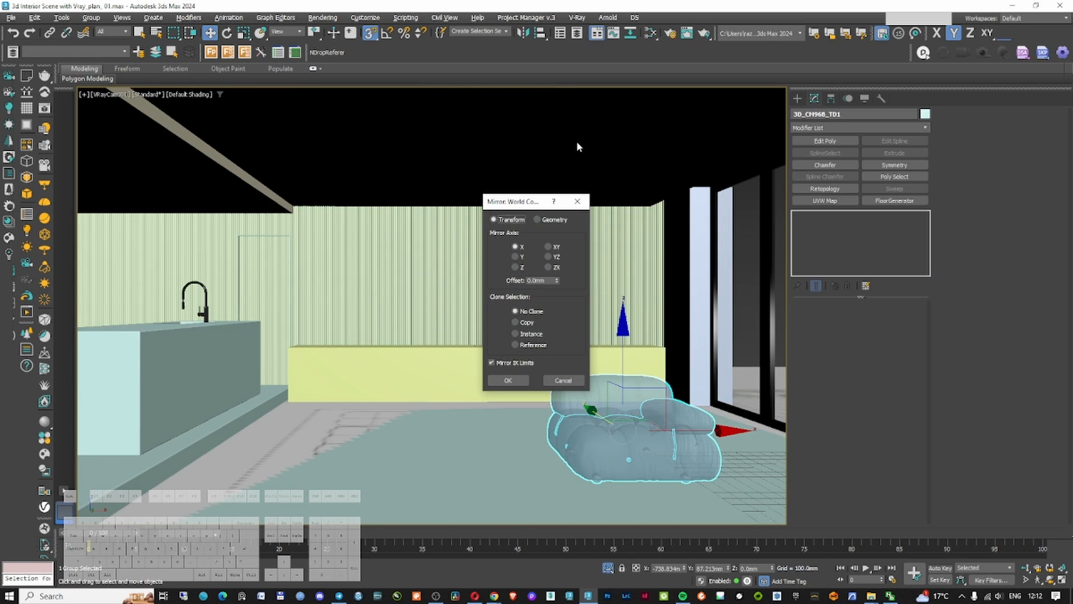
left_click(508, 381)
Fit the mirrored corner sofa module over its floor plan outline in the top view, with snapping off
key("t")
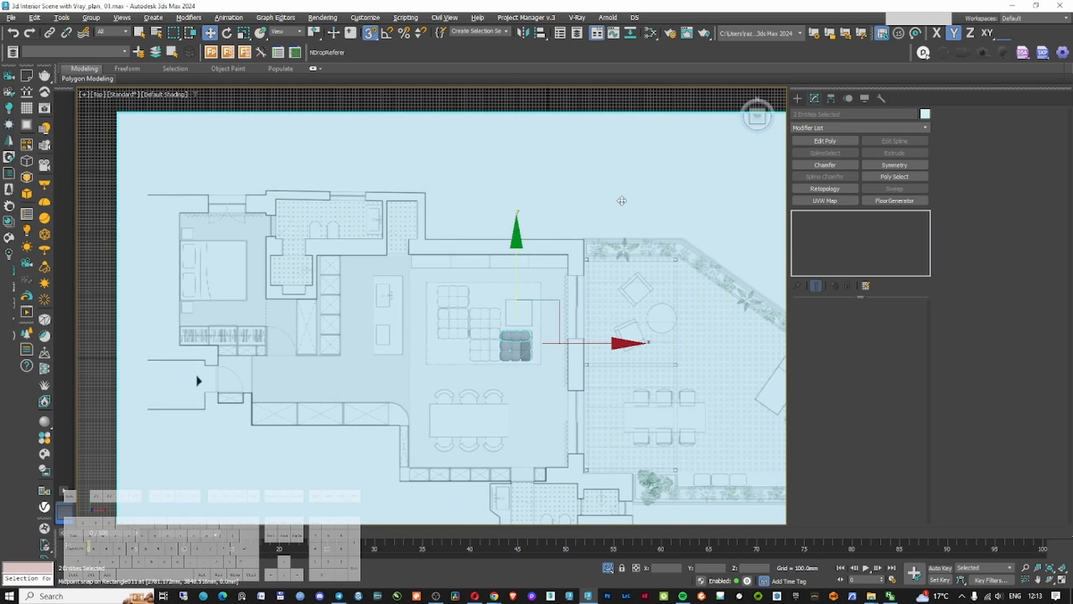
left_click(551, 108)
scroll(514, 344, "up", 5)
left_click(514, 344)
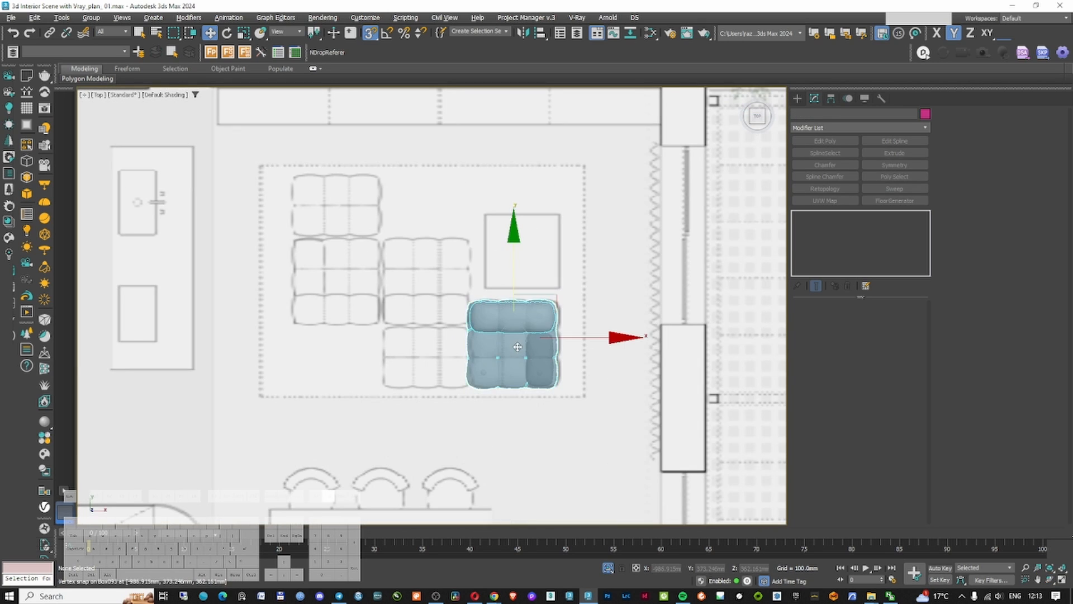
left_click(370, 33)
scroll(524, 356, "up", 3)
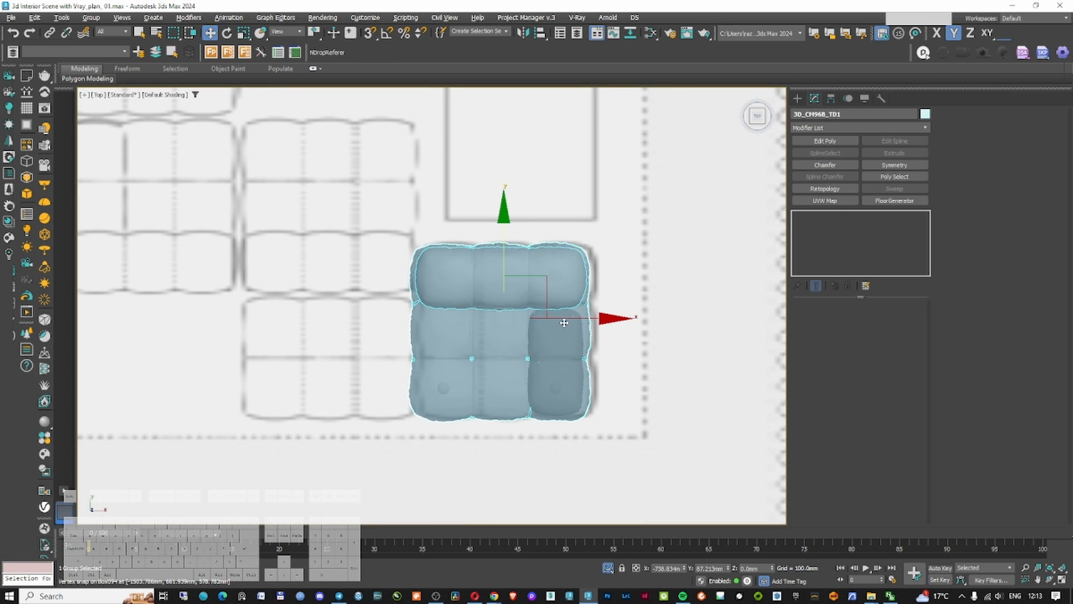
mouse_move(564, 323)
left_mouse_down()
mouse_move(582, 314)
mouse_move(572, 319)
left_mouse_up()
Merge the ottoman module 3D_CM96P from Project Manager's Explorer and place it beside the corner sofa module
left_click(526, 17)
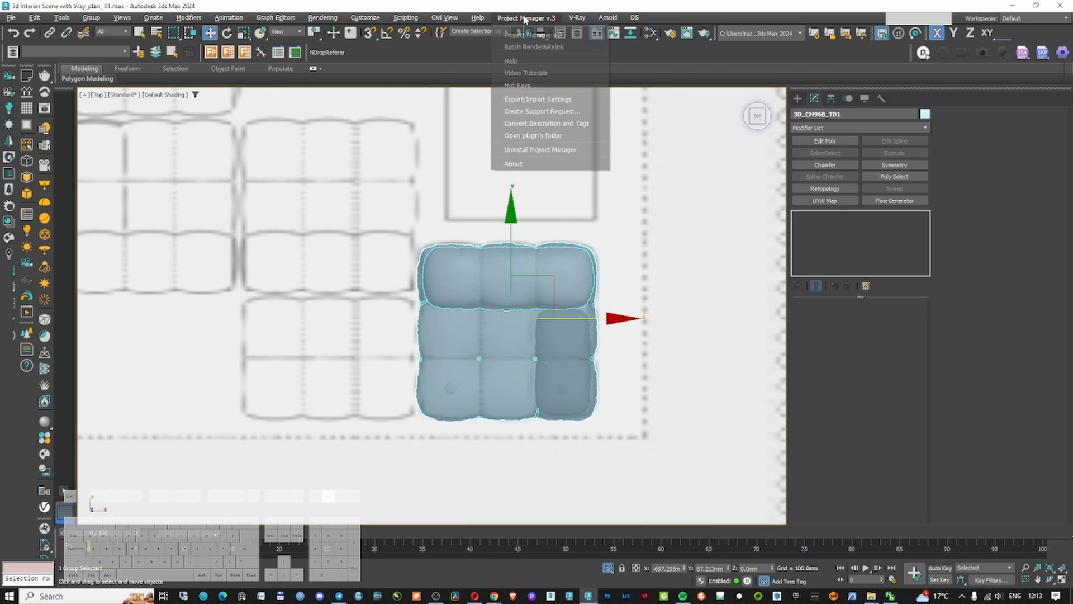
left_click(522, 34)
left_click_drag(708, 78, 541, 76)
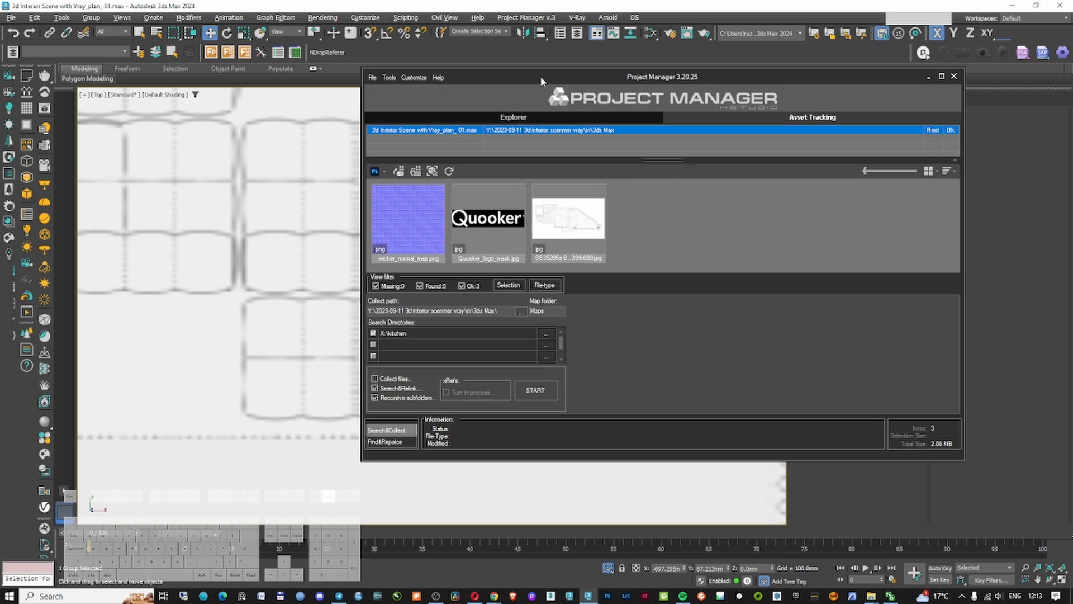
left_click(508, 117)
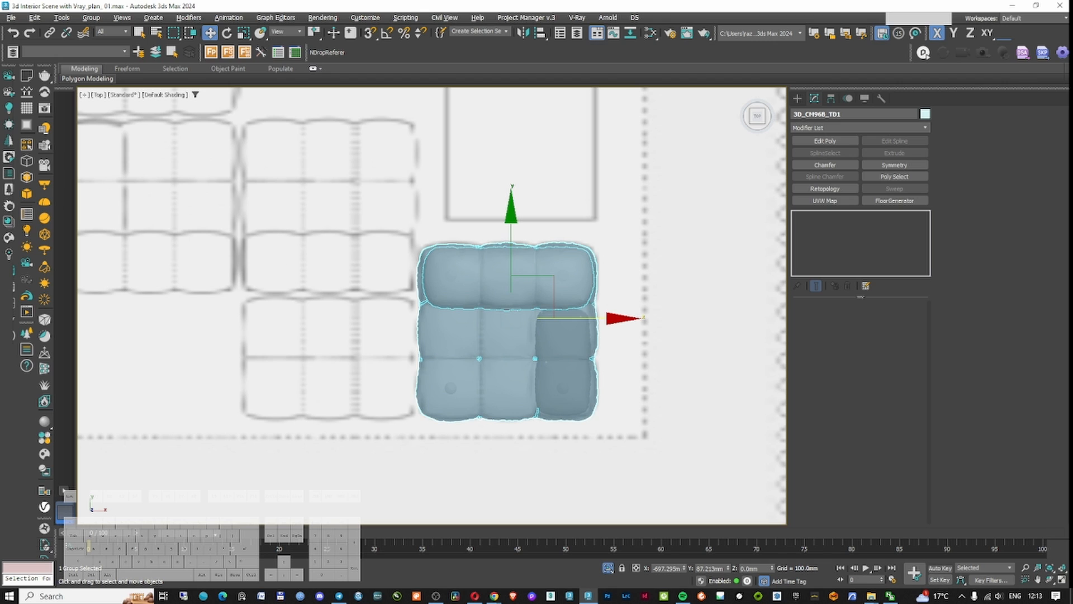
left_click(336, 336)
Rotate the ottoman module 90 degrees with angle snap and fit it over its plan outline next to the corner module
right_click(345, 334)
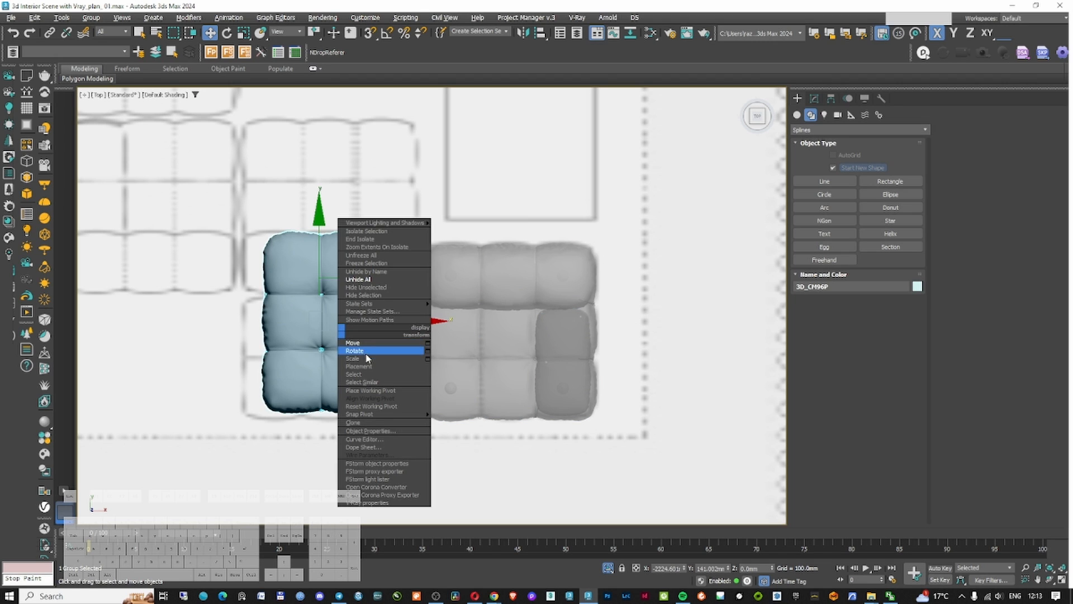
left_click(365, 352)
left_click_drag(382, 390, 407, 290)
right_click(411, 363)
key("s")
right_click(408, 290)
key("a")
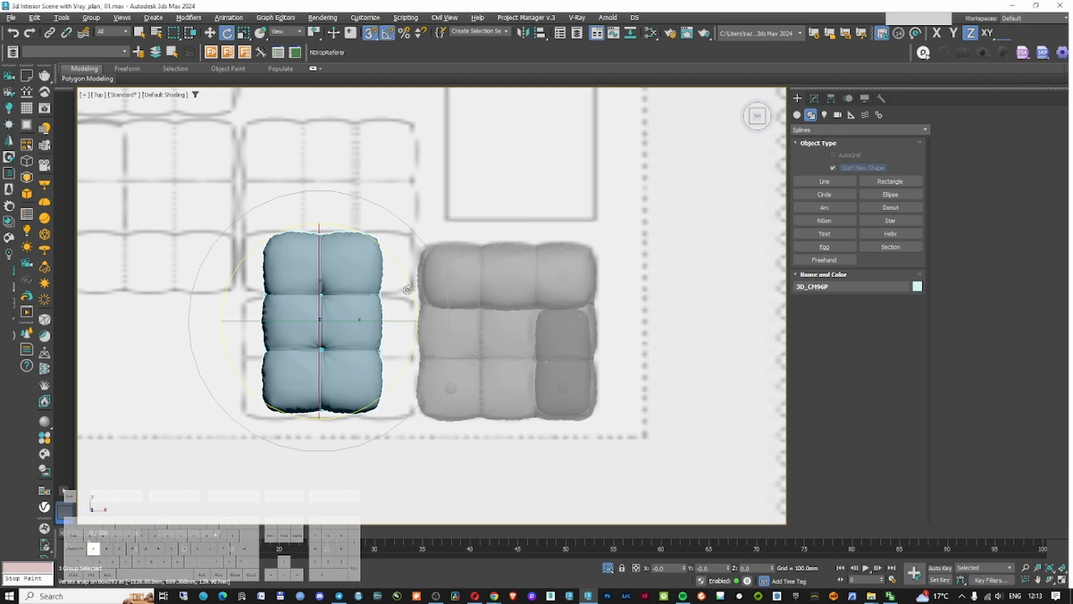
key("s")
left_click_drag(365, 235, 392, 286)
right_click(345, 351)
left_click(366, 360)
scroll(274, 446, "up", 2)
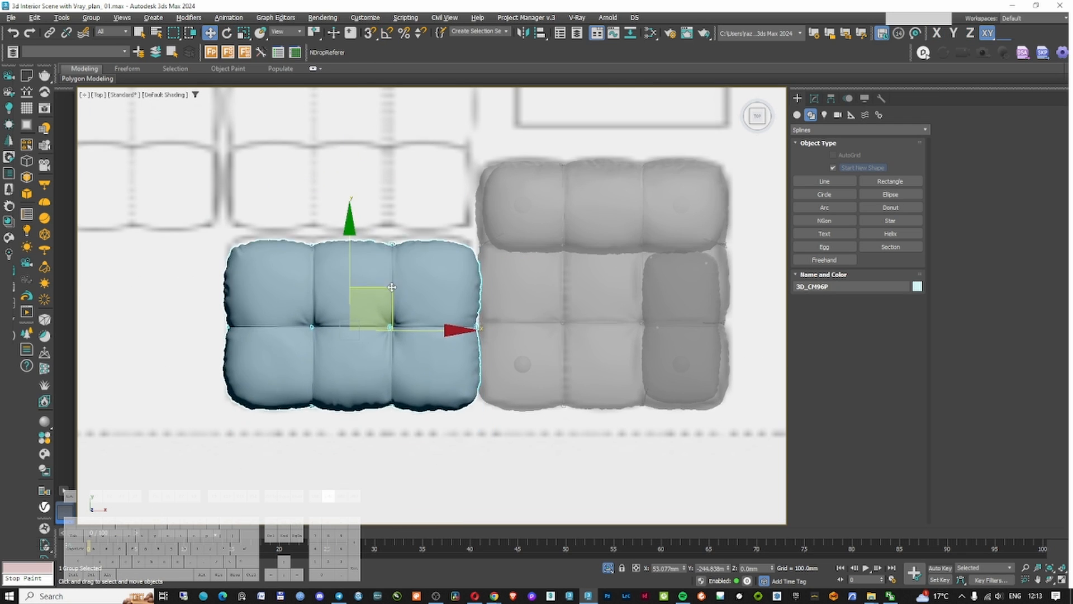
scroll(392, 287, "down", 5)
scroll(456, 304, "up", 2)
Merge the armless seat module 3D_CM96C and shift it along Y onto its outline behind the ottoman
left_click(488, 258)
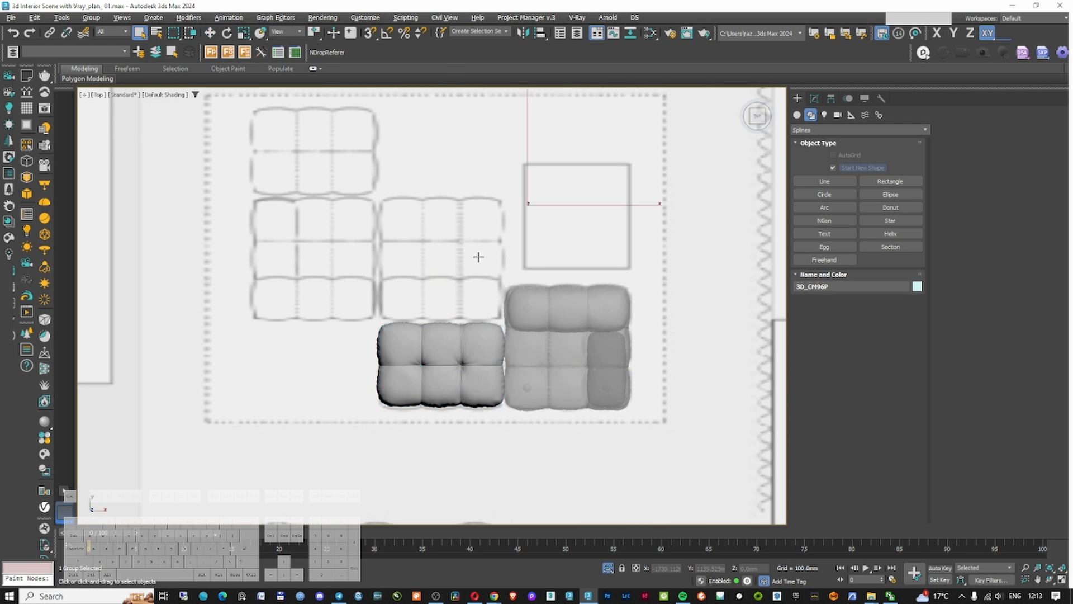
right_click(463, 274)
left_click(492, 291)
left_click(520, 258)
left_click(508, 380)
scroll(452, 262, "up", 2)
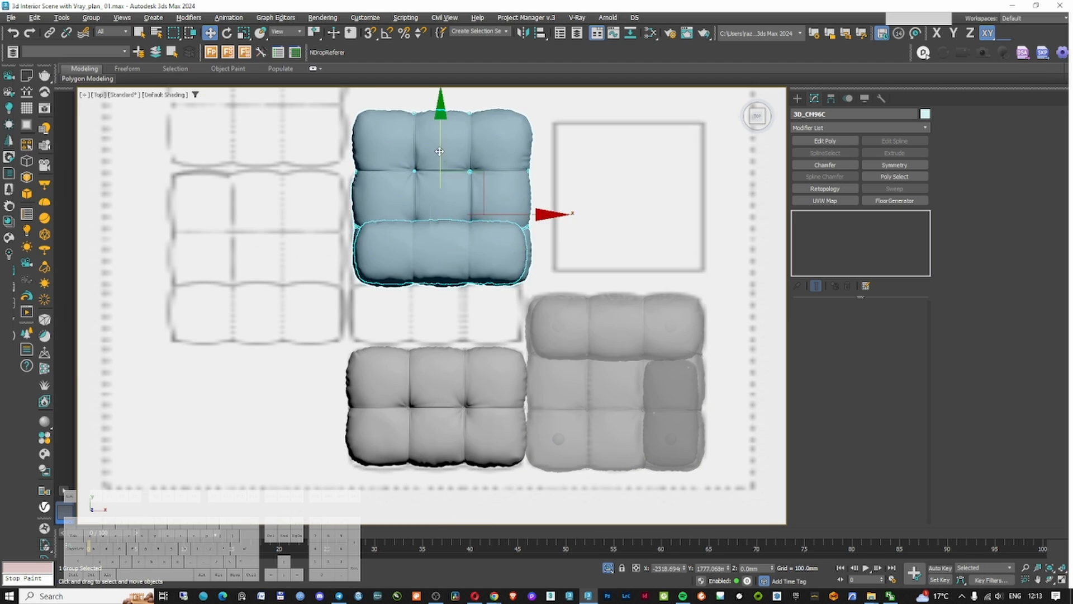
left_click_drag(441, 153, 441, 211)
Copy the armless seat onto the adjacent plan outline and the ottoman onto the outline behind that copy
mouse_move(529, 273)
left_mouse_down("shift")
mouse_move(342, 273)
mouse_move(332, 289)
left_mouse_up("shift")
left_click(542, 349)
scroll(381, 305, "down", 3)
left_click(424, 346)
scroll(370, 331, "up", 6)
mouse_move(528, 367)
left_mouse_down()
mouse_move(480, 194)
mouse_move(464, 193)
left_mouse_up()
scroll(529, 362, "down", 6)
left_click(537, 343)
scroll(454, 259, "up", 6)
scroll(504, 215, "down", 10)
Check the sofa arrangement in the orthographic and V-Ray camera views and unhide all scene objects
middle_click_drag(548, 273, 549, 236, "alt")
key("c")
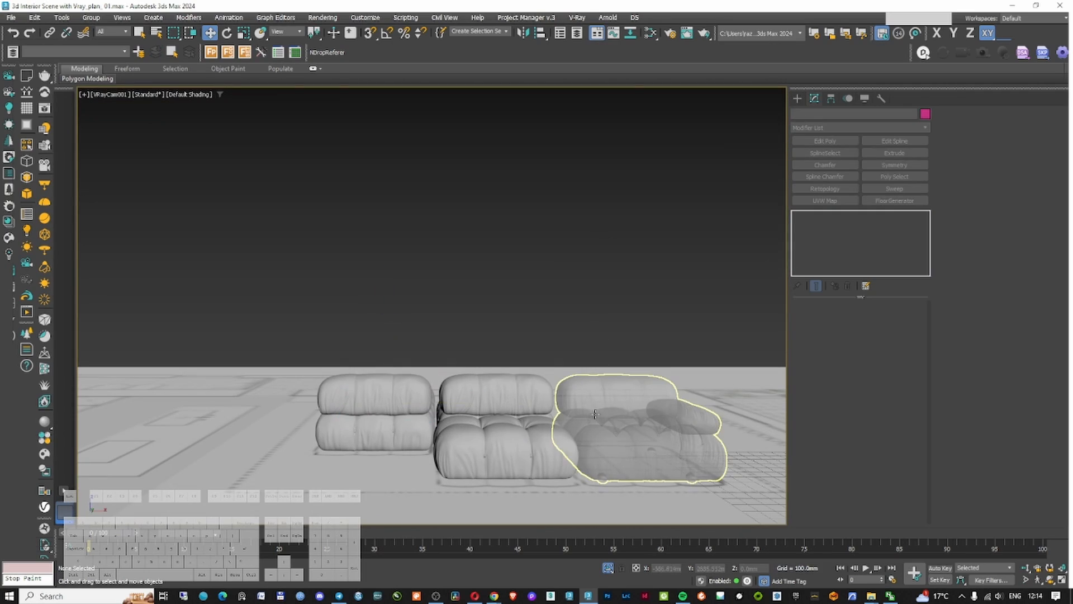
left_click(596, 422)
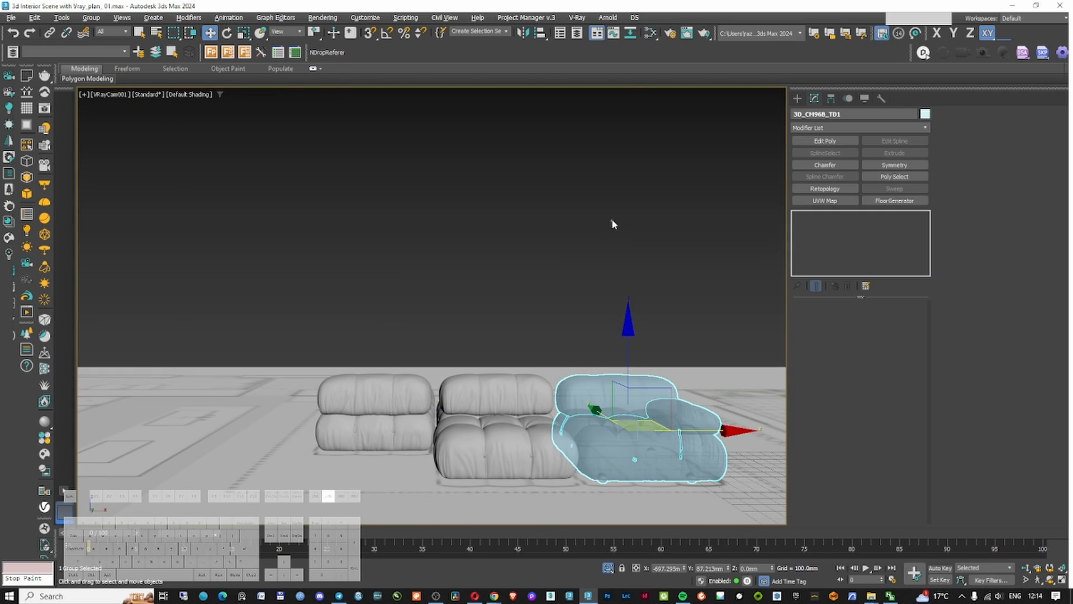
key("u")
scroll(501, 331, "up", 6)
scroll(502, 331, "down", 6)
left_click(434, 326)
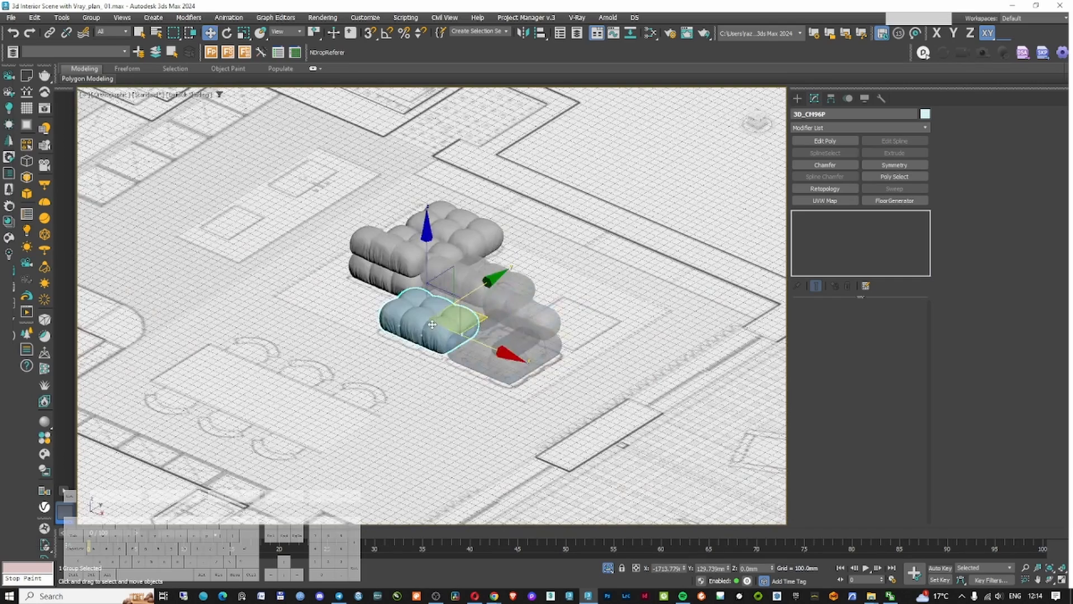
key("c")
left_click(548, 266)
right_click(543, 314)
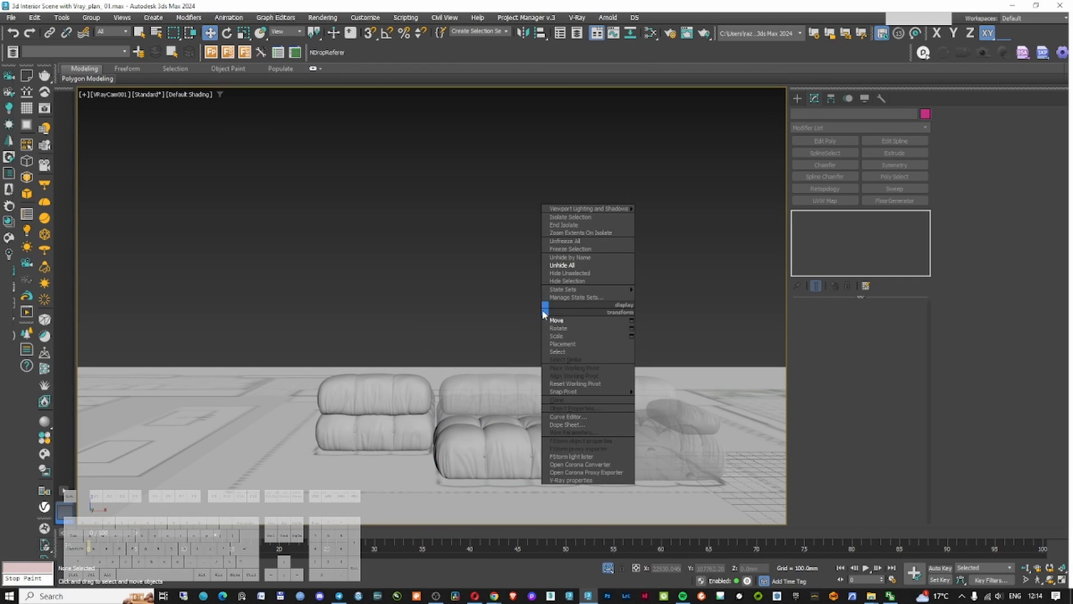
left_click(582, 265)
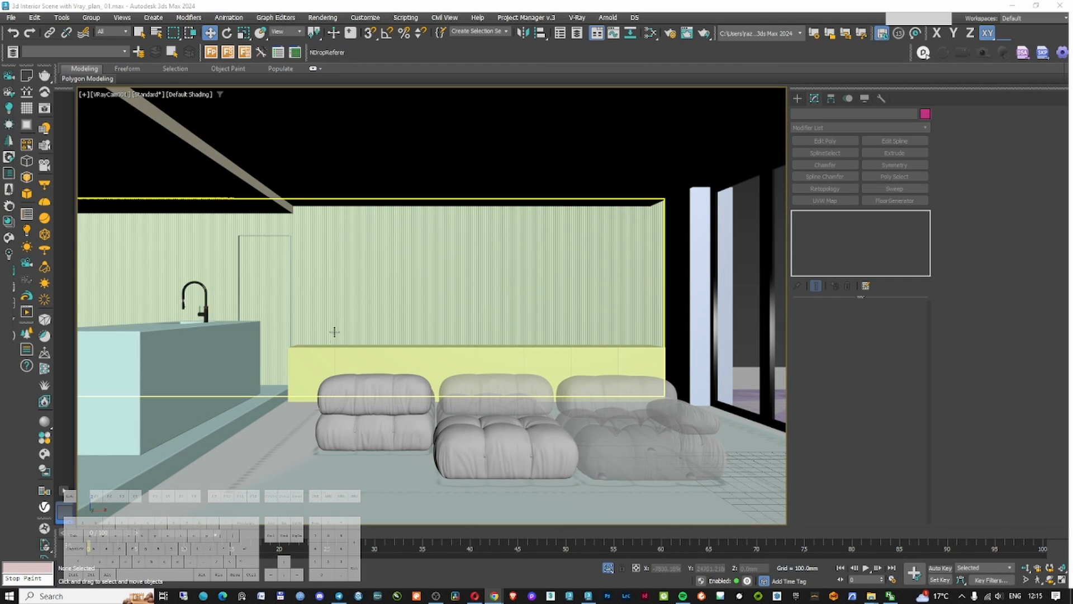
Switch to Chrome to open the 3dsky page le_klint_cylinder_table_lamps, and merge the lamp file into the 3ds Max scene
left_click(477, 596)
left_click(358, 33)
type("https://3dsky.org/3dmodels/show/le_klint_cylinder_table_lamps")
key("Return")
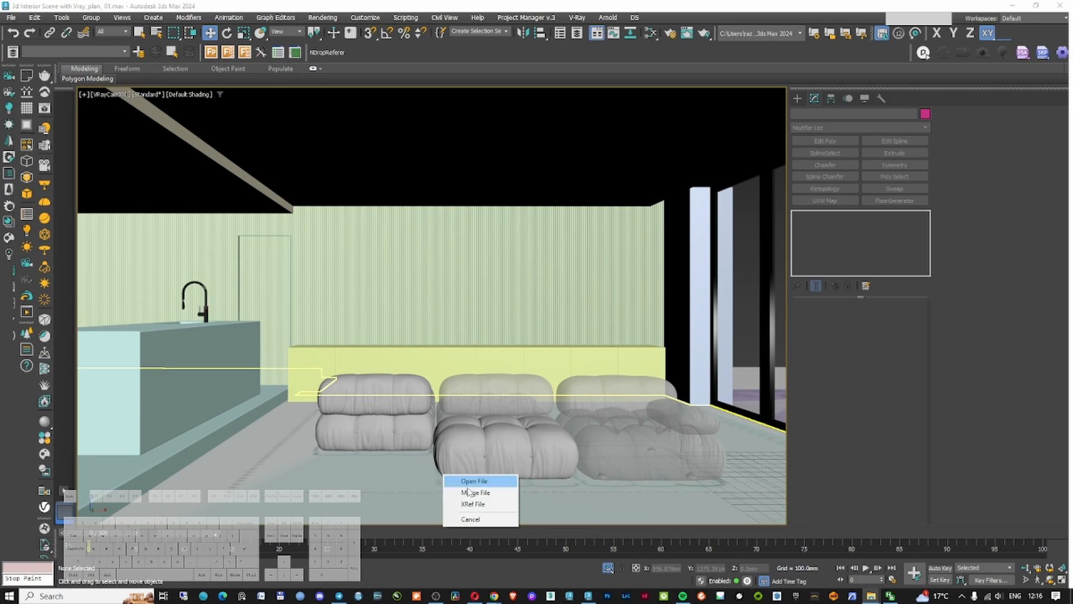
left_click(447, 487)
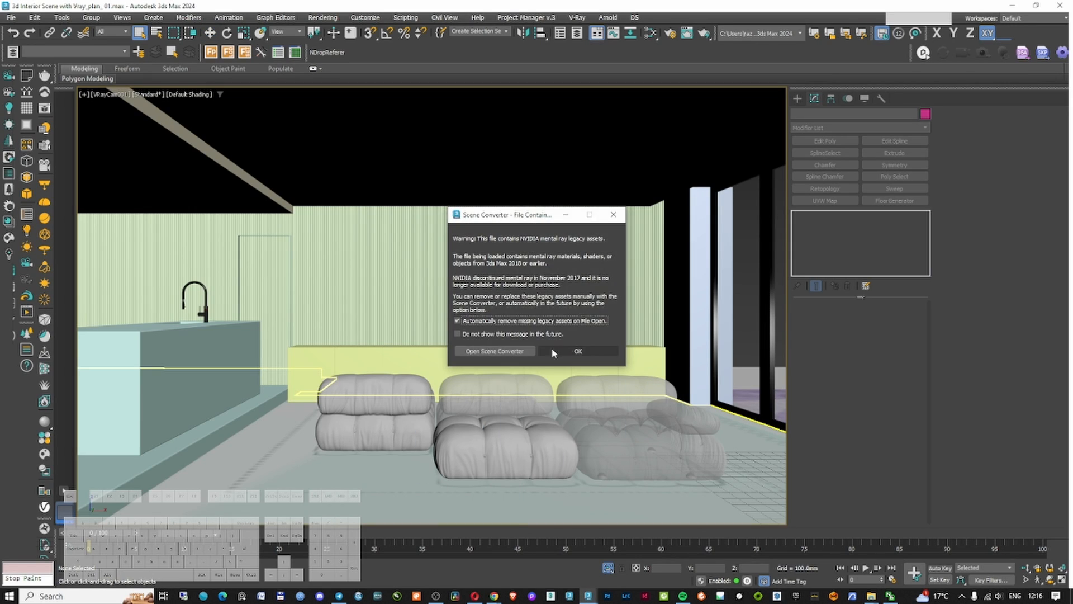
left_click(551, 348)
Isolate the merged table lamps together with the low wall cabinet and move the lamps over the cabinet in the top view
left_click(310, 465)
left_click(328, 369, "ctrl")
key("w")
key("alt+q")
key("t")
left_click_drag(227, 391, 362, 456)
left_click_drag(377, 391, 341, 160)
Raise the table lamps in the front view until their bases rest on the cabinet's top surface
key("f")
key("z")
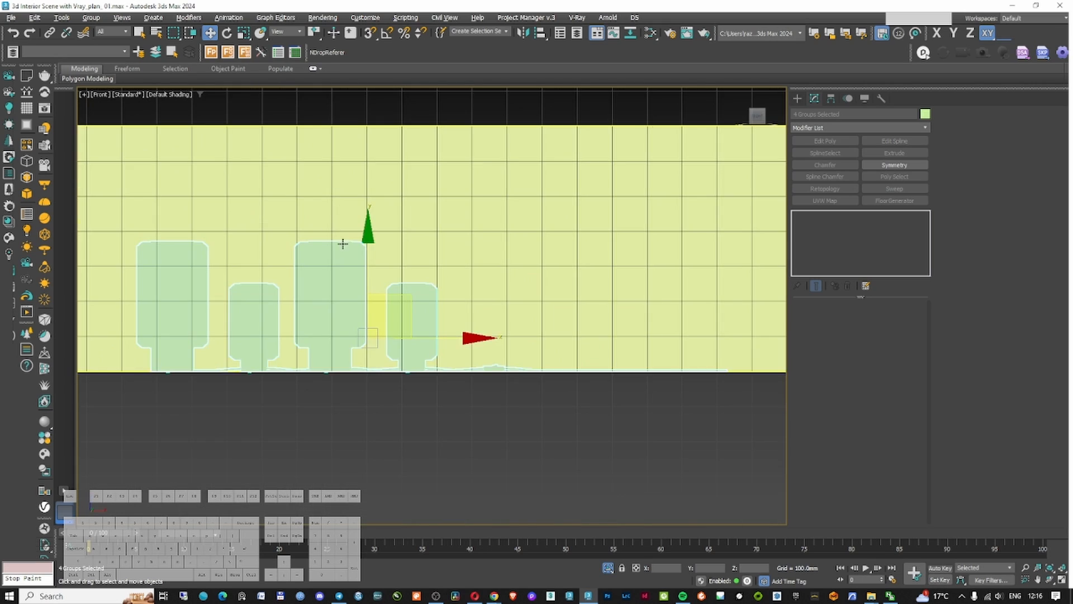
scroll(343, 242, "down", 6)
middle_click_drag(370, 265, 485, 366)
scroll(492, 366, "up", 4)
left_click_drag(495, 366, 496, 240)
scroll(469, 313, "up", 10)
left_click_drag(486, 404, 486, 452)
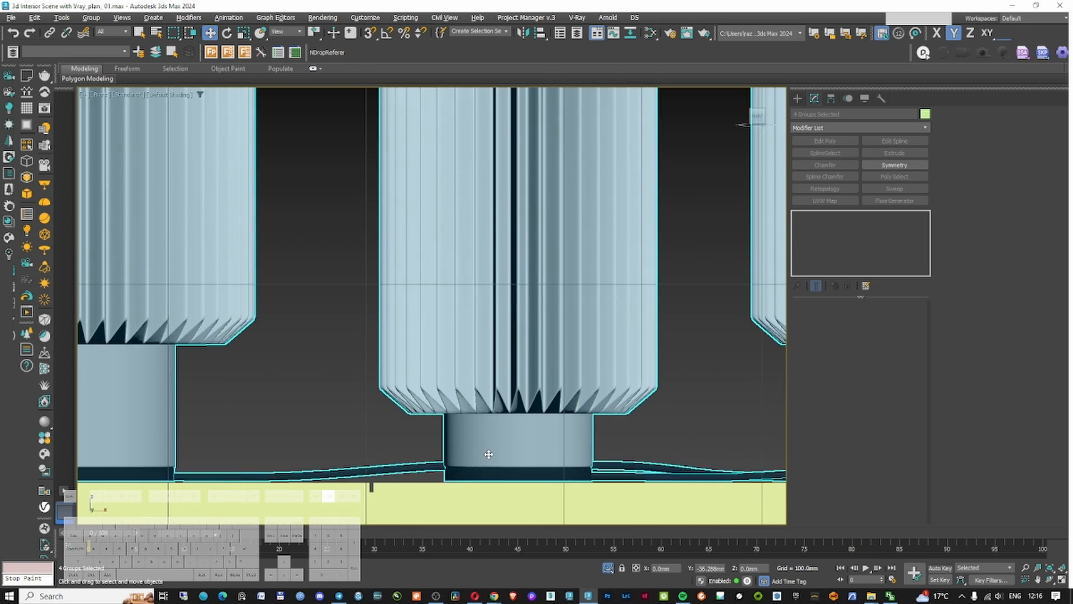
Delete three of the four merged table lamps, keeping one large lamp on the cabinet
scroll(485, 450, "down", 6)
middle_click_drag(453, 391, 486, 430, "alt")
middle_click_drag(487, 430, 422, 322)
scroll(436, 313, "down", 3)
left_click(476, 209)
scroll(477, 287, "up", 3)
left_click(413, 315)
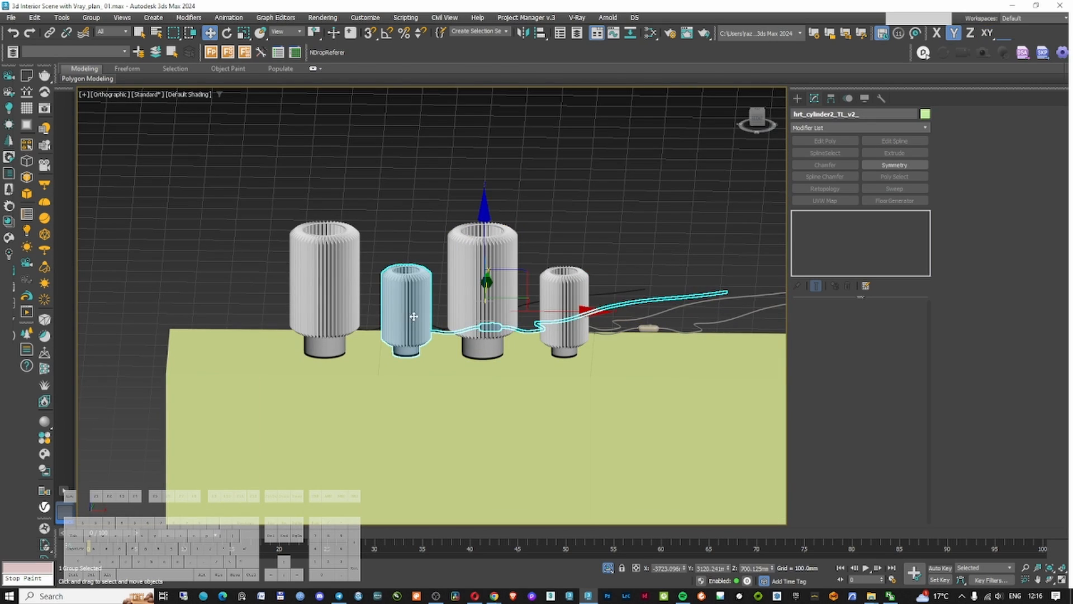
key("Delete")
left_click(485, 295)
key("Delete")
key("Delete")
Select the remaining lamp's cord in wireframe display and enter the Vertex level of its Editable Spline
scroll(461, 345, "up", 6)
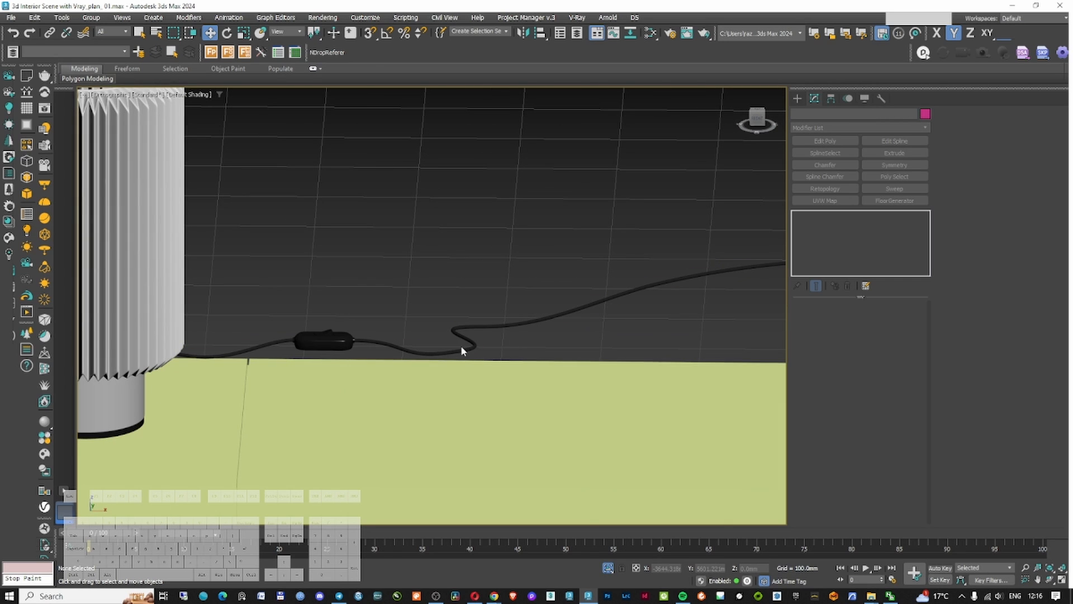
left_click(468, 349)
scroll(466, 345, "down", 6)
scroll(456, 335, "up", 4)
middle_click_drag(503, 327, 431, 359, "alt")
key("F3")
scroll(431, 360, "up", 5)
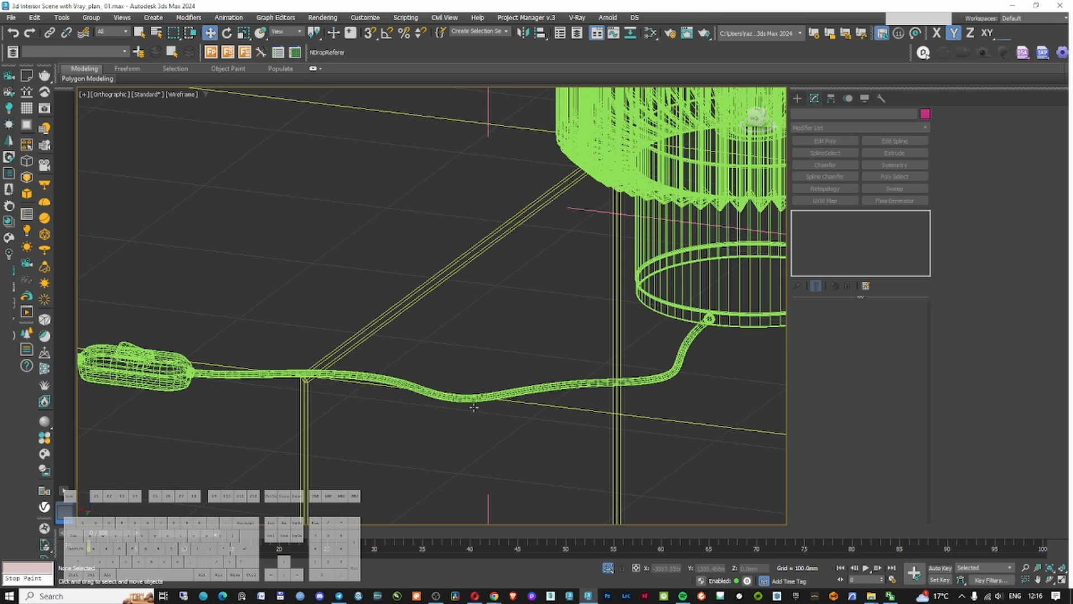
left_click(461, 397)
middle_click_drag(169, 379, 584, 249)
scroll(440, 336, "down", 5)
left_click(797, 234)
left_click(824, 243)
Delete the cord's spline vertices that lie beyond the inline switch
scroll(585, 250, "down", 4)
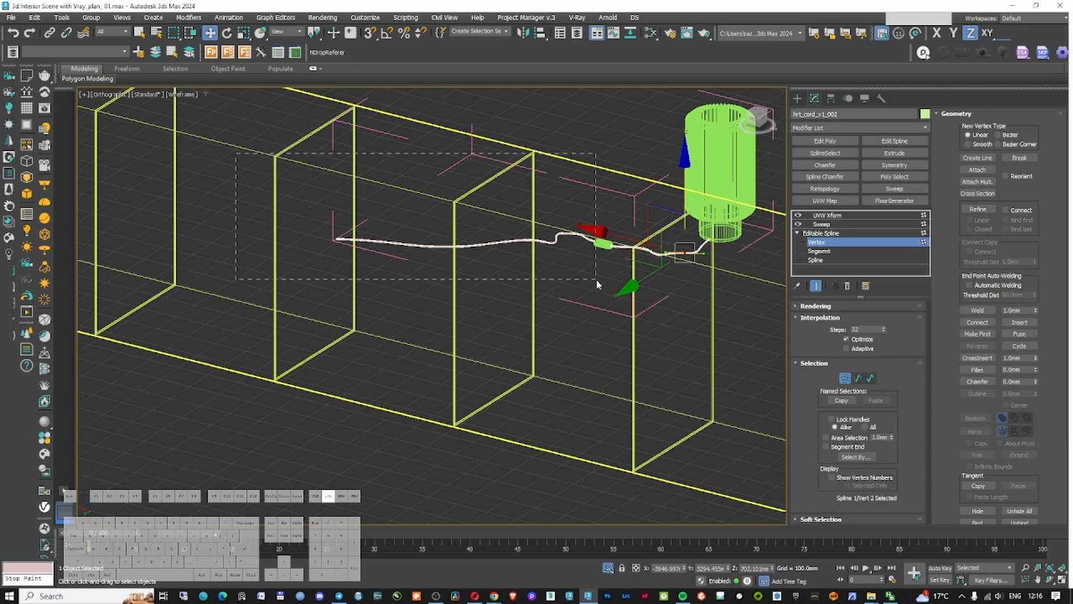
left_click_drag(597, 280, 596, 279)
scroll(595, 280, "up", 6)
key("Delete")
middle_click_drag(624, 225, 374, 282)
scroll(375, 282, "down", 2)
Reposition the cord's end vertex in the left and top views so the cord drops behind the cabinet's back edge
key("1")
left_click(485, 264)
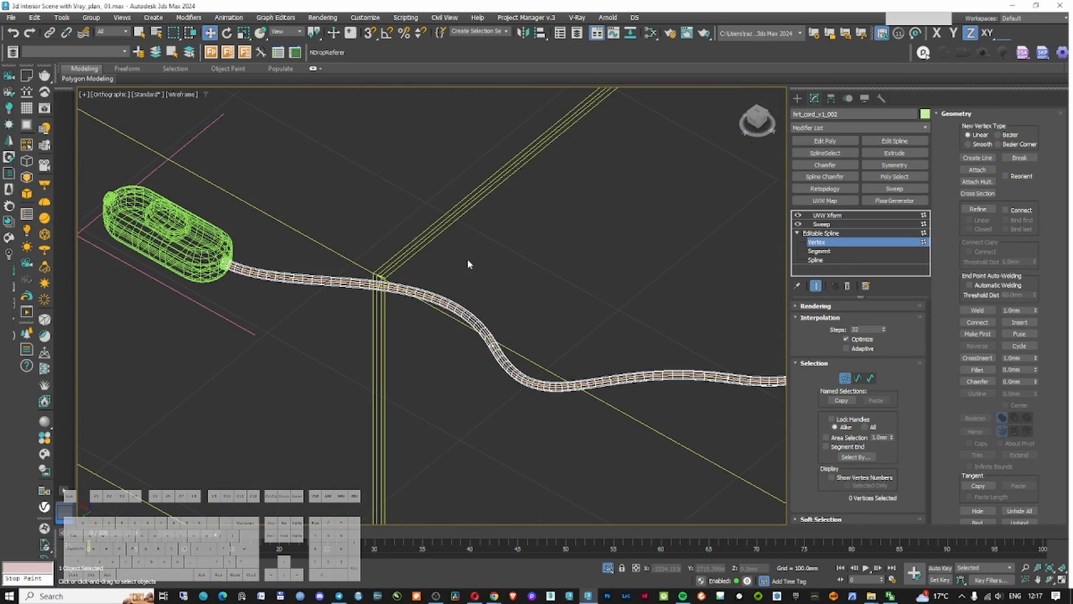
left_click_drag(201, 318, 287, 377)
key("l")
scroll(422, 299, "up", 3)
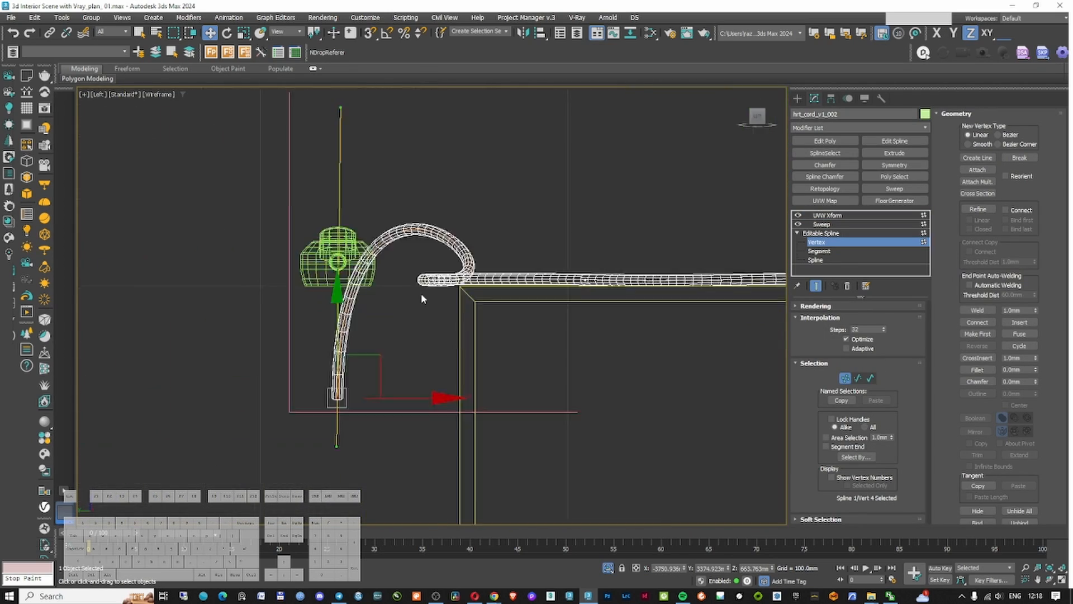
scroll(479, 302, "up", 5)
middle_click_drag(479, 302, 354, 380, "alt")
scroll(354, 381, "down", 6)
key("t")
scroll(460, 175, "up", 4)
middle_click_drag(460, 175, 404, 222, "alt")
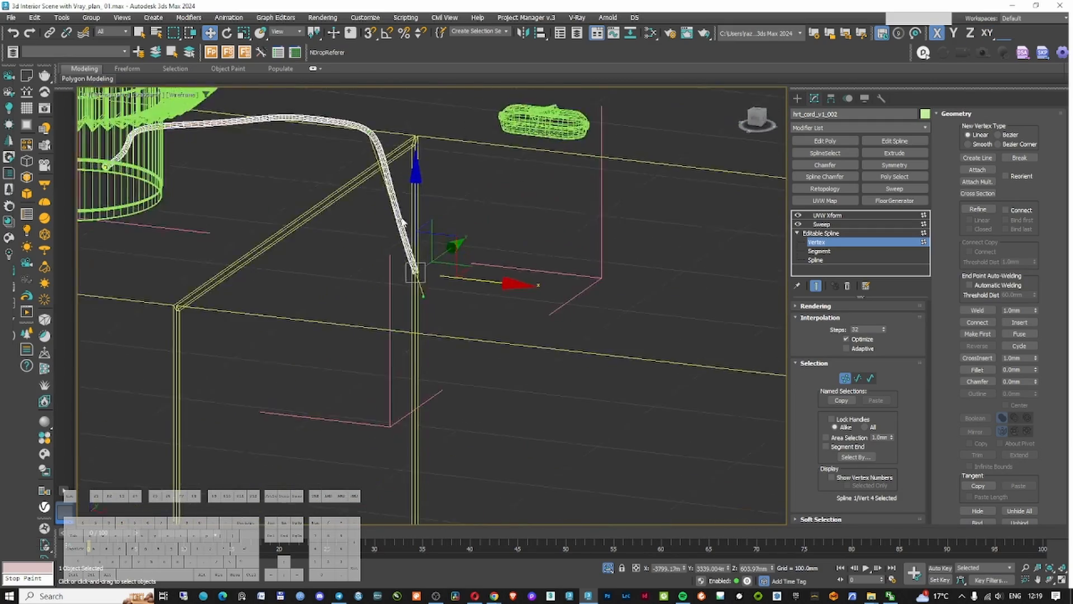
scroll(542, 194, "down", 3)
key("1")
Move the inline switch onto the cord in the top view and rotate it about 38 degrees to follow the cord
left_click(565, 156)
key("t")
key("F3")
left_click_drag(256, 386, 182, 311)
key("e")
left_click_drag(451, 289, 460, 250)
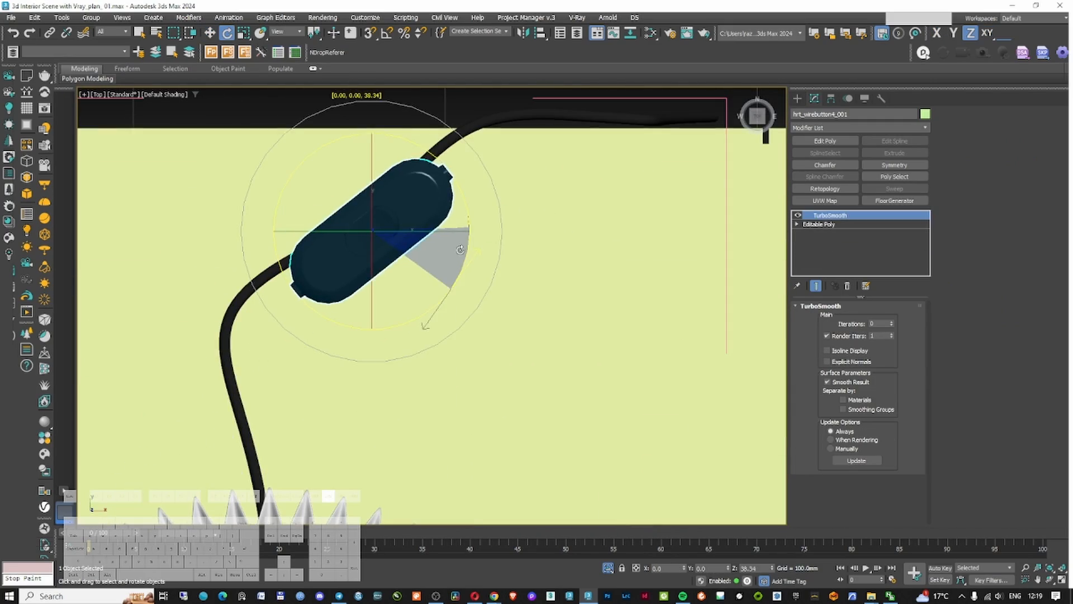
key("w")
Refine the lamp cord's spline with a new vertex at each end of the inline switch
scroll(460, 250, "down", 5)
middle_click_drag(460, 250, 364, 179, "alt")
scroll(364, 179, "up", 5)
key("F3")
left_click(520, 222)
key("1")
left_click(977, 209)
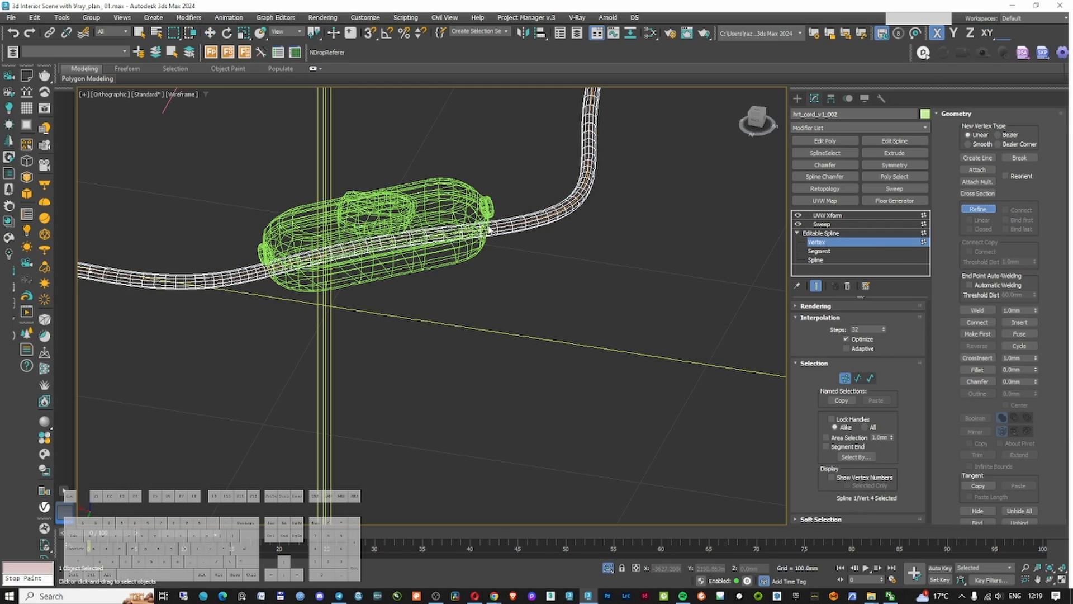
left_click(489, 230)
left_click(269, 267)
Delete the cord's spline segment that runs inside the inline switch
key("2")
left_click(380, 243)
key("Delete")
Raise the cord's two cut end vertices so they meet the openings of the inline switch
key("1")
left_click_drag(448, 195, 449, 153)
left_click_drag(302, 179, 313, 134)
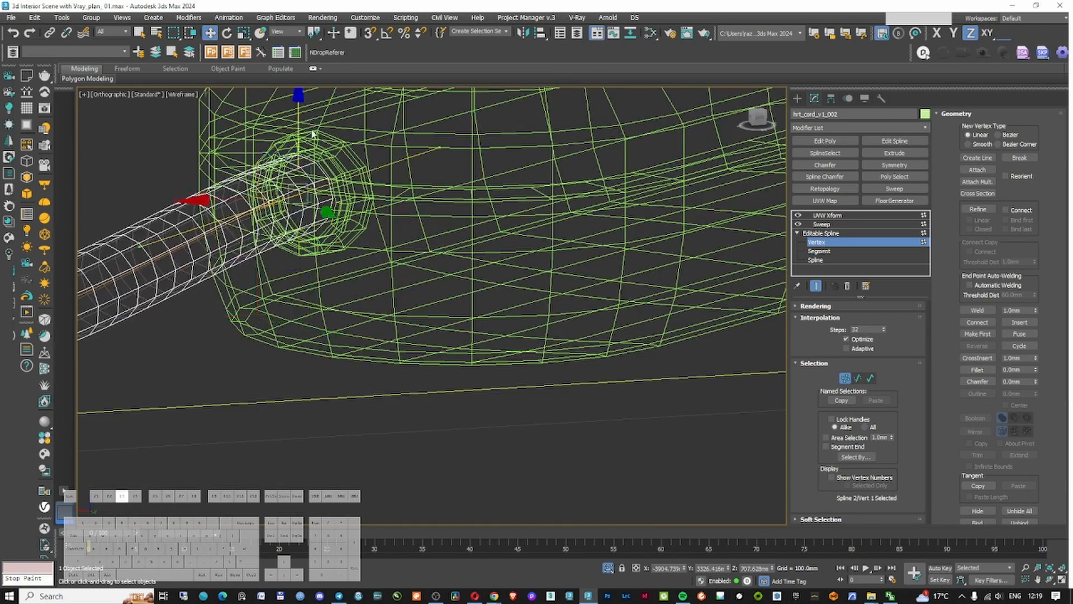
key("F3")
scroll(450, 238, "down", 10)
mouse_move(450, 237)
middle_mouse_down("alt")
mouse_move(464, 302)
mouse_move(442, 246)
mouse_move(481, 302)
middle_mouse_up("alt")
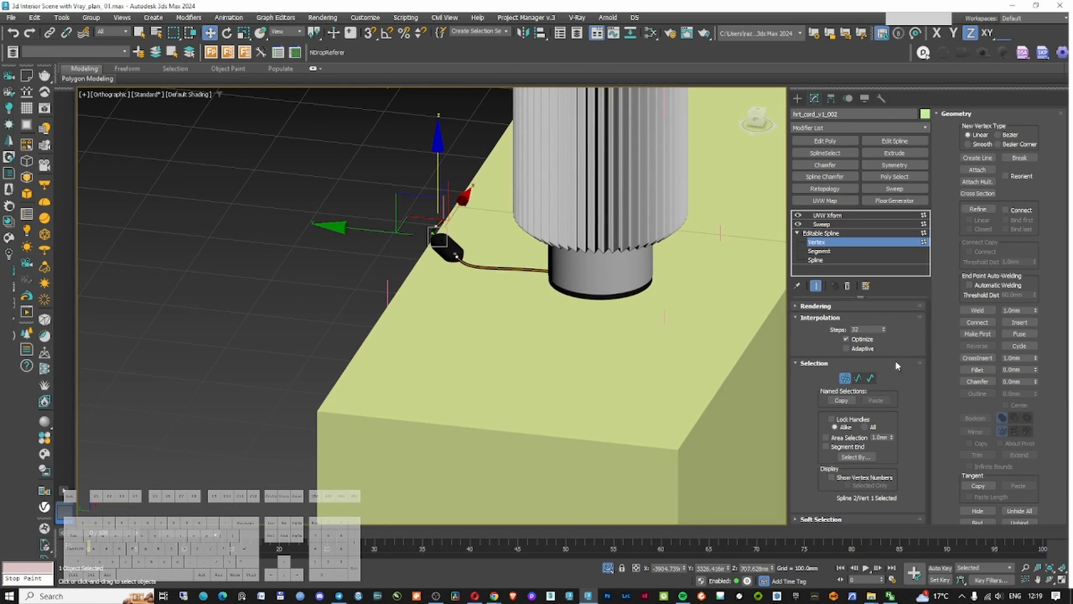
Return the cord to its UVW Xform level, close the table lamp group and select the whole group
left_click(822, 224)
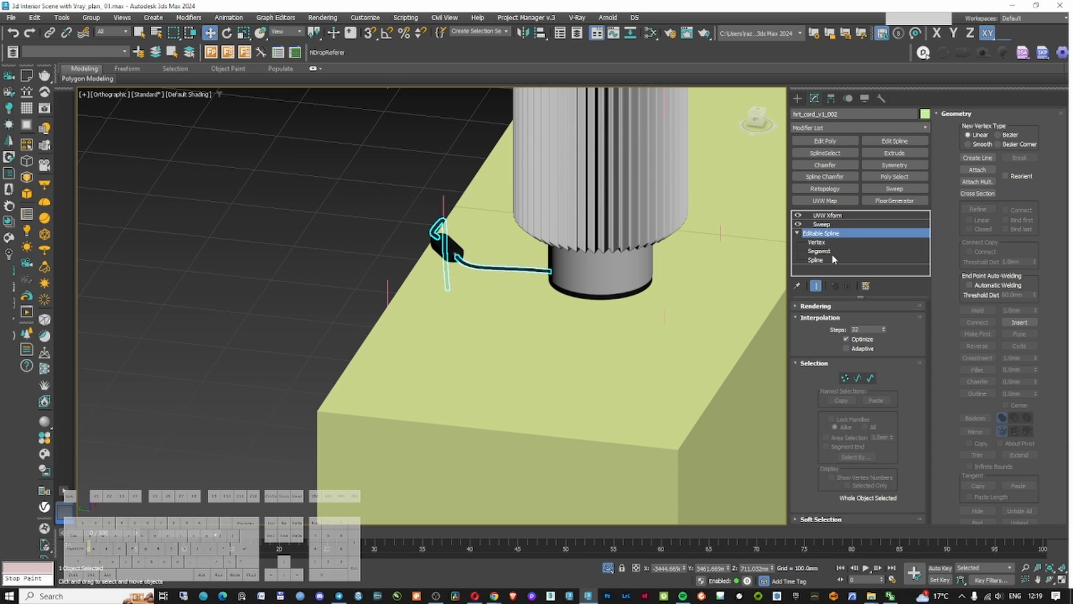
left_click(827, 216)
left_click(89, 19)
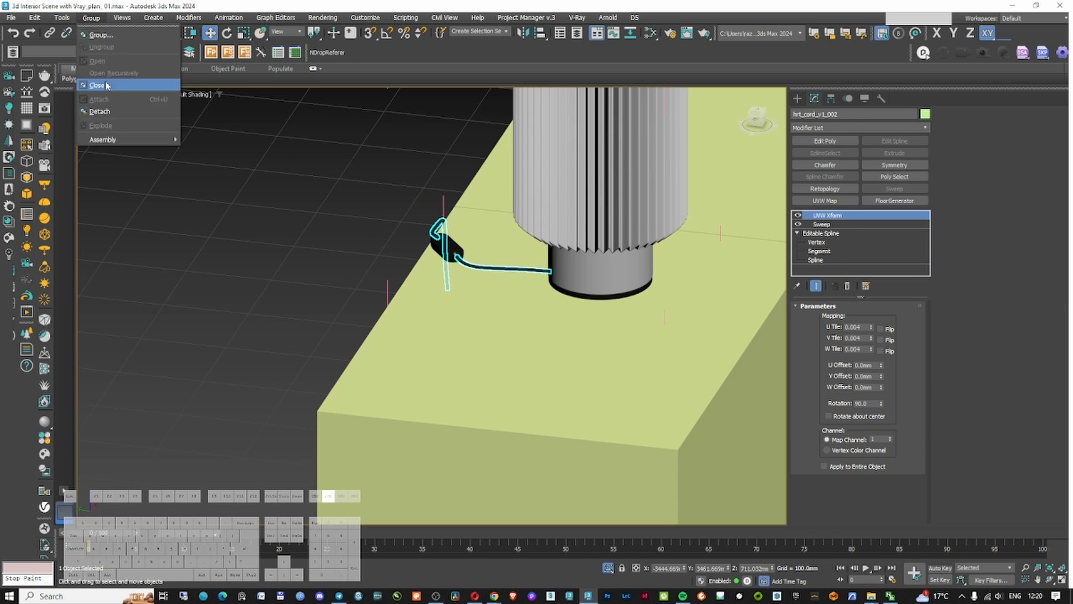
left_click(104, 85)
left_click(416, 217)
left_click(593, 167)
scroll(481, 206, "up", 3)
key("F3")
mouse_move(592, 173)
middle_mouse_down("alt")
mouse_move(481, 207)
mouse_move(499, 251)
mouse_move(517, 194)
mouse_move(497, 271)
middle_mouse_up("alt")
key("F3")
key("F3")
Relink the scene's missing textures by setting a search directory in Project Manager's Asset Tracking
left_click(504, 21)
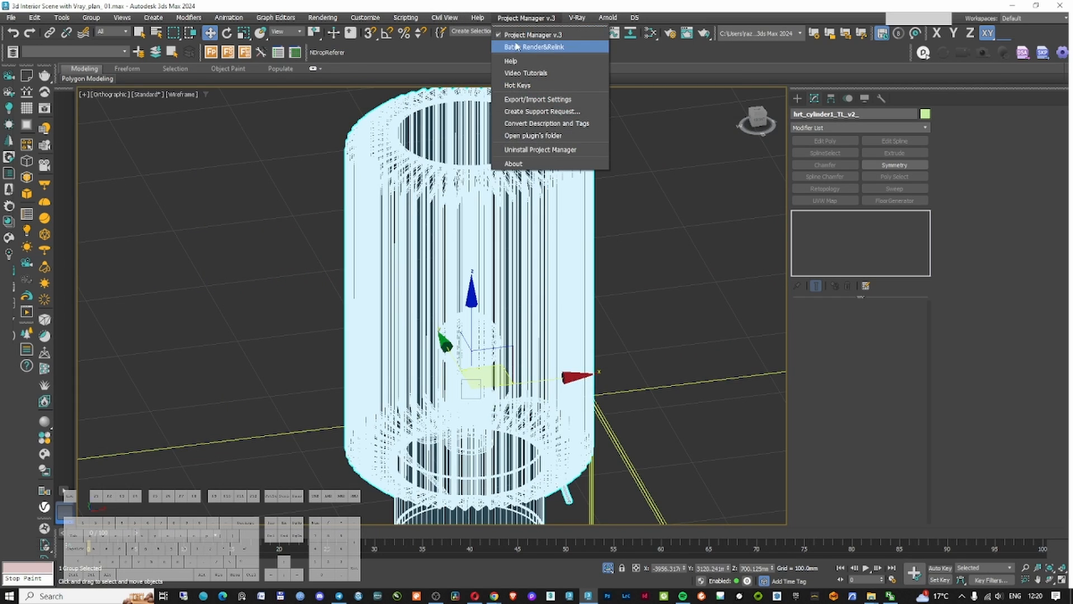
left_click(522, 38)
left_click(525, 18)
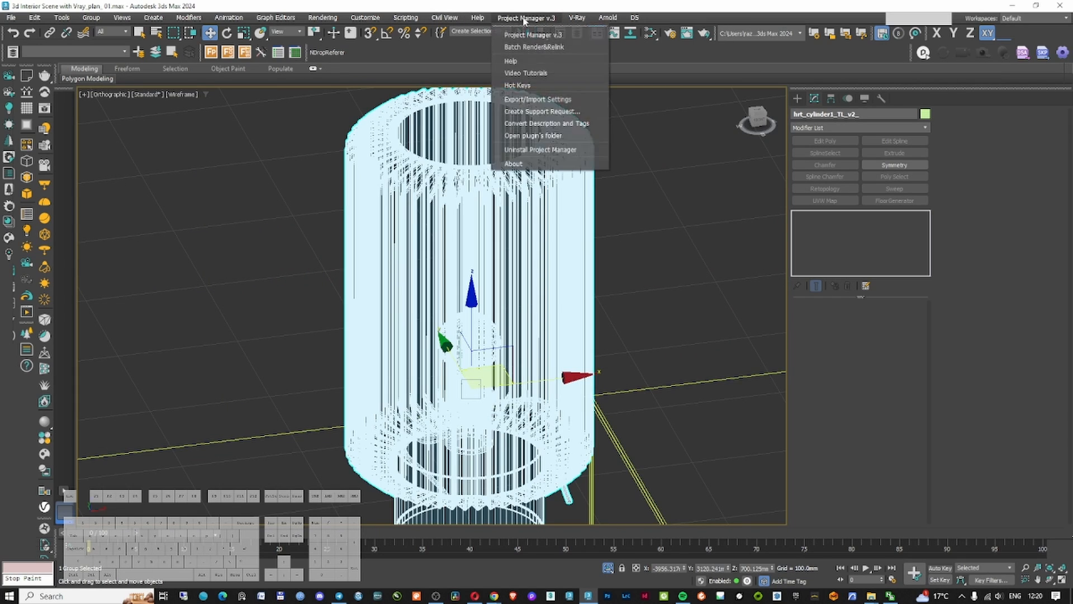
left_click(526, 35)
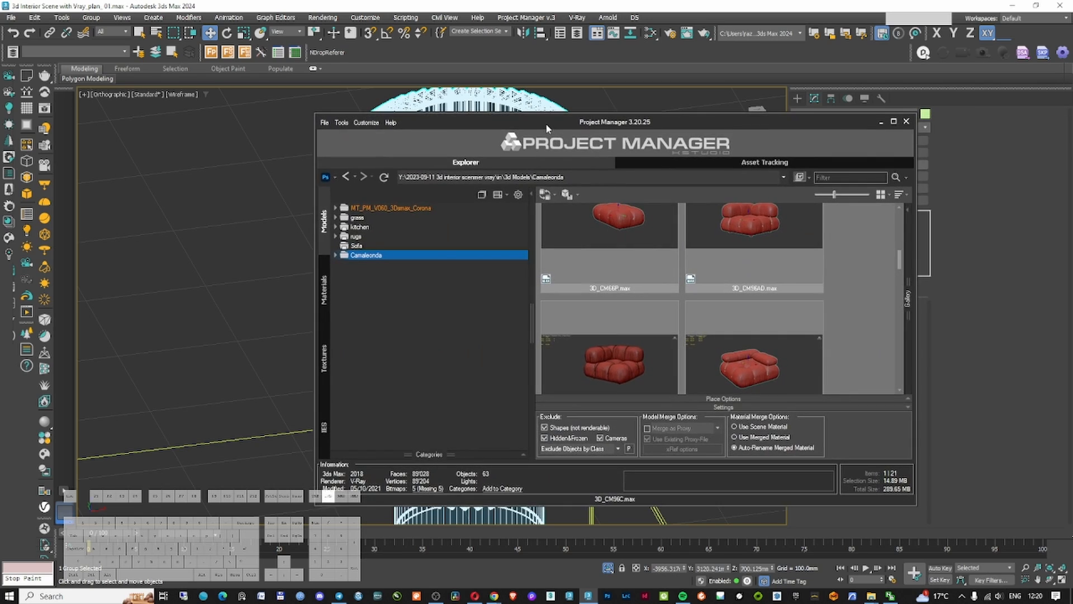
double_click(546, 123)
left_click(815, 45)
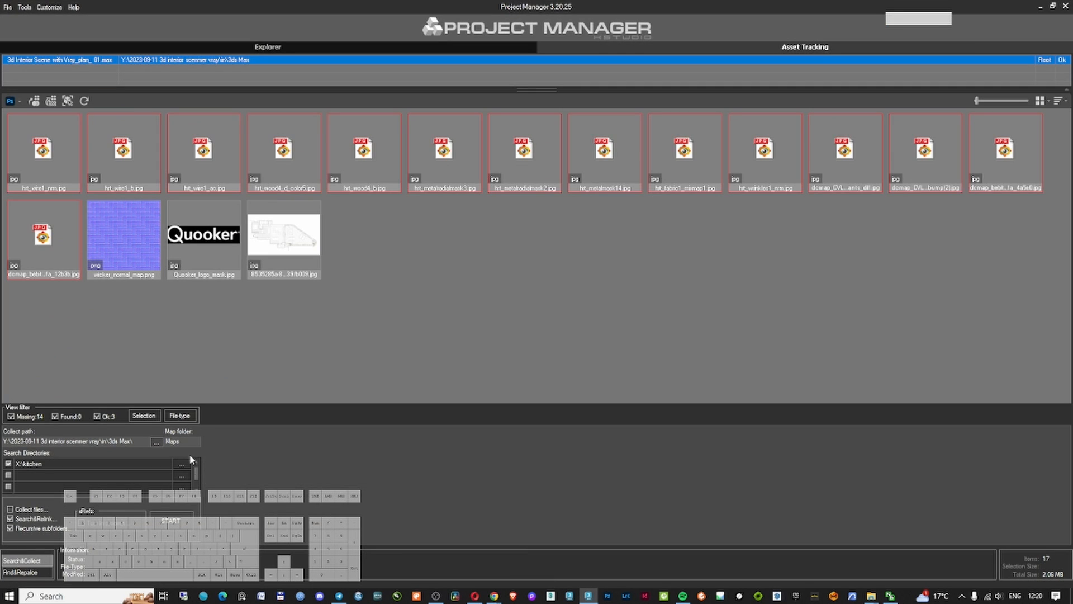
left_click(184, 464)
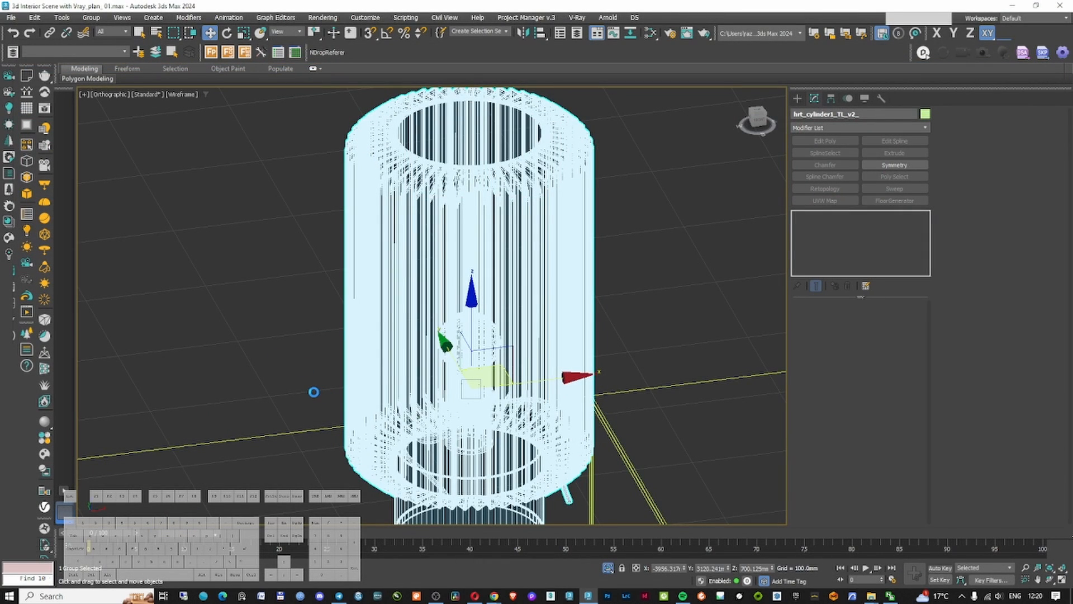
left_click(681, 213)
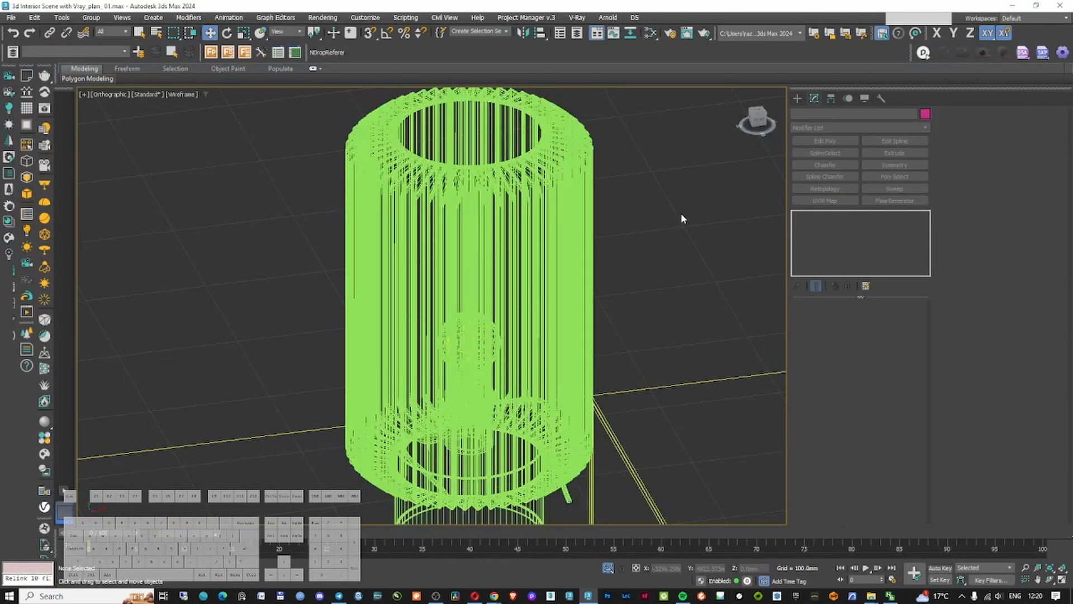
Move all objects of the 0 (default) layer, from 3D_CM96C through Sphere203, into the Furniture layer
key("F3")
left_click(533, 288)
key("F3")
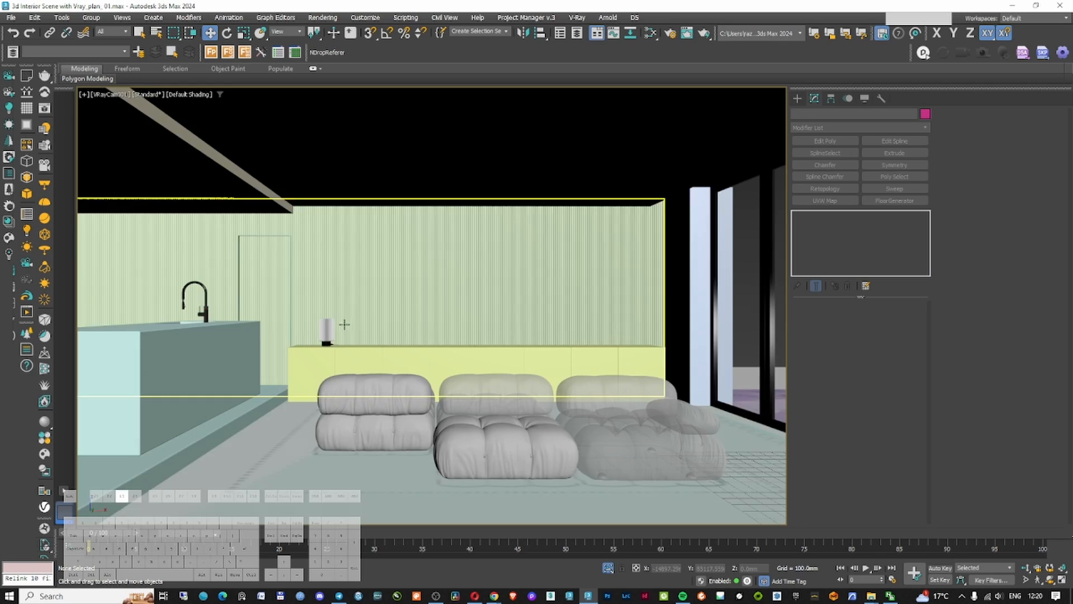
key("F3")
left_click(329, 334)
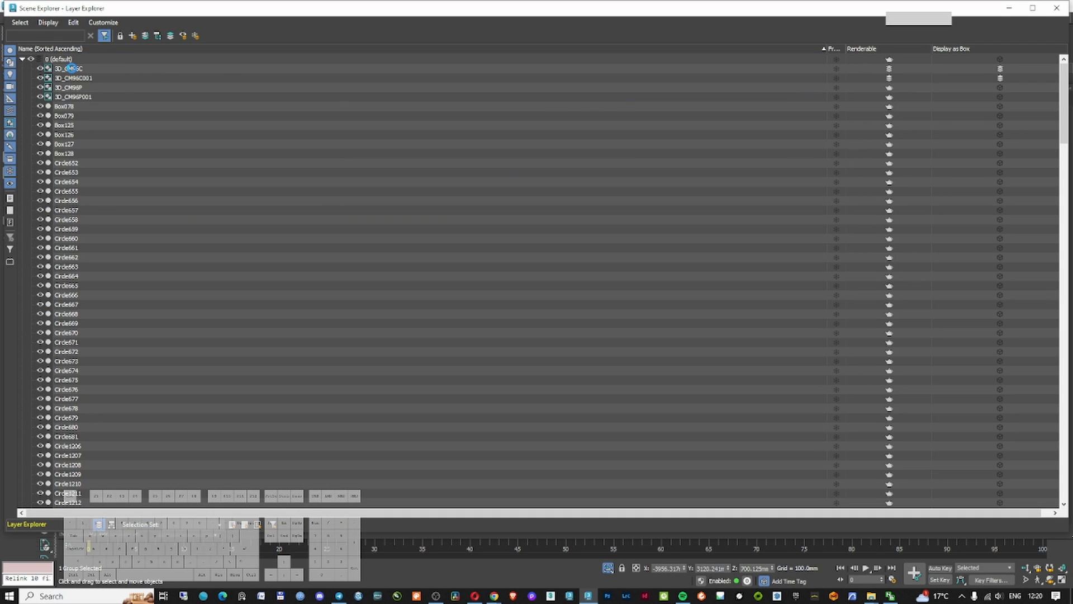
left_click(72, 68)
scroll(106, 254, "down", 20)
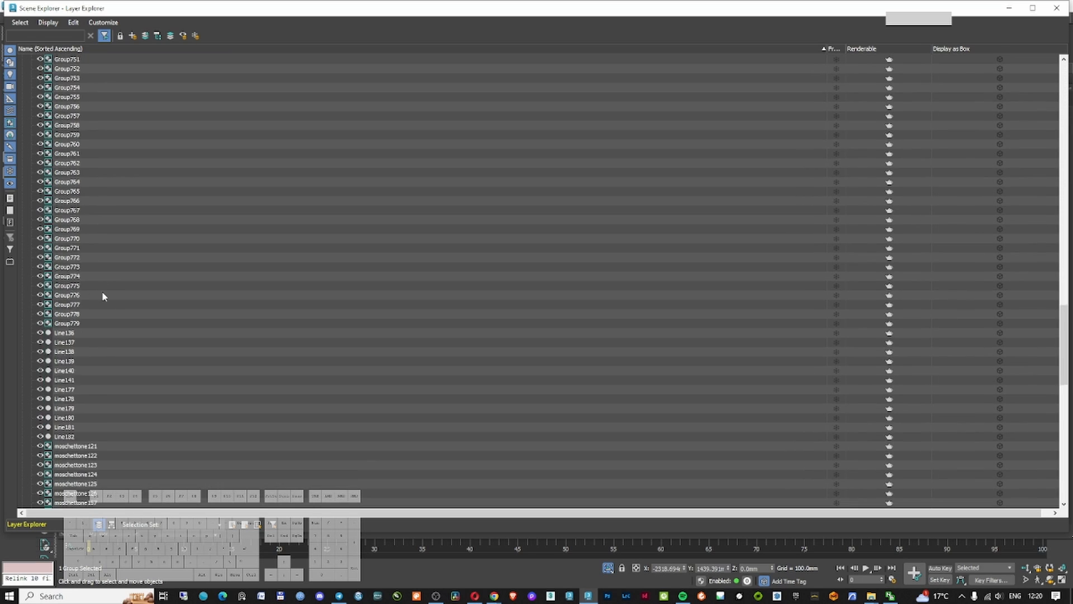
scroll(102, 296, "down", 15)
left_click(72, 436, "shift")
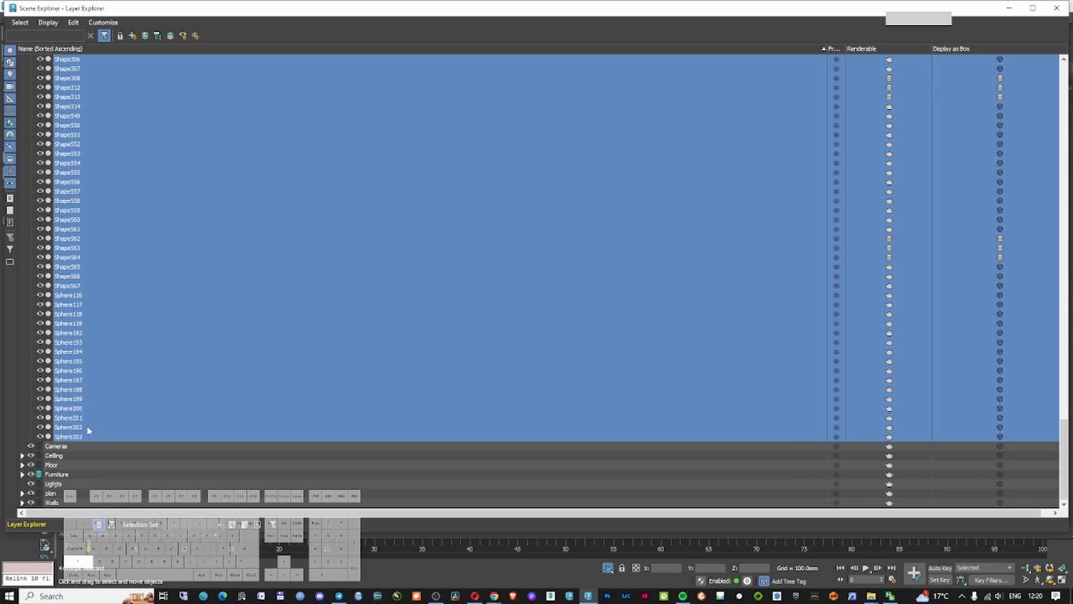
left_click(1009, 8)
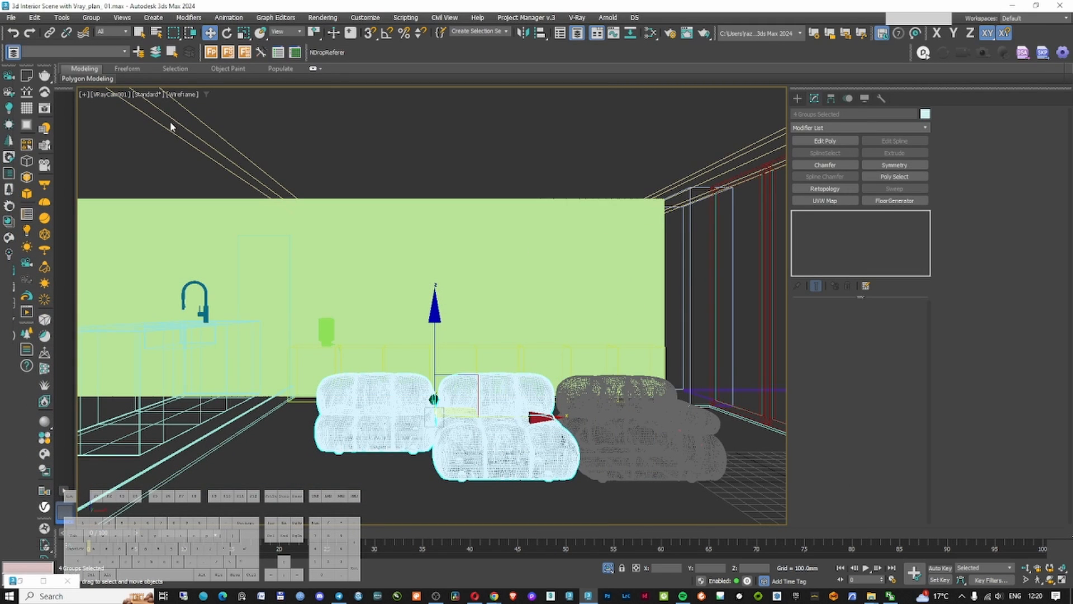
left_click(13, 52)
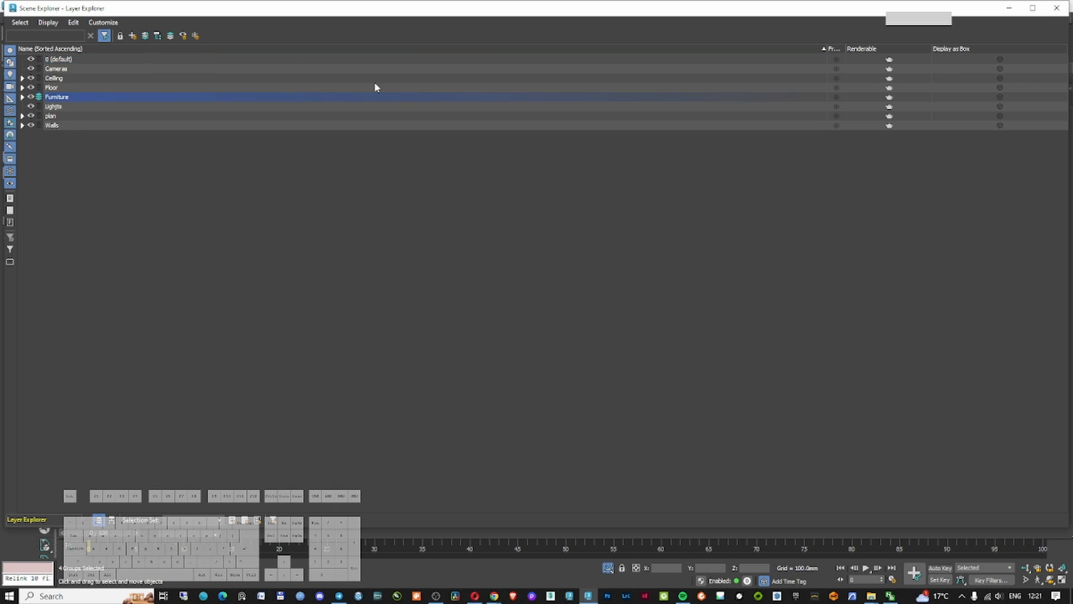
left_click(1057, 8)
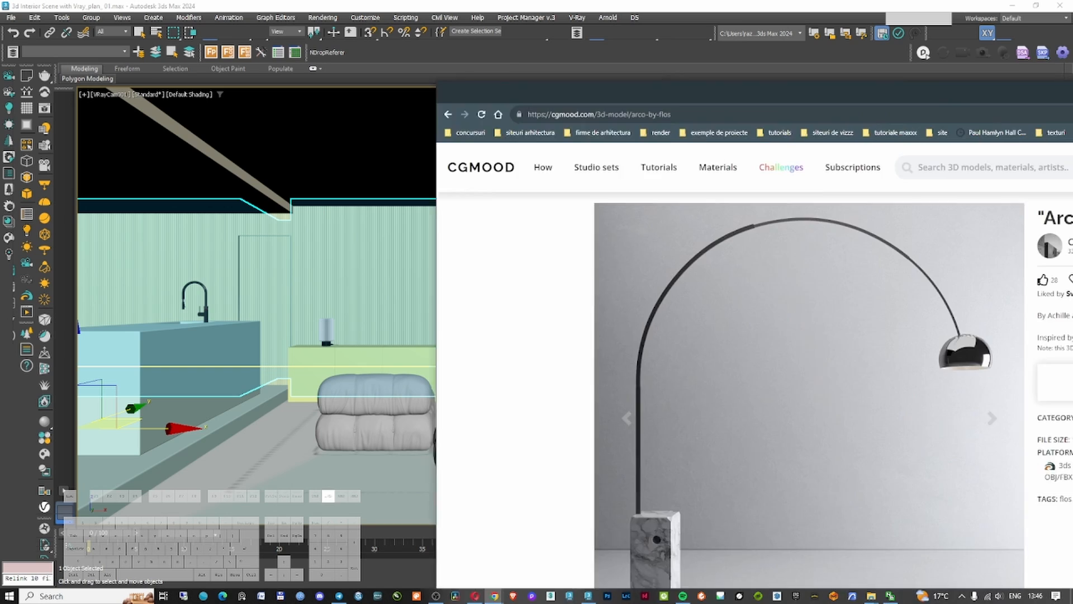
Switch to Chrome, review the "Arco" By Flos floor lamp page on CGMood and start its free download
left_click_drag(1072, 96, 731, 57)
left_click(709, 44)
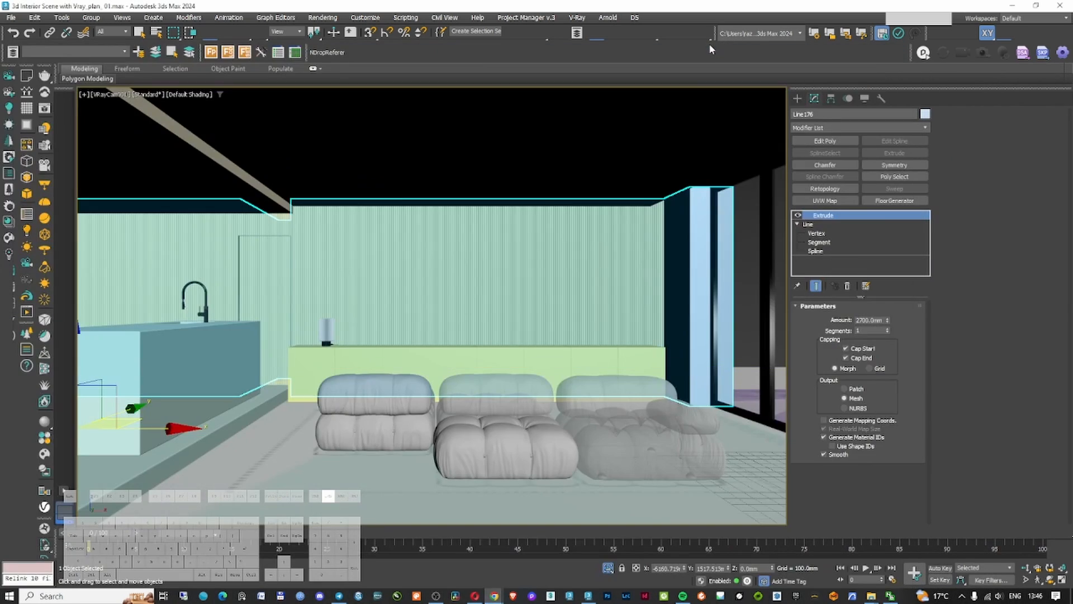
mouse_move(496, 598)
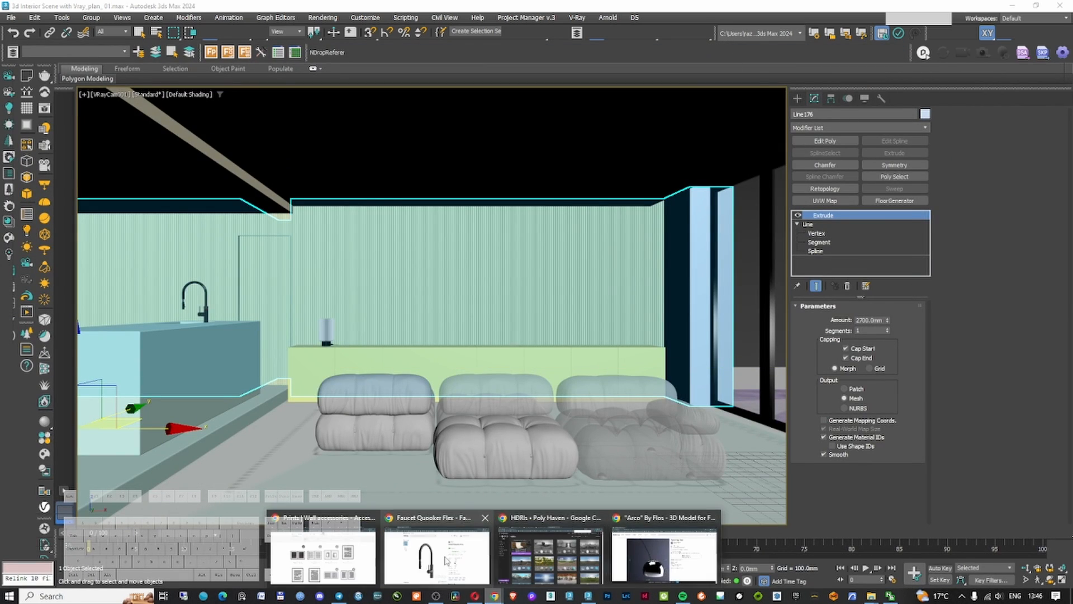
left_click(438, 550)
double_click(618, 57)
scroll(727, 291, "down", 2)
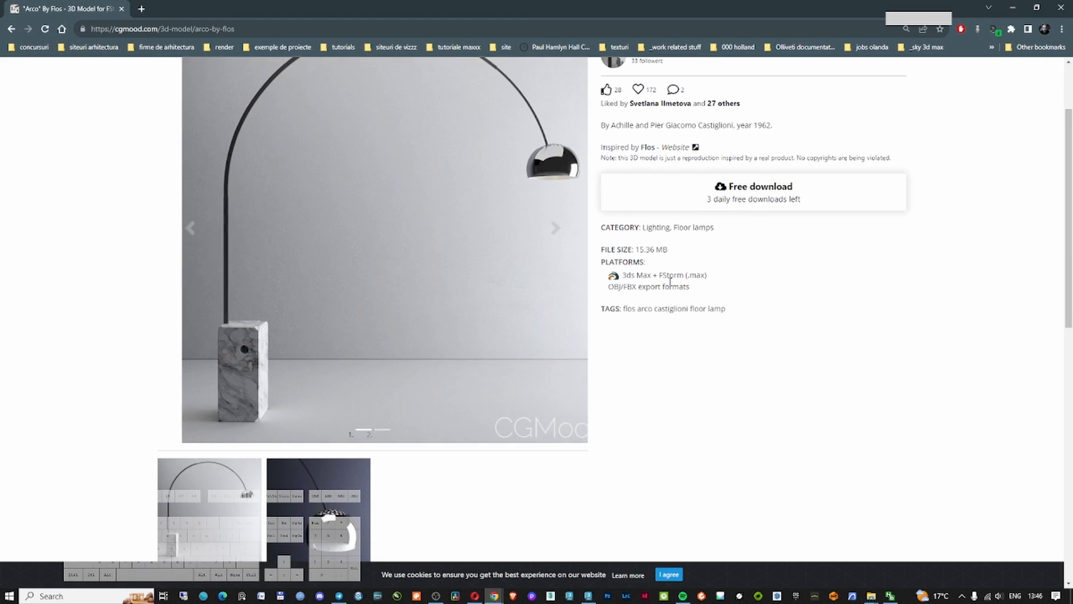
scroll(660, 290, "up", 2)
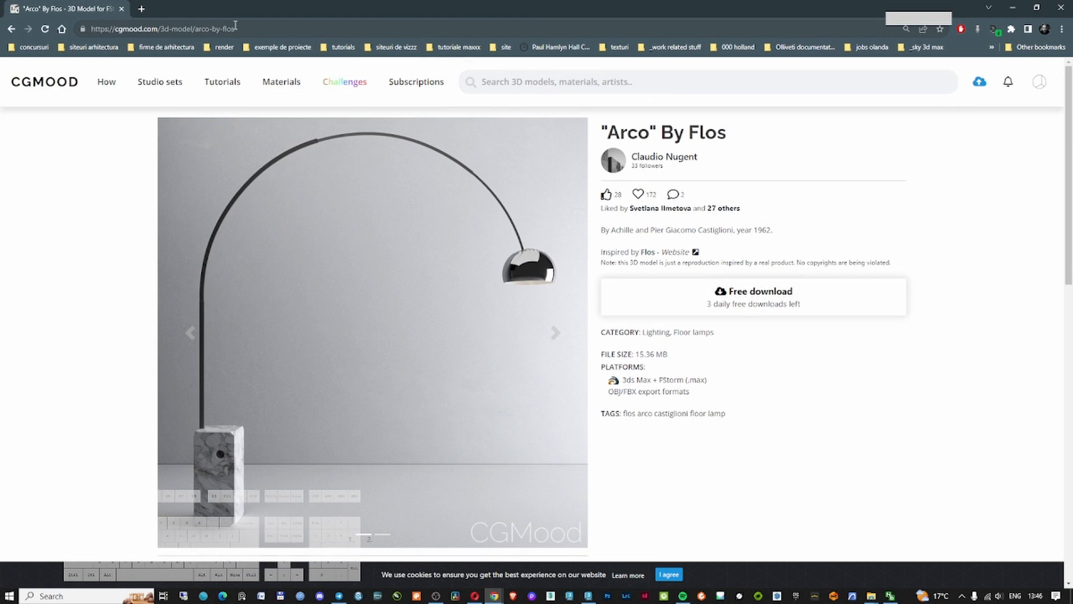
left_click(223, 29)
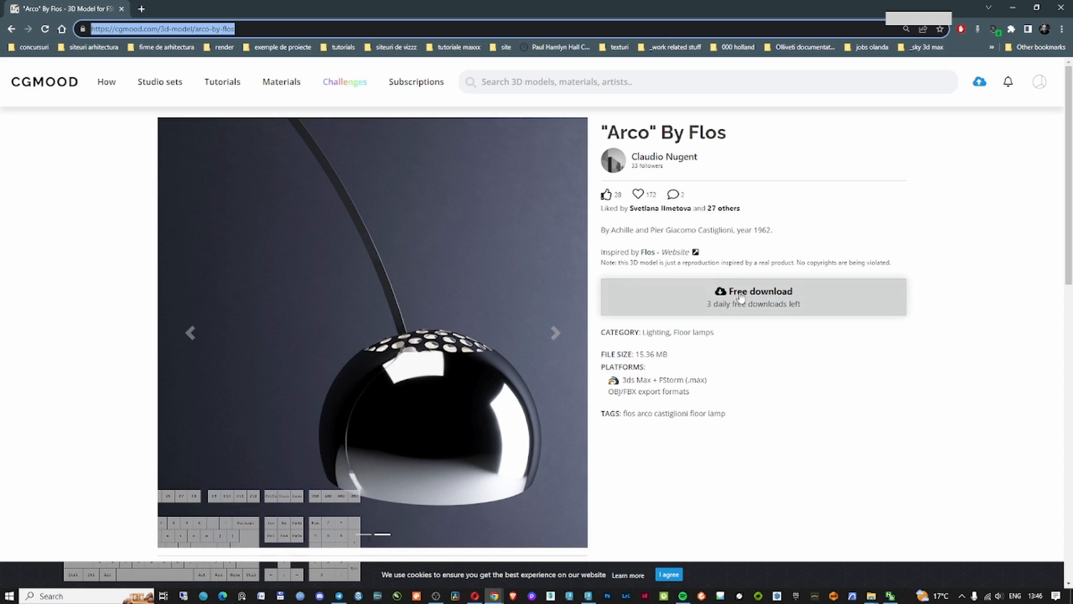
left_click(759, 304)
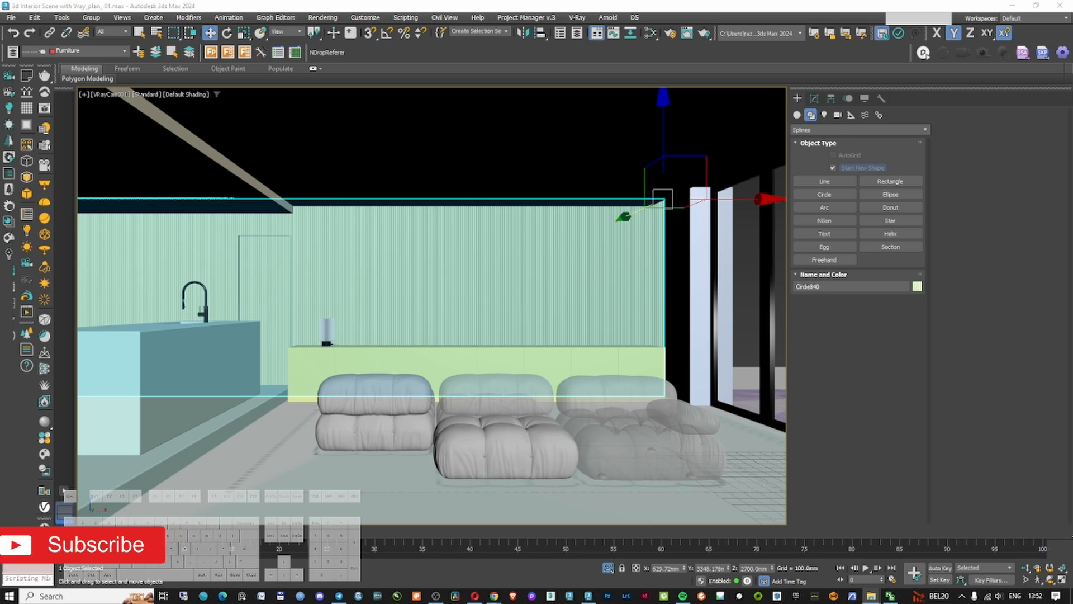
Import the Arco floor lamp file into the camera view and place it among the sofa modules
left_click_drag(619, 376, 436, 415)
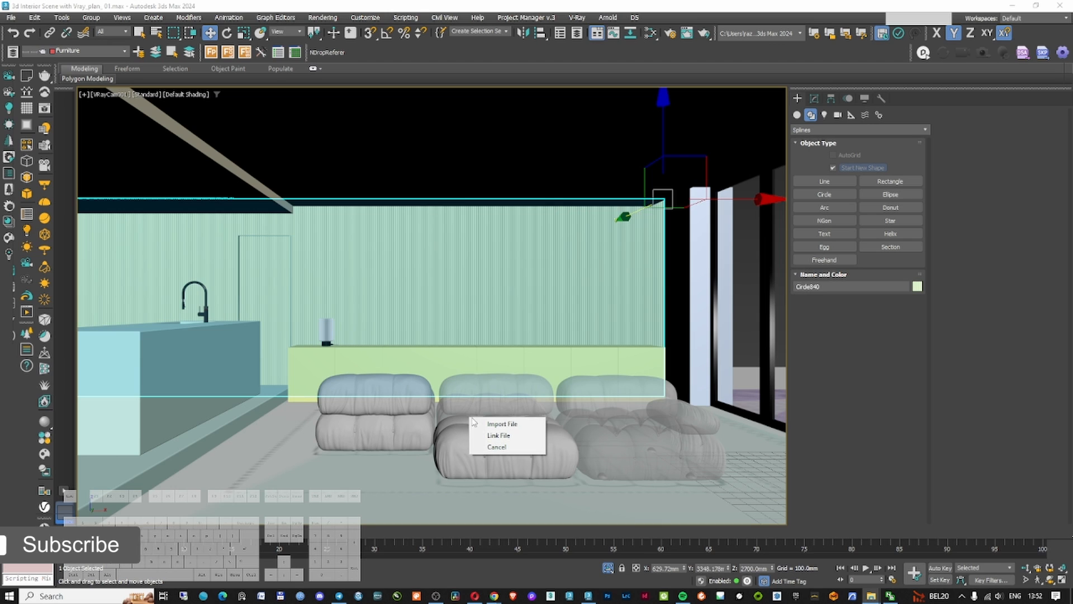
left_click(487, 431)
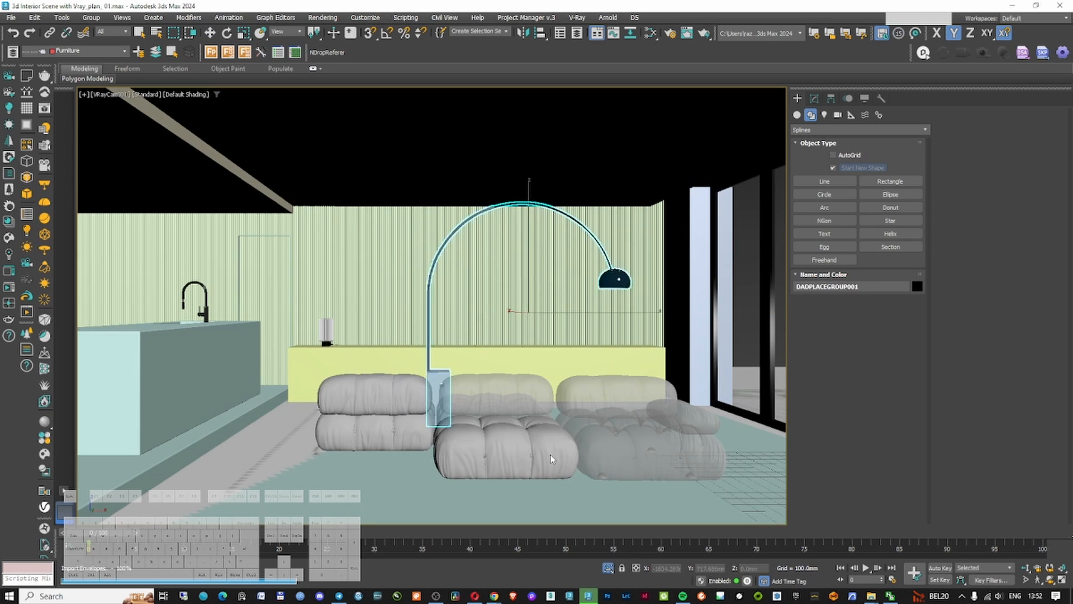
left_click(584, 456)
mouse_move(588, 261)
left_mouse_down()
mouse_move(598, 232)
mouse_move(598, 260)
left_mouse_up()
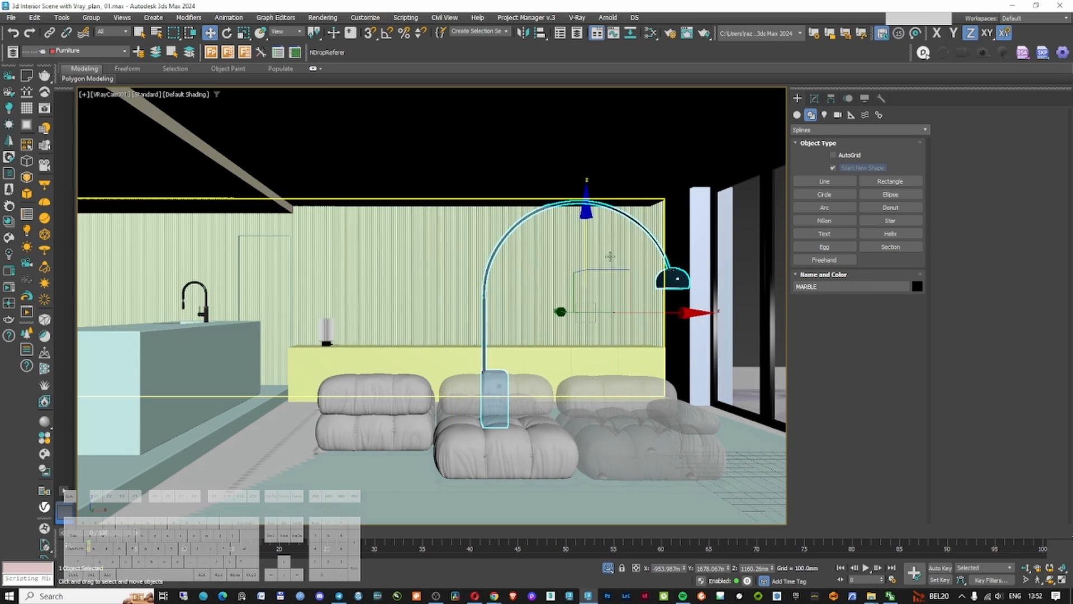
Isolate the Arco floor lamp and examine its overall mesh in shaded and wireframe display
key("alt+q")
key("t")
middle_click_drag(565, 362, 498, 300, "alt")
left_click(540, 295)
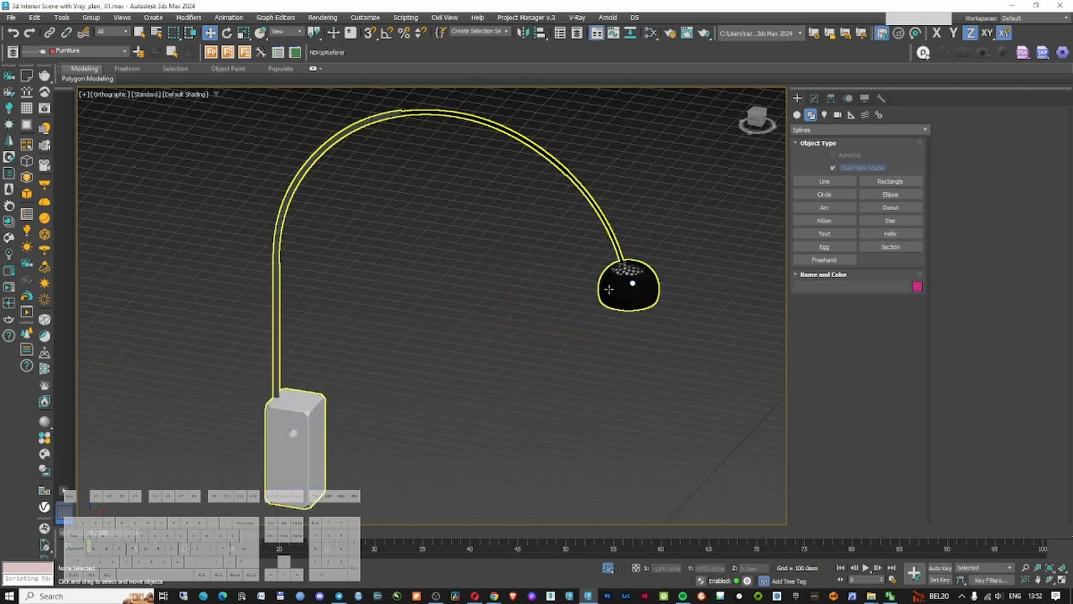
scroll(633, 284, "up", 5)
key("F3")
scroll(637, 283, "down", 5)
key("F3")
key("F3")
scroll(645, 284, "up", 6)
left_click(647, 284)
scroll(646, 284, "down", 6)
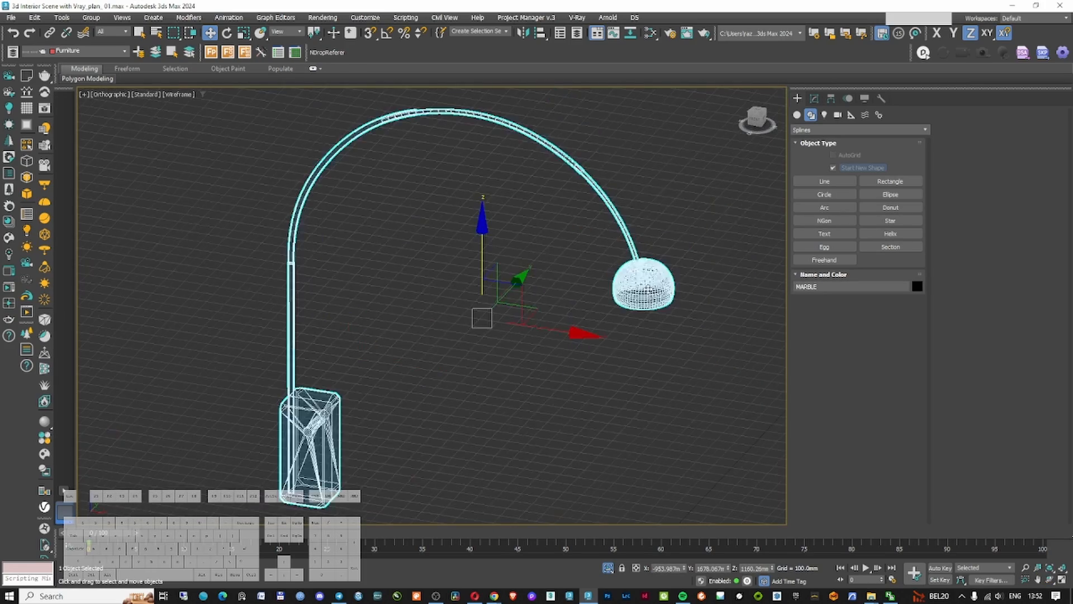
Examine the lamp's perforated shade and the mesh of its block base up close
middle_click_drag(646, 284, 639, 204, "alt")
key("F3")
scroll(639, 204, "up", 10)
key("F3")
key("F3")
scroll(413, 304, "up", 5)
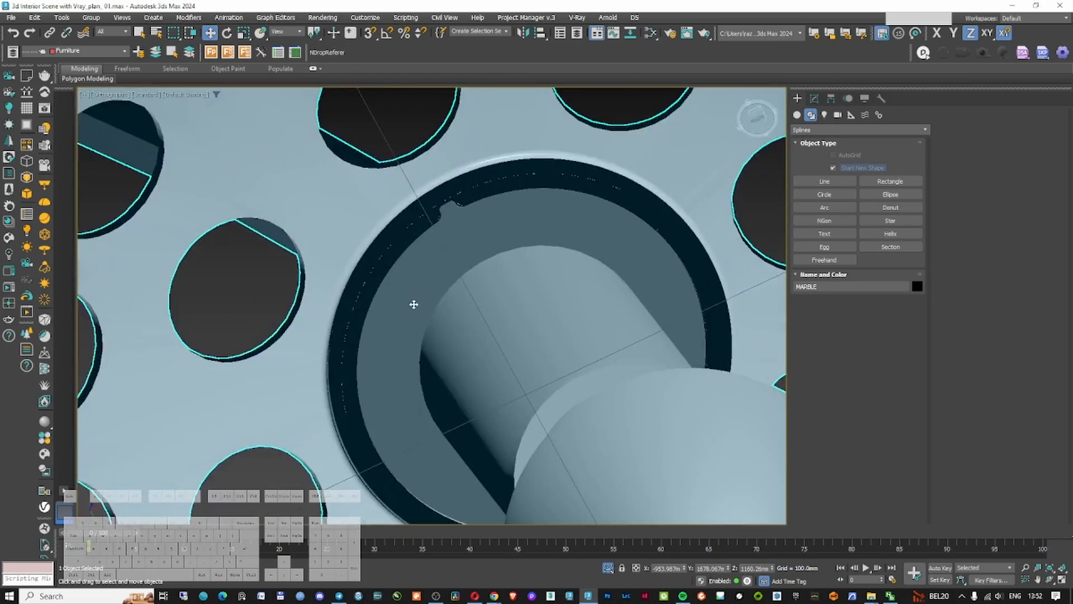
scroll(402, 293, "down", 10)
middle_click_drag(403, 293, 549, 374)
scroll(568, 225, "down", 3)
scroll(348, 344, "up", 6)
key("F3")
left_click(522, 263)
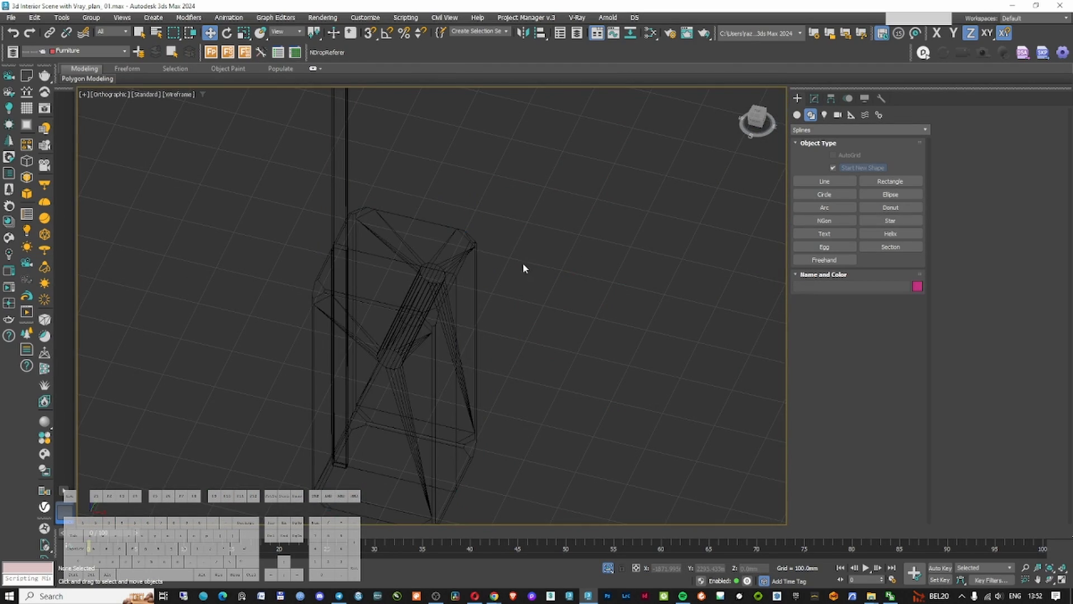
Load the Arco lamp's MultiMat_0 material in the Slate Material Editor and show the parameters of Map #26
key("m")
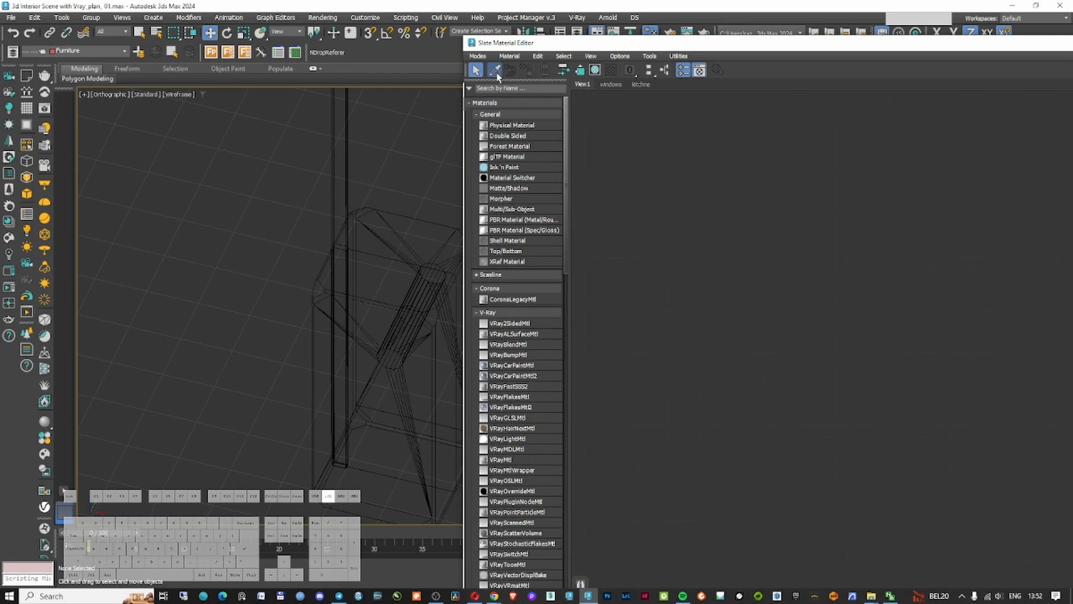
double_click(788, 44)
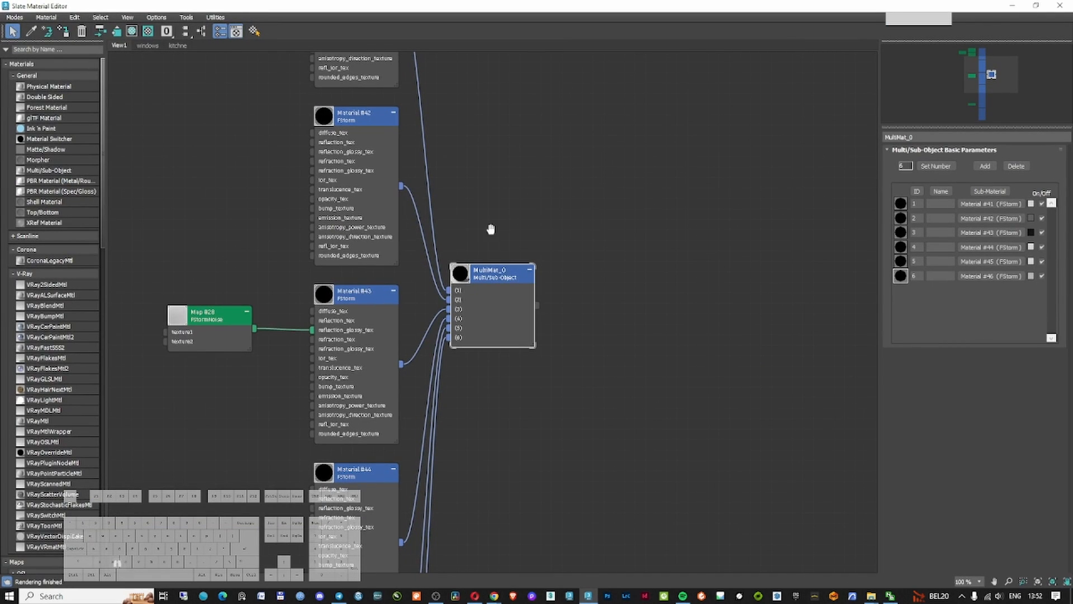
middle_click_drag(491, 229, 686, 437)
scroll(453, 218, "up", 3)
middle_click_drag(449, 215, 465, 260)
double_click(246, 228)
middle_click_drag(257, 228, 379, 225)
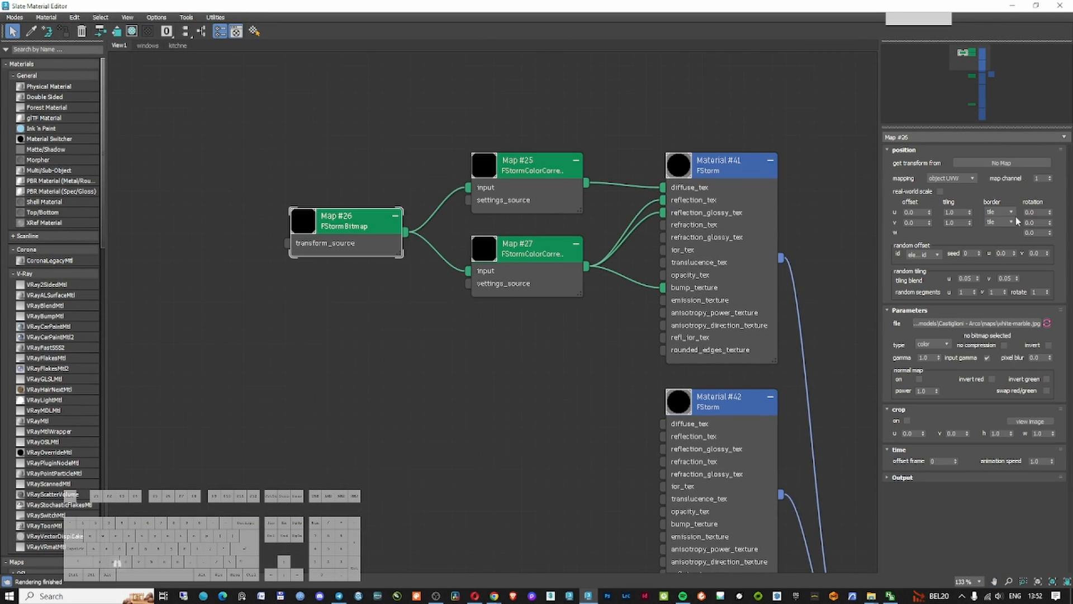
right_click(349, 218)
left_click(408, 250)
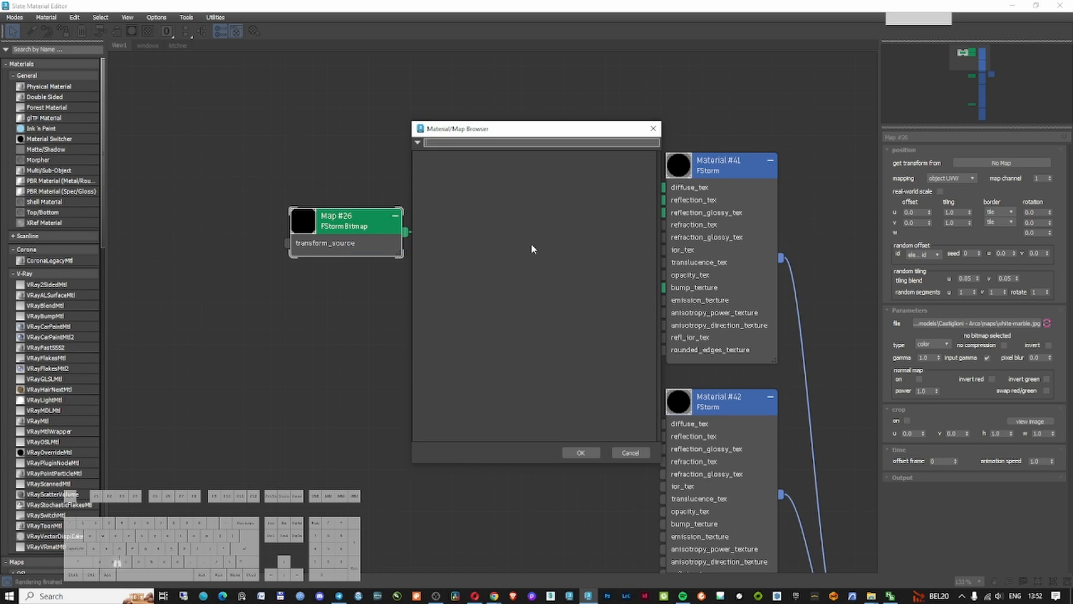
left_click(630, 452)
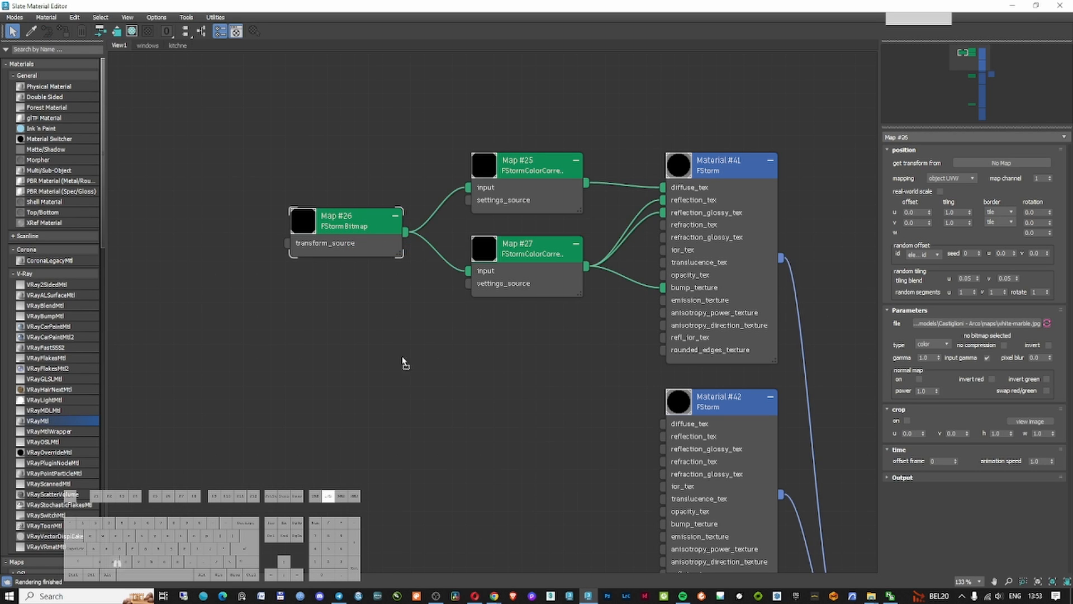
Add a VRayMtl node and wire it into slot 1 of MultiMat_0 in place of FStorm Material #41
left_click_drag(403, 363, 530, 329)
double_click(530, 328)
middle_click_drag(599, 339, 367, 261)
scroll(376, 275, "down", 1)
left_click(630, 496)
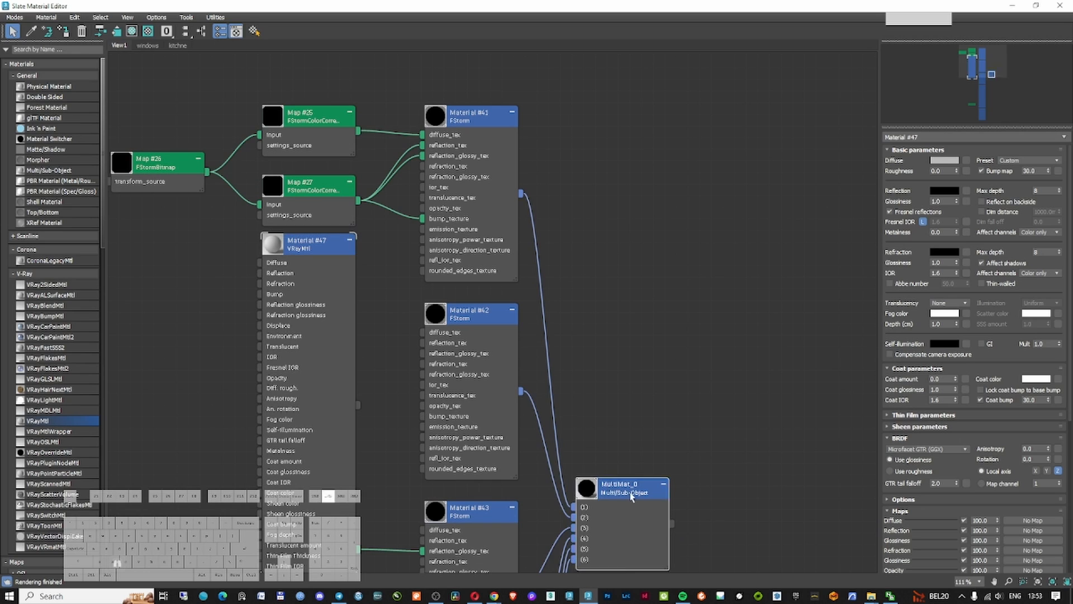
left_click_drag(631, 496, 735, 392)
left_click_drag(349, 392, 685, 404)
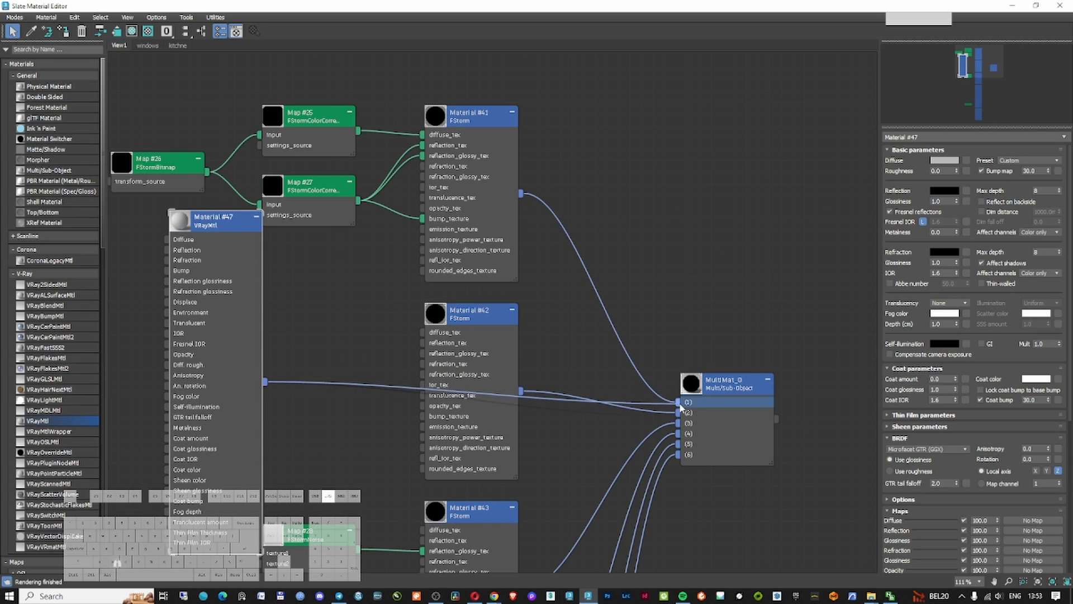
Load white-marble.jpg through a new VRayBitmap and connect it to the new VRayMtl's Diffuse input
left_click_drag(206, 228, 240, 228)
middle_click_drag(136, 231, 269, 220)
scroll(44, 315, "down", 8)
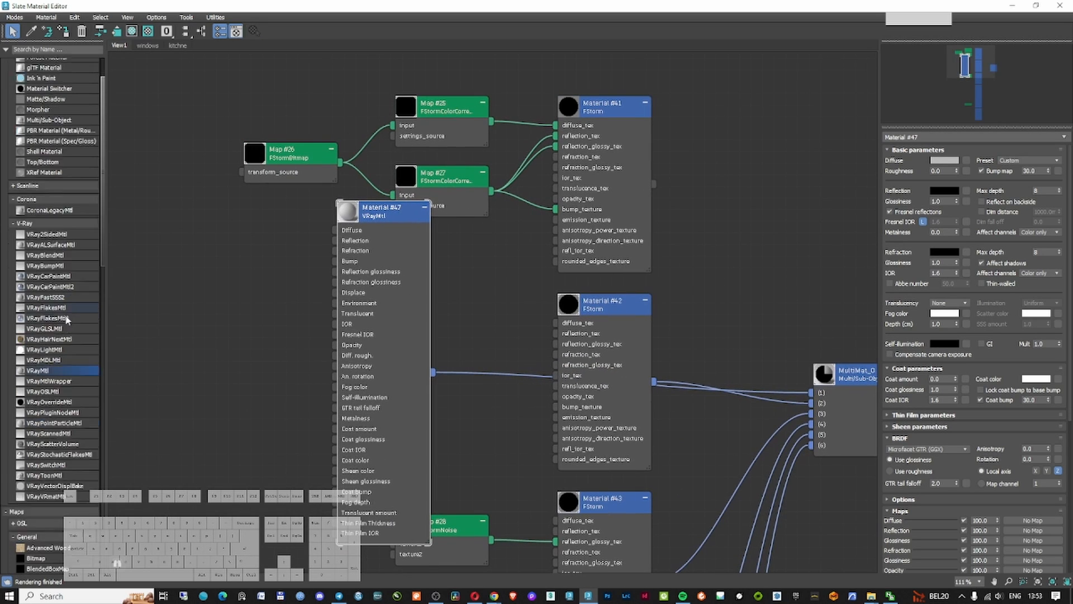
scroll(39, 314, "down", 6)
left_click_drag(47, 512, 231, 306)
double_click(112, 81)
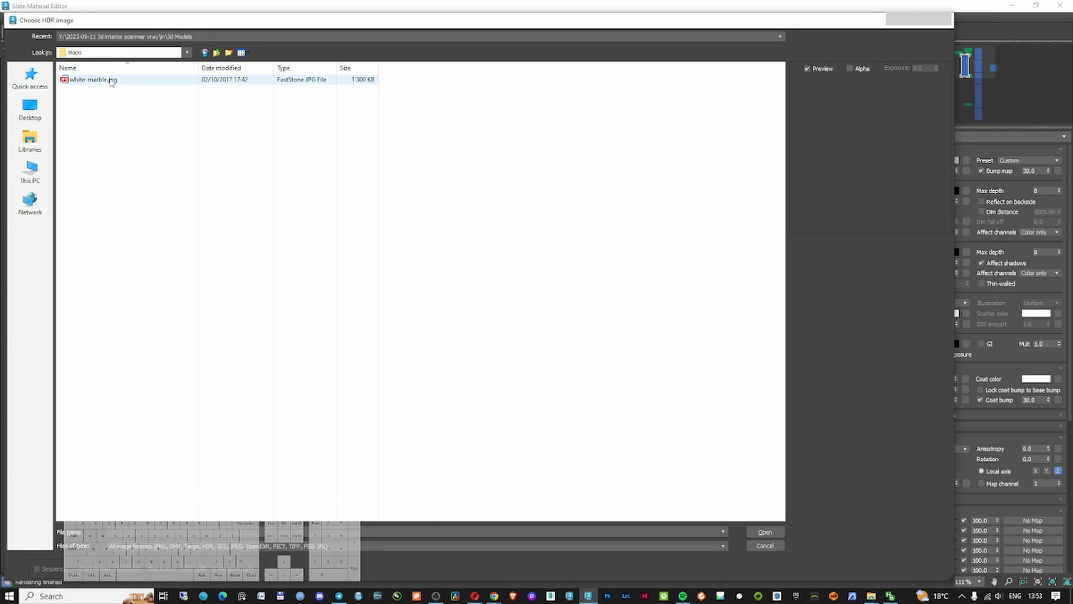
double_click(112, 81)
left_click_drag(323, 237, 336, 230)
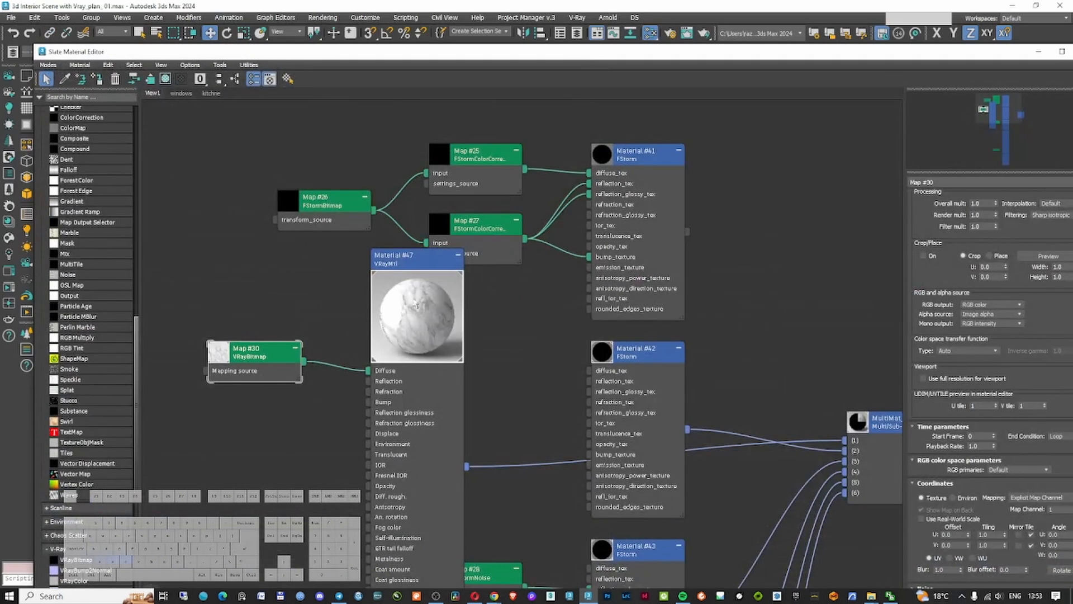
Adjust the reflection colour of the marble VRayMtl
double_click(421, 275)
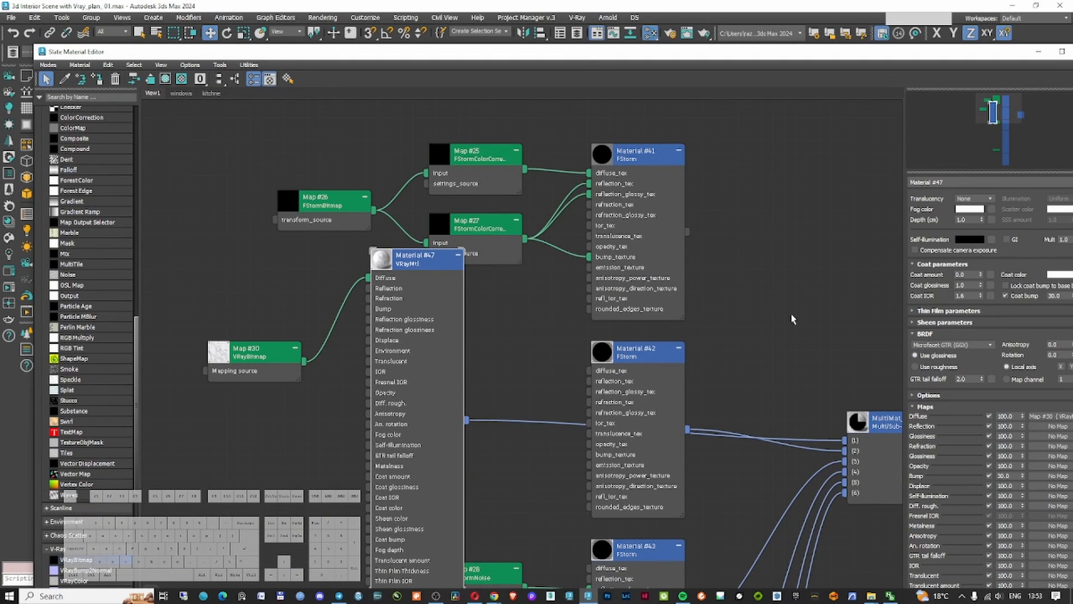
scroll(1003, 270, "up", 5)
left_click(970, 235)
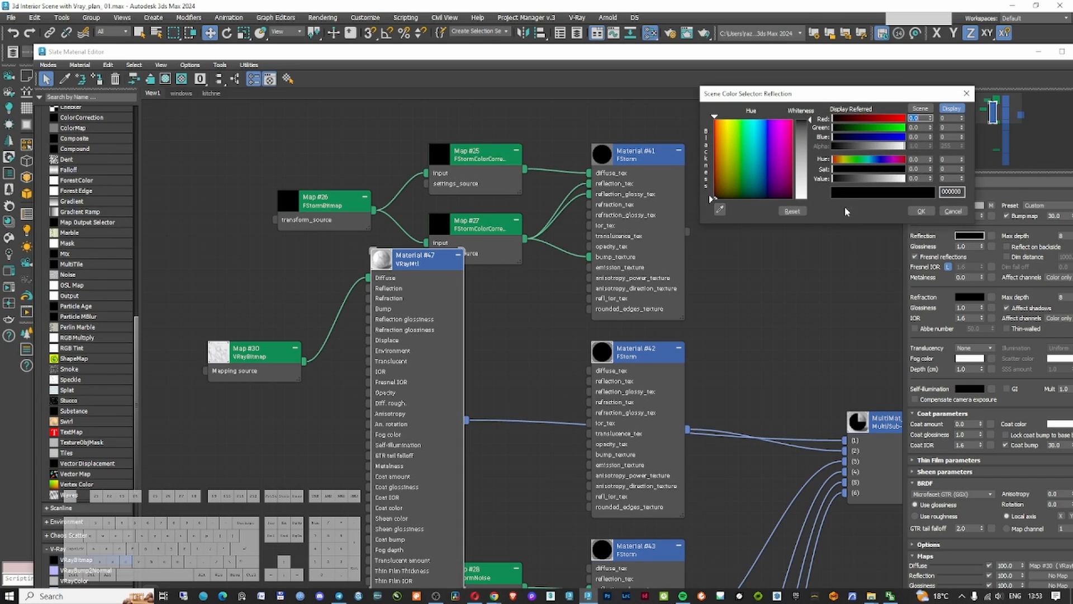
left_click(921, 210)
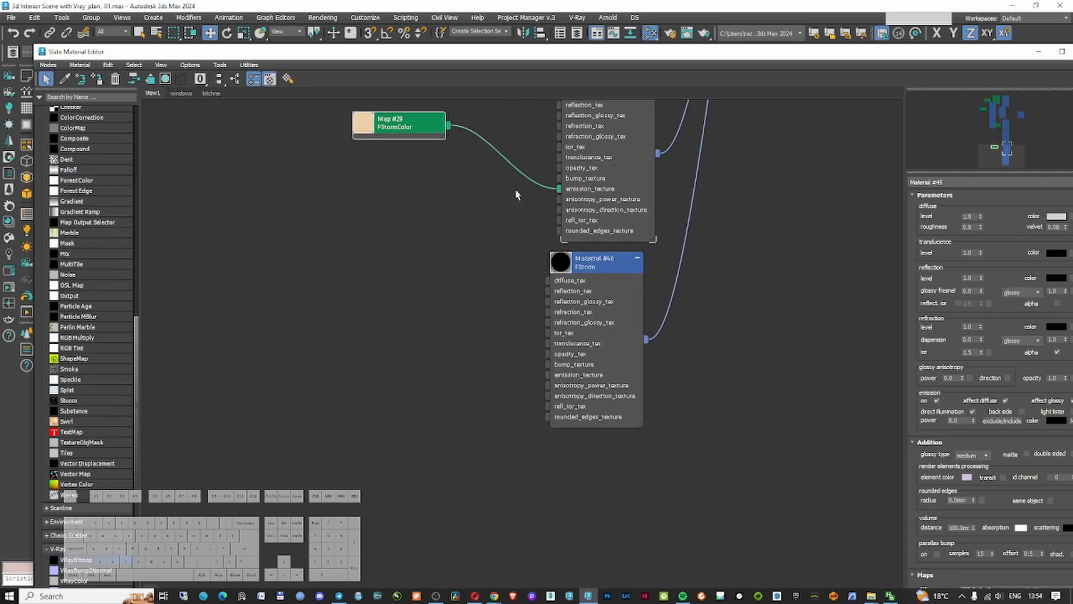
Move the MultiMat_0 and Material #42 nodes aside to make room in the lamp's material graph
scroll(489, 396, "up", 3)
scroll(489, 395, "up", 1)
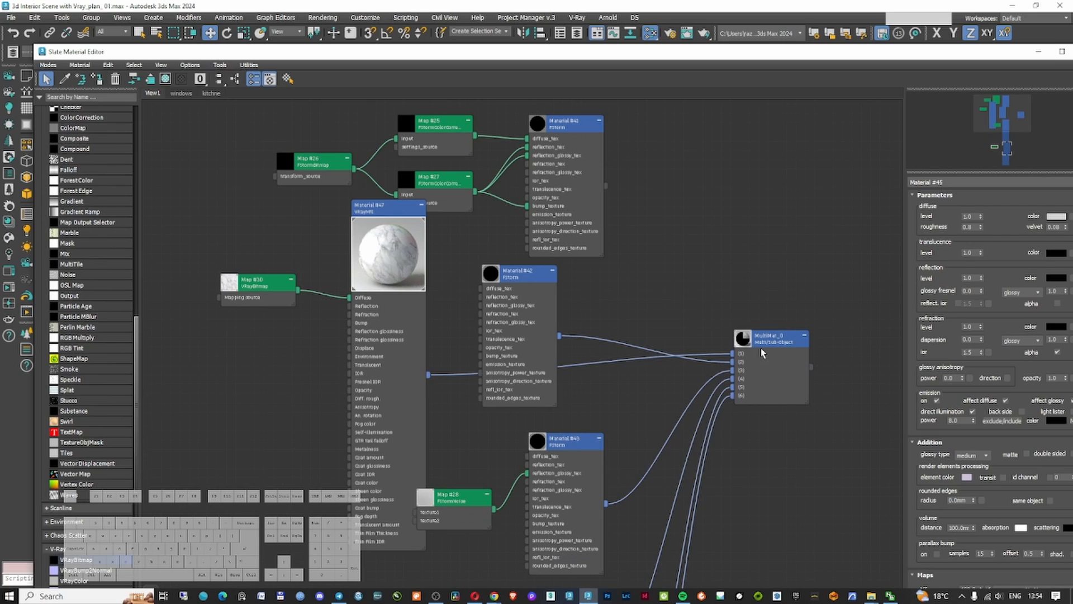
left_click_drag(761, 346, 829, 308)
left_click_drag(517, 281, 565, 299)
middle_click_drag(219, 344, 342, 346)
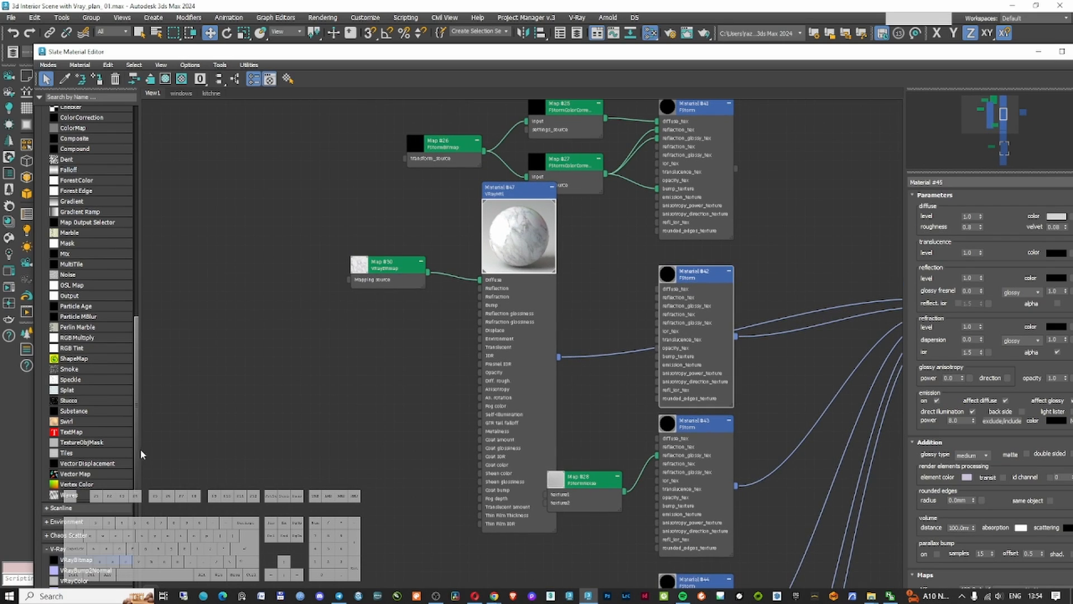
Add a second VRayMtl to the graph and apply the Chrome preset to it
scroll(82, 274, "up", 12)
left_click_drag(71, 241, 399, 374)
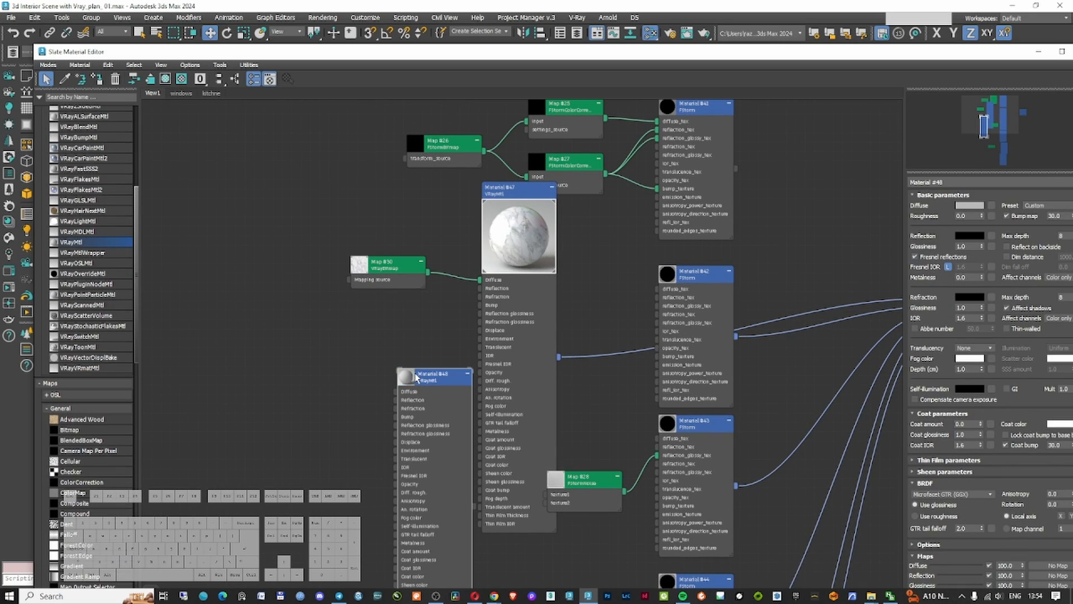
left_click(1062, 51)
left_click(1016, 163)
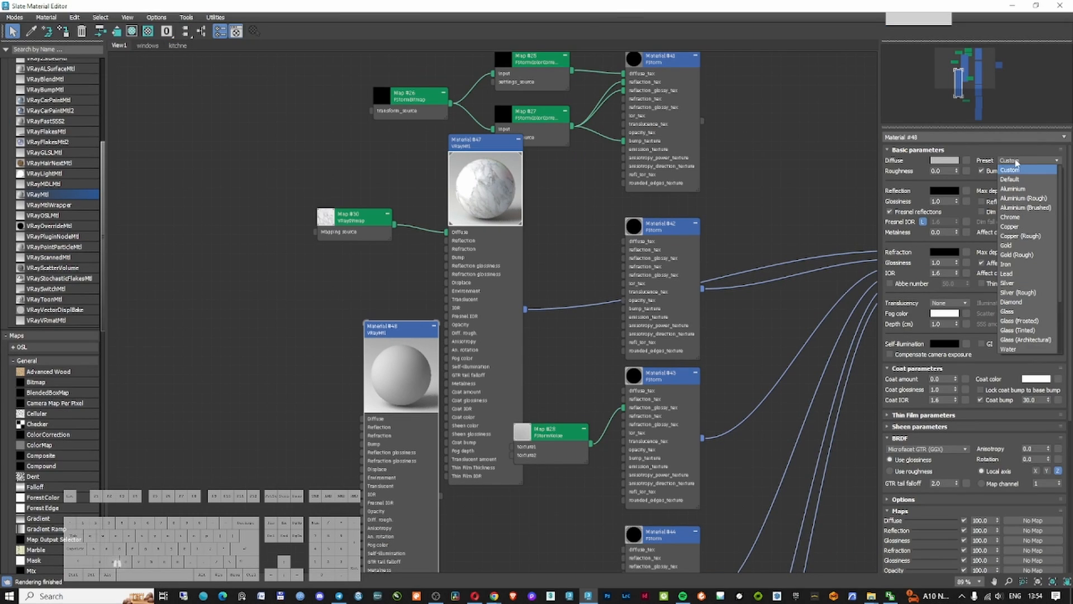
left_click(1011, 216)
Wire the chrome VRayMtl into slot 2 of MultiMat_0 and arrange its node beside the marble material
middle_click_drag(514, 285, 362, 270)
left_click_drag(243, 313, 132, 229)
middle_click_drag(637, 252, 700, 249)
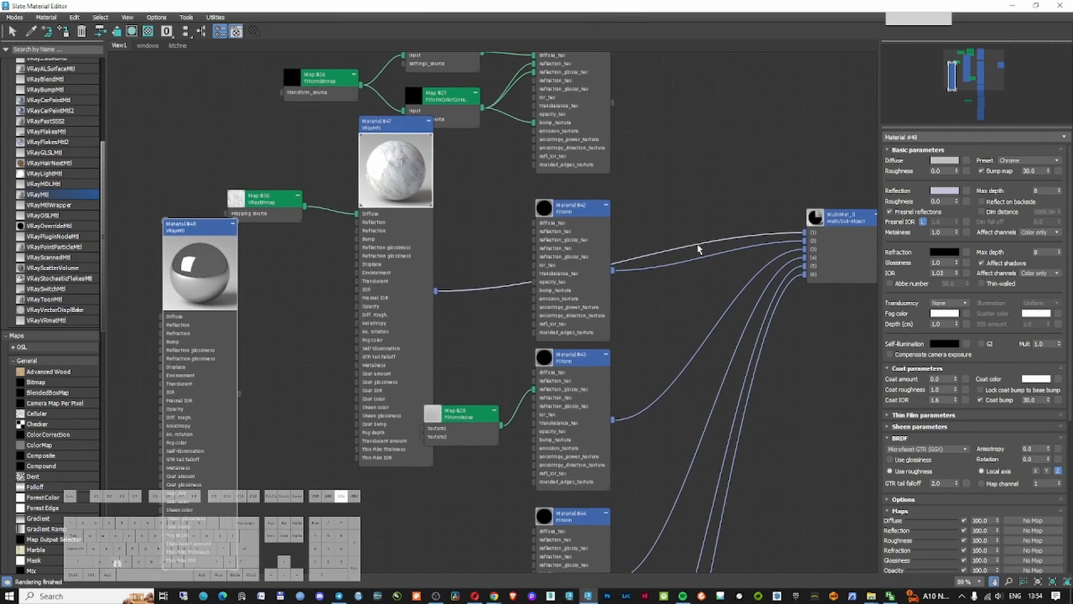
left_click_drag(240, 397, 805, 241)
middle_click_drag(816, 298, 625, 237)
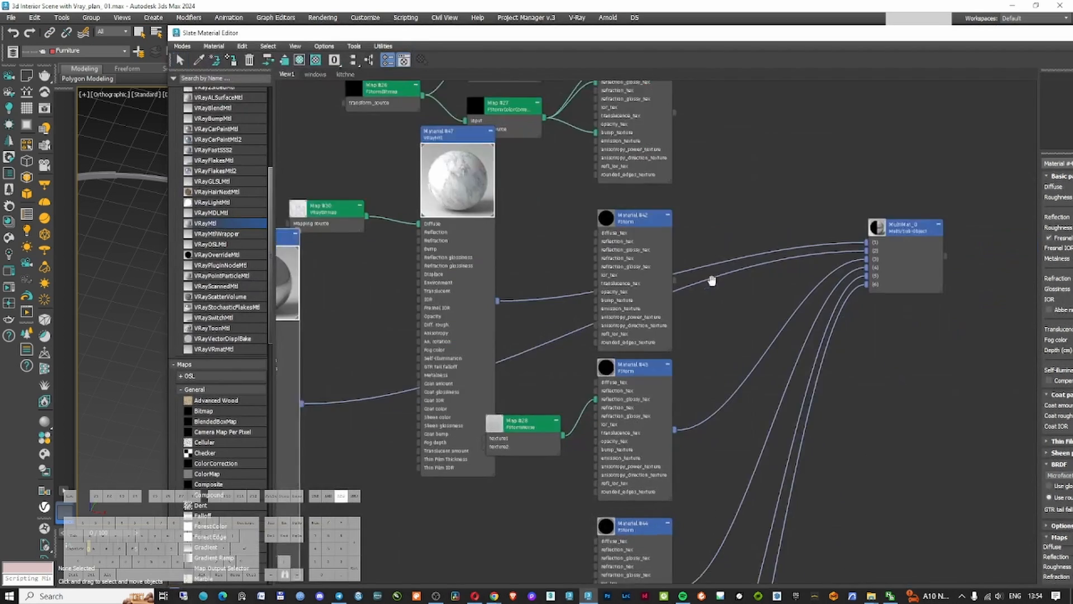
scroll(626, 239, "down", 2)
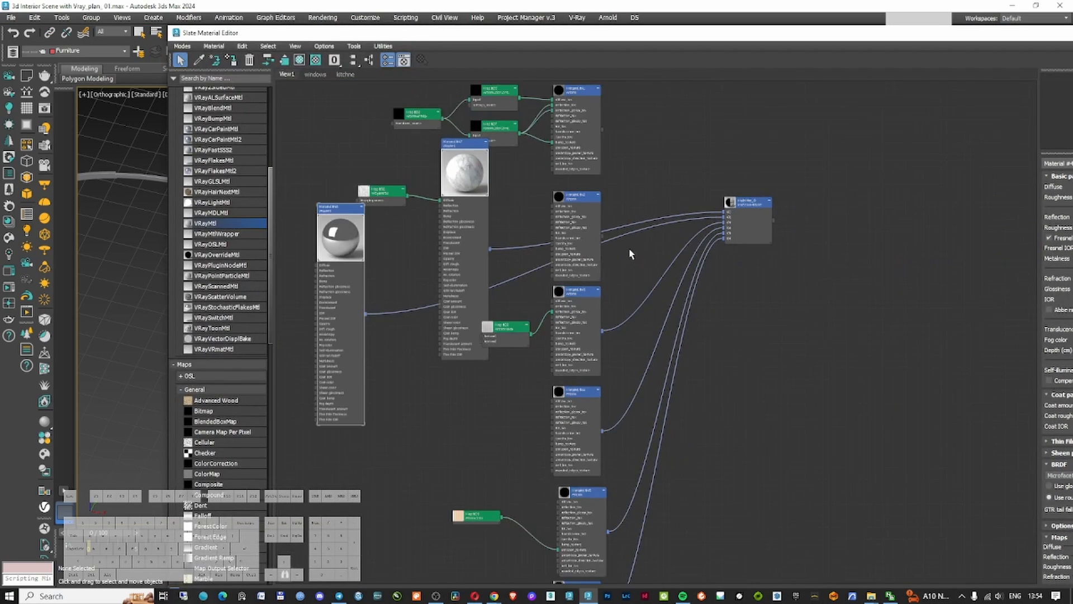
left_click_drag(351, 227, 399, 280)
scroll(625, 266, "up", 2)
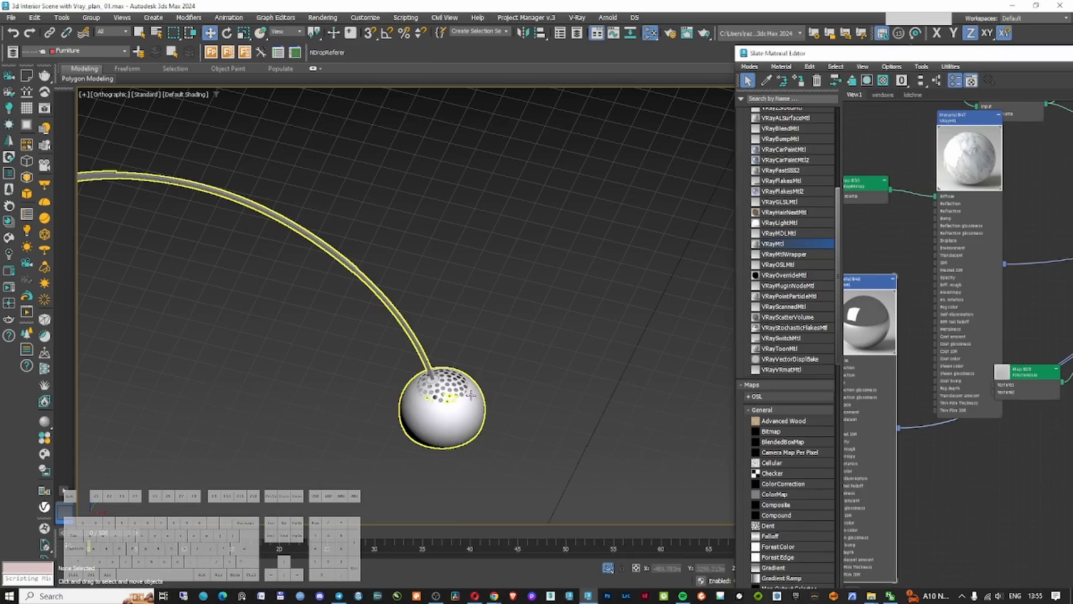
Select the Arco lamp and examine the perforated shade's interior and the bulb from below
left_click(455, 424)
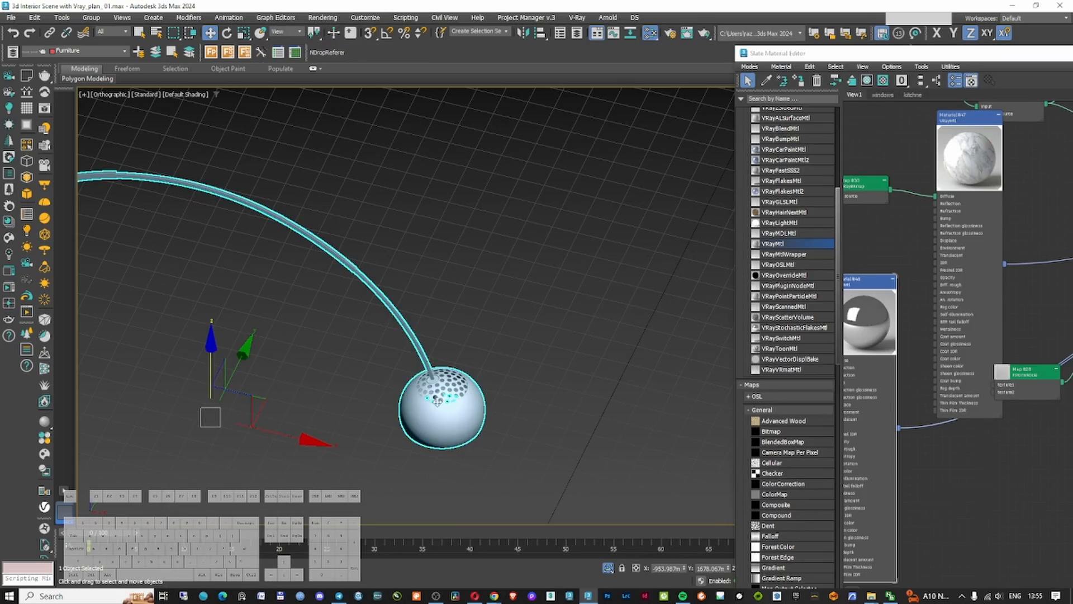
scroll(402, 300, "down", 3)
scroll(532, 295, "up", 5)
mouse_move(532, 295)
middle_mouse_down("alt")
mouse_move(549, 252)
mouse_move(537, 386)
middle_mouse_up("alt")
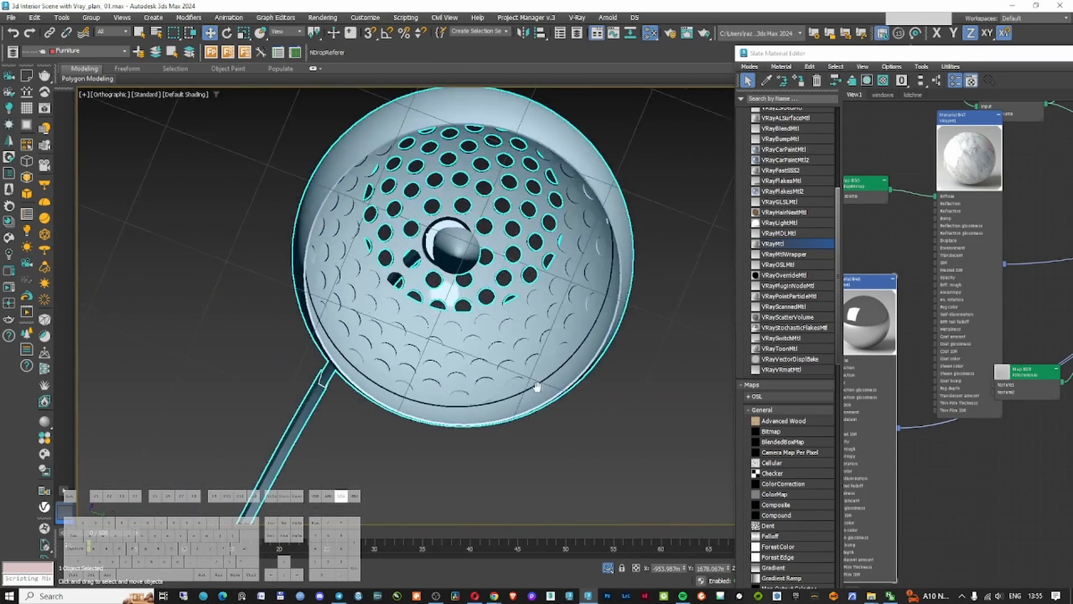
scroll(467, 282, "up", 5)
key("F3")
key("F3")
scroll(446, 298, "down", 6)
middle_click_drag(445, 298, 481, 324, "alt")
scroll(481, 313, "up", 5)
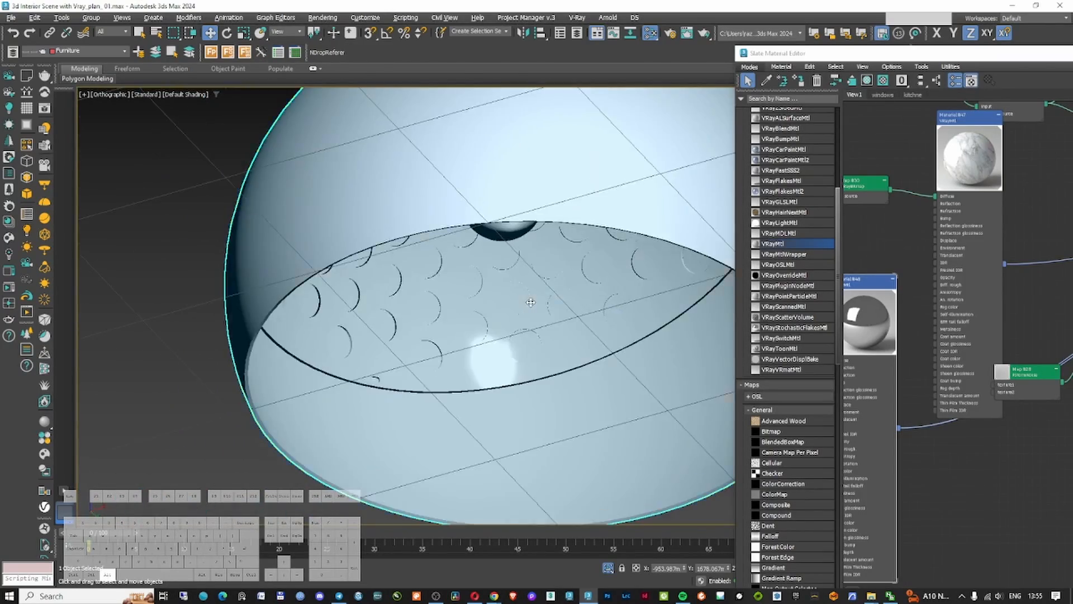
middle_click_drag(532, 300, 515, 271, "alt")
middle_click_drag(455, 96, 491, 255)
scroll(491, 255, "up", 5)
scroll(460, 237, "down", 4)
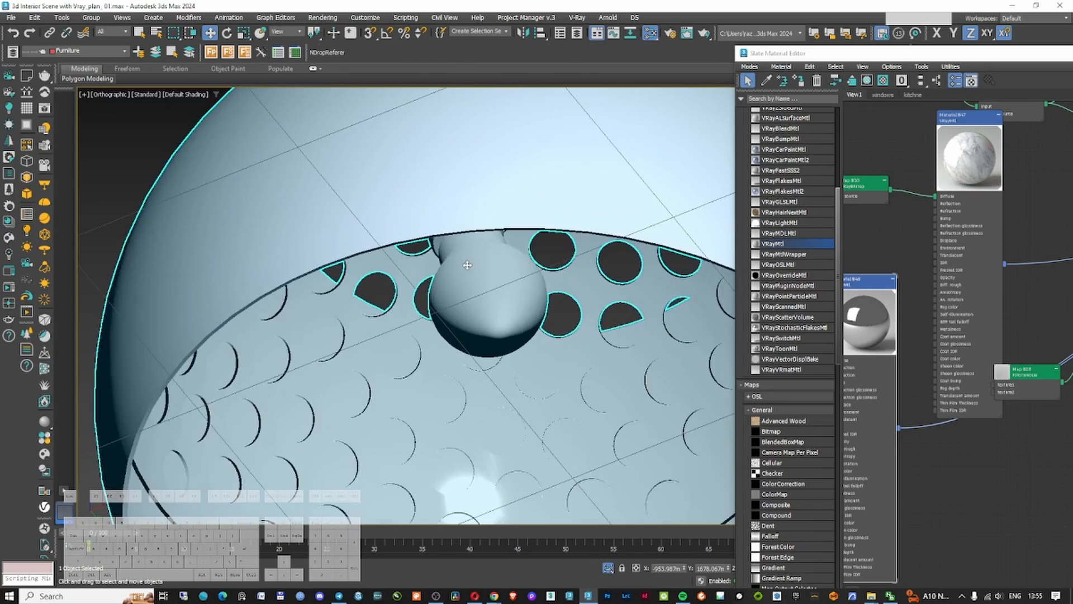
middle_click_drag(462, 297, 489, 271, "alt")
scroll(447, 209, "down", 3)
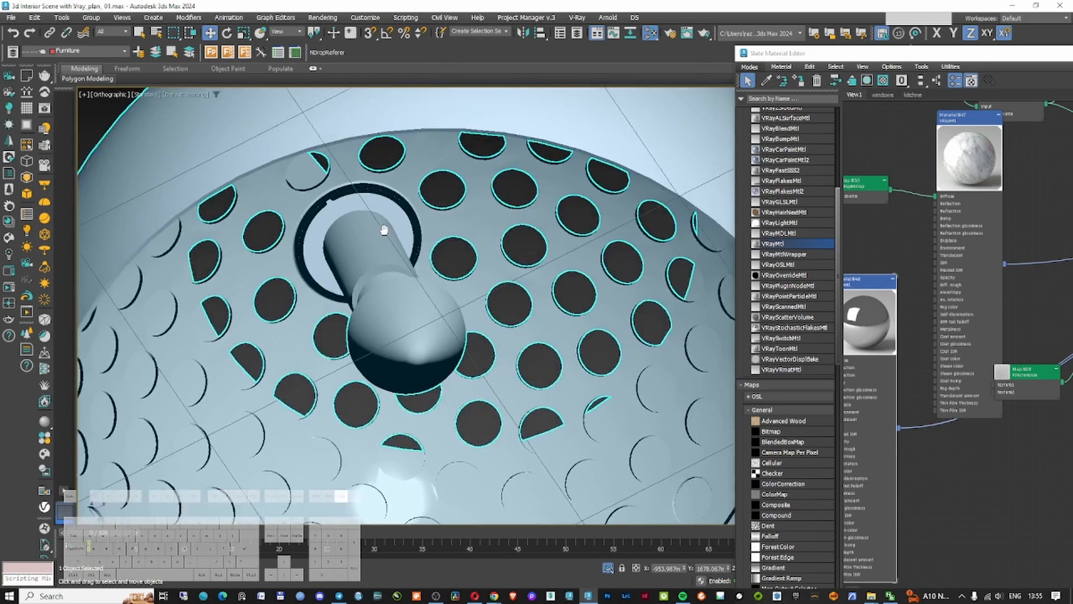
scroll(470, 190, "up", 1)
Check the material IDs of the lamp's socket and bulb by selecting their faces at polygon level
key("m")
left_click(814, 98)
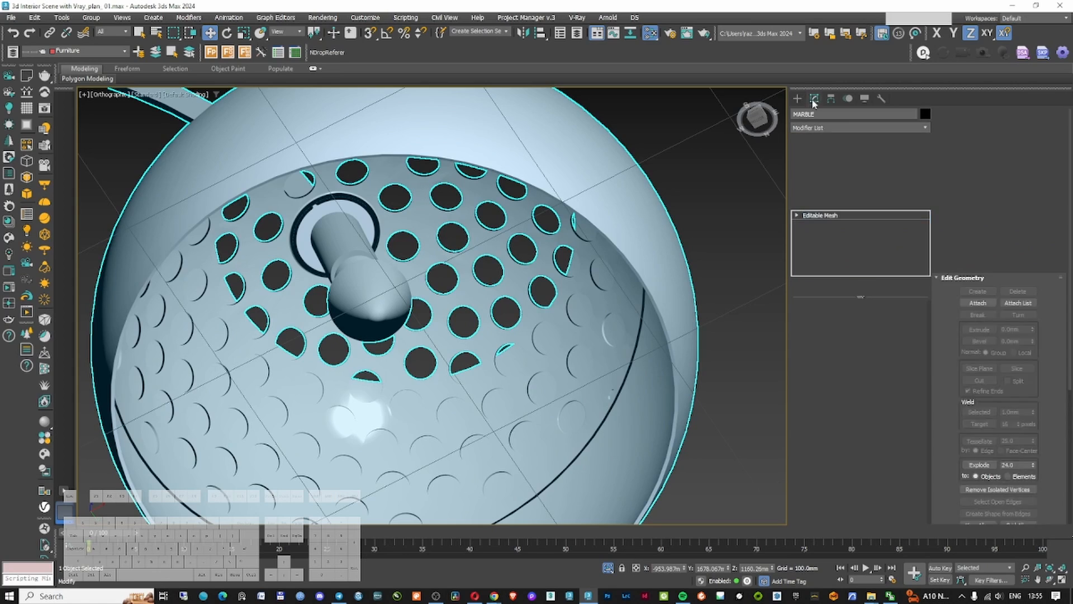
left_click(869, 322)
scroll(369, 224, "up", 2)
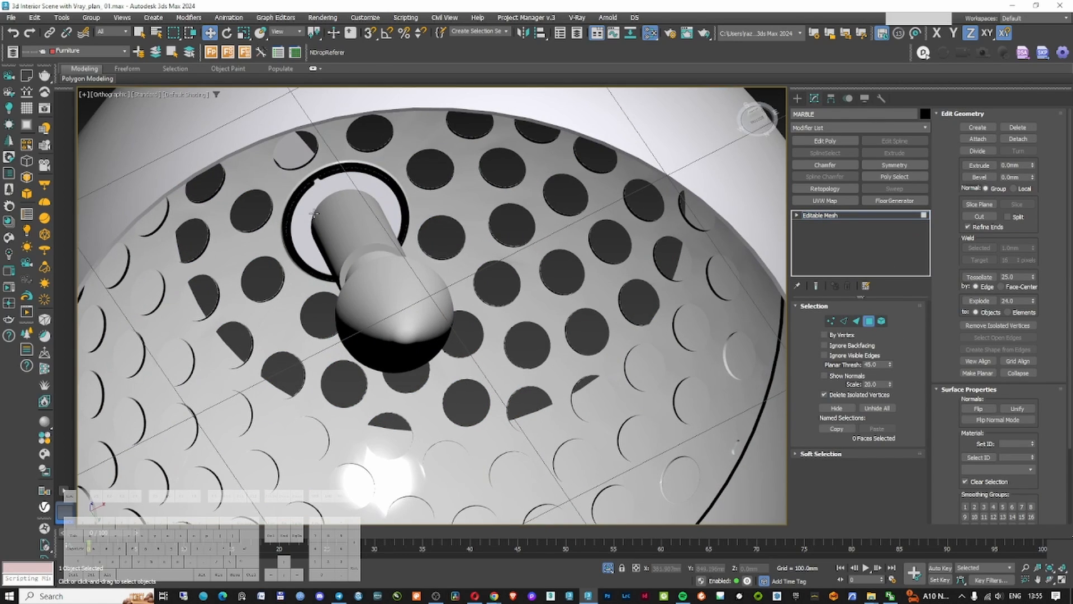
left_click(352, 217)
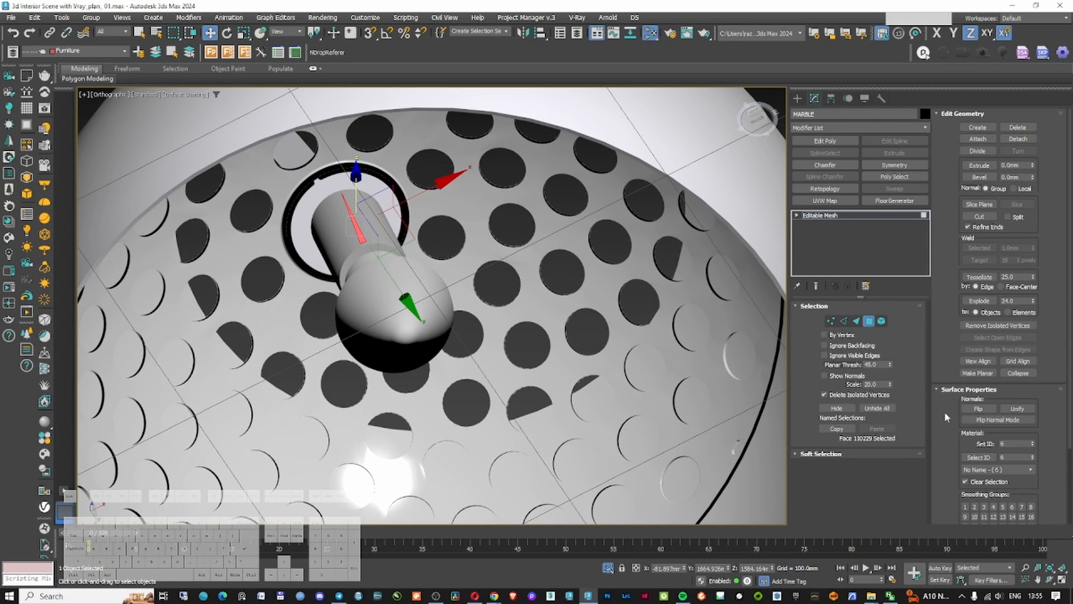
left_click(359, 262)
scroll(357, 268, "up", 5)
left_click(491, 314)
scroll(491, 315, "down", 5)
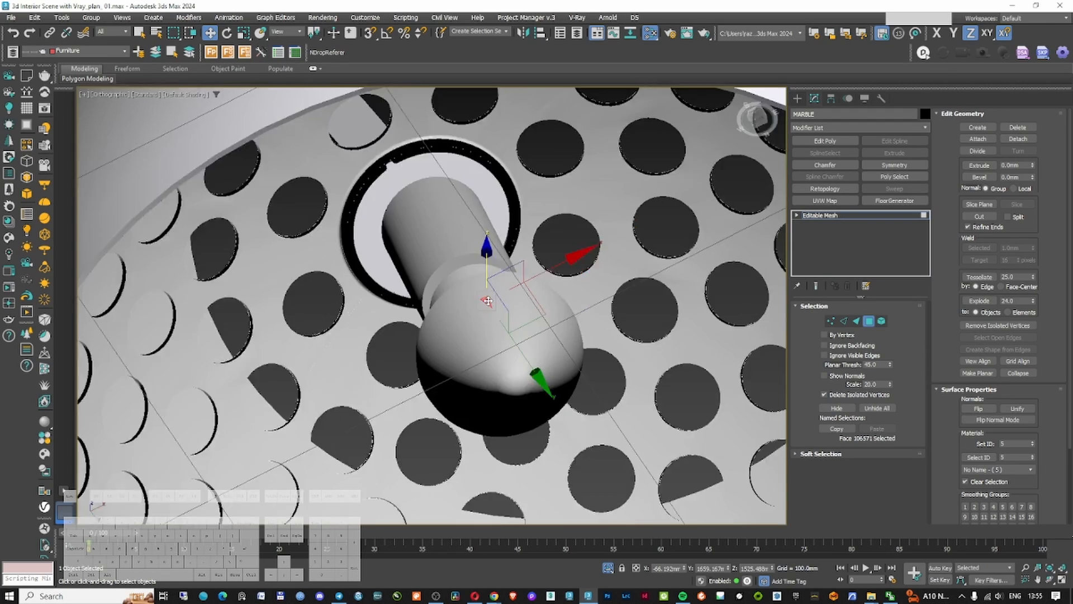
scroll(472, 249, "up", 3)
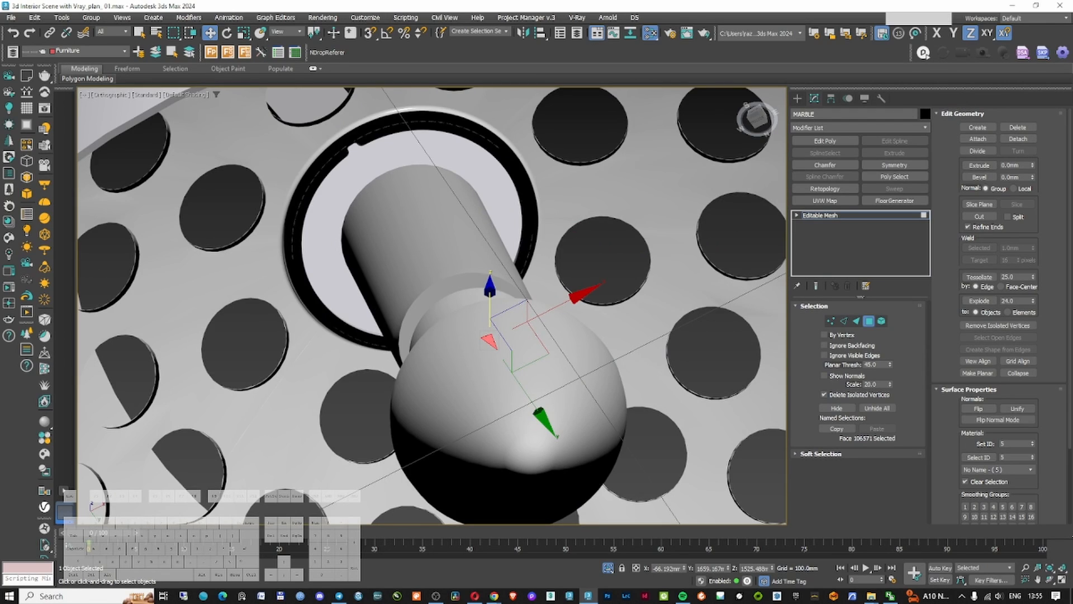
Add a VRayMtl to the material graph and connect it to slot 5 of the MultiMat_0 Multi/Sub-Object material
key("m")
scroll(60, 497, "down", 10)
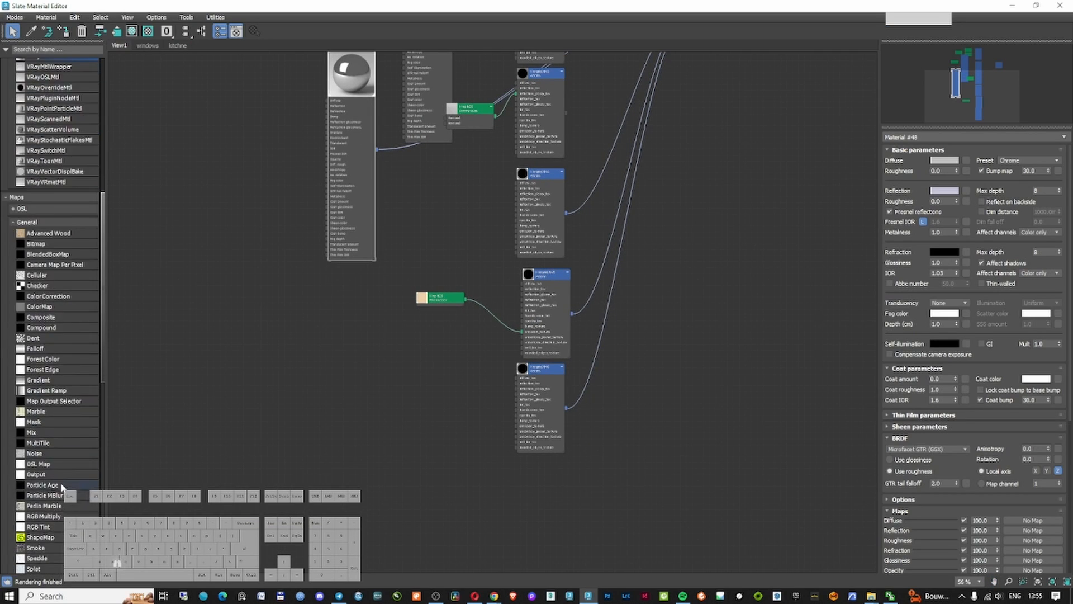
scroll(68, 414, "up", 11)
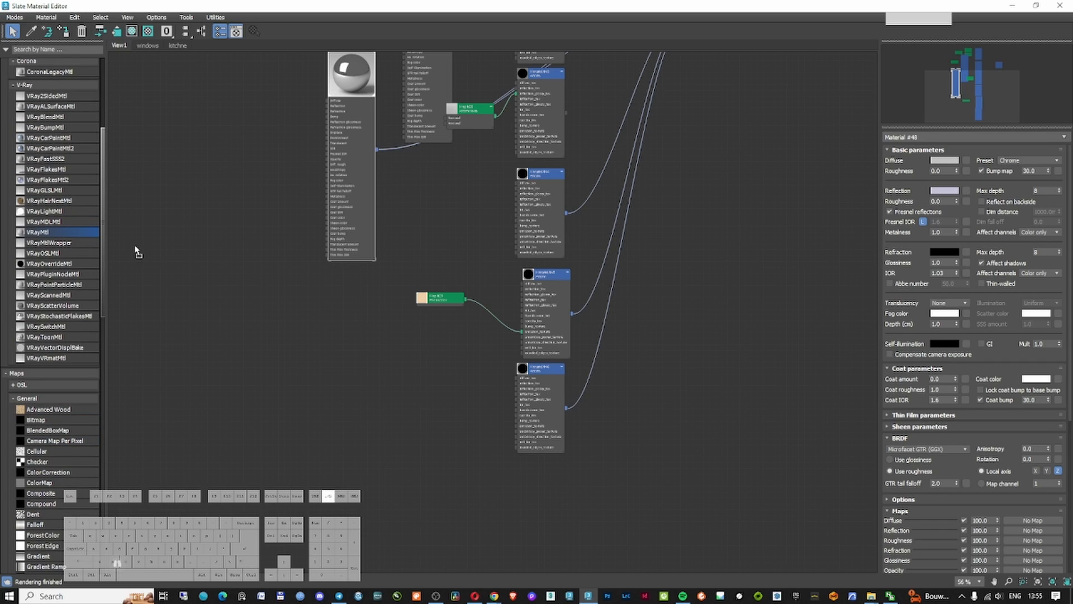
left_click_drag(422, 341, 421, 339)
middle_click_drag(462, 359, 266, 417)
scroll(267, 416, "down", 1)
left_click_drag(465, 115, 468, 357)
scroll(296, 460, "up", 3)
left_click_drag(209, 468, 597, 294)
Set the new VRayMtl's diffuse colour to near-white
double_click(165, 338)
left_click(945, 160)
left_click_drag(769, 92, 769, 134)
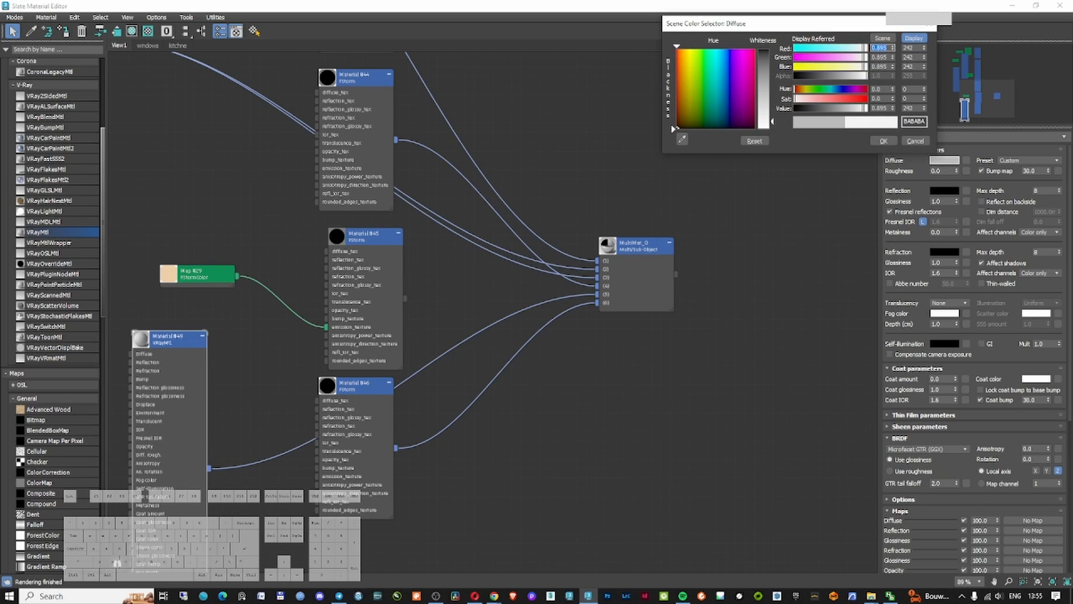
left_click(883, 140)
Duplicate the near-white VRayMtl and connect the copy to slot 6 of the MultiMat_0 material
middle_click_drag(210, 373, 330, 250)
left_click_drag(261, 221, 363, 384, "shift")
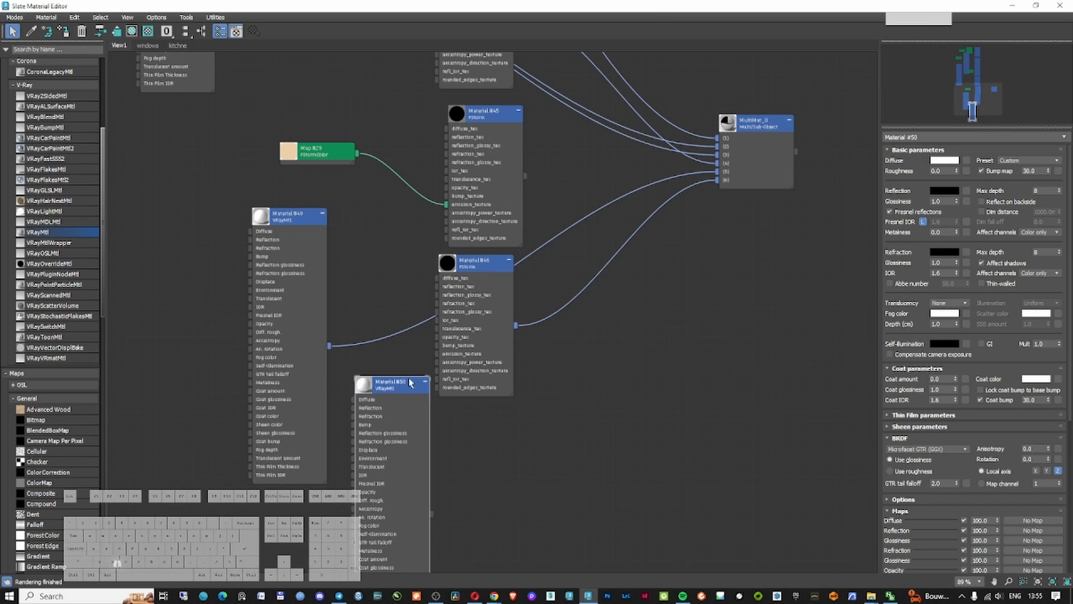
scroll(410, 434, "down", 2)
left_click_drag(361, 452, 578, 201)
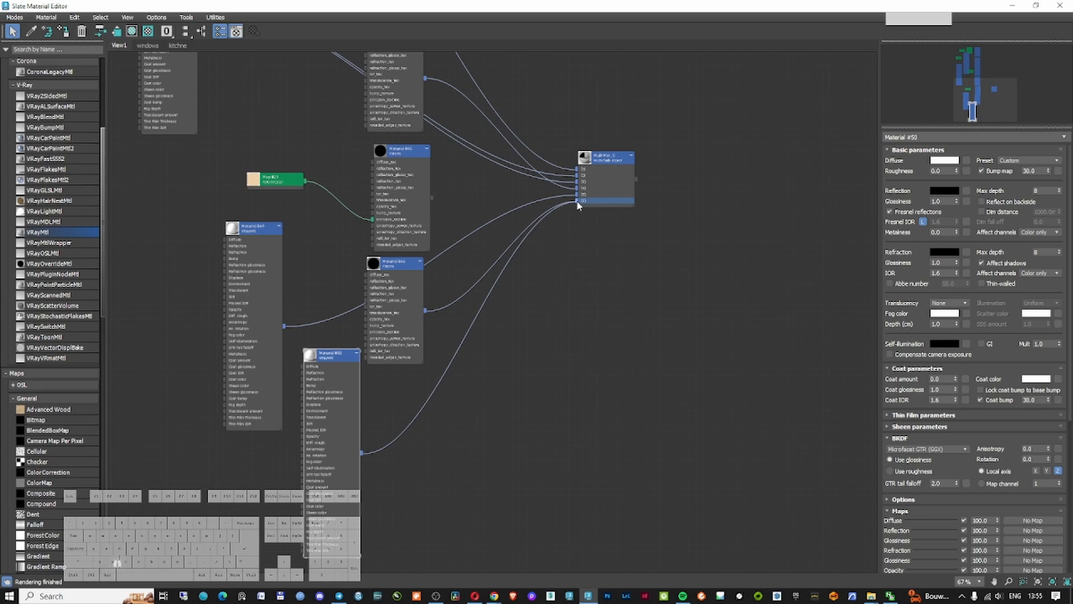
Move the MultiMat_0 node farther from its material nodes to spread out the graph
left_click_drag(601, 158, 693, 207)
middle_click_drag(514, 157, 518, 219)
left_click_drag(400, 216, 361, 206)
left_click(309, 202)
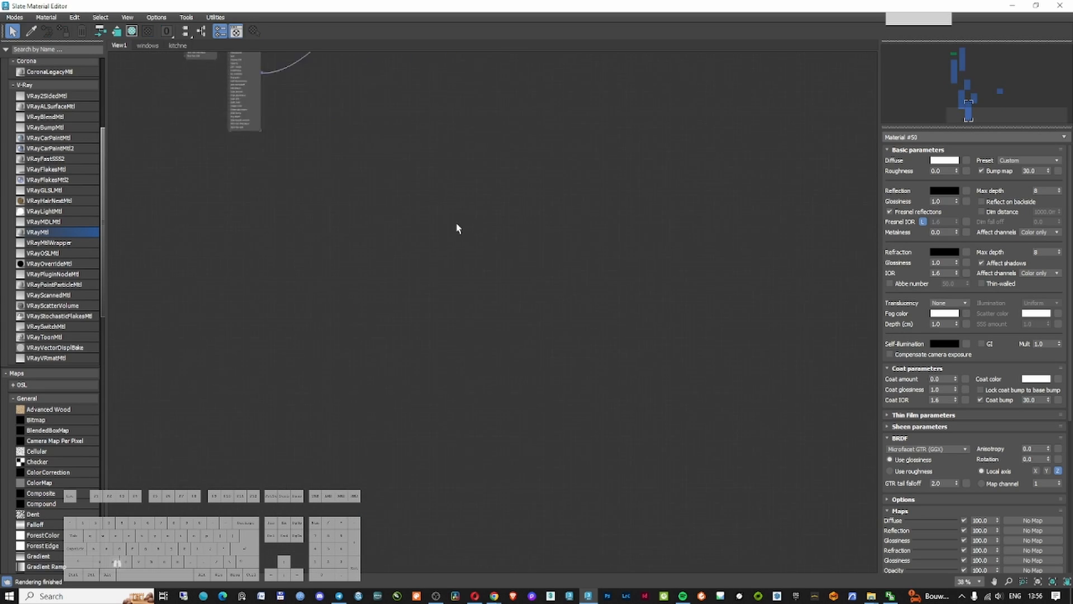
scroll(455, 223, "up", 3)
middle_click_drag(422, 198, 570, 478)
scroll(546, 203, "up", 5)
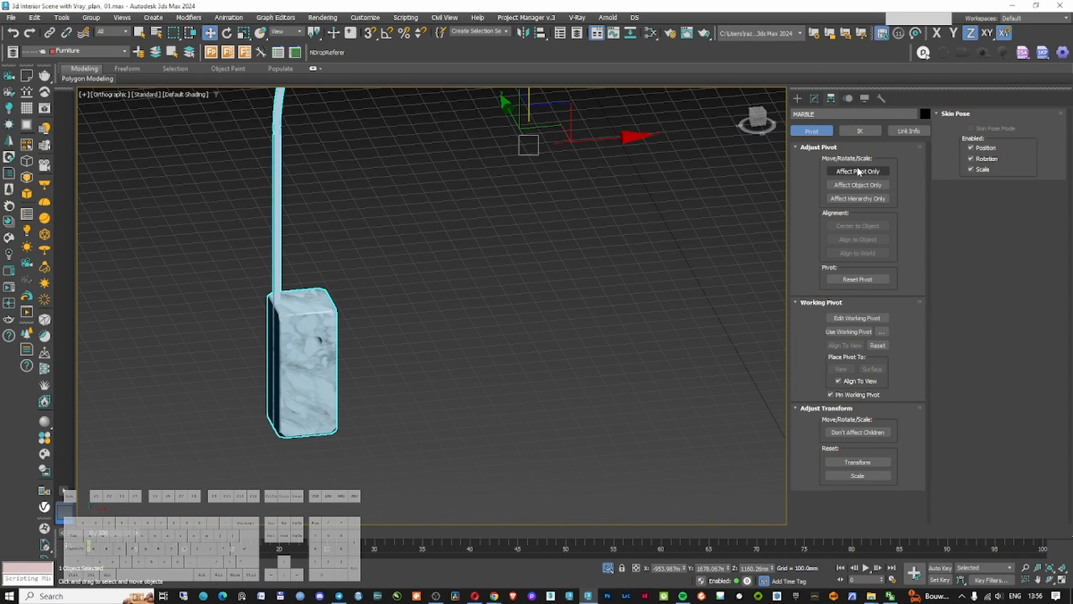
Move the floor lamp's pivot along X and Z to the bottom of its marble base
left_click(859, 171)
scroll(534, 184, "down", 3)
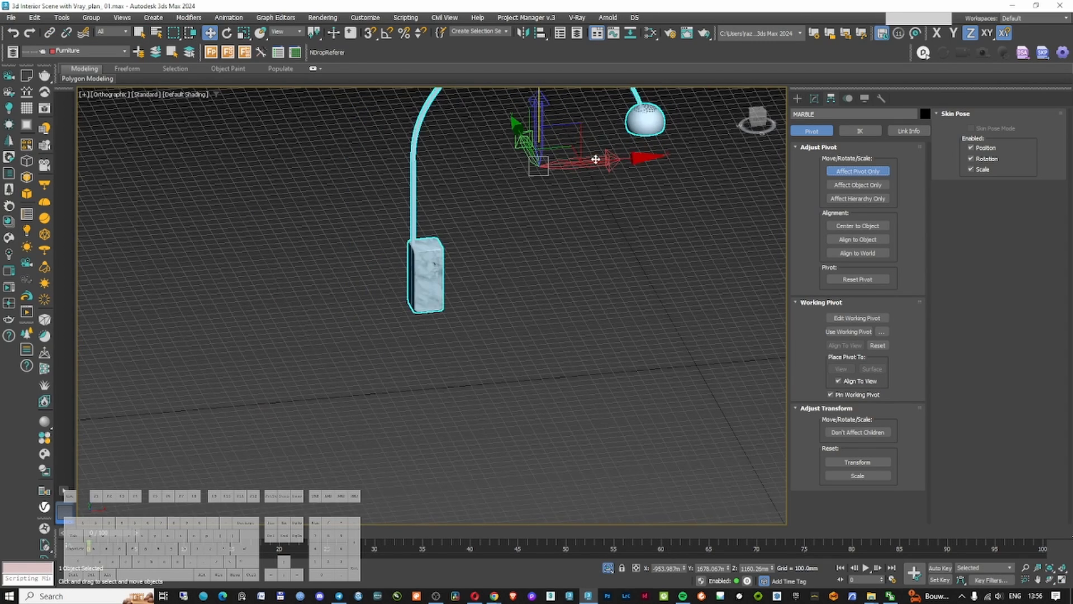
left_click_drag(576, 162, 472, 171)
left_click_drag(434, 137, 434, 270)
left_click(869, 170)
Bring the rest of the scene back and move the floor lamp beside the sofas in the top view
right_click(625, 222)
left_click(658, 172)
key("t")
key("z")
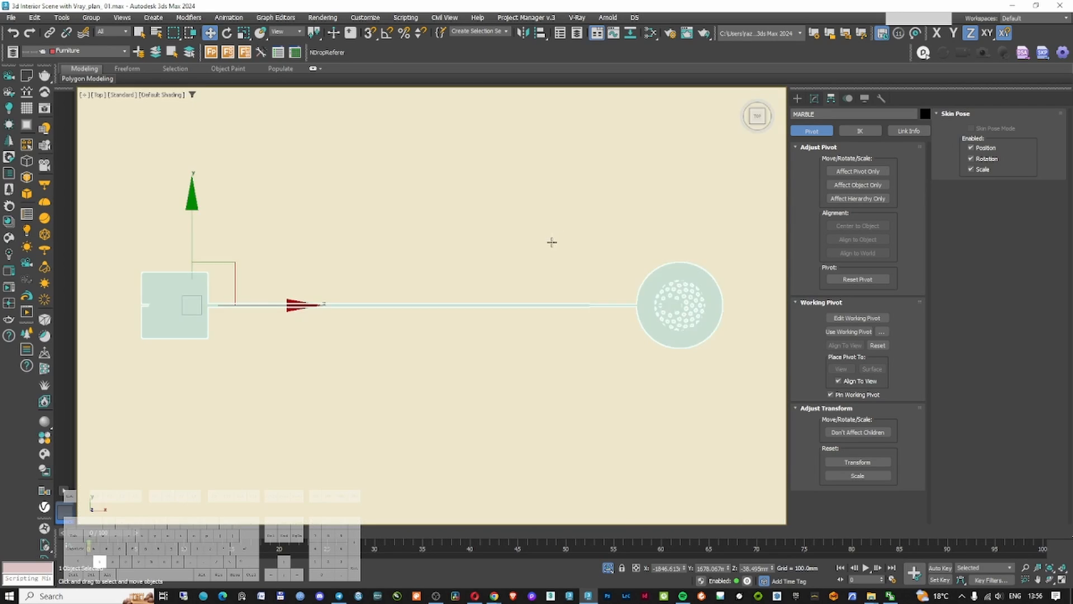
scroll(551, 242, "down", 6)
key("F3")
left_click_drag(481, 229, 624, 179)
Rotate the floor lamp about its base so the shade reaches over the sofas, and show the camera view
right_click(624, 179)
left_click(650, 199)
left_click_drag(690, 162, 705, 337)
right_click(619, 216)
left_click(643, 227)
key("c")
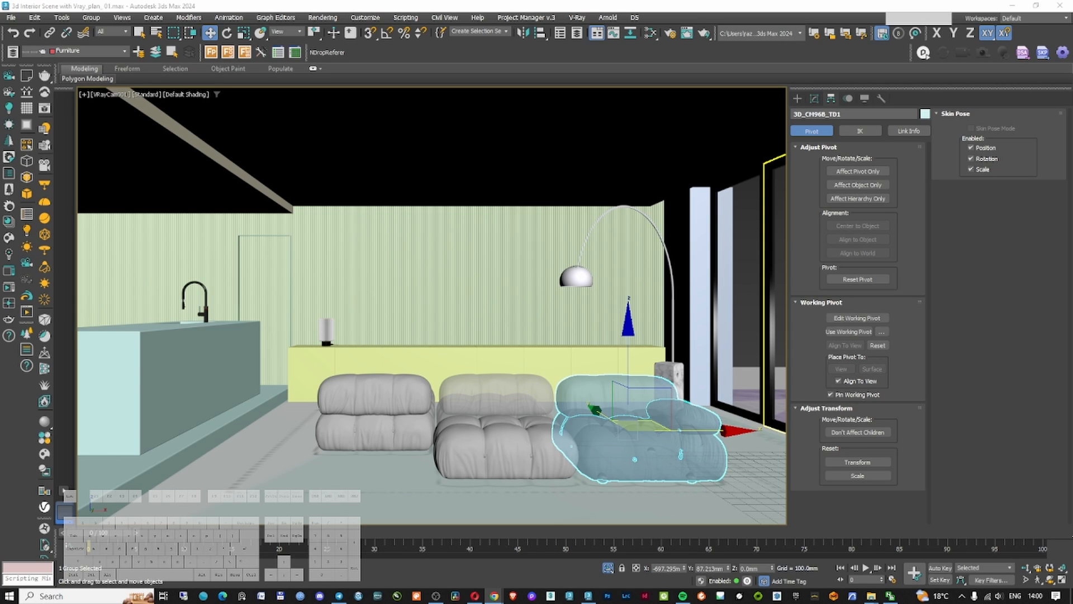
Switch to Chrome and save the enlarged image of the print with tall black strokes from Eichholtz's Arrangements set of 2 page
left_click_drag(1072, 140, 645, 66)
double_click(641, 69)
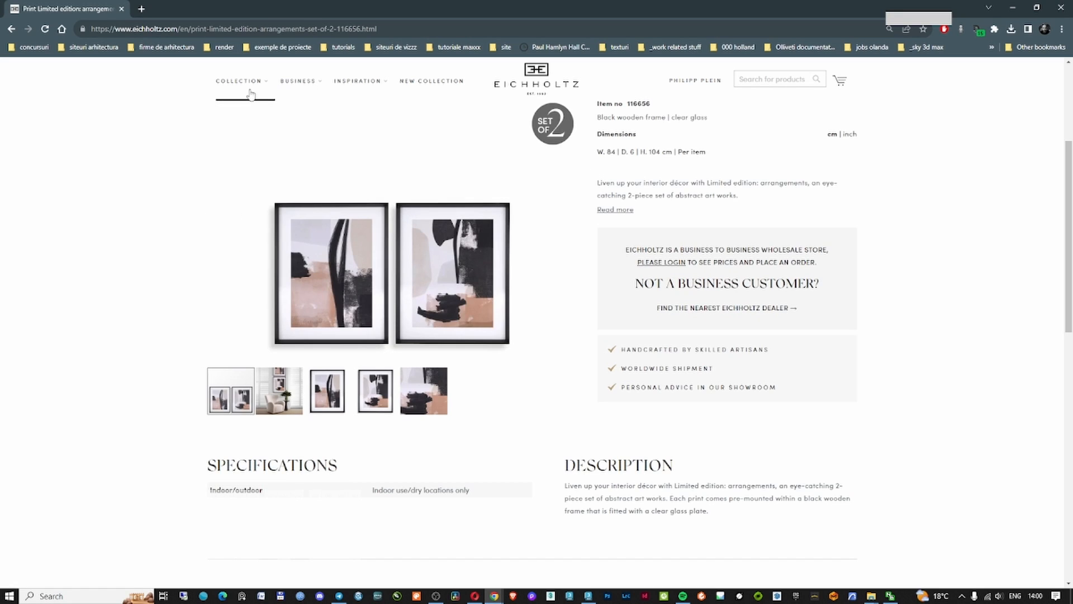
mouse_move(252, 89)
scroll(315, 386, "up", 3)
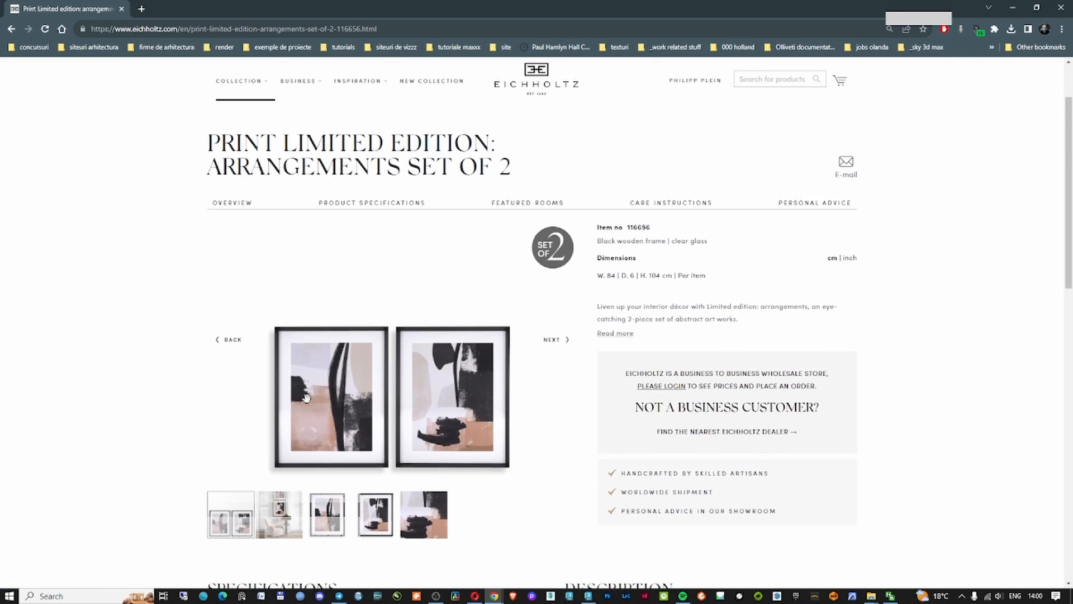
scroll(392, 396, "down", 3)
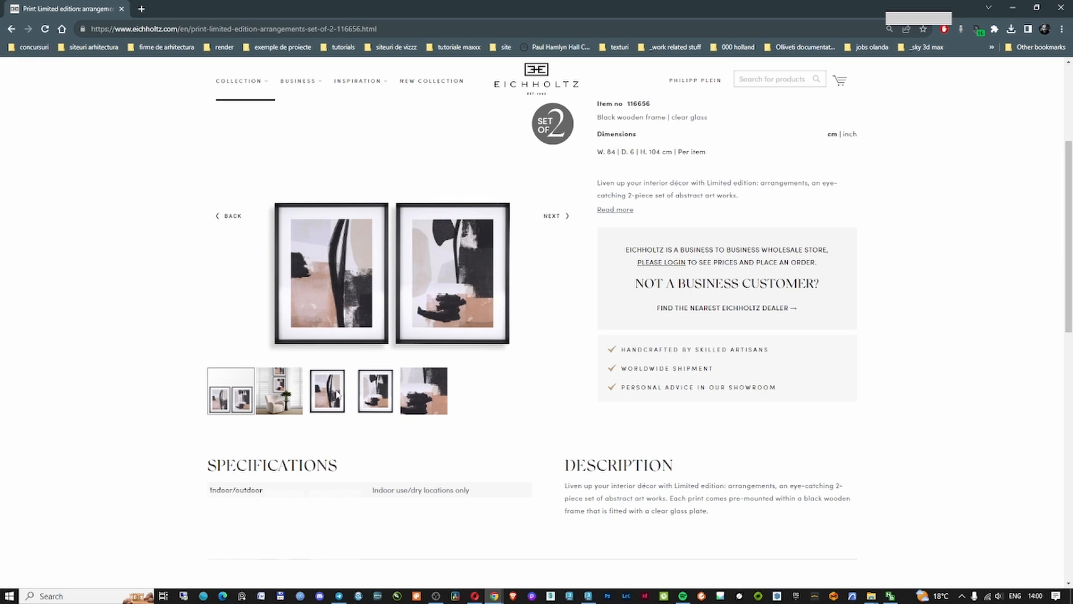
left_click(371, 391)
left_click(387, 257)
left_click(533, 290)
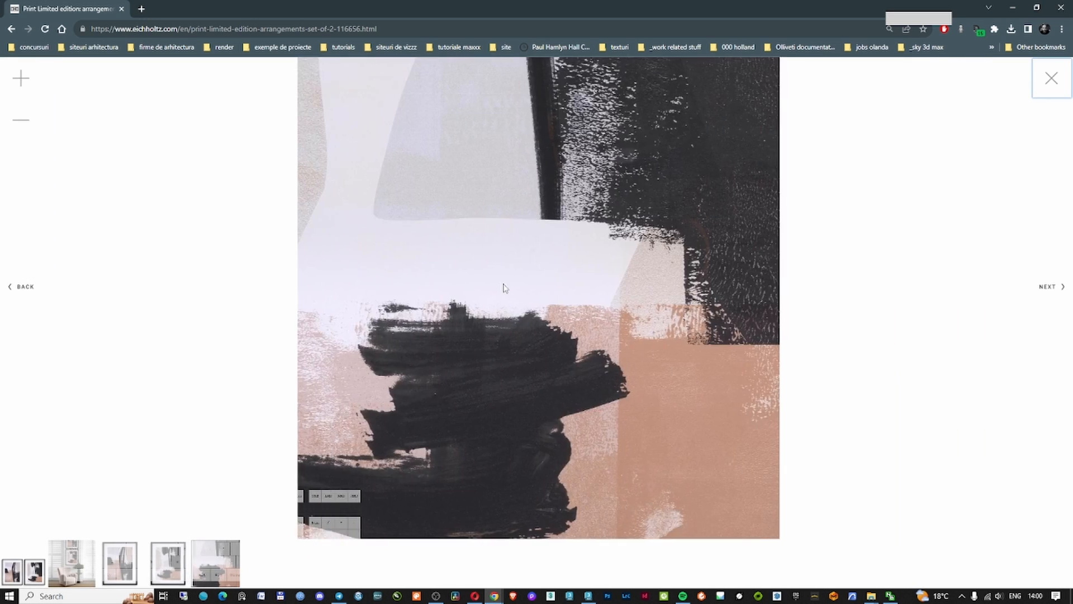
left_click(24, 289)
right_click(521, 247)
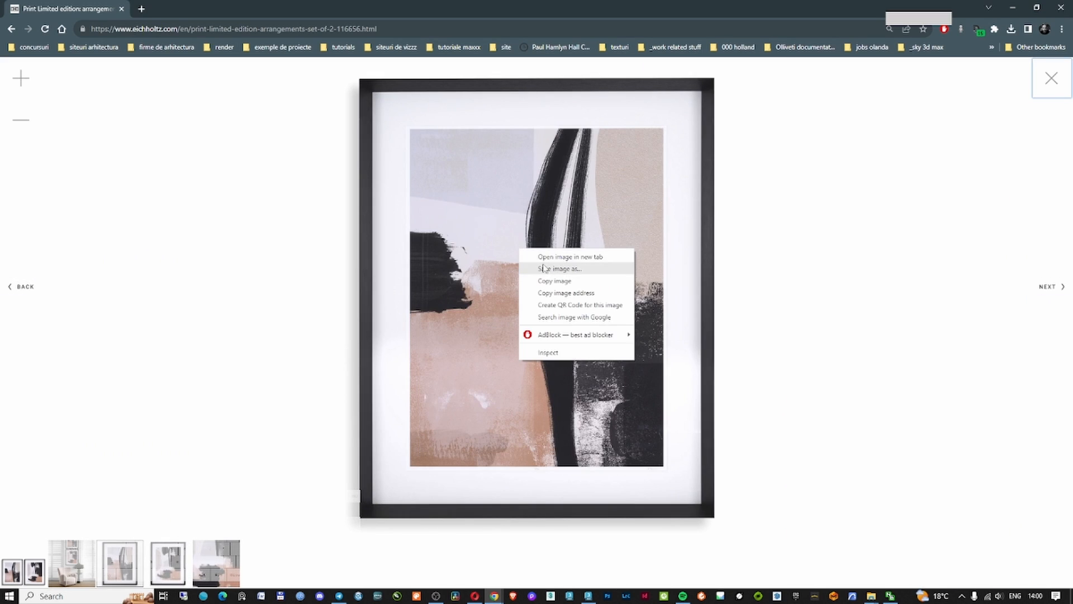
left_click(554, 268)
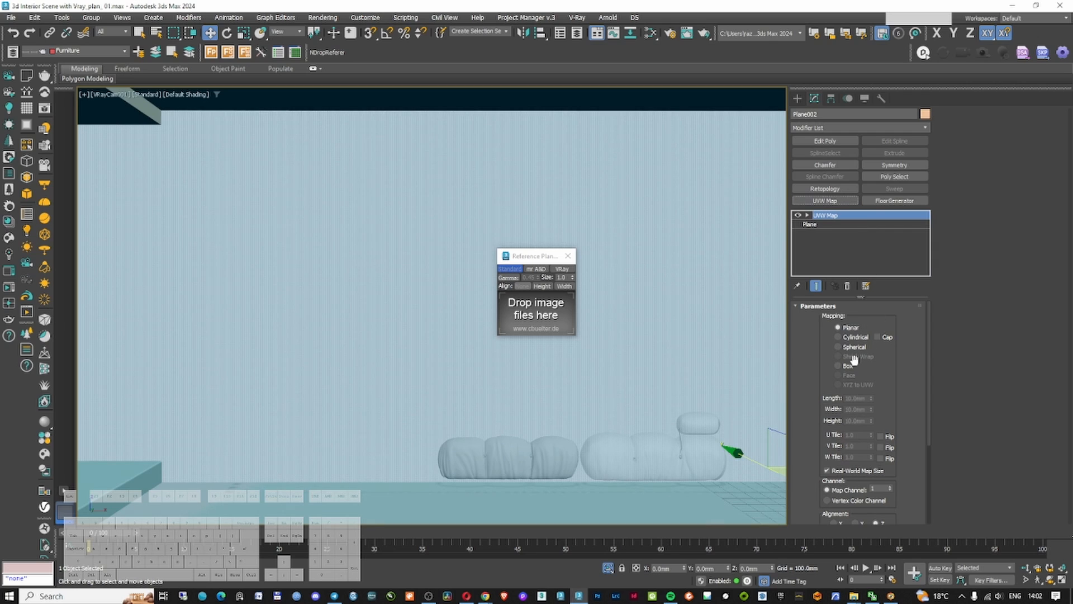
Turn off real-world map size in the image plane's UVW mapping and isolate the image planes in the front view
left_click(842, 473)
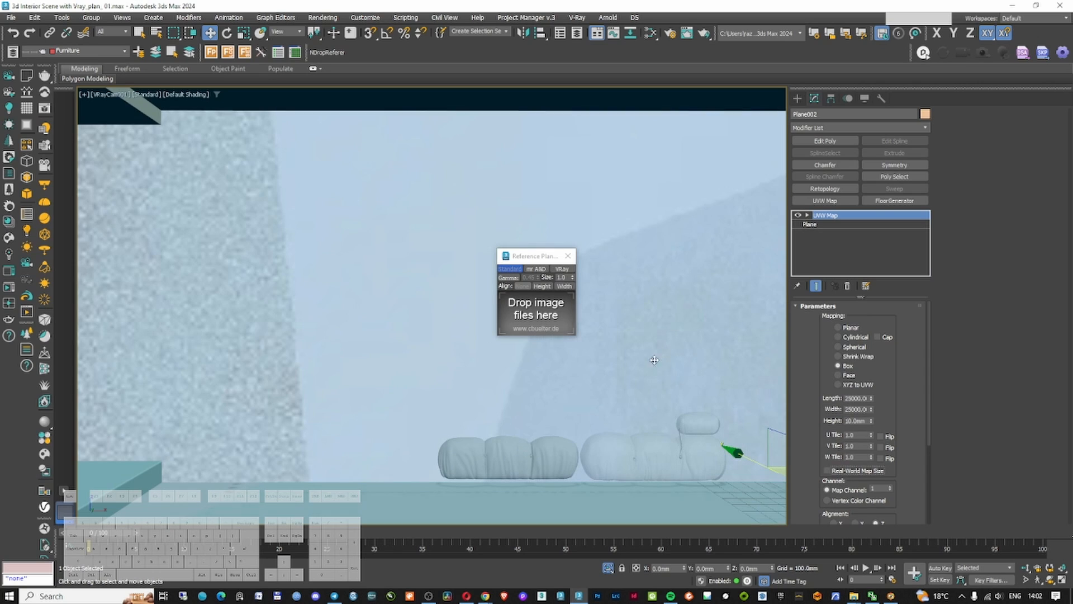
key("alt+q")
key("f")
key("z")
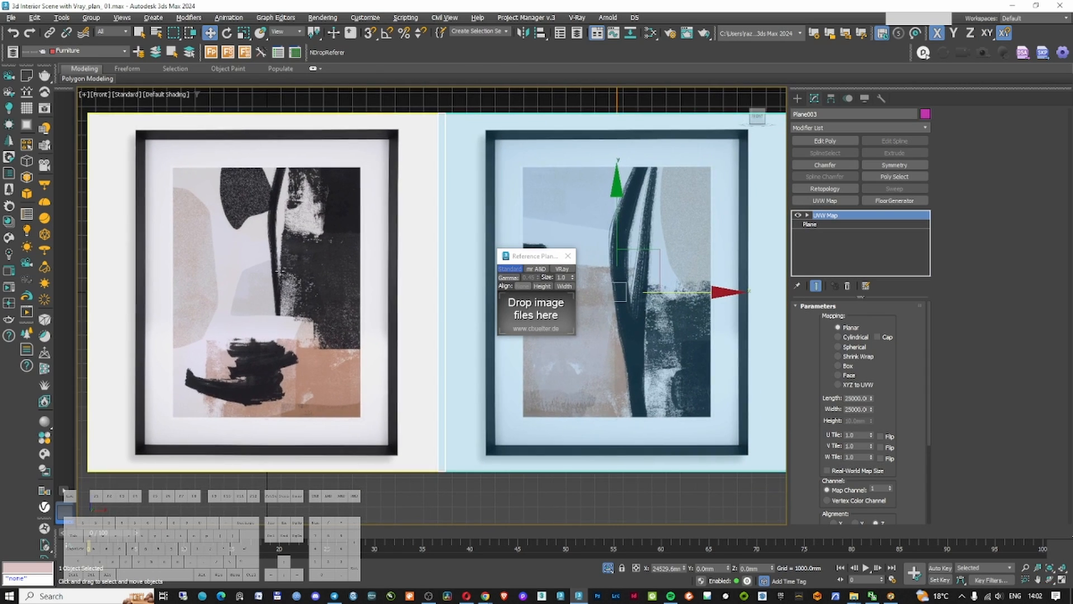
Close the Reference Plane tool and move the second print's plane along X, leaving a gap between the two prints
left_click(569, 256)
scroll(575, 258, "down", 3)
left_click_drag(671, 273, 710, 274)
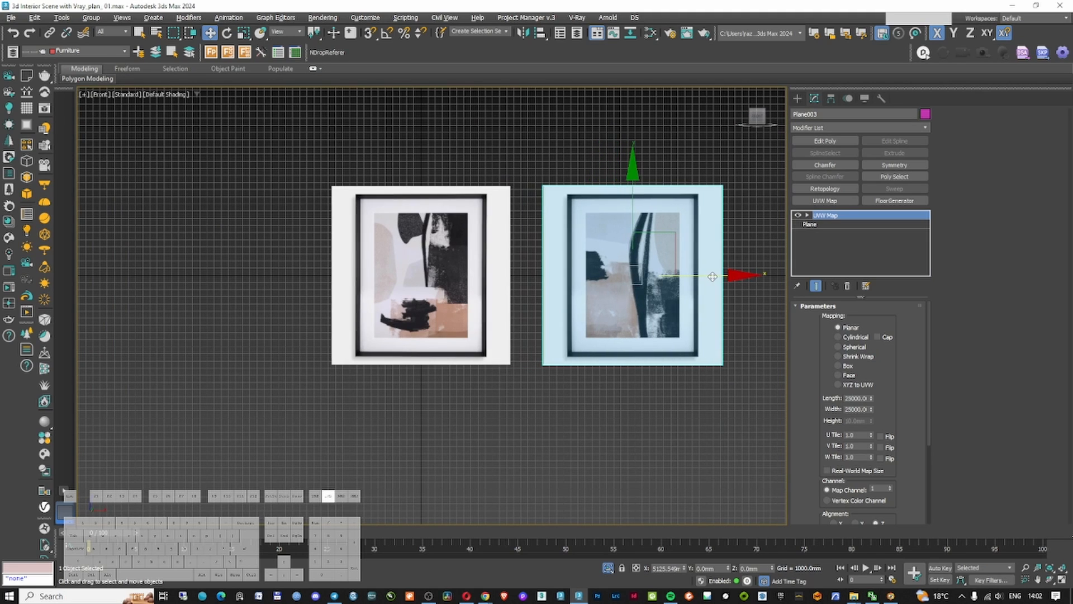
left_click(486, 172)
Draw a rectangle spline around the first print's outer frame, about 22,766 mm long and 18,360 mm wide
scroll(379, 201, "up", 3)
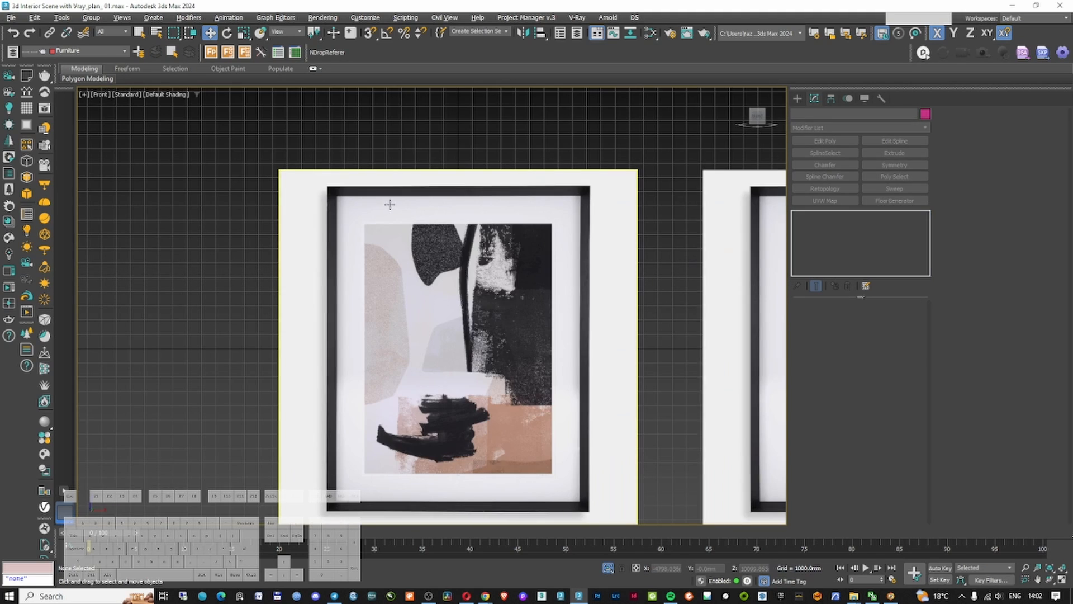
middle_click_drag(430, 217, 462, 195)
left_click(798, 99)
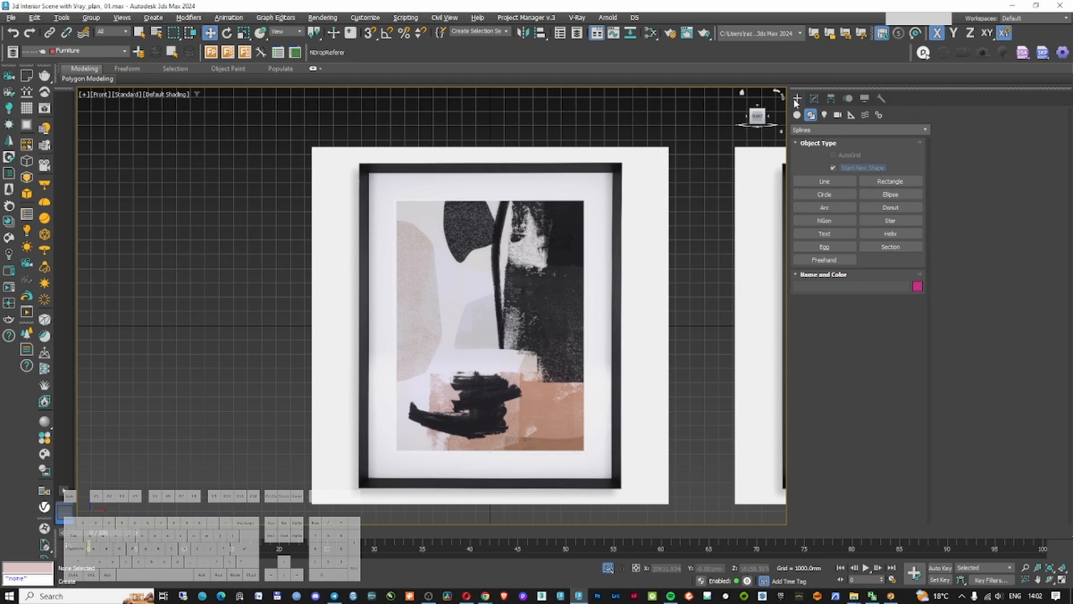
left_click(892, 183)
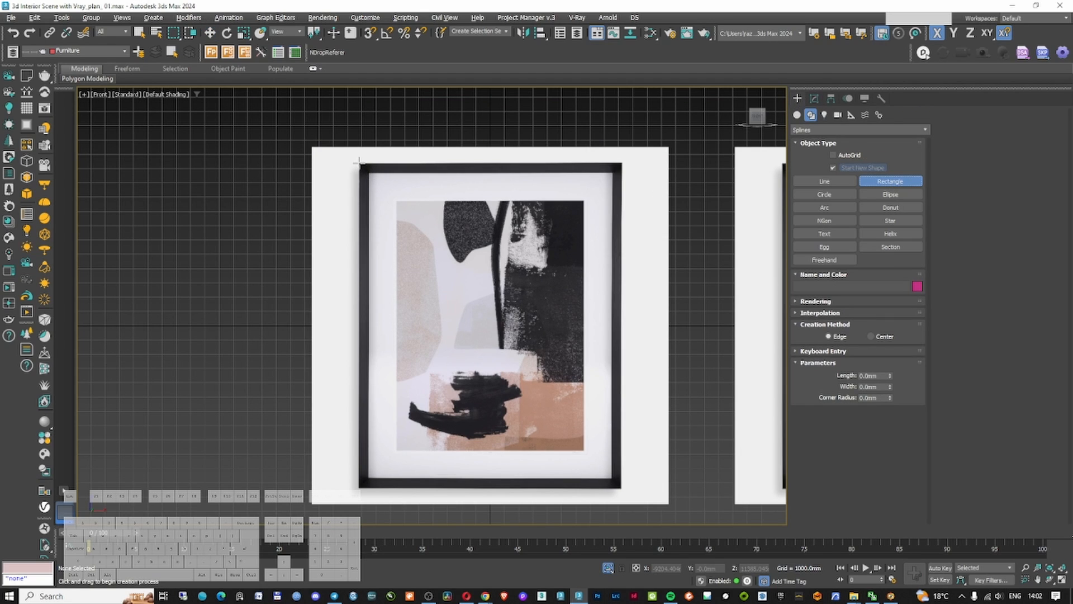
left_click_drag(360, 163, 621, 488)
Sweep the rectangle with a Bar section, aligning the pivot to the profile's upper corner and setting the width to 622.2 mm
left_click(814, 99)
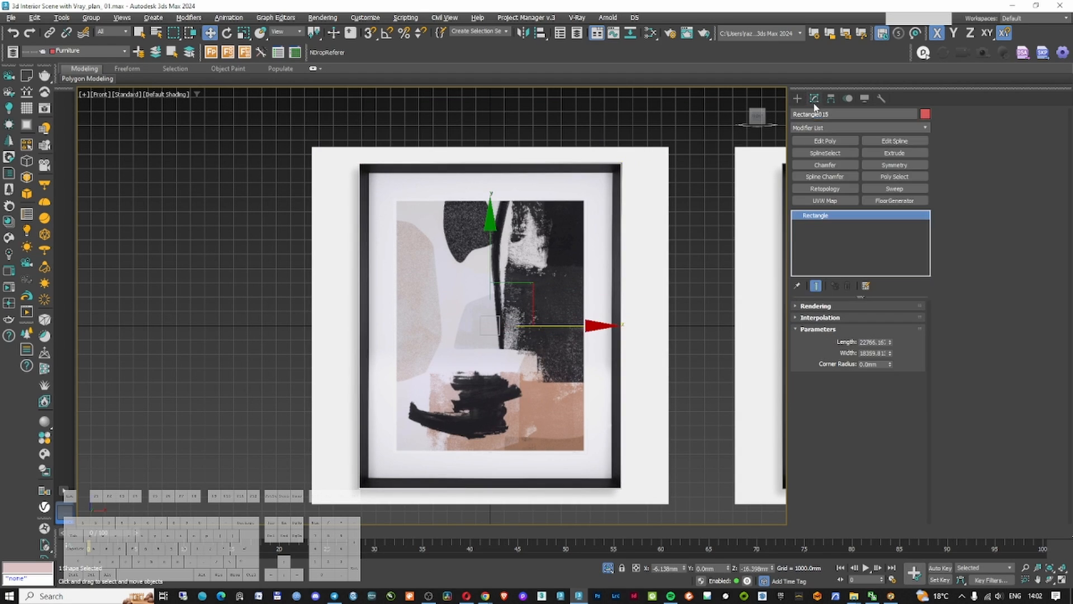
left_click(895, 188)
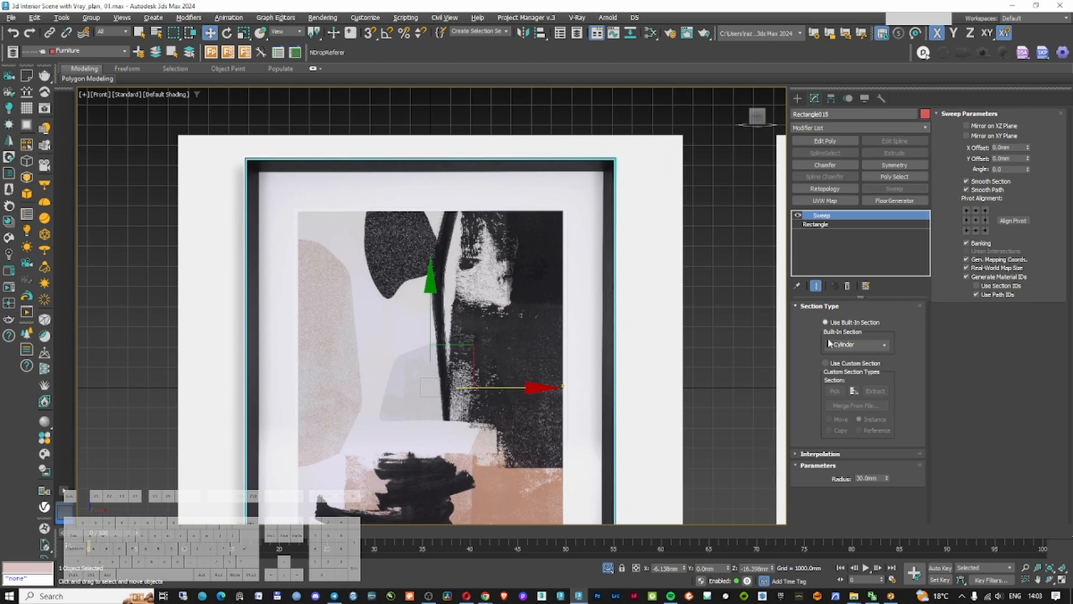
left_click(855, 345)
left_click(848, 363)
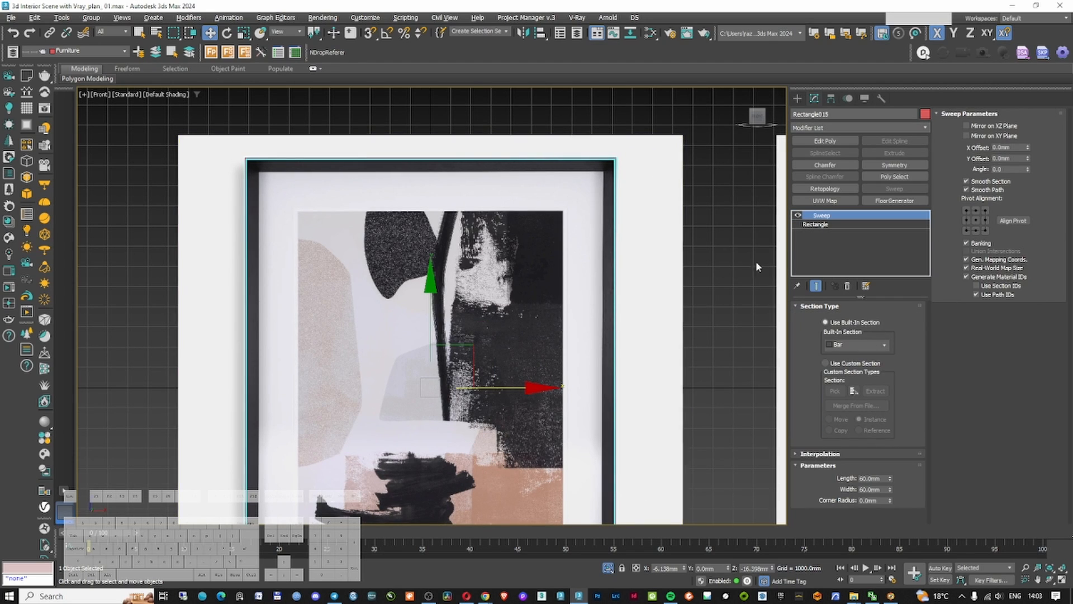
left_click(985, 210)
left_click_drag(890, 489, 890, 455)
scroll(437, 295, "down", 6)
scroll(392, 271, "up", 10)
key("F3")
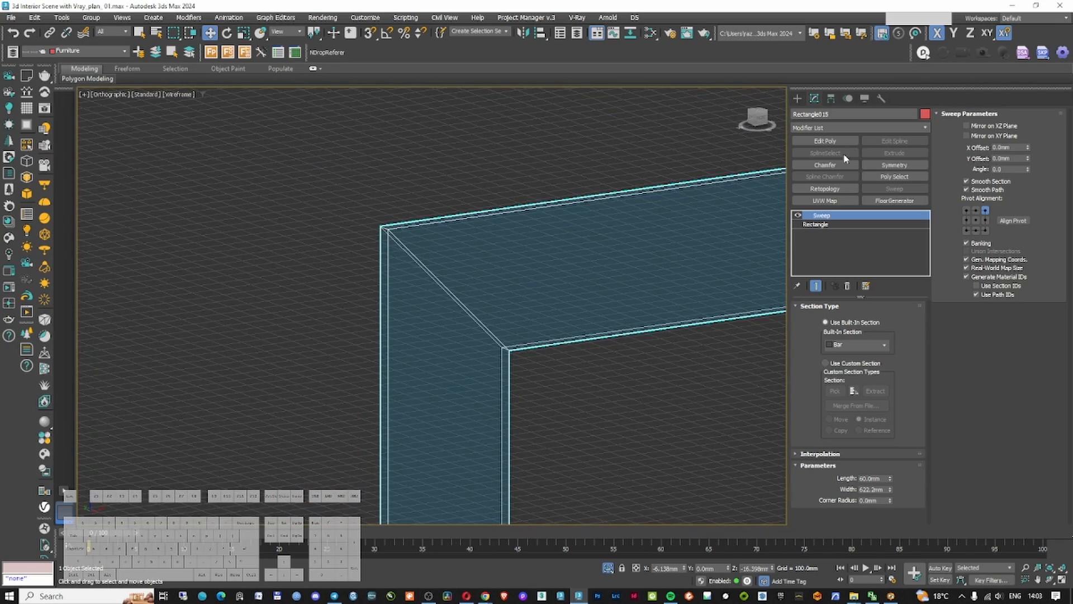
Convert the swept frame to an editable mesh and delete polygons around its corners in two selections
scroll(721, 255, "down", 5)
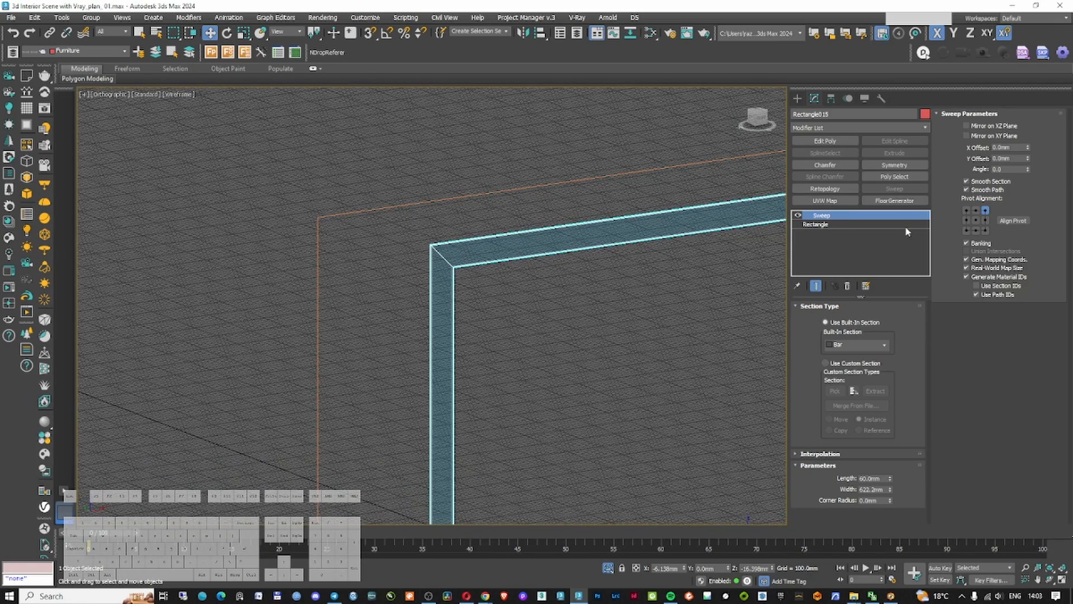
middle_click_drag(548, 224, 496, 236)
key("F3")
key("F3")
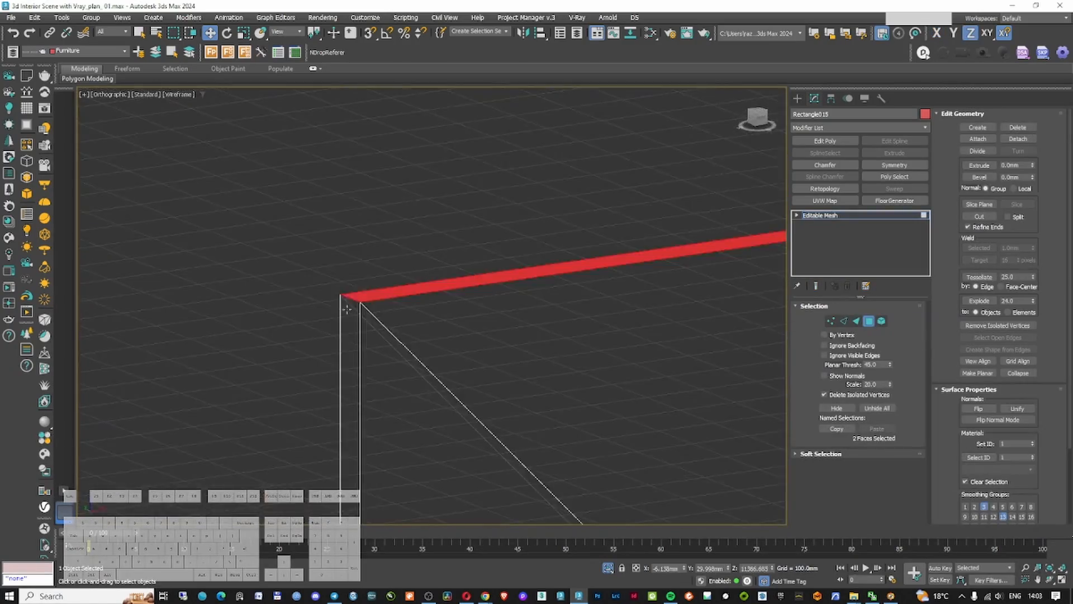
scroll(441, 319, "up", 5)
left_click_drag(479, 287, 441, 339)
key("Delete")
scroll(473, 303, "up", 5)
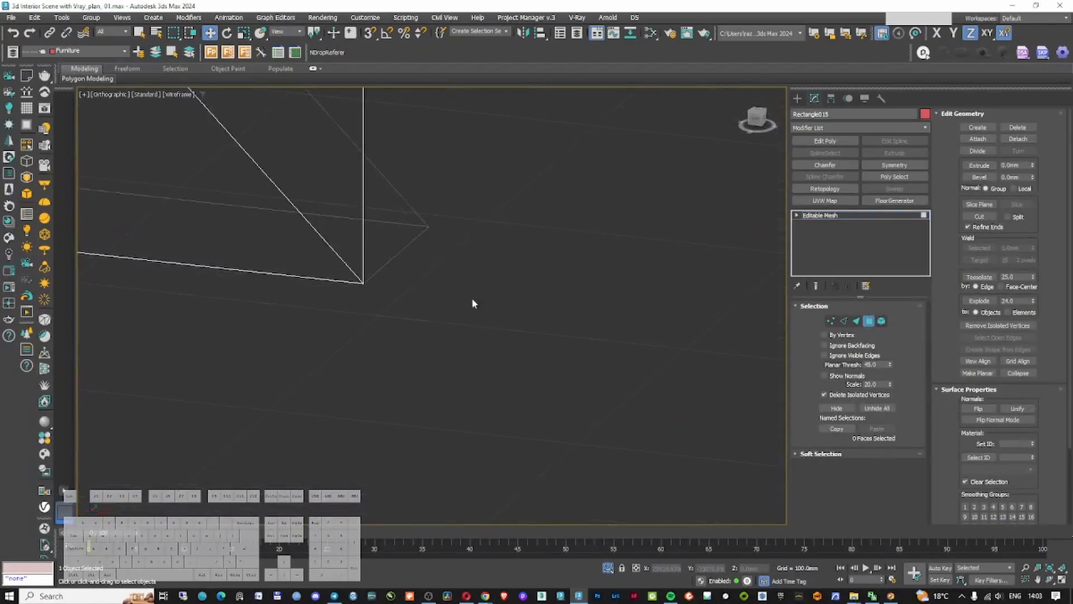
middle_click_drag(350, 337, 313, 436)
left_click_drag(455, 223, 467, 277)
key("Delete")
Select all of the frame's vertices and convert the frame to an editable poly
mouse_move(467, 277)
middle_mouse_down()
mouse_move(419, 289)
mouse_move(329, 191)
mouse_move(299, 280)
mouse_move(439, 211)
middle_mouse_up()
scroll(299, 280, "down", 10)
scroll(436, 206, "up", 5)
left_click(831, 321)
key("ctrl+a")
right_click(840, 215)
left_click(865, 305)
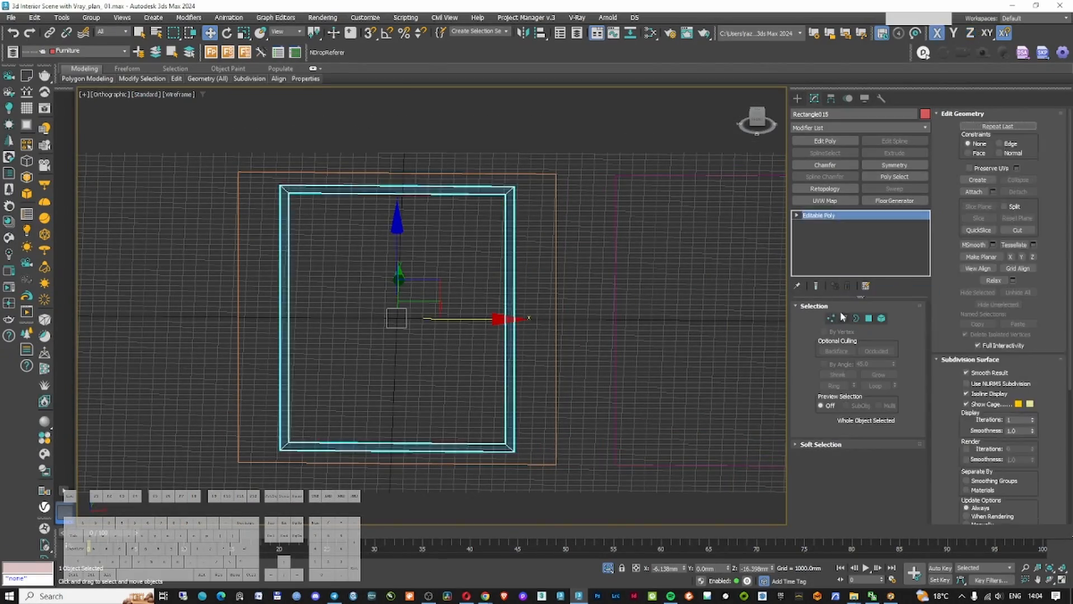
left_click(831, 319)
left_click(832, 319)
Add a Shell modifier to the picture frame and adjust its inner amount
left_click(861, 128)
type("sh")
key("Return")
middle_click_drag(501, 326, 548, 291, "alt")
scroll(548, 274, "up", 8)
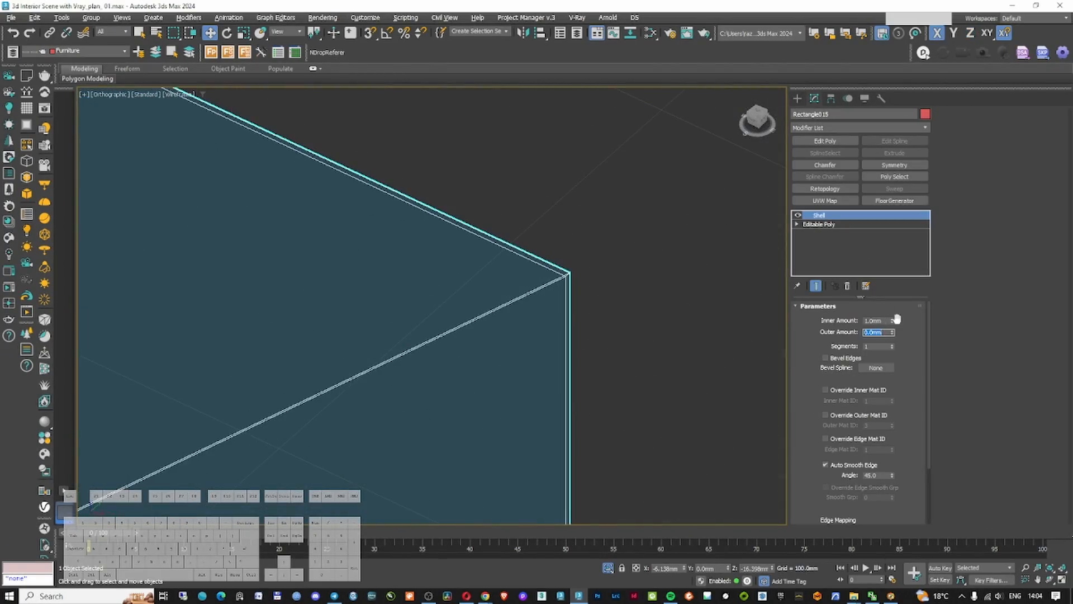
left_click_drag(893, 321, 890, 320)
scroll(615, 302, "down", 6)
middle_click_drag(609, 327, 654, 281, "alt")
Add a Chamfer modifier to the picture frame with an amount of 32.9 mm
scroll(654, 212, "up", 6)
left_click(833, 128)
type("ch")
key("Return")
left_click_drag(915, 404, 919, 264)
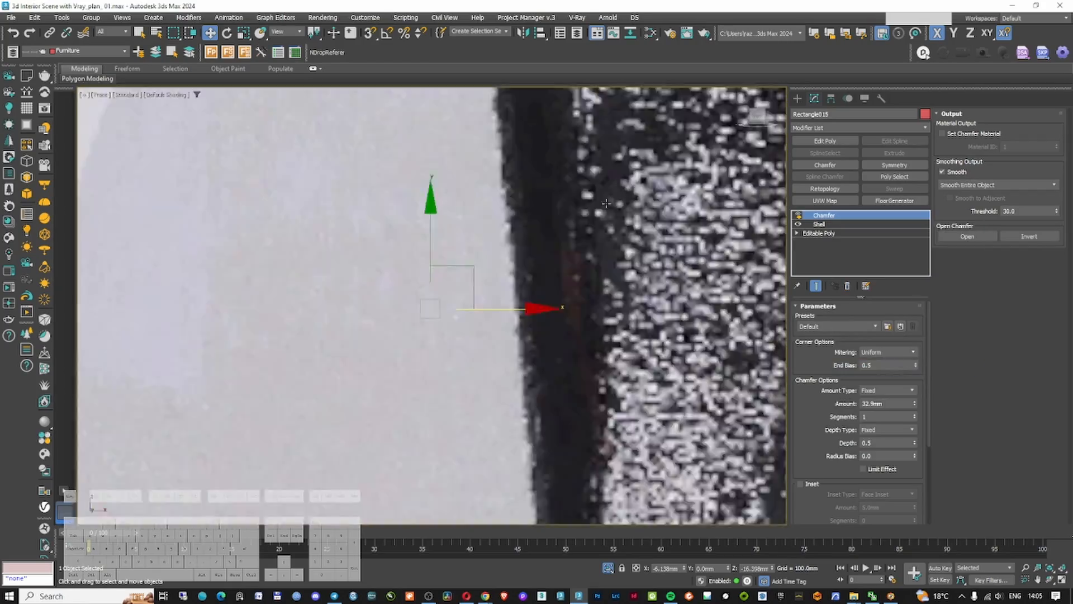
Draw a rectangle about 21,520 by 17,120 mm inside the frame and make one copy of it, snapped along the frame's depth
scroll(503, 279, "down", 5)
left_click(890, 181)
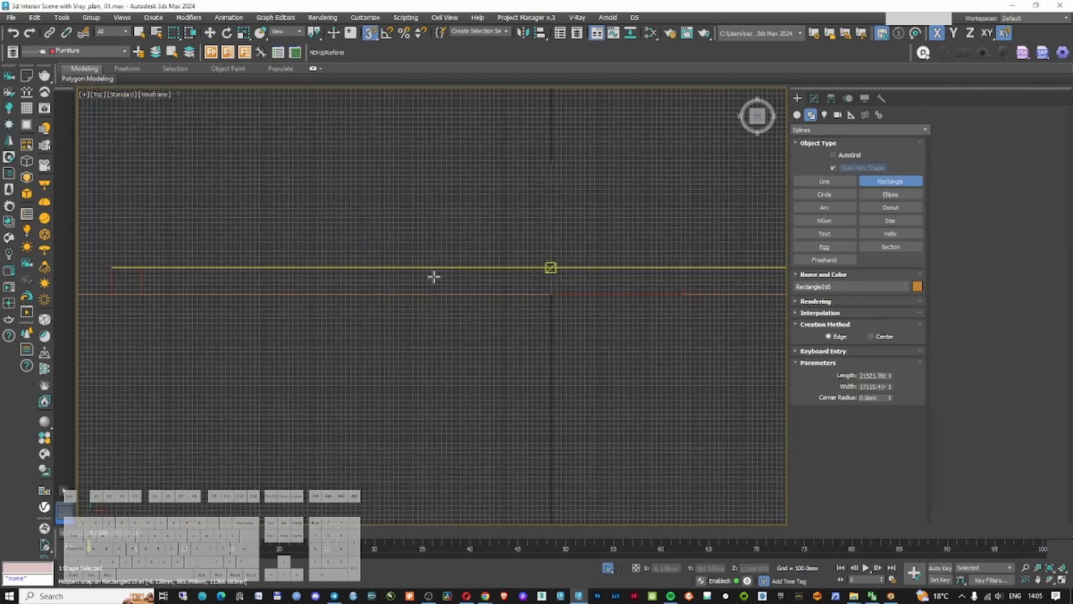
mouse_move(433, 278)
left_mouse_down("shift")
mouse_move(271, 246)
mouse_move(283, 247)
left_mouse_up("shift")
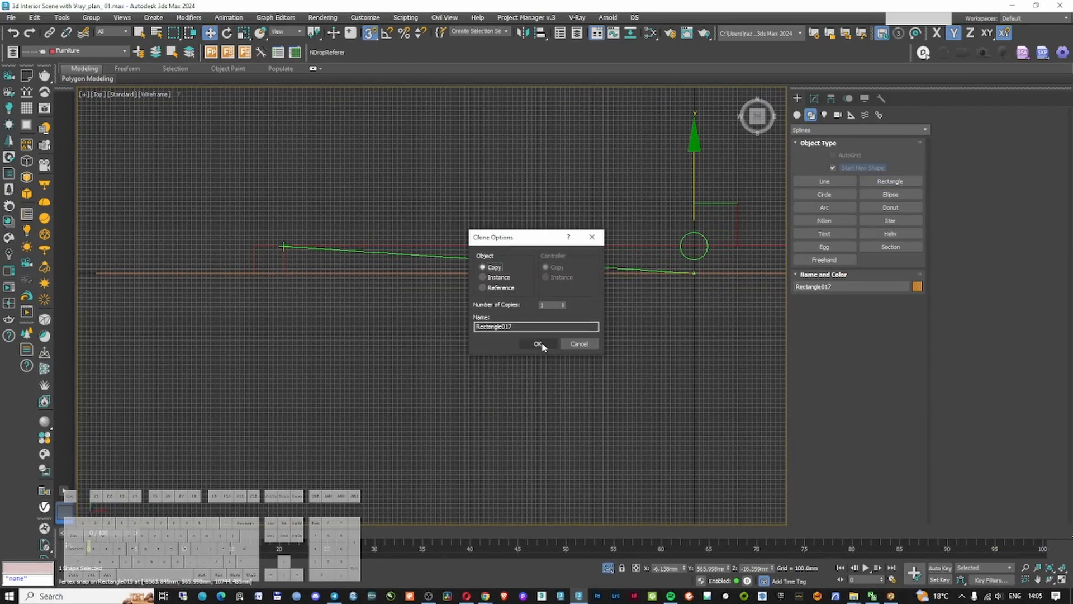
left_click(537, 344)
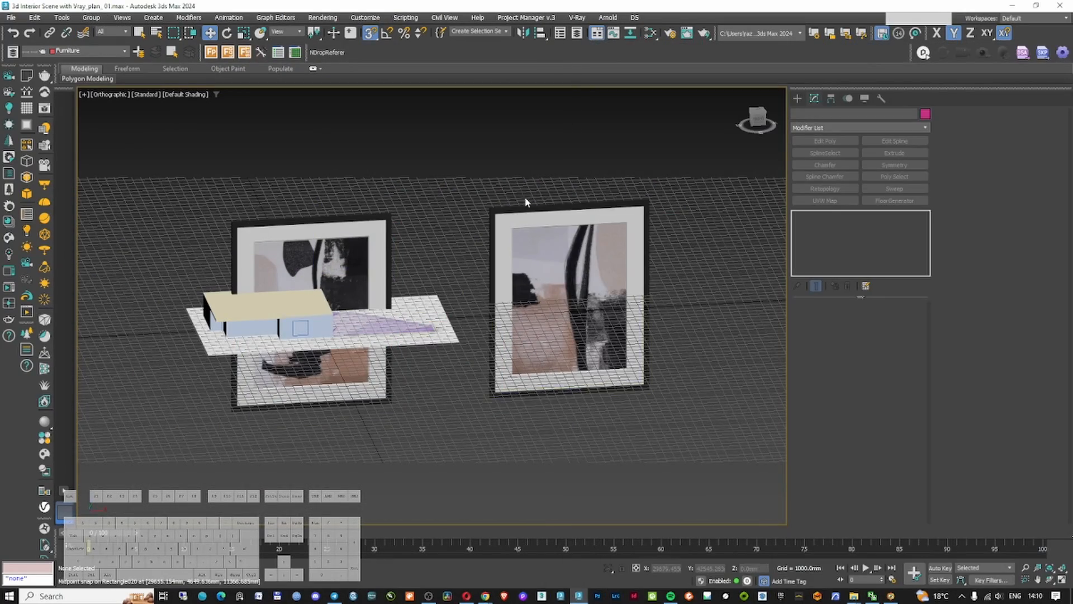
Move the right framed print closer to the left one and scale both down together to suit the room
left_click(647, 292)
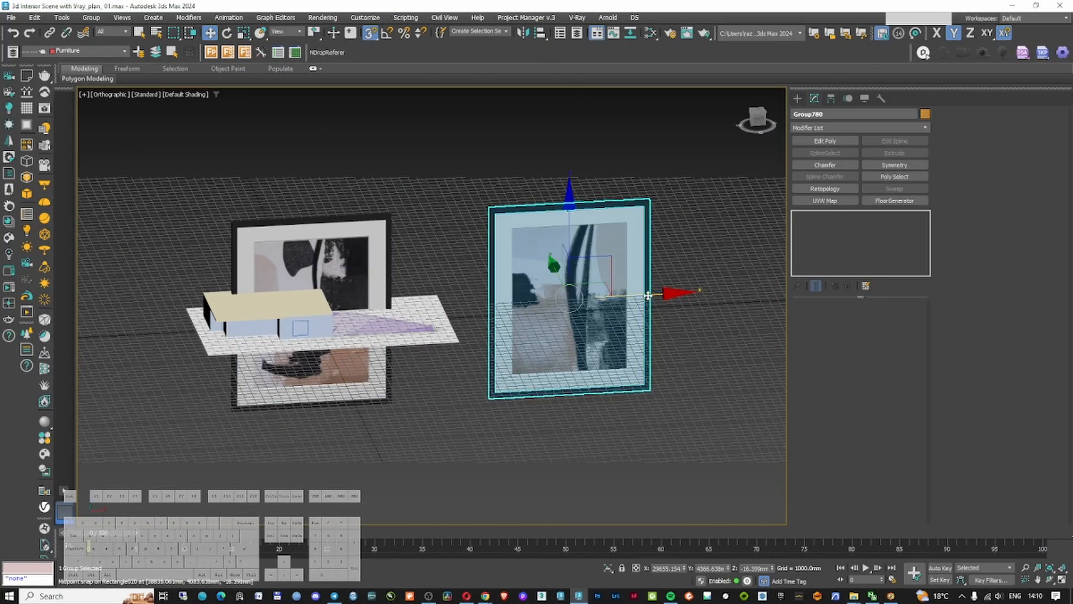
left_click_drag(648, 295, 512, 454)
left_click(378, 280, "ctrl")
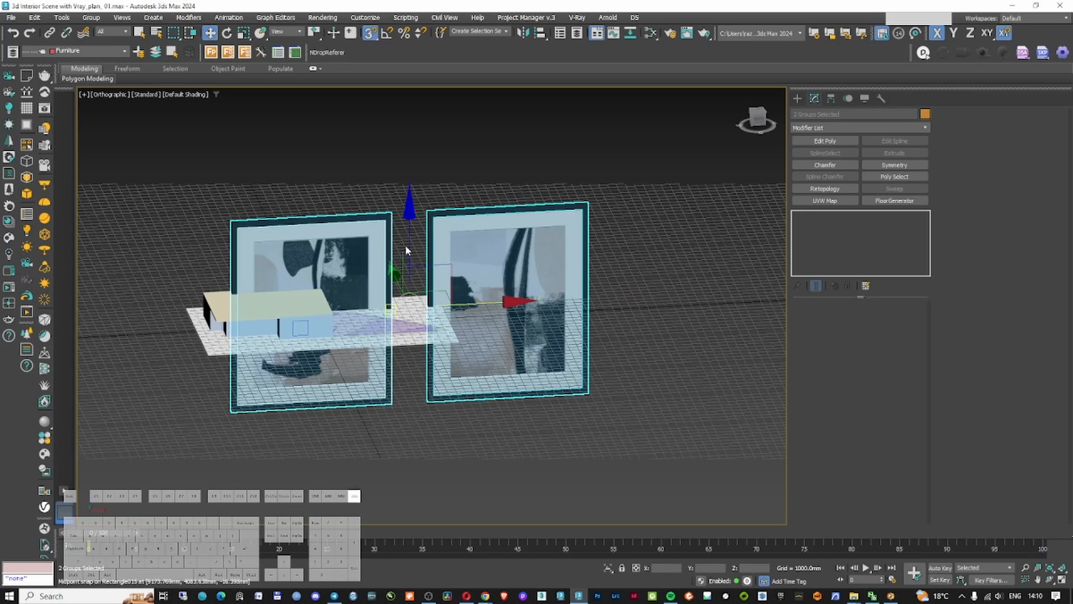
right_click(406, 250)
left_click(431, 274)
left_click_drag(408, 282, 496, 467)
Move both framed prints to the living room's back wall and raise them above the sofas
left_click_drag(632, 251, 304, 281)
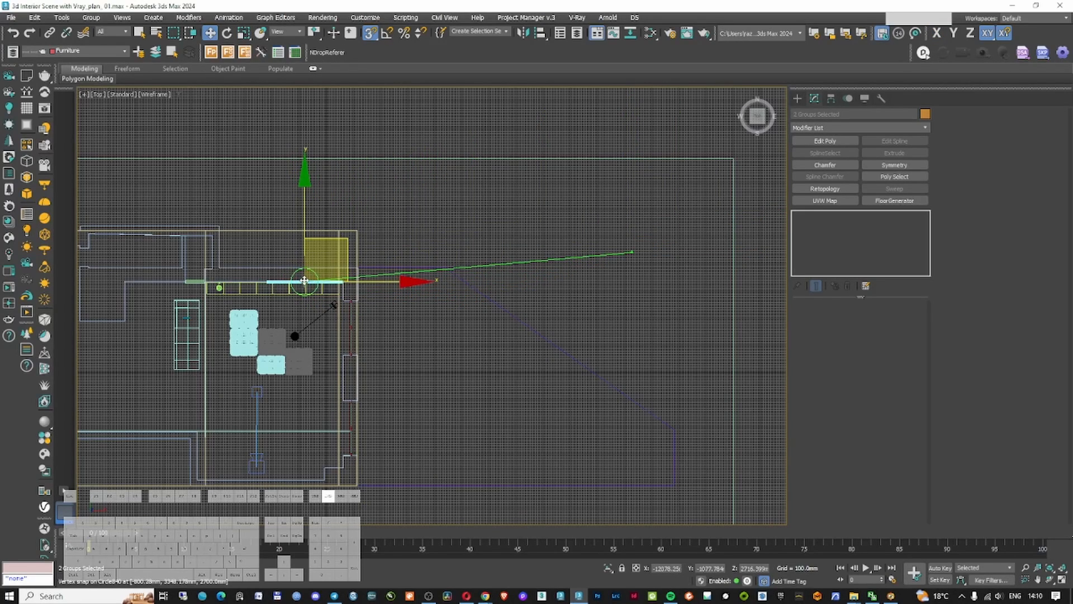
scroll(304, 282, "up", 6)
key("c")
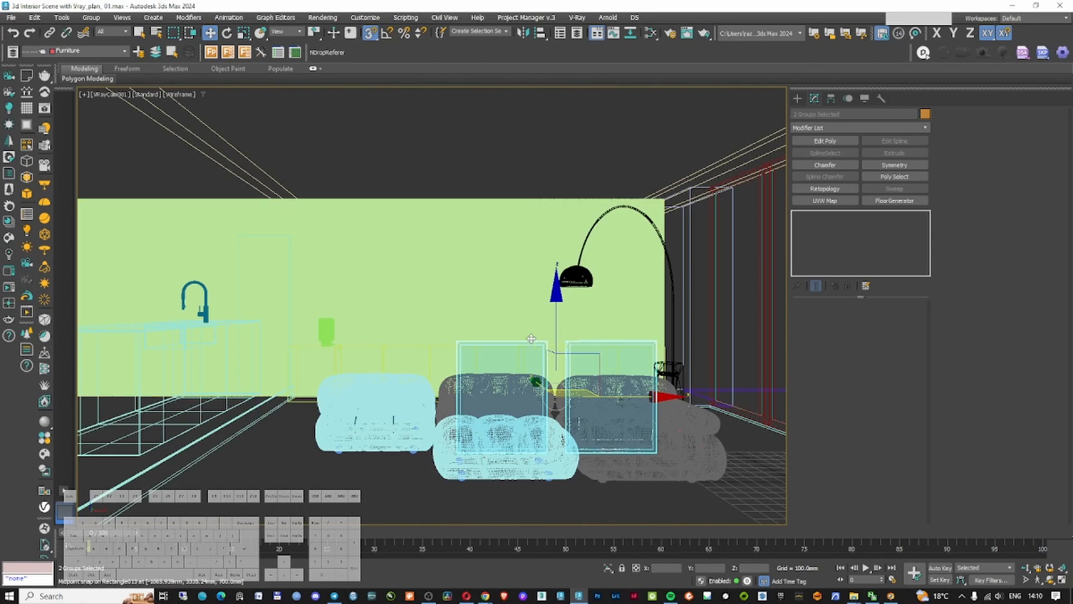
key("F3")
left_click_drag(556, 299, 557, 196)
Shift both framed prints along their depth relative to the slatted wall panel using snapping
key("t")
middle_click_drag(403, 237, 424, 240)
key("F3")
scroll(448, 288, "up", 7)
left_click_drag(471, 224, 415, 361)
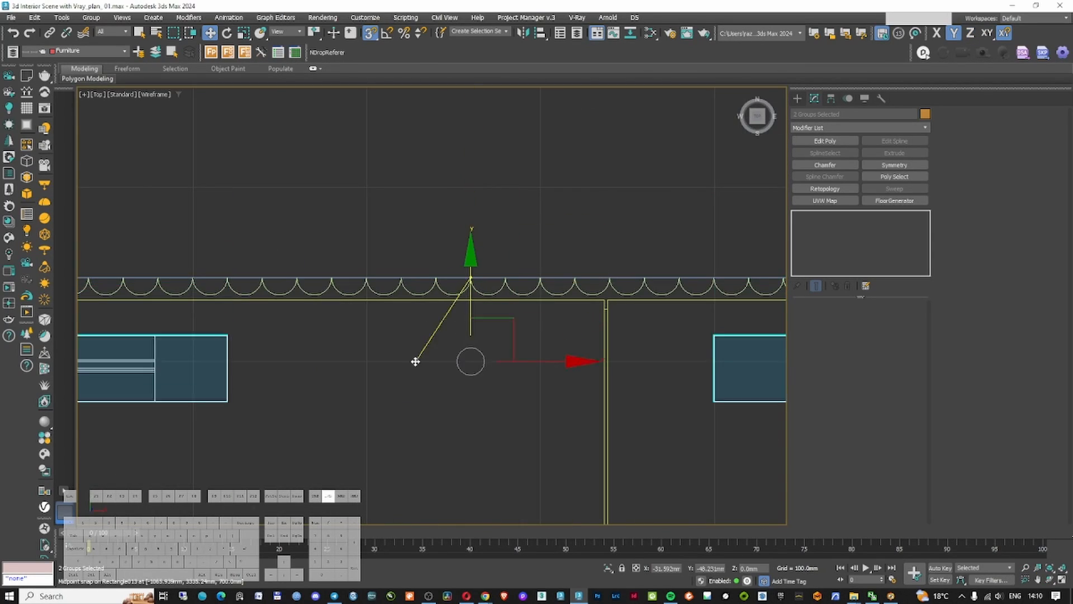
Scale the two framed prints down further and reposition them on the wall behind the arc lamp's shade
key("c")
key("r")
left_click(371, 35)
left_click_drag(550, 284, 550, 329)
key("w")
left_click_drag(598, 253, 579, 286)
key("r")
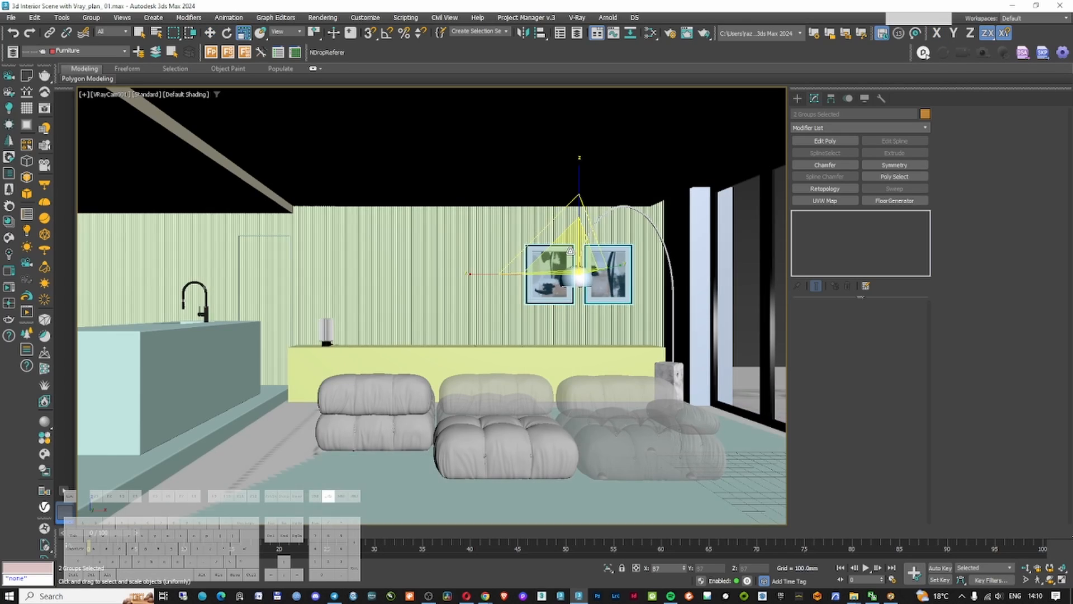
key("w")
left_click_drag(619, 233, 621, 227)
Isolate the framed prints with the slatted wall panel, move them back against its face, and exit isolation
left_click(501, 247, "ctrl")
key("alt+q")
key("t")
left_click(633, 266)
left_click_drag(633, 267, 453, 208)
scroll(511, 199, "up", 8)
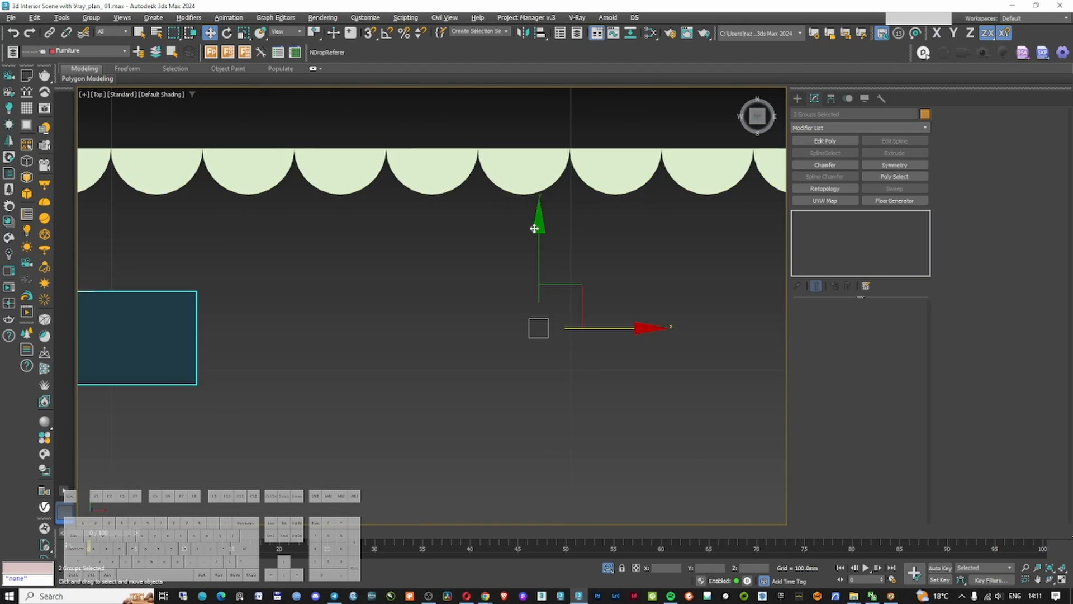
left_click_drag(538, 232, 541, 137)
key("c")
left_click(517, 151)
right_click(516, 152)
left_click(538, 67)
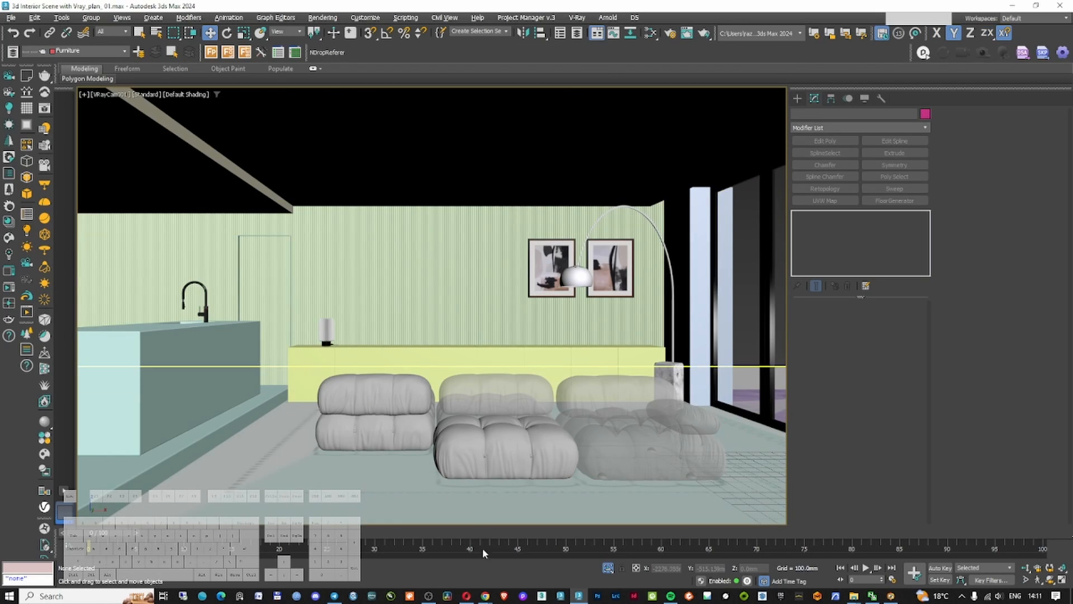
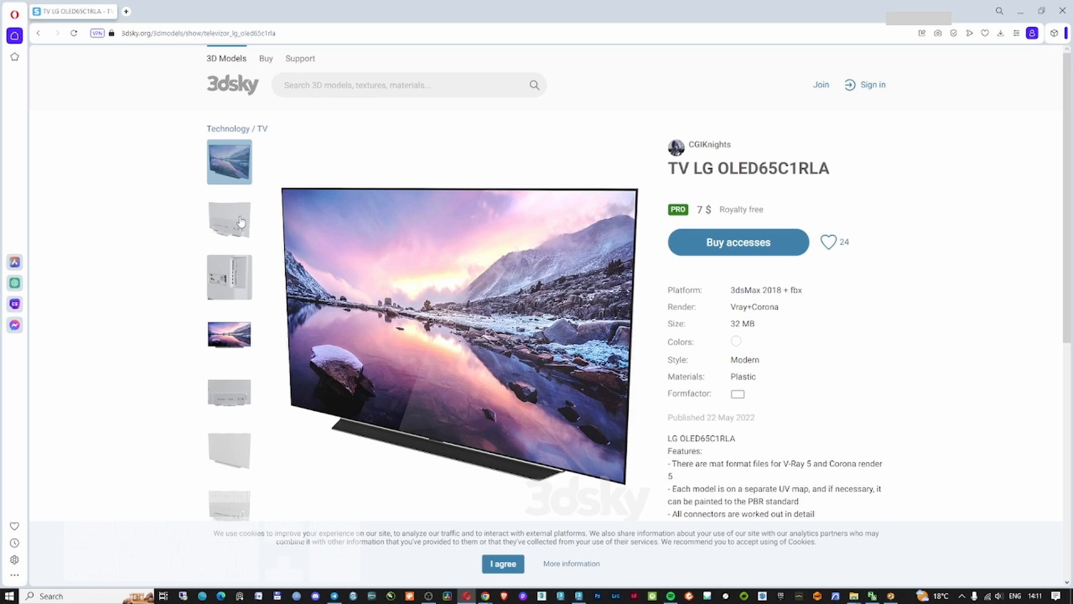
Examine the preview images of the TV LG OLED65C1RLA model on 3dsky and close the browser
left_click(241, 223)
left_click(229, 279)
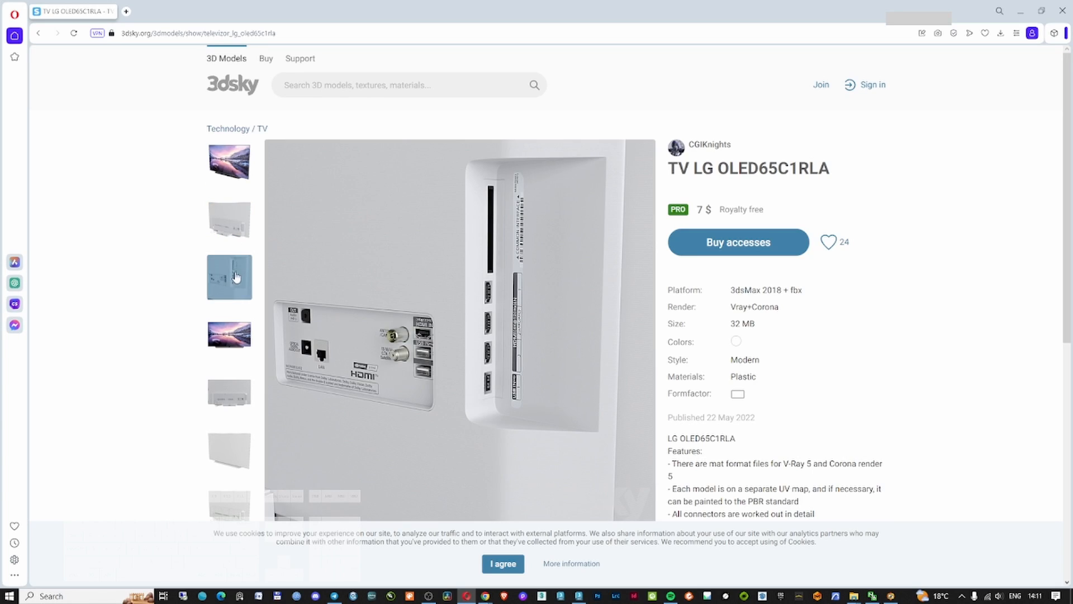
left_click(243, 342)
left_click(229, 411)
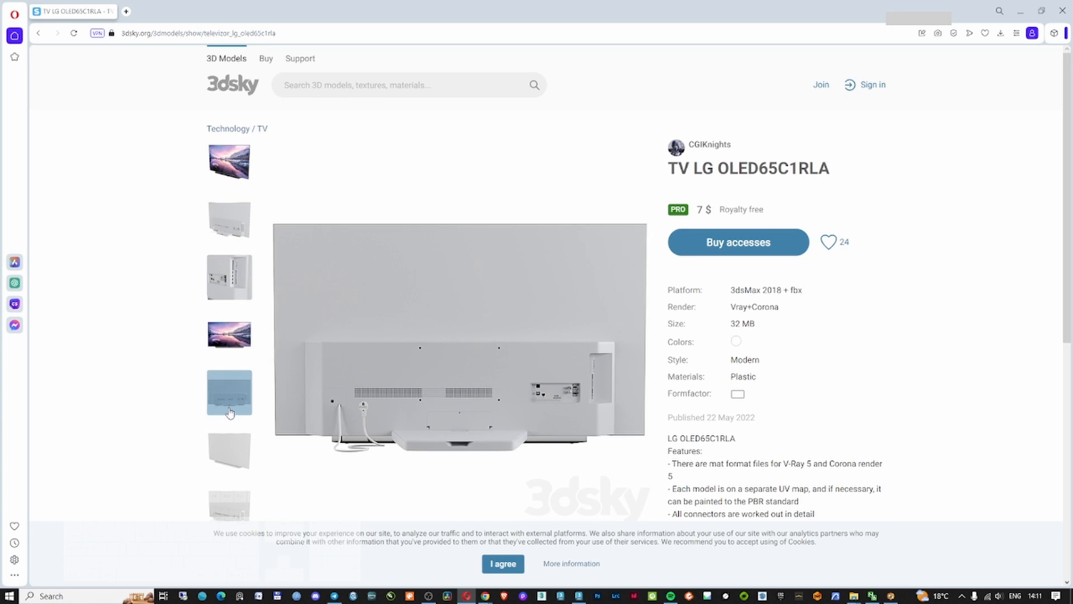
left_click(226, 451)
left_click(228, 508)
left_click(229, 335)
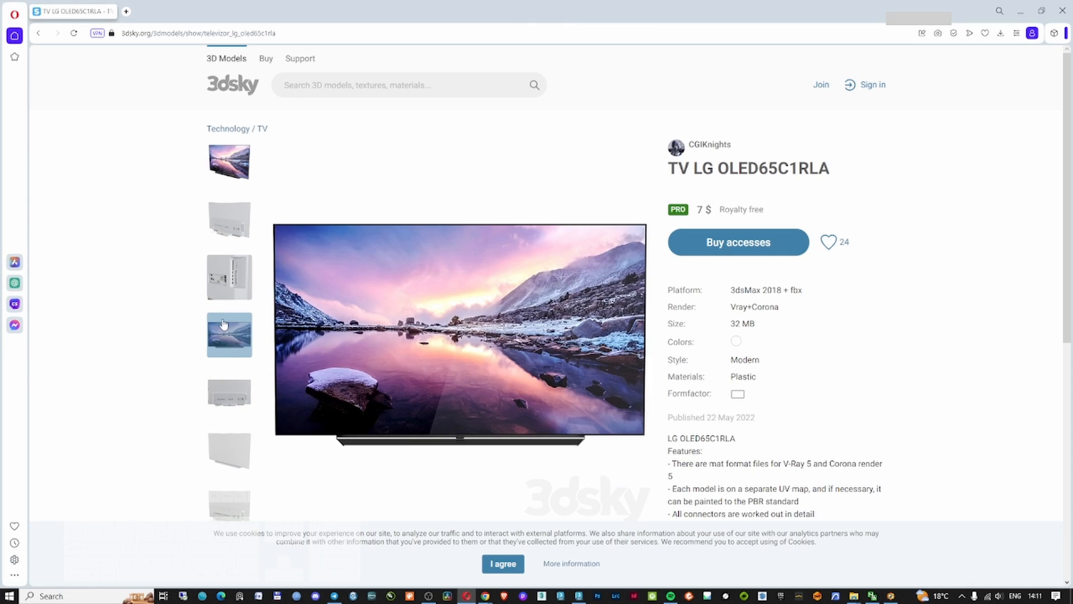
left_click(226, 276)
left_click(223, 221)
left_click(220, 149)
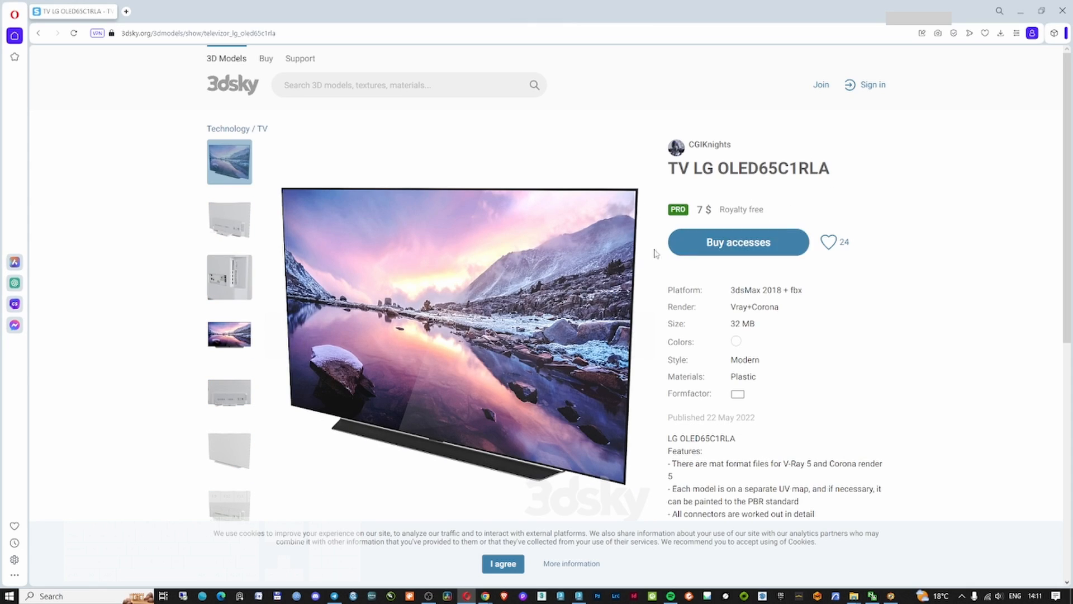
left_click(1061, 9)
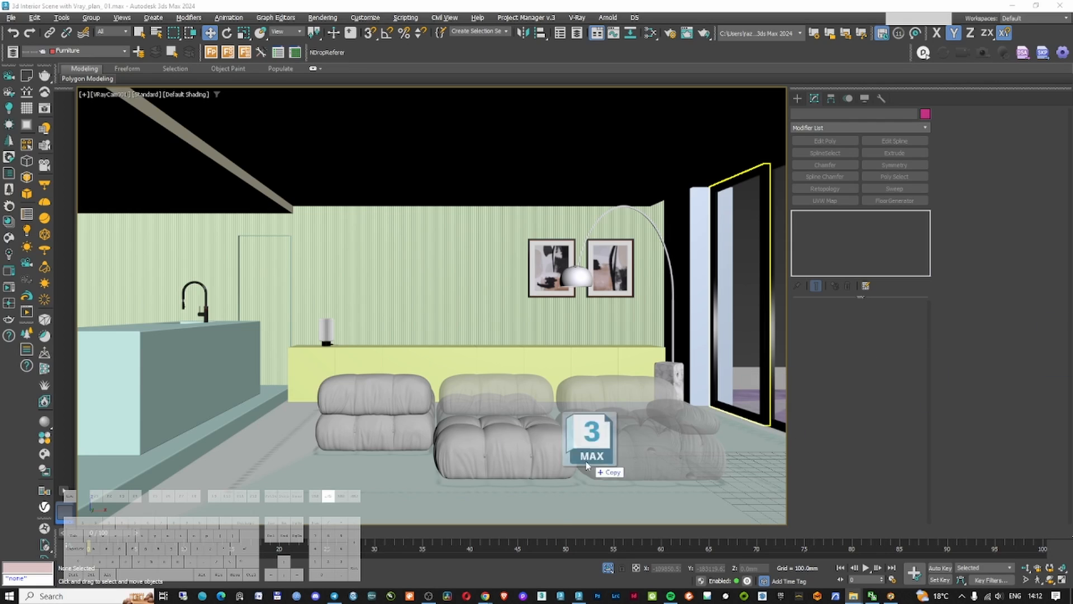
Bring the LG television model file into the scene, isolate it with the low cabinet, and move it over the cabinet
left_click_drag(587, 465, 510, 507)
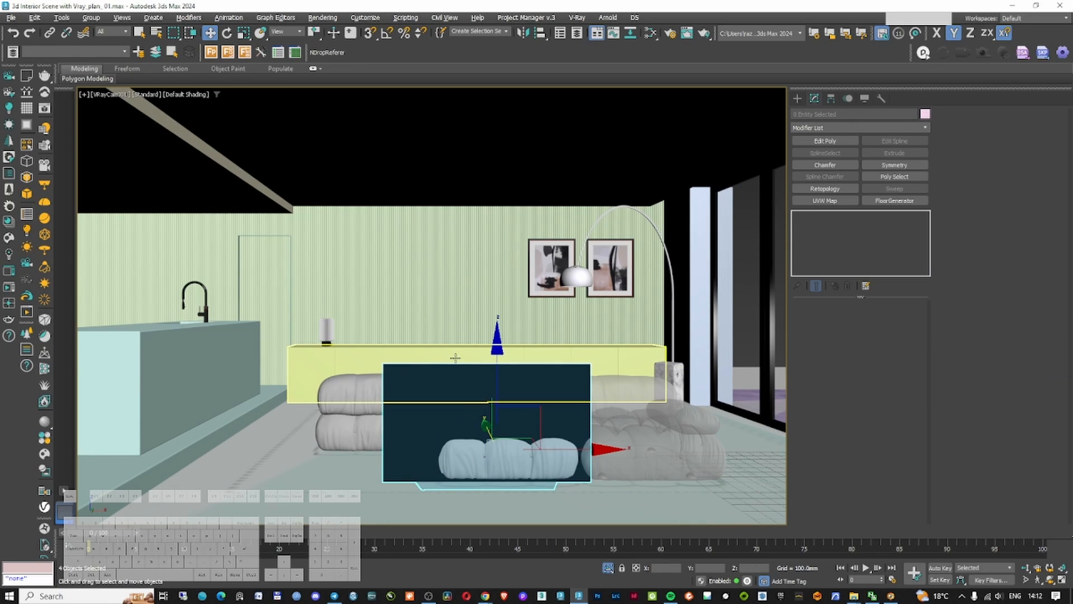
left_click(456, 358, "ctrl")
key("alt+q")
key("t")
key("z")
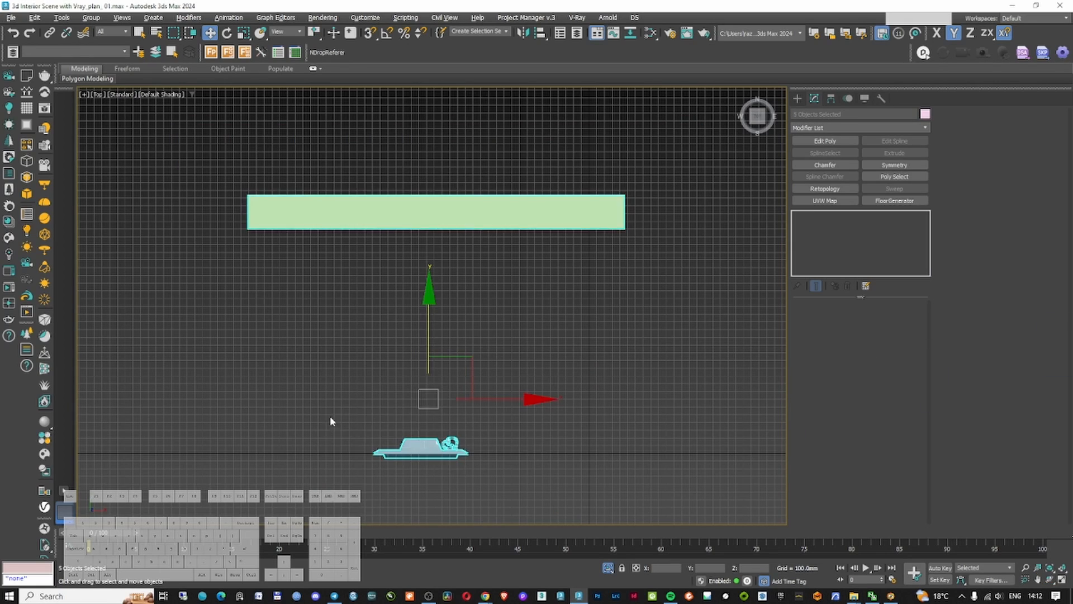
left_click(358, 216, "alt")
left_click_drag(439, 393, 439, 158)
Raise the television so that its base rests on top of the low cabinet
key("f")
key("z")
left_click_drag(342, 290, 342, 144)
scroll(333, 174, "up", 10)
left_click_drag(455, 227, 454, 239)
scroll(453, 239, "down", 6)
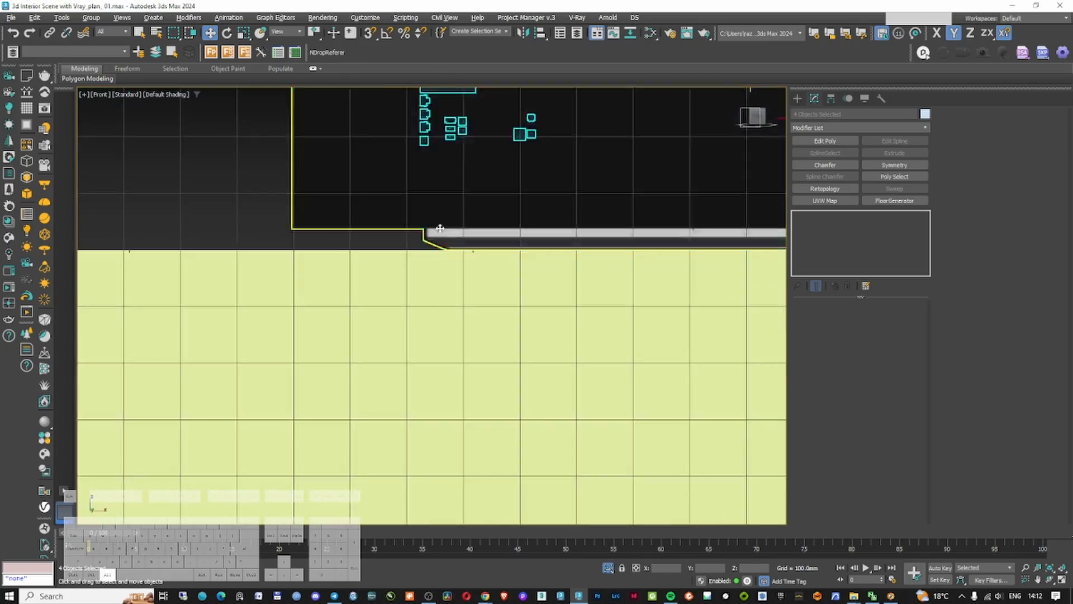
scroll(447, 251, "down", 8)
middle_click_drag(440, 228, 481, 300, "alt")
scroll(447, 253, "up", 10)
Select the power plug behind the television and move it back toward the wall
key("F3")
key("t")
key("z")
left_click(576, 204)
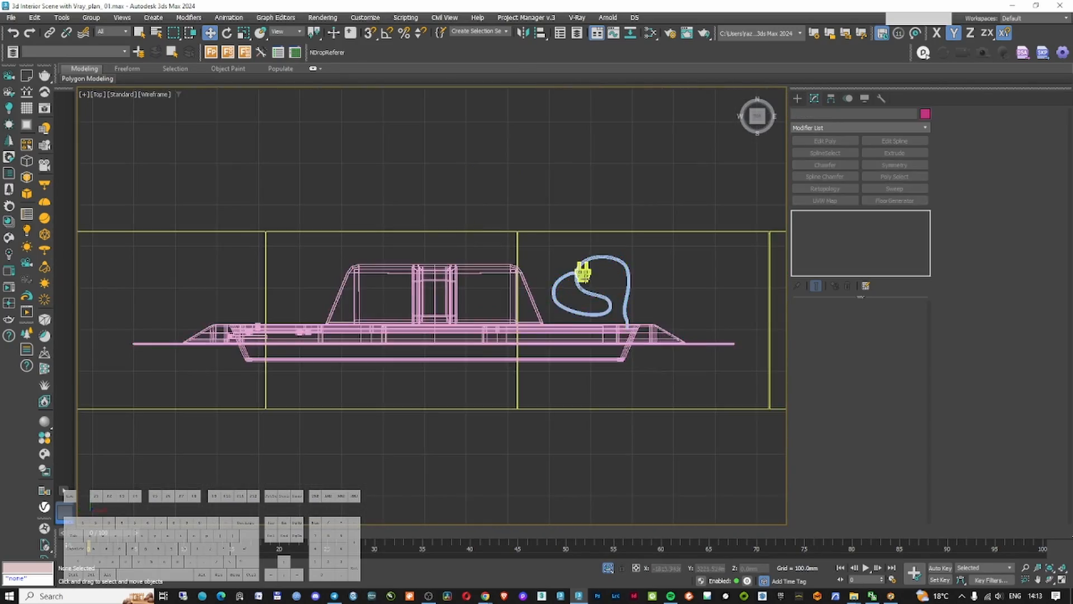
left_click(583, 274)
scroll(580, 273, "up", 5)
left_click_drag(604, 219, 603, 139)
Move the end vertices of the power cable's line to meet the shifted plug
left_click(632, 242)
left_click(797, 224)
left_click(816, 233)
left_click_drag(606, 274, 571, 305)
middle_click_drag(609, 291, 726, 193, "alt")
scroll(612, 335, "up", 3)
left_click_drag(594, 289, 558, 340, "ctrl")
left_click_drag(525, 237, 376, 258)
Raise the power cable's third vertex above the cabinet top and finish editing the line
middle_click_drag(376, 259, 727, 416, "alt")
left_click(291, 337)
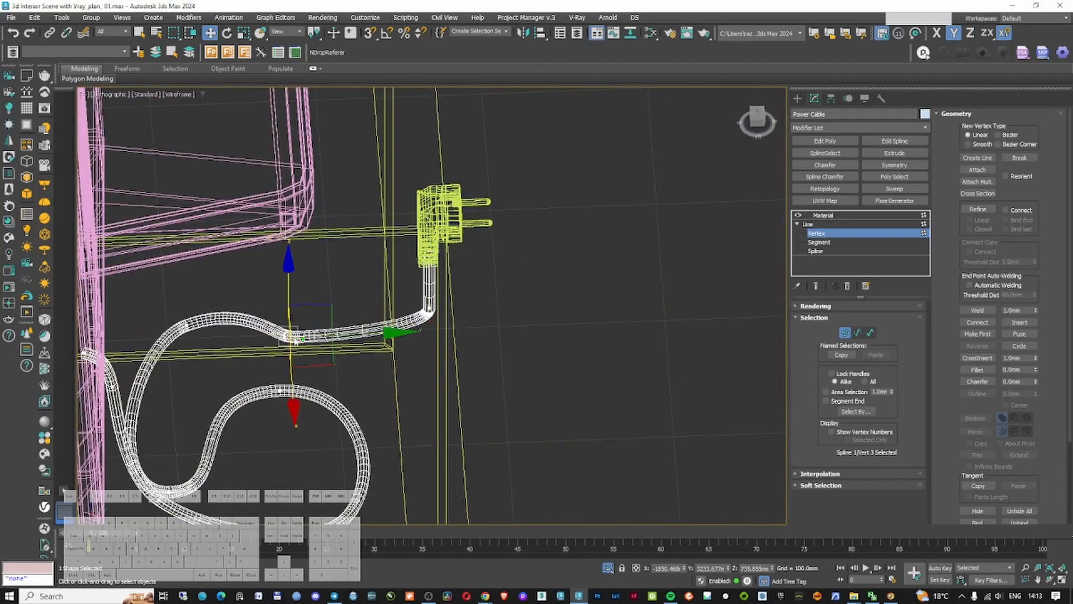
left_click_drag(295, 340, 297, 310)
left_click(548, 314)
key("c")
left_click(847, 334)
left_click(824, 216)
left_click(798, 98)
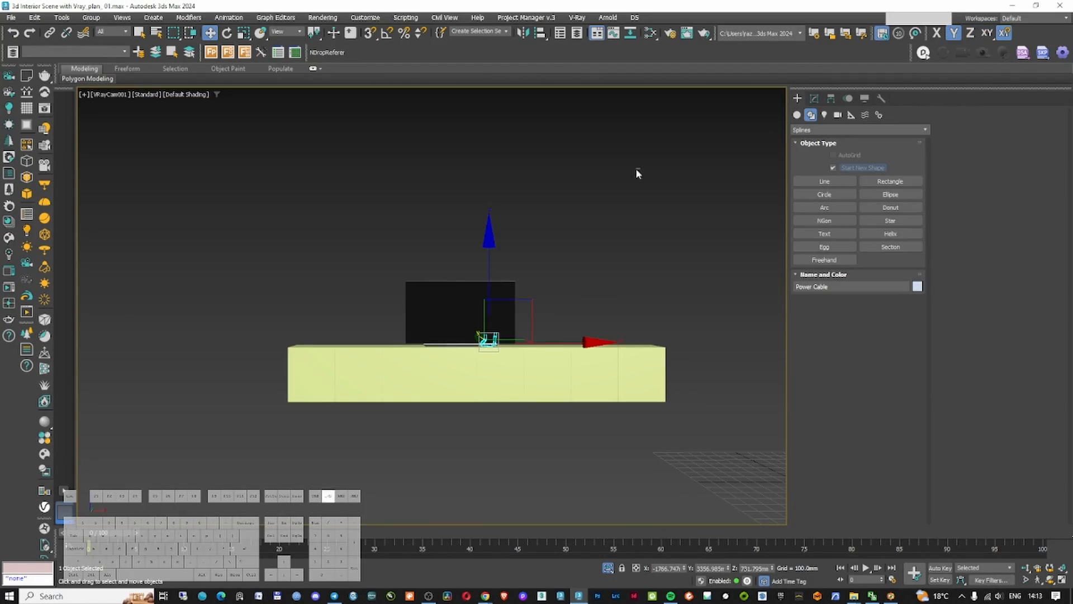
Exit isolation and group the television, power cable, plug and connector parts under the name tv
left_click(496, 290)
right_click(496, 291)
left_click(522, 243)
key("t")
key("z")
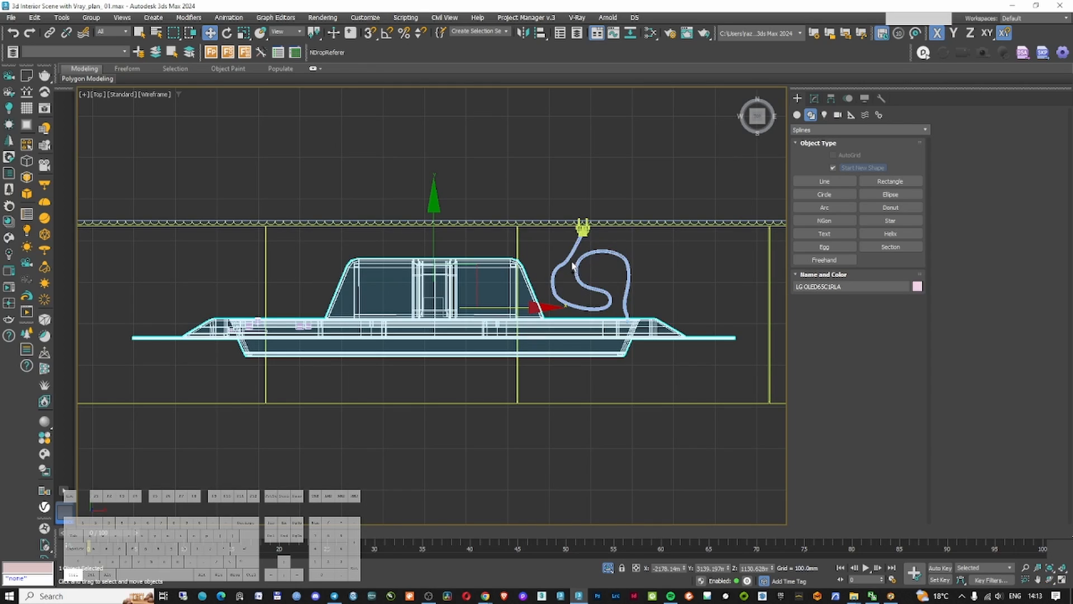
left_click(571, 260, "ctrl")
left_click(582, 230, "ctrl")
left_click(304, 325, "ctrl")
left_click(91, 18)
left_click(103, 30)
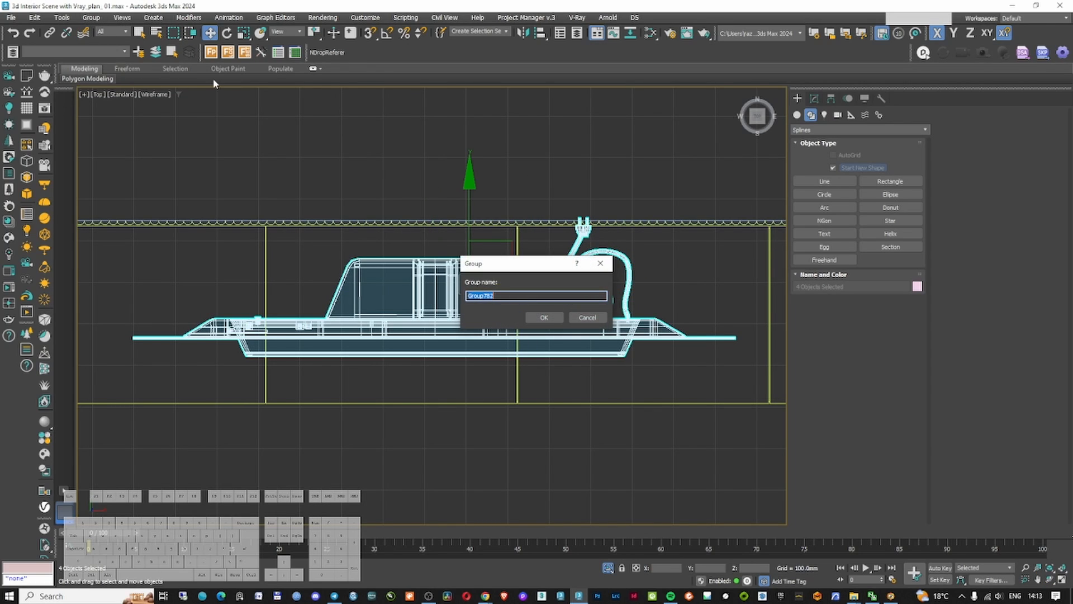
type("tv")
key("Return")
Position the tv group along the cabinet in the camera view and shift the table lamp slightly toward it
key("c")
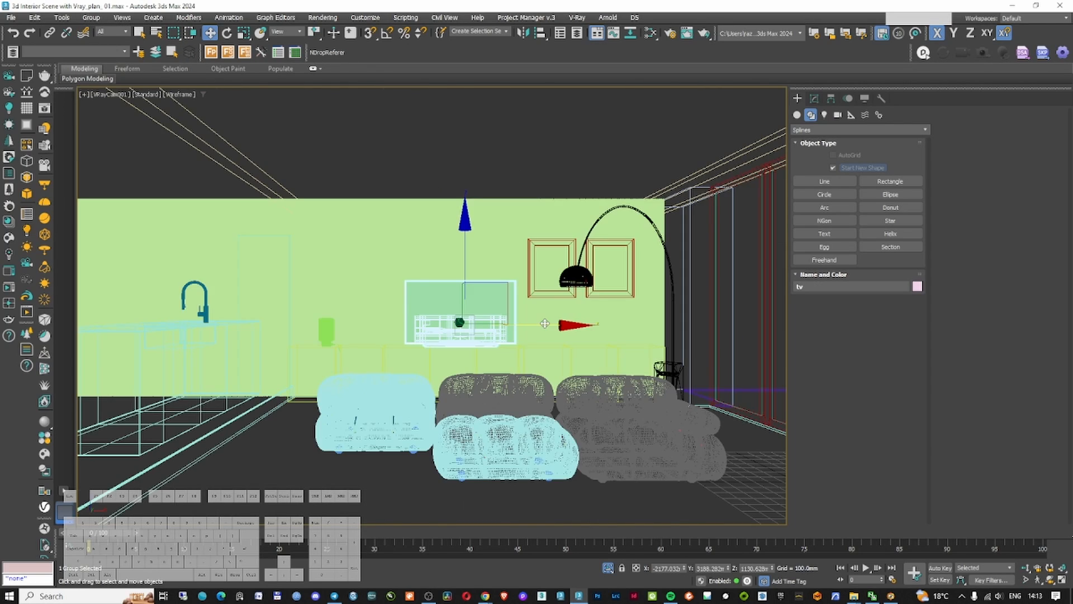
key("F3")
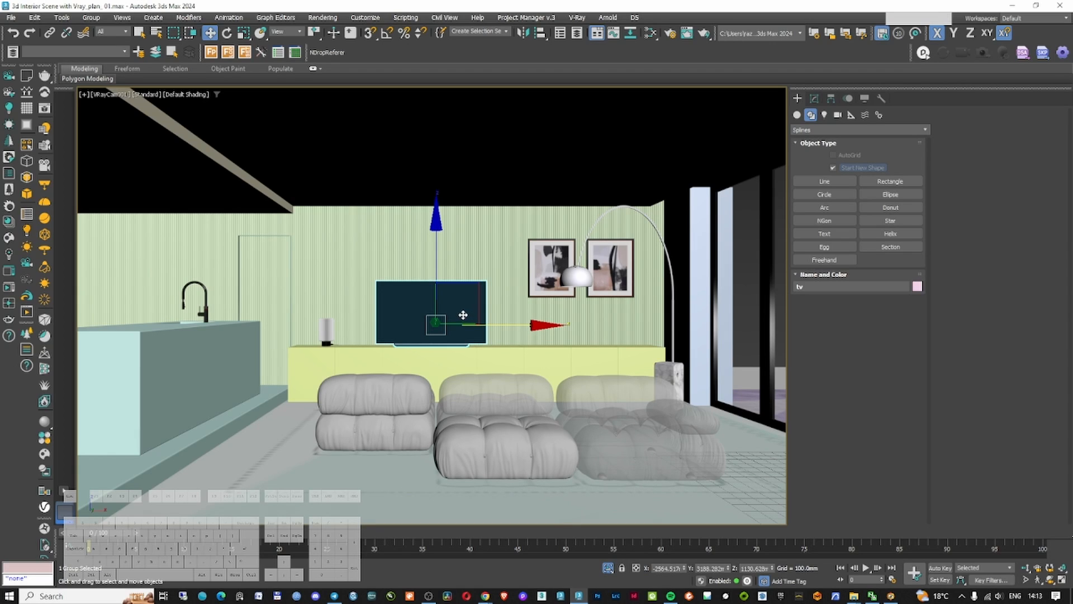
left_click_drag(515, 329, 525, 323)
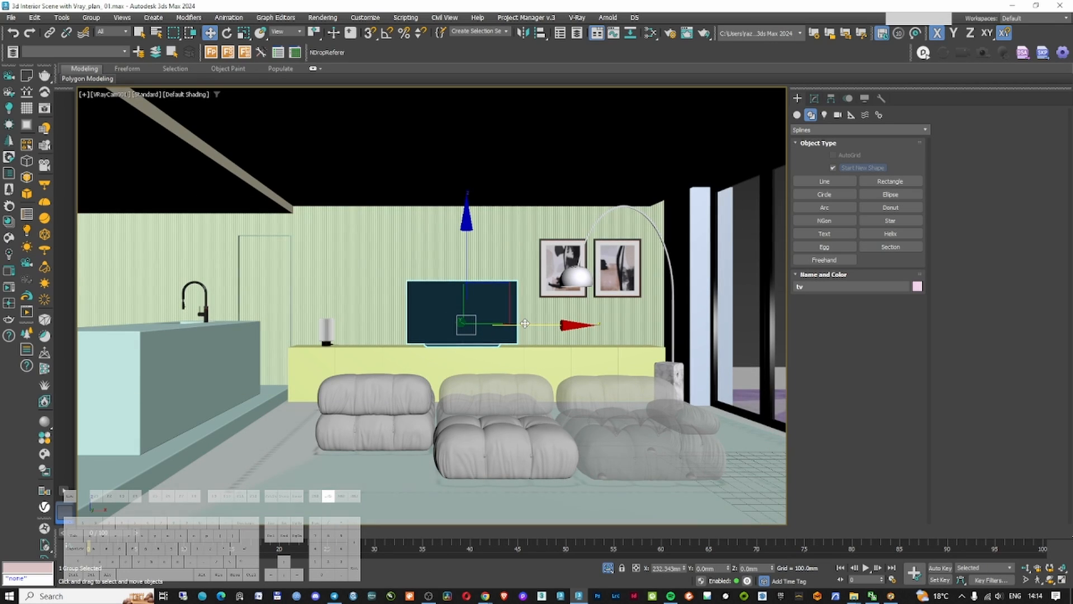
left_click(327, 337)
mouse_move(401, 339)
left_mouse_down()
mouse_move(418, 339)
mouse_move(407, 338)
left_mouse_up()
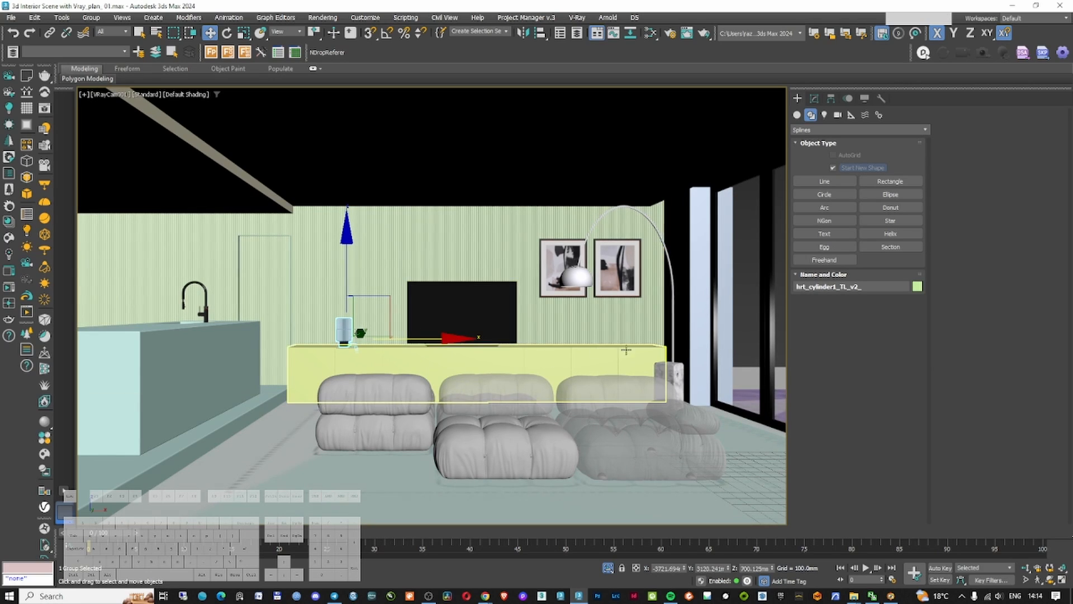
left_click(614, 336)
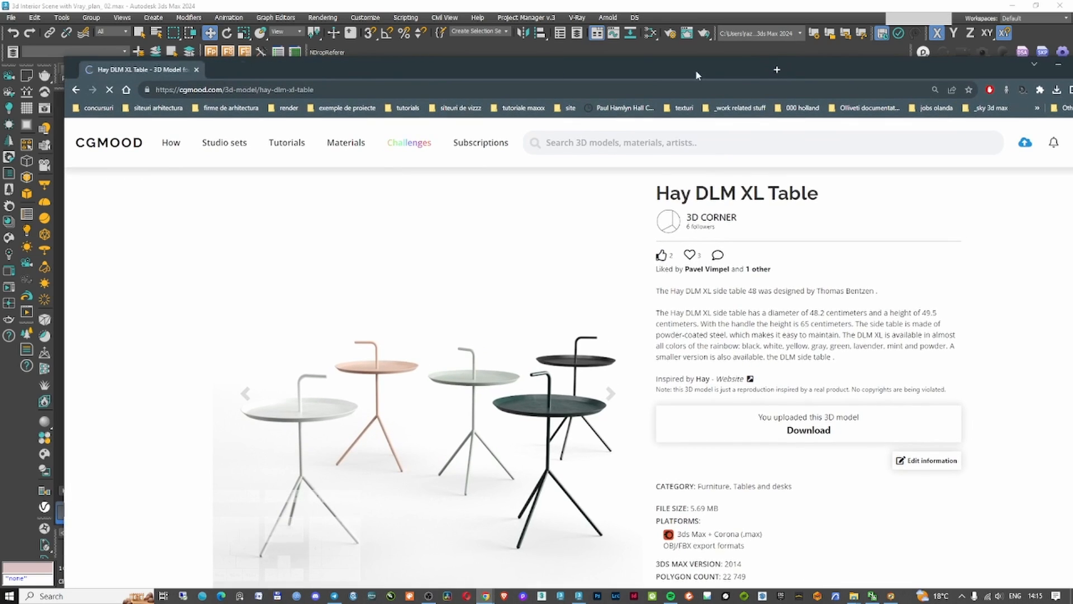
Review the preview images and dimensions of the Hay DLM XL Table on the CGMOOD page
double_click(693, 67)
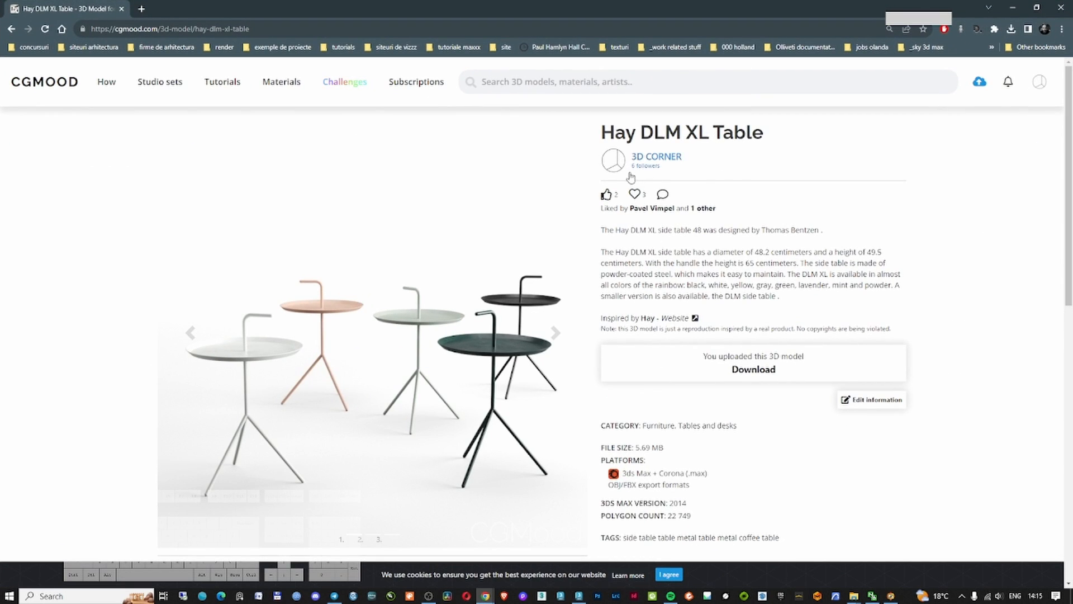
scroll(484, 406, "down", 5)
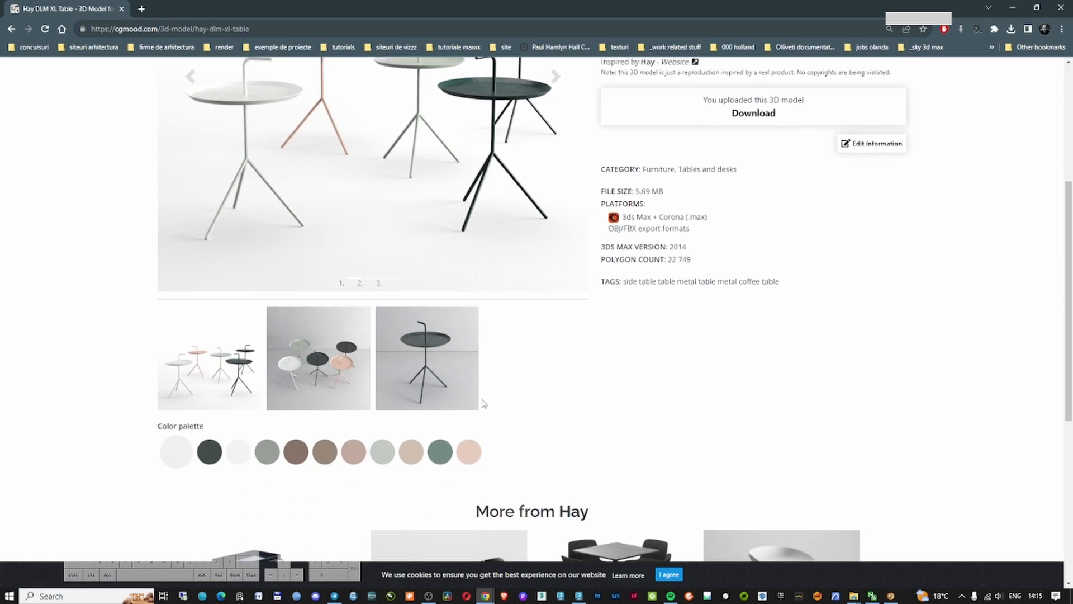
scroll(490, 410, "up", 4)
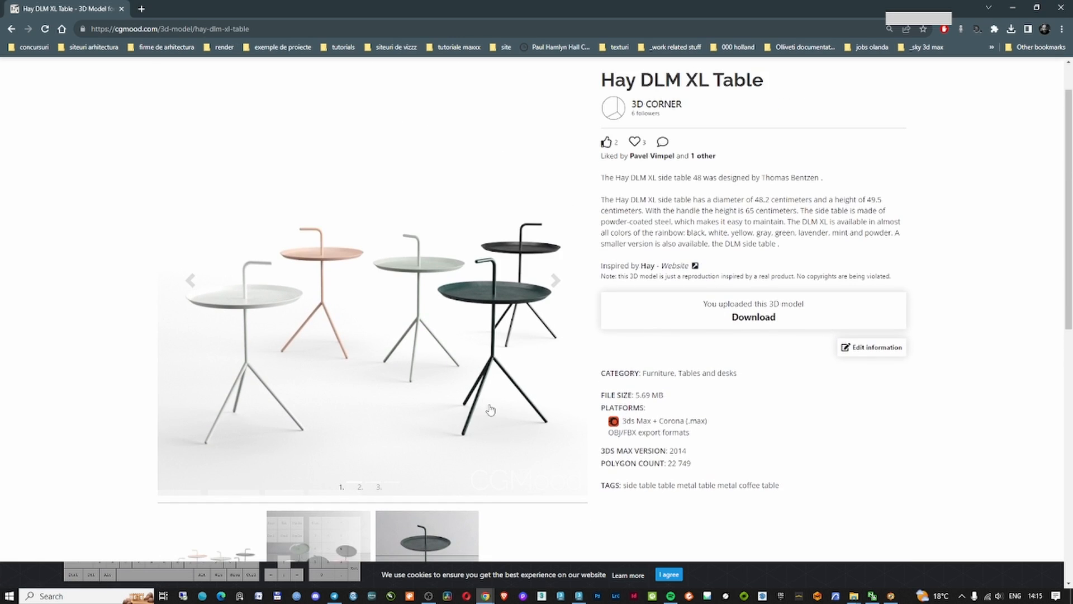
left_click(690, 327)
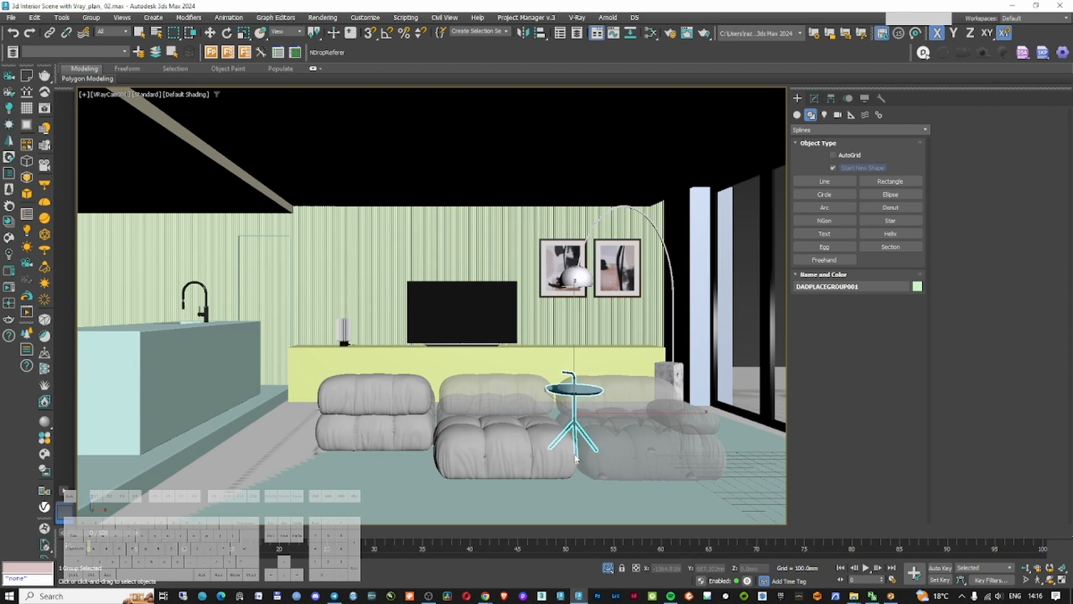
Place the Hay DLM XL side table model on the floor in front of the sofa modules
left_click_drag(579, 481, 593, 497)
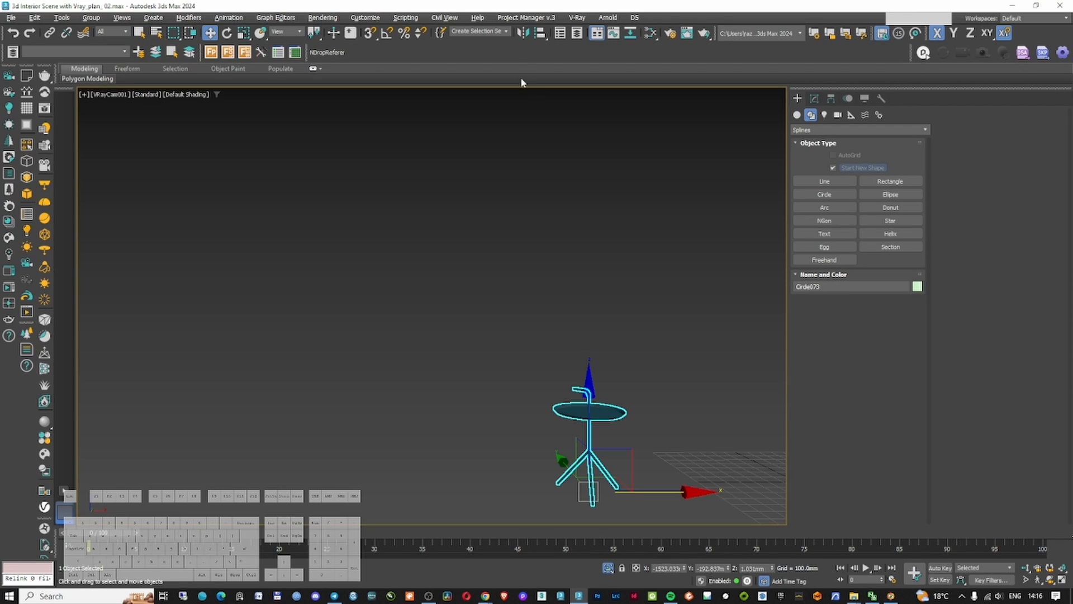
Convert the side table's materials with the V-Ray scene converter and open the material editor
left_click(578, 17)
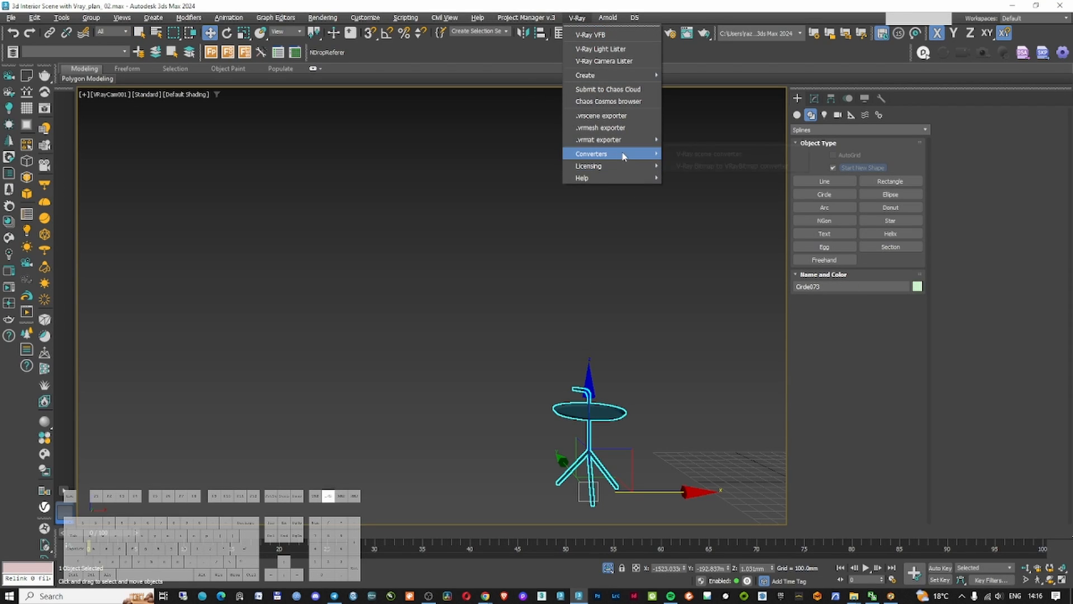
left_click(729, 159)
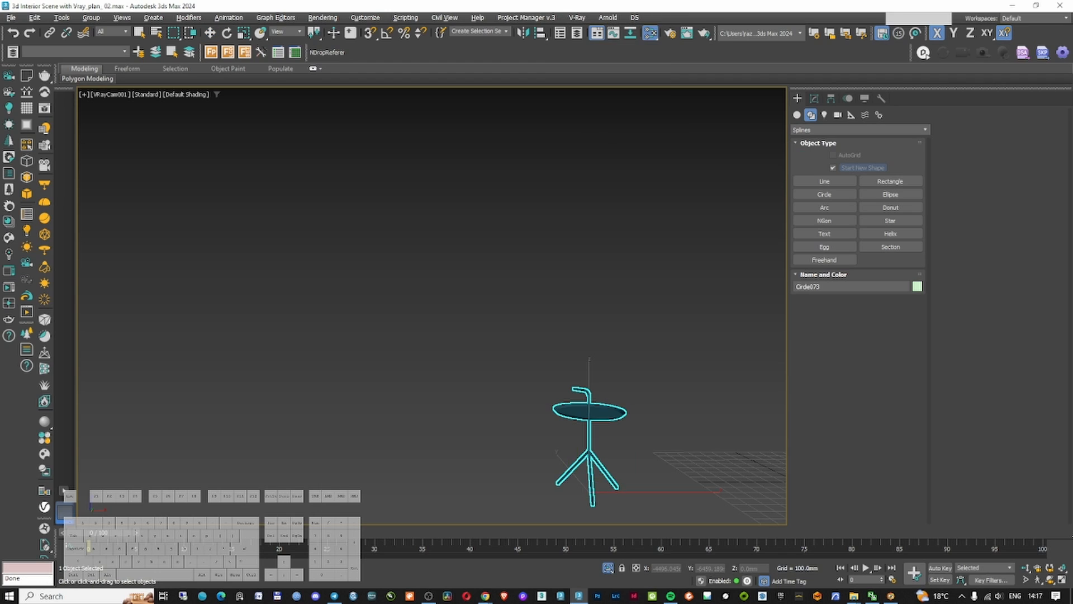
key("m")
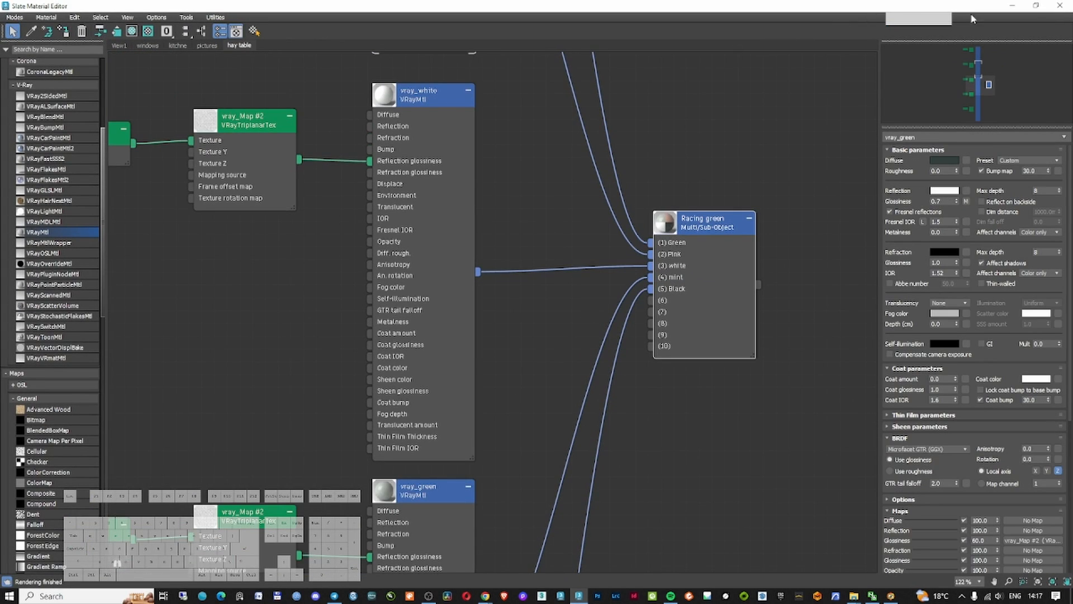
Compare the side table's material ID with the green, white and other colour sub-materials in its Multi/Sub-Object material
left_click(1059, 7)
left_click(814, 101)
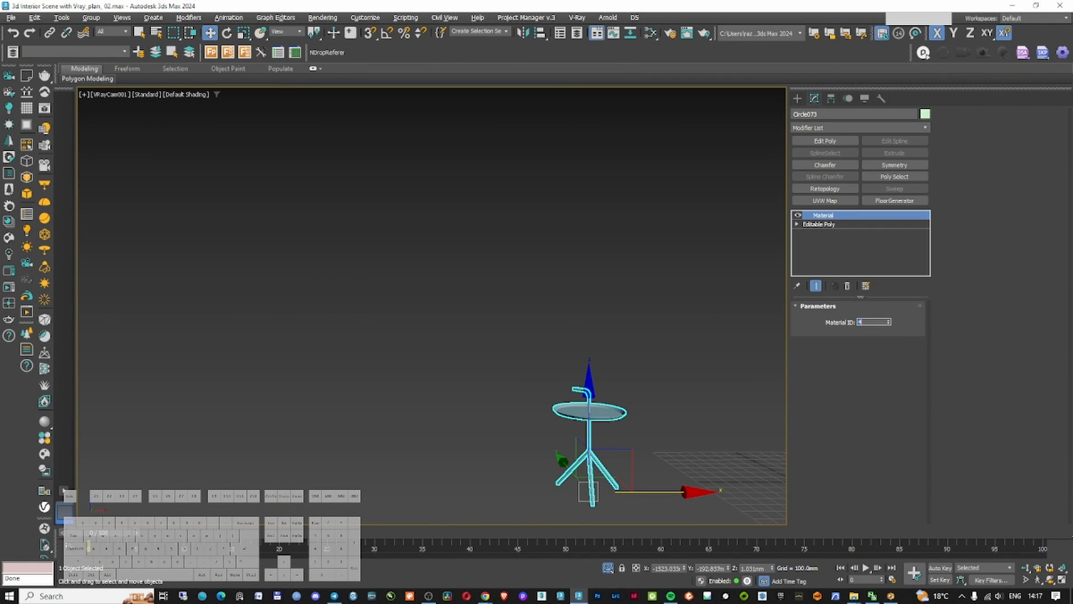
left_click(642, 401)
left_click(608, 416)
key("m")
scroll(523, 377, "down", 6)
scroll(495, 246, "up", 6)
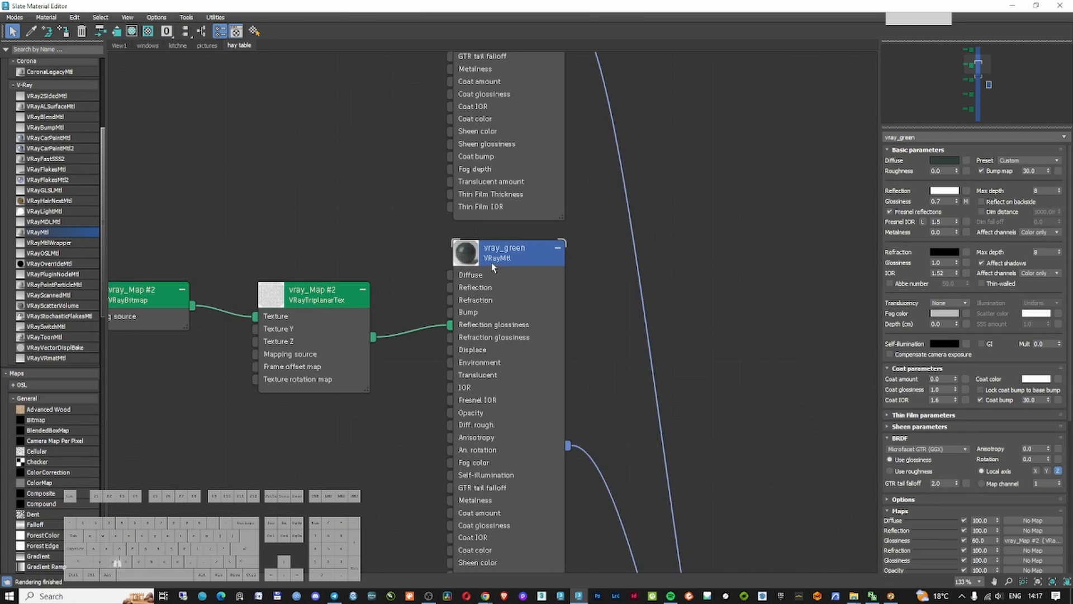
scroll(494, 265, "down", 5)
scroll(542, 114, "up", 3)
left_click(1012, 5)
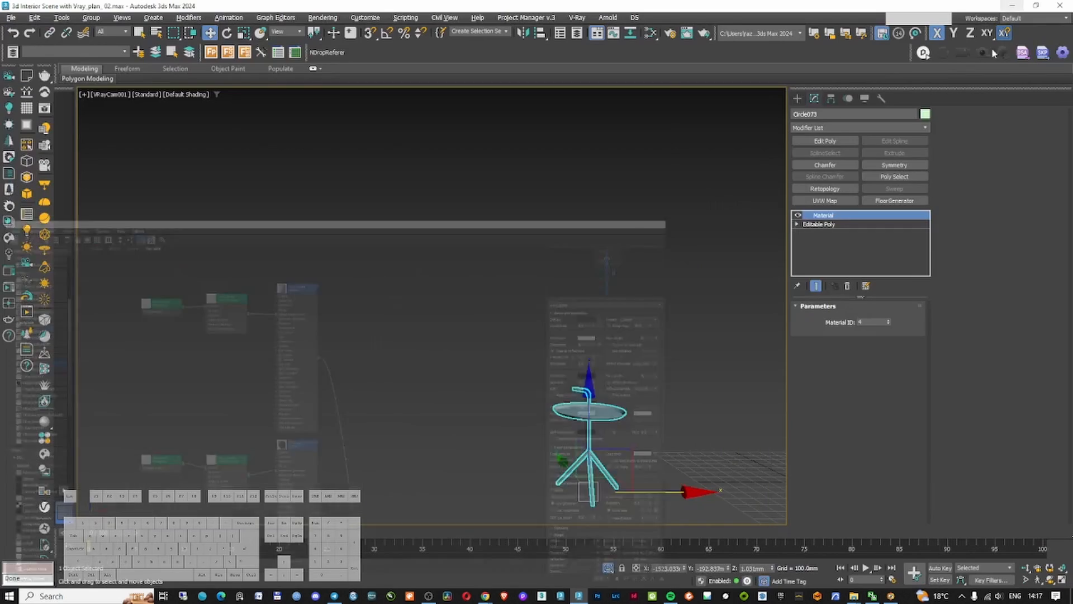
Deselect the side table and unhide all objects in the scene
left_click(679, 404)
right_click(658, 413)
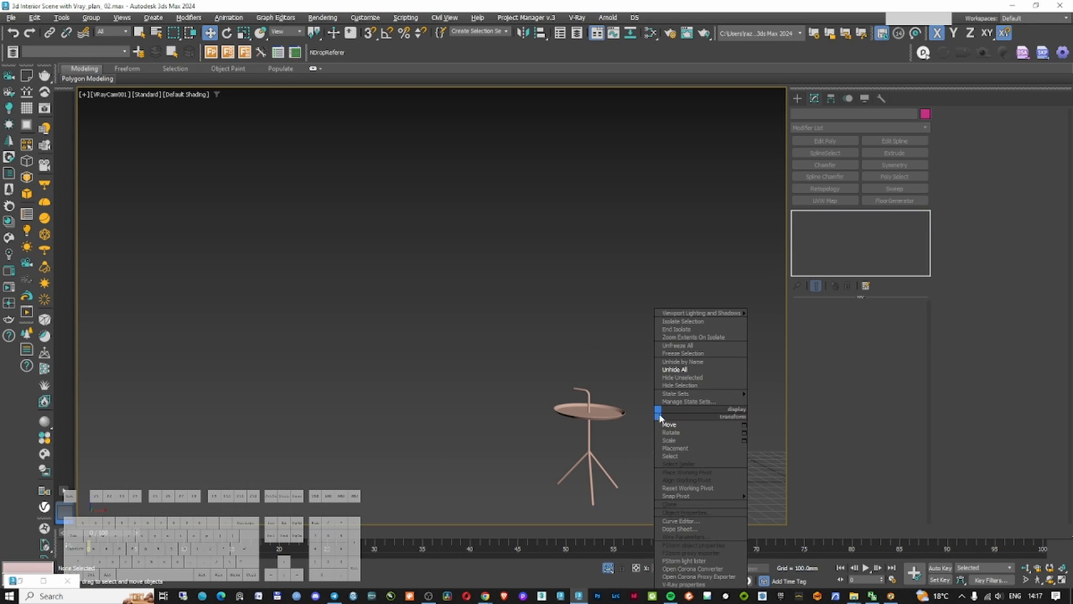
left_click(717, 369)
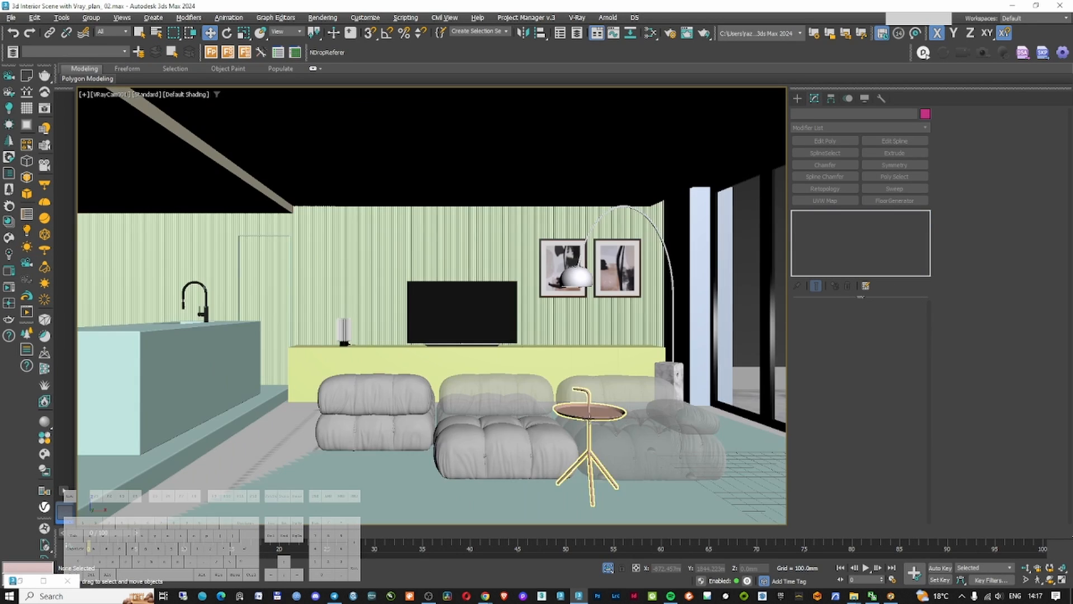
Move the Hay side table across the floor to stand in front of the sofa module nearest the kitchen island
left_click_drag(588, 444, 394, 468)
key("r")
right_click(394, 469)
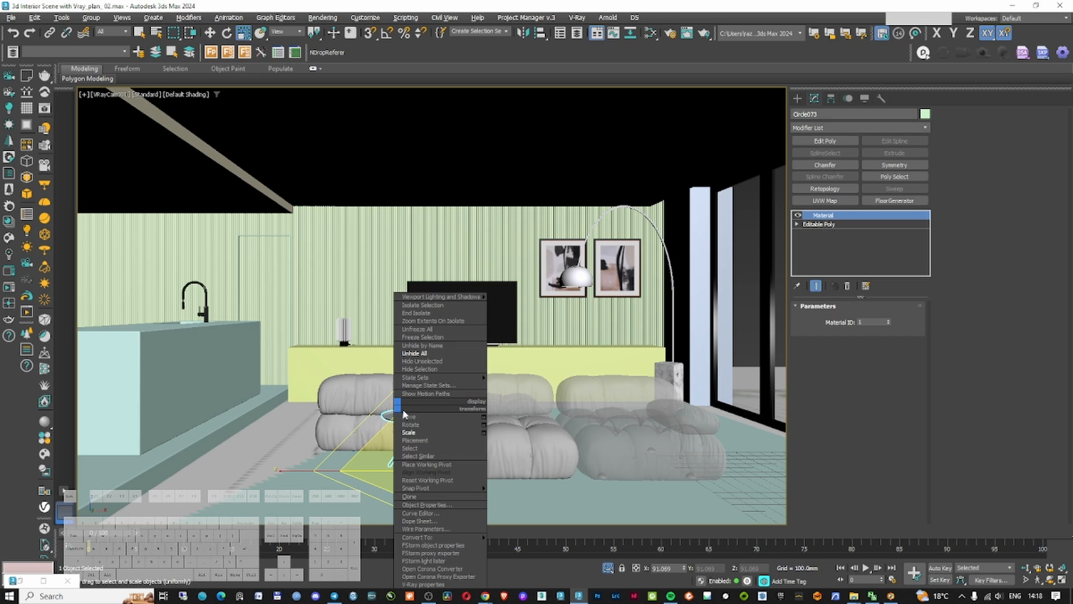
left_click(417, 420)
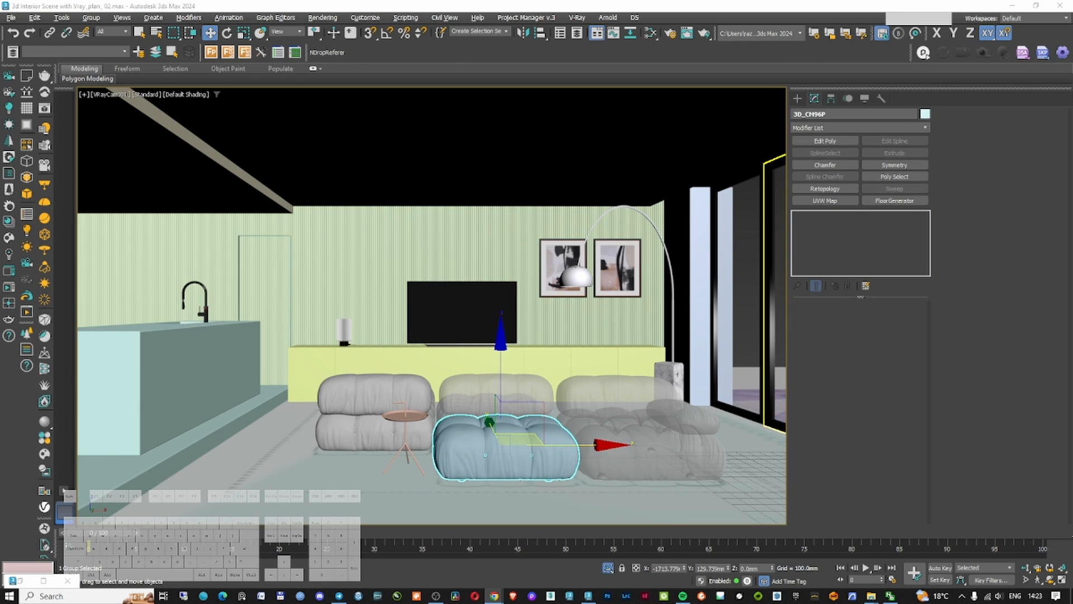
Browse the free models on CGMOOD in the browser and open the Terracotta Vases page in a new tab
scroll(171, 315, "down", 7)
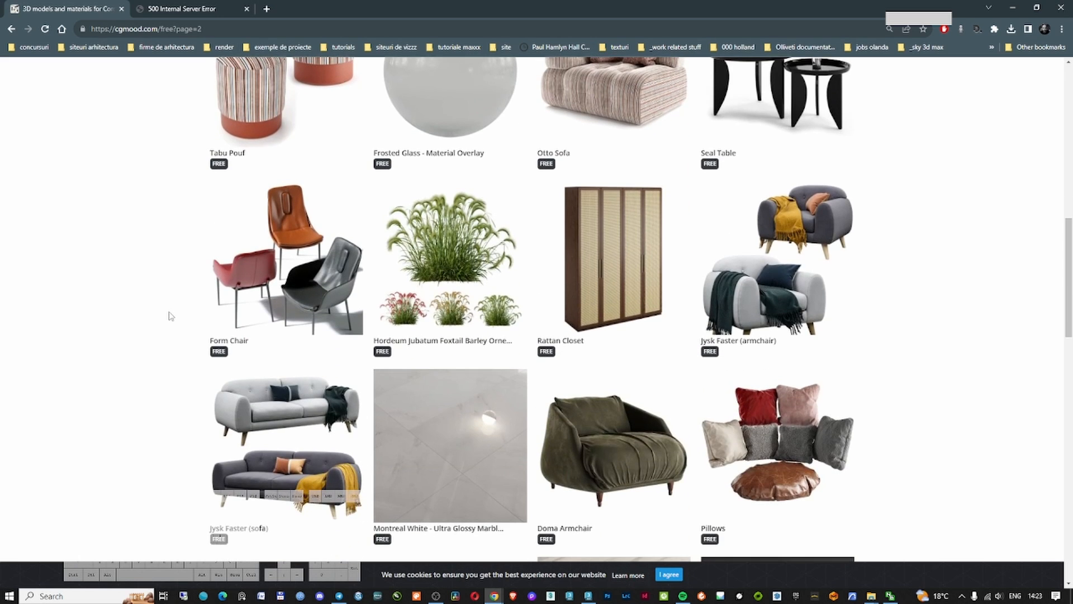
scroll(171, 316, "down", 12)
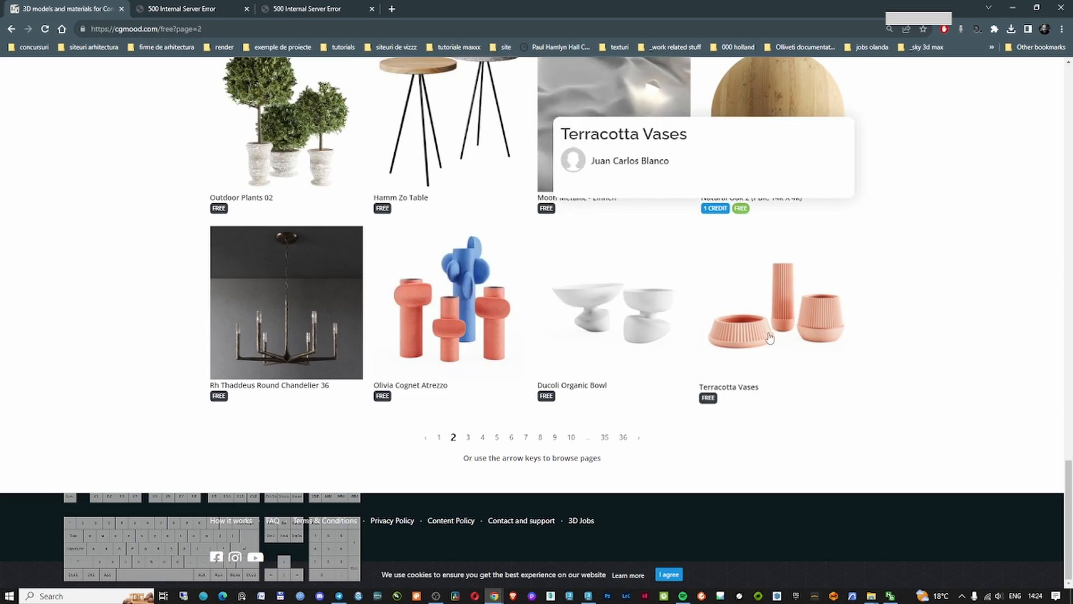
middle_click(769, 338)
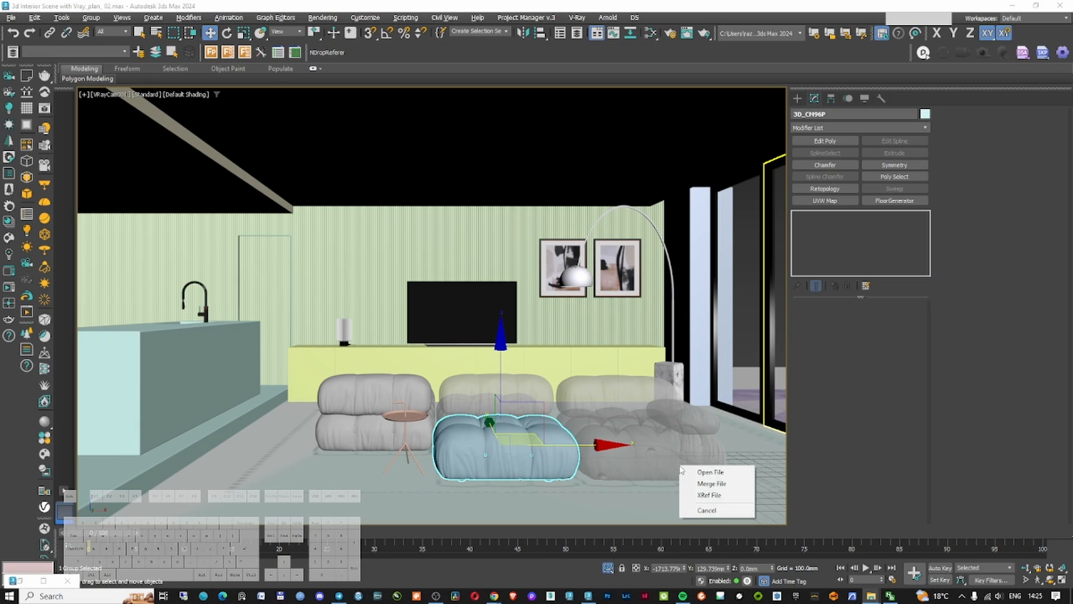
Merge the terracotta vases into the 3ds Max scene and isolate them with the low cabinet and framed pictures
left_click(700, 485)
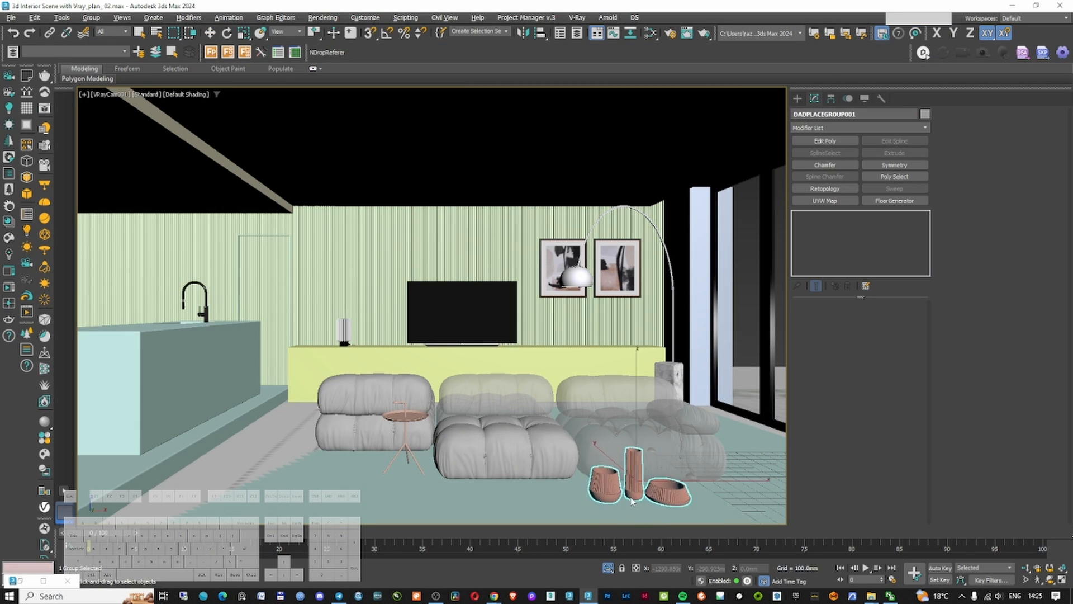
left_click(640, 484)
left_click(582, 353, "ctrl")
left_click(559, 280, "ctrl")
key("alt+q")
Move the three vases over the low cabinet in the top view and raise them onto its top in the front view
left_click(636, 470)
key("t")
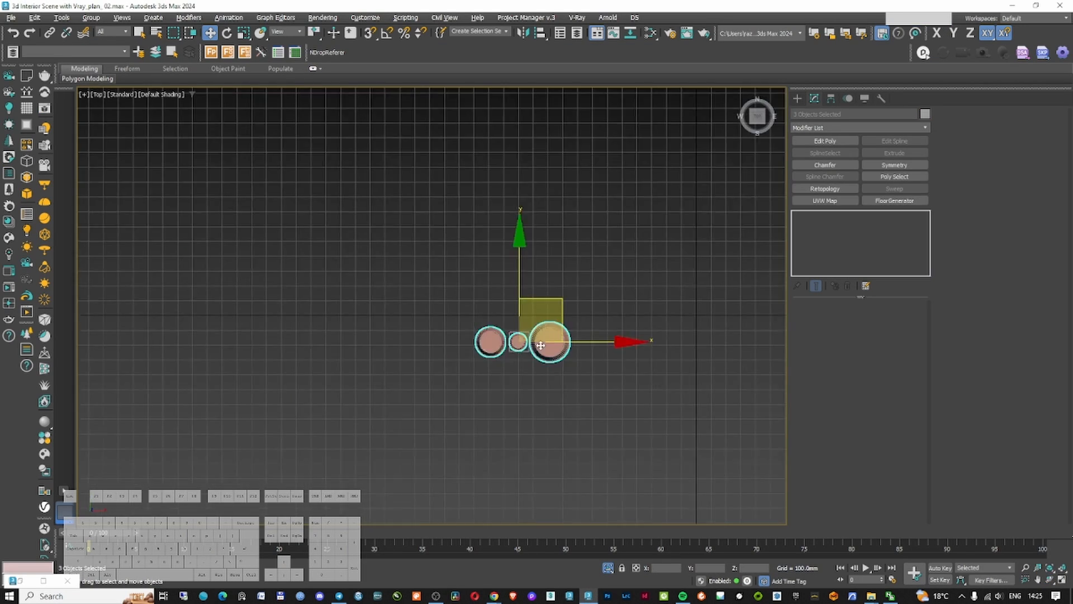
key("F3")
scroll(536, 386, "down", 4)
left_click_drag(553, 371, 623, 127)
key("f")
scroll(540, 313, "down", 3)
left_click_drag(453, 257, 452, 180)
scroll(434, 207, "up", 7)
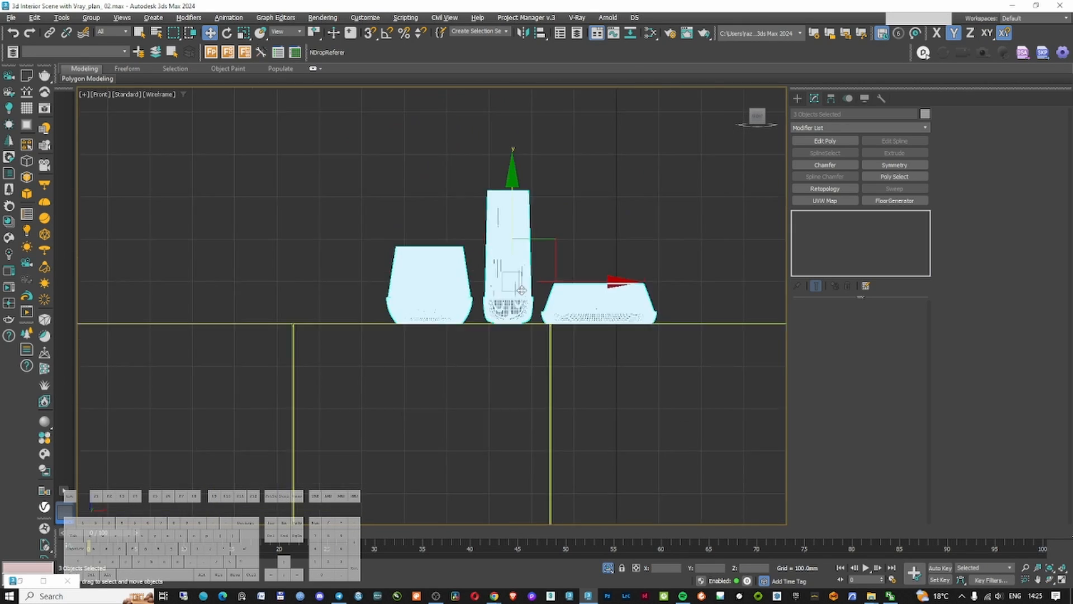
Delete the low, wide vase from the group of three on the cabinet
scroll(581, 274, "down", 3)
left_click(609, 310)
middle_click_drag(592, 274, 605, 322, "alt")
key("F3")
scroll(604, 308, "up", 3)
key("Delete")
Return to the VRayCam001 camera view and unhide all scene objects
left_click(559, 276)
left_click(496, 295, "ctrl")
key("c")
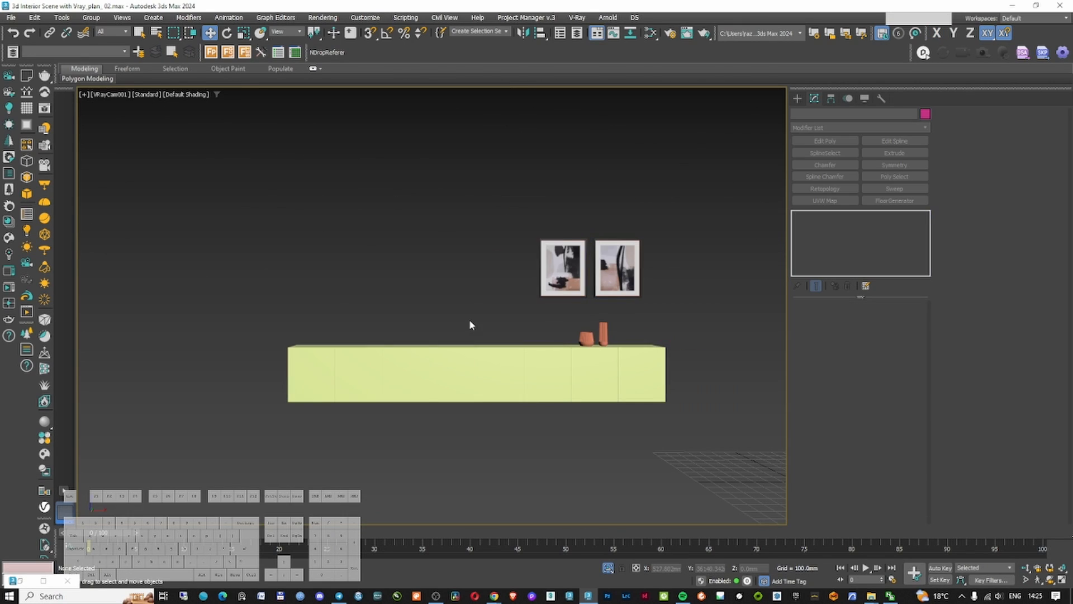
right_click(470, 314)
left_click(491, 269)
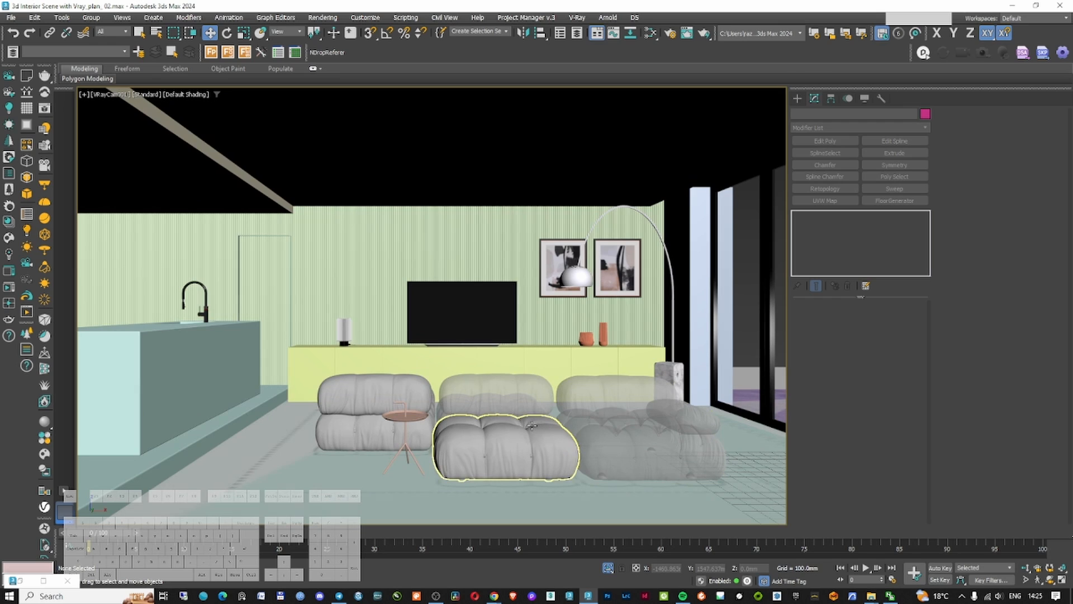
Convert the materials of the two terracotta vases on the cabinet with the V-Ray scene converter
left_click(603, 334)
left_click(586, 337, "ctrl")
right_click(587, 337)
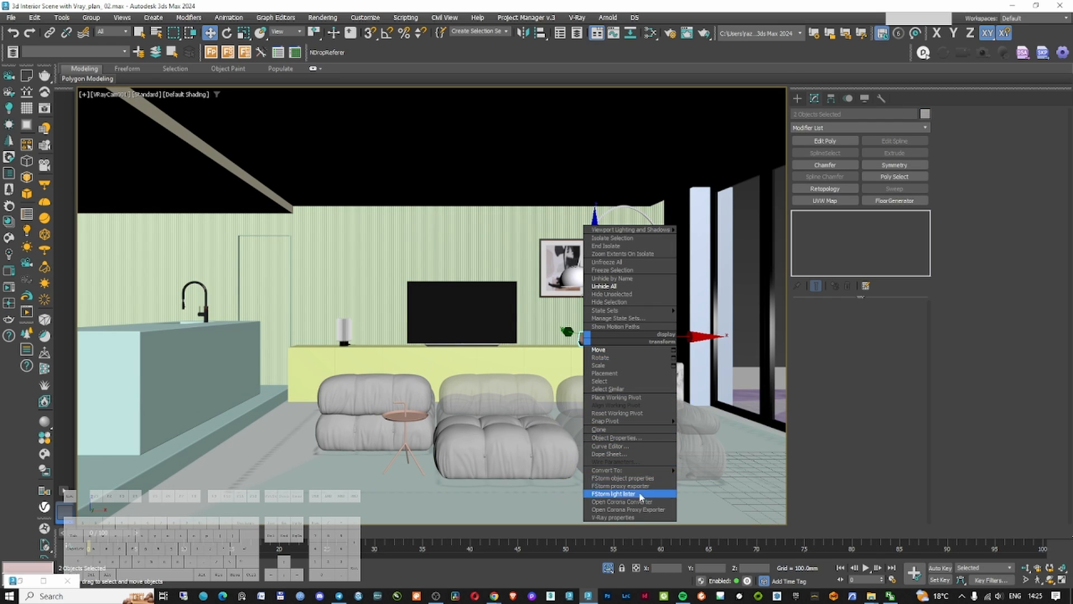
left_click(577, 17)
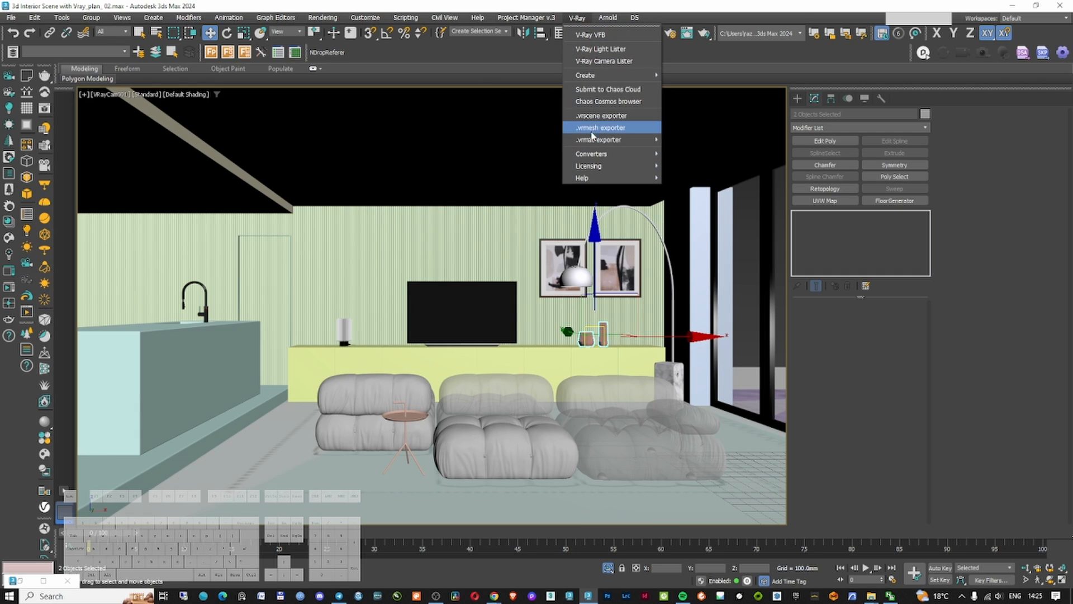
mouse_move(604, 154)
left_click(742, 154)
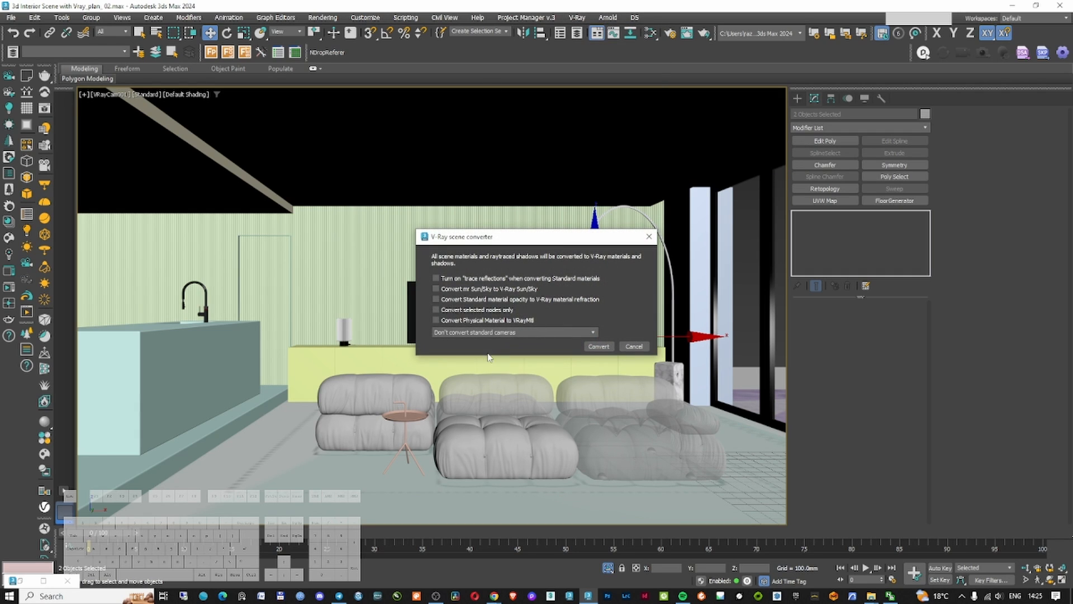
left_click(599, 346)
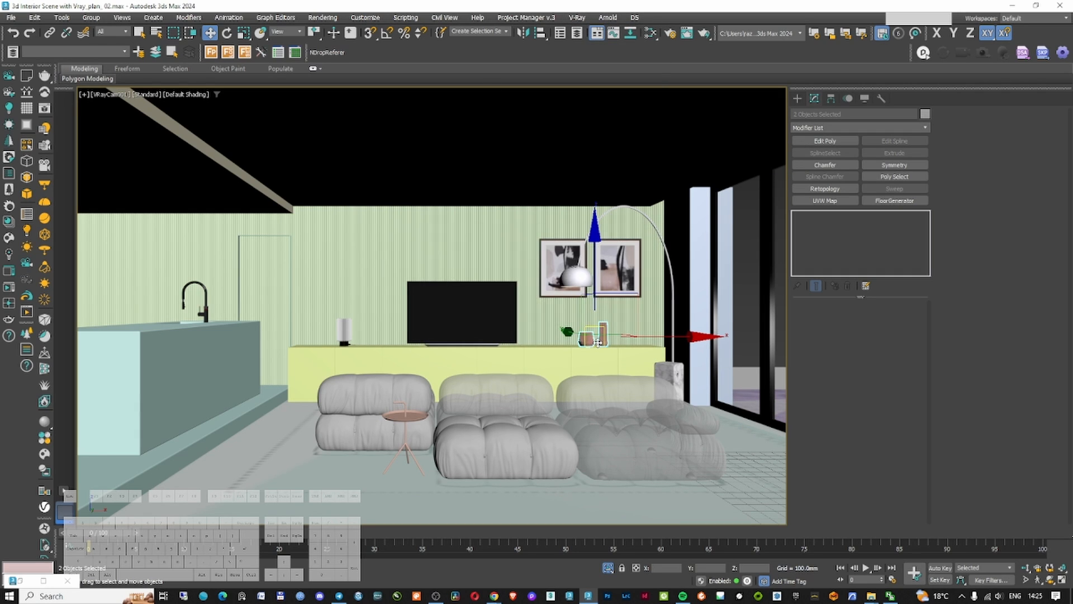
left_click(526, 17)
left_click(582, 150)
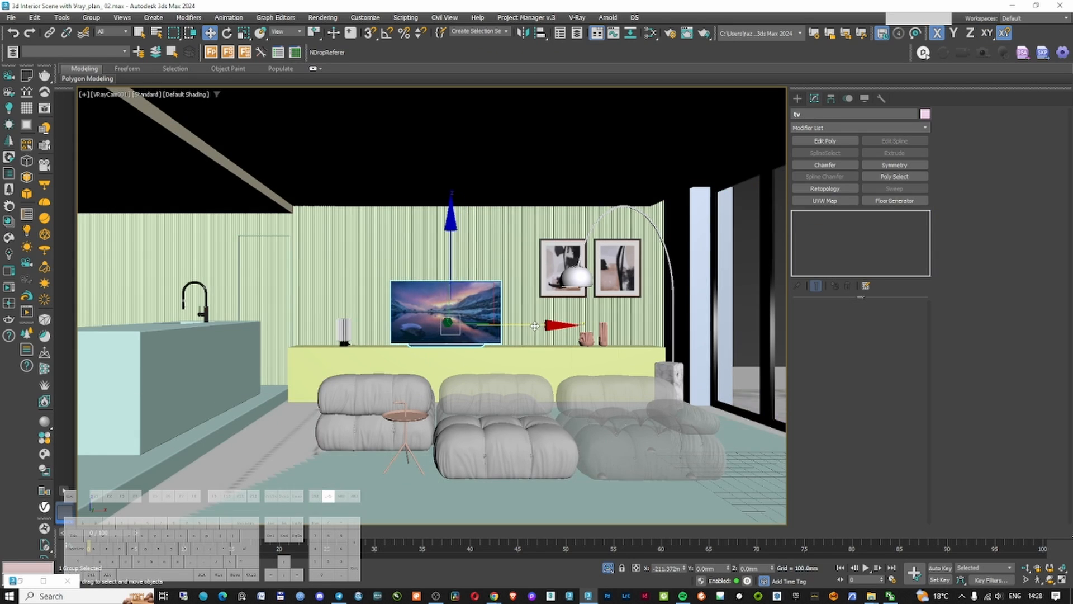
Shift the tv group slightly along the cabinet toward the table lamp
left_click_drag(551, 325, 535, 325)
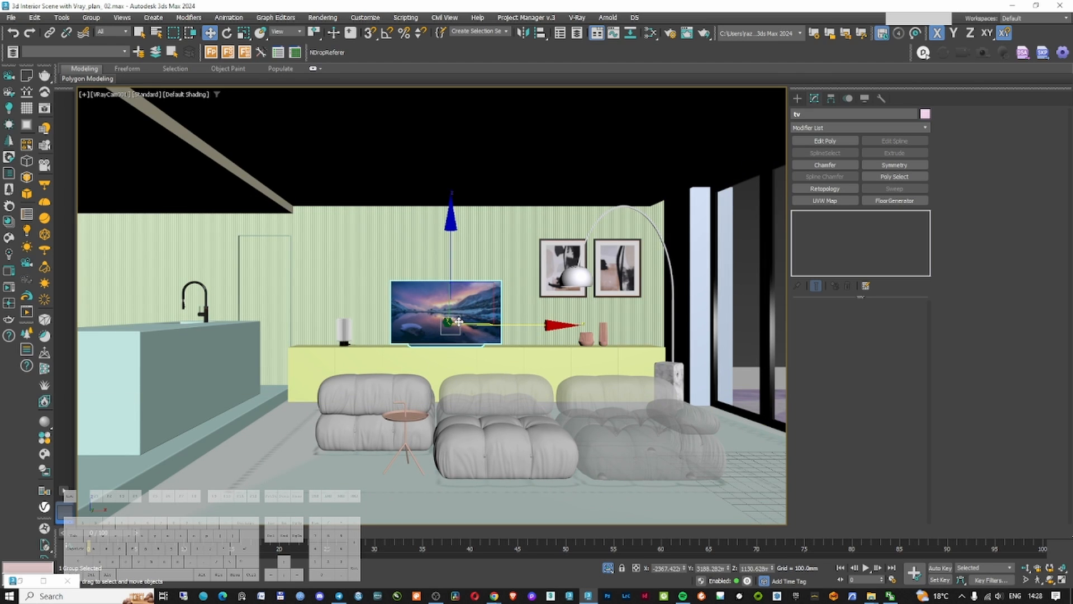
Switch to Chrome and pick the dark Dune hall picture with the arched window from the image results for download
left_click(494, 596)
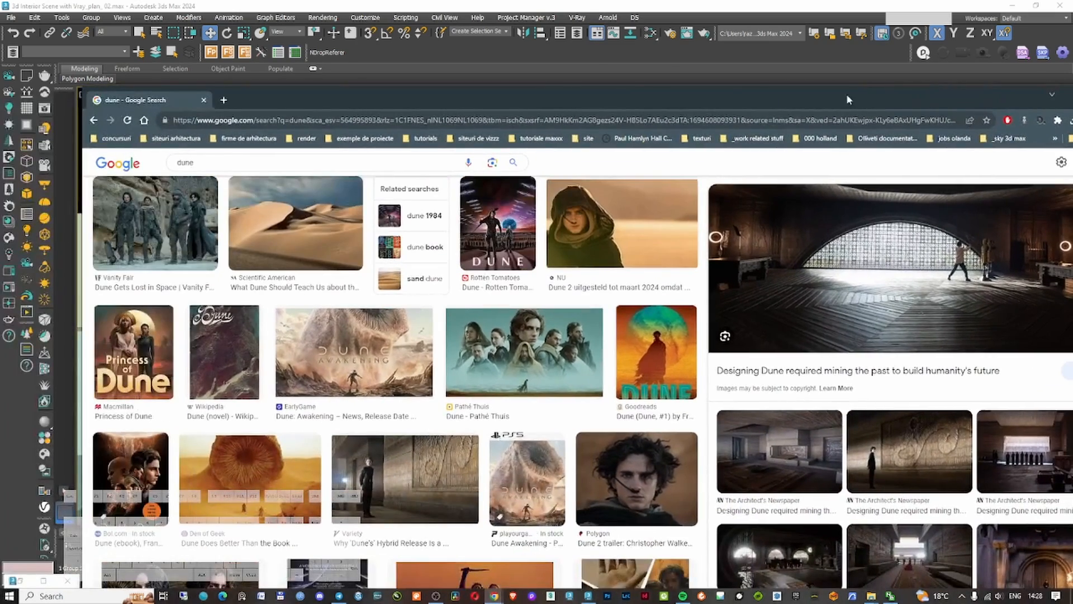
double_click(830, 99)
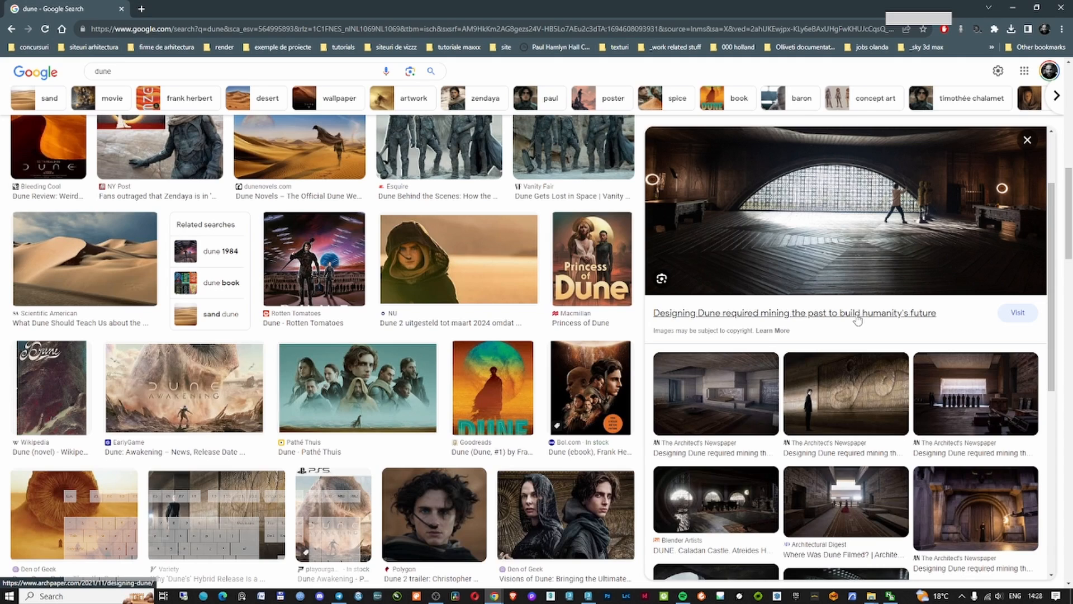
scroll(858, 321, "down", 3)
left_click(982, 368)
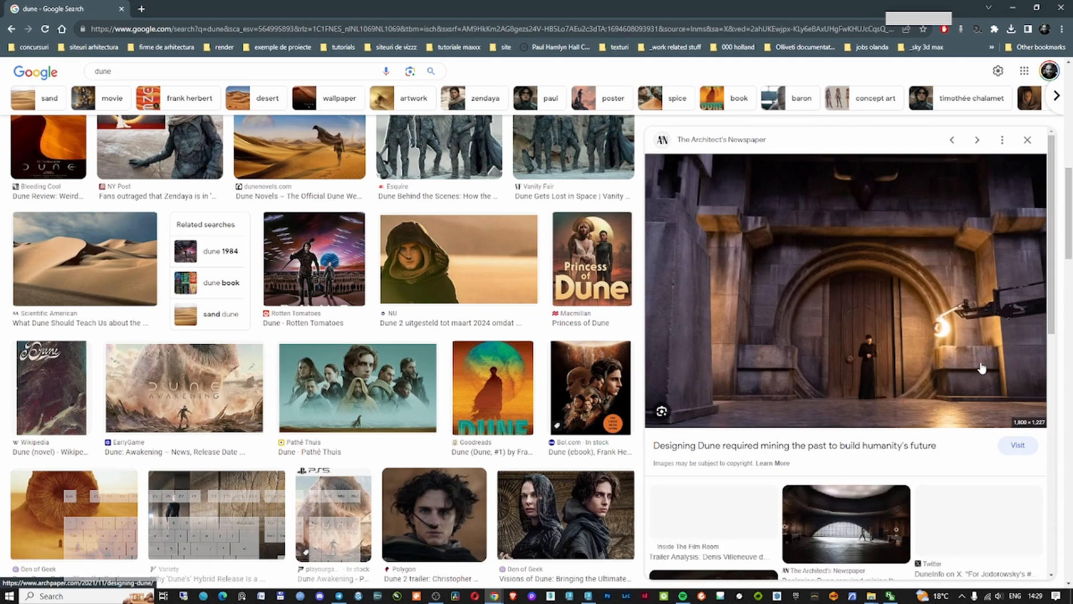
left_click(850, 517)
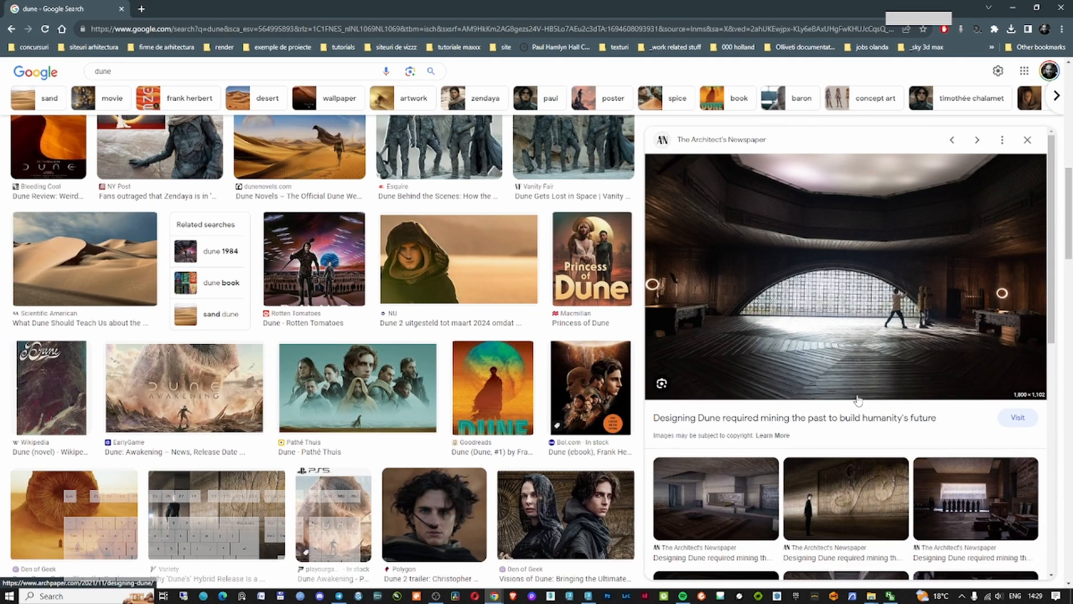
right_click(753, 251)
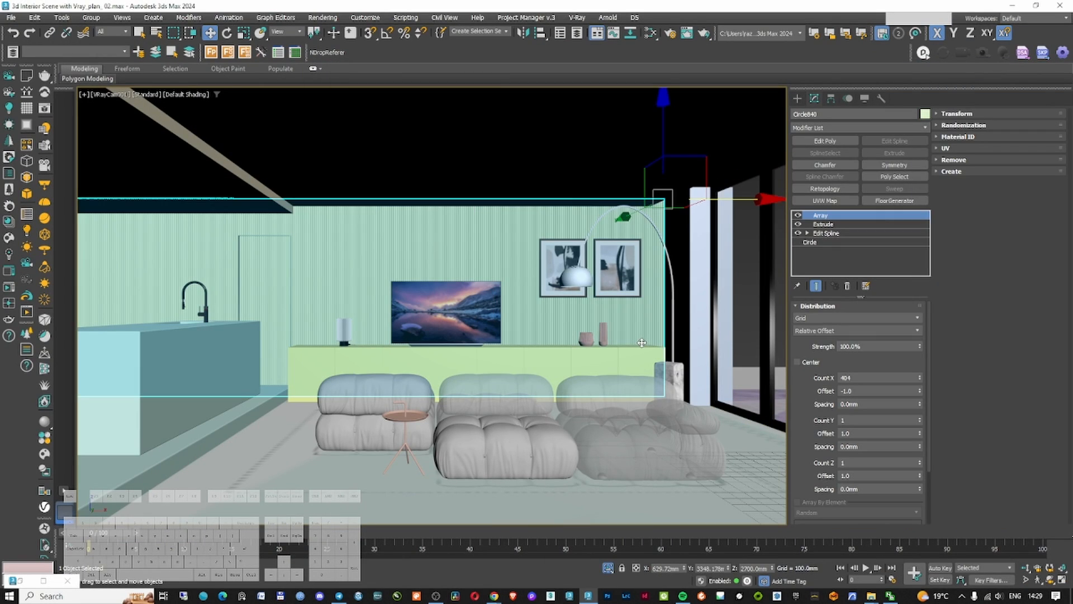
Create a new material editor view named tv
key("m")
right_click(424, 109)
left_click(453, 118)
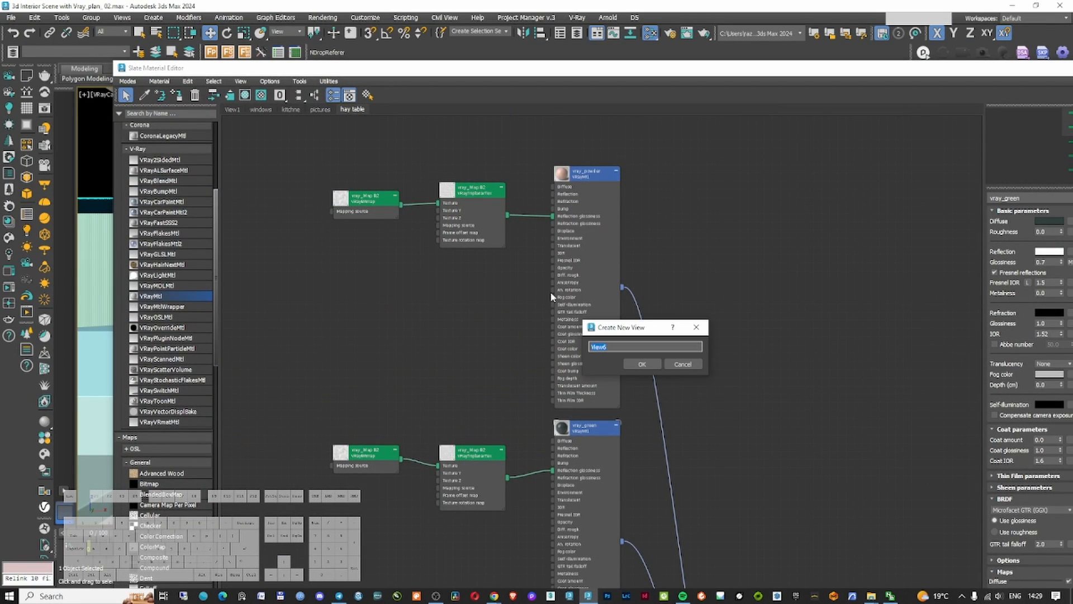
type("tv")
key("Return")
Find the television's Screen material and connect the Dune bitmap to its diffuse and self-illumination in place of the old picture
scroll(572, 229, "down", 2)
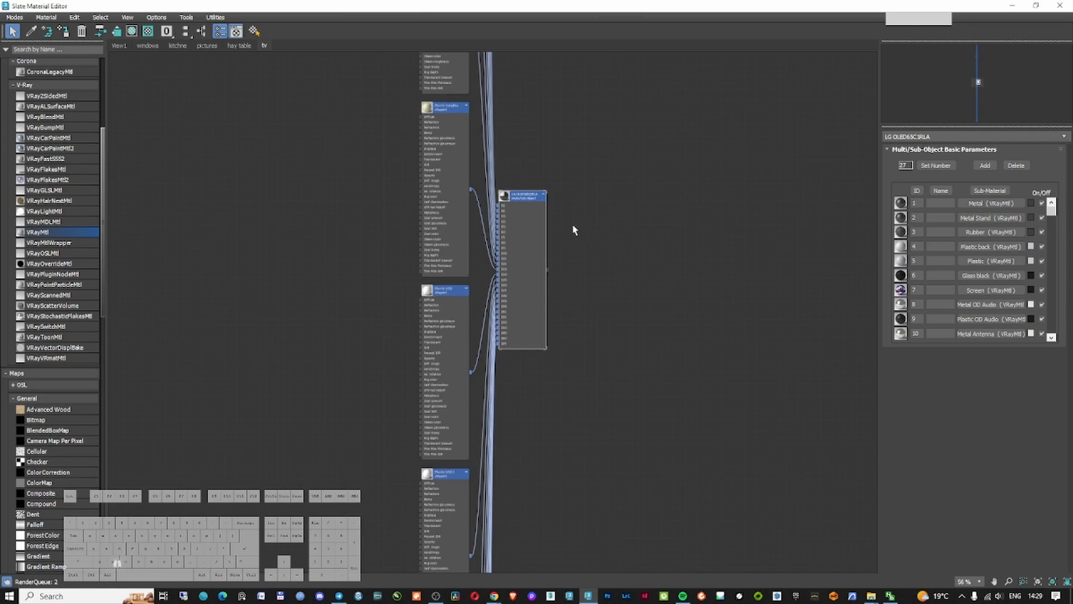
middle_click_drag(537, 115, 607, 464)
scroll(386, 184, "up", 3)
middle_click_drag(357, 190, 296, 404)
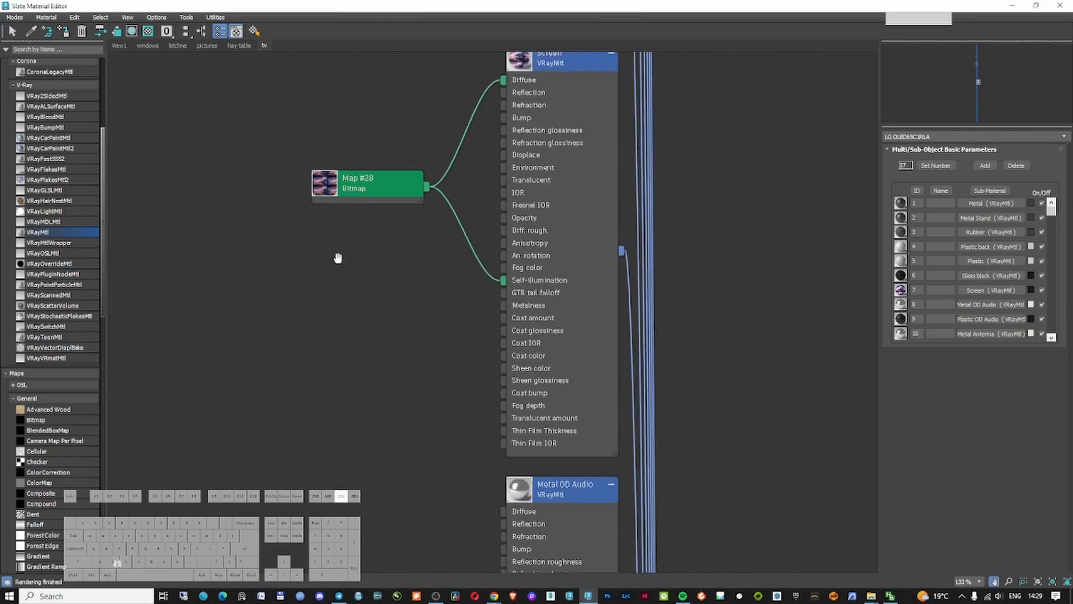
double_click(328, 335)
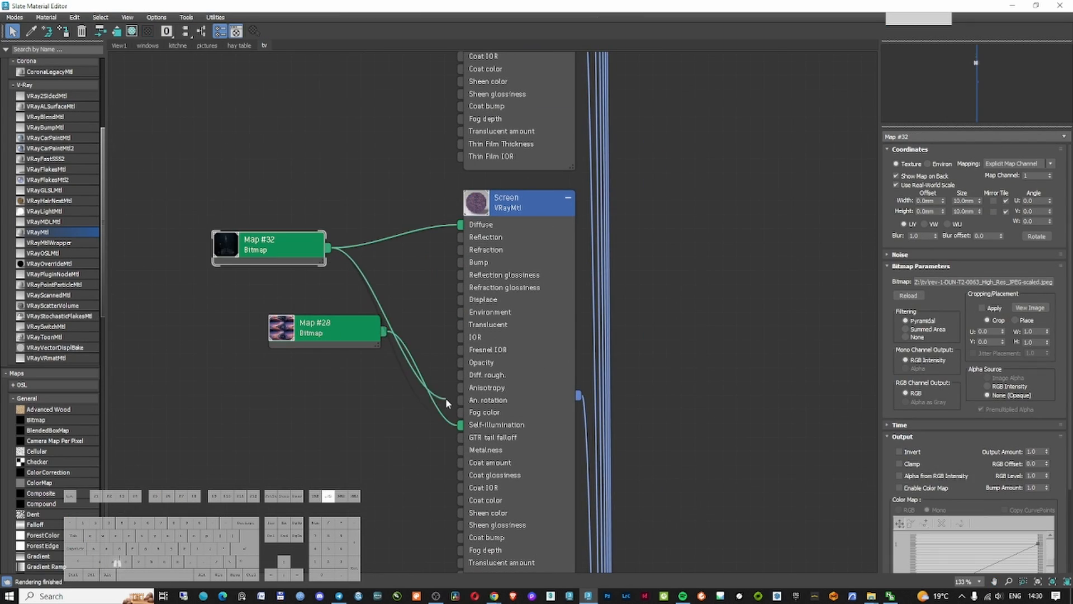
left_click_drag(446, 399, 462, 426)
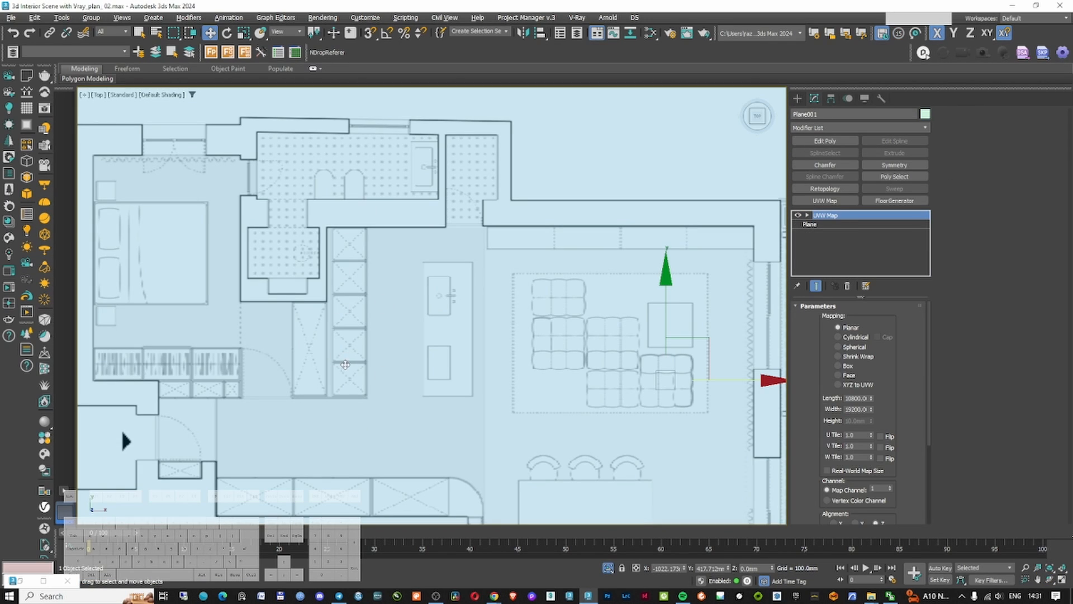
scroll(345, 364, "up", 5)
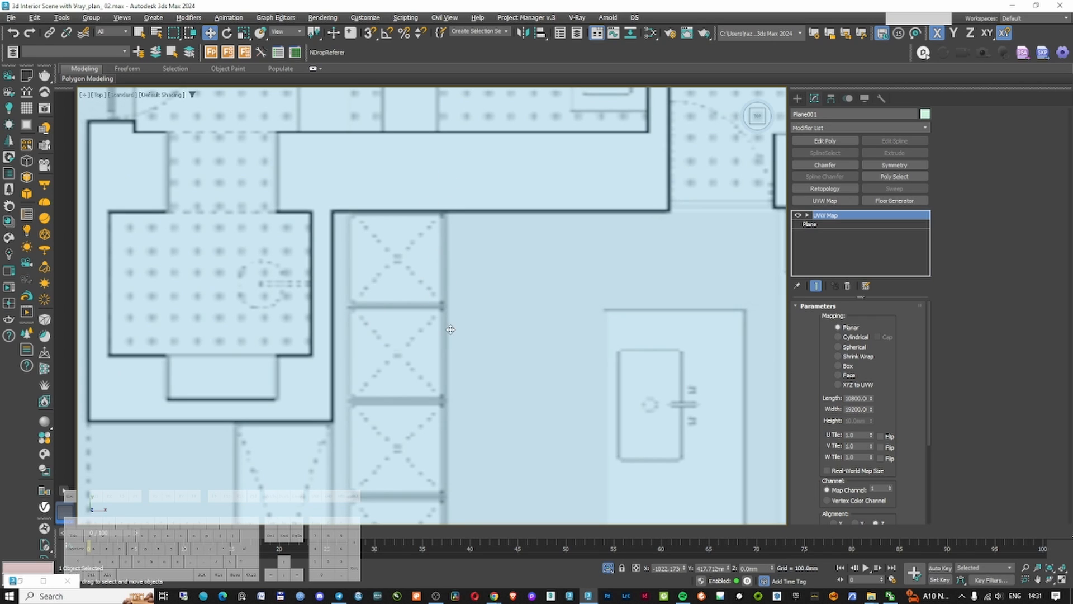
scroll(425, 244, "down", 8)
scroll(425, 260, "up", 4)
scroll(427, 262, "down", 6)
scroll(568, 277, "up", 5)
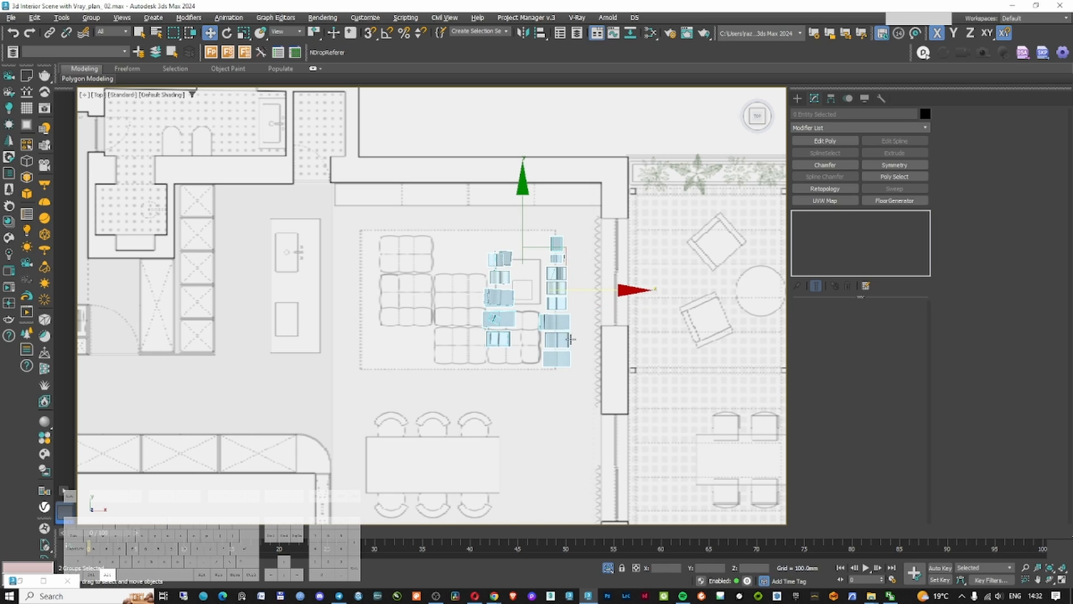
Isolate the two open-book groups placed over the living area and show them shaded
key("alt+q")
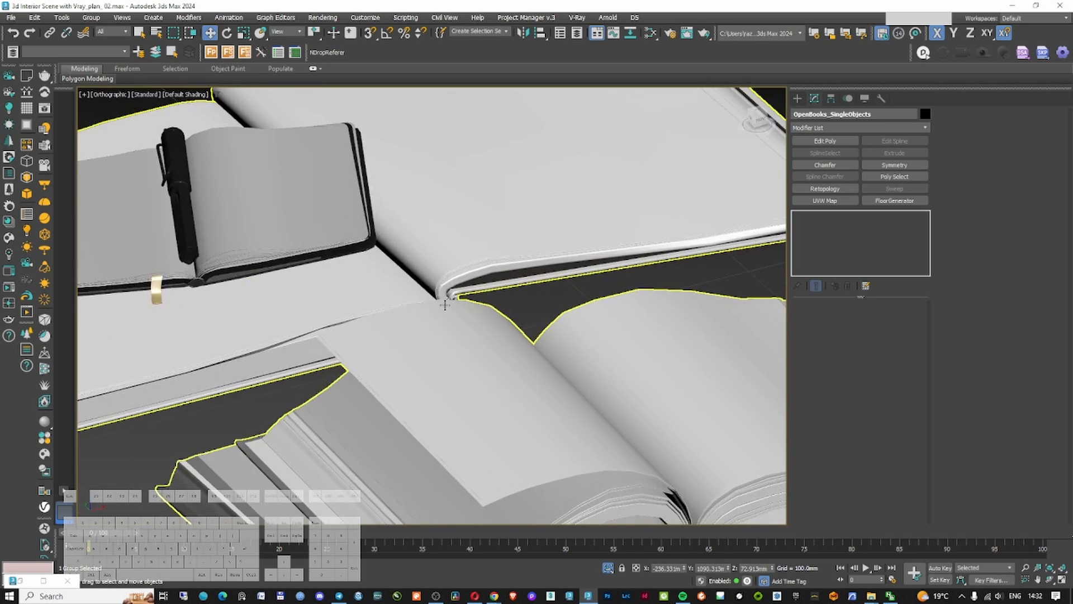
key("F3")
key("F3")
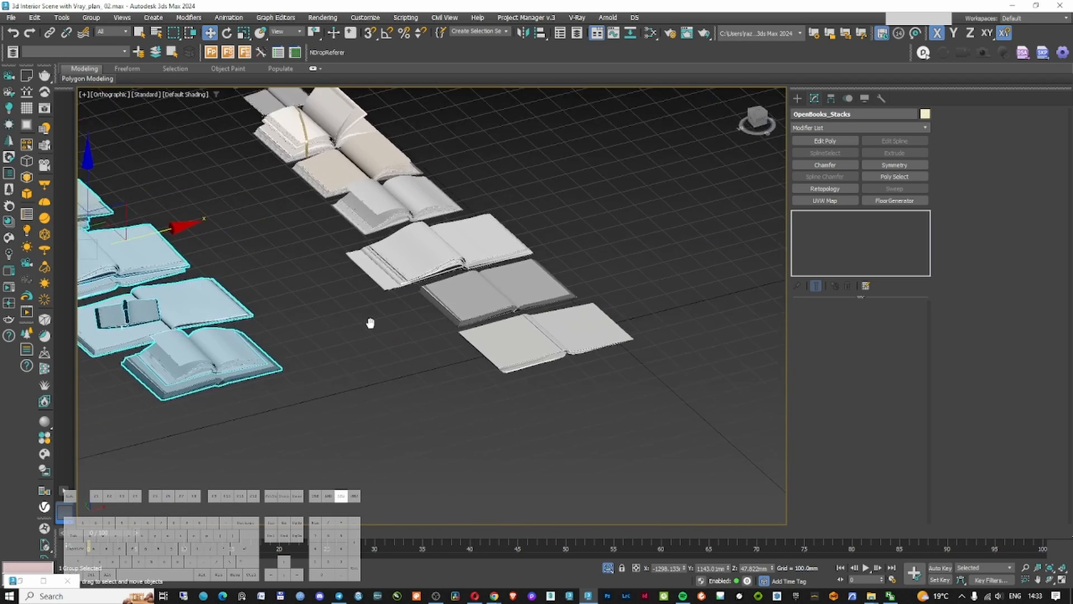
Ungroup the OpenBooks_SingleObjects set and group its stack of four closed books as a separate object
left_click(91, 17)
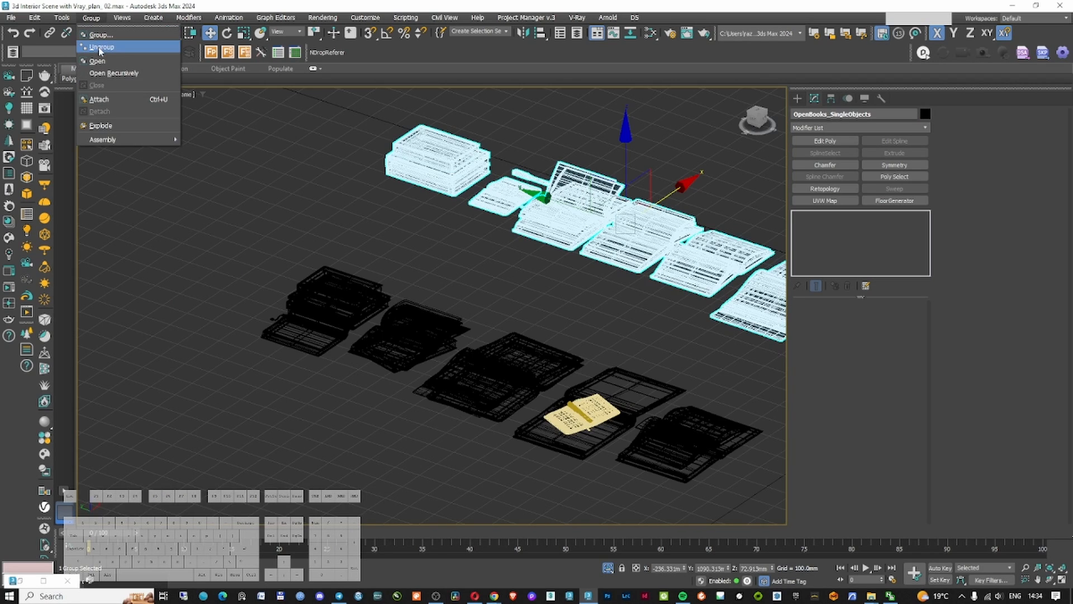
left_click(101, 47)
left_click(309, 205)
left_click_drag(499, 210, 497, 207)
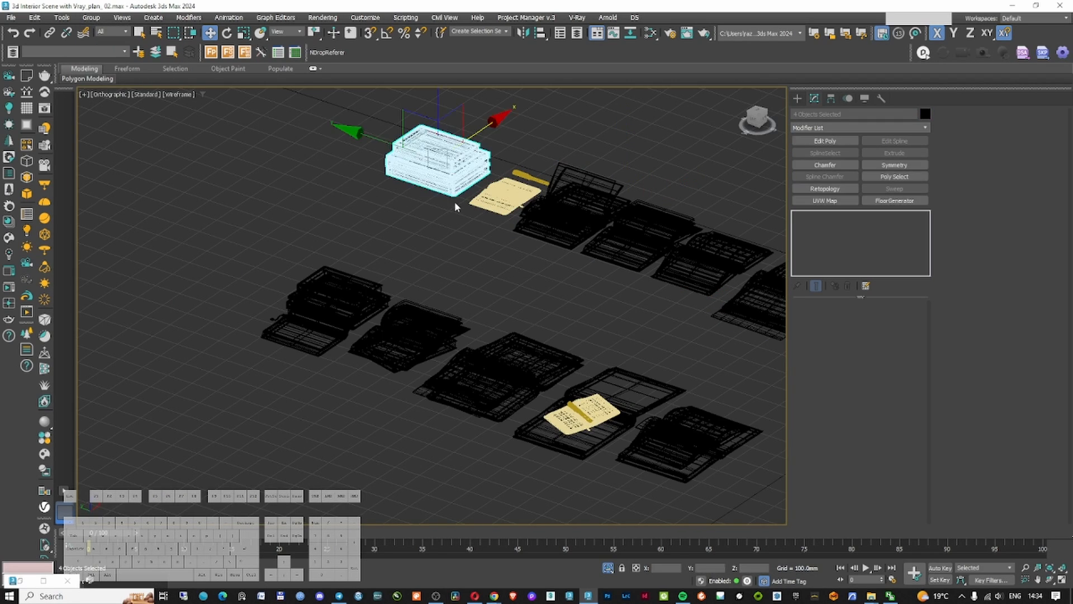
key("F3")
key("z")
left_click(91, 18)
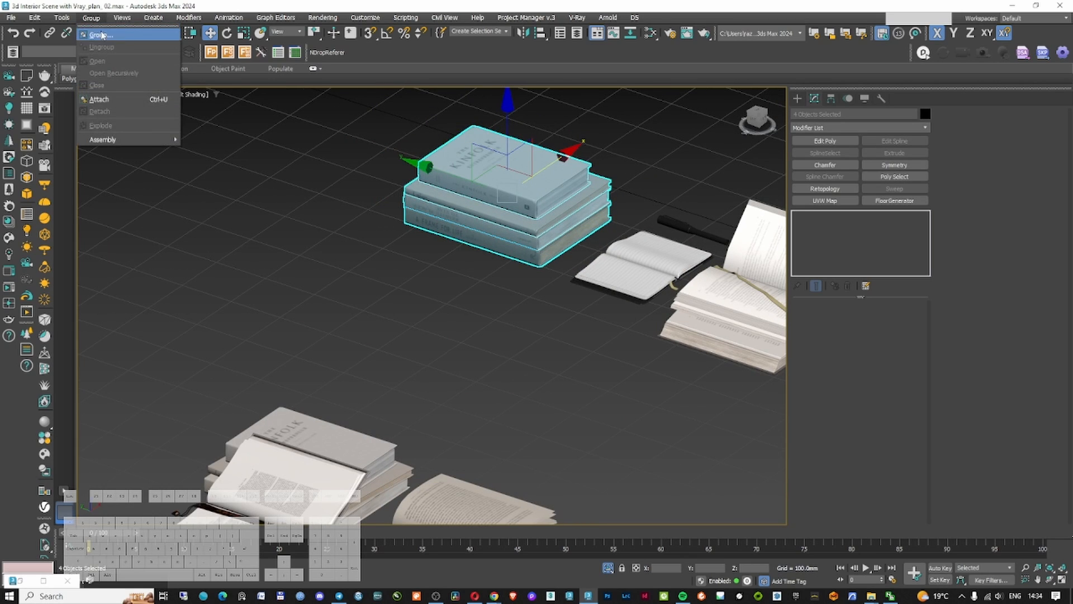
left_click(98, 33)
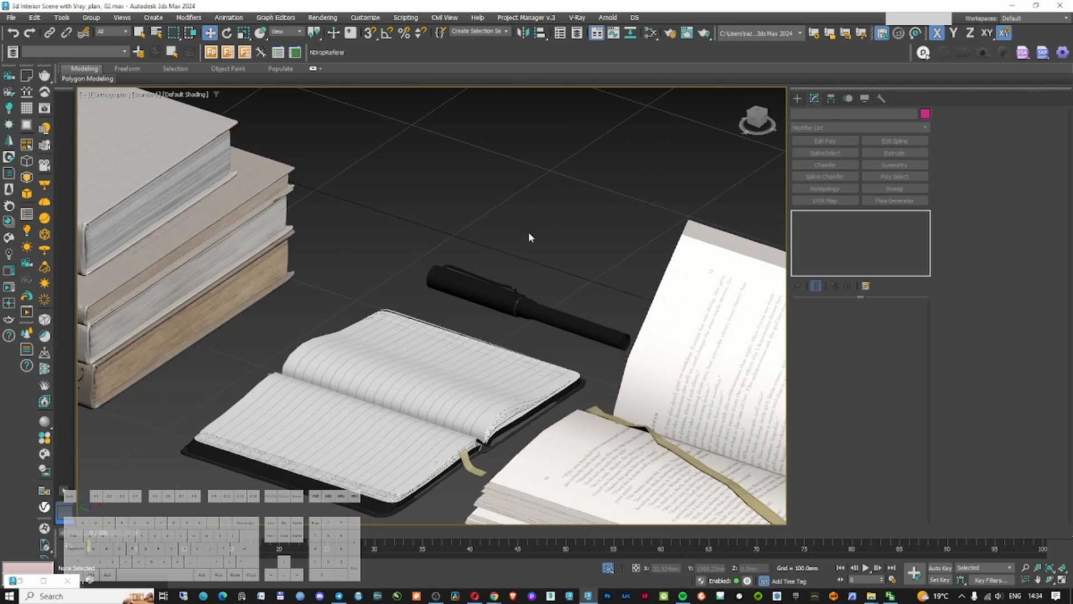
Group the small open lined notebook together with the black pen beside it
left_click(416, 396)
key("F3")
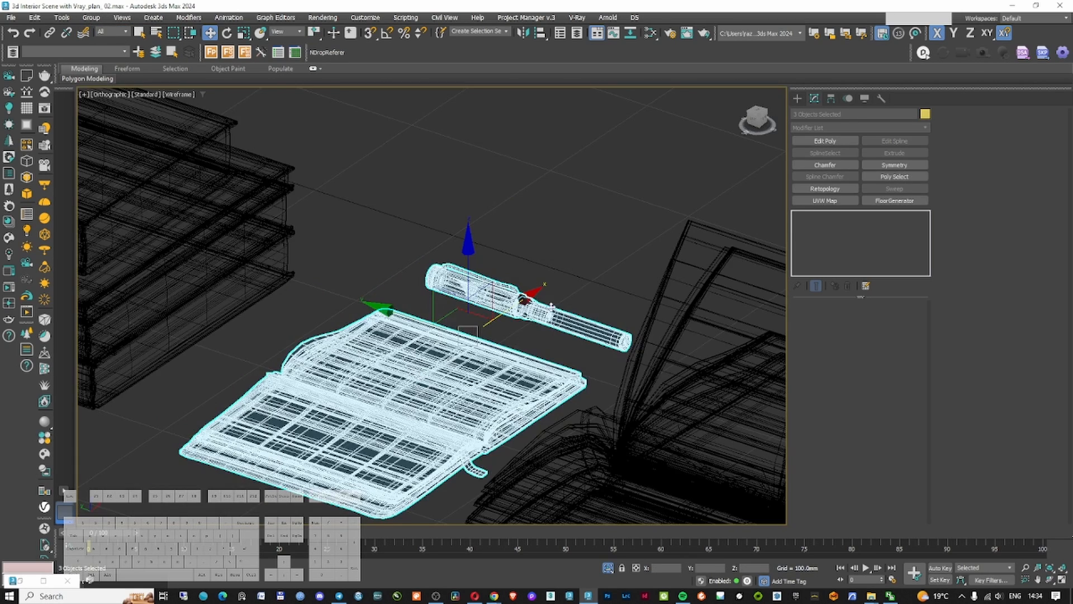
key("F3")
scroll(525, 299, "up", 6)
scroll(484, 283, "down", 3)
middle_click_drag(491, 300, 373, 289, "alt")
scroll(373, 289, "down", 2)
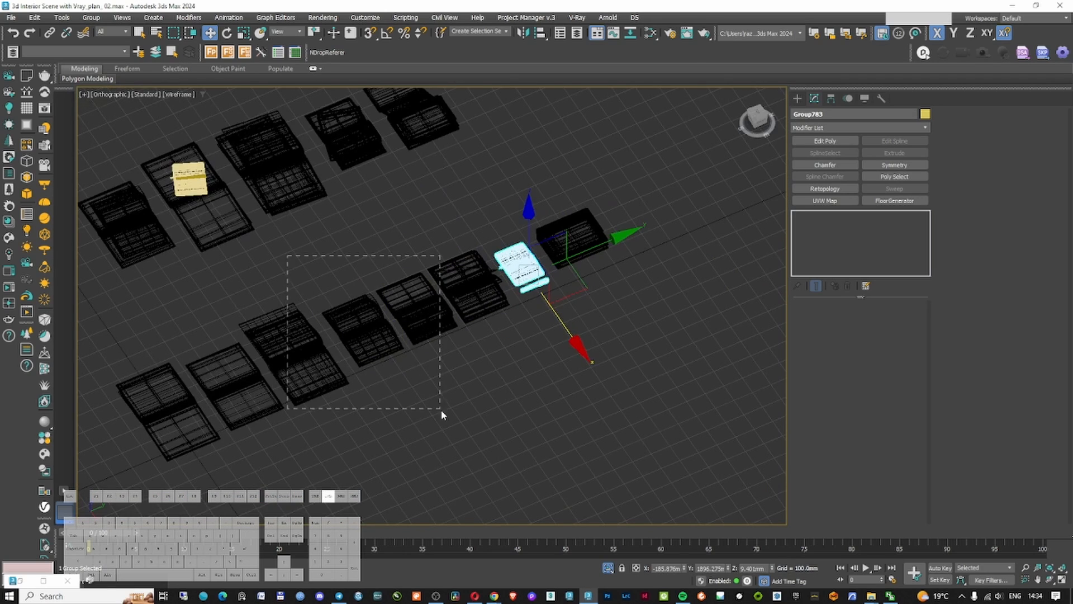
Delete all other open books and book stacks, keeping only the closed-book stack and the notebook with pen
left_click_drag(441, 415, 442, 414)
key("Delete")
left_click_drag(275, 317, 167, 426)
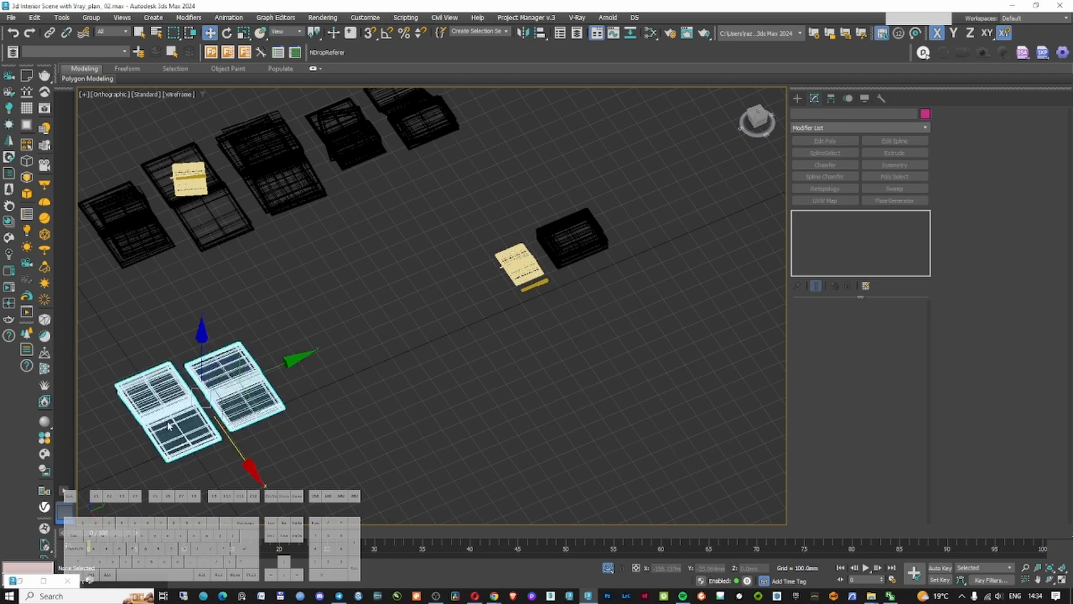
key("Delete")
middle_click_drag(313, 224, 408, 369)
left_click_drag(224, 235, 525, 404)
key("Delete")
Select the two kept book groups and end isolation to see them within the plan of the living area
middle_click_drag(566, 359, 534, 343)
left_click_drag(535, 344, 687, 436)
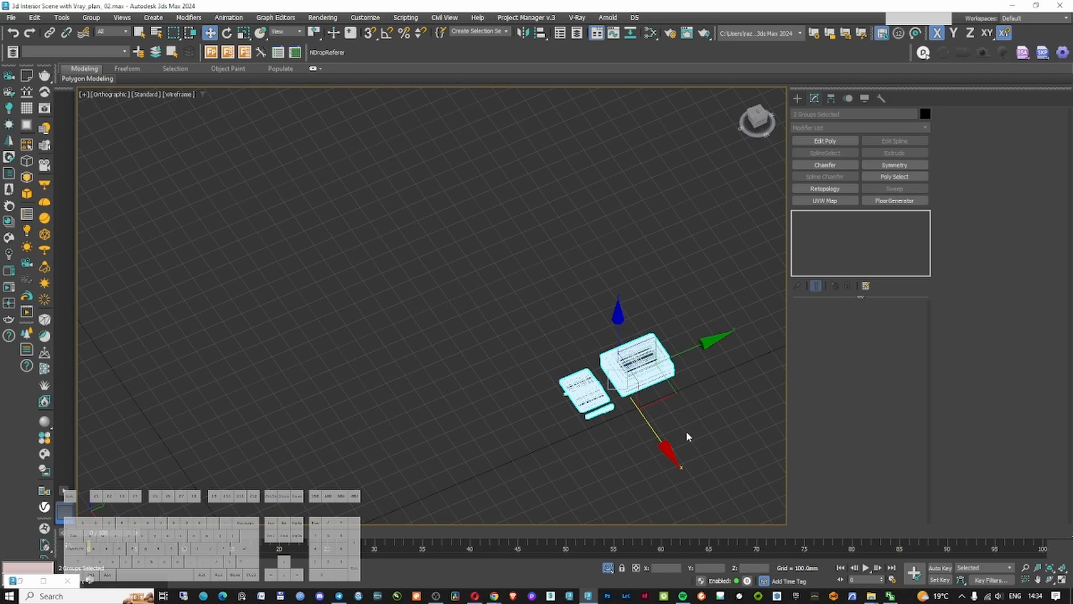
right_click(650, 364)
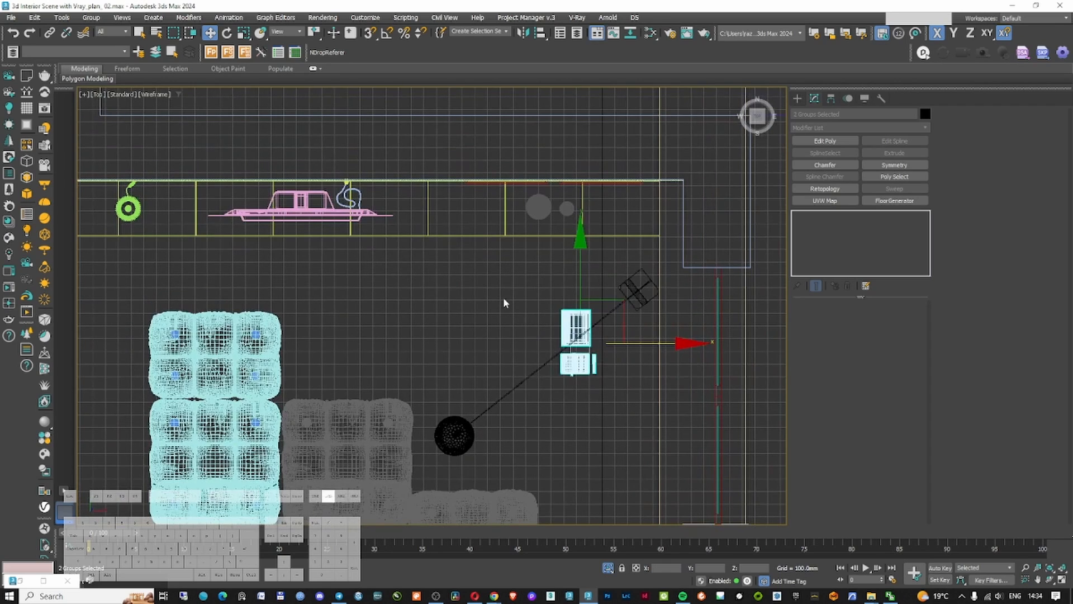
left_click(503, 297)
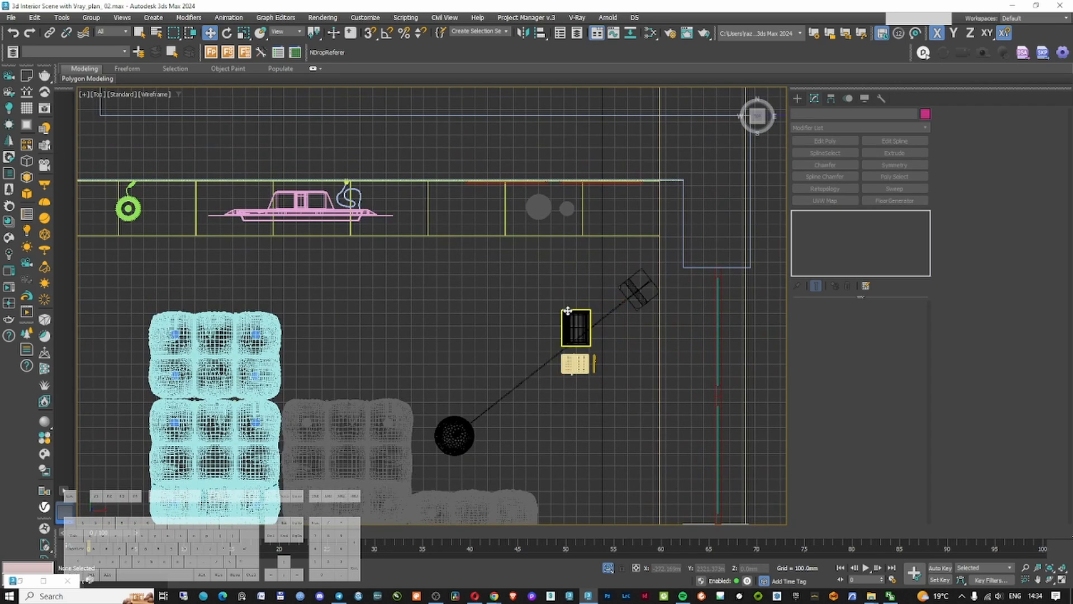
Move the closed-book stack over the TV cabinet, between the table lamp and the television
left_click(576, 327)
left_click_drag(618, 290, 228, 114)
right_click(210, 192)
left_click(223, 204)
Raise the book stack so that it rests on the top surface of the TV cabinet
key("l")
key("w")
left_click_drag(394, 248, 394, 207)
scroll(388, 238, "up", 10)
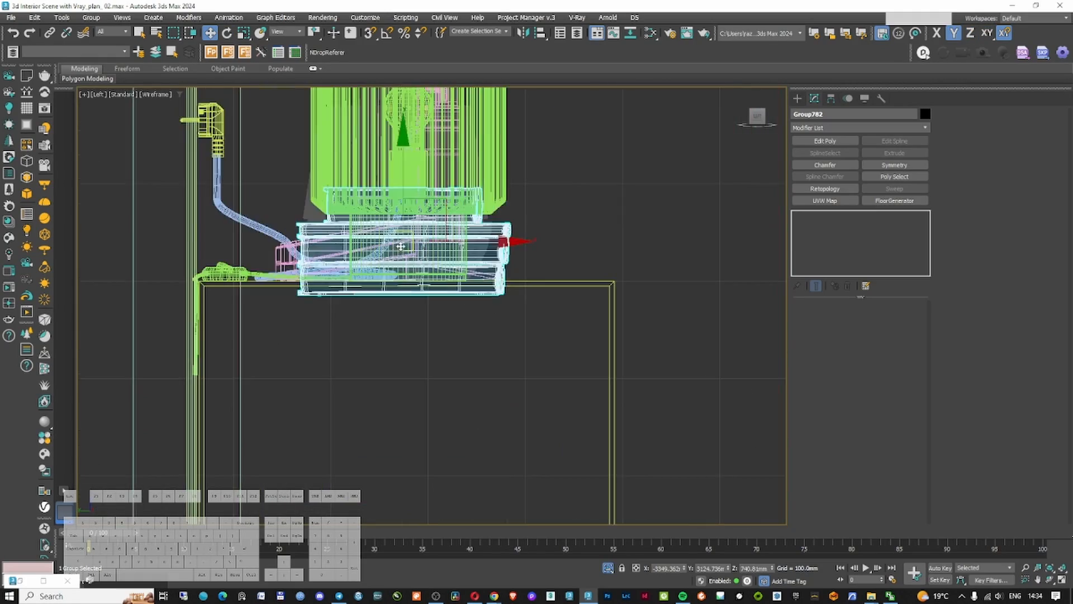
left_click_drag(438, 236, 437, 201)
scroll(439, 250, "down", 10)
middle_click_drag(502, 268, 436, 341, "alt")
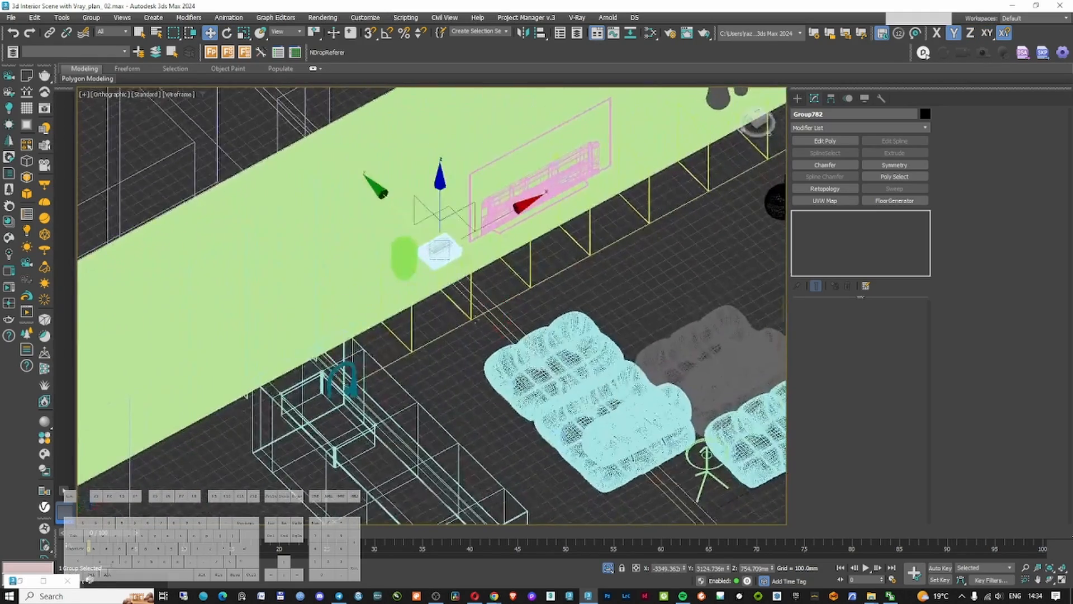
middle_click_drag(693, 251, 346, 245)
scroll(520, 247, "up", 4)
left_click_drag(551, 156, 488, 226)
scroll(489, 226, "down", 5)
middle_click_drag(489, 226, 533, 179)
Move the notebook and pen group over the round side table next to the sofa
key("t")
key("z")
scroll(495, 207, "down", 8)
scroll(534, 177, "down", 5)
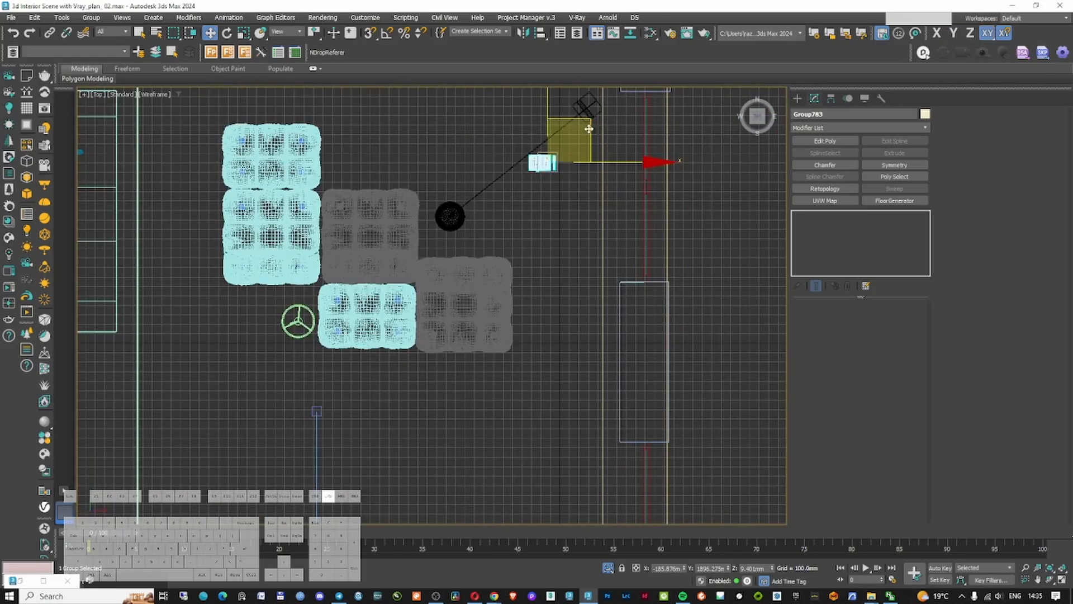
left_click_drag(571, 127, 335, 302)
scroll(336, 302, "up", 8)
middle_click_drag(404, 253, 412, 174, "alt")
Isolate the notebook group with the side table and bring it to the height of the tray
key("alt+q")
key("f")
left_click_drag(506, 442, 570, 132)
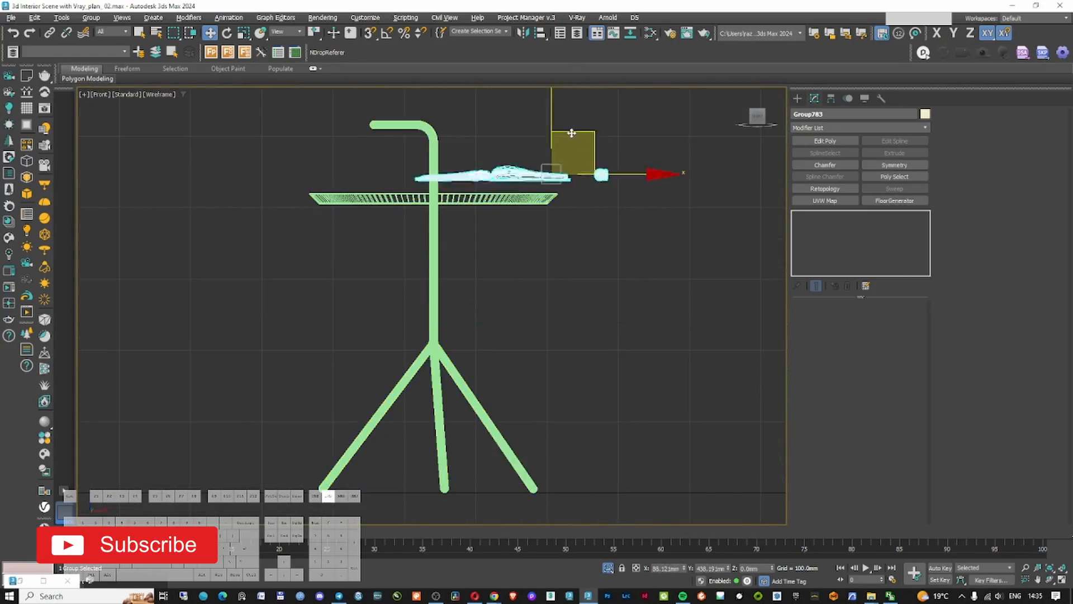
scroll(570, 162, "up", 8)
left_click_drag(629, 148, 618, 199)
middle_click_drag(619, 199, 606, 291, "alt")
Ungroup the notebook from the pen and place the notebook at an angle inside the round tray
key("F3")
left_click(91, 18)
left_click(106, 43)
key("F3")
left_click(503, 249)
right_click(502, 248)
left_click_drag(509, 246, 510, 291)
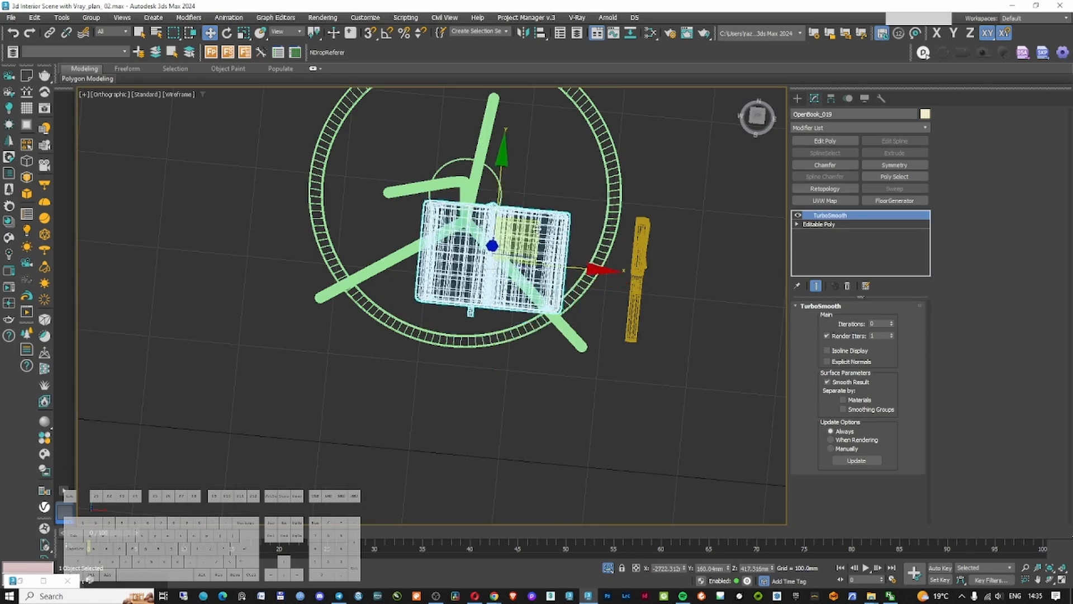
mouse_move(514, 235)
middle_mouse_down("alt")
mouse_move(517, 184)
mouse_move(487, 259)
middle_mouse_up("alt")
key("F3")
Move the pen onto the tray by the notebook and lower both to rest on the tray's surface
left_click(640, 132)
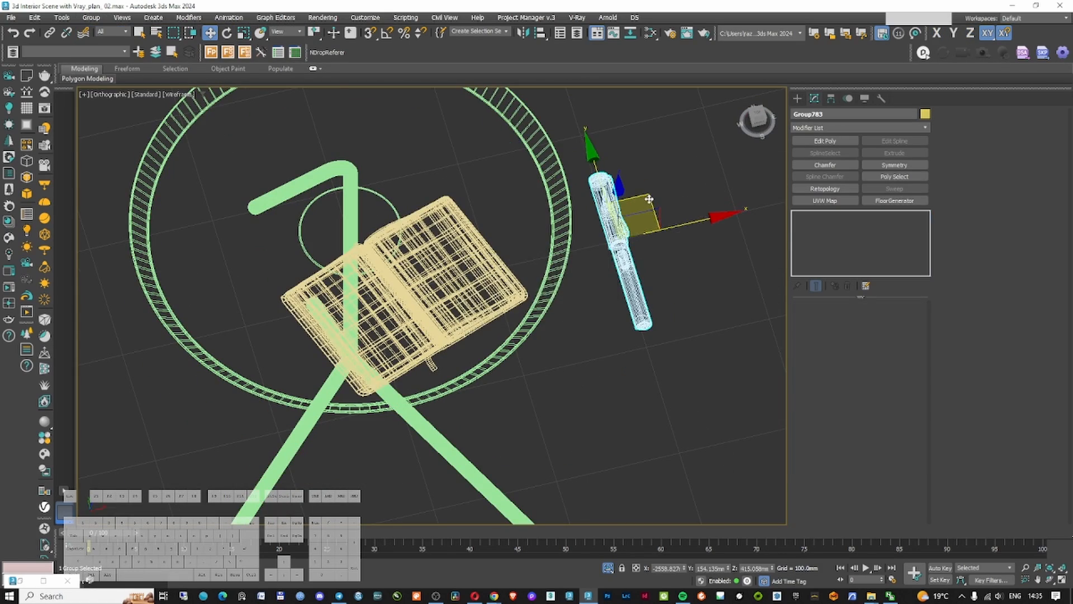
key("z")
key("f")
key("e")
key("w")
left_click(536, 237)
left_click_drag(493, 189, 494, 201)
left_click(335, 252)
left_click_drag(546, 203, 546, 211)
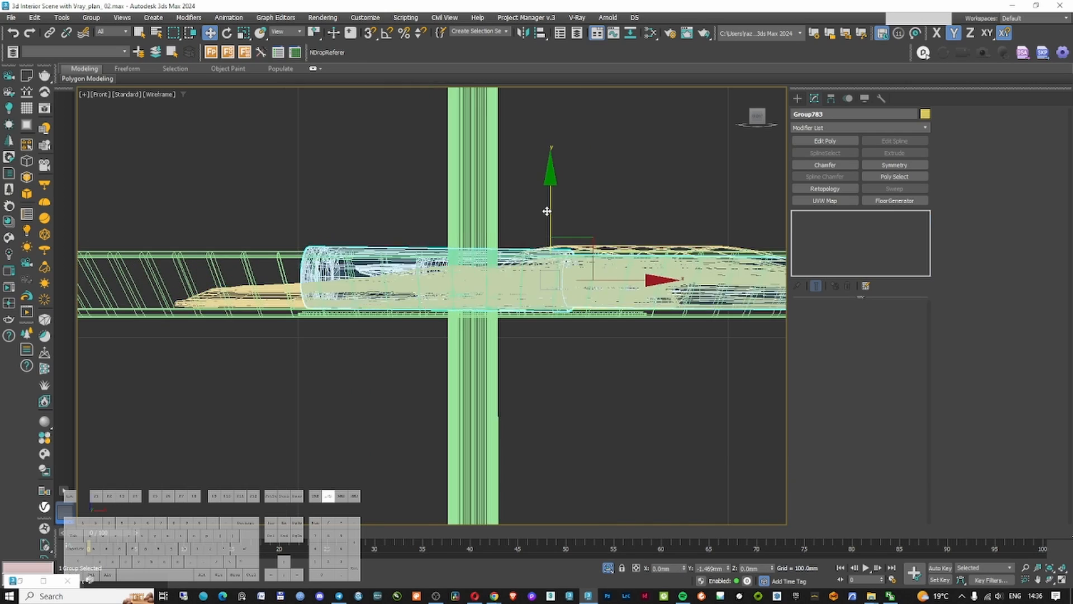
End isolation, return to the shaded camera view and select the middle sofa module
key("alt+q")
key("c")
key("F3")
left_click(492, 383)
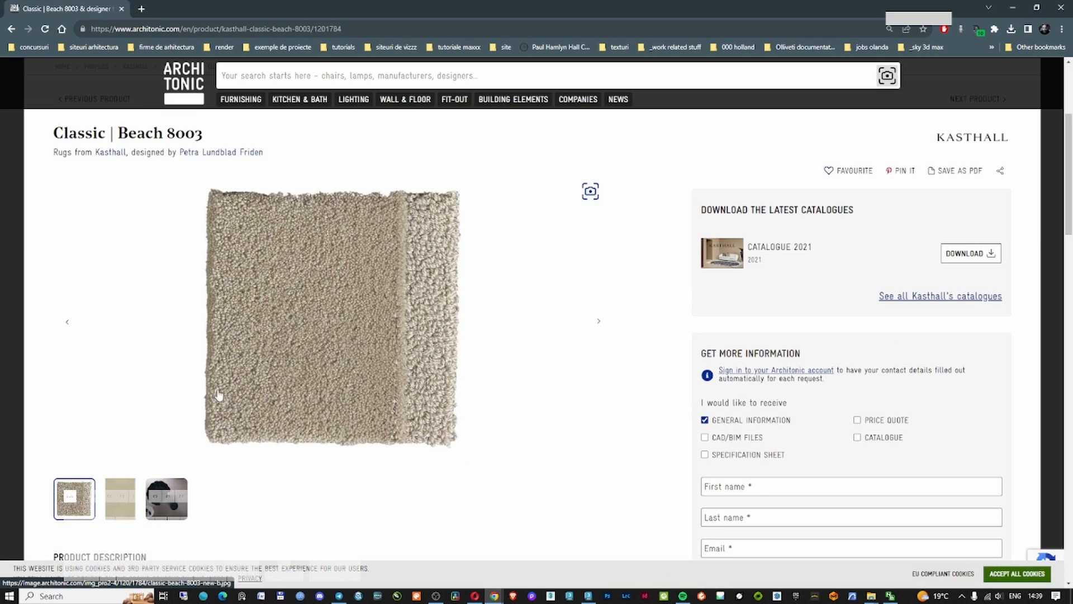
Switch to Chrome and examine the product pictures of the Kasthall Classic | Beach 8003 rug on Architonic
scroll(219, 396, "down", 1)
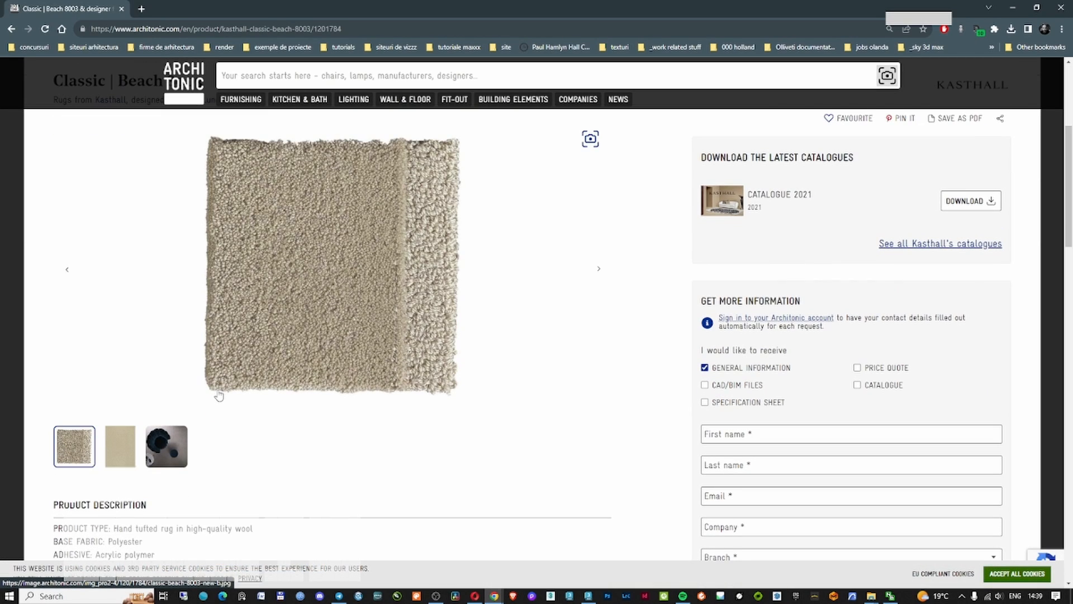
left_click(132, 454)
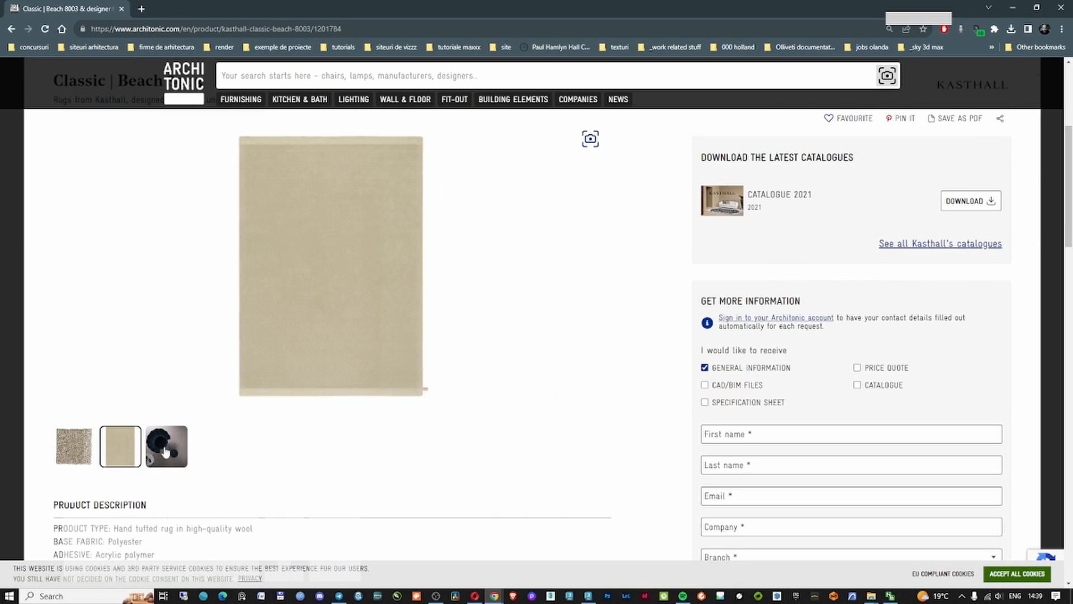
left_click(165, 452)
left_click(556, 293)
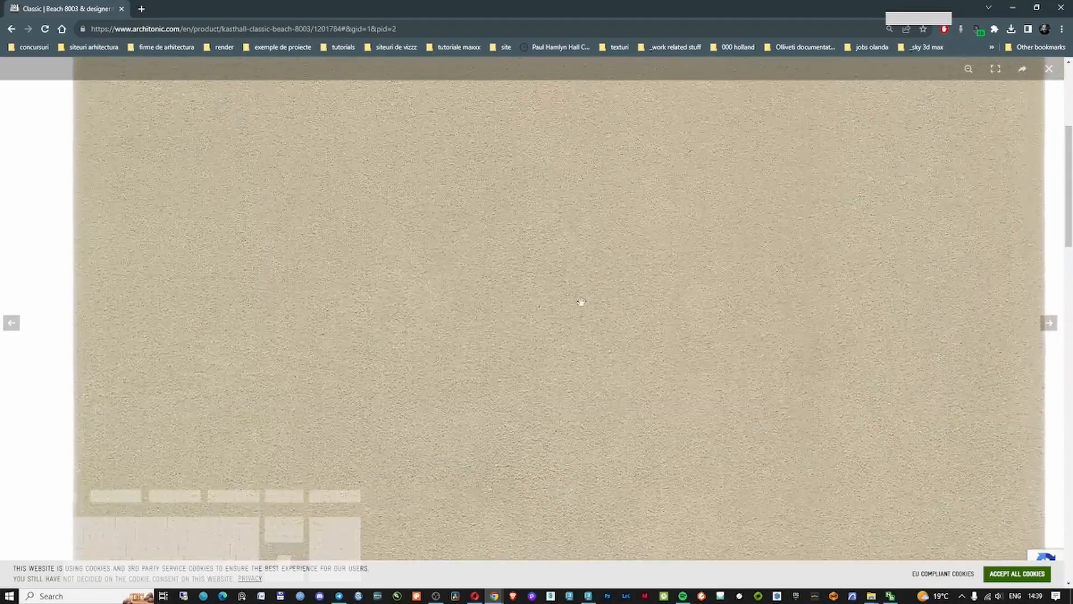
left_click_drag(581, 302, 507, 334)
key("Escape")
scroll(447, 274, "up", 2)
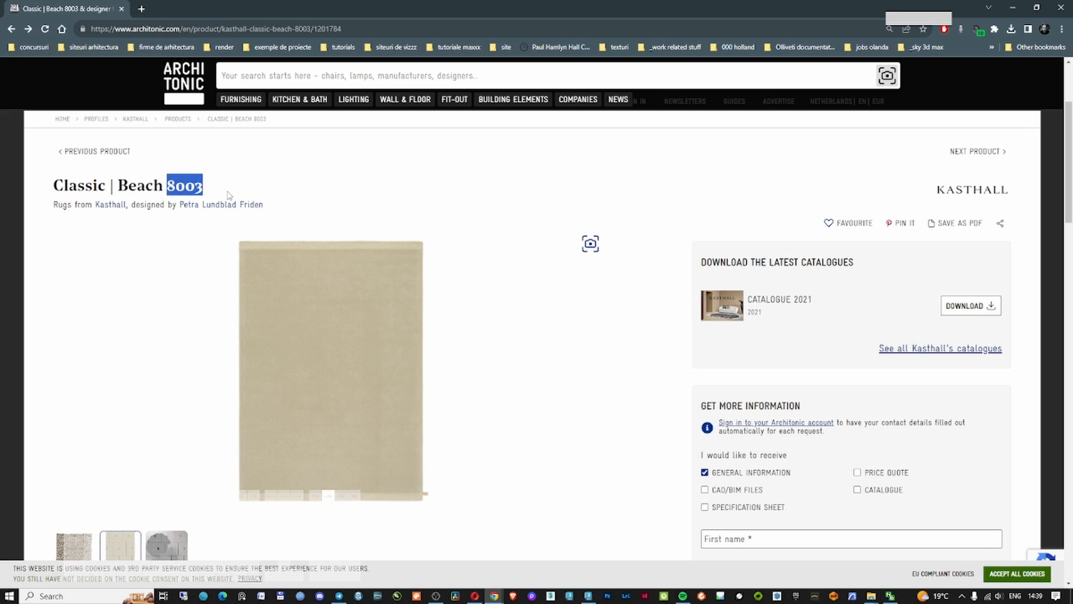
Enlarge the full-length picture of the beige Beach 8003 rug and save it as an image
left_click(344, 327)
right_click(539, 301)
left_click(549, 320)
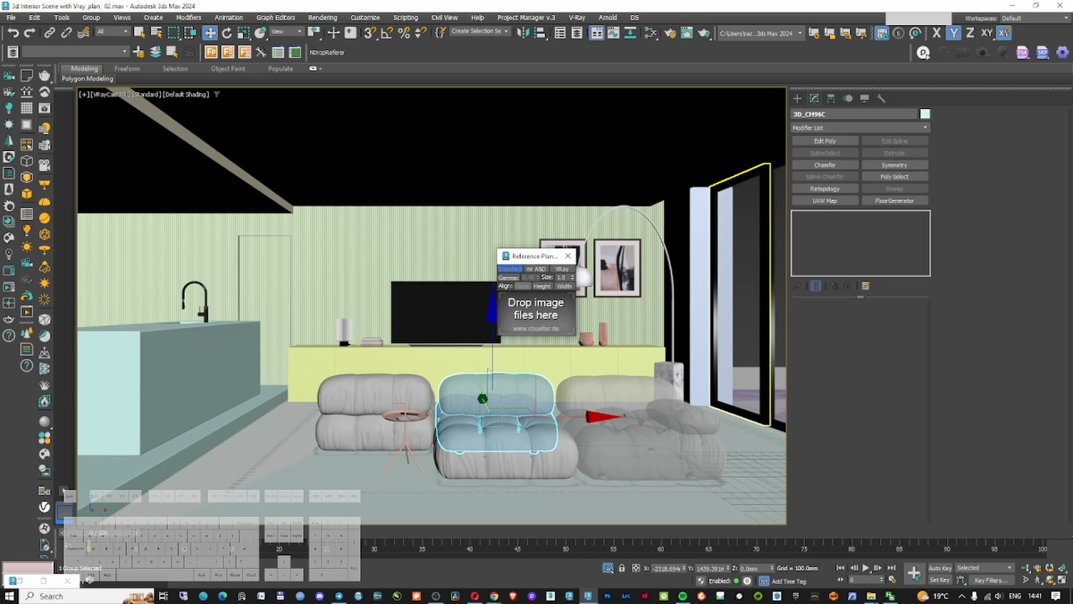
Create a reference plane from the saved rug picture in 3ds Max, isolate it and add UVW Map
key("alt+Tab")
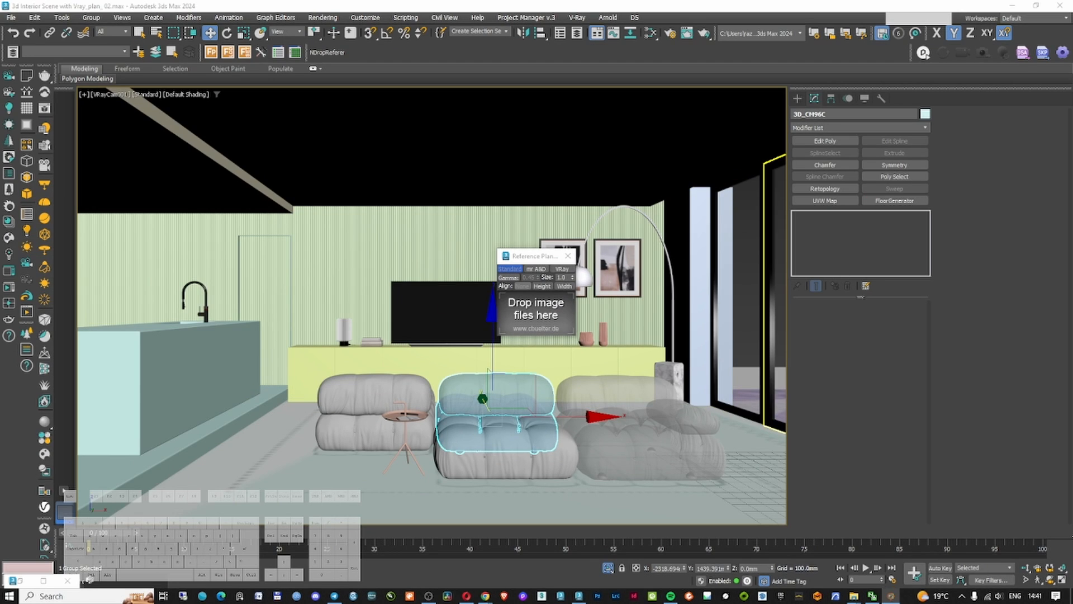
key("alt+q")
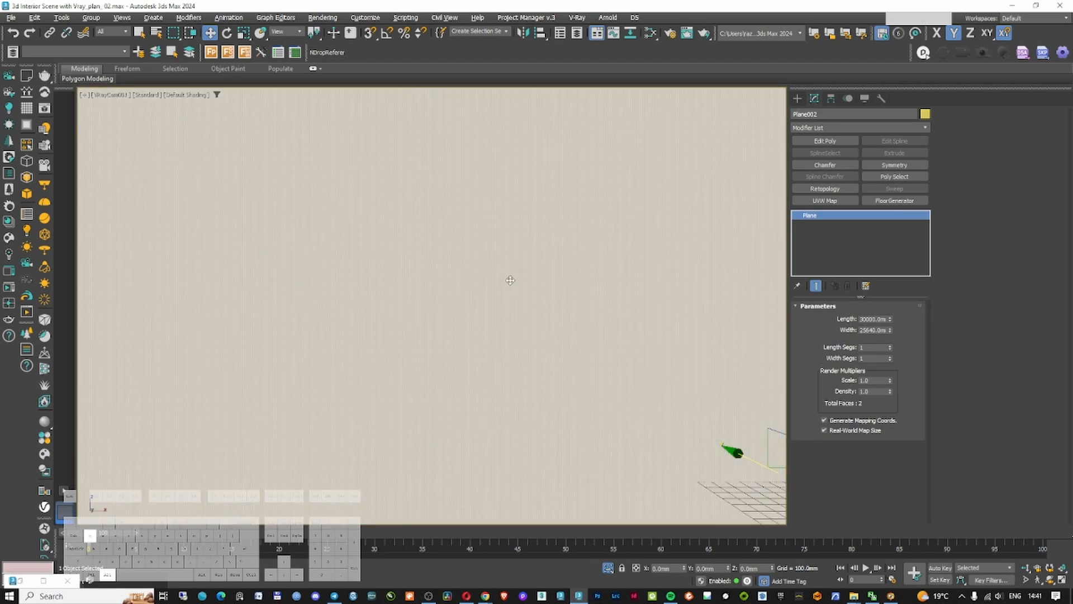
key("f")
key("z")
left_click(825, 201)
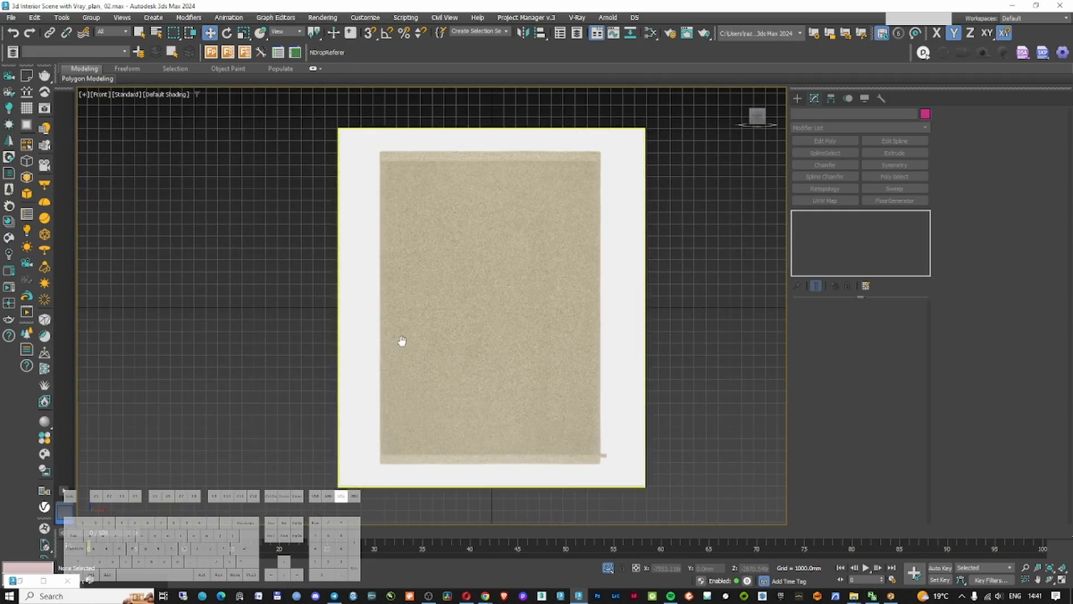
Trace the rug picture with a rectangle about 26334 by 18647 mm and copy the plane's UVW Map to the resulting rug
left_click(889, 181)
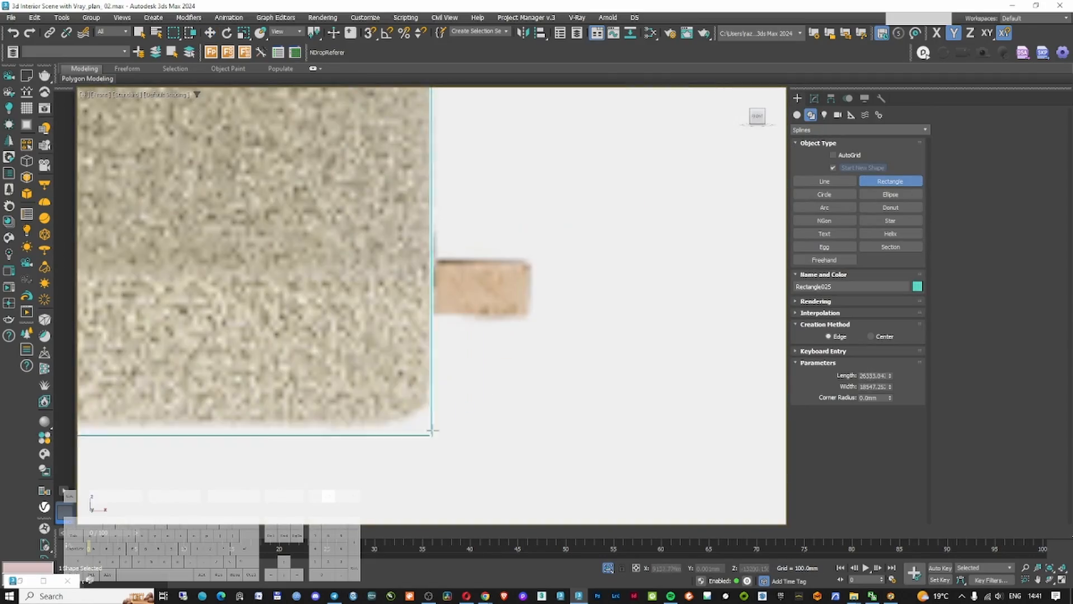
left_click(815, 98)
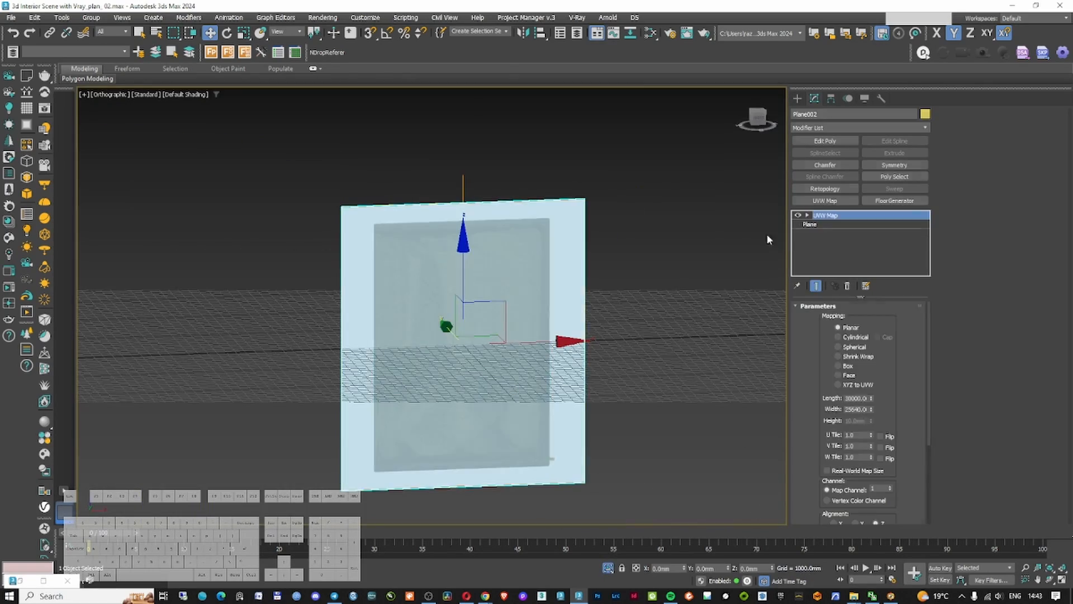
right_click(830, 216)
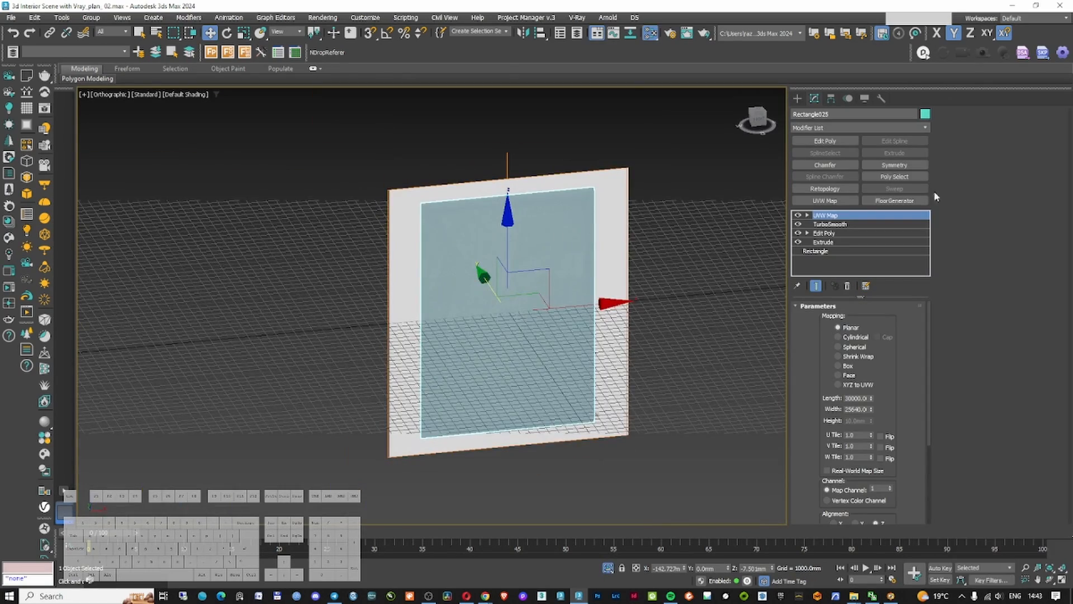
Change the rug picture's material Ref_Plane_Mat01 to VRayMtl and inspect the texture on the rug model
key("m")
right_click(509, 249)
left_click(520, 280)
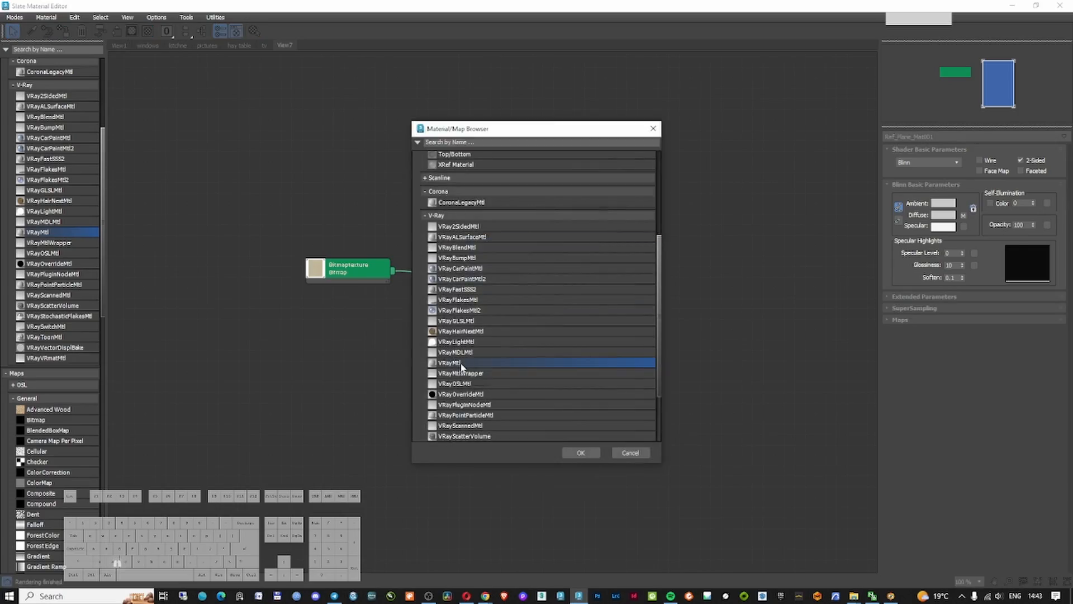
double_click(481, 364)
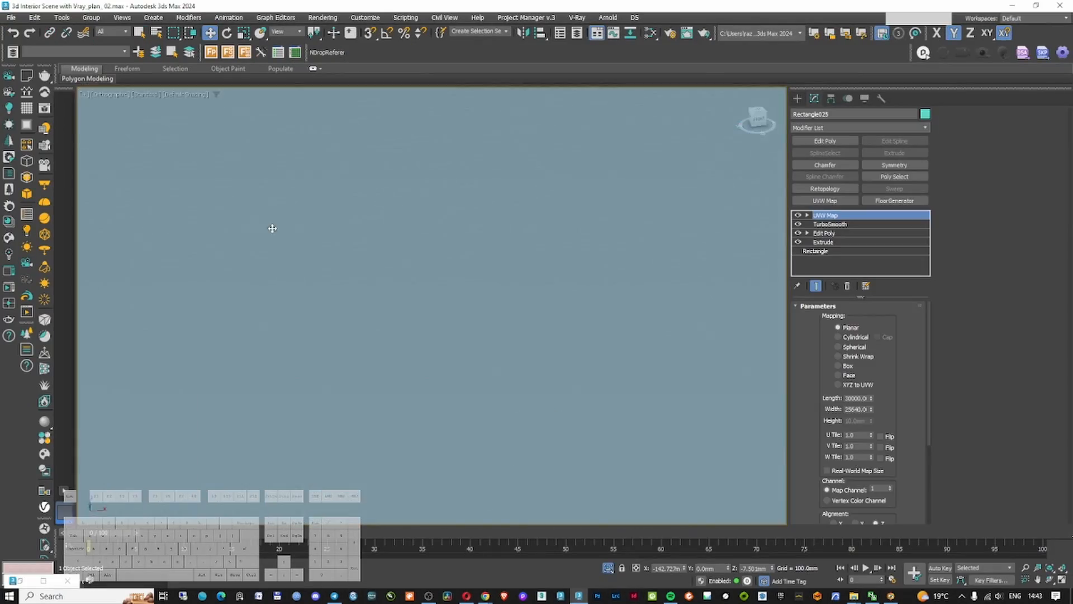
scroll(271, 228, "down", 5)
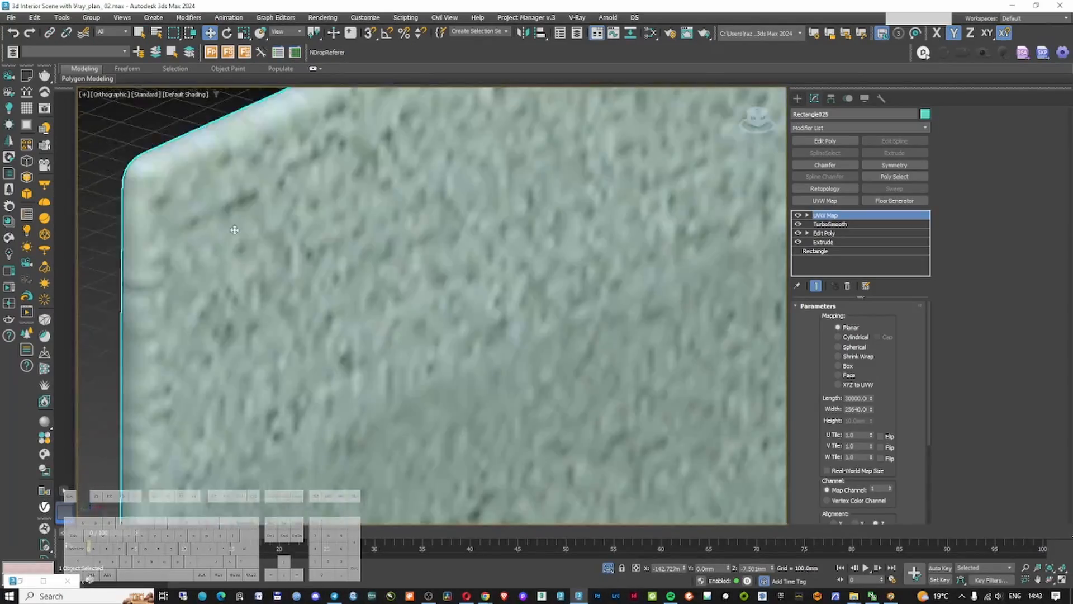
scroll(341, 285, "up", 5)
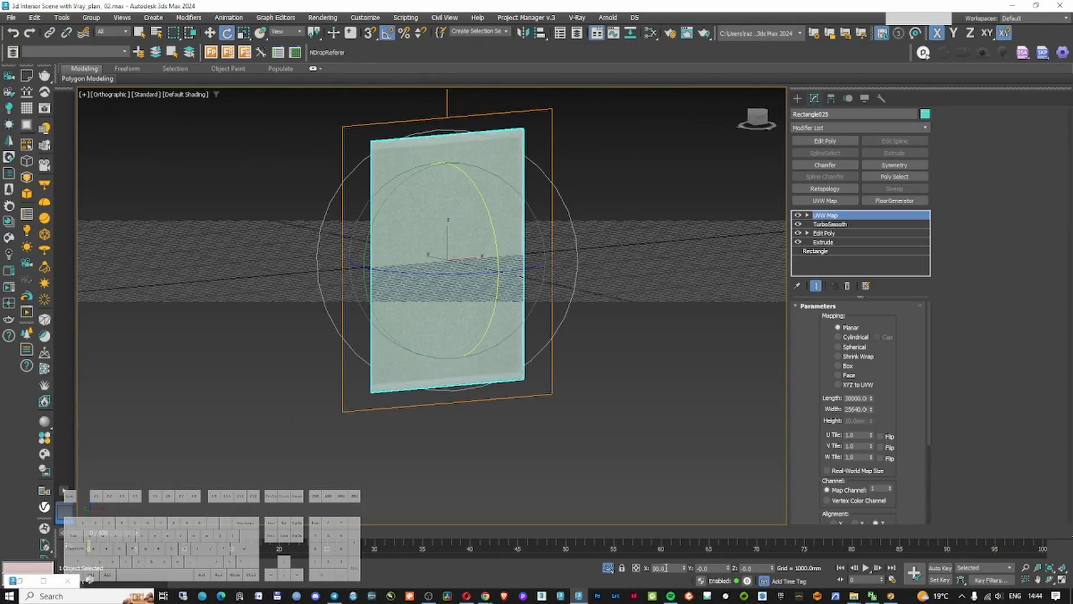
Lay the rug flat by setting its X rotation to 0 and turn its long side along the X axis
type("0")
key("Return")
middle_click_drag(503, 252, 469, 347, "alt")
mouse_move(416, 313)
left_mouse_down()
mouse_move(492, 313)
mouse_move(531, 291)
mouse_move(493, 369)
left_mouse_up()
key("w")
key("t")
key("F3")
Collapse the rug's whole modifier stack into an Editable Poly
right_click(824, 216)
left_click(859, 320)
right_click(867, 215)
left_click(901, 292)
Scale the rug down and place it beneath the sofa arrangement on the floor plan
key("r")
scroll(460, 260, "up", 7)
left_click_drag(610, 298, 527, 271)
key("r")
right_click(477, 263)
left_click(504, 267)
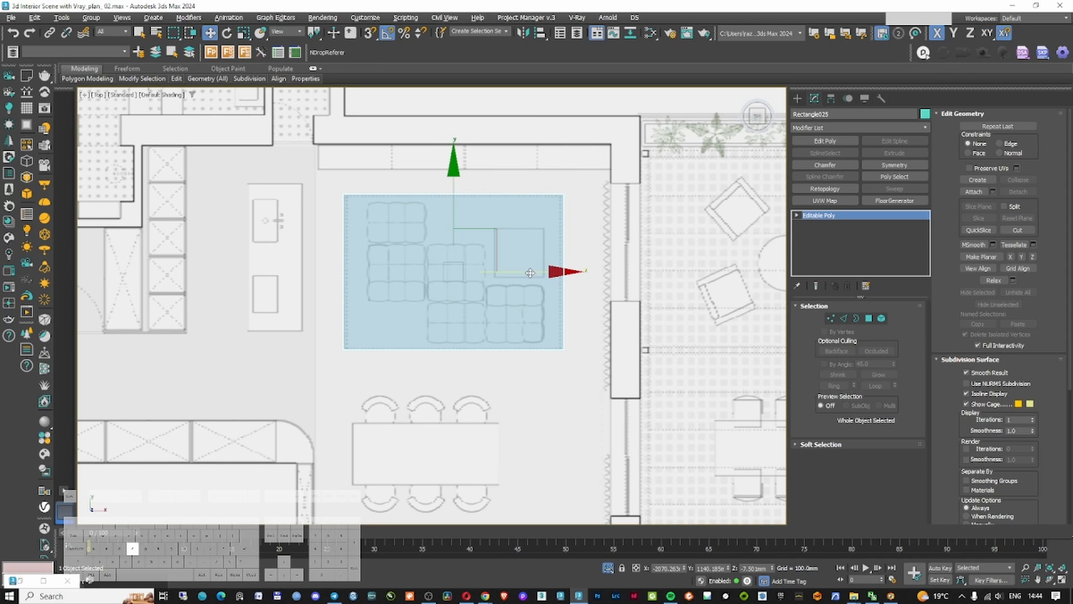
Lower the rug to floor level beneath the sofa arrangement
key("f")
key("F3")
scroll(393, 347, "up", 10)
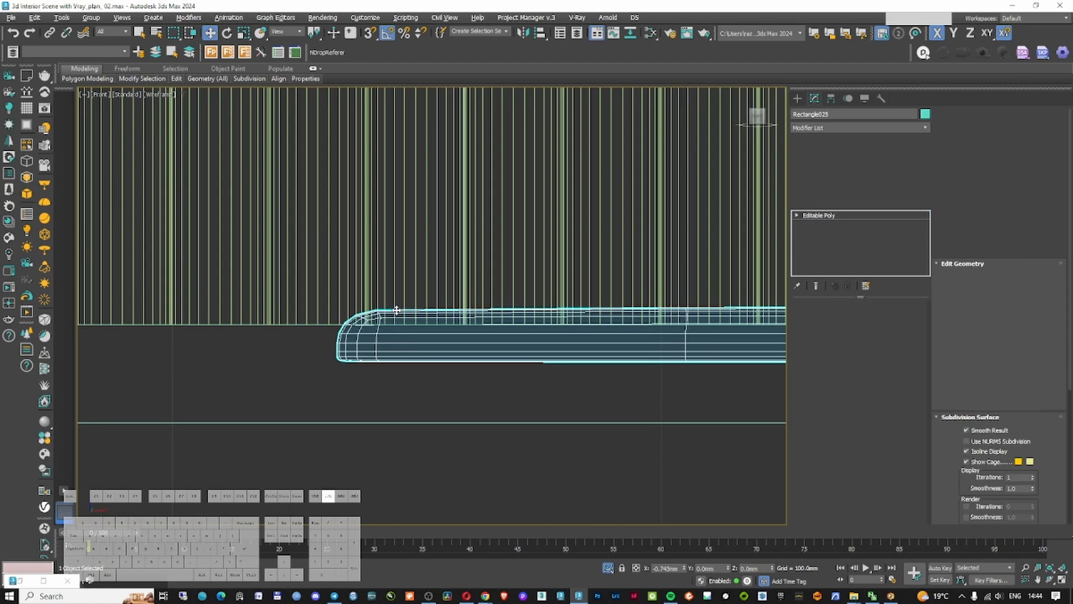
scroll(567, 326, "down", 8)
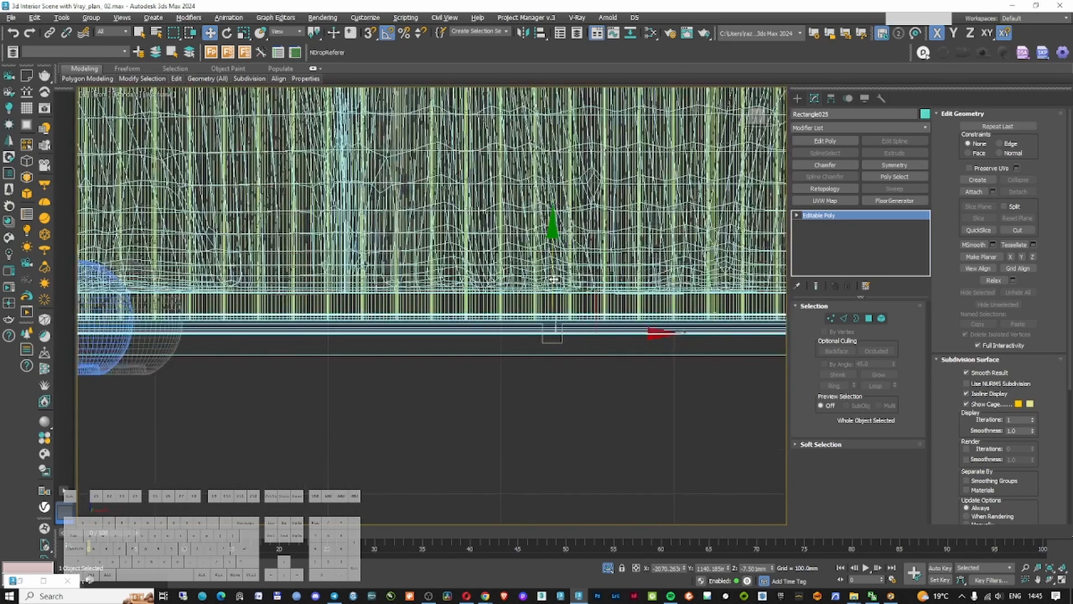
Isolate the rug and create a VRayFur object on it
key("p")
key("F3")
left_click(883, 127)
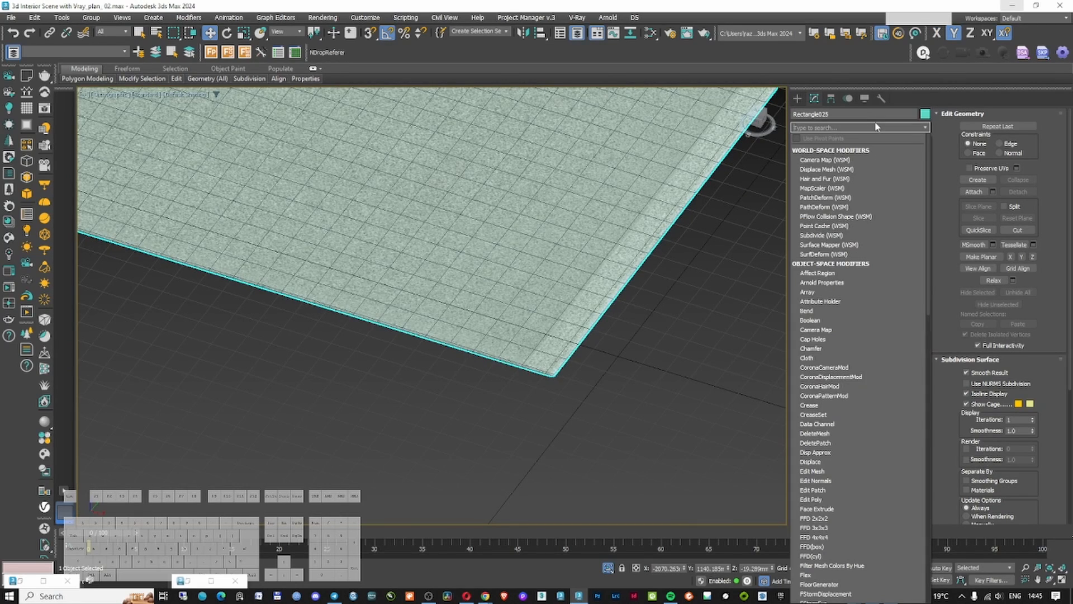
type("vr")
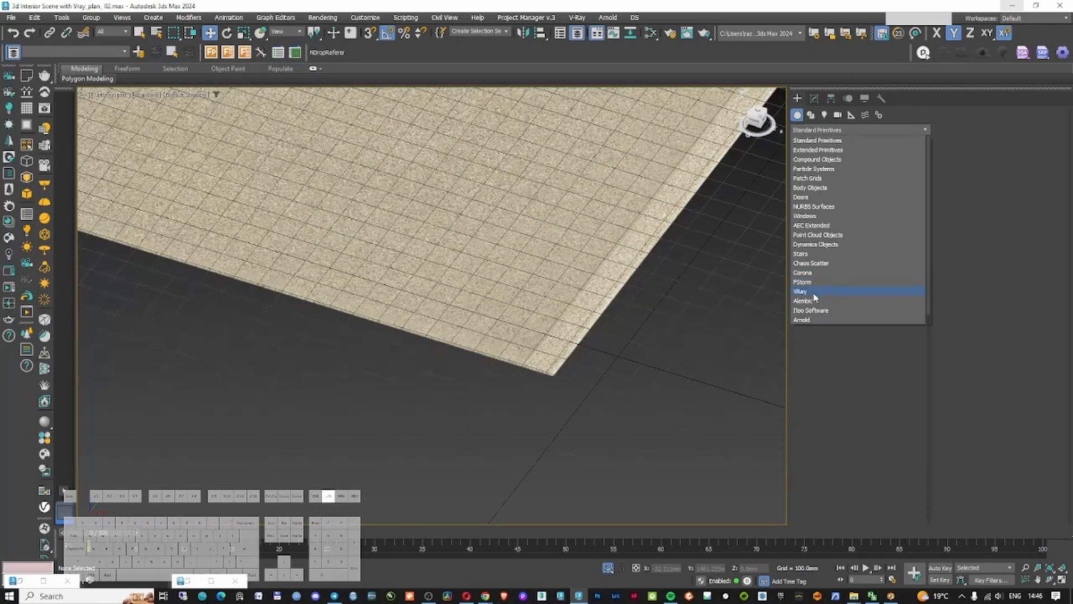
left_click(884, 286)
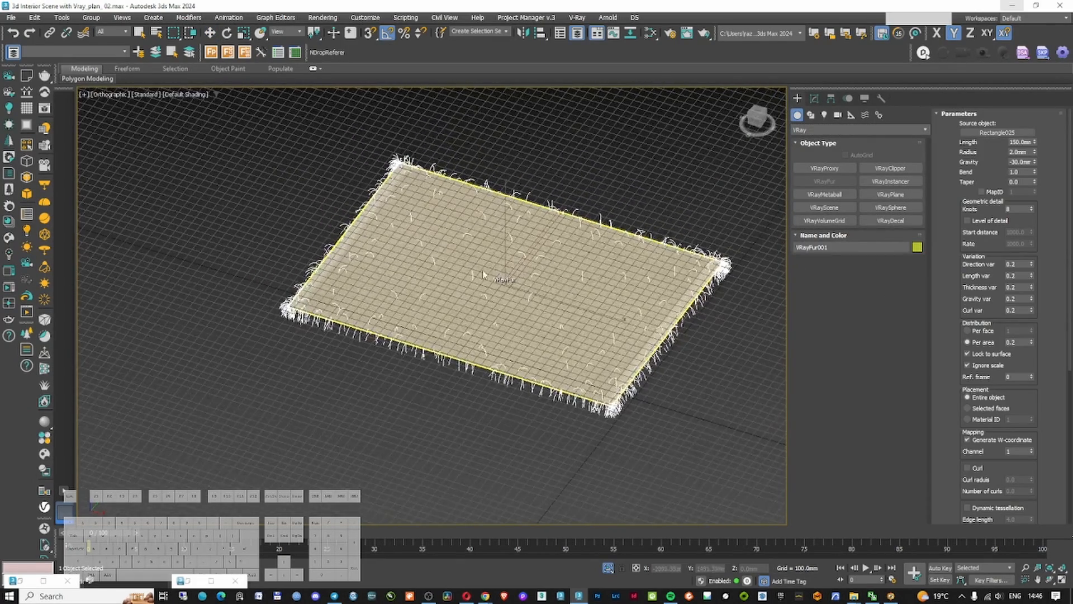
Shorten the rug's fur to about 15 mm and set its radius to 0.5 mm, gravity to 4 mm and bend to 0.71
scroll(411, 317, "up", 2)
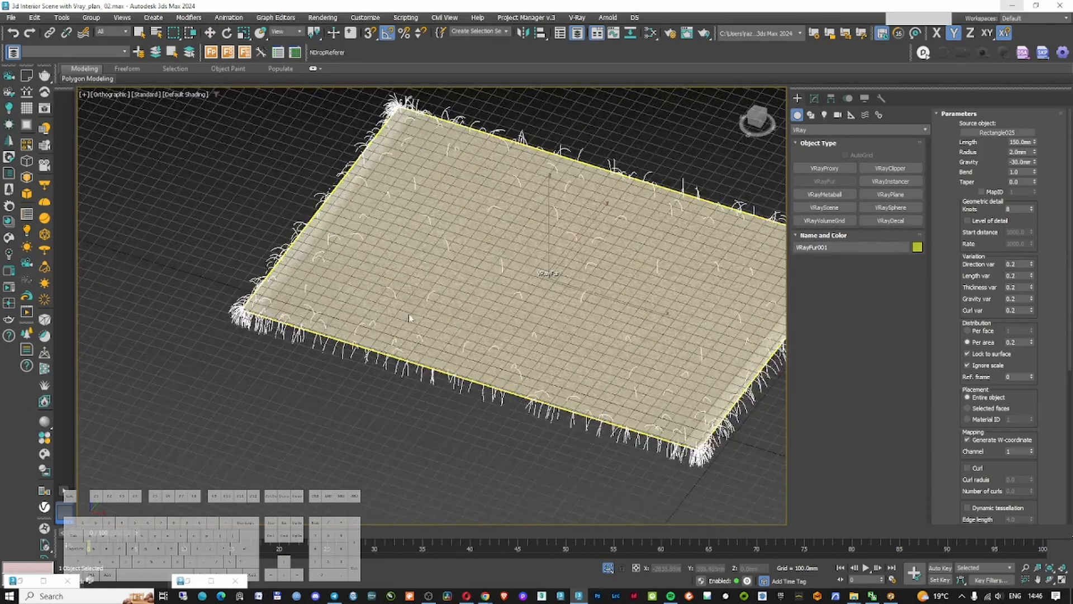
middle_click_drag(410, 317, 333, 340, "alt")
scroll(333, 340, "up", 6)
scroll(373, 324, "down", 6)
scroll(373, 324, "down", 2)
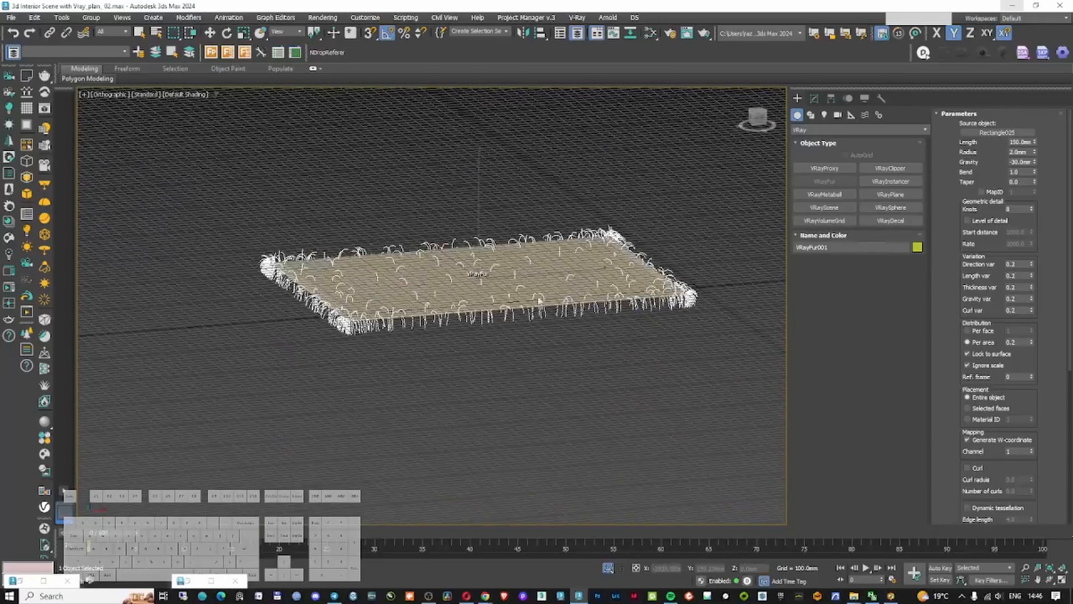
middle_click_drag(688, 305, 633, 314, "alt")
scroll(632, 314, "up", 4)
left_click_drag(1035, 142, 1041, 176)
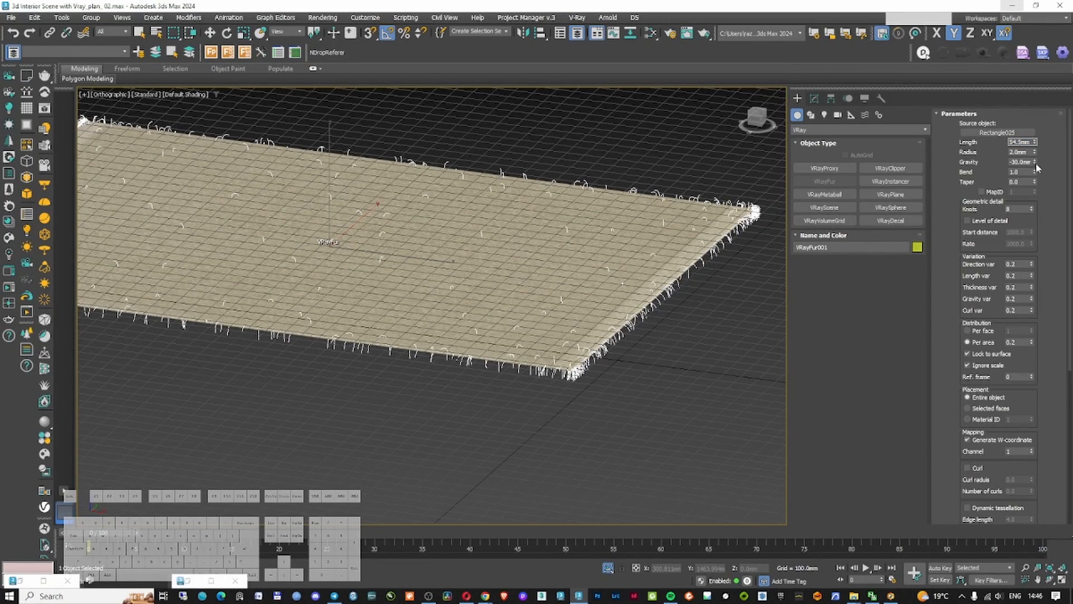
left_click_drag(1036, 156, 1027, 93)
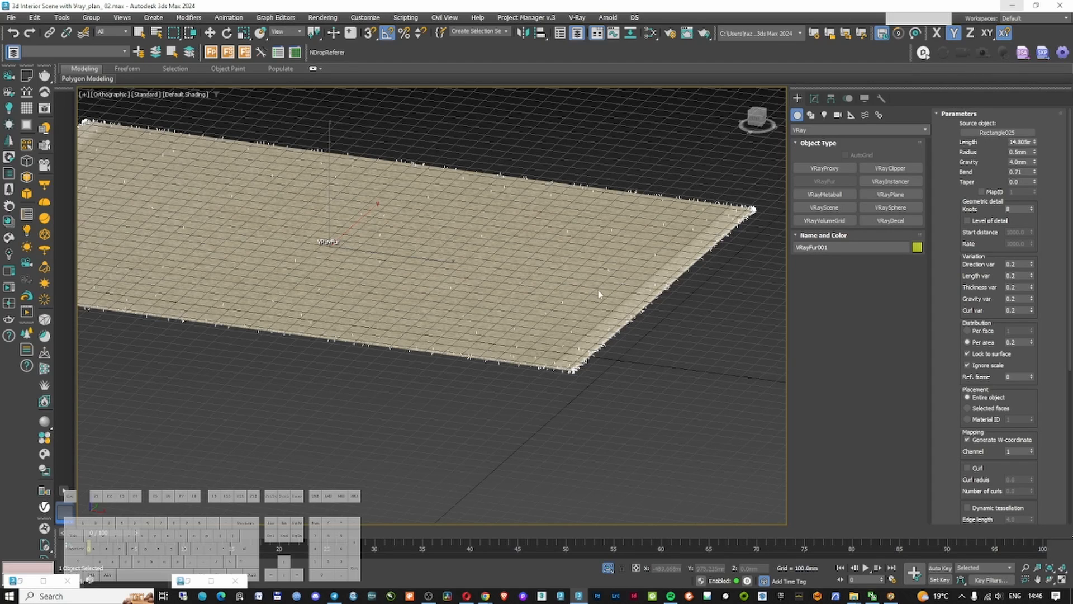
Select the rug together with its fur and group them under the default group name
left_click(814, 99)
left_click(799, 99)
left_click(693, 172)
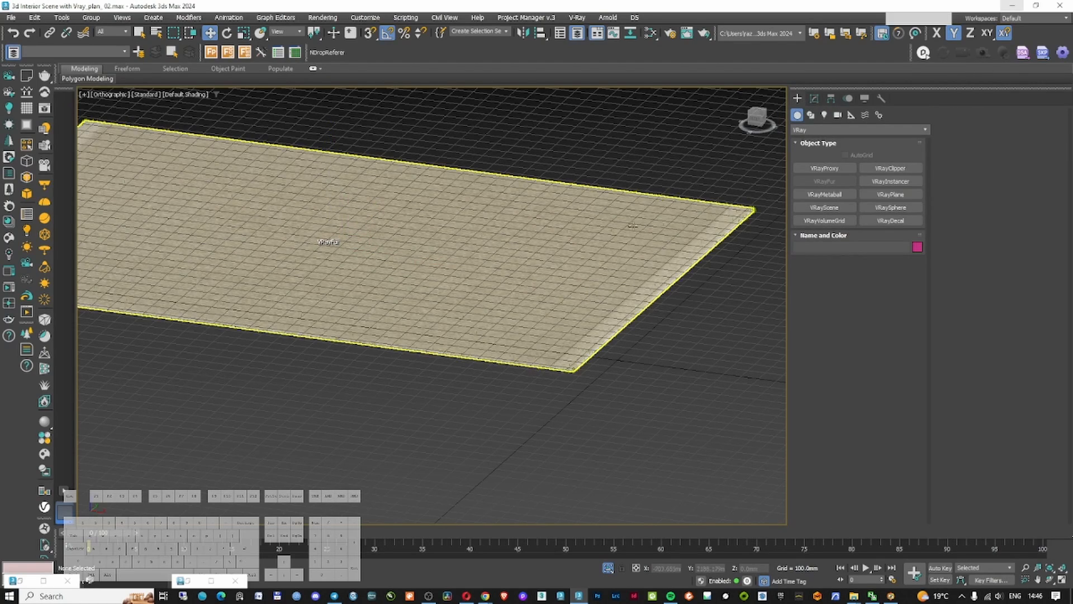
left_click(622, 237)
key("F3")
left_click(610, 269)
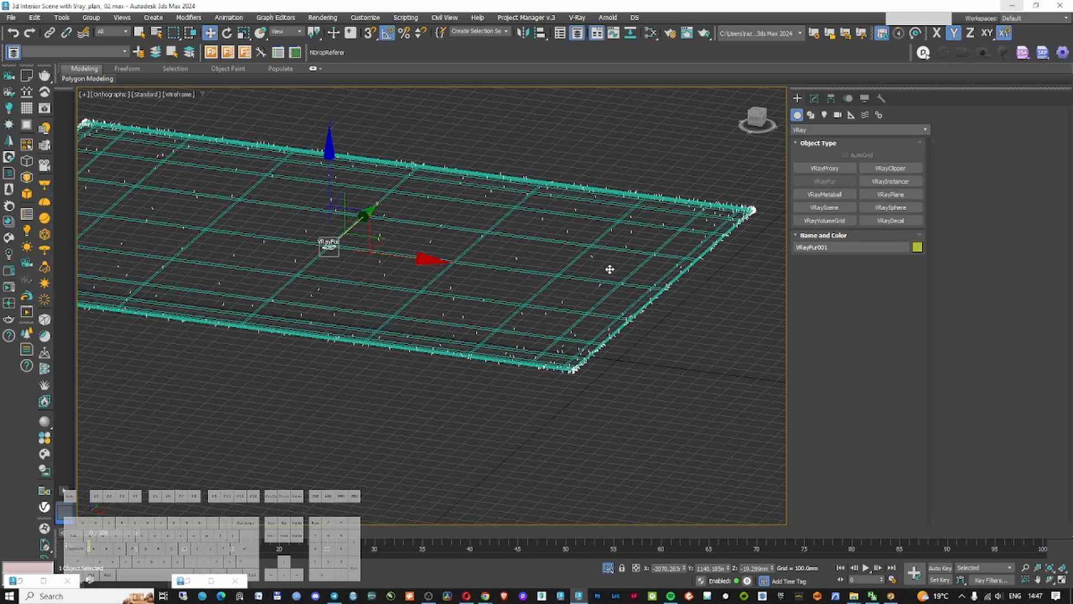
key("m")
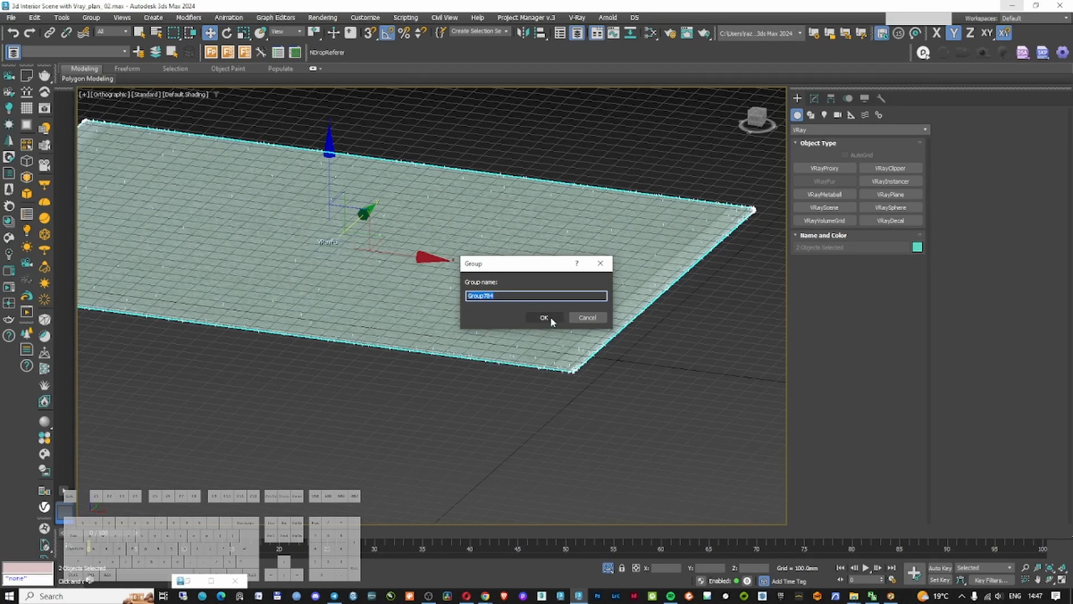
left_click(546, 314)
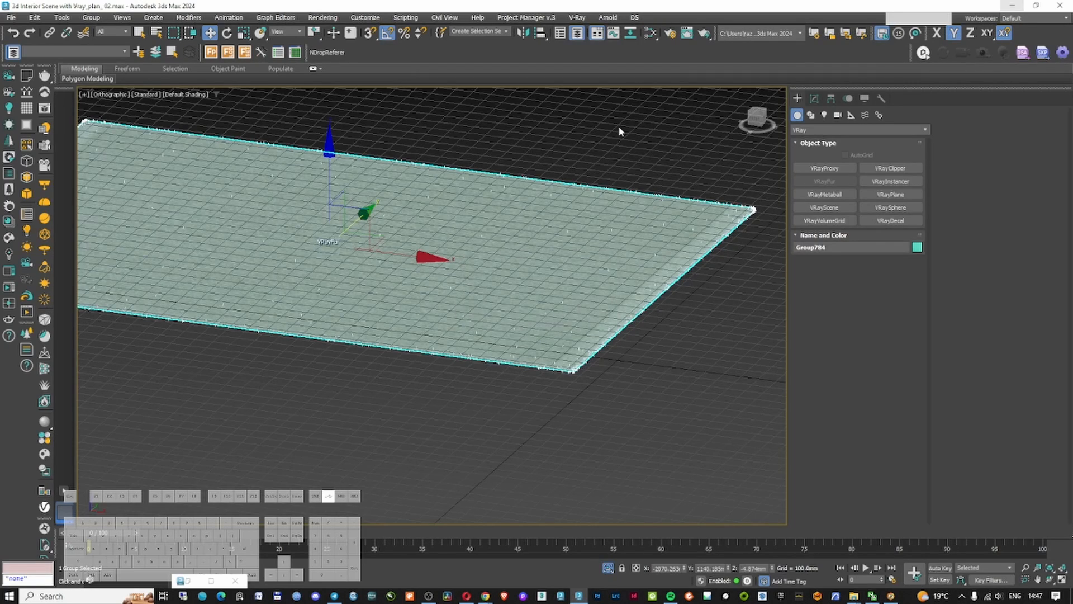
key("F3")
key("F3")
Insert a Color Correction map between the rug's bitmap texture and the diffuse input of Ref_Plane_Mat001
key("m")
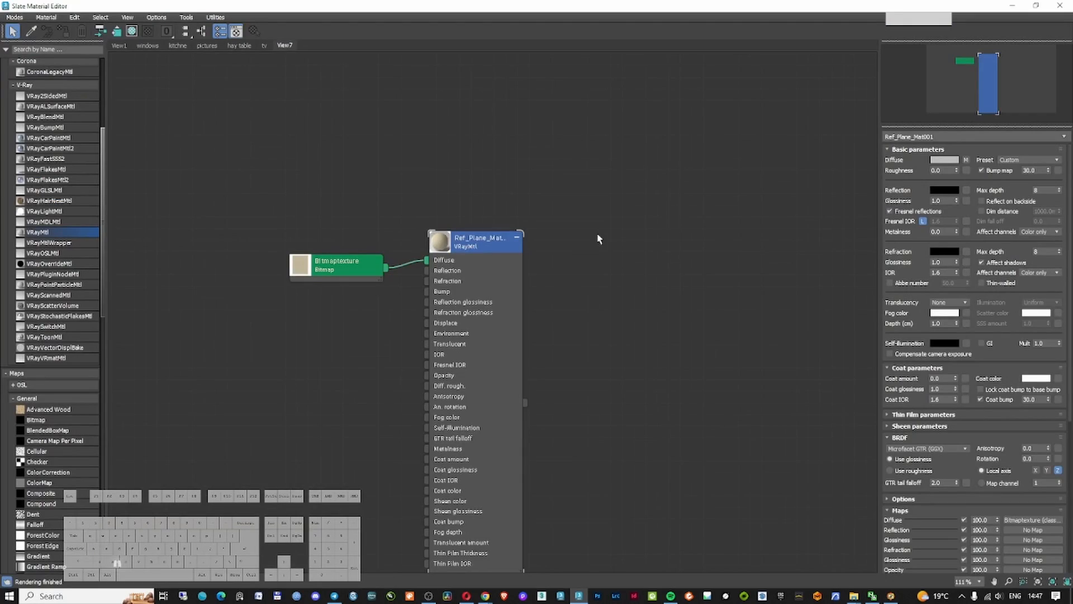
left_click_drag(336, 266, 254, 242)
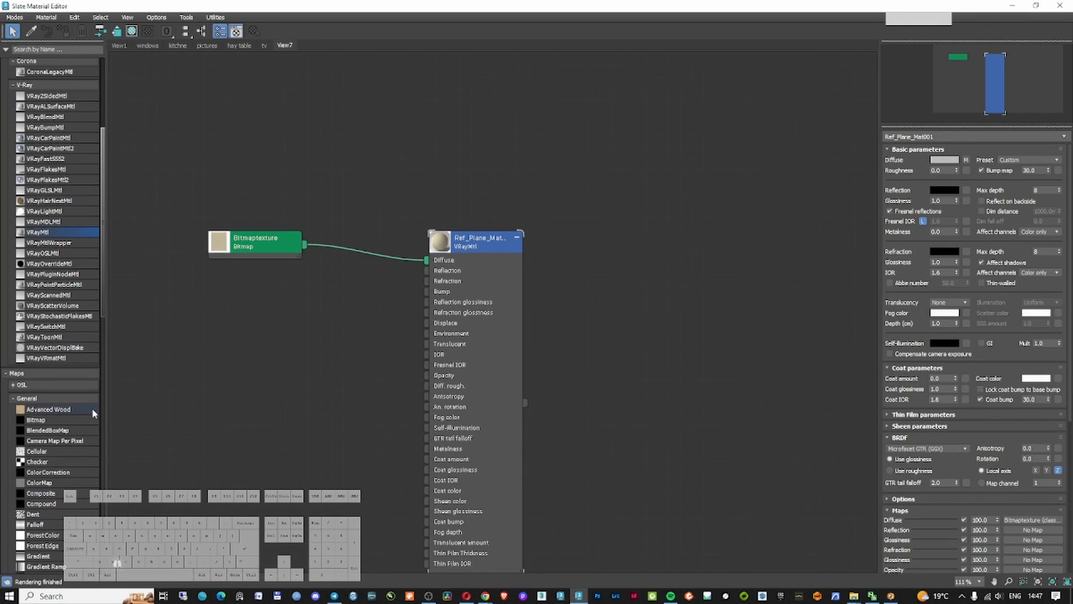
scroll(65, 429, "down", 2)
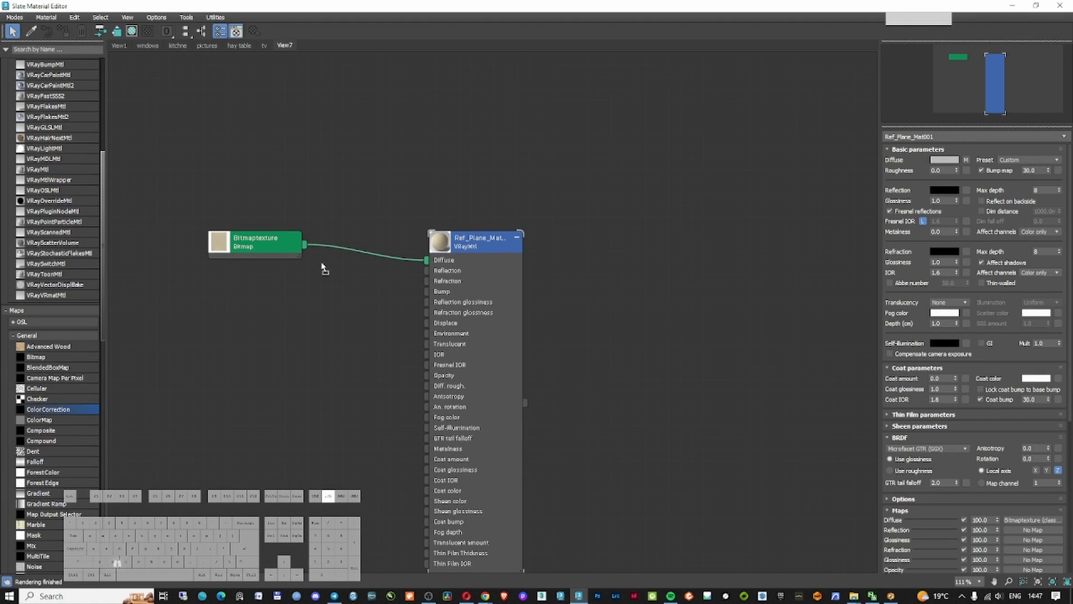
left_click_drag(341, 241, 342, 244)
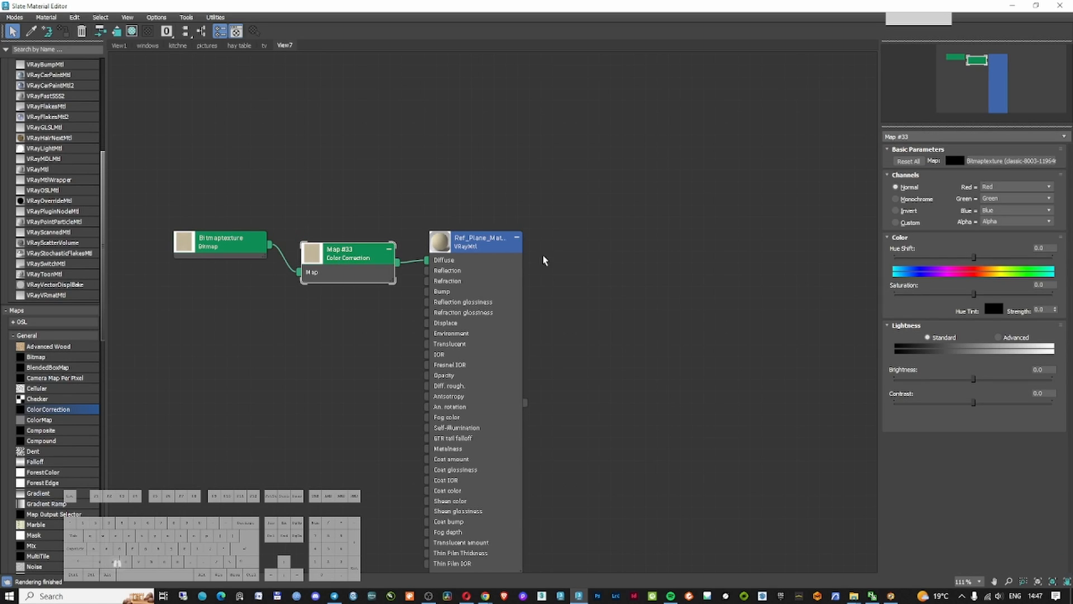
Set the rug's Color Correction brightness to 23.588, reduce its saturation to a nearly neutral grey, and check the texture on the rug
left_click(993, 378)
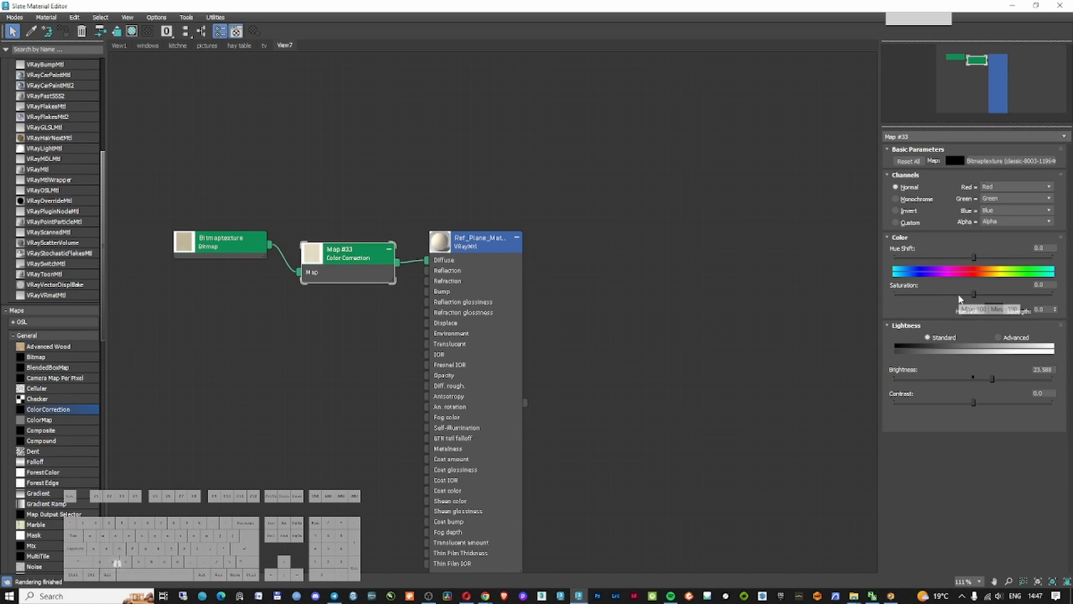
left_click_drag(973, 294, 958, 295)
double_click(431, 246)
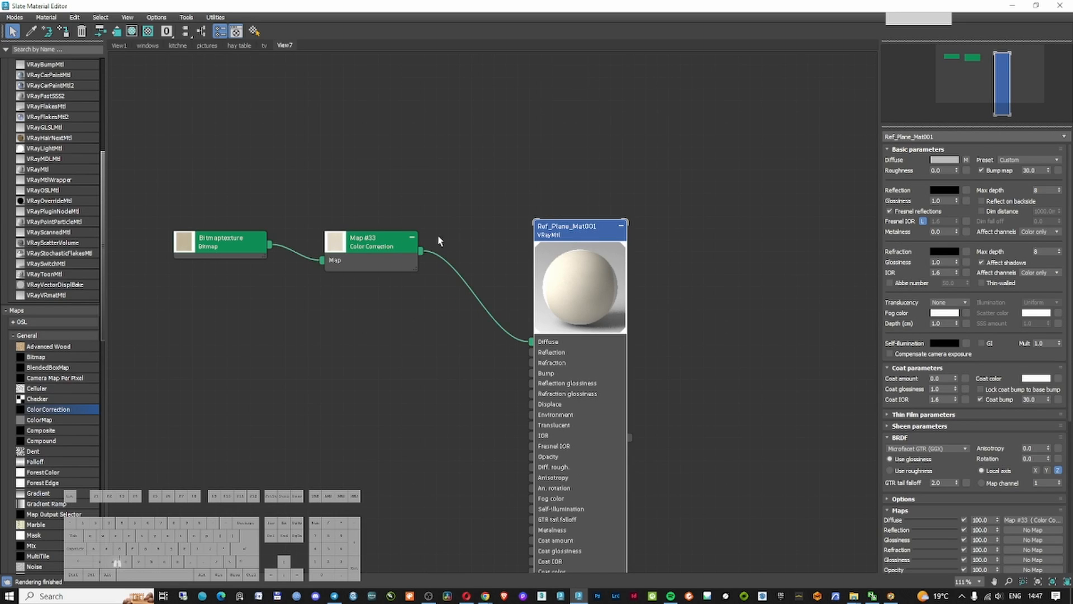
left_click(378, 246)
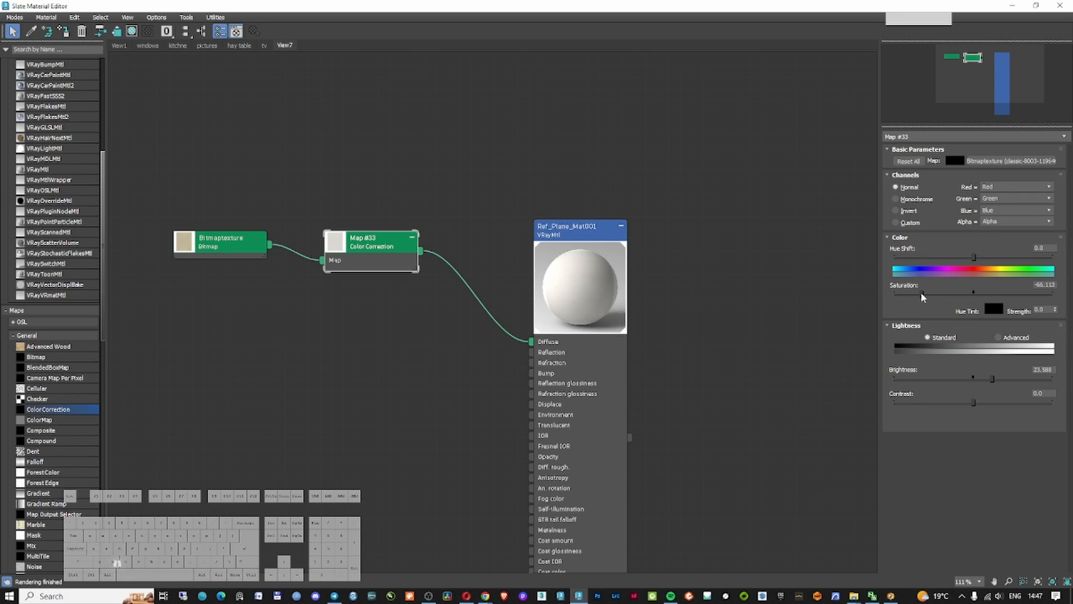
left_click_drag(922, 294, 933, 294)
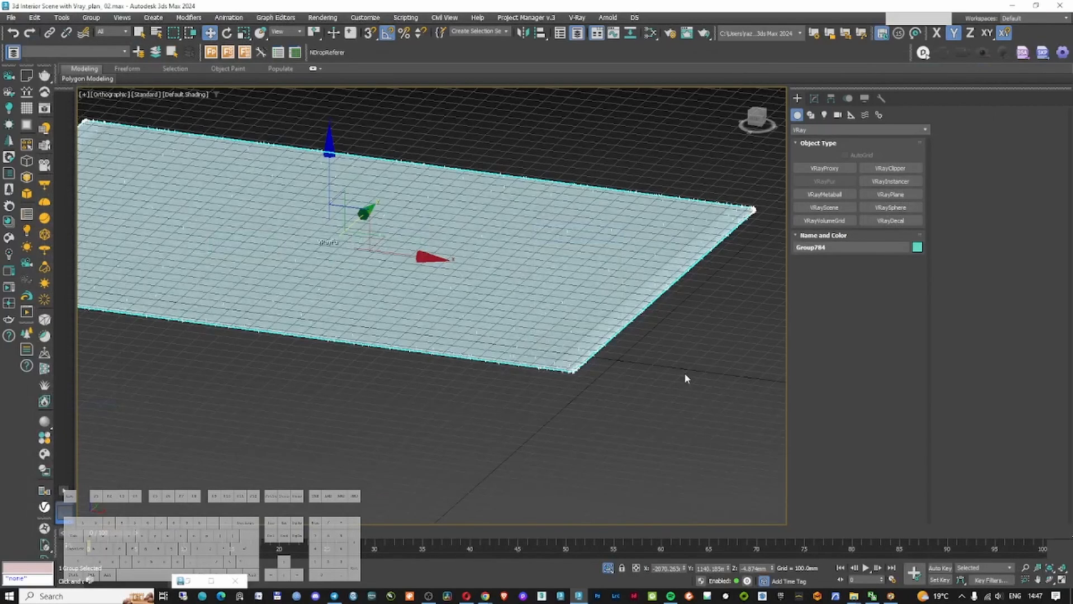
scroll(569, 344, "up", 5)
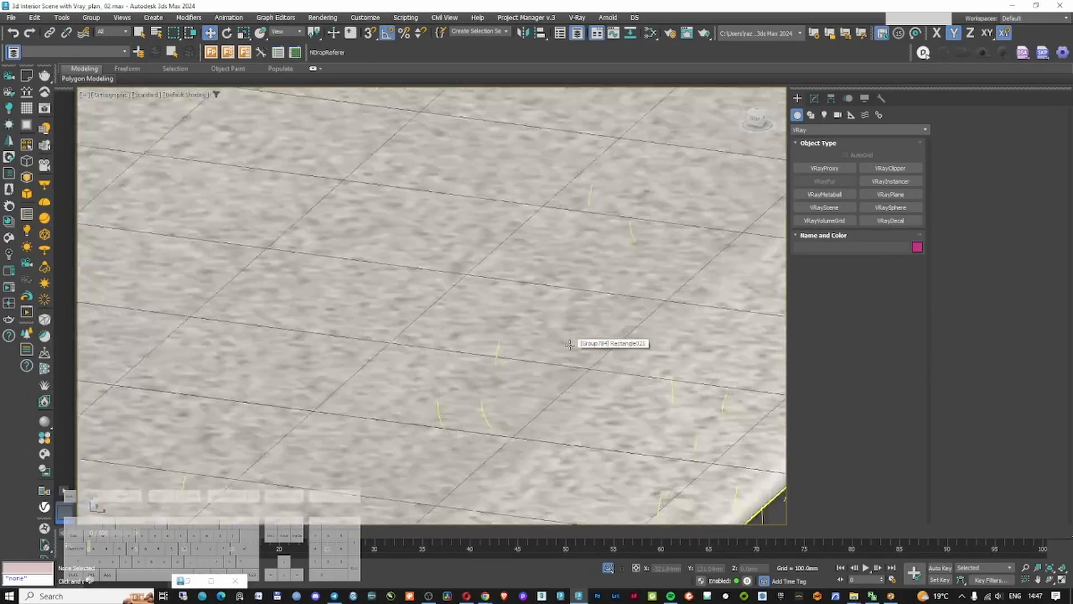
scroll(570, 345, "down", 8)
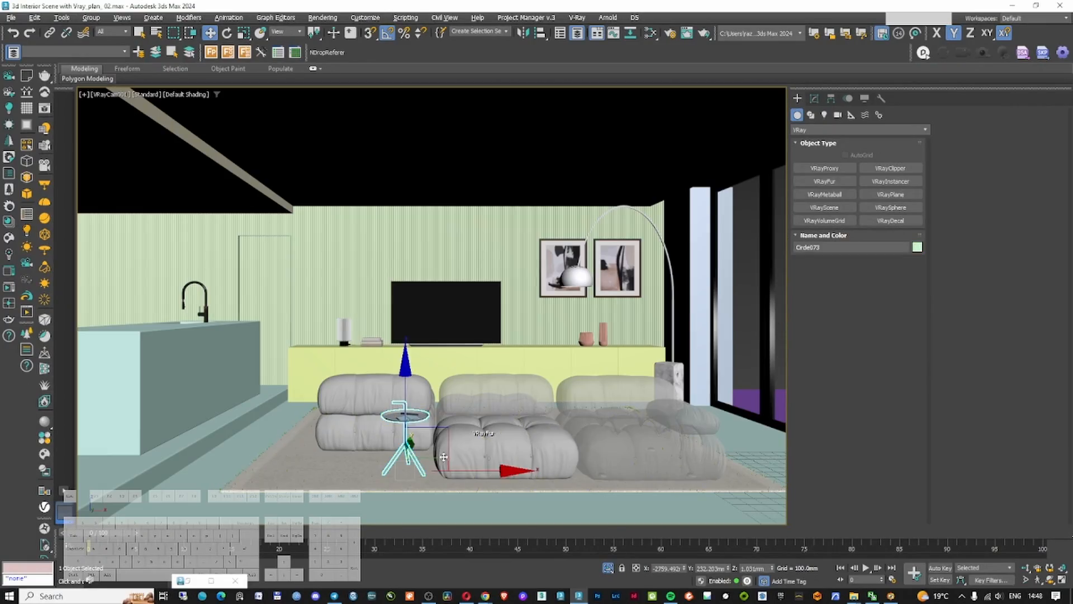
Raise the sofa modules and the side table with its items so they stand on top of the rug
left_click(651, 448, "ctrl")
left_click(503, 442, "ctrl")
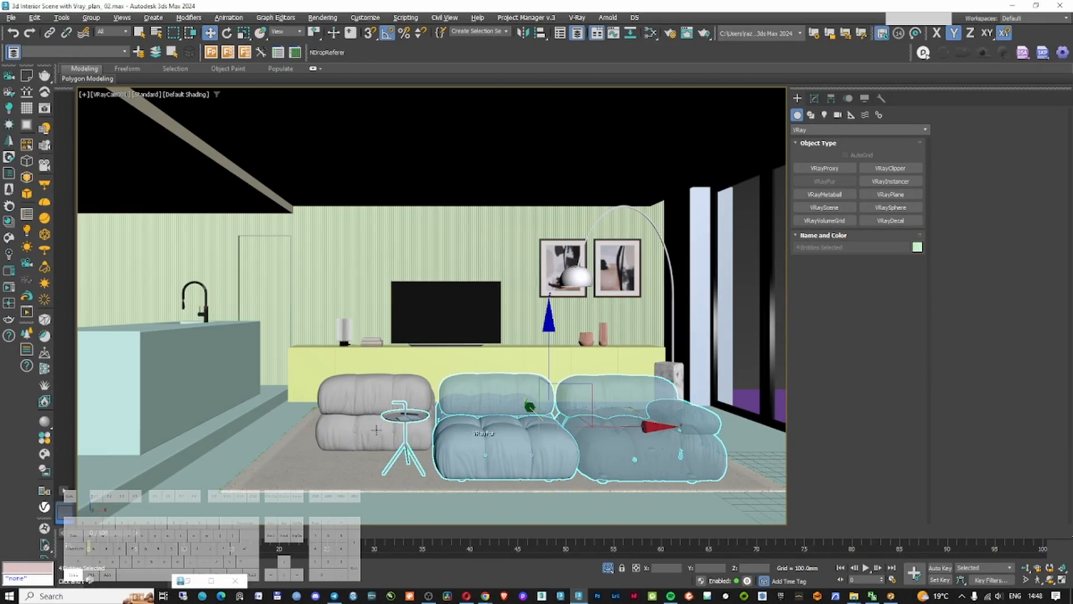
left_click(376, 430, "ctrl")
key("t")
scroll(390, 369, "up", 5)
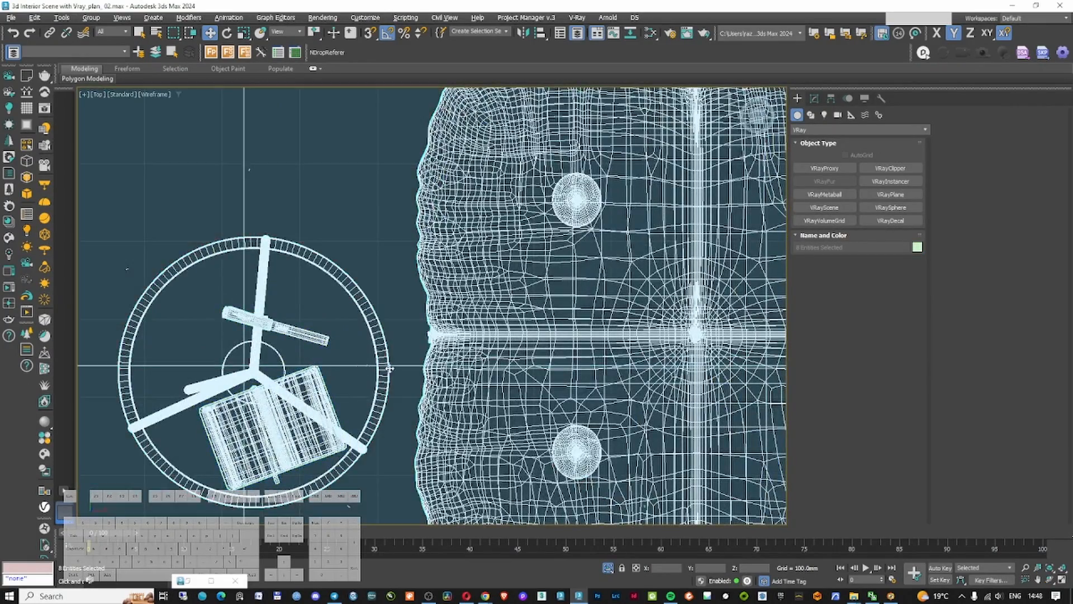
key("f")
scroll(513, 336, "up", 6)
left_click_drag(513, 329, 513, 281)
scroll(513, 335, "down", 5)
middle_click_drag(513, 313, 485, 335, "alt")
key("c")
Clear the selection and end isolation to show the whole room in the camera view
left_click(486, 299)
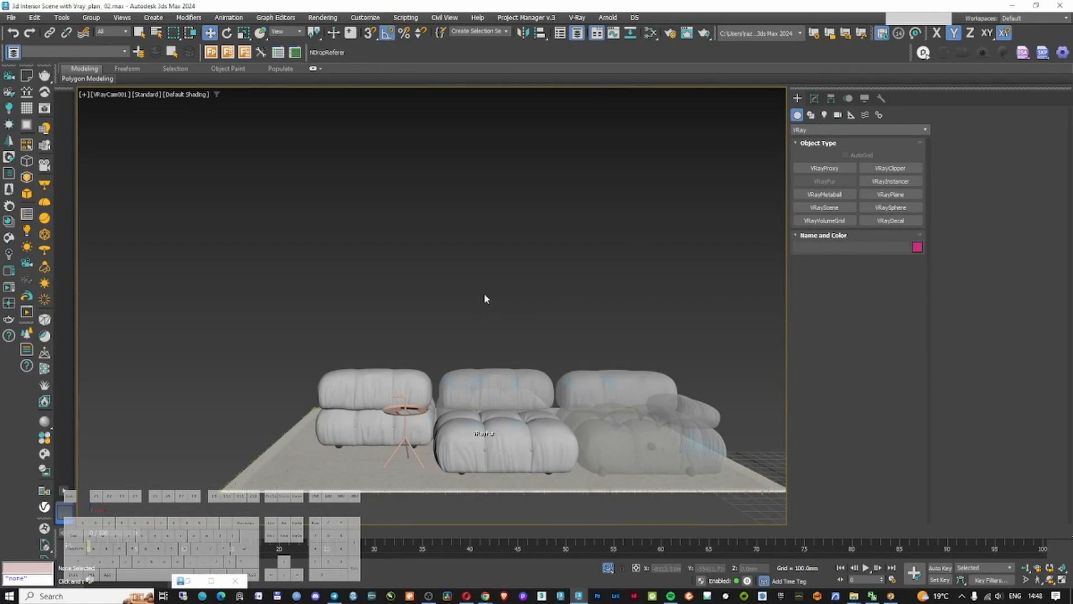
right_click(539, 329)
left_click(554, 281)
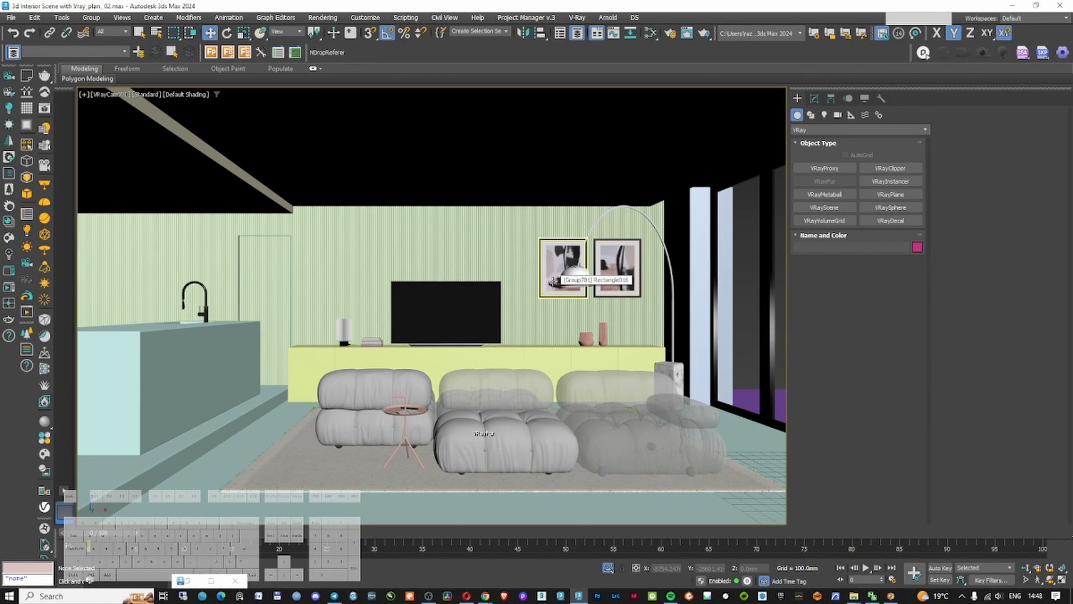
Bring a curtain model into the room, rotate it parallel to the window wall and move it beside the windows
left_click(560, 290)
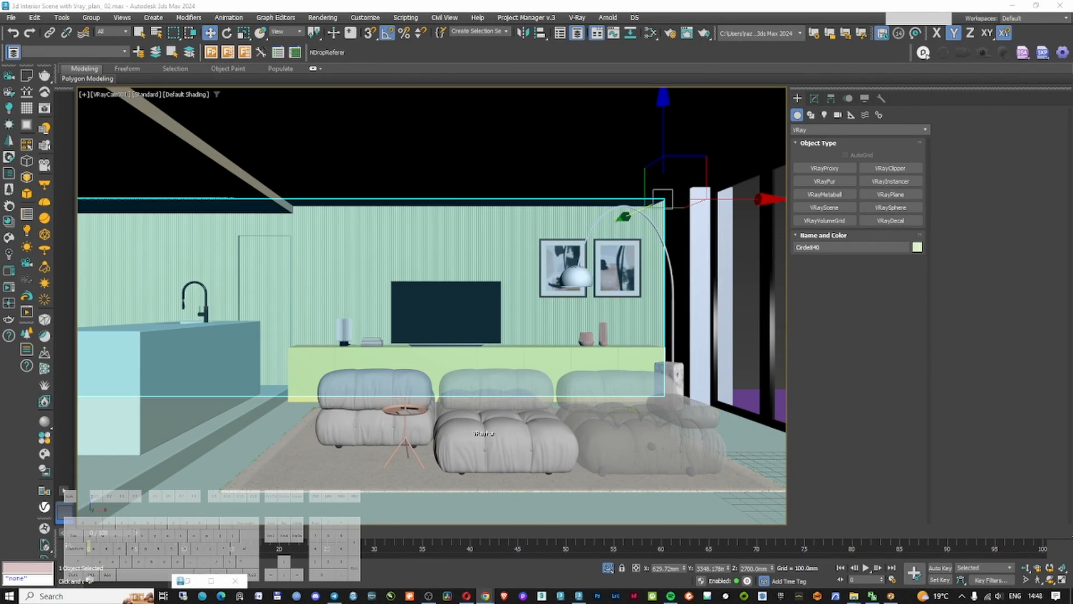
left_click(466, 596)
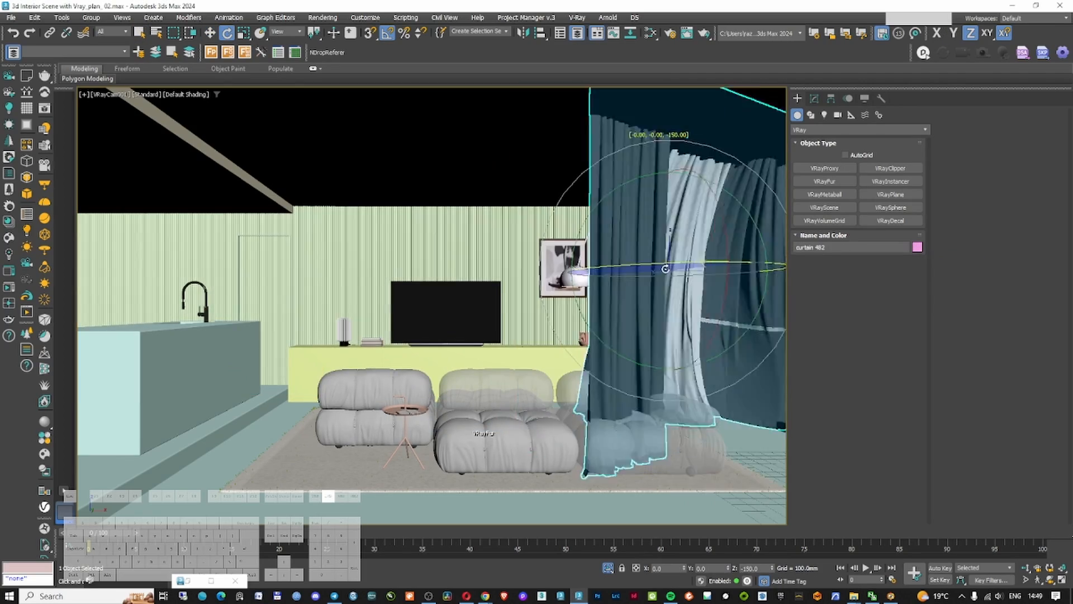
left_click_drag(665, 269, 690, 269)
key("w")
key("t")
key("e")
left_click_drag(619, 271, 604, 250)
key("w")
left_click_drag(575, 231, 599, 233)
middle_click_drag(607, 263, 597, 230, "alt")
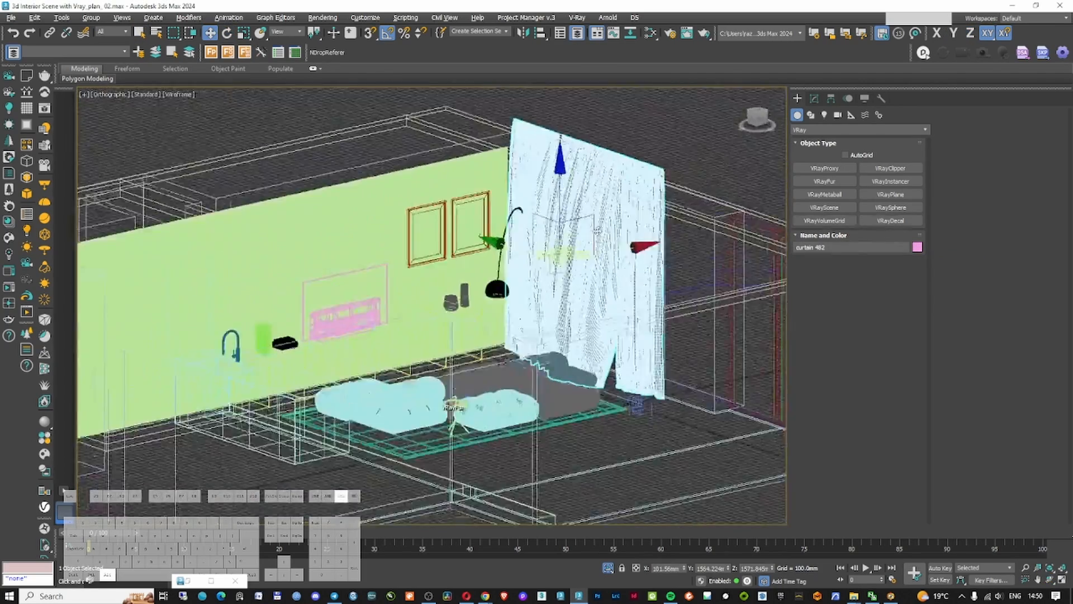
Adjust the curtain's position along the window wall in the camera view and save the scene
key("c")
left_click_drag(654, 282, 664, 280)
key("f")
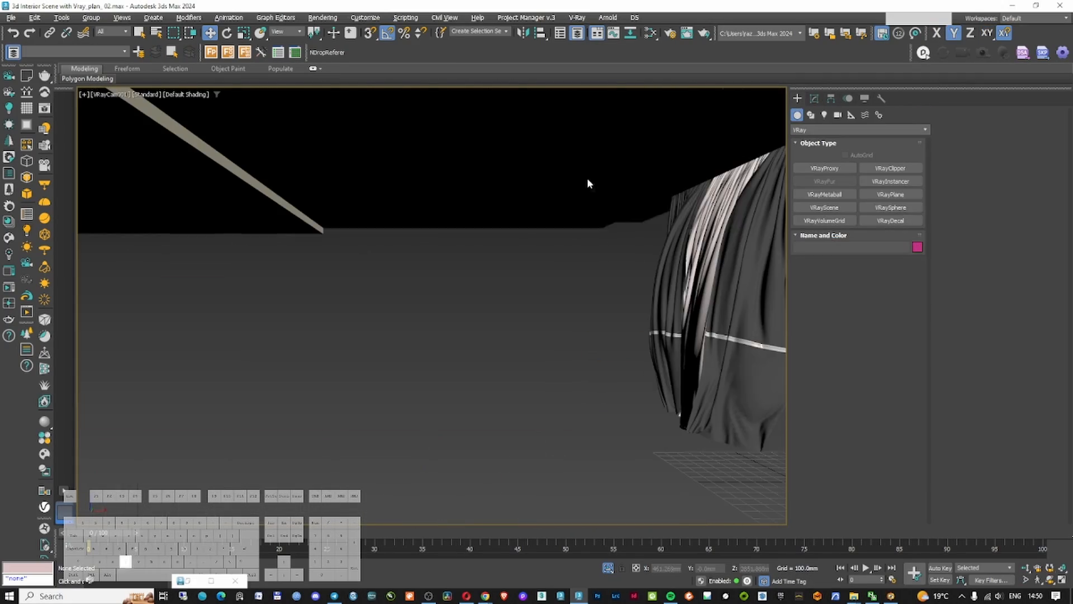
left_click(719, 318)
key("t")
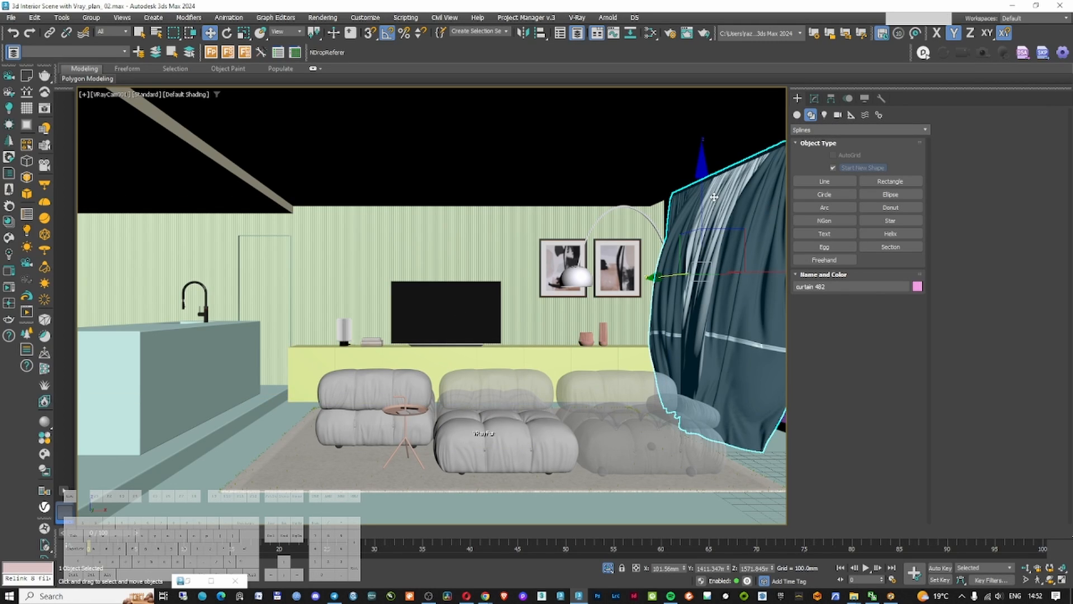
key("ctrl+s")
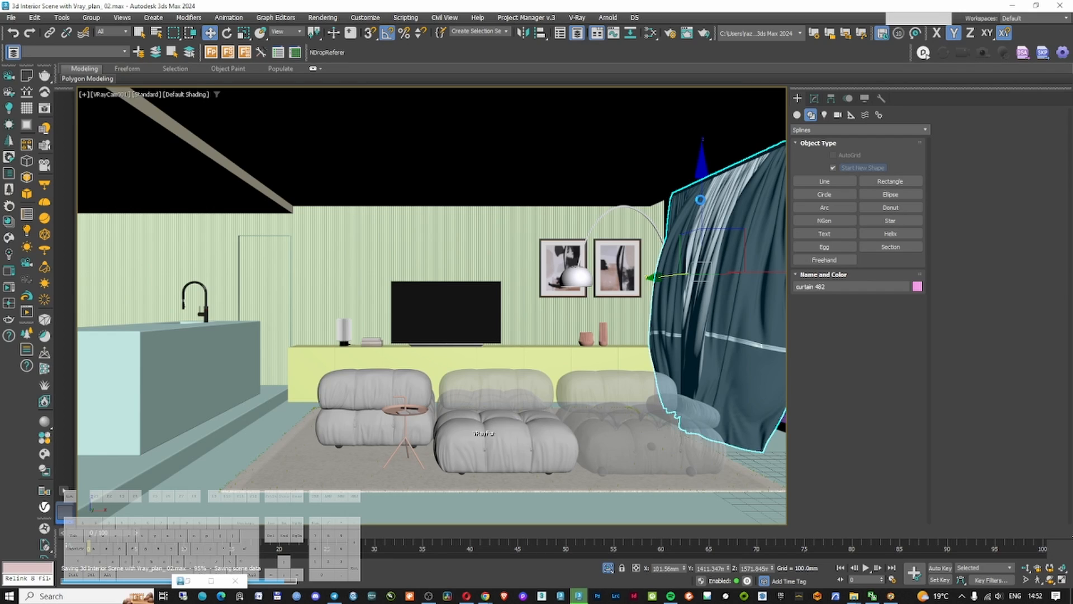
Create a V-Ray light of type Dome and place it on the floor in front of the sofas
left_click(814, 98)
left_click(673, 150)
left_click(798, 98)
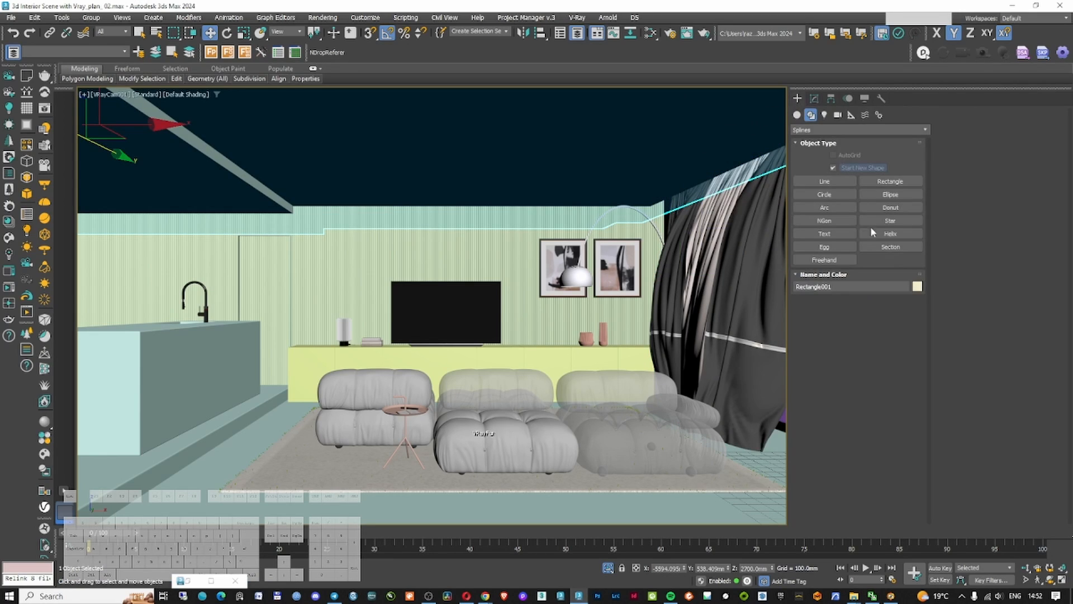
left_click(825, 114)
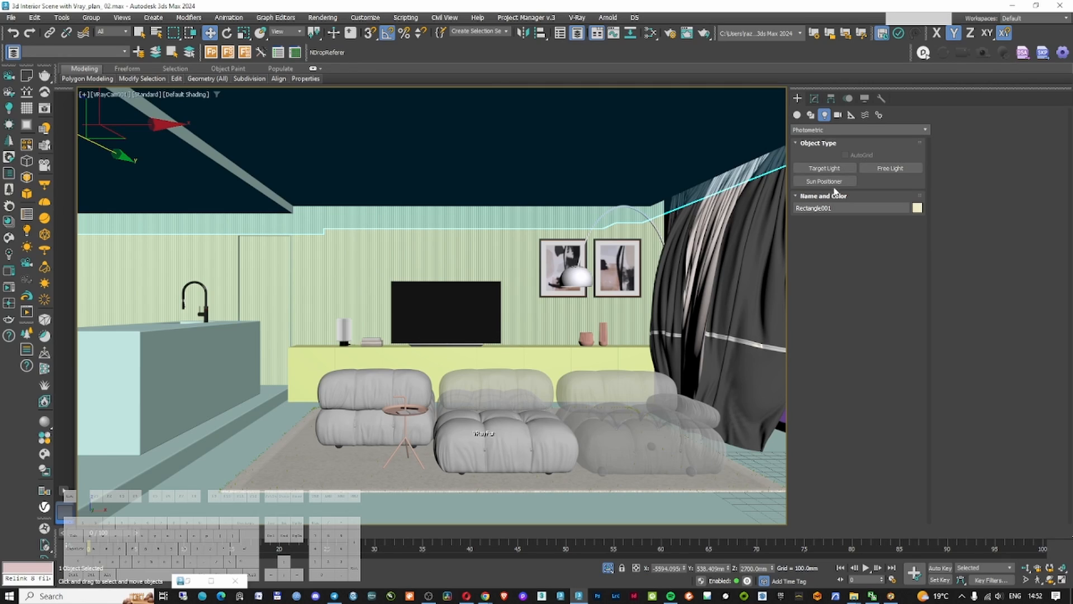
left_click(827, 130)
left_click(820, 170)
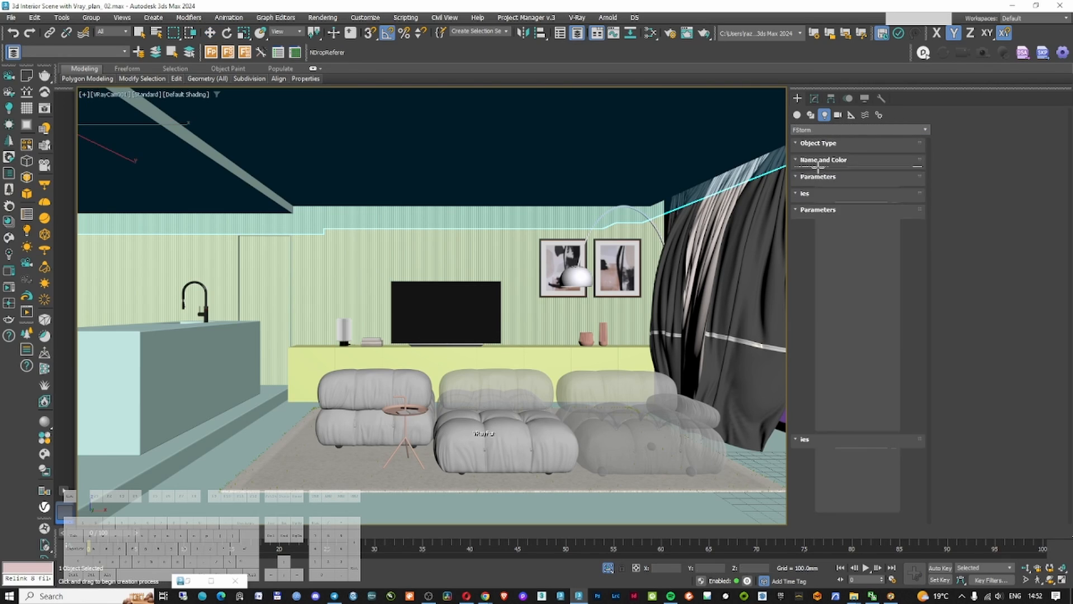
left_click(828, 129)
left_click(815, 178)
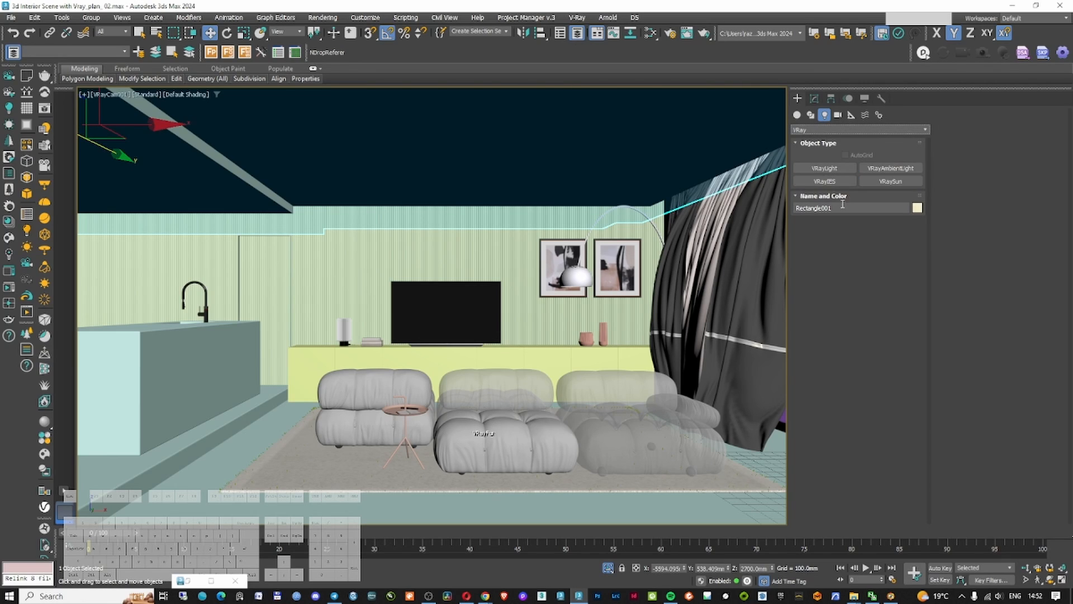
left_click(826, 169)
left_click(882, 232)
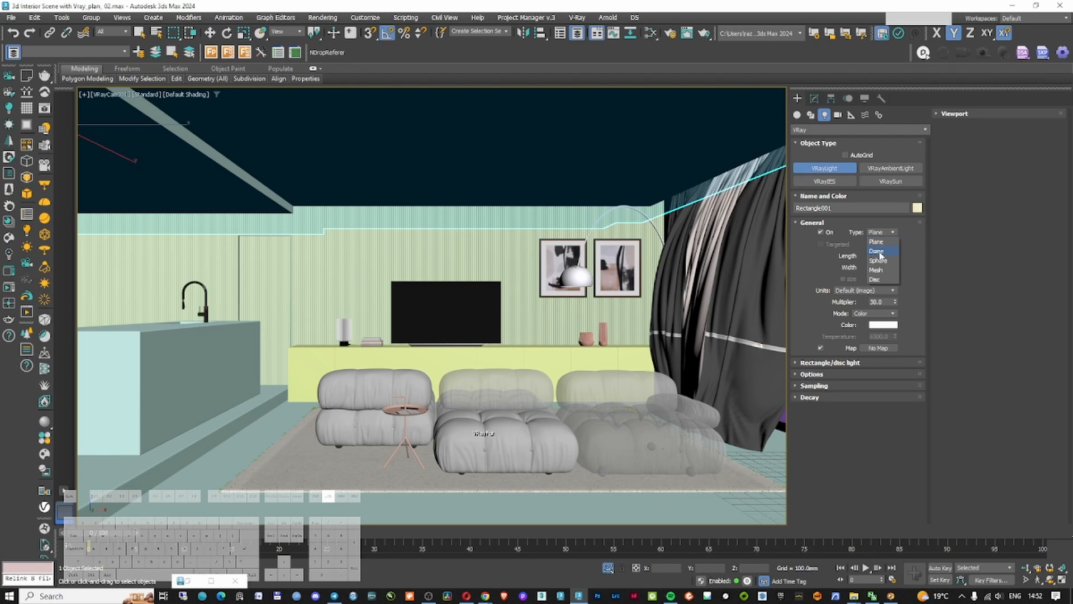
left_click(879, 252)
left_click(380, 477)
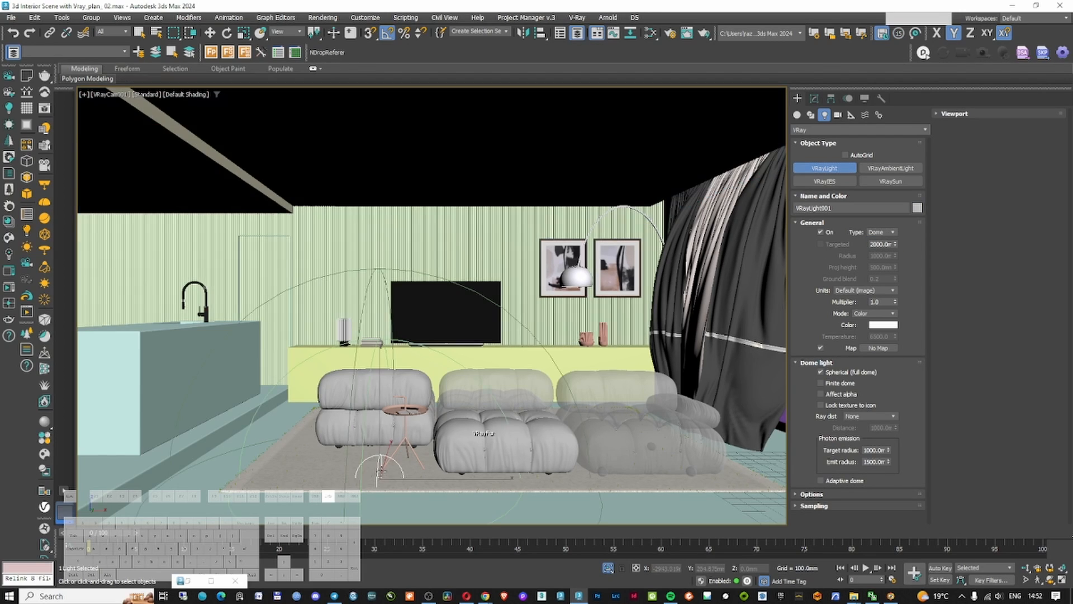
Assign a VRayBitmap to the dome light's map, using the Mud Road (Pure Sky) HDRI from Poly Haven as the image
left_click(817, 101)
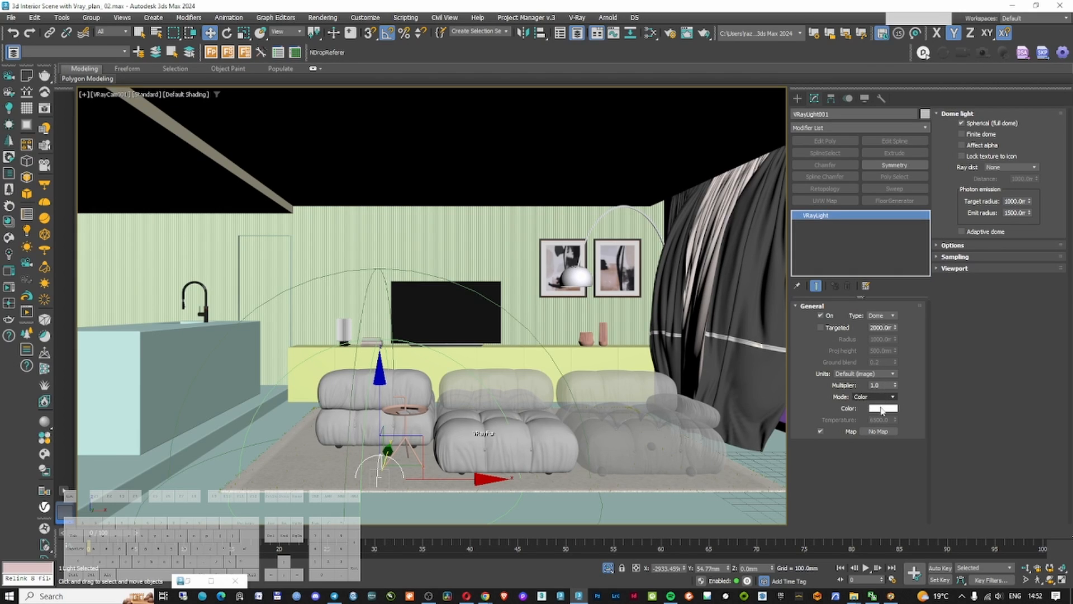
left_click(881, 432)
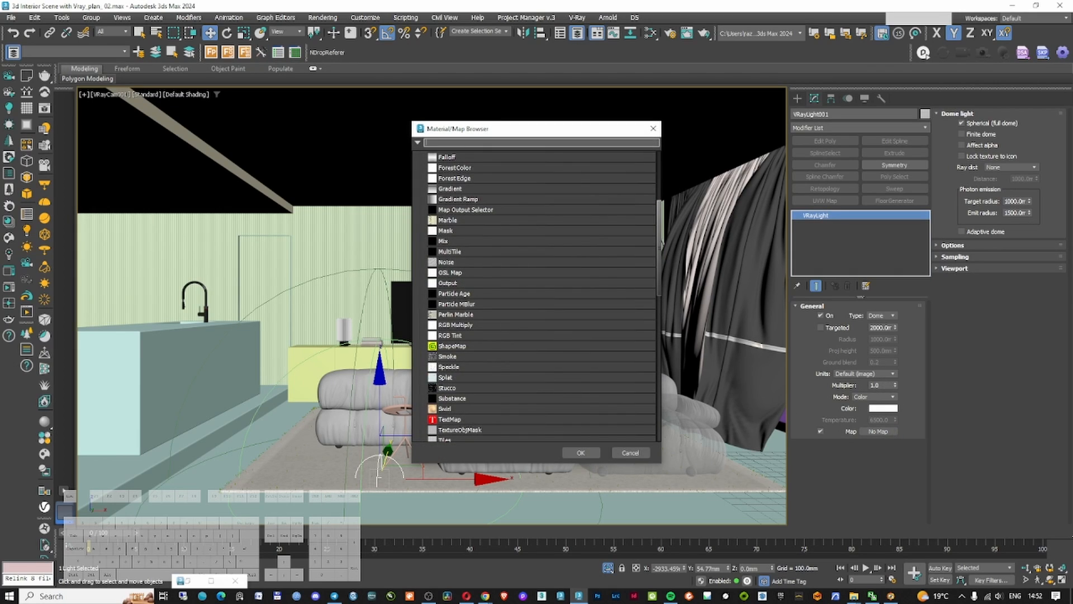
left_click_drag(1072, 193, 407, 129)
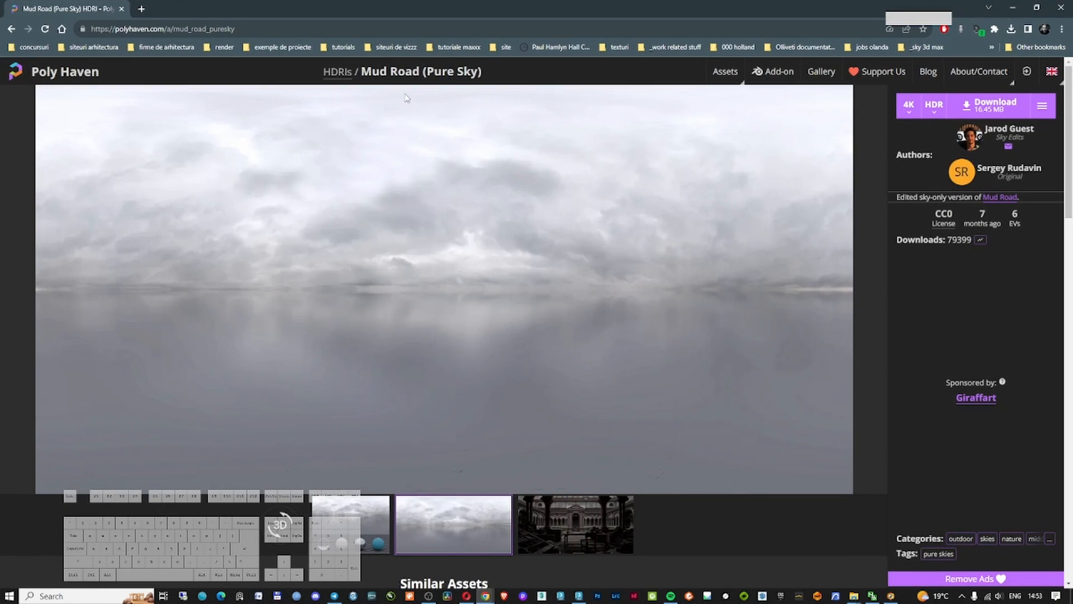
left_click_drag(372, 71, 460, 77)
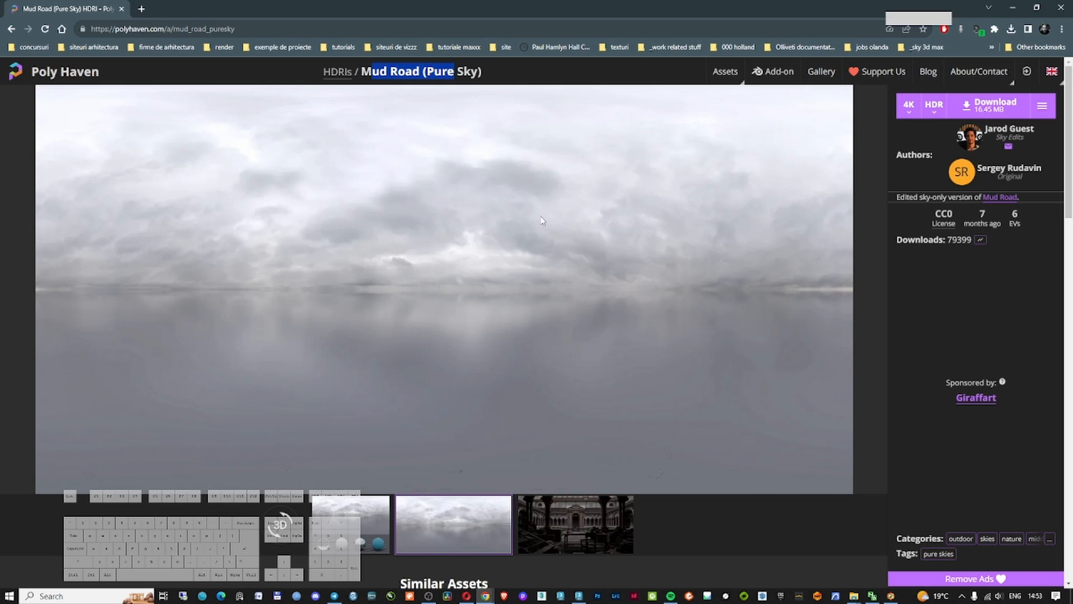
left_click(1061, 8)
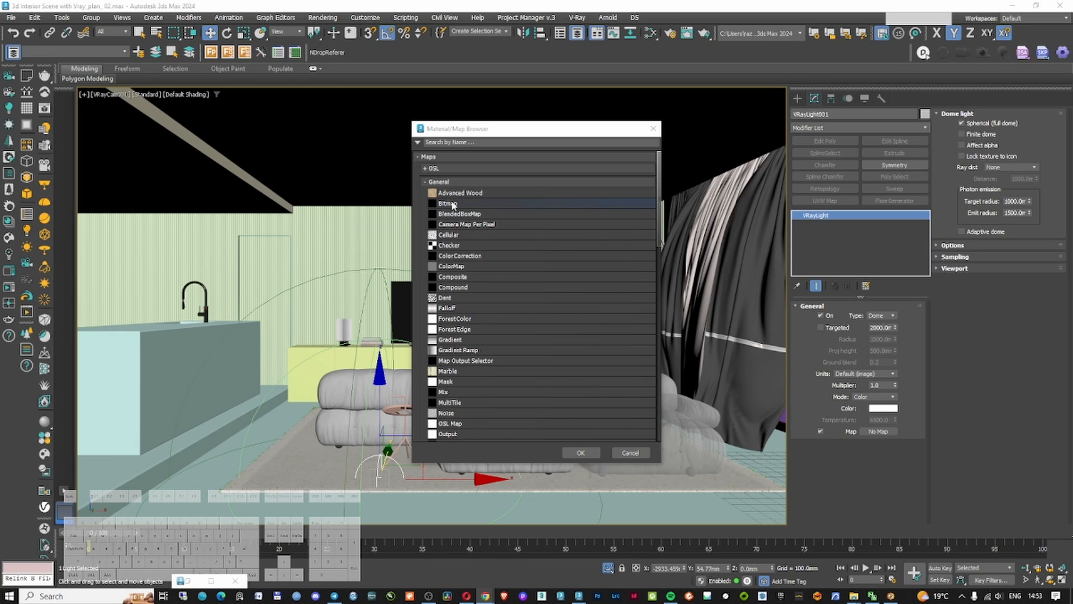
left_click(439, 182)
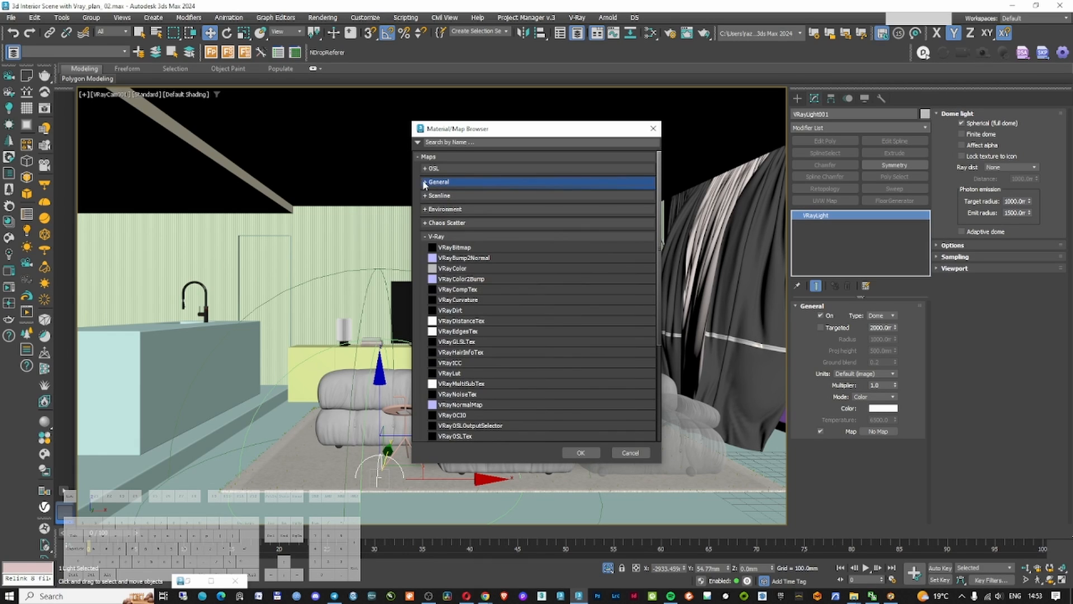
double_click(455, 249)
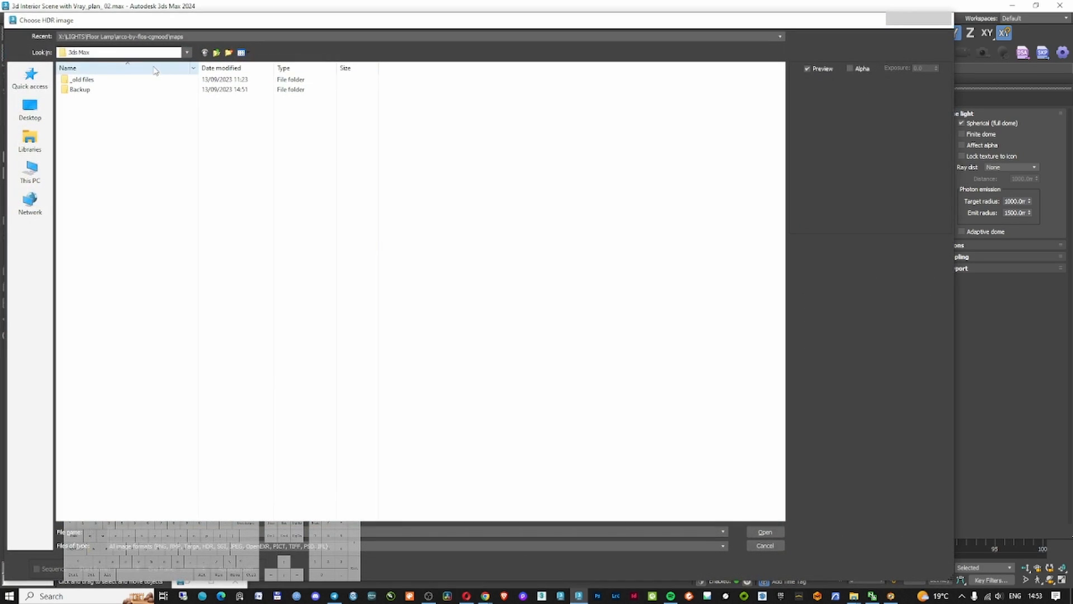
left_click(139, 53)
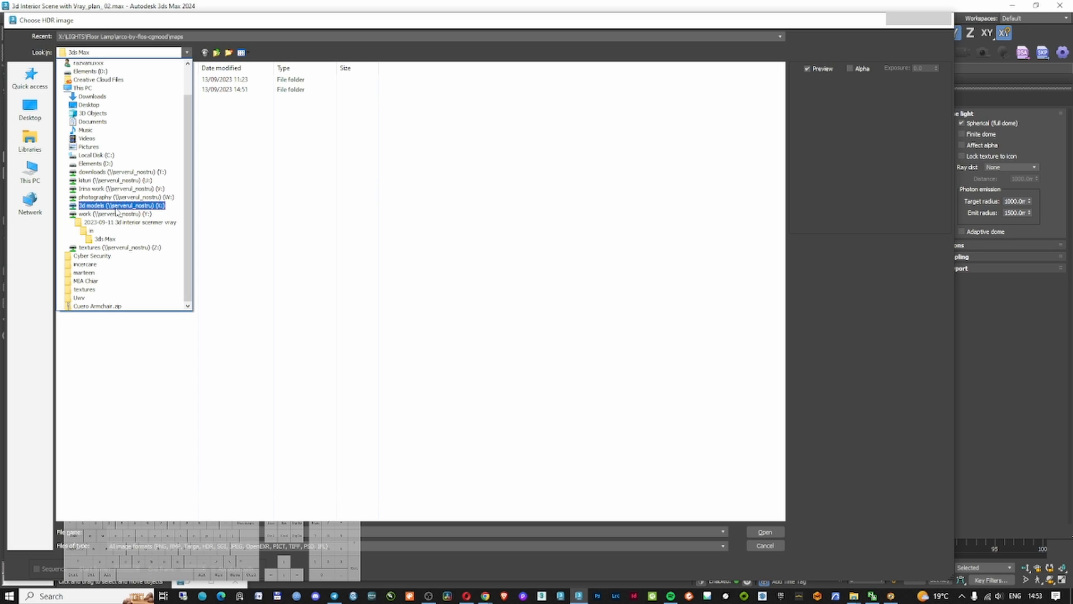
Try a dome light multiplier of 30 and set it back to 1
double_click(881, 384)
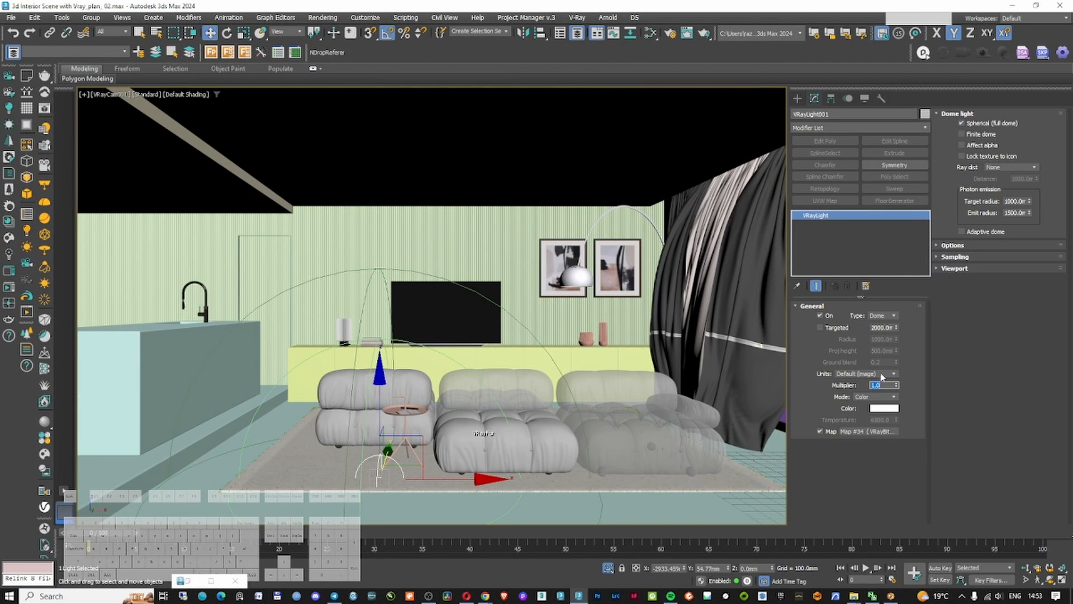
type("30")
key("Return")
type("1")
key("Return")
Switch the V-Ray global switches in the render setup to Advanced and enable the material override
left_click(664, 302)
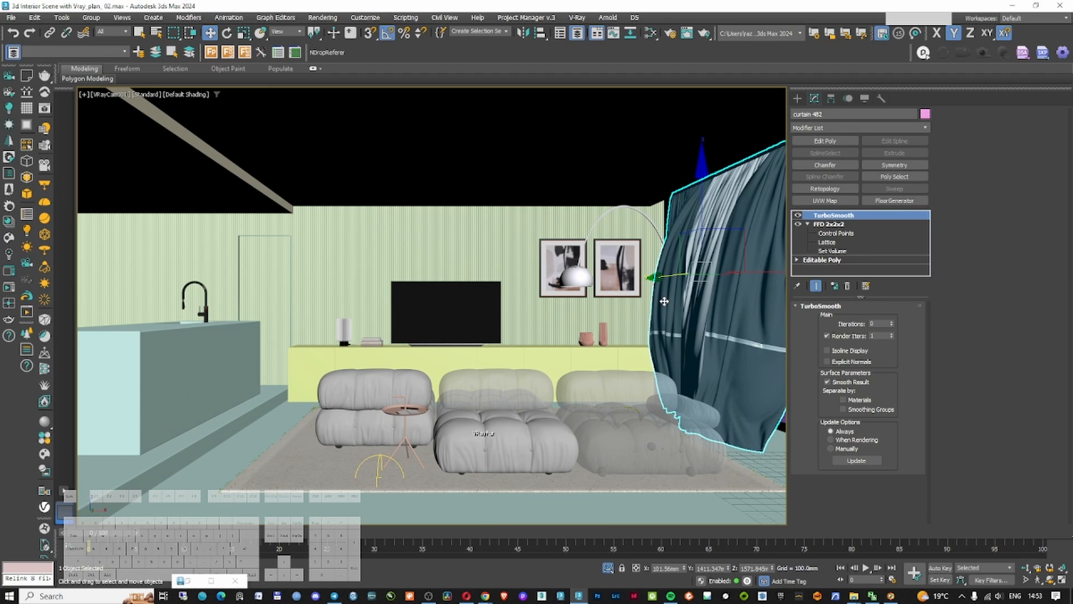
key("F10")
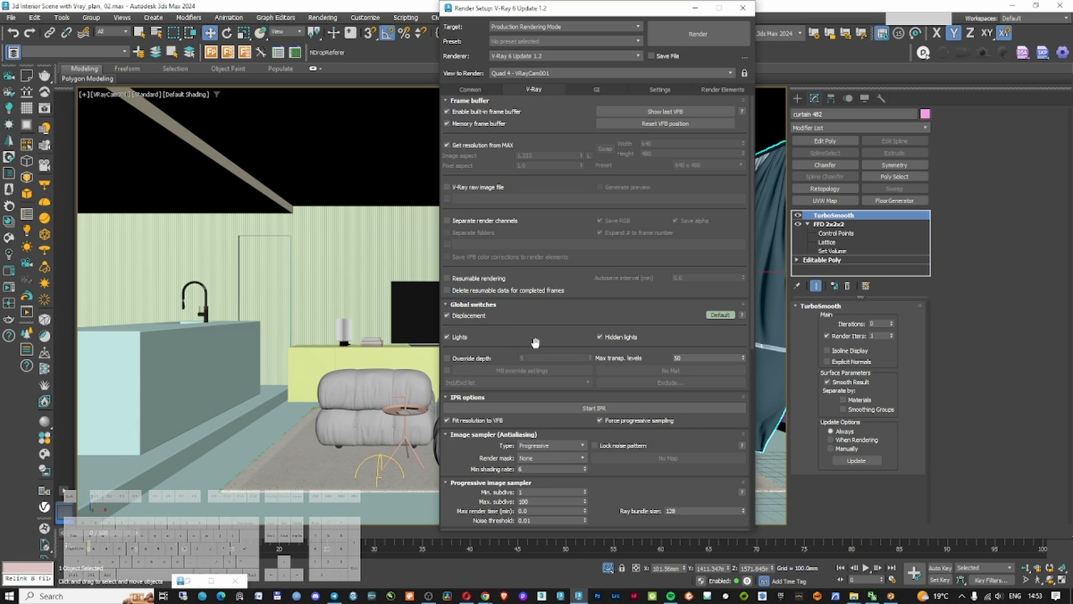
scroll(544, 328, "down", 3)
scroll(557, 255, "up", 3)
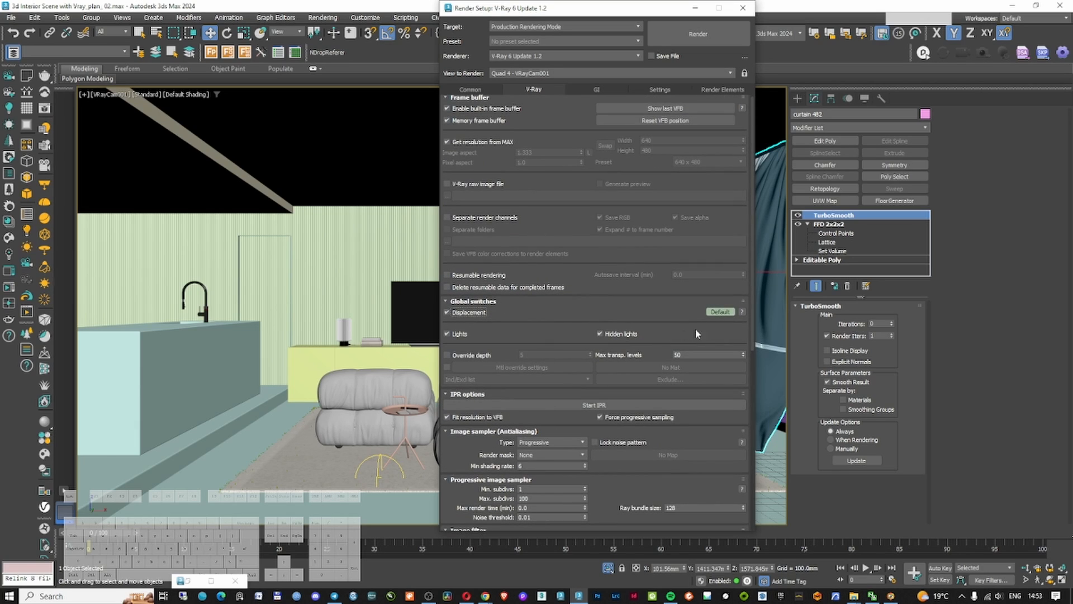
left_click(726, 312)
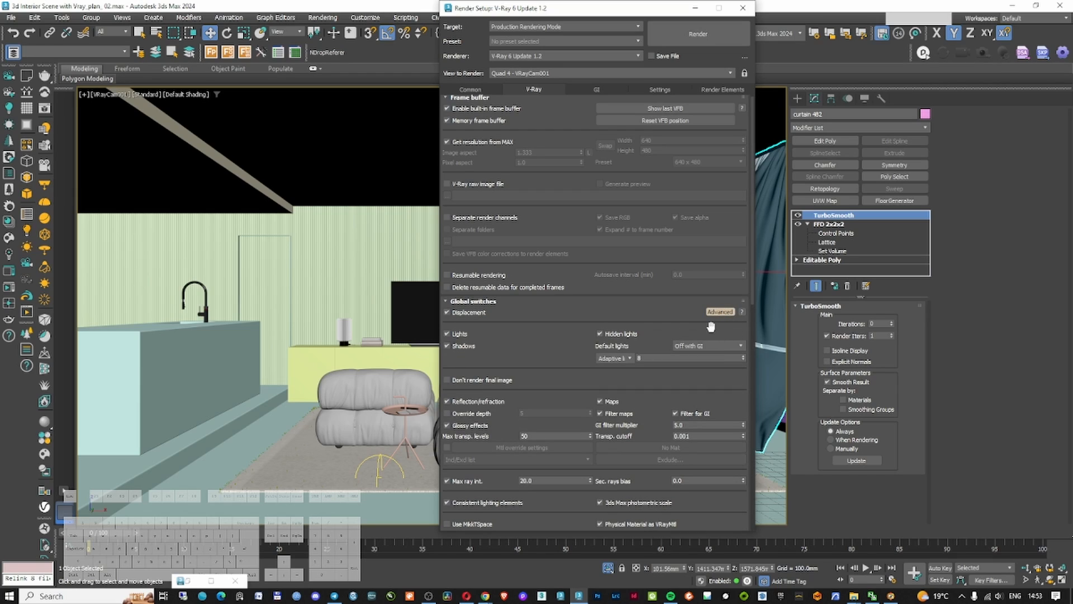
left_click(448, 448)
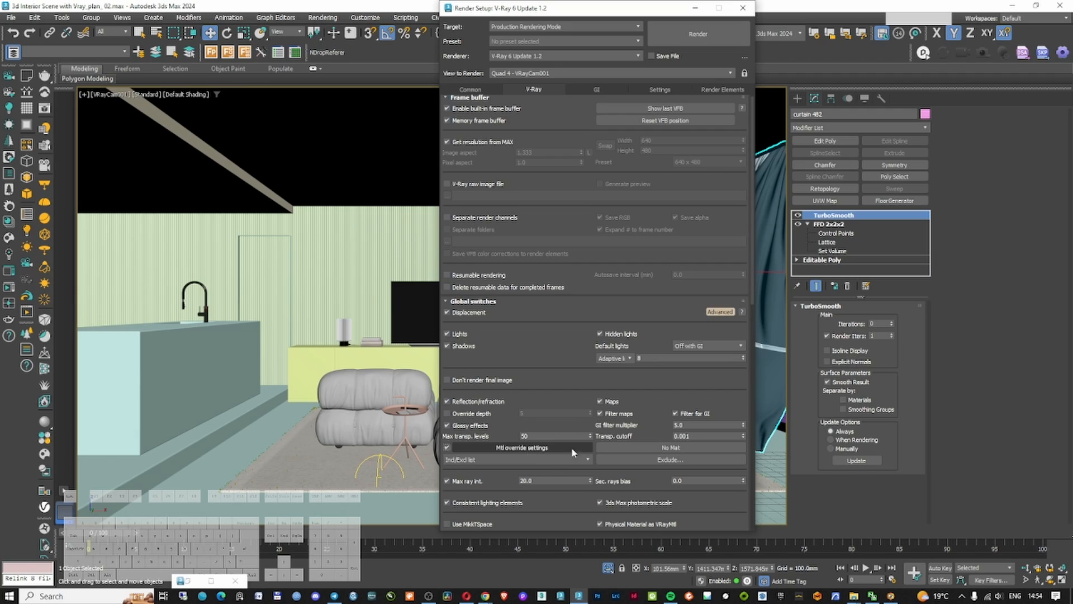
Choose a new VRayMtl as the override material
left_click(660, 450)
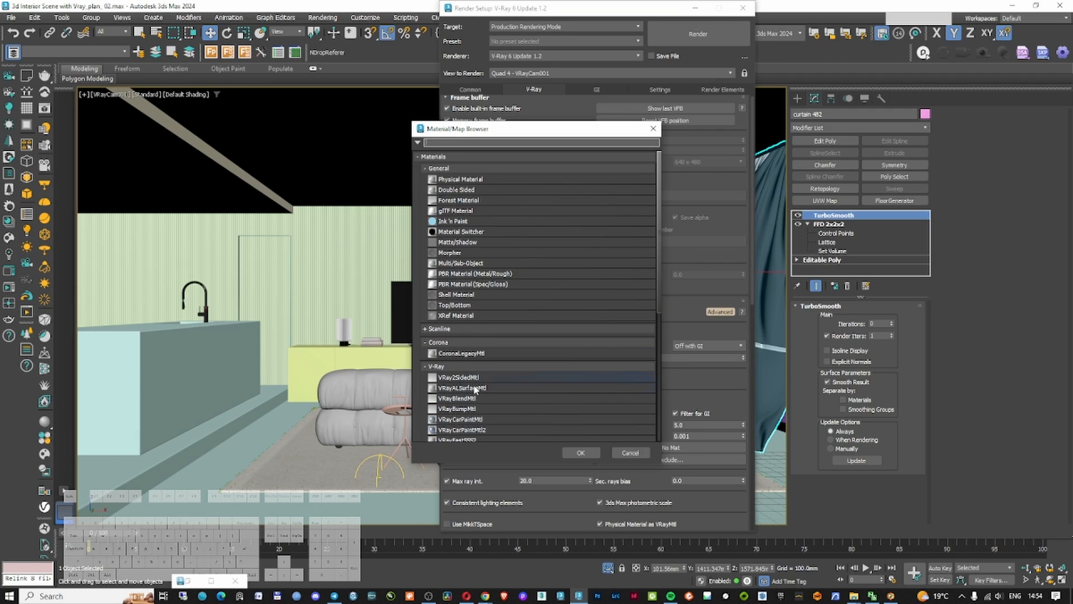
left_click(475, 388)
scroll(472, 395, "down", 3)
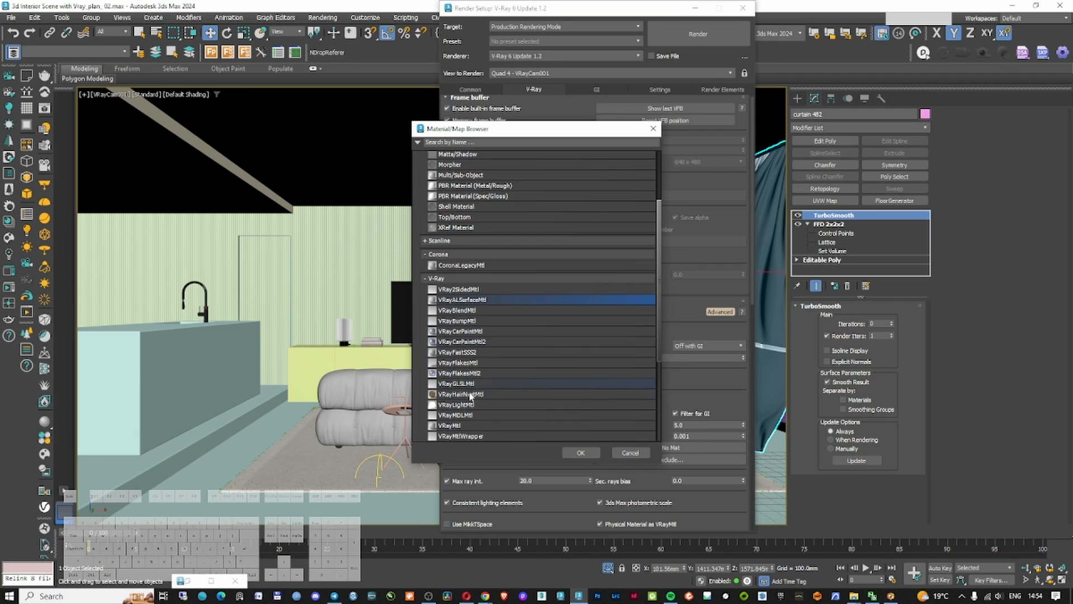
double_click(463, 426)
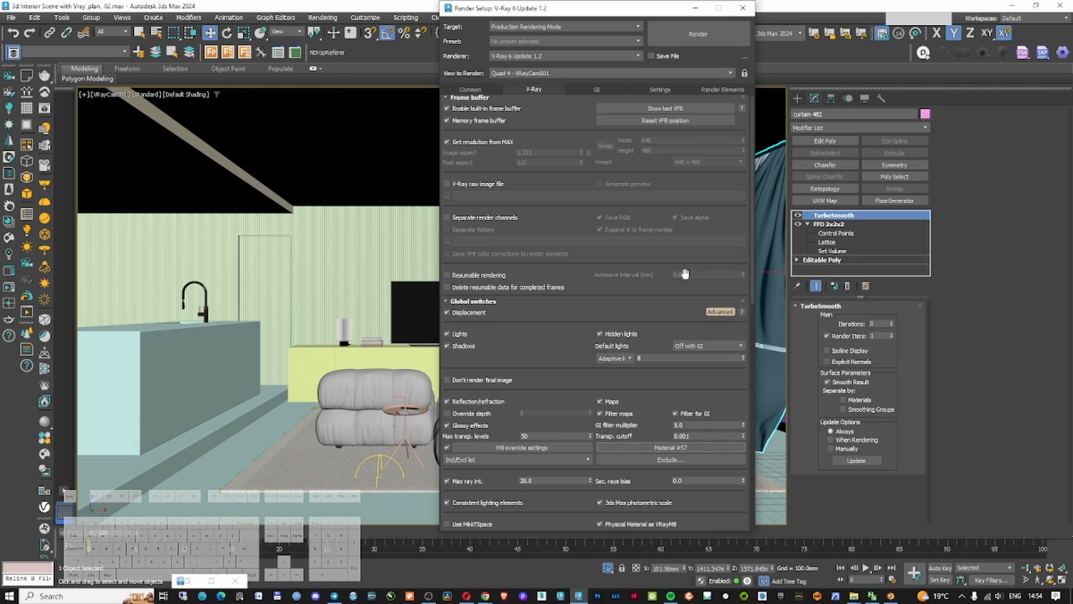
Create a material editor view named sky and place the render setup's override material in it
left_click_drag(631, 13, 297, 17)
left_click(522, 135)
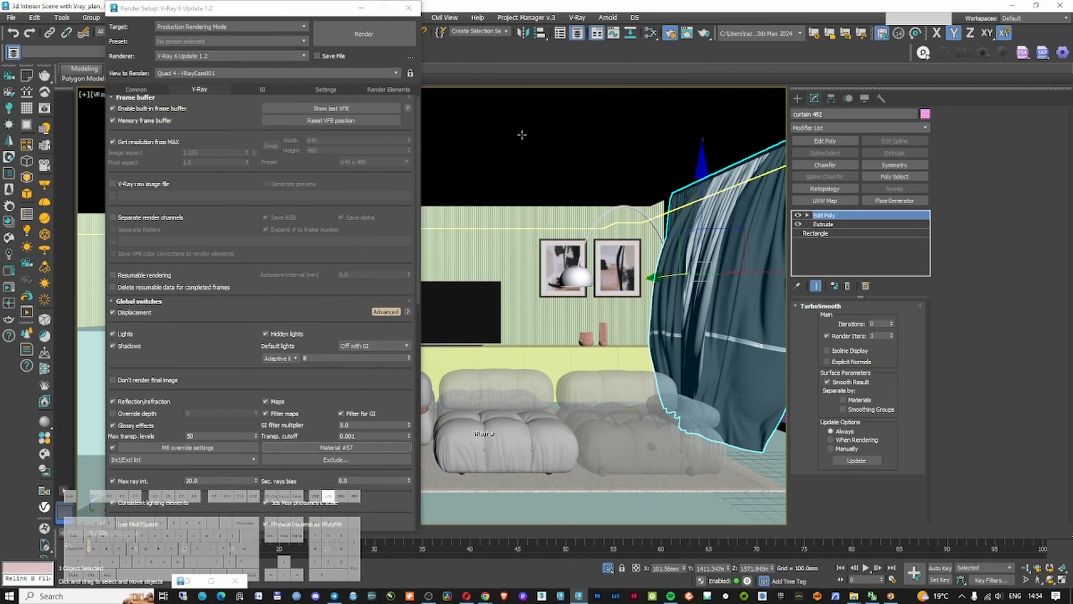
key("m")
double_click(502, 10)
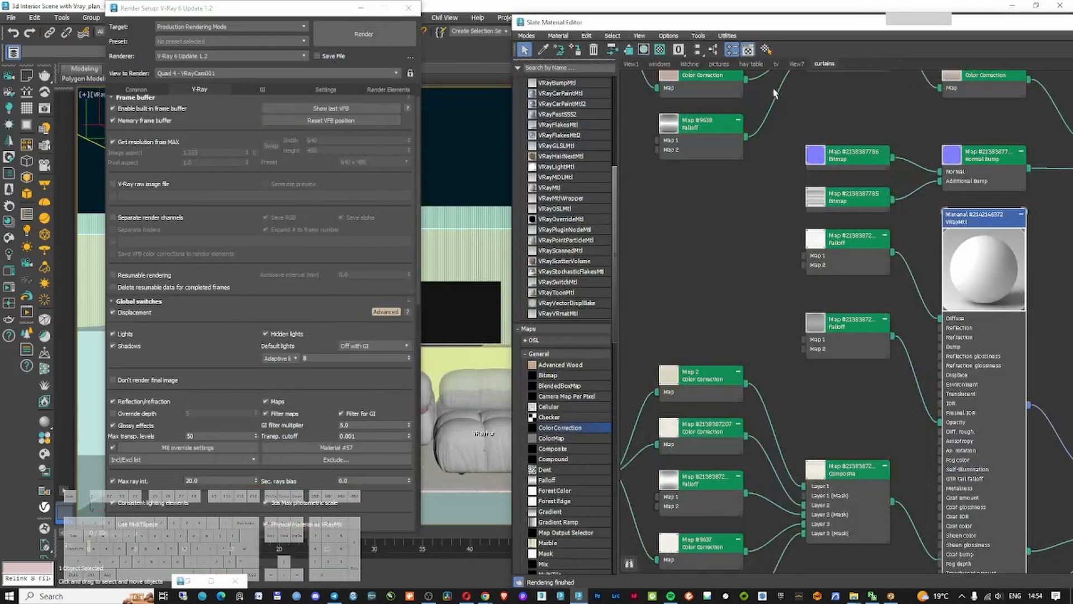
right_click(866, 62)
left_click(873, 70)
type("sk")
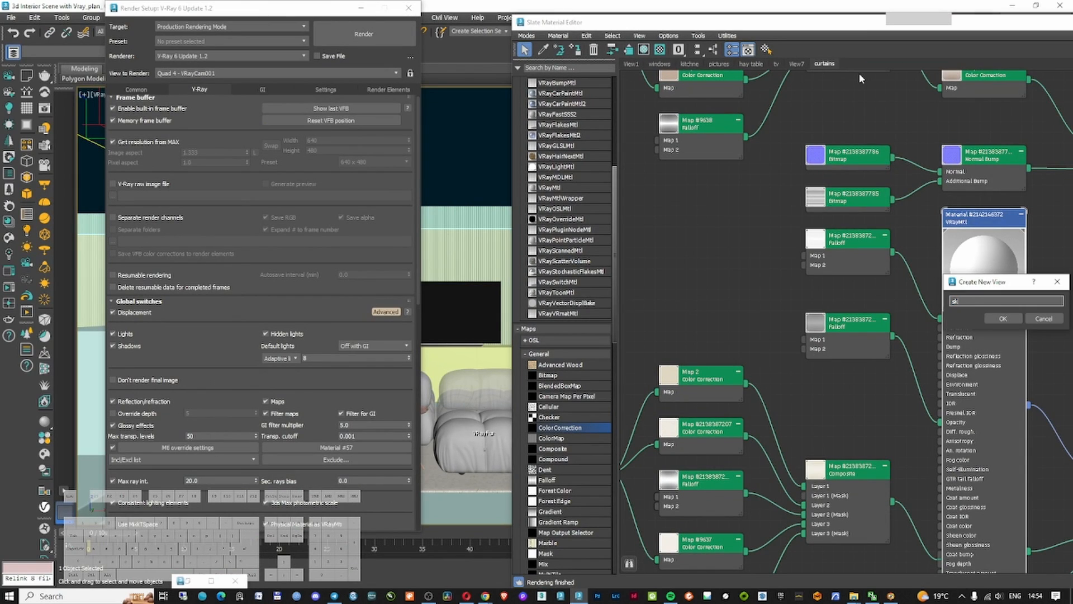
type("y")
key("Return")
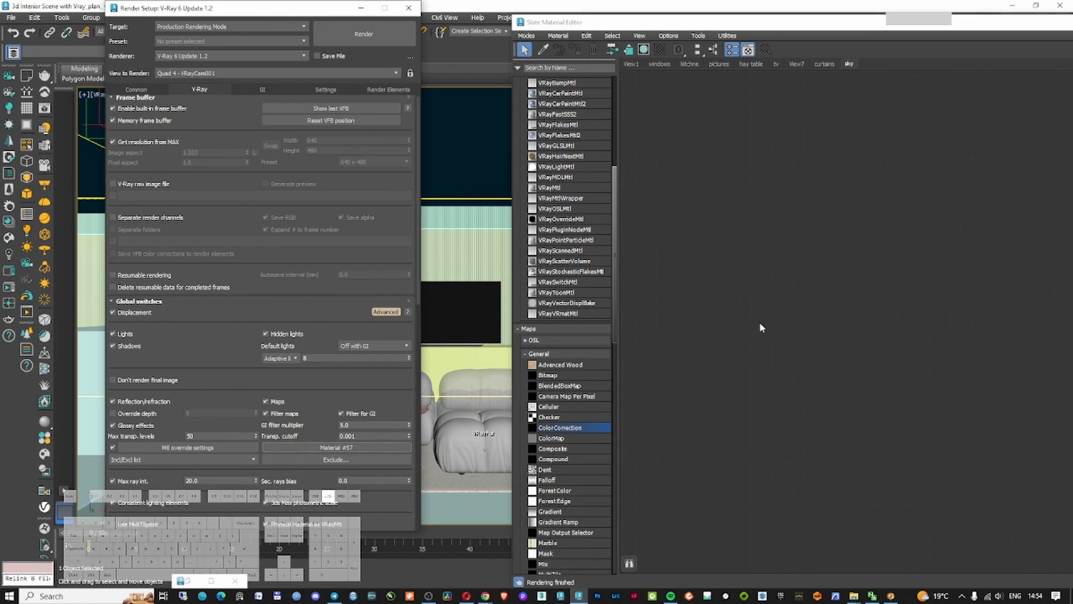
left_click(998, 343)
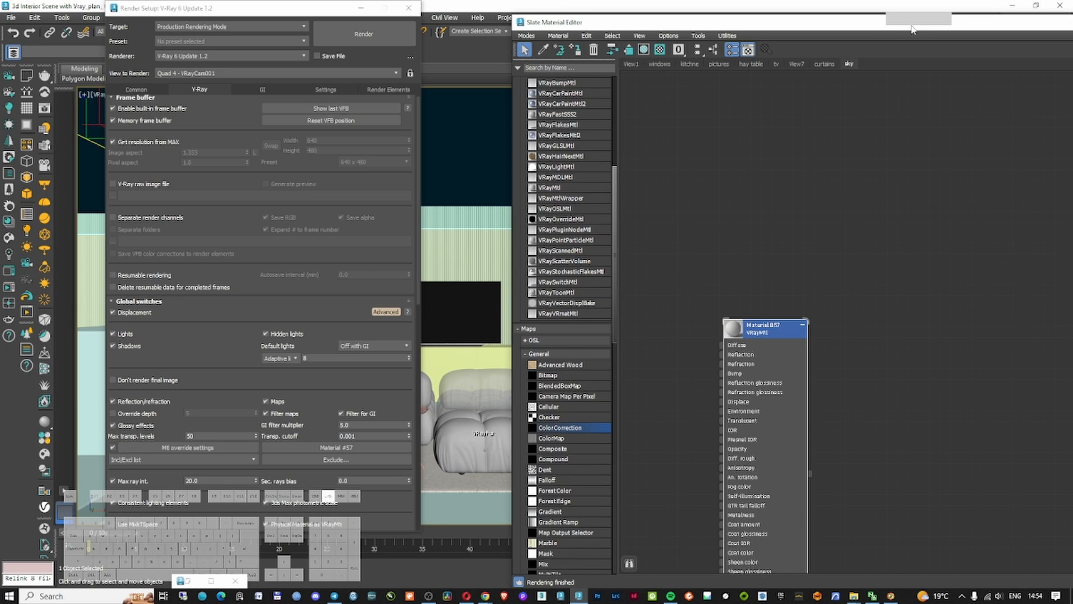
Adjust the override material's diffuse colour and enlarge its node preview
left_click_drag(913, 29, 495, 67)
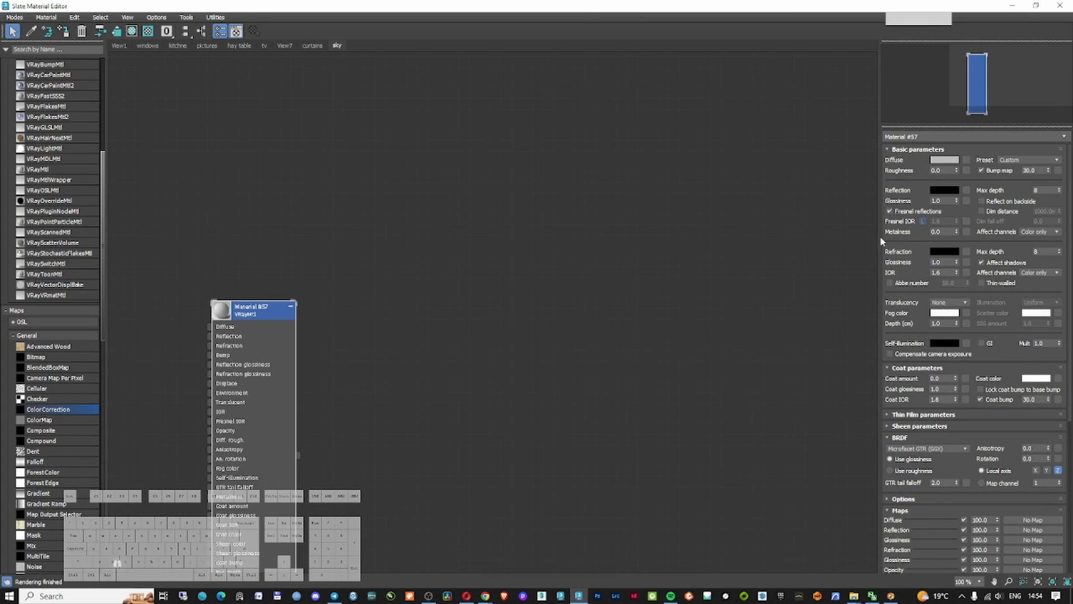
left_click(950, 150)
left_click(954, 150)
left_click(951, 160)
left_click_drag(777, 119, 782, 119)
left_click(891, 137)
double_click(222, 310)
left_click(1060, 5)
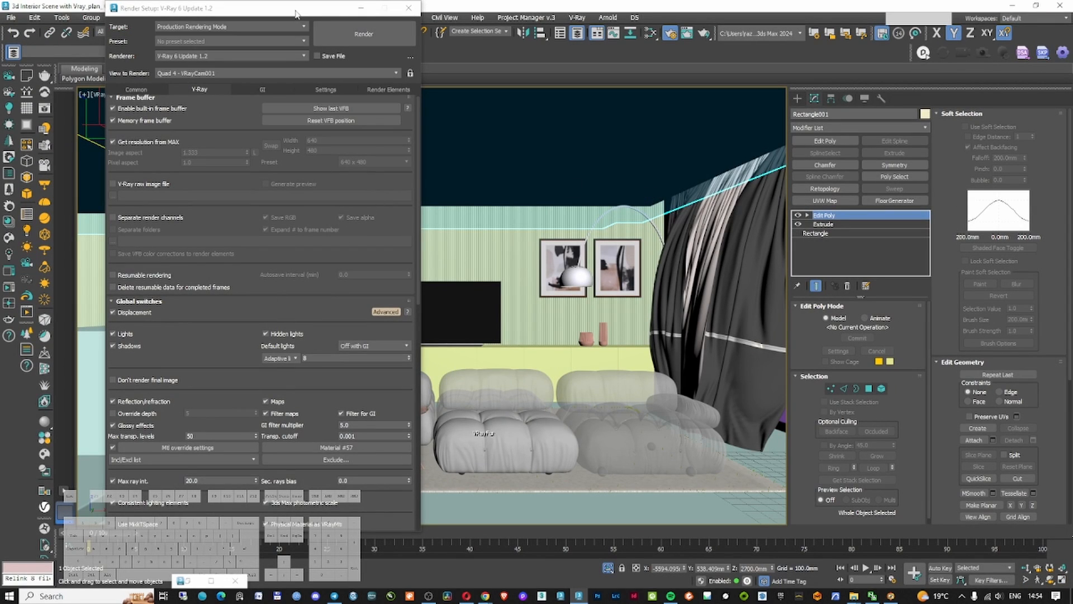
Exclude curtain 482 and curtain 483 from the material override
left_click_drag(298, 8, 477, 8)
scroll(344, 425, "down", 2)
left_click(344, 427)
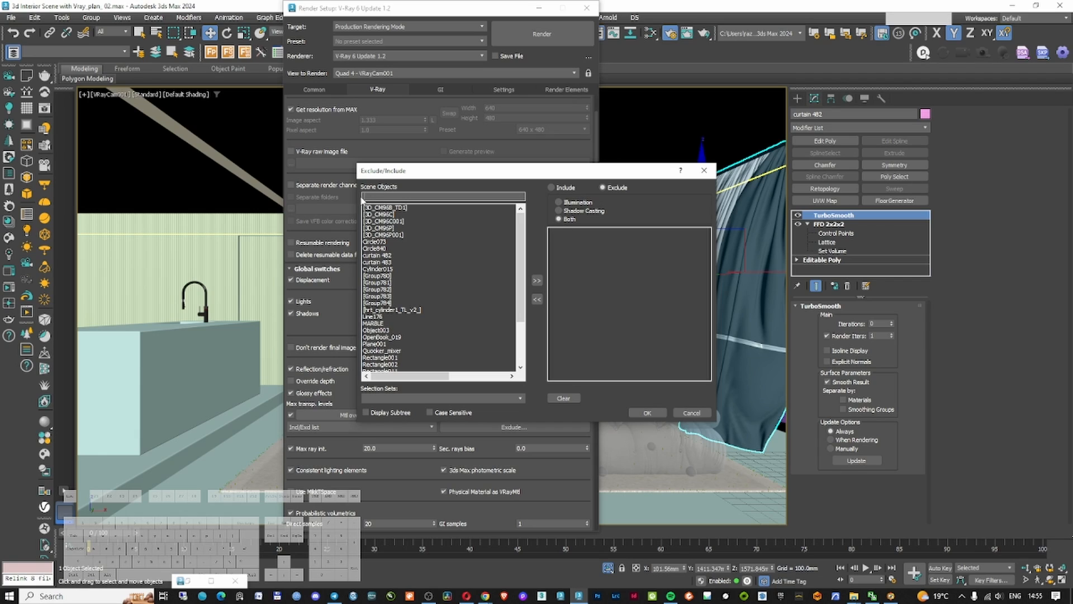
type("curtain")
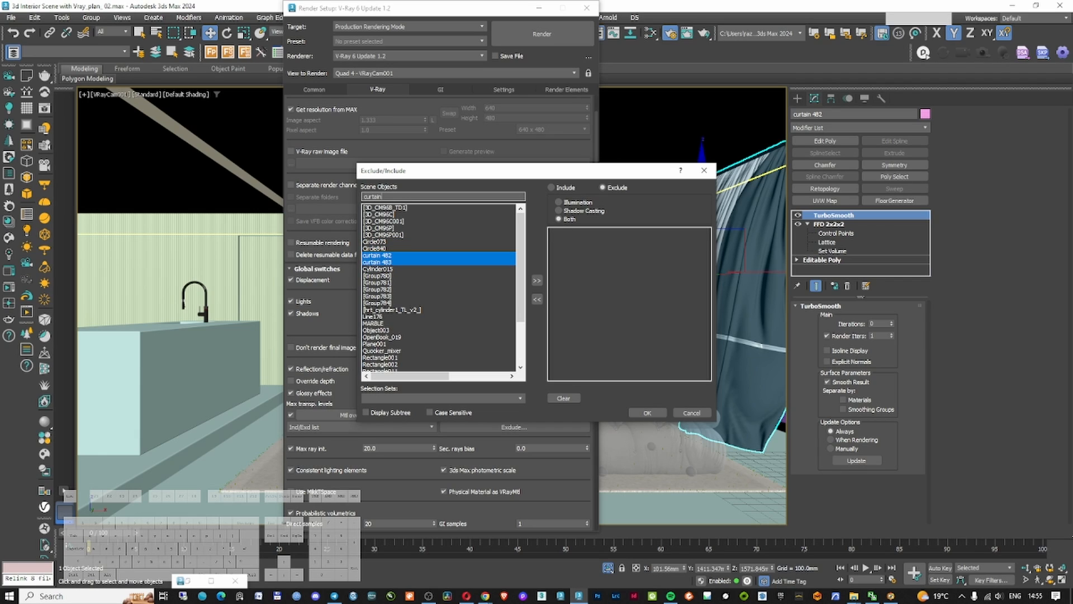
left_click(536, 281)
left_click(647, 413)
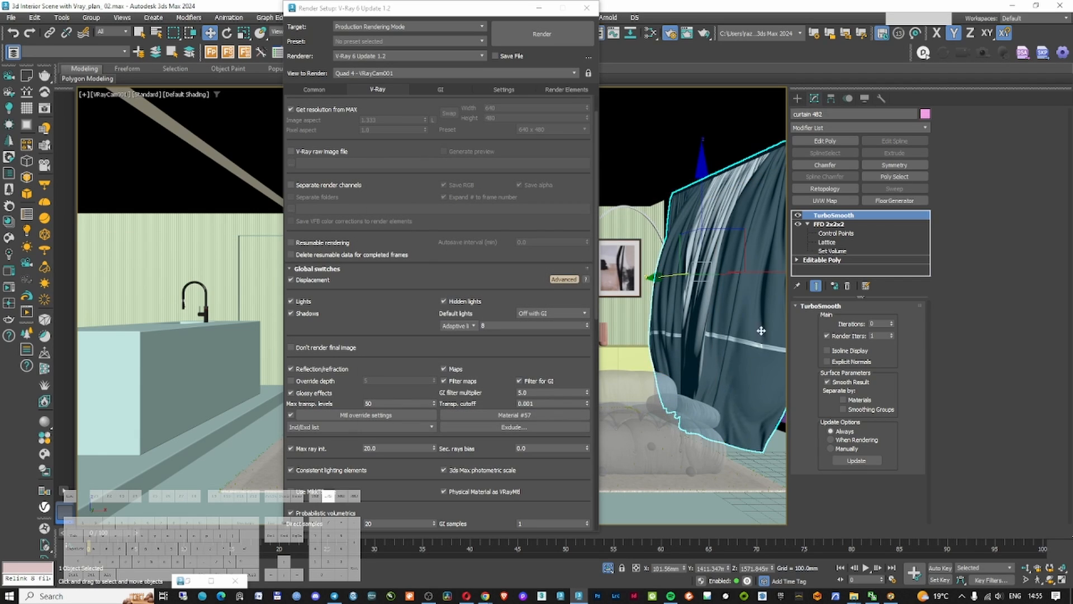
Hide the selected curtain and exclude window, window001, window002 and window003 from the material override
key("alt+h")
left_click(747, 302)
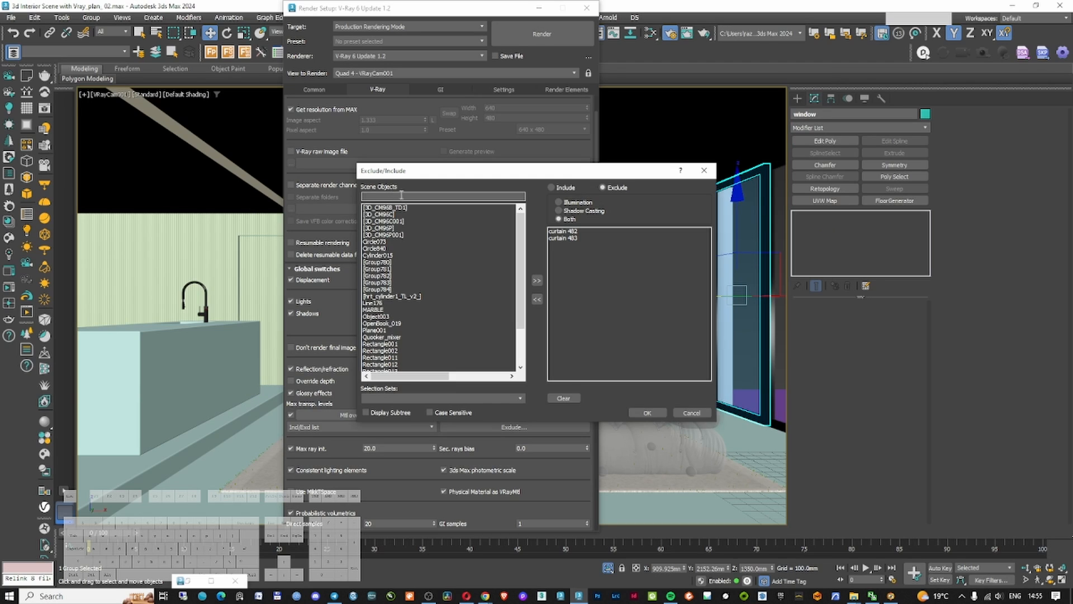
type("windso")
key("BackSpace")
key("BackSpace")
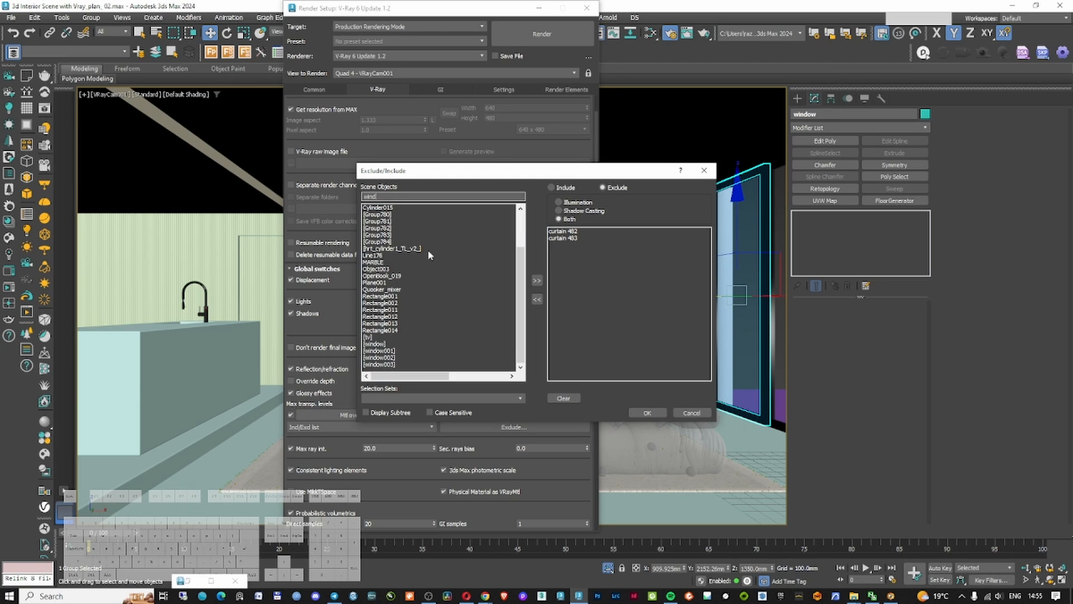
left_click_drag(385, 343, 396, 364)
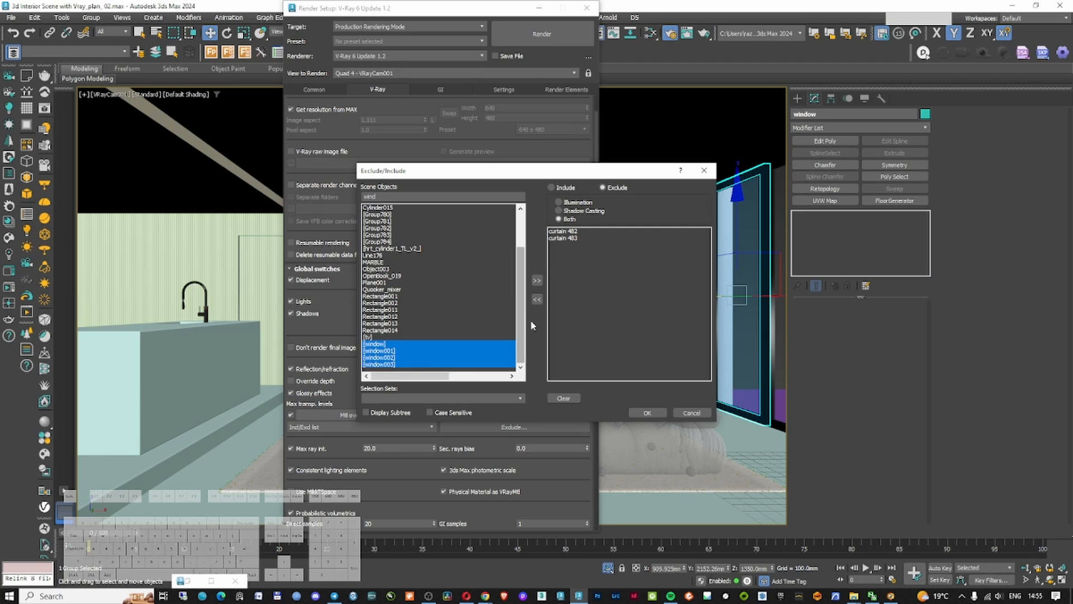
left_click(537, 280)
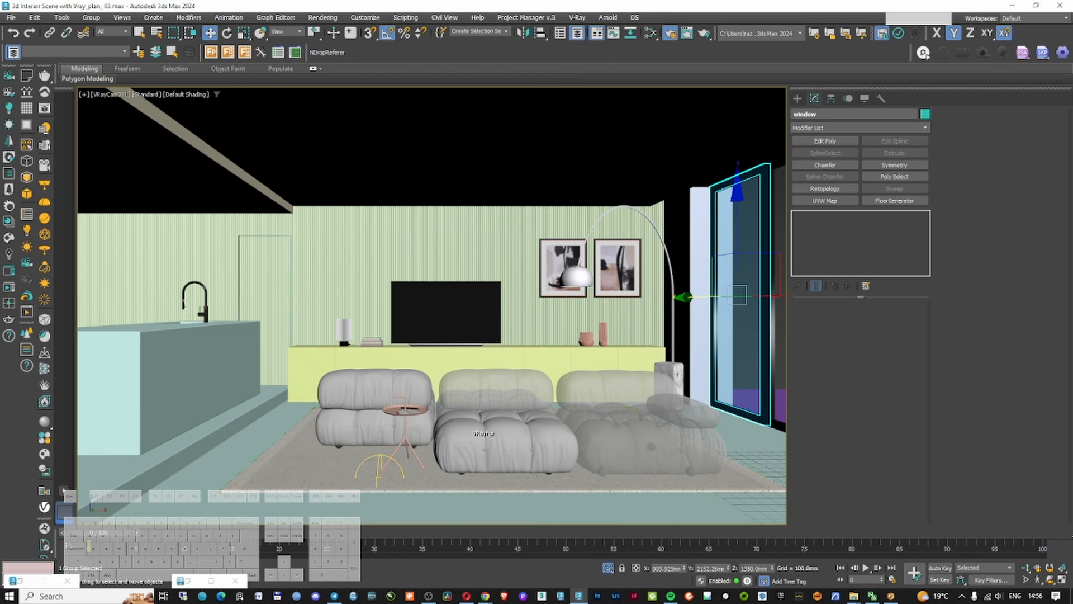
Show the V-Ray Frame Buffer and start an interactive rendering of the camera view
left_click(687, 33)
left_click_drag(702, 55, 394, 57)
left_click_drag(1037, 54, 853, 58)
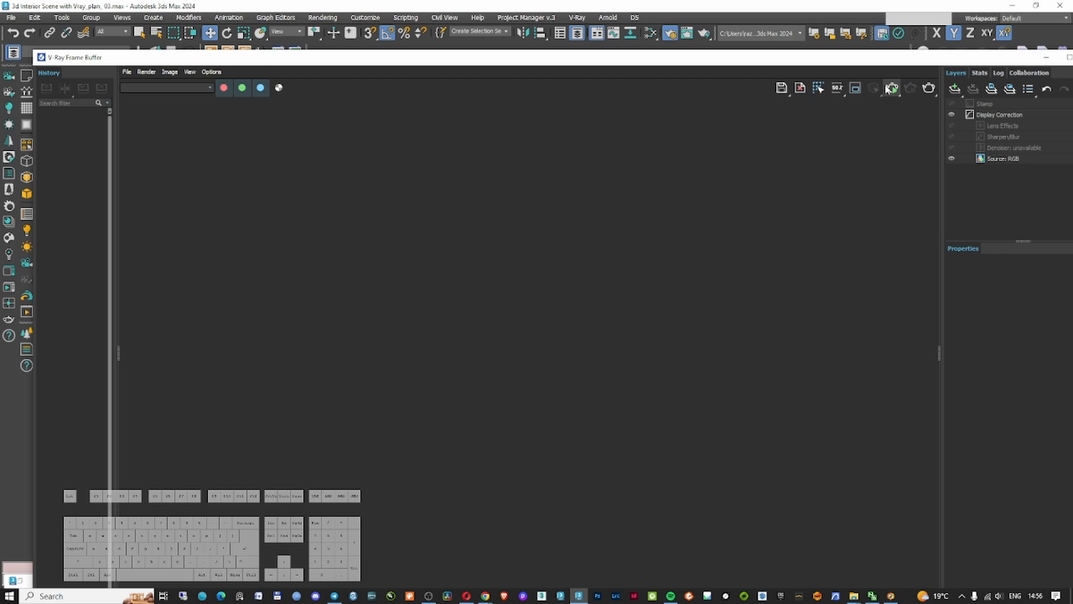
left_click(891, 88)
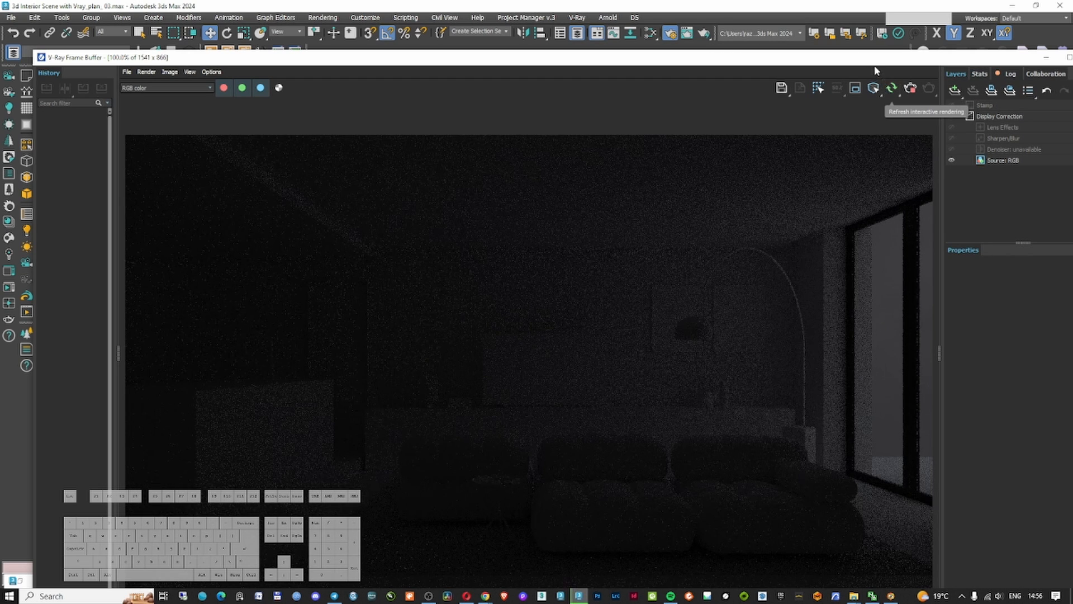
Set the dome light's multiplier to 30 and bring the rendered image back into view
left_click_drag(763, 62, 707, 409)
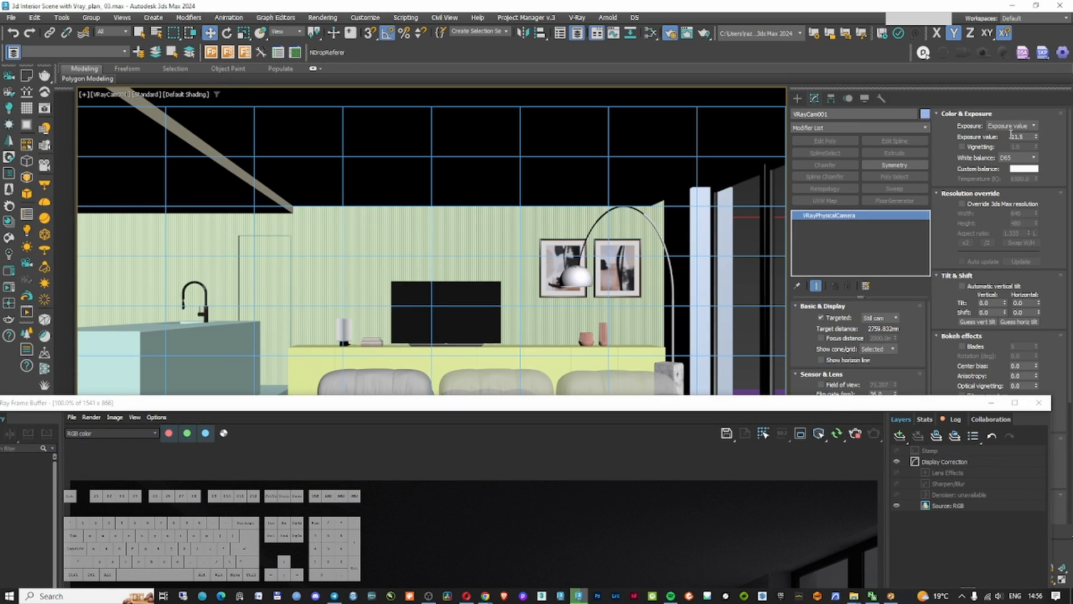
left_click_drag(745, 404, 1072, 52)
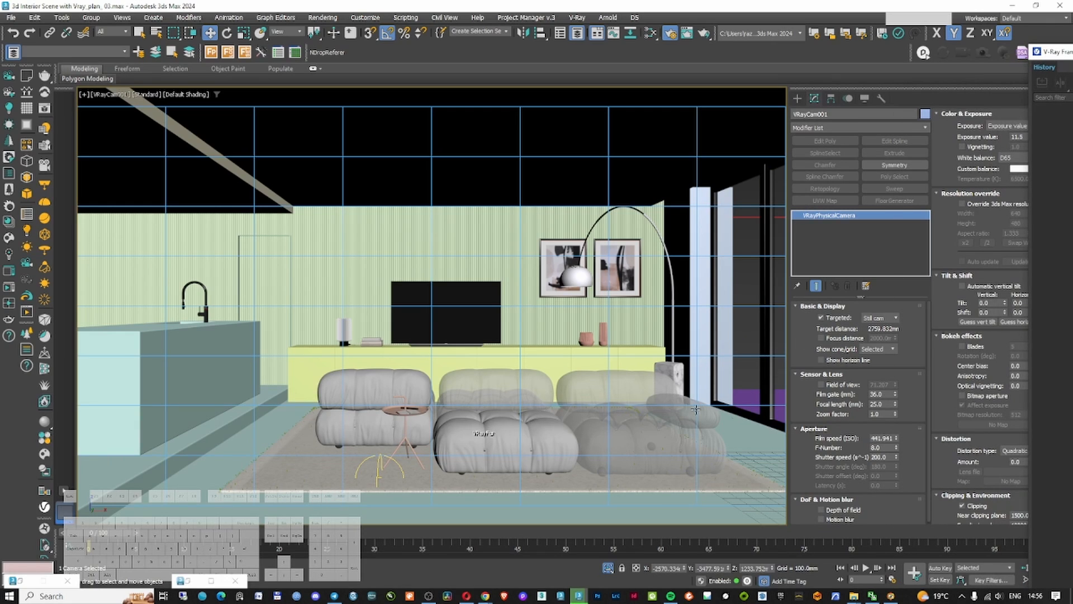
left_click(400, 467)
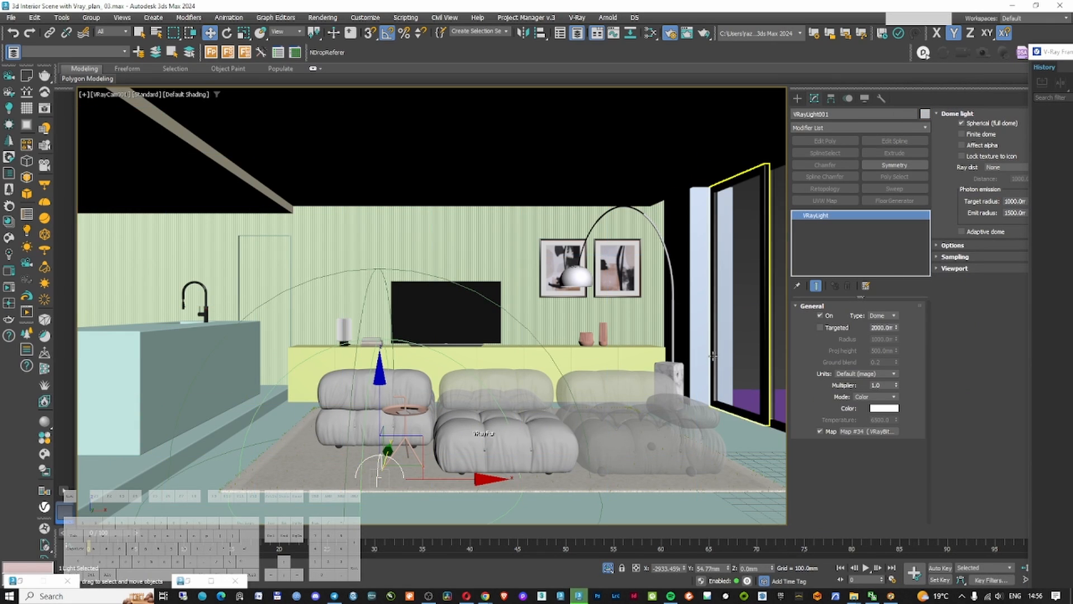
double_click(887, 386)
type("30")
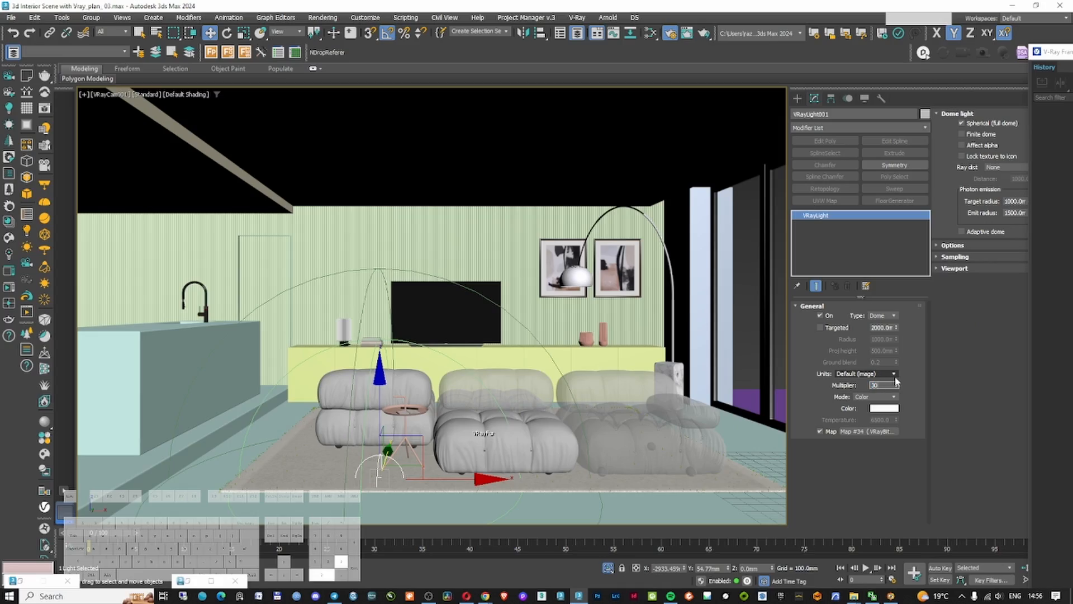
key("Return")
left_click_drag(1072, 52, 696, 41)
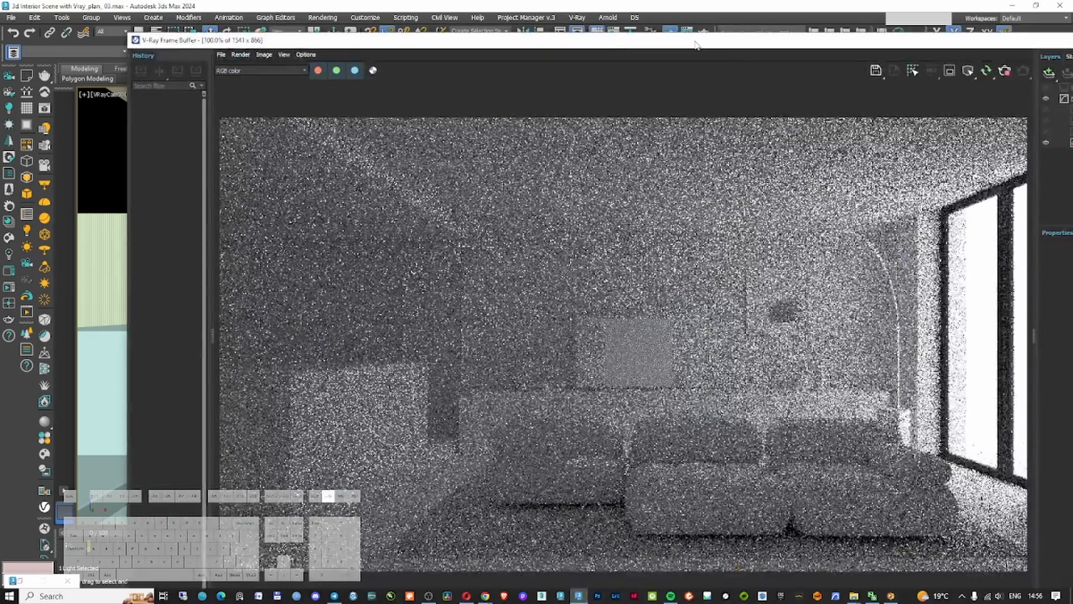
double_click(696, 41)
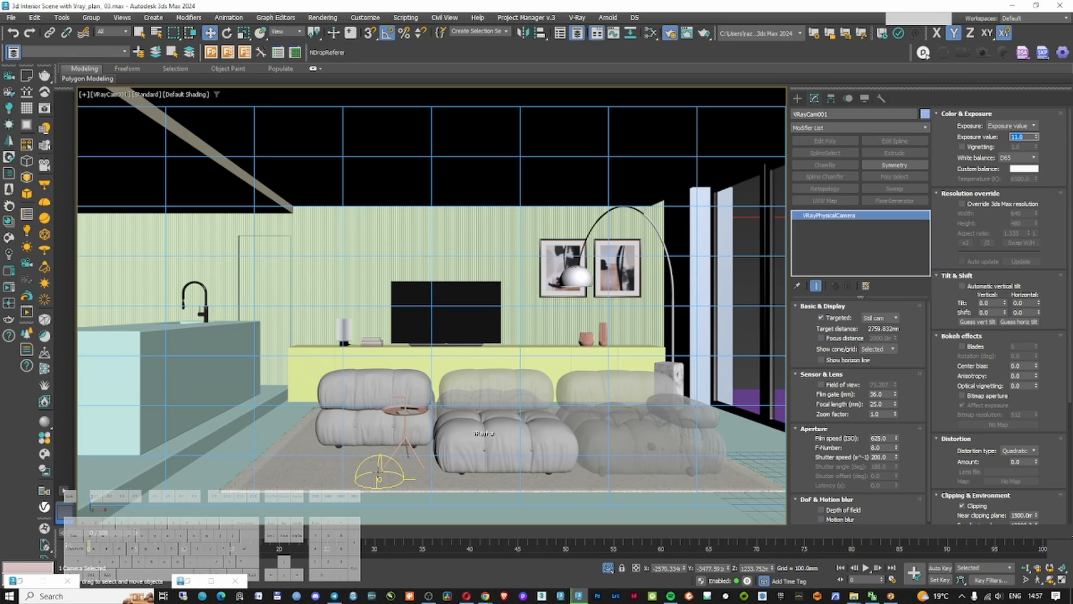
Lock the dome light's texture to its icon and rotate the light to change the daylight direction in the render
left_click(380, 472)
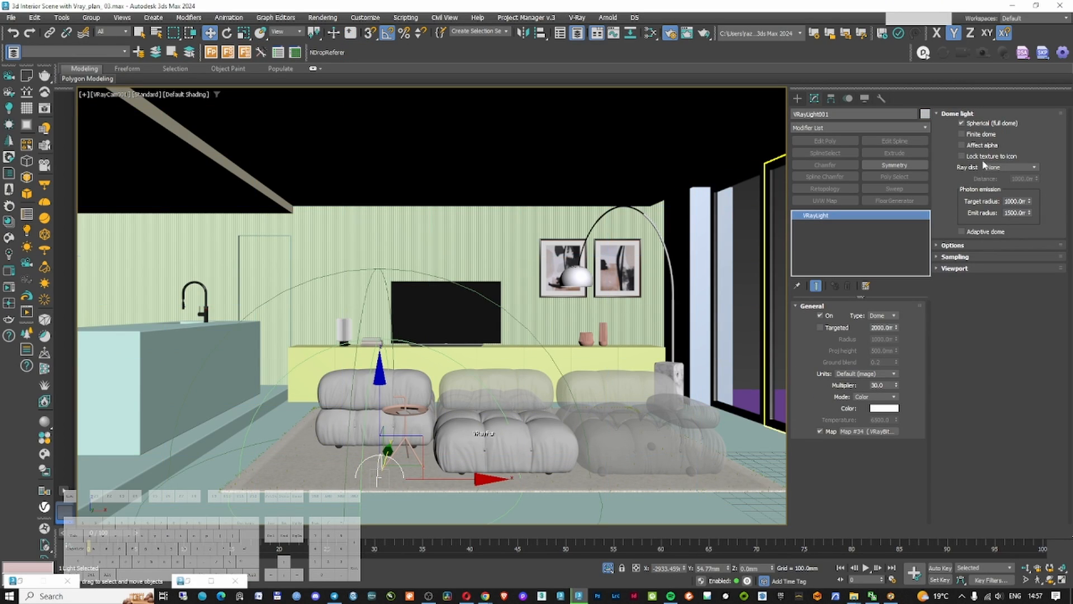
key("e")
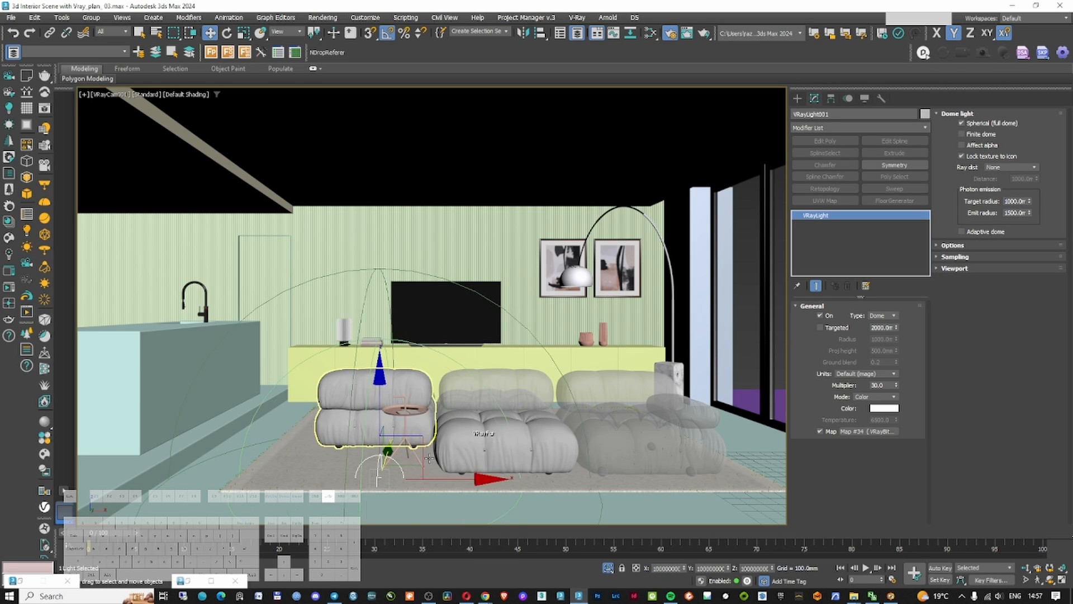
left_click_drag(451, 509, 412, 518)
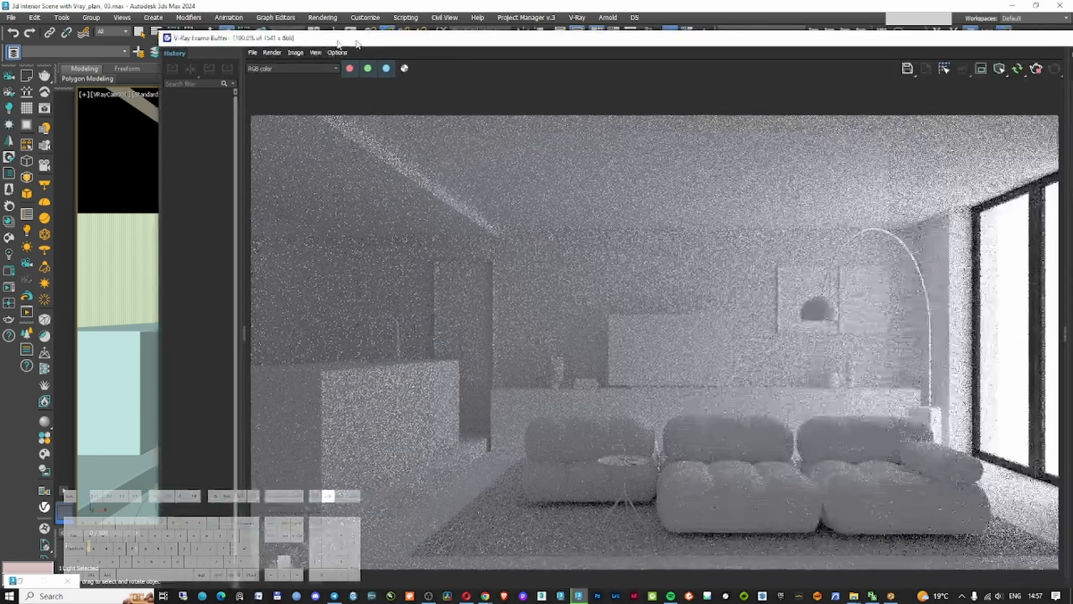
double_click(358, 43)
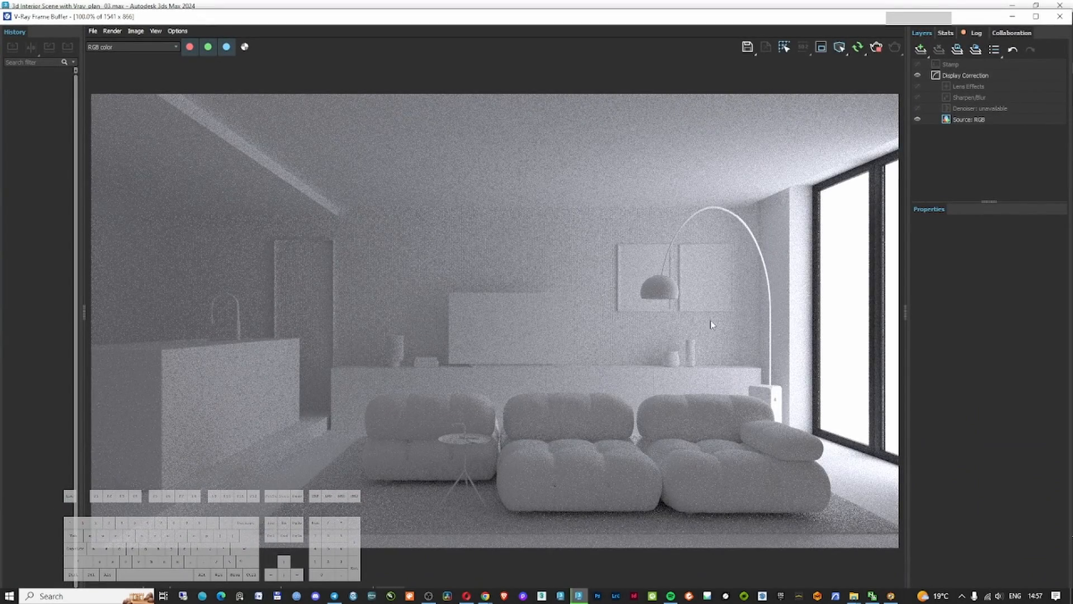
Add an Exposure correction layer to the render with highlight burn 0.718 and exposure 1.068
scroll(812, 358, "up", 2)
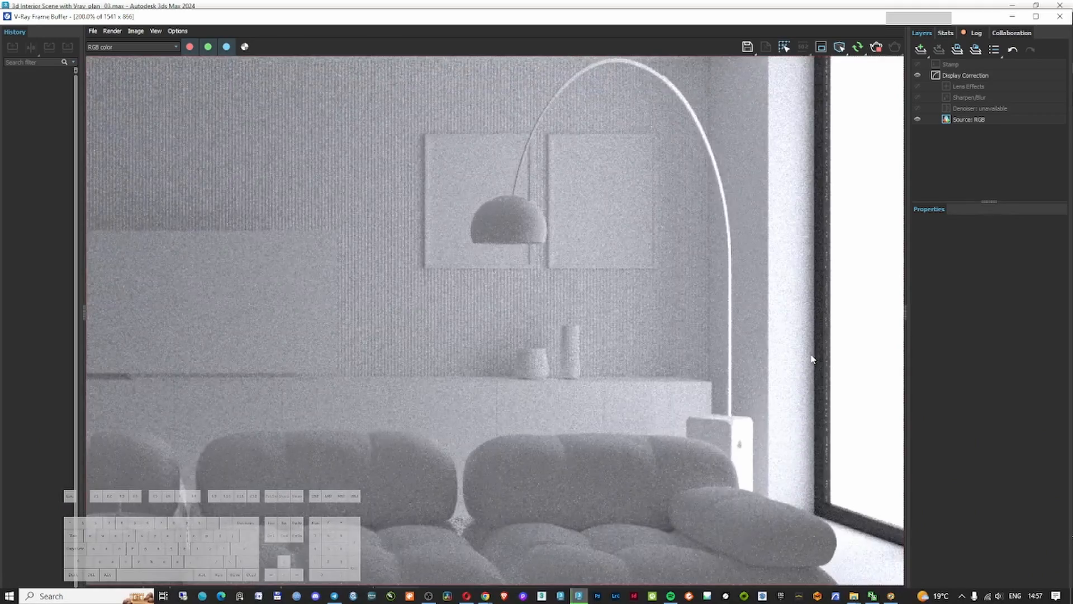
scroll(810, 353, "down", 4)
scroll(812, 360, "up", 2)
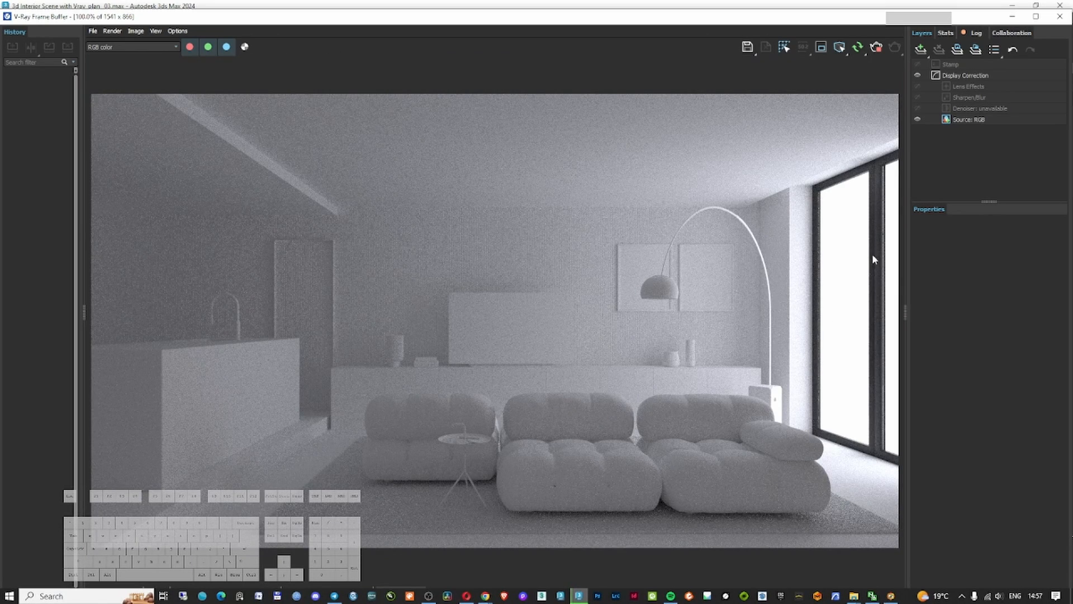
left_click(920, 49)
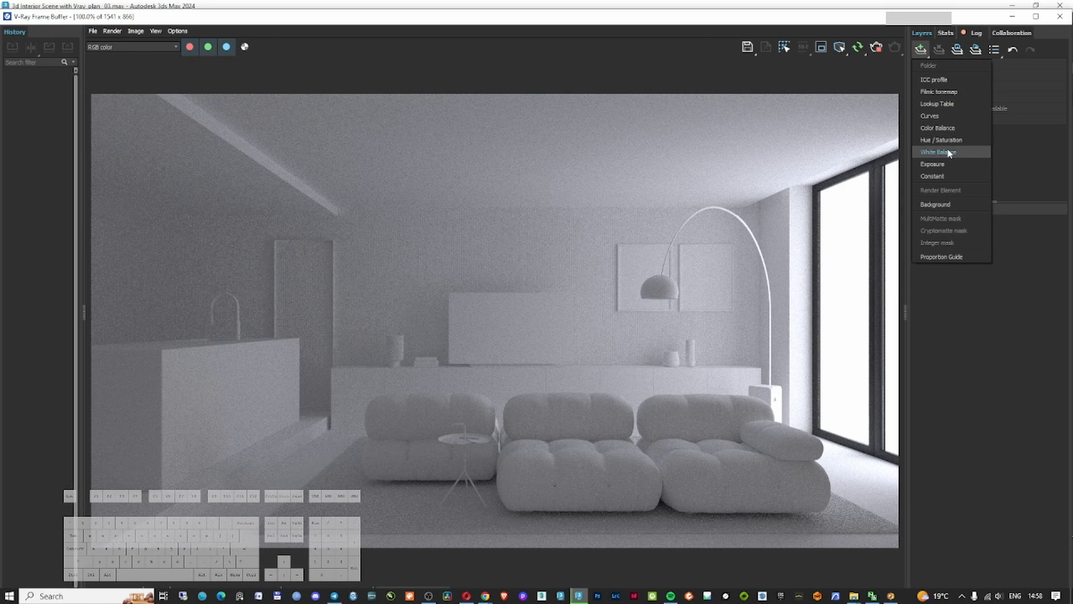
left_click(948, 164)
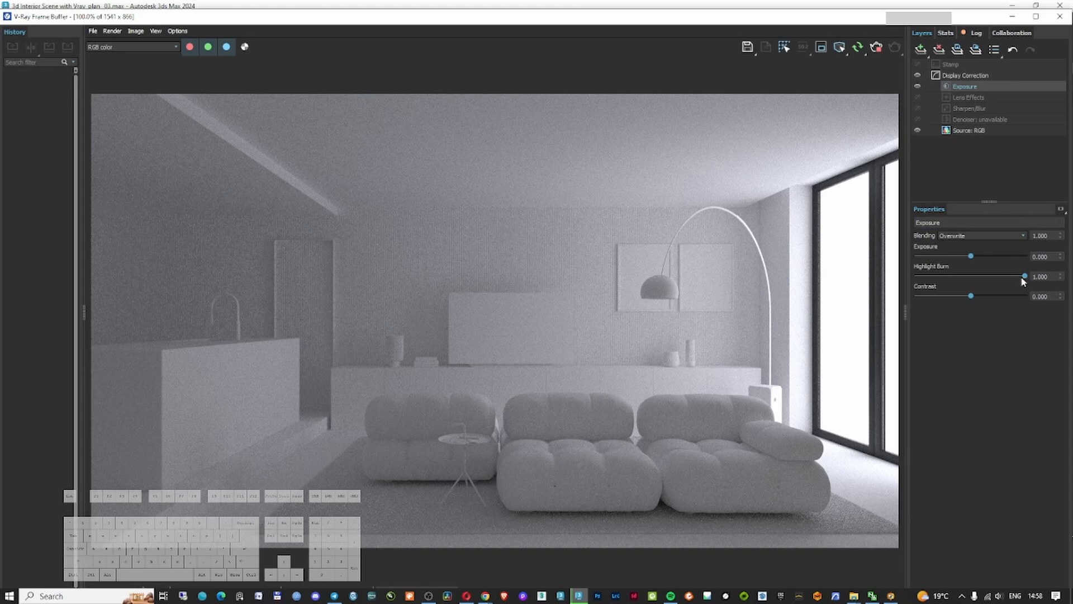
mouse_move(1026, 277)
left_mouse_down()
mouse_move(983, 276)
mouse_move(1042, 277)
mouse_move(995, 276)
mouse_move(988, 256)
left_mouse_up()
left_click_drag(985, 259, 984, 260)
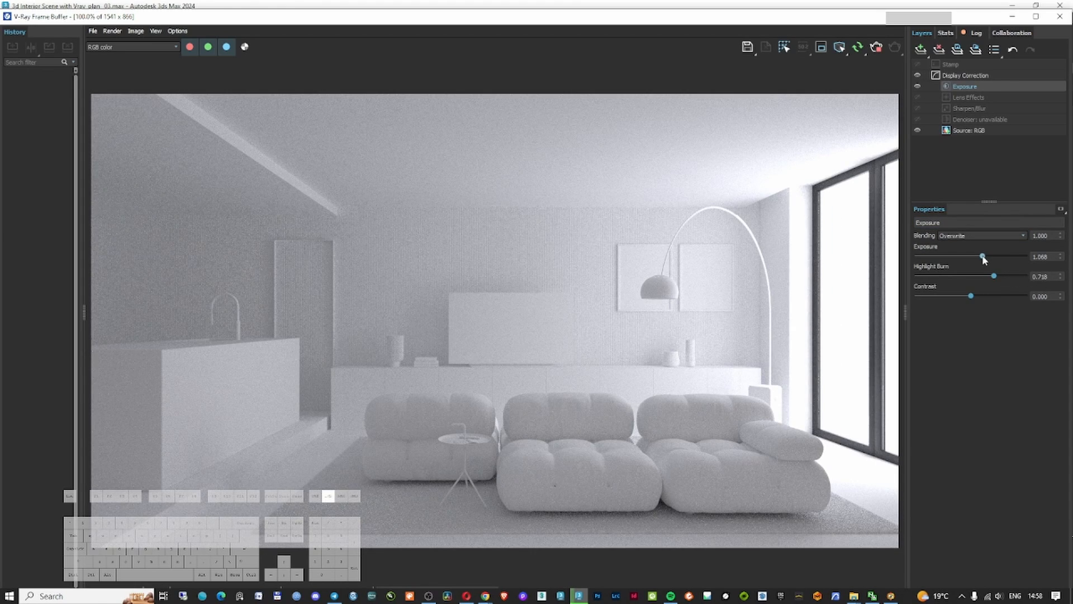
Add a Filmic tonemap layer, compare the image with it on and off, and set the shoulder strength to 0.204
left_click(921, 49)
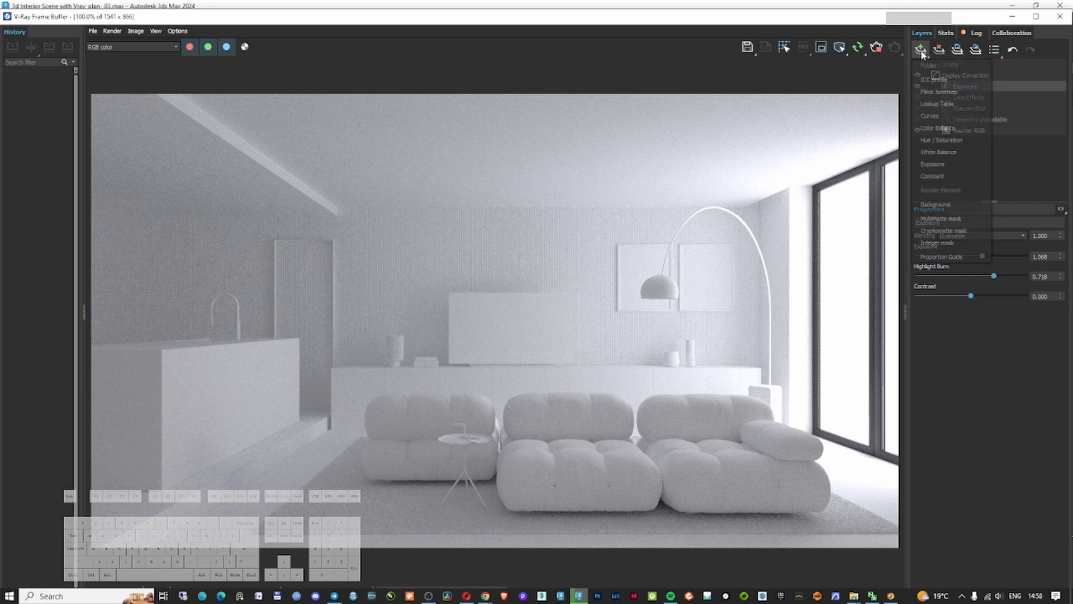
left_click(956, 91)
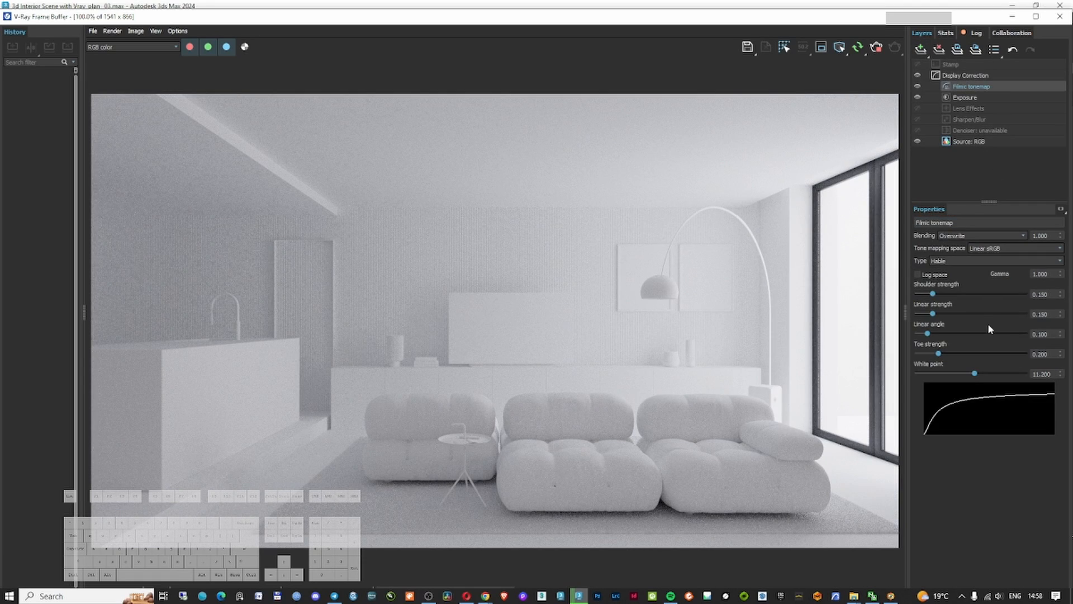
double_click(917, 88)
left_click(918, 87)
left_click(917, 88)
left_click_drag(934, 296, 936, 295)
Compare the render with and without the Exposure layer and set that layer's exposure to 0.340
scroll(804, 531, "up", 2)
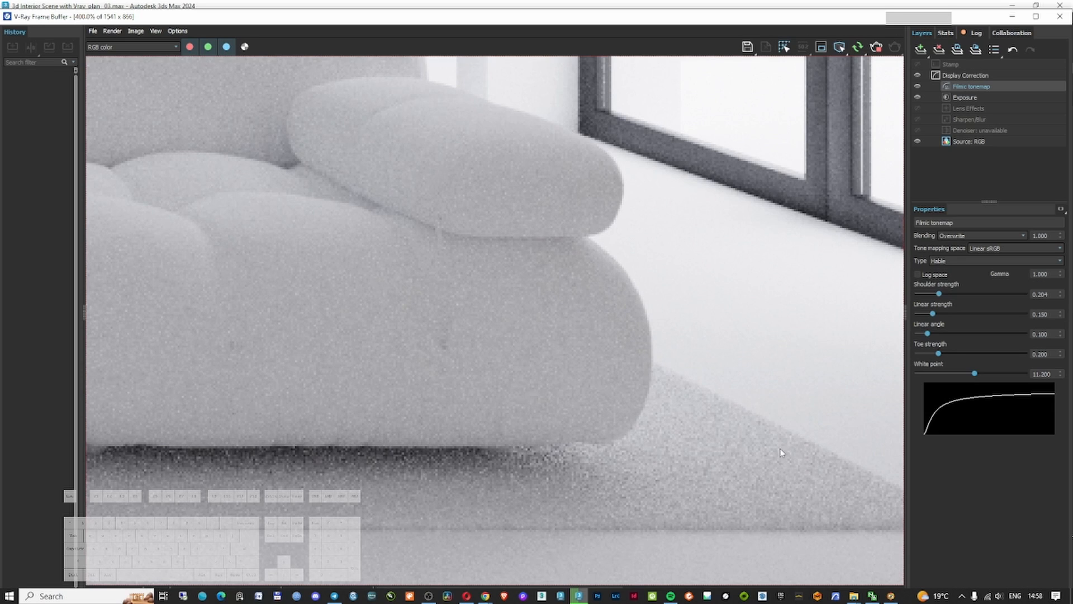
scroll(784, 477, "down", 1)
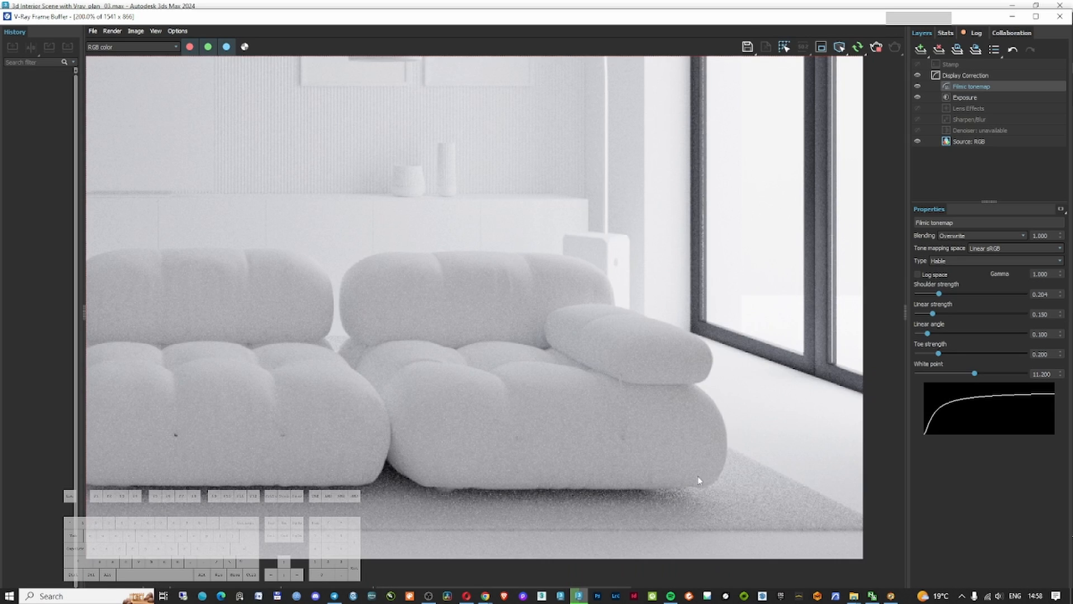
middle_click_drag(512, 442, 912, 445)
middle_click_drag(415, 462, 799, 466)
scroll(375, 519, "up", 1)
scroll(377, 519, "down", 2)
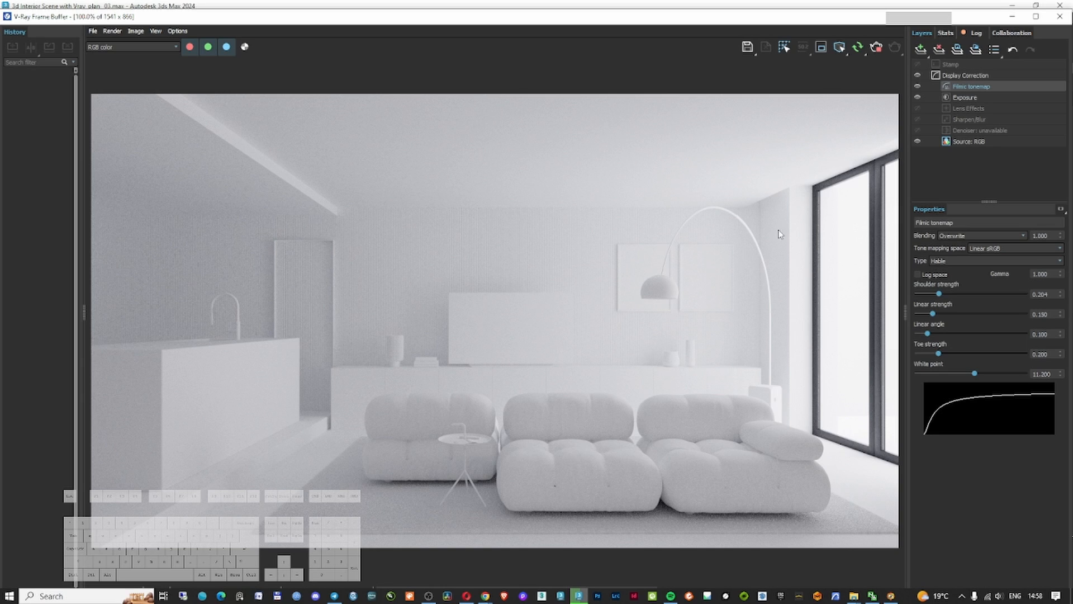
left_click(919, 96)
left_click(920, 96)
left_click(919, 96)
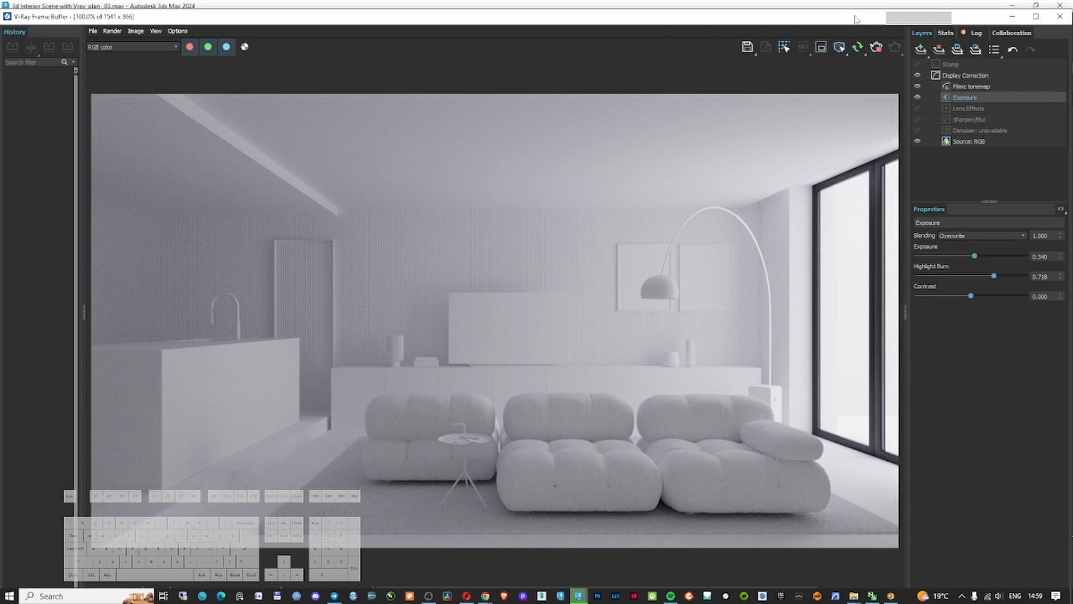
Unhide all objects and render the camera view with the curtains
left_click_drag(857, 20, 1072, 56)
right_click(692, 303)
left_click(730, 257)
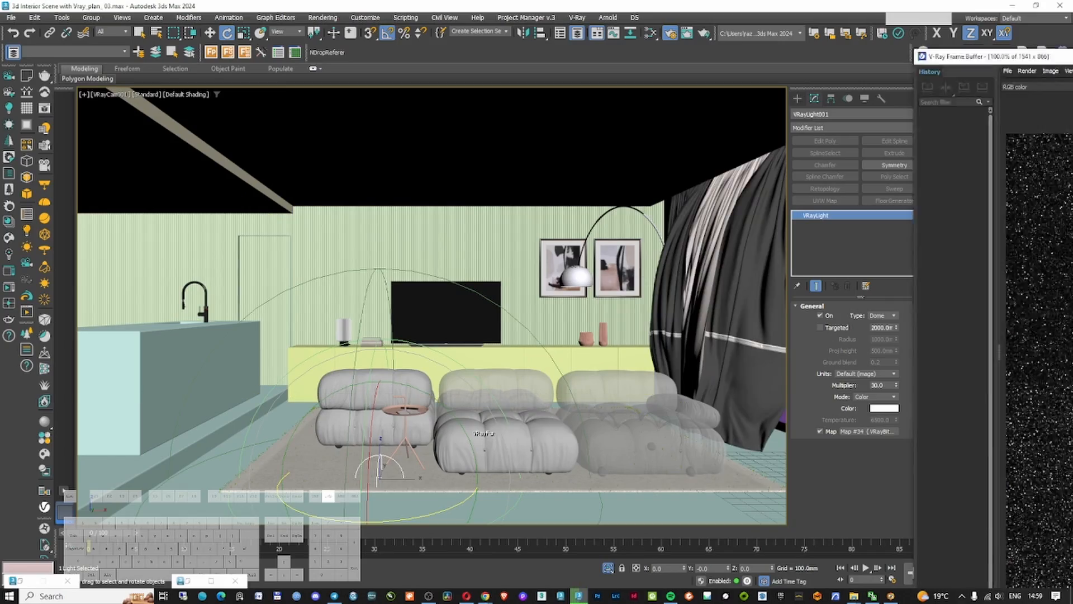
key("shift+q")
left_click_drag(466, 20, 447, 23)
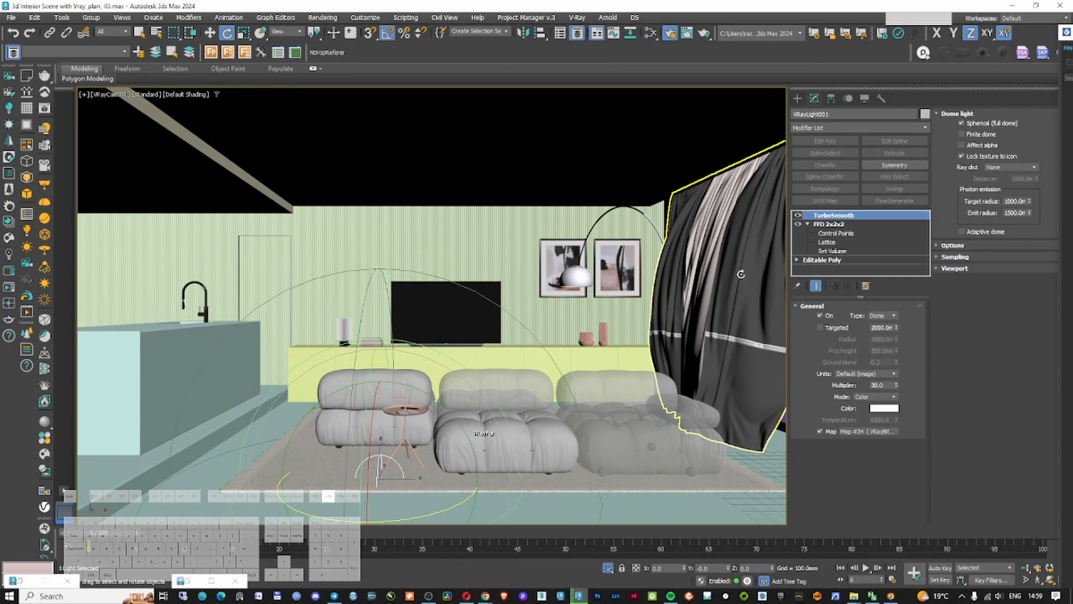
Delete the wind-blown curtains in front of the windows and switch to the Move tool
key("Delete")
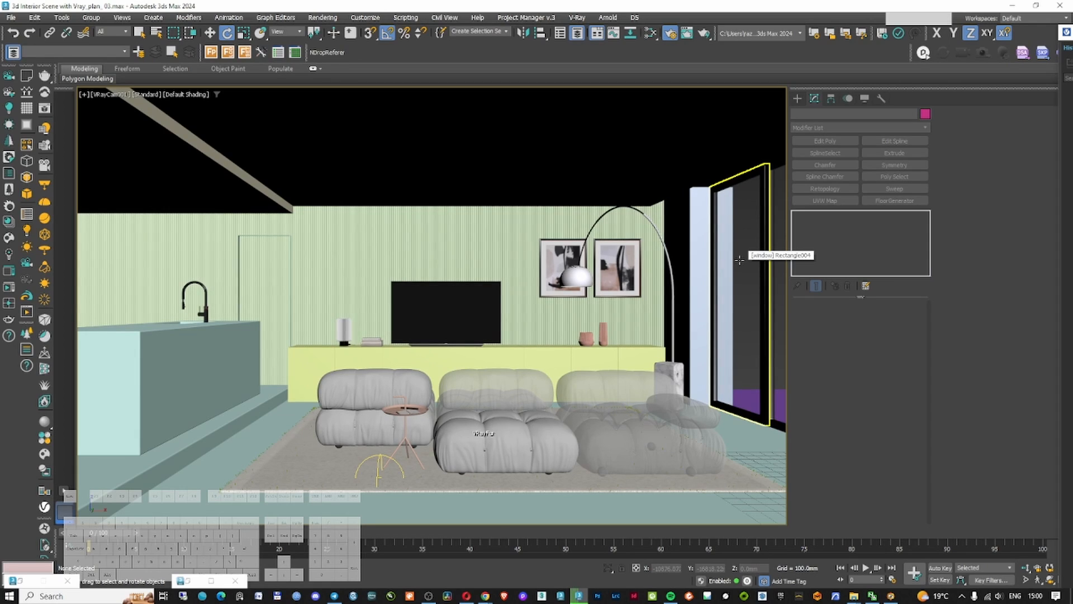
right_click(739, 259)
left_click(749, 268)
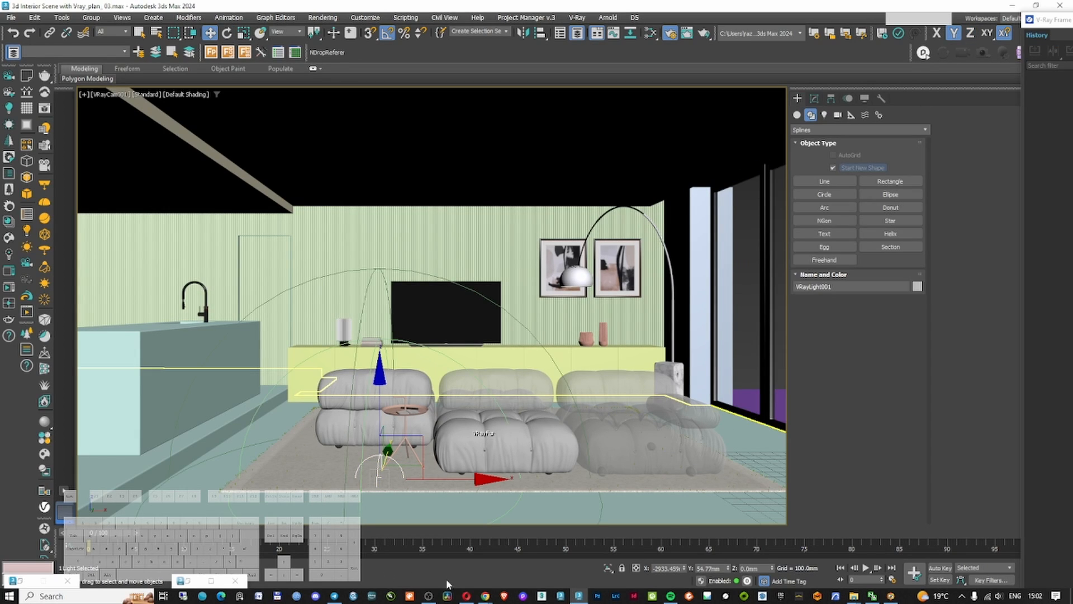
Switch to the browser, view the 3dsky page "Hadi Curtains 51 - collection red curtains", and return to 3ds Max
left_click(461, 597)
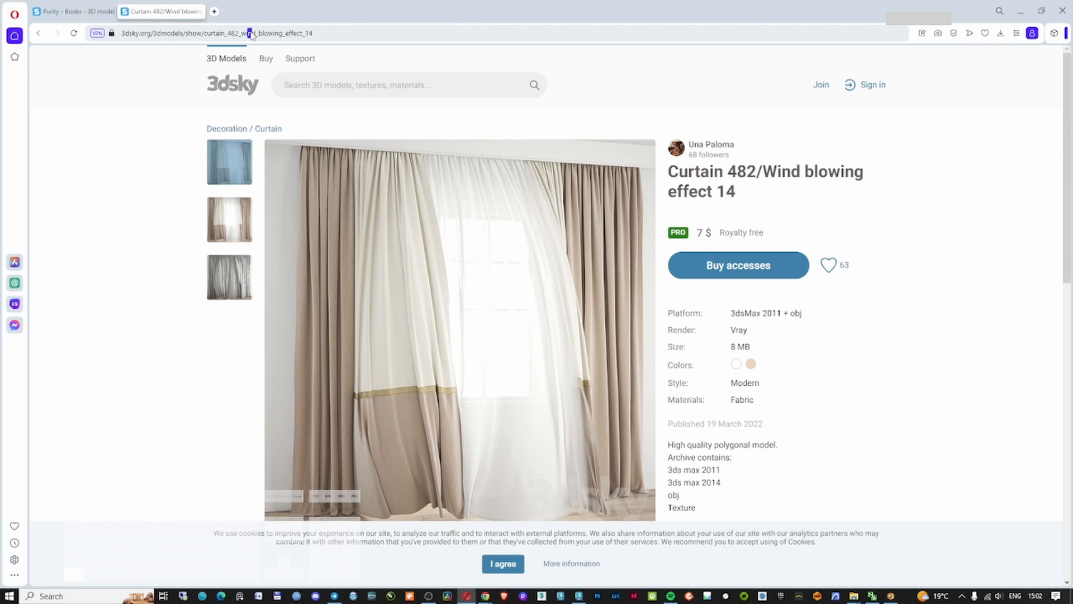
left_click(251, 35)
type("https://3dsky.org/3dmodels/show/hadi_curtains_51_collection_red_curtains")
key("Return")
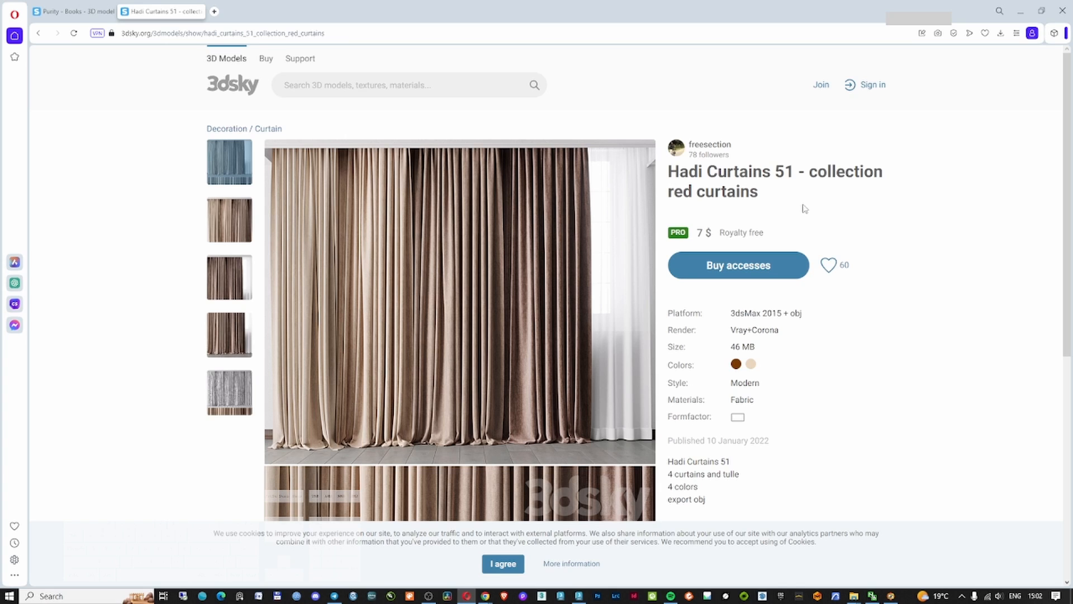
left_click(1023, 12)
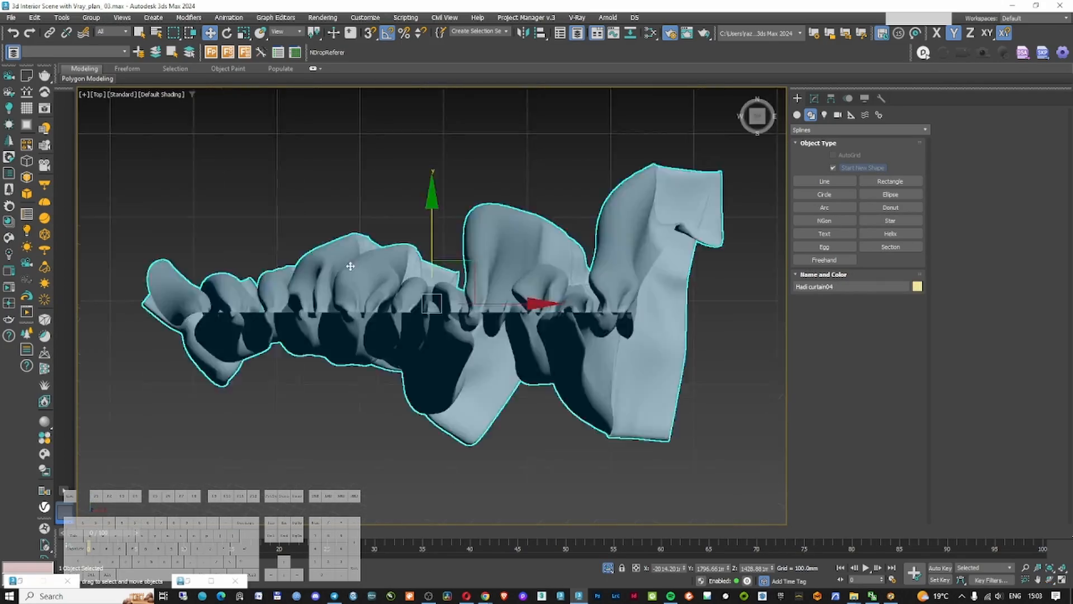
Move Hadi curtain04 away from the other curtains in the top view
scroll(319, 302, "down", 8)
left_click_drag(368, 260, 459, 214)
scroll(463, 240, "up", 3)
middle_click_drag(467, 290, 426, 329, "alt")
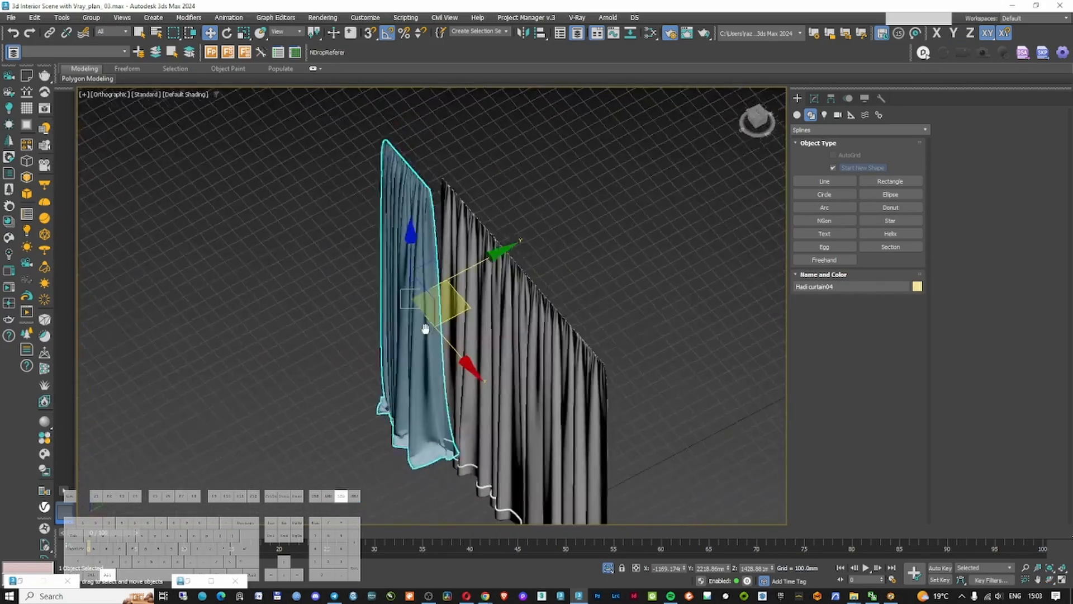
Add an FFD 3x3x3 modifier below TurboSmooth on Hadi curtain04 and adjust its bottom corner control points beside the wide curtain
left_click(814, 98)
left_click(841, 128)
left_click(809, 234)
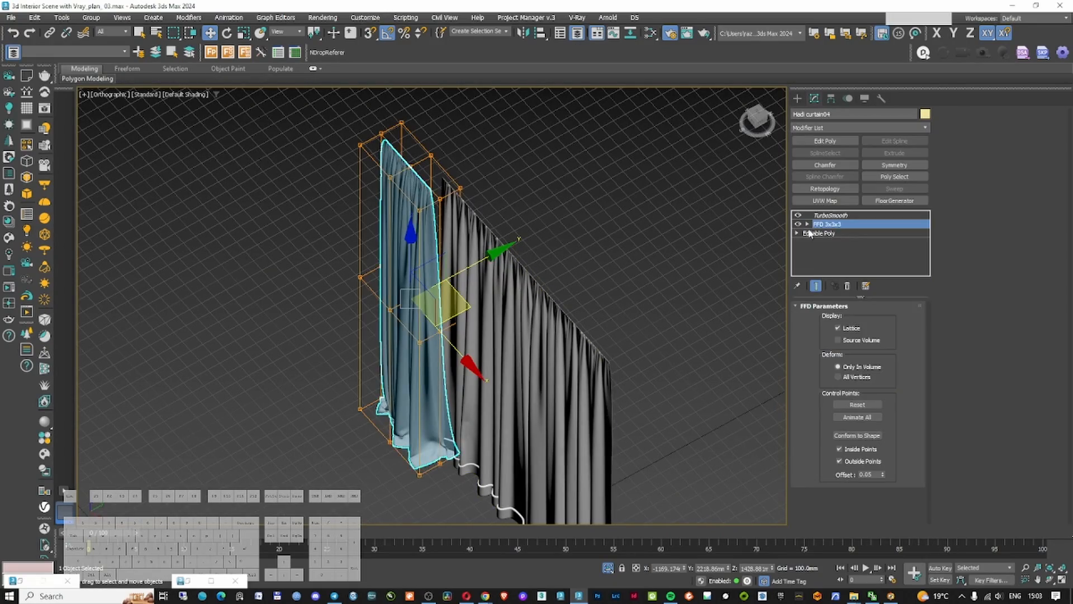
left_click(807, 224)
left_click(836, 233)
scroll(476, 402, "up", 5)
key("F3")
left_click(486, 398)
left_click_drag(517, 341, 496, 376)
key("F3")
middle_click_drag(504, 335, 474, 331, "alt")
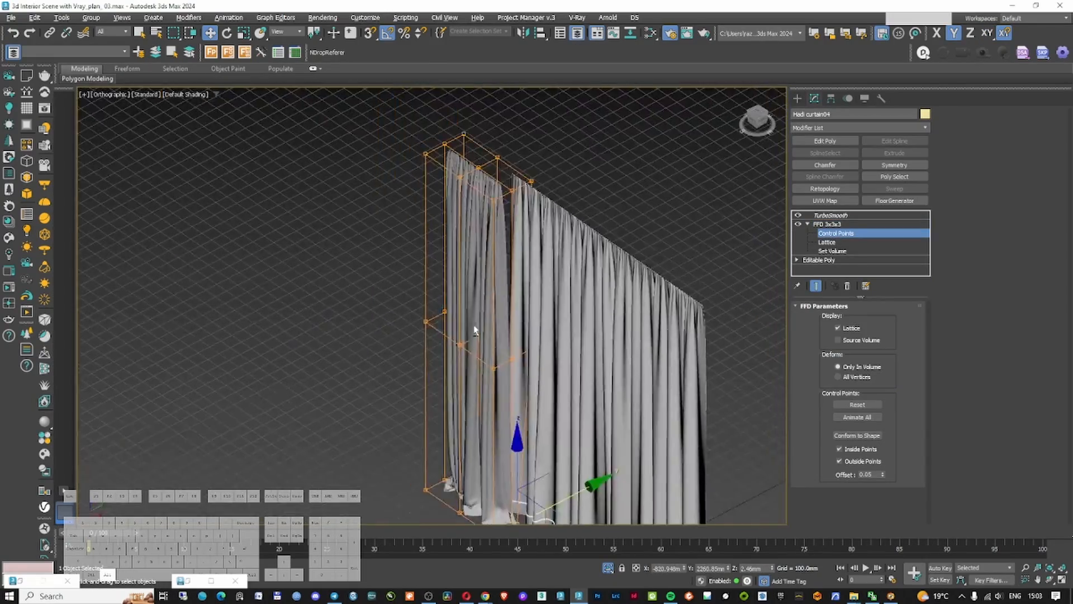
Scale the FFD control points of Hadi curtain04 column by column along Y in the top view to flatten its depth
key("t")
key("r")
left_click_drag(659, 235, 658, 281)
left_click_drag(420, 179, 485, 439)
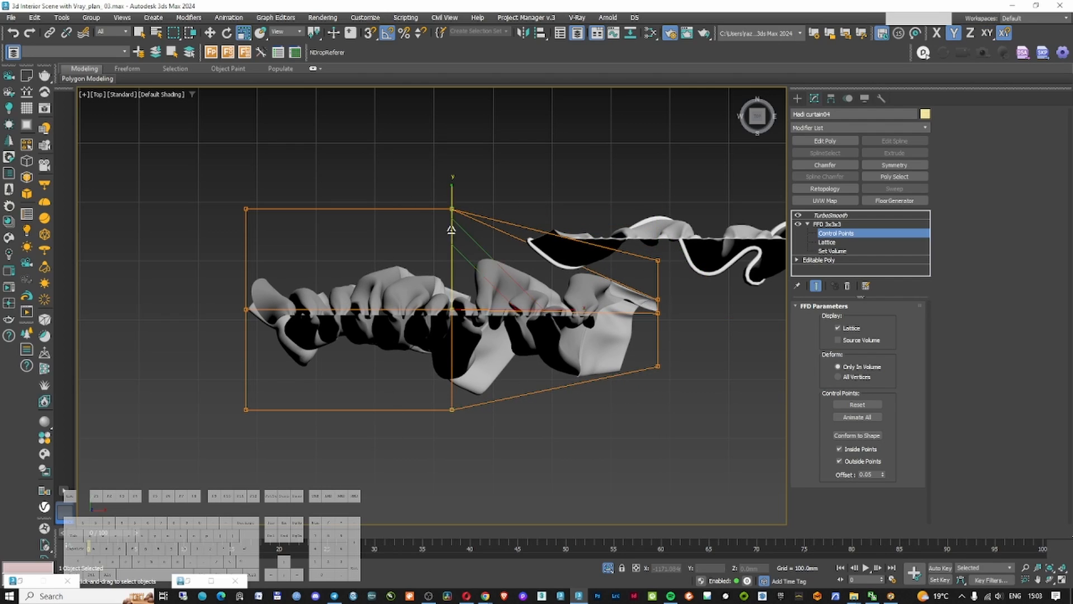
left_click_drag(451, 228, 451, 254)
left_click_drag(211, 181, 300, 434)
left_click_drag(246, 224, 246, 247)
Return to the TurboSmooth level and move Hadi curtain04 along Y closer in line with the wide curtain
left_click(831, 215)
key("w")
left_click_drag(457, 239, 457, 209)
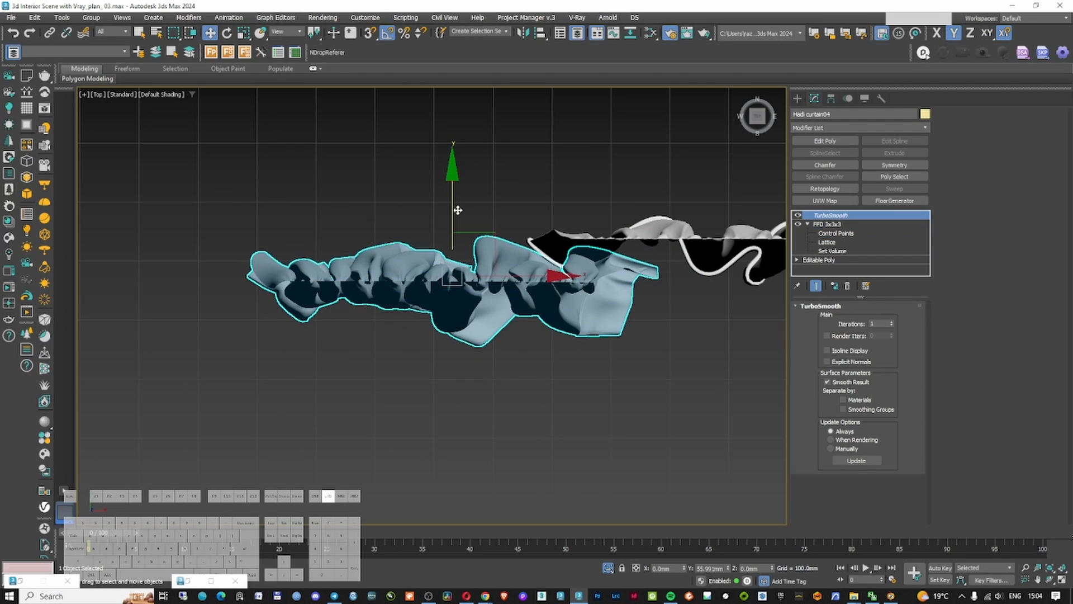
Select both curtains, bring back the rest of the scene, and move the curtains beside the window wall in the top view
left_click(618, 233, "ctrl")
right_click(618, 232)
left_click(634, 181)
key("F3")
scroll(640, 225, "down", 6)
middle_click_drag(640, 225, 521, 286)
left_click_drag(509, 270, 632, 232)
Rotate both curtains parallel to the window wall and place them against the window opening
key("e")
scroll(630, 230, "up", 3)
left_click_drag(661, 194, 682, 255)
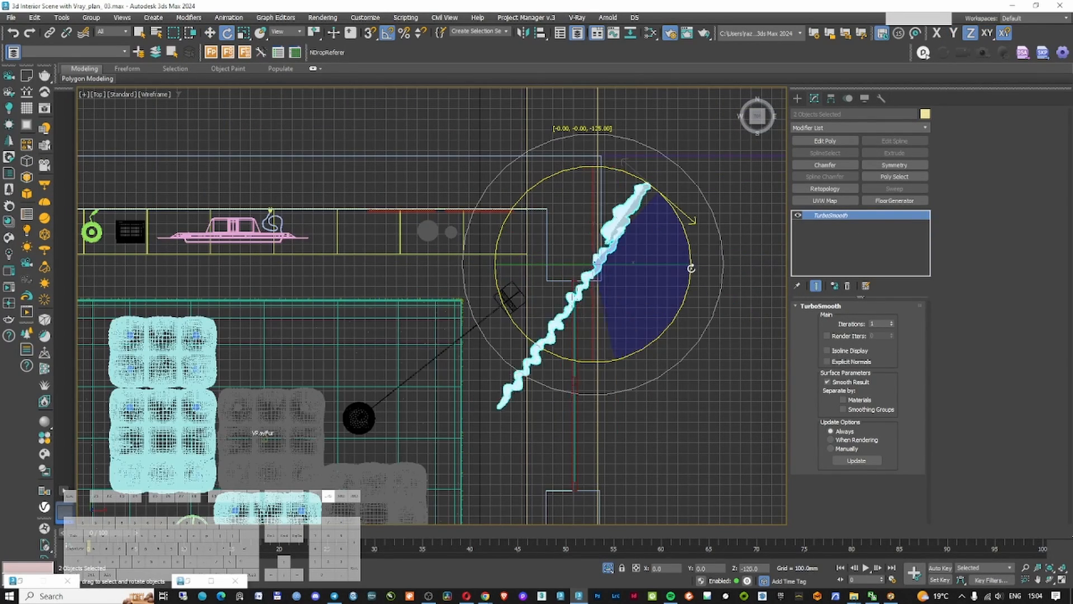
key("w")
scroll(616, 256, "up", 2)
left_click_drag(637, 224, 553, 289)
scroll(552, 291, "down", 5)
middle_click_drag(552, 291, 632, 262, "alt")
scroll(558, 345, "up", 3)
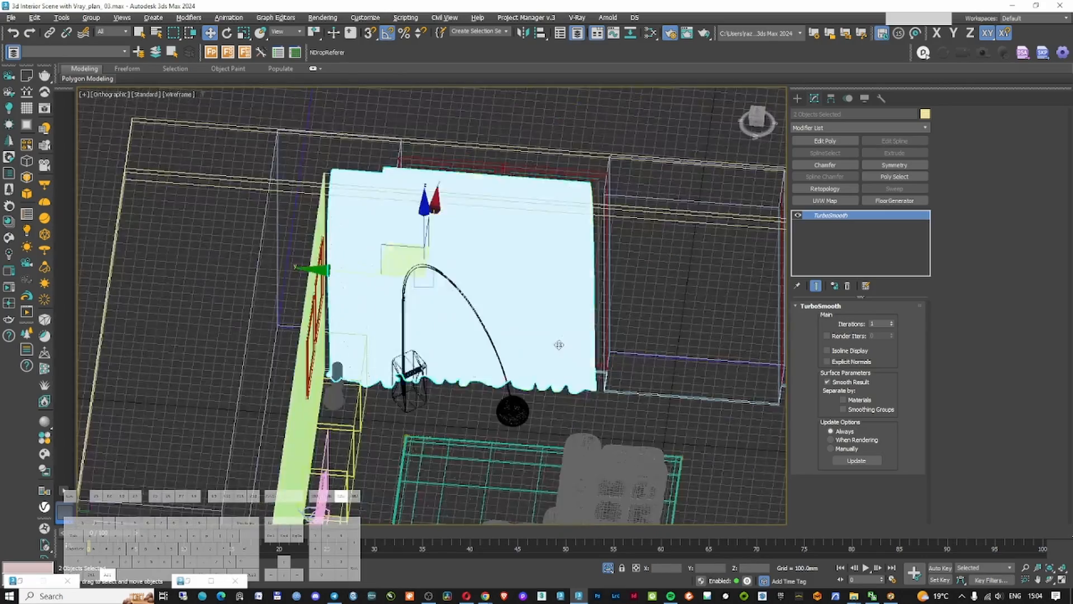
Select the wide curtain Hadi curtain05, remove its active modifier, and apply an FFD 2x2x2 modifier
left_click(558, 345)
middle_click_drag(558, 345, 564, 313, "alt")
scroll(561, 319, "up", 4)
left_click(848, 286)
left_click(843, 128)
type("f")
left_click(827, 161)
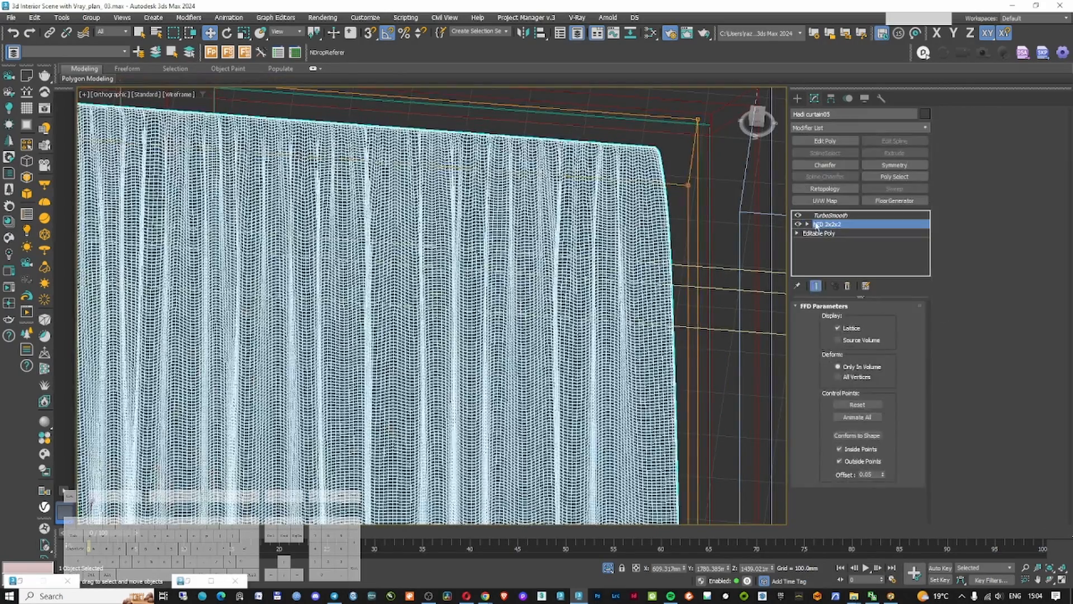
Move the FFD control points at the far side of Hadi curtain05 along the window to adjust the curtain's width
left_click(807, 224)
left_click(836, 233)
scroll(693, 252, "down", 5)
middle_click_drag(704, 304, 651, 227)
scroll(651, 227, "up", 2)
left_click_drag(593, 94, 665, 430)
left_click_drag(558, 246, 582, 255)
Lower the upper FFD control points of Hadi curtain05 to the ceiling line in the front view
middle_click_drag(582, 254, 665, 212, "alt")
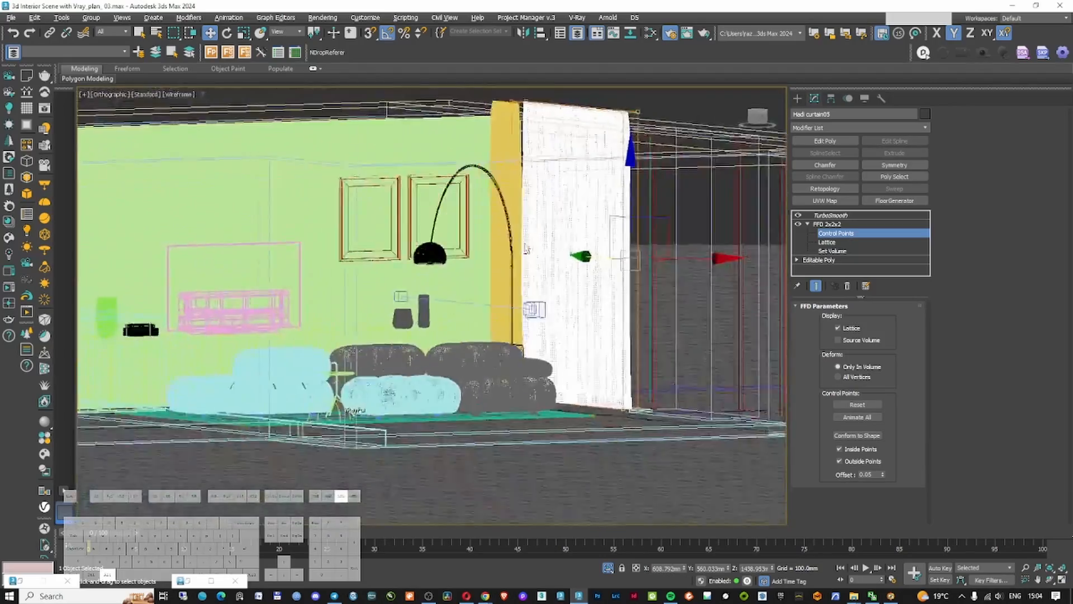
key("f")
scroll(470, 223, "up", 3)
scroll(456, 117, "up", 4)
left_click_drag(514, 173, 511, 204)
left_click(830, 215)
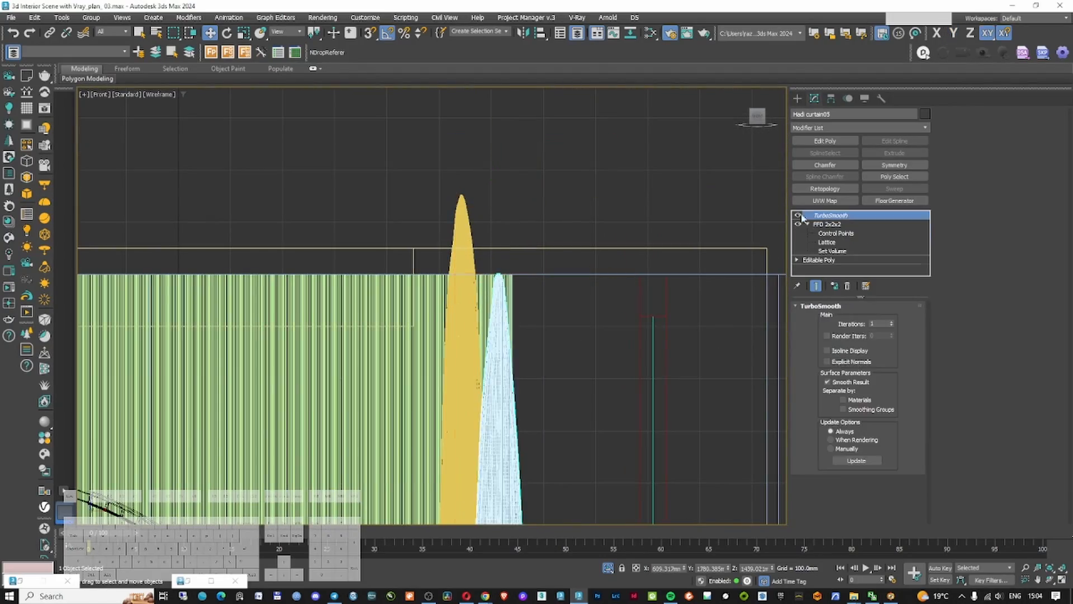
Lower the upper FFD control points of Hadi curtain04 to the ceiling line and return to its TurboSmooth level
left_click(462, 240)
left_click(837, 234)
left_click_drag(376, 158, 565, 224)
left_click_drag(466, 130, 469, 208)
left_click(833, 224)
left_click(832, 216)
scroll(425, 234, "down", 7)
middle_click_drag(341, 229, 462, 271, "alt")
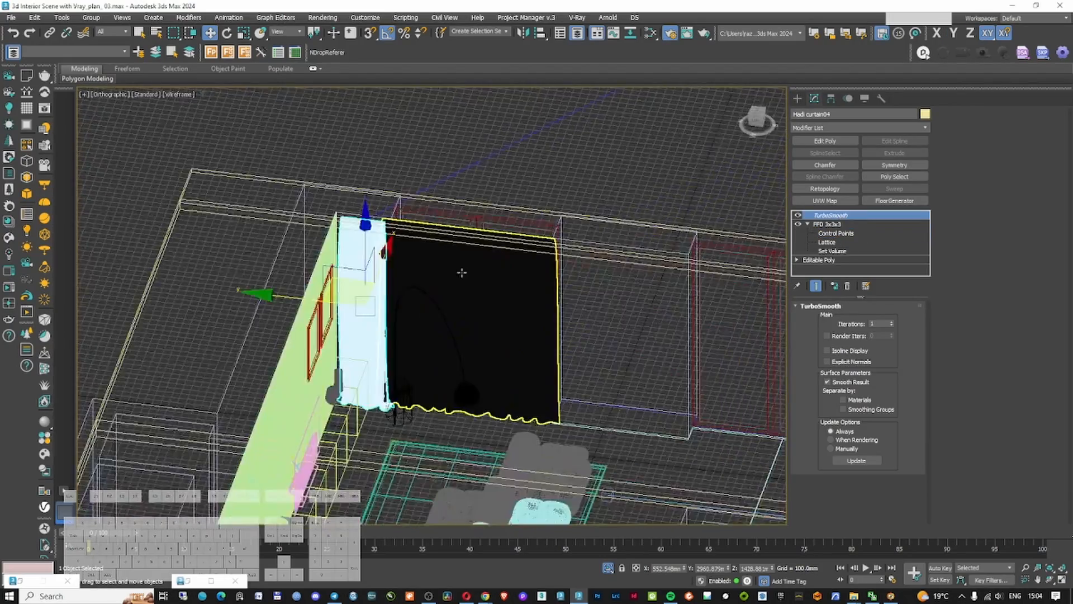
Copy Hadi curtain04 along Y to the opposite side of the window
scroll(462, 271, "up", 3)
left_click_drag(271, 310, 564, 342, "shift")
left_click(564, 342)
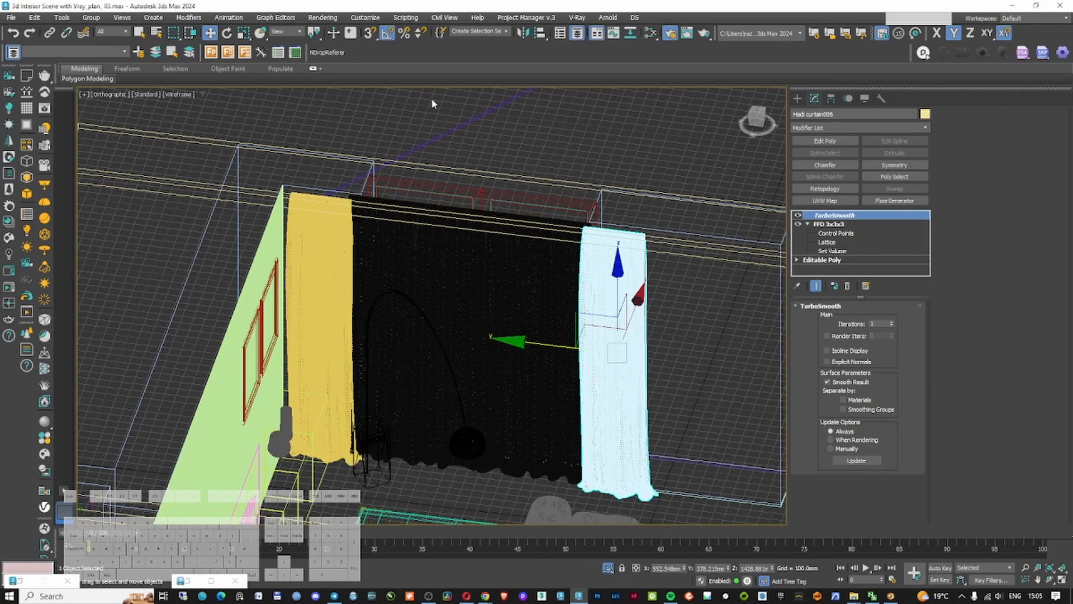
Relink the curtain bitmaps with Project Manager from the curtains folder and render the camera view
left_click(526, 18)
left_click(537, 29)
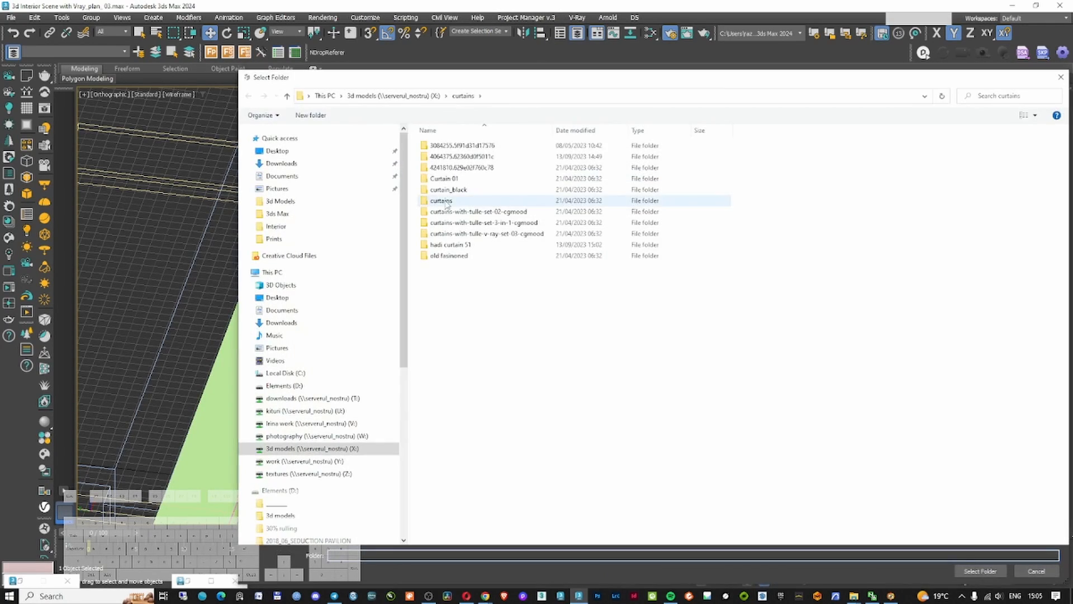
double_click(445, 201)
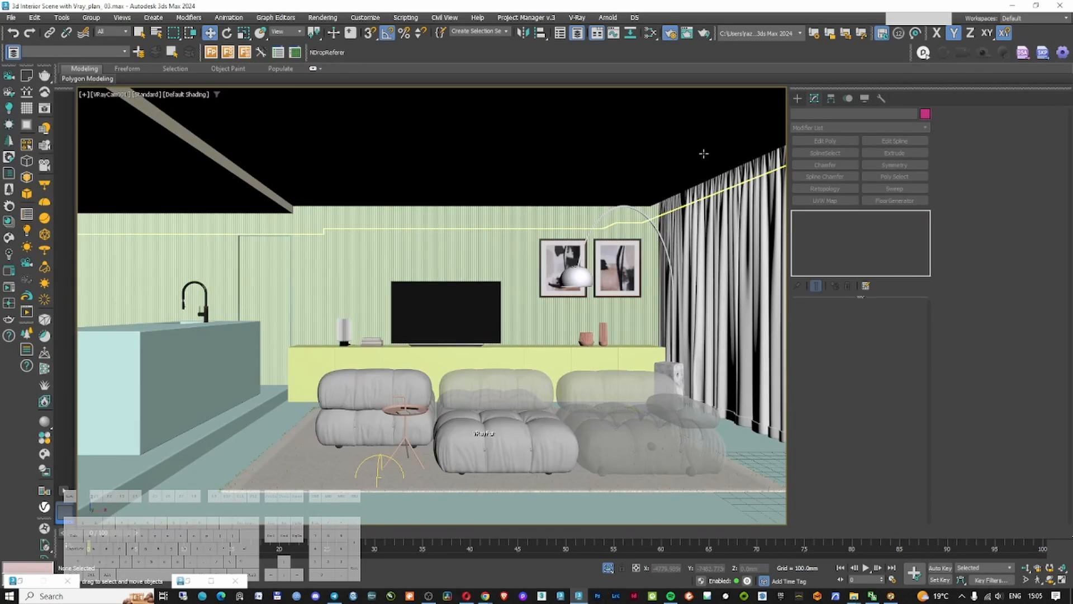
left_click(43, 112)
left_click(784, 64)
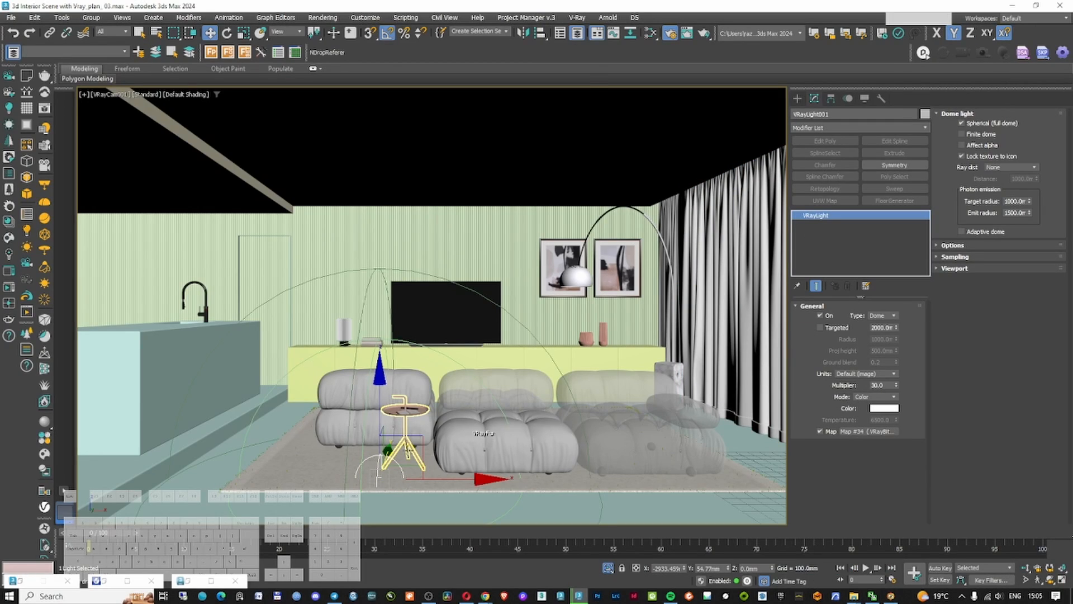
Add Hadi curtain05 to the exclude list of the V-Ray material override and close the render settings
key("F10")
right_click(468, 378)
left_click(410, 387)
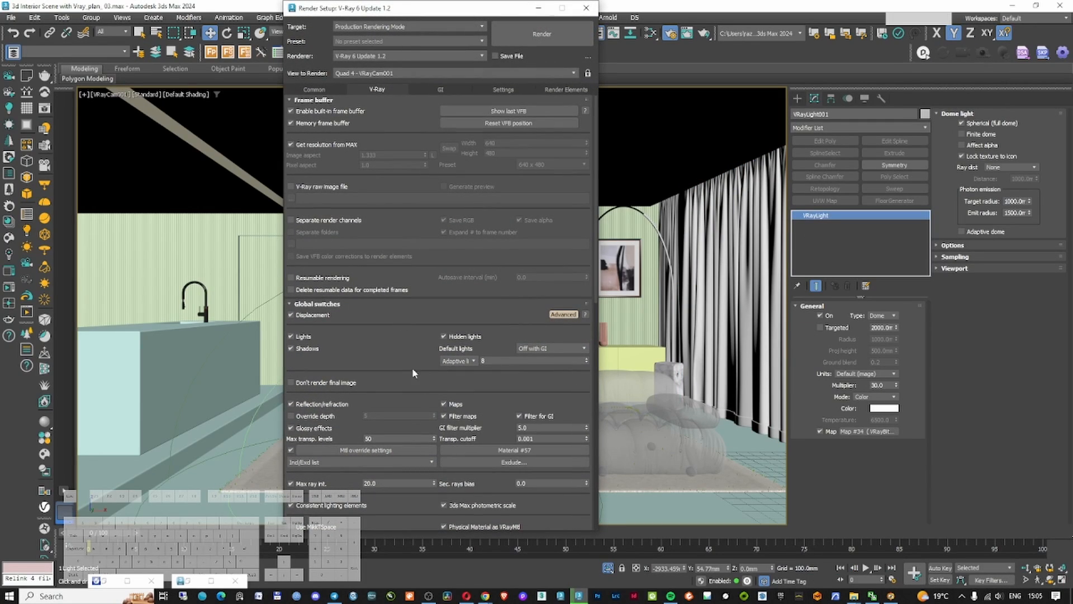
scroll(412, 372, "down", 3)
left_click(514, 393)
left_click(386, 302)
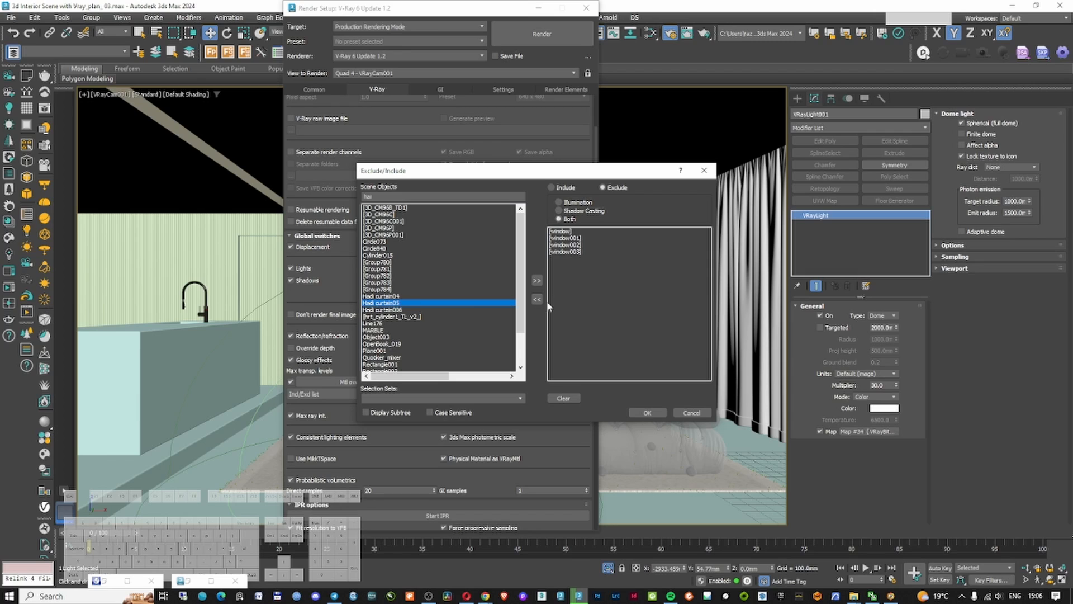
left_click(537, 280)
left_click(648, 412)
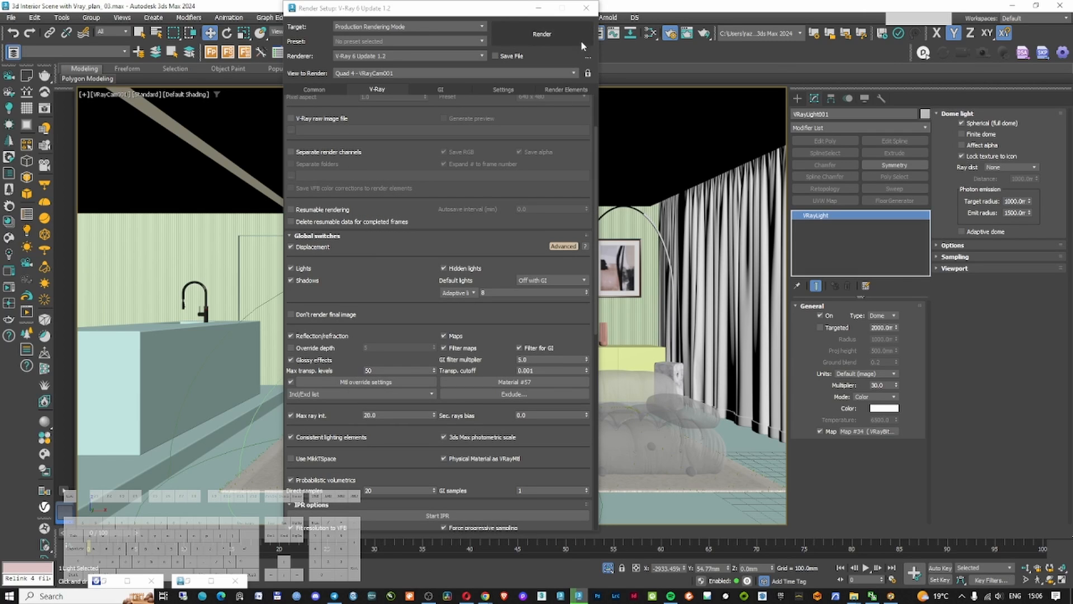
left_click(586, 8)
Restart the render in the V-Ray Frame Buffer and examine the sofa and side table area up close
left_click(129, 582)
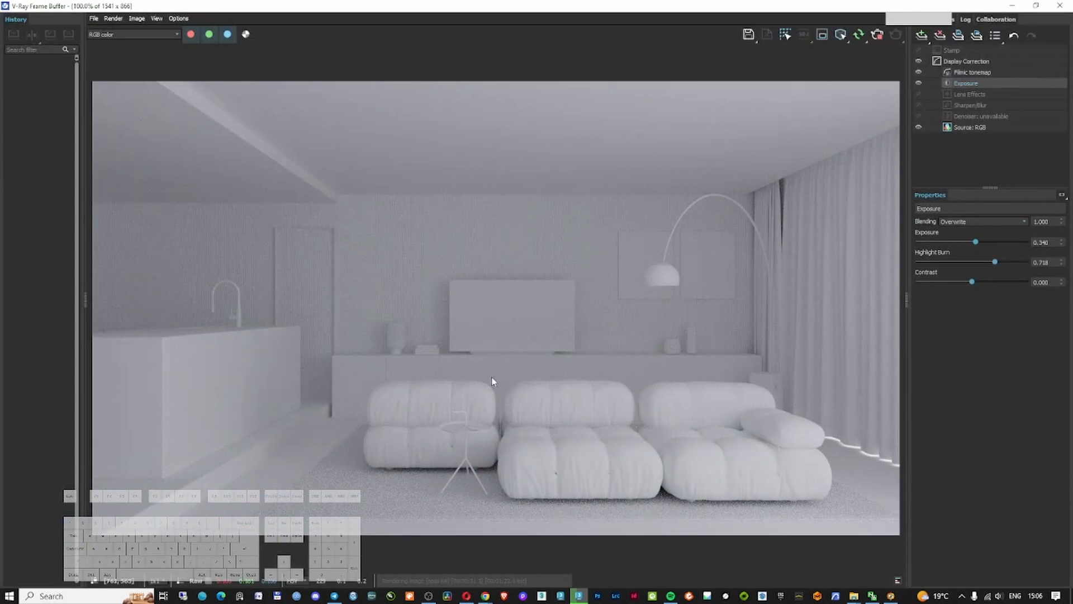
left_click(861, 37)
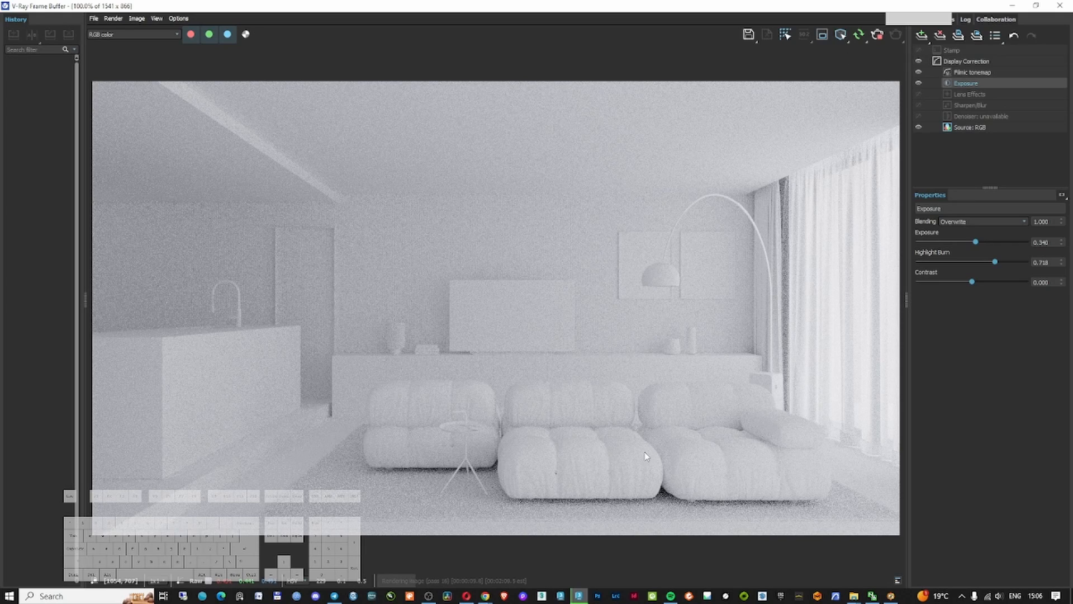
scroll(307, 521, "up", 1)
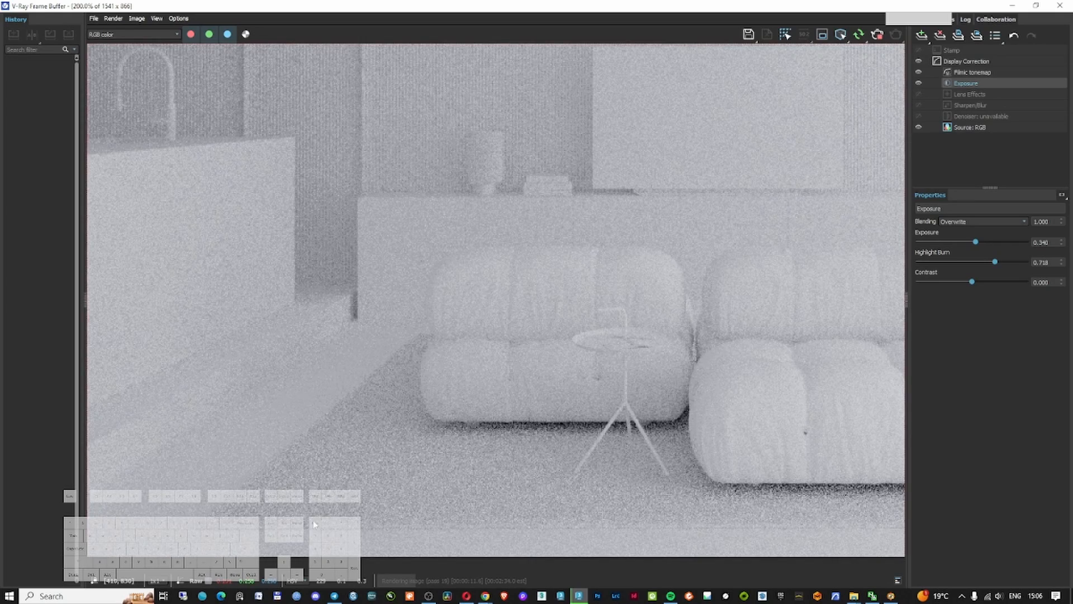
scroll(344, 412, "up", 1)
scroll(344, 416, "down", 1)
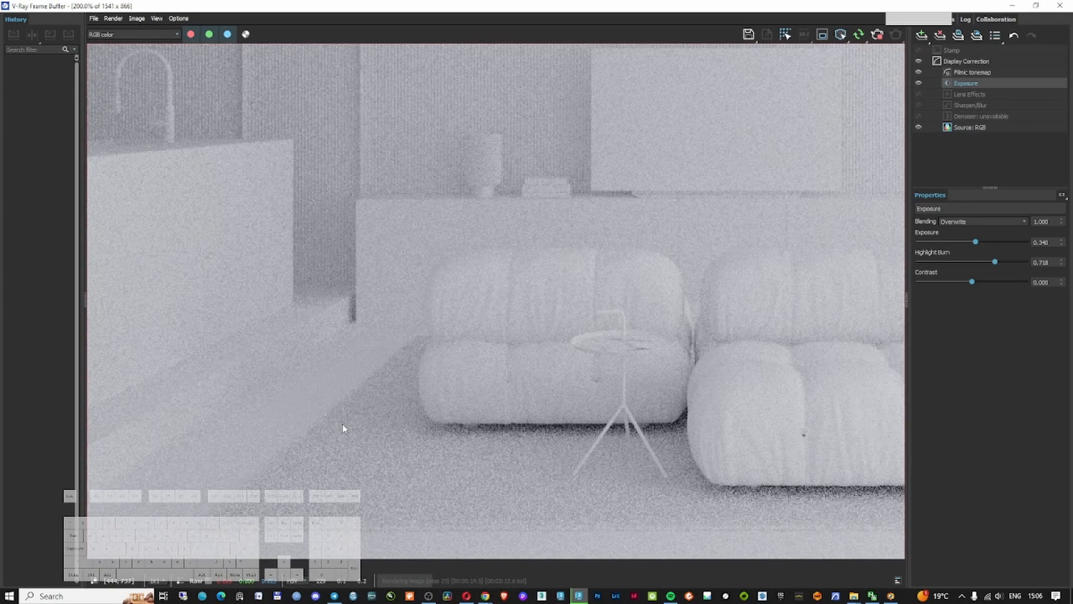
scroll(341, 426, "down", 1)
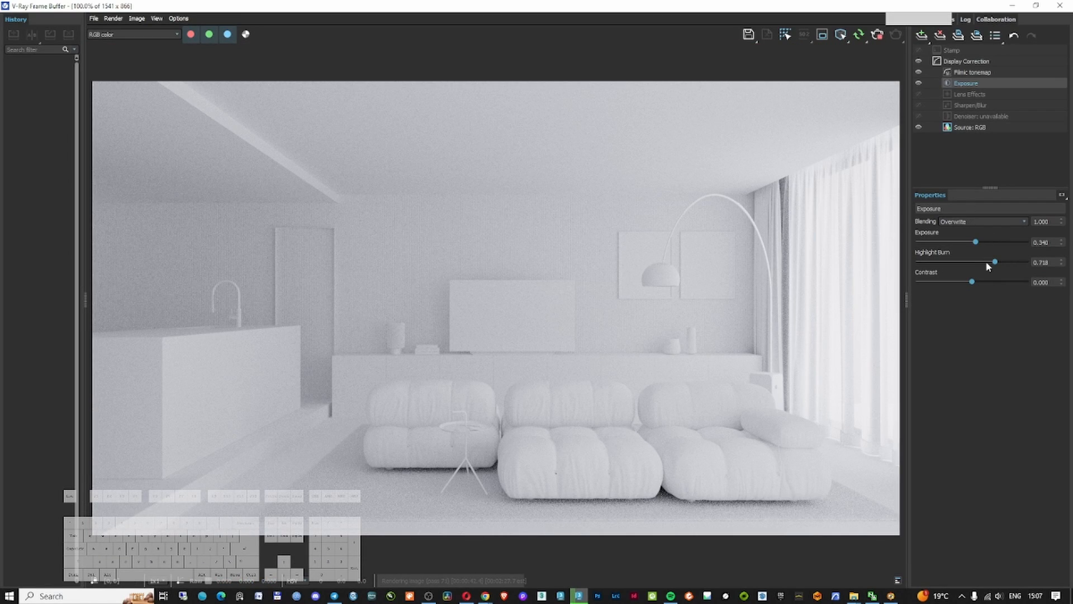
Set the Exposure layer's contrast to 0.050 and minimize the frame buffer
left_click_drag(972, 282, 981, 282)
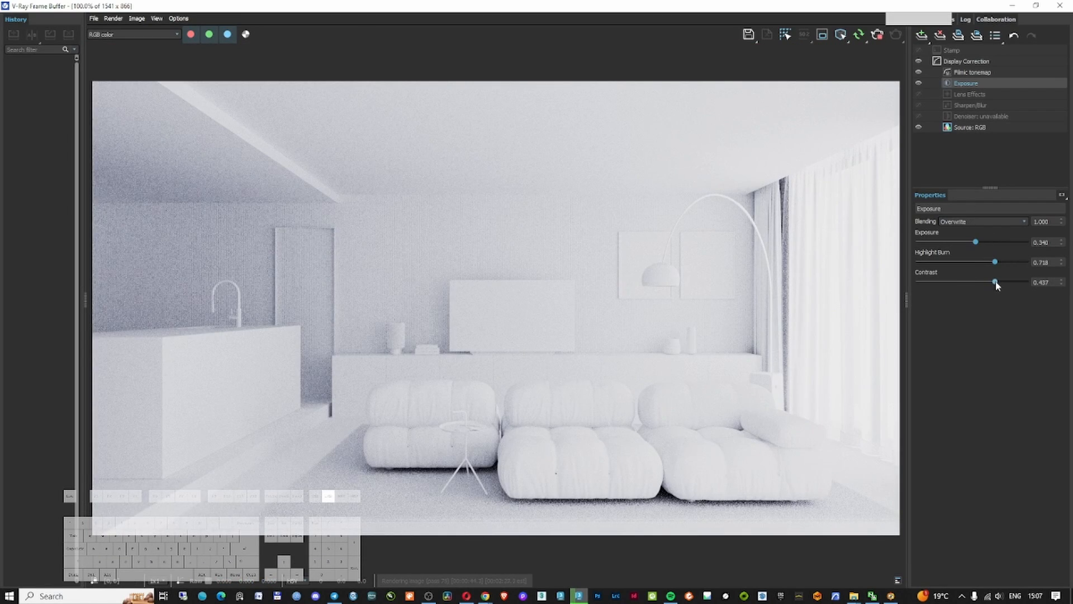
left_click(1046, 281)
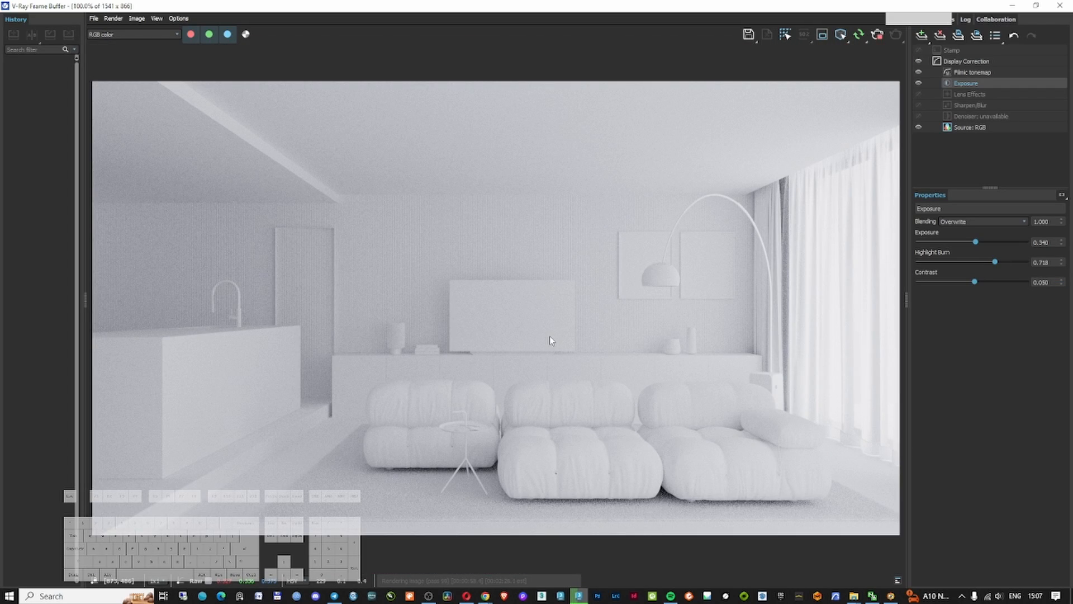
left_click(1012, 6)
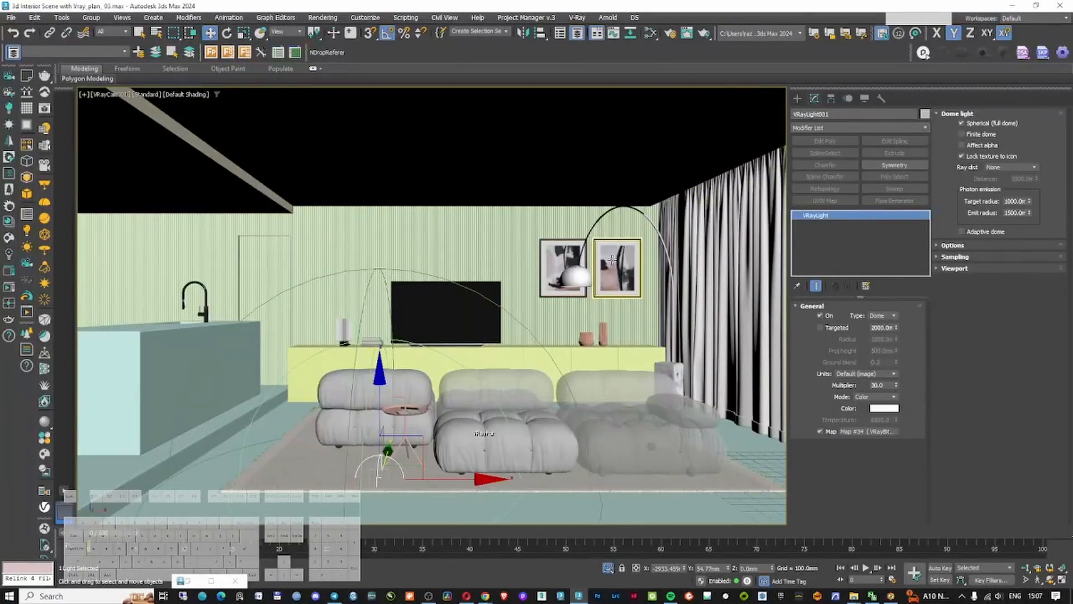
Make the plan layer visible in the layer explorer and isolate the floor plan image plane in the shaded top view
left_click(590, 250)
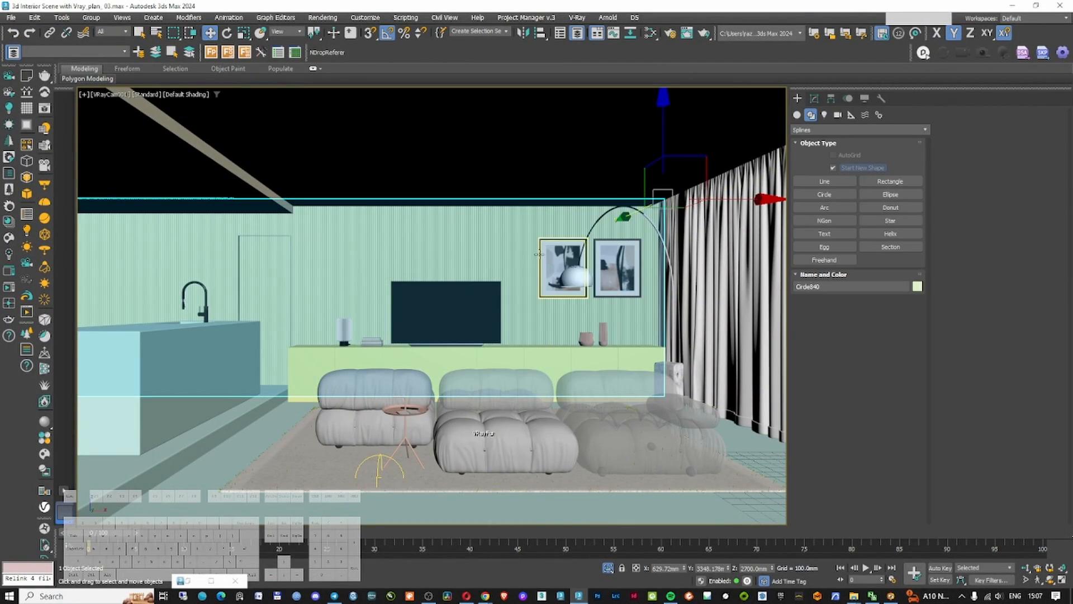
key("t")
scroll(486, 316, "up", 3)
scroll(488, 317, "down", 4)
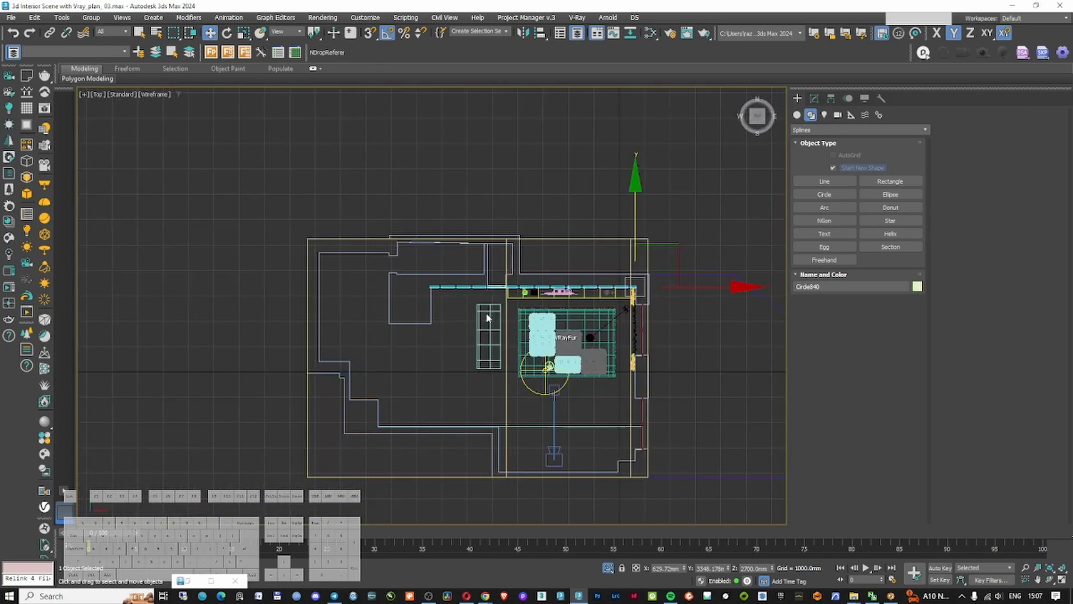
left_click(706, 274)
key("F3")
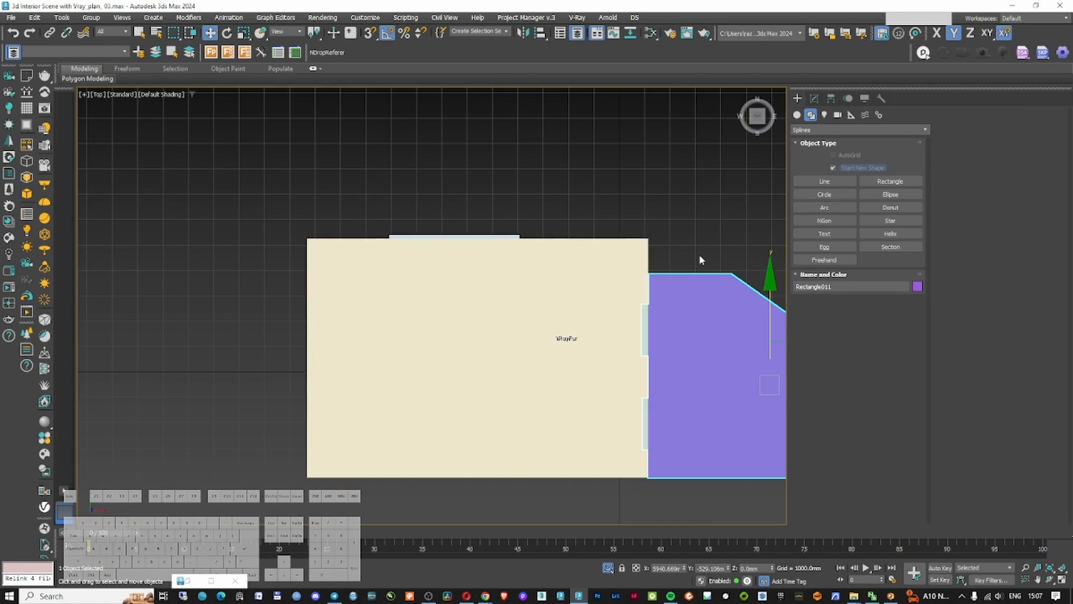
left_click(188, 581)
left_click(32, 116)
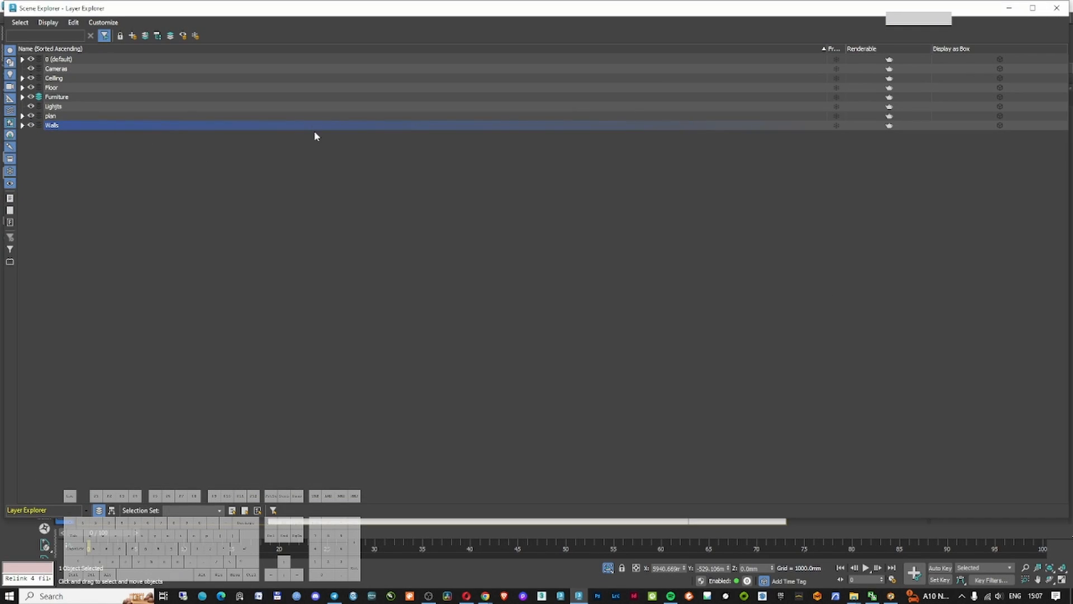
left_click(1006, 10)
left_click(704, 209)
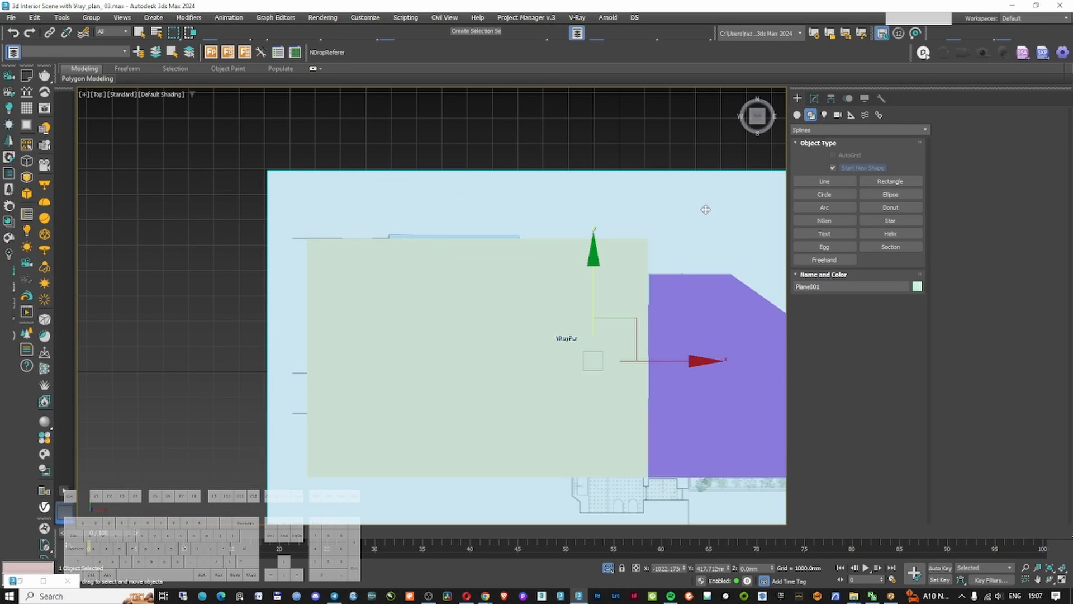
key("alt+q")
left_click(690, 149)
Draw a narrow rectangle over the front edge of the first wardrobe cabinet on the floor plan
scroll(448, 302, "up", 4)
scroll(422, 316, "up", 5)
left_click(891, 181)
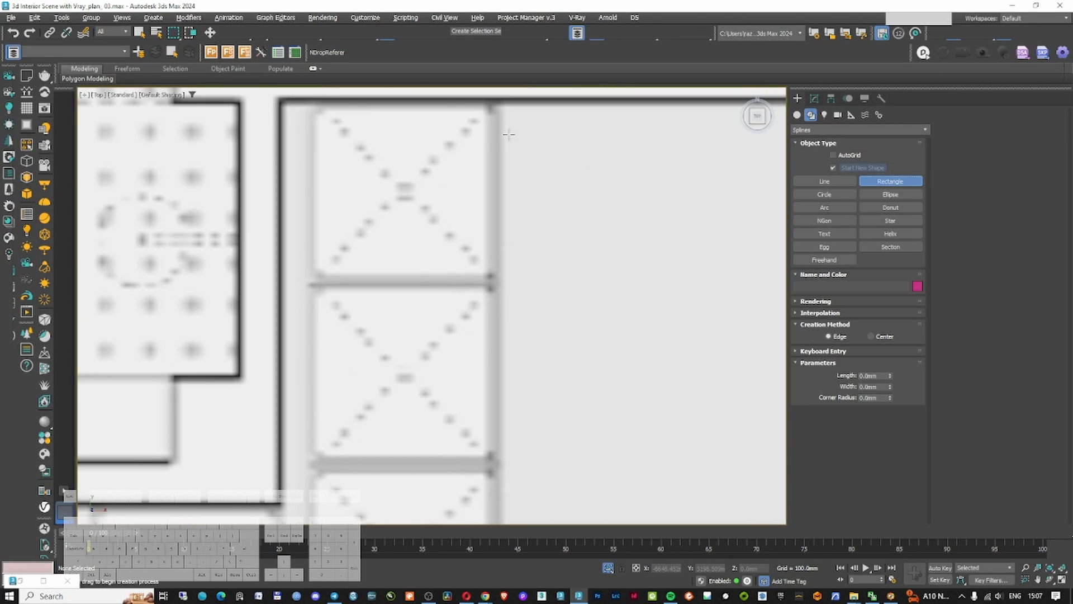
scroll(503, 138, "up", 1)
middle_click_drag(479, 115, 479, 156)
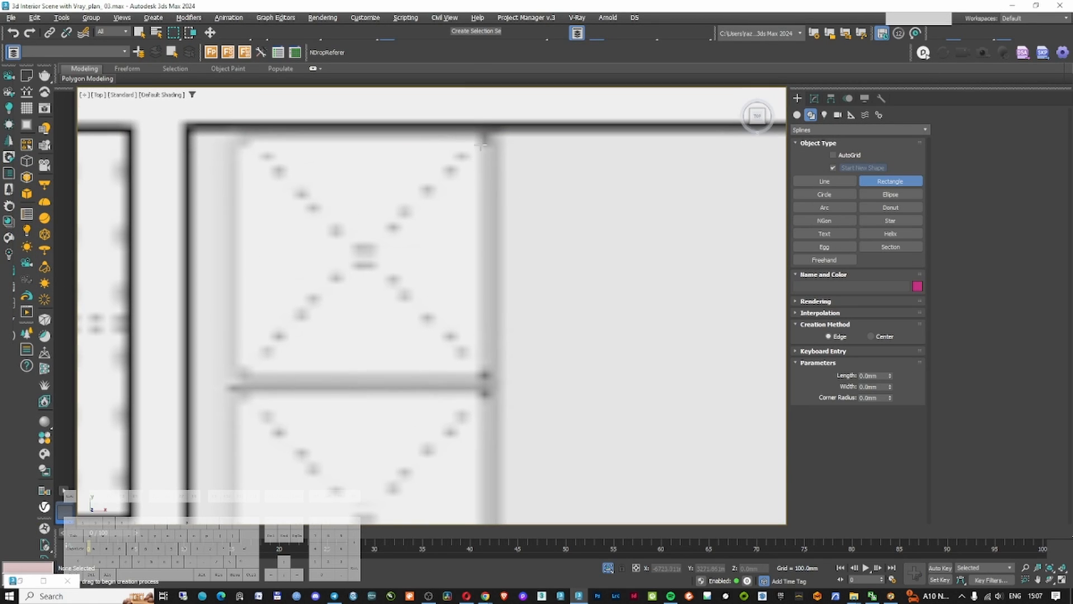
left_click_drag(477, 135, 492, 373)
Apply an Extrude modifier to the wardrobe front rectangle with an amount of 1272 mm
left_click(814, 98)
left_click(850, 313)
left_click(894, 153)
scroll(559, 252, "down", 5)
middle_click_drag(559, 313, 599, 223, "alt")
left_click_drag(887, 320, 887, 190)
Bring back the hidden scene objects and raise the extruded panel onto the floor surface in the left view
right_click(541, 285)
left_click(571, 224)
key("c")
key("l")
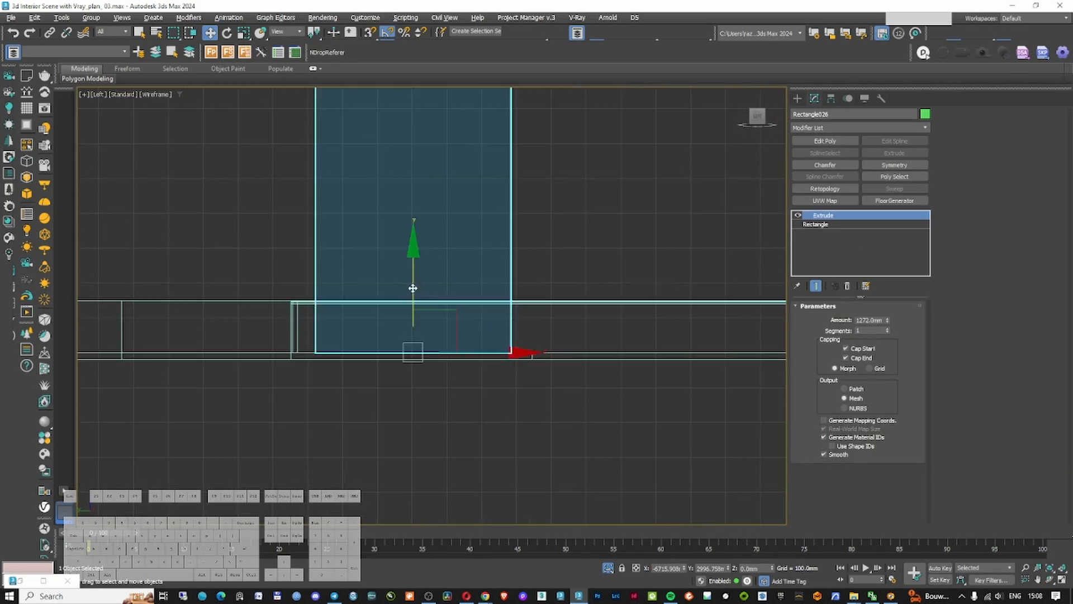
left_click_drag(411, 287, 412, 230)
scroll(318, 304, "up", 5)
left_click_drag(334, 254, 334, 263)
scroll(333, 263, "down", 4)
middle_click_drag(334, 264, 311, 329)
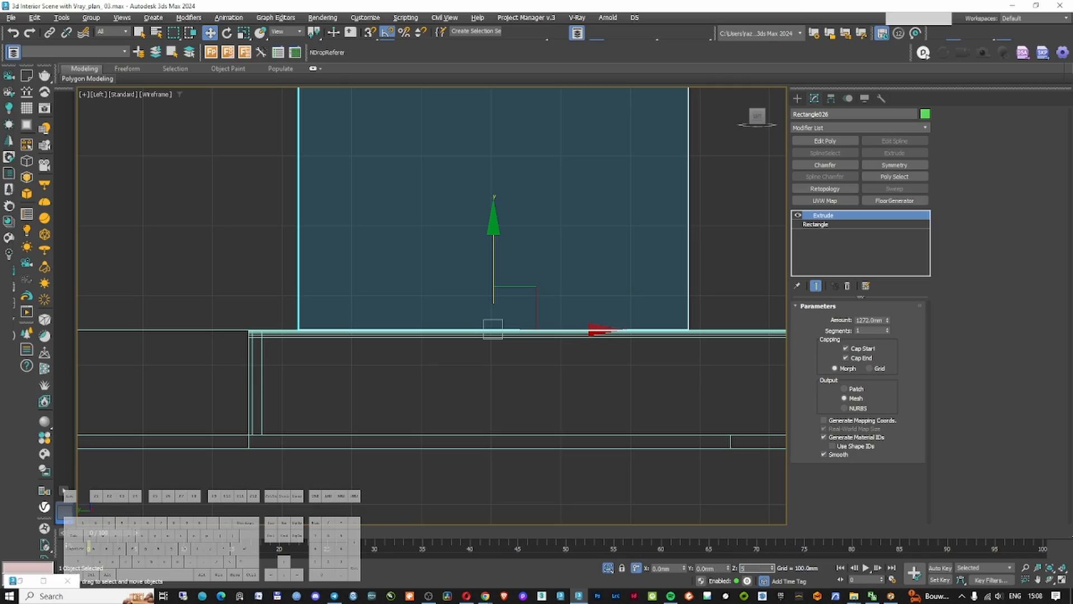
Try to offset the extruded panel 50 mm along Z
type("0")
middle_click_drag(699, 407, 644, 438)
key("ctrl+z")
Add an Edit Poly modifier to the wardrobe panel and raise its four upper vertices
double_click(709, 568)
scroll(606, 391, "down", 6)
left_click(825, 140)
left_click_drag(507, 279, 507, 181)
middle_click_drag(507, 181, 481, 223, "alt")
scroll(513, 267, "up", 4)
scroll(481, 224, "up", 5)
Insert an edge loop through the panel's thickness and extrude the narrow end polygon it creates into a lip
key("alt+s")
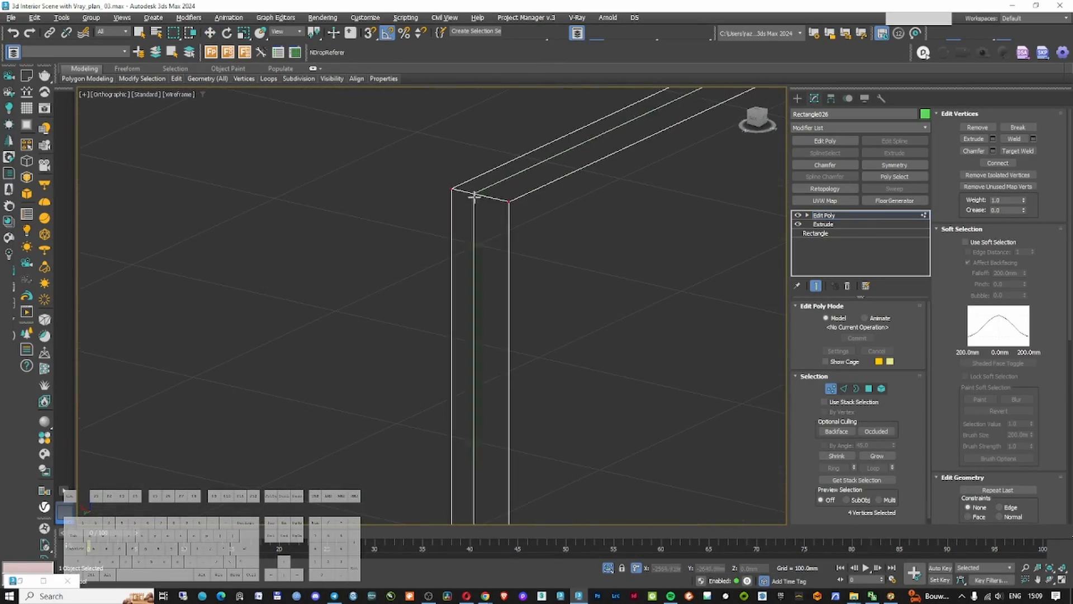
left_click(500, 201)
key("4")
left_click(504, 223)
scroll(470, 307, "down", 4)
scroll(473, 317, "up", 3)
middle_click_drag(459, 308, 492, 280, "alt")
middle_click_drag(492, 224, 559, 262)
left_click_drag(562, 253, 582, 247, "shift")
middle_click_drag(582, 168, 537, 223)
Add a second Edit Poly modifier and chamfer two vertical edges at the panel's end
left_click(825, 141)
left_click(844, 388)
scroll(428, 224, "up", 5)
left_click(469, 212)
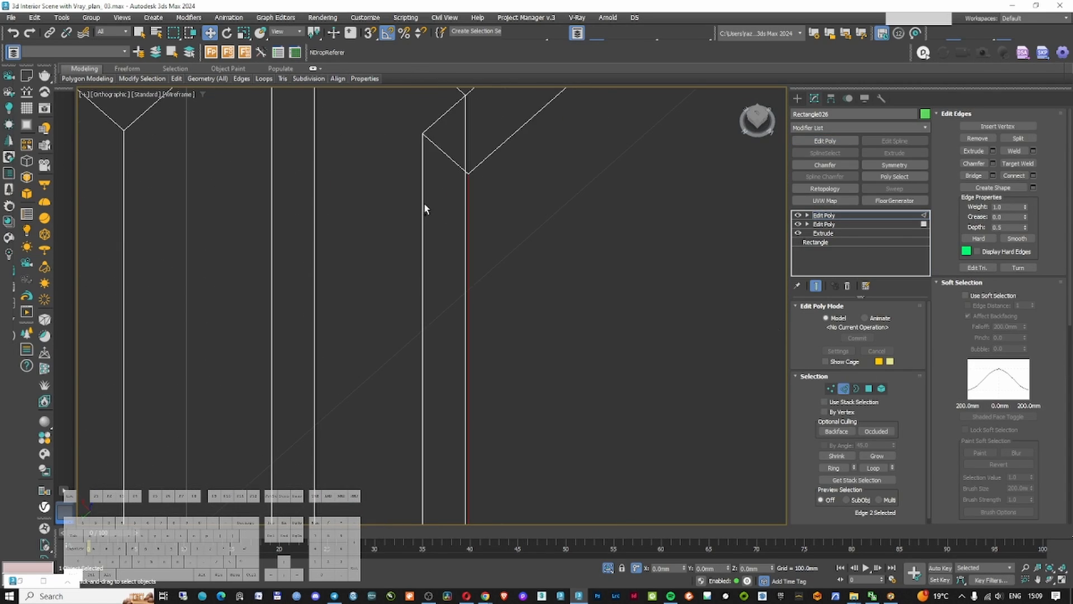
left_click(424, 204, "ctrl")
key("ctrl+shift+c")
left_click(439, 417)
key("2")
Mirror the panel about the Y axis and the X axis without cloning, and nudge it onto the cabinet front in the plan
scroll(474, 336, "down", 5)
middle_click_drag(474, 354, 474, 250, "alt")
key("t")
scroll(514, 215, "down", 5)
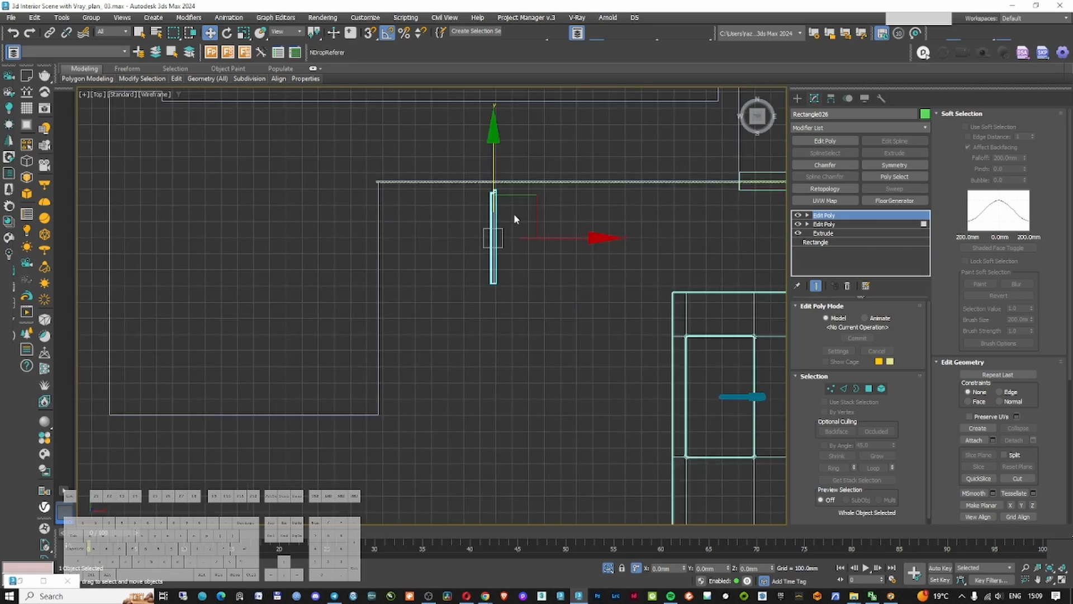
key("F3")
scroll(514, 216, "down", 5)
left_click(420, 342)
scroll(425, 336, "up", 10)
left_click(523, 33)
left_click(512, 256)
left_click(506, 379)
left_click(523, 32)
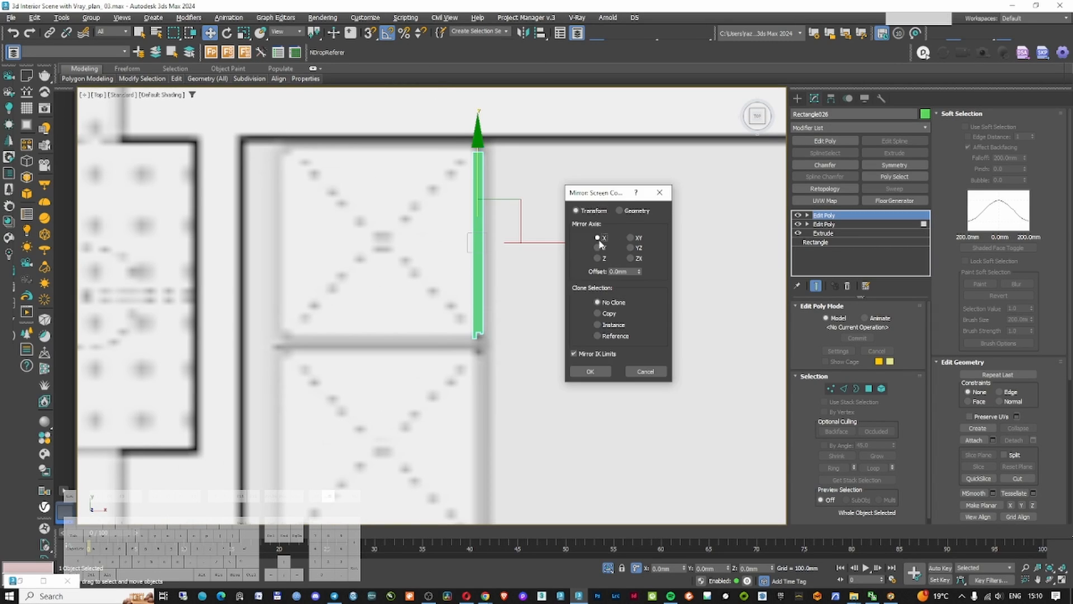
left_click(590, 371)
scroll(471, 199, "up", 4)
left_click_drag(490, 236, 491, 227)
scroll(486, 291, "down", 6)
Apply a Symmetry modifier to the wardrobe panel, mirrored along Y with Flip enabled
left_click(833, 129)
left_click(848, 124)
left_click(848, 124)
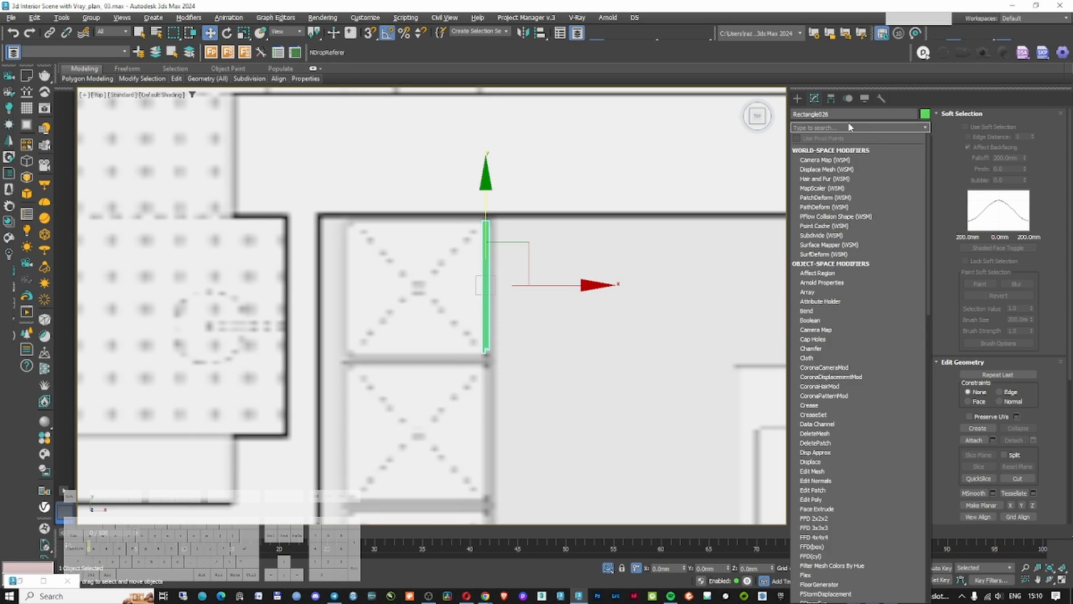
type("sy")
key("Return")
key("F3")
left_click(827, 339)
left_click(826, 352)
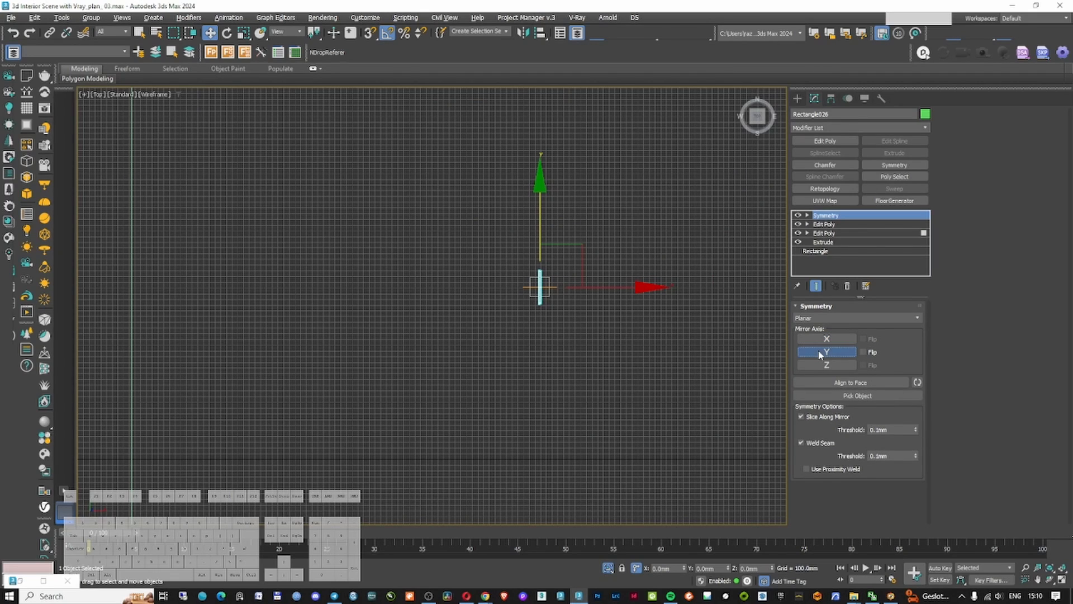
left_click(863, 352)
Move the Symmetry mirror plane along Y to just beyond the lipped end of the panel and fine-tune its position
left_click(807, 215)
left_click(826, 224)
left_click_drag(495, 145, 502, 307)
scroll(494, 240, "up", 5)
left_click(729, 565)
middle_click_drag(645, 393, 622, 378)
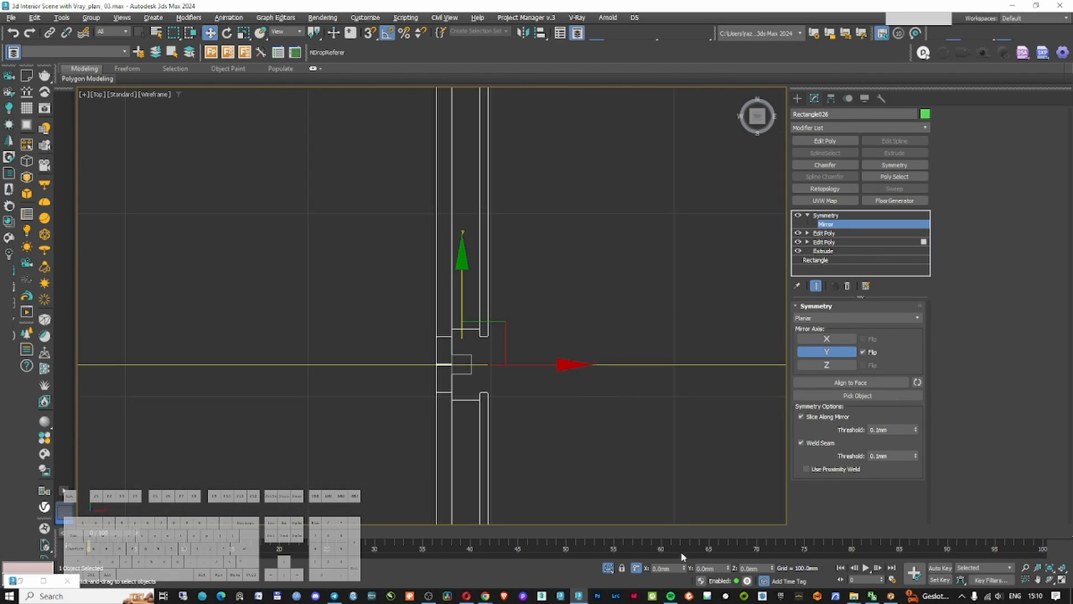
left_click(728, 570)
scroll(519, 369, "down", 10)
middle_click_drag(570, 436, 506, 378, "alt")
scroll(525, 369, "up", 5)
Copy the Symmetry modifier, paste it on top of the stack, and move its mirror plane to the end of the door pair
right_click(821, 214)
left_click(846, 259)
right_click(844, 215)
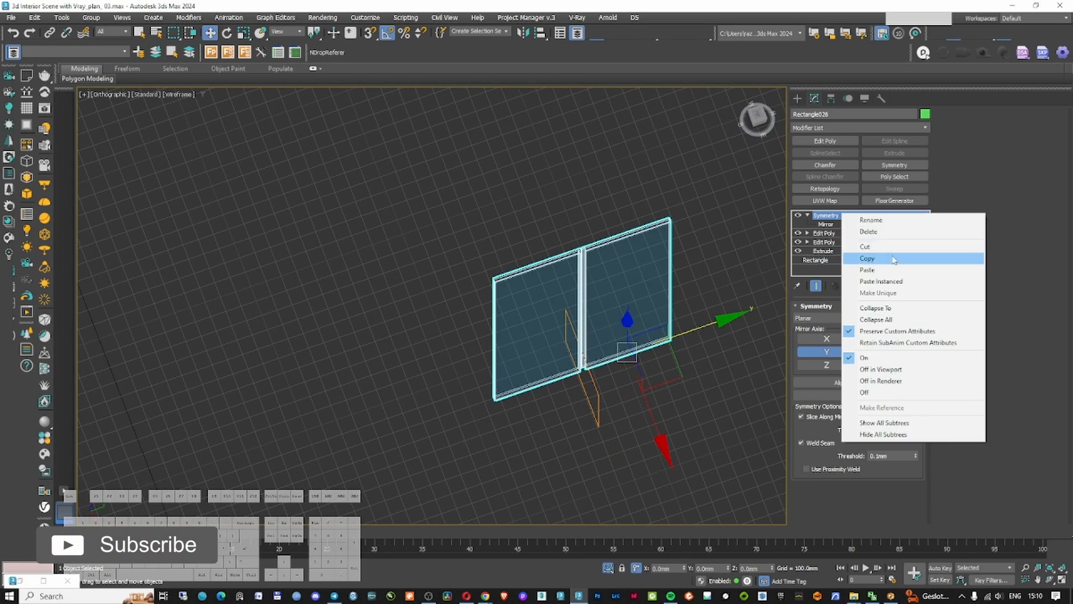
left_click(872, 270)
left_click(807, 216)
left_click(826, 225)
left_click_drag(644, 336, 555, 366)
Refine the second mirror plane in the top view with a -2 mm offset along Y, and return to the camera view
key("t")
scroll(410, 313, "up", 5)
left_click_drag(410, 313, 412, 301)
double_click(713, 568)
type("-2")
key("Return")
scroll(609, 335, "down", 15)
mouse_move(632, 347)
middle_mouse_down("alt")
mouse_move(576, 288)
mouse_move(596, 319)
middle_mouse_up("alt")
scroll(579, 299, "up", 10)
key("F3")
scroll(596, 319, "down", 10)
key("c")
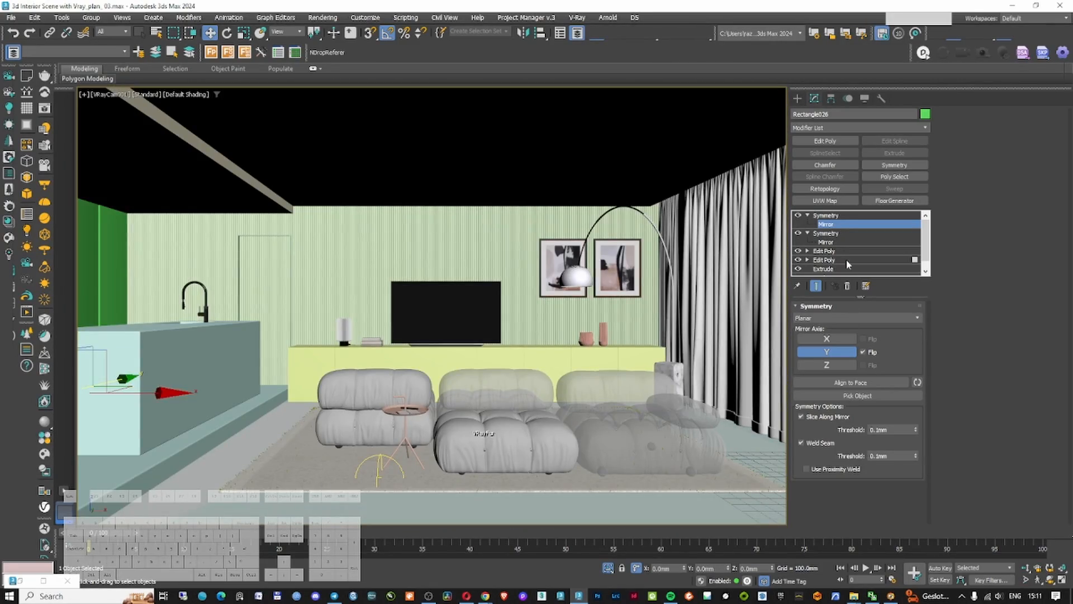
left_click(827, 215)
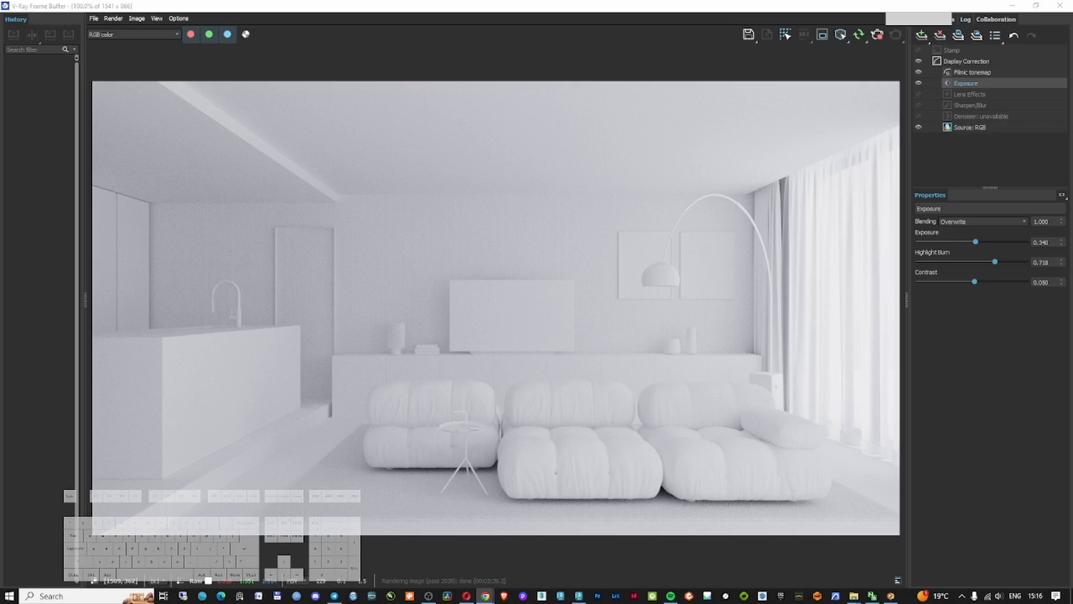
Switch to the browser and maximise the CGMOOD page for the SMEG 90cm Ceramic Cooktop
left_click_drag(1072, 84, 855, 63)
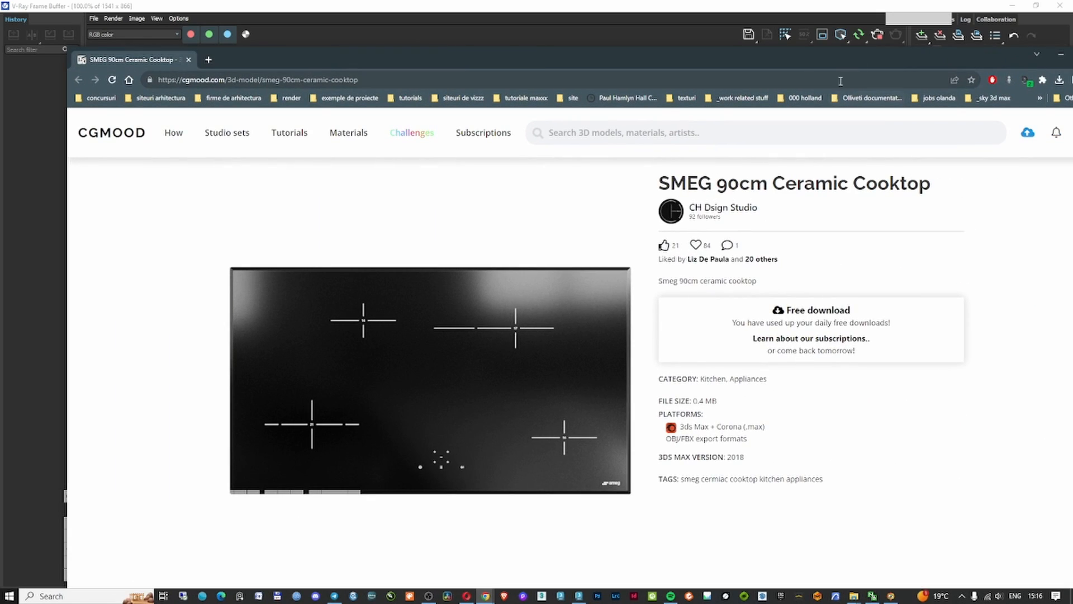
double_click(737, 67)
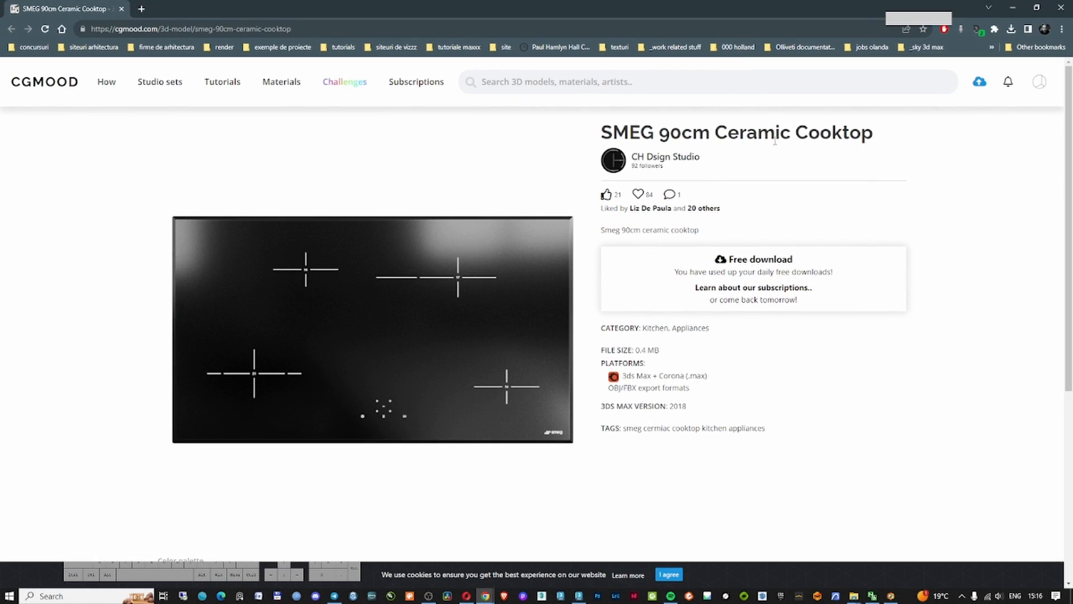
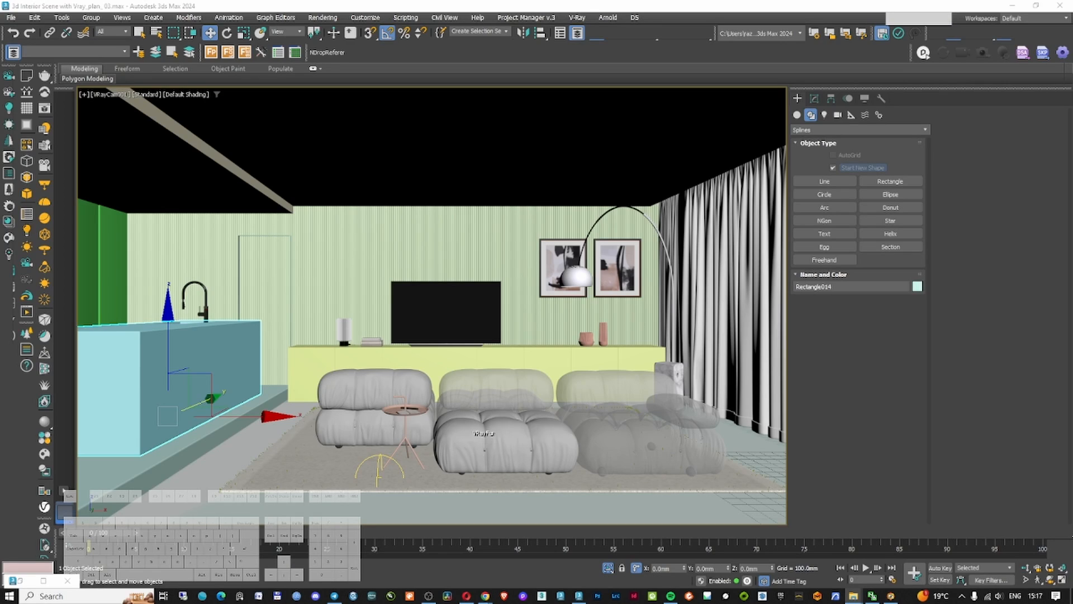
Isolate the Smeg 60cm ceramic cooktop together with the kitchen island and select the cooktop
left_click_drag(448, 396, 457, 390)
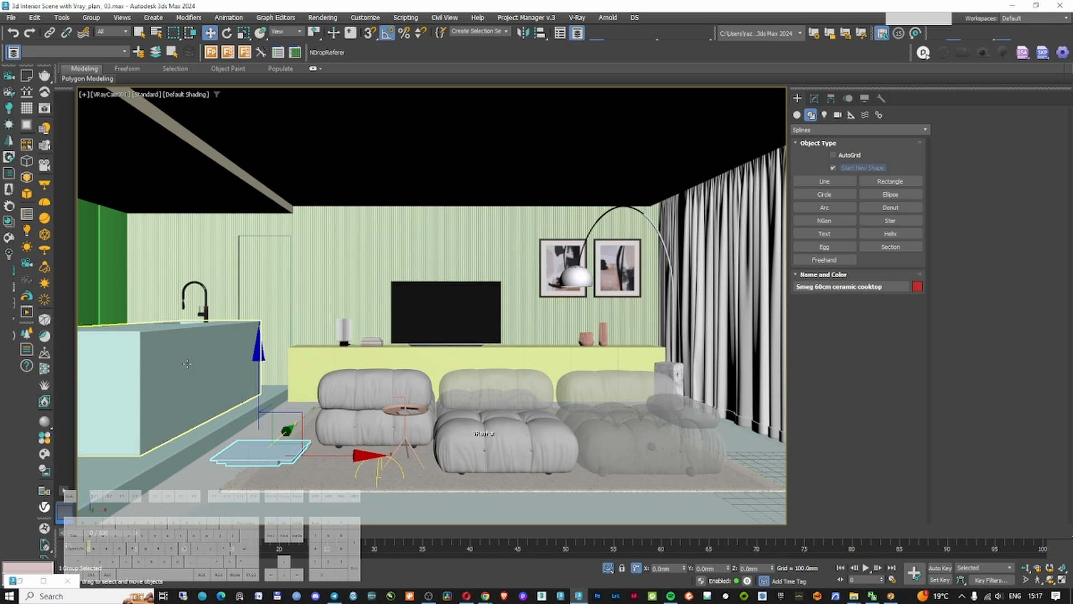
left_click(229, 386, "ctrl")
key("alt+q")
left_click(276, 486)
left_click(263, 454)
Rotate the cooktop -90 degrees about Z in the top view
key("t")
key("F3")
right_click(525, 282)
mouse_move(637, 326)
left_mouse_down()
mouse_move(523, 283)
mouse_move(551, 341)
left_mouse_up()
left_click(542, 305)
scroll(533, 286, "up", 4)
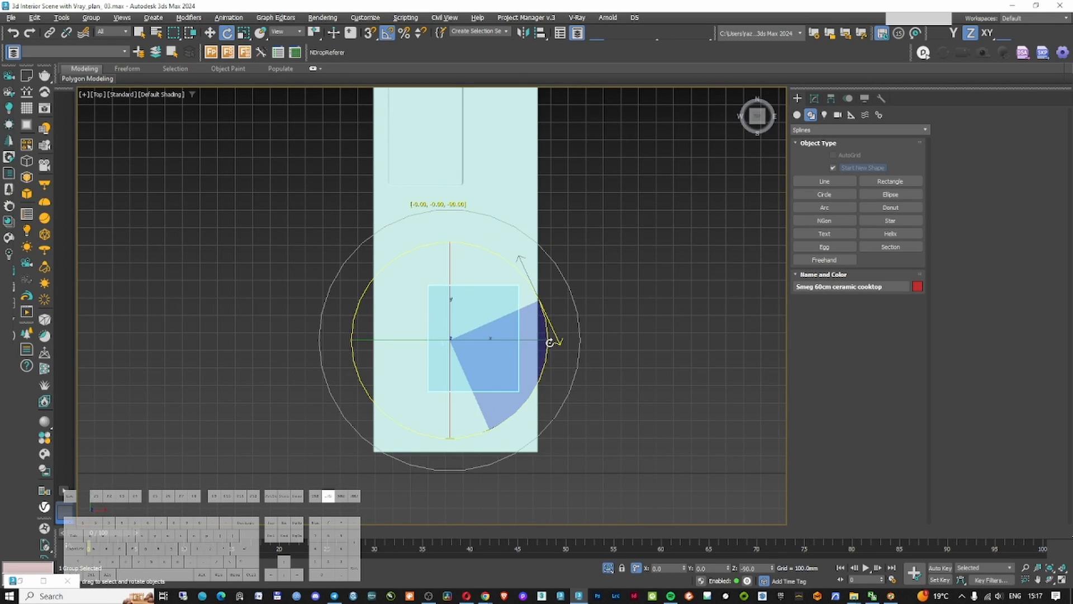
Move the cooktop up in the front view until it sits on the kitchen island's worktop
right_click(473, 302)
left_click(486, 314)
scroll(442, 341, "up", 10)
scroll(386, 336, "up", 4)
key("f")
scroll(446, 341, "down", 7)
left_click_drag(462, 403, 522, 134)
scroll(433, 201, "up", 14)
left_click_drag(446, 308, 447, 333)
Slide the cooktop along X towards the long edge of the worktop
scroll(478, 375, "down", 7)
key("F3")
middle_click_drag(448, 333, 528, 410, "alt")
scroll(478, 376, "down", 5)
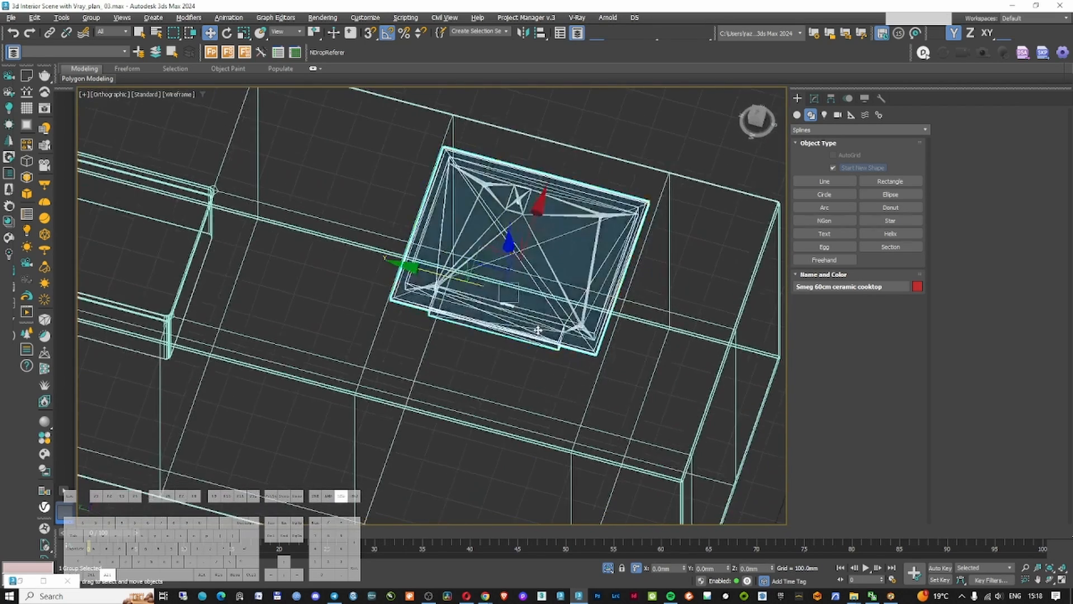
left_click_drag(538, 209, 516, 278)
Add an Edit Poly modifier to the kitchen island and move the inner column of vertices along X to the cooktop's edge
key("t")
scroll(503, 235, "down", 8)
scroll(515, 168, "up", 6)
left_click(598, 204)
left_click(815, 98)
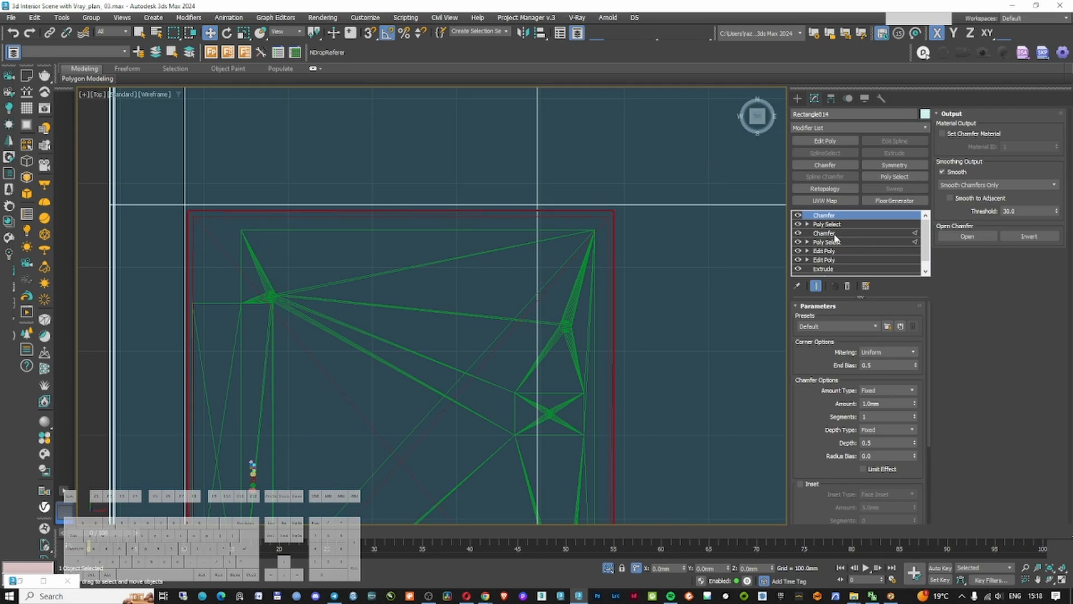
left_click(825, 141)
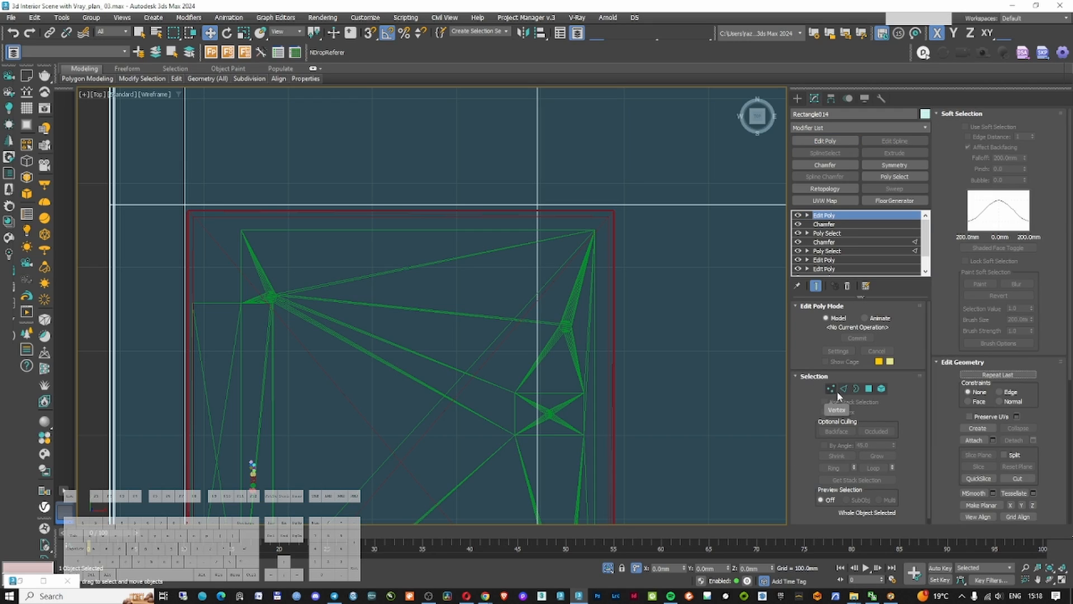
left_click(831, 389)
scroll(520, 357, "down", 2)
middle_click_drag(520, 358, 553, 235)
left_click_drag(497, 98, 576, 501)
left_click_drag(620, 299, 676, 299)
Move the island's two vertex rows along Y to line up with the cooktop's opposite short sides
scroll(395, 344, "down", 2)
left_click_drag(298, 155, 608, 223)
scroll(369, 168, "up", 7)
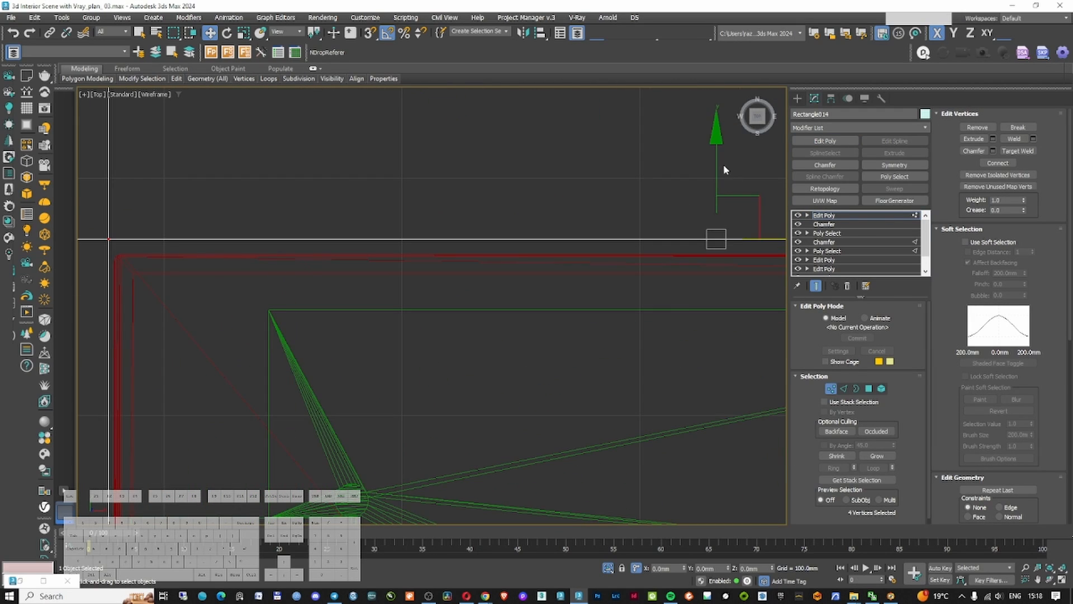
left_click_drag(718, 165, 718, 177)
scroll(671, 223, "down", 7)
middle_click_drag(615, 358, 475, 246)
left_click_drag(424, 313, 693, 367)
scroll(559, 336, "up", 6)
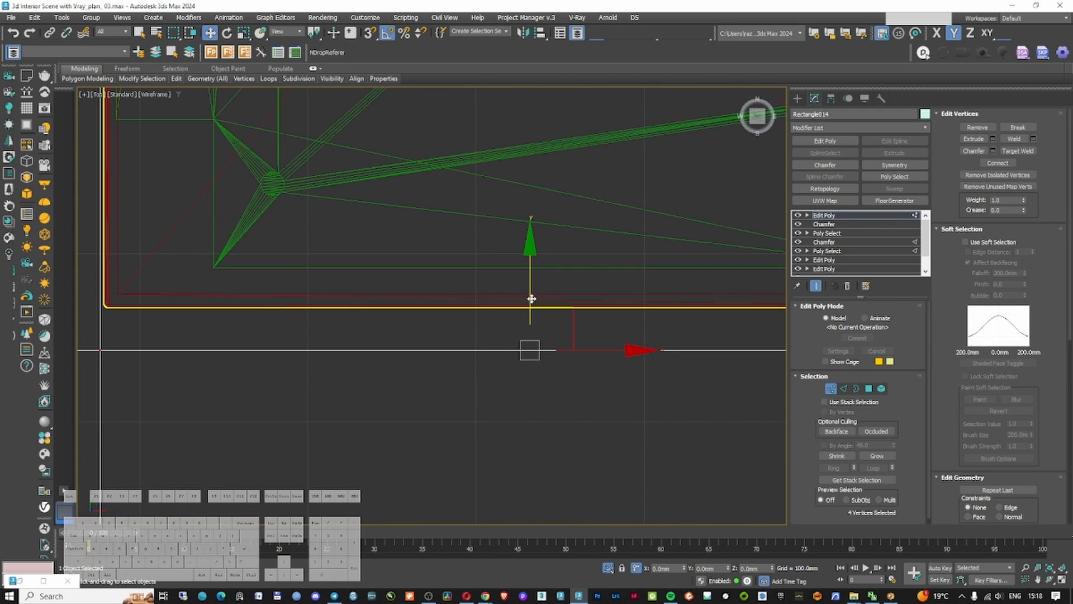
left_click_drag(531, 300, 533, 258)
scroll(415, 297, "down", 5)
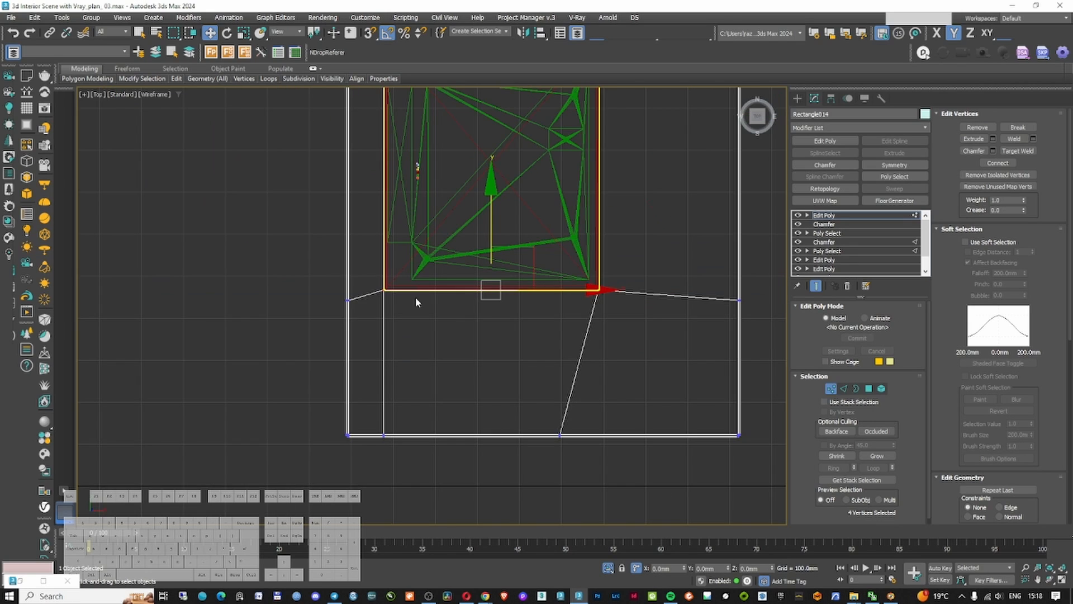
scroll(393, 95, "up", 8)
scroll(447, 305, "down", 5)
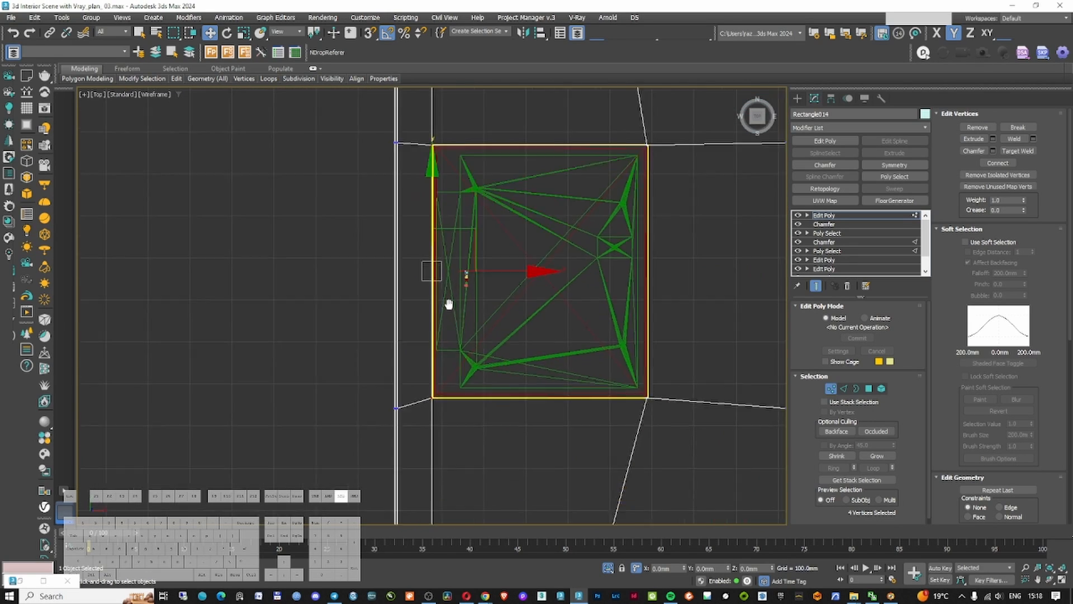
Shift the remaining column of island vertices along X to line up with the cooktop's other edge
scroll(462, 299, "up", 8)
left_click_drag(471, 365, 476, 365)
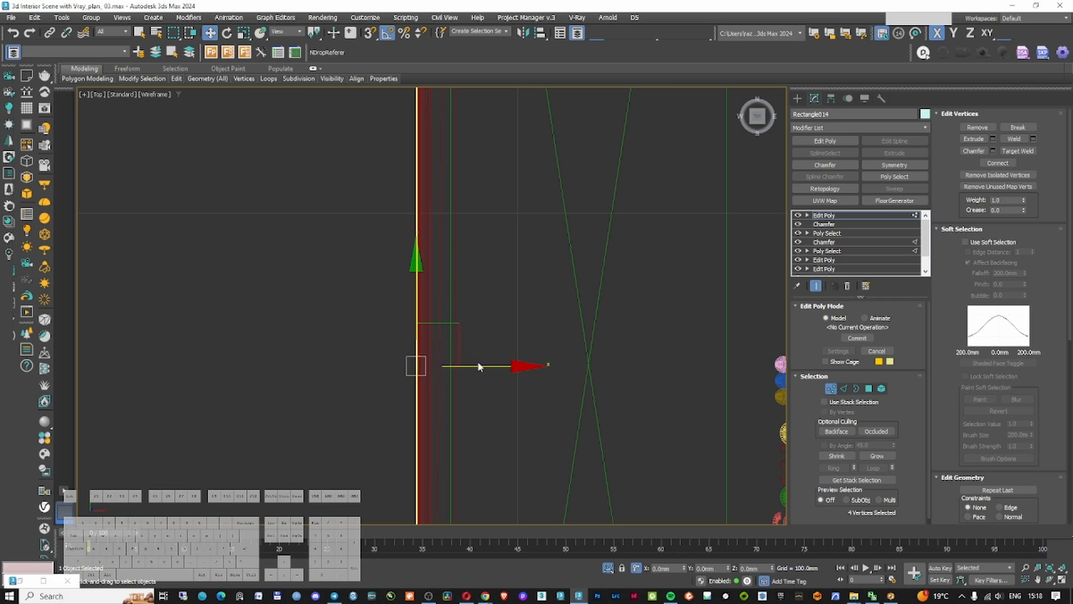
scroll(479, 367, "down", 6)
scroll(572, 329, "up", 6)
scroll(564, 333, "down", 7)
middle_click_drag(556, 336, 599, 276, "alt")
scroll(521, 283, "up", 6)
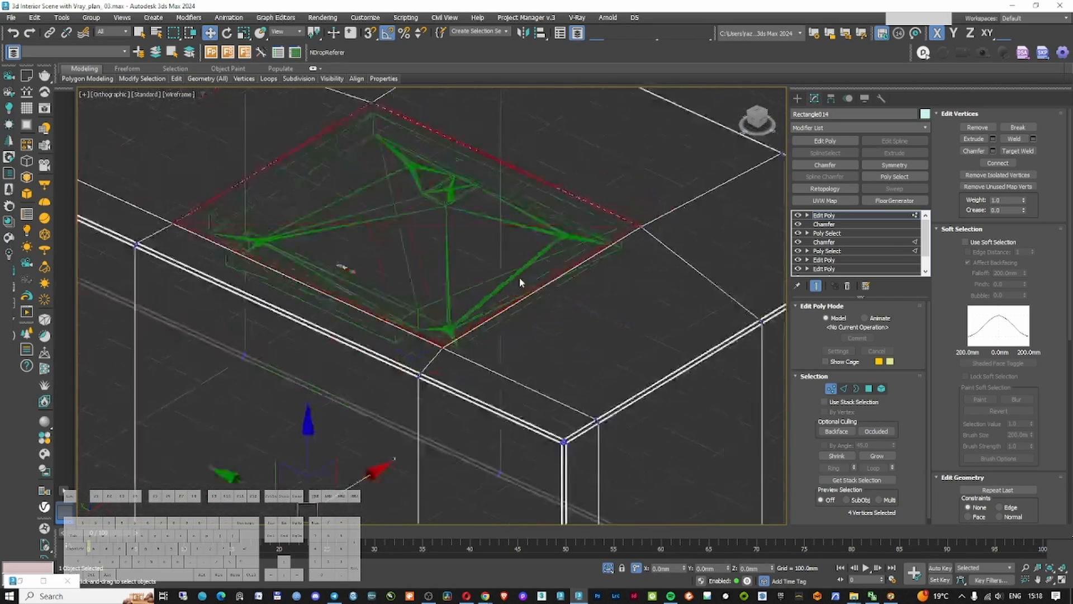
Select the island's top polygon beneath the cooktop and examine the fit in the shaded view
scroll(521, 282, "up", 2)
left_click(868, 389)
scroll(495, 246, "down", 4)
scroll(457, 254, "up", 7)
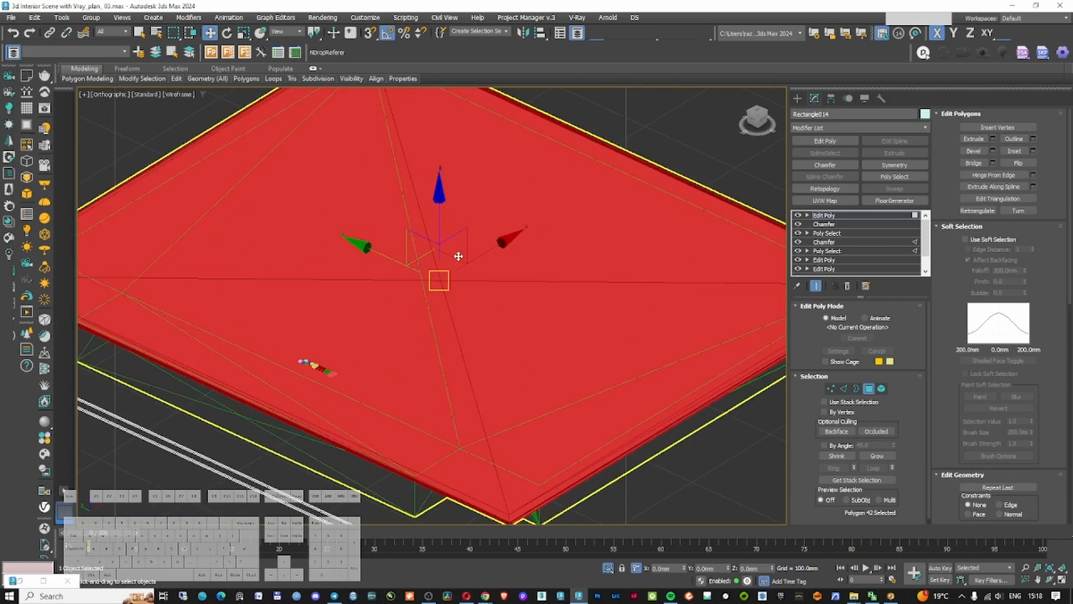
key("f")
scroll(456, 254, "down", 5)
middle_click_drag(457, 254, 488, 277, "alt")
key("F3")
key("4")
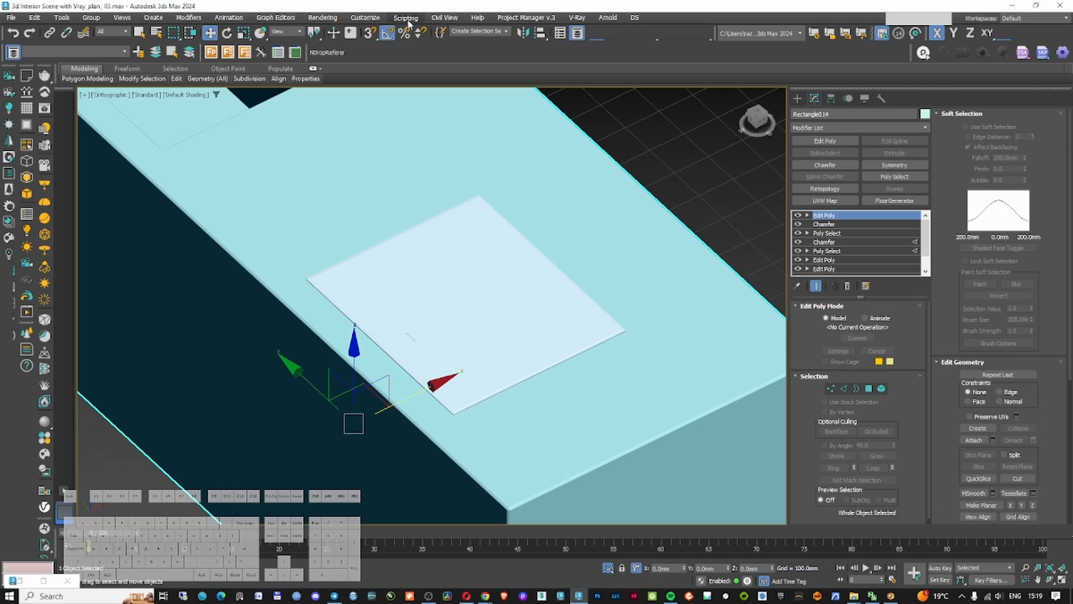
Open asset tracking in Project Manager and browse for a search directory for the missing maps
key("shift+t")
left_click(1062, 8)
left_click(526, 17)
left_click(538, 34)
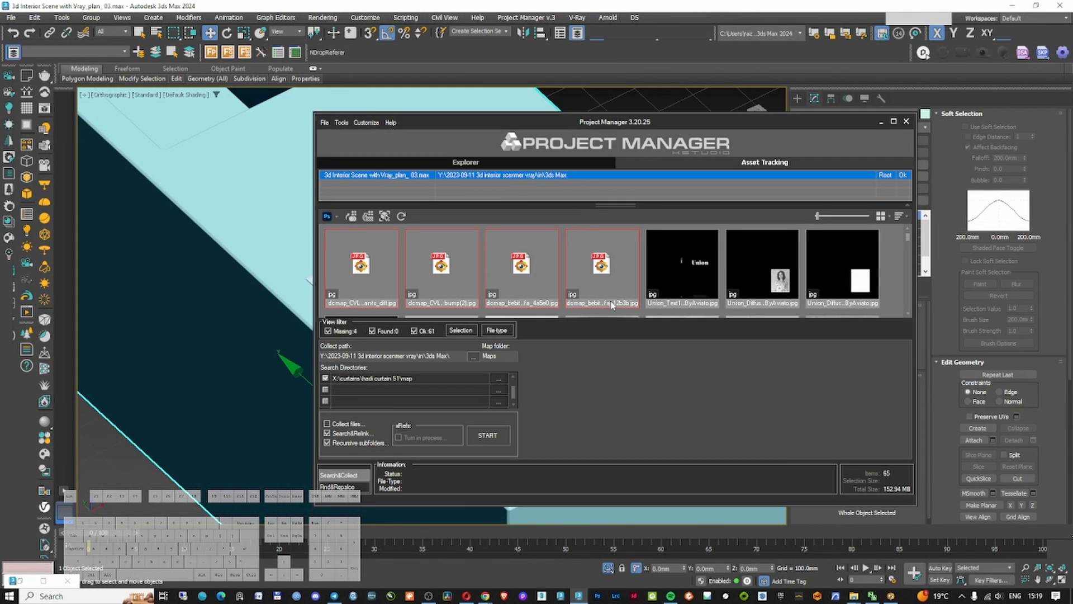
left_click(498, 379)
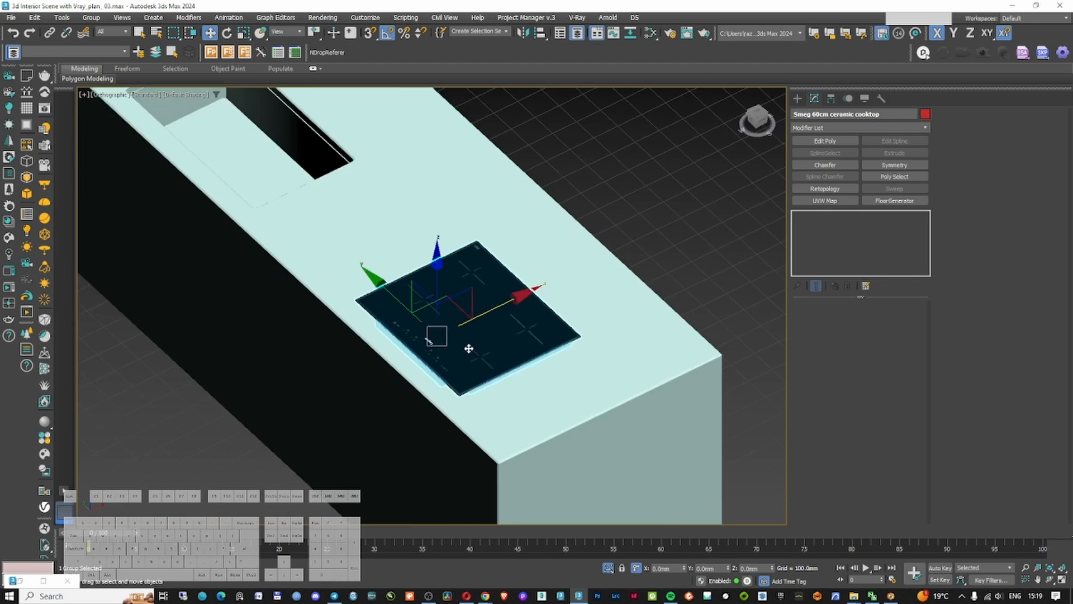
Select the ceramic cooktop and launch the V-Ray scene converter for its materials
left_click(479, 356)
key("z")
key("m")
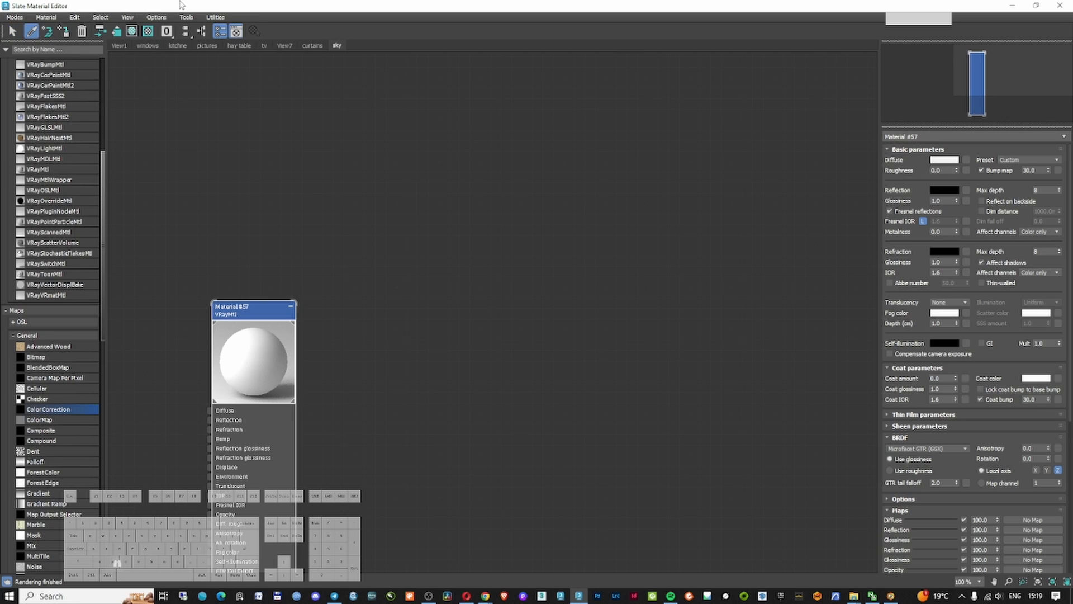
left_click_drag(181, 5, 278, 58)
key("m")
left_click(600, 228)
left_click(542, 236)
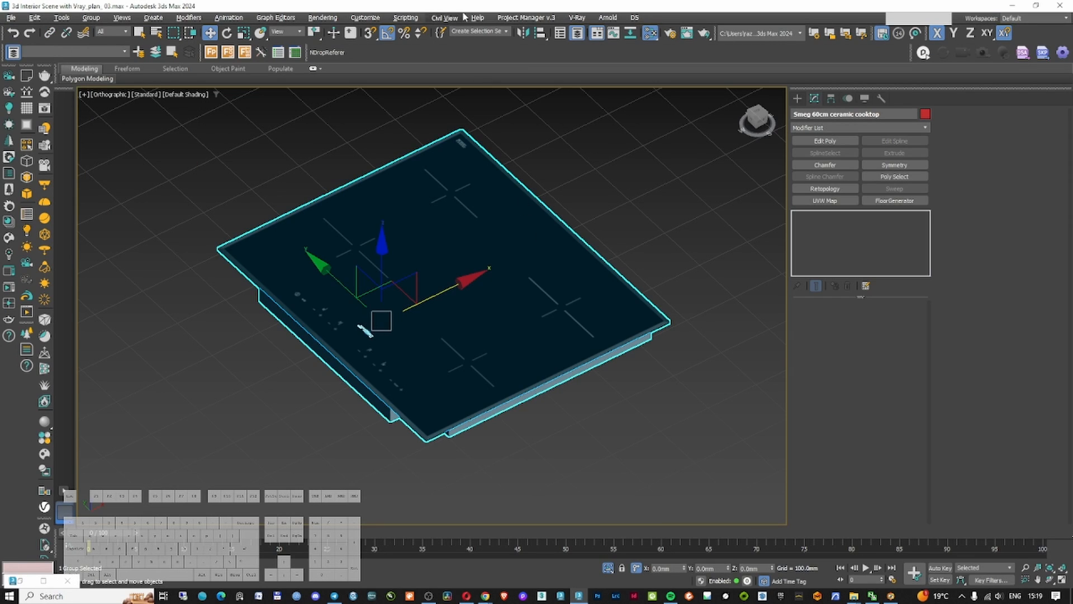
left_click(569, 18)
mouse_move(648, 154)
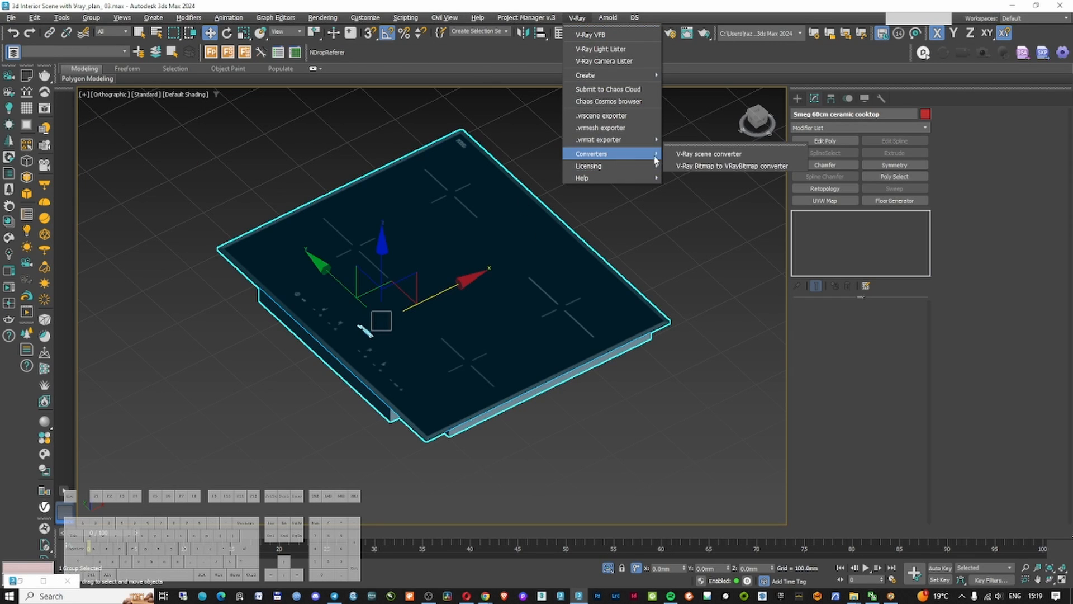
left_click(727, 155)
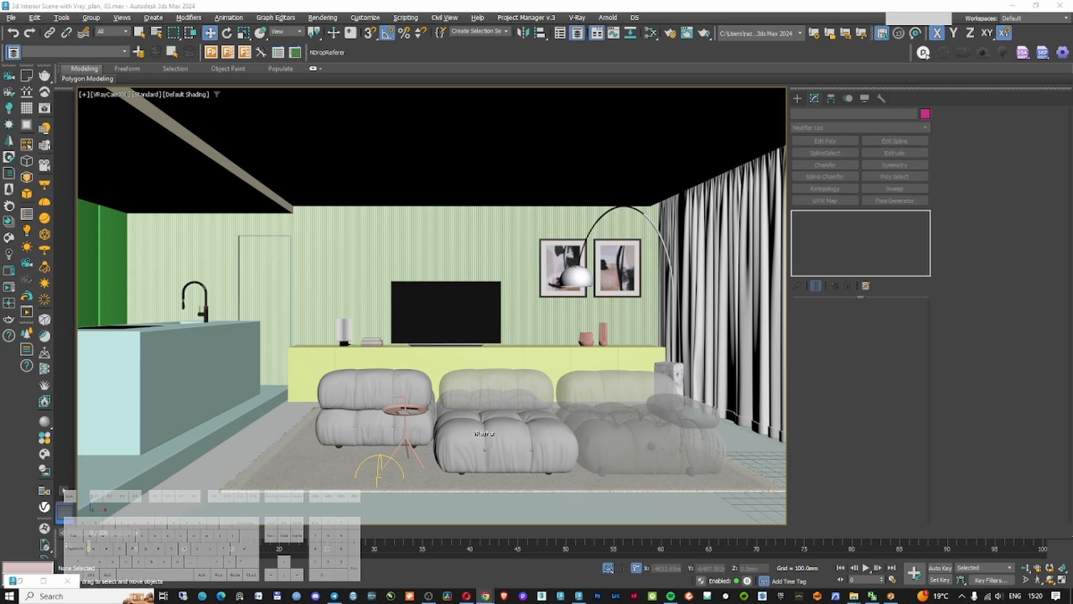
Isolate the wardrobe fronts and check the material ID assigned to a door panel's polygons
left_click(506, 394)
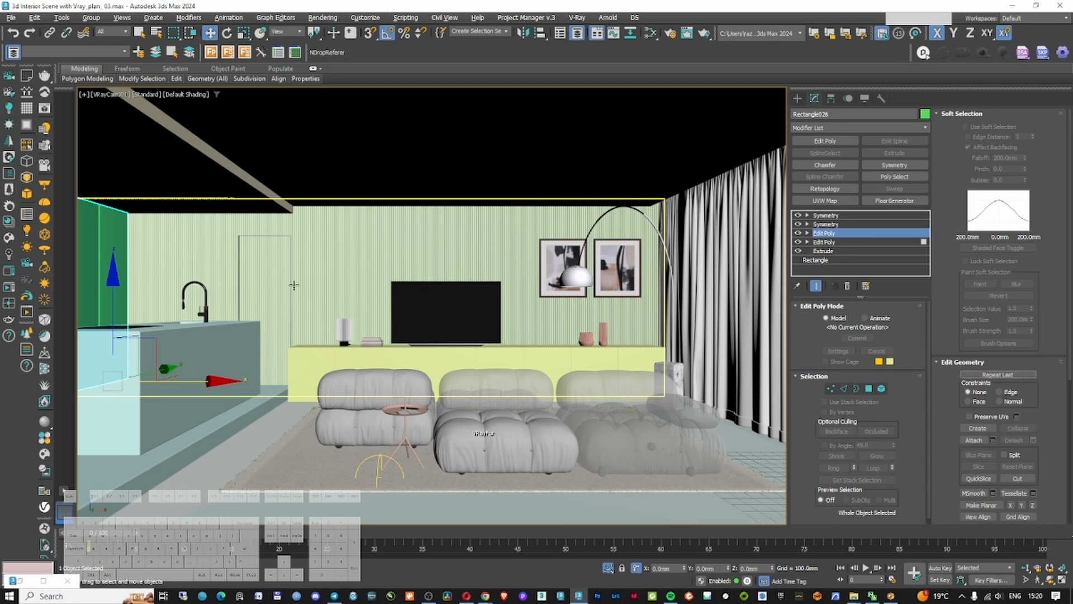
key("alt+q")
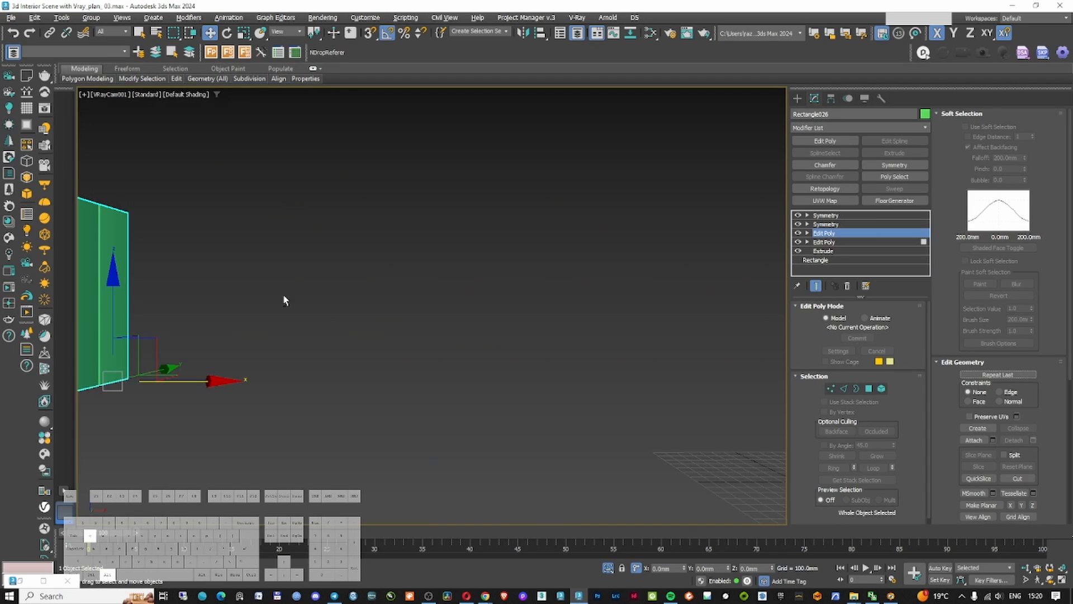
key("t")
left_click(870, 391)
middle_click_drag(553, 330, 448, 250, "alt")
left_click(554, 248)
scroll(1051, 370, "down", 4)
left_click_drag(1051, 371, 1036, 167)
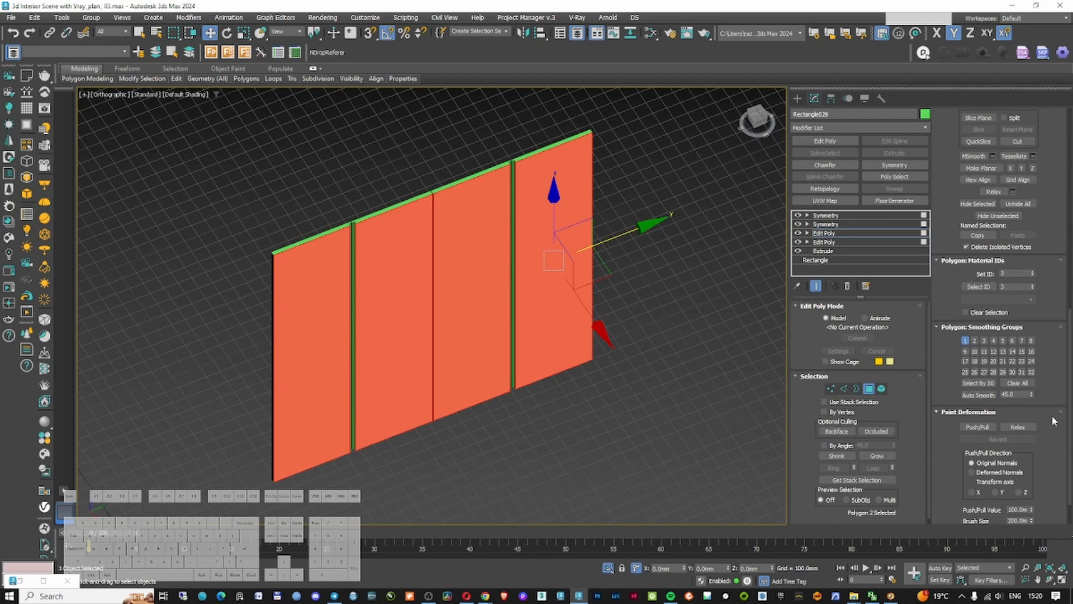
left_click(821, 234)
left_click(818, 217)
left_click(659, 246)
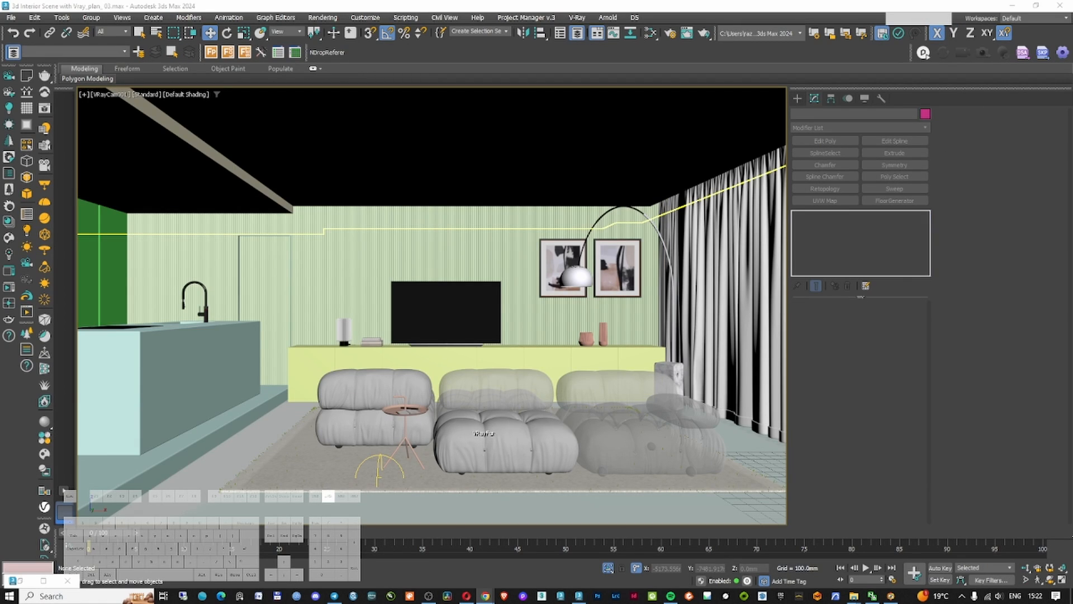
Switch to the browser, review the Flos Find Me 1 (Trim/No Trim) product page and download its LDT / IES photometric files
left_click_drag(1072, 72, 524, 42)
double_click(524, 42)
scroll(877, 389, "down", 4)
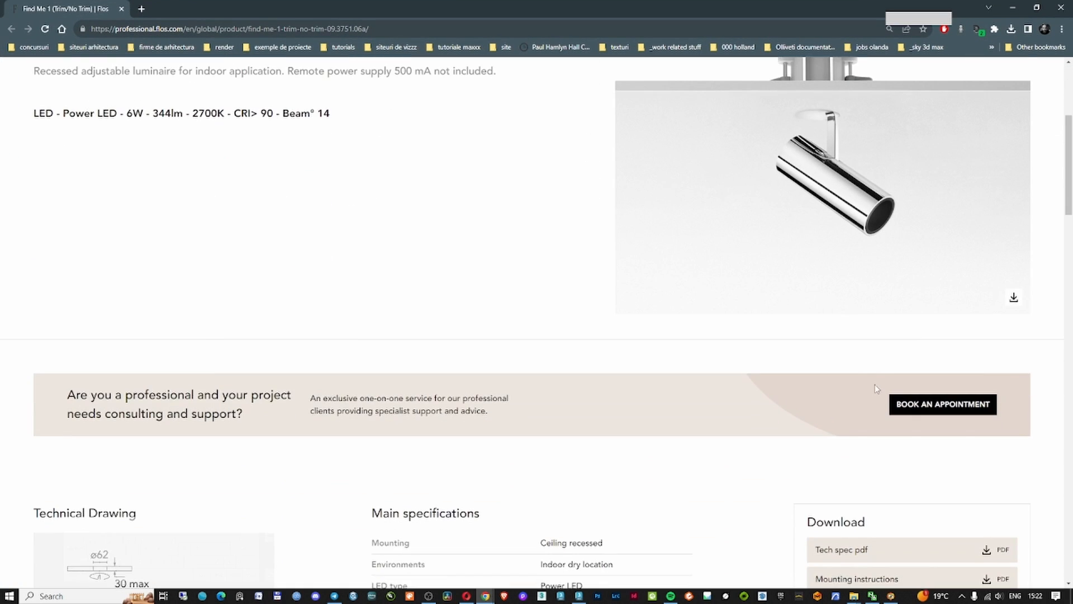
scroll(876, 388, "up", 4)
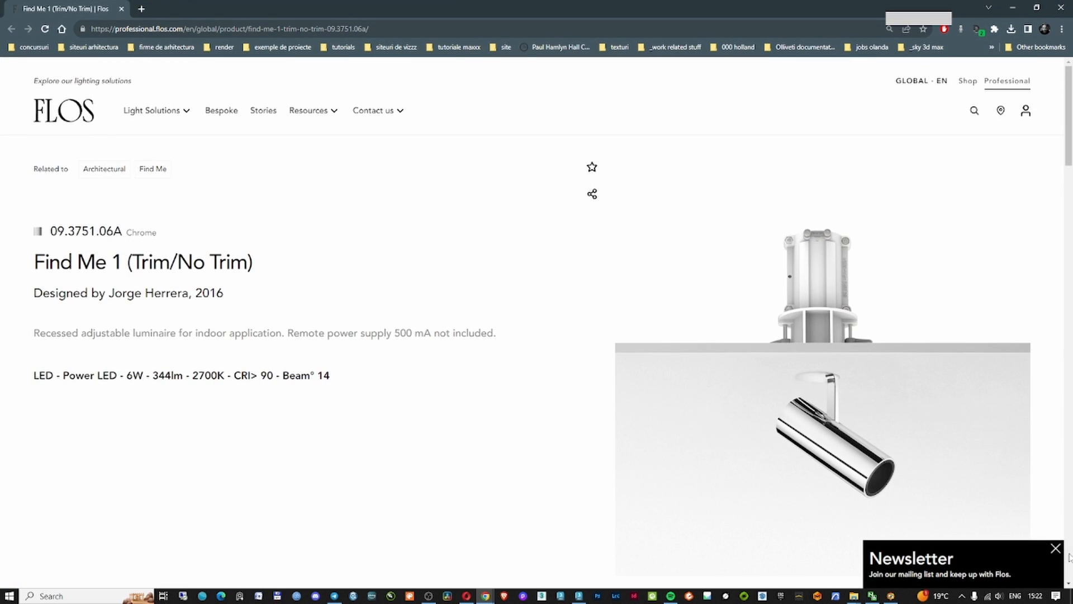
scroll(373, 322, "down", 9)
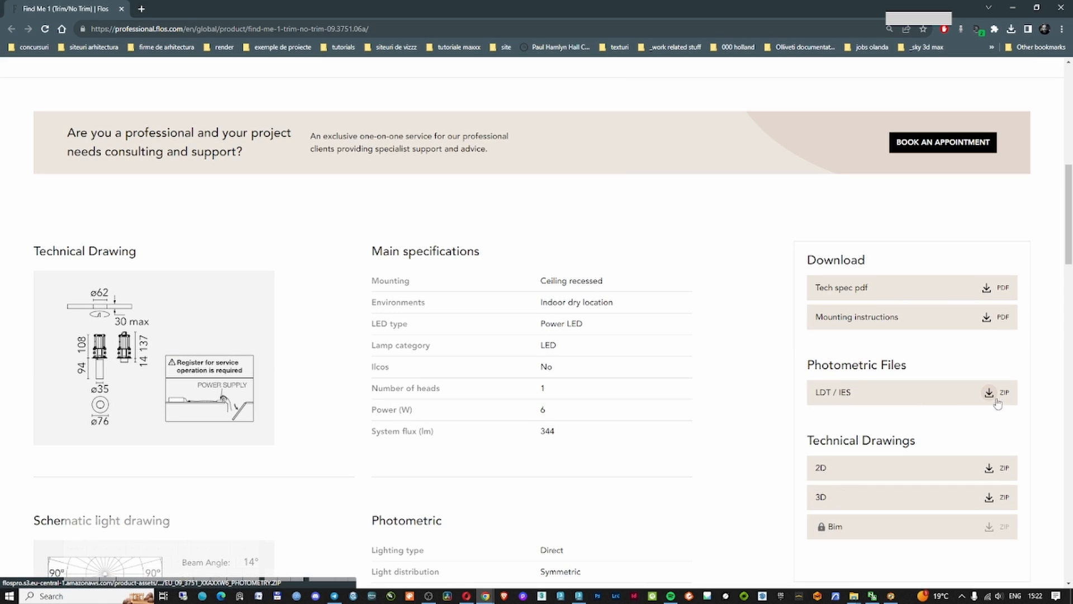
left_click(998, 401)
scroll(928, 335, "down", 1)
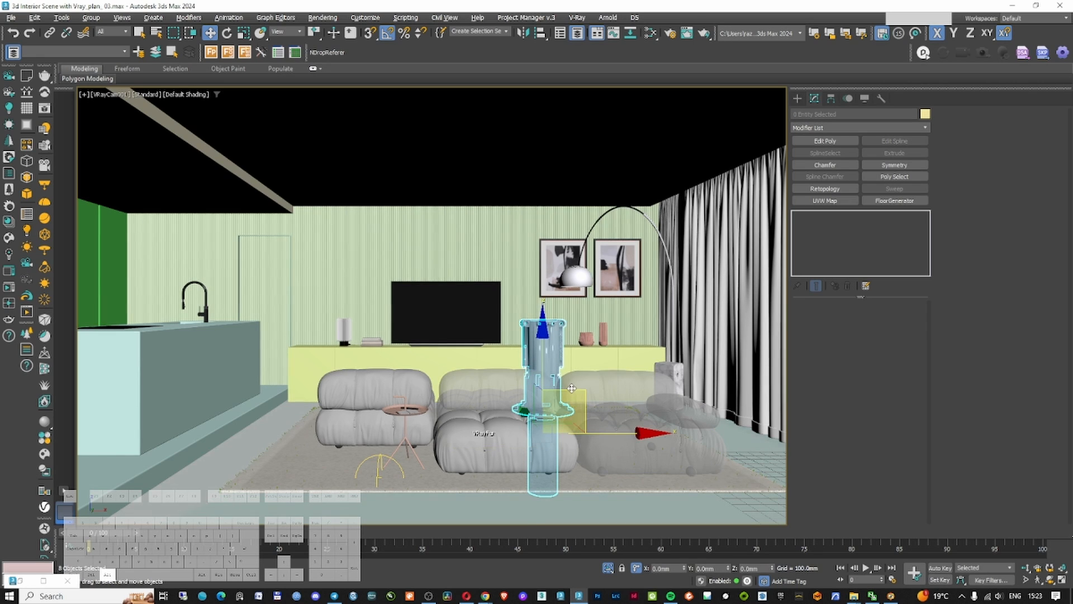
Isolate the imported Find Me 1 spotlight and examine its lower tube in wireframe and shaded display
key("alt+q")
key("z")
left_click(544, 335)
left_click(423, 365)
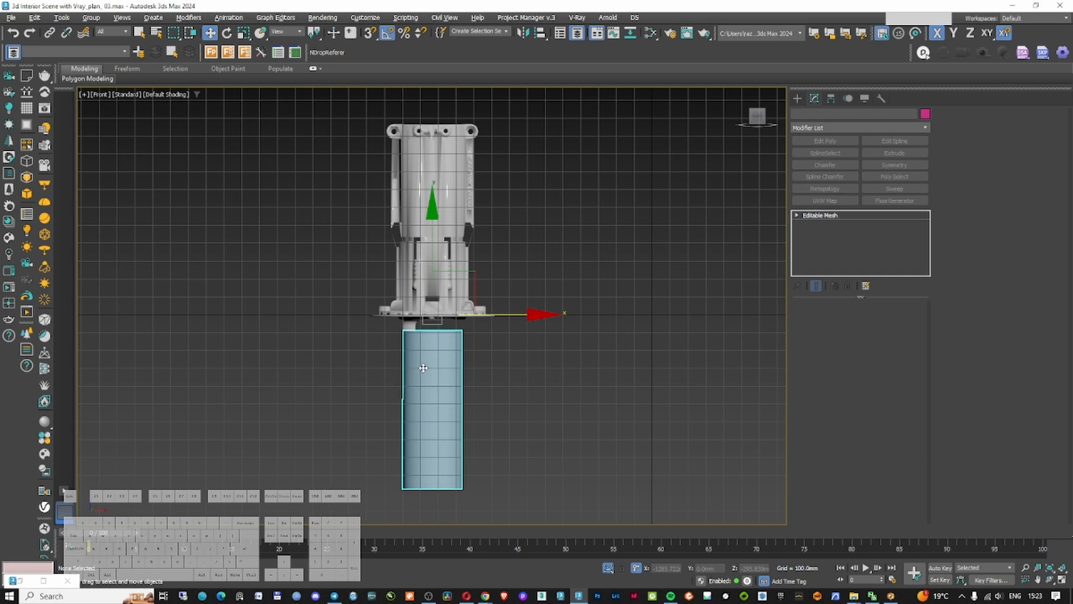
key("F3")
key("F3")
mouse_move(441, 358)
middle_mouse_down("alt")
mouse_move(415, 307)
mouse_move(450, 319)
middle_mouse_up("alt")
key("F3")
key("F3")
Select the spotlight's upper recessed housing and examine its mesh density in wireframe and shaded display
left_click(416, 307)
key("z")
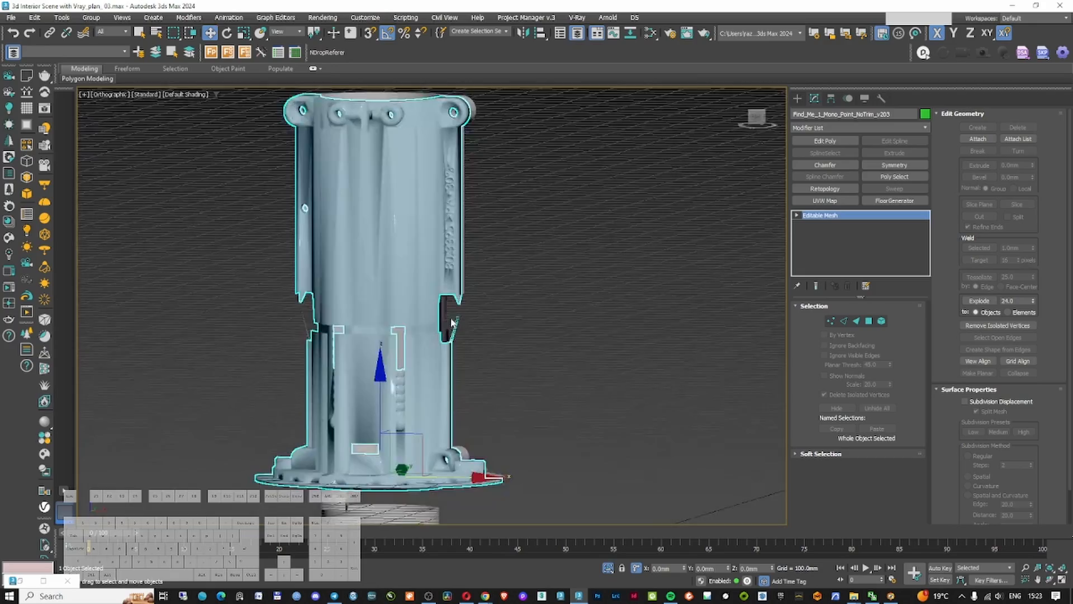
key("F3")
key("F3")
scroll(450, 319, "down", 2)
key("F3")
key("F3")
key("F3")
mouse_move(383, 304)
middle_mouse_down("alt")
mouse_move(455, 376)
mouse_move(448, 390)
mouse_move(358, 274)
mouse_move(393, 387)
mouse_move(397, 295)
middle_mouse_up("alt")
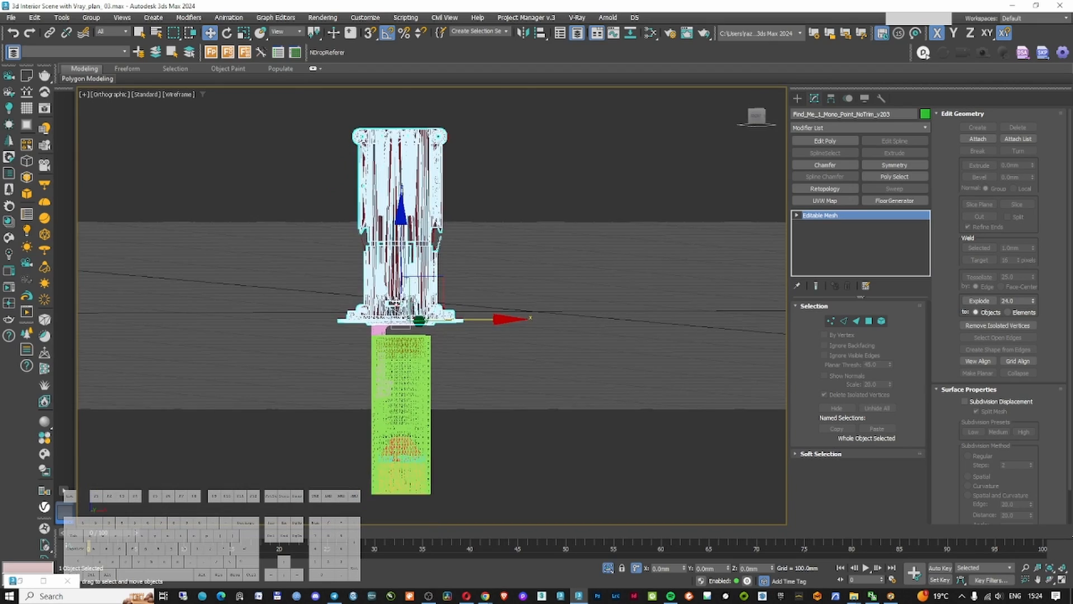
Select the spotlight's bracket, tube and inner parts and examine how they meet the ceiling flange
left_click(381, 330)
key("F3")
mouse_move(436, 358)
middle_mouse_down("alt")
mouse_move(503, 341)
mouse_move(545, 358)
mouse_move(563, 407)
middle_mouse_up("alt")
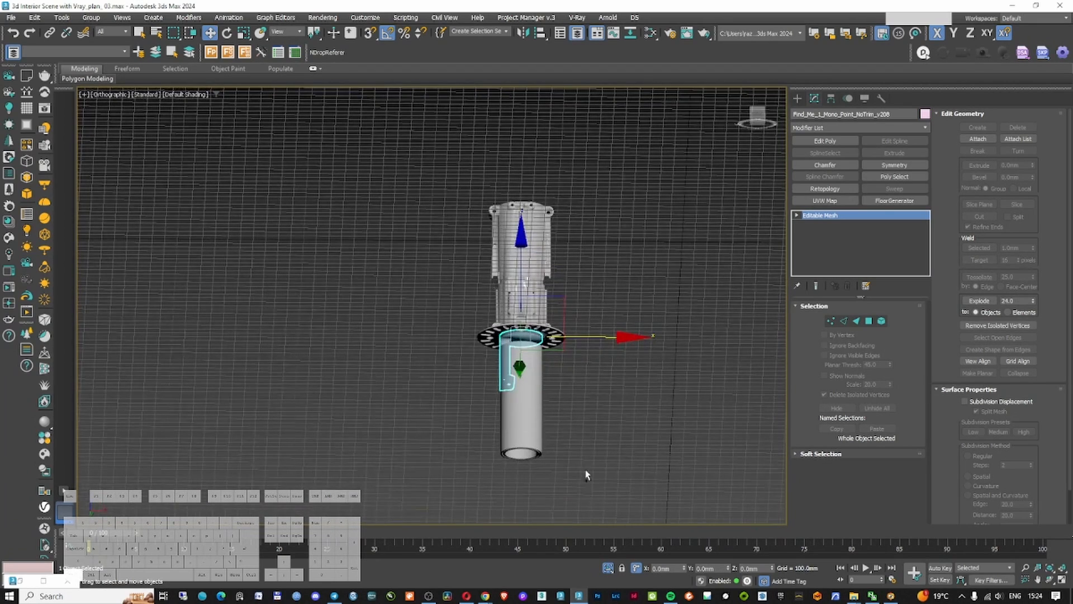
left_click(535, 362)
left_click_drag(520, 352, 528, 230)
key("F3")
scroll(531, 230, "up", 5)
middle_click_drag(534, 246, 621, 378, "alt")
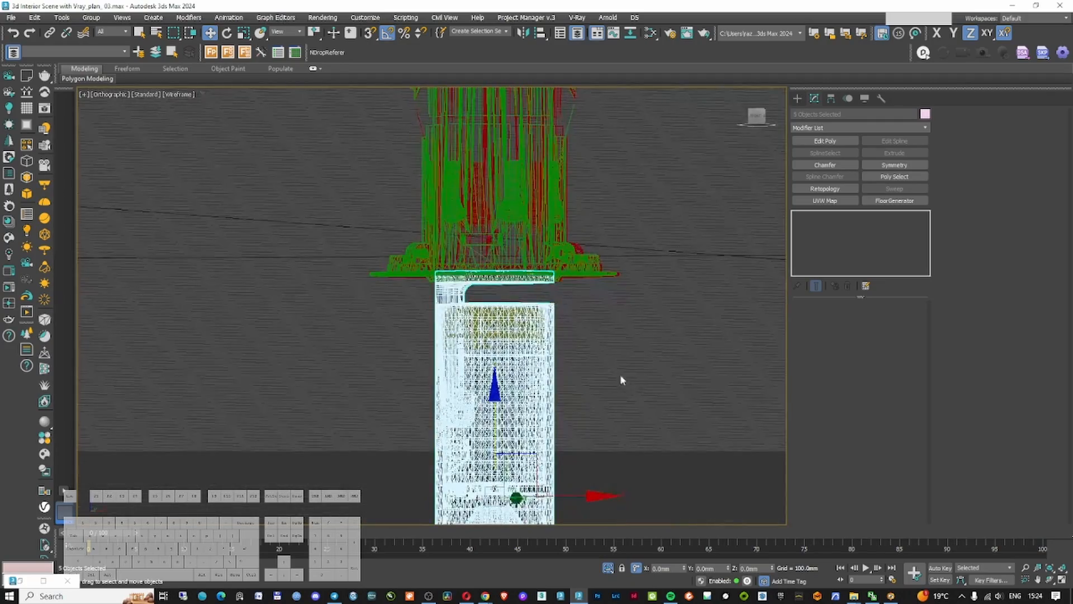
scroll(498, 305, "up", 5)
mouse_move(498, 305)
middle_mouse_down("alt")
mouse_move(506, 380)
mouse_move(503, 321)
middle_mouse_up("alt")
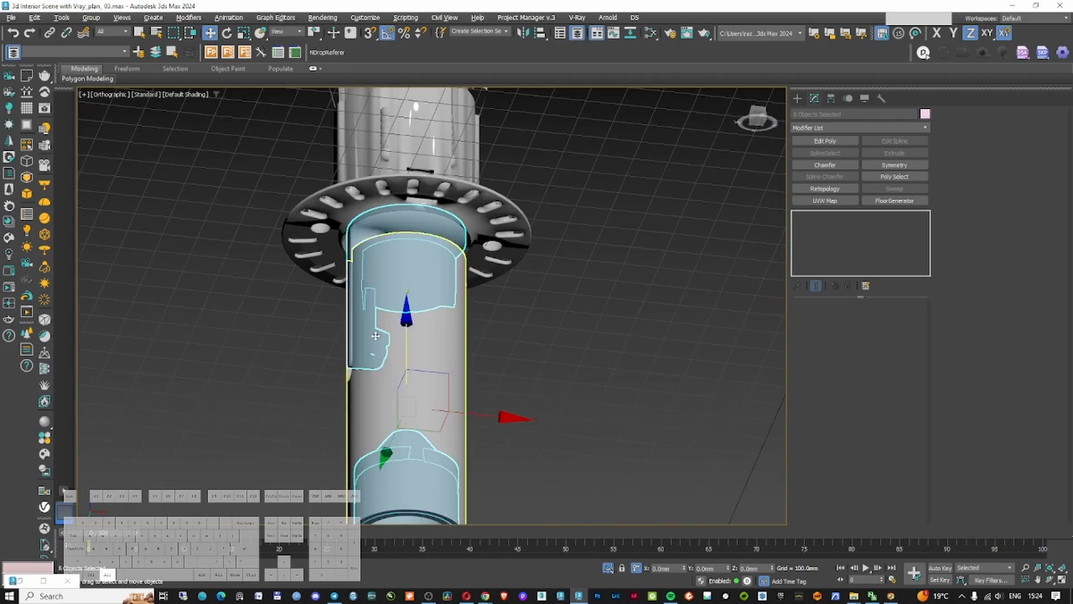
Group all parts of the spotlight under the suggested group name
mouse_move(520, 413)
middle_mouse_down("alt")
mouse_move(464, 366)
mouse_move(512, 320)
middle_mouse_up("alt")
left_click(512, 320)
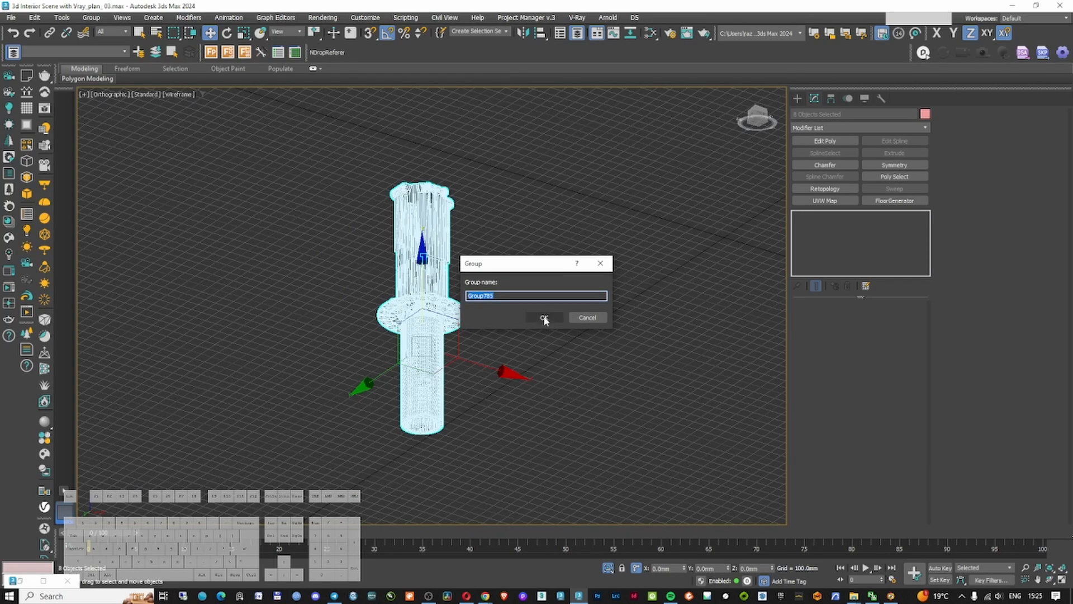
left_click(544, 318)
Exit isolation and move the spotlight group up along Y to ceiling height in the front view
key("f")
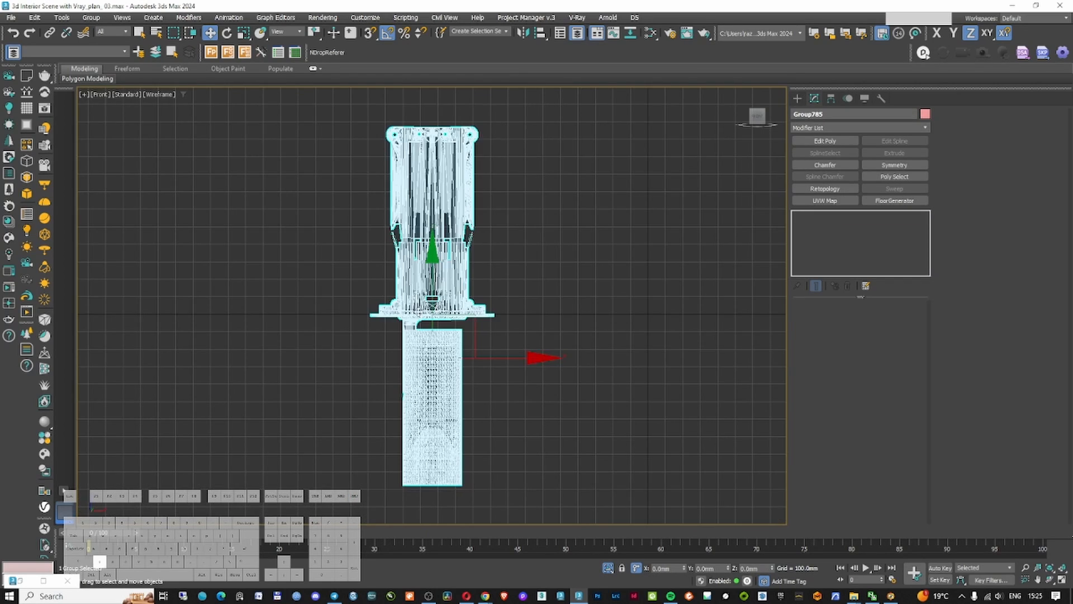
scroll(470, 307, "down", 3)
right_click(471, 308)
left_click(507, 257)
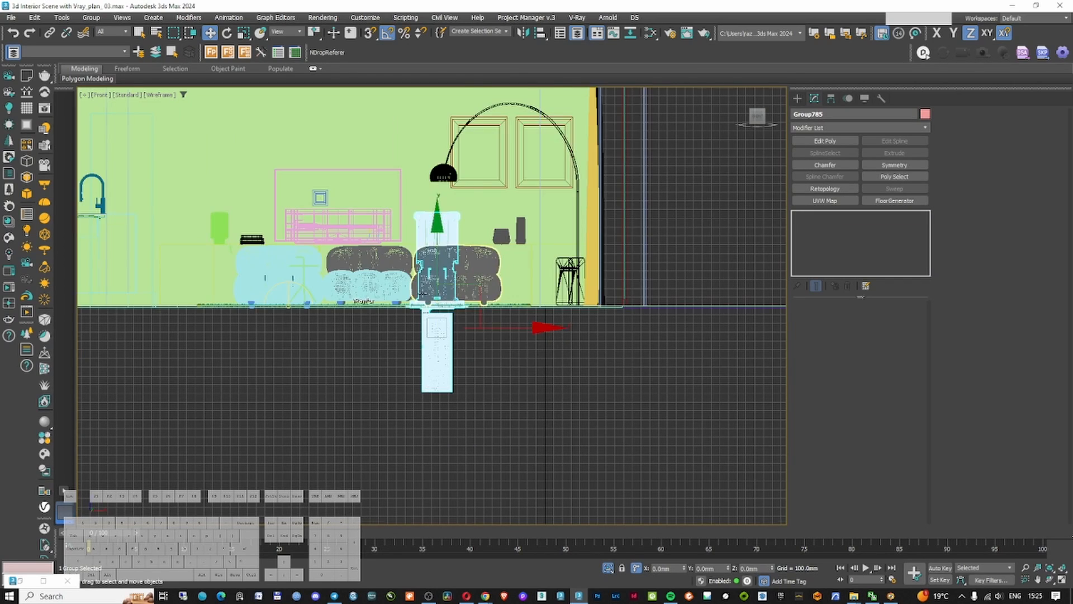
middle_click_drag(500, 264, 552, 381)
key("F3")
left_click_drag(501, 366, 501, 169)
key("F3")
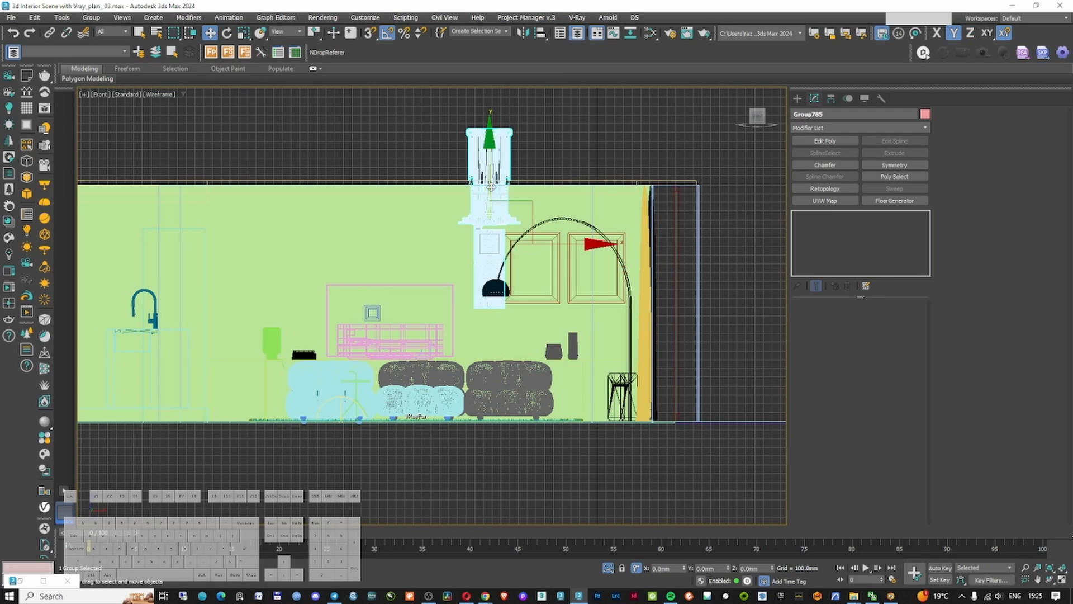
Scale the spotlight group uniformly to 10 percent
key("r")
key("F12")
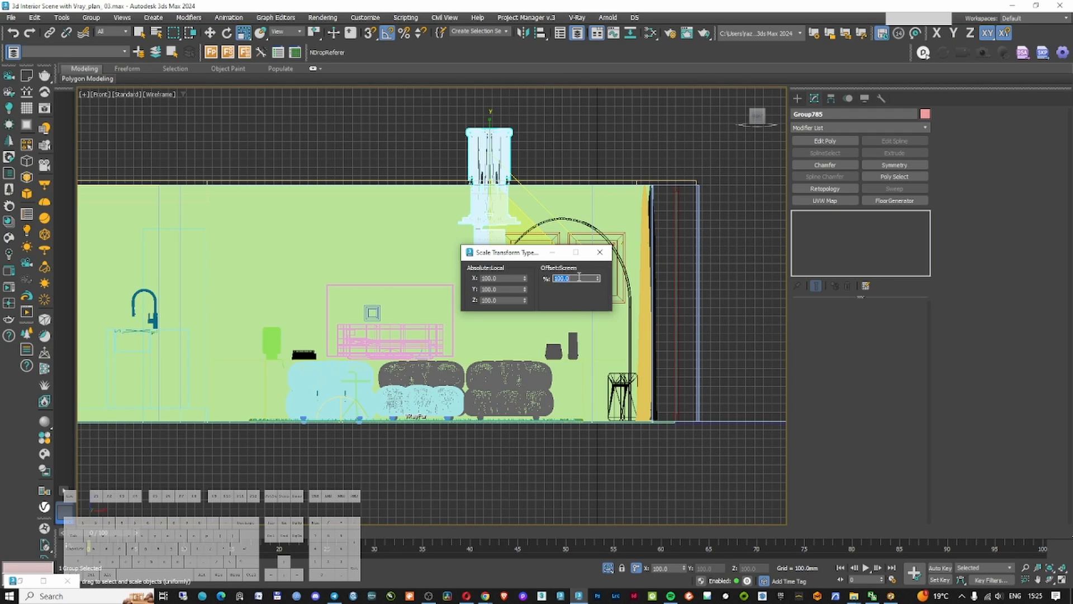
type("10")
key("Return")
left_click(600, 252)
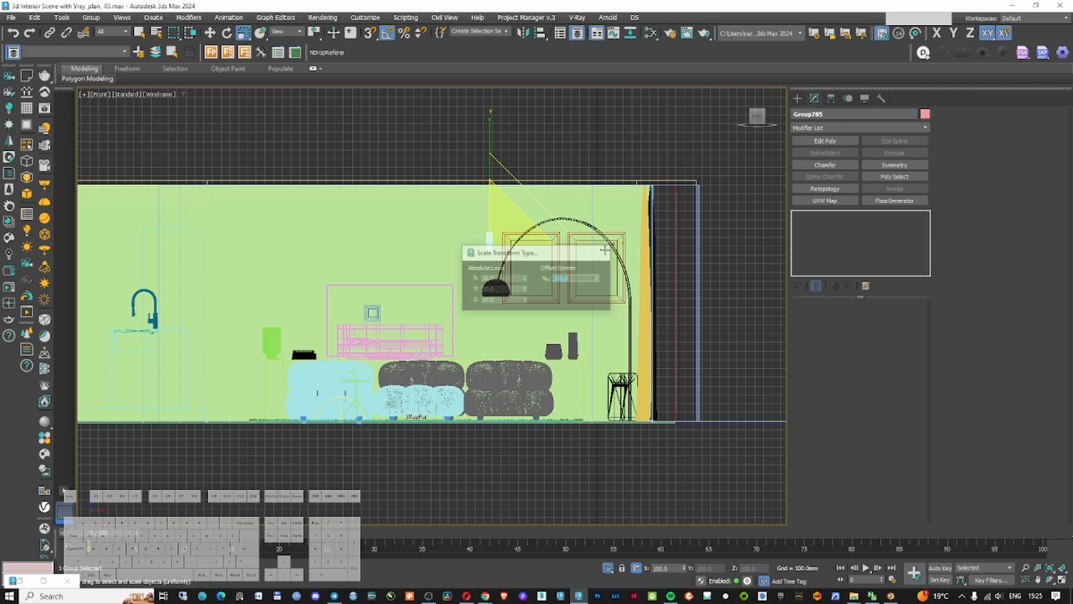
Adjust the height of the spotlight group in the front view with the Move tool
scroll(475, 210, "up", 5)
key("w")
key("F3")
key("F3")
mouse_move(507, 239)
left_mouse_down()
mouse_move(506, 149)
mouse_move(543, 187)
mouse_move(545, 209)
left_mouse_up()
scroll(504, 210, "up", 8)
scroll(546, 223, "down", 12)
middle_click_drag(514, 222, 536, 268, "alt")
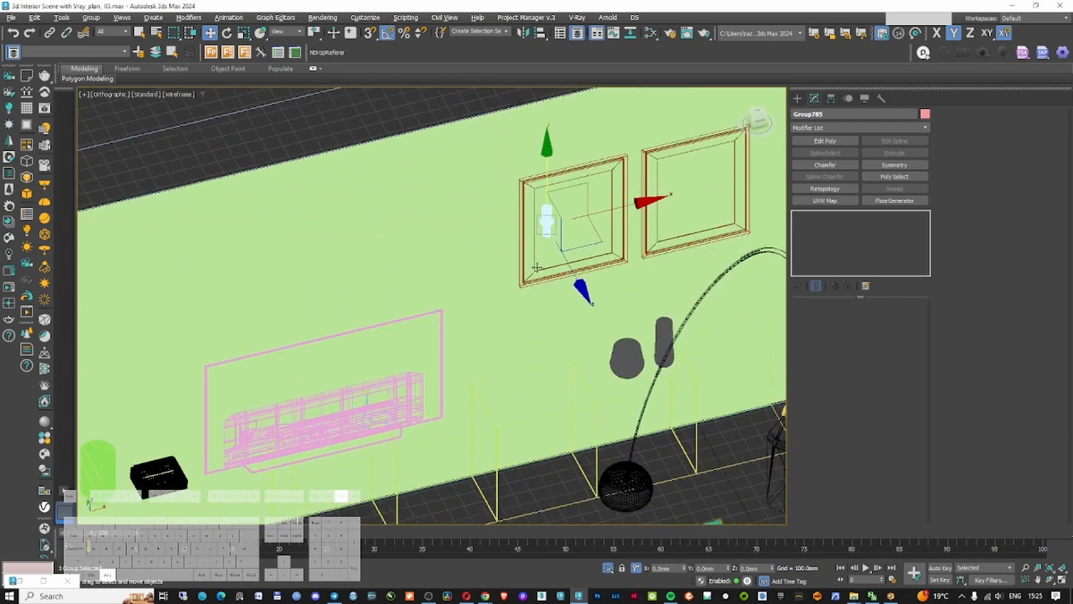
Isolate the spotlight group and inspect its shaded geometry, including the open end of the tube
key("t")
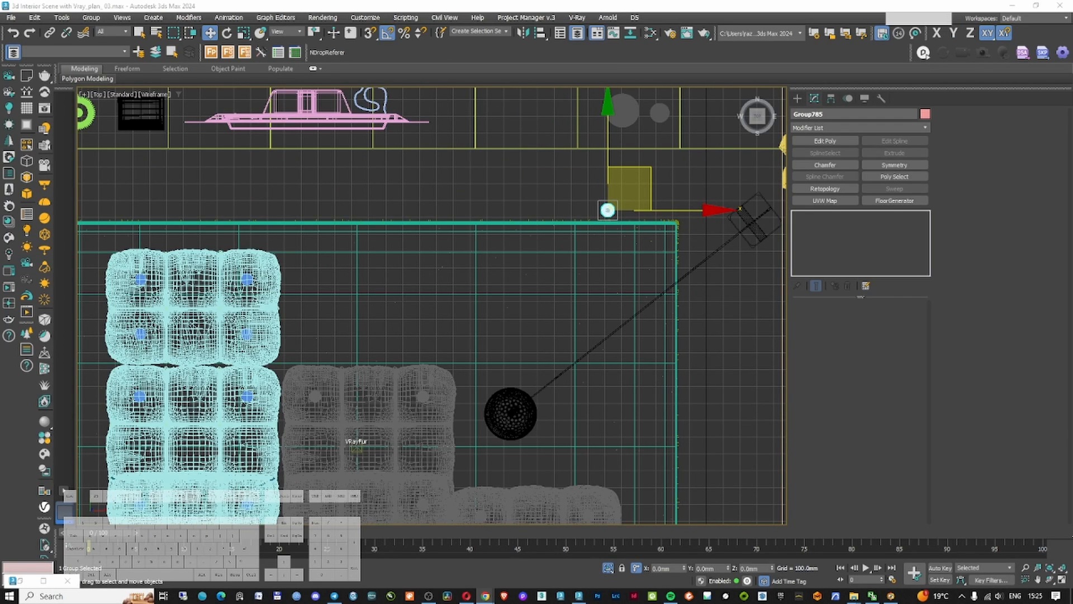
middle_click_drag(669, 211, 551, 208)
scroll(630, 228, "up", 5)
key("alt+q")
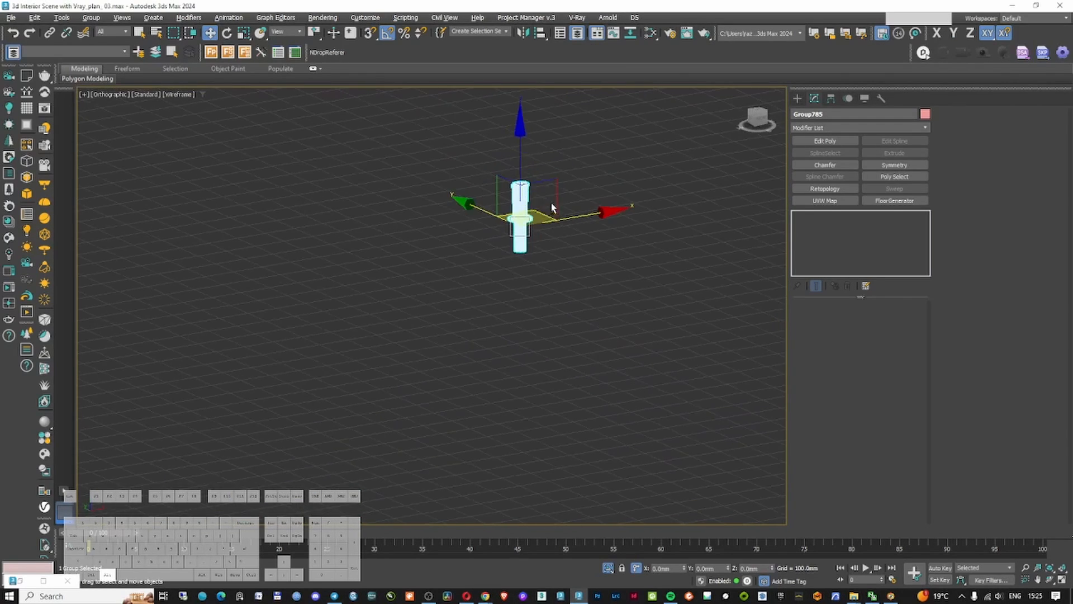
key("F3")
left_click(542, 203)
scroll(538, 201, "up", 5)
left_click(454, 336)
middle_click_drag(454, 339, 480, 335, "alt")
scroll(459, 387, "up", 6)
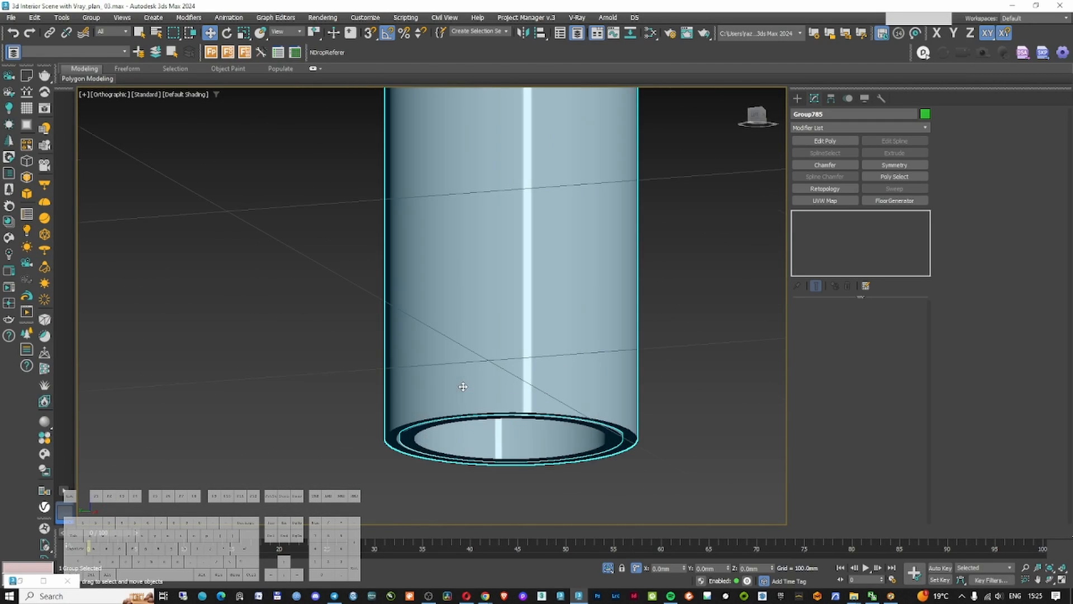
middle_click_drag(496, 379, 532, 348, "alt")
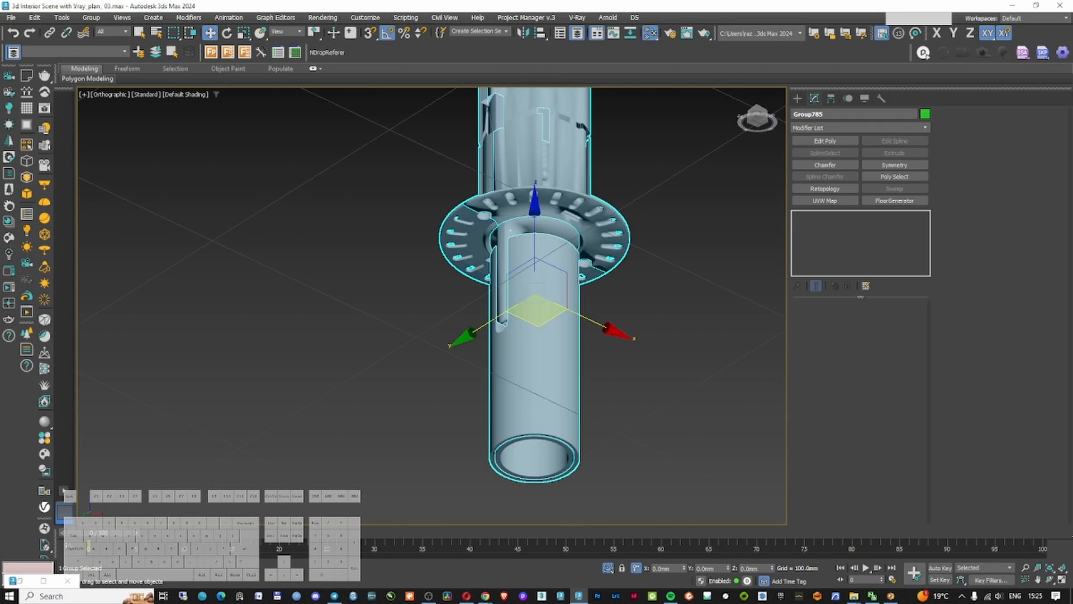
Create a VRayMtl in a new "fos light" view of the Slate Material Editor and apply the Chrome preset
key("m")
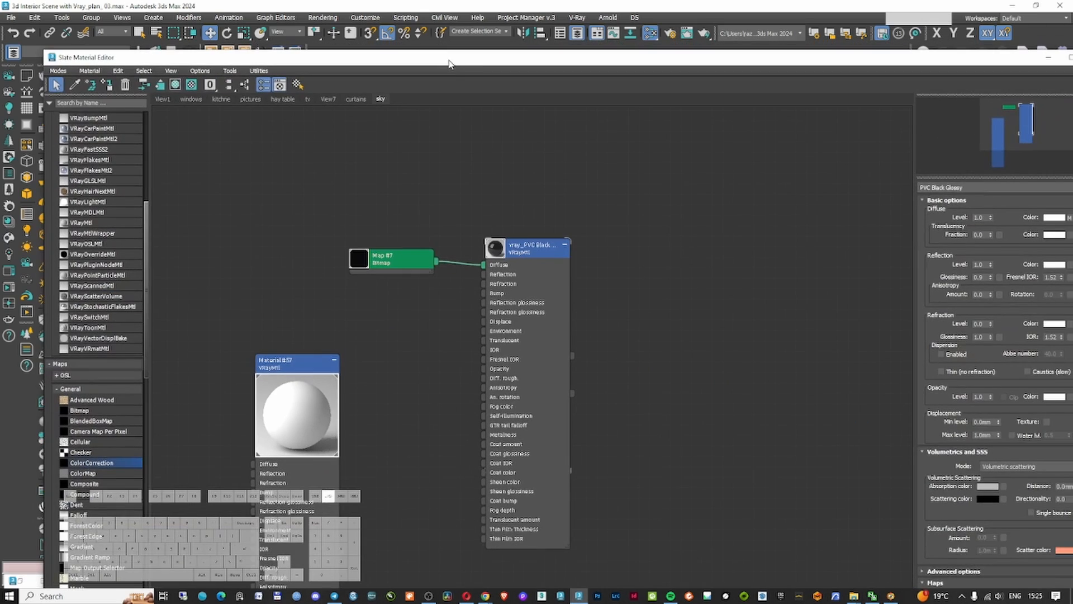
left_click(415, 49)
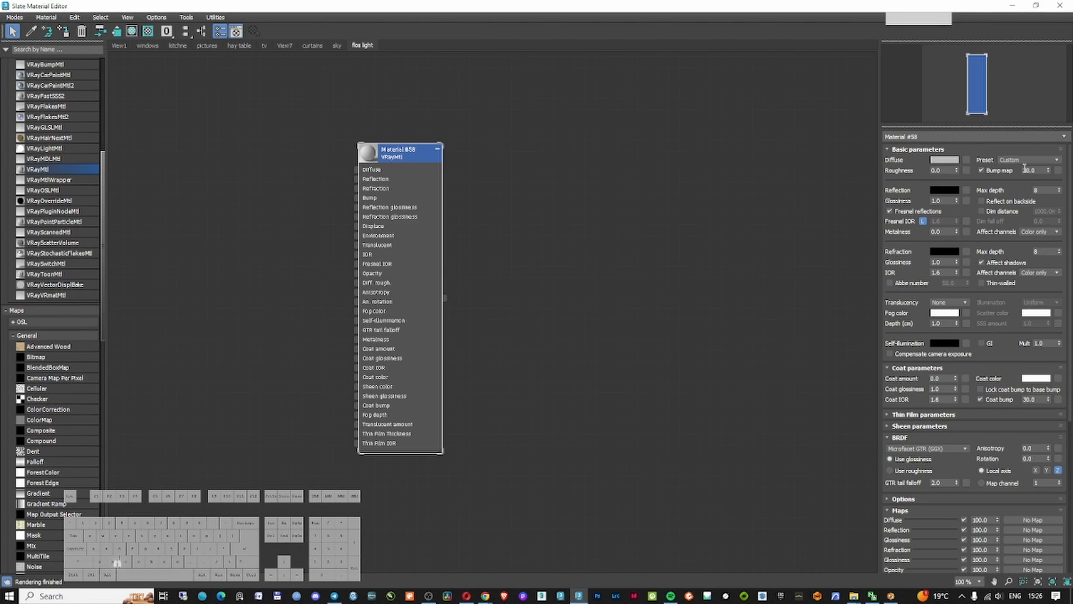
left_click(1026, 160)
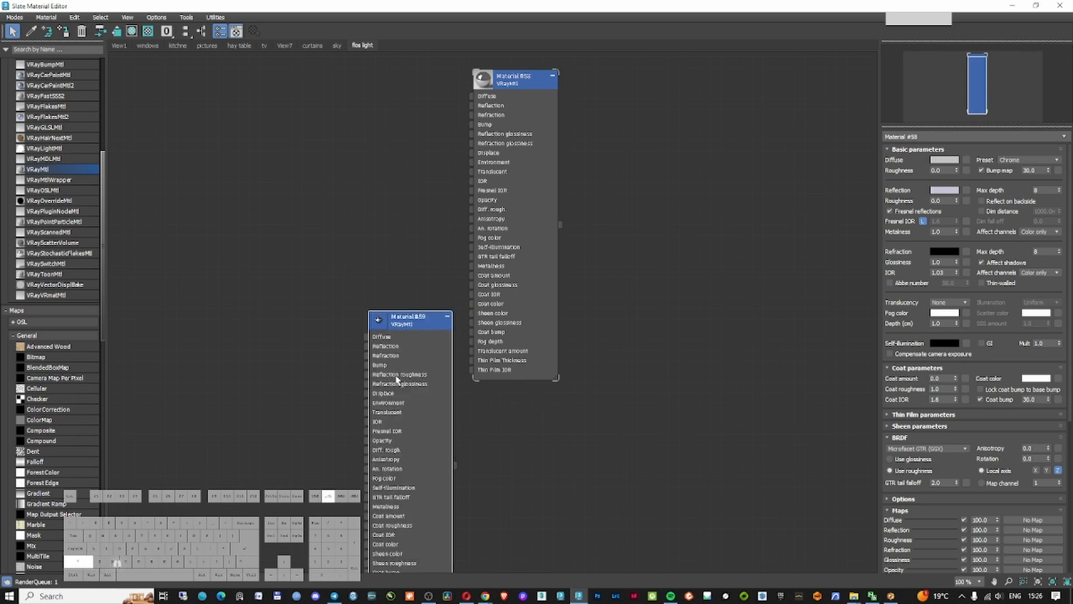
Duplicate the chrome material, reset the copy to the Default preset and give it a dark grey diffuse colour
left_click_drag(452, 312, 430, 379)
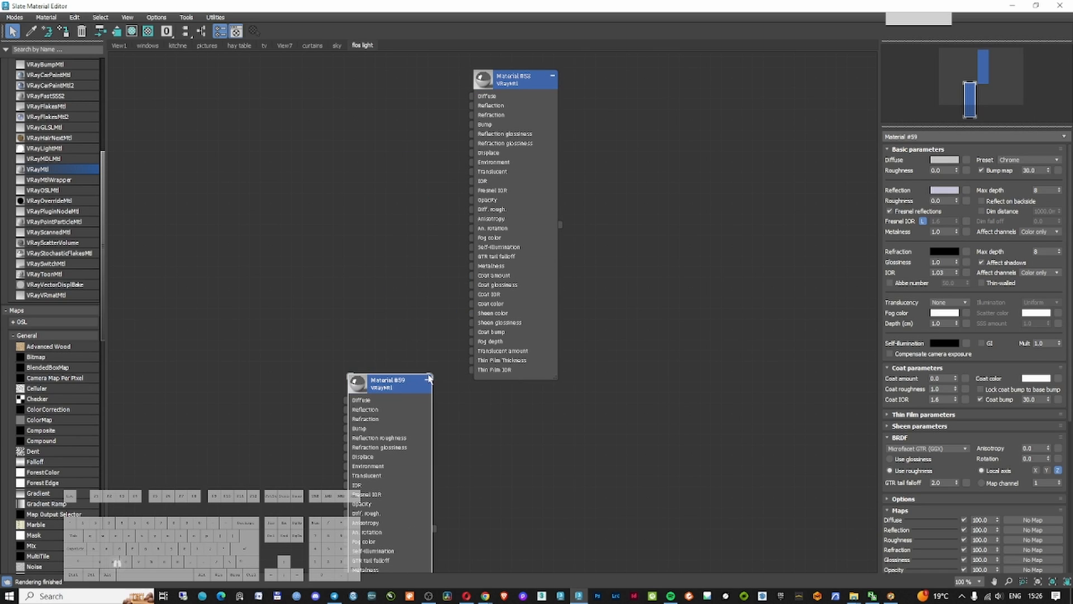
left_click(1019, 162)
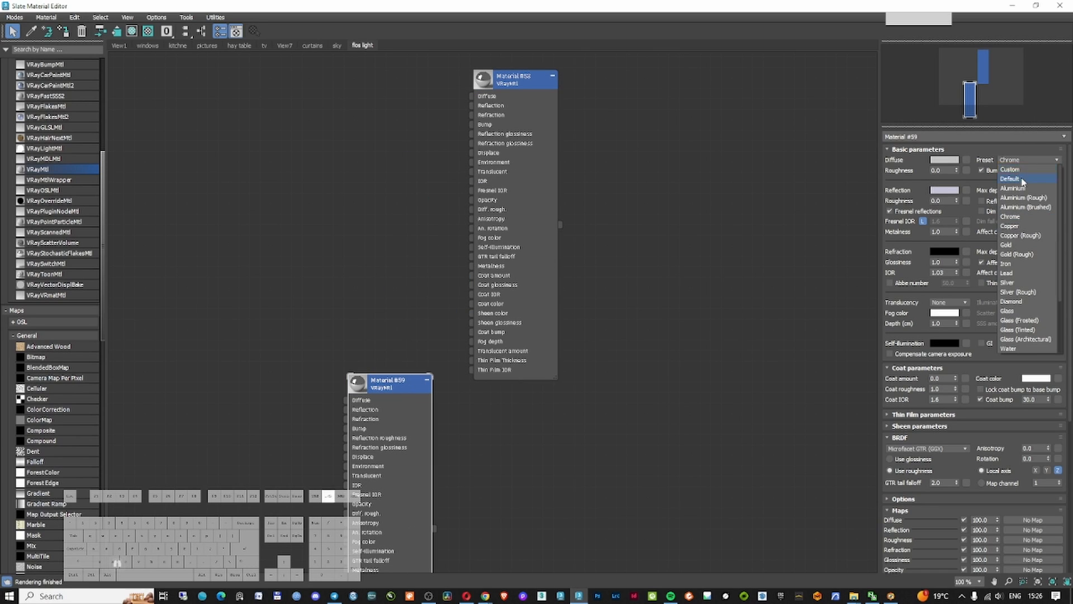
left_click(1023, 179)
left_click(950, 160)
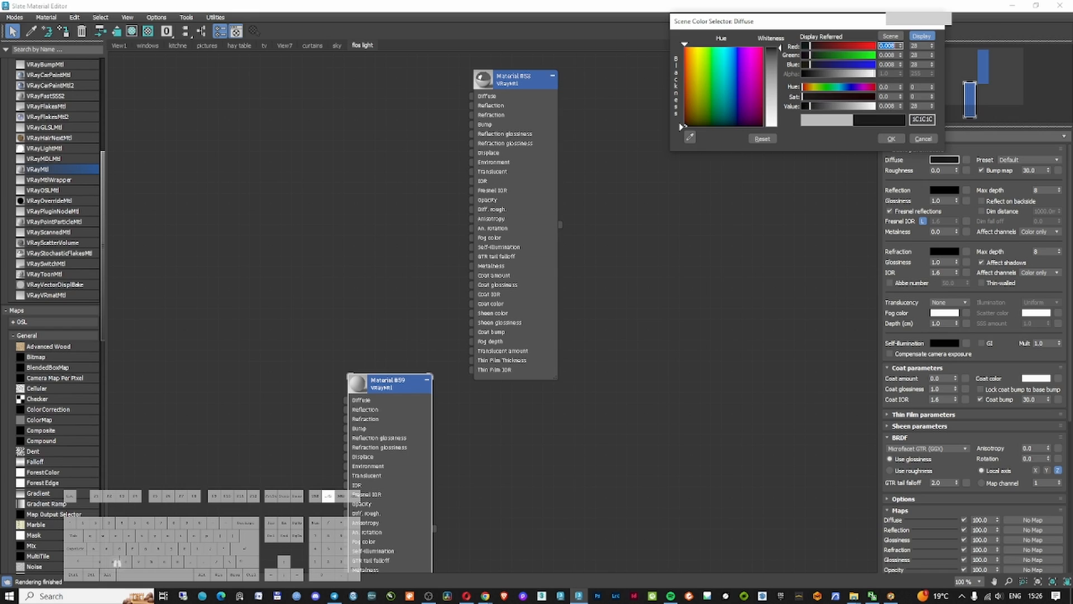
left_click_drag(810, 106, 866, 134)
left_click(892, 139)
Give the dark material a near-white reflection with 0.6 glossiness and readjust its diffuse colour
left_click(944, 190)
left_click(891, 167)
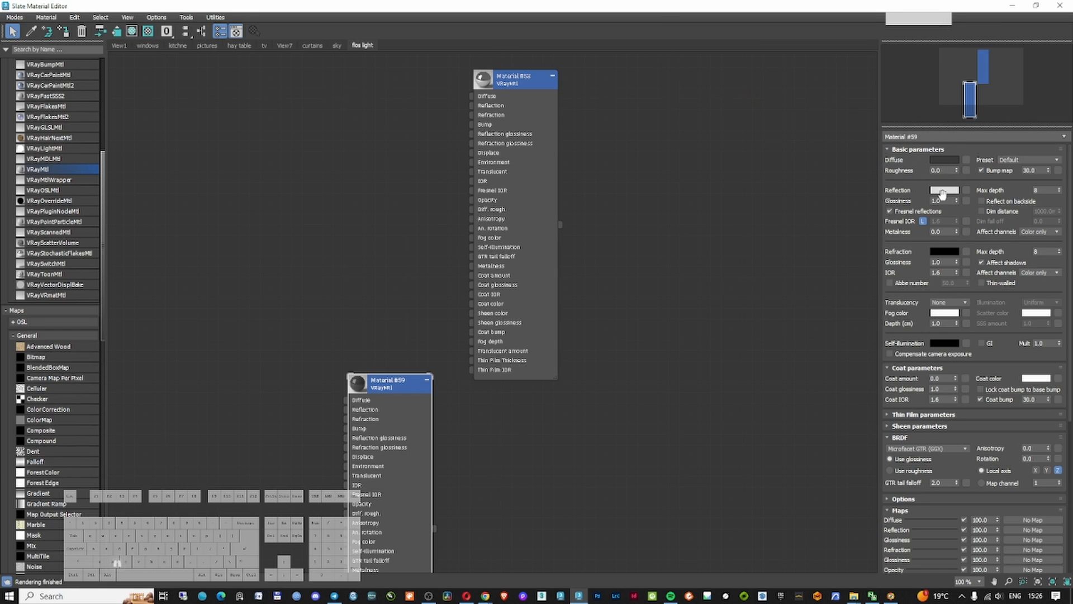
left_click(944, 160)
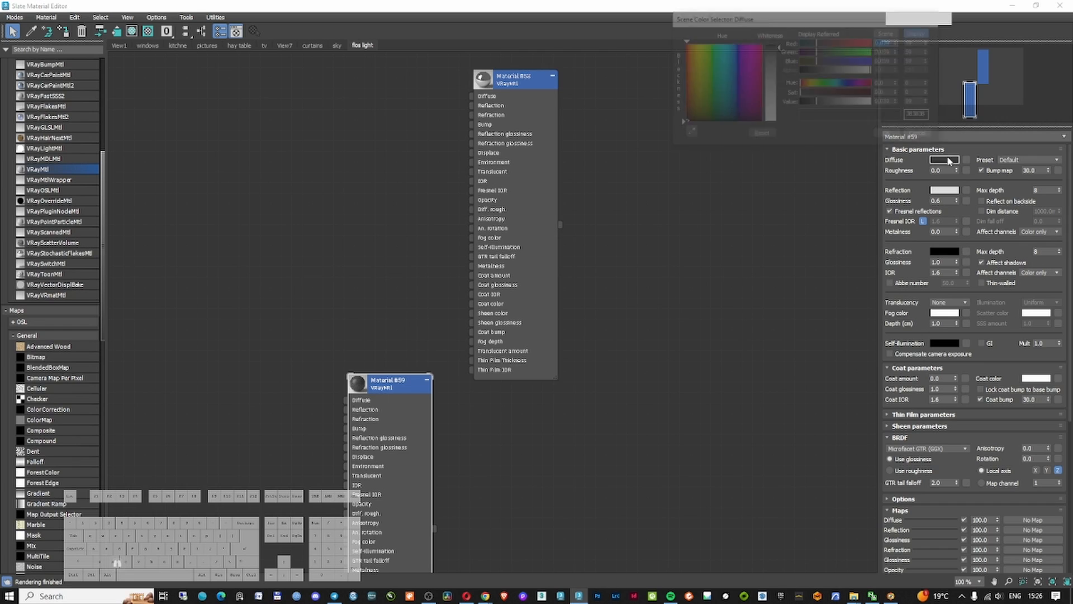
left_click_drag(781, 50, 781, 45)
left_click(891, 135)
Select the chrome material, move the material editor aside and ungroup the spotlight into separate parts
left_click(514, 76)
left_click_drag(582, 6, 945, 77)
left_click(660, 335)
left_click(532, 301)
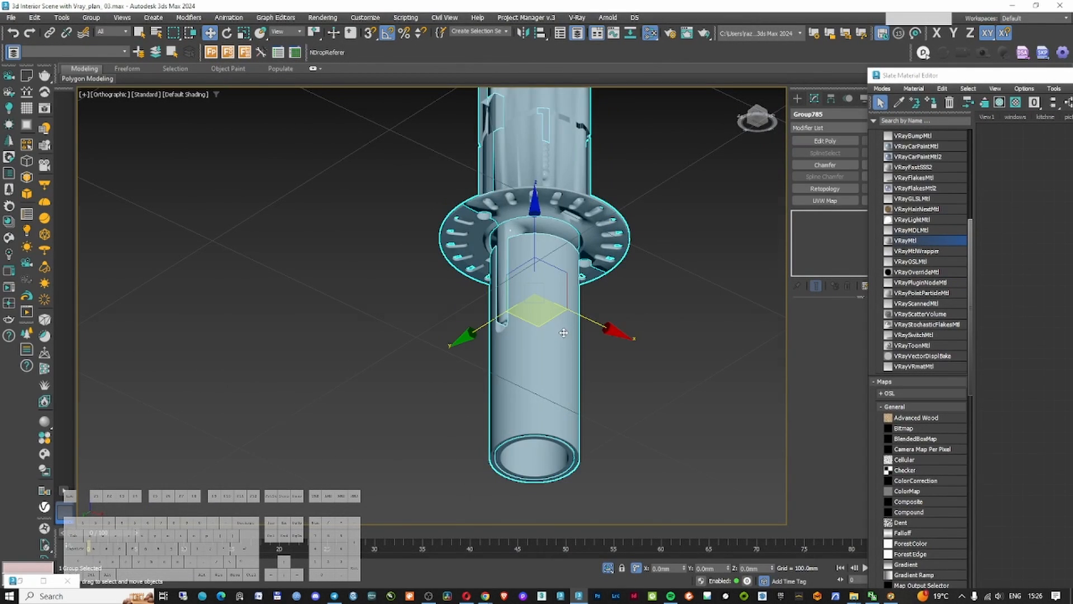
key("F3")
left_click(84, 17)
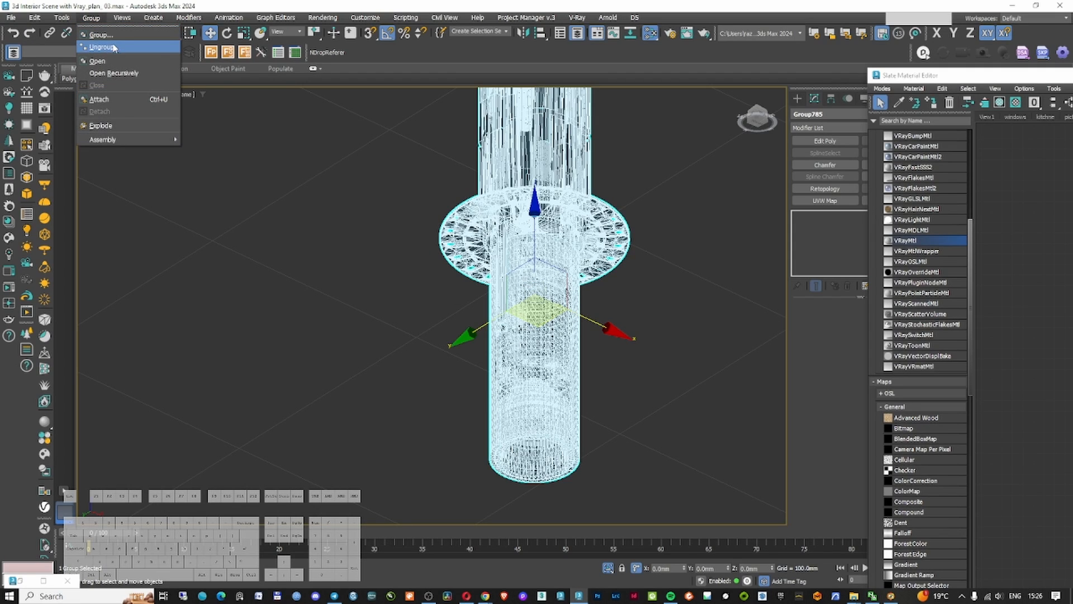
left_click(109, 46)
Assign the chrome material to the spotlight's upper housing and flange, the lower tube and the inner bracket
middle_click_drag(518, 204, 436, 271)
left_click_drag(599, 139, 397, 197)
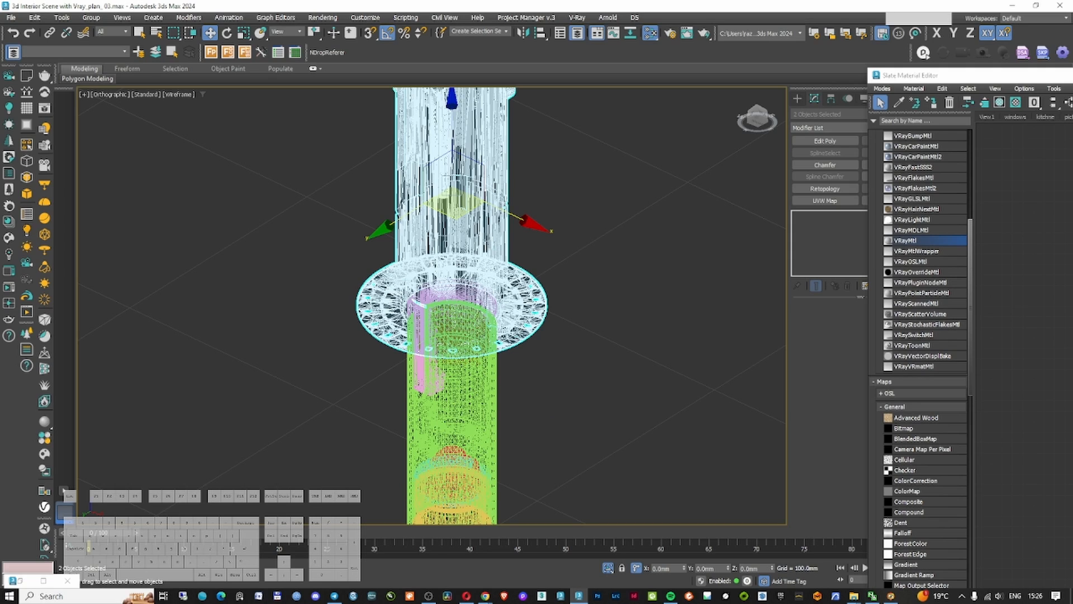
left_click_drag(1008, 75, 552, 85)
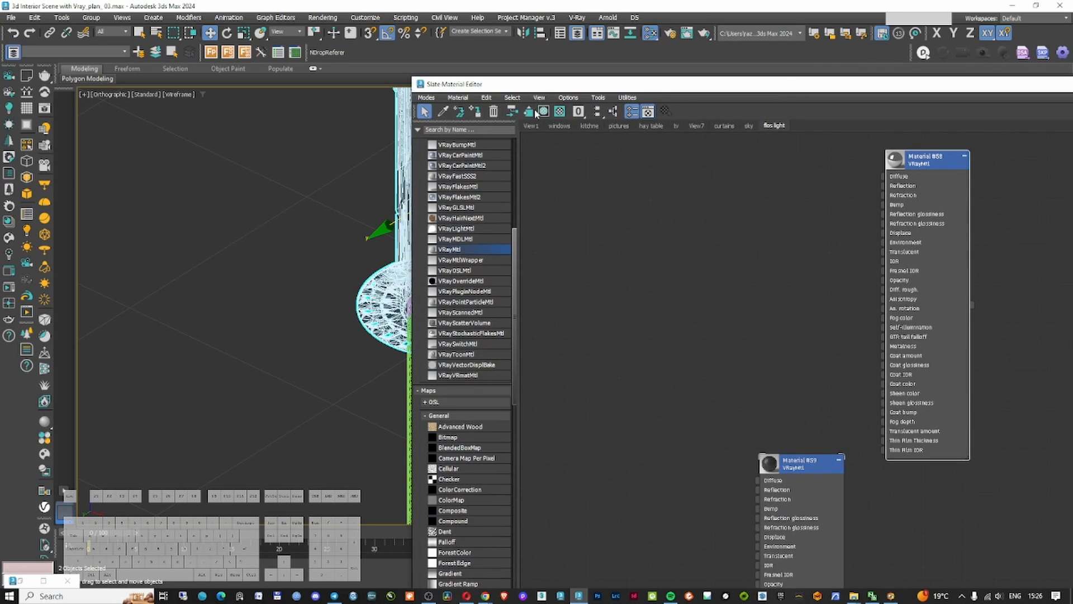
middle_click_drag(345, 296, 128, 266)
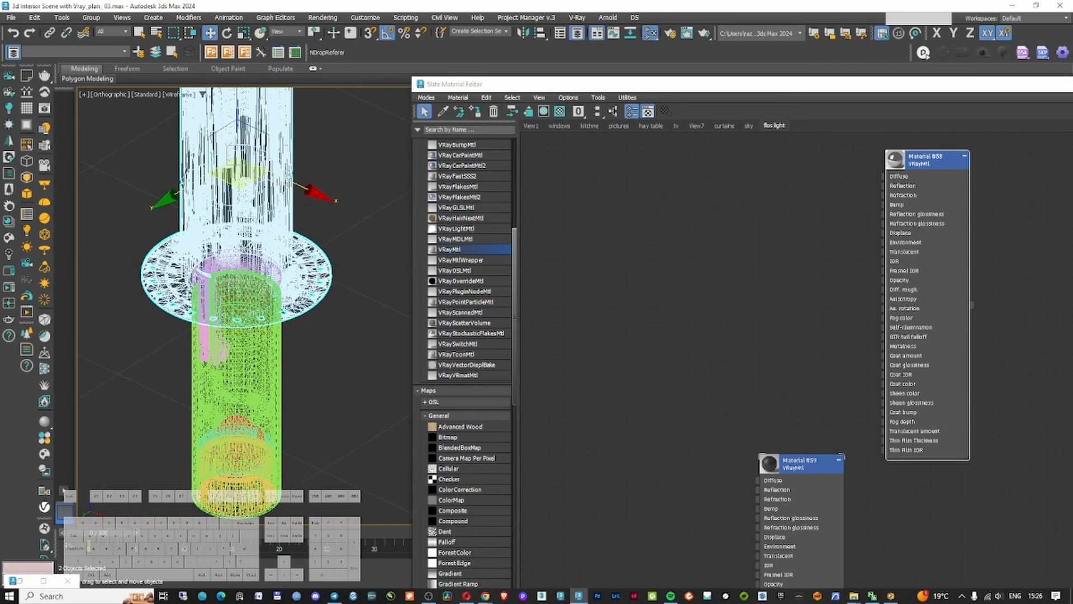
scroll(173, 313, "up", 2)
left_click(319, 283)
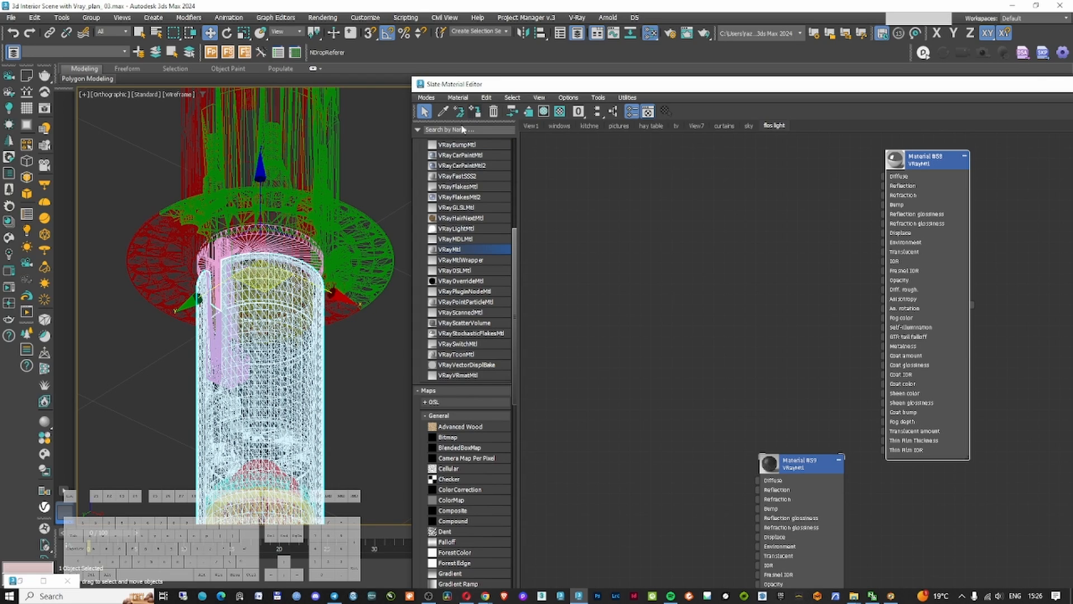
scroll(231, 292, "up", 2)
left_click(204, 228)
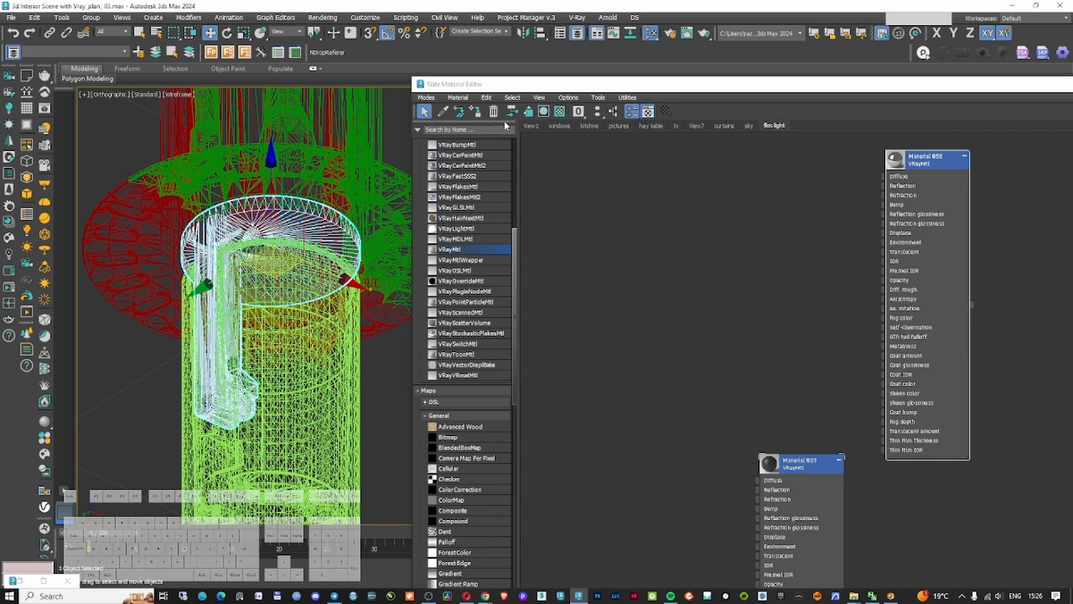
left_click(479, 114)
Assign the dark material to the inner ring at the open end of the tube
scroll(318, 190, "down", 3)
middle_click_drag(313, 366, 308, 330, "alt")
key("F3")
scroll(306, 330, "up", 4)
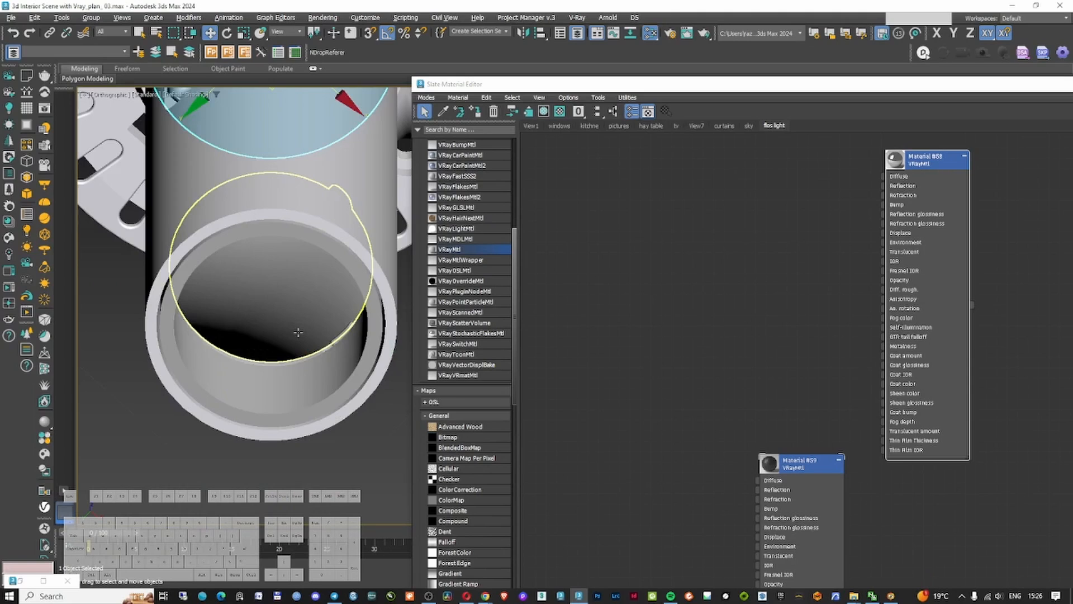
left_click(301, 377)
left_click_drag(808, 470, 798, 470)
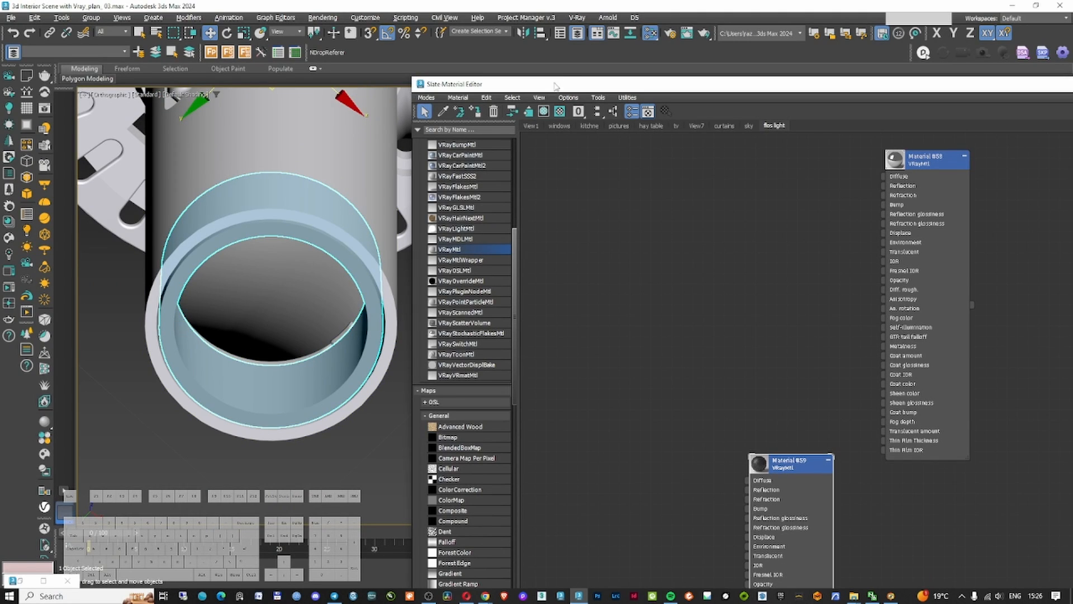
left_click(479, 114)
Select the lamp disc inside the tube and create a new VRayMtl beside the dark material for it
left_click(277, 271)
scroll(276, 278, "down", 4)
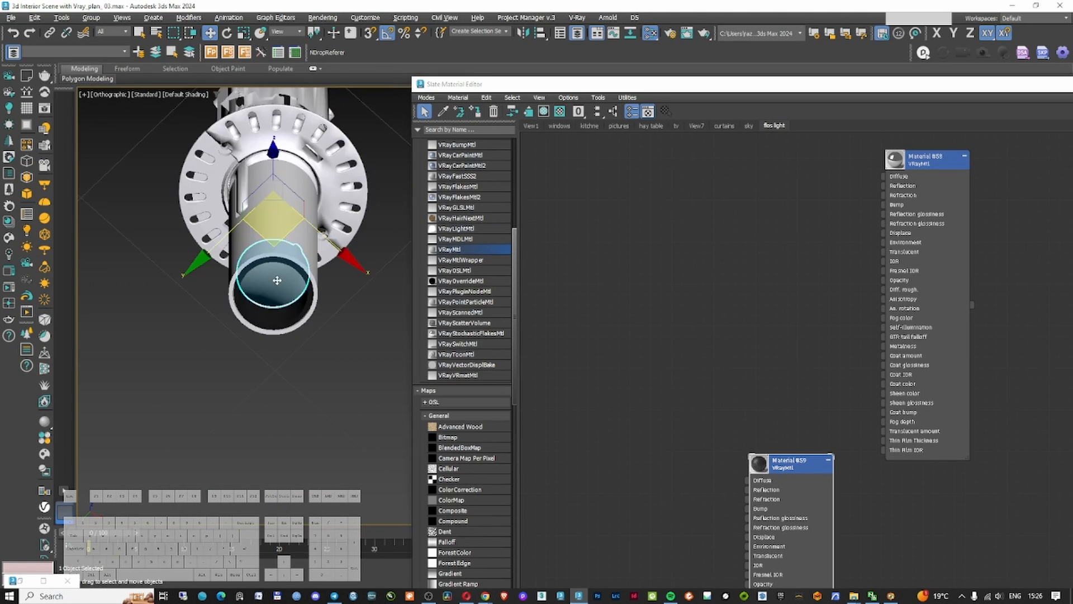
scroll(278, 279, "up", 3)
key("F3")
key("F3")
key("F3")
middle_click_drag(282, 273, 282, 258, "alt")
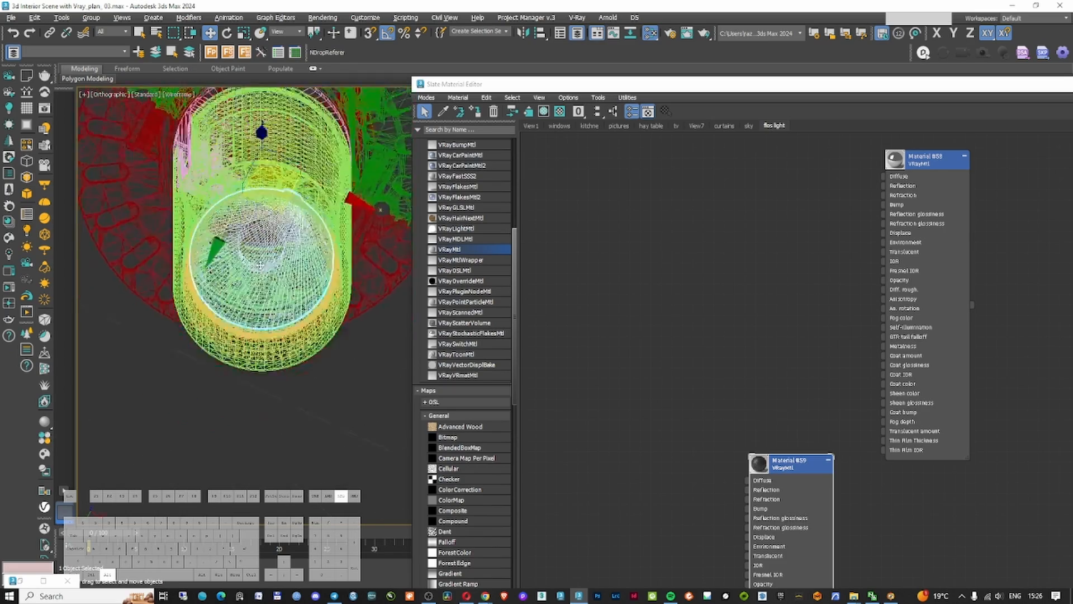
scroll(282, 269, "up", 3)
key("F3")
scroll(285, 293, "down", 3)
mouse_move(285, 295)
middle_mouse_down("alt")
mouse_move(284, 335)
mouse_move(282, 253)
mouse_move(302, 305)
middle_mouse_up("alt")
scroll(299, 308, "down", 2)
left_click_drag(645, 79, 614, 11)
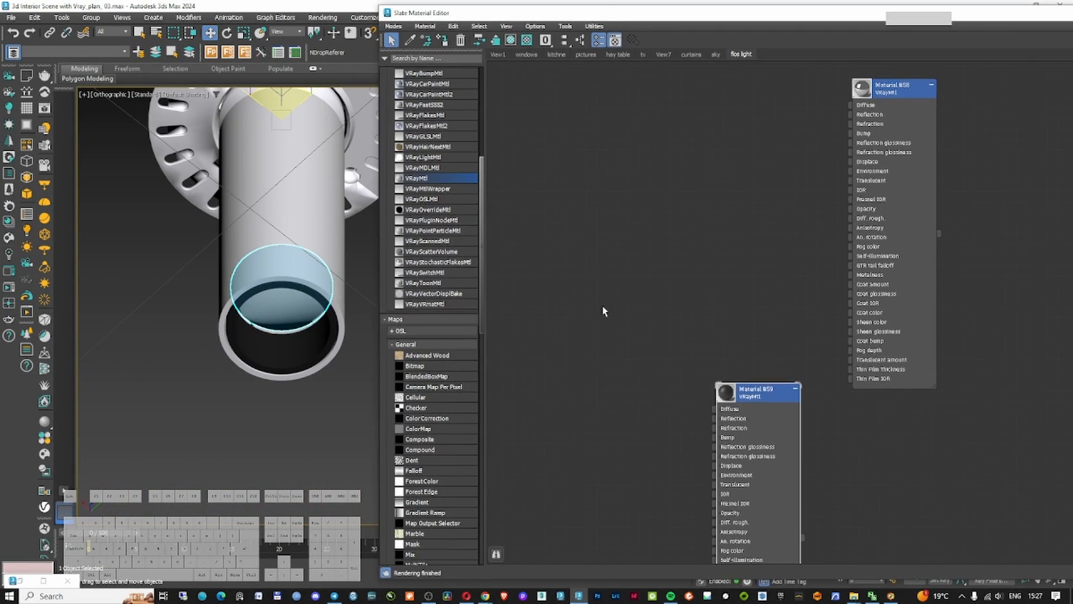
middle_click_drag(590, 455, 568, 272)
left_click_drag(468, 240, 585, 203)
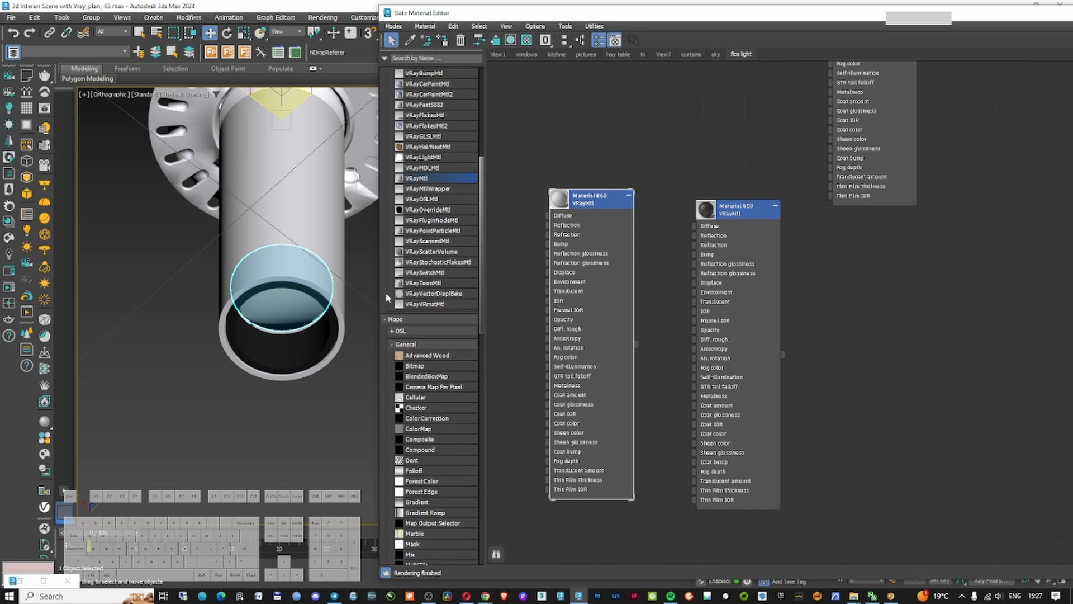
Select the lower tube with its connecting parts and choose the chrome material for them
scroll(294, 369, "down", 3)
key("F3")
middle_click_drag(265, 300, 222, 237, "alt")
left_click(222, 236)
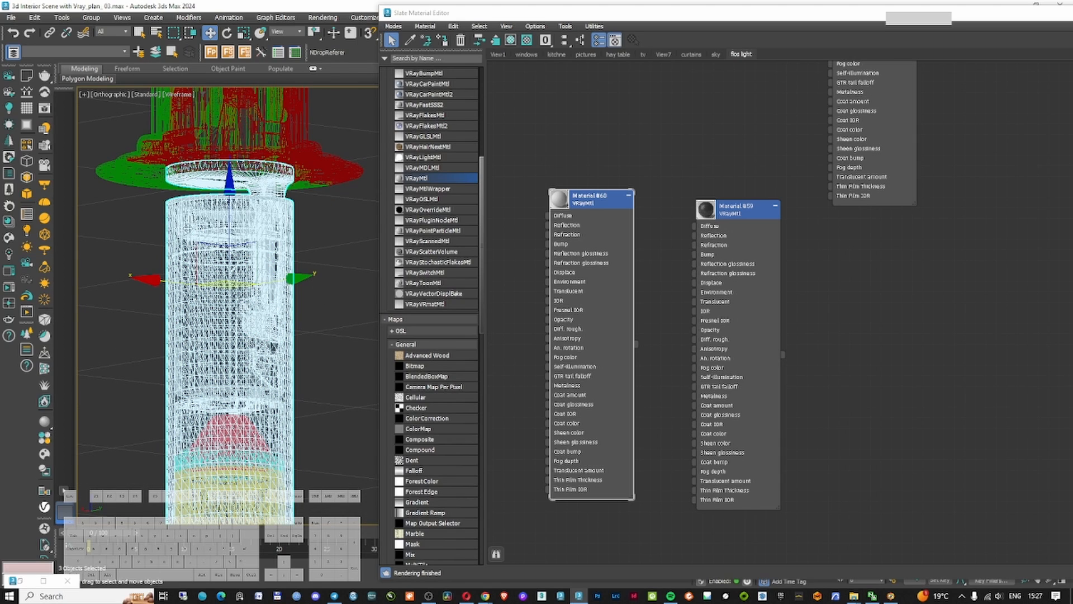
left_click_drag(726, 213, 728, 235)
middle_click_drag(751, 170, 687, 360)
scroll(692, 329, "down", 2)
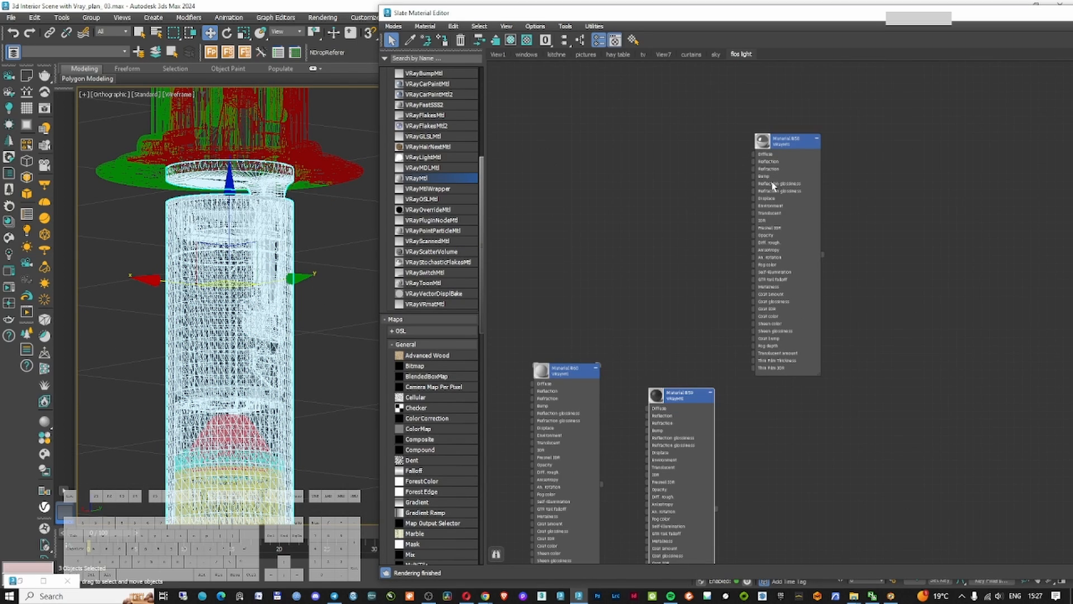
left_click(781, 144)
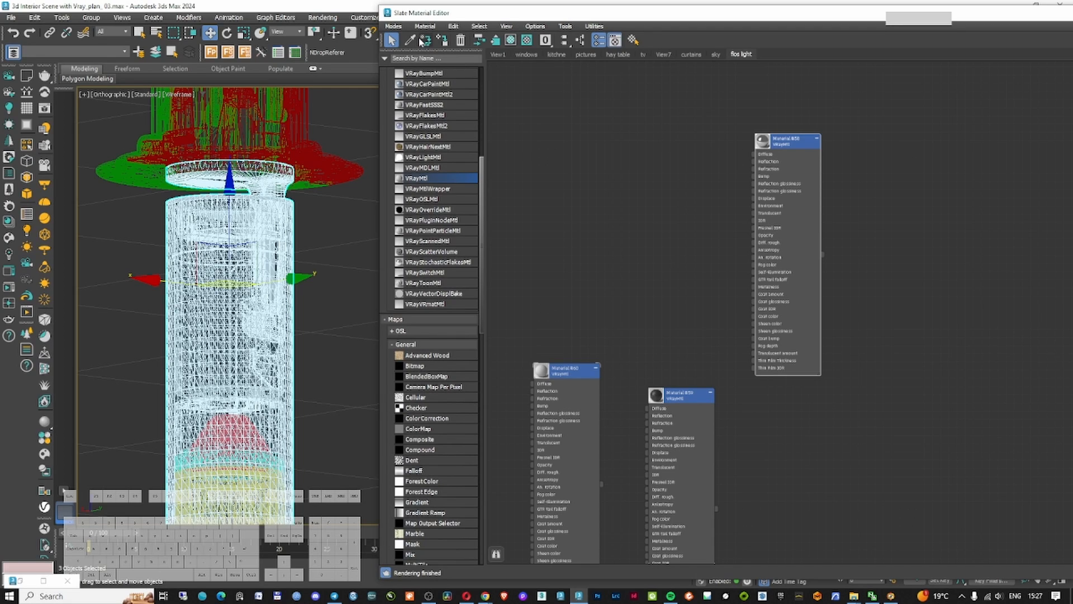
Select all the spotlight's parts and group them together again
scroll(246, 179, "down", 5)
left_click_drag(201, 163, 314, 402)
left_click(92, 18)
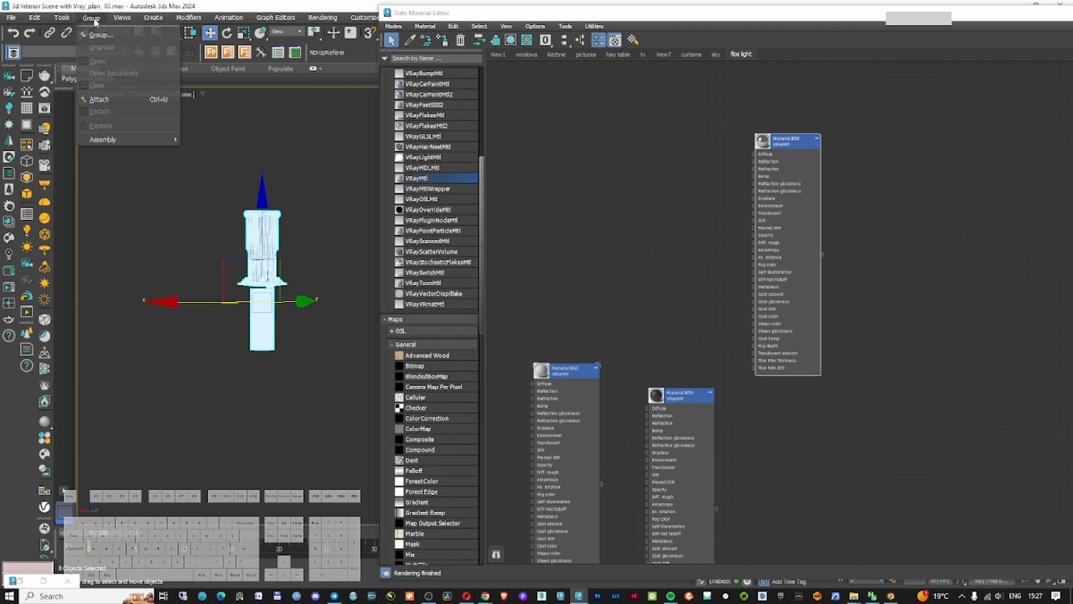
left_click(101, 36)
left_click(549, 317)
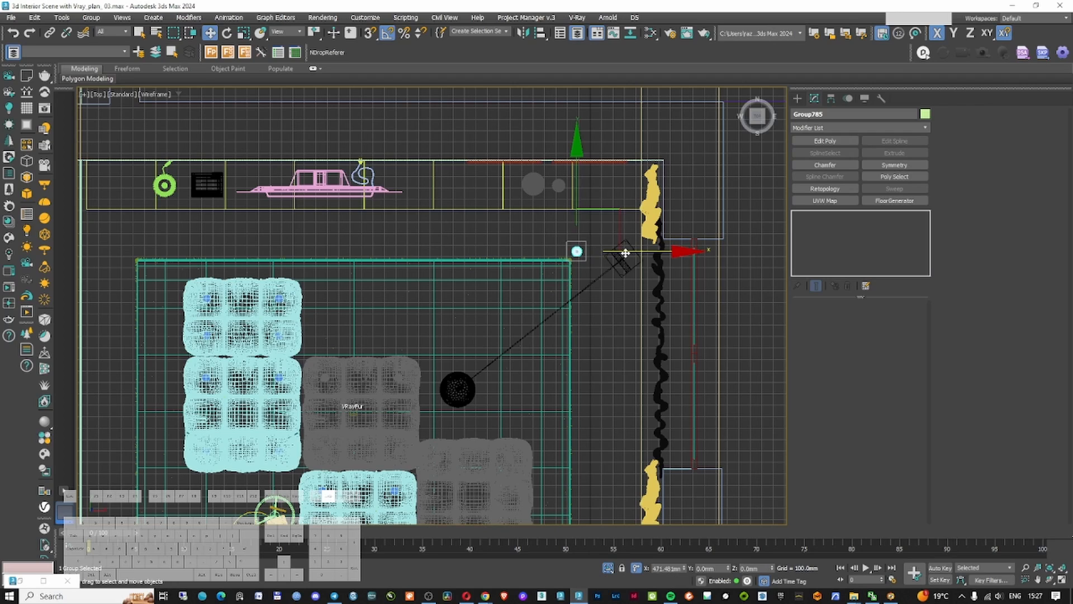
Clone the spotlight group along X in the top view as one instance, moving toward the kitchen side
scroll(549, 223, "up", 2)
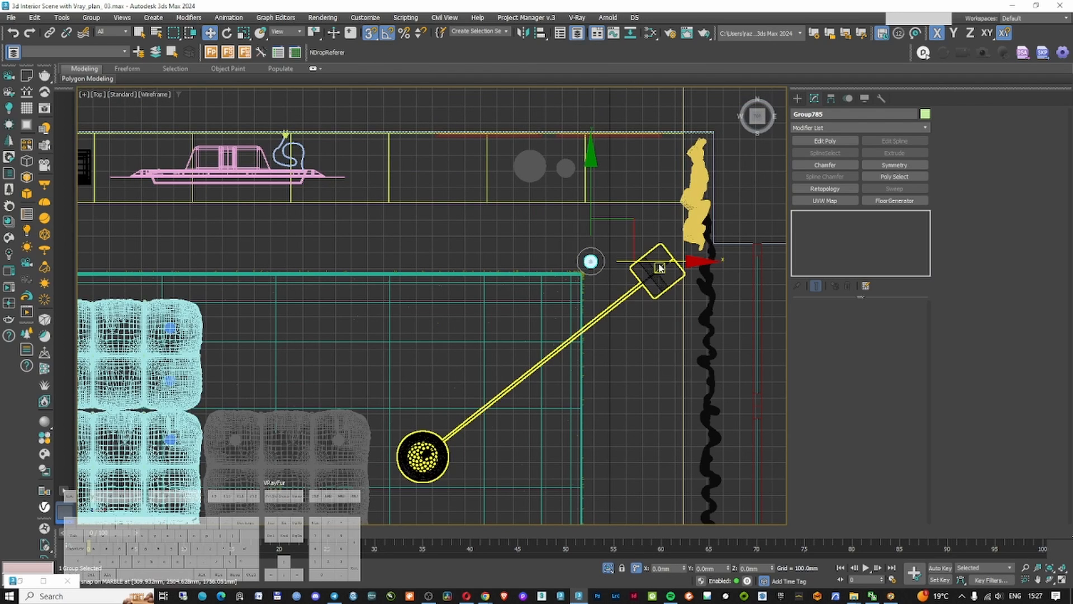
left_click_drag(610, 245, 377, 245, "shift")
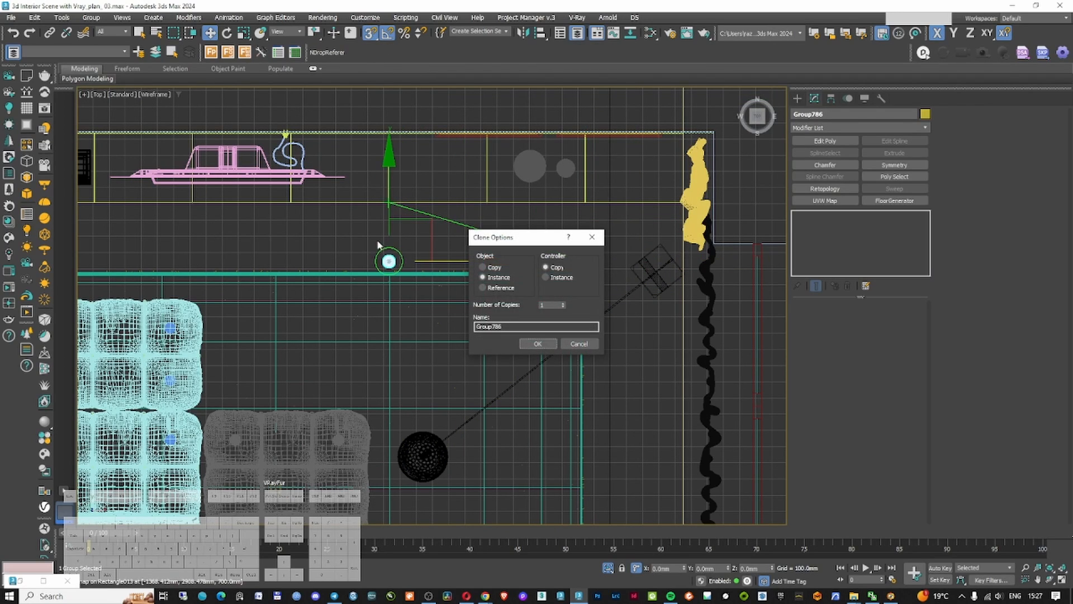
left_click(540, 342)
Add further instance copies at the same spacing to complete a row of four spotlights
scroll(452, 273, "up", 1)
mouse_move(451, 273)
middle_mouse_down()
mouse_move(610, 276)
mouse_move(674, 292)
middle_mouse_up()
scroll(609, 267, "down", 2)
left_click_drag(688, 293, 437, 306, "shift")
left_click(538, 342)
left_click(534, 345)
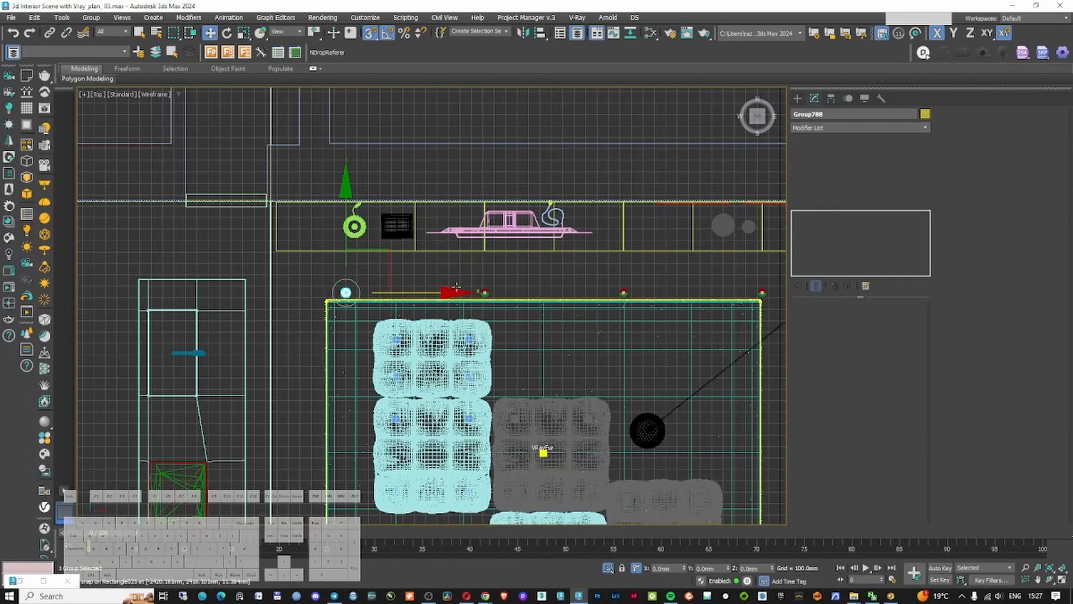
Turn off snapping, select the four spotlights and move them together along Y slightly toward the TV cabinet
middle_click_drag(542, 450, 422, 454)
key("s")
key("a")
left_click_drag(661, 273, 211, 298)
left_click_drag(434, 246, 434, 234)
scroll(435, 233, "down", 2)
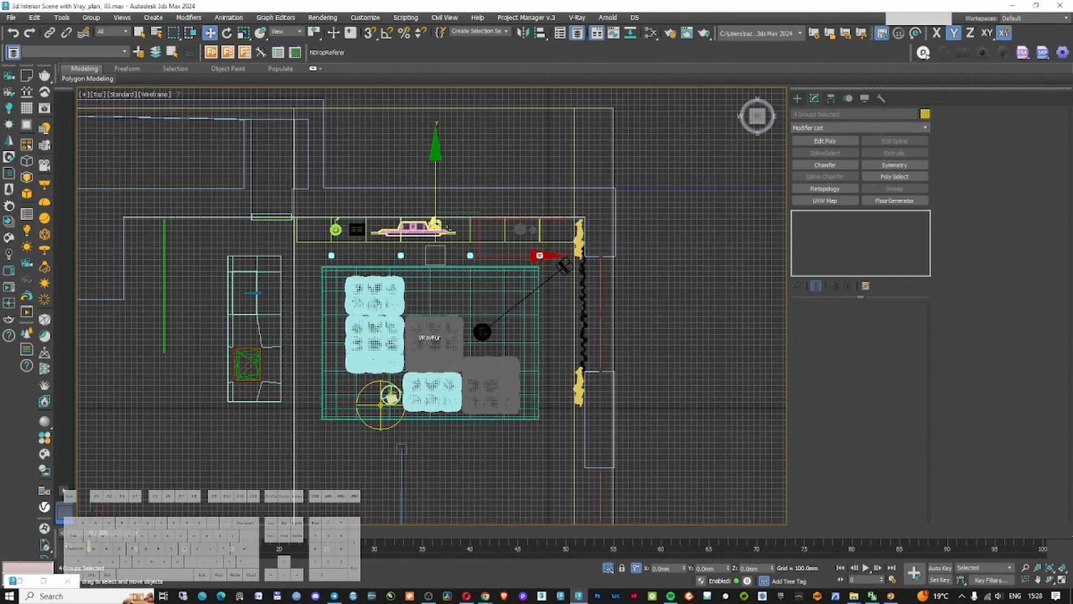
Clone the TV-wall spotlight nearest the kitchen into the kitchen area beside the green wall unit in the top view
middle_click_drag(340, 262, 454, 244)
scroll(455, 243, "up", 1)
middle_click_drag(573, 241, 555, 247)
left_click(428, 242)
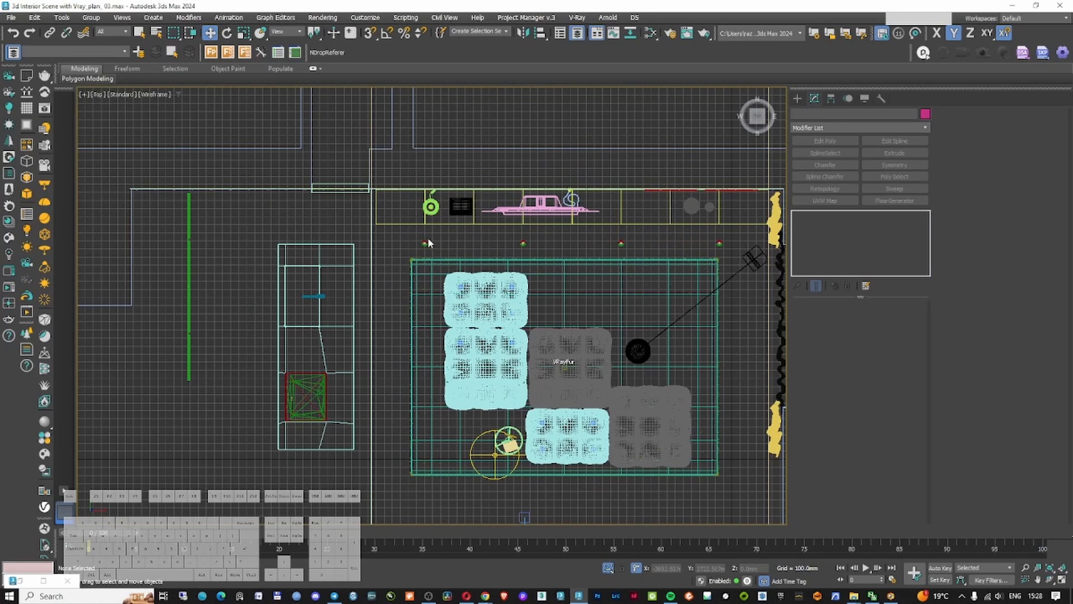
left_click(425, 243)
mouse_move(442, 224)
left_mouse_down("shift")
mouse_move(381, 200)
mouse_move(280, 184)
mouse_move(278, 192)
left_mouse_up("shift")
left_click(537, 343)
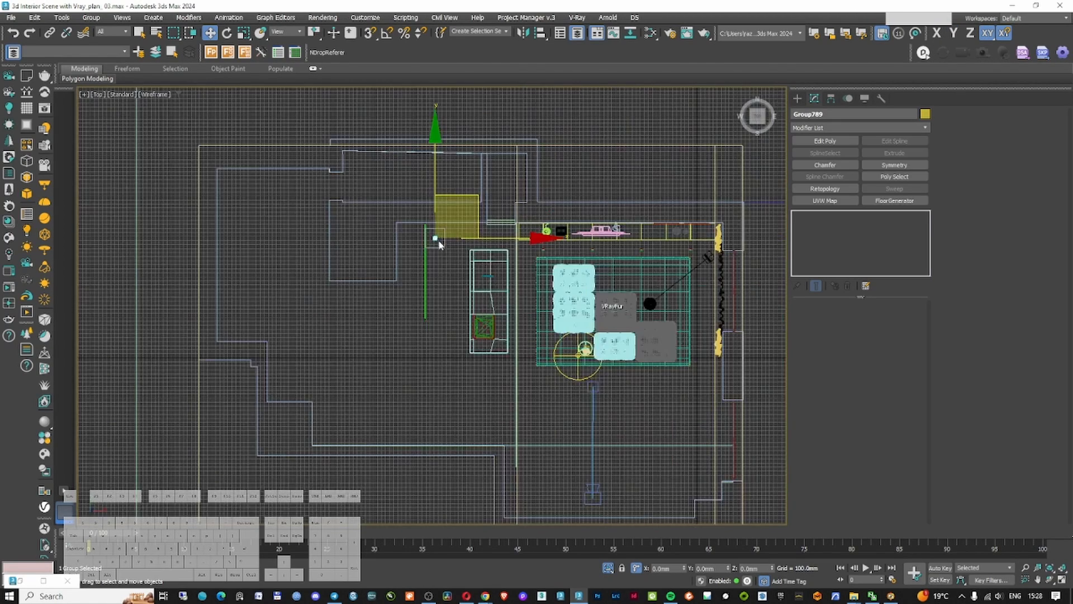
Isolate the kitchen spotlight with the ceiling and lower it slightly in the front view so its tube protrudes below the ceiling
right_click(421, 288)
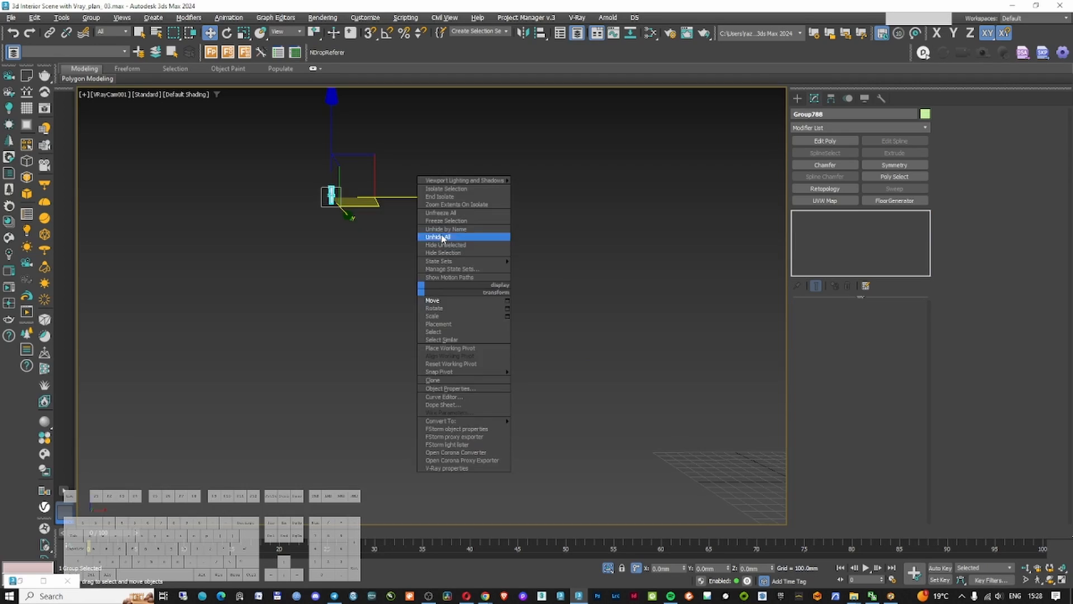
left_click(442, 239)
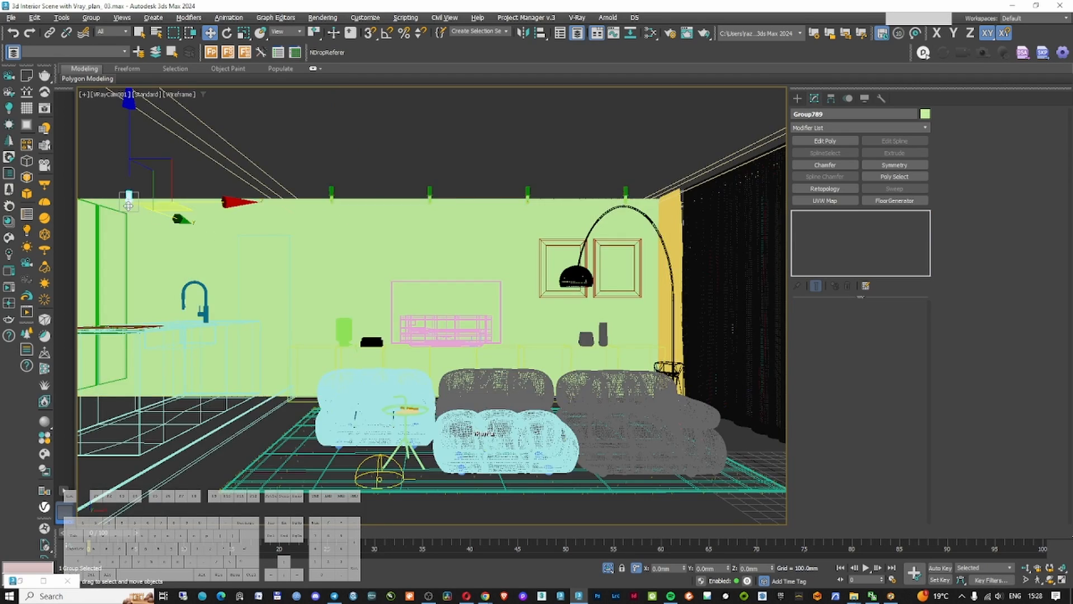
key("f")
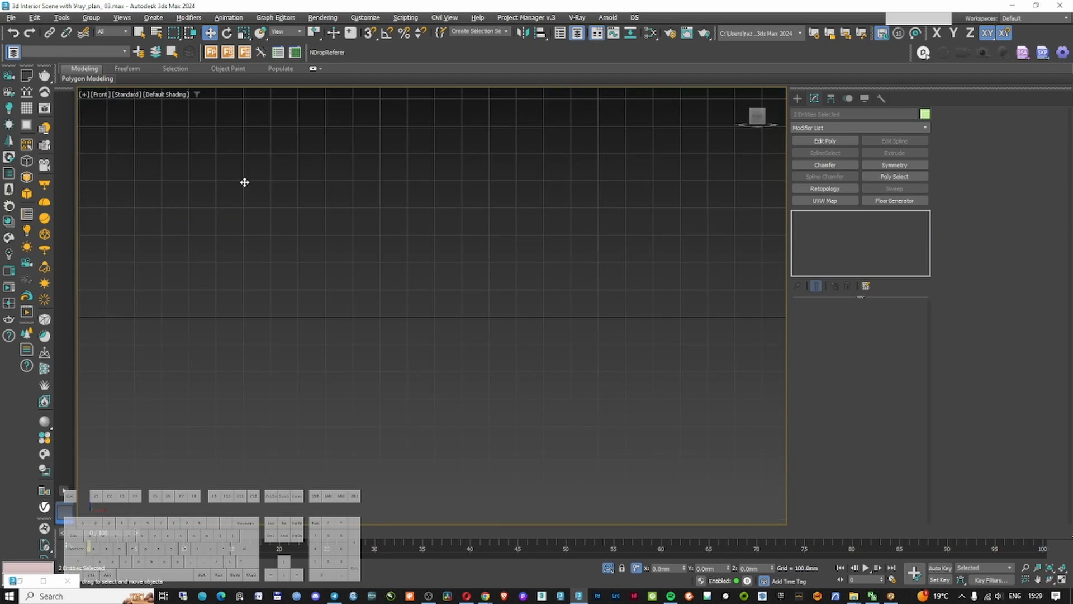
key("z")
key("F3")
left_click(378, 257)
scroll(364, 246, "up", 5)
left_click_drag(416, 266, 417, 288)
key("F3")
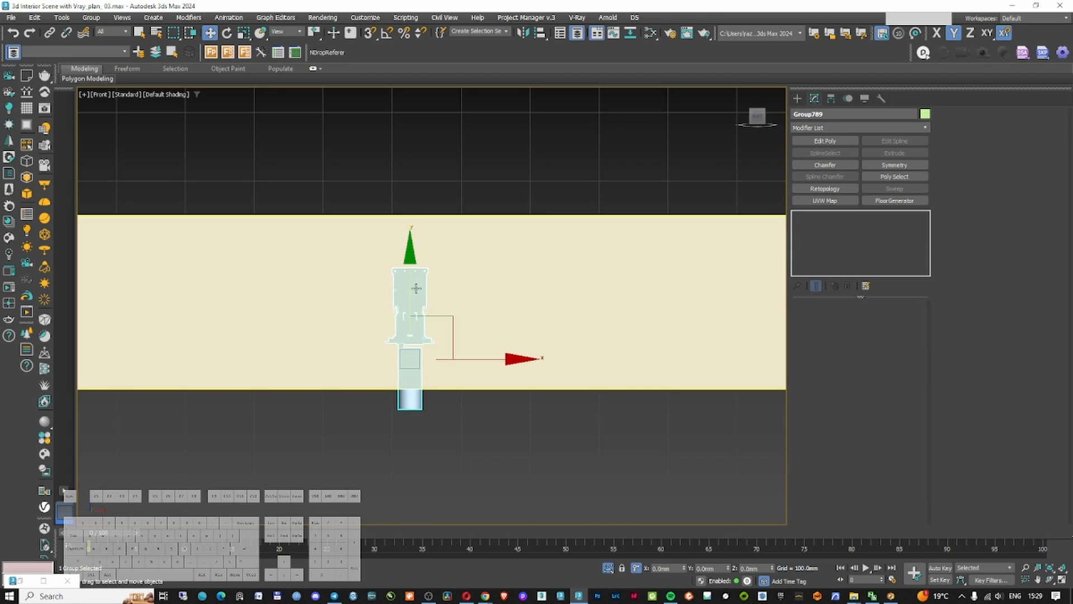
middle_click_drag(417, 289, 410, 389, "alt")
scroll(411, 389, "up", 10)
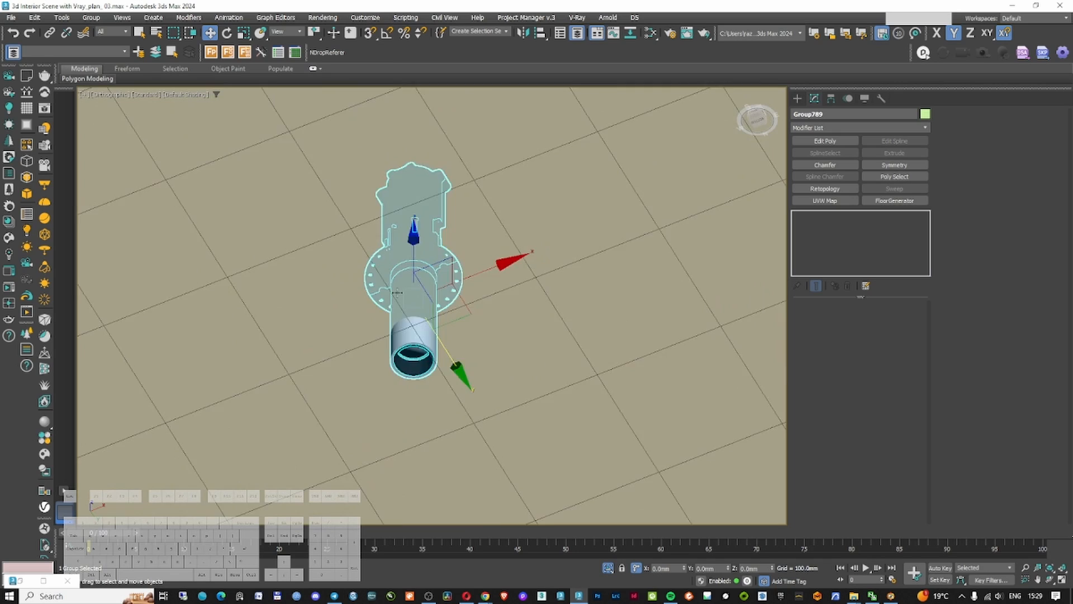
key("F3")
key("F3")
Unhide all objects and clone the kitchen spotlight along Y in the top view as several evenly spaced instances
key("t")
right_click(447, 301)
left_click(467, 248)
key("F3")
scroll(452, 223, "down", 5)
left_click_drag(445, 171, 466, 264, "shift")
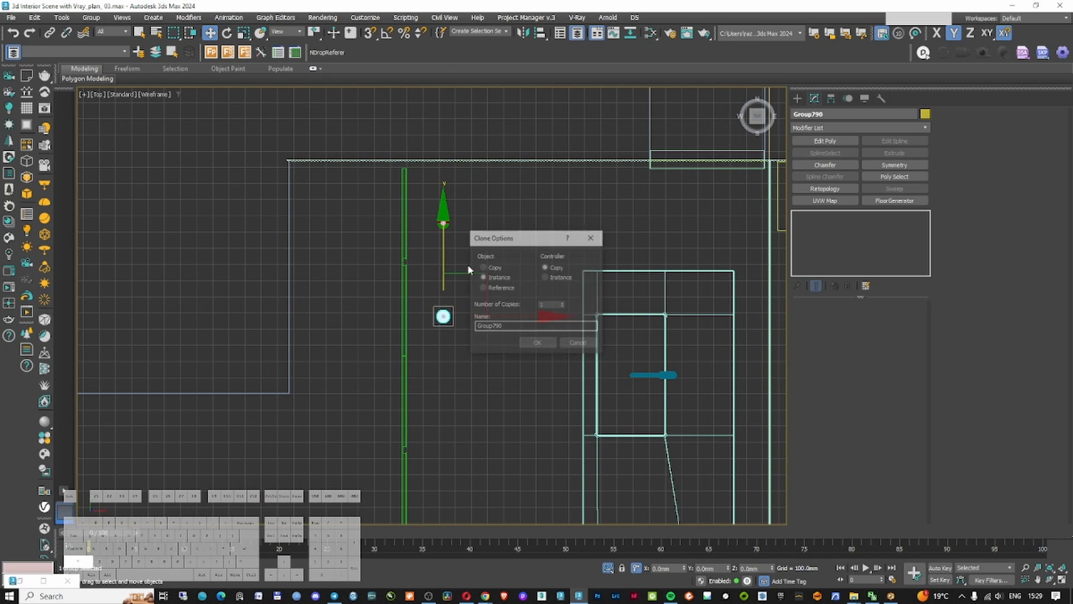
left_click(564, 304)
left_click(564, 304)
left_click(539, 343)
scroll(536, 349, "down", 5)
middle_click_drag(534, 353, 529, 258)
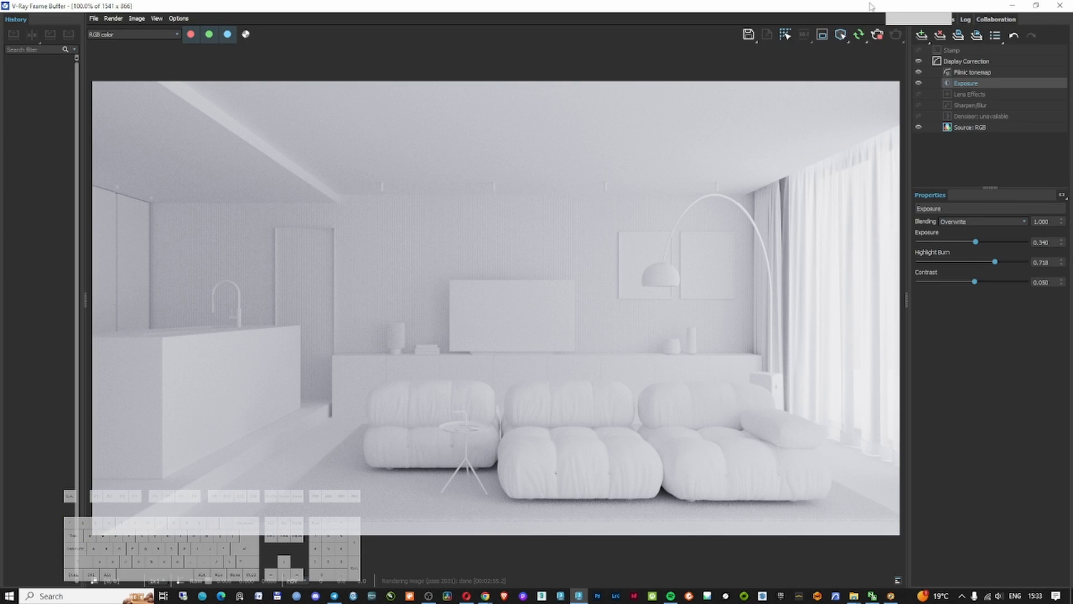
Isolate the rug, open its group and select the VRayFur object inside it
left_click_drag(739, 8, 1072, 11)
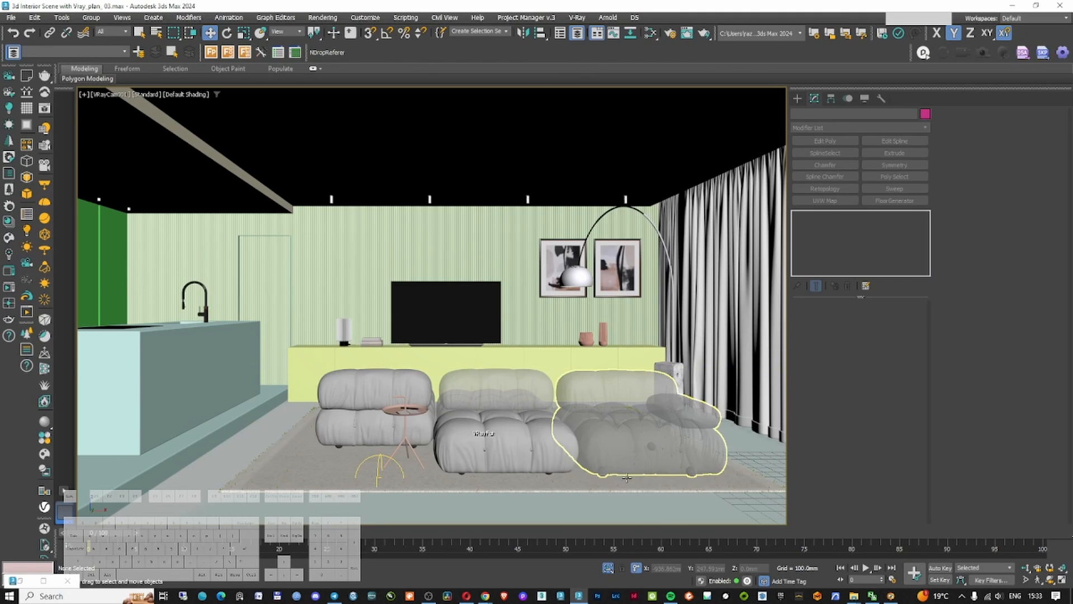
left_click(599, 483)
key("alt+q")
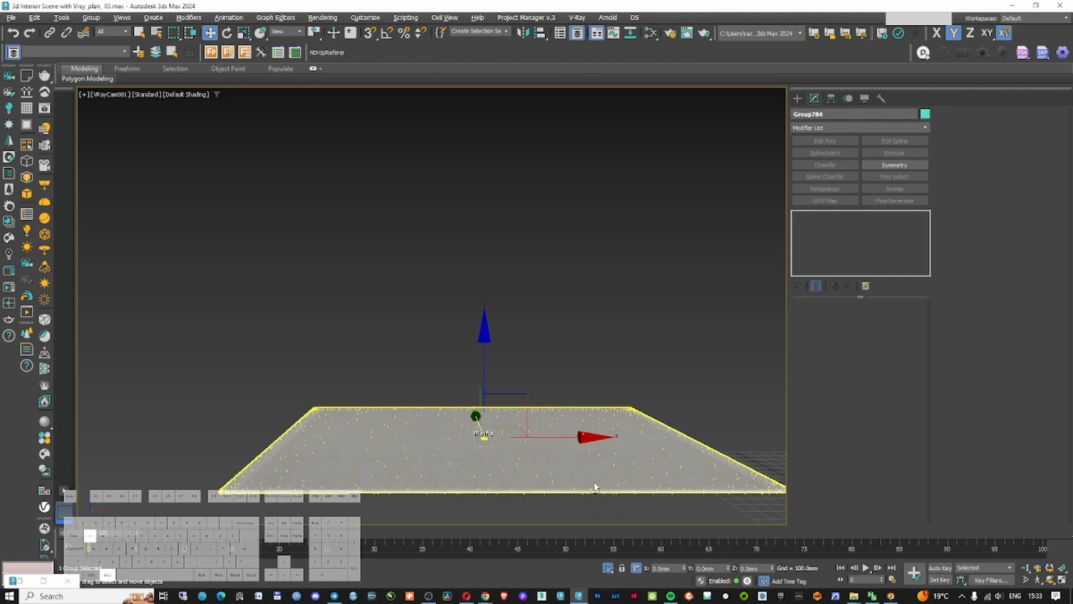
left_click(572, 318)
left_click(527, 414)
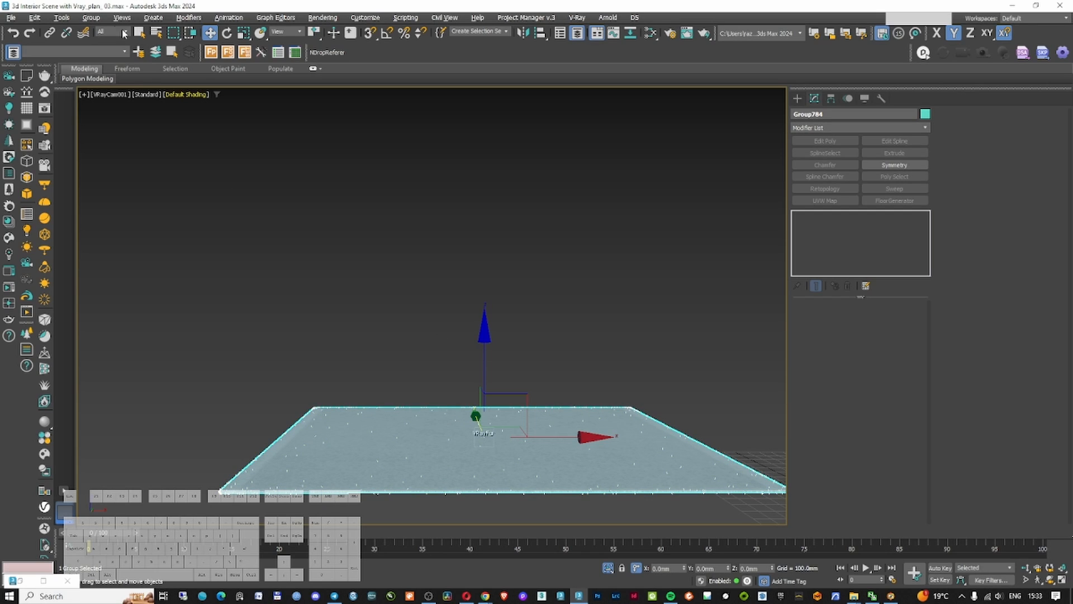
left_click(92, 19)
left_click(103, 61)
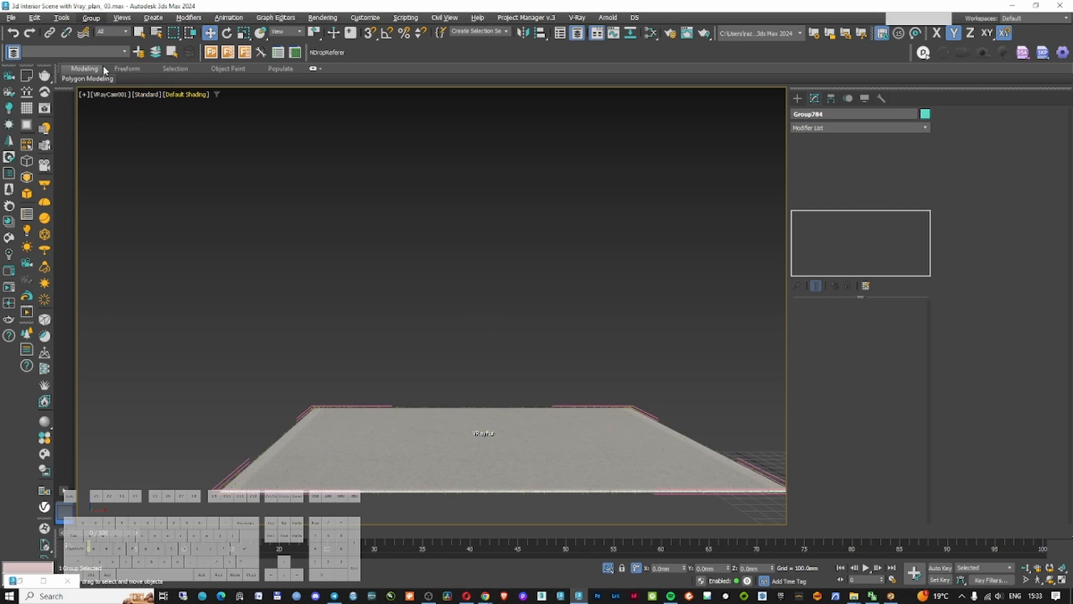
left_click(476, 408)
Create a material editor view named rug, load the rug's material and duplicate its bitmap node below the original
key("m")
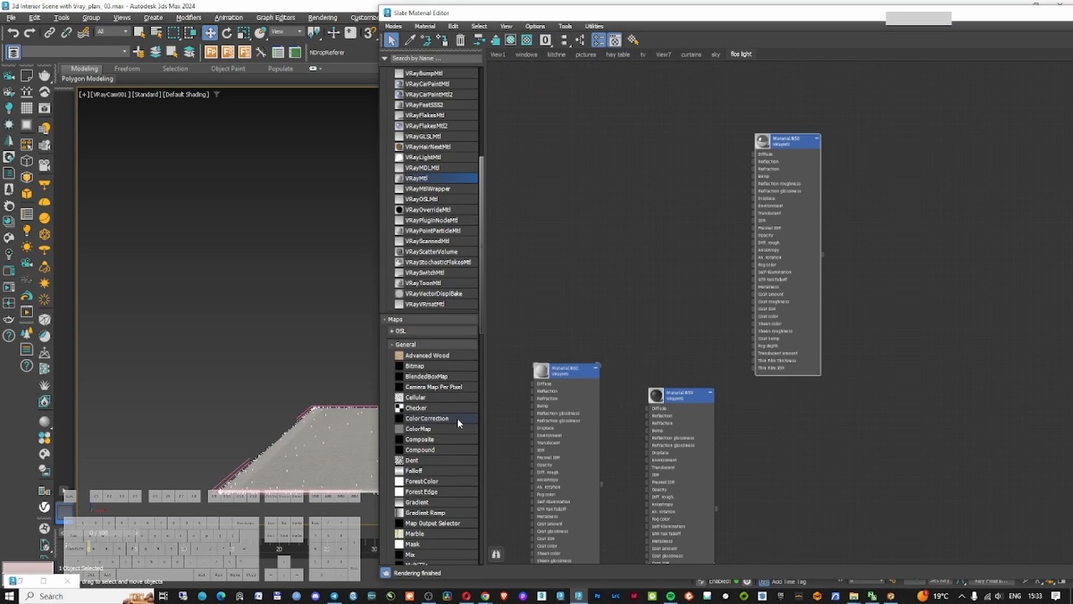
left_click(636, 74)
type("rug")
key("Return")
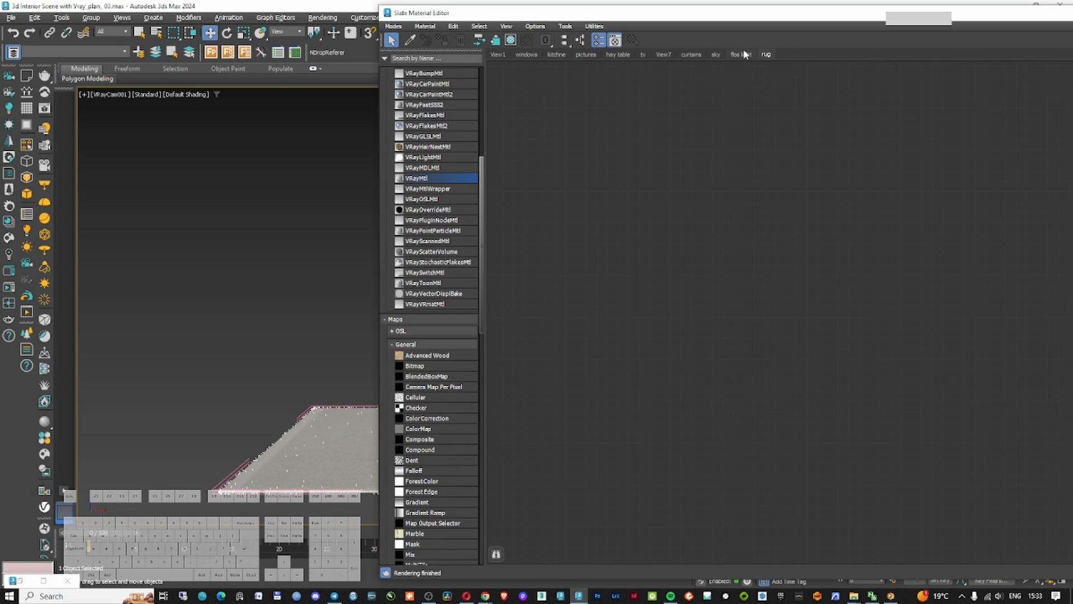
left_click_drag(562, 182, 569, 292)
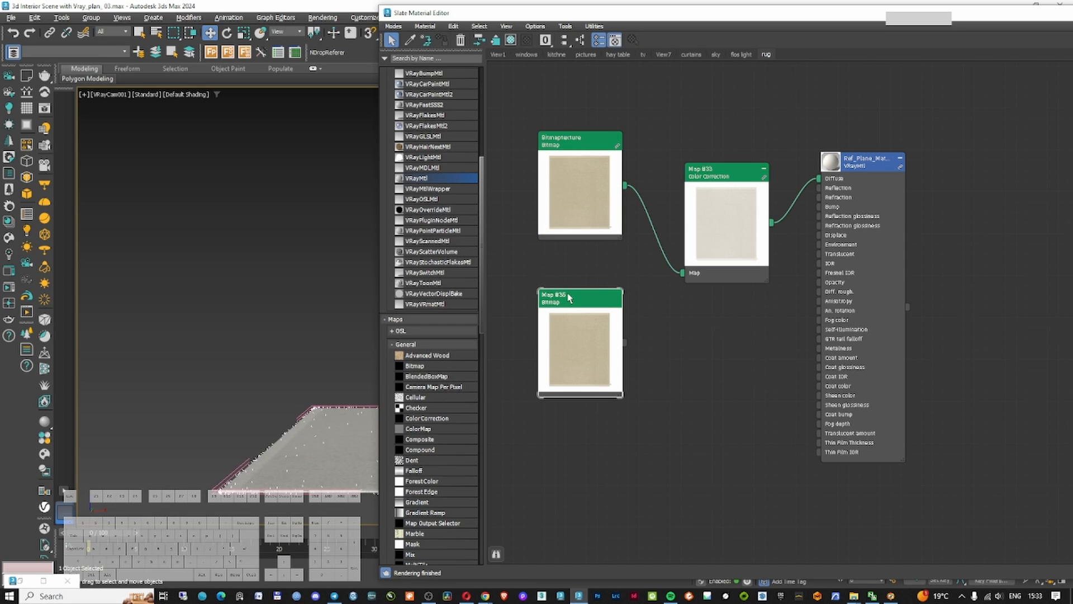
Assign the duplicated rug bitmap to the VRayFur's Length map as an instance
key("m")
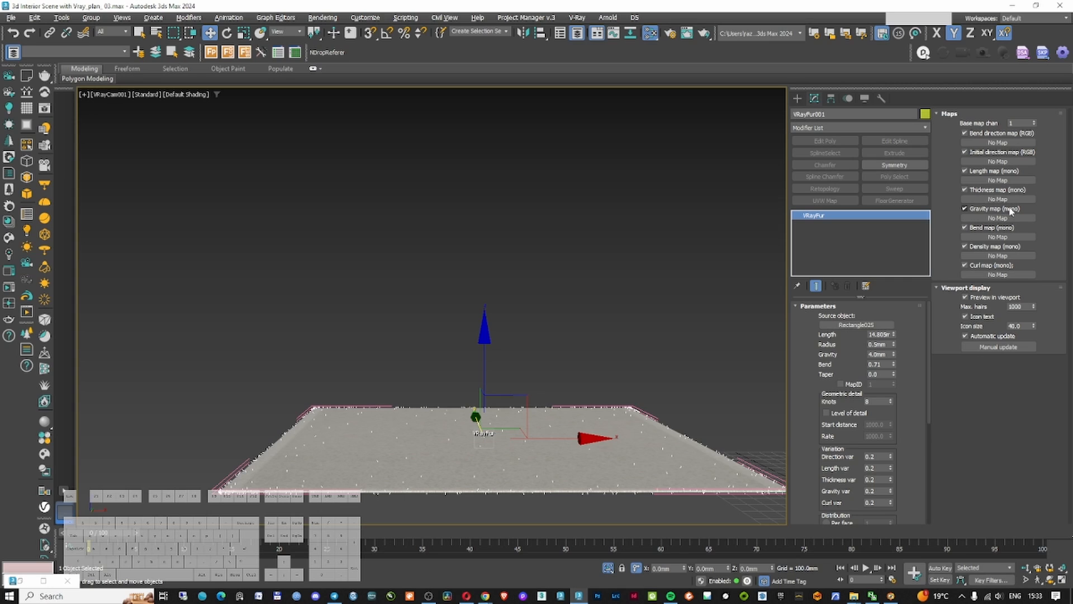
key("m")
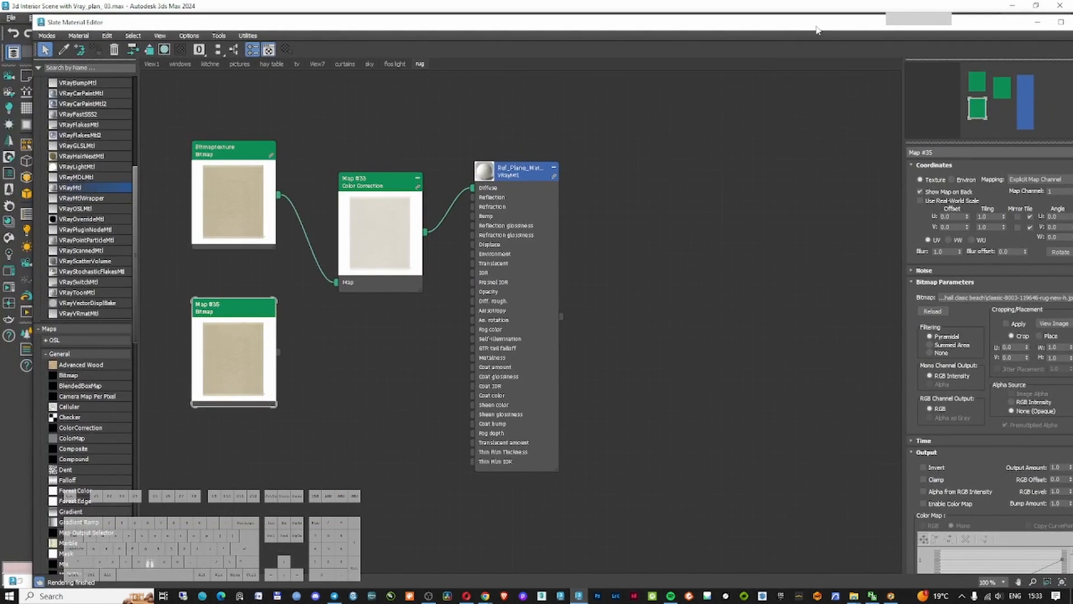
left_click_drag(817, 27, 722, 28)
left_click_drag(1004, 78, 705, 83)
left_click_drag(184, 354, 995, 181)
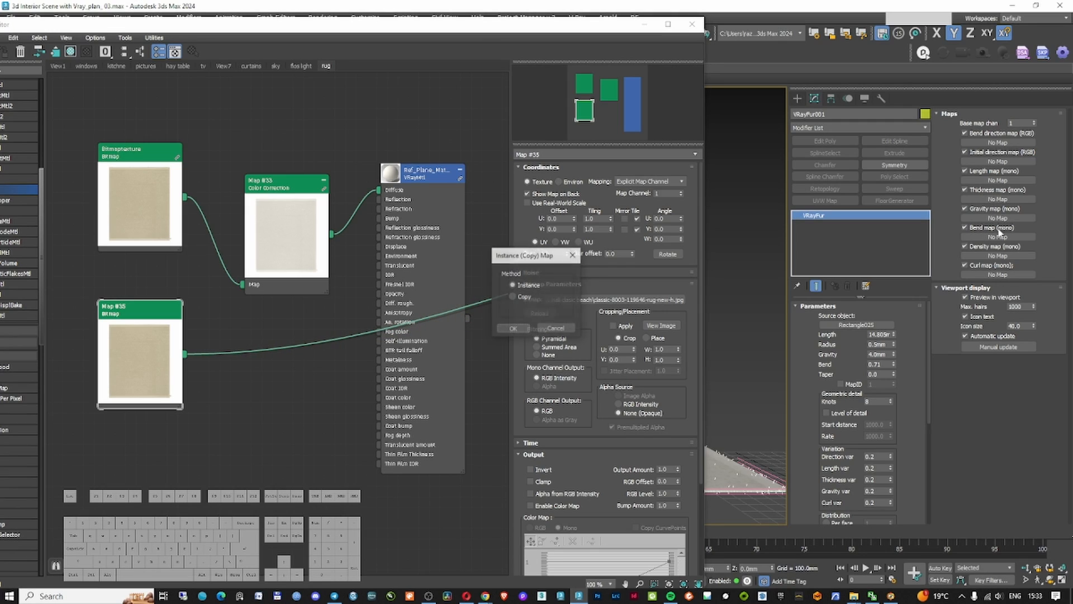
left_click(513, 330)
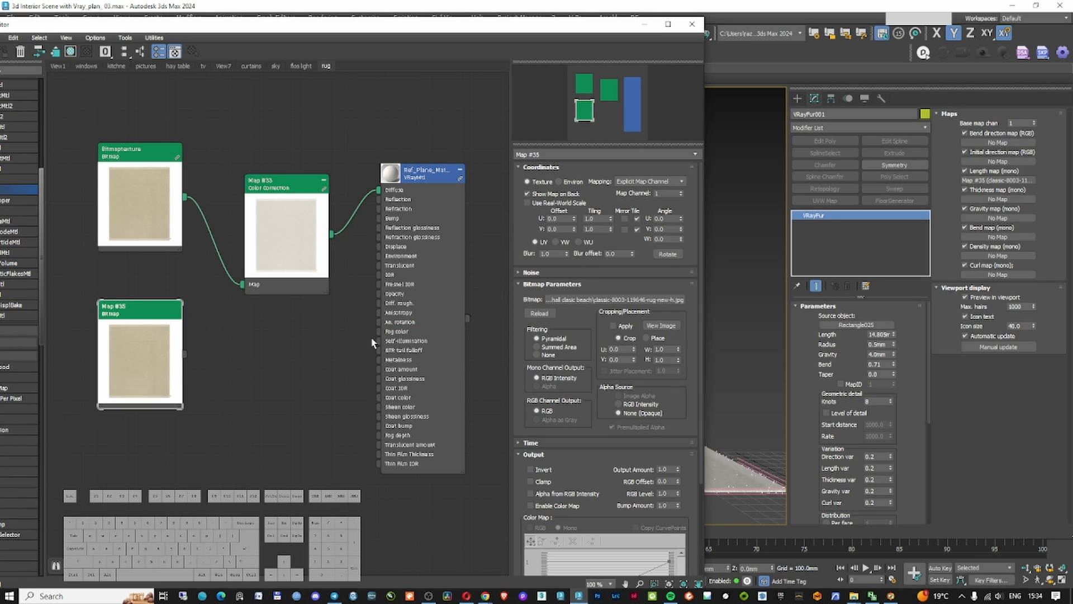
Unhide all objects and start an interactive render of the camera view
left_click(692, 24)
right_click(677, 418)
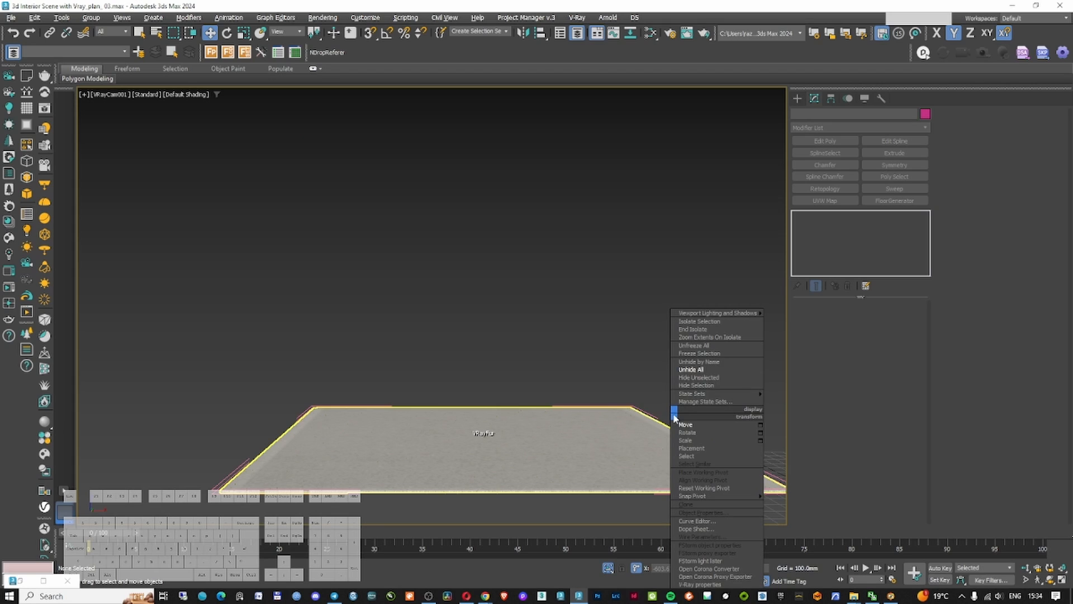
left_click(695, 373)
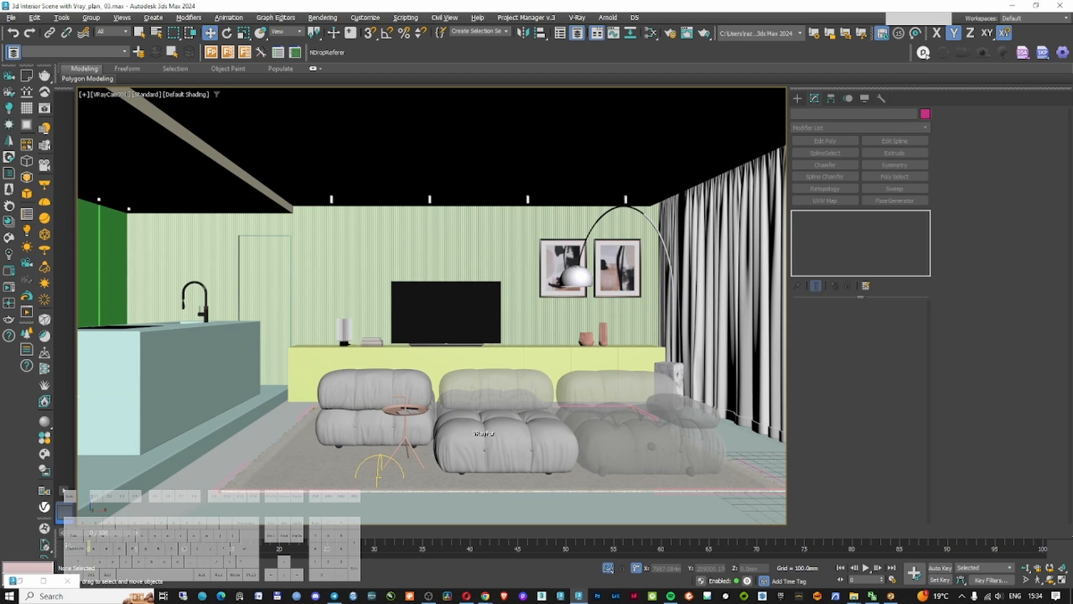
key("shift+q")
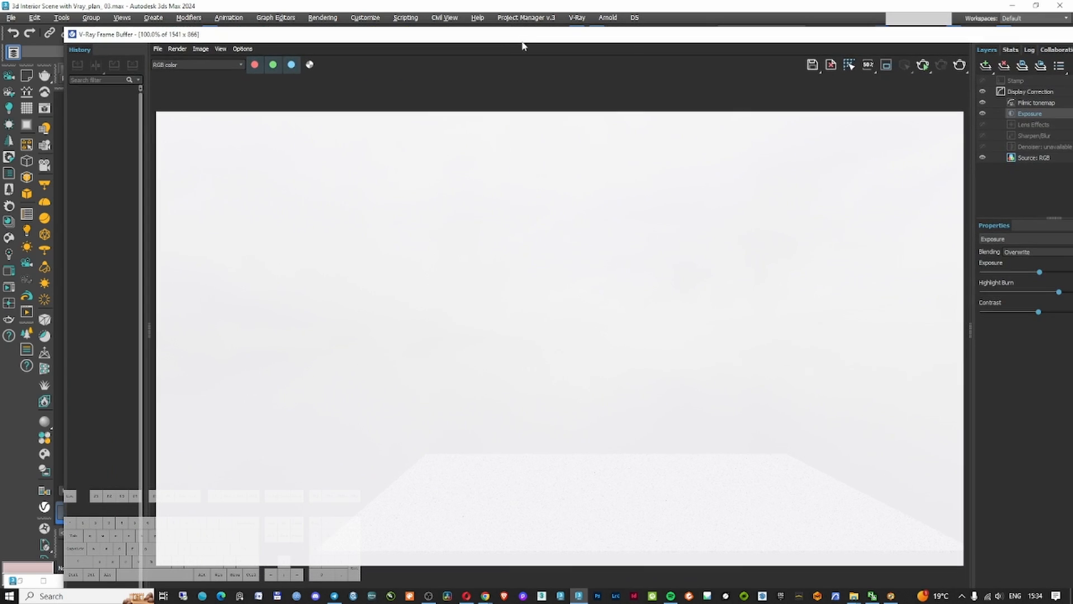
left_click(922, 66)
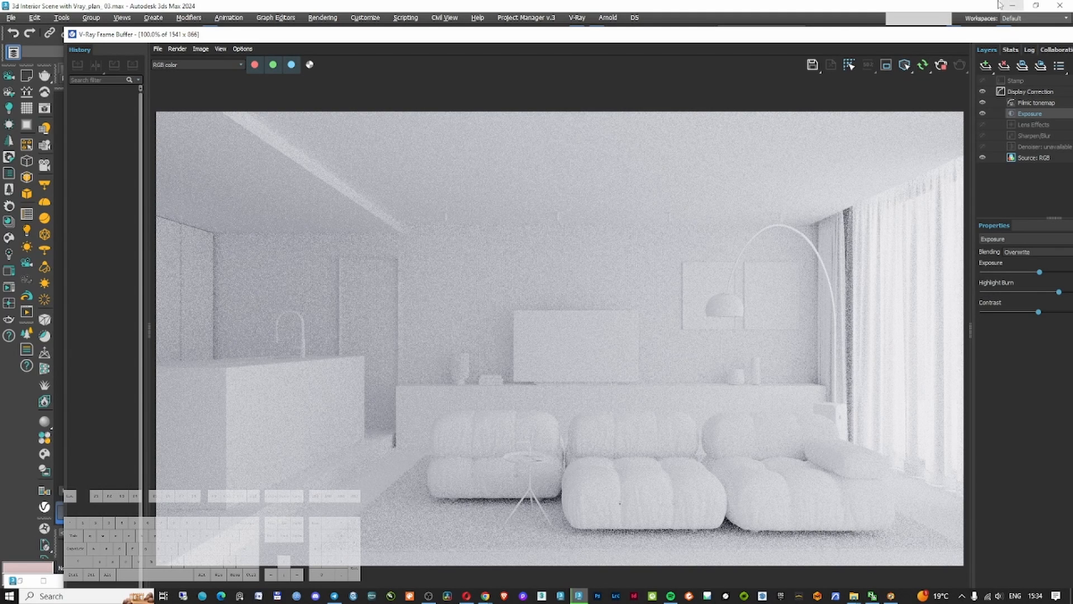
Set the length of the rug's VRayFur to 30 mm
left_click_drag(835, 38, 1072, 64)
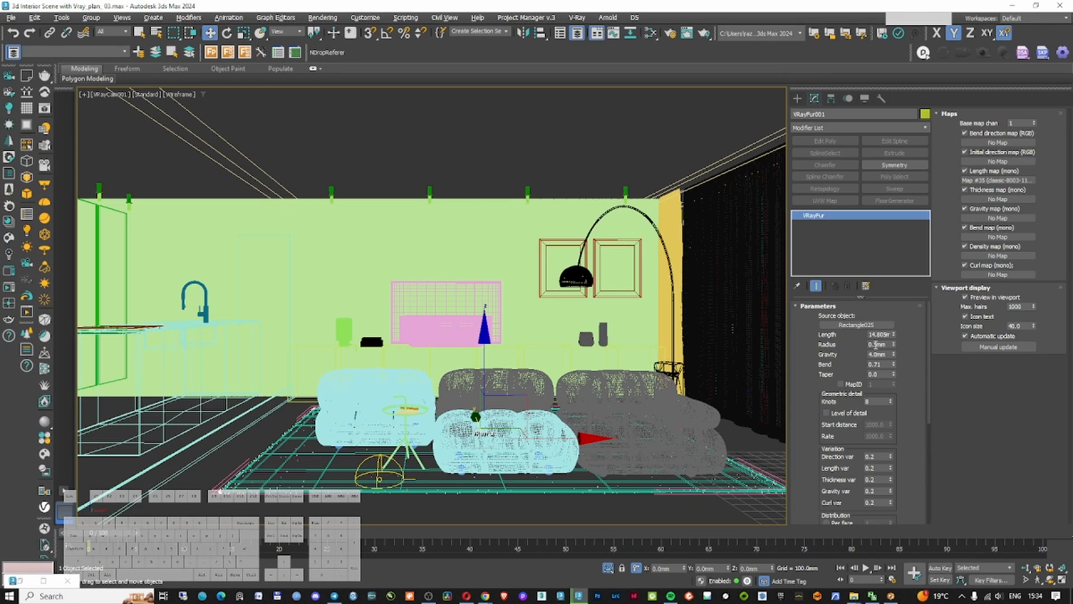
double_click(880, 334)
type("30")
key("Return")
Review the longer rug fur in the maximized frame buffer, stop the interactive render and close the buffer
left_click_drag(1072, 66, 712, 45)
double_click(713, 45)
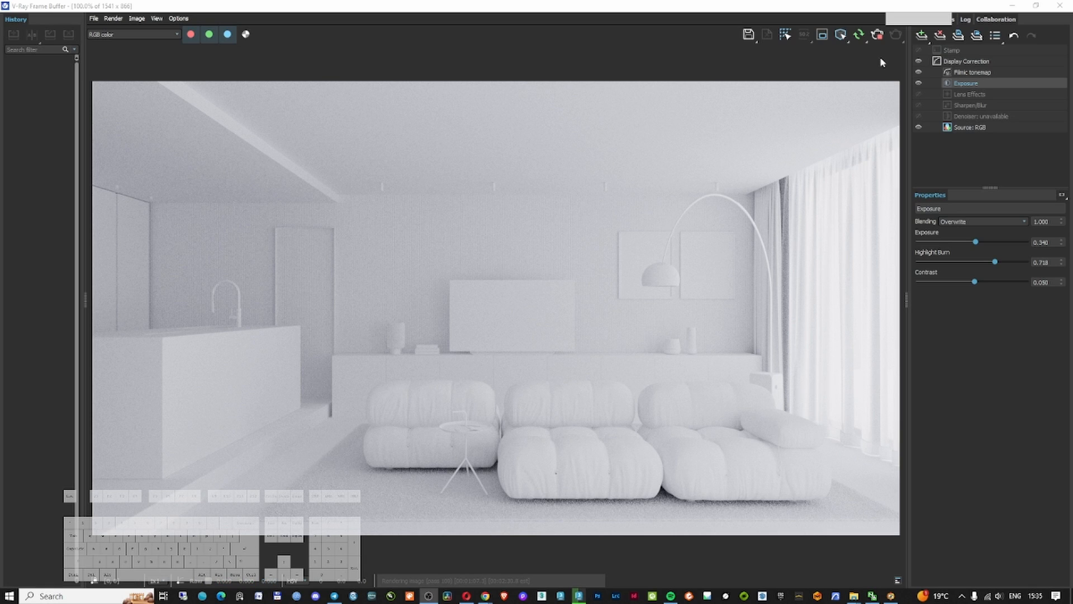
left_click(877, 35)
left_click(1058, 7)
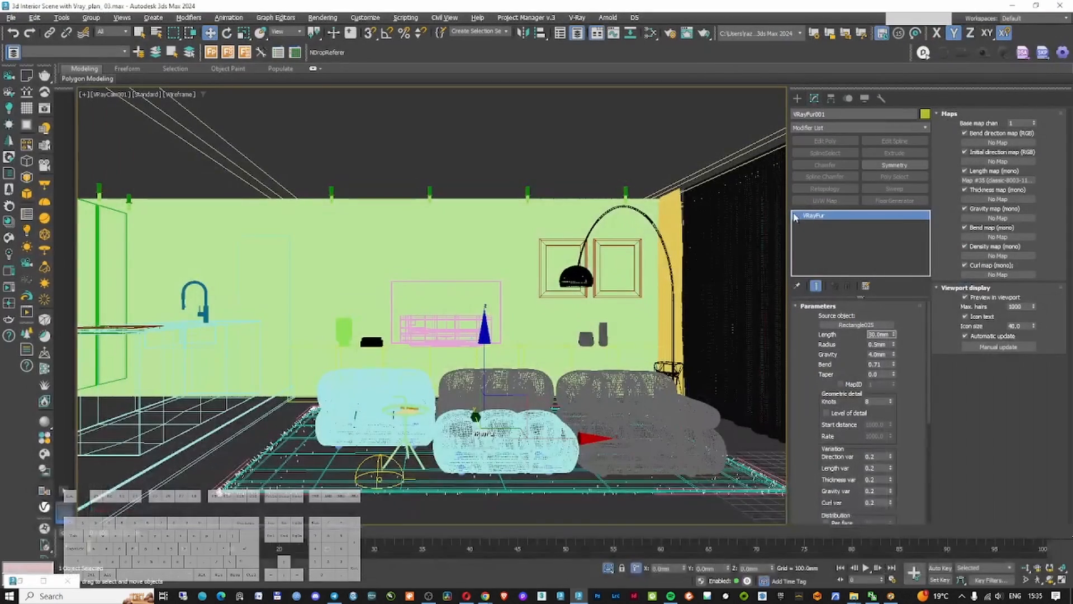
Turn off the global material override in the V-Ray render settings
left_click(669, 256)
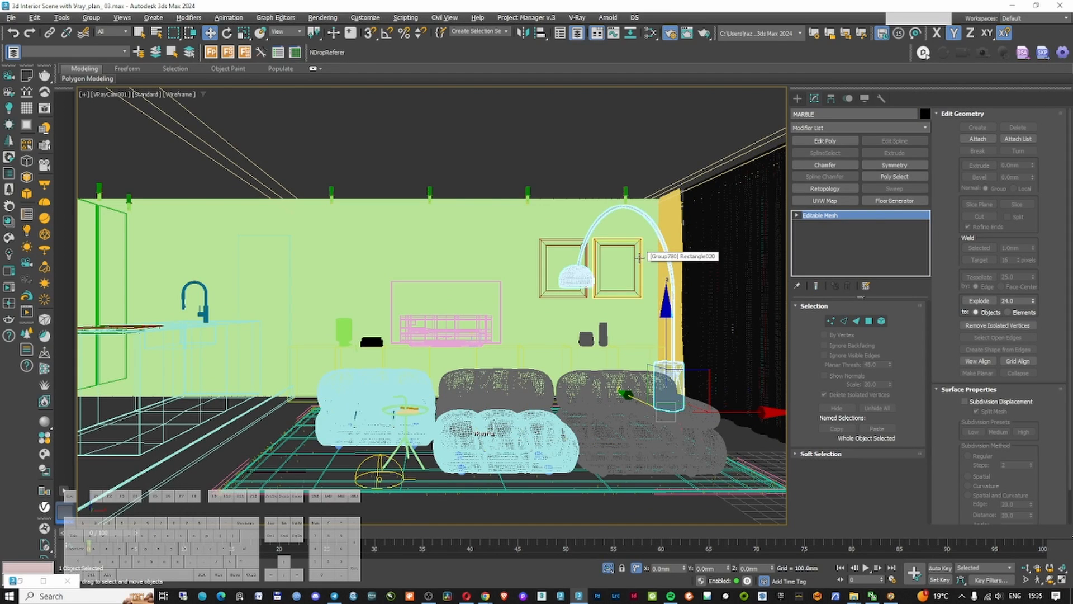
left_click(670, 33)
left_click(291, 386)
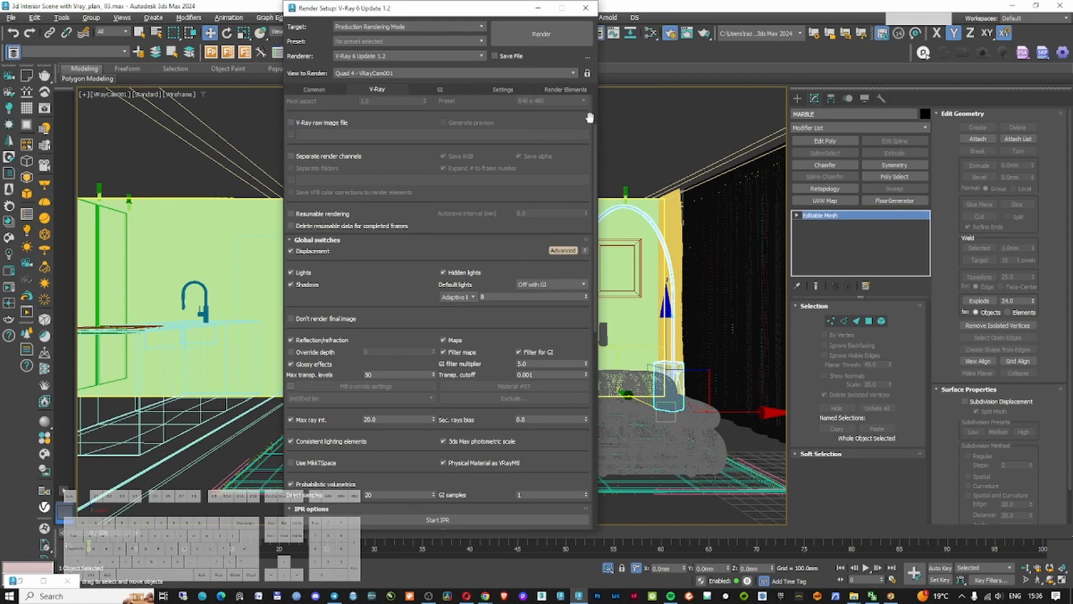
left_click(585, 7)
Isolate the floor-plan reference plane and hide its plan layer in the Layer Explorer
left_click(572, 137)
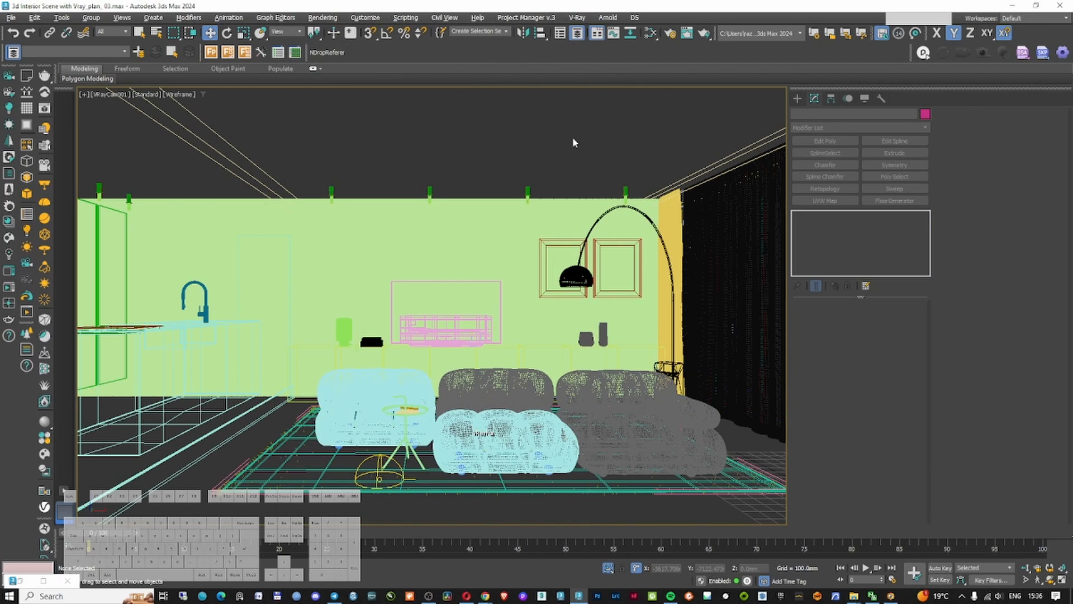
key("F3")
left_click(249, 452)
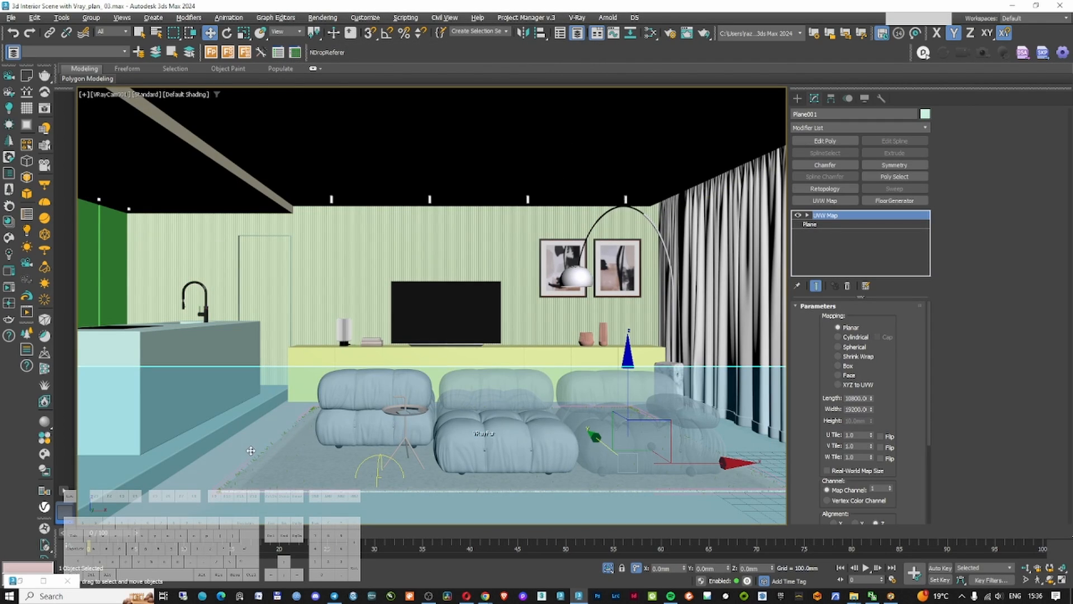
key("alt+q")
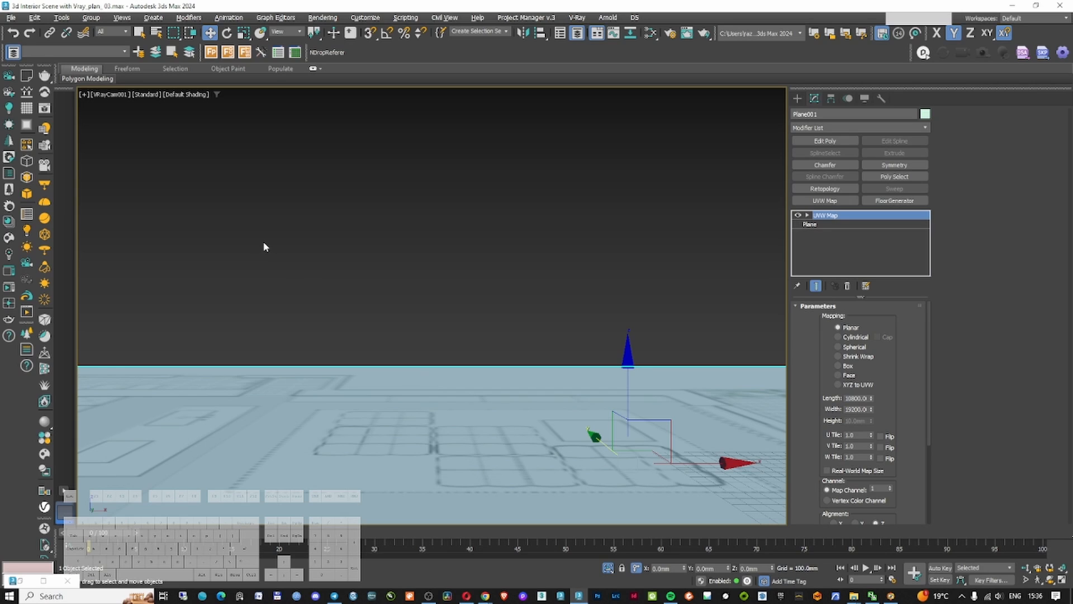
left_click(14, 53)
left_click(14, 53)
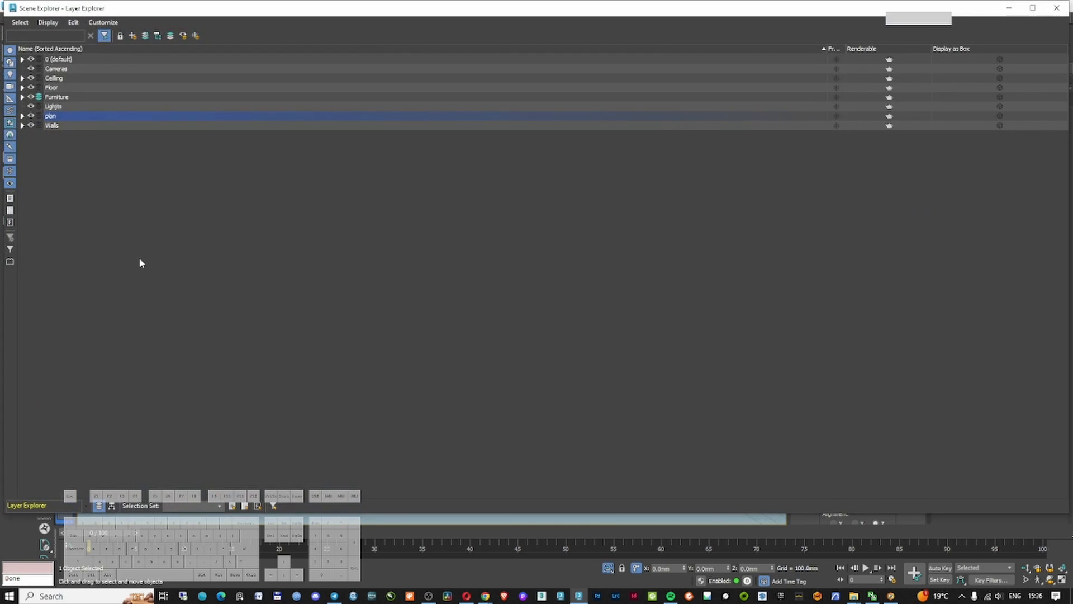
left_click(1057, 8)
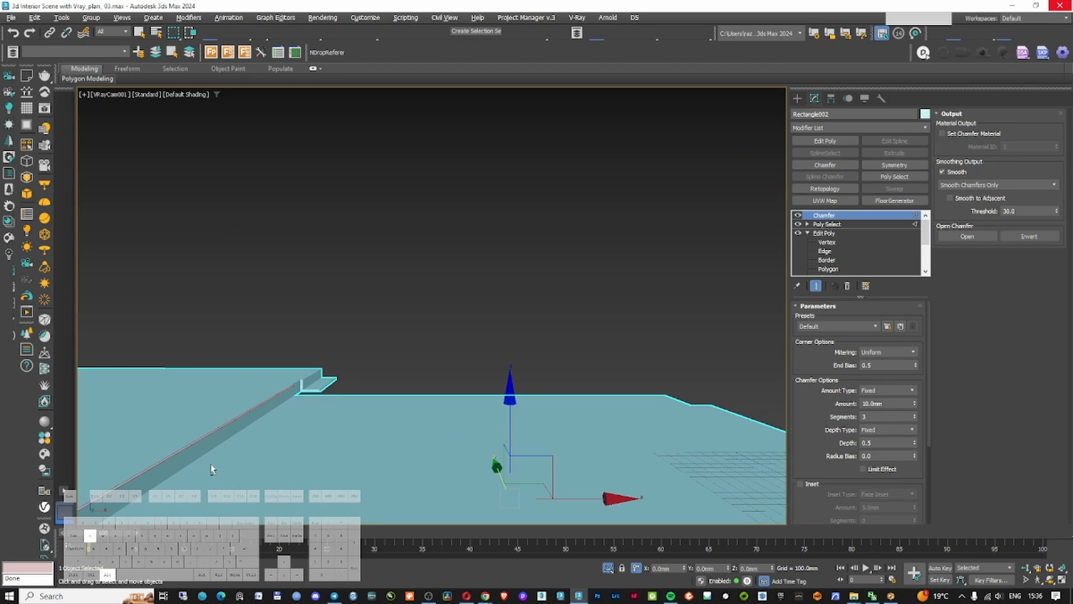
Inspect the floor slab's edges in wireframe display
left_click(441, 328)
key("F3")
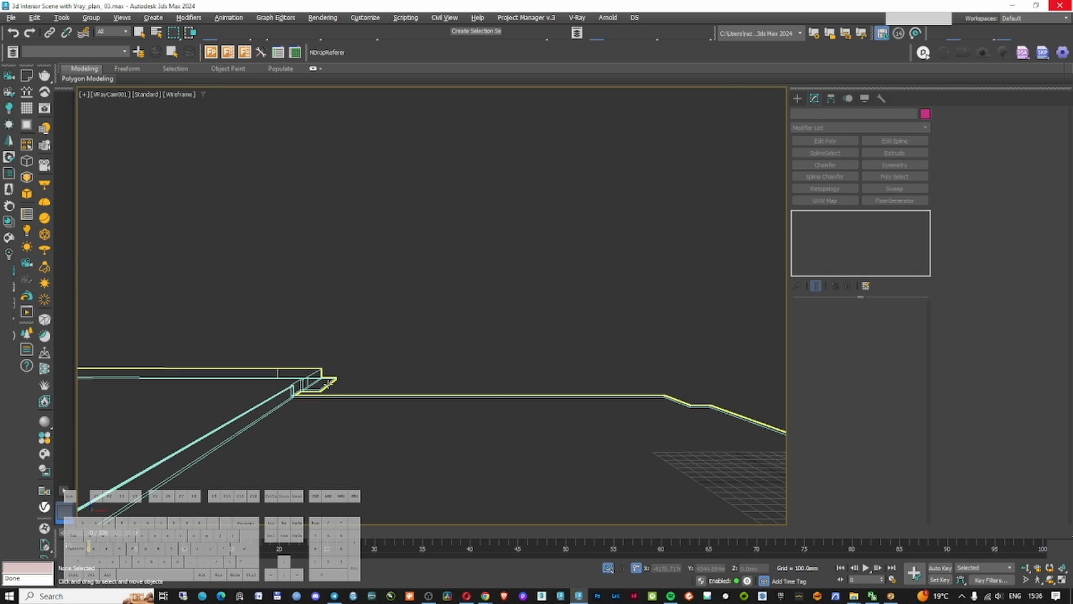
left_click(329, 383)
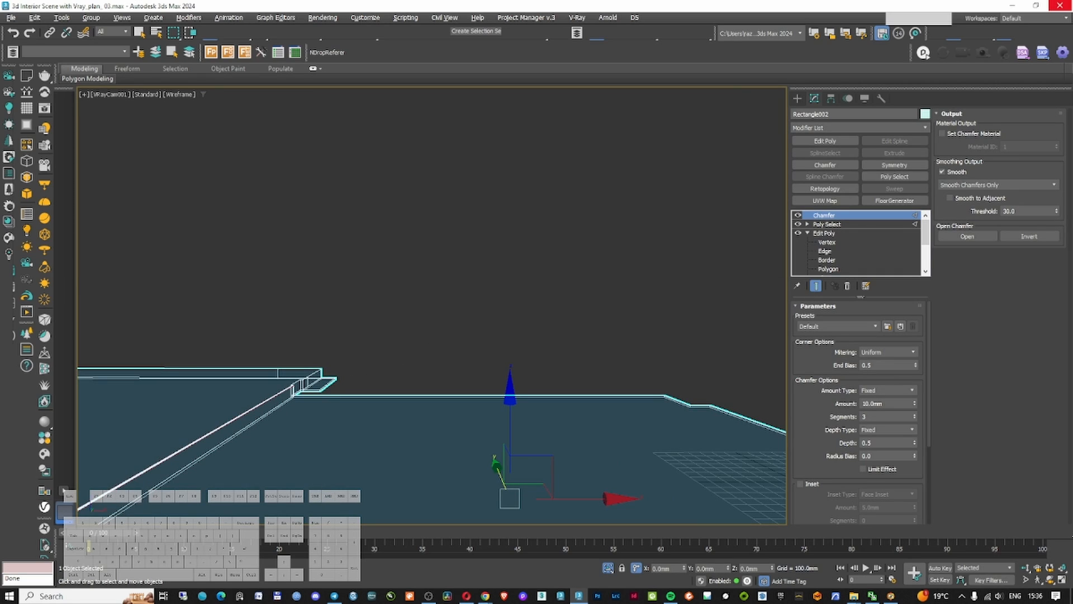
Browse Freepik's terrazzo textures in the web browser, download the "terrazzo polished stone floor decoration" photo and return to 3ds Max
key("alt+Tab")
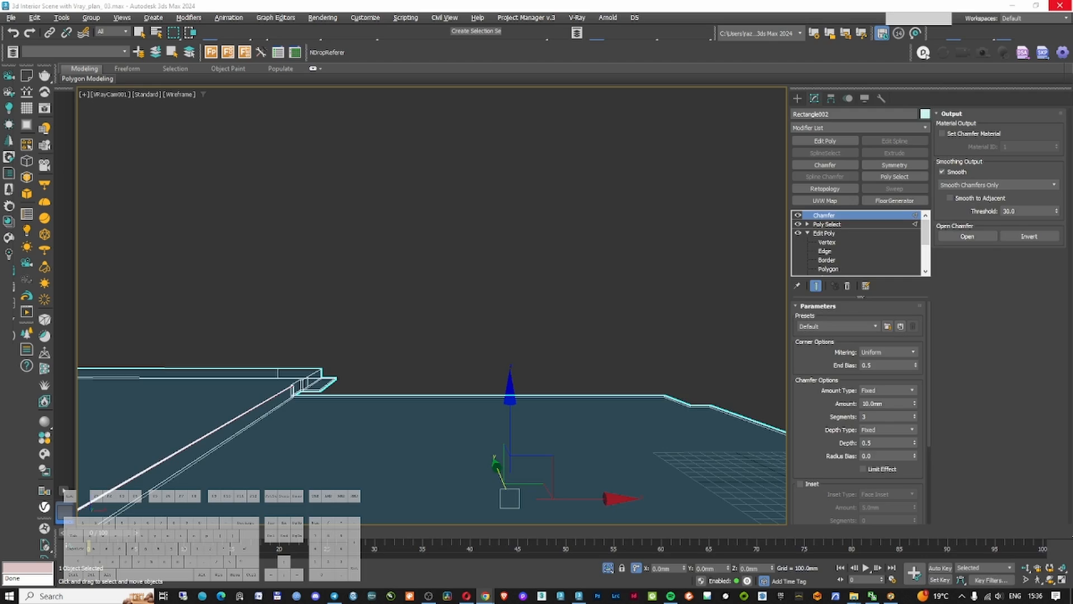
left_click_drag(545, 52, 512, 1)
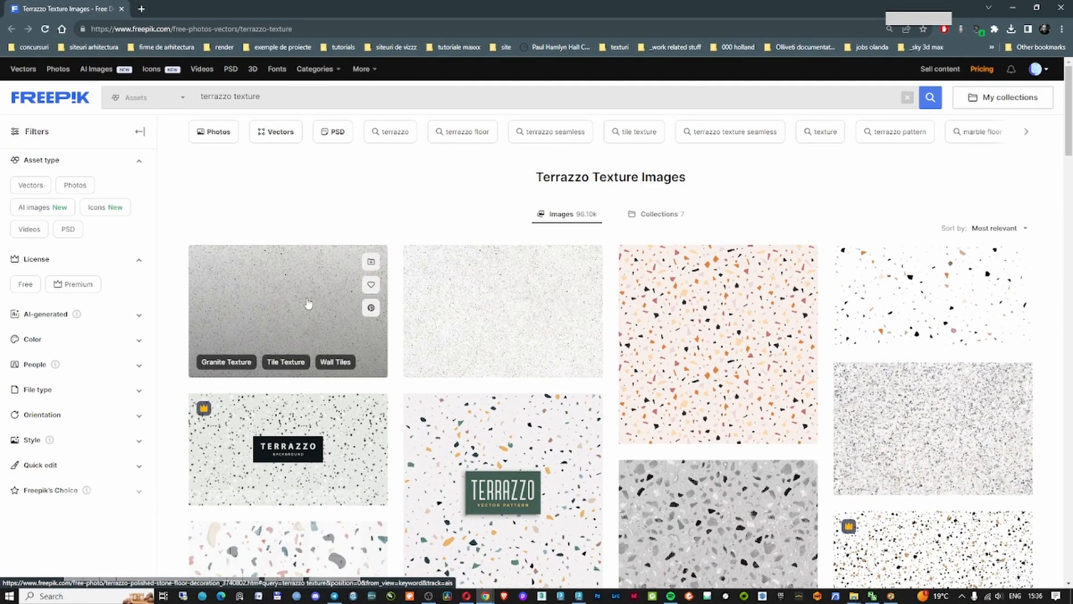
scroll(309, 302, "down", 1)
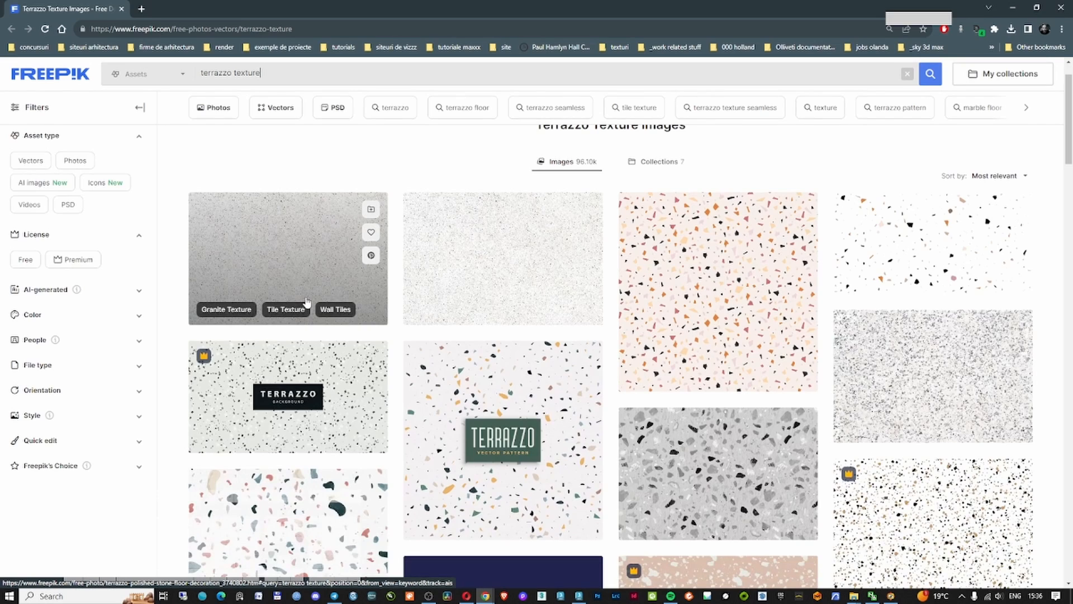
scroll(303, 297, "down", 10)
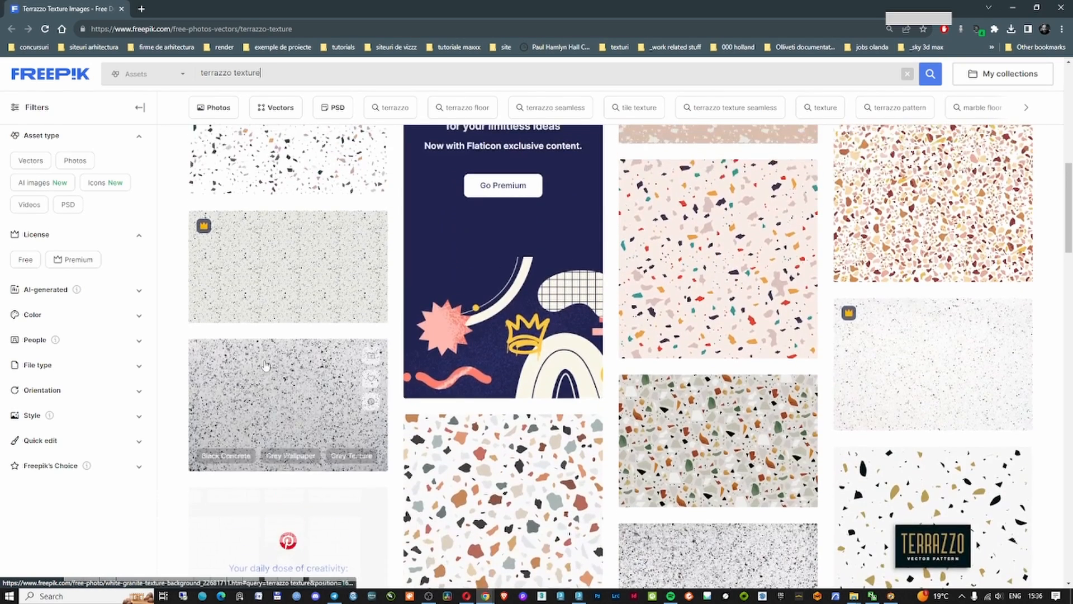
scroll(269, 362, "down", 10)
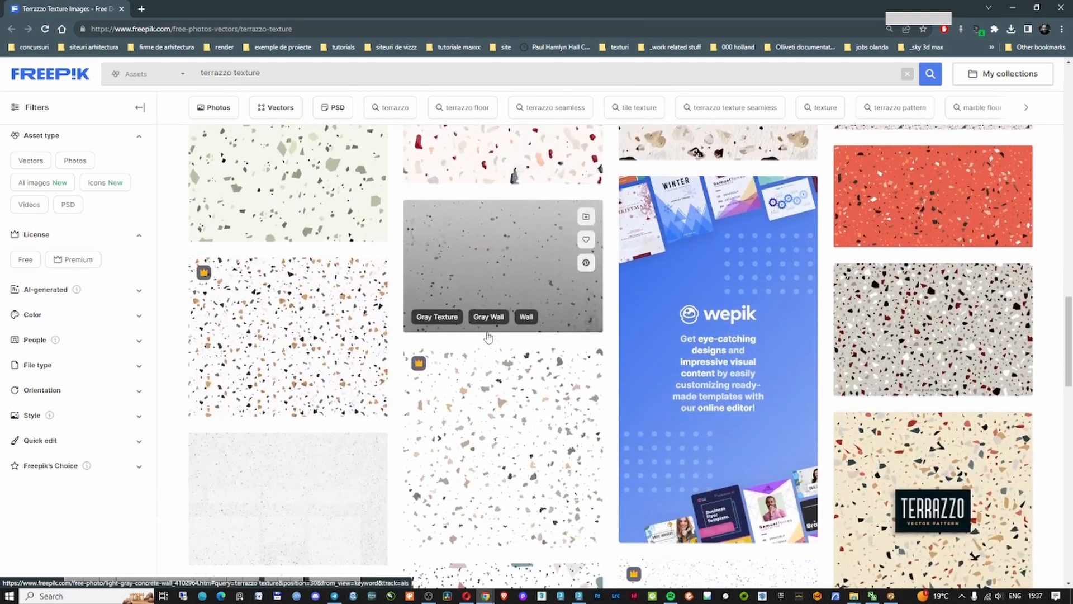
left_click(405, 290)
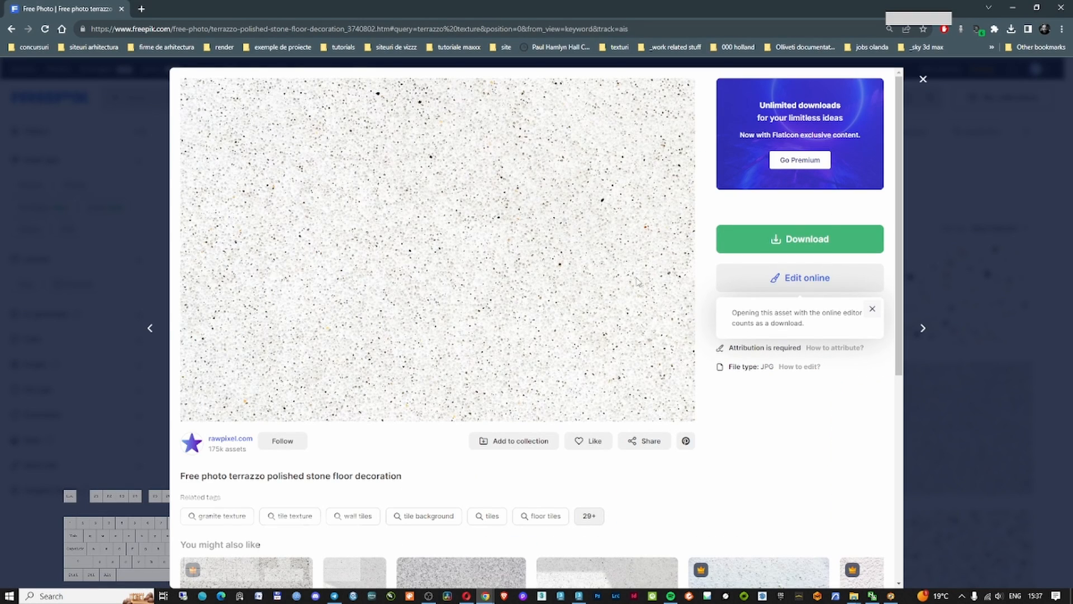
left_click(803, 239)
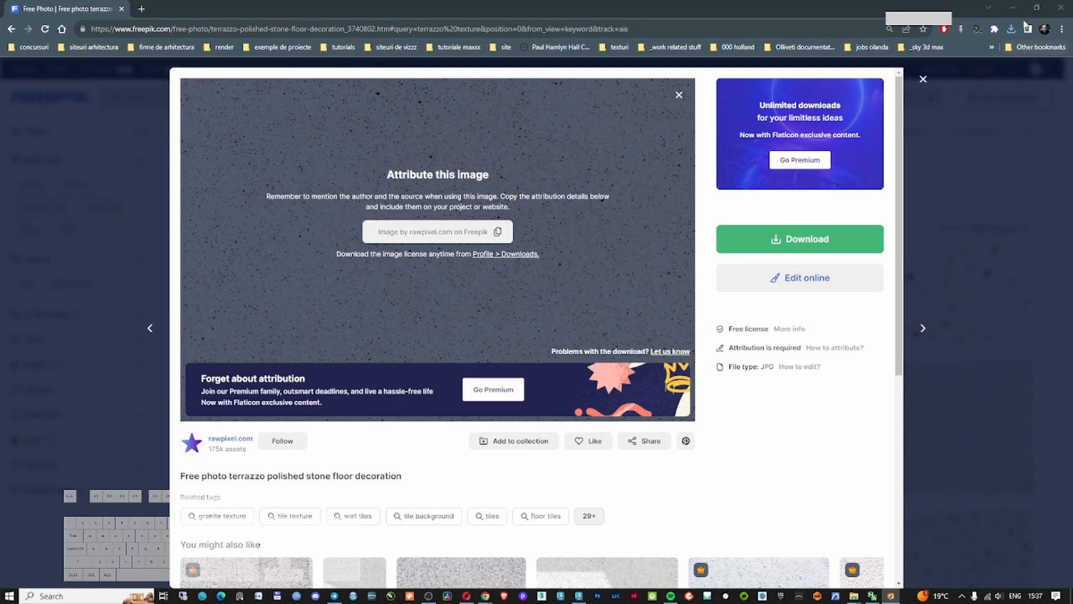
left_click(1013, 7)
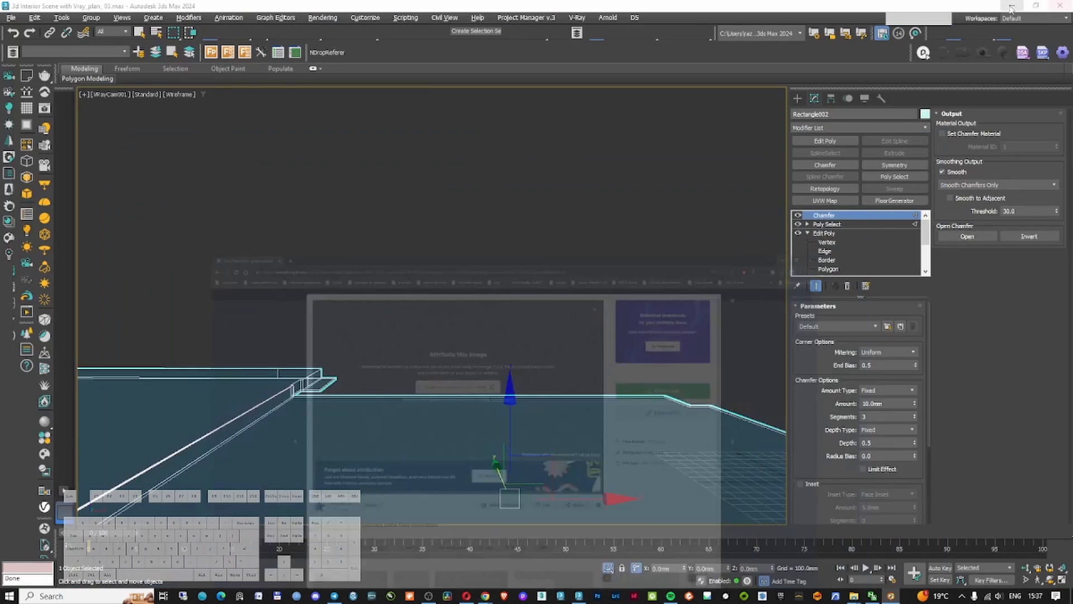
Return the camera viewport to shaded display and select the floor object
left_click(458, 405)
key("F3")
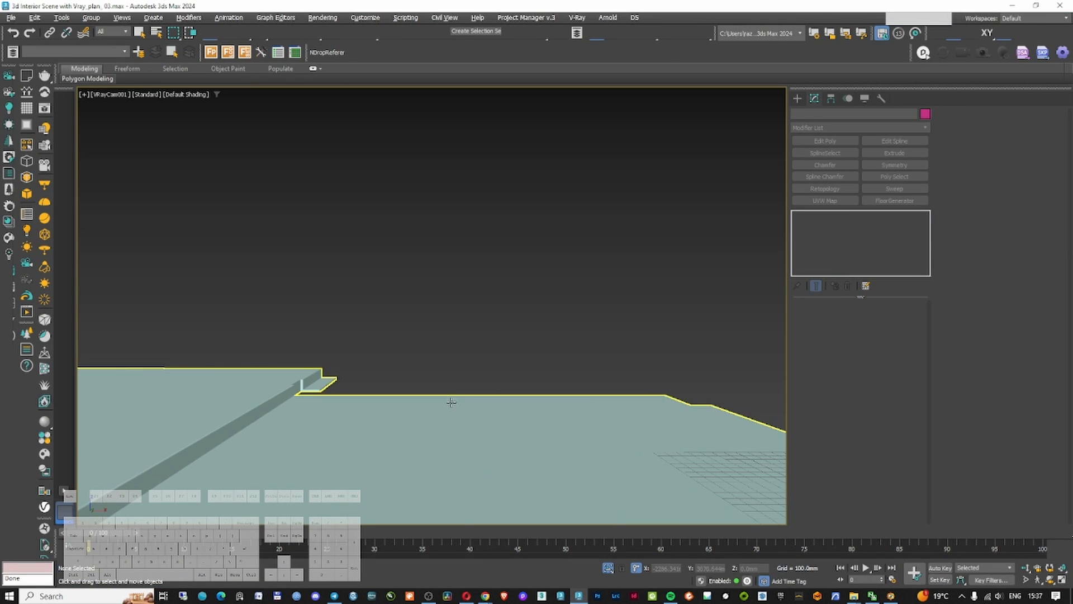
left_click(455, 397)
Create a material editor view named terrazzo and load terrazzo-polished-stone-floor-decoration.jpg into it as a bitmap
key("m")
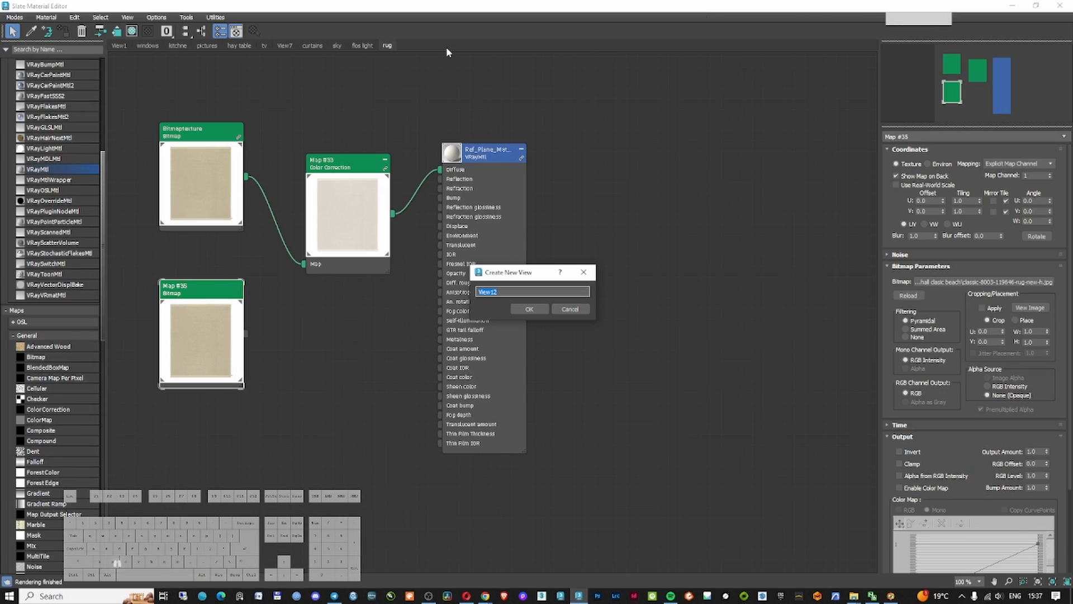
type("terrazzo")
key("Return")
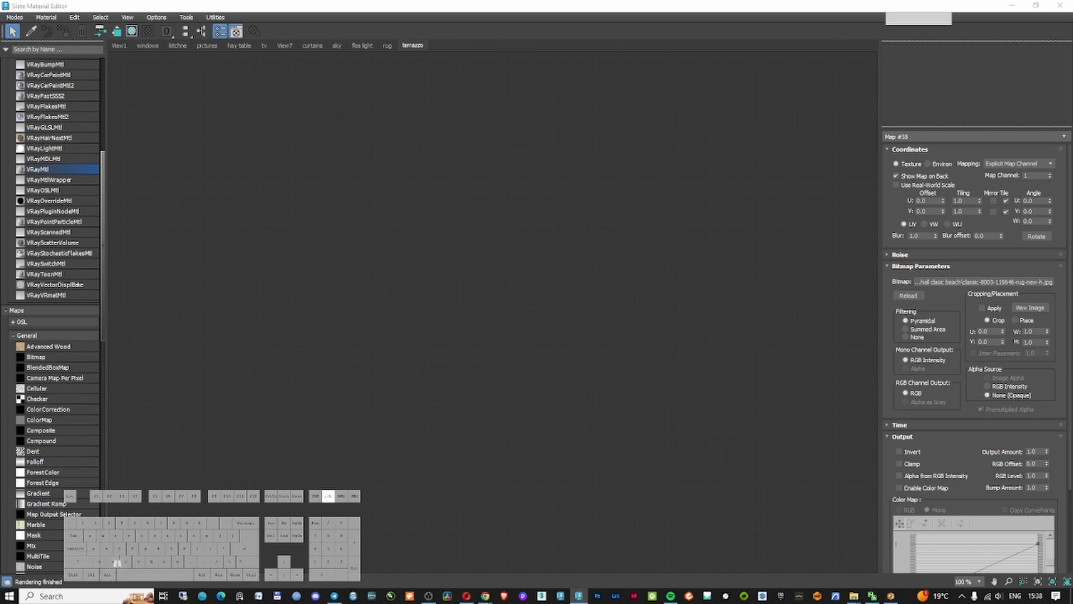
left_click_drag(1072, 260, 360, 231)
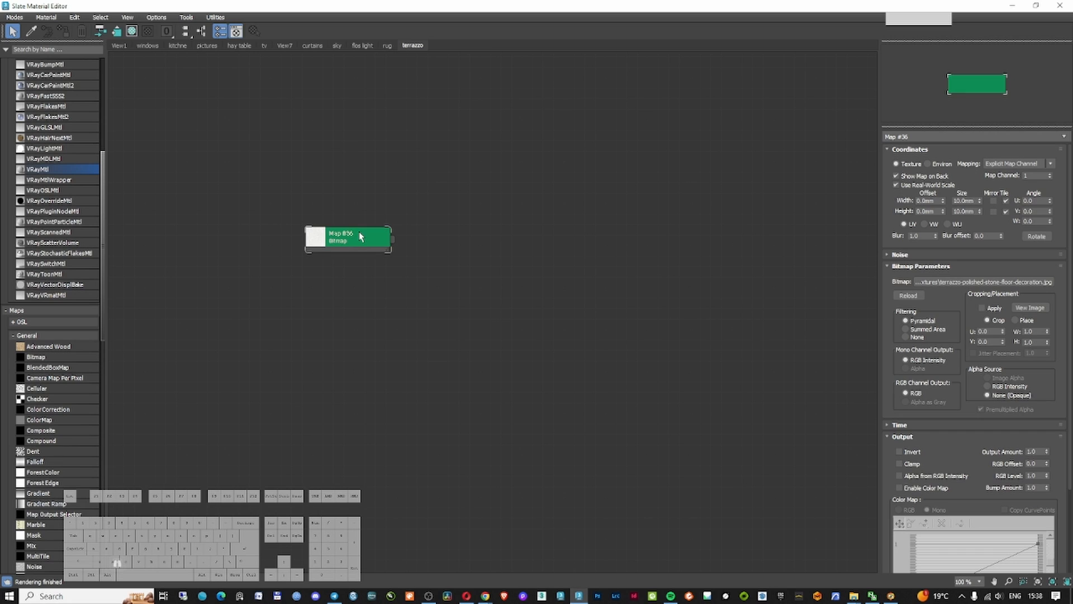
Run the V-Ray Bitmap to VRayBitmap converter on the scene materials with both extra options left off
right_click(346, 238)
left_click(535, 5)
left_click_drag(534, 5, 511, 100)
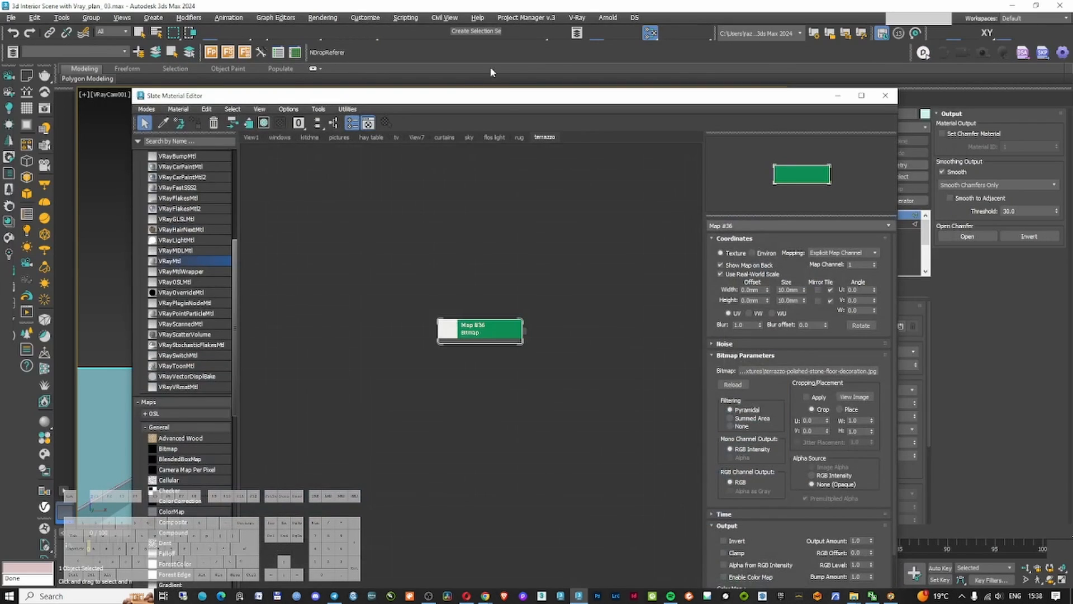
left_click(577, 17)
mouse_move(615, 157)
left_click(721, 166)
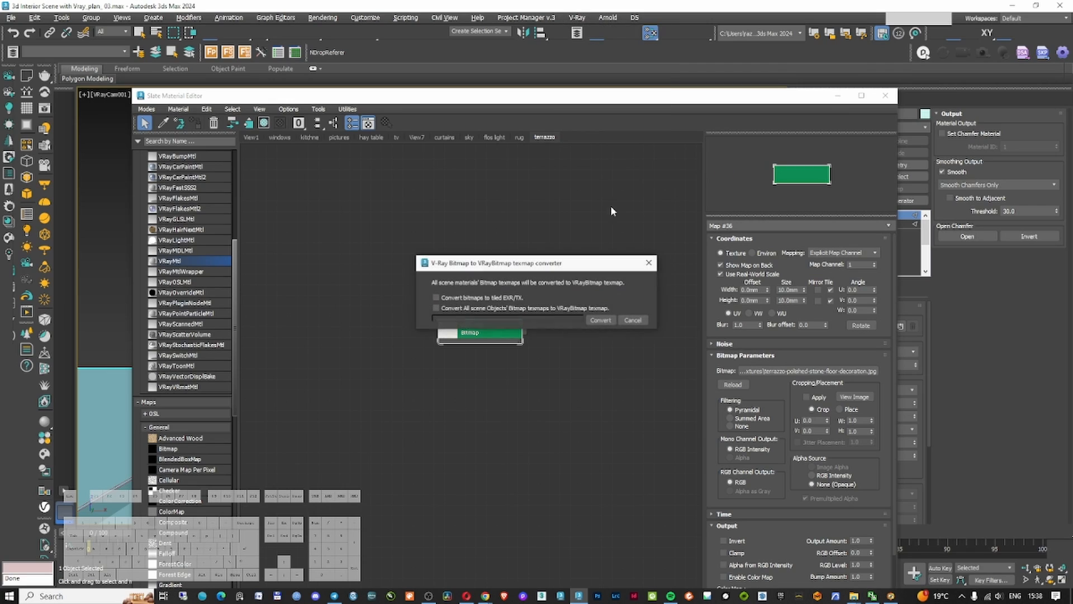
left_click(601, 320)
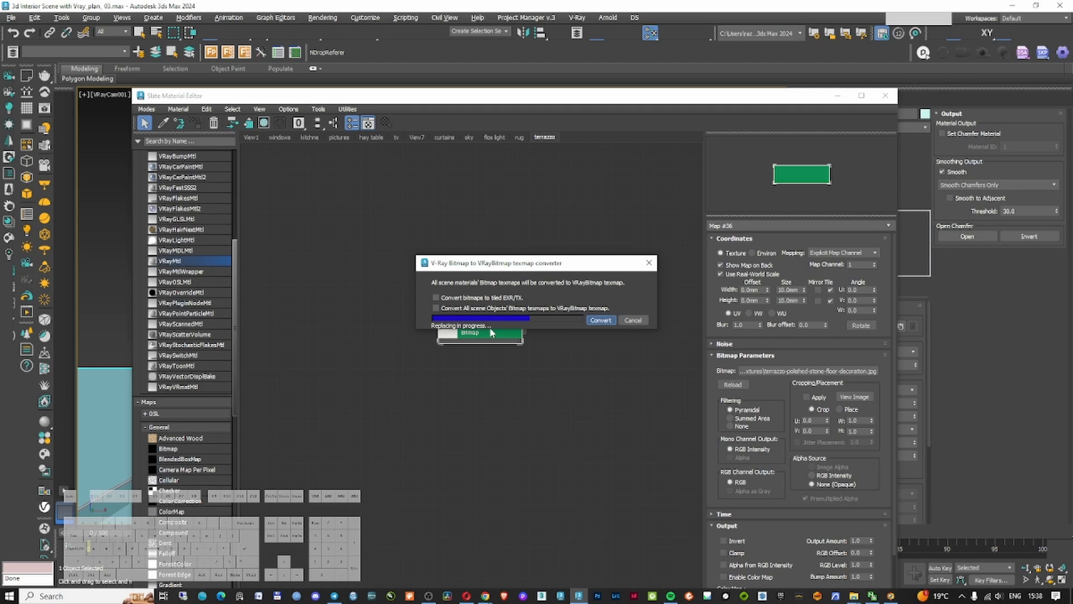
View the terrazzo image at full frame from the bitmap's parameters, and close the preview
double_click(790, 290)
left_click(426, 305)
left_click(845, 396)
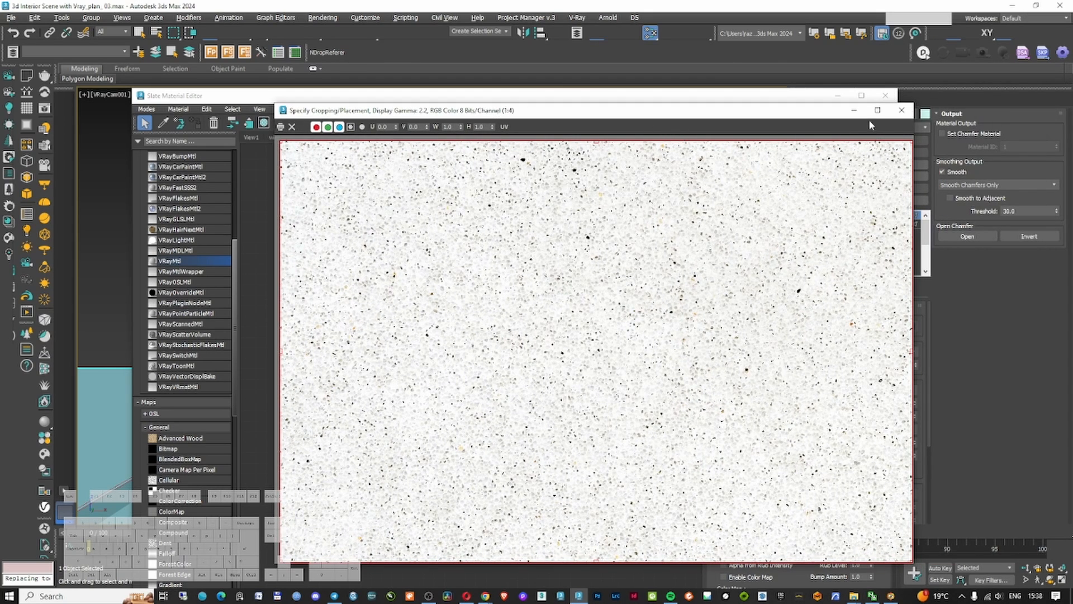
left_click(901, 110)
Set the terrazzo bitmap's real-world size to 4800 mm wide and 3200 mm high
type("48")
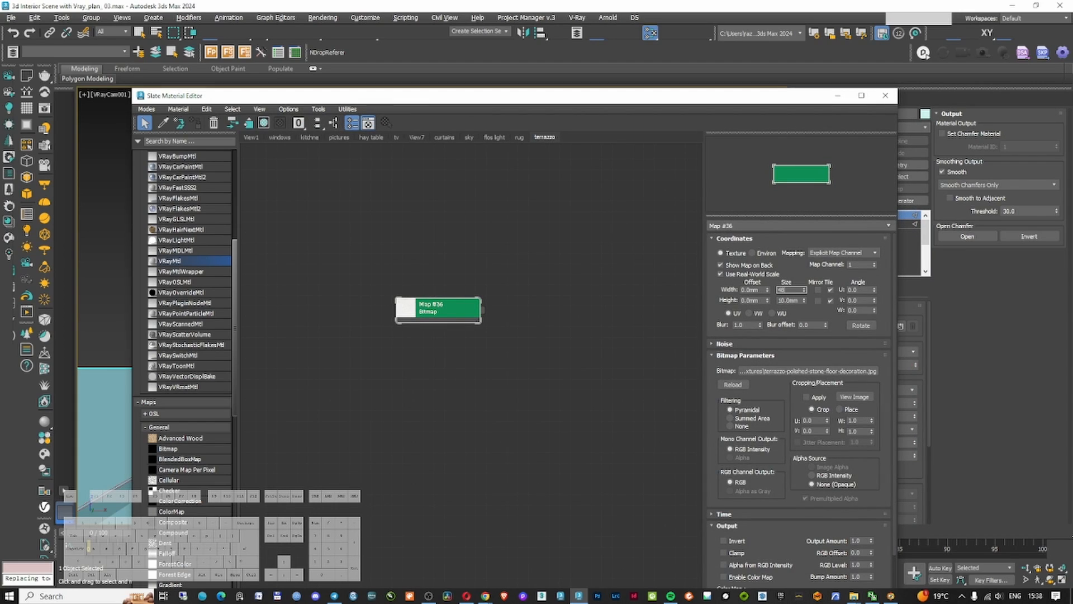
type("00")
double_click(793, 300)
type("3200")
key("Return")
Set the terrazzo bitmap's real-world size to 2400 mm wide and 1600 mm high
double_click(789, 300)
type("120")
key("BackSpace")
key("BackSpace")
type("600")
double_click(789, 290)
type("2400")
key("Return")
Change the terrazzo bitmap node's map type to VRayBitmap and dismiss the image file chooser
mouse_move(503, 108)
left_mouse_down()
mouse_move(1068, 118)
mouse_move(961, 92)
mouse_move(492, 118)
left_mouse_up()
right_click(412, 307)
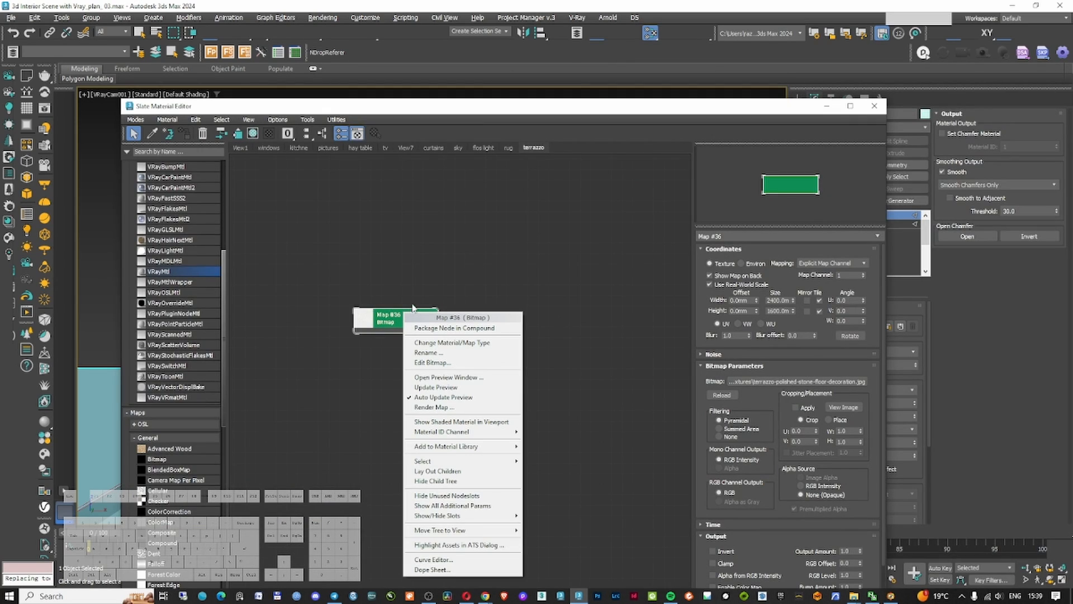
left_click(461, 344)
scroll(478, 336, "up", 10)
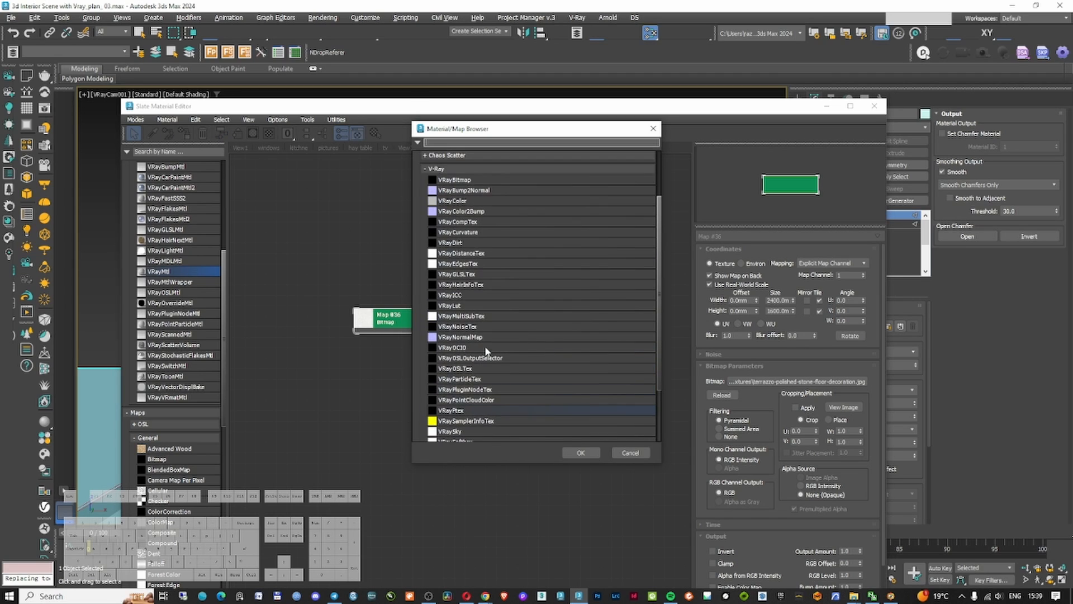
double_click(460, 231)
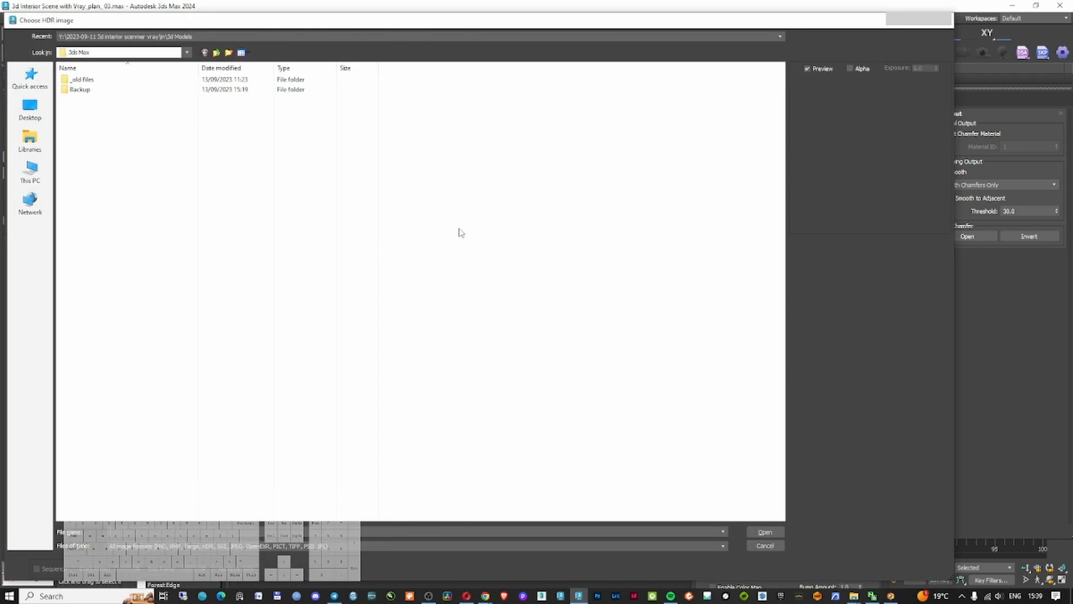
key("Escape")
left_click(512, 322)
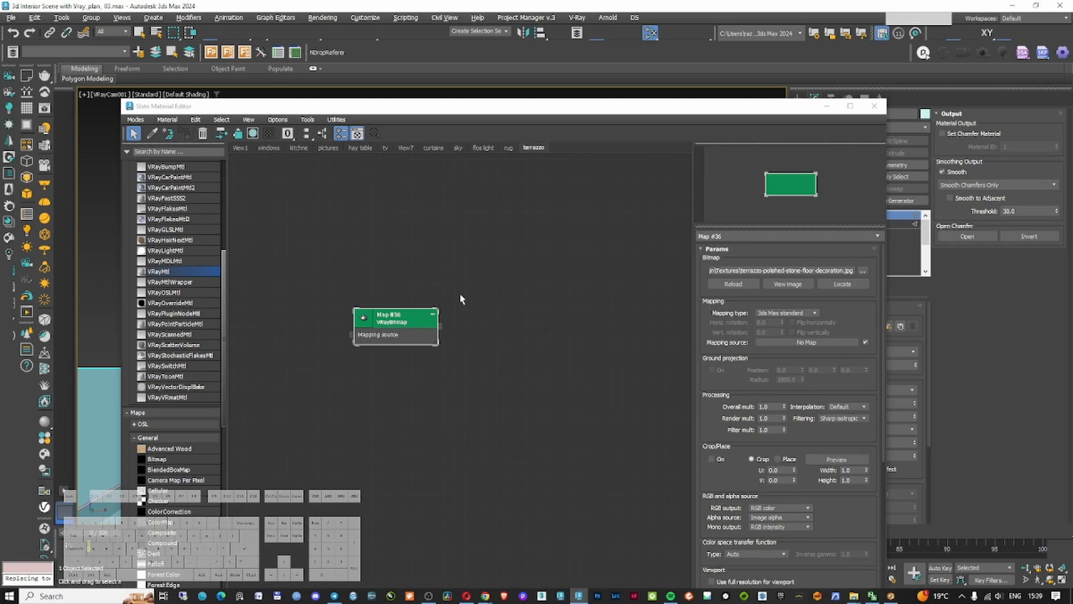
Add a VRayUVWRandomizer map and connect it to the Mapping source of the terrazzo VRayBitmap
left_click_drag(402, 323, 403, 302)
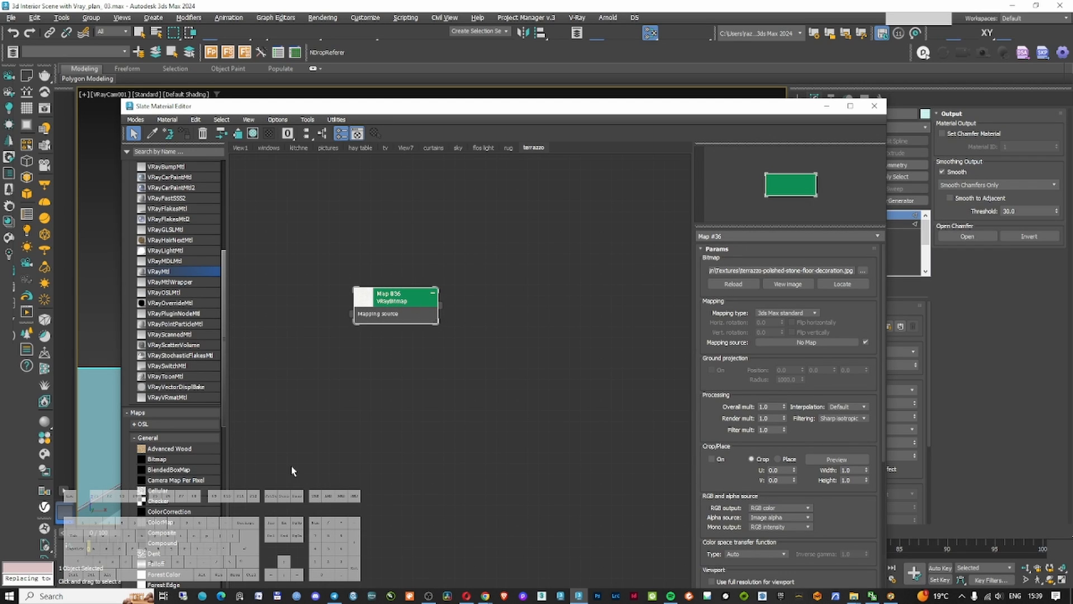
scroll(186, 448, "down", 10)
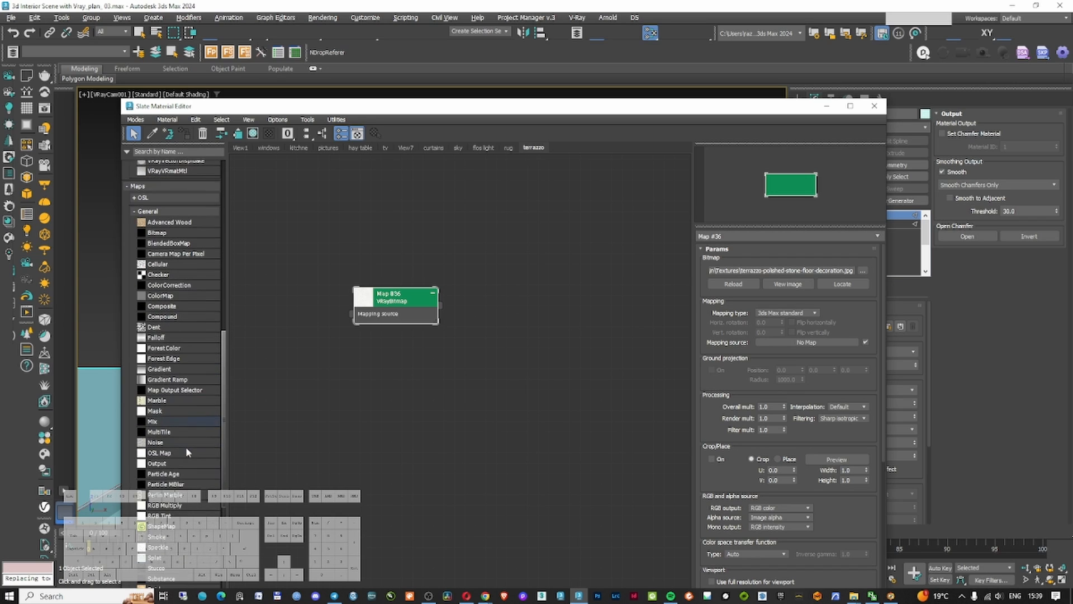
scroll(188, 446, "down", 6)
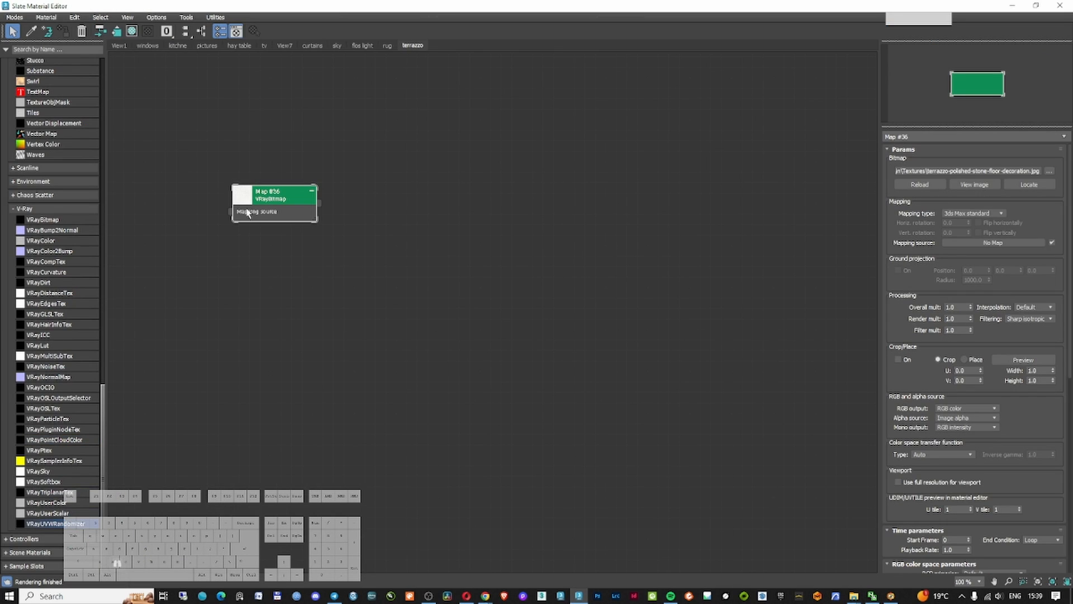
left_click_drag(248, 213, 374, 234)
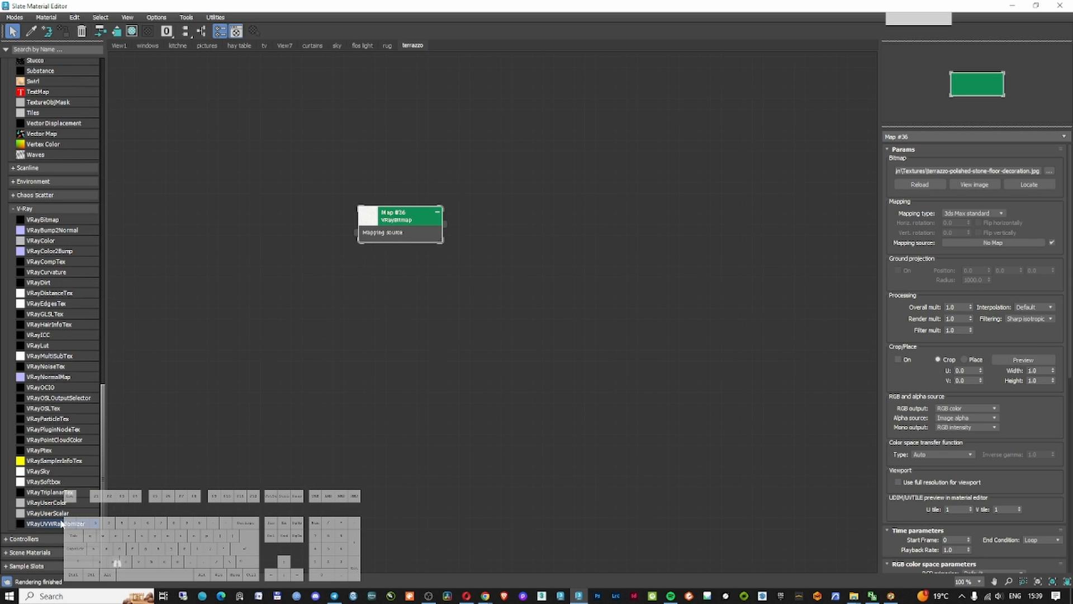
left_click_drag(58, 526, 356, 232)
double_click(421, 216)
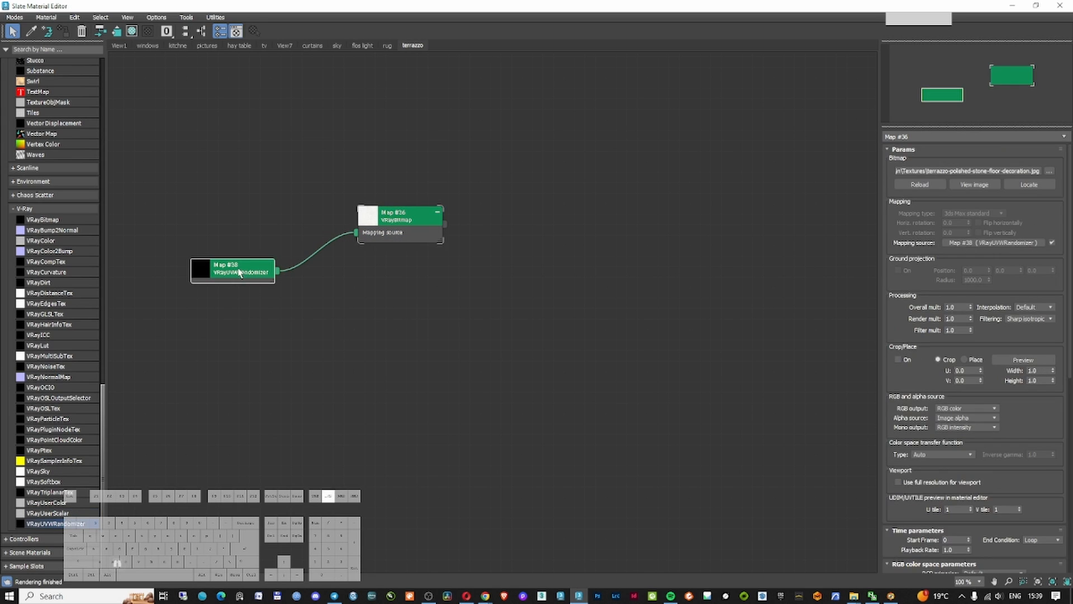
Set the VRayUVWRandomizer's real-world size to 2400 mm wide and 1600 mm high
double_click(238, 272)
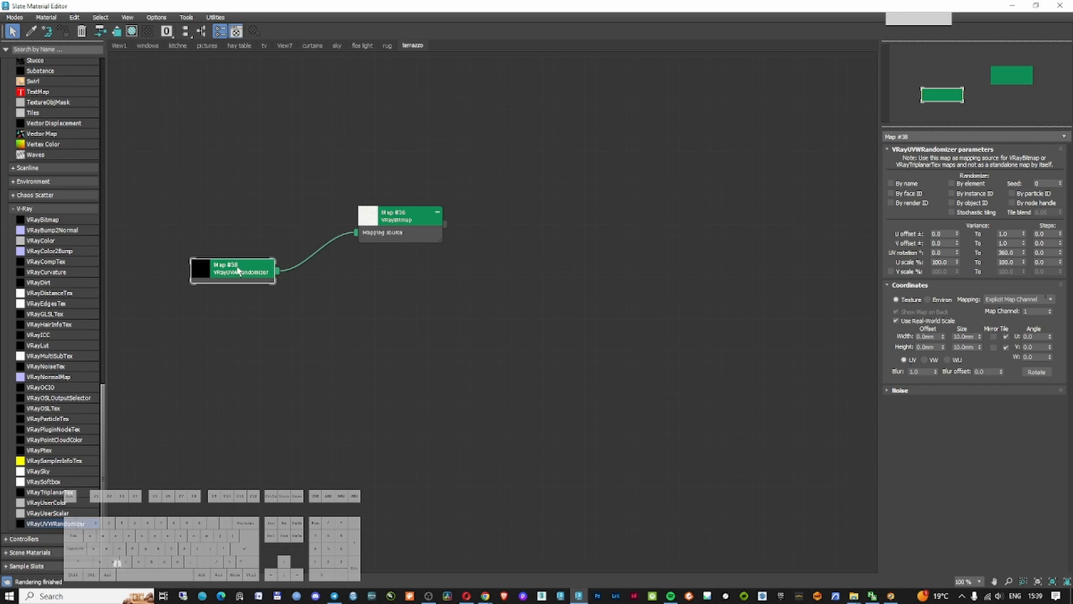
double_click(966, 336)
double_click(440, 239)
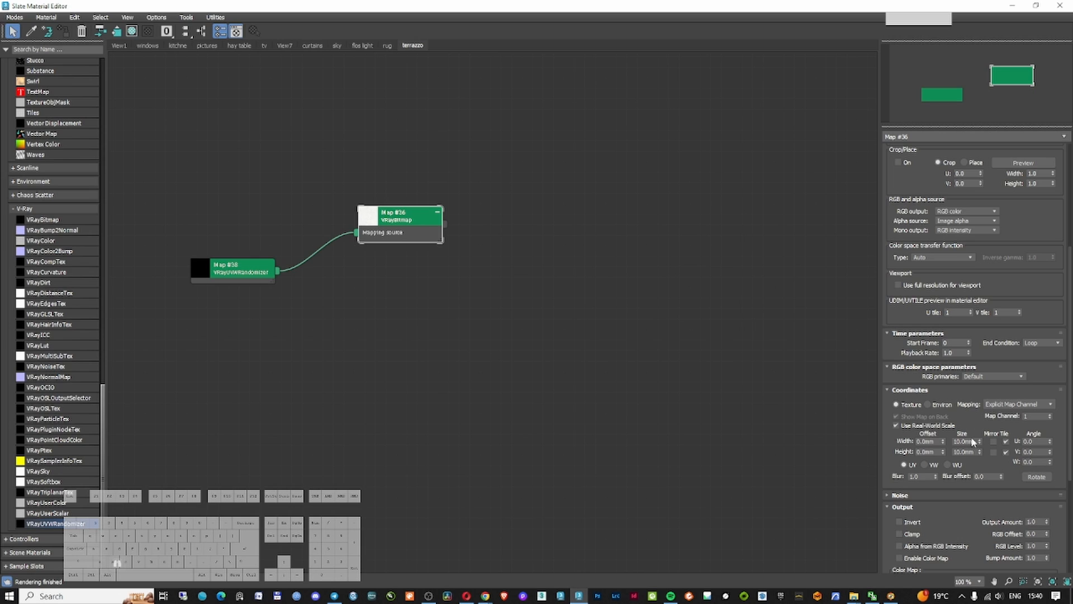
double_click(239, 266)
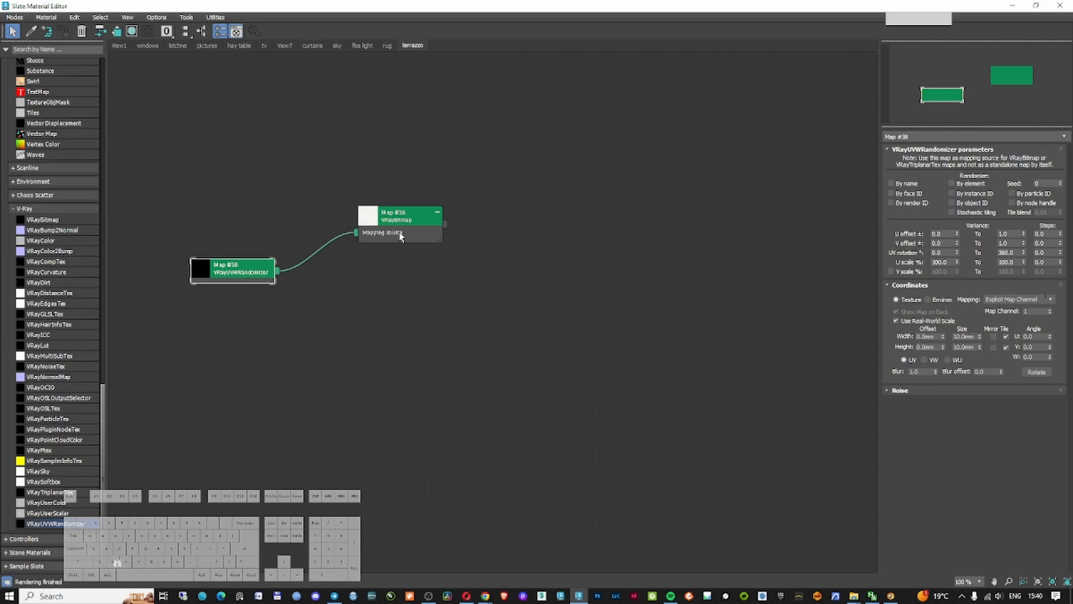
double_click(964, 347)
type("1600")
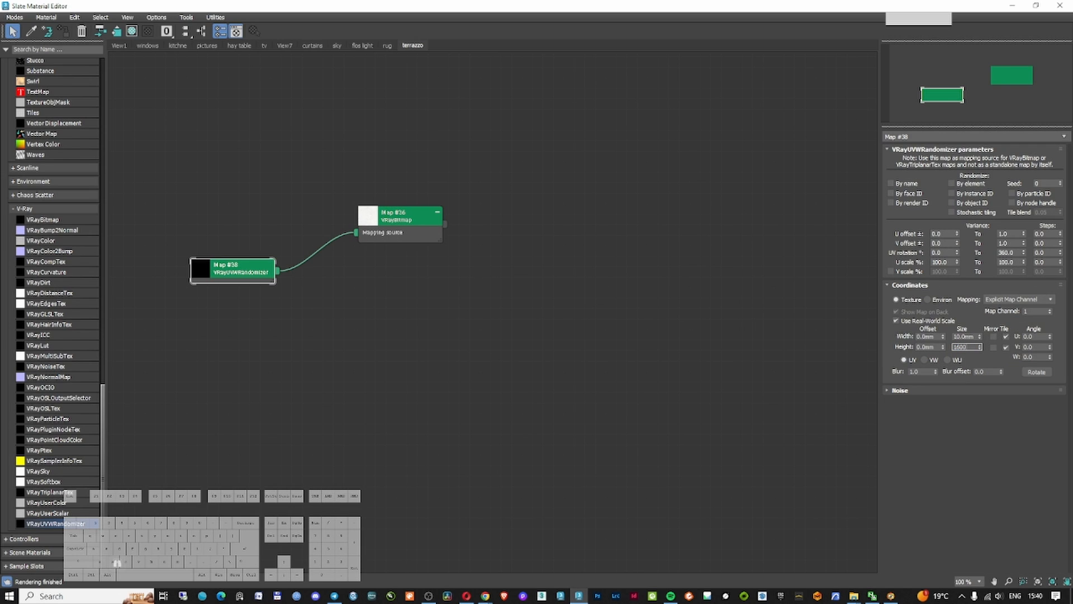
double_click(963, 336)
type("2400")
key("Return")
left_click(268, 327)
Add a VRayMtl material, connect the terrazzo VRayBitmap to its Diffuse slot and open the material's parameters
scroll(72, 263, "up", 15)
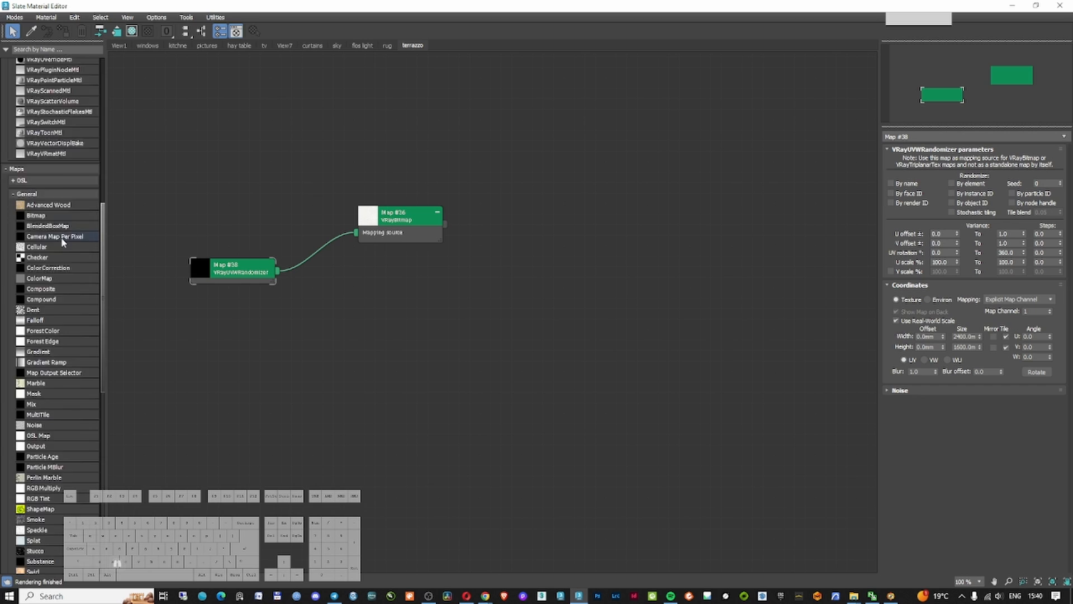
scroll(64, 245, "up", 5)
left_click_drag(44, 205, 611, 217)
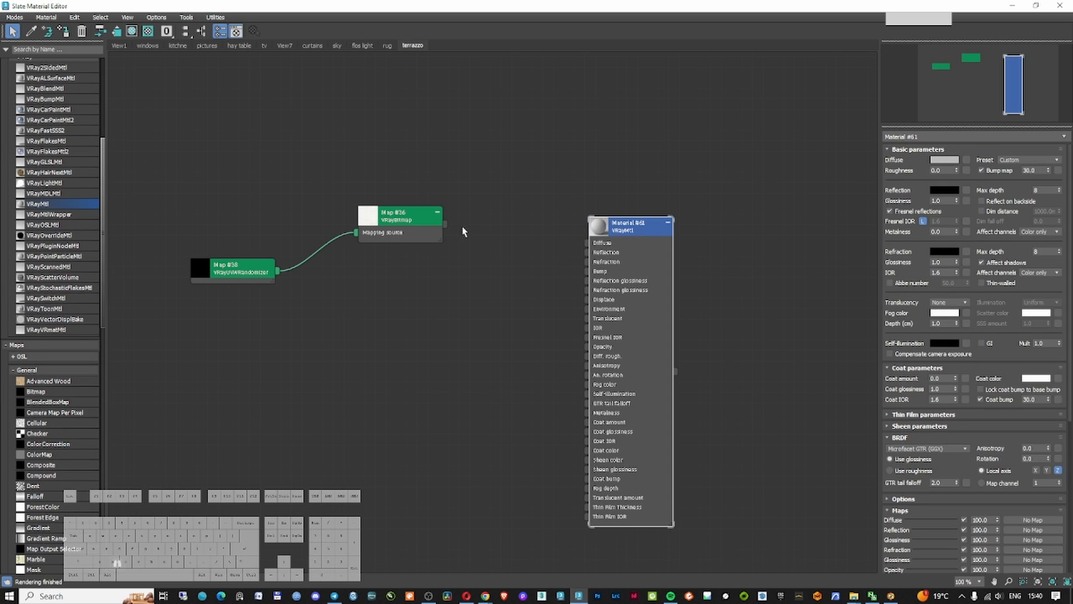
left_click_drag(445, 224, 588, 243)
double_click(596, 224)
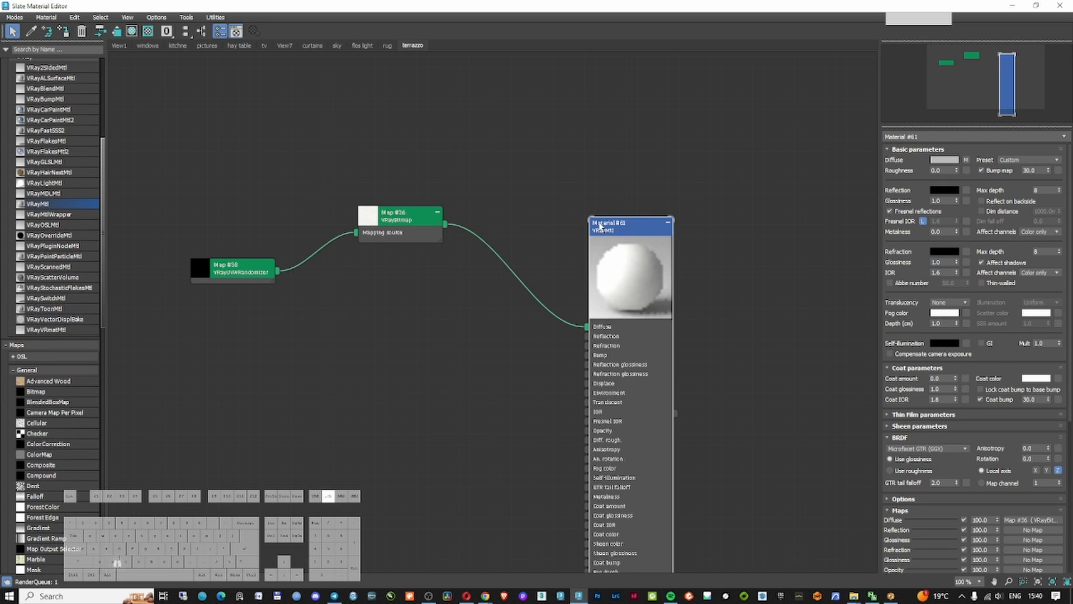
Set the terrazzo material's reflection color to white and its reflection glossiness to 0.8
left_click(944, 191)
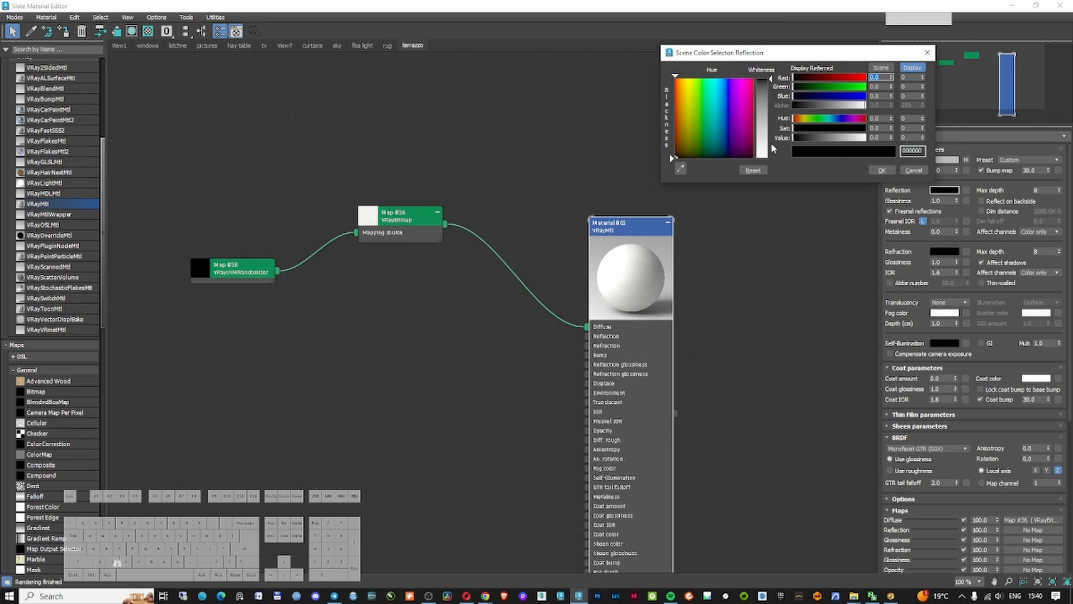
left_click_drag(772, 147, 772, 162)
left_click(882, 169)
left_click_drag(932, 201, 960, 199)
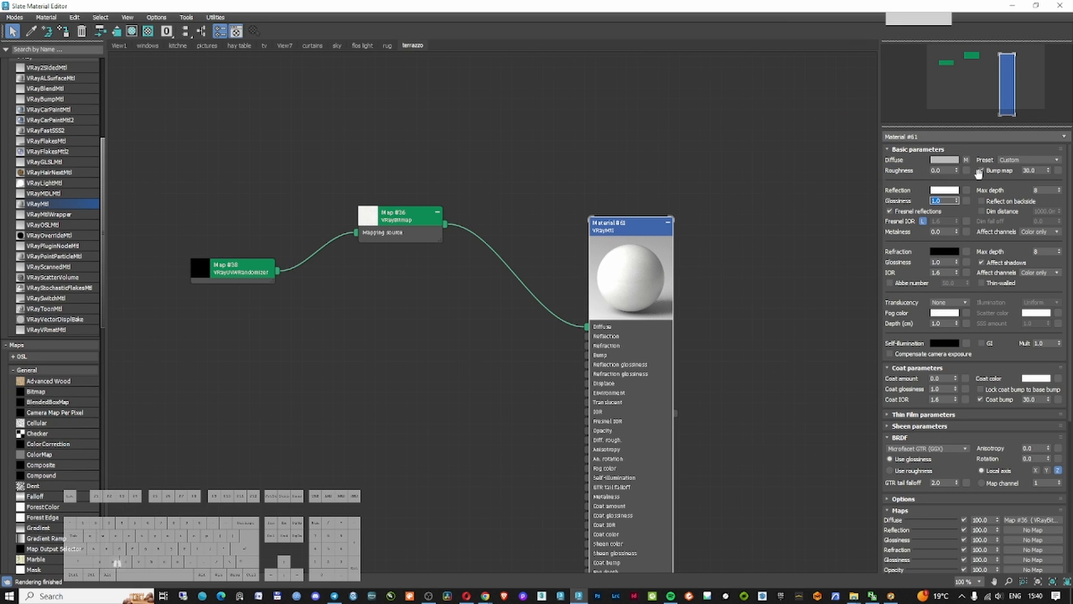
type(".7")
type(".8")
key("Return")
Apply the terrazzo material to the floor, switch to the top view and add a UVW Map modifier above the floor's Chamfer
left_click(1013, 6)
left_click(641, 290)
left_click(546, 424)
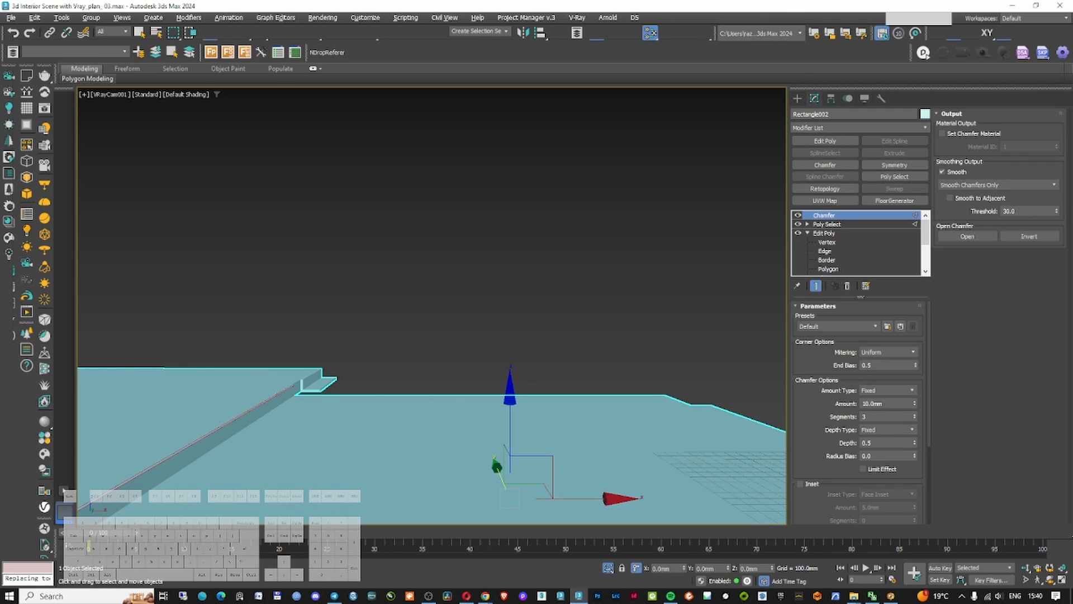
left_click(584, 262)
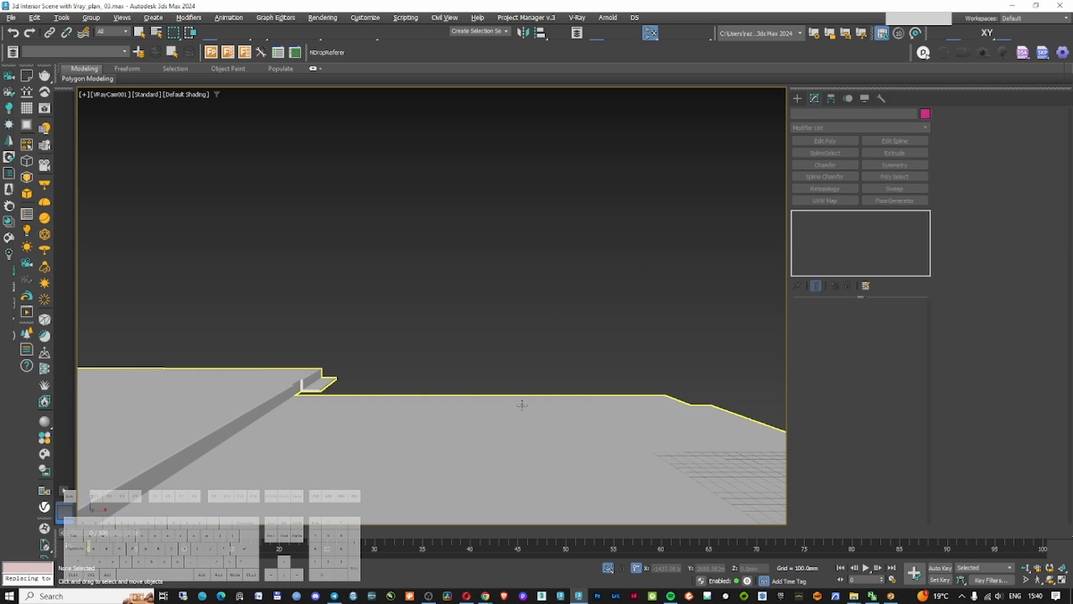
left_click(521, 406)
key("t")
left_click(808, 233)
scroll(830, 255, "down", 1)
scroll(830, 254, "up", 1)
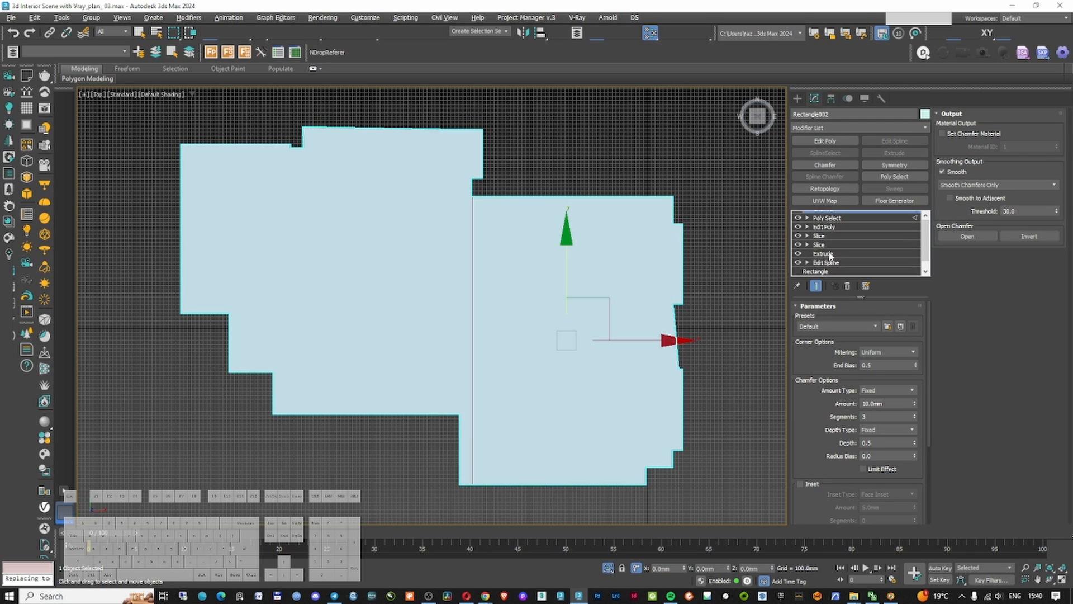
left_click(834, 201)
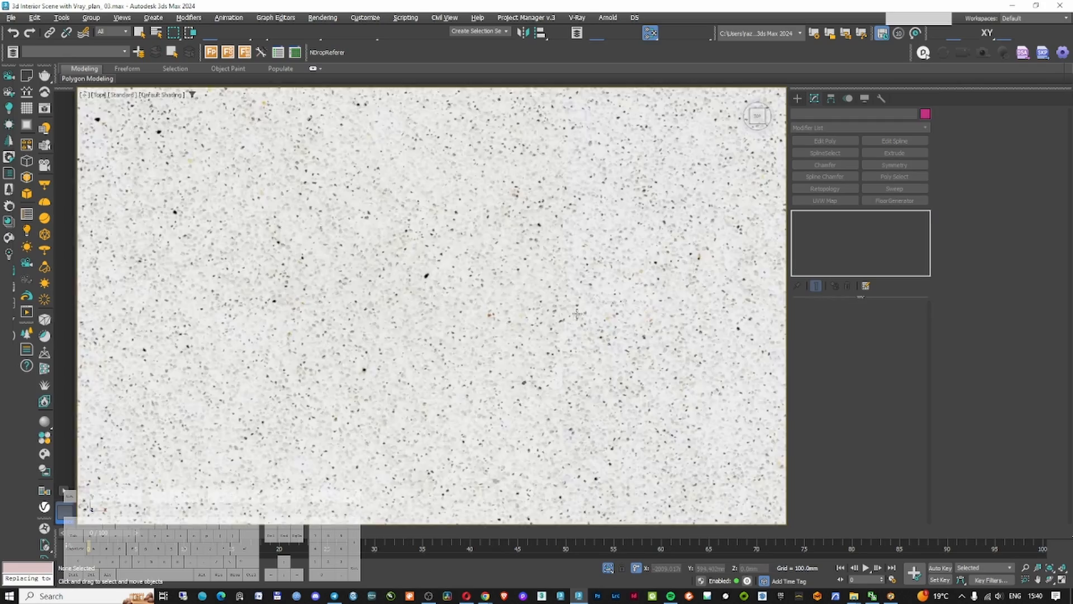
Examine the terrazzo pattern's scale and repetition on the floor from above, and return to the camera view
scroll(578, 312, "down", 6)
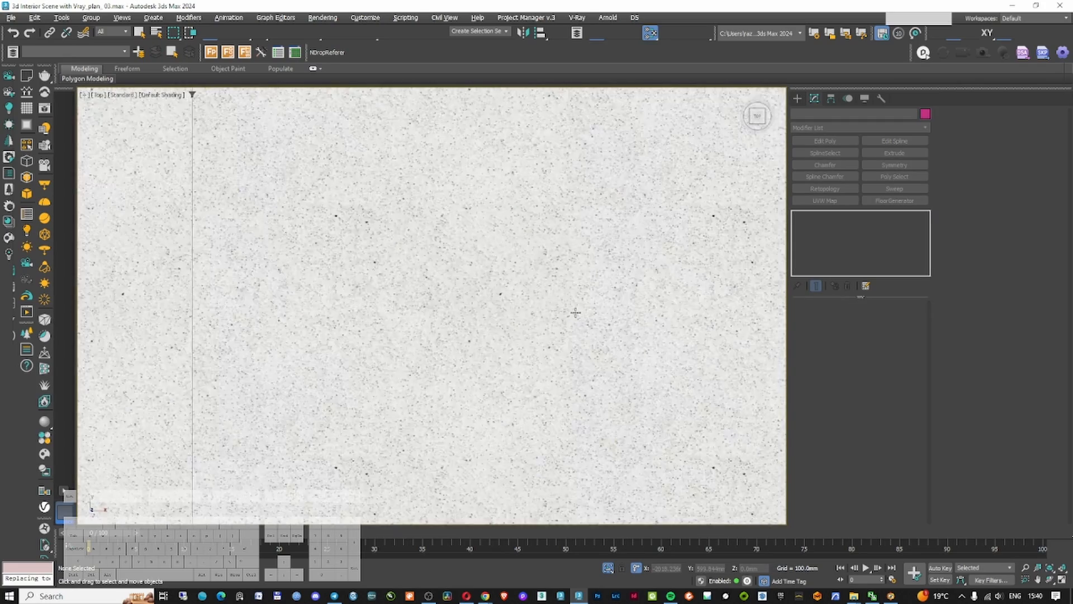
scroll(579, 314, "up", 4)
middle_click_drag(580, 313, 488, 310)
scroll(553, 314, "up", 1)
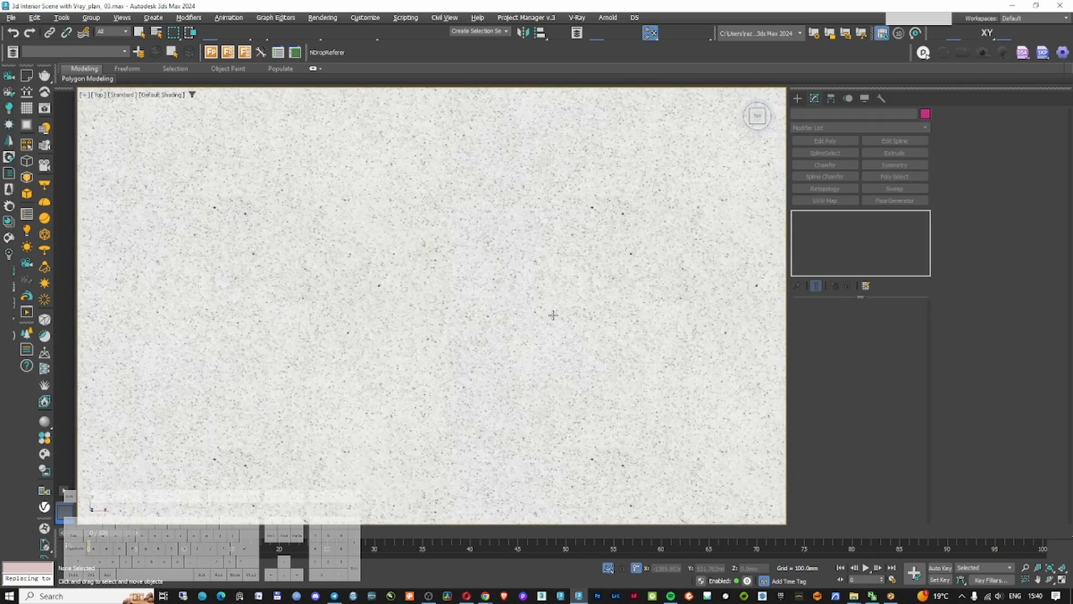
scroll(553, 315, "down", 7)
scroll(551, 317, "up", 4)
key("c")
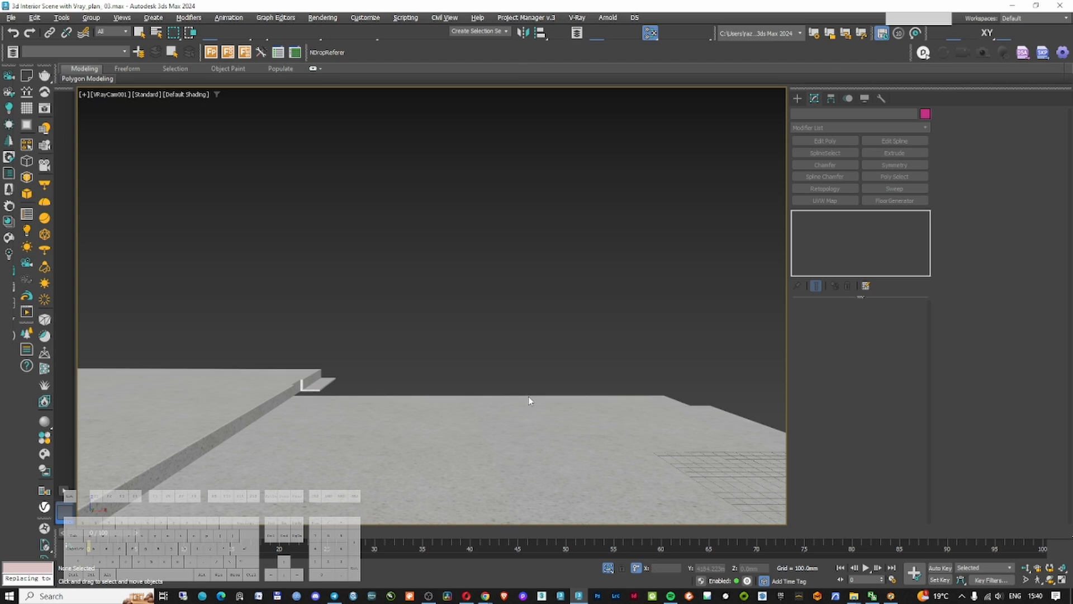
Set the terrazzo VRayUVWRandomizer's real-world size to 1800 mm wide and 1200 mm high
left_click(513, 412)
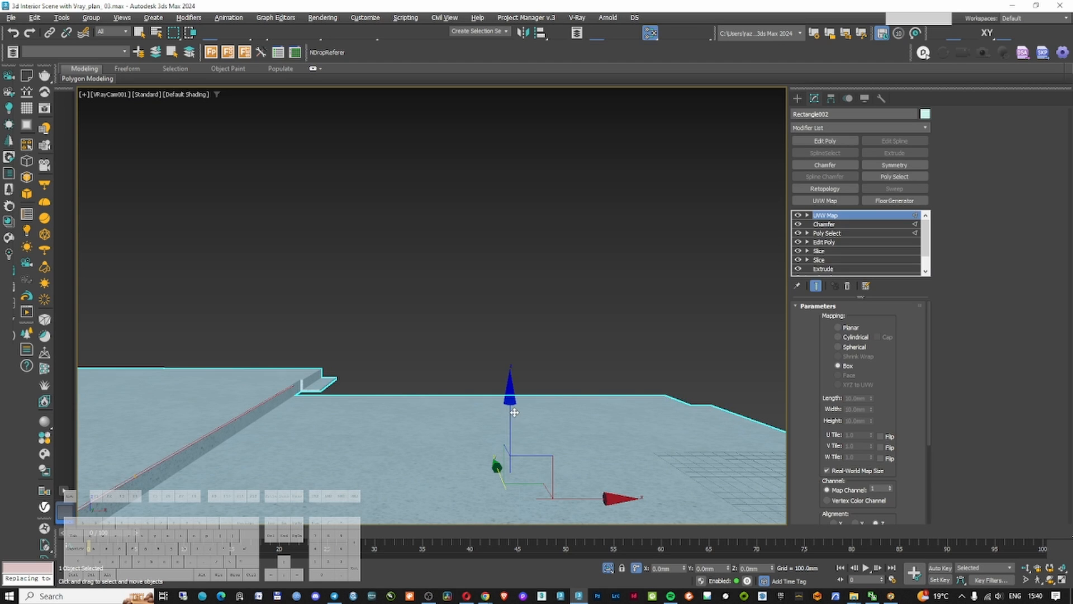
key("m")
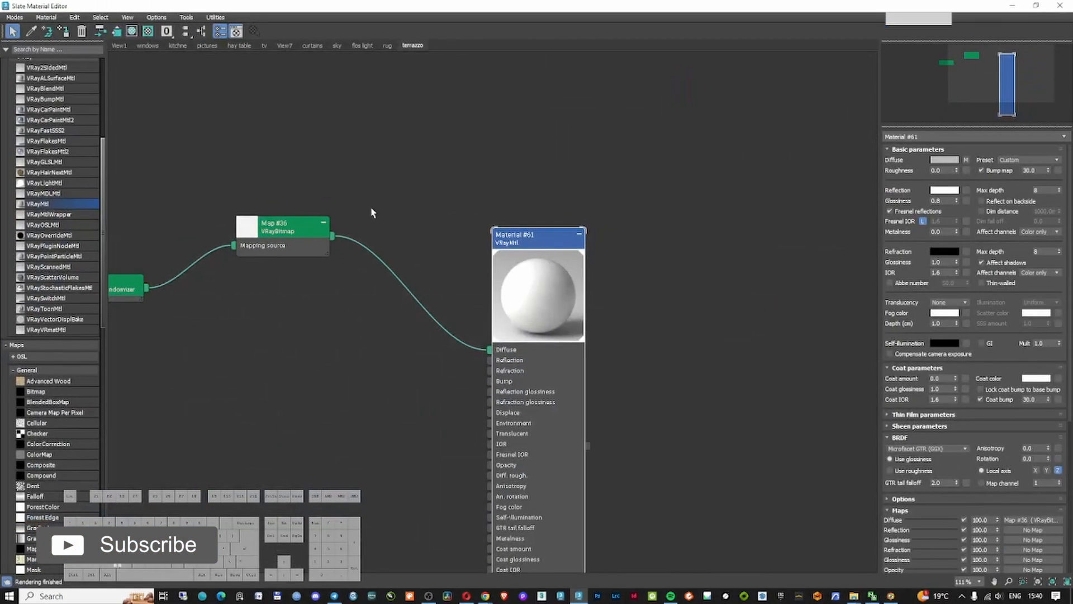
scroll(497, 268, "up", 4)
double_click(497, 269)
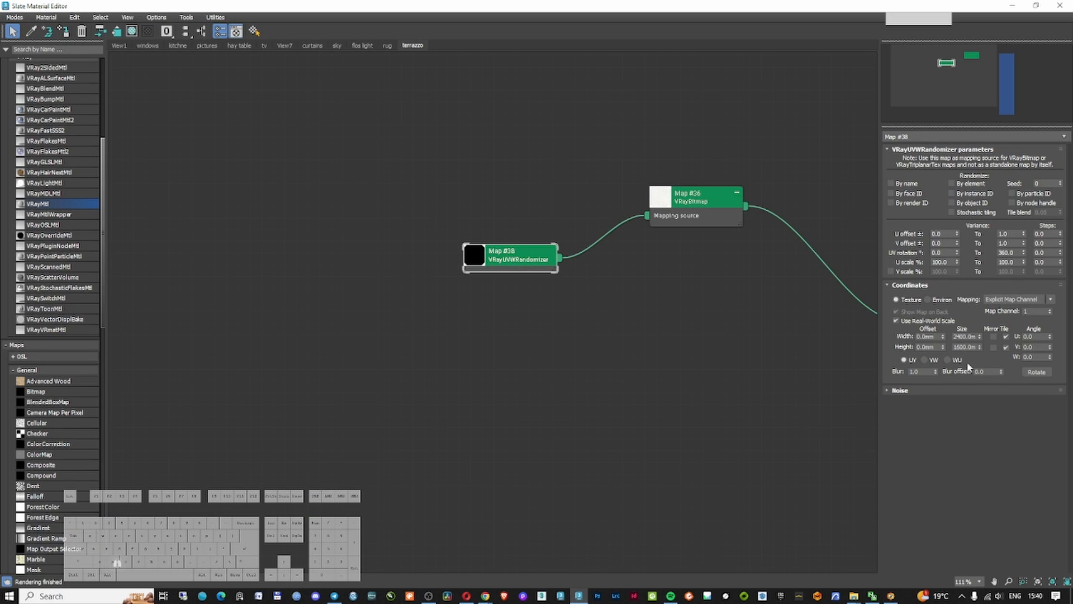
double_click(966, 336)
type("1800")
left_click(968, 347)
type("1200")
key("Return")
key("m")
left_click(457, 415)
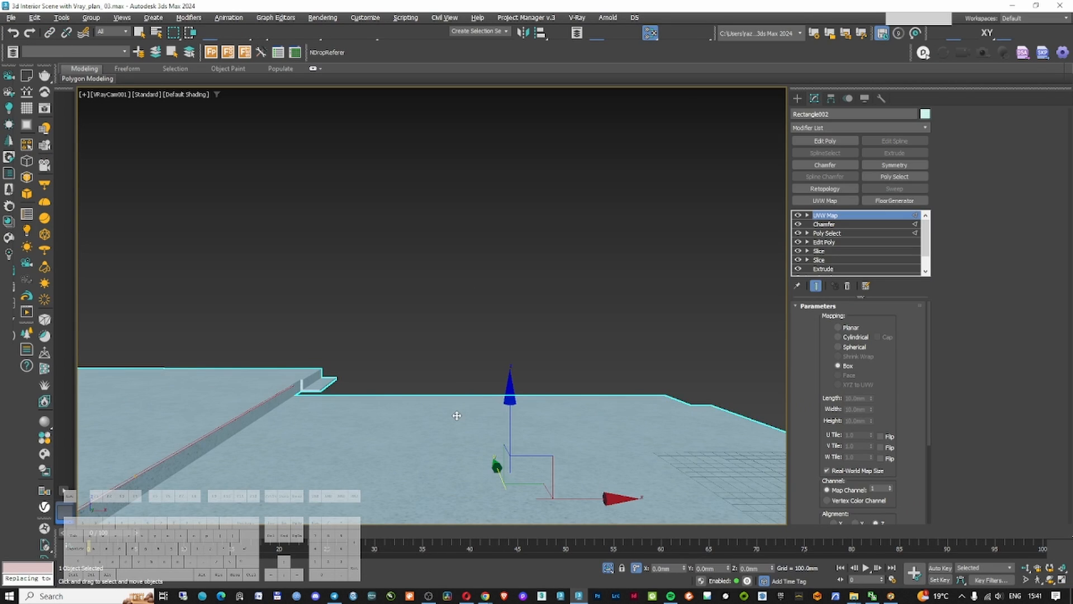
End the floor's isolation so the whole interior scene is shown in the camera view
right_click(456, 416)
left_click(494, 361)
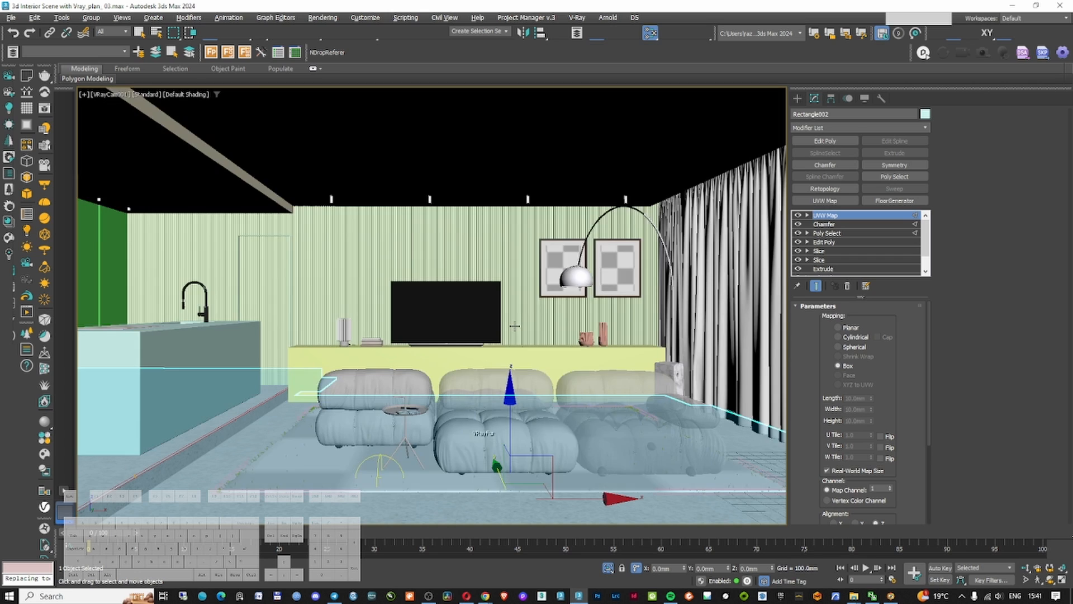
right_click(514, 328)
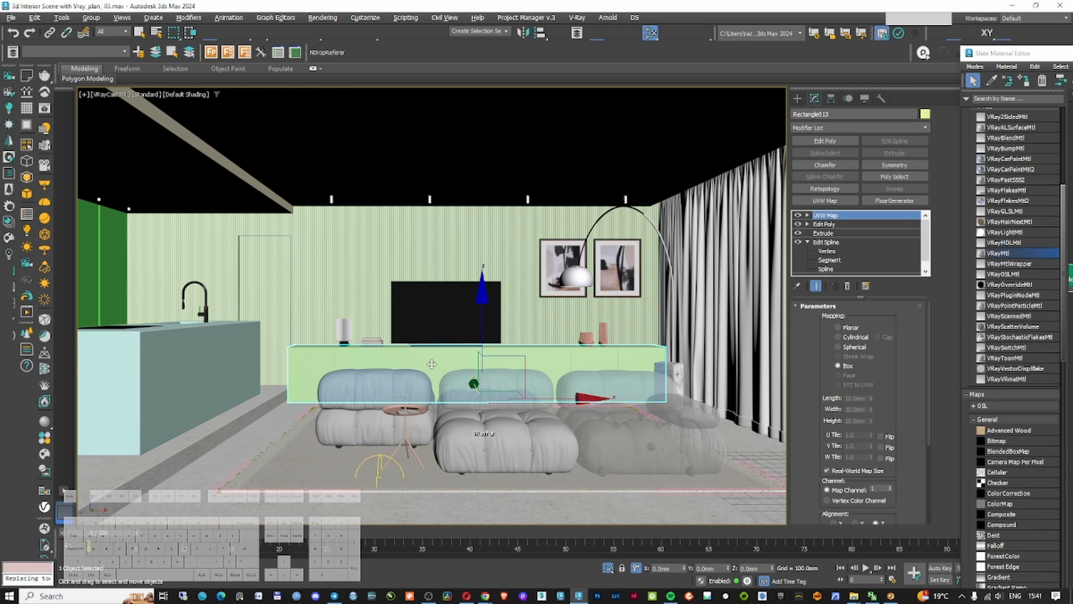
Arrange the VRayUVWRandomizer and VRayBitmap nodes beside the terrazzo material and apply that material to the low cabinet under the TV
left_click(1003, 54)
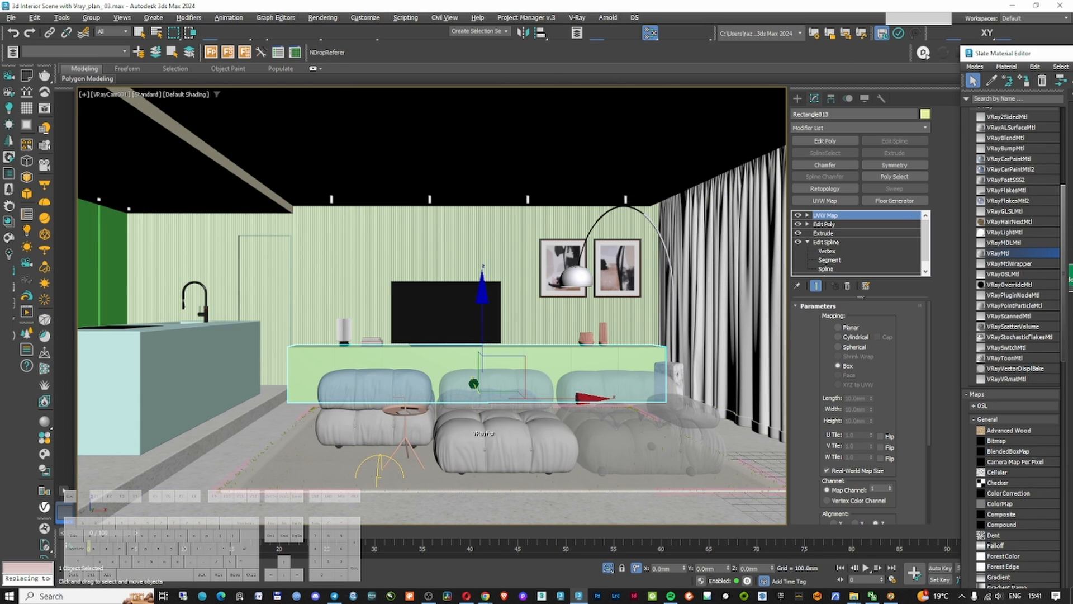
left_click_drag(1012, 54, 287, 29)
middle_click_drag(551, 221, 609, 228)
left_click_drag(491, 214, 563, 225)
middle_click_drag(465, 228, 677, 232)
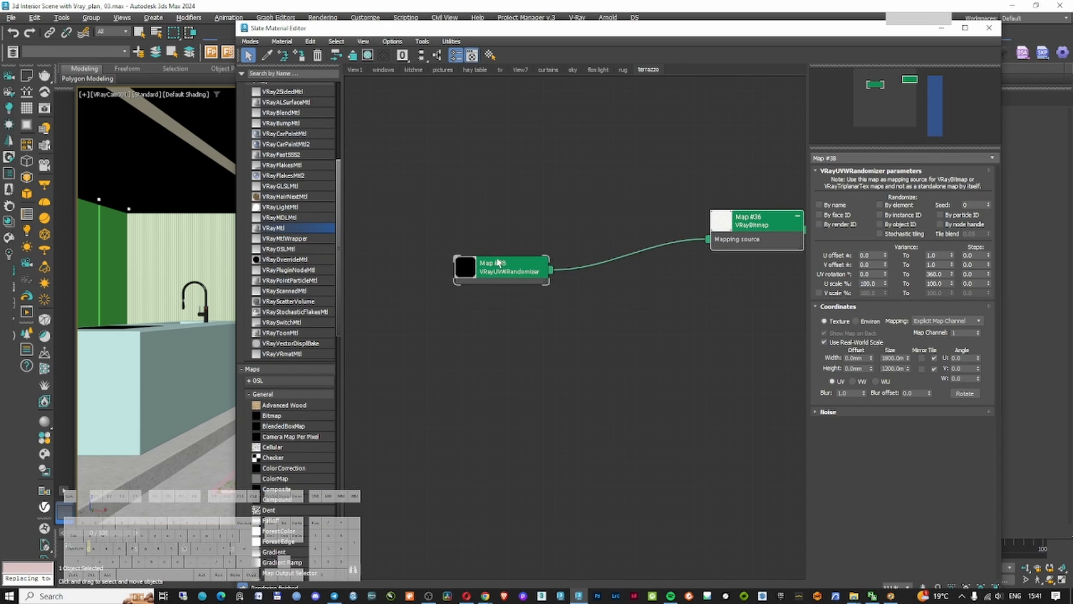
left_click_drag(498, 262, 568, 228)
middle_click_drag(747, 177, 565, 212)
scroll(565, 211, "up", 1)
left_click_drag(395, 211, 618, 286)
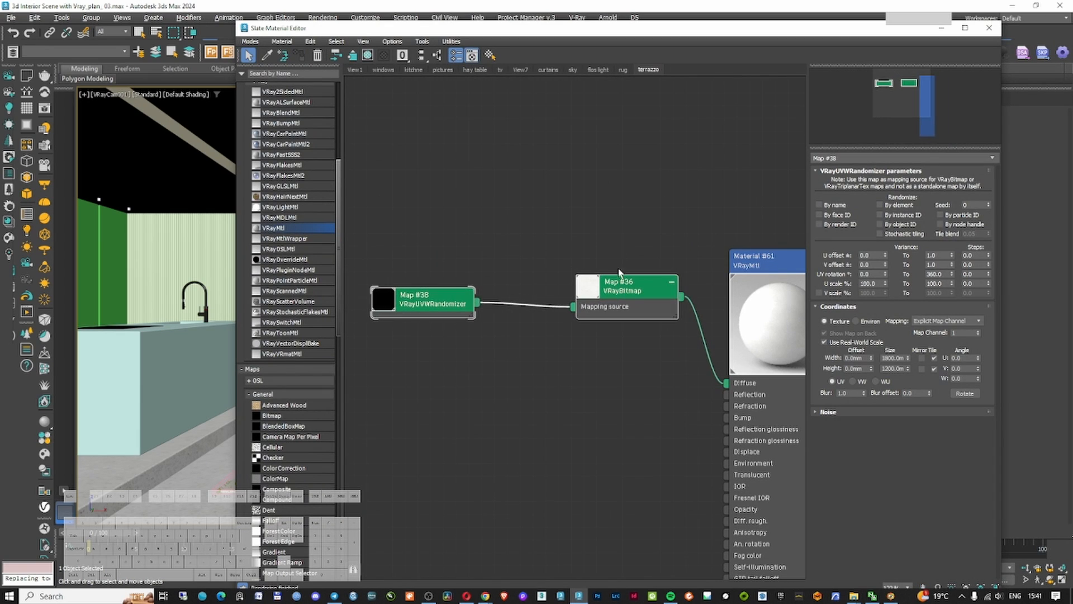
left_click(618, 271)
left_click(941, 28)
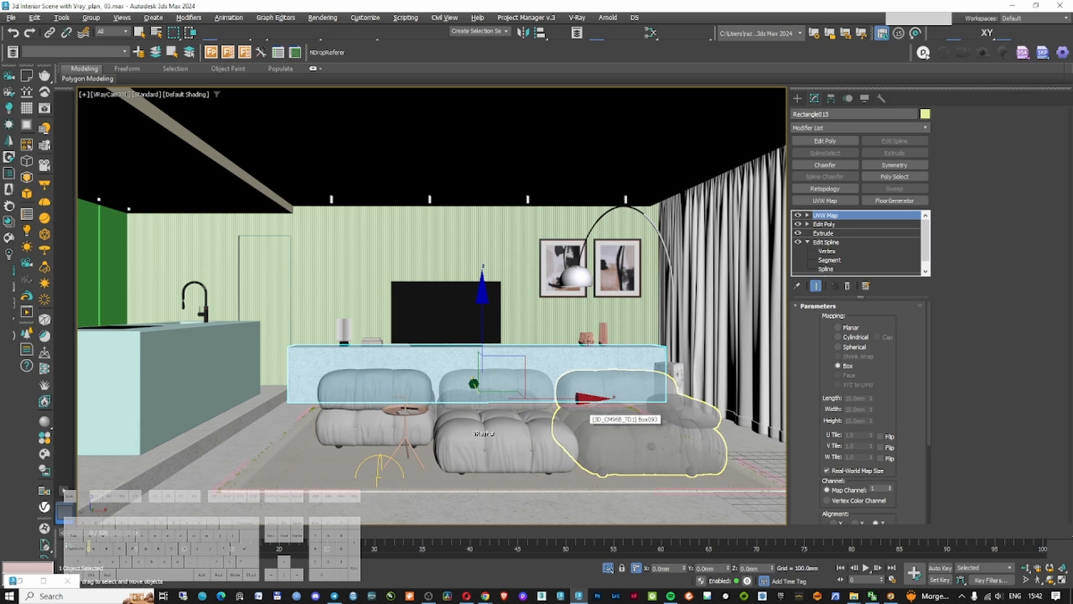
Enable stochastic tiling on the terrazzo VRayUVWRandomizer and close the material editor
key("m")
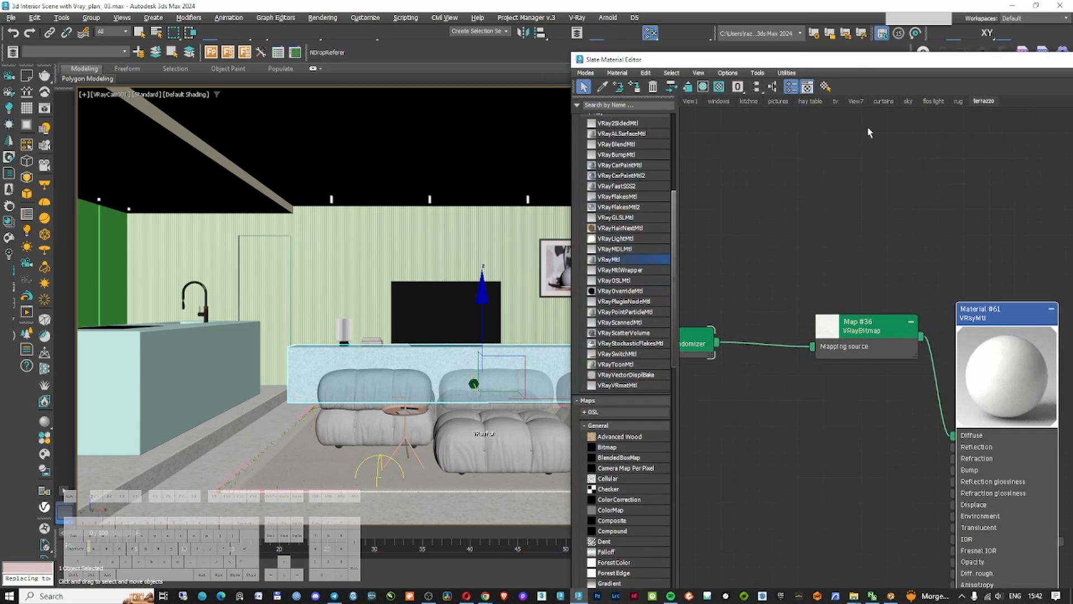
double_click(853, 66)
middle_click_drag(349, 256, 499, 201)
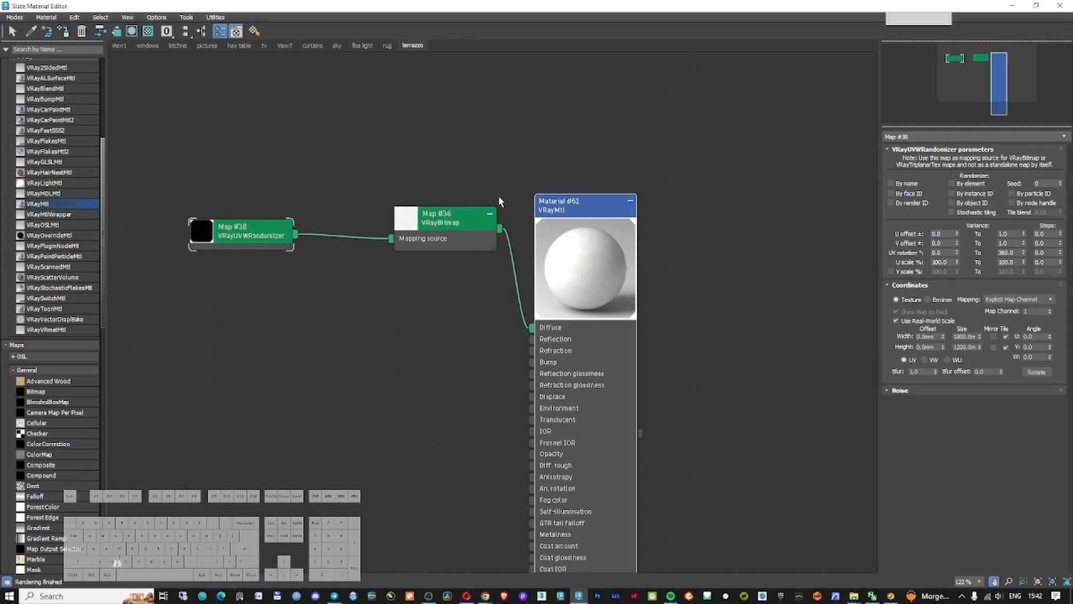
left_click(257, 234)
middle_click_drag(256, 235, 148, 228)
left_click(953, 213)
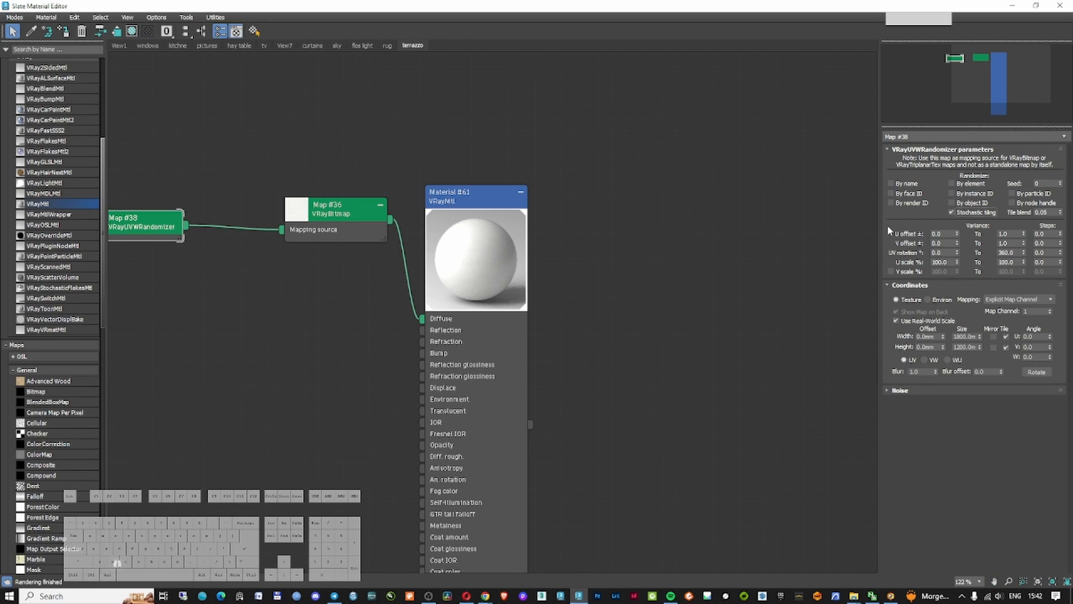
left_click(1015, 252)
left_click(1063, 6)
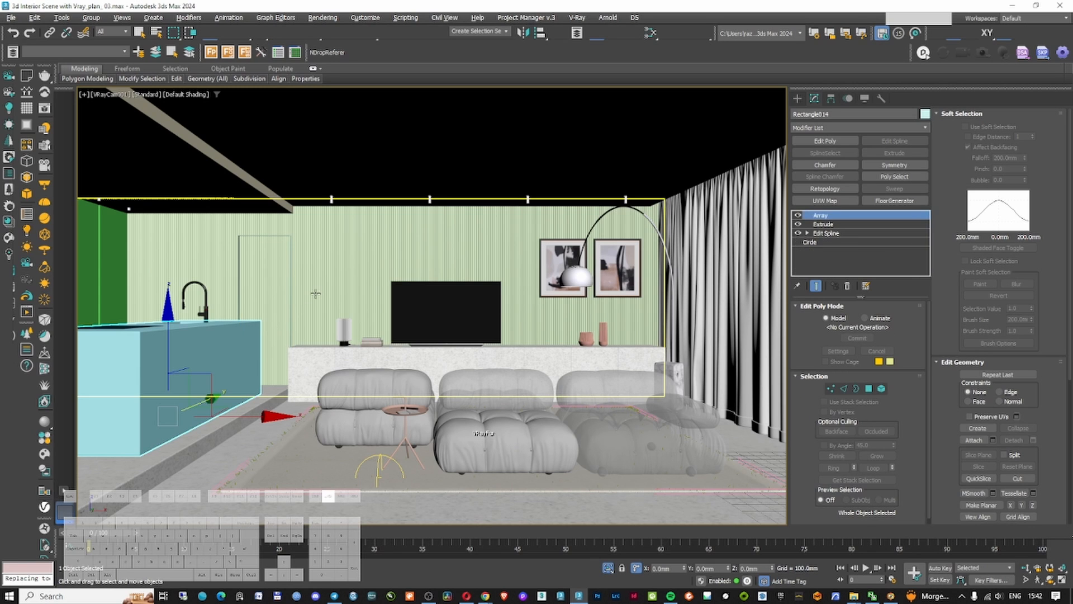
left_click(316, 294)
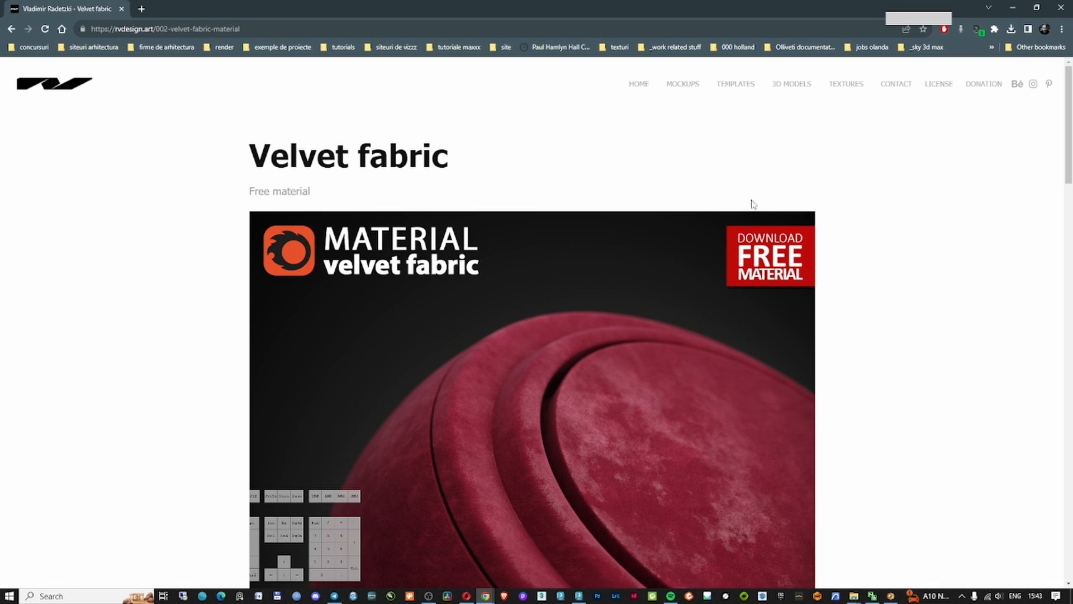
In the web browser, examine the rvdesign.art Velvet fabric material page, its address and its preview images
left_click_drag(275, 148, 538, 157)
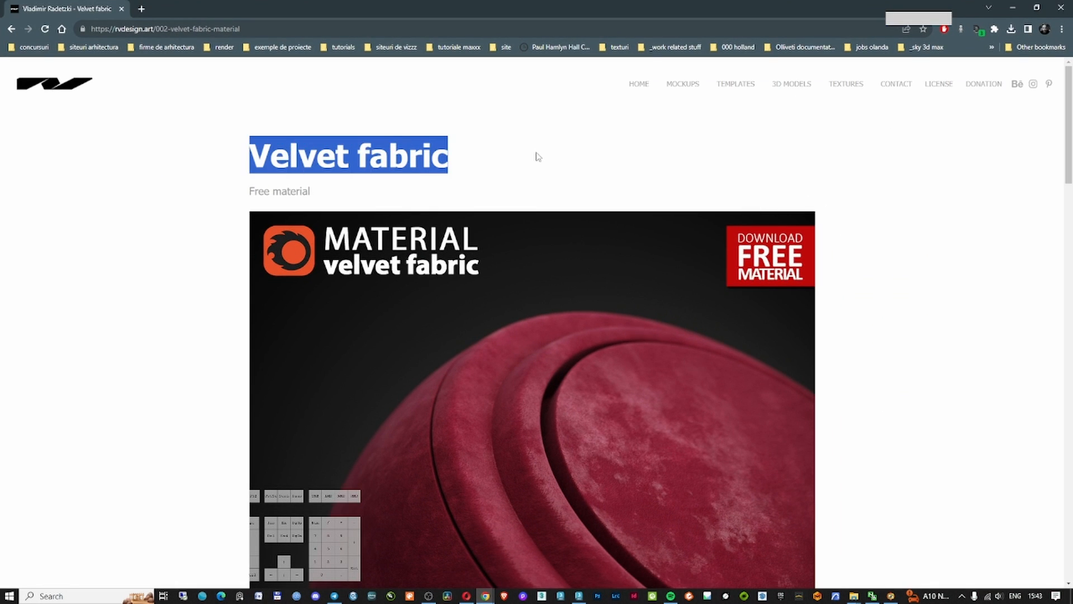
scroll(383, 194, "down", 7)
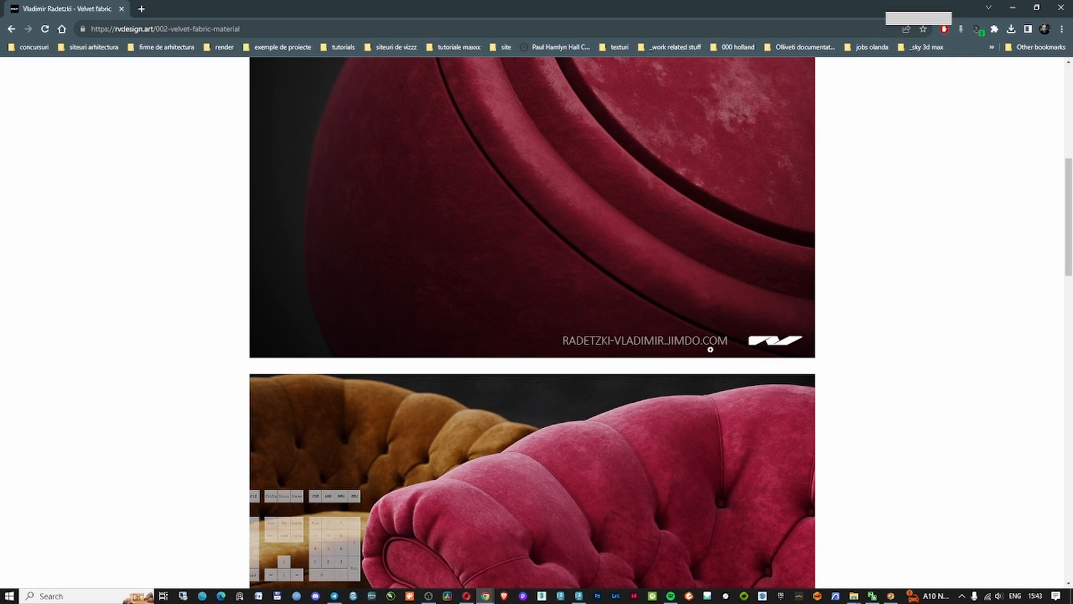
left_click(117, 31)
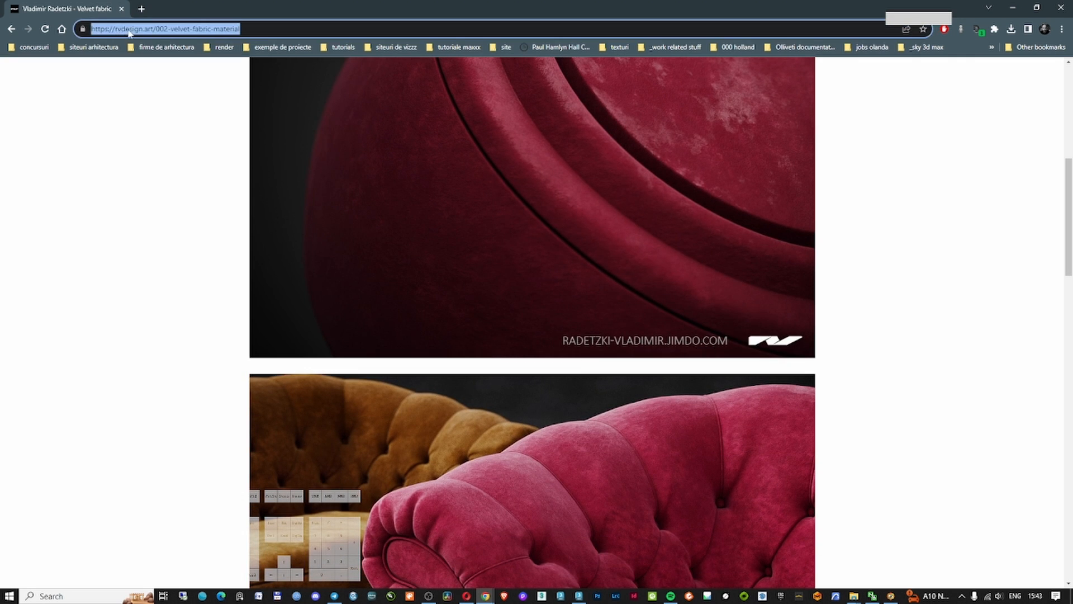
scroll(688, 237, "down", 20)
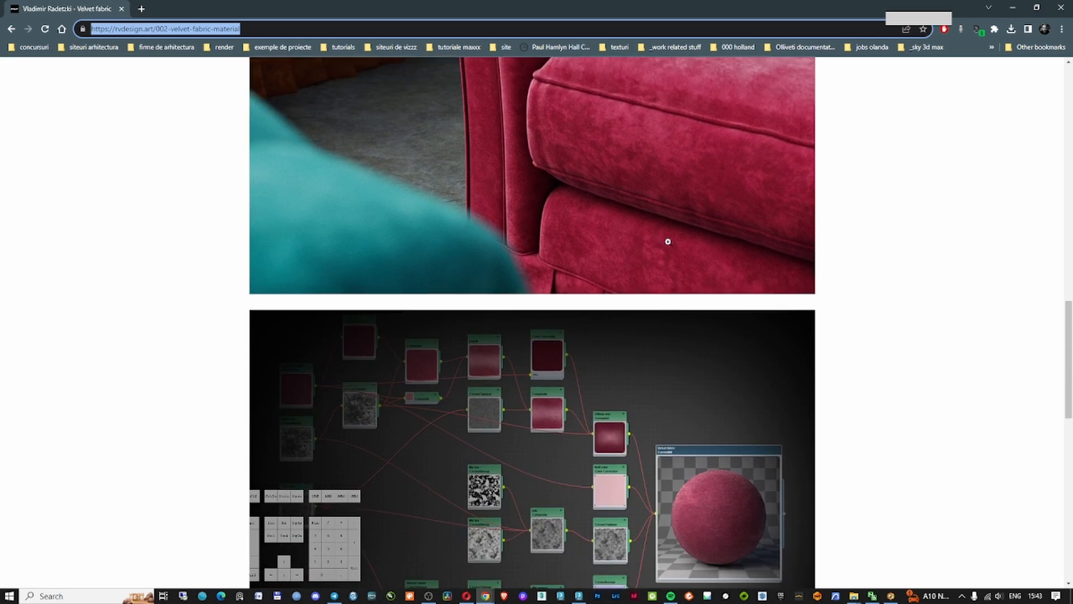
scroll(668, 247, "up", 20)
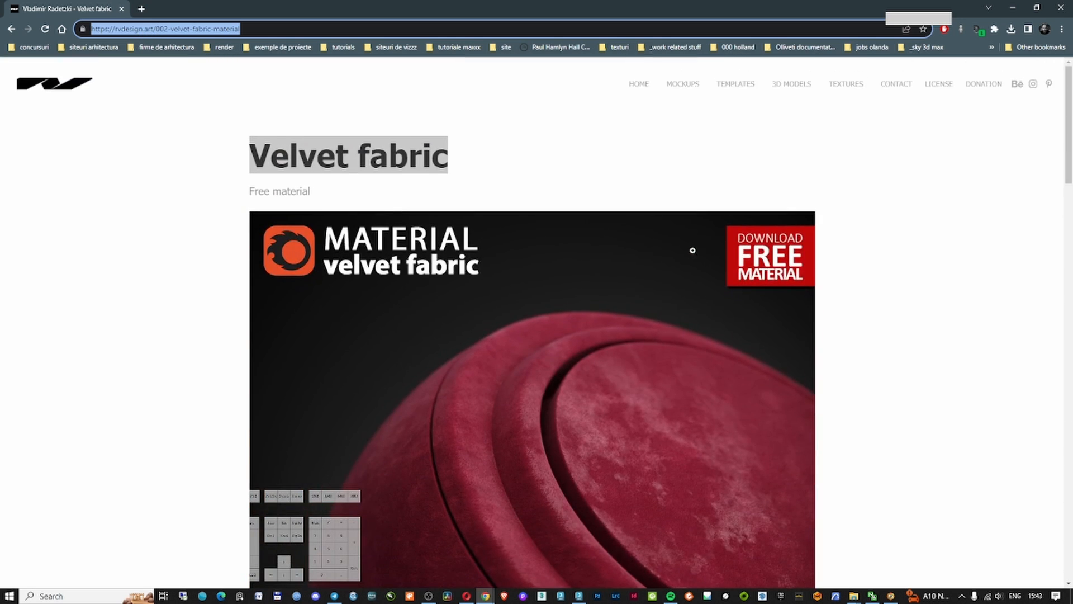
Open the rvdesign.art 3D models page and look through its free models
left_click(780, 85)
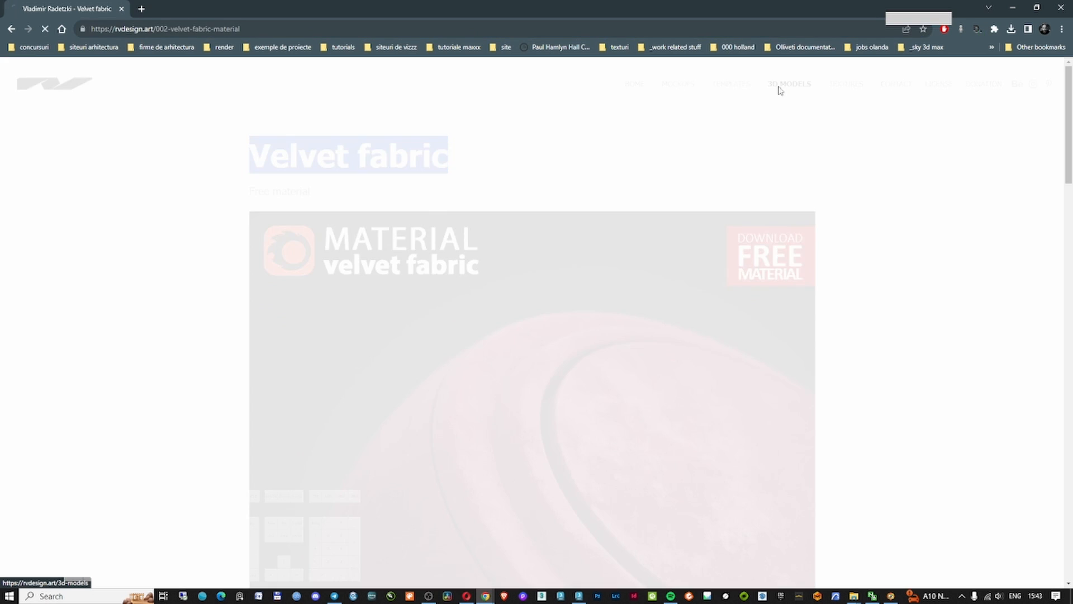
scroll(539, 284, "down", 5)
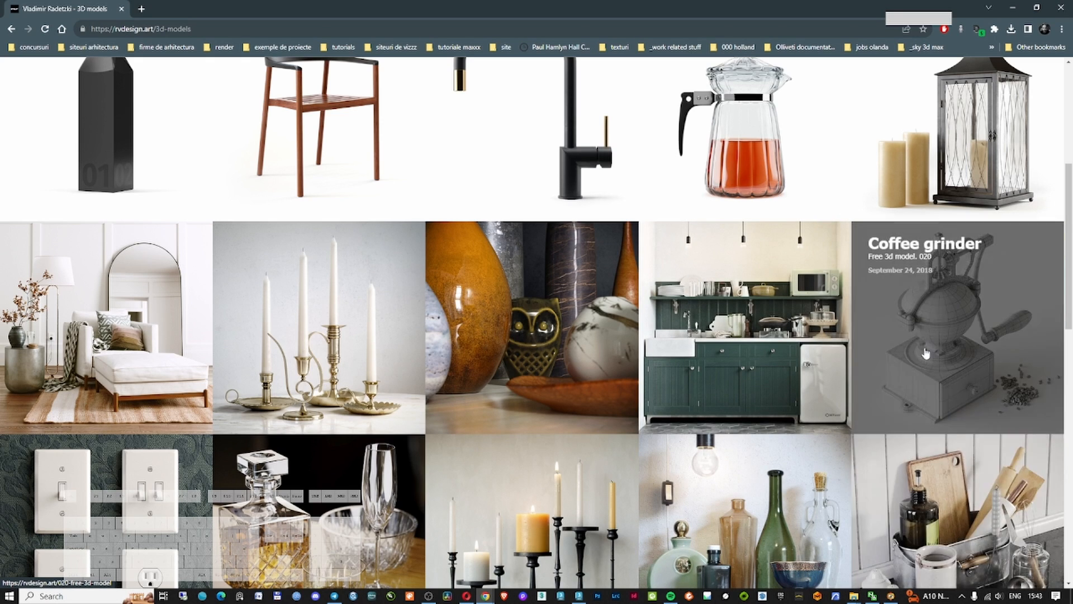
scroll(881, 513, "down", 3)
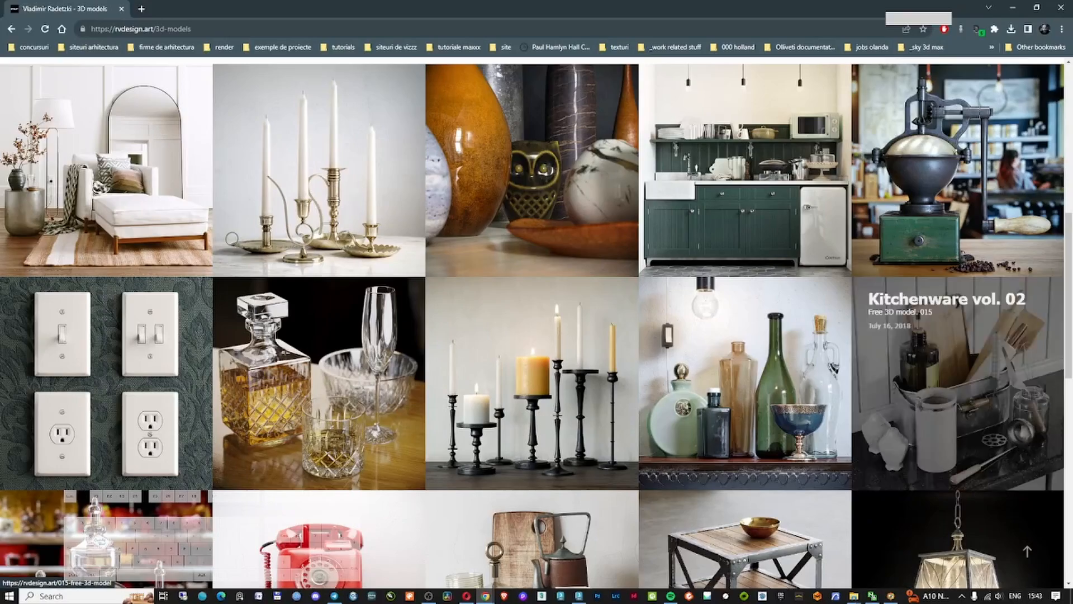
scroll(929, 361, "down", 8)
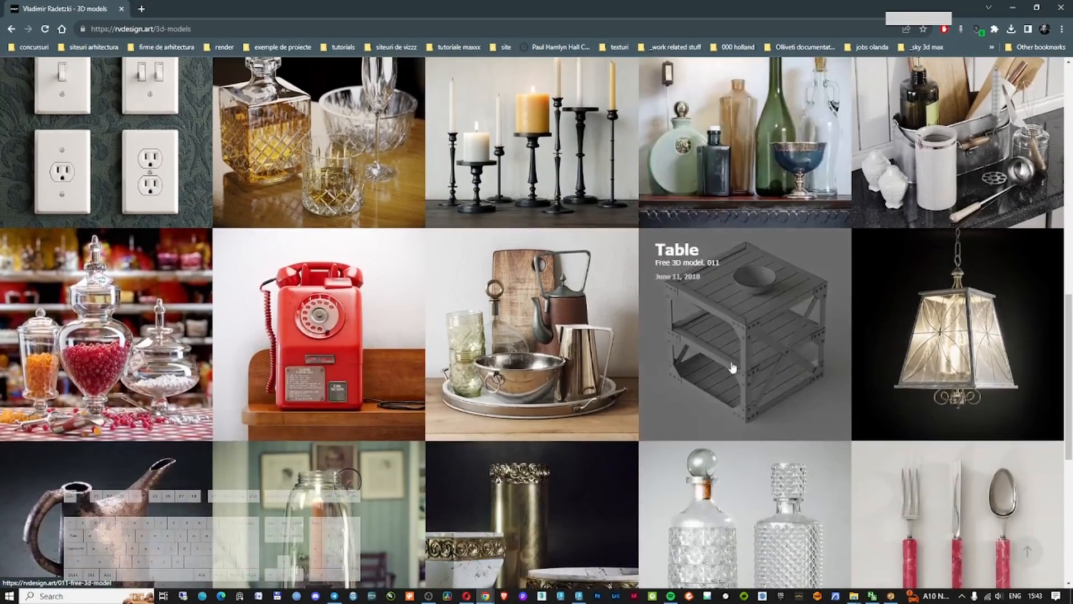
scroll(704, 368, "down", 3)
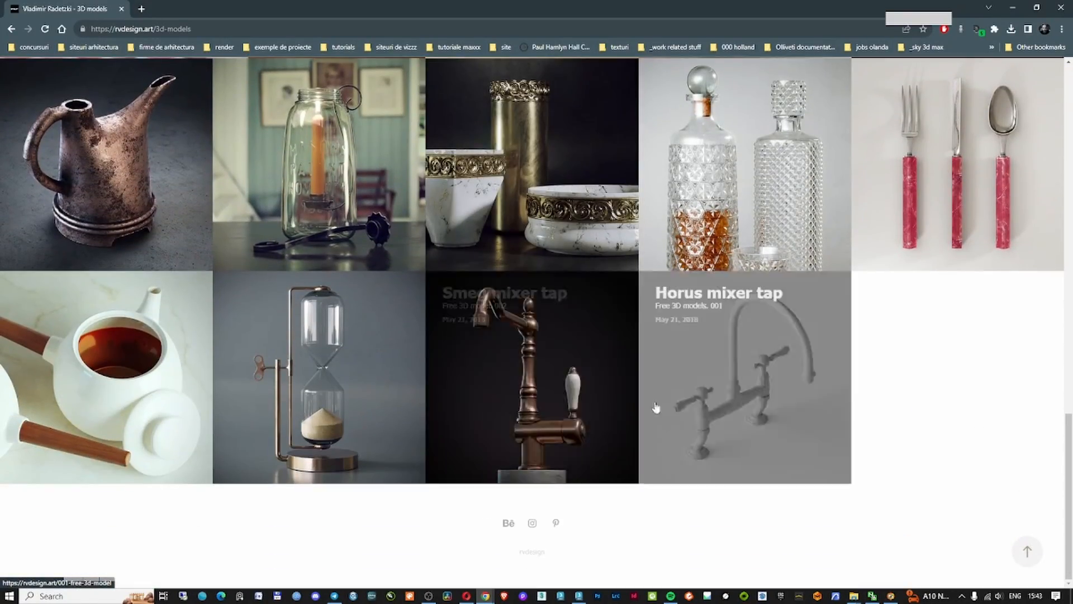
scroll(643, 439, "up", 8)
scroll(645, 439, "up", 12)
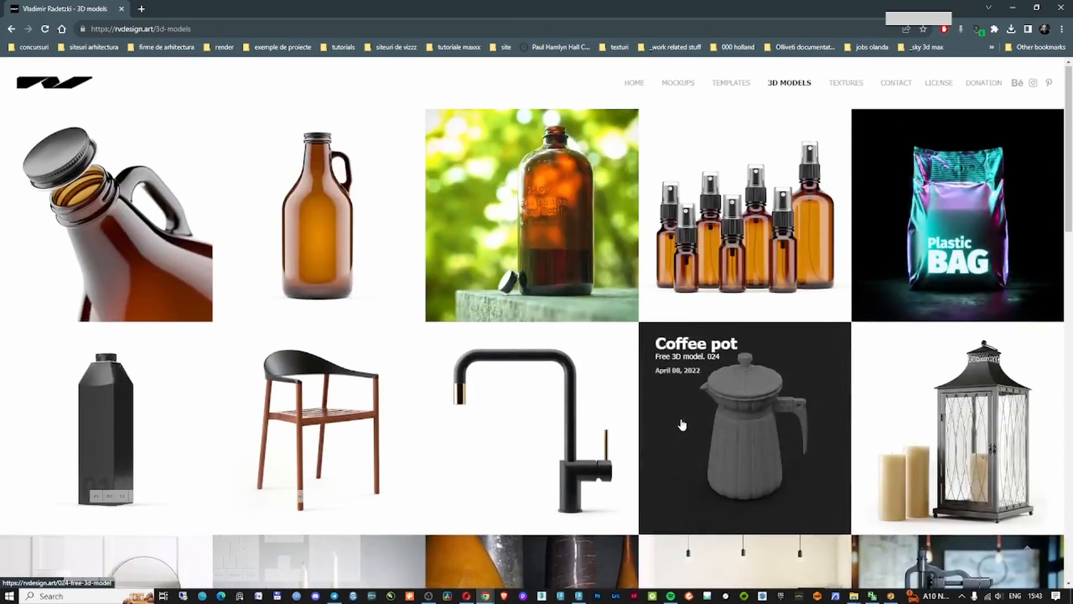
Browse the rvdesign.art free textures page and examine the Velvet fabric material page and its preview images
left_click(845, 85)
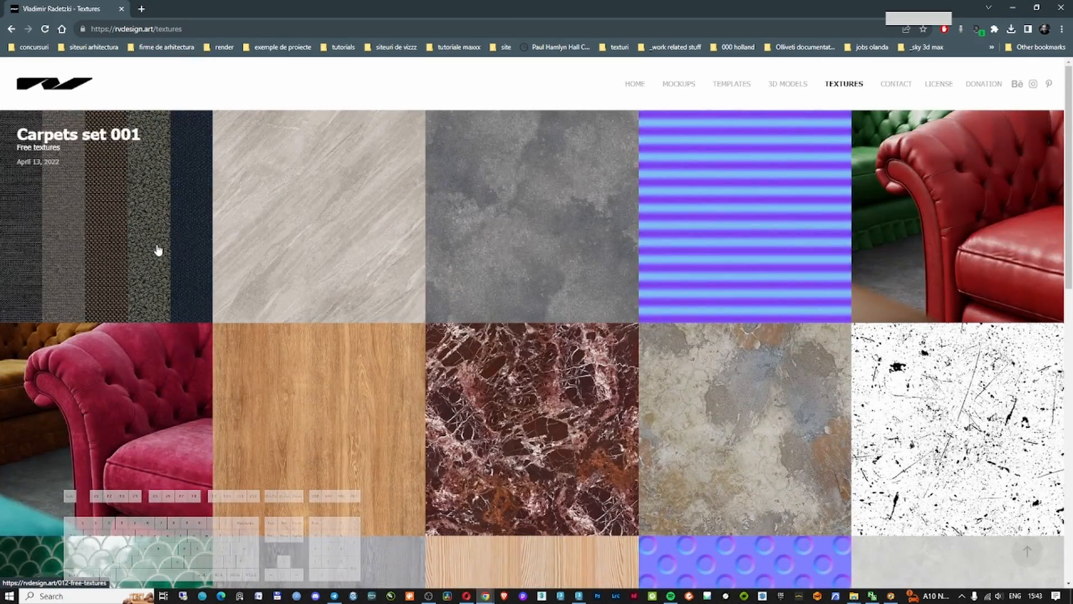
left_click(158, 246)
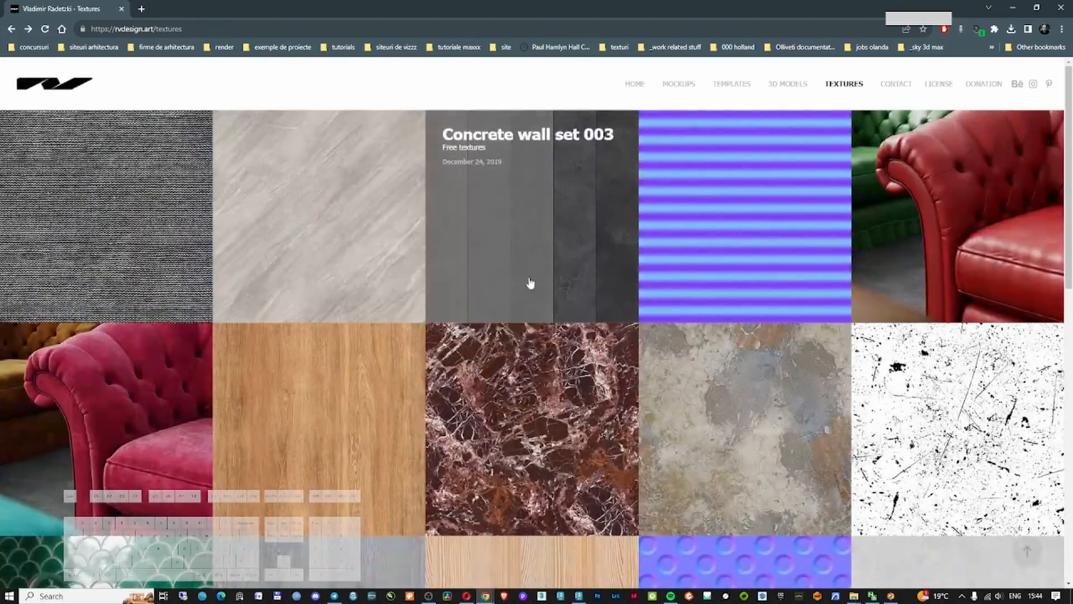
scroll(532, 287, "down", 2)
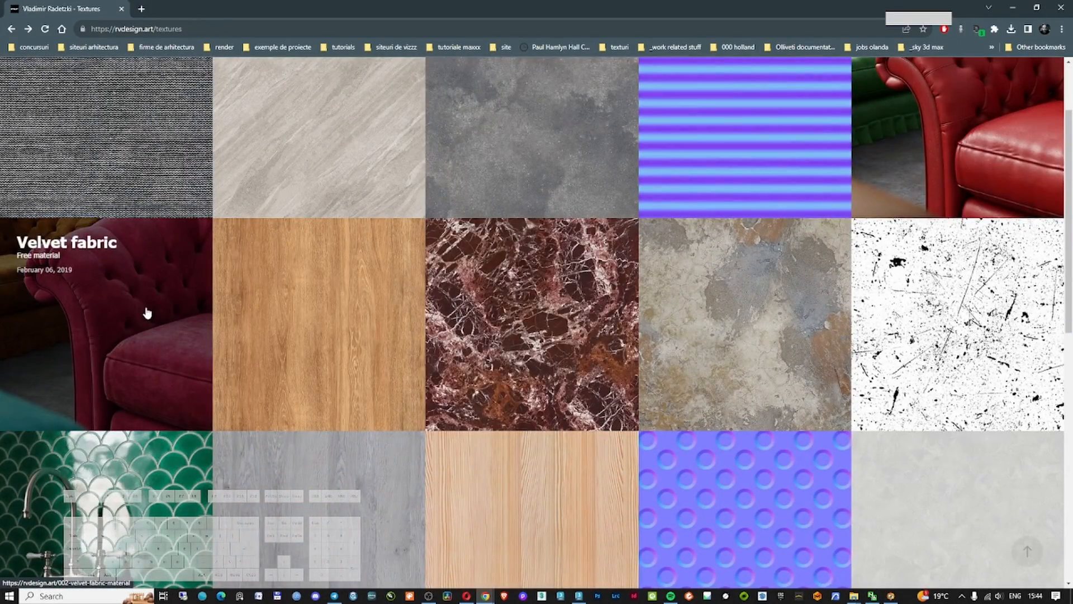
scroll(97, 306, "down", 7)
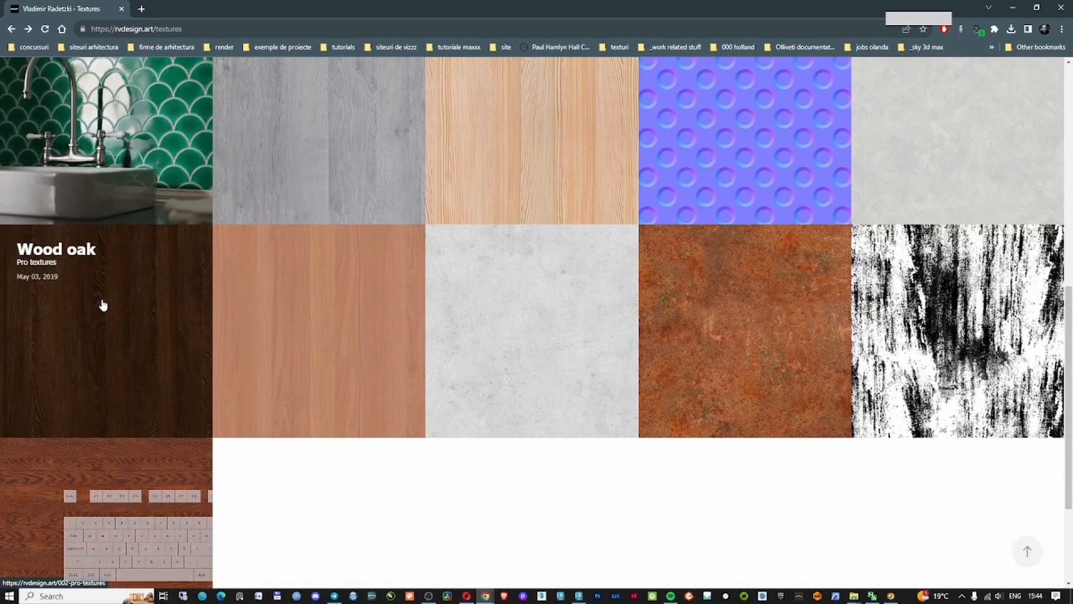
left_click(103, 305)
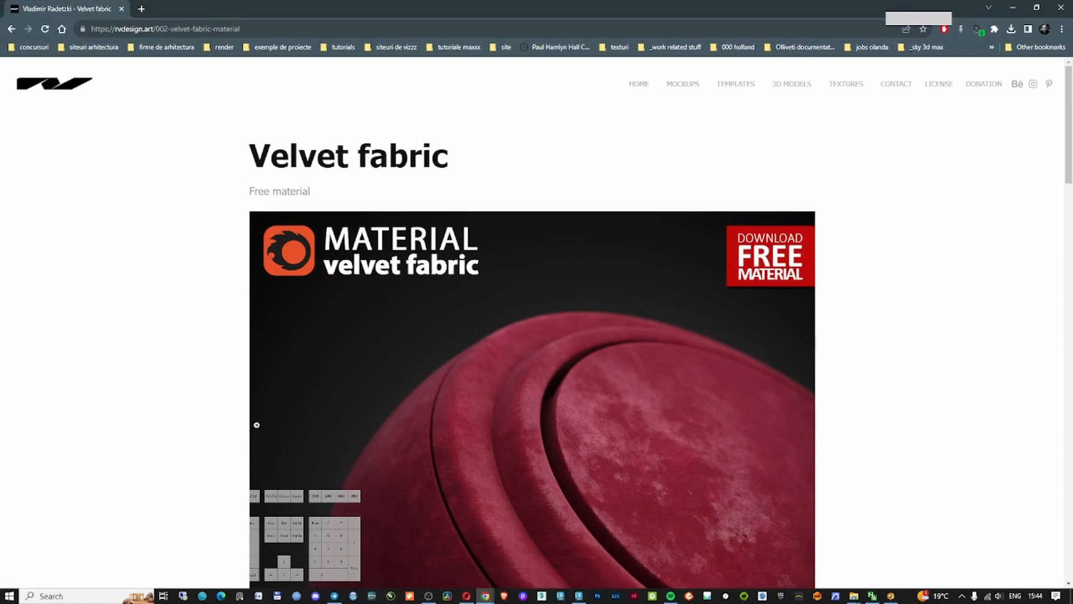
scroll(469, 408, "down", 3)
scroll(587, 318, "down", 6)
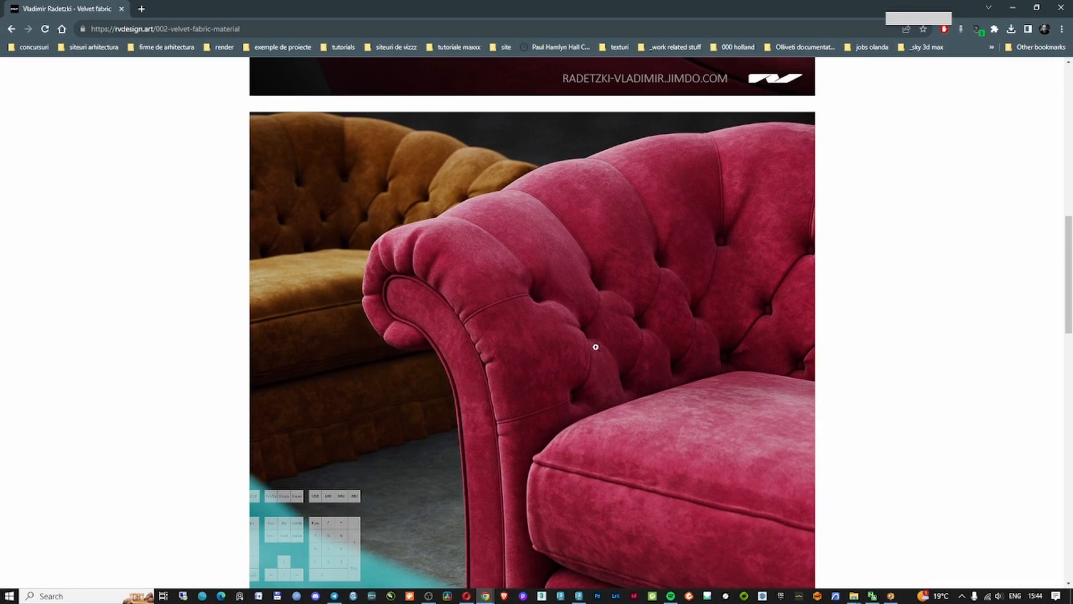
scroll(595, 347, "down", 6)
Switch to 3ds Max, isolate the slatted back wall array and create a material editor view named "back wall"
left_click(734, 326)
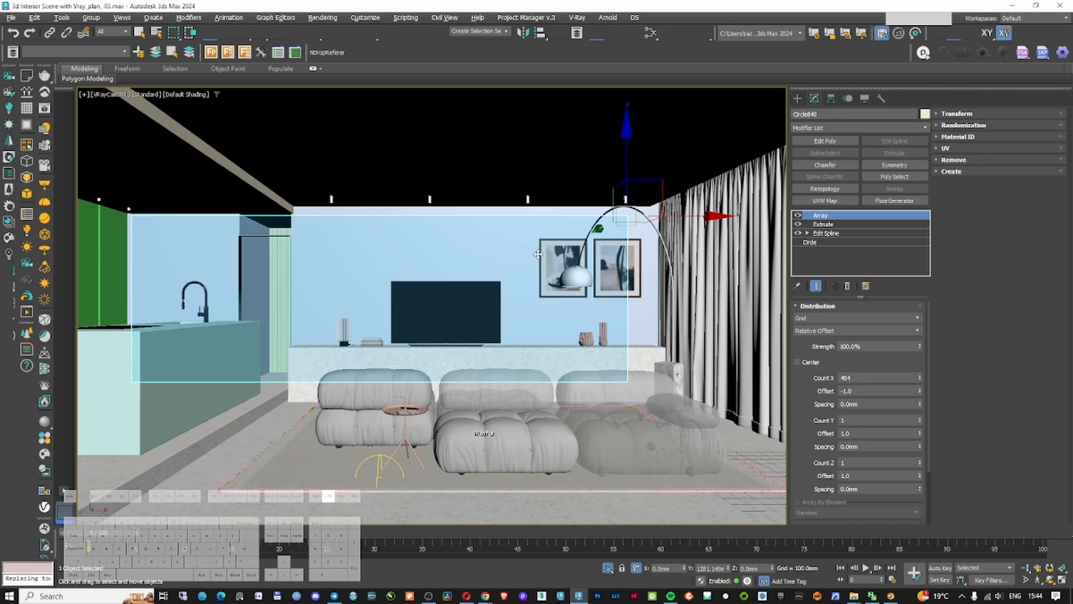
key("alt+q")
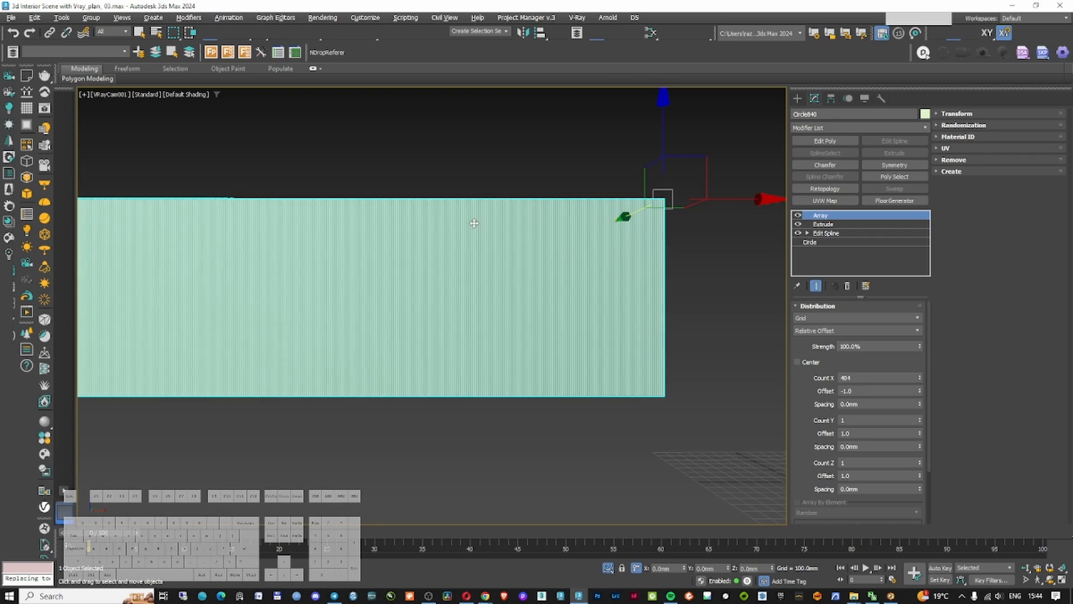
key("m")
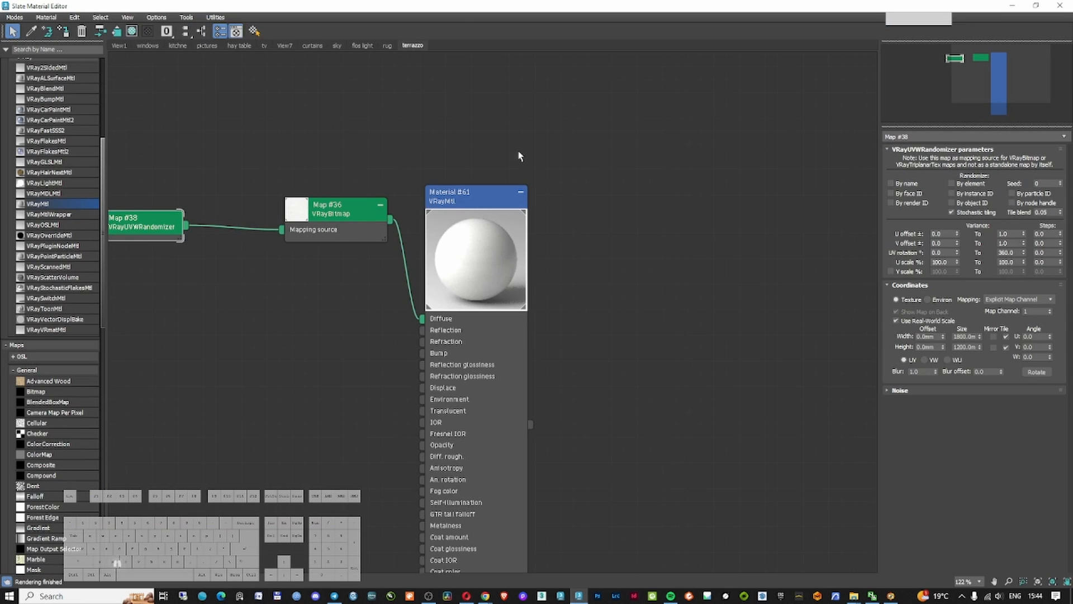
right_click(438, 44)
left_click(468, 43)
type("back wal")
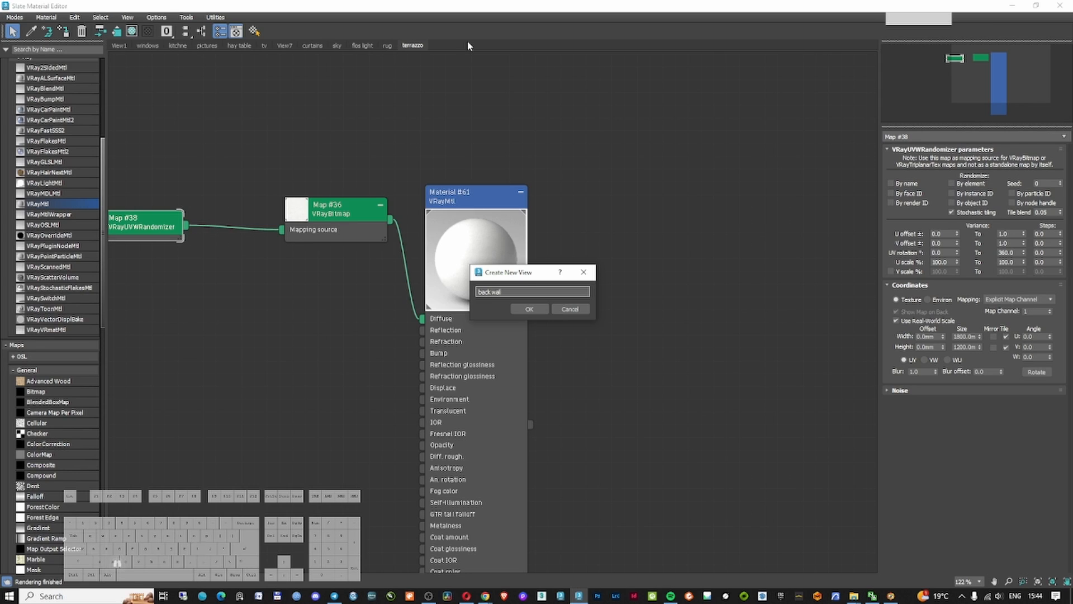
type("l")
key("Return")
Add a VRayMtl and a VRayBitmap loaded with 001_RV_TEXTURE_DIRT.jpg to the back wall view
double_click(38, 204)
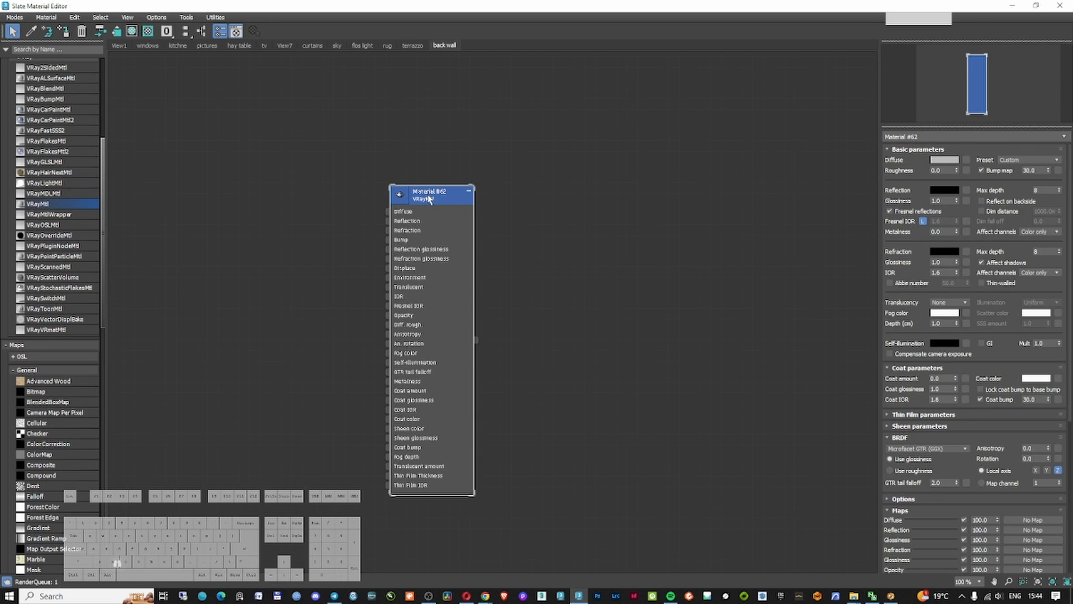
scroll(49, 393, "down", 12)
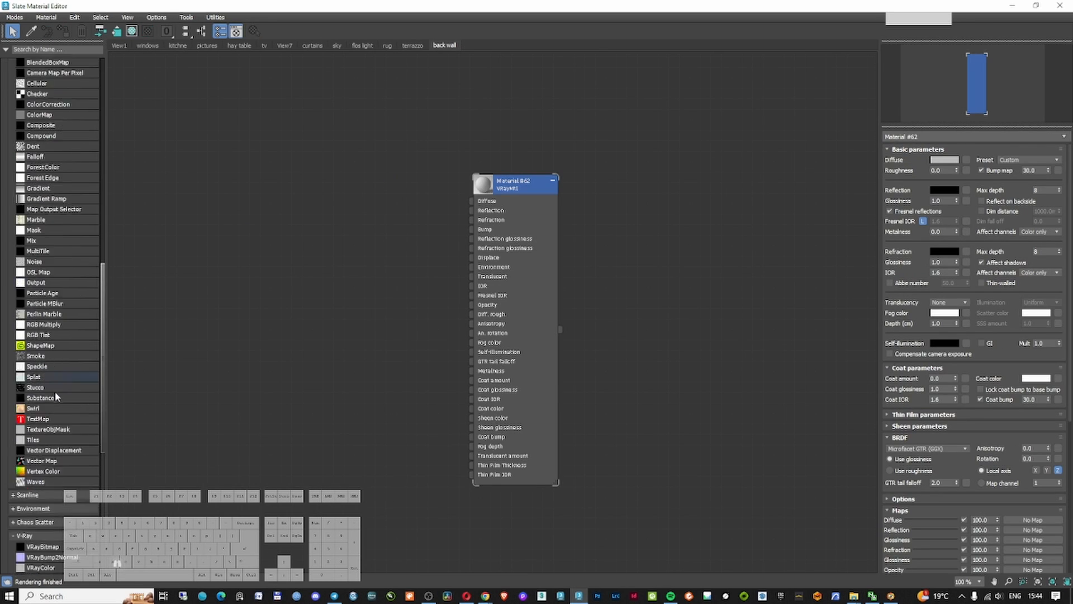
left_click_drag(45, 463, 305, 196)
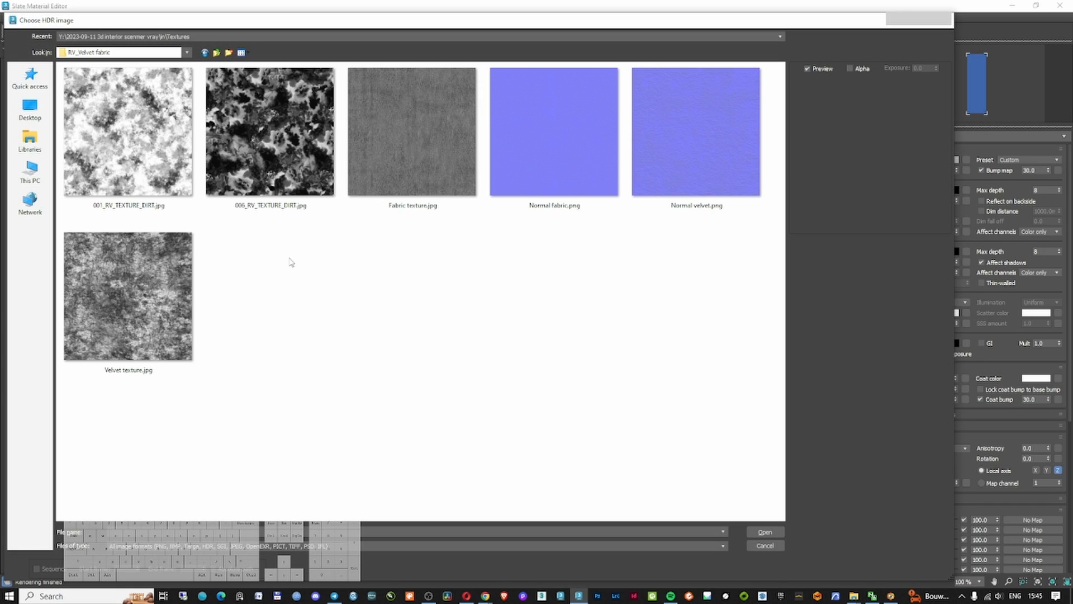
double_click(156, 152)
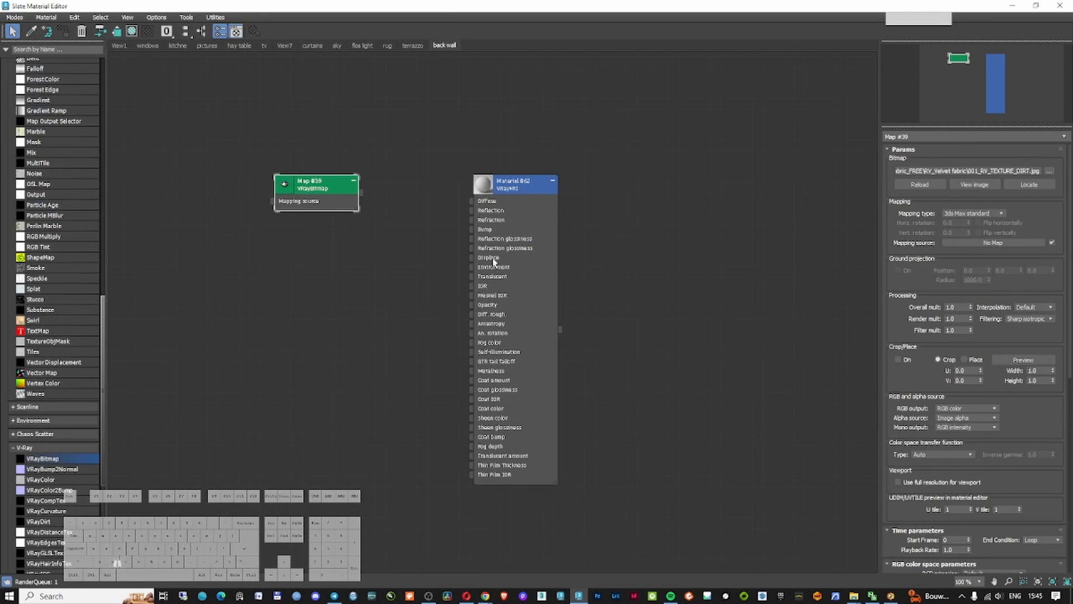
Connect the dirt VRayBitmap to the new material's Diffuse and space the two nodes apart
left_click_drag(515, 182, 578, 213)
left_click(388, 204)
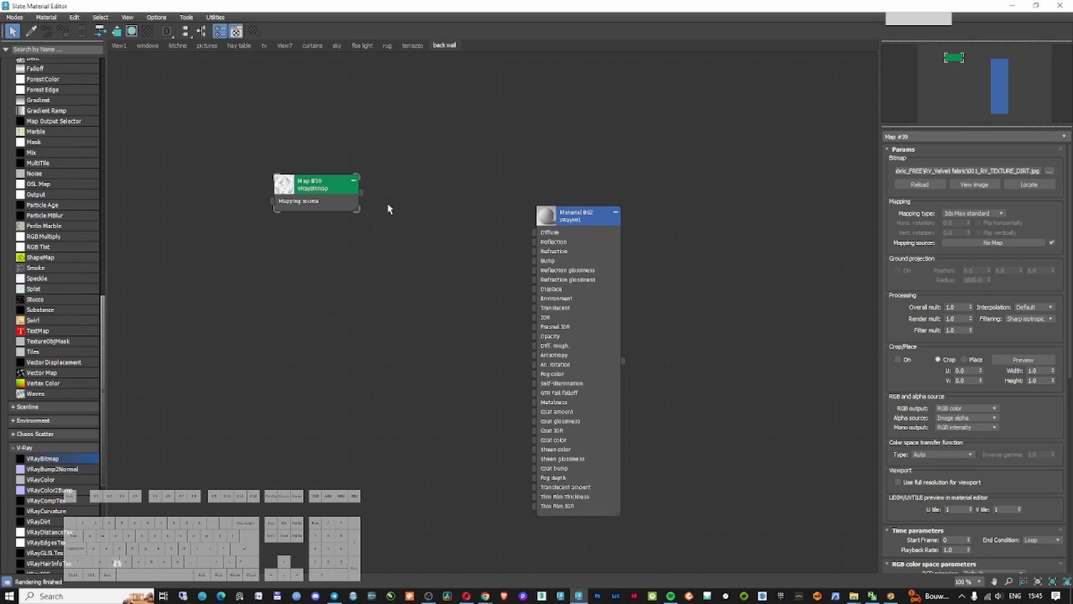
left_click_drag(362, 196, 535, 232)
left_click_drag(365, 198, 353, 188)
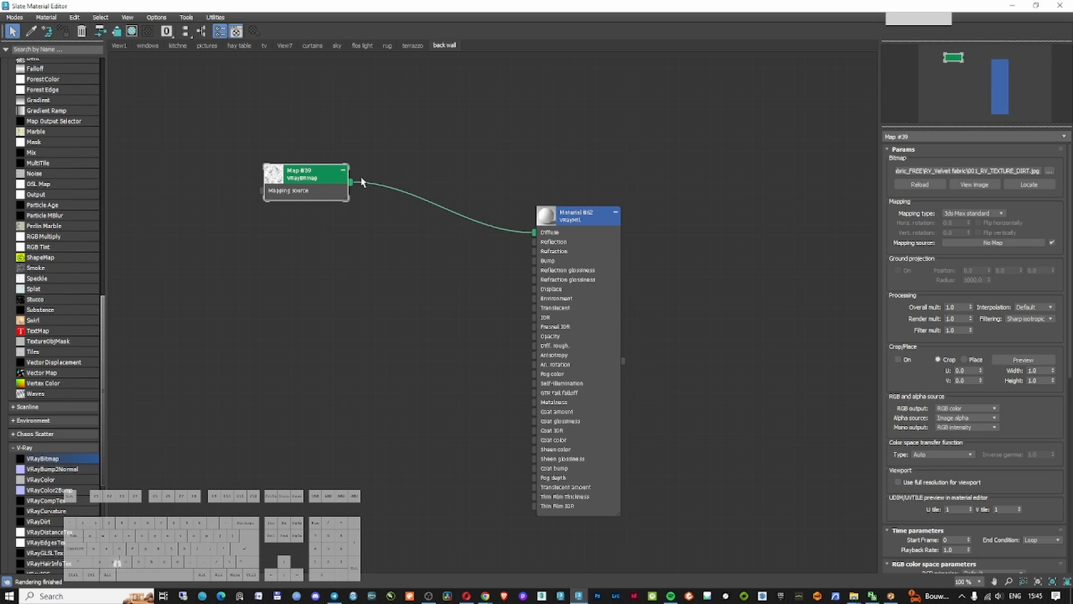
left_click_drag(601, 223, 622, 244)
left_click(299, 195)
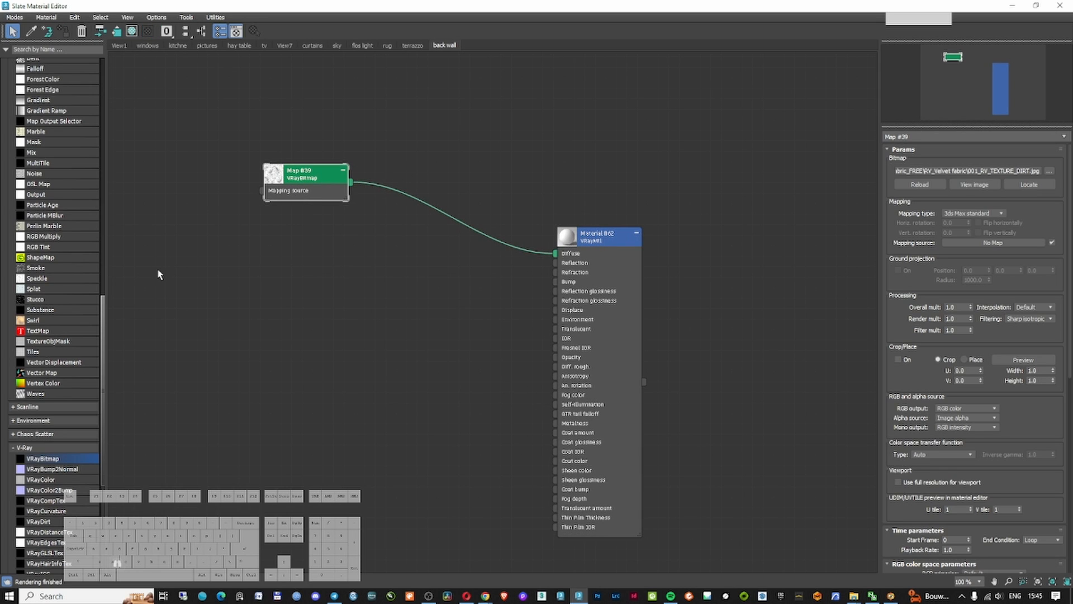
Insert a general Mix map before the material's Diffuse, with the dirt bitmap driving only its Mix Amount
scroll(53, 162, "up", 3)
left_click(53, 165)
left_click(40, 50)
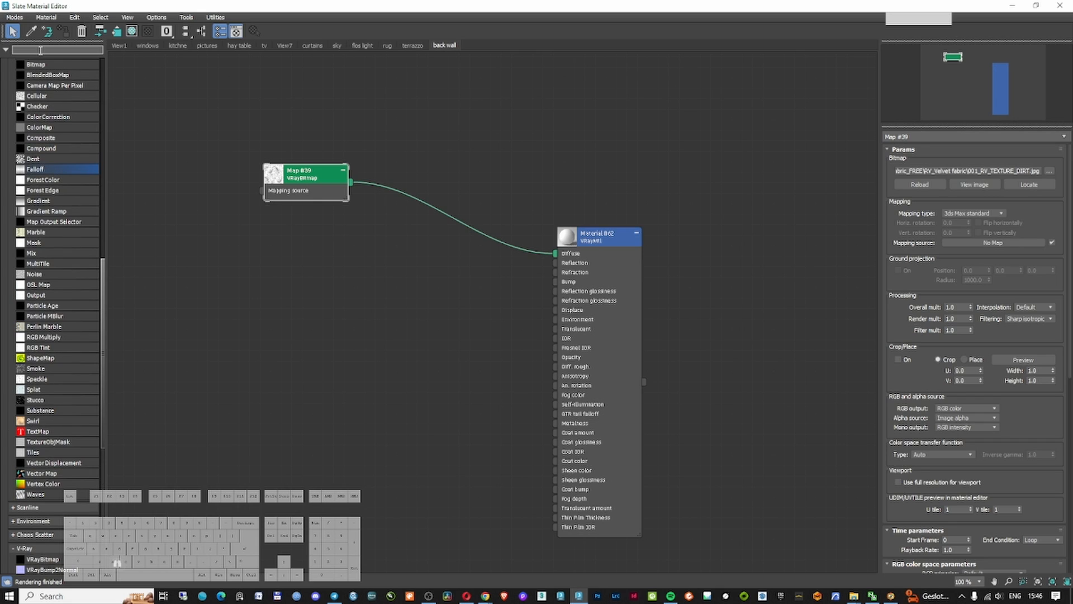
type("mix")
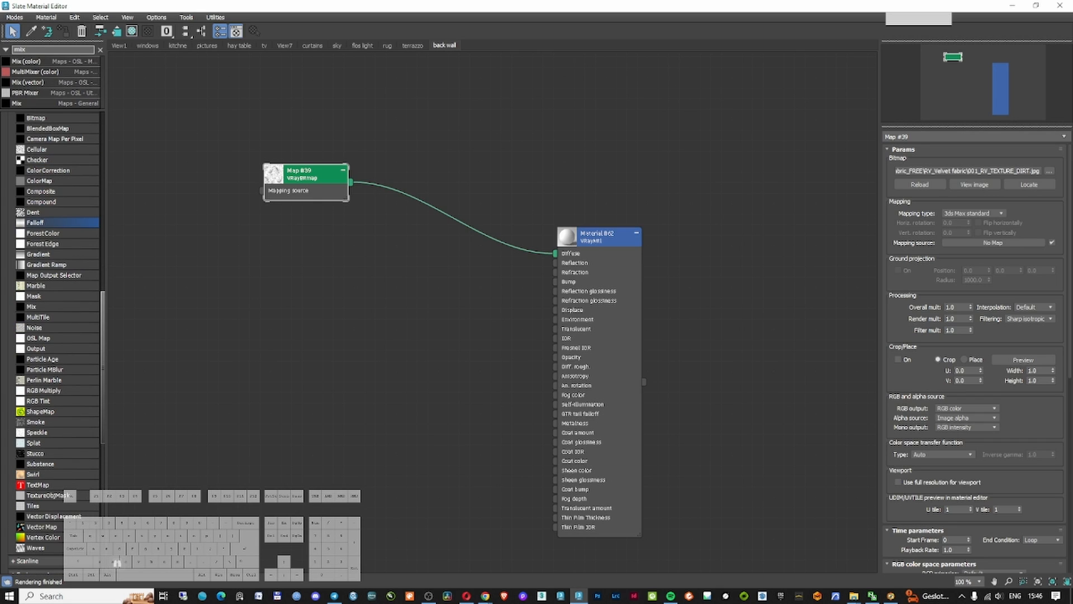
left_click_drag(46, 104, 424, 200)
left_click(444, 211)
left_click_drag(340, 199, 367, 230)
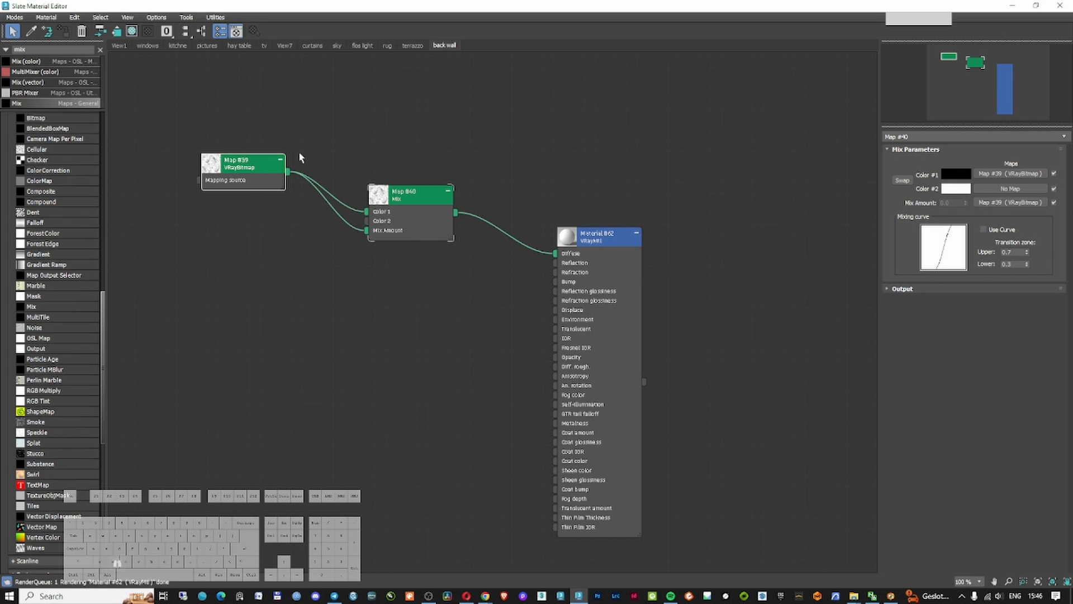
left_click(342, 209)
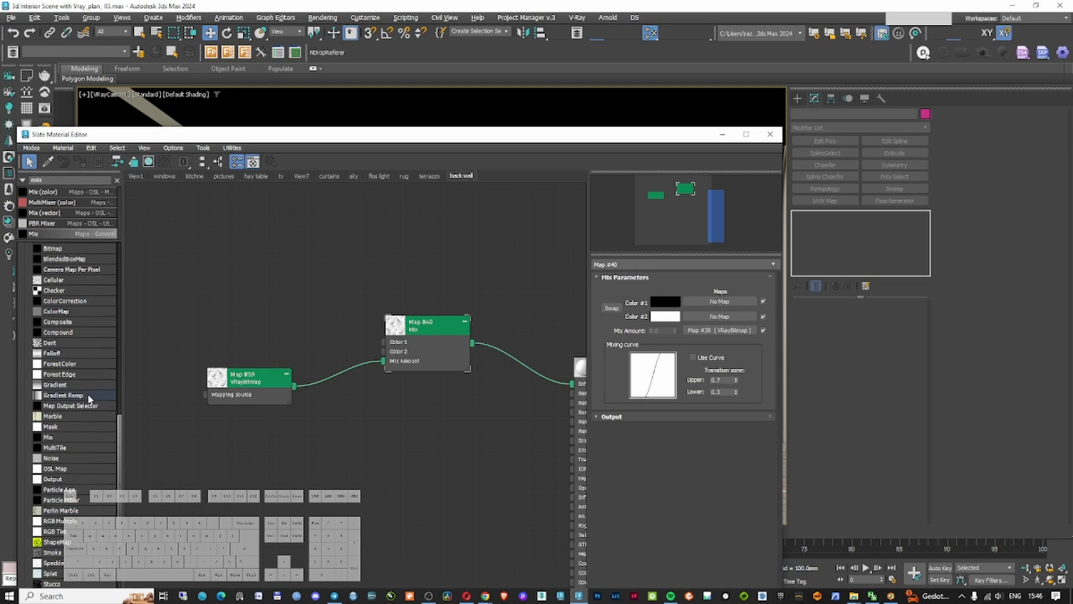
Connect a VRayColor map to the Mix map's Color 1 and a copy of it to Color 2
scroll(80, 334, "down", 10)
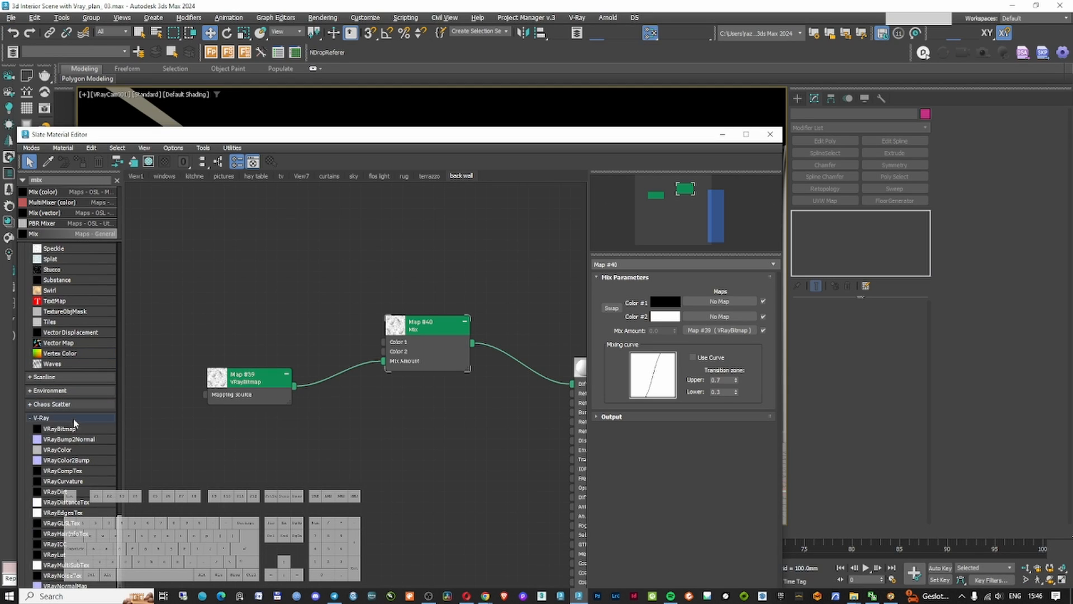
left_click(70, 452)
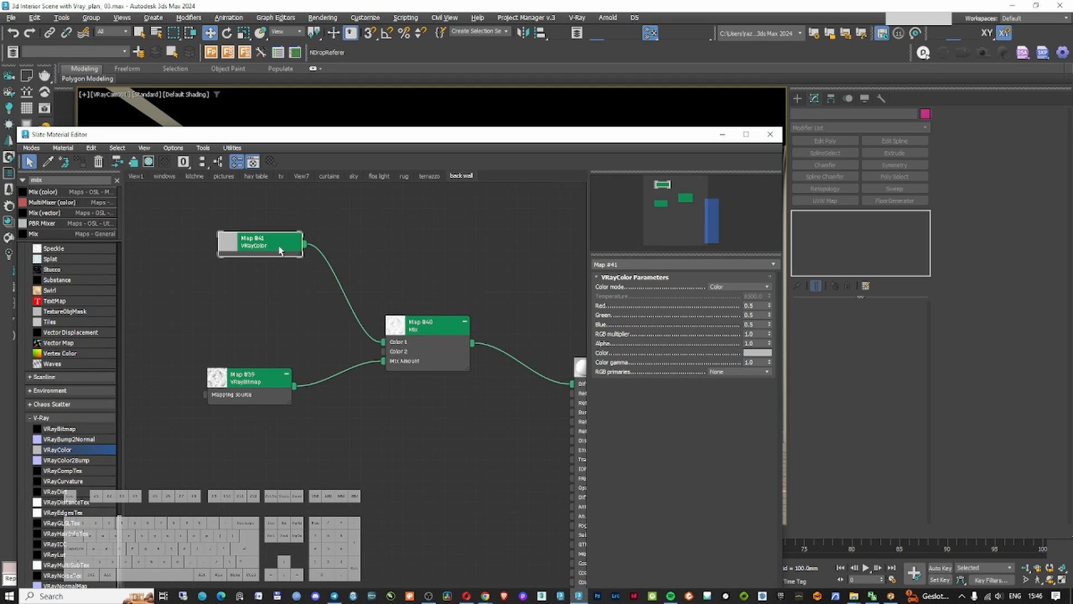
left_click_drag(281, 249, 292, 312, "shift")
left_click_drag(376, 352, 383, 351)
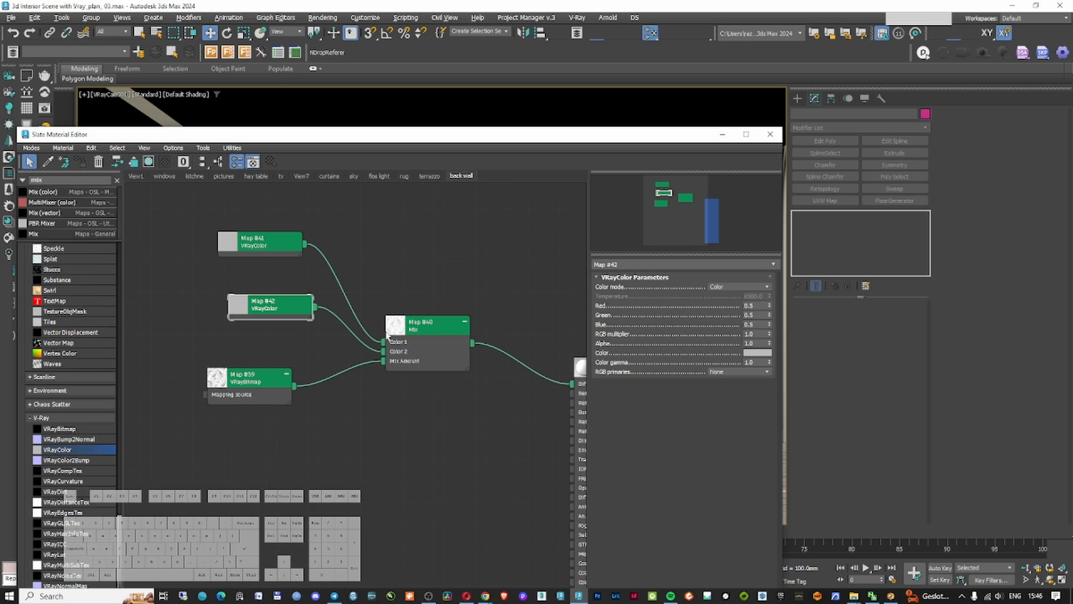
Set the VRayColor feeding Color 1 to the near-white F2F2F2
left_click(295, 251)
left_click(277, 255)
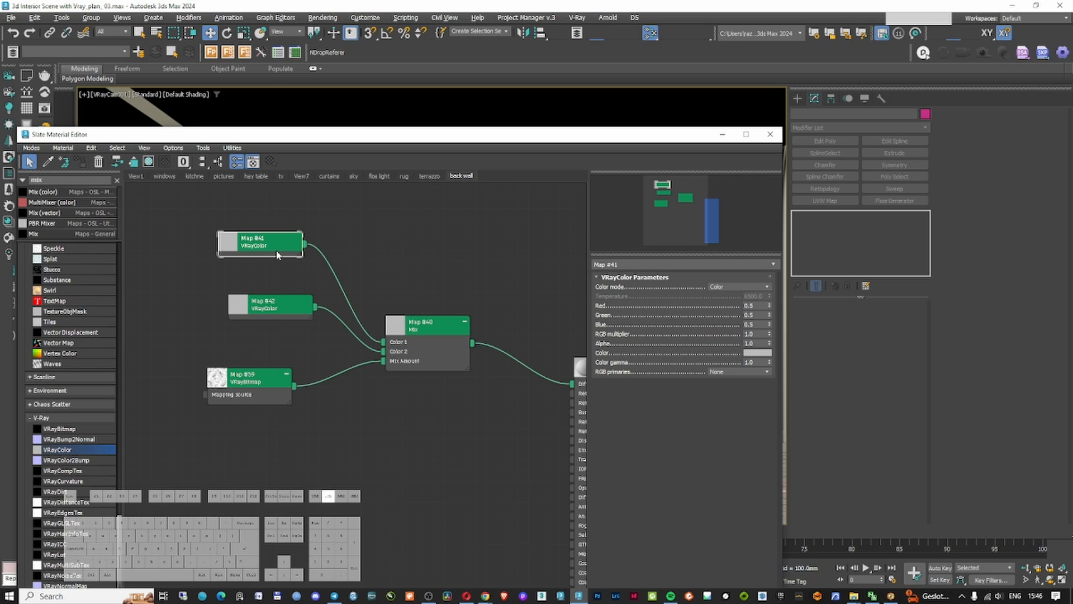
left_click(757, 352)
left_click(589, 304)
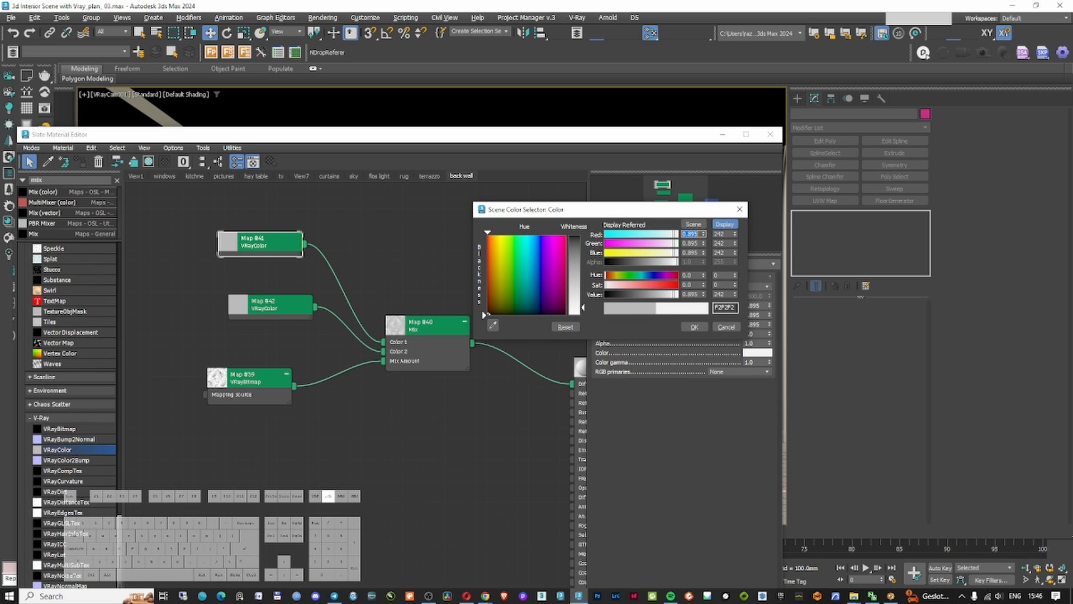
left_click(695, 327)
Set the VRayColor feeding Color 2 to a light grey with red, green and blue at 0.77
left_click(288, 309)
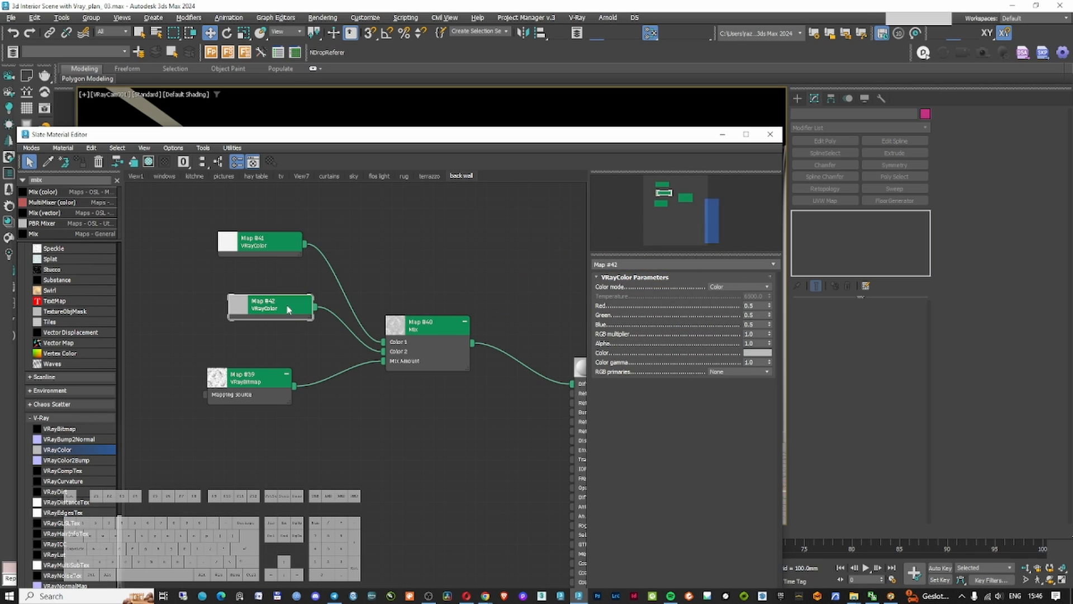
left_click(754, 354)
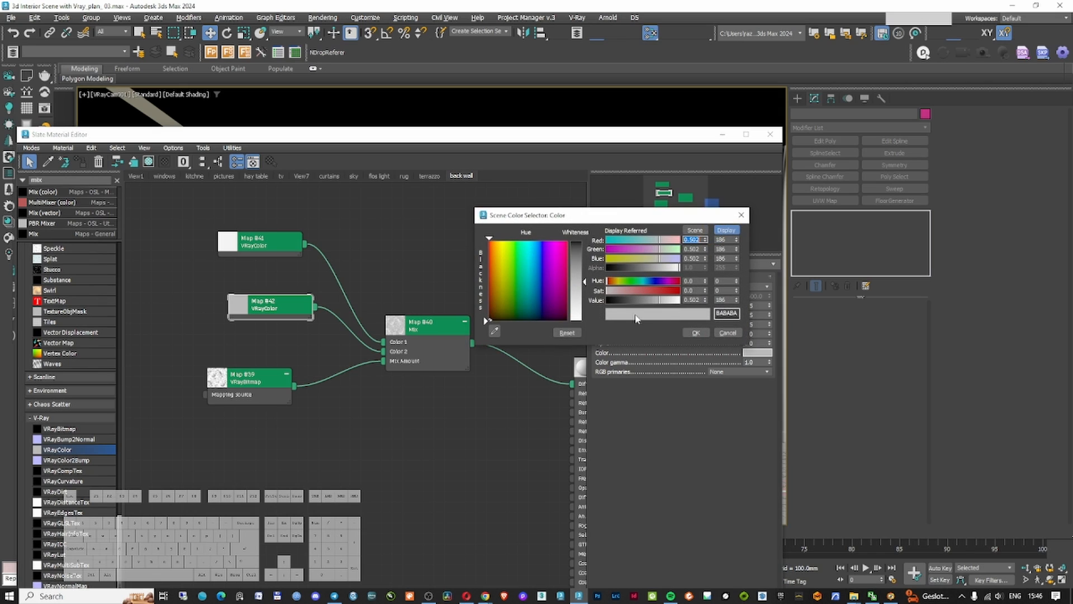
left_click(581, 304)
left_click(695, 333)
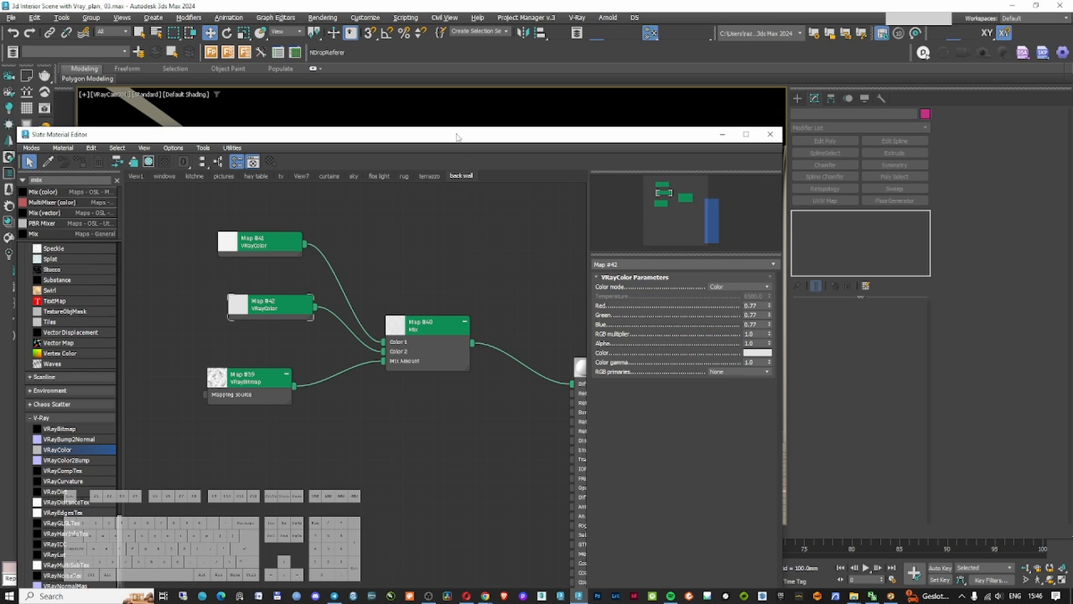
Enlarge the Mix map's node preview to examine the blended texture and maximize the material editor
double_click(400, 329)
scroll(447, 408, "up", 3)
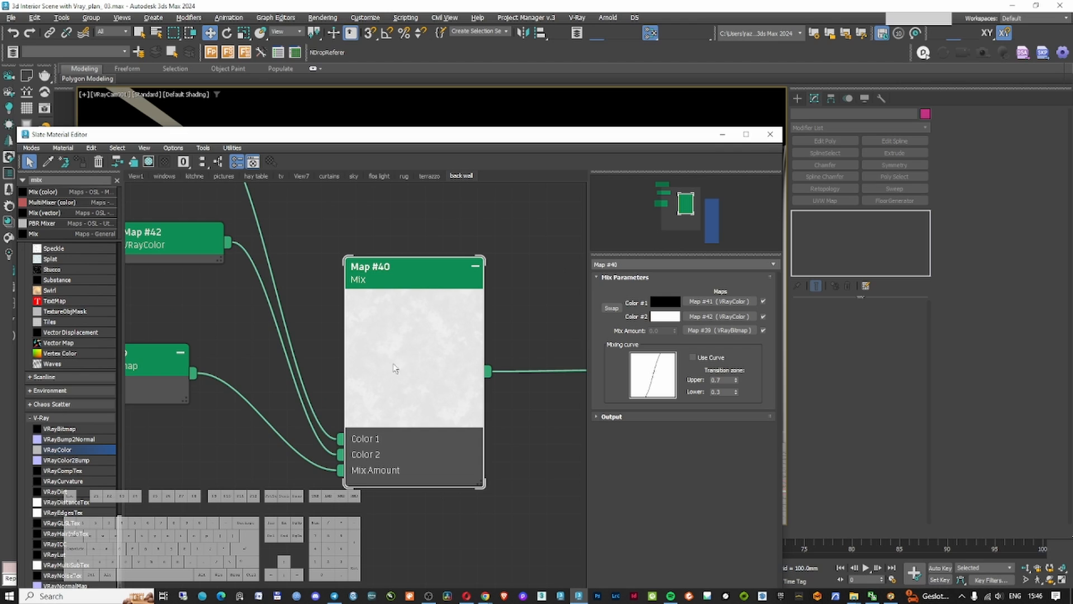
scroll(439, 371, "up", 2)
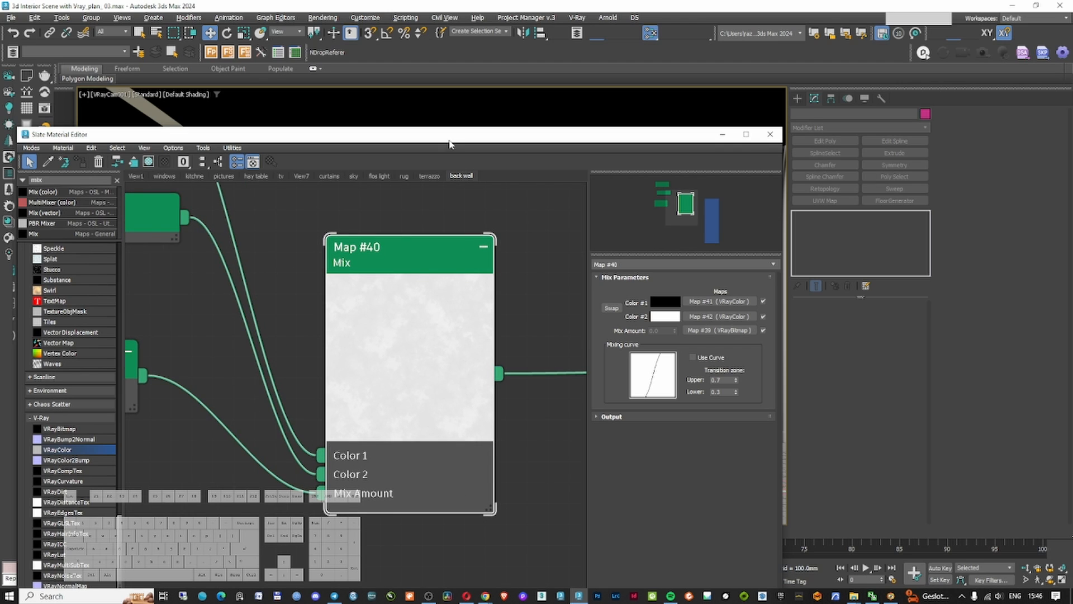
left_click(746, 134)
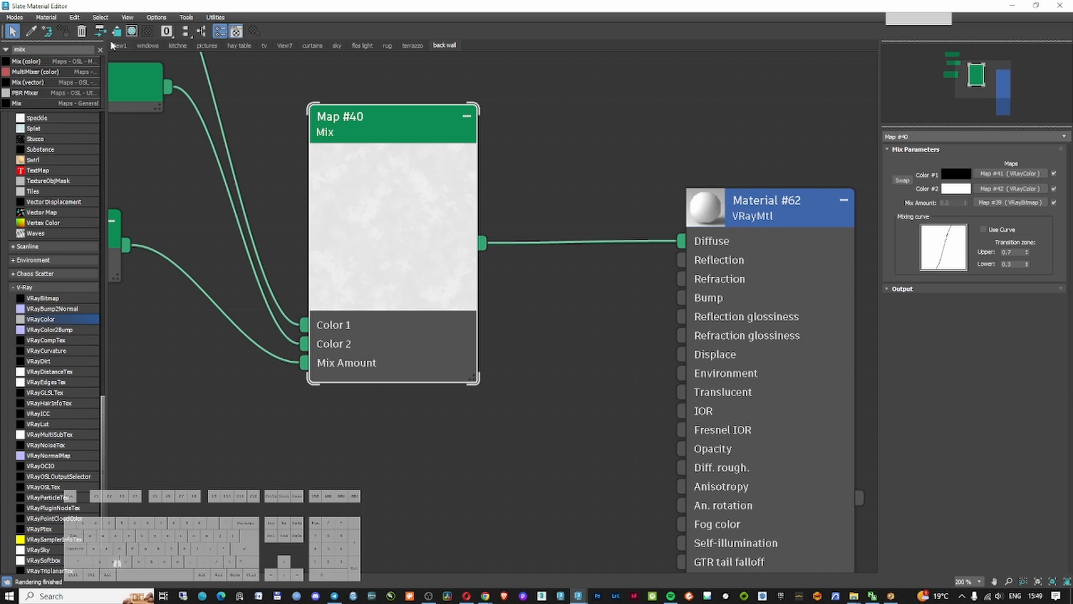
Assign the new material to the back wall slats, close the material editor and inspect the isolated slats' texture up close
left_click(48, 31)
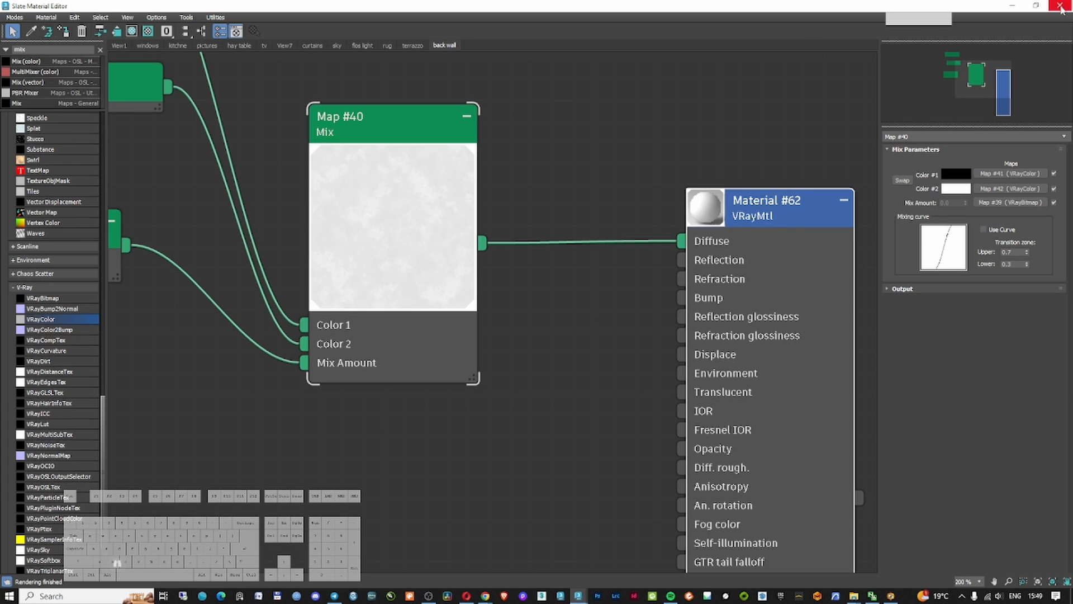
left_click(1060, 5)
key("F3")
key("F3")
key("F3")
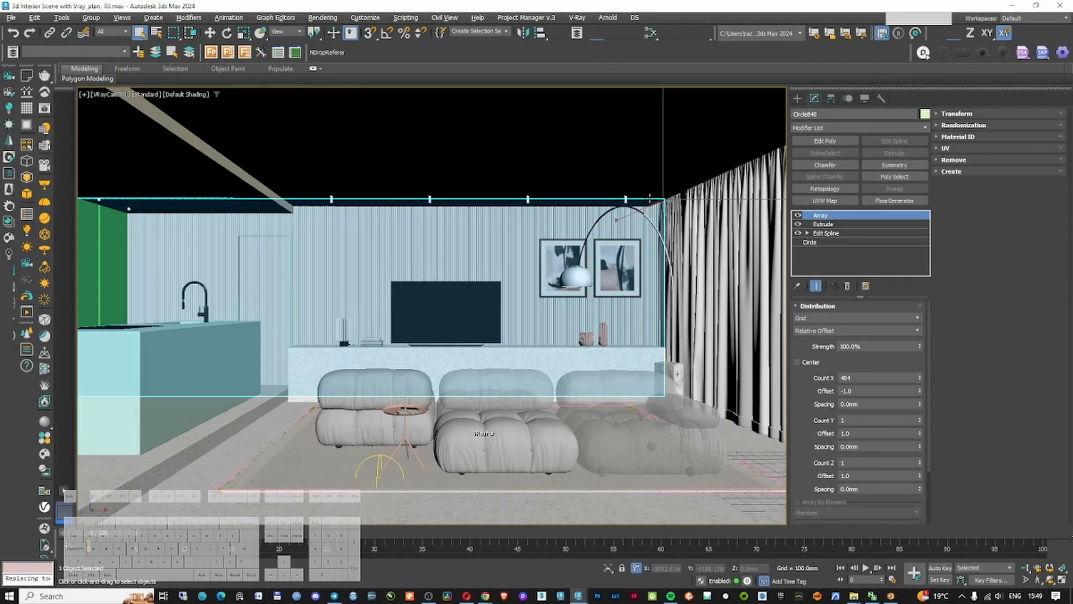
key("alt+q")
key("t")
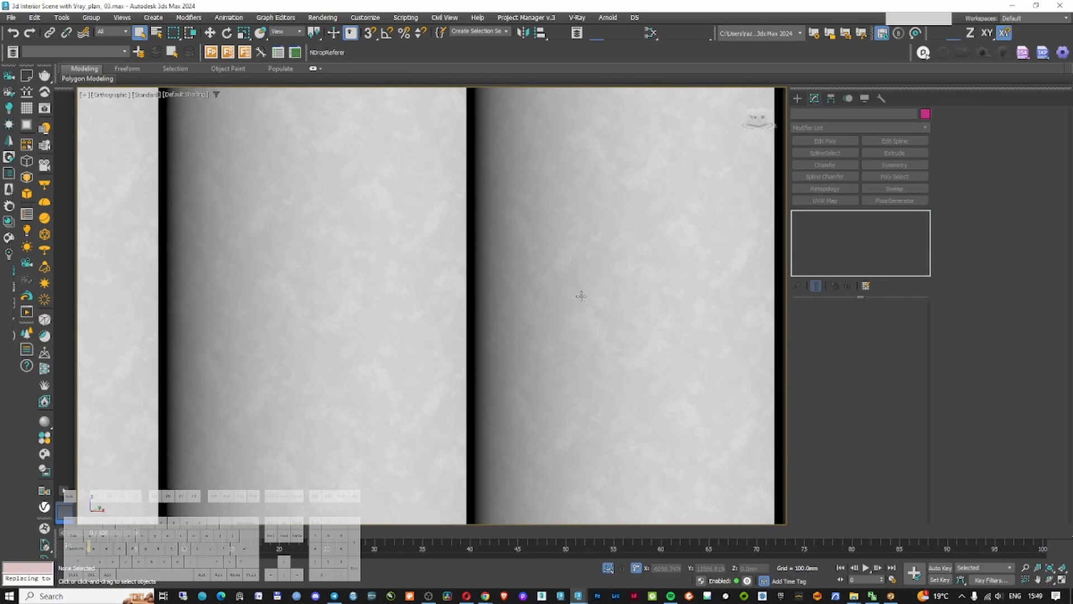
Set the real-world width and height of the VRayBitmap feeding the back wall's mix amount to 600 mm
scroll(653, 311, "down", 3)
middle_click_drag(628, 309, 566, 302)
scroll(552, 286, "down", 3)
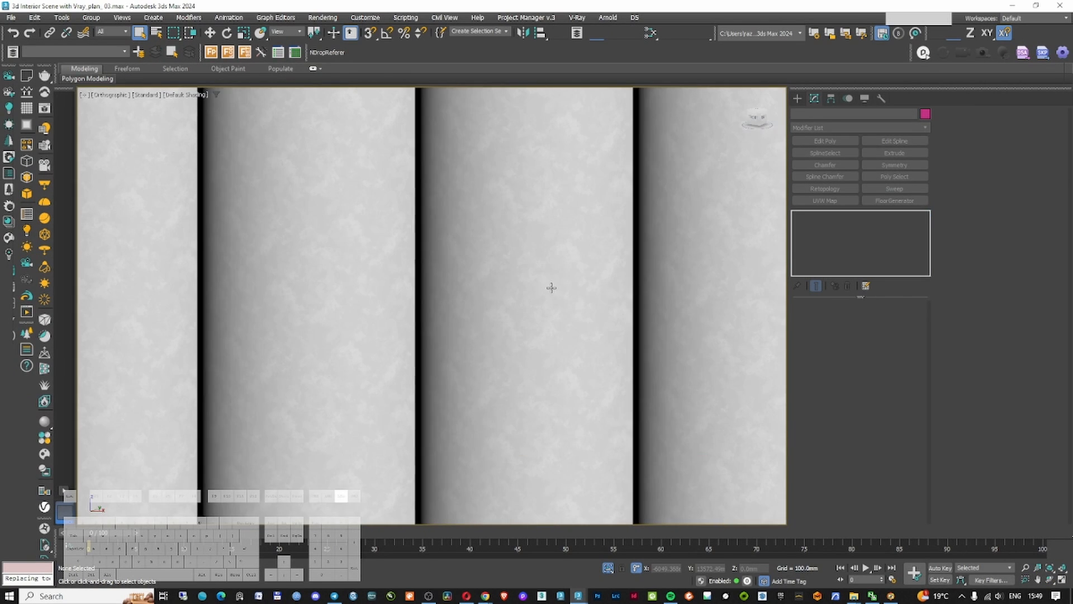
middle_click_drag(551, 288, 547, 294)
key("m")
left_click_drag(528, 6, 1072, 48)
middle_click_drag(999, 130, 919, 148)
left_click_drag(954, 50, 852, 57)
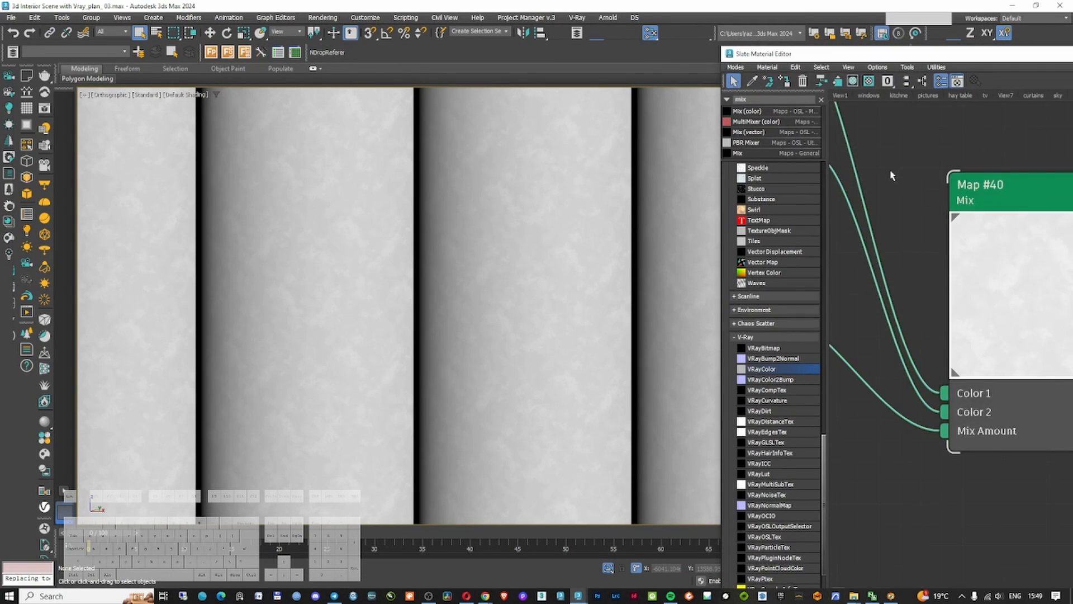
scroll(925, 212, "down", 5)
scroll(926, 224, "up", 2)
left_click(958, 275)
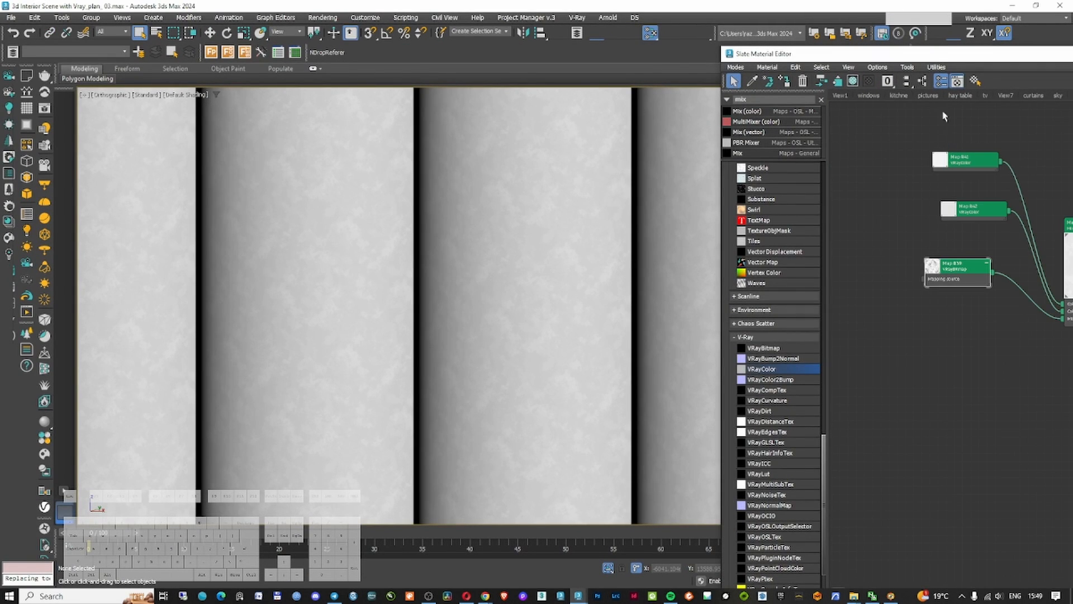
left_click_drag(935, 56, 548, 53)
scroll(993, 535, "down", 3)
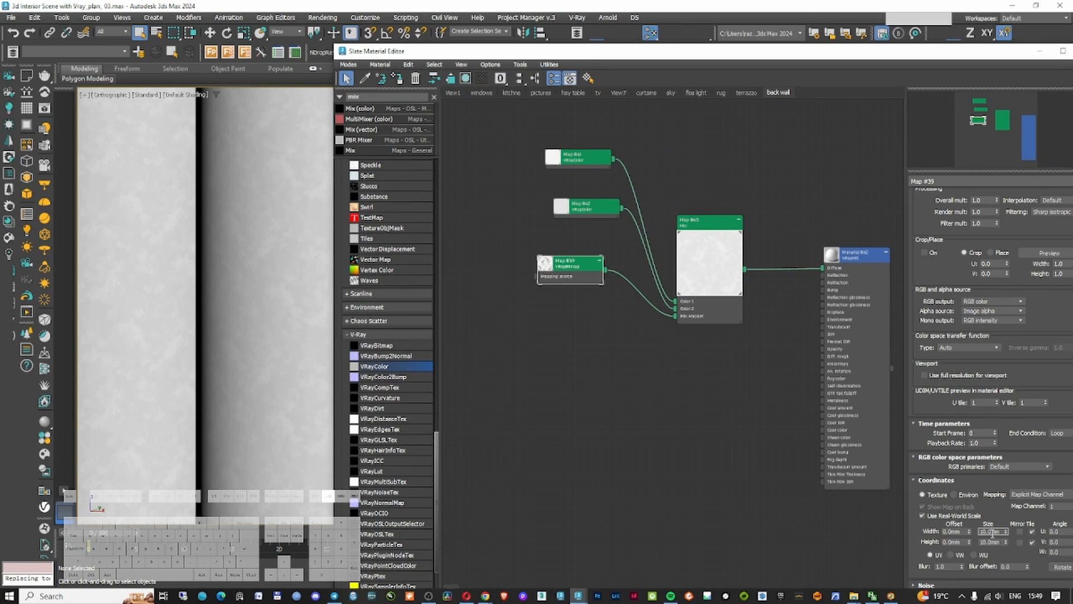
type("600")
key("Tab")
type("600")
key("Return")
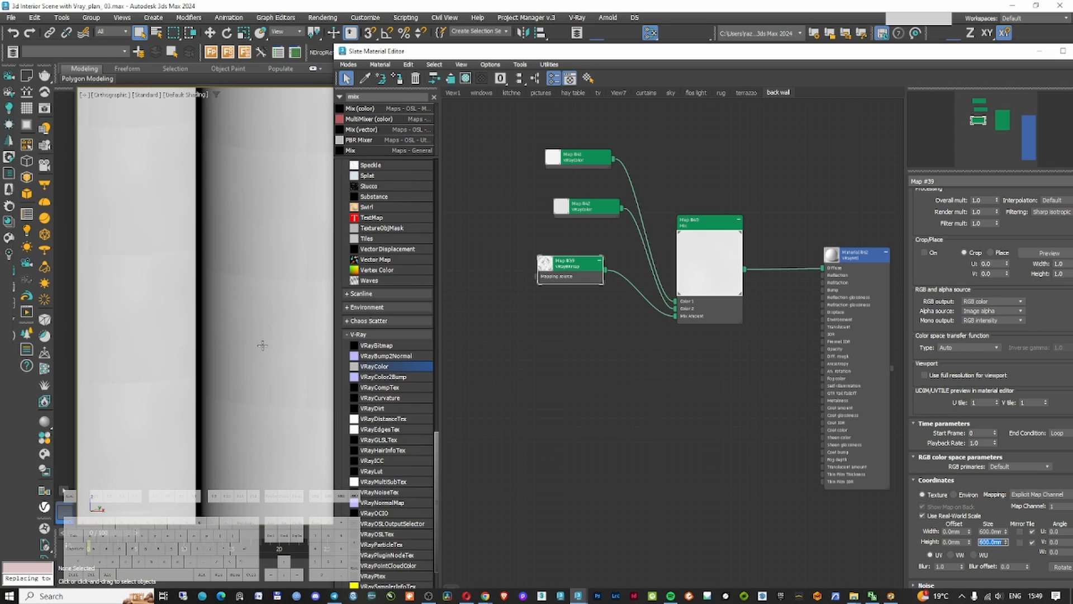
Add a VRayUVWRandomizer map and connect it to the back wall bitmap's mapping source
scroll(284, 274, "down", 5)
scroll(294, 276, "up", 6)
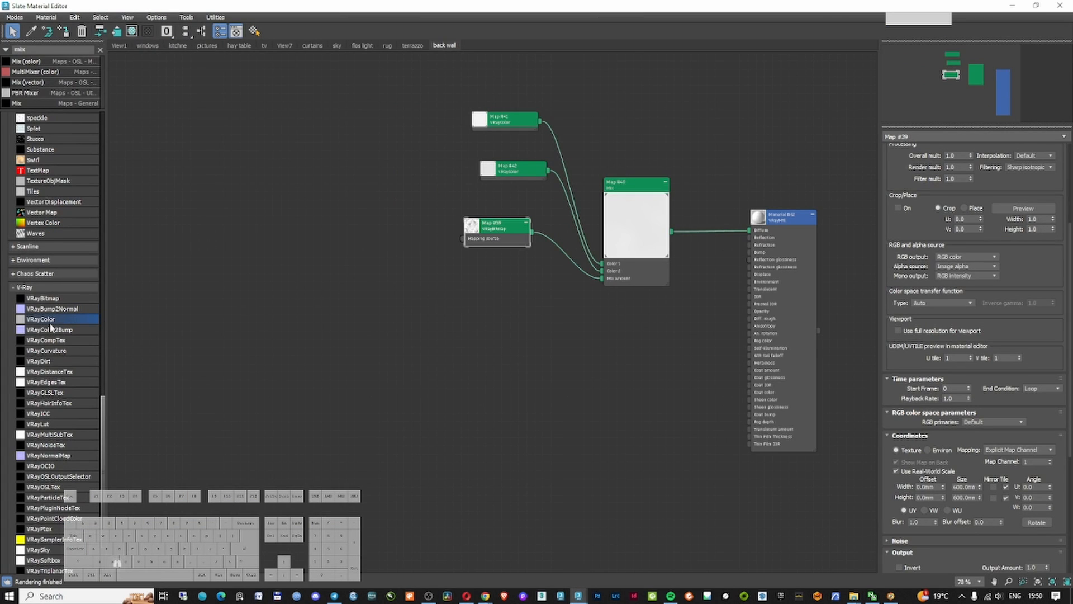
scroll(83, 405, "down", 3)
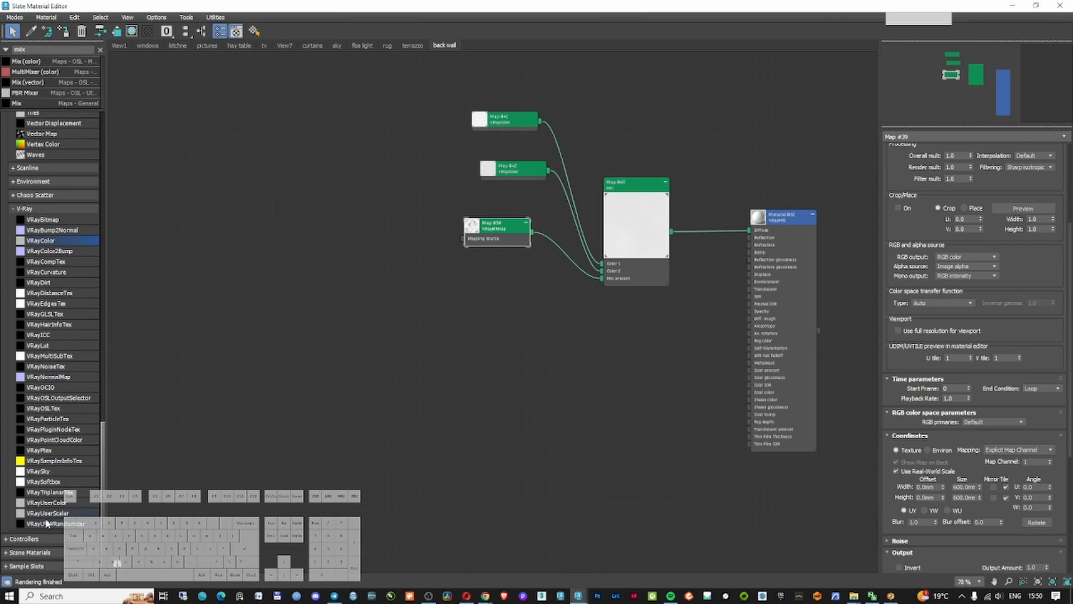
left_click_drag(49, 521, 462, 239)
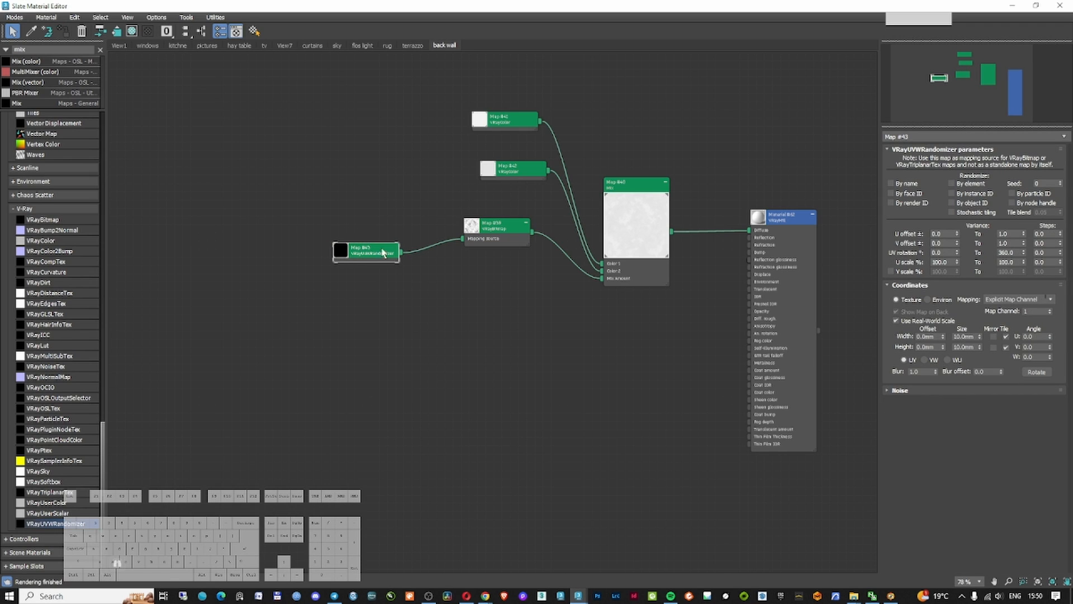
Set the randomizer's width and height to 600 mm and enable By element and Stochastic tiling
double_click(963, 336)
type("600")
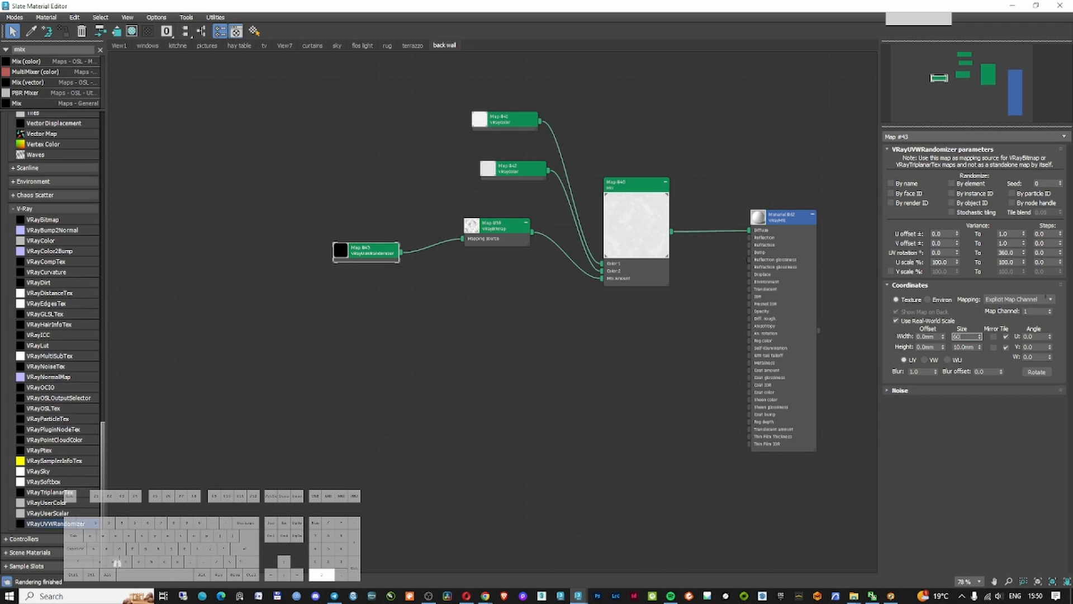
key("Tab")
type("600")
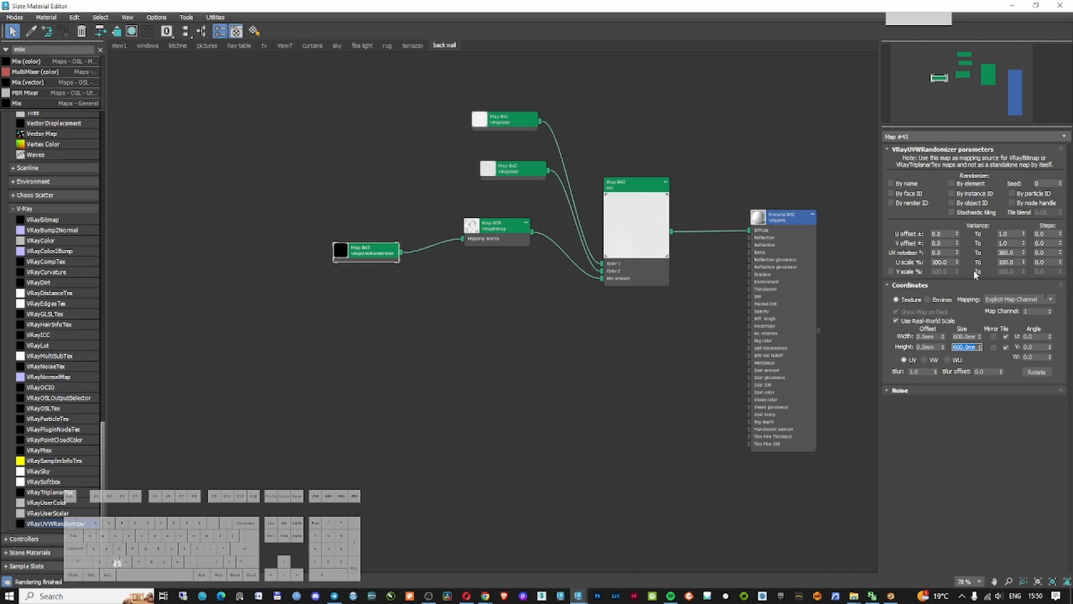
left_click(951, 213)
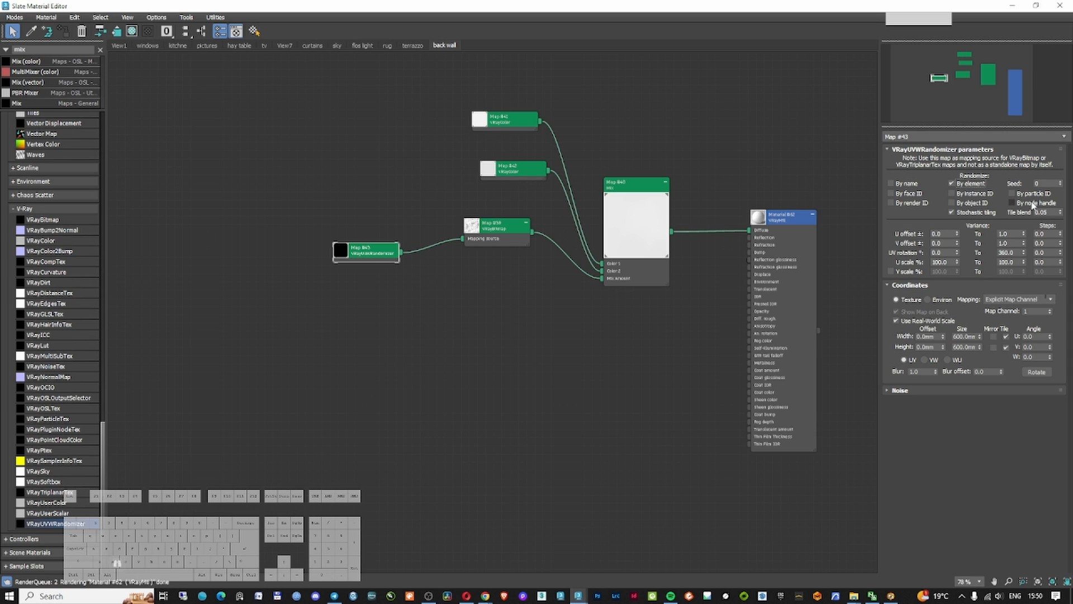
Close the material editor and isolate the slatted back wall together with the door frame in the top view
key("m")
left_click(291, 245)
left_click(338, 232, "ctrl")
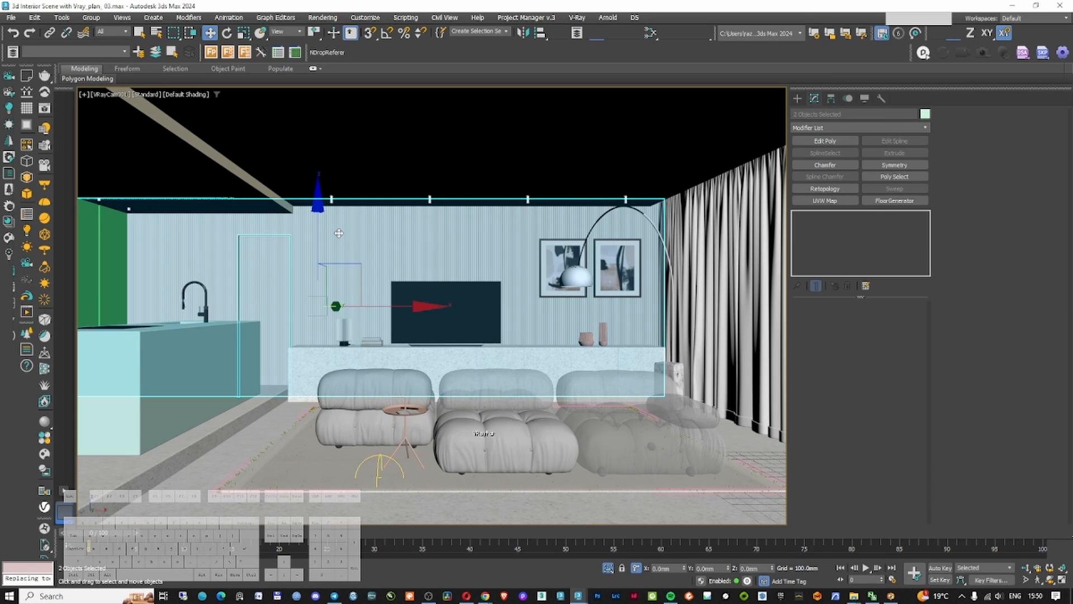
key("alt+q")
key("t")
key("z")
scroll(339, 236, "down", 4)
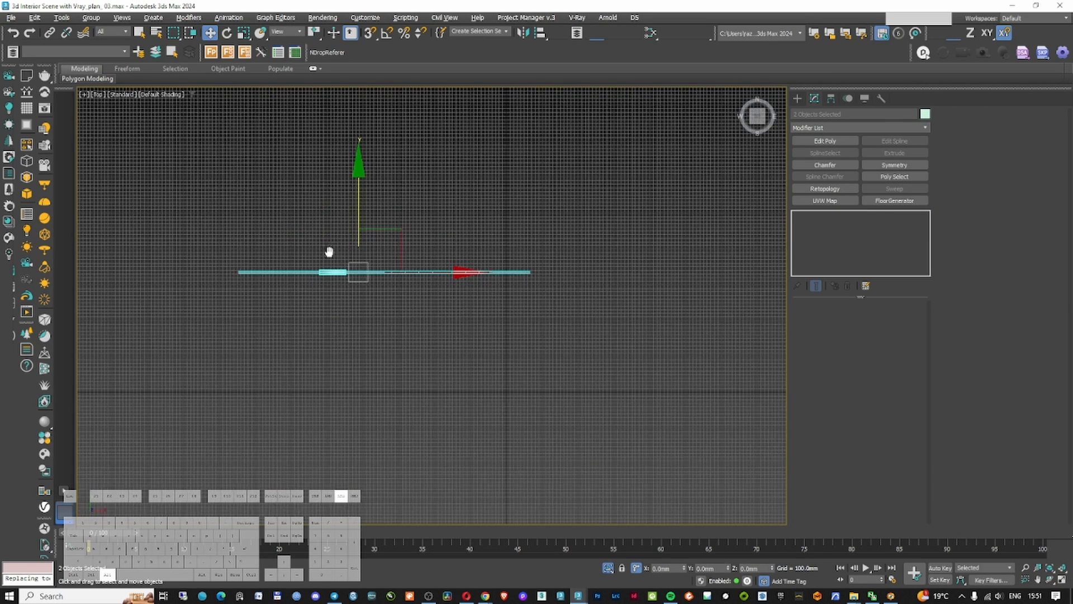
Examine the swept door frame against the slats up close in shaded and wireframe display
middle_click_drag(330, 251, 328, 193, "alt")
left_click(327, 193)
scroll(323, 243, "up", 12)
middle_click_drag(324, 134, 342, 241)
key("F3")
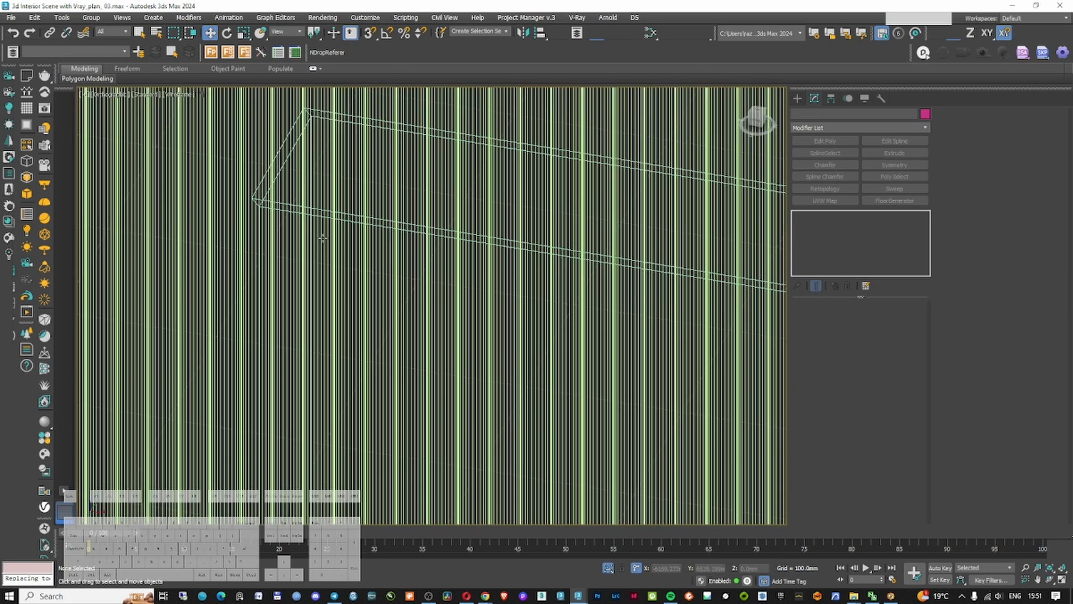
key("F3")
left_click(303, 207)
key("F3")
key("F3")
scroll(306, 241, "down", 10)
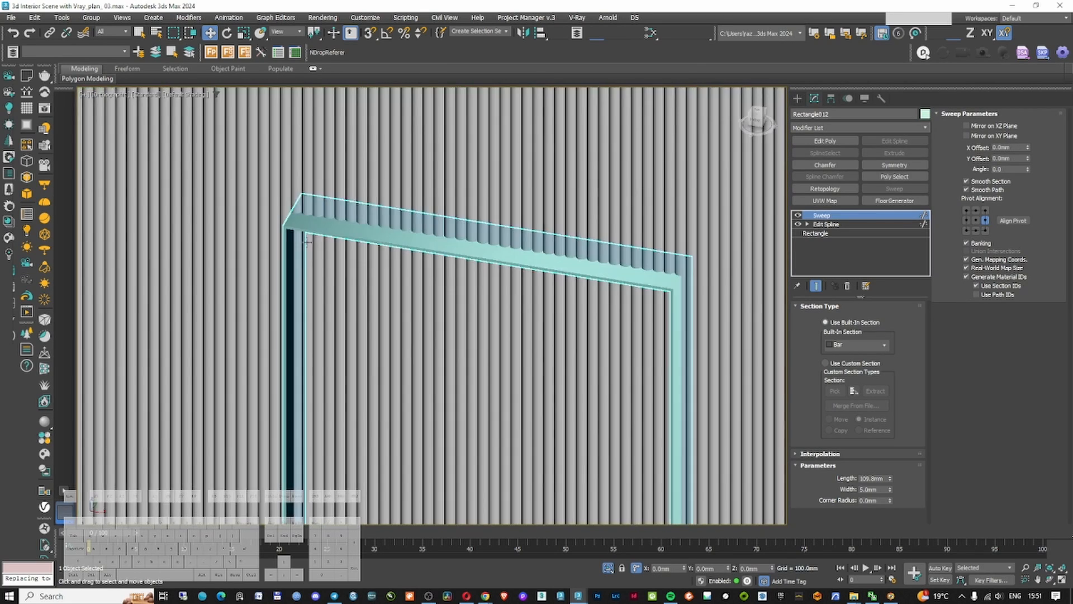
scroll(325, 278, "up", 10)
scroll(425, 197, "down", 6)
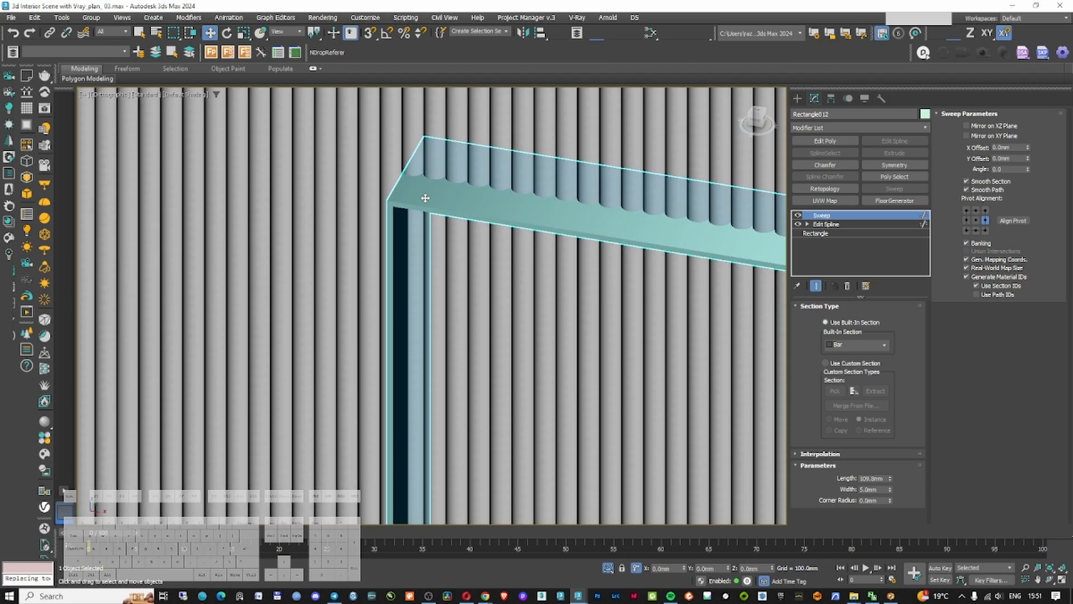
scroll(425, 198, "down", 6)
scroll(518, 149, "down", 5)
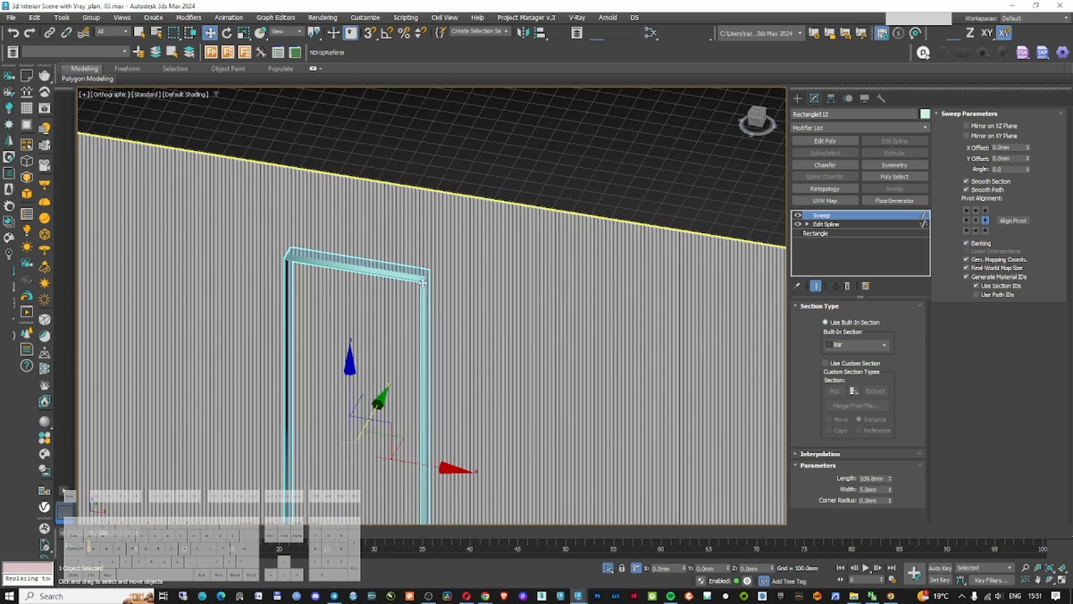
Make the swept door frame non-renderable in its object properties
left_click(527, 129)
scroll(479, 229, "up", 6)
left_click(484, 227)
scroll(485, 226, "down", 2)
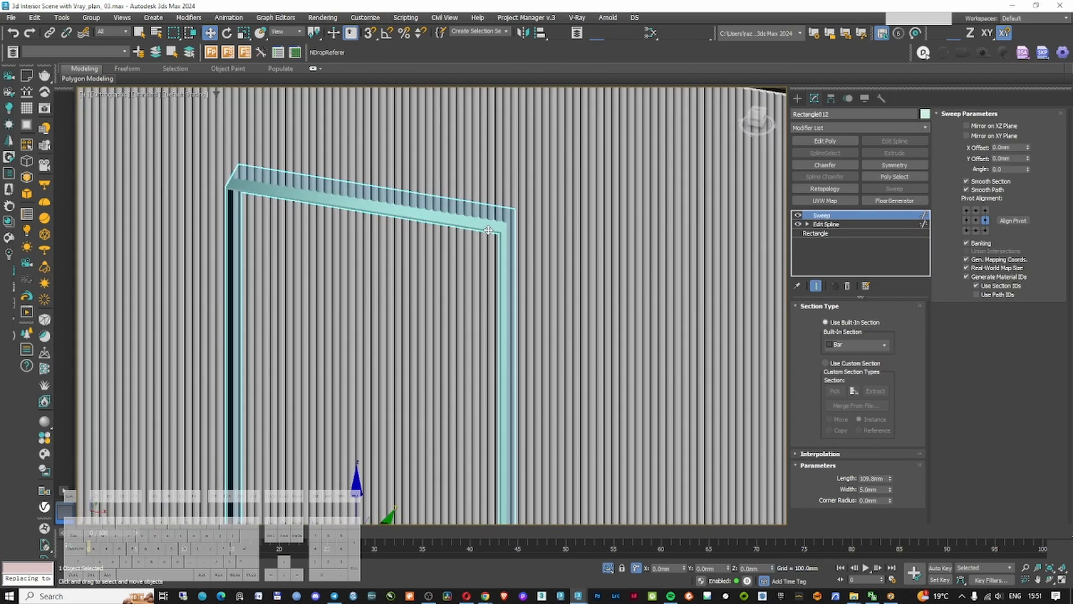
middle_click_drag(487, 227, 487, 232)
right_click(487, 232)
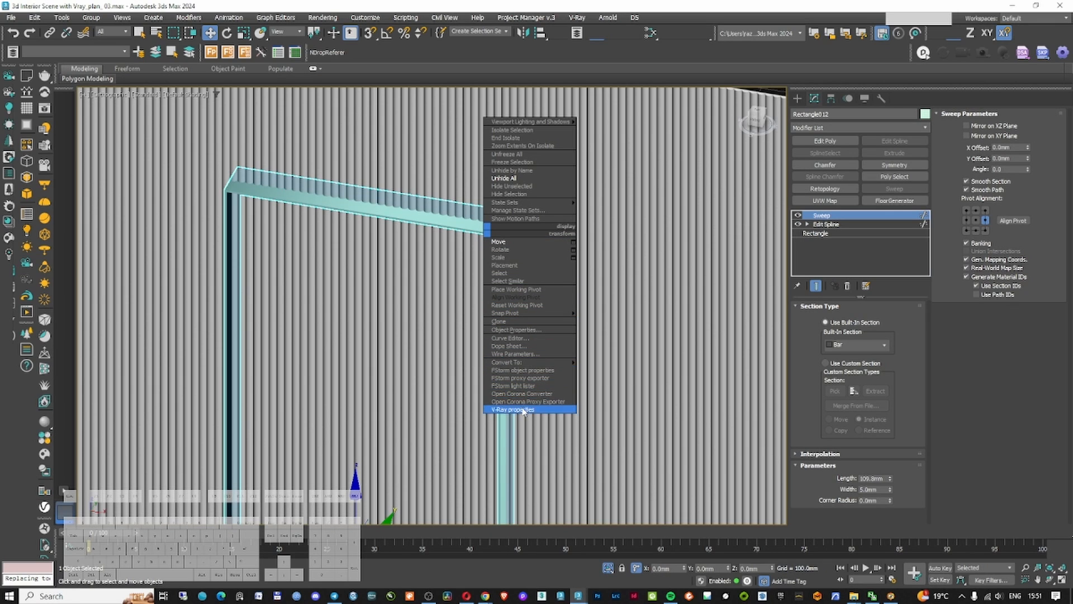
left_click(531, 329)
left_click(544, 279)
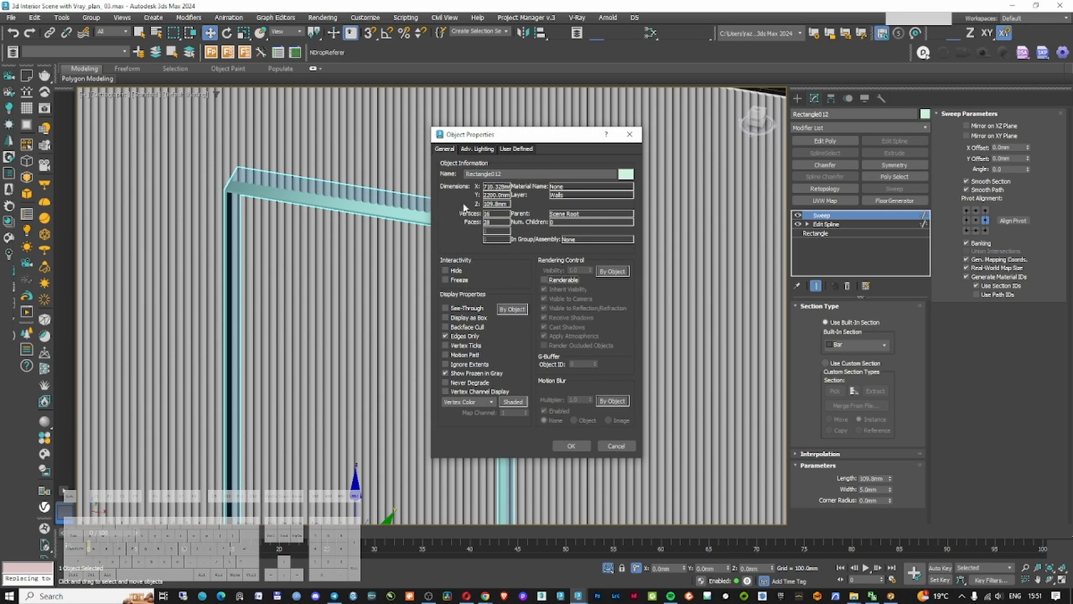
left_click(571, 445)
scroll(528, 152, "down", 3)
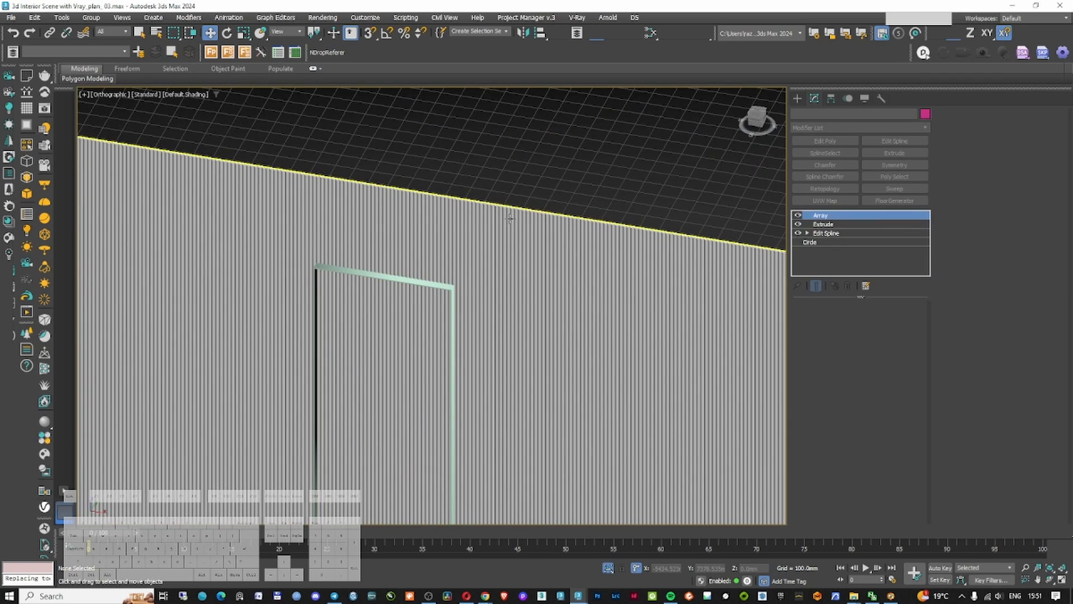
Select the back wall slats, add a VRayDistanceTex map to their material graph and set its distance to 0
left_click(534, 224)
key("m")
middle_click_drag(455, 330, 440, 326)
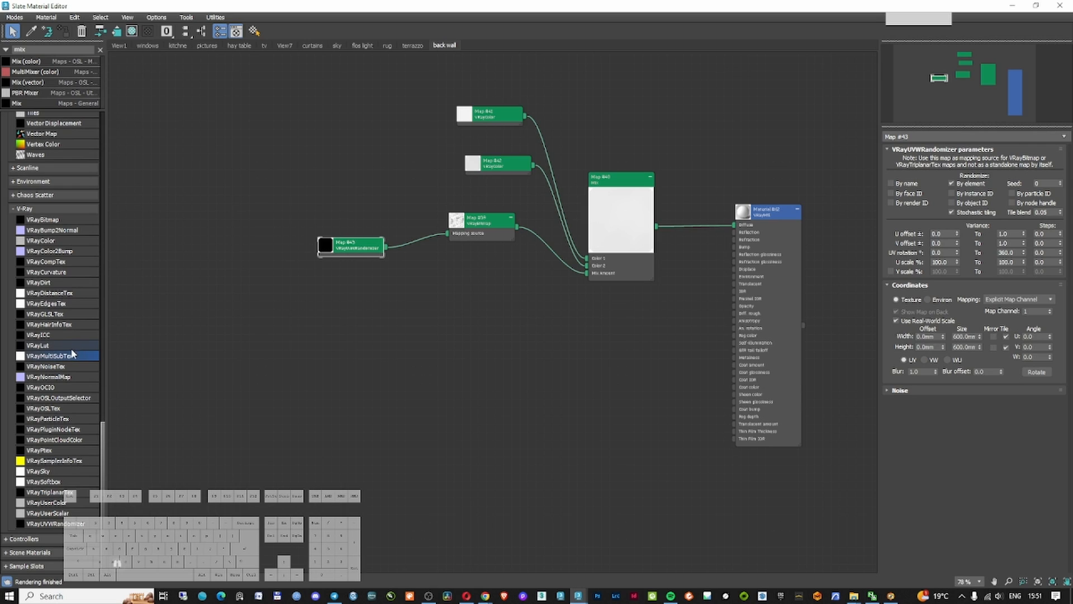
left_click_drag(242, 305, 573, 331)
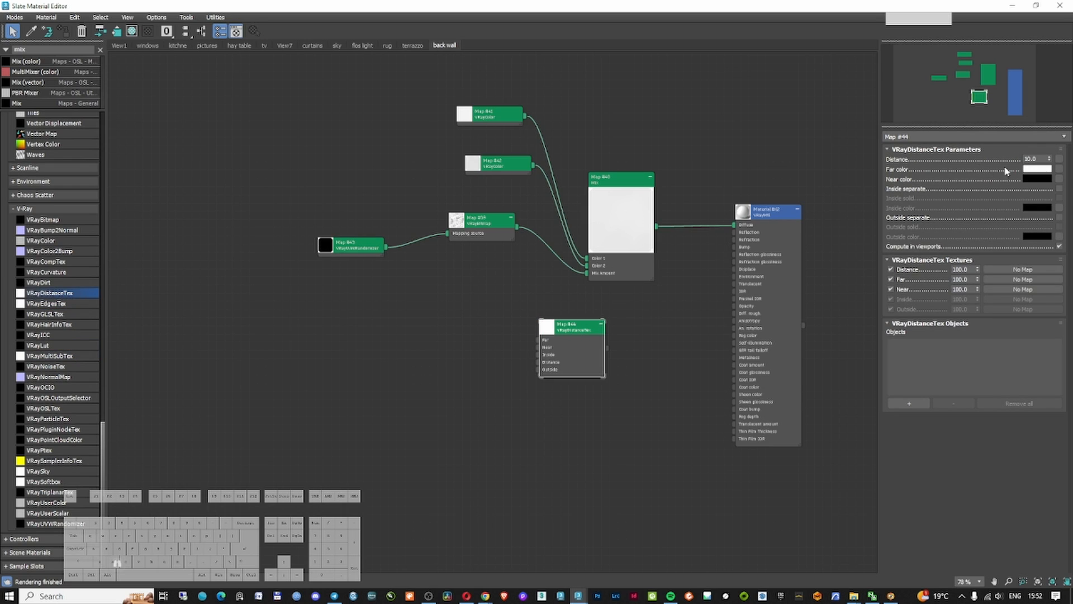
type("0")
key("Return")
middle_click_drag(700, 166, 568, 179)
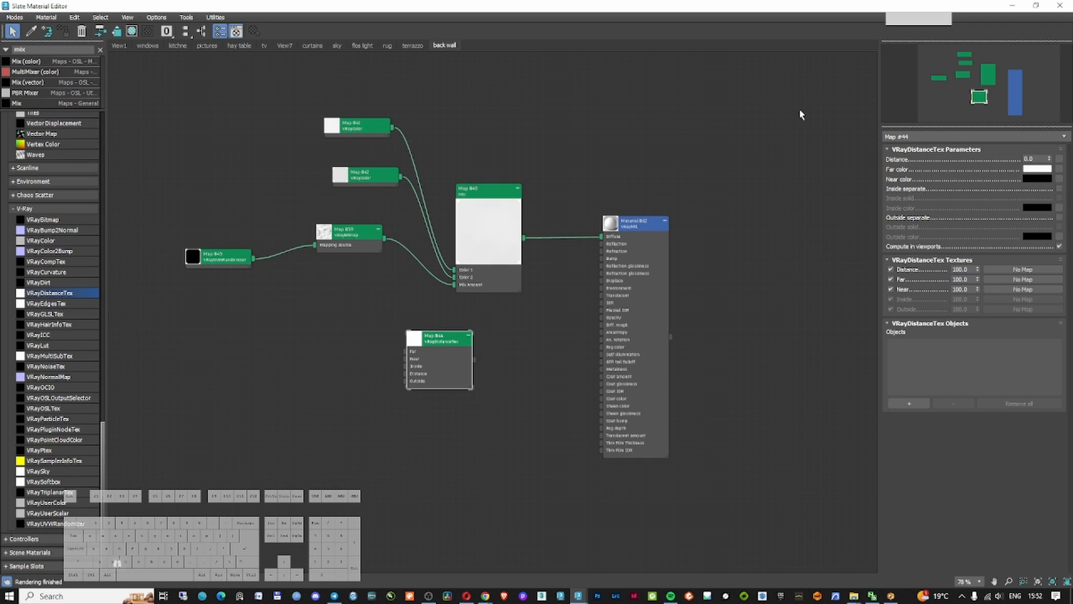
Enable Inside separate and Inside solid on the distance map and assign the Mix map as its inside colour
left_click(1059, 188)
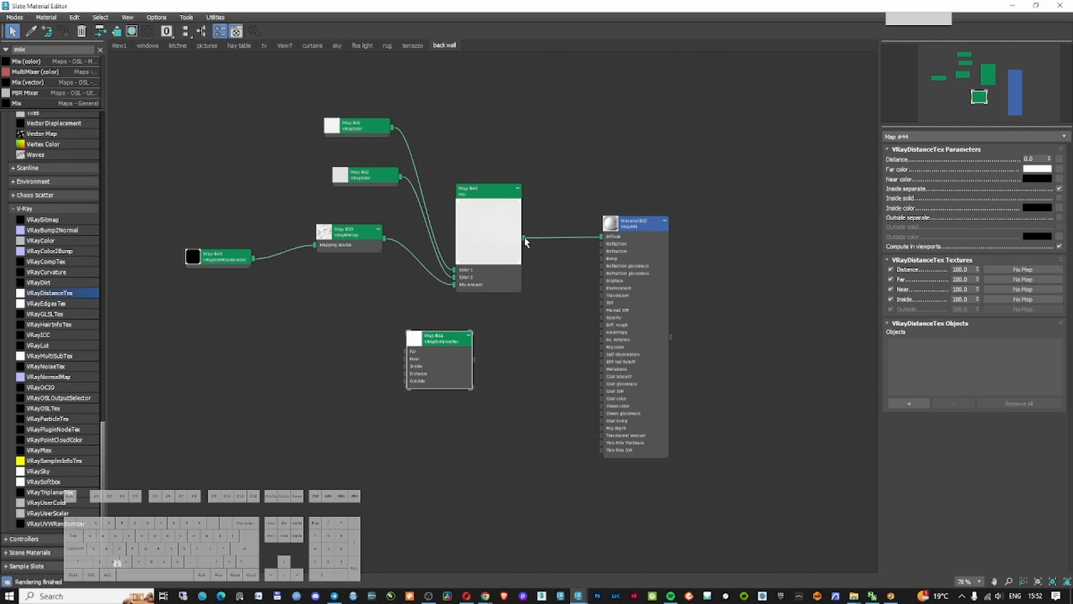
left_click_drag(526, 242, 1064, 202)
left_click_drag(533, 230, 1041, 208)
left_click(513, 329)
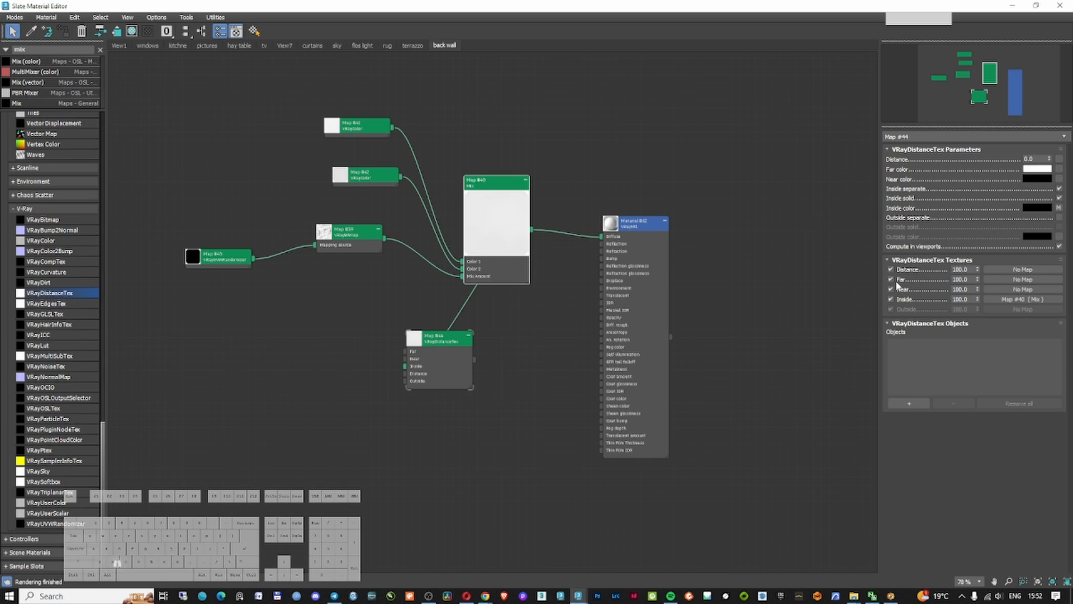
Space out the distance map and material nodes and connect VRayDistanceTex to the material's opacity
left_click_drag(469, 363, 550, 362)
left_click_drag(612, 222, 686, 221)
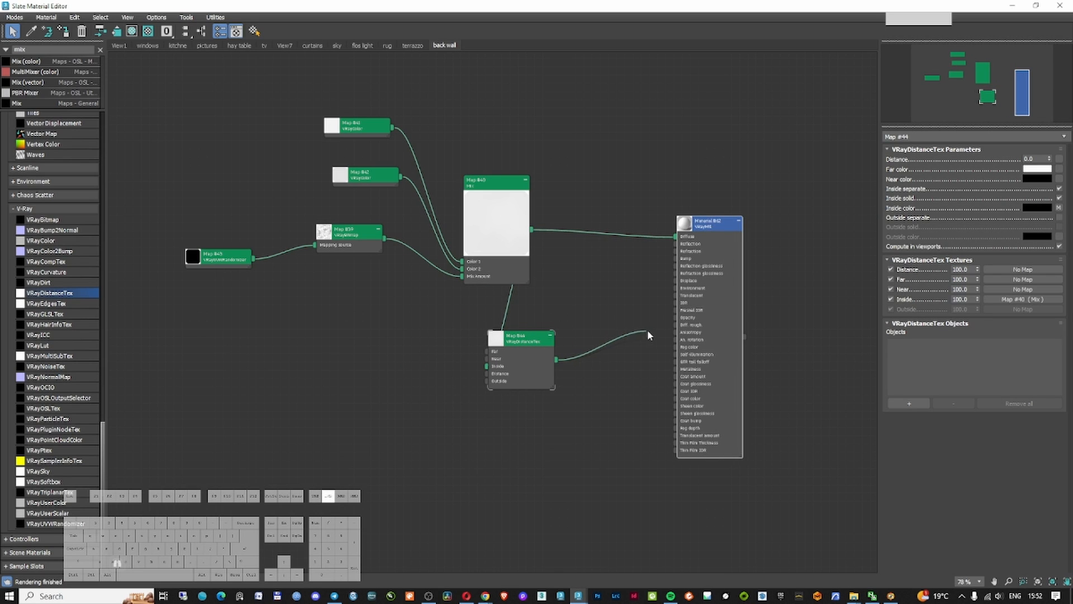
left_click_drag(648, 334, 676, 318)
left_click(615, 272)
Move the material editor aside to uncover the wall, close it and clear the selection
left_click_drag(596, 5, 765, 47)
middle_click_drag(760, 235, 701, 226)
scroll(701, 226, "down", 1)
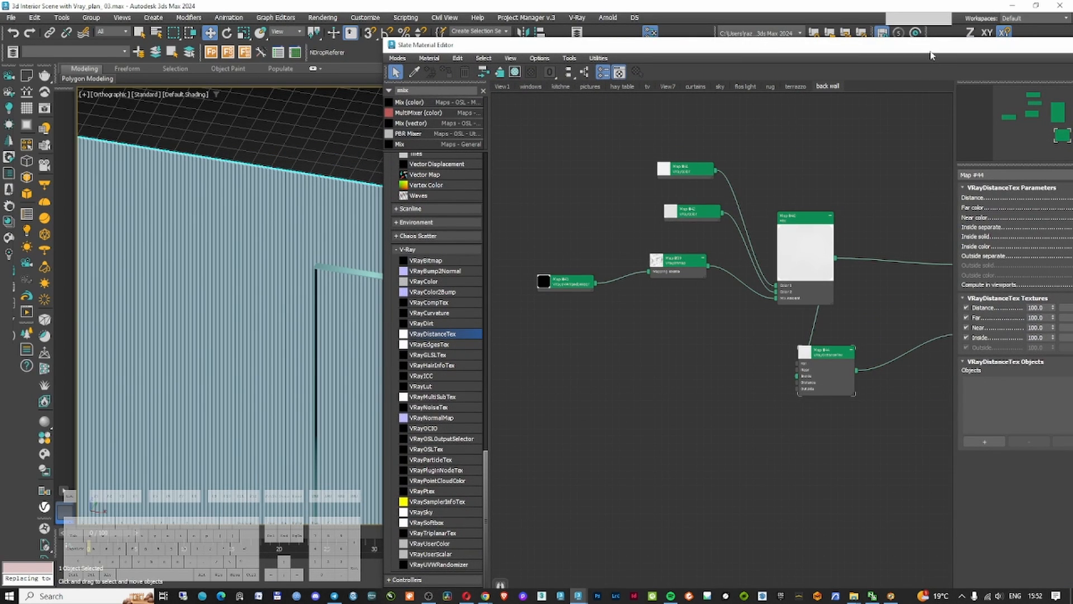
left_click_drag(930, 55, 749, 55)
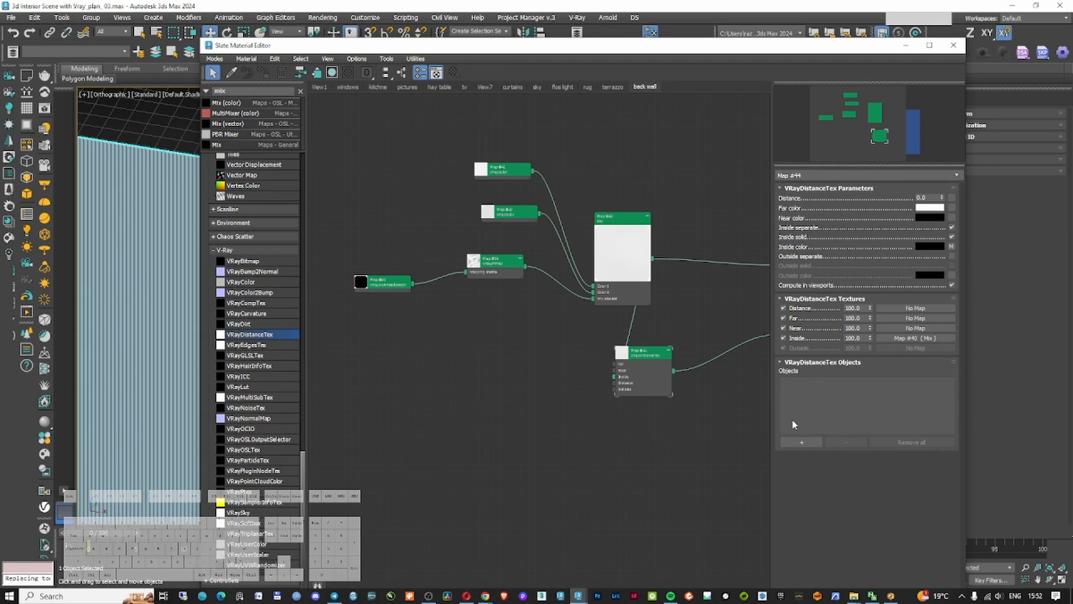
left_click_drag(565, 47, 527, 48)
left_click(880, 47)
left_click(596, 122)
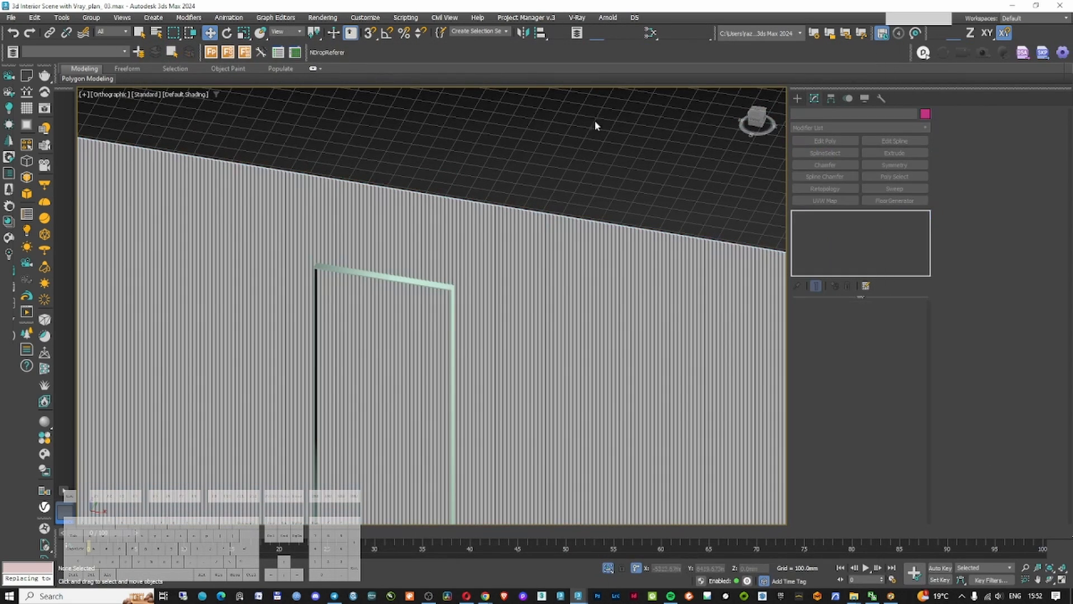
Return to the V-Ray camera view and bring the rest of the scene back into display
key("c")
right_click(366, 241)
left_click(386, 198)
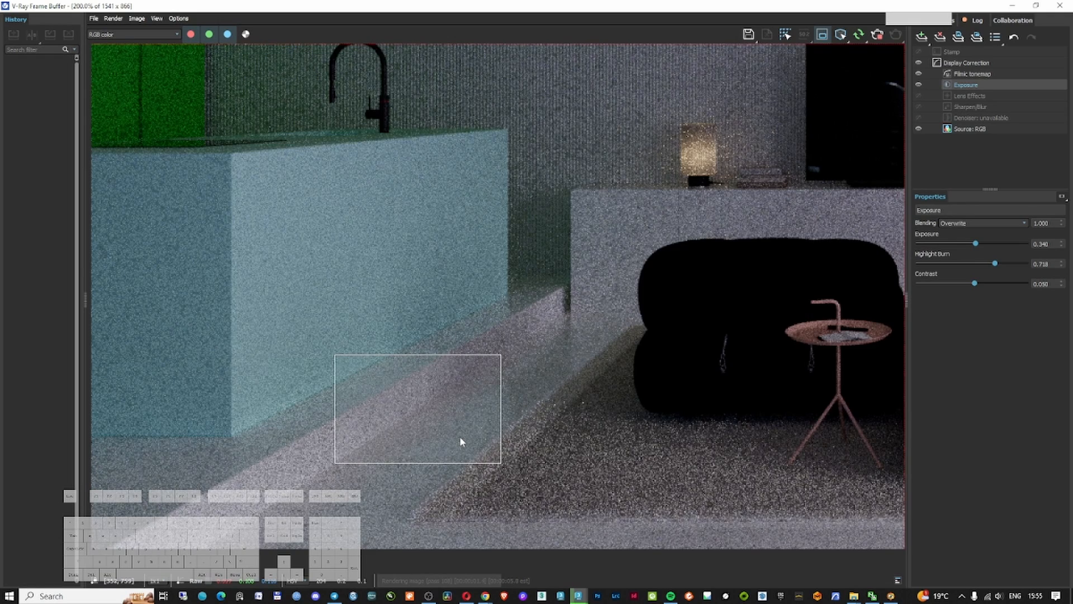
Examine the rendered floor and back wall in the frame buffer, redrawing the render region on the slats above the TV
scroll(422, 423, "up", 1)
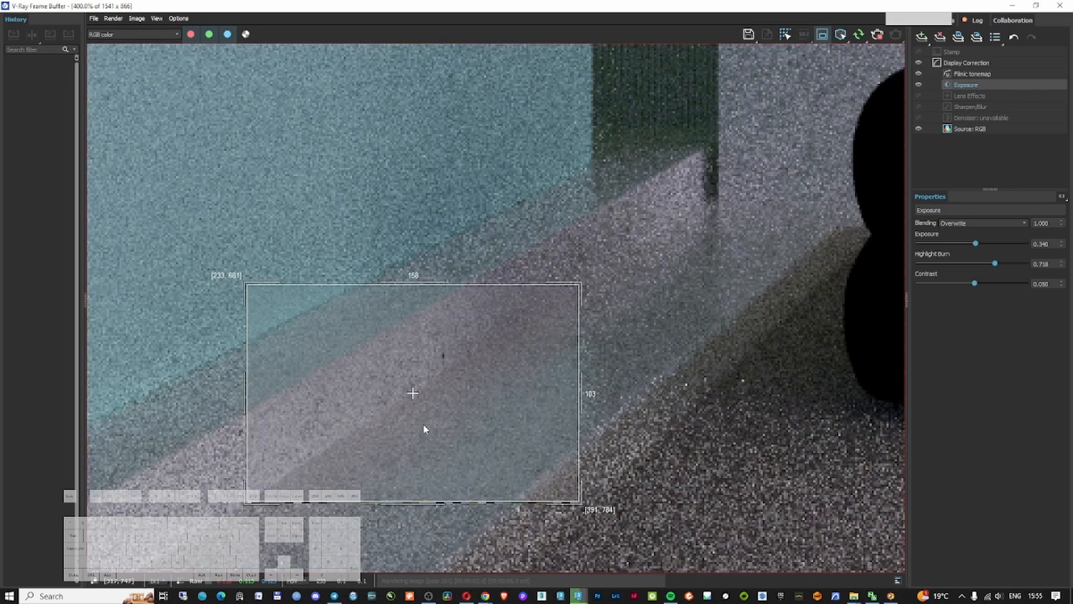
scroll(425, 428, "down", 1)
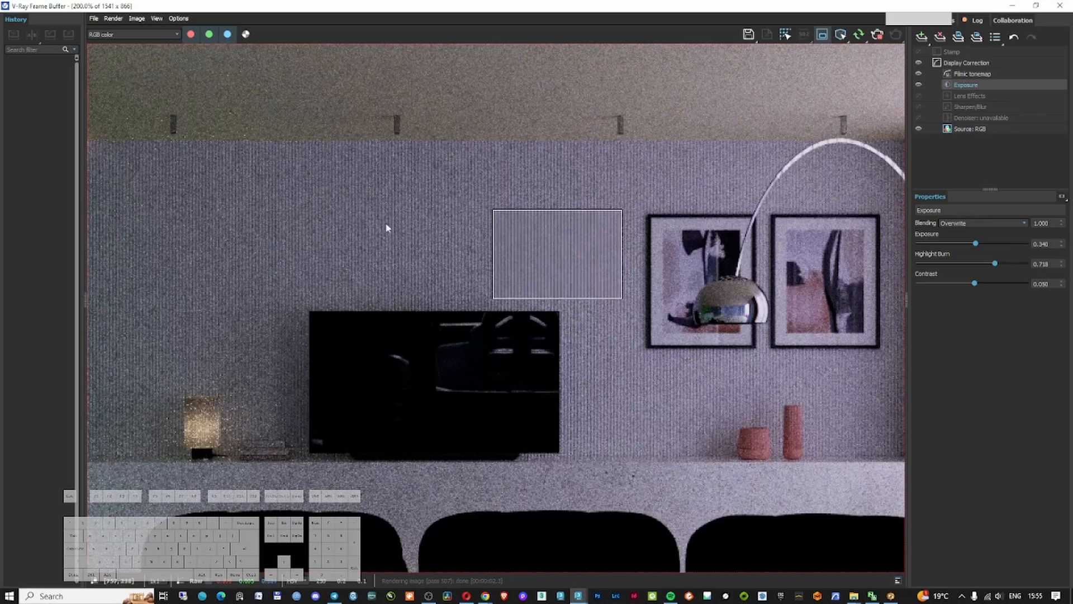
left_click_drag(373, 209, 506, 266)
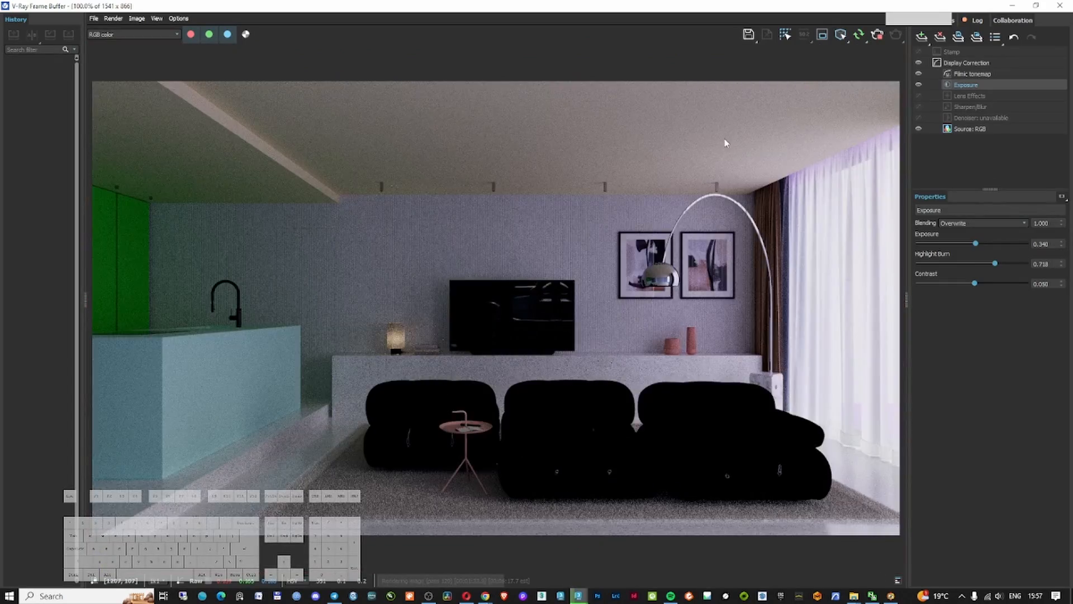
left_click_drag(601, 10, 614, 13)
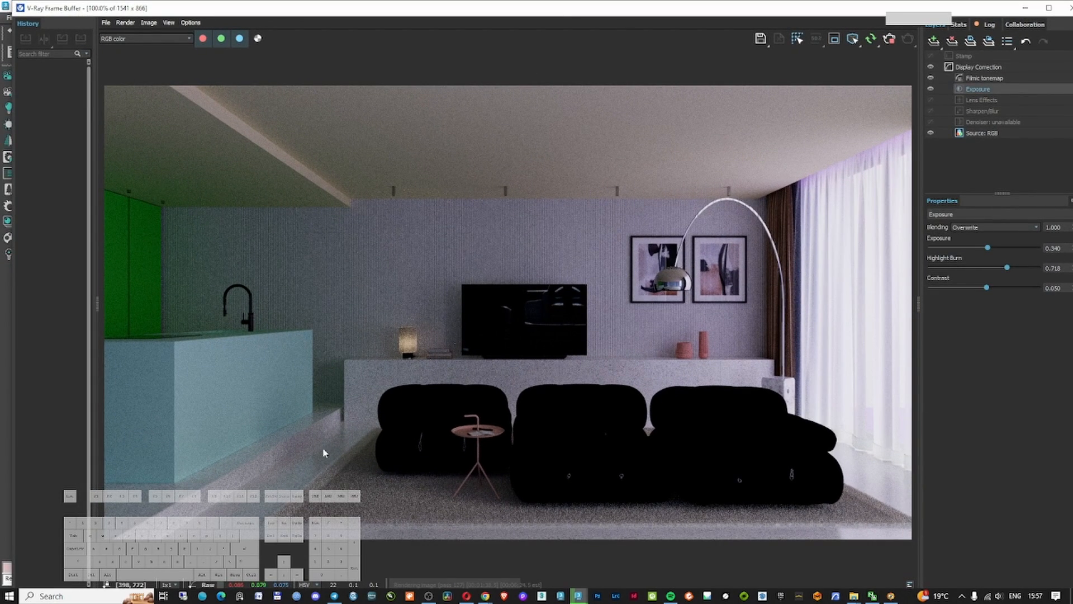
Move the frame buffer aside and isolate the ceiling slab in the camera view
left_click_drag(480, 8, 1072, 14)
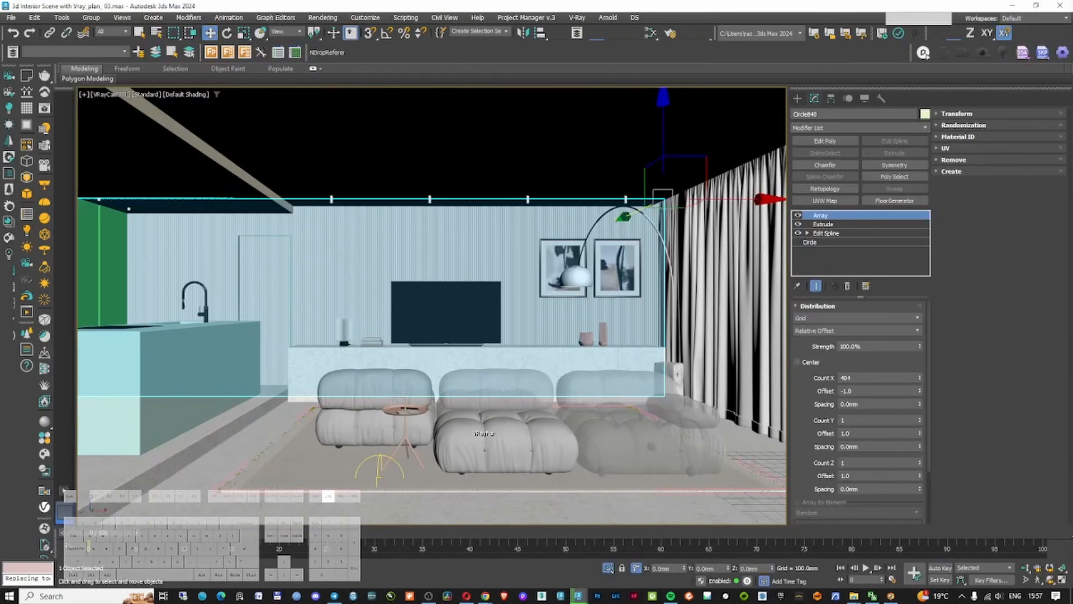
left_click(497, 171)
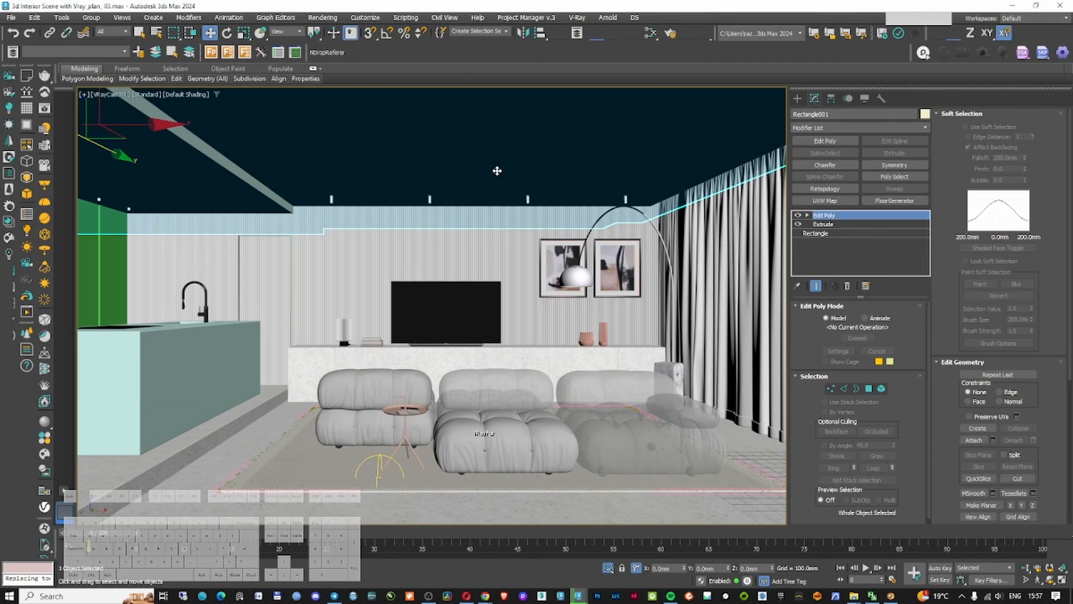
key("alt+q")
left_click(448, 314)
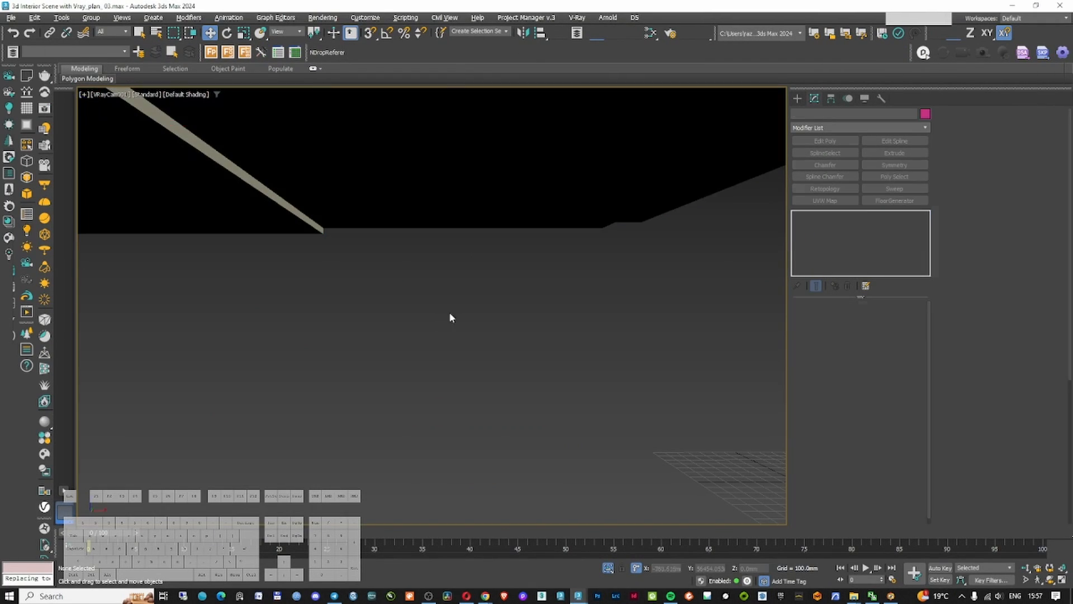
Add a UVW Map modifier with Box mapping to the ceiling slab and clear the selection
left_click(439, 175)
left_click(825, 200)
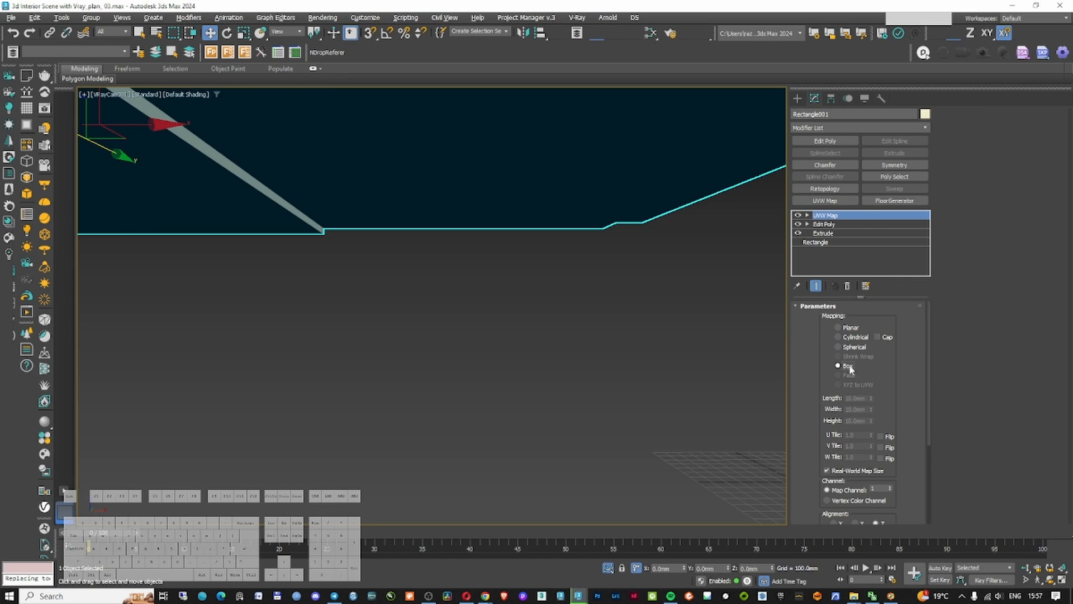
left_click(665, 366)
Create a new material editor view named ceiling
key("m")
right_click(525, 46)
left_click(537, 53)
type("ceil")
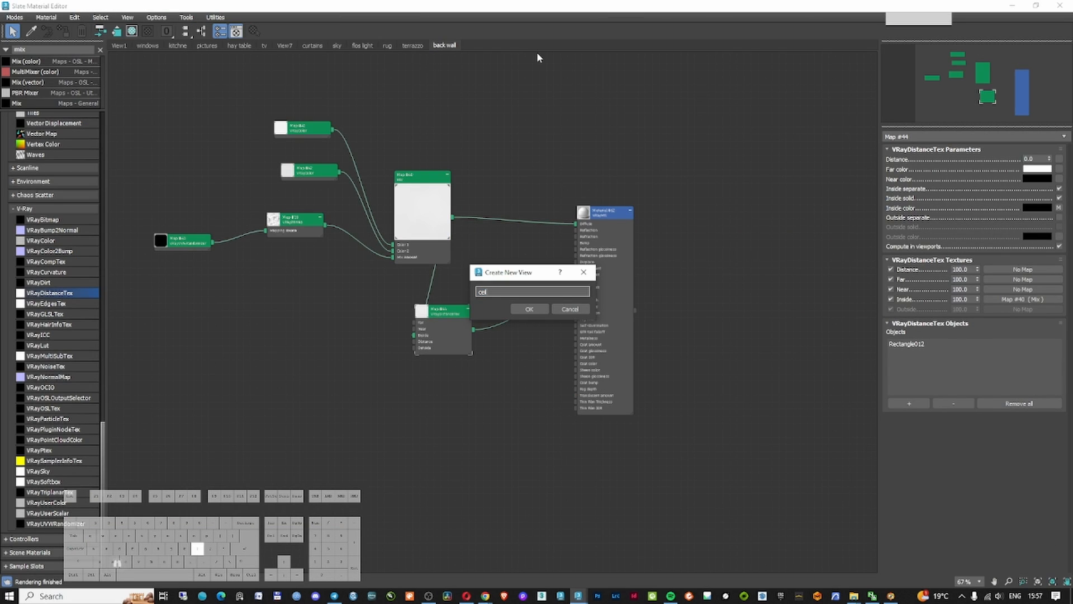
type("ing")
key("Return")
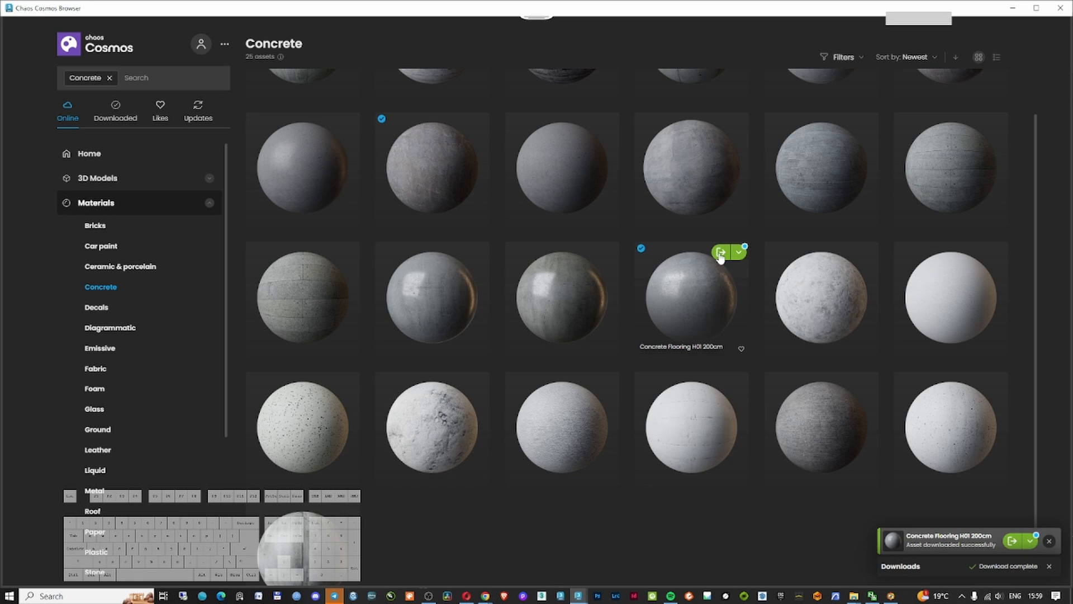
Import the Concrete Flooring H01 200cm material from Chaos Cosmos into the ceiling view
left_click(721, 252)
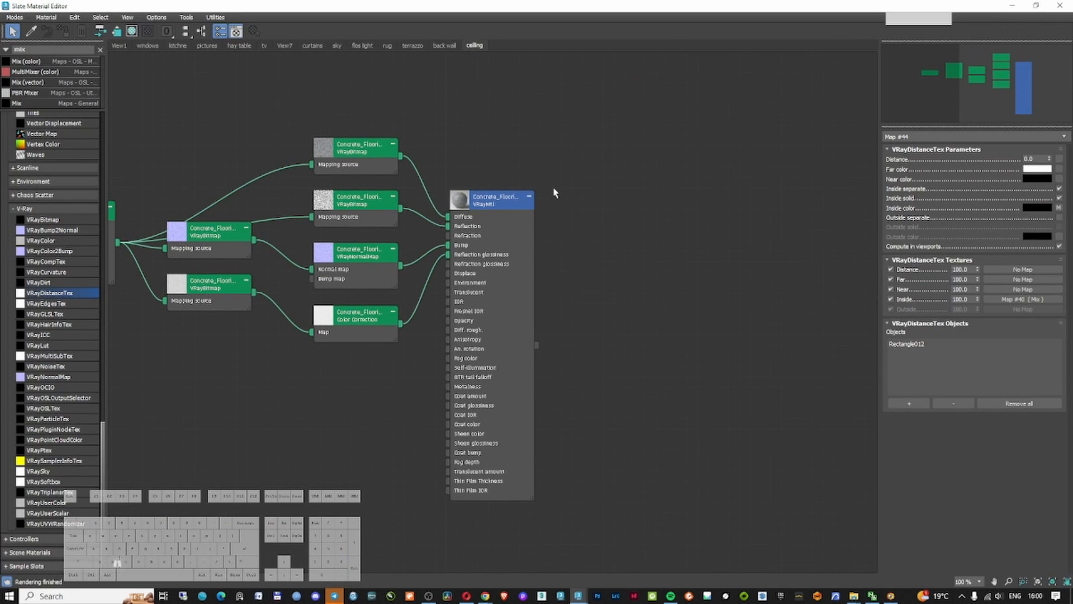
middle_click_drag(483, 163, 803, 158)
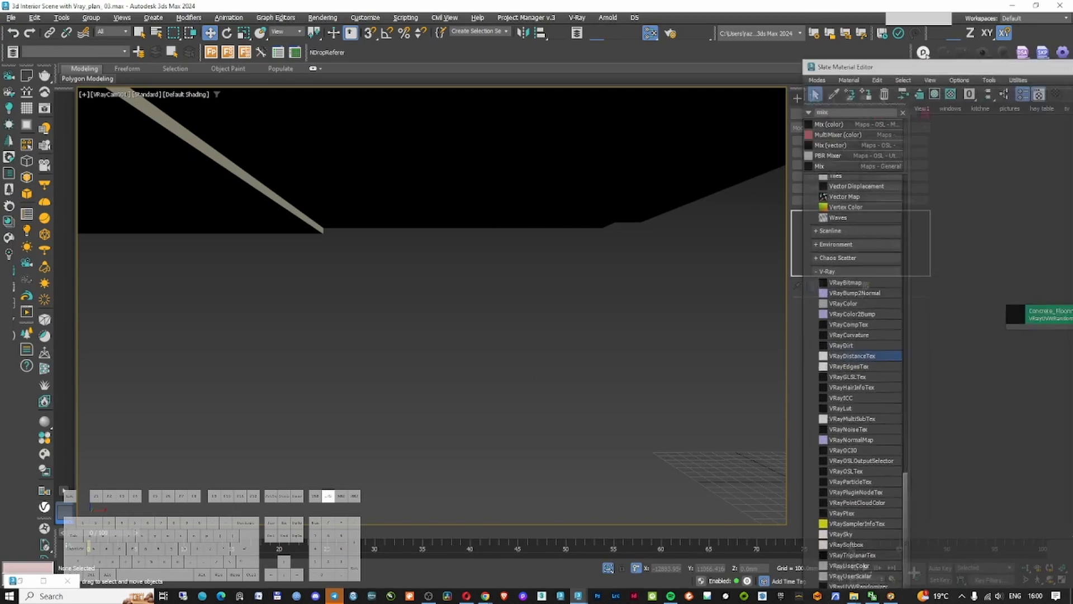
left_click_drag(1034, 66, 569, 78)
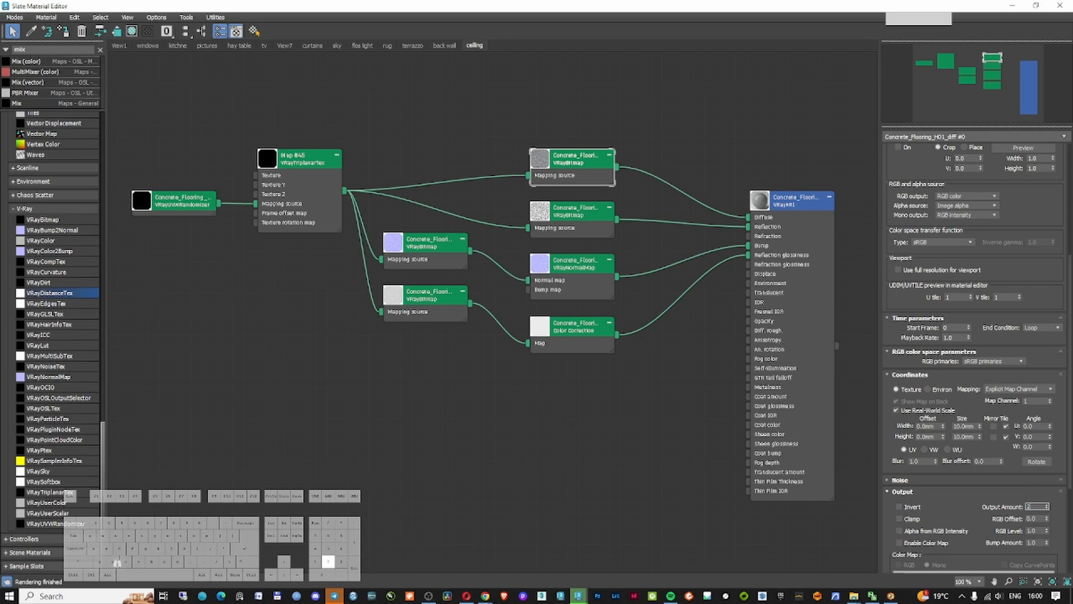
Try an output amount of 2 on the concrete's diffuse bitmap and set it back to 1
key("Return")
type("1")
key("Return")
Insert a Color Correction between the concrete's diffuse bitmap and the material, with brightness about 31.6 and contrast about -38.9
scroll(64, 289, "up", 10)
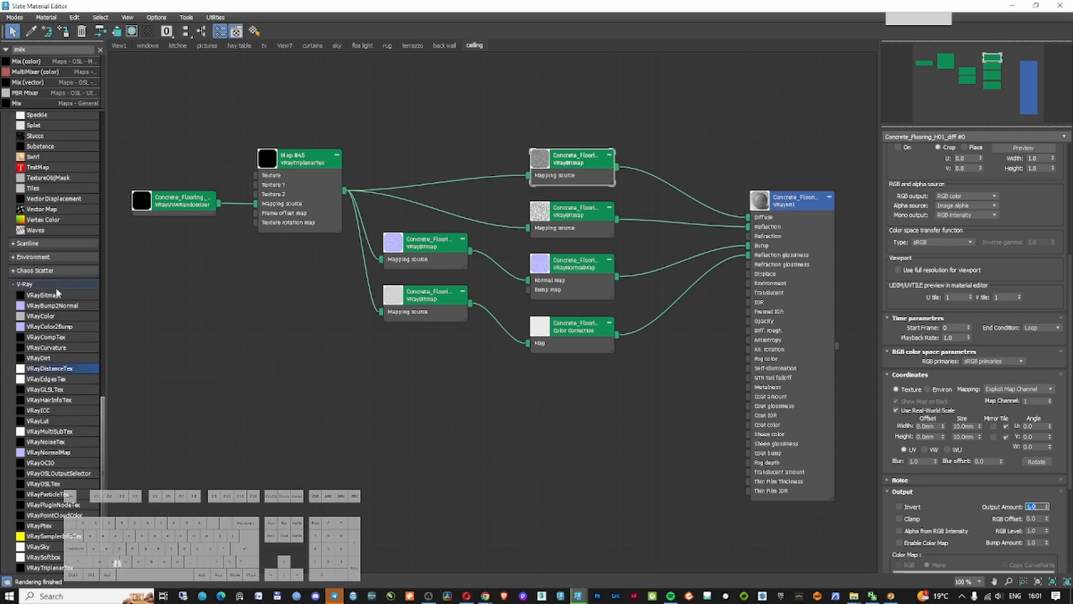
scroll(64, 289, "up", 5)
left_click_drag(62, 255, 269, 208)
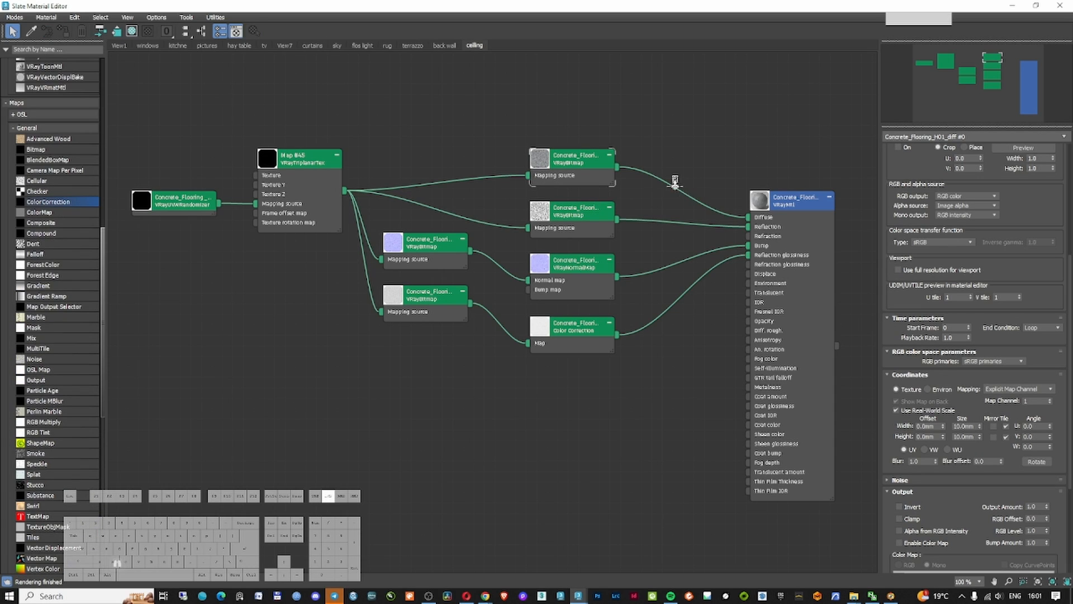
left_click_drag(674, 183, 675, 194)
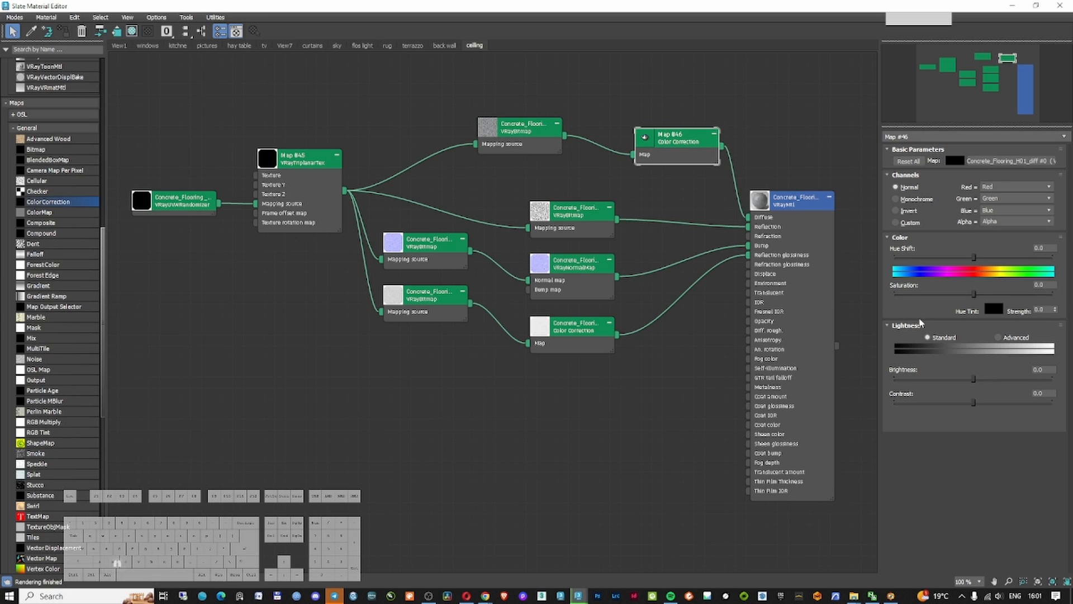
mouse_move(974, 401)
left_mouse_down()
mouse_move(942, 404)
mouse_move(979, 381)
left_mouse_up()
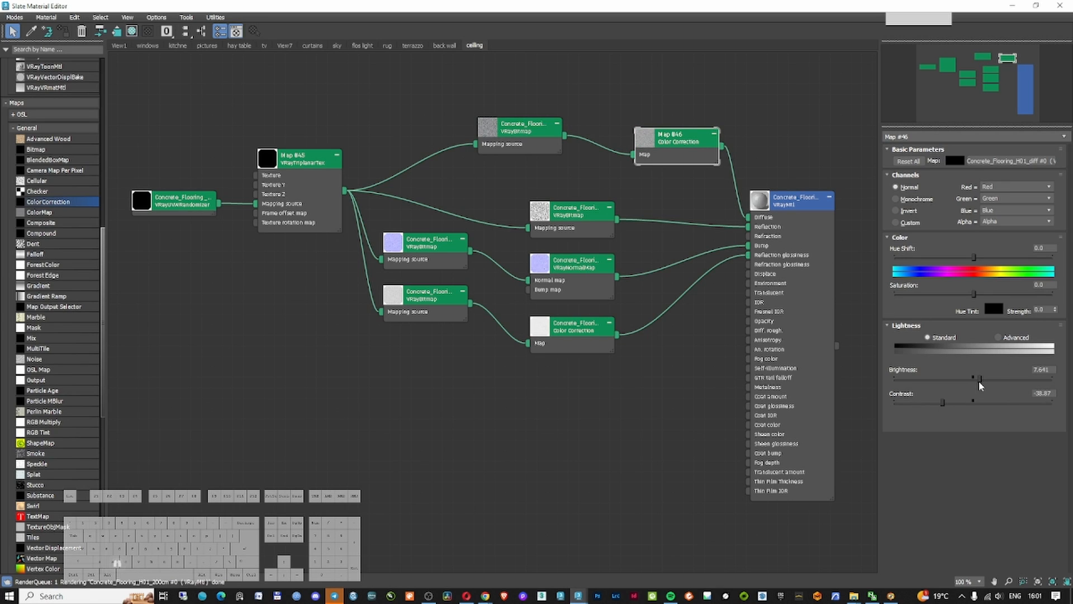
left_click(1060, 6)
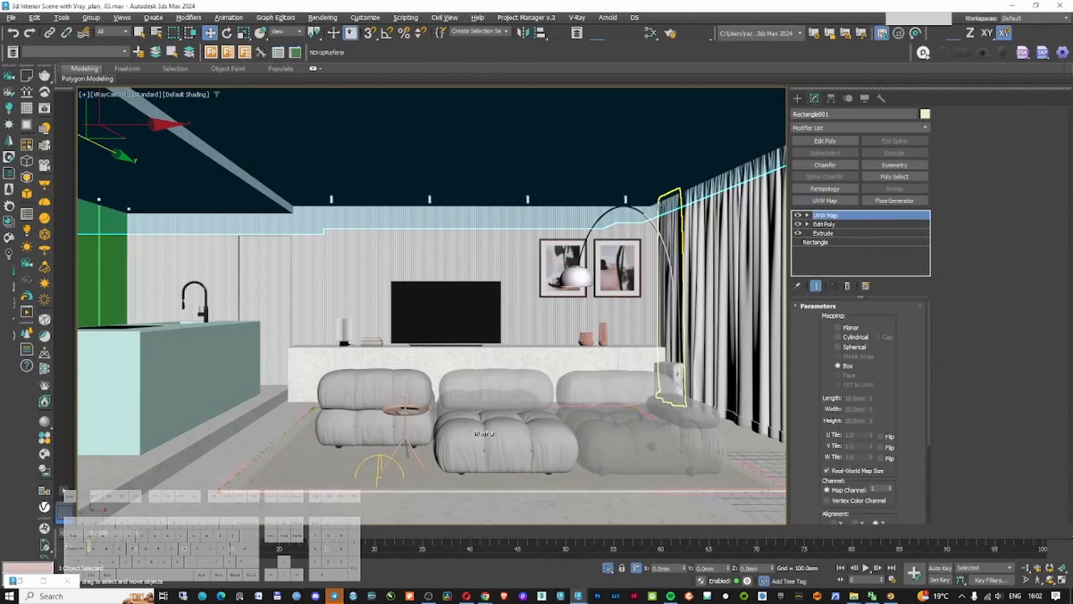
Look at the house from outside and above, and select the exterior wall beside the glazed doors instead of the ceiling
right_click(635, 217)
left_click(643, 230)
key("t")
scroll(643, 230, "down", 5)
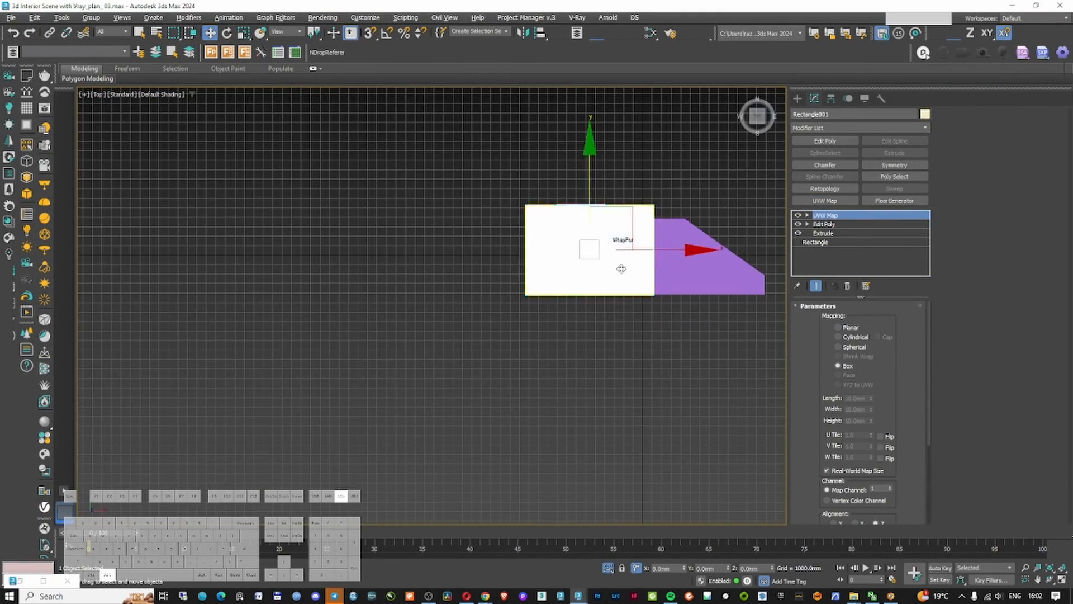
middle_click_drag(621, 269, 682, 206, "alt")
scroll(683, 206, "up", 6)
left_click(655, 290)
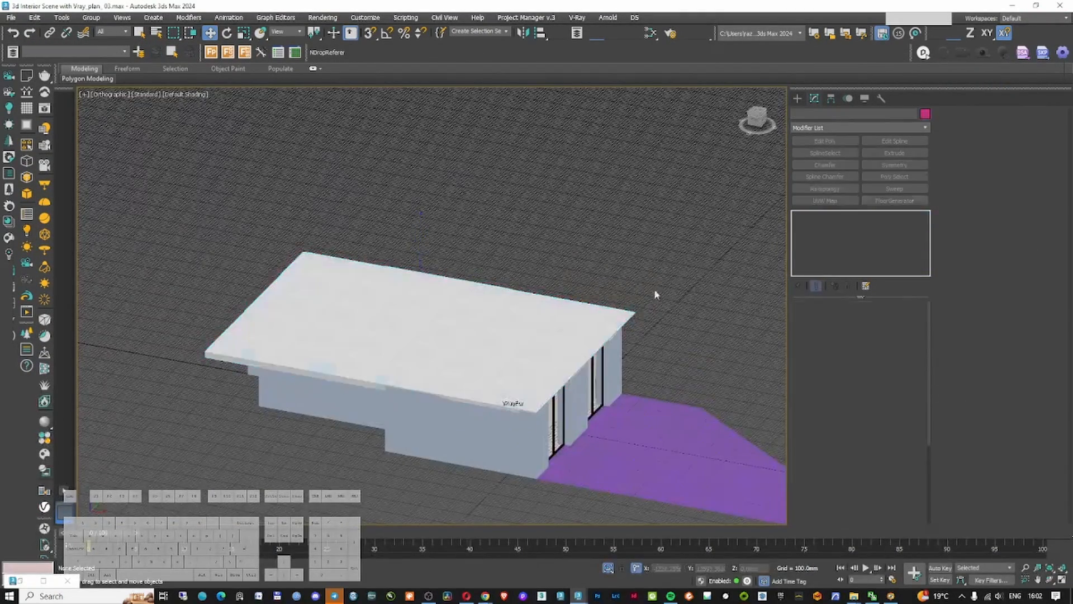
left_click(583, 388)
Review the node network of the concrete ceiling material and close the material editor
key("m")
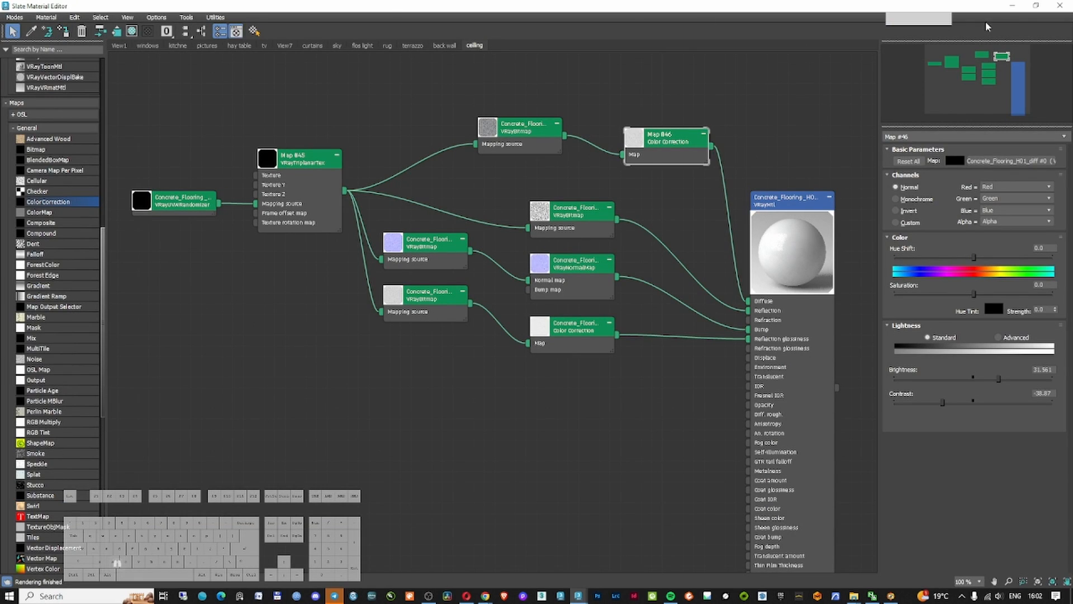
left_click(1013, 6)
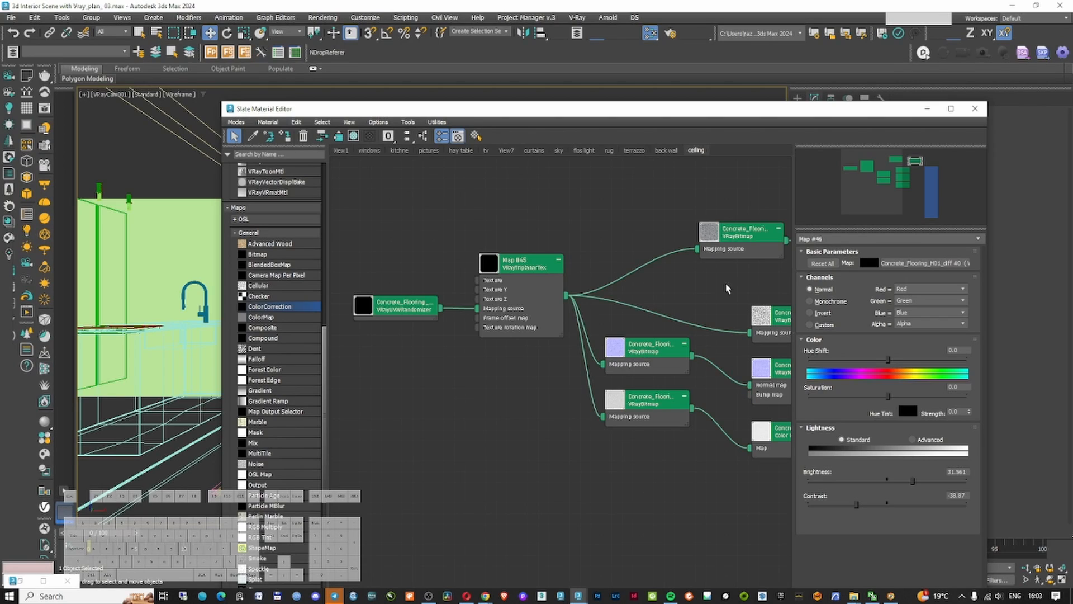
middle_click_drag(726, 290, 491, 285)
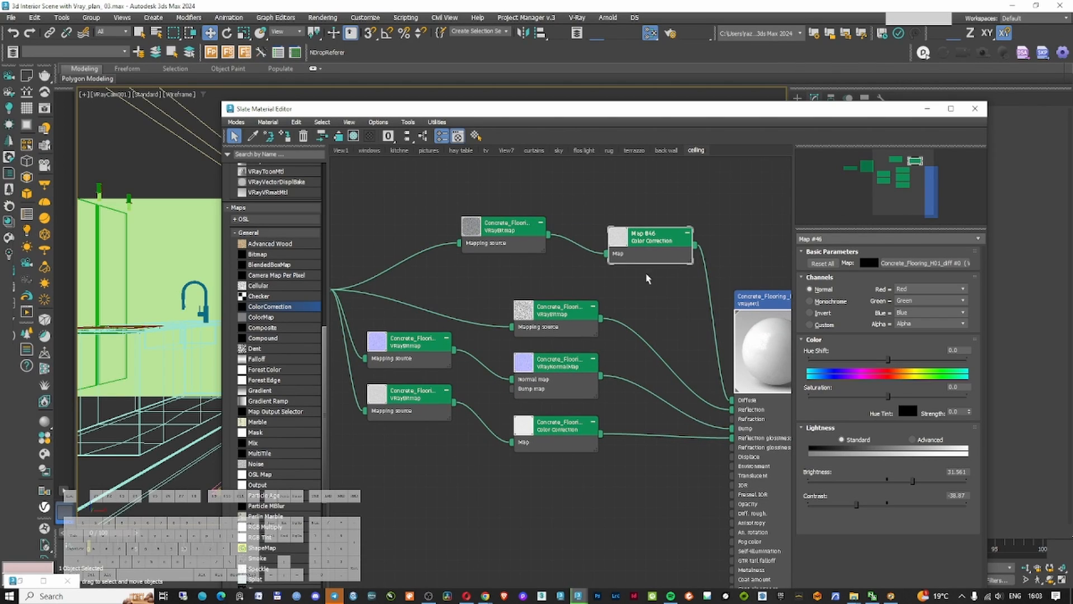
left_click(976, 109)
Unhide all objects and set the rendered image's exposure to about 1.12
right_click(595, 242)
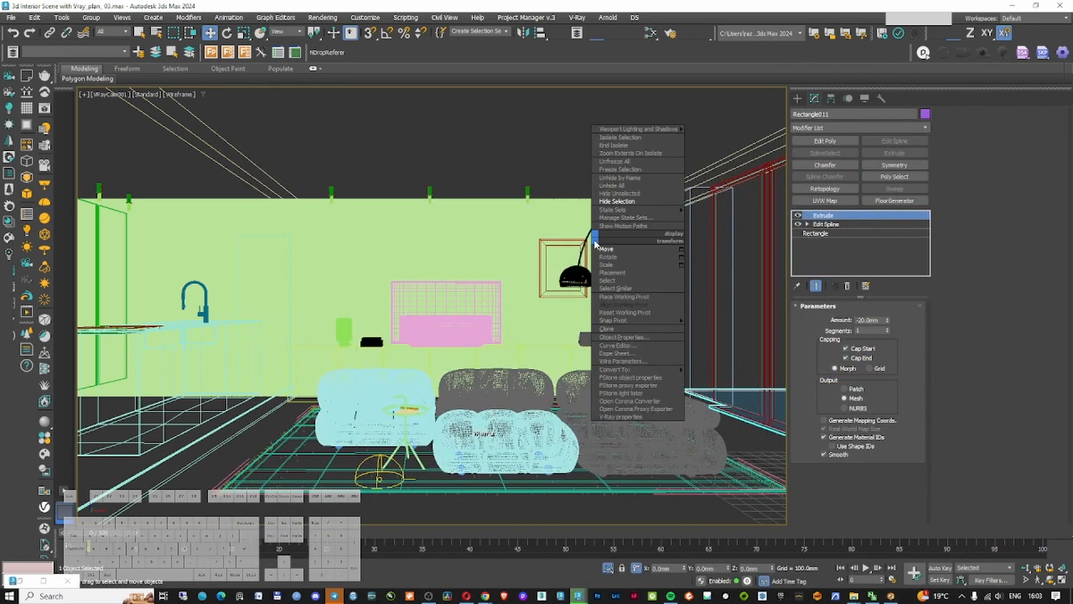
left_click(611, 186)
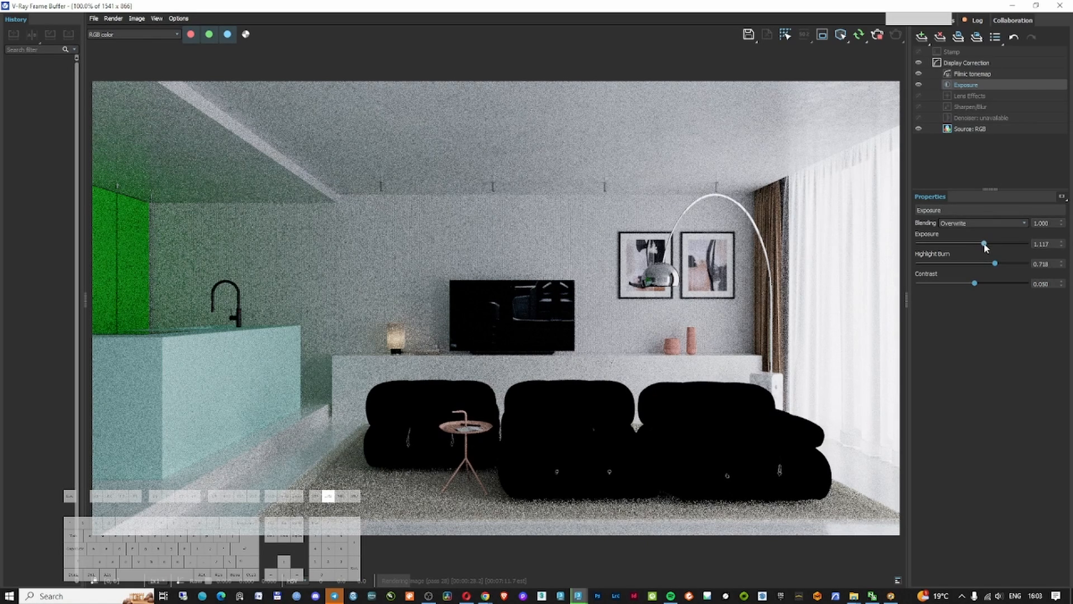
left_click_drag(985, 247, 984, 248)
scroll(541, 306, "up", 2)
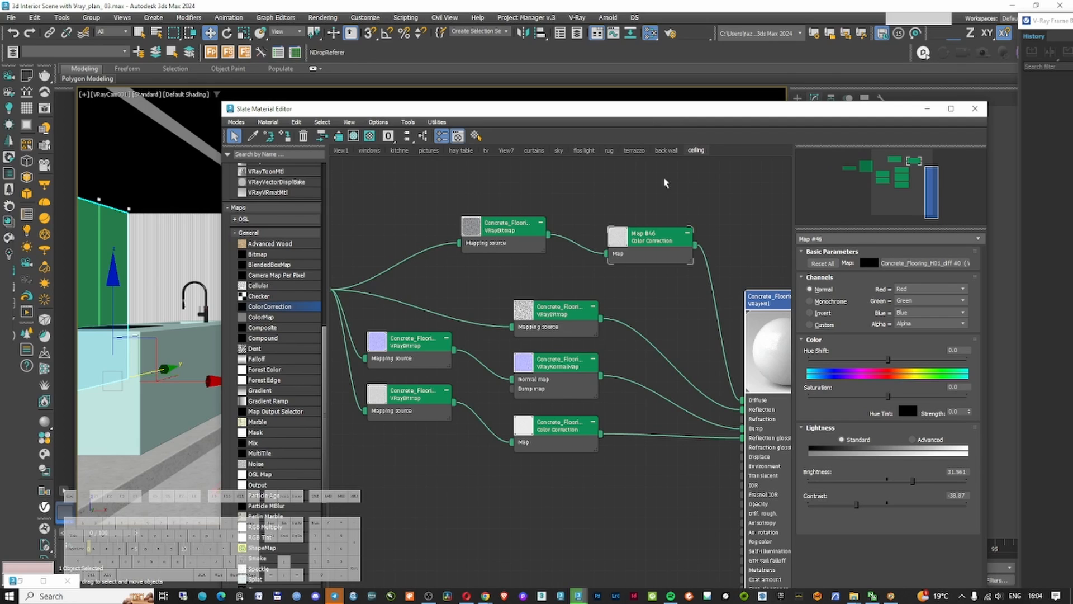
Create a new material editor view named kitchne doors
right_click(737, 154)
left_click(751, 157)
type("k")
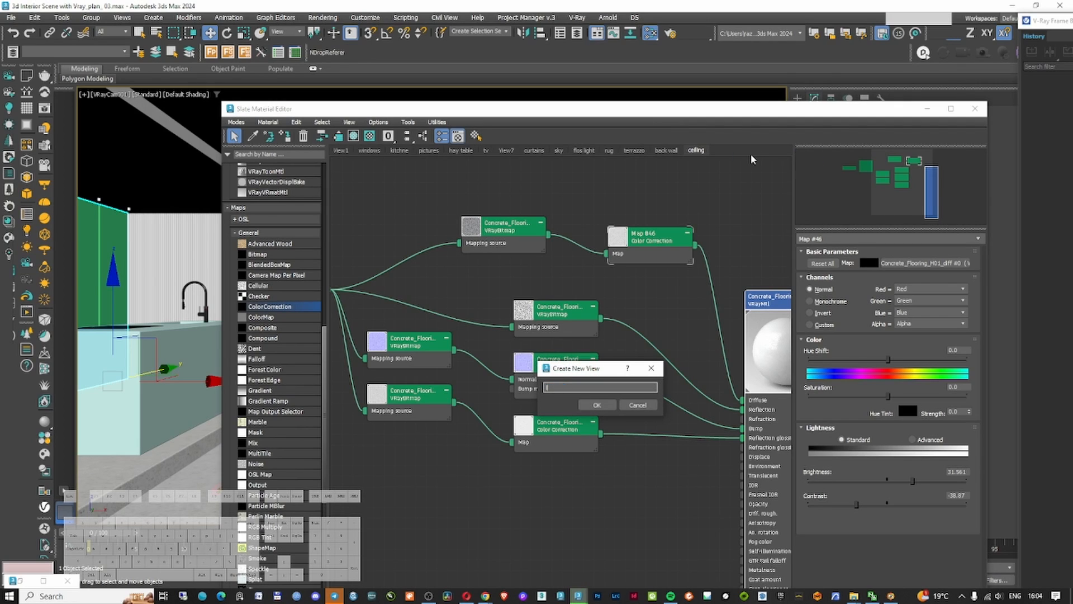
type("itchne doors")
key("Return")
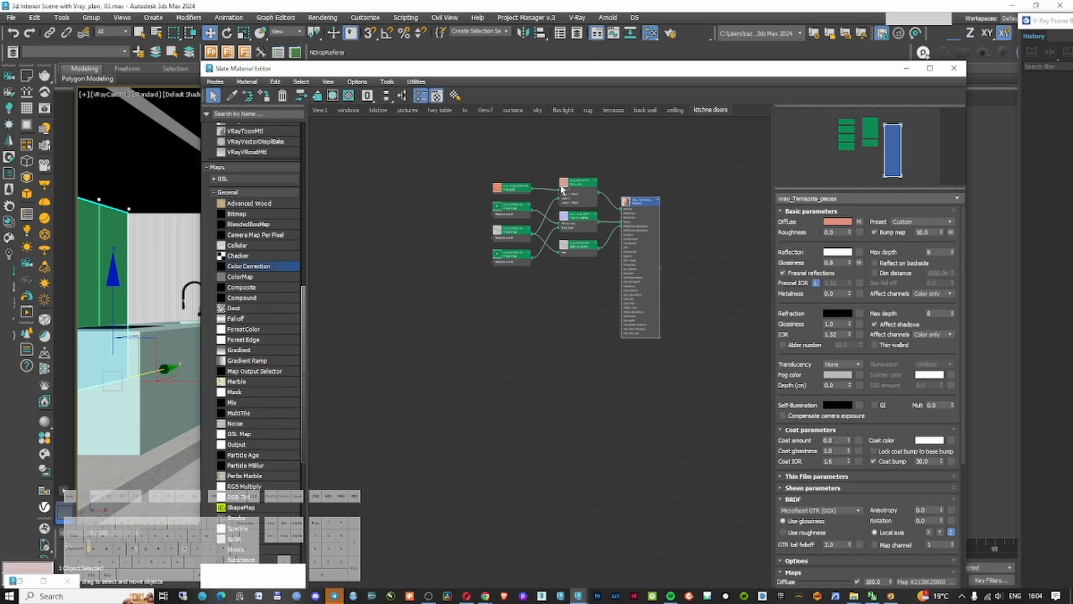
Inspect the terracotta material's Composite map and add a separate VRayColor map set to the terracotta tone D7A193
scroll(563, 190, "up", 7)
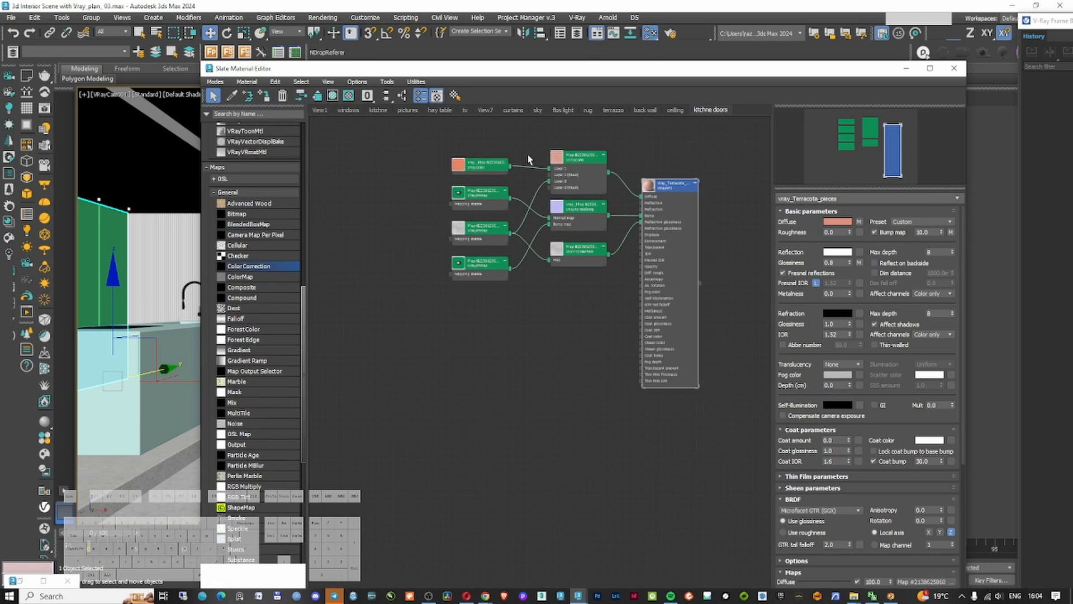
scroll(559, 185, "up", 2)
double_click(555, 157)
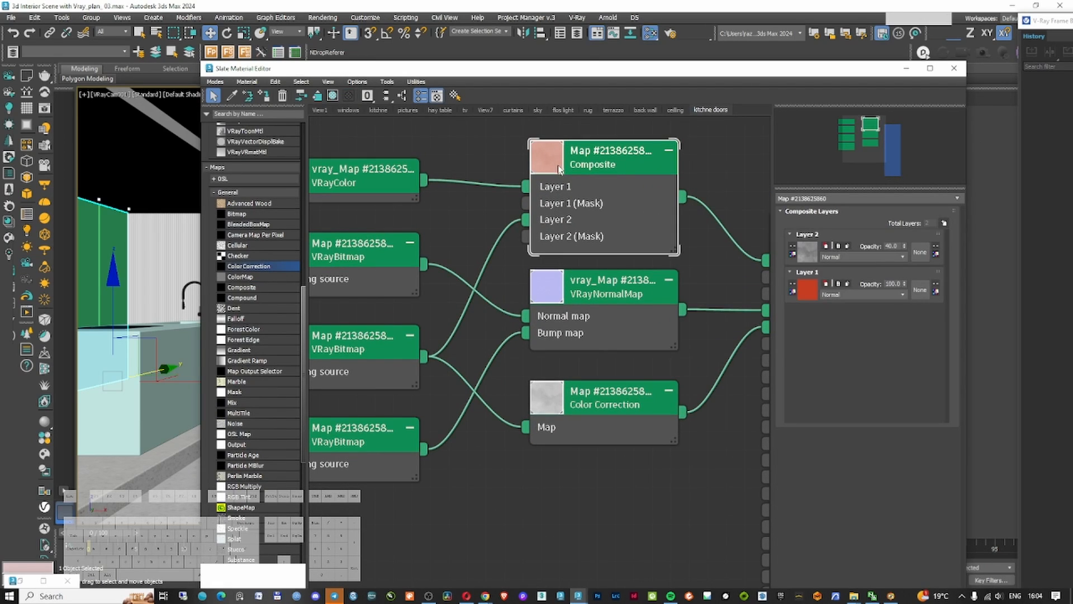
scroll(561, 169, "down", 5)
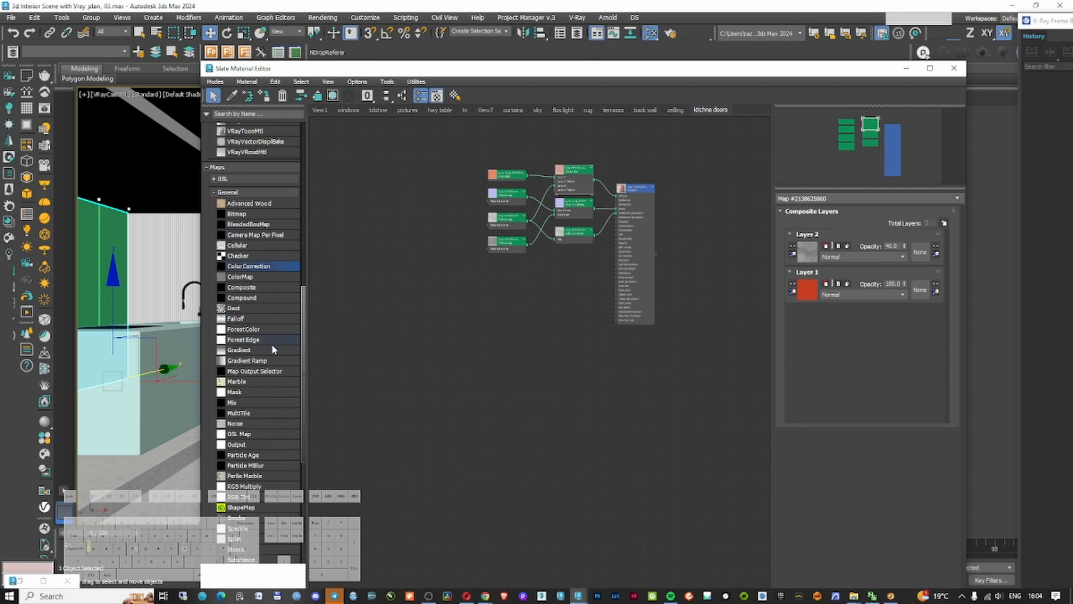
scroll(295, 372, "down", 12)
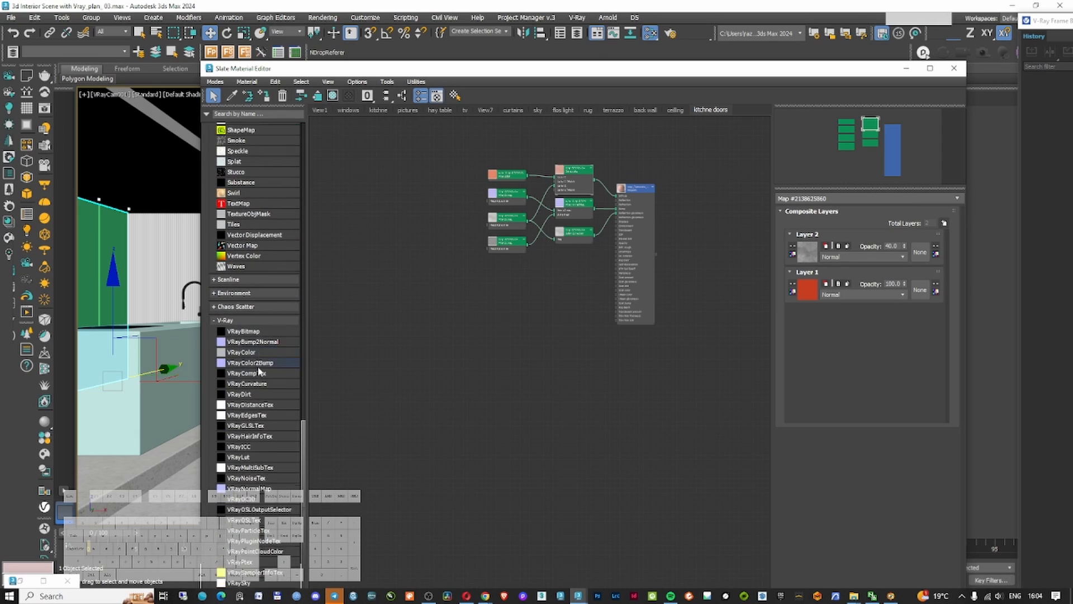
left_click_drag(241, 287, 475, 296)
scroll(475, 299, "up", 4)
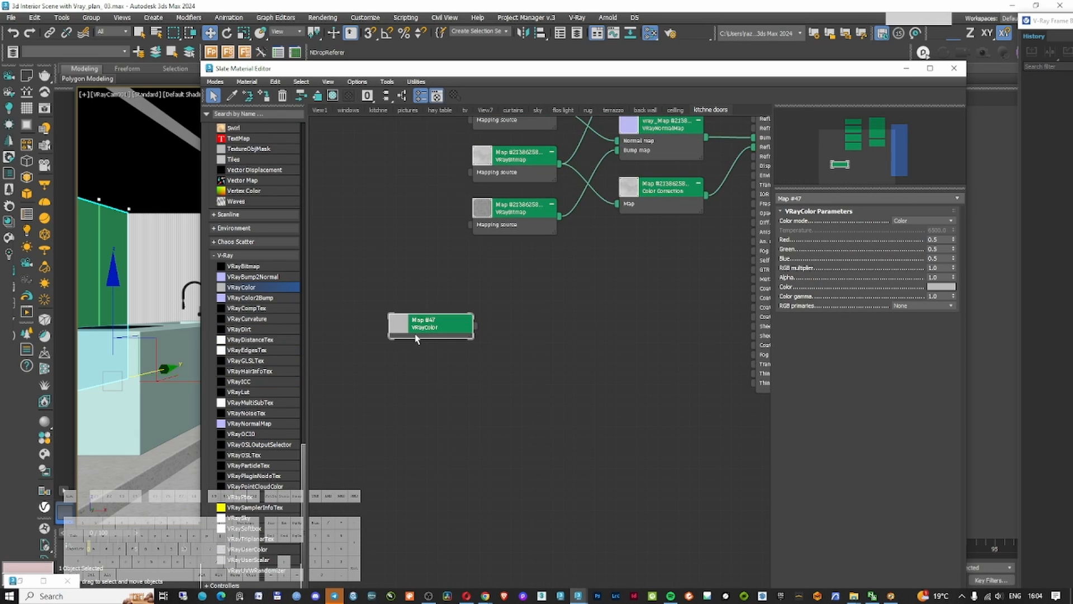
left_click(949, 291)
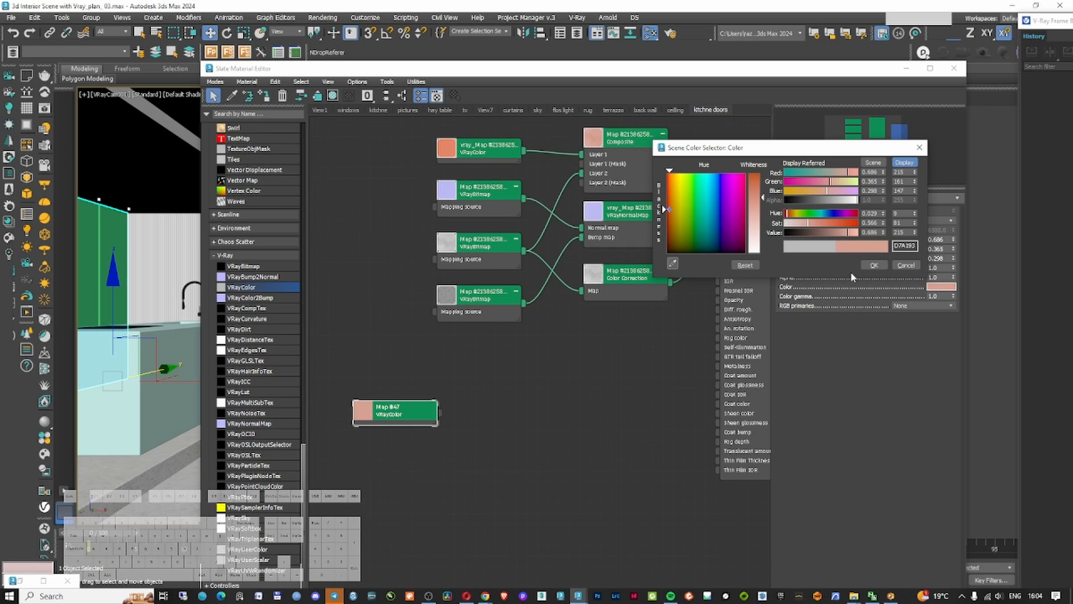
left_click(875, 269)
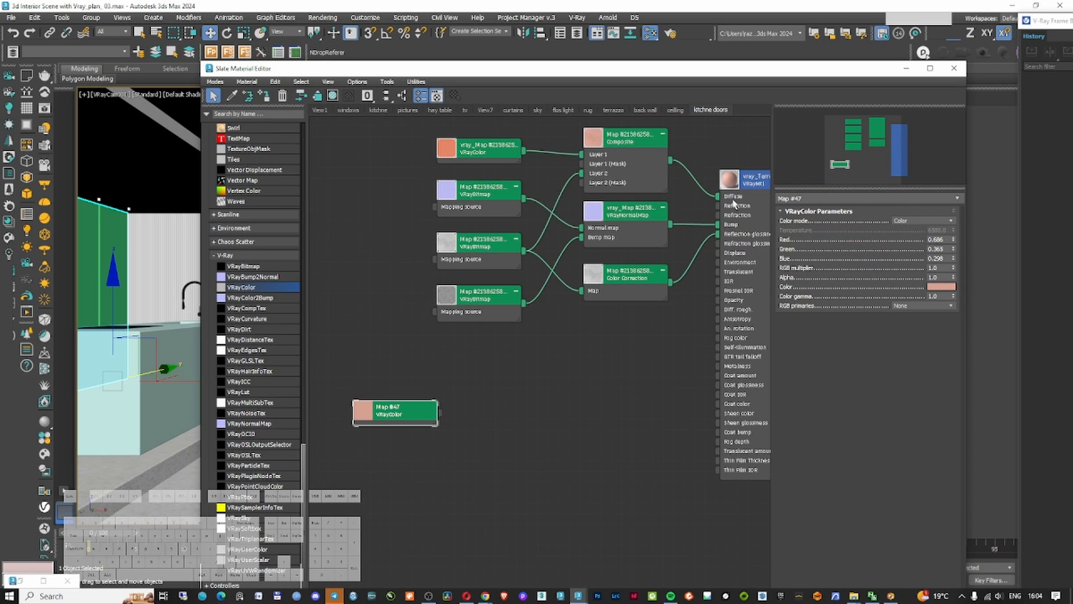
Add a new VRayMtl below the terracotta nodes and connect the terracotta VRayColor to its diffuse
middle_click_drag(557, 342, 511, 275)
scroll(268, 291, "up", 15)
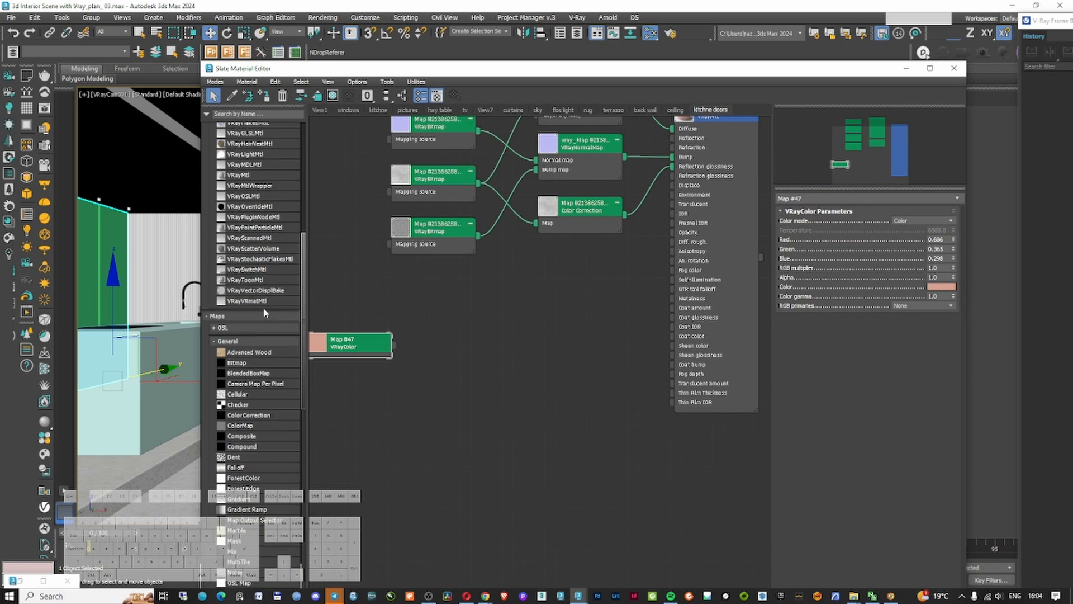
left_click_drag(238, 263, 550, 369)
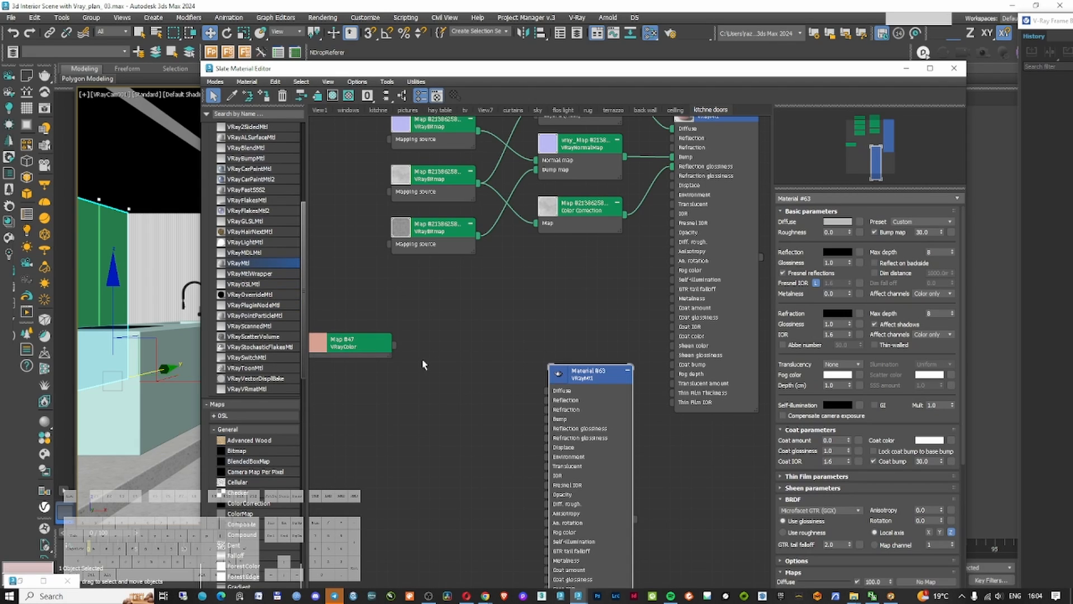
left_click_drag(394, 345, 547, 391)
Set the terracotta VRayMtl's reflection to white and its glossiness to 0.6, and assign it to the selected kitchen doors
left_click(837, 252)
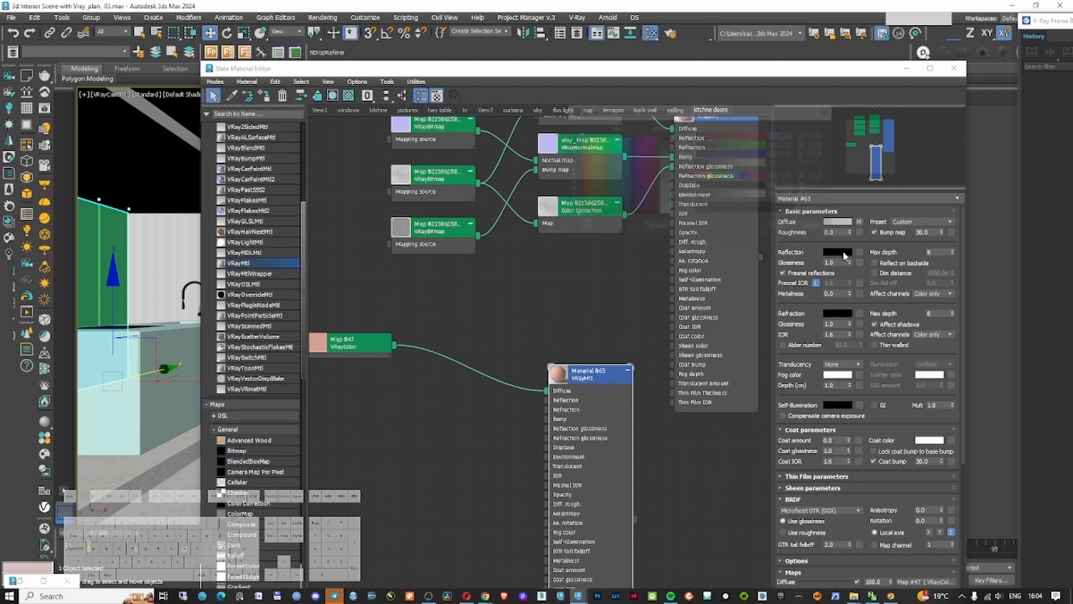
left_click(672, 214)
left_click(784, 228)
left_click(838, 263)
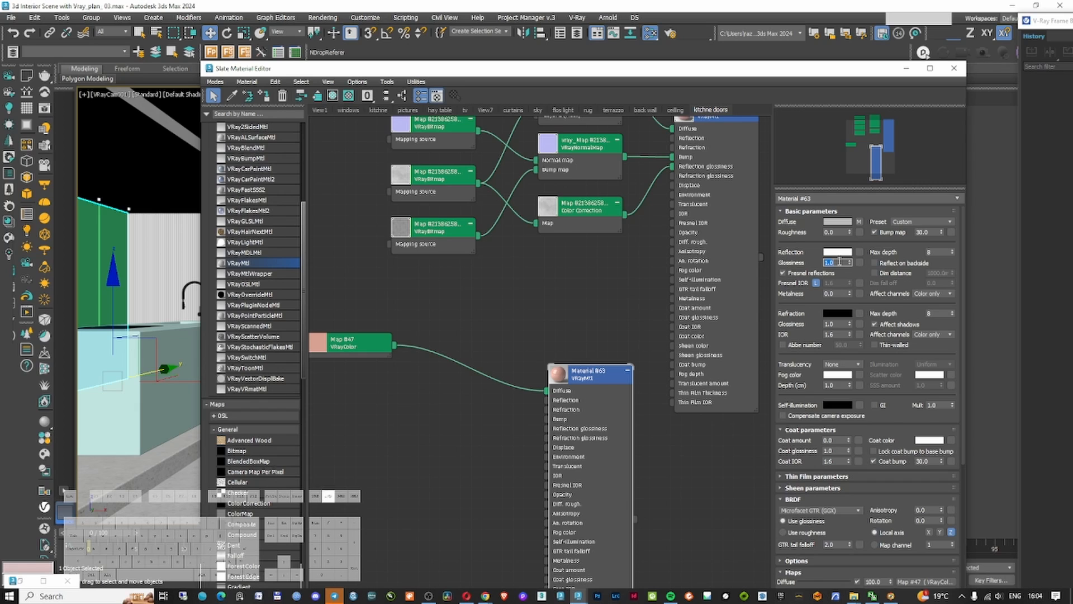
type(".7")
key("Return")
type(".6")
key("Return")
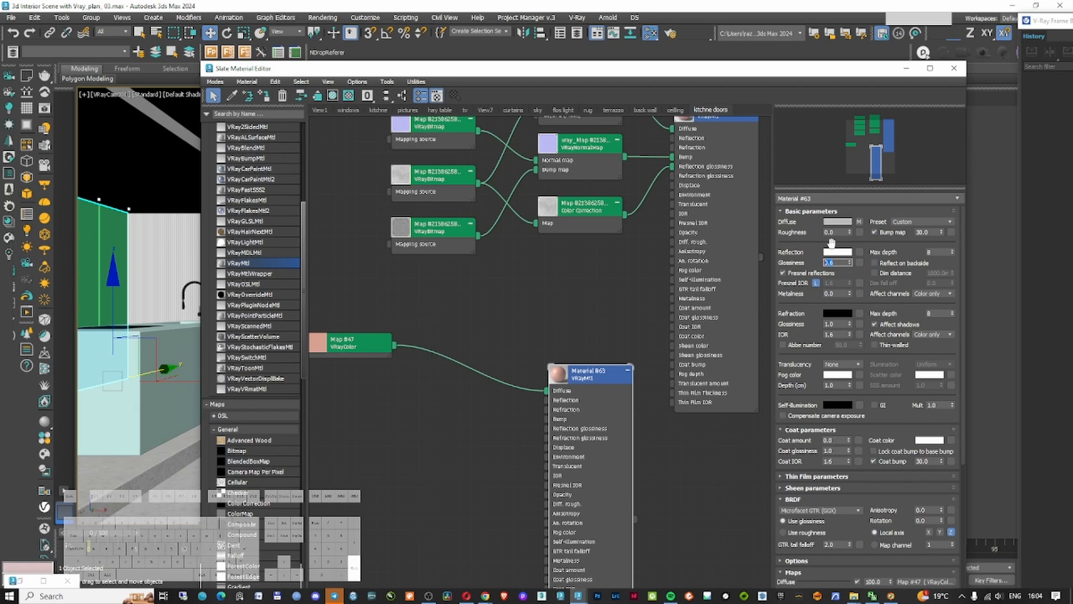
left_click(264, 96)
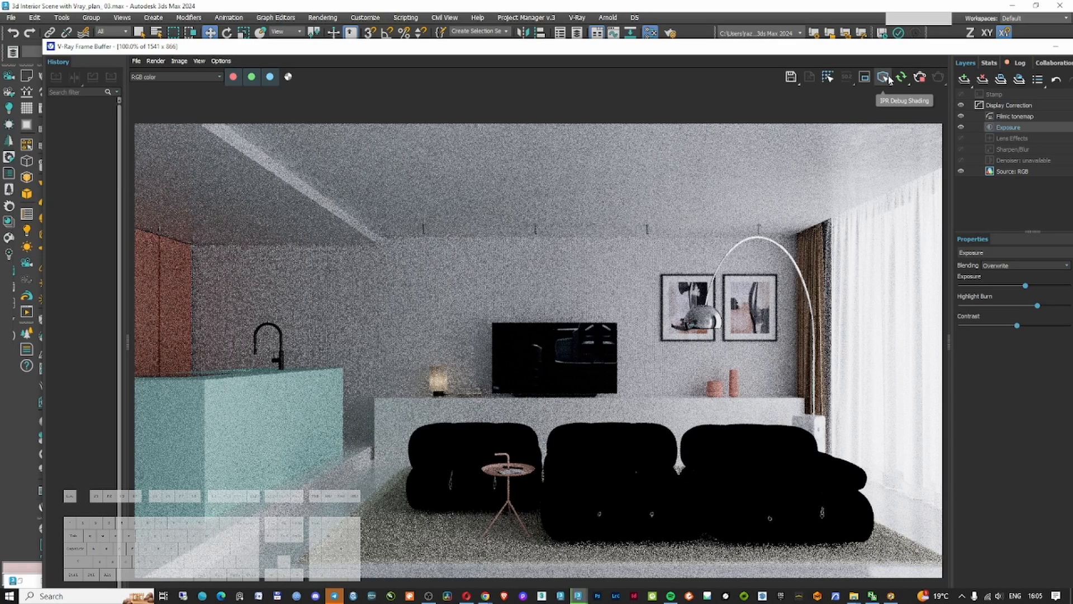
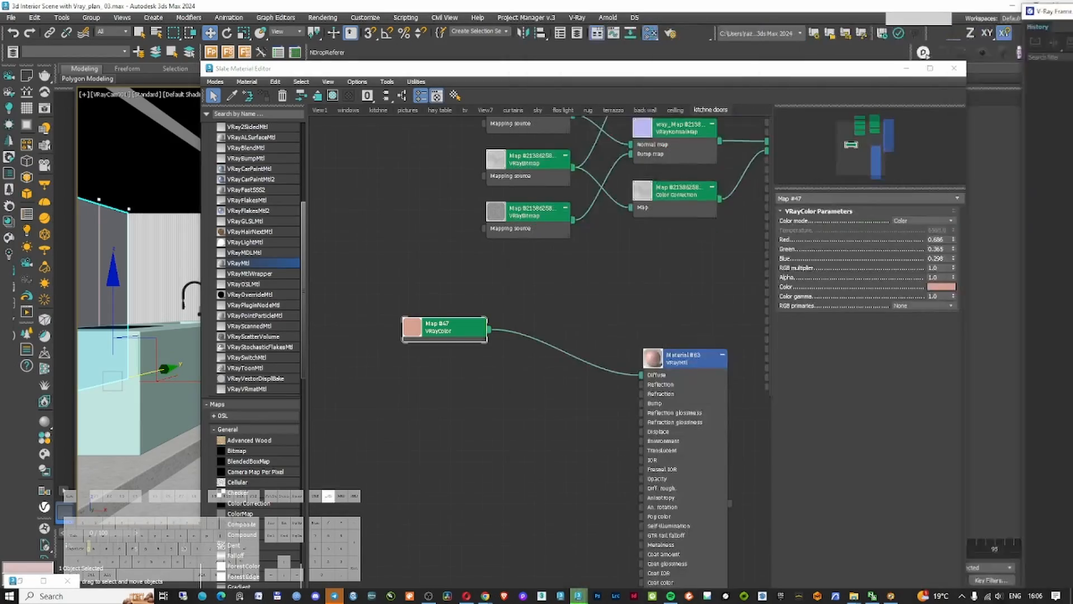
Slightly desaturate the terracotta VRayColor to about D7A294
left_click(941, 286)
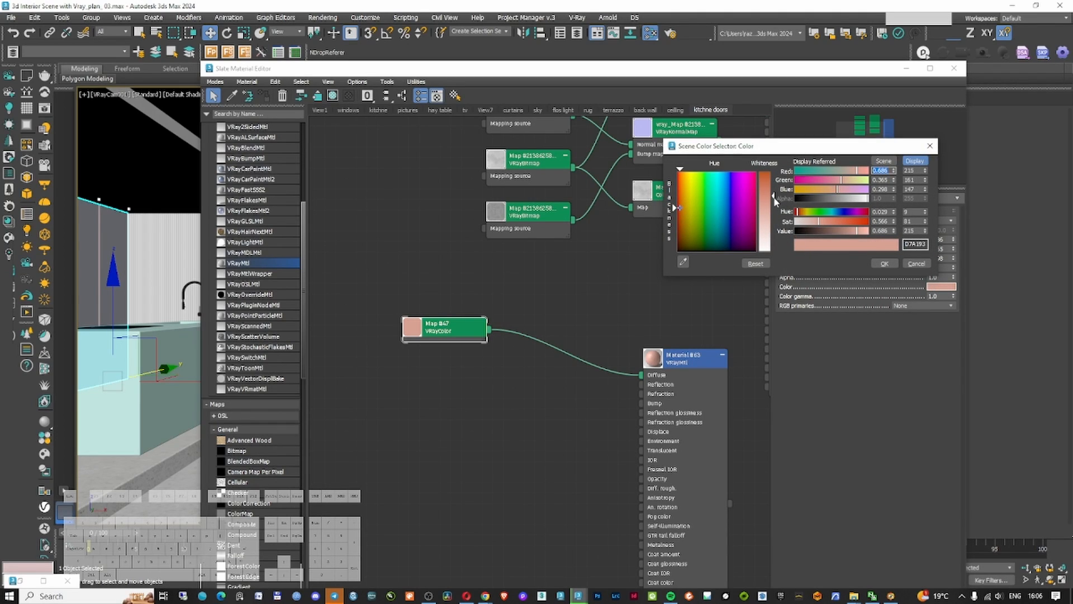
left_click(807, 222)
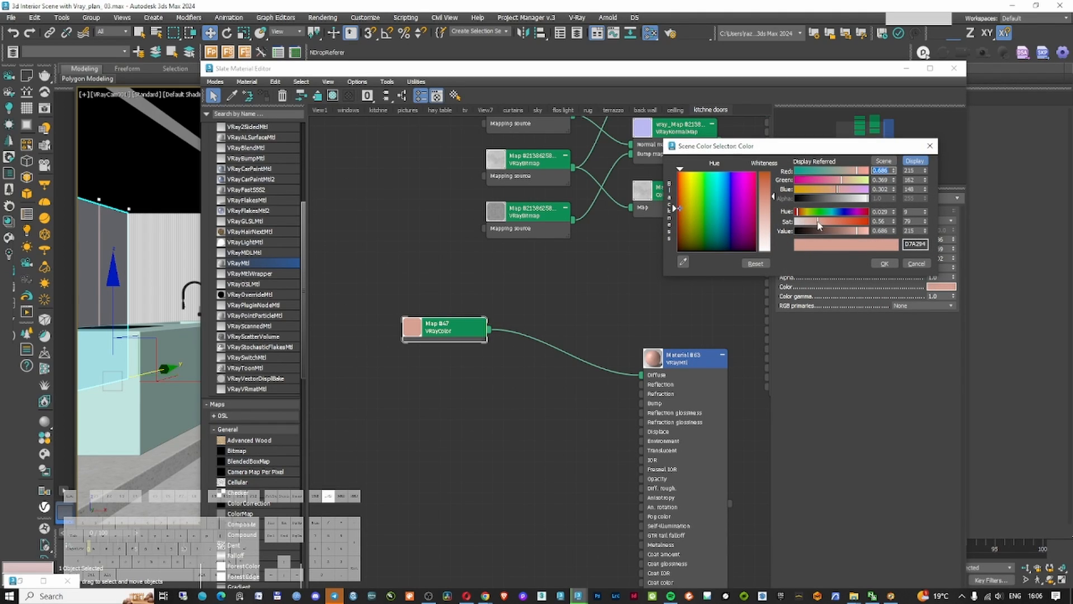
left_click(884, 263)
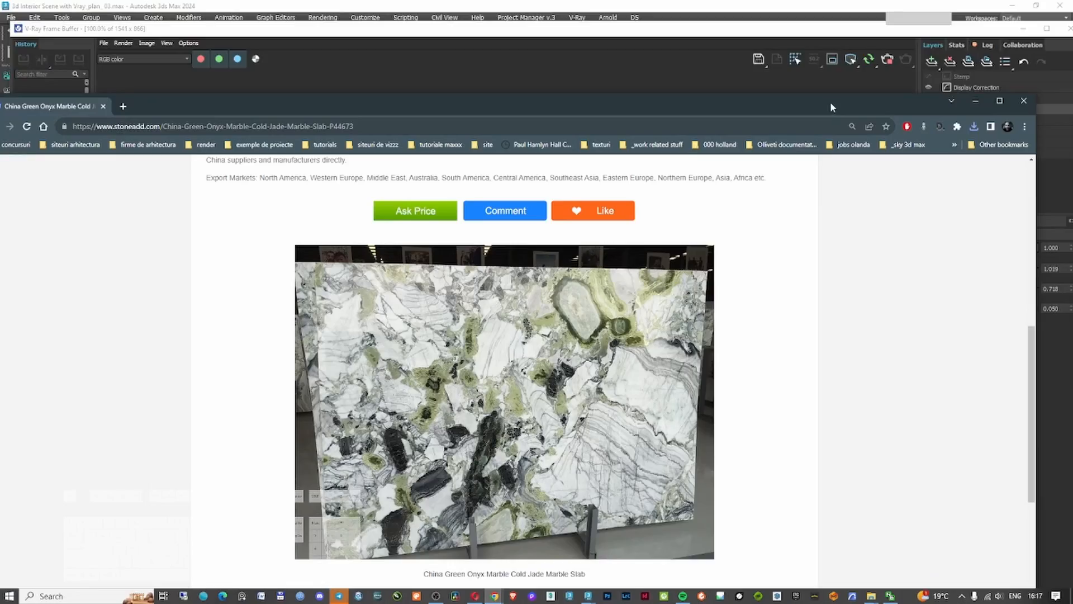
Get the China Green Onyx Cold Jade slab photo from the stone website, open it in Photoshop's Camera Raw and enhance it with Super Resolution
scroll(830, 102, "down", 2)
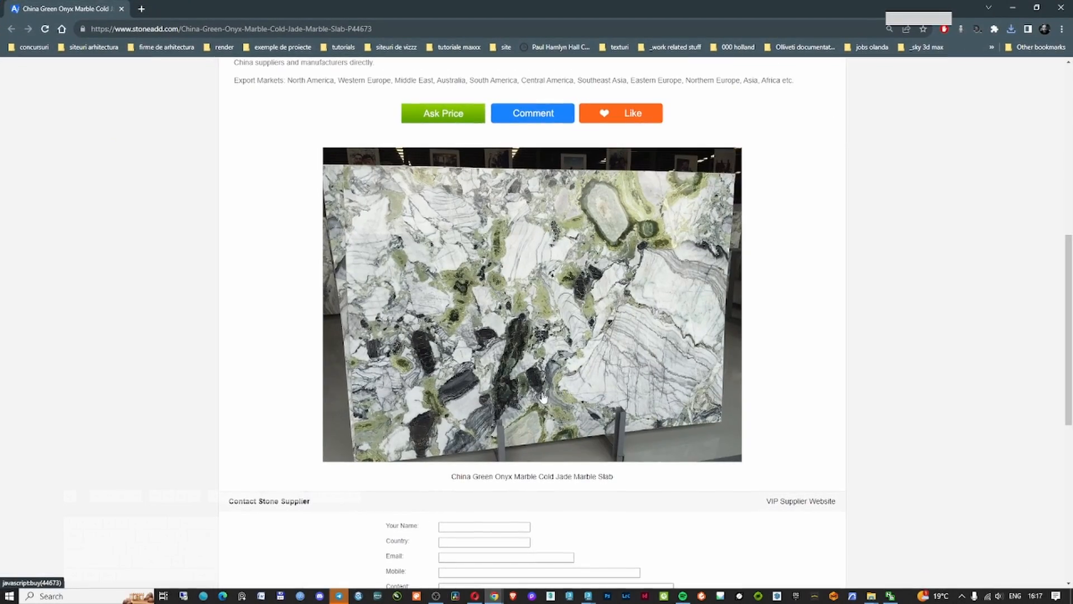
right_click(535, 285)
key("e")
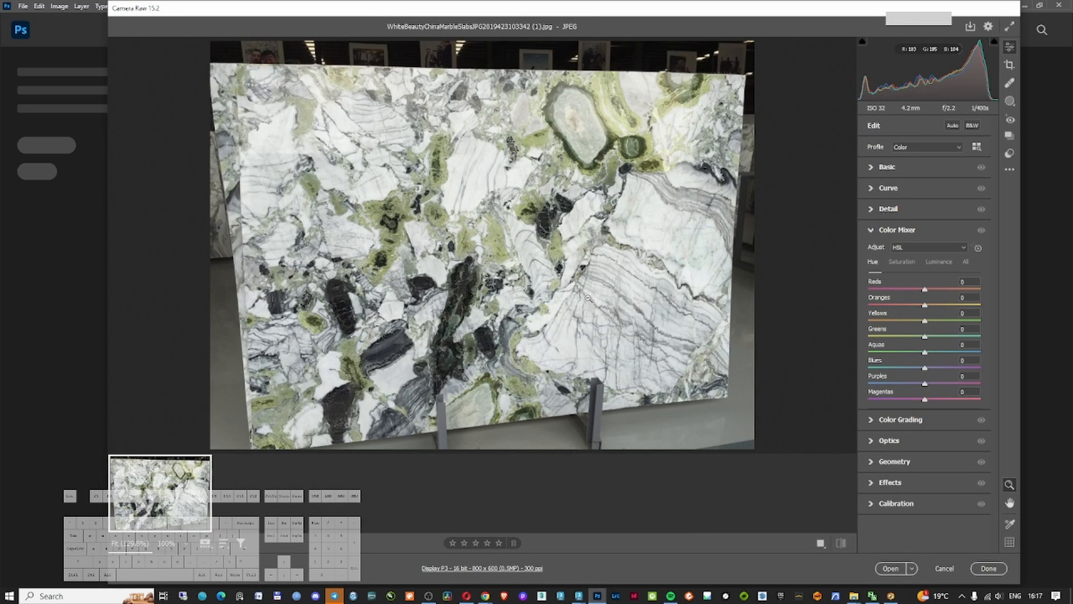
right_click(535, 260)
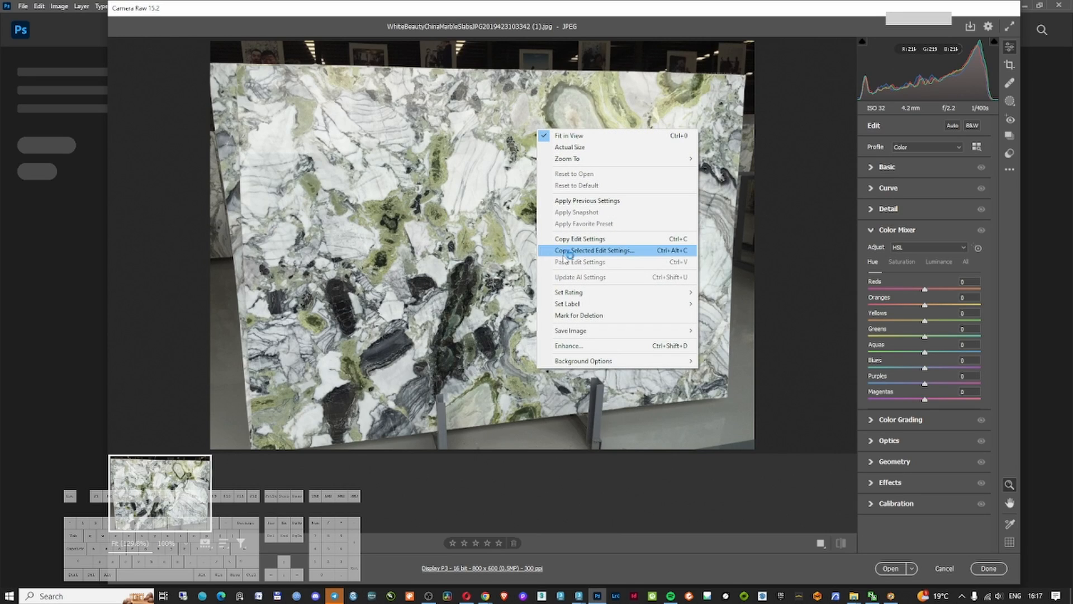
left_click(604, 346)
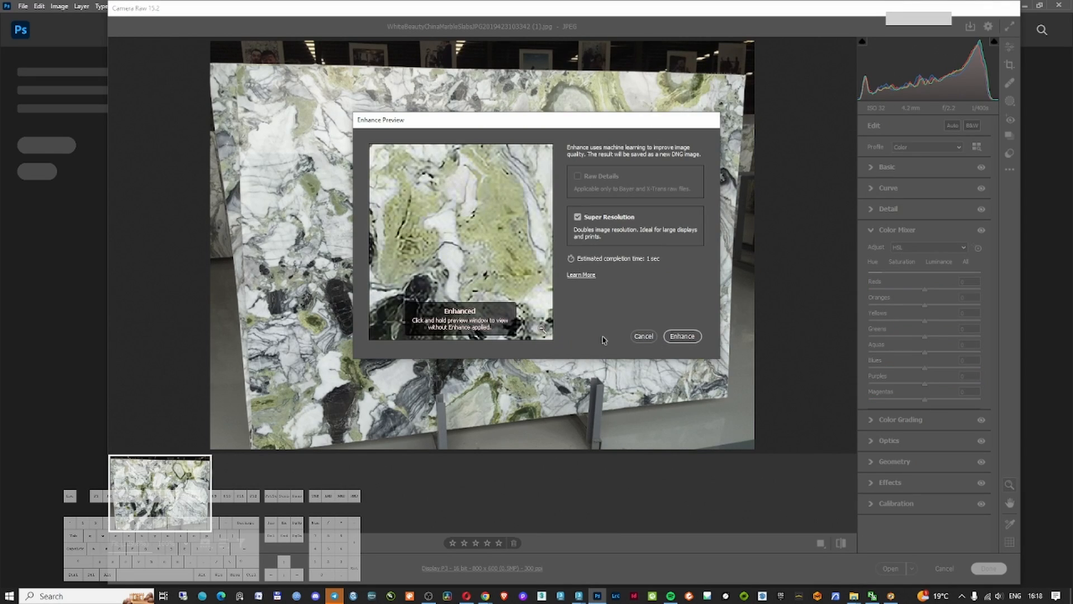
Straighten the enhanced slab's perspective with manual Geometry transforms and open the image for editing
left_click(870, 294)
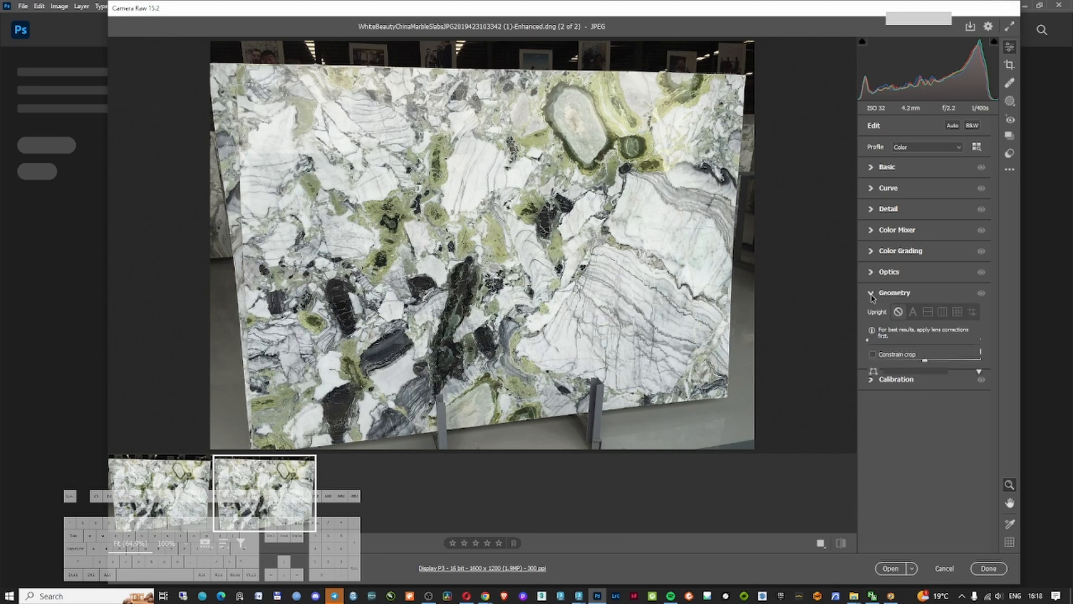
left_click_drag(927, 399, 941, 399)
left_click_drag(925, 415, 934, 415)
mouse_move(925, 462)
left_mouse_down()
mouse_move(916, 462)
mouse_move(923, 478)
left_mouse_up()
left_click_drag(934, 415, 926, 493)
left_click_drag(923, 478, 922, 478)
left_click(890, 568)
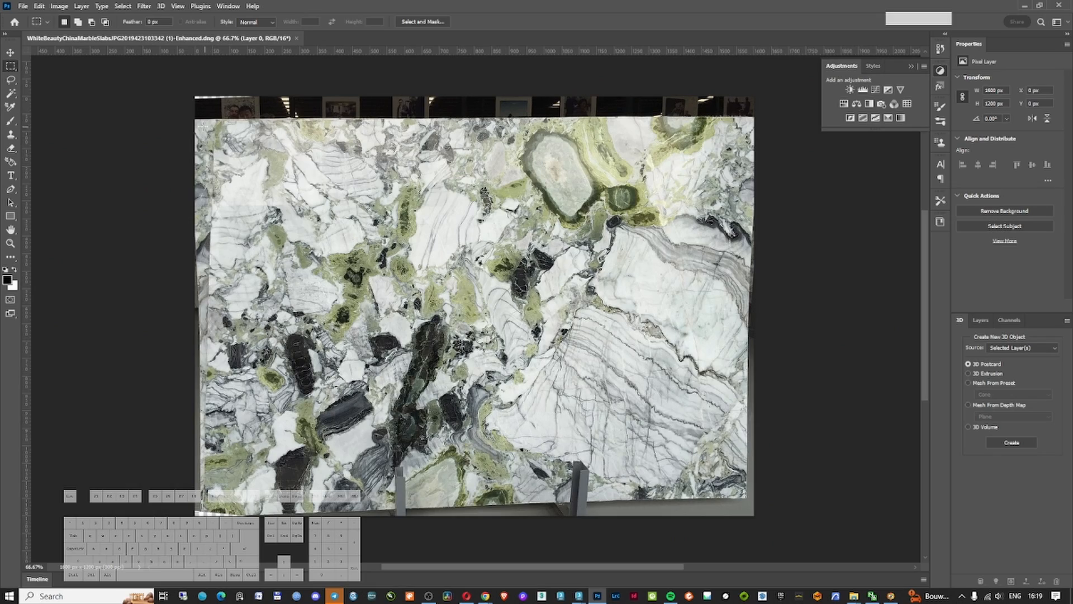
Crop the image to the slab's interior, about 1551 × 1066 px
left_click_drag(203, 127, 747, 497)
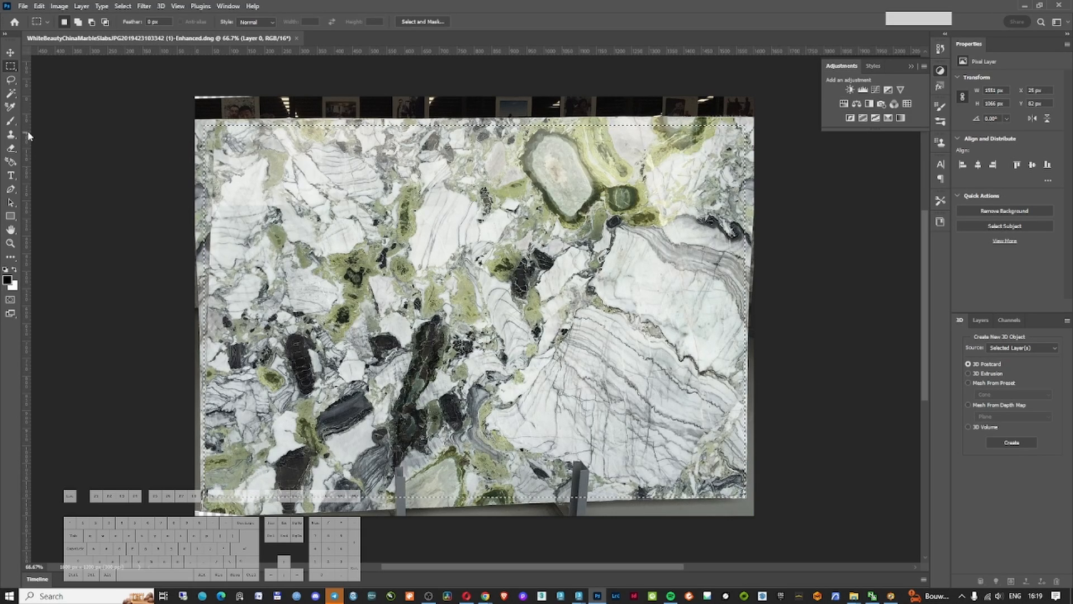
left_click(11, 257)
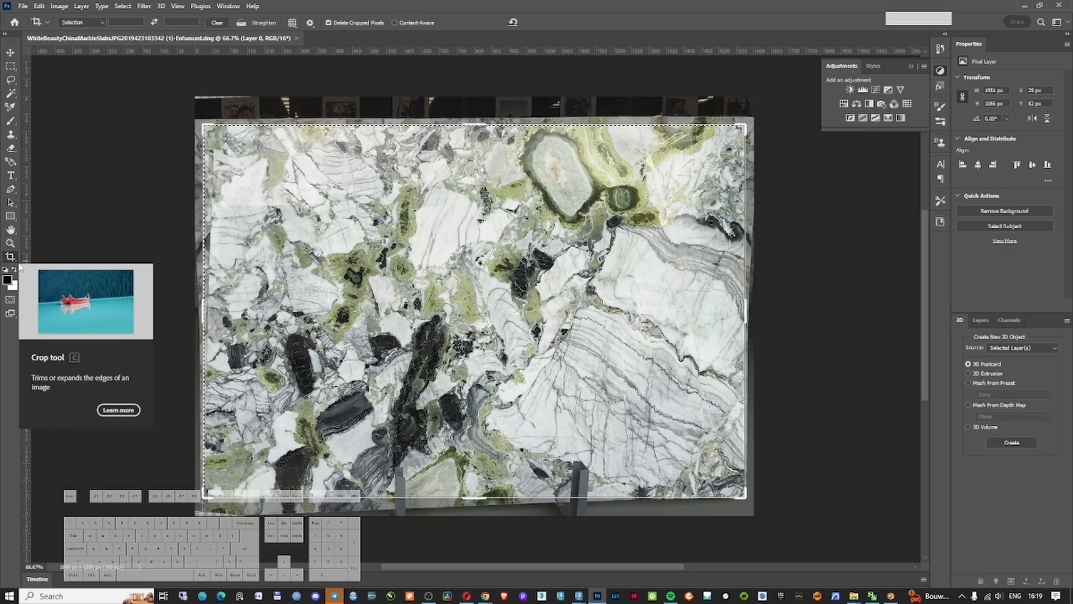
key("Return")
Remove the grey stand post at the marble's lower edge with a content-aware fill and deselect
left_click_drag(565, 459, 591, 514)
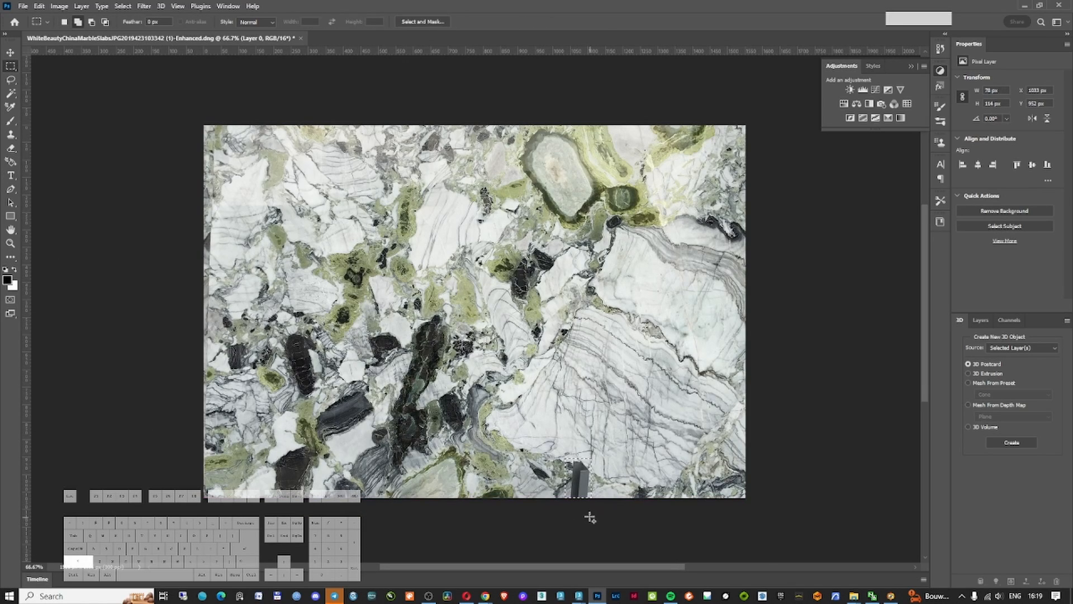
key("shift+F5")
key("Return")
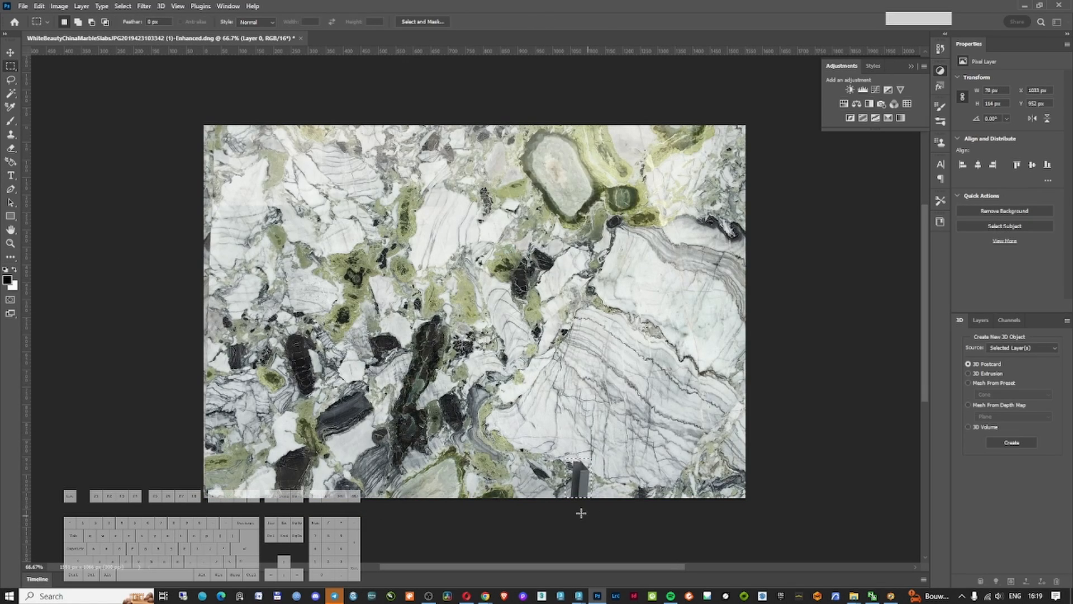
key("ctrl+d")
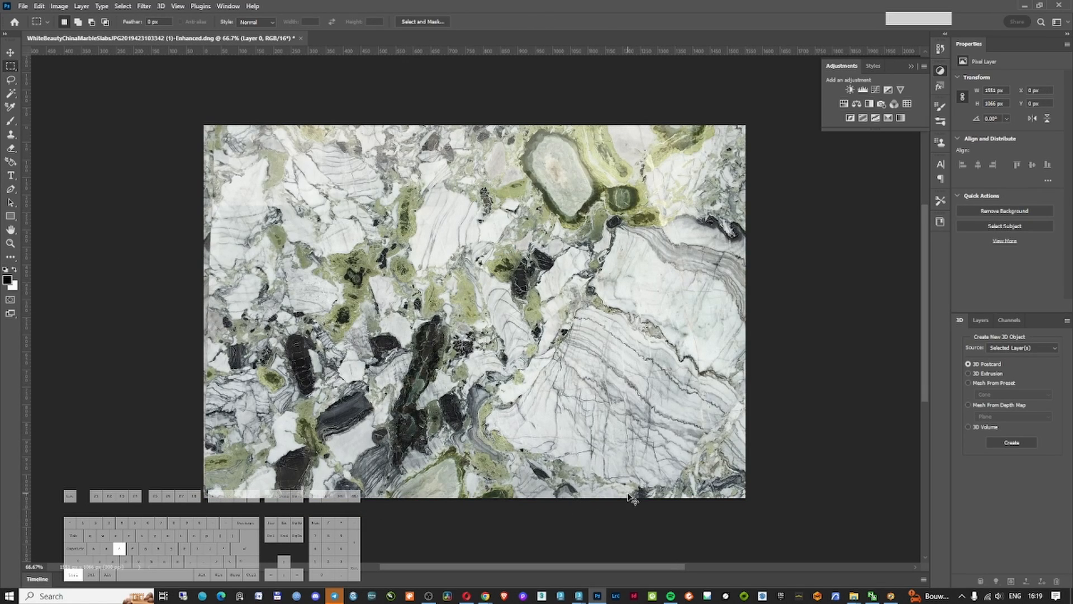
Offset the marble image by +640 px horizontally and +678 px vertically with wrap-around edges
left_click(144, 6)
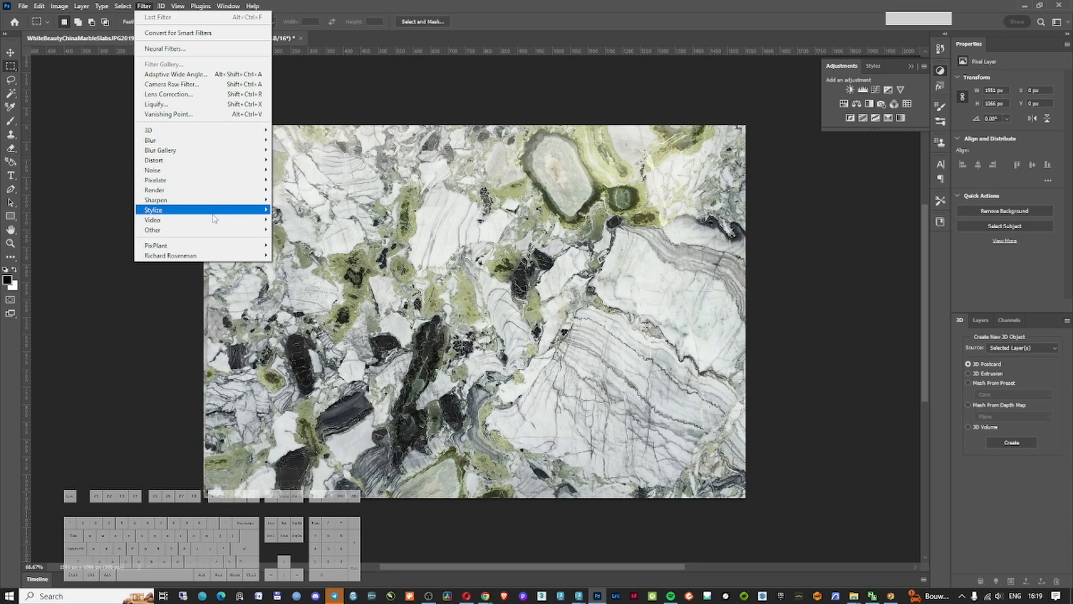
mouse_move(214, 229)
left_click(290, 231)
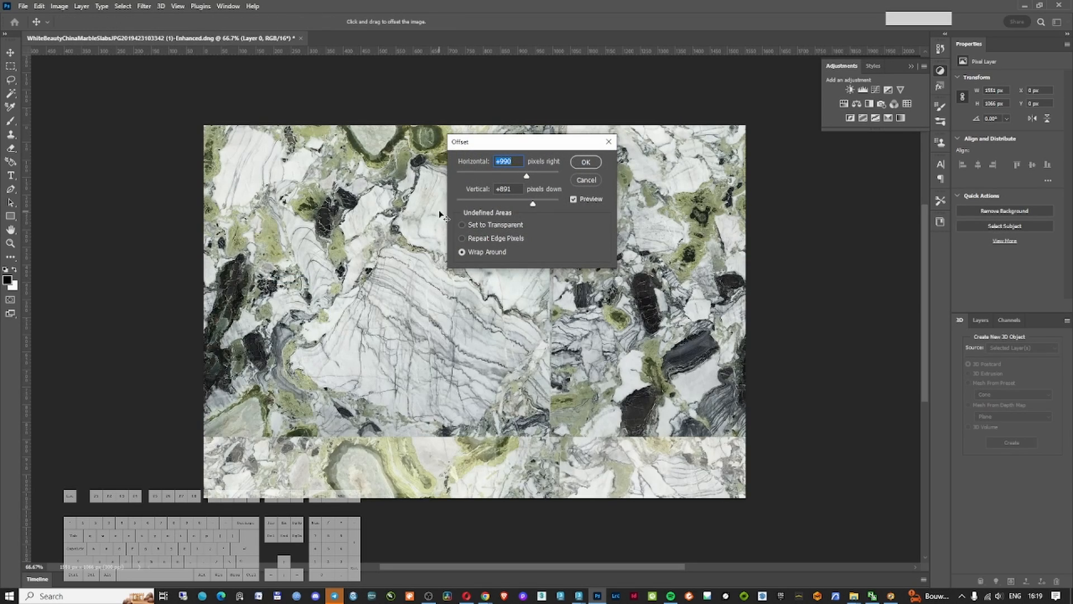
left_click(752, 188)
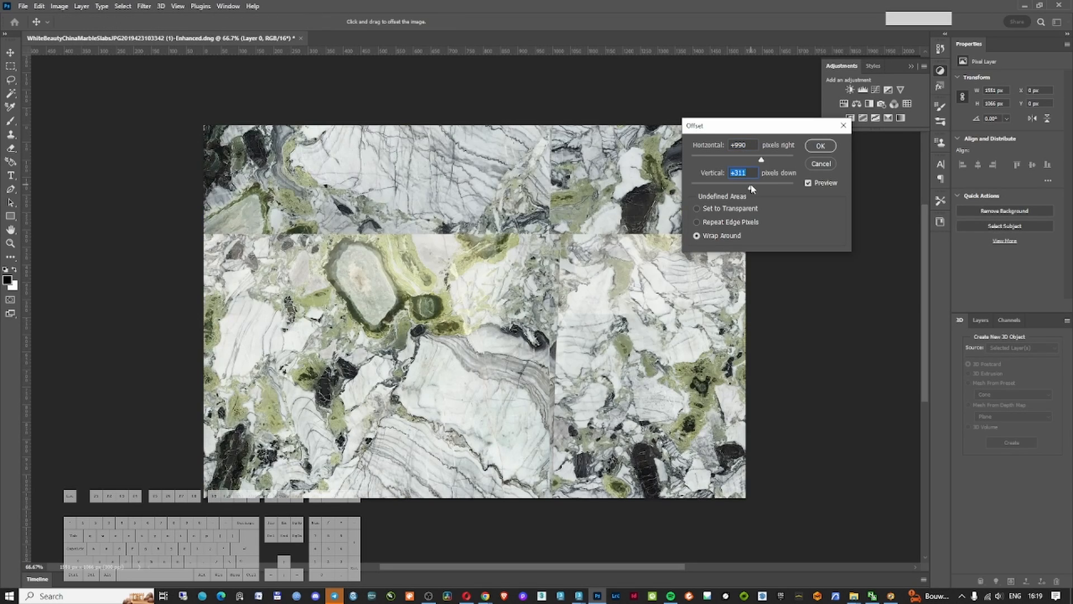
left_click_drag(752, 188, 774, 187)
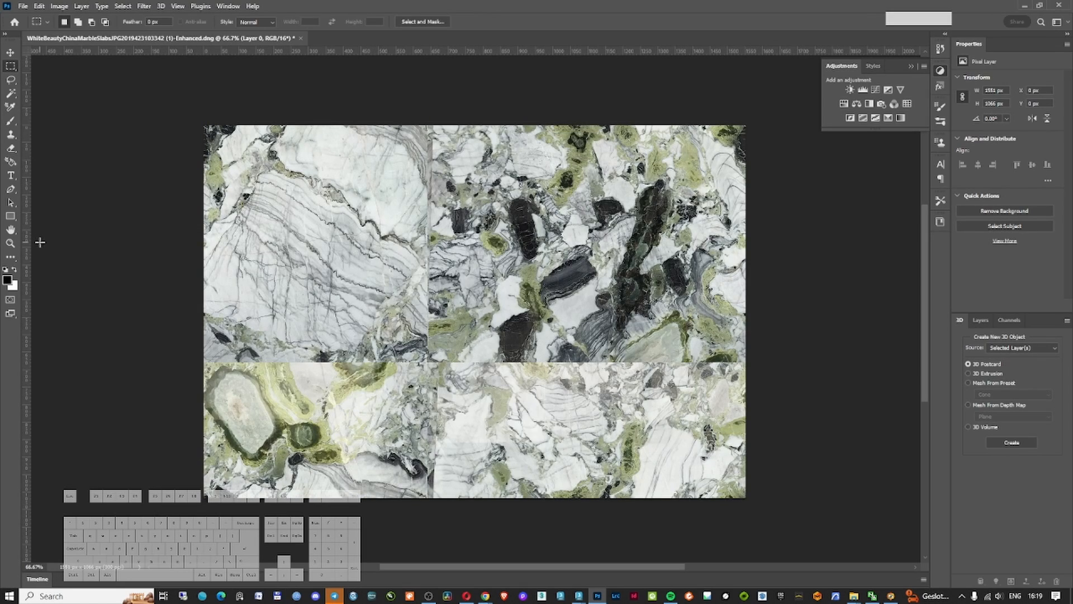
Clone-stamp marble texture with a 70 px brush over the seam crossing and the horizontal seam left of it
left_click(12, 91)
right_click(12, 94)
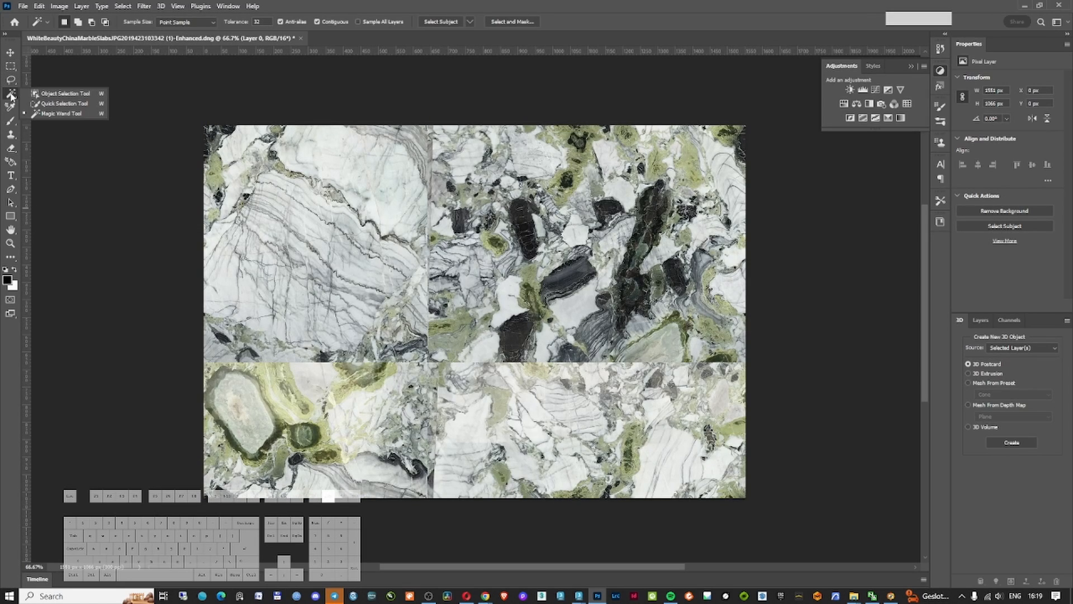
right_click(11, 135)
left_click(43, 135)
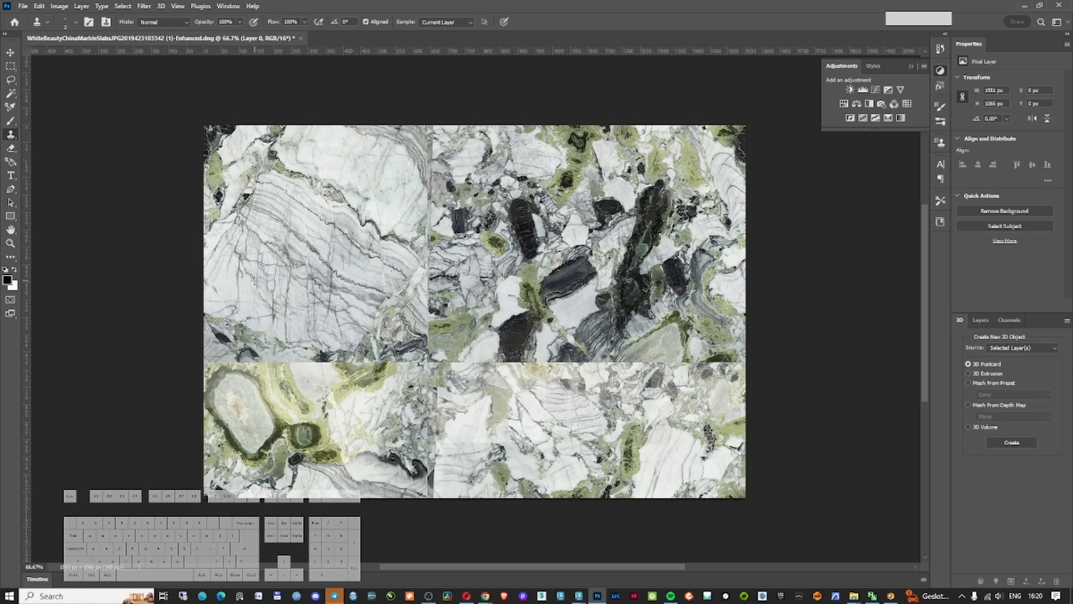
scroll(416, 255, "up", 1, "alt")
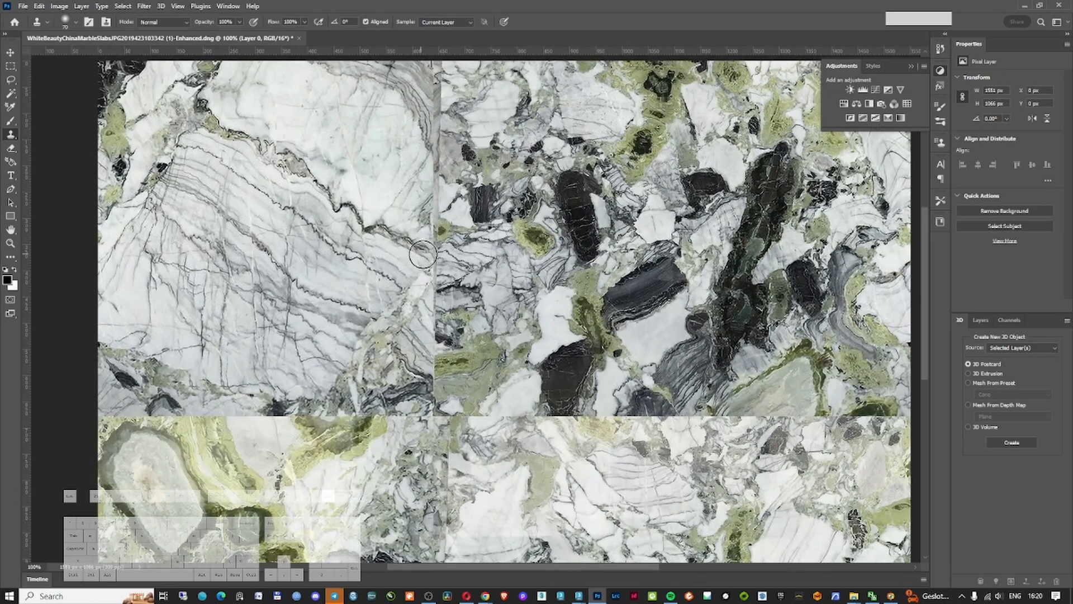
left_click(397, 376, "alt")
left_click_drag(439, 385, 397, 409)
mouse_move(333, 416)
left_mouse_down()
mouse_move(349, 311)
mouse_move(342, 318)
left_mouse_up()
left_click(262, 274, "alt")
left_click_drag(272, 302, 279, 338)
left_click(394, 264, "alt")
left_click_drag(402, 309, 379, 315)
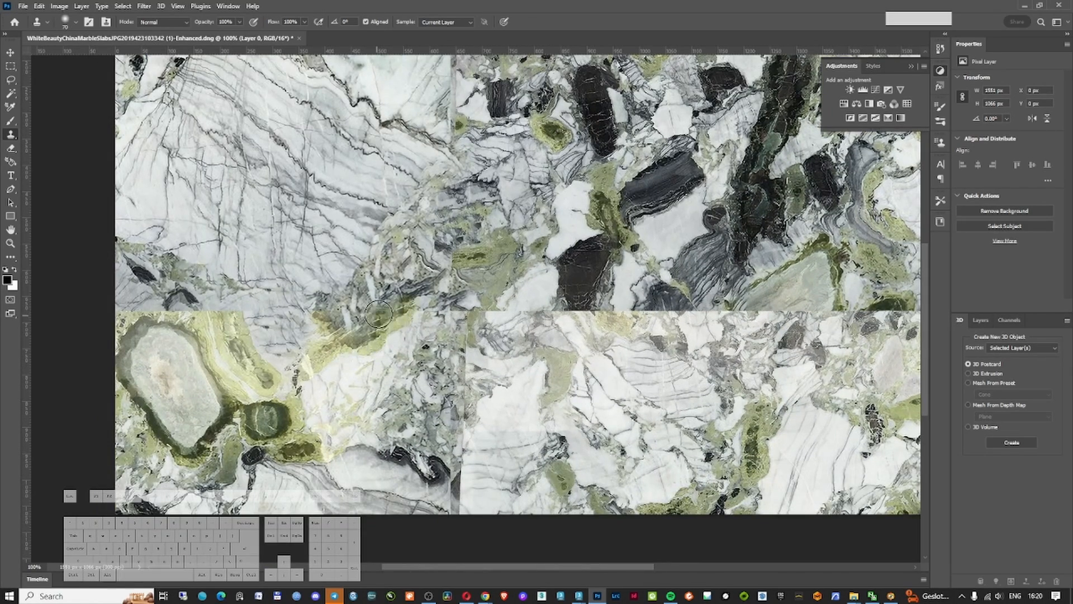
Clone over the horizontal seam from the crossing past the black stone to the image's right edge
left_click_drag(448, 377, 437, 366)
left_click_drag(424, 292, 423, 299)
left_click_drag(492, 295, 463, 300)
left_click(462, 301, "alt")
left_click_drag(529, 306, 541, 314)
left_click_drag(559, 358, 545, 317)
left_click_drag(570, 263, 576, 281)
left_click_drag(573, 274, 579, 289)
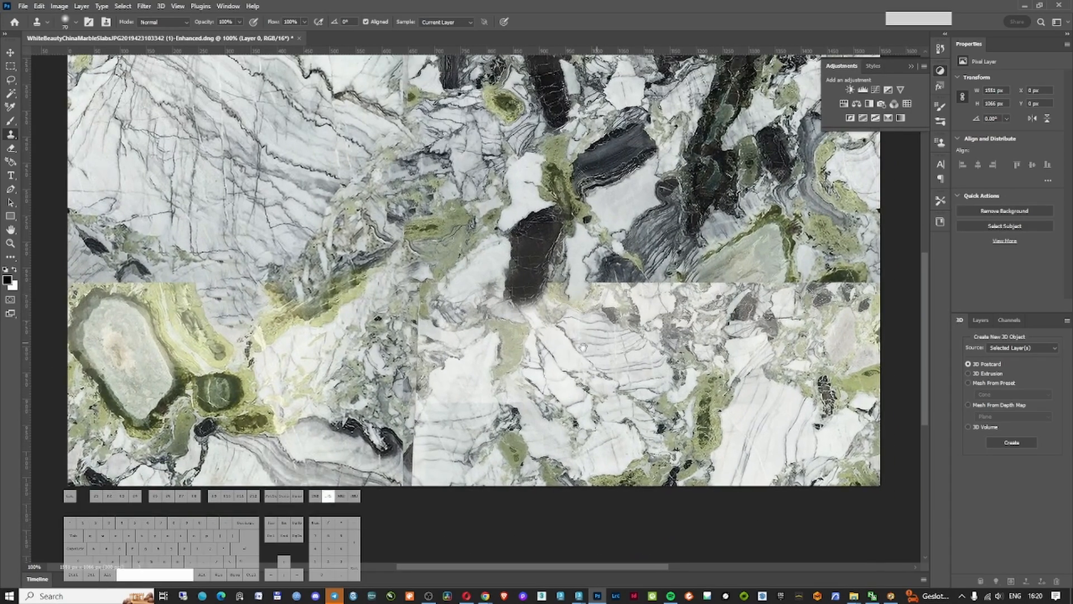
left_click_drag(583, 348, 530, 385)
left_click_drag(576, 311, 545, 337)
mouse_move(621, 310)
left_mouse_down()
mouse_move(607, 327)
mouse_move(670, 317)
mouse_move(743, 324)
mouse_move(738, 335)
left_mouse_up()
left_click(681, 302, "alt")
left_click_drag(739, 329, 791, 320)
Clone over the vertical seam below the crossing and touch up the horizontal seam above the large round green stone
left_click_drag(489, 468, 514, 450)
left_click(363, 364, "alt")
mouse_move(373, 349)
left_mouse_down()
mouse_move(347, 384)
mouse_move(366, 426)
left_mouse_up()
left_click_drag(384, 438, 399, 372)
left_click_drag(362, 416, 381, 436)
left_click_drag(380, 413, 584, 474)
left_click(376, 328, "alt")
mouse_move(342, 295)
left_mouse_down()
mouse_move(317, 304)
mouse_move(292, 290)
mouse_move(256, 323)
left_mouse_up()
left_click(251, 275, "alt")
key("ctrl+z")
key("ctrl+z")
left_click_drag(417, 312, 377, 486)
Clone over the vertical seam above the crossing and blend the seam at the image's left edge above the round stone
left_click_drag(535, 260, 530, 300)
left_click(513, 176, "alt")
left_click_drag(530, 182, 529, 217)
left_click_drag(537, 160, 536, 133)
left_click_drag(425, 425, 454, 319)
scroll(224, 414, "up", 4, "alt")
scroll(335, 285, "down", 2, "alt")
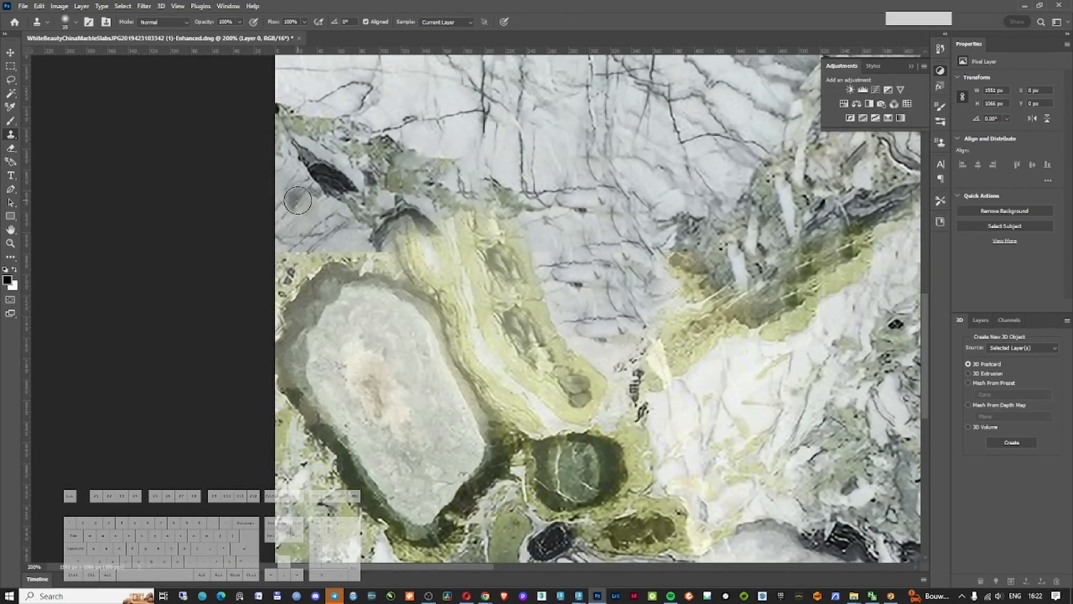
left_click_drag(359, 245, 372, 252)
mouse_move(334, 259)
left_mouse_down()
mouse_move(296, 246)
mouse_move(363, 325)
mouse_move(319, 250)
left_mouse_up()
Lasso the yellow-green streak beside the large round stone and replace it with a content-aware fill
scroll(252, 260, "down", 2, "alt")
key("l")
key("shift+F5")
key("Return")
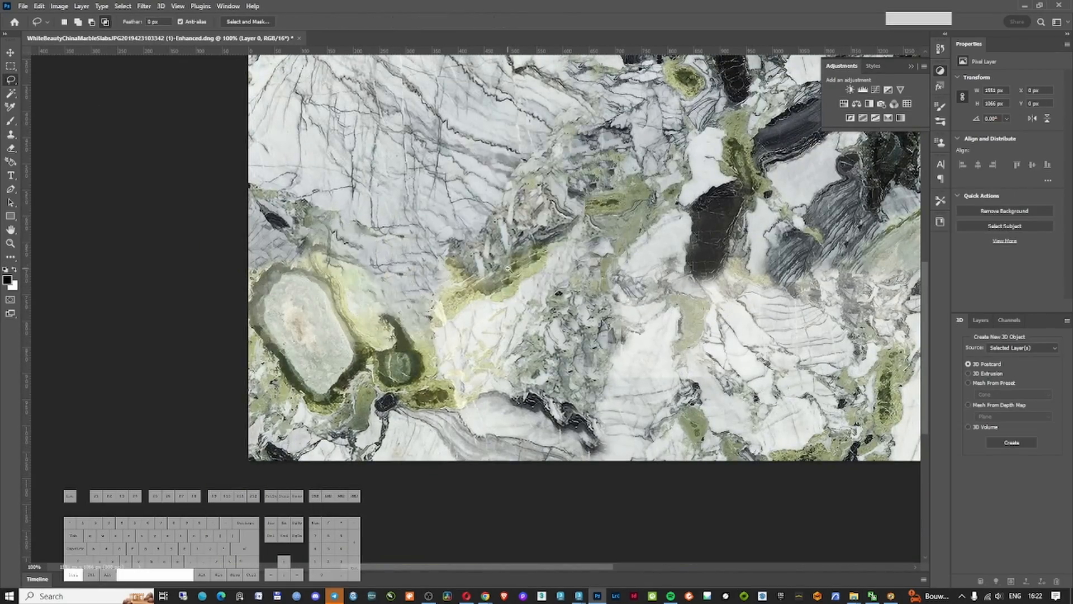
scroll(507, 269, "down", 1, "alt")
left_click_drag(451, 302, 420, 332)
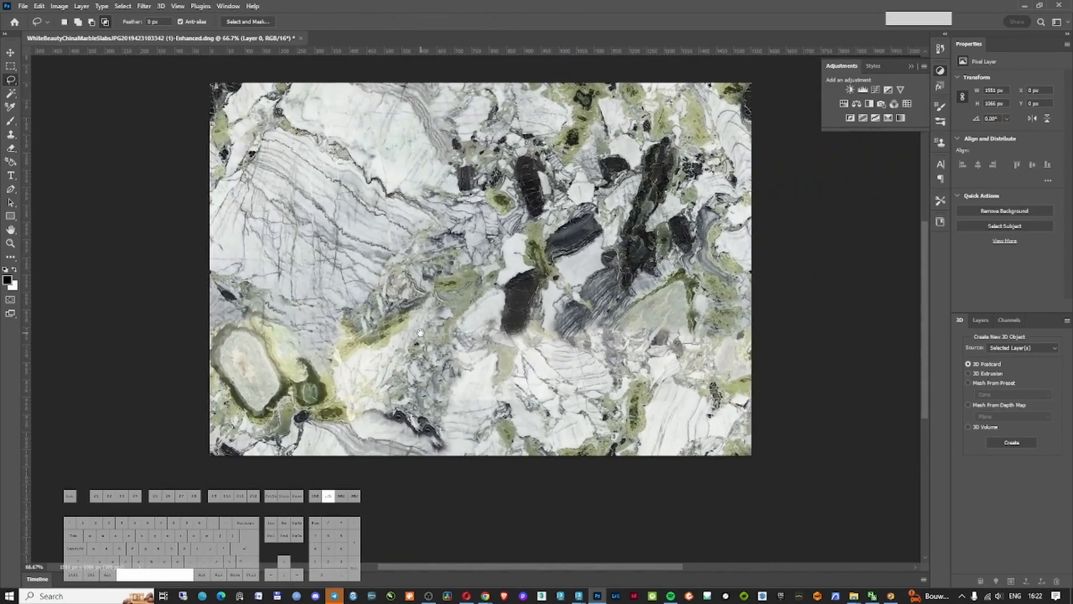
Offset the retouched marble again with wrap-around edges to check its tiling for seams
left_click(144, 6)
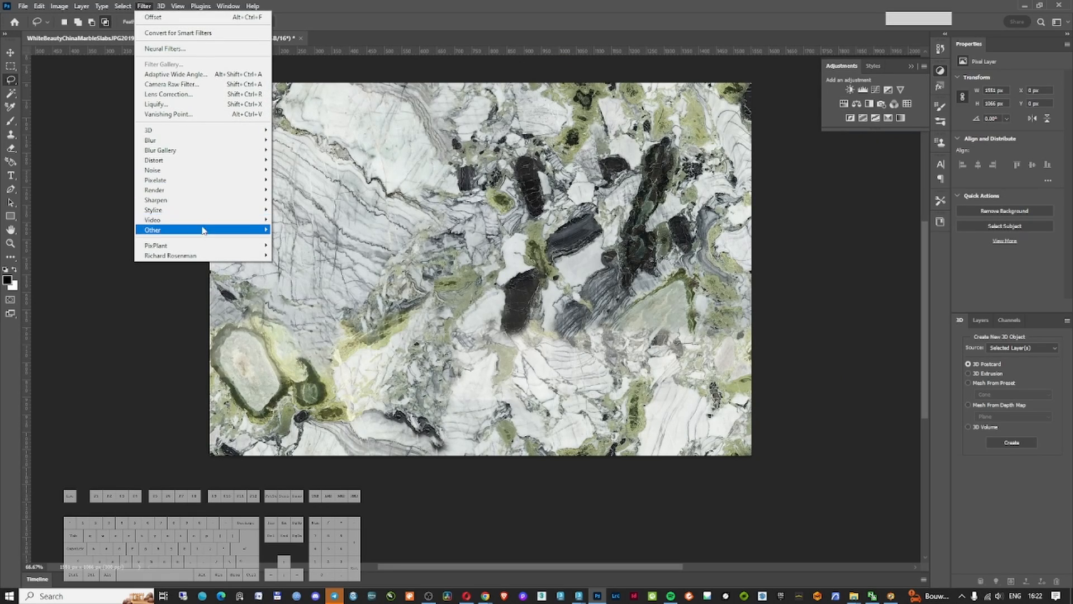
mouse_move(205, 230)
left_click(299, 279)
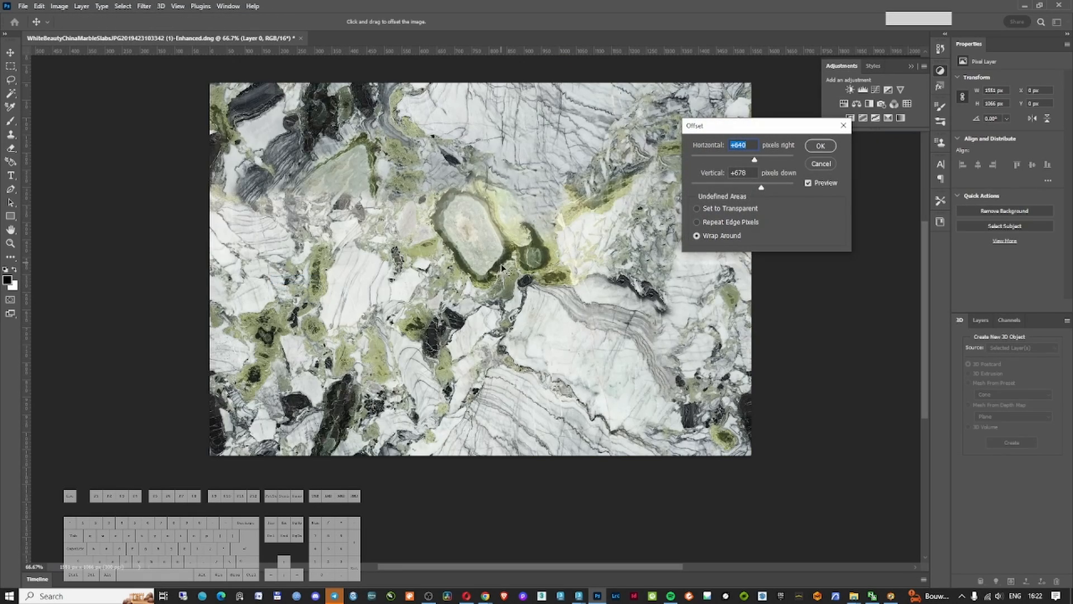
left_click_drag(730, 145, 855, 162)
left_click_drag(756, 132, 790, 146)
left_click(854, 160)
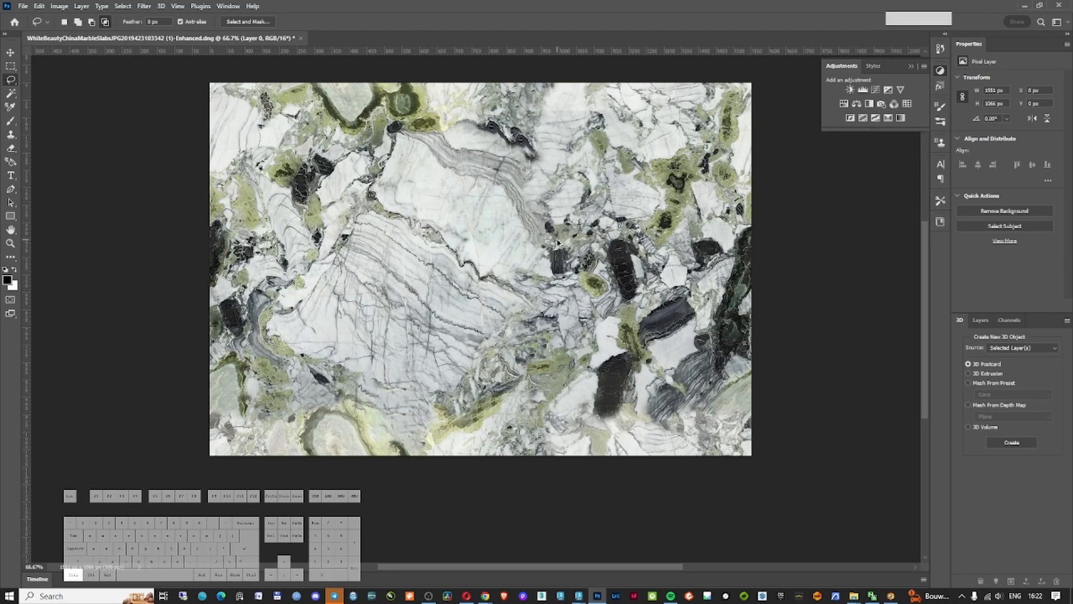
Export the retouched marble for web as a JPEG High image at quality 60 into the Textures folder, keeping the suggested file name
key("ctrl+alt+shift+s")
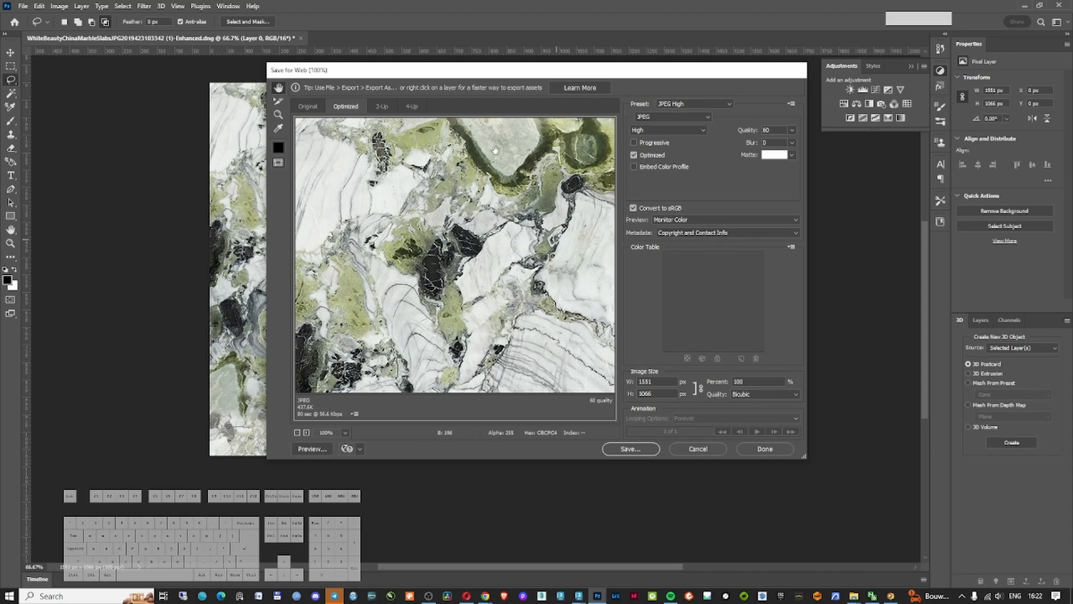
left_click(642, 448)
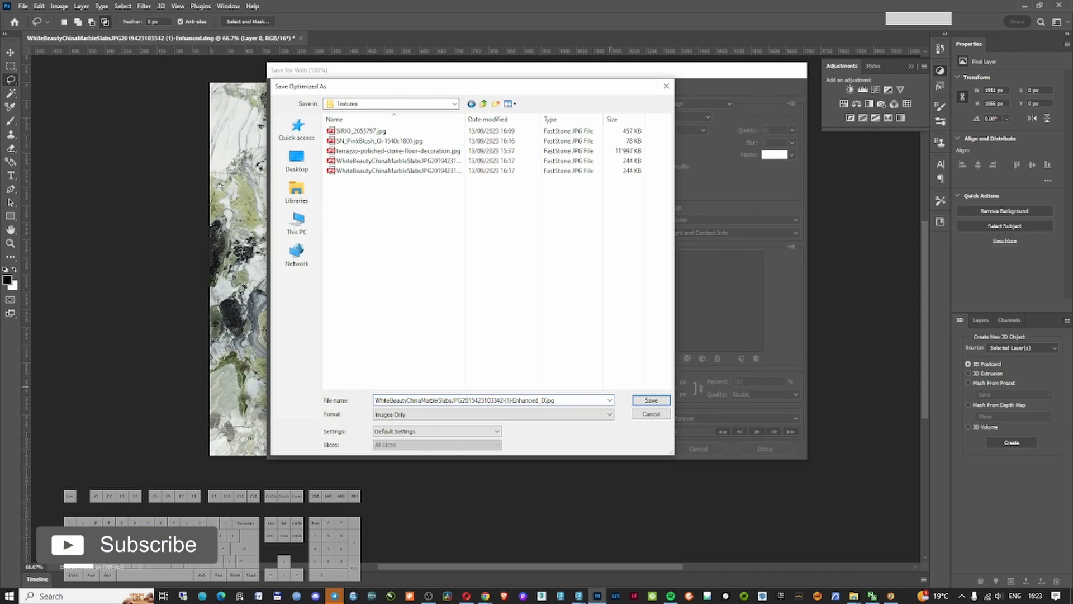
key("Return")
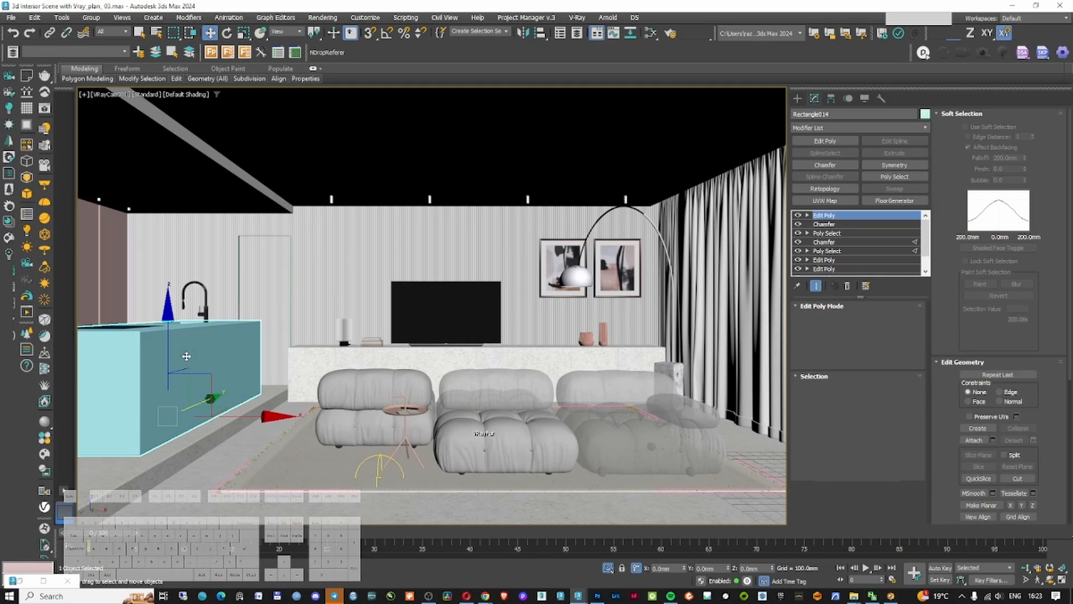
Switch to 3ds Max, isolate the kitchen island and create a material view named counter containing a VRayMtl
key("alt+q")
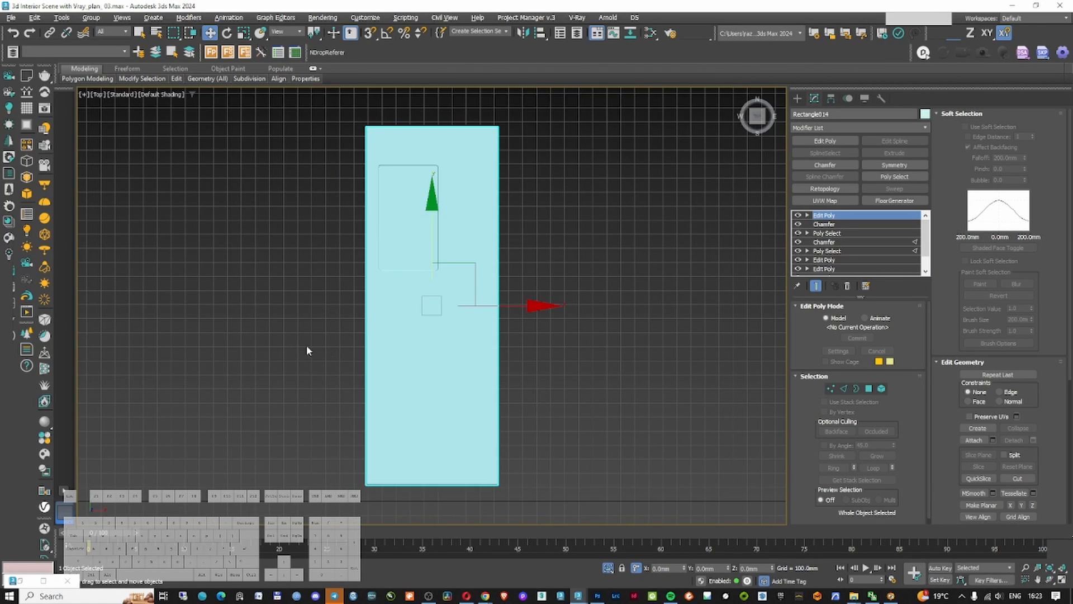
type("counte")
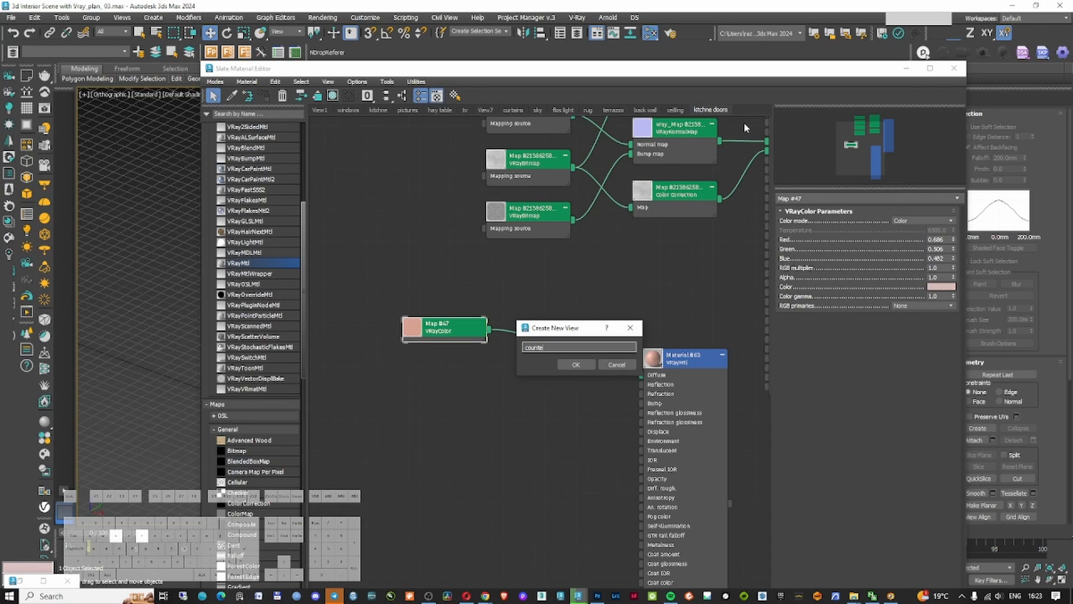
type("r")
key("Return")
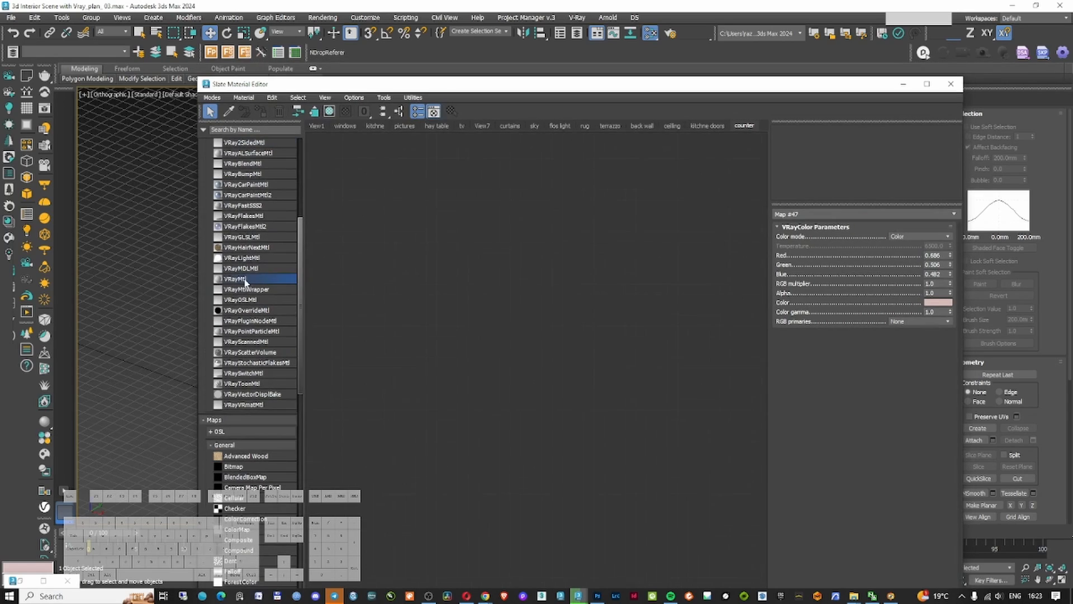
double_click(479, 248)
left_click_drag(244, 280, 553, 237)
Add a VRayBitmap that loads the Enhanced_D.jpg marble texture from the Textures folder and connect it to the material's diffuse
scroll(270, 424, "down", 8)
scroll(266, 428, "down", 7)
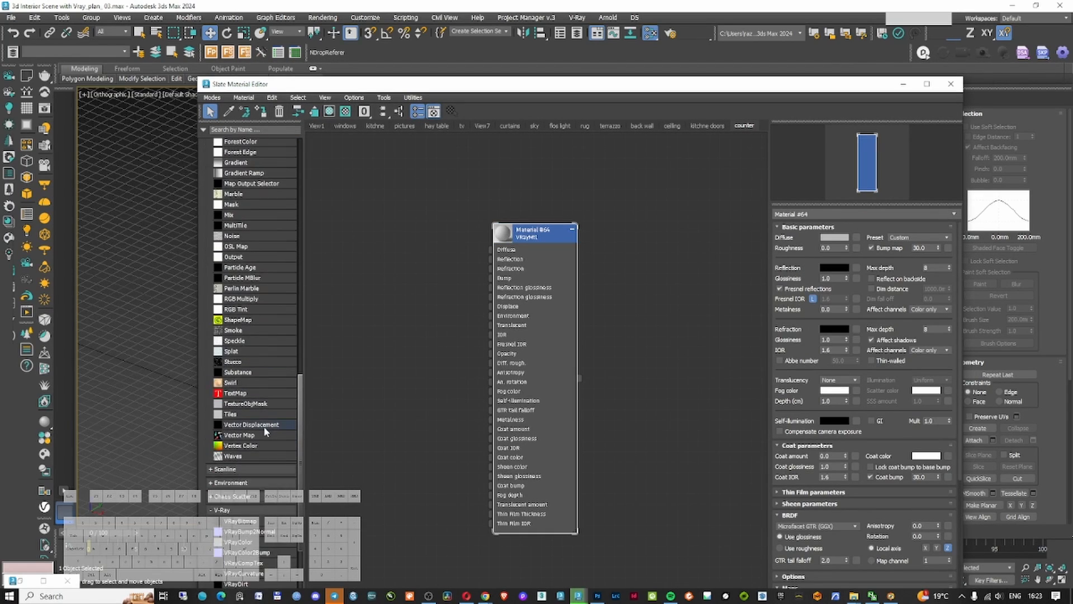
left_click_drag(259, 408, 479, 256)
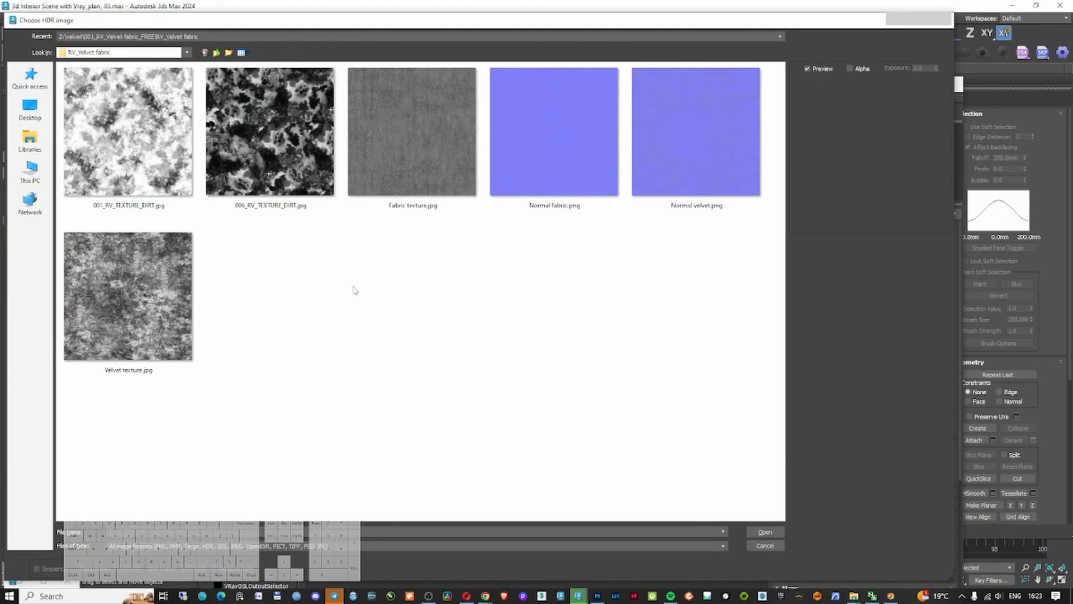
left_click(179, 39)
left_click(175, 52)
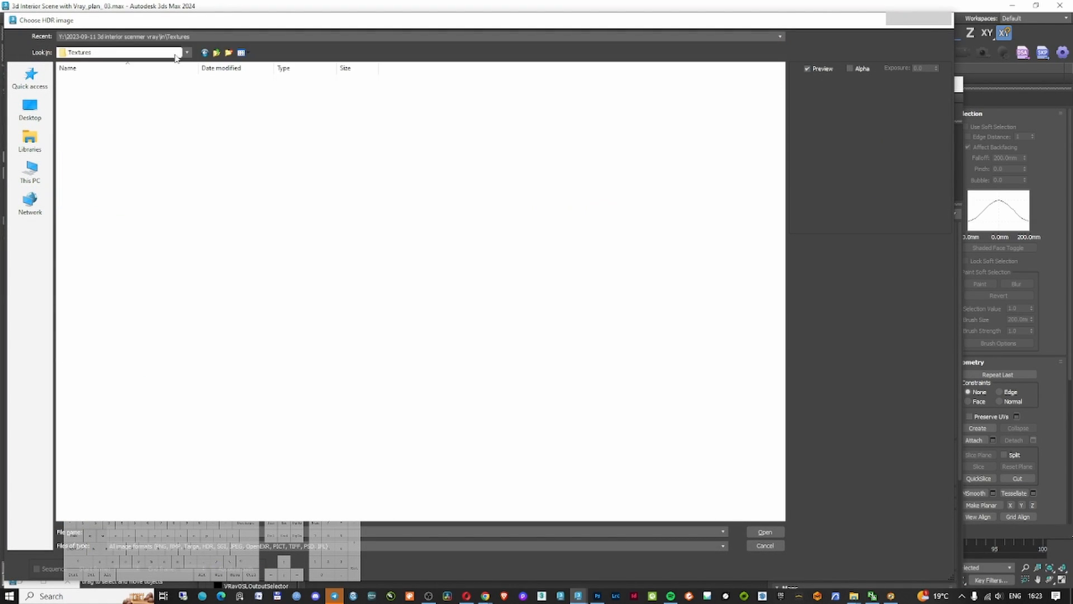
right_click(165, 182)
key("Escape")
right_click(222, 192)
mouse_move(240, 194)
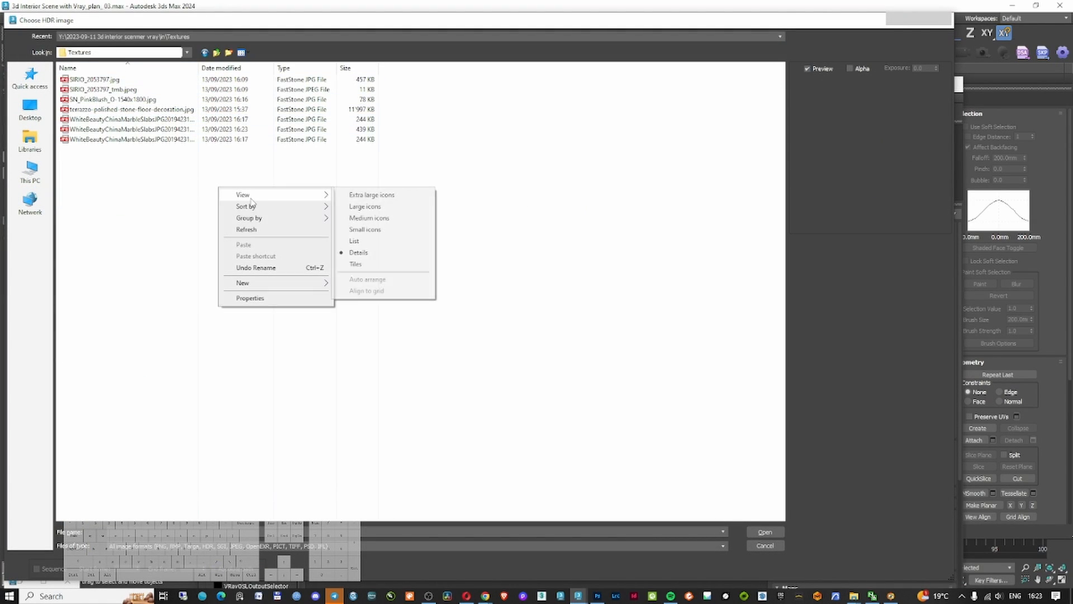
left_click(380, 205)
double_click(141, 318)
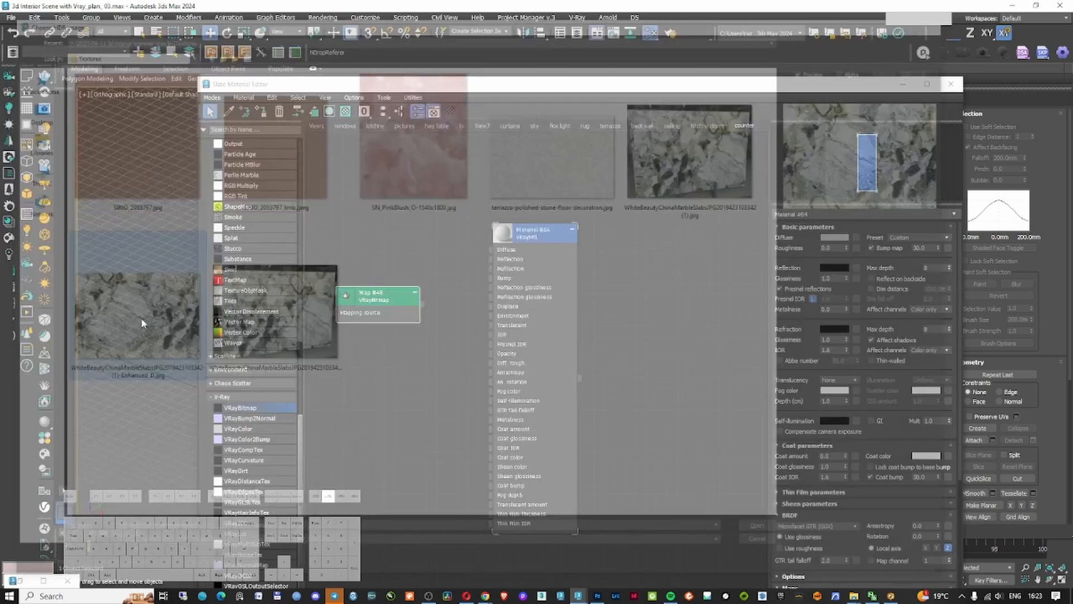
left_click_drag(423, 305, 574, 271)
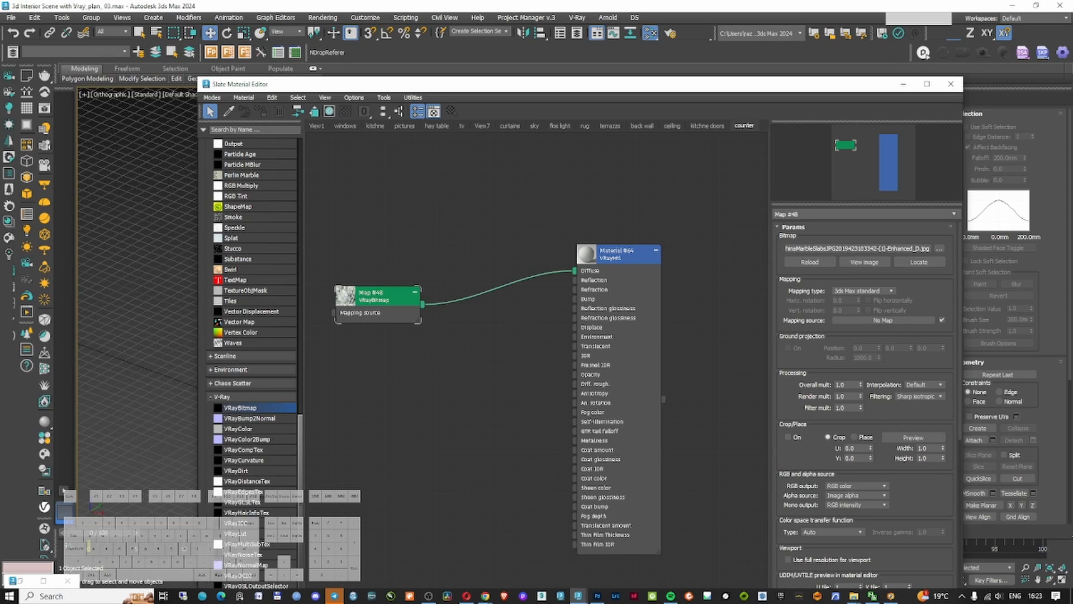
Maximize the Slate Material Editor and add a VRayUVWRandomizer beside the marble bitmap
left_click(395, 299)
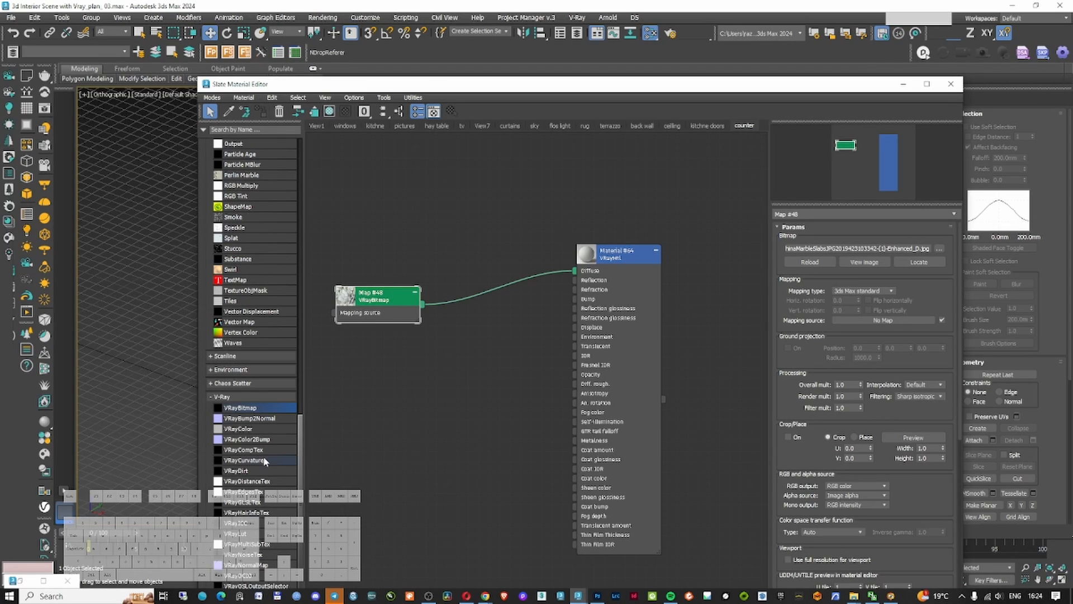
scroll(267, 436, "down", 4)
left_click_drag(403, 299, 444, 289)
double_click(414, 84)
scroll(220, 295, "down", 1)
middle_click_drag(221, 295, 313, 277)
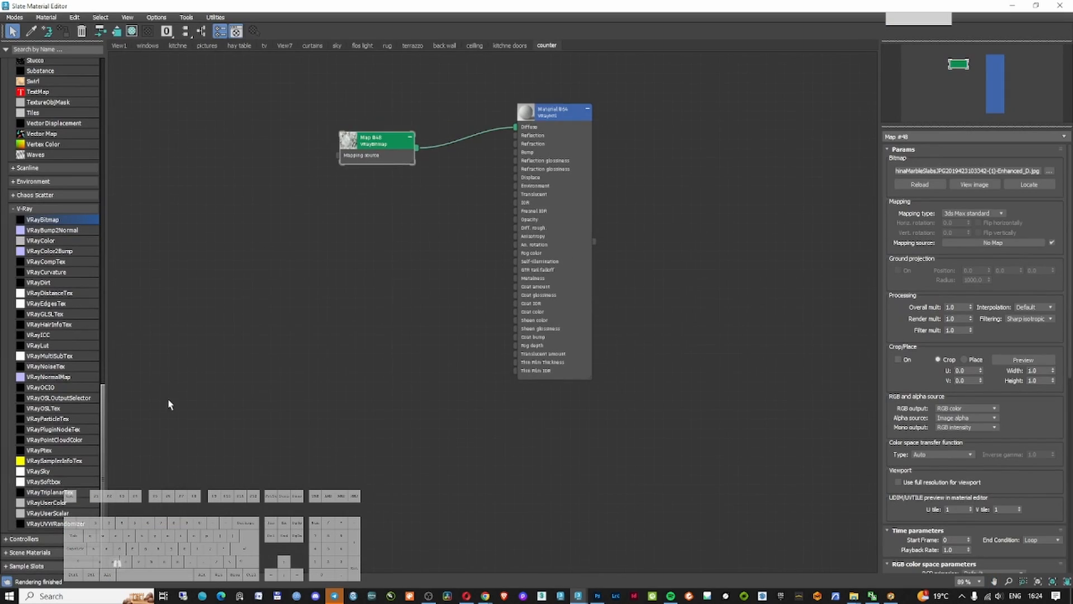
left_click_drag(53, 523, 233, 202)
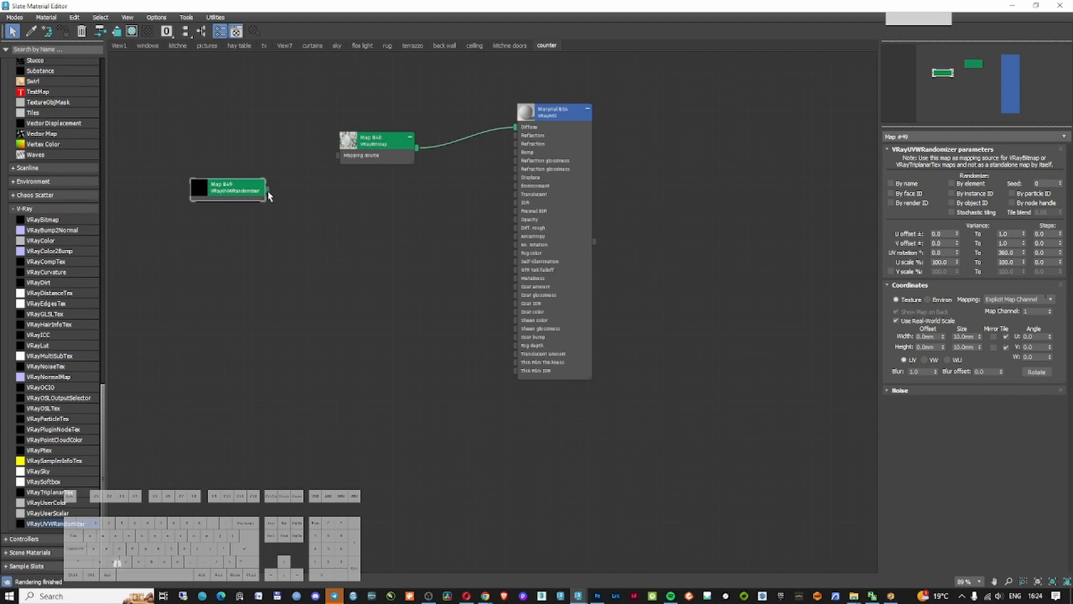
Feed the randomizer into the bitmap's mapping source, with a real-world size of 1500 by 1000 mm and stochastic tiling enabled
double_click(959, 336)
type("1")
key("Tab")
type("1000")
key("Return")
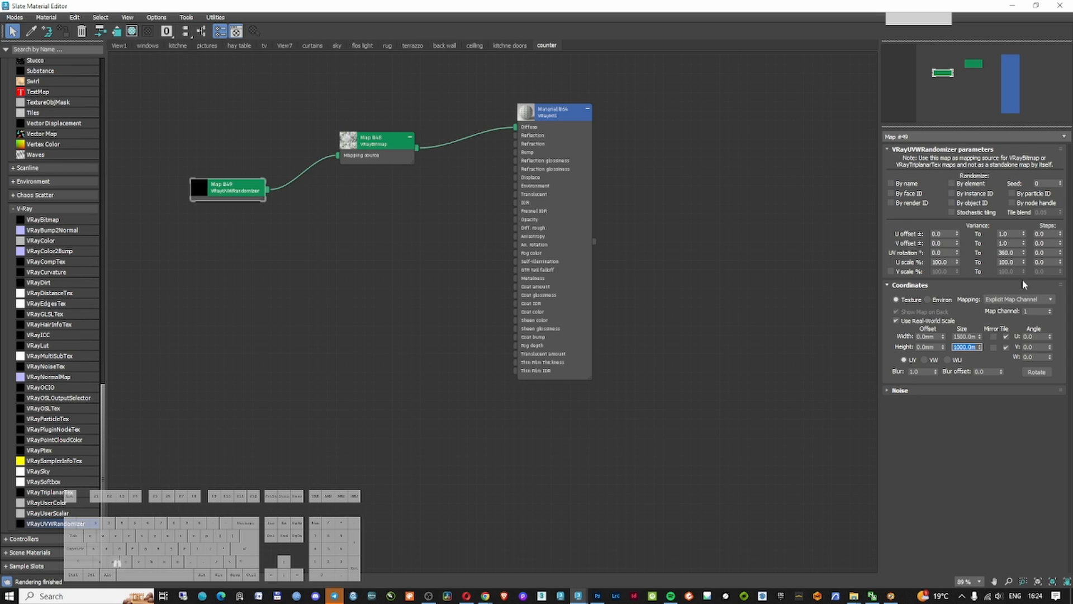
double_click(526, 113)
left_click(952, 212)
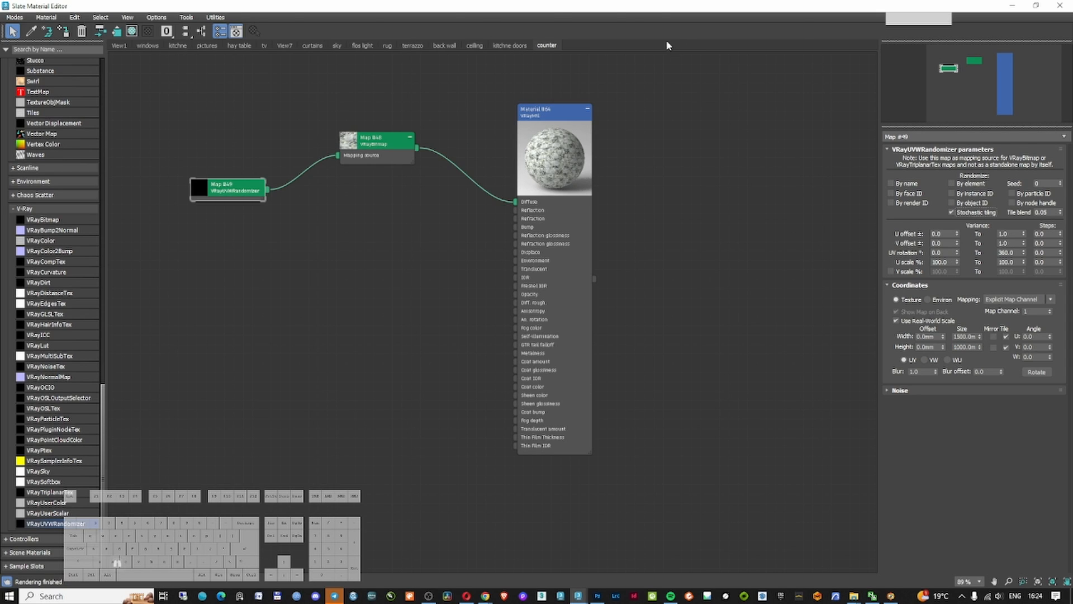
Assign the marble material to the kitchen island and add a UVW Map modifier with box mapping
left_click(1013, 5)
left_click(825, 201)
left_click(844, 365)
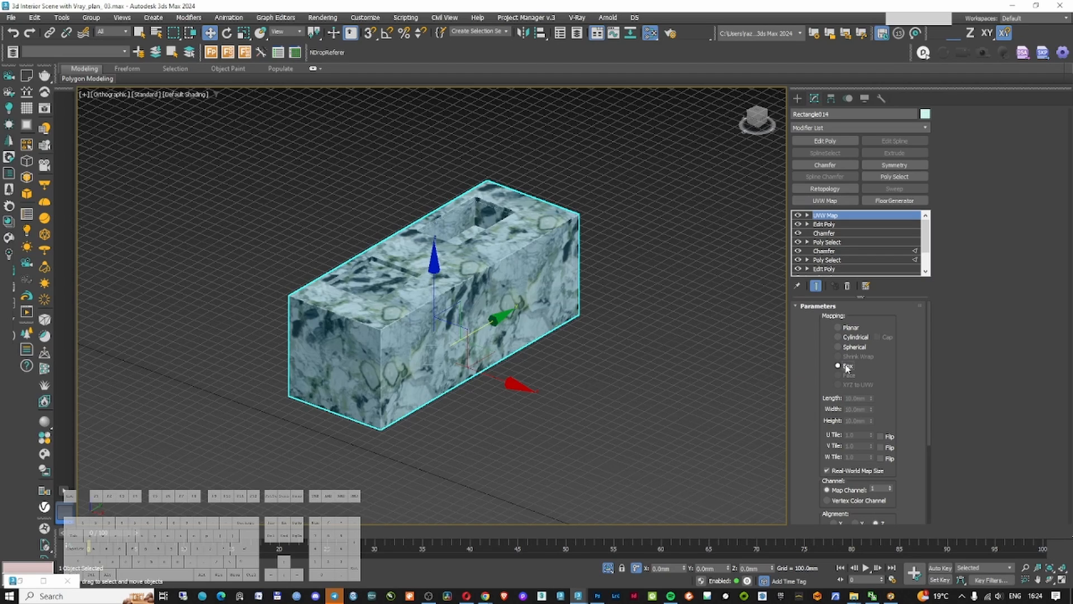
scroll(478, 310, "up", 2)
middle_click_drag(477, 310, 467, 297, "alt")
Give the counter material a white reflection colour and a reflection glossiness of 0.82
key("m")
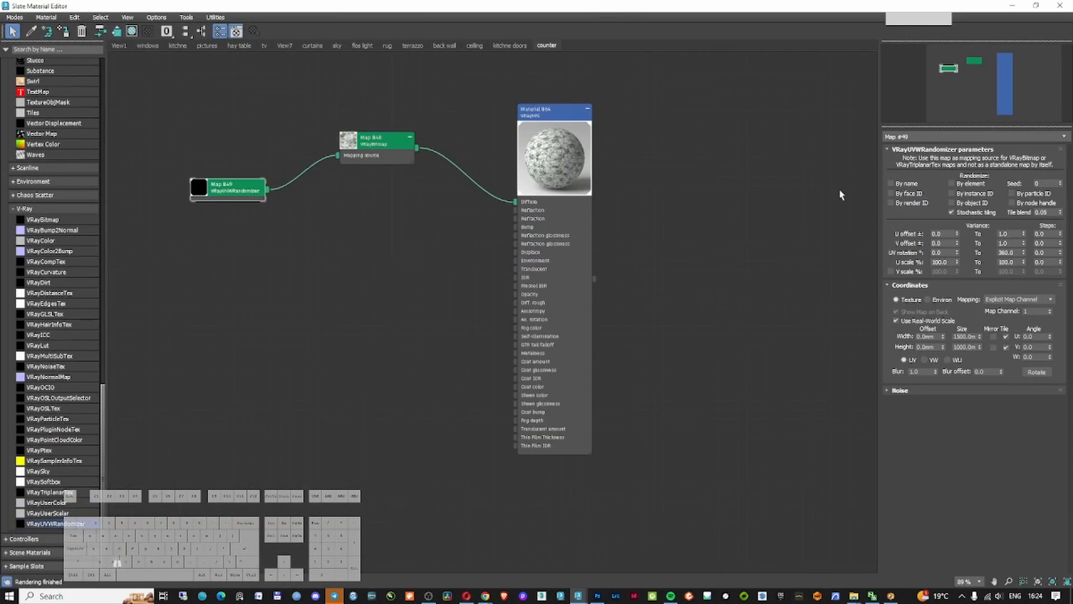
left_click(555, 111)
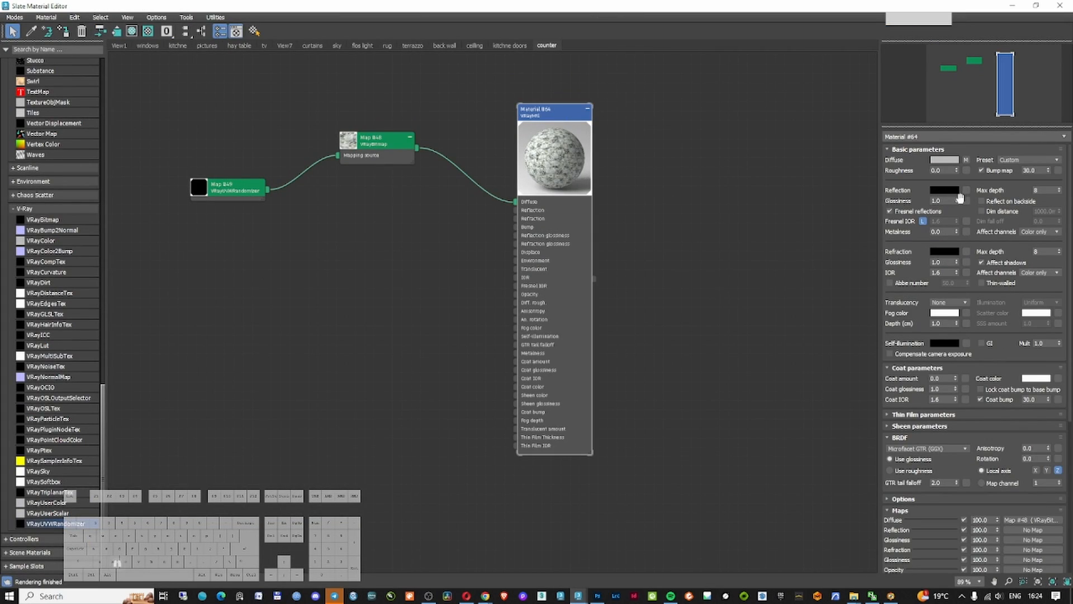
left_click(956, 203)
left_click_drag(959, 221, 959, 235)
left_click(944, 190)
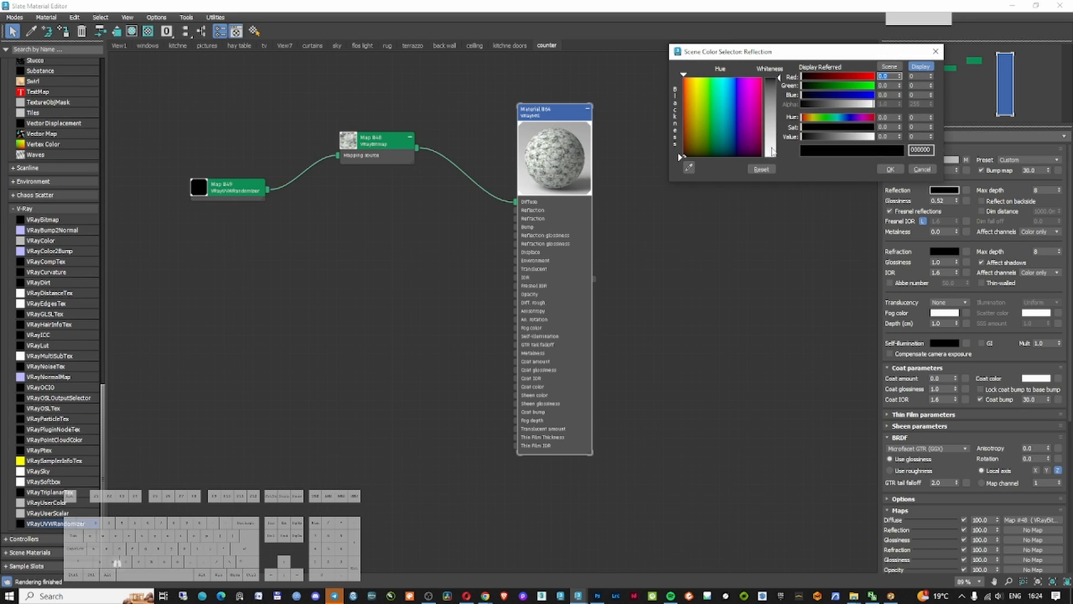
left_click(772, 148)
left_click(886, 171)
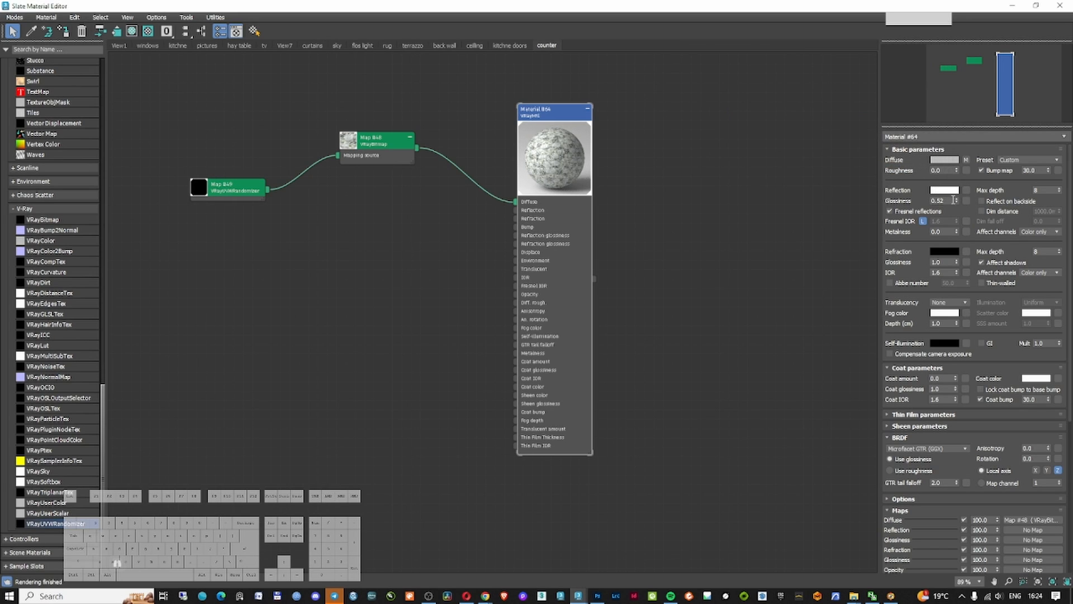
left_click_drag(959, 202, 958, 182)
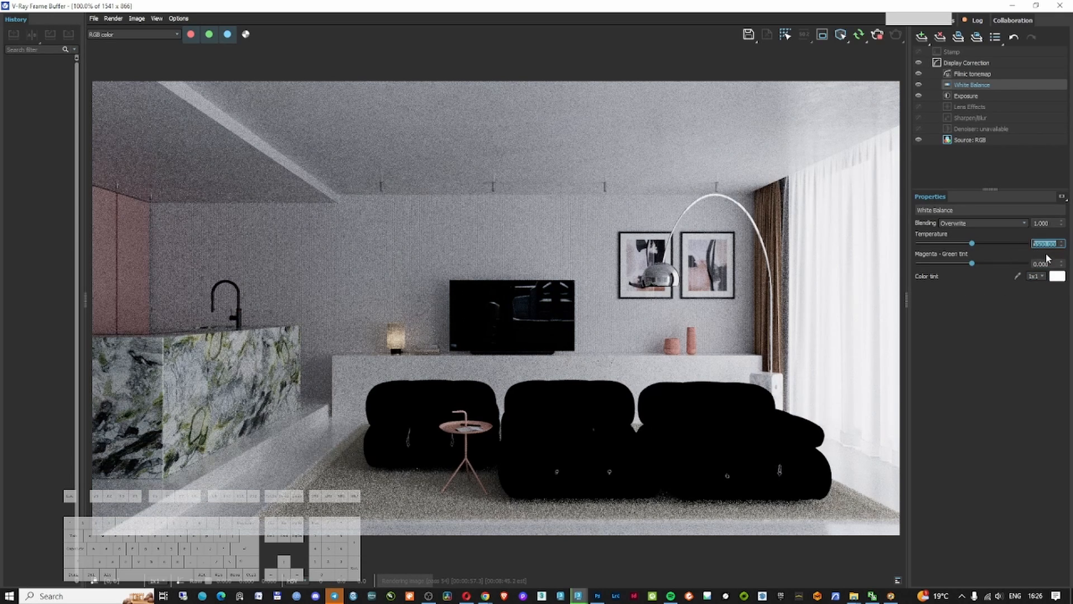
Compare the render with and without the White Balance layer and set its temperature to 6800
left_click(920, 85)
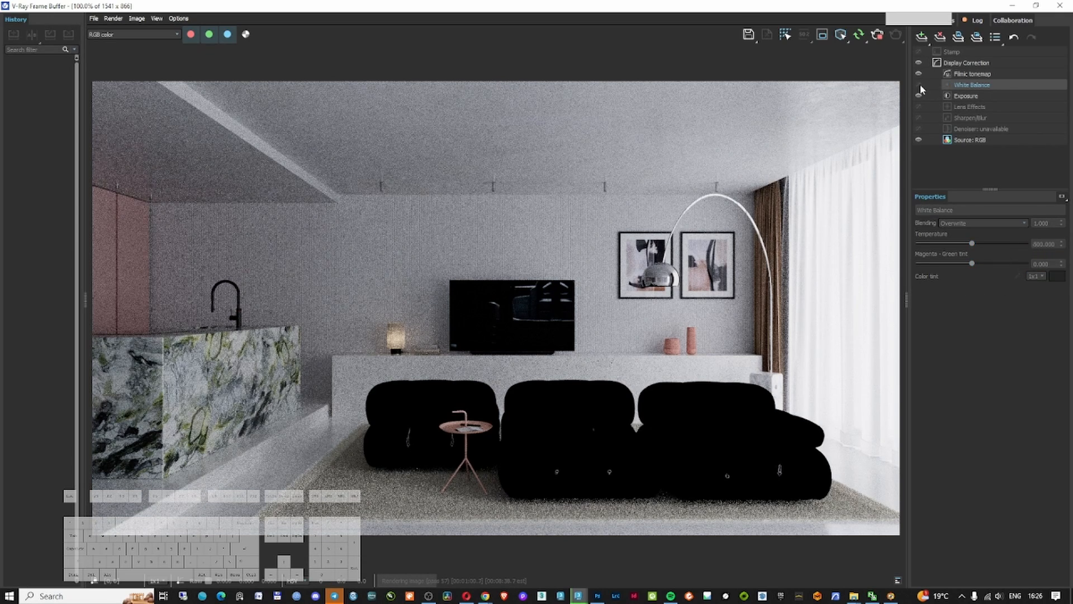
left_click(920, 86)
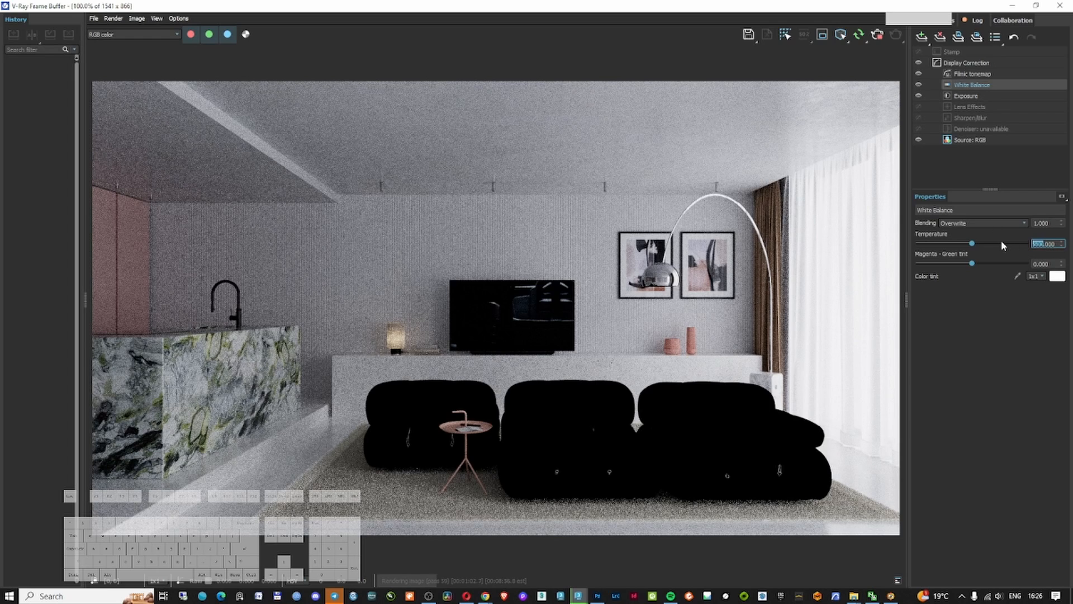
type("800")
key("Return")
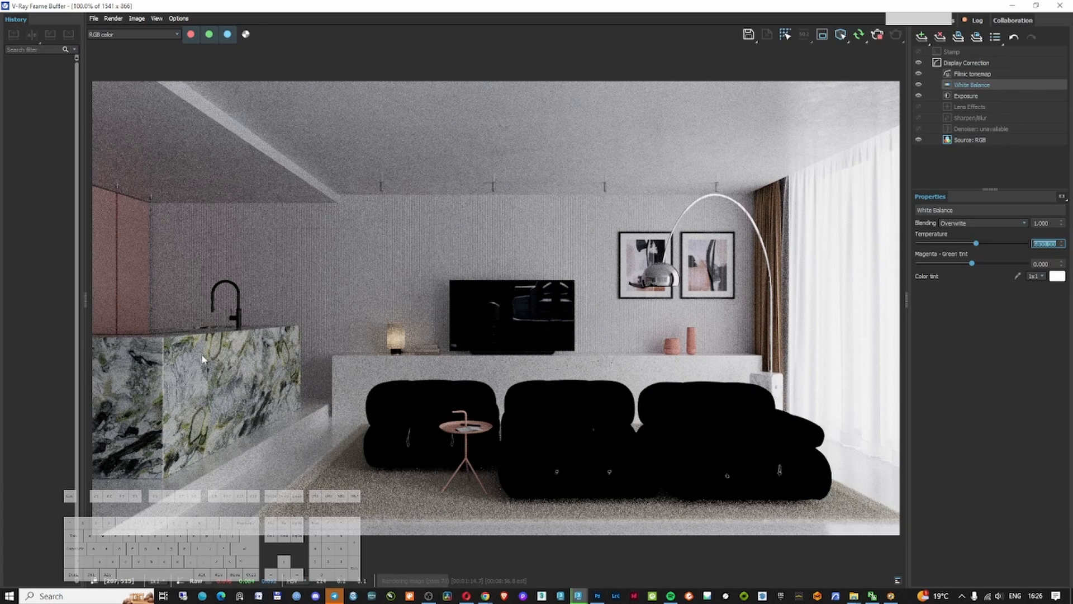
Move the kitchen island's UVW Map gizmo up and sideways to reposition the marble veining on its visible faces
double_click(381, 6)
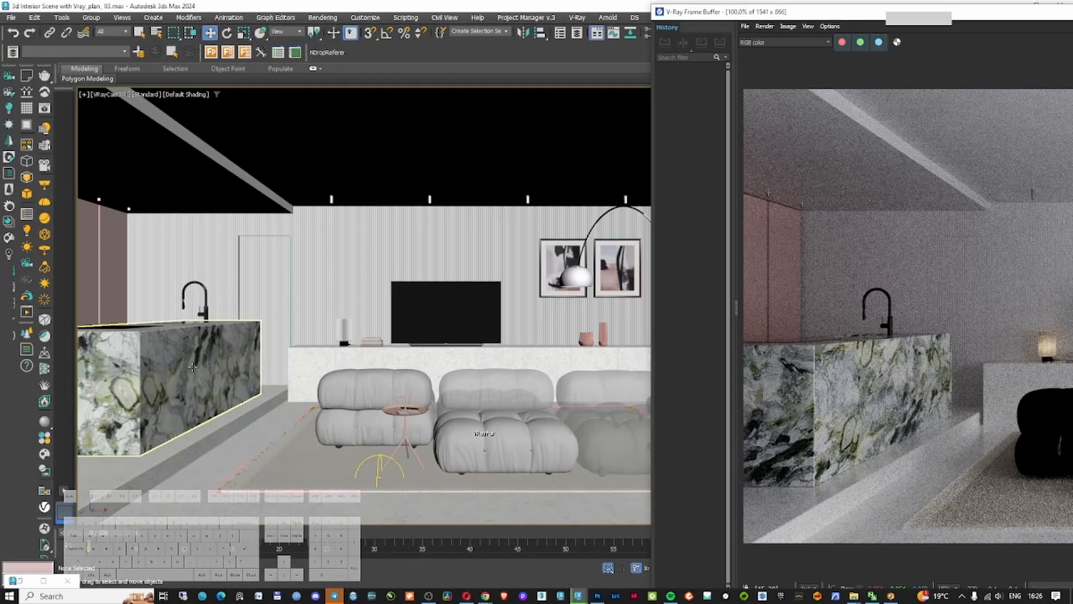
left_click(188, 365)
left_click_drag(940, 13, 1072, 17)
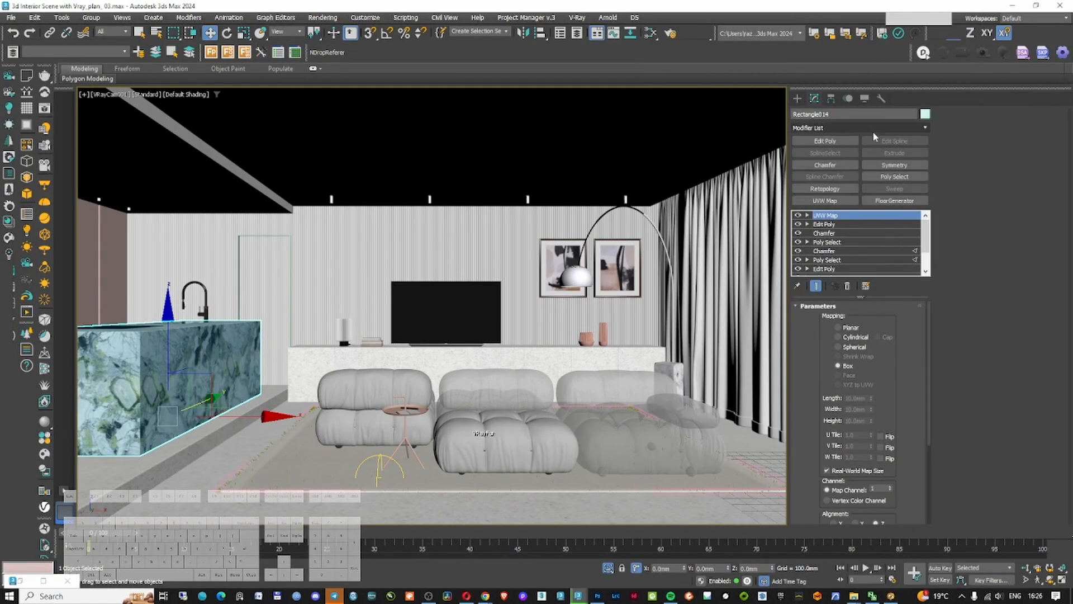
left_click(825, 224)
left_click_drag(169, 314, 171, 299)
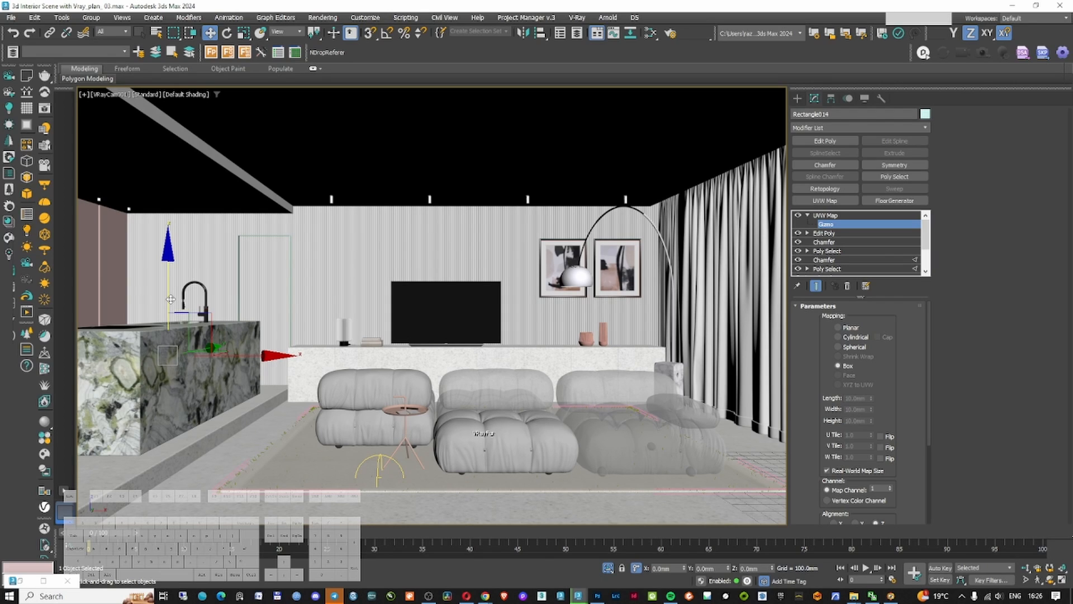
left_click_drag(250, 355, 281, 356)
left_click_drag(219, 338, 259, 360)
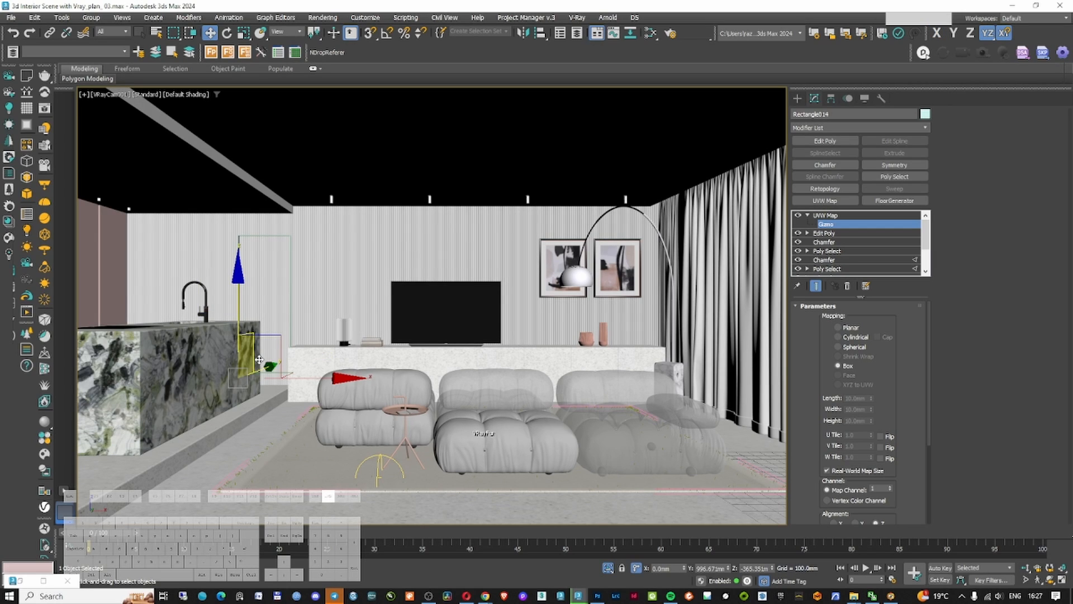
In the tv material view, spread out the screen's map nodes and open the parameters of its VRayBitmap
key("m")
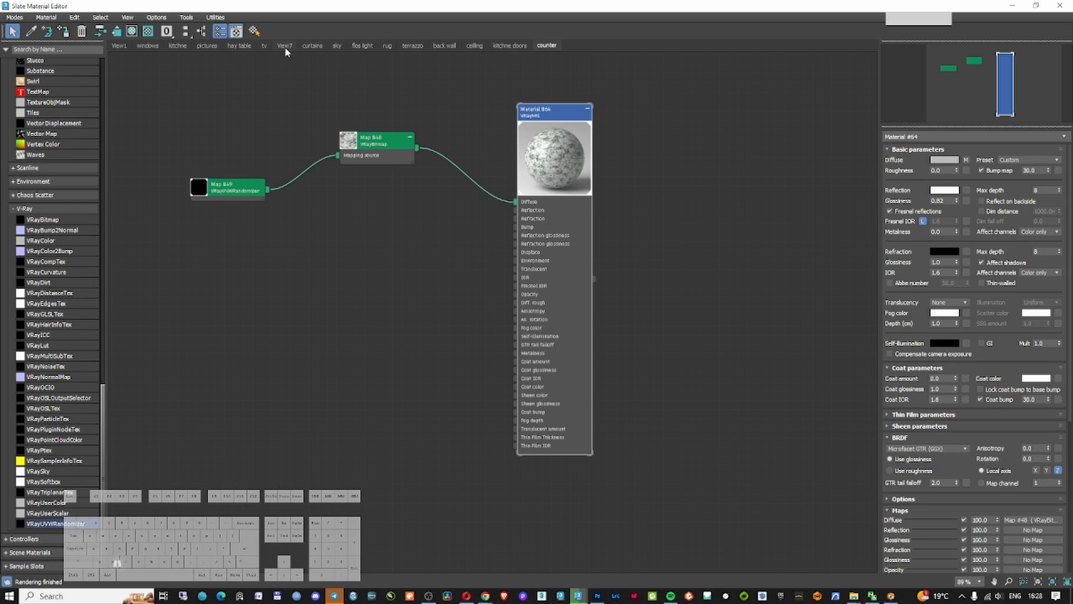
left_click(264, 46)
left_click_drag(329, 318, 284, 318)
left_click(357, 293)
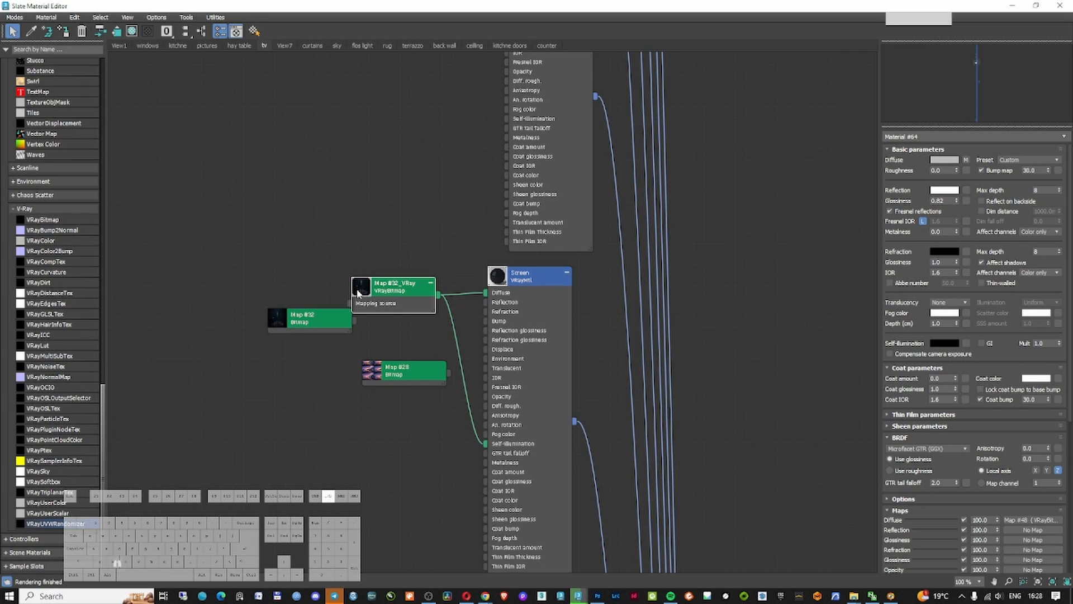
double_click(358, 294)
left_click_drag(388, 289, 376, 194)
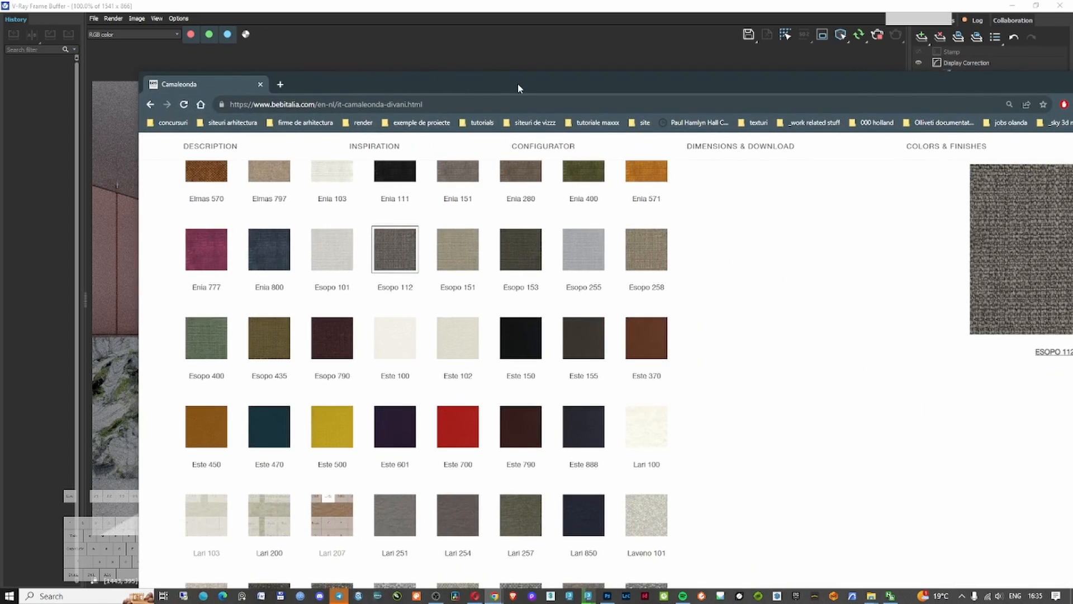
Enlarge the Esopo 112 fabric swatch and save it as ESOPO_2522112.jpg in a new sofa folder inside Textures
double_click(517, 87)
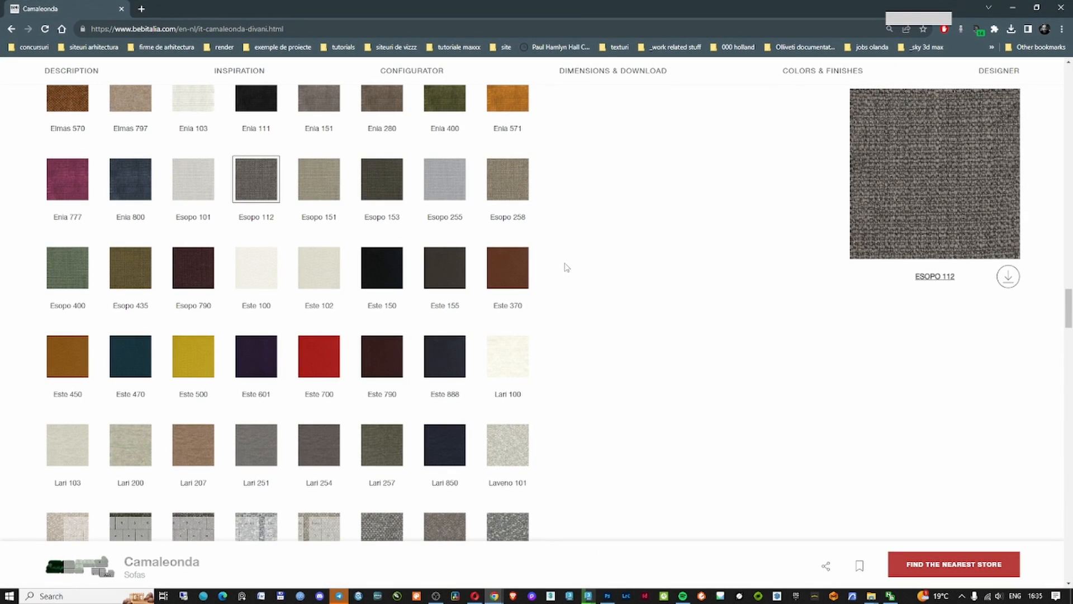
scroll(271, 285, "up", 4)
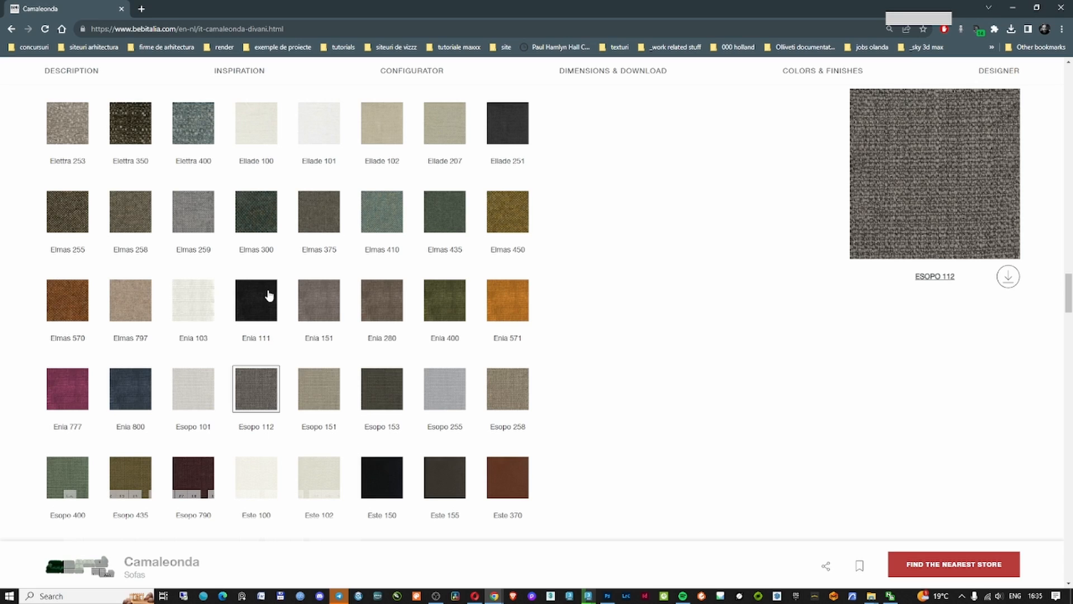
left_click(856, 174)
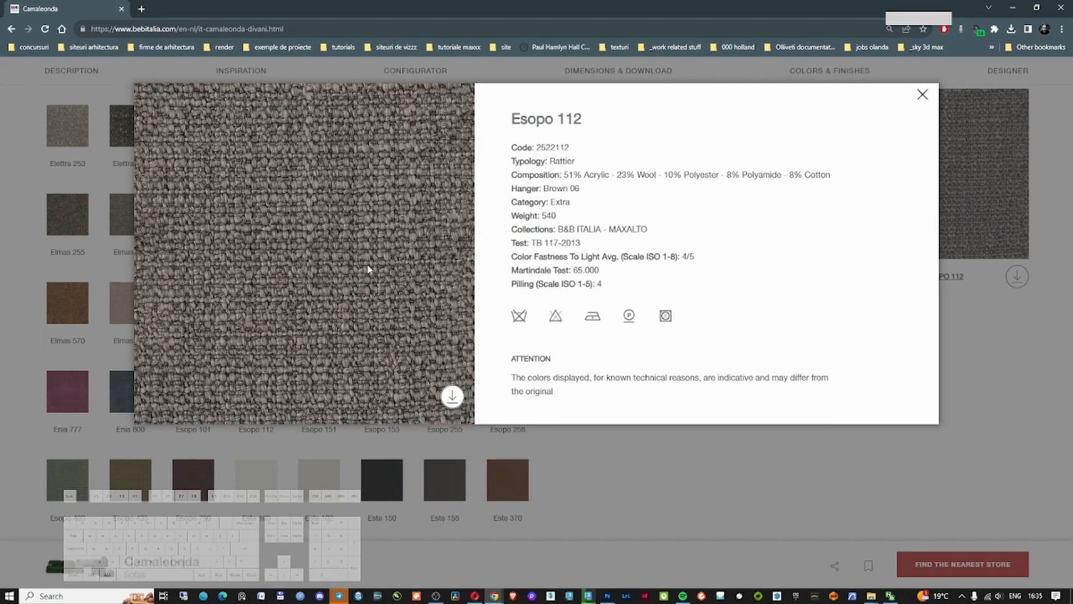
right_click(325, 250)
left_click(372, 282)
left_click(577, 335)
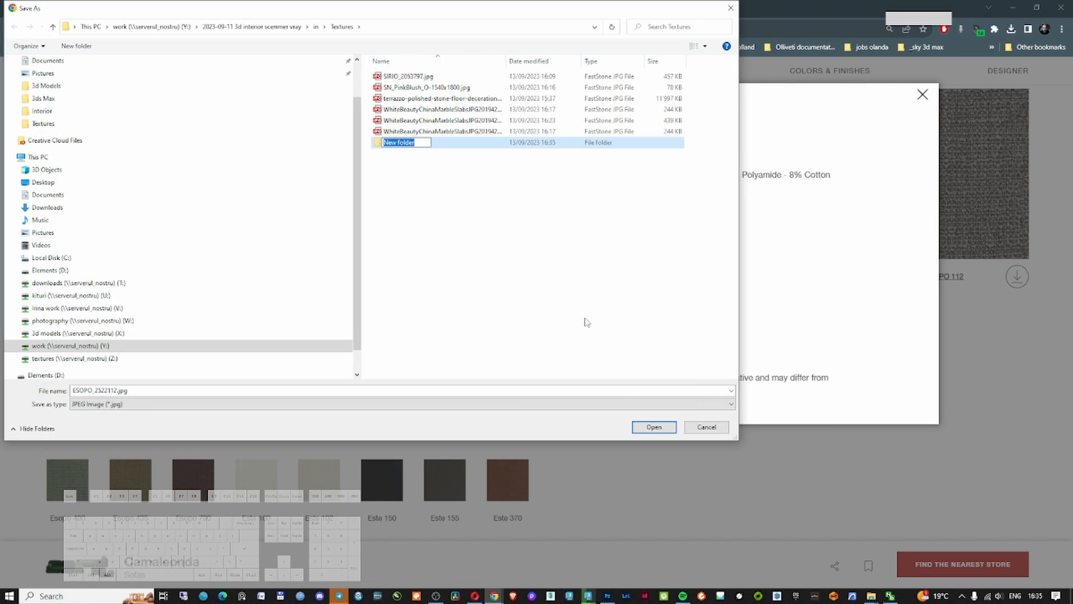
type("so")
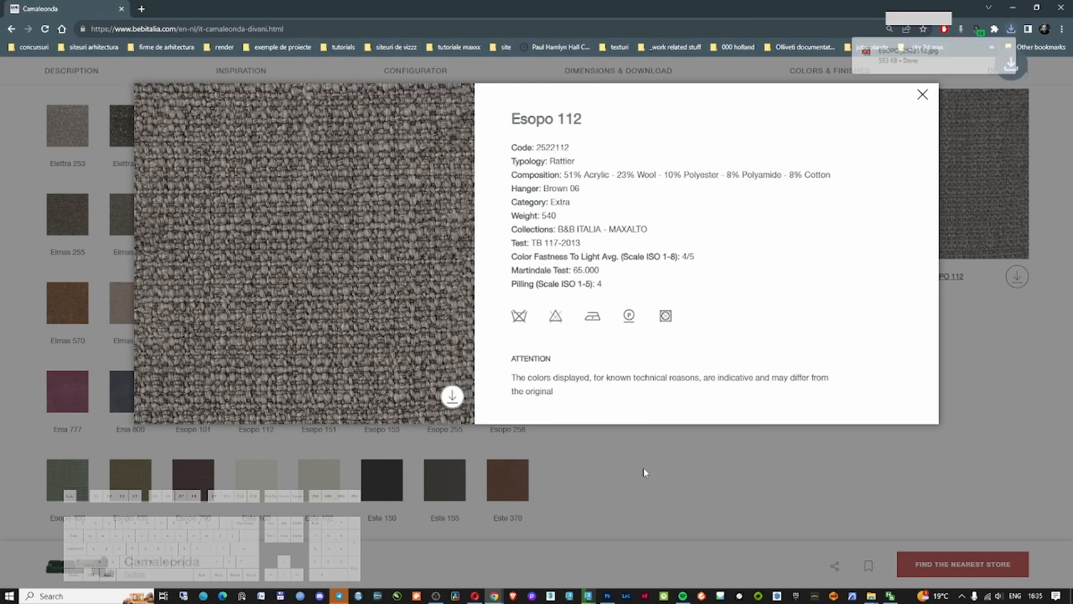
Find the Sirio 797 fabric and save its swatch as SIRIO_2053797.jpg in the sofa folder
left_click(643, 470)
scroll(636, 408, "down", 5)
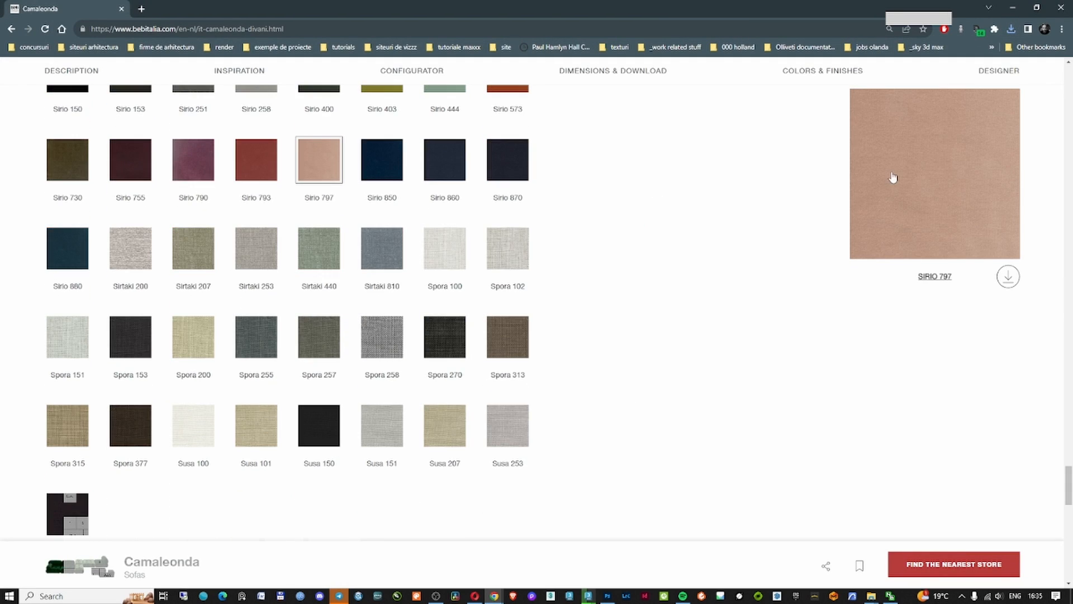
left_click(893, 177)
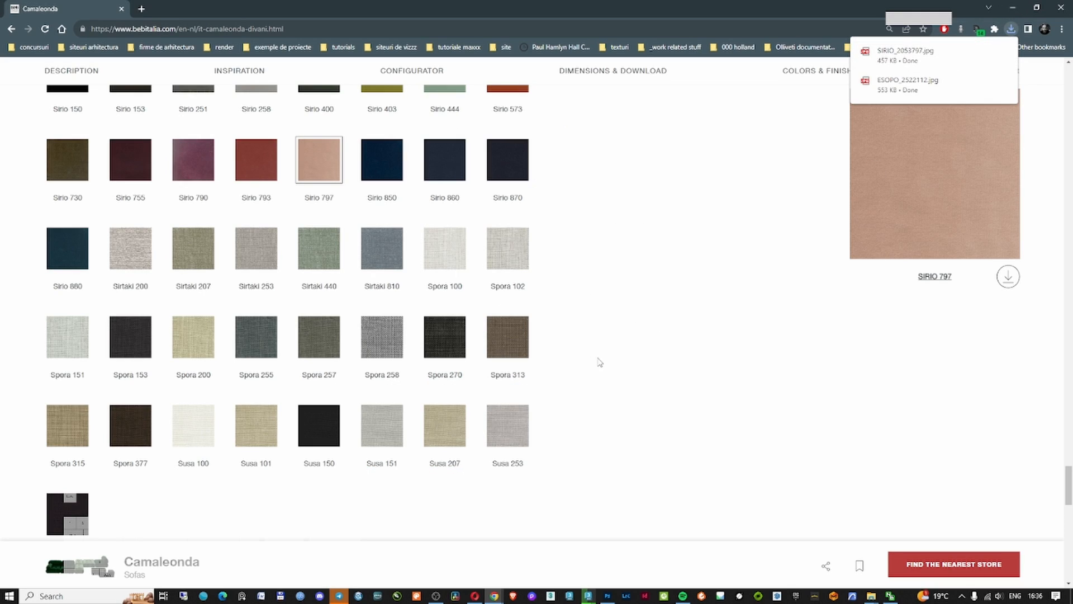
Switch to the Slate Material Editor and spread out the sofa material's Color Correction, VRayBitmap and VRayMtl nodes
scroll(546, 407, "down", 2)
scroll(548, 411, "up", 5)
scroll(551, 412, "up", 1)
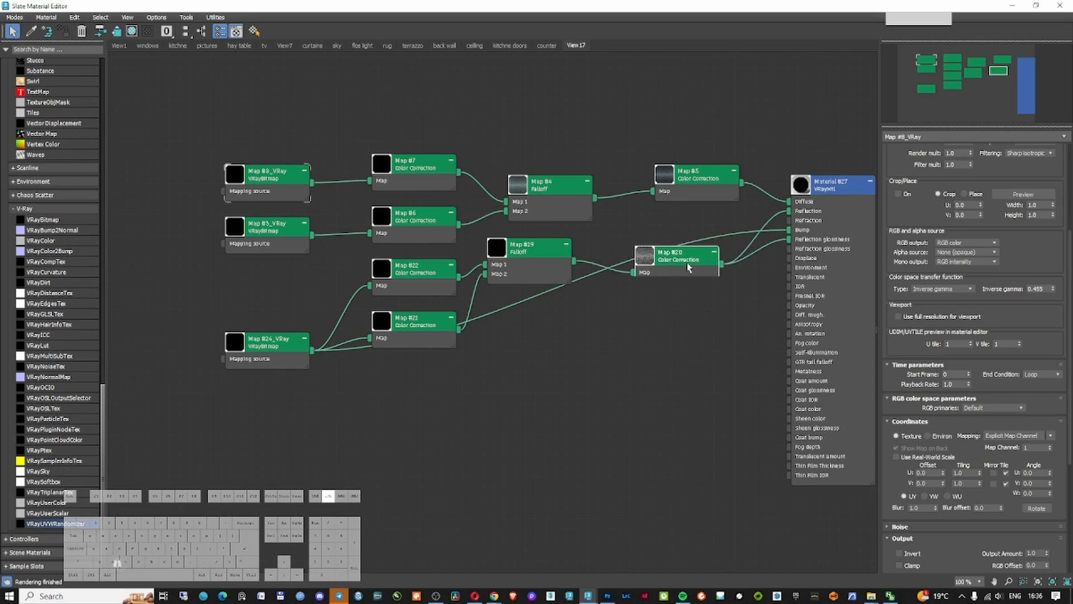
left_click_drag(695, 264, 707, 289)
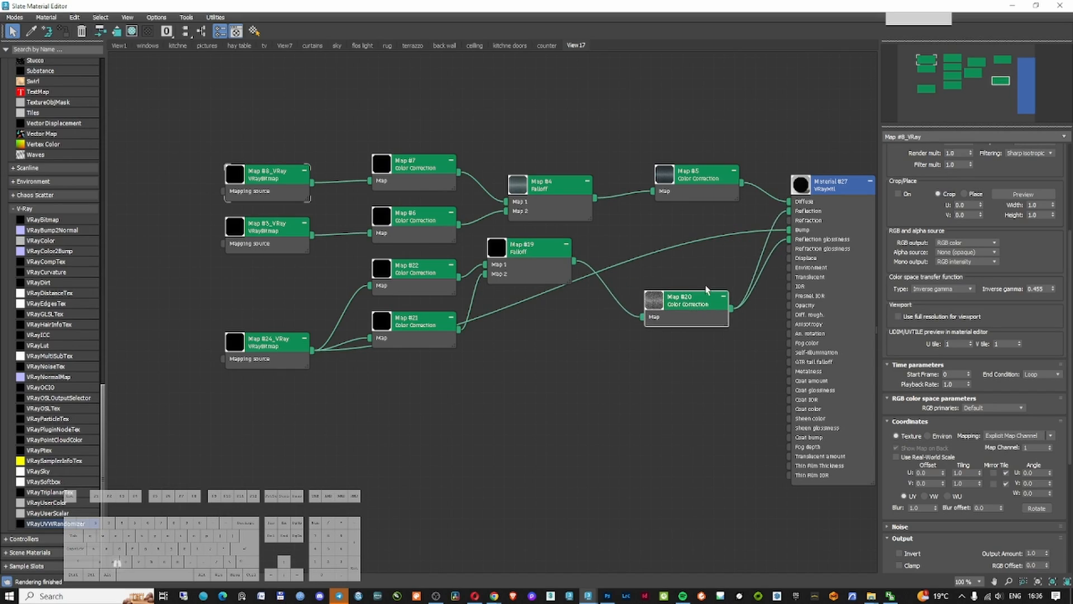
mouse_move(836, 181)
left_mouse_down()
mouse_move(814, 146)
mouse_move(825, 193)
left_mouse_up()
left_click_drag(421, 279, 400, 278)
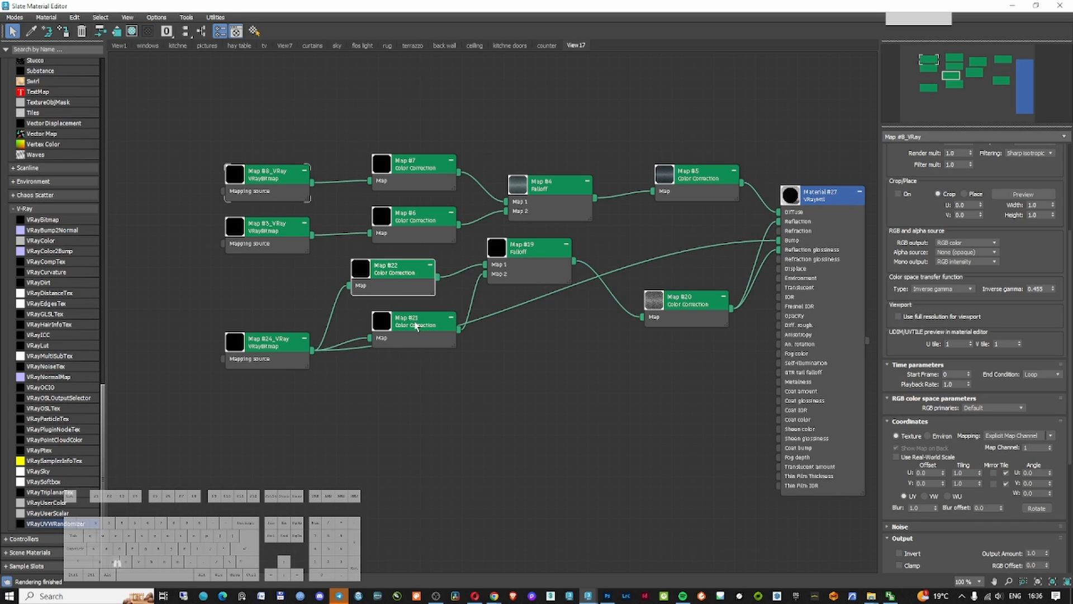
left_click_drag(421, 330, 389, 320)
left_click_drag(301, 355, 291, 377)
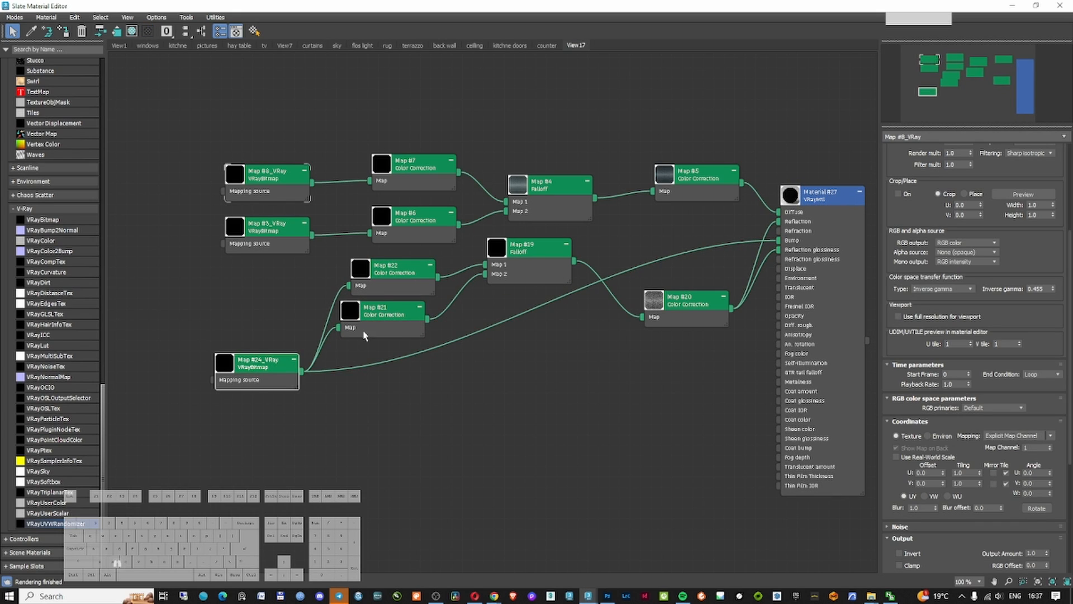
left_click_drag(386, 324, 398, 325)
Load SIRIO_2053797.jpg into the upper diffuse VRayBitmap and connect that bitmap to the Color Correction feeding the diffuse Falloff's Map 2
double_click(397, 325)
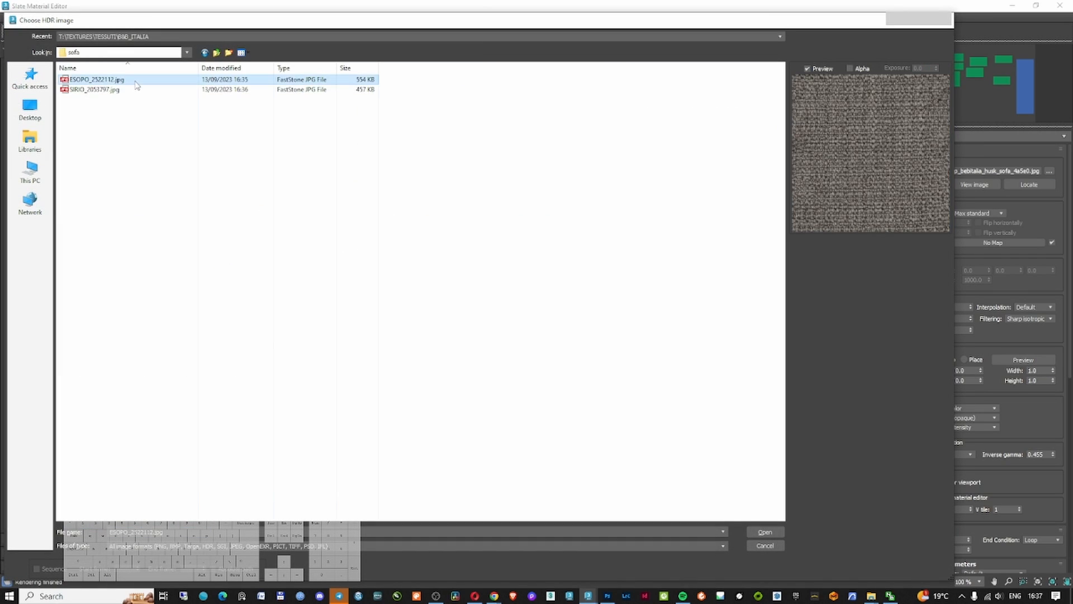
left_click(106, 89)
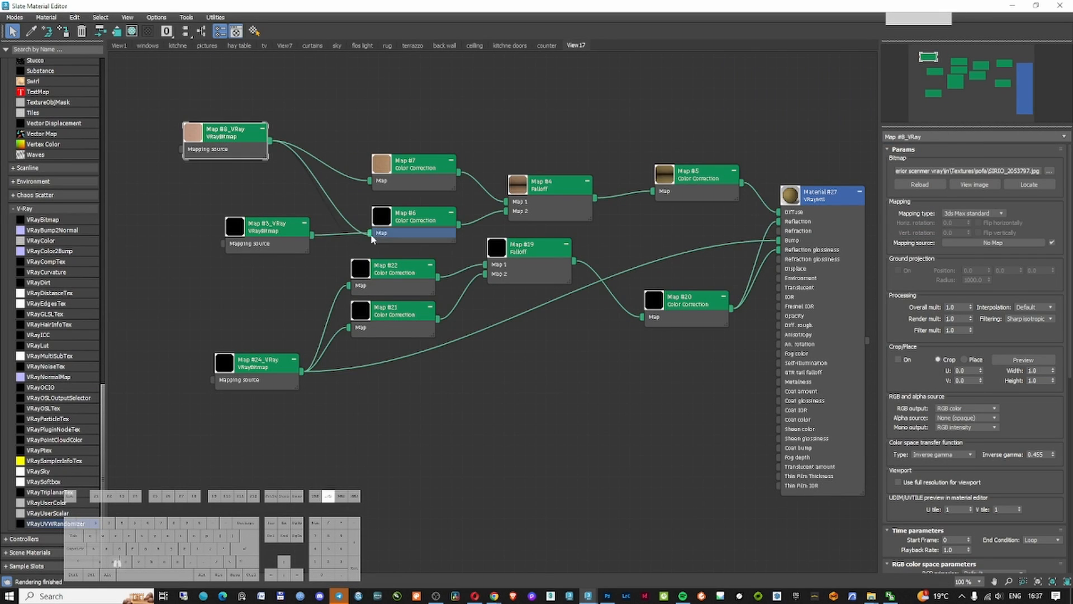
left_click_drag(371, 236, 371, 234)
scroll(397, 139, "up", 3)
Lower the Hue Shift of the diffuse branch's Color Correction maps to bring the colour back to the fabric's pink
double_click(421, 178)
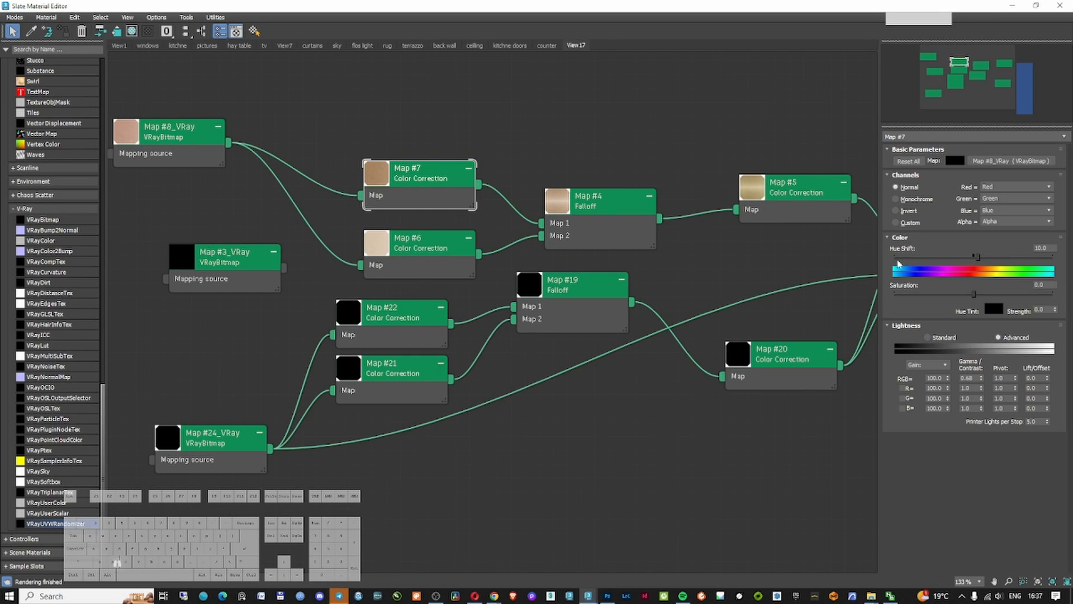
left_click_drag(969, 258, 973, 261)
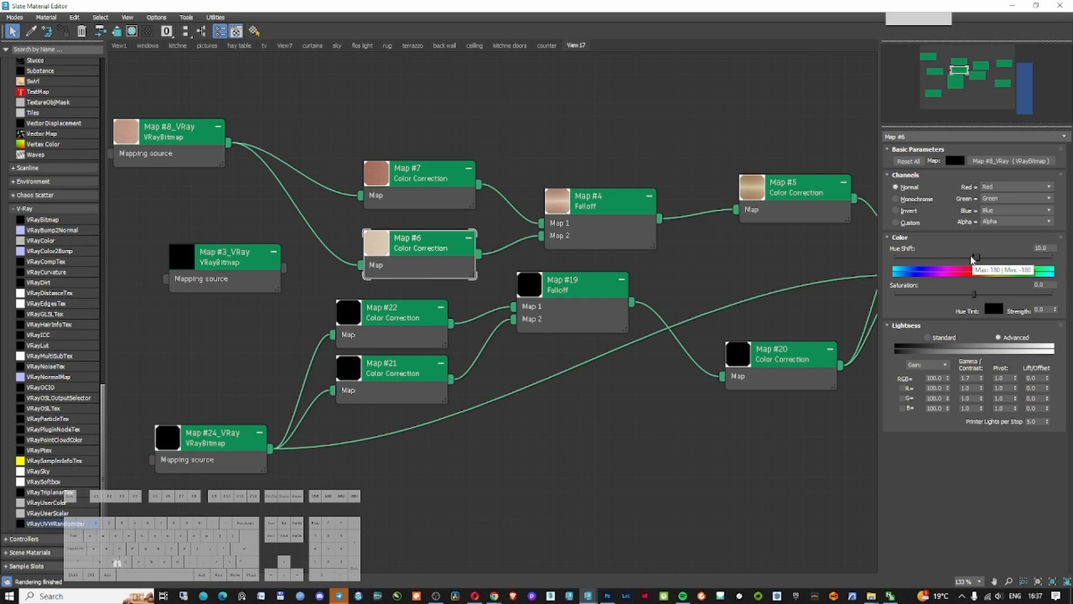
left_click(972, 257)
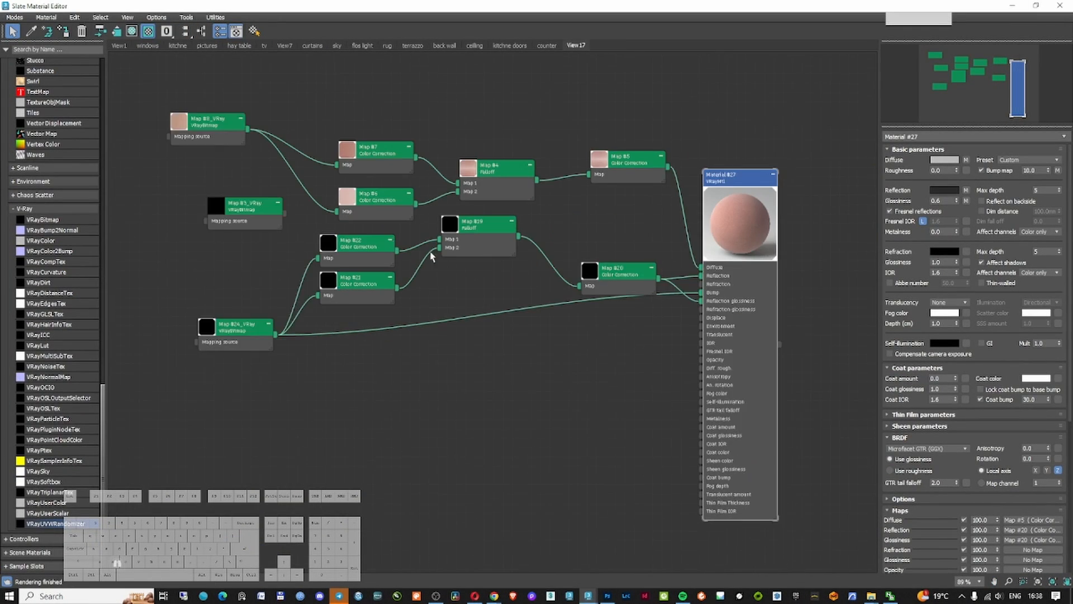
Move the reflection Color Correction node away from the material and select its wire to the Reflection input
scroll(648, 296, "up", 1)
left_click_drag(615, 269, 579, 248)
left_click(681, 263)
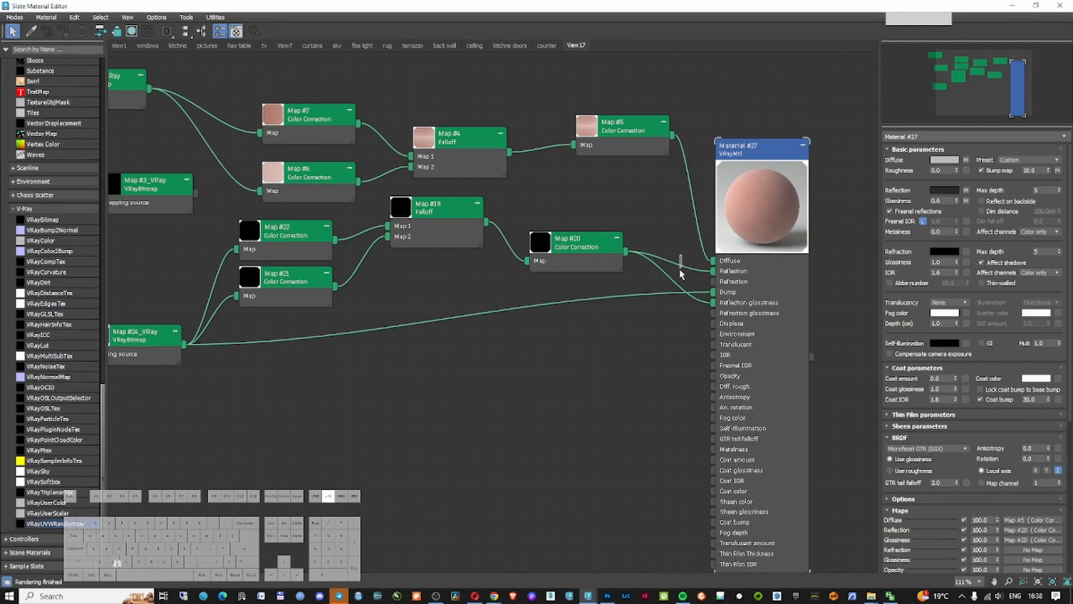
left_click(679, 266)
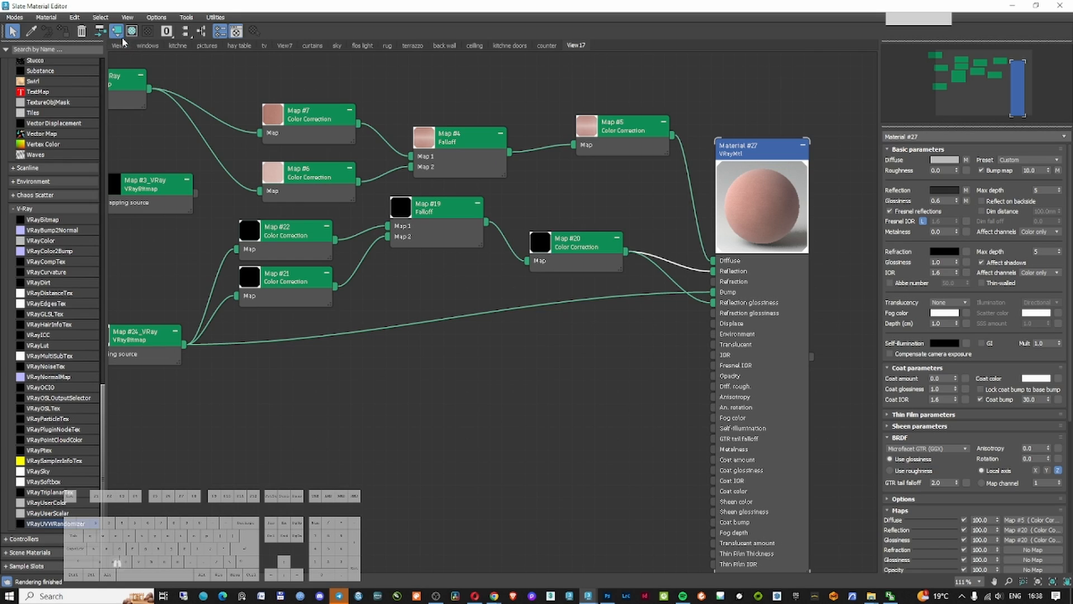
Delete the material's reflection link and the bitmap, Color Correction and Falloff nodes Map #3, #19, #20, #21, #22 and #24
left_click(85, 32)
left_click_drag(657, 297, 330, 246)
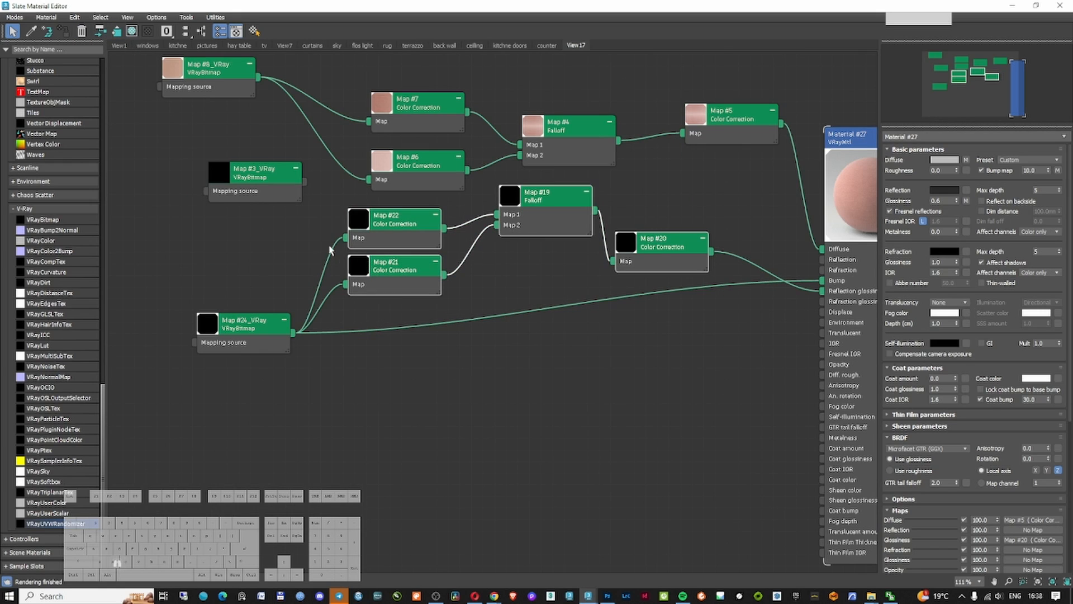
left_click(262, 170, "ctrl")
left_click(246, 323, "ctrl")
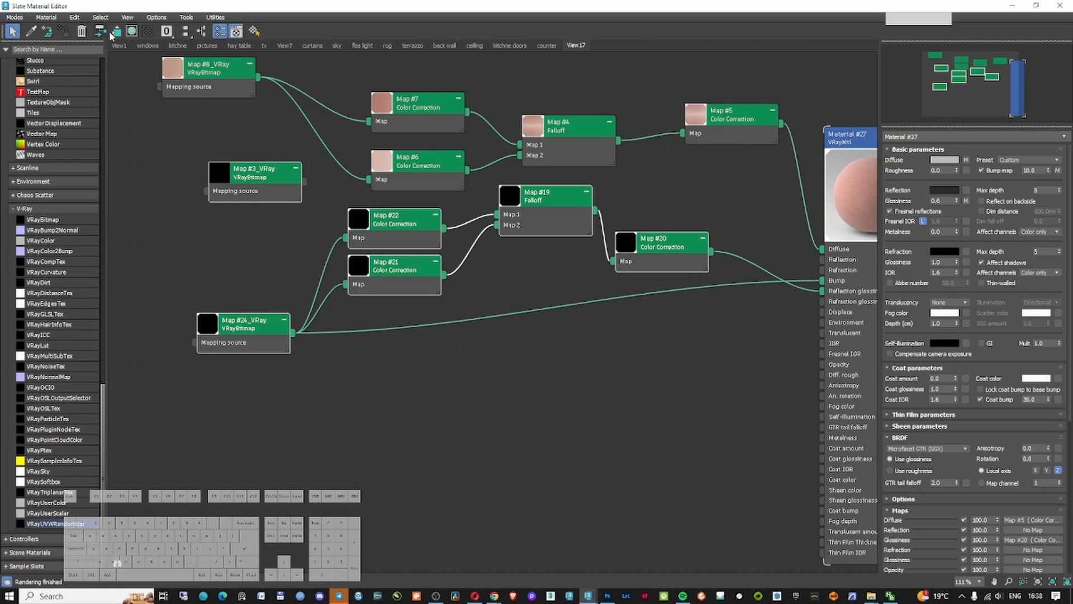
left_click(88, 33)
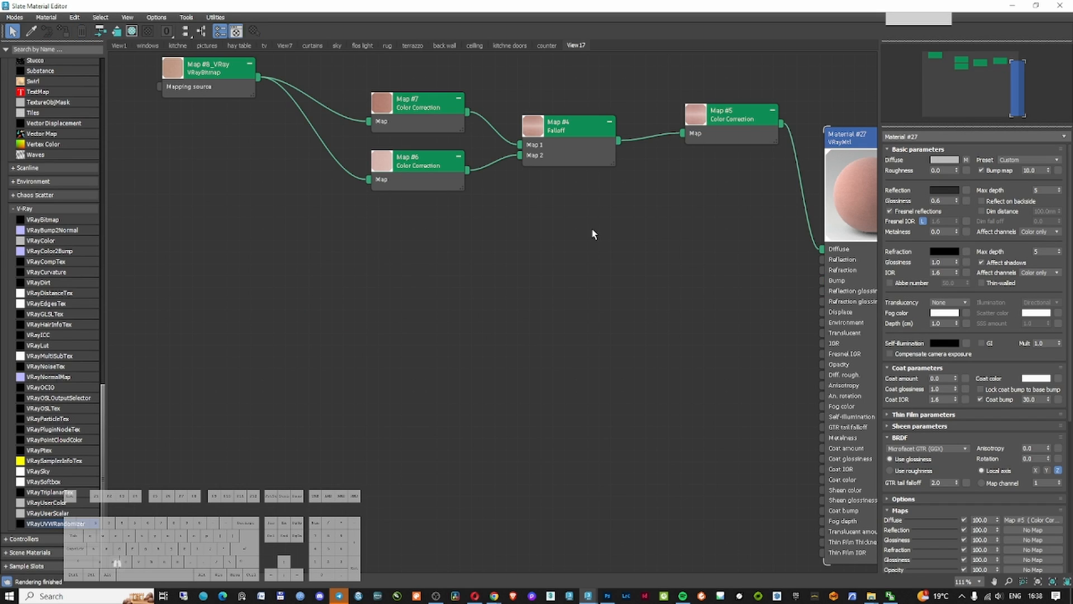
Open the Map #8 bitmap's parameters and move the Map #7 Color Correction node slightly closer to the bitmap
middle_click_drag(592, 230, 510, 260)
left_click_drag(740, 425, 729, 92)
key("Escape")
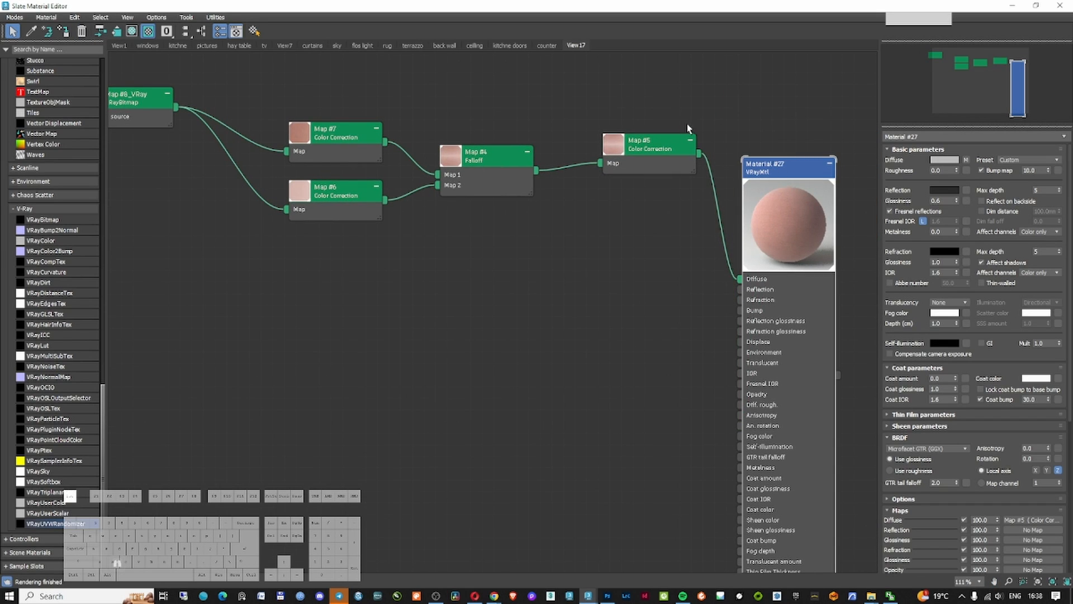
scroll(659, 114, "down", 1)
double_click(256, 115)
middle_click_drag(273, 151, 252, 161)
left_click(229, 116)
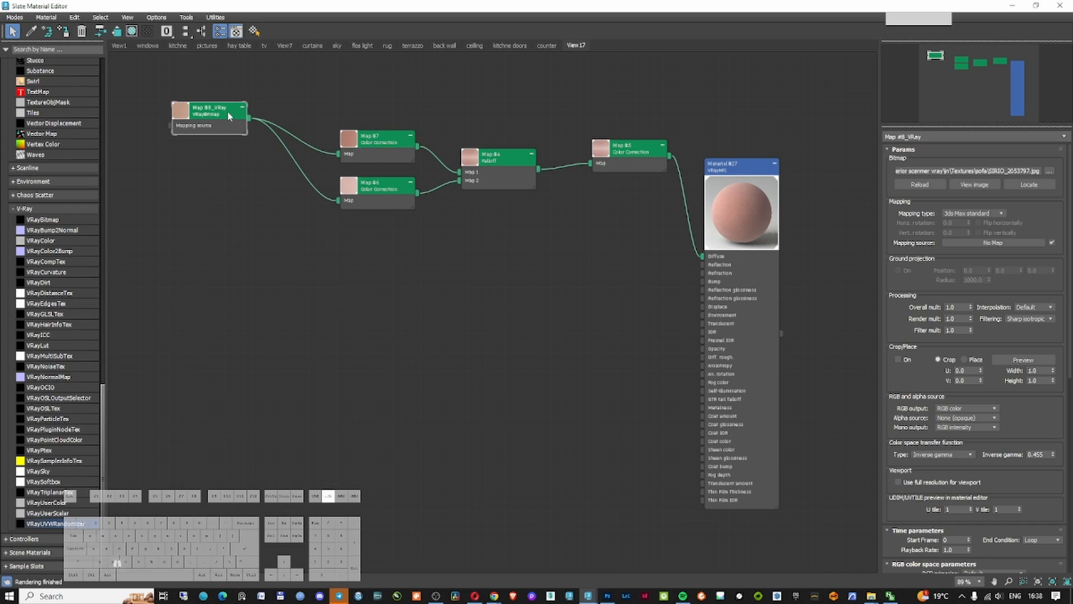
left_click_drag(350, 150, 340, 141)
Add a VRayColor2Bump map below the Falloff node and remove the newly added VRayBump2Normal node
left_click_drag(63, 231, 307, 261)
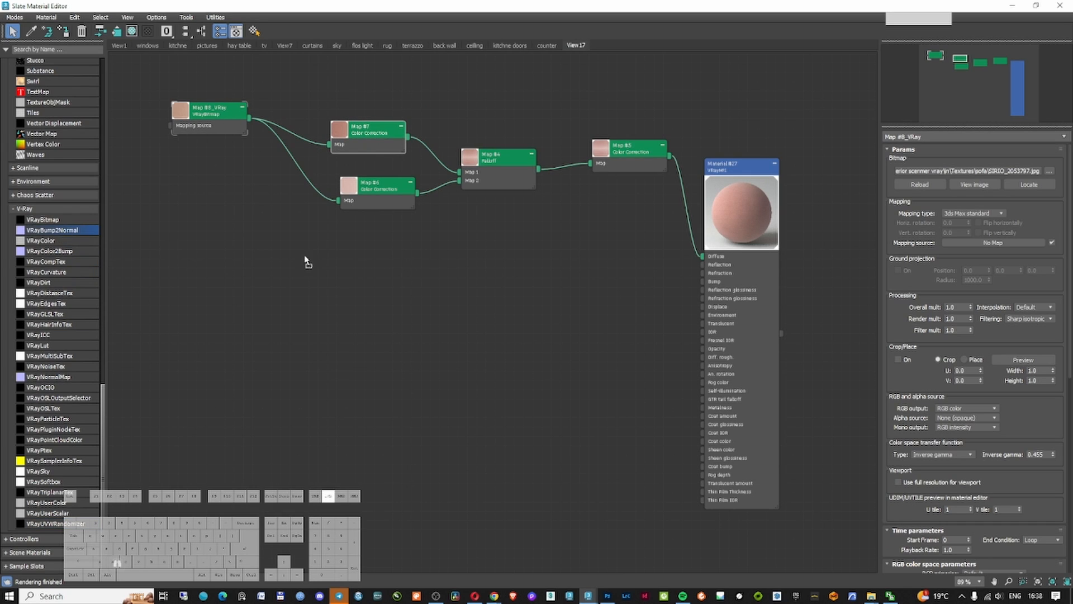
scroll(484, 264, "up", 3)
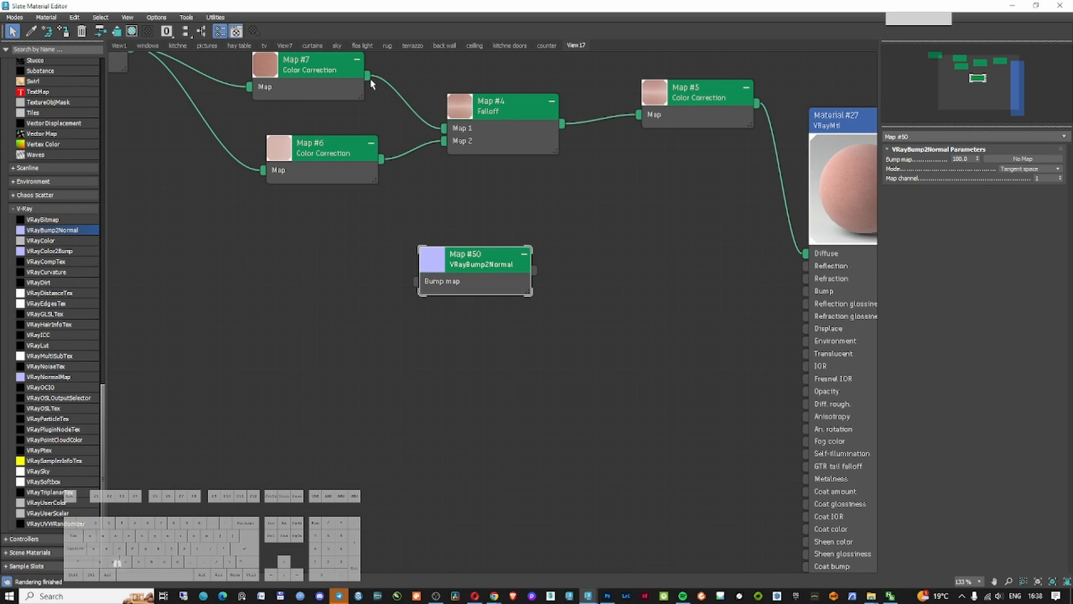
left_click_drag(45, 251, 492, 338)
left_click_drag(471, 273, 375, 255)
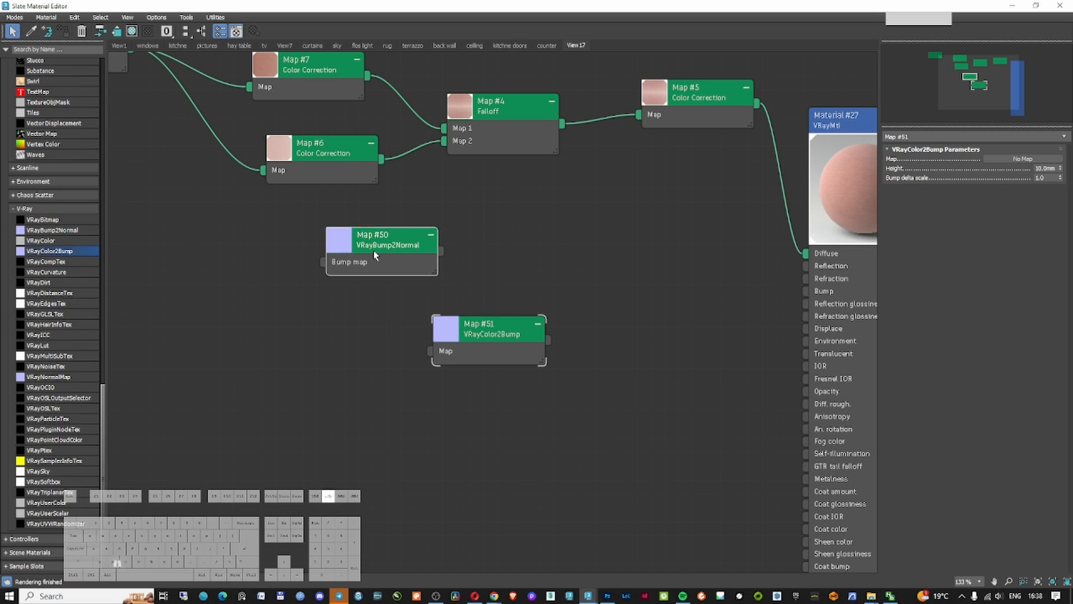
key("Delete")
Connect the Map #7 Color Correction to VRayColor2Bump and link its output to the Bump slot of Material #27
left_click_drag(369, 79, 432, 352)
middle_click_drag(626, 330, 496, 347)
double_click(727, 137)
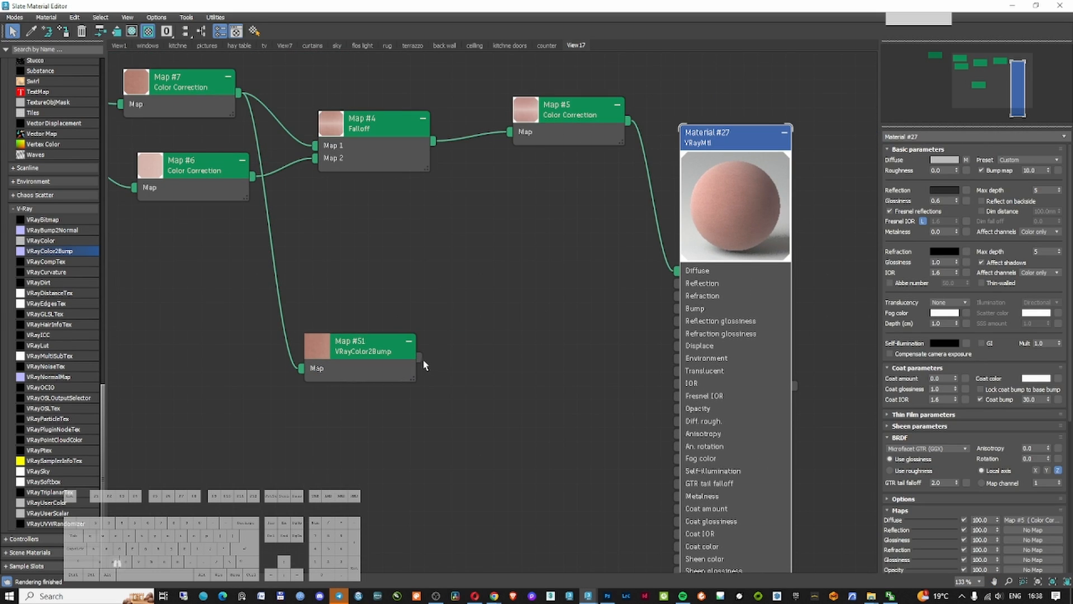
left_click_drag(433, 358, 1058, 170)
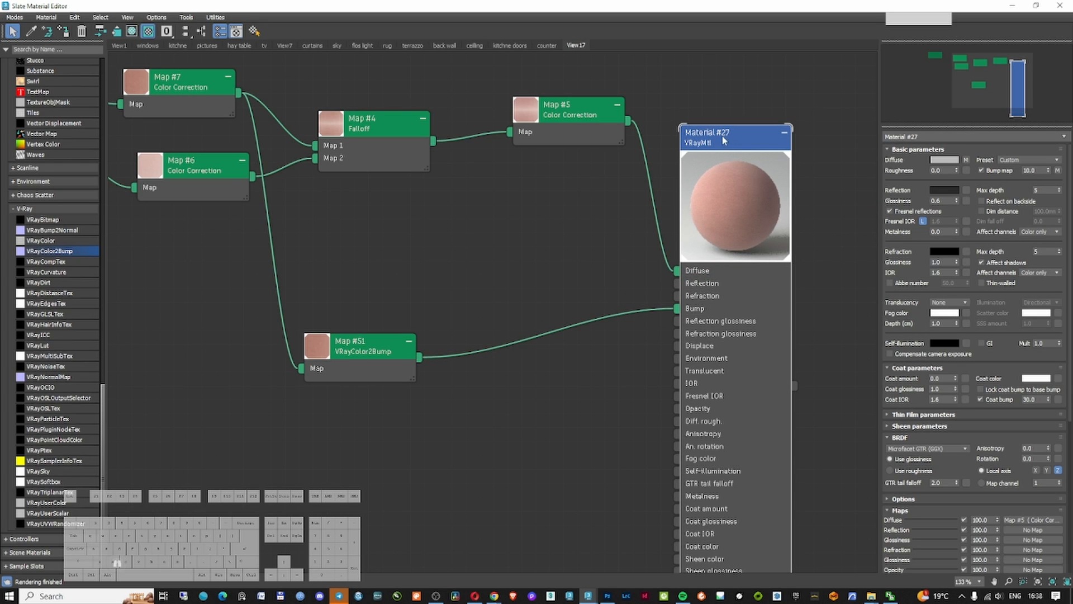
Set the material's sheen color to F7F7F7 and its sheen glossiness to 0.8
left_click_drag(995, 319, 1004, 248)
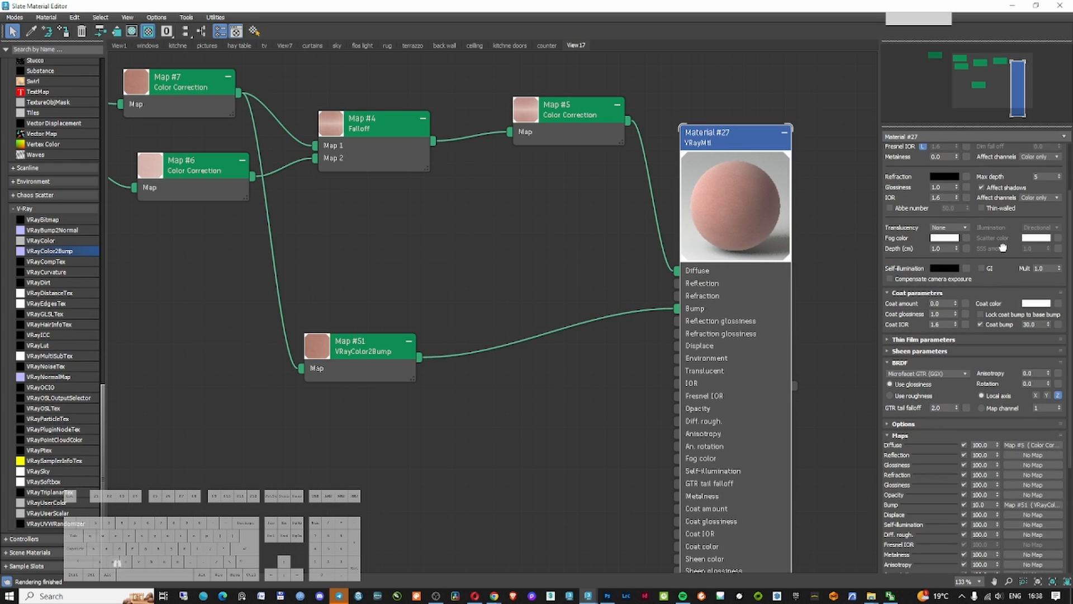
left_click(931, 352)
left_click(945, 361)
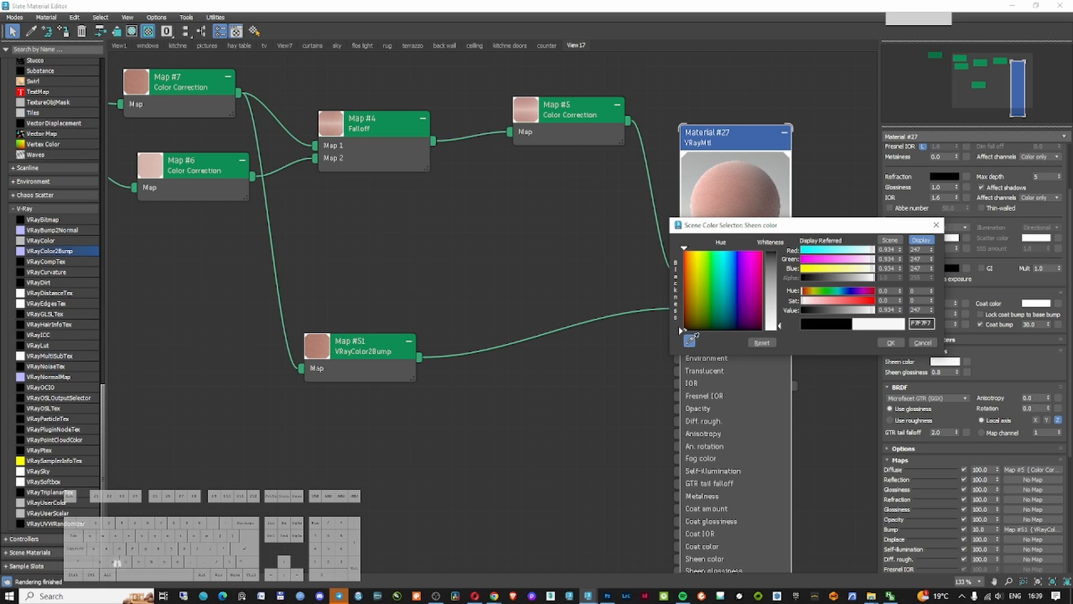
left_click(891, 342)
type(".6")
key("Return")
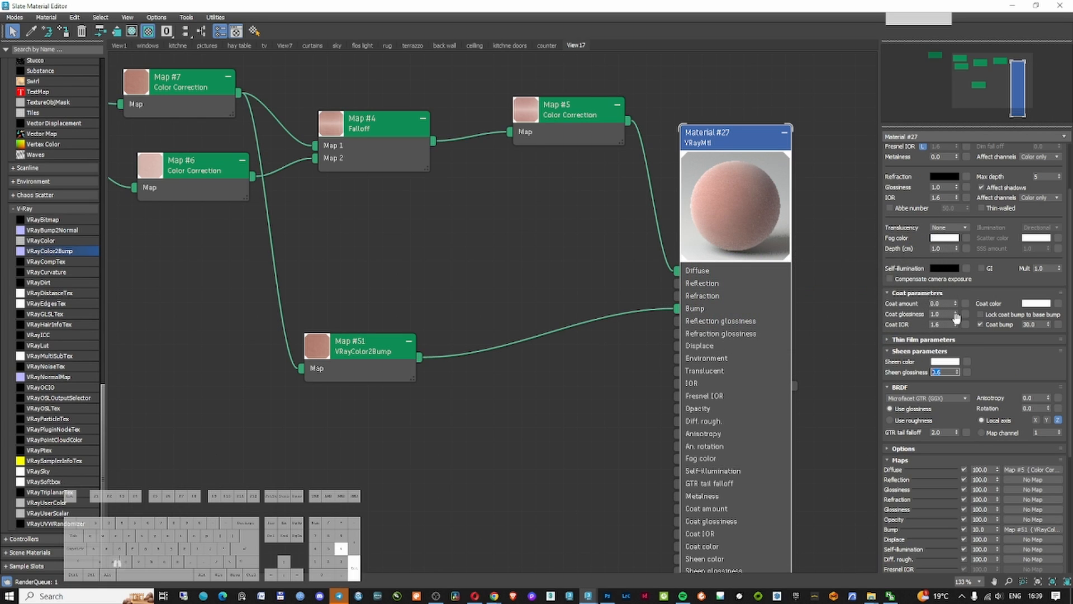
type(".8")
key("Return")
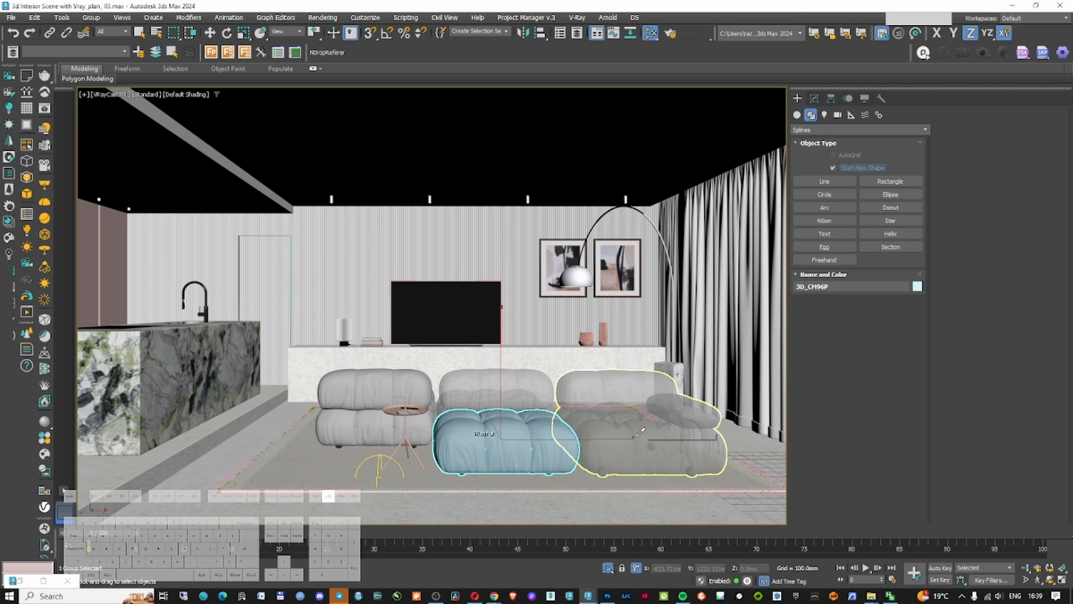
In the dark fabric material's graph, connect the Map #54 VRayColor2Bump node to the material's Bump slot
key("w")
key("m")
double_click(540, 115)
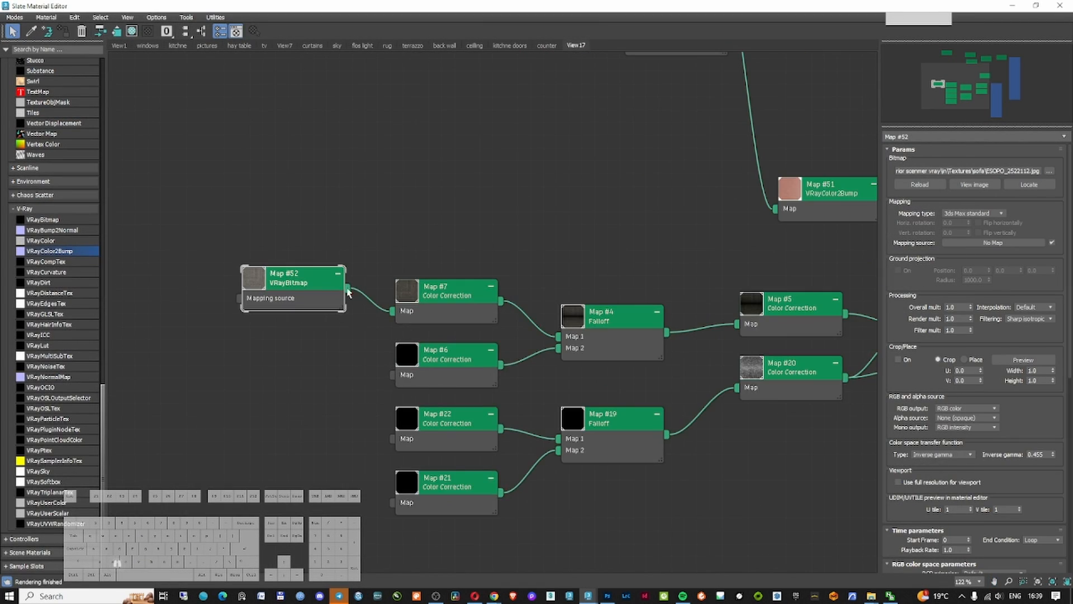
middle_click_drag(357, 317, 196, 256)
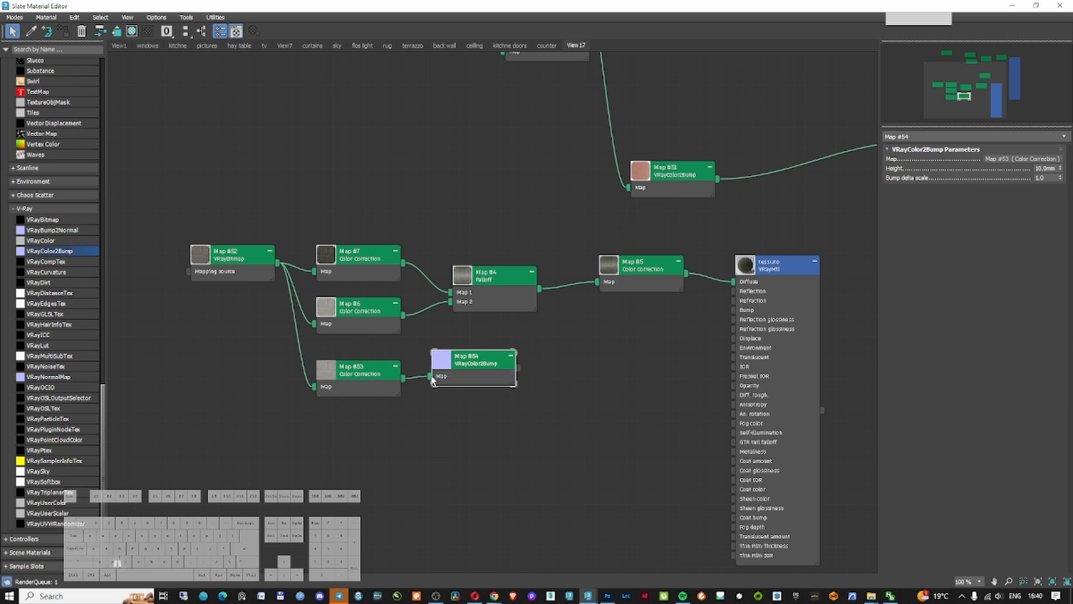
left_click_drag(517, 367, 733, 310)
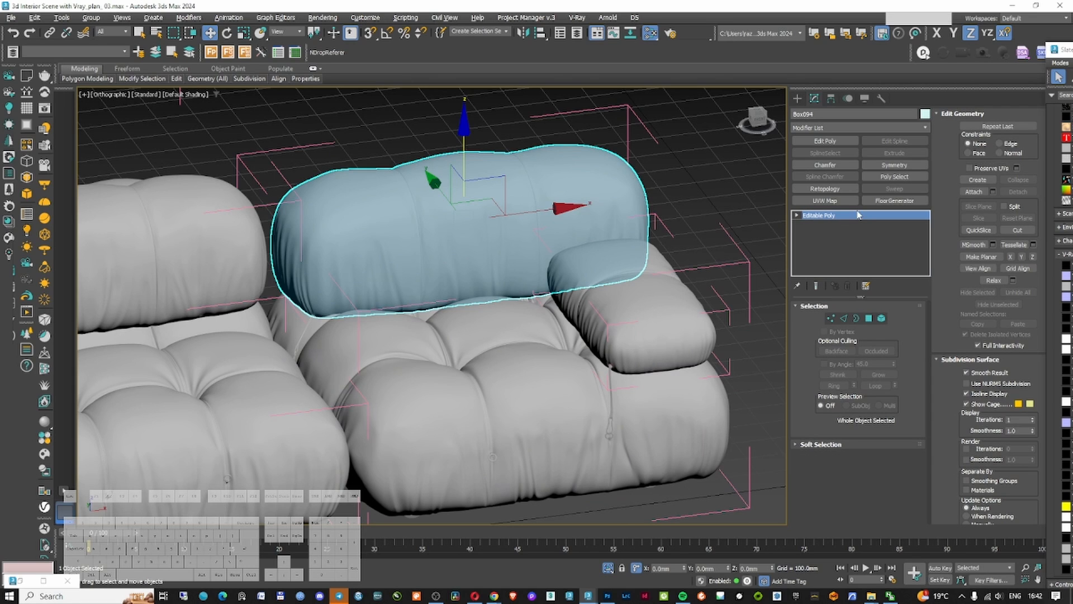
Paste the copied TurboSmooth modifier onto the corner sofa module's backrest and armrest cushions
right_click(862, 213)
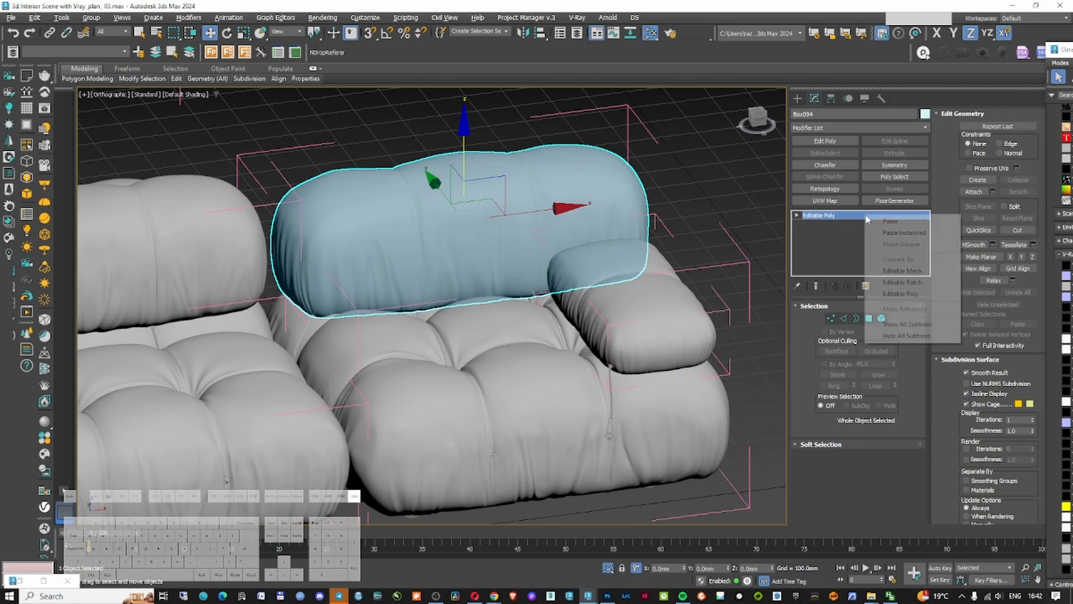
left_click(888, 221)
left_click(664, 333)
right_click(855, 215)
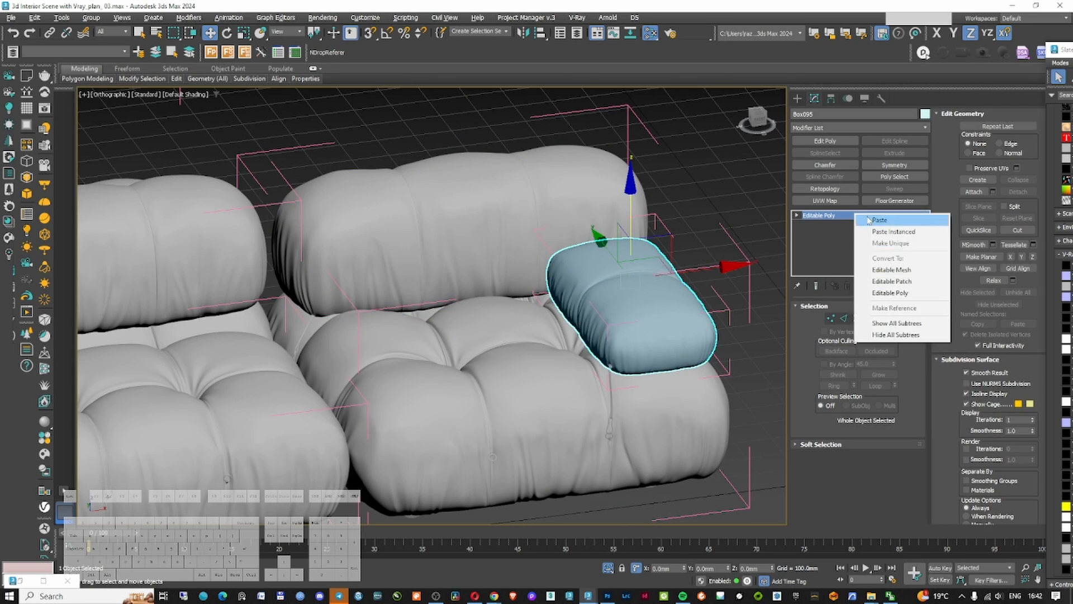
left_click(877, 220)
key("F3")
key("F3")
Paste the copied TurboSmooth modifier onto the backrest cushions of the two remaining sofa modules
middle_click_drag(273, 254, 482, 284)
left_click(418, 264)
key("F3")
key("F3")
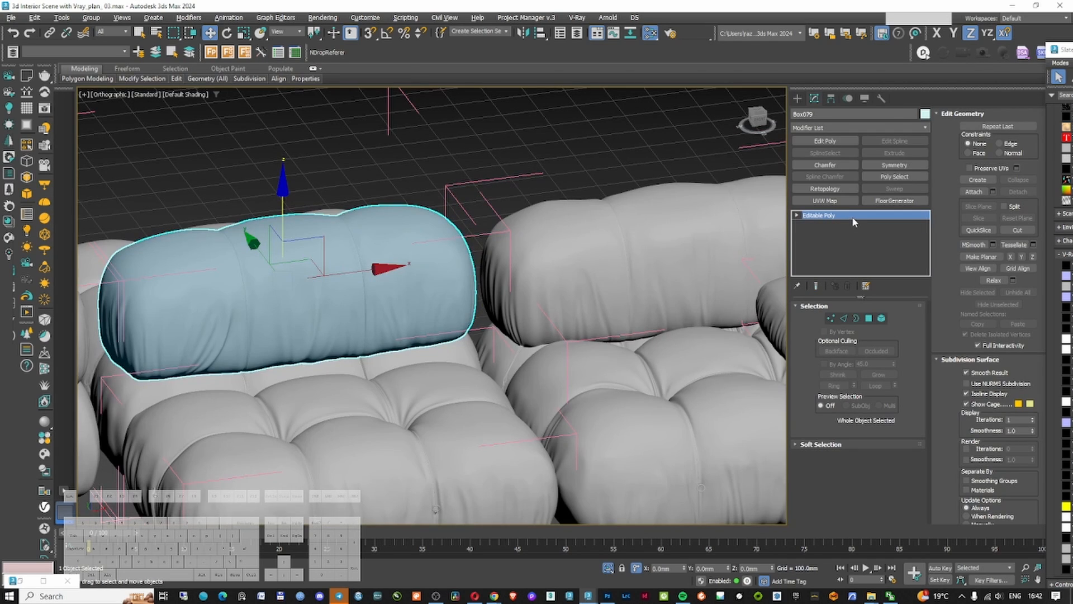
right_click(819, 216)
left_click(845, 223)
middle_click_drag(140, 279, 475, 285)
left_click(250, 286)
right_click(820, 215)
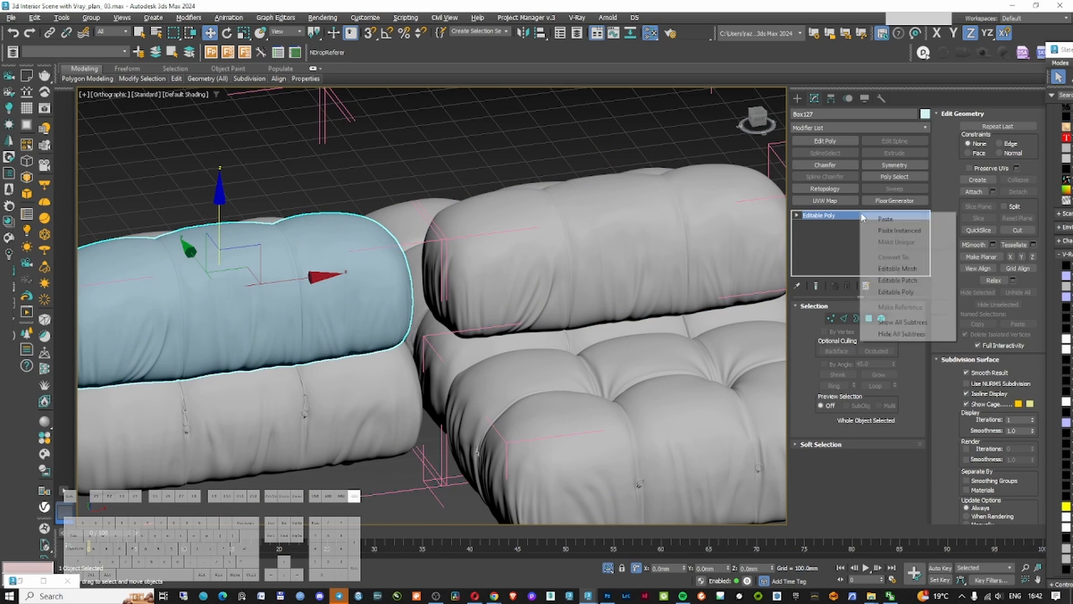
left_click(845, 222)
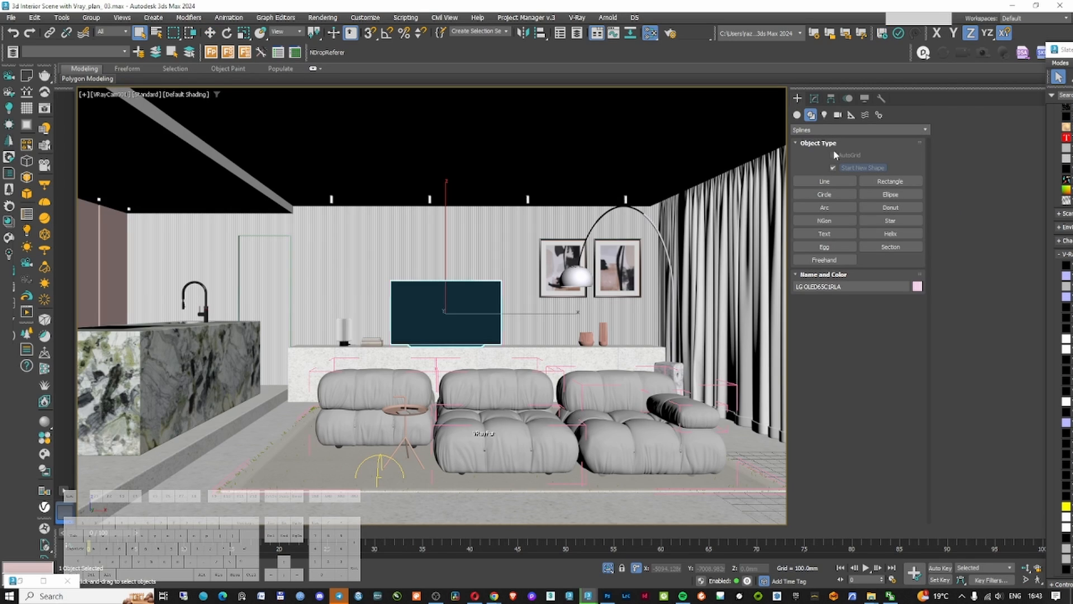
Create a VRaySun aimed at the living room and check its placement relative to the building from above
left_click(825, 114)
left_click(890, 182)
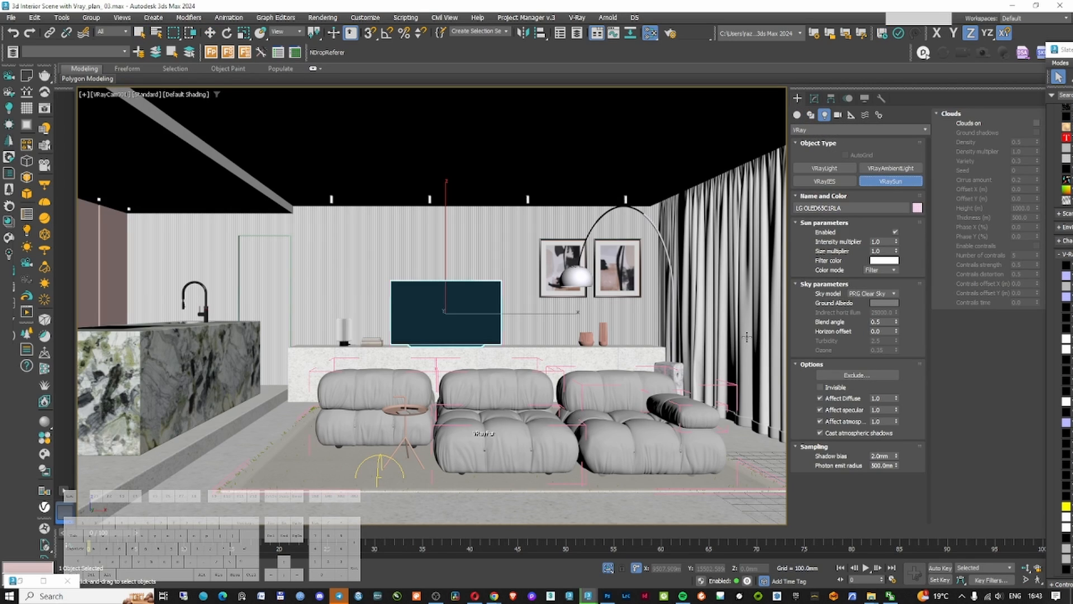
mouse_move(766, 345)
left_mouse_down()
mouse_move(625, 432)
mouse_move(497, 482)
left_mouse_up()
key("F3")
left_click(617, 337)
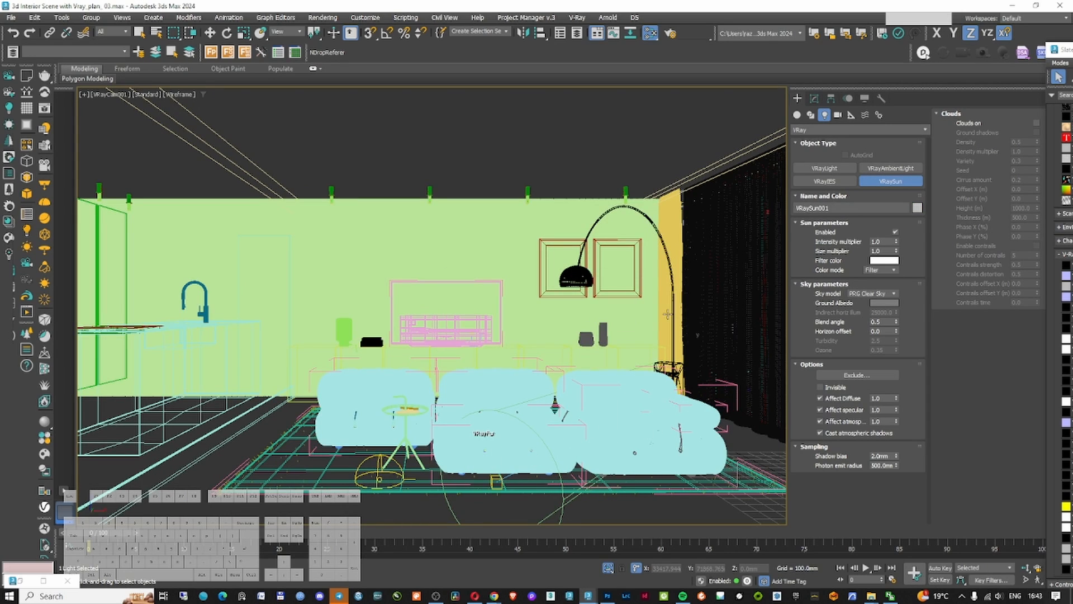
key("t")
middle_click_drag(665, 343, 652, 291, "alt")
key("w")
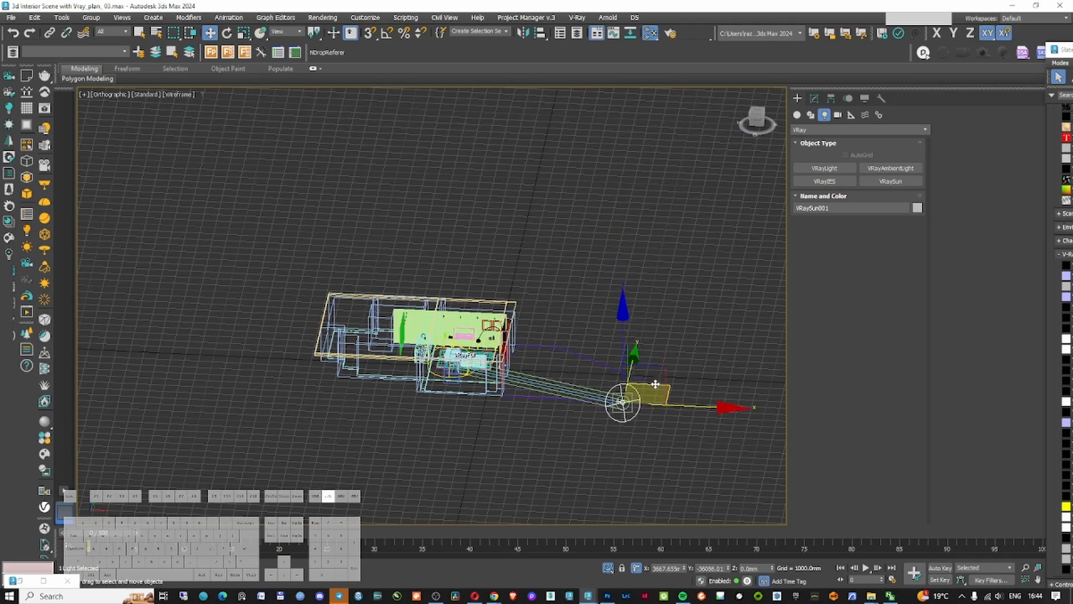
key("c")
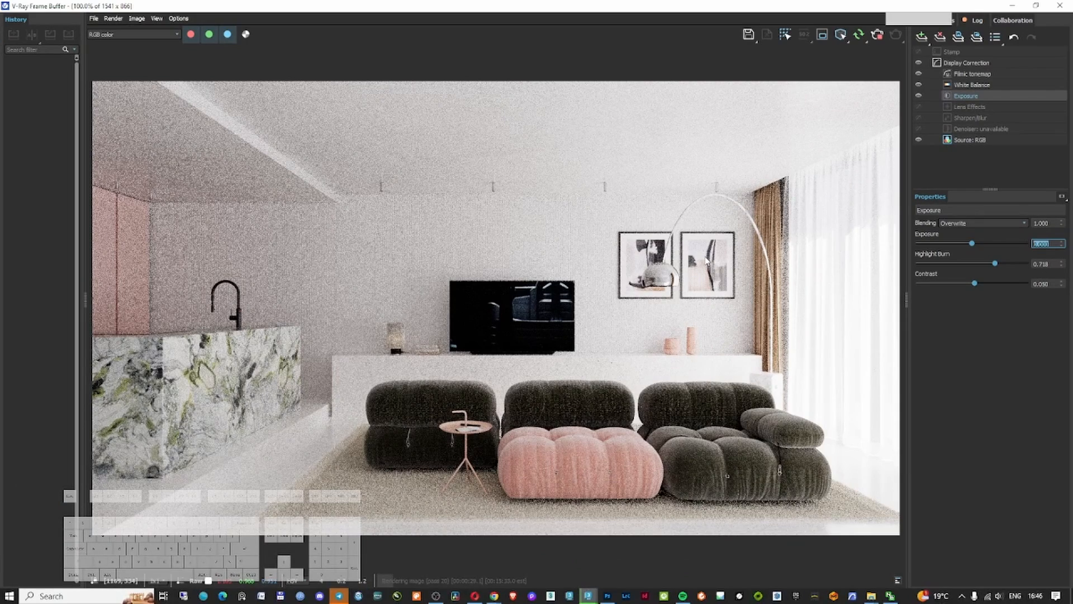
Examine the fabric of the dark and pink sofa modules up close in the render
scroll(676, 439, "up", 1)
middle_click_drag(779, 472, 736, 417)
scroll(746, 435, "down", 1)
scroll(274, 374, "up", 1)
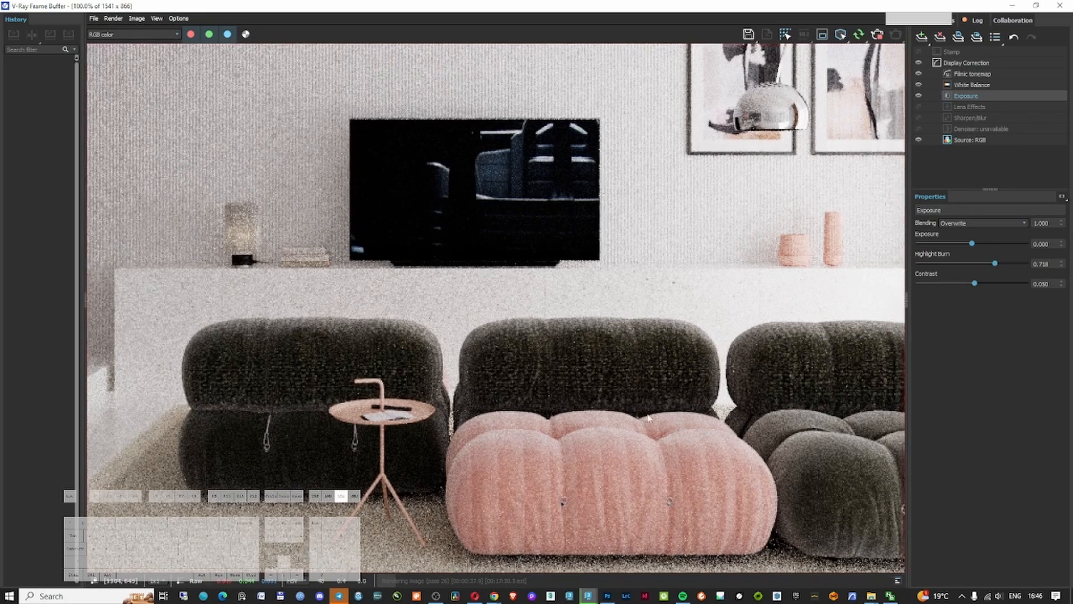
scroll(335, 419, "down", 1)
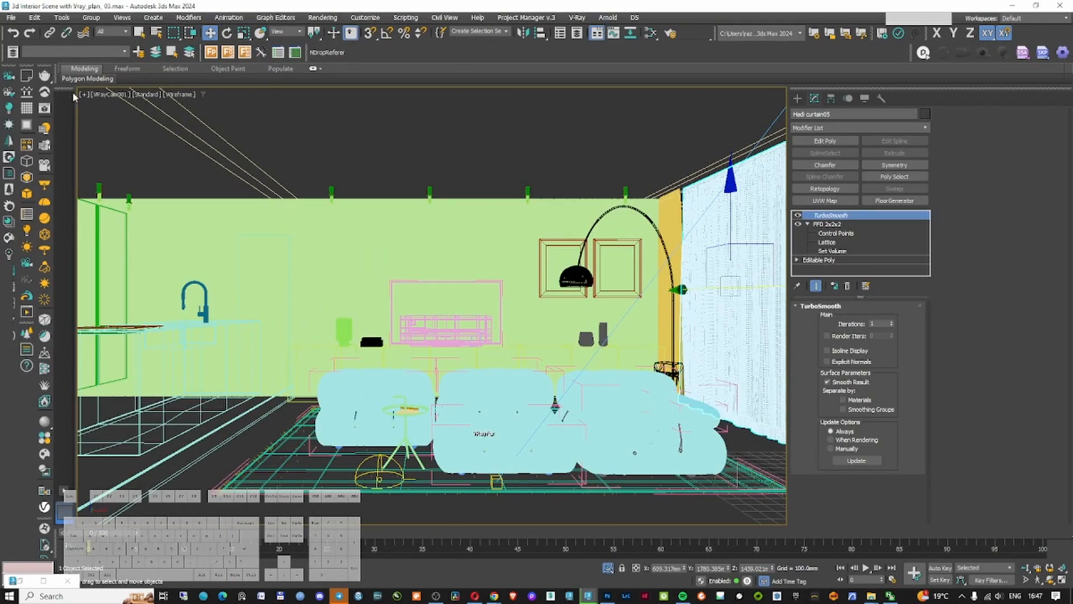
Set the VRayCam001 camera's exposure value to 11.5 and check the sofas up close in the render
left_click(105, 93)
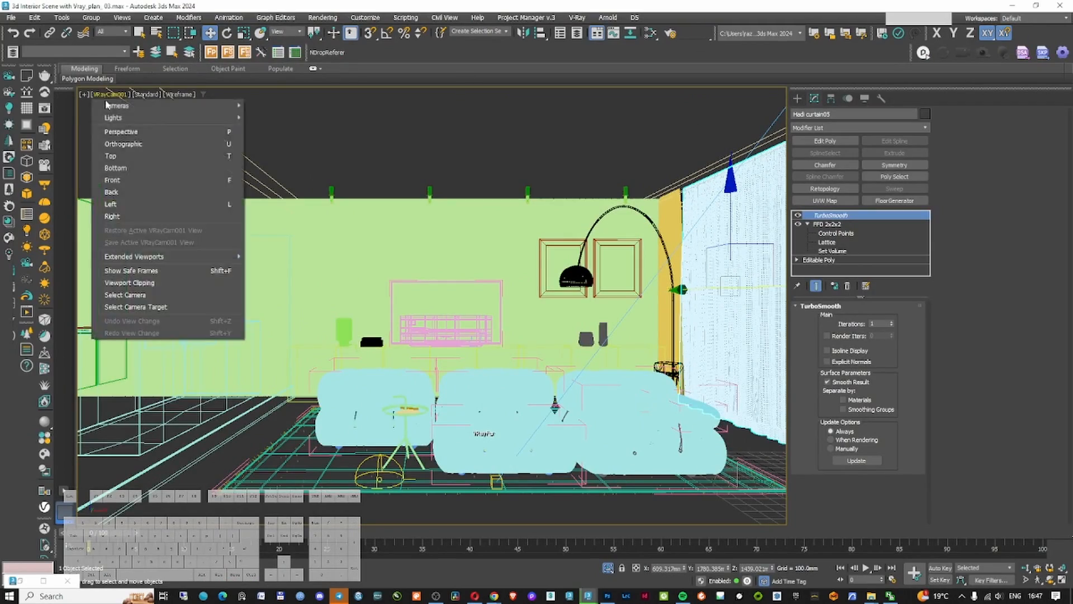
left_click(117, 281)
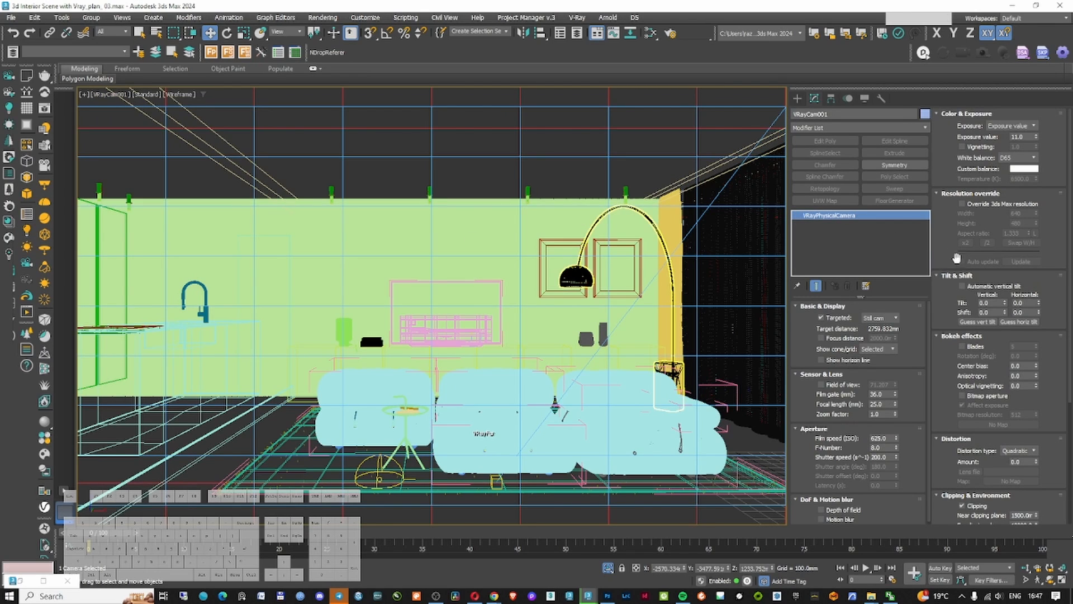
double_click(1022, 136)
type("11.5")
key("Return")
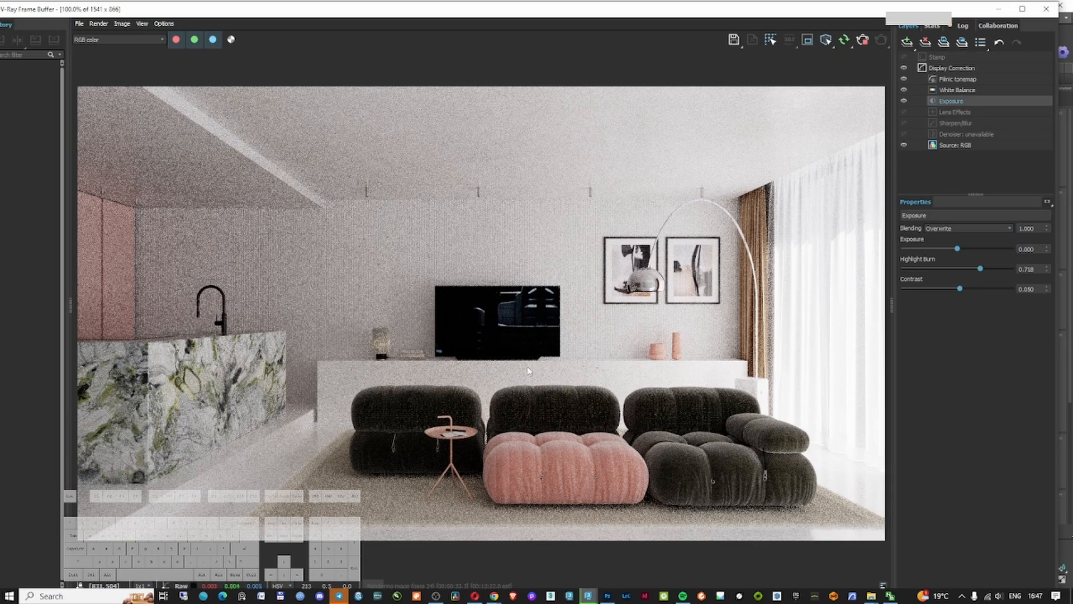
scroll(616, 416, "up", 1)
middle_click_drag(615, 417, 492, 353)
scroll(739, 451, "up", 1)
scroll(739, 451, "down", 1)
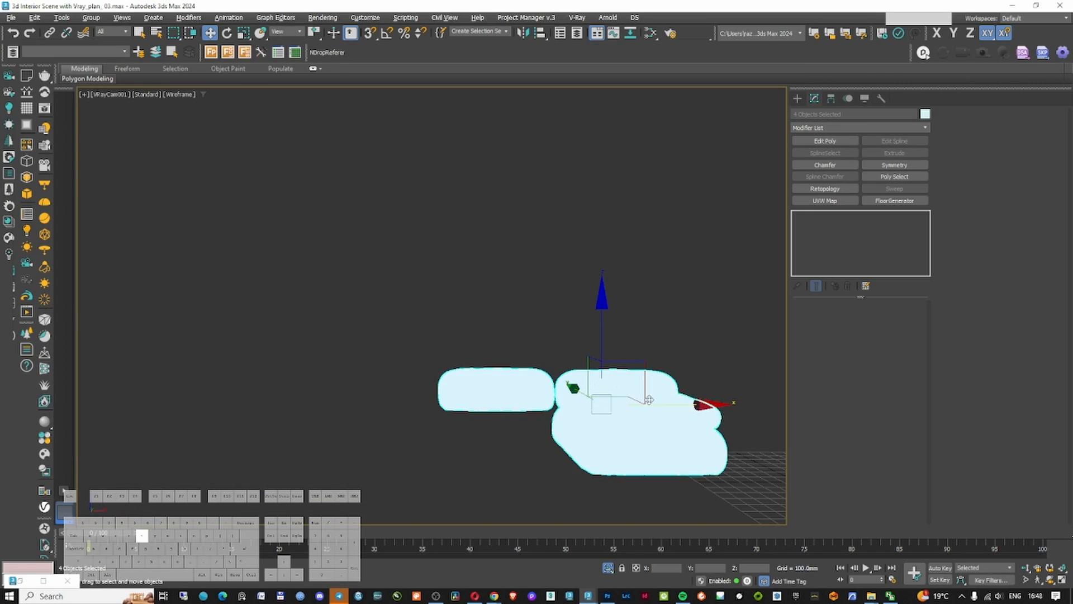
Examine the scale and detail of the woven fabric on the sofa's backrest cushions up close in the render
scroll(629, 384, "up", 4)
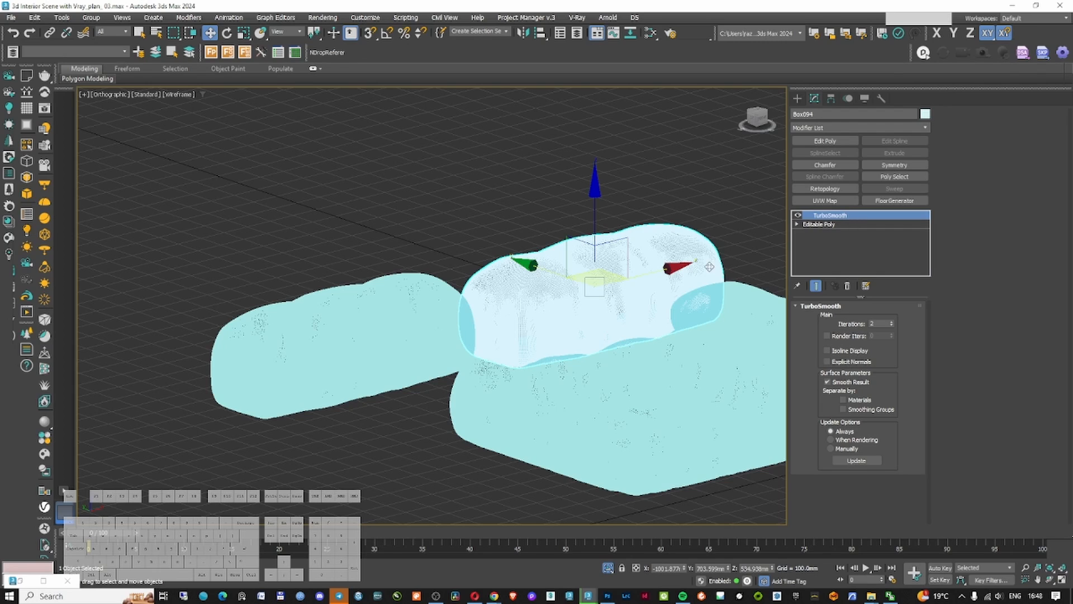
middle_click_drag(709, 267, 596, 323, "alt")
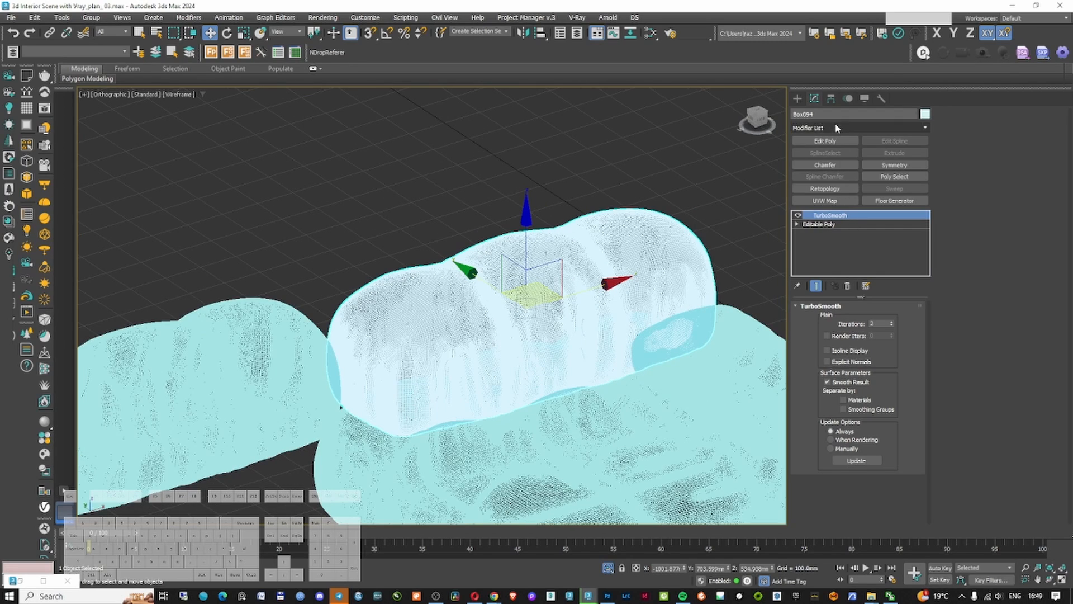
left_click(837, 128)
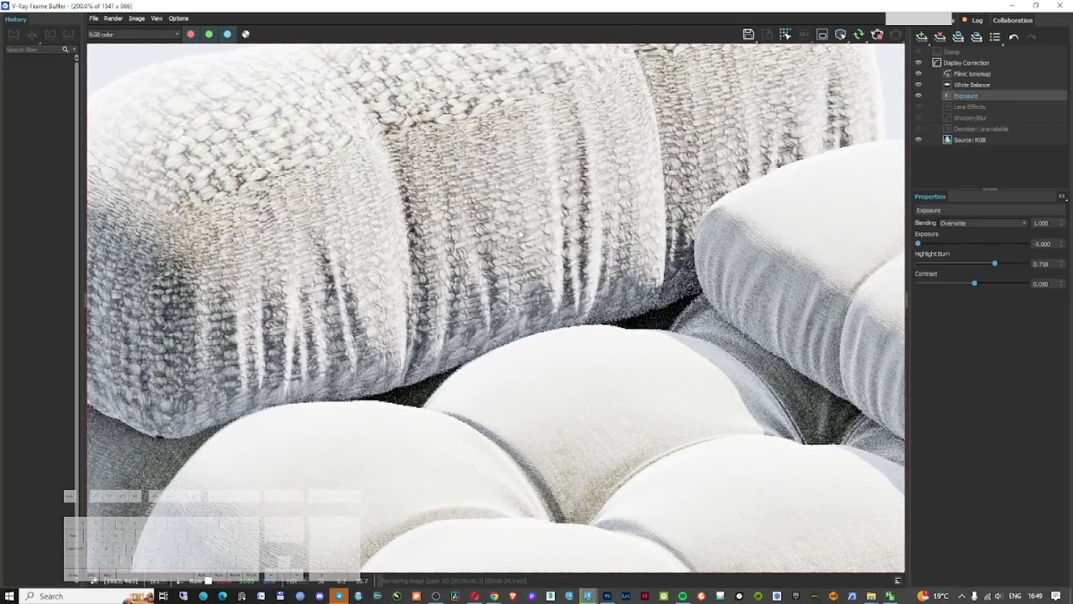
scroll(533, 276, "down", 3)
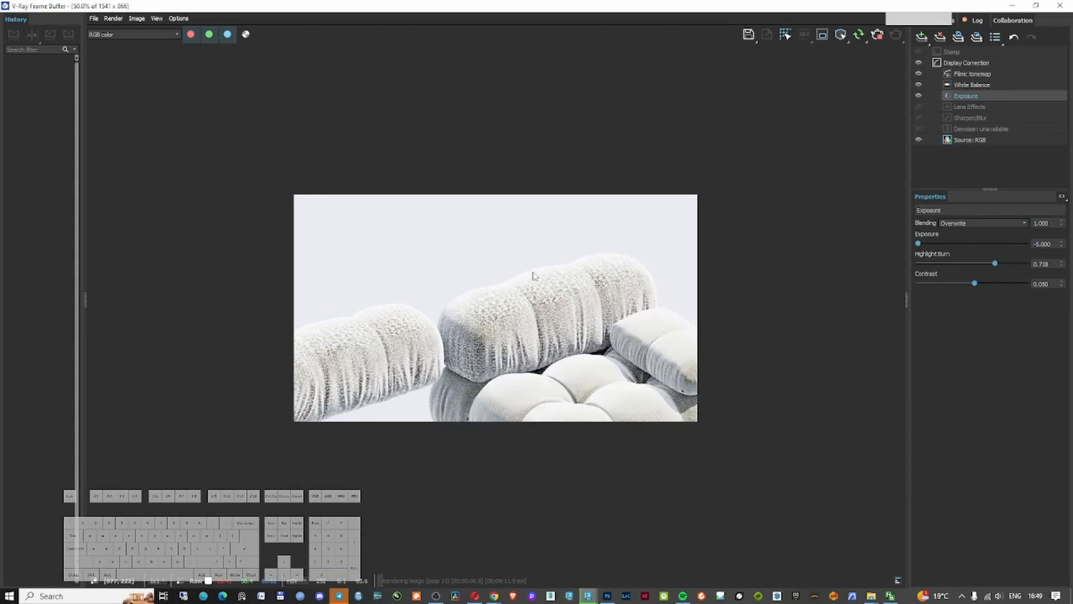
scroll(525, 505, "up", 2)
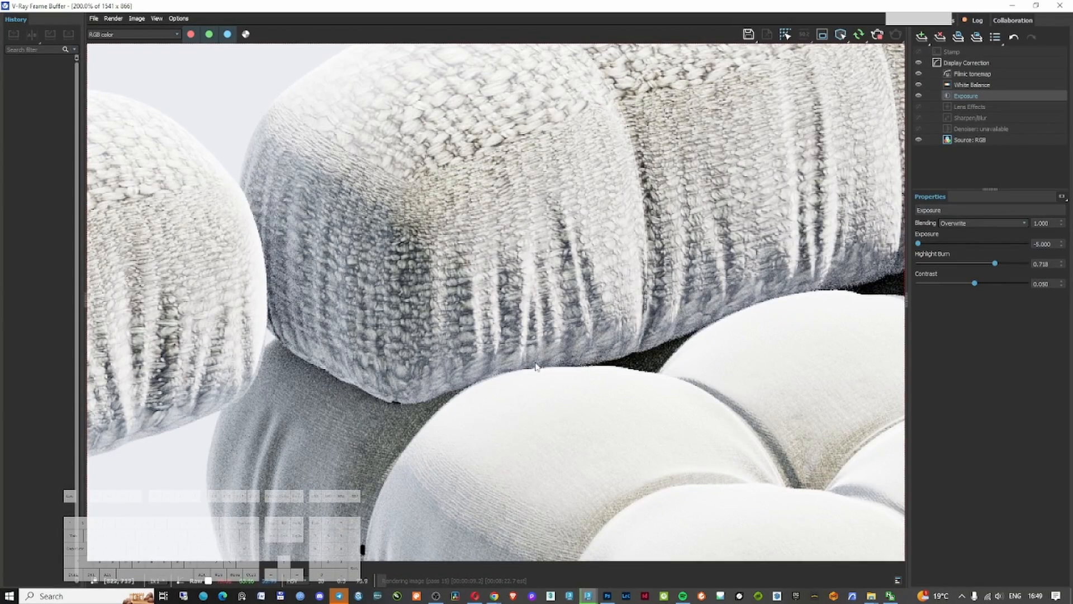
scroll(489, 230, "down", 2)
scroll(529, 346, "up", 2)
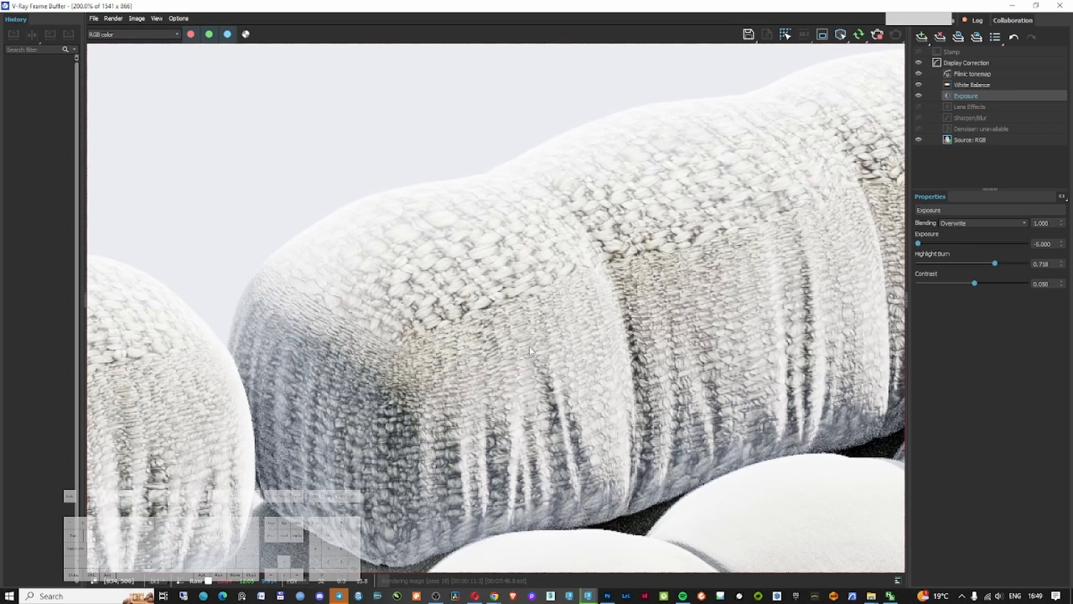
scroll(529, 347, "down", 2)
scroll(548, 222, "up", 2)
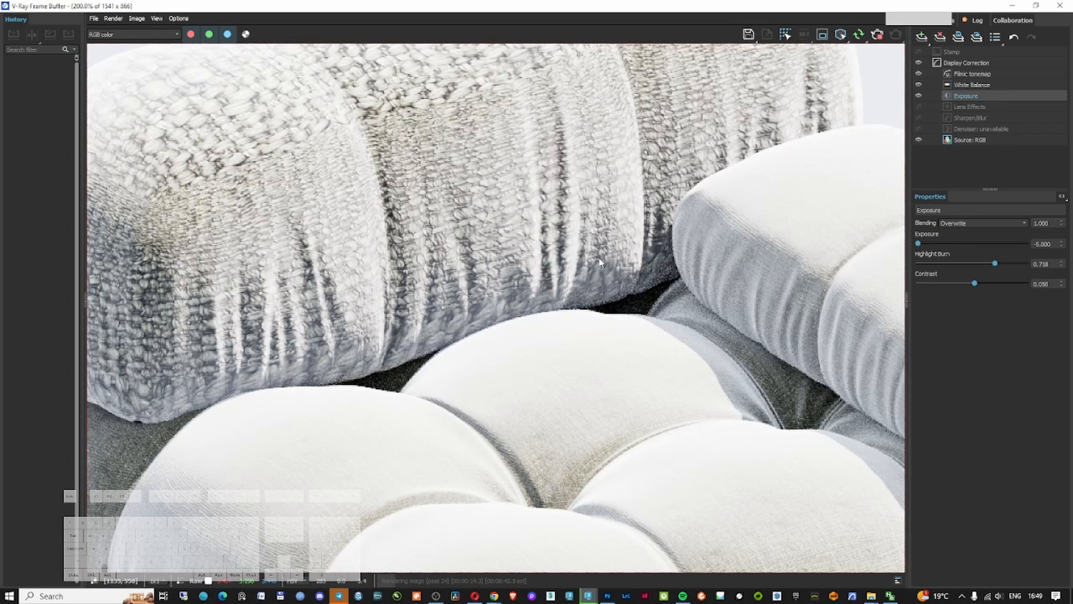
scroll(598, 261, "down", 2)
scroll(510, 345, "up", 2)
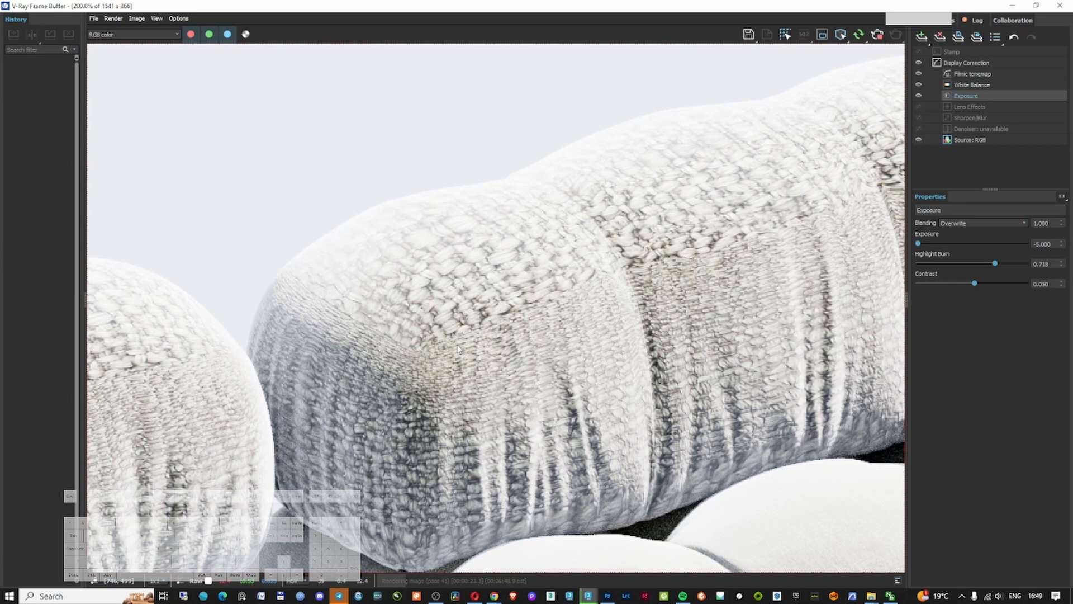
scroll(457, 348, "down", 1)
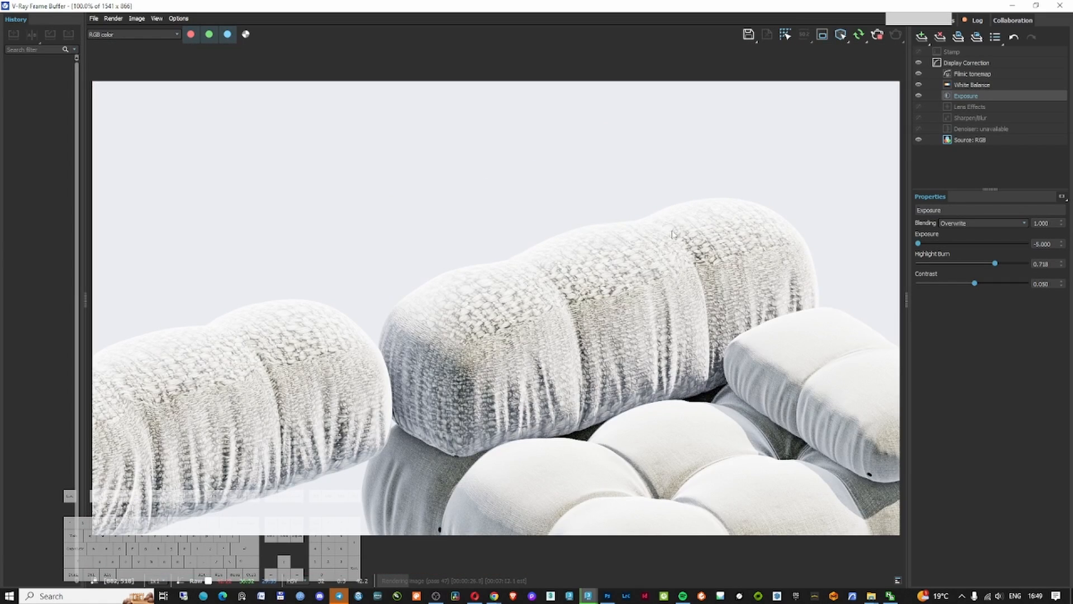
Add a UVW Xform modifier above TurboSmooth on the selected backrest cushion
left_click(1012, 6)
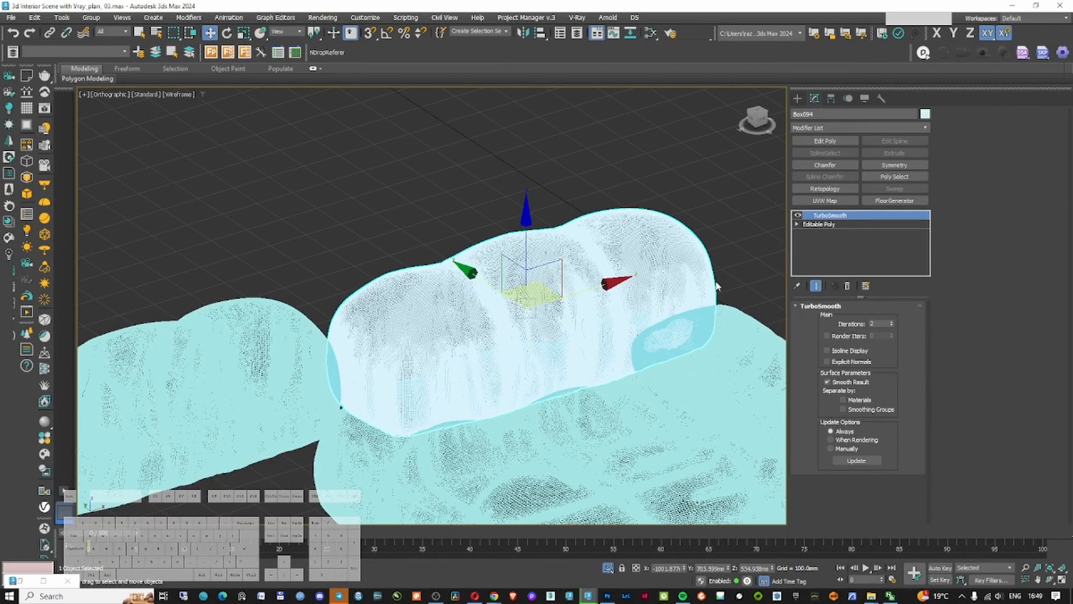
key("z")
left_click(836, 127)
type("uvw")
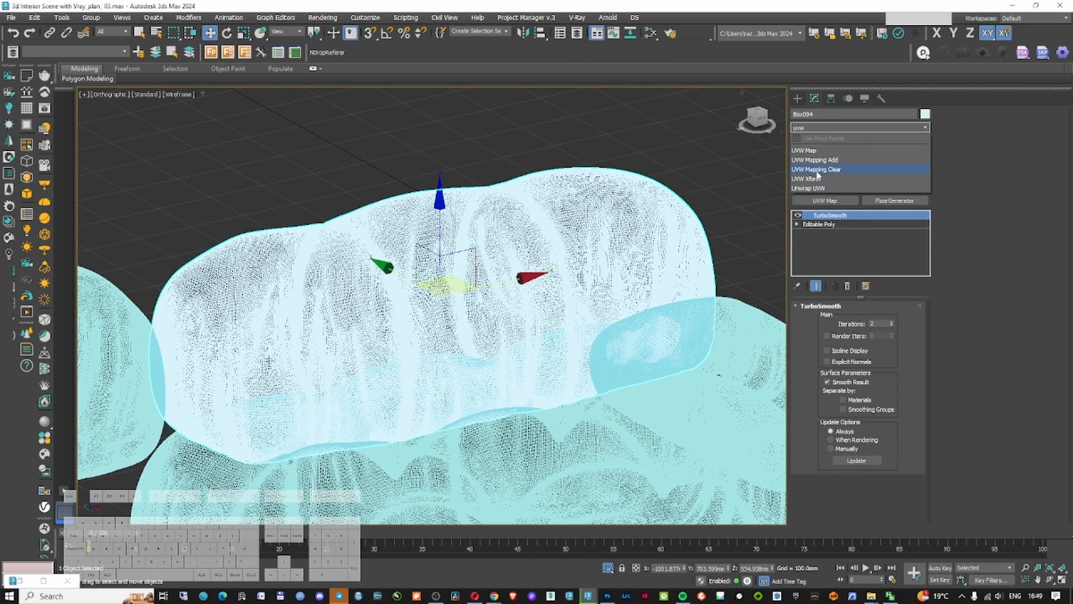
left_click(815, 217)
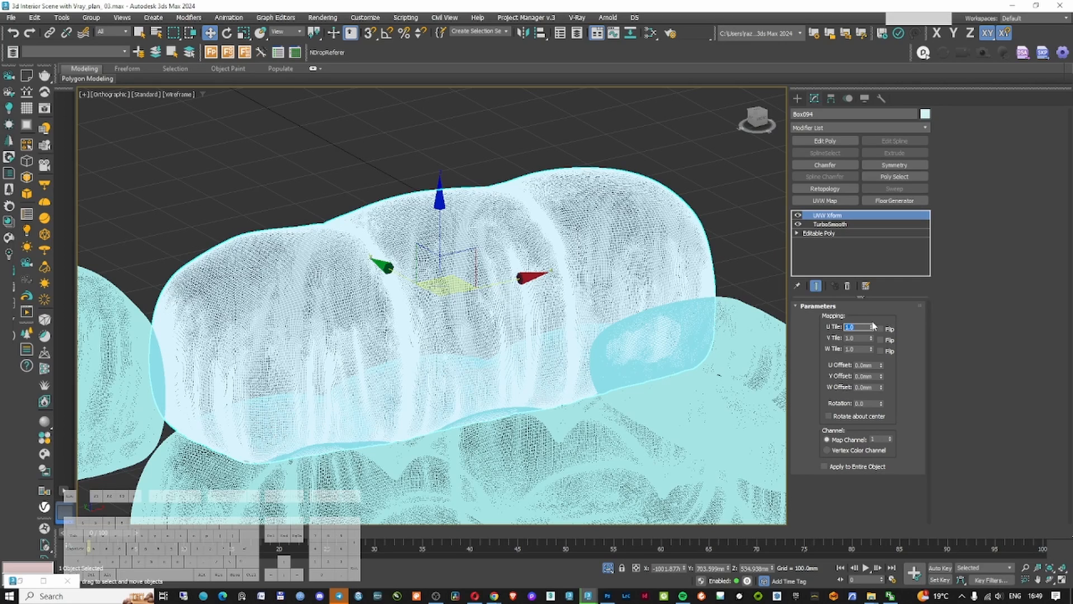
Set the UVW Xform's U, V and W tiling to 10 and check the cushion's fabric in an interactive render
type("10")
key("Tab")
type("10")
left_click(859, 349)
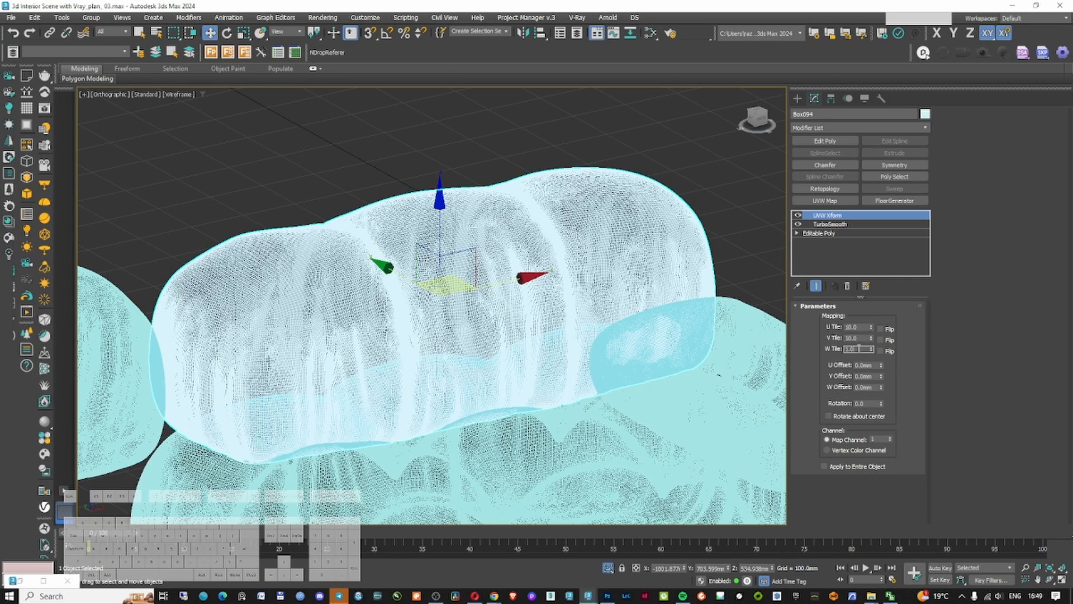
type("10")
key("shift+q")
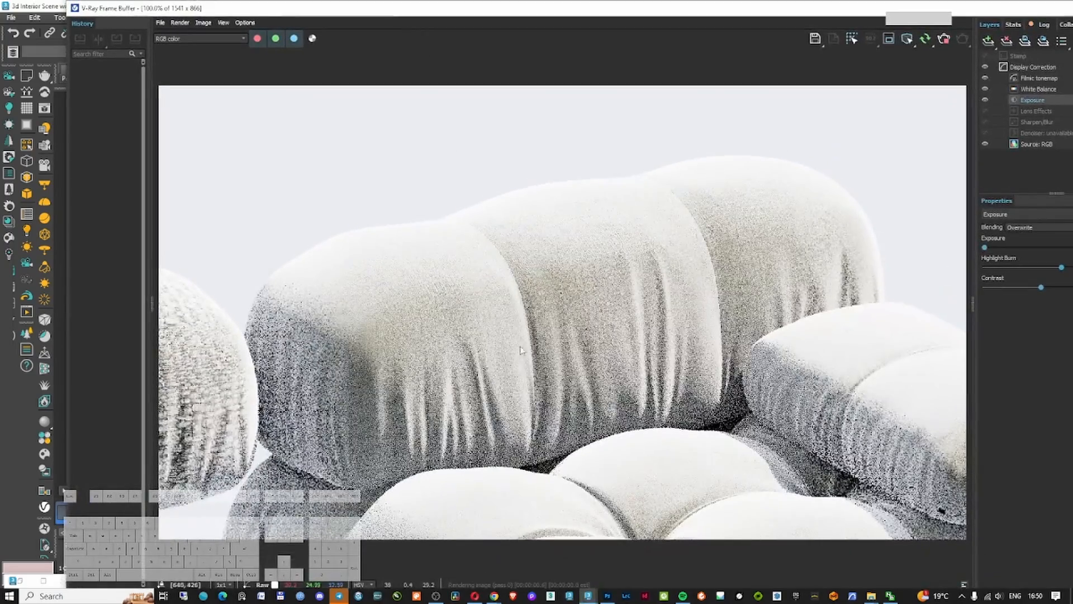
scroll(520, 350, "up", 1)
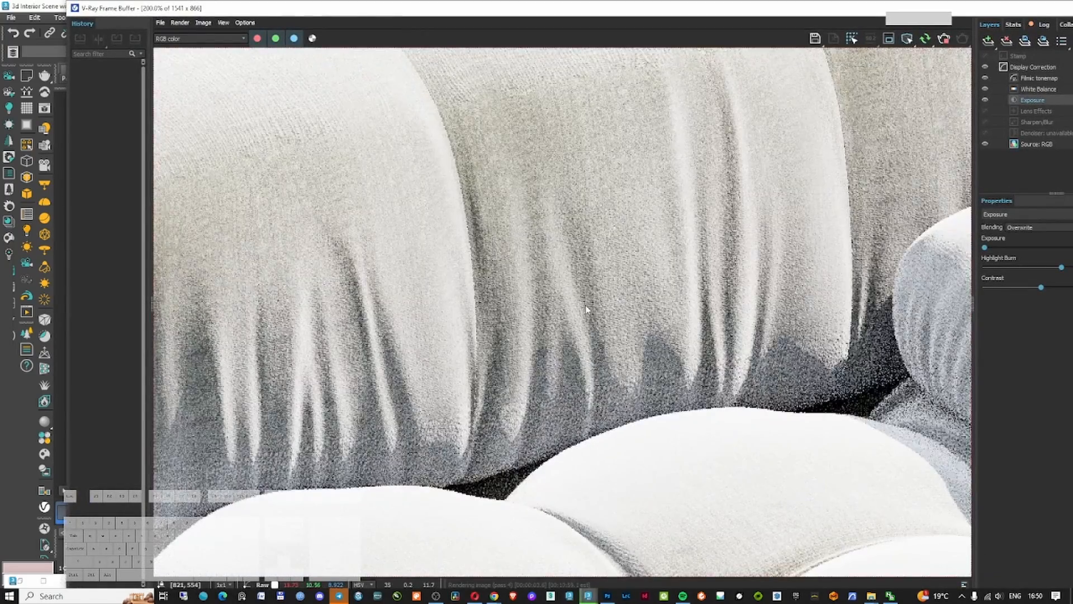
scroll(587, 309, "down", 1)
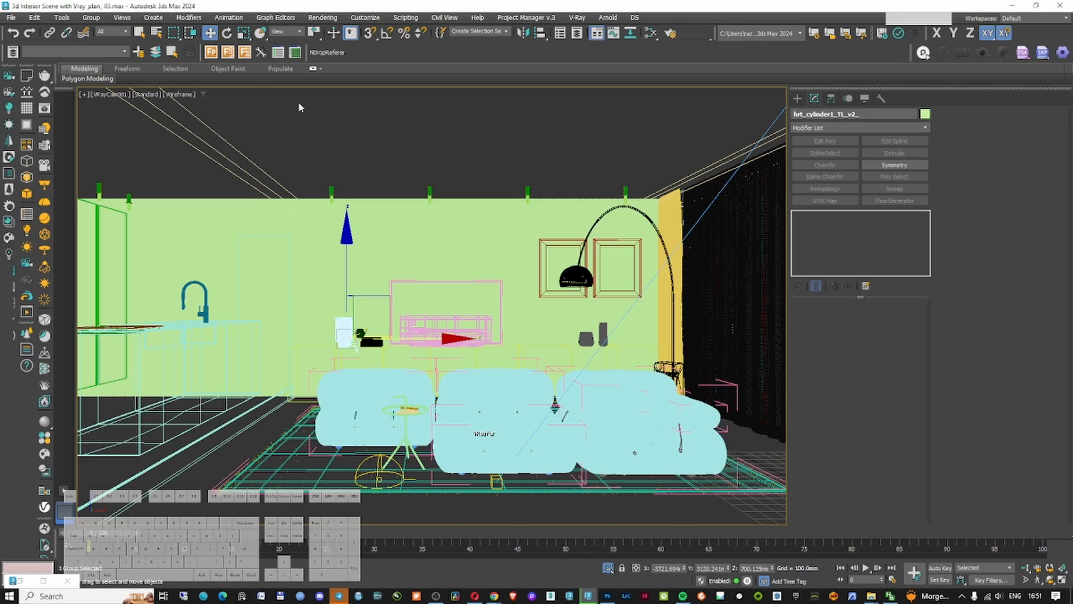
Add a VRayDenoiser render element in the render setup
key("F10")
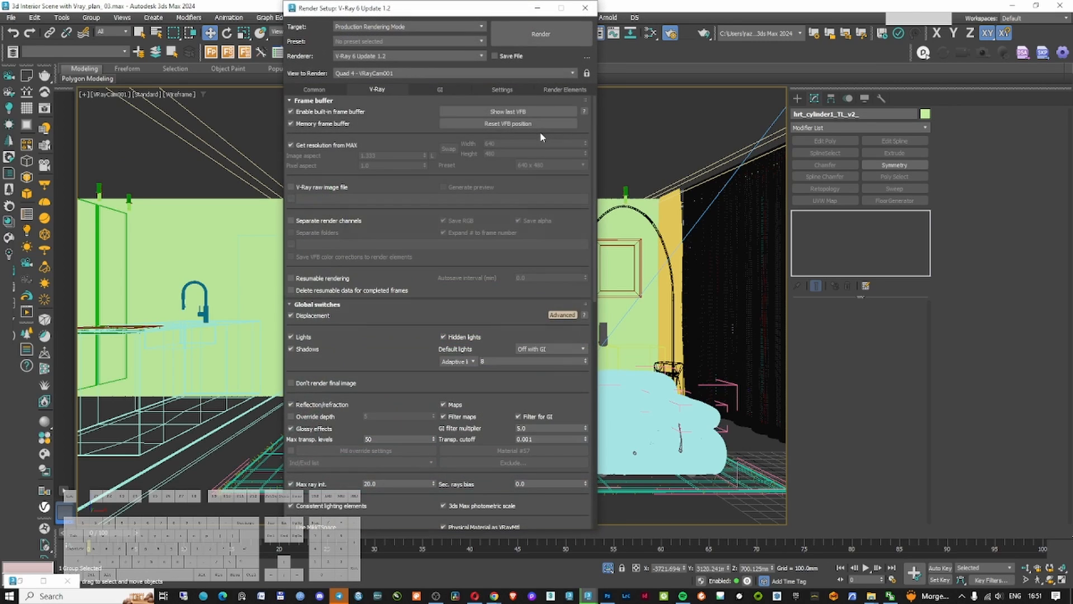
left_click(564, 89)
left_click(373, 124)
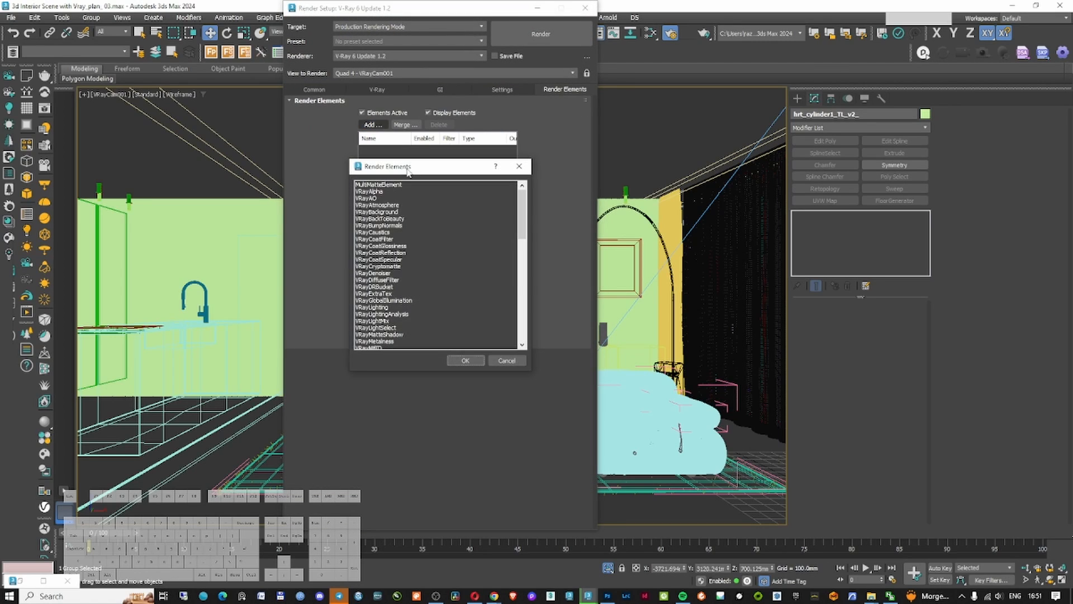
left_click(391, 273)
double_click(391, 275)
Set the VRayDenoiser's denoising engine to Intel Open Image Denoise
left_click(478, 384)
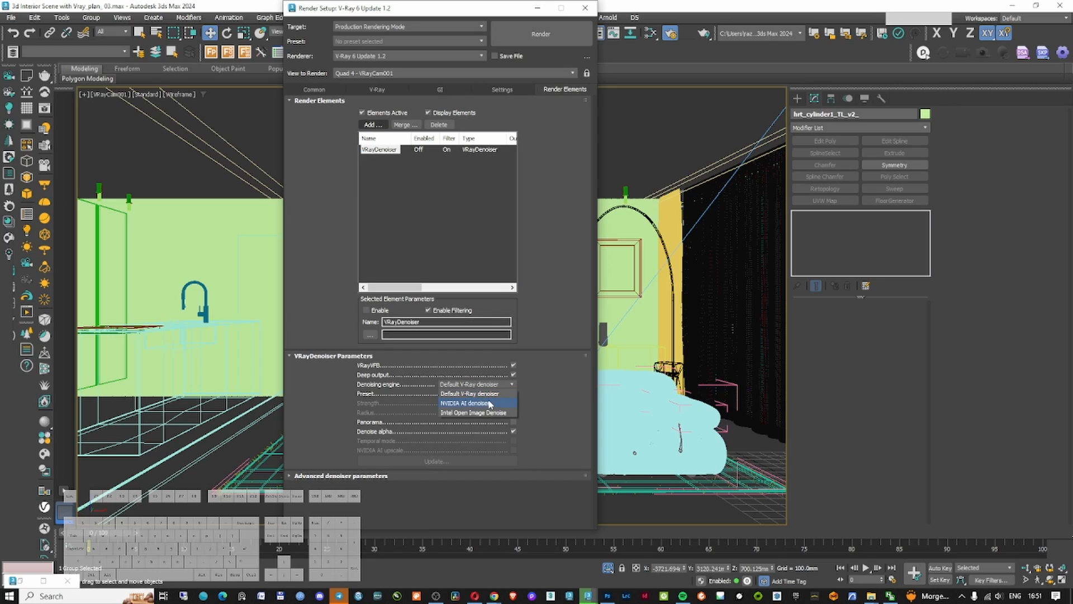
left_click(493, 404)
left_click(506, 386)
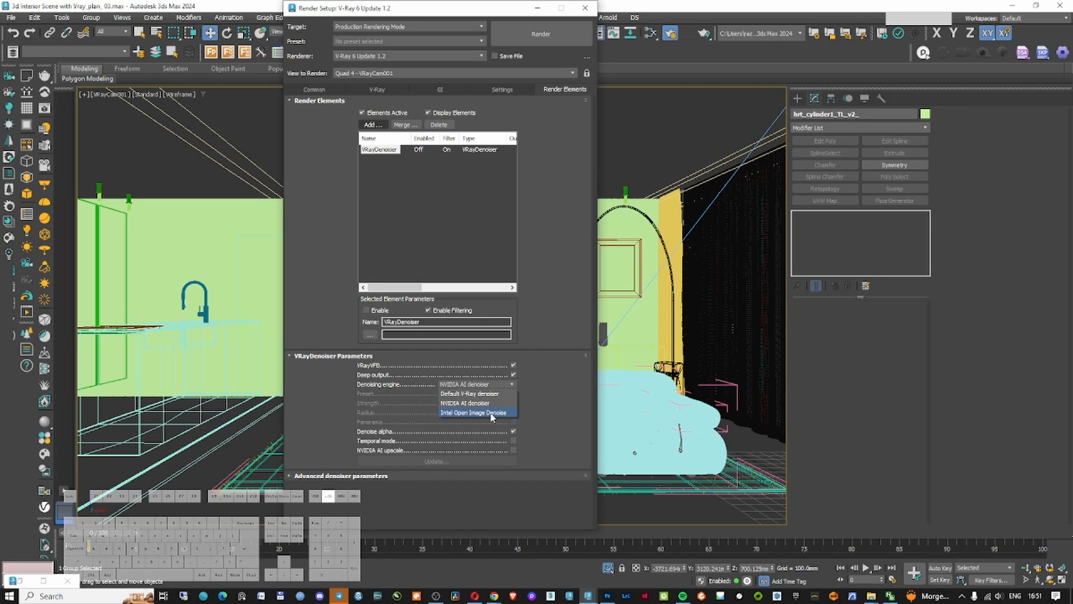
left_click(492, 413)
Add a VRayLightMix render element alongside the denoiser
left_click(373, 124)
scroll(402, 283, "down", 2)
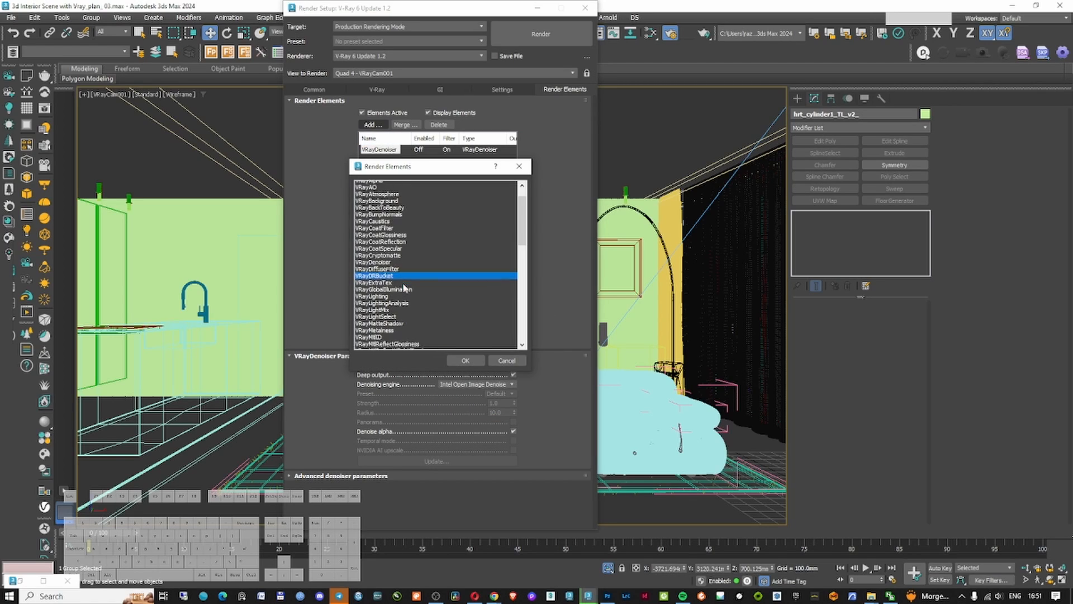
left_click(402, 281)
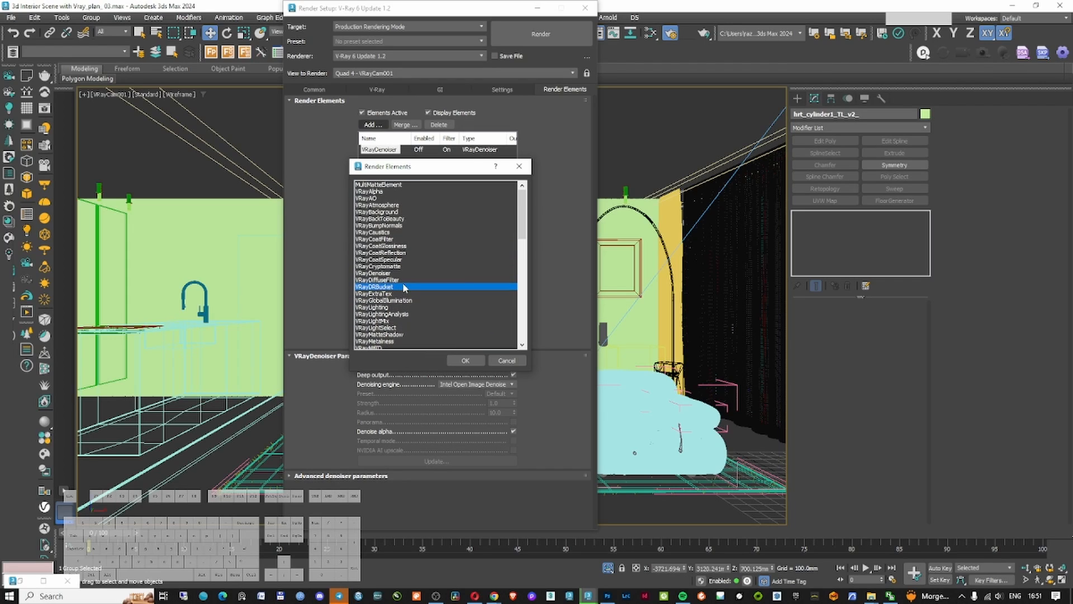
left_click(465, 360)
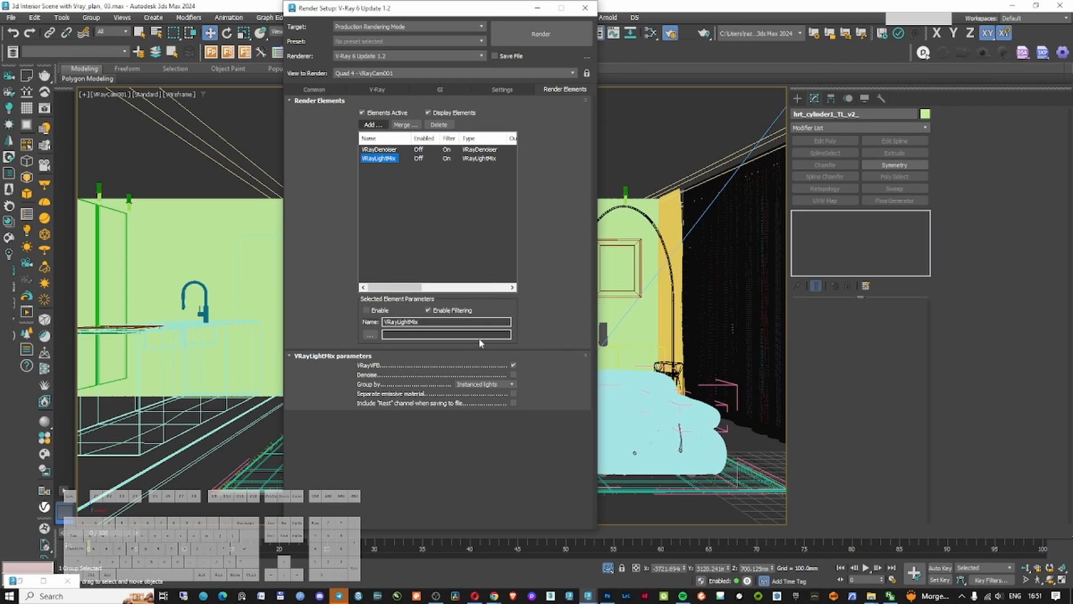
Set the render output width to 2000 pixels and start rendering the VRayCam001 view
left_click(315, 89)
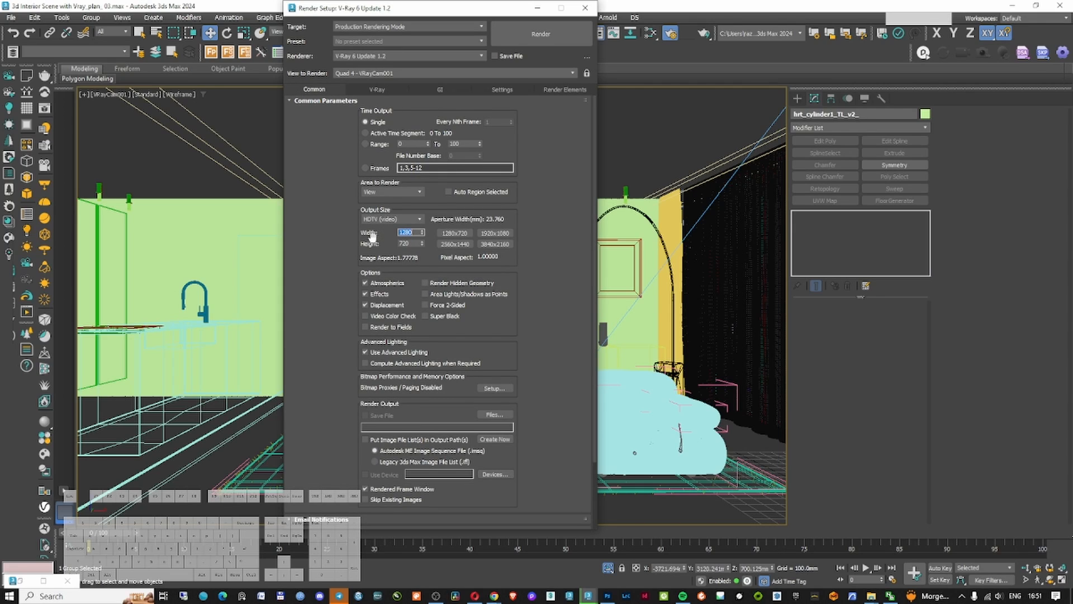
type("2000")
key("Return")
left_click(704, 34)
Adjust the render's White Balance temperature, trying 5800 before setting it to 5600
left_click(972, 86)
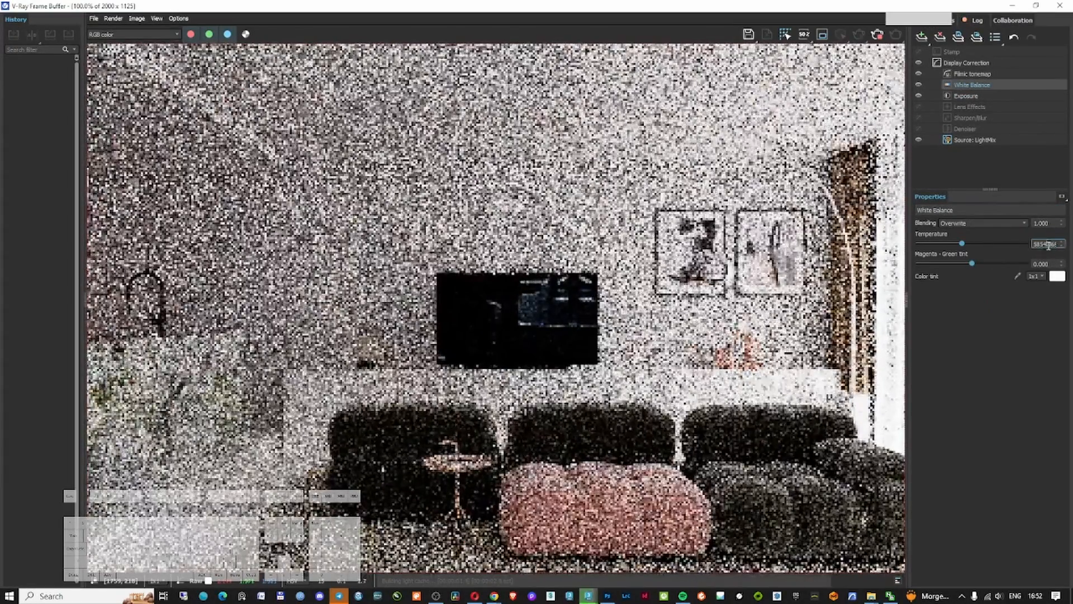
double_click(1046, 244)
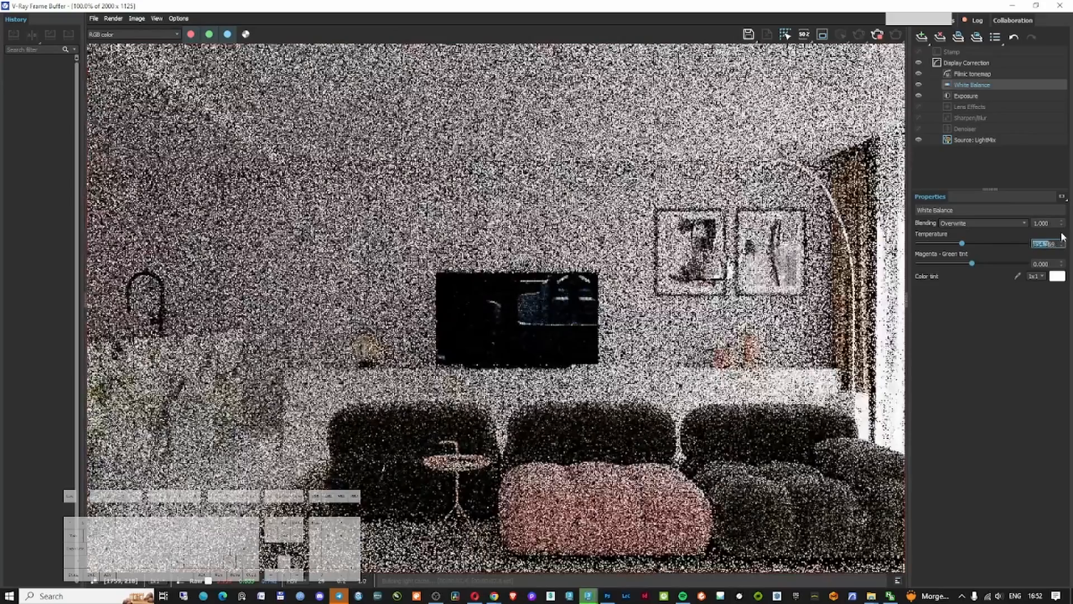
type("5800")
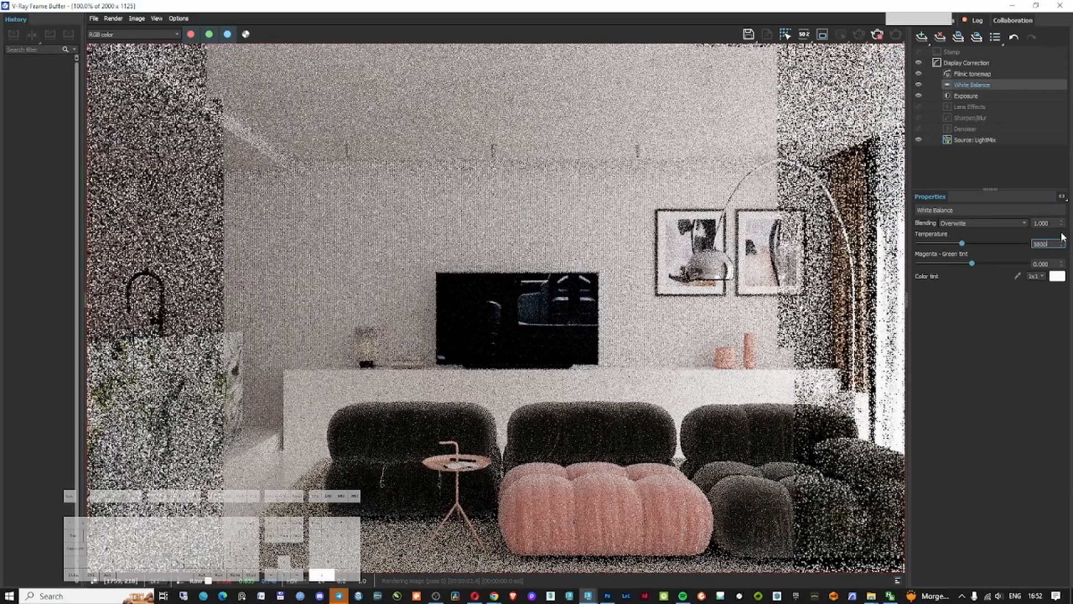
key("Return")
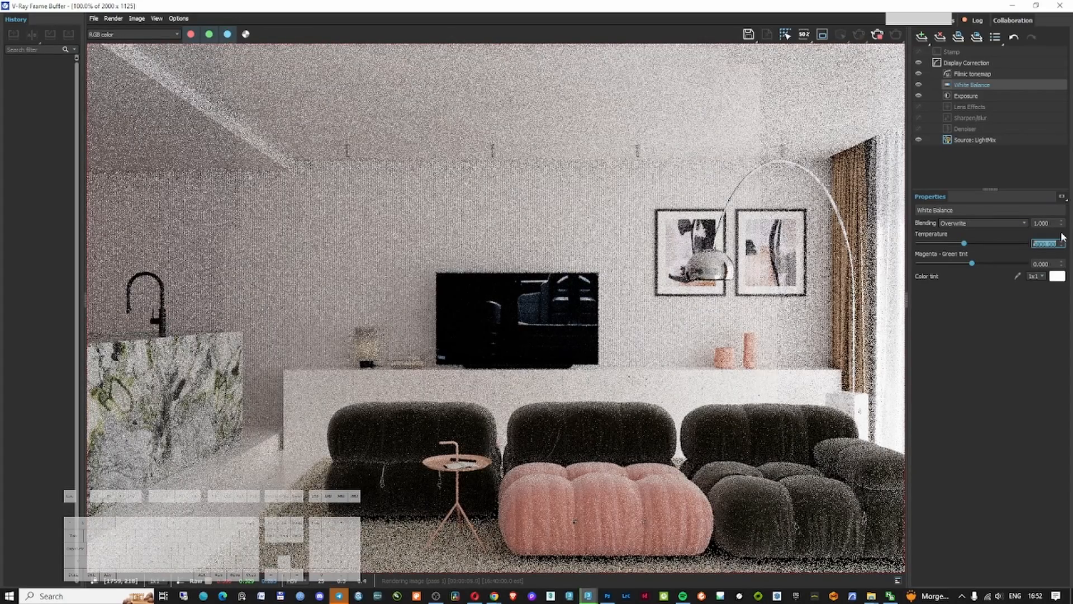
type("5600")
key("Return")
Examine the living room render overall and up close, covering the kitchen island, curtains, sofas, side table and rug
scroll(538, 310, "down", 1)
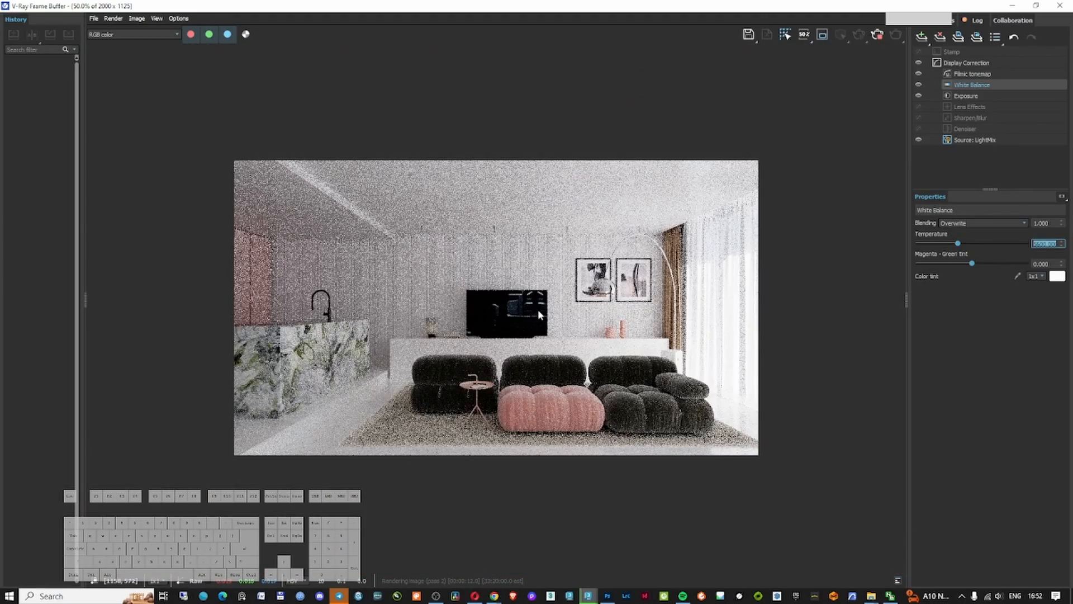
scroll(520, 310, "up", 1)
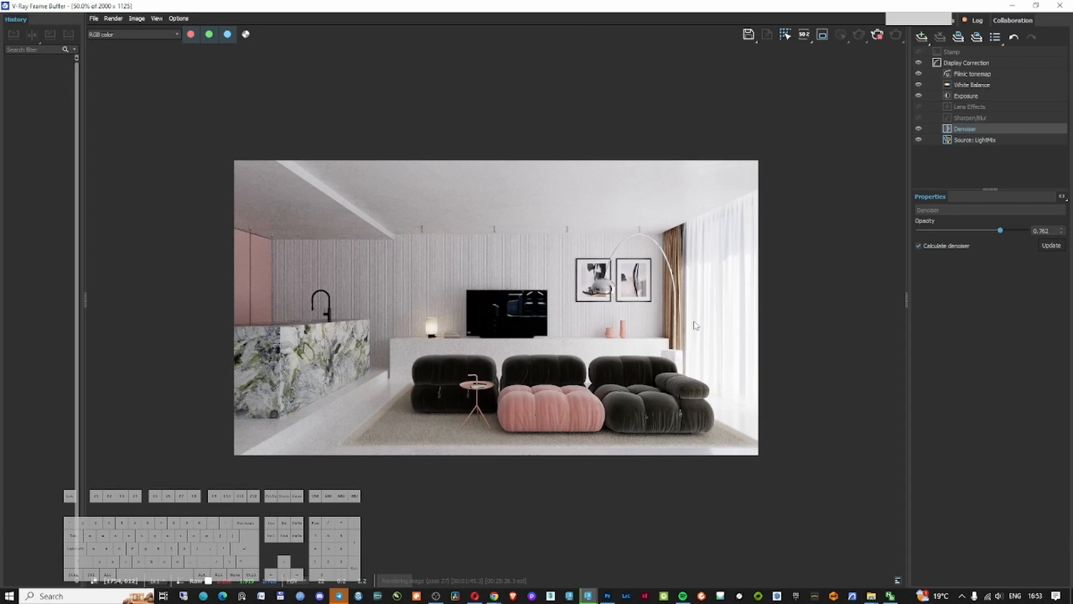
scroll(300, 354, "up", 1)
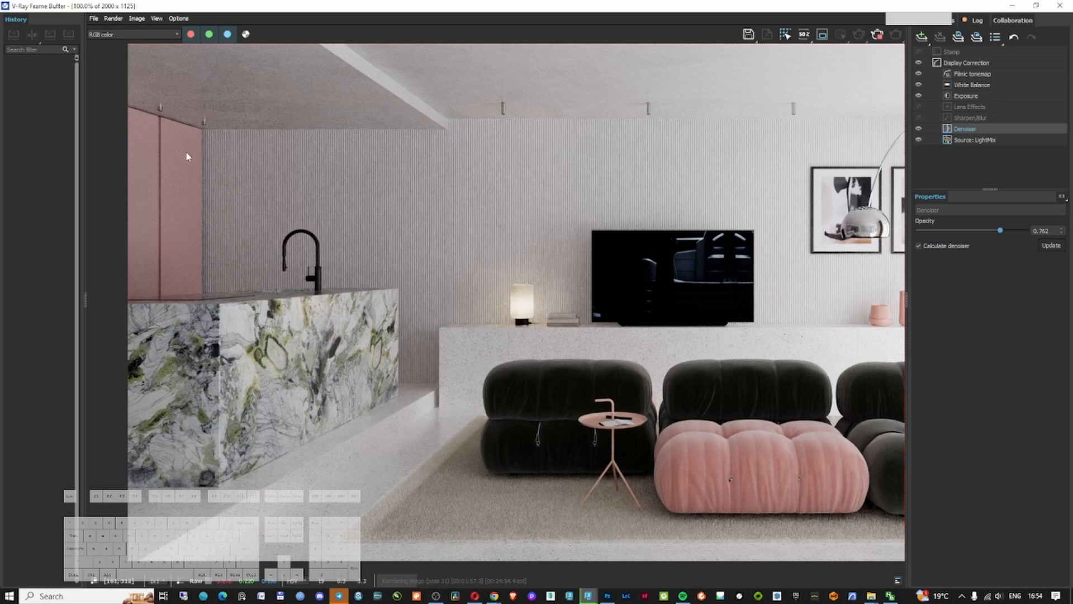
scroll(179, 350, "down", 1)
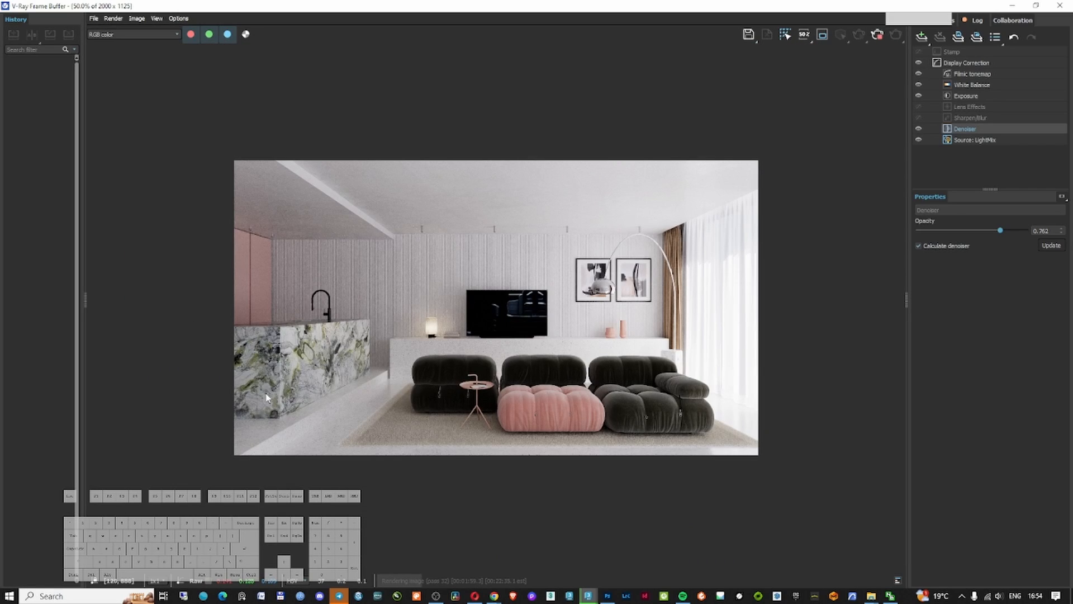
scroll(657, 300, "up", 1)
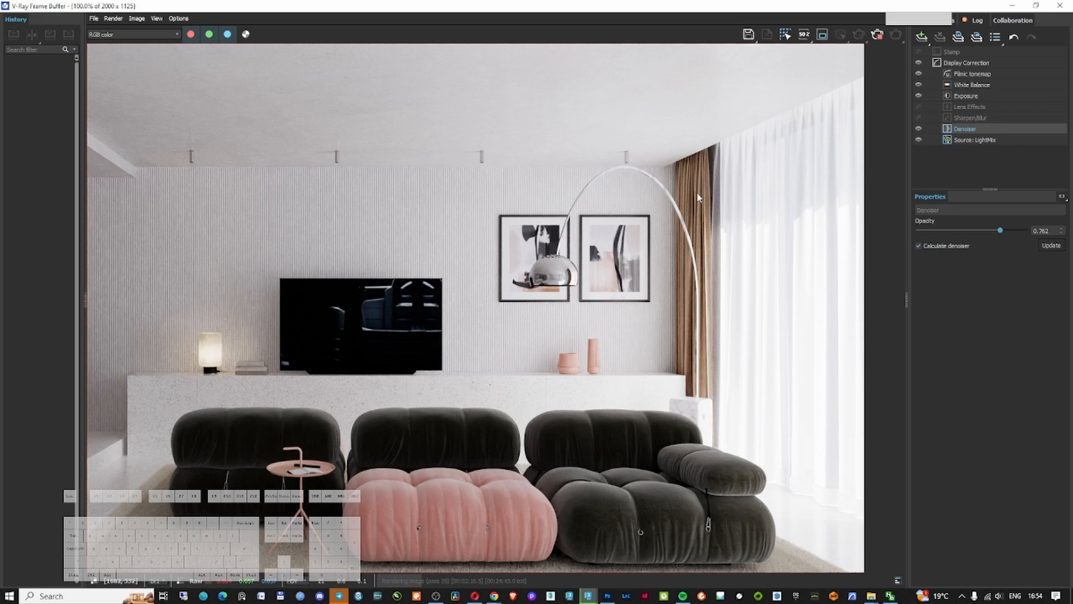
scroll(697, 193, "down", 1)
scroll(564, 313, "up", 1)
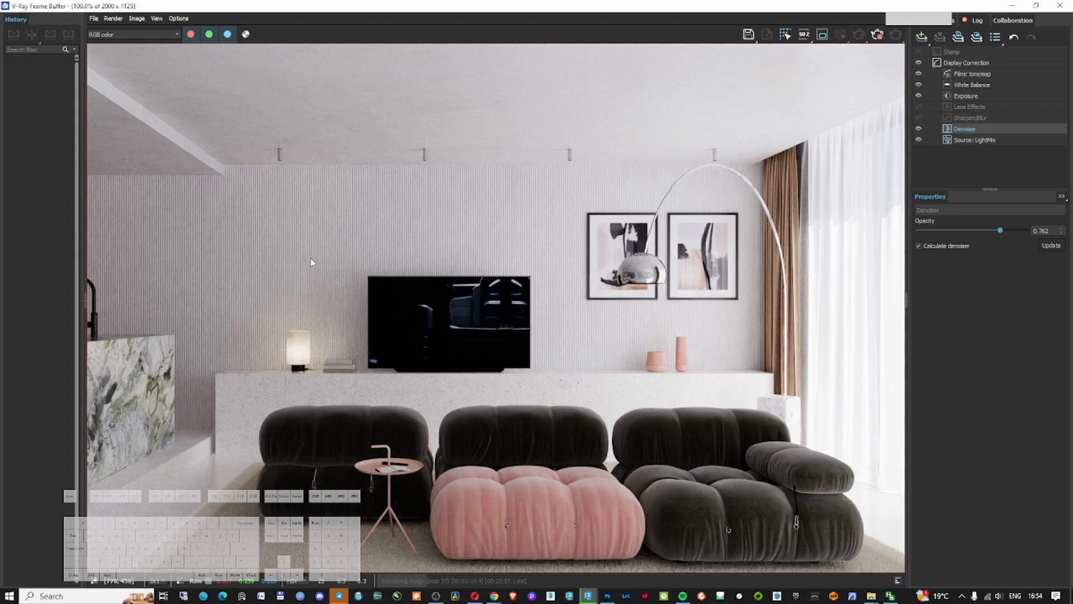
scroll(571, 310, "down", 1)
scroll(384, 493, "up", 3)
scroll(384, 494, "down", 1)
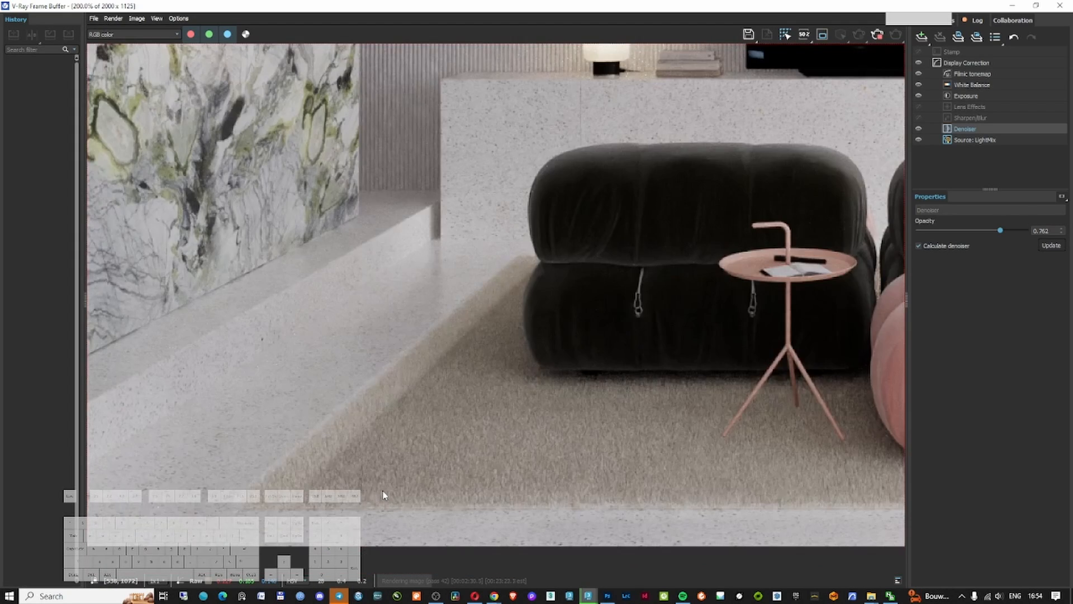
Set the rug's VRayFur gravity to -7.5 mm and its radius to 2.0 mm
middle_click_drag(559, 433, 246, 431)
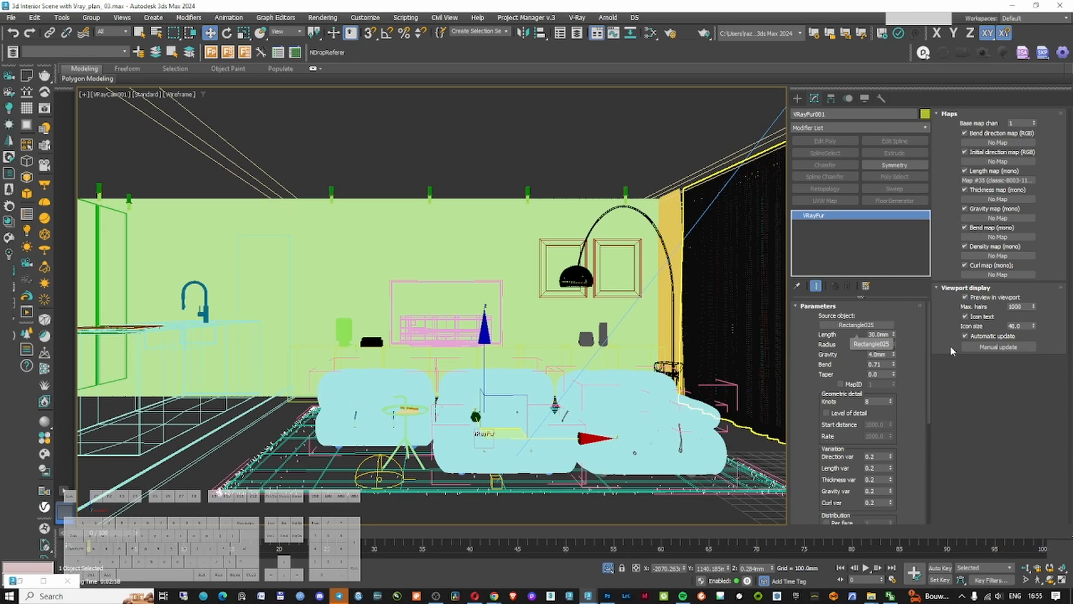
left_click_drag(895, 356, 904, 415)
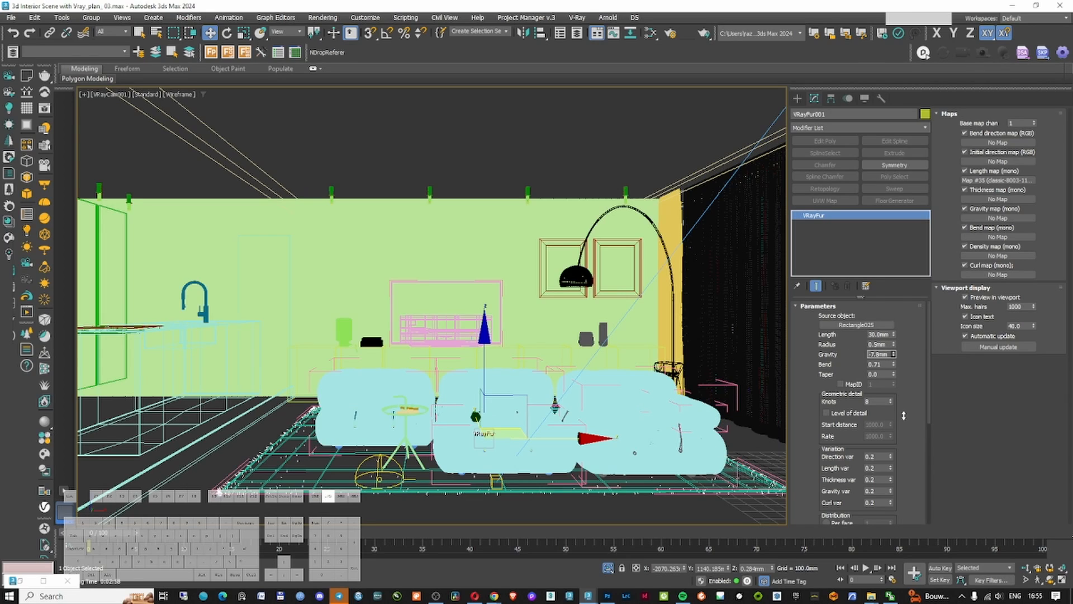
double_click(881, 343)
type("1")
key("Return")
type("2")
key("Return")
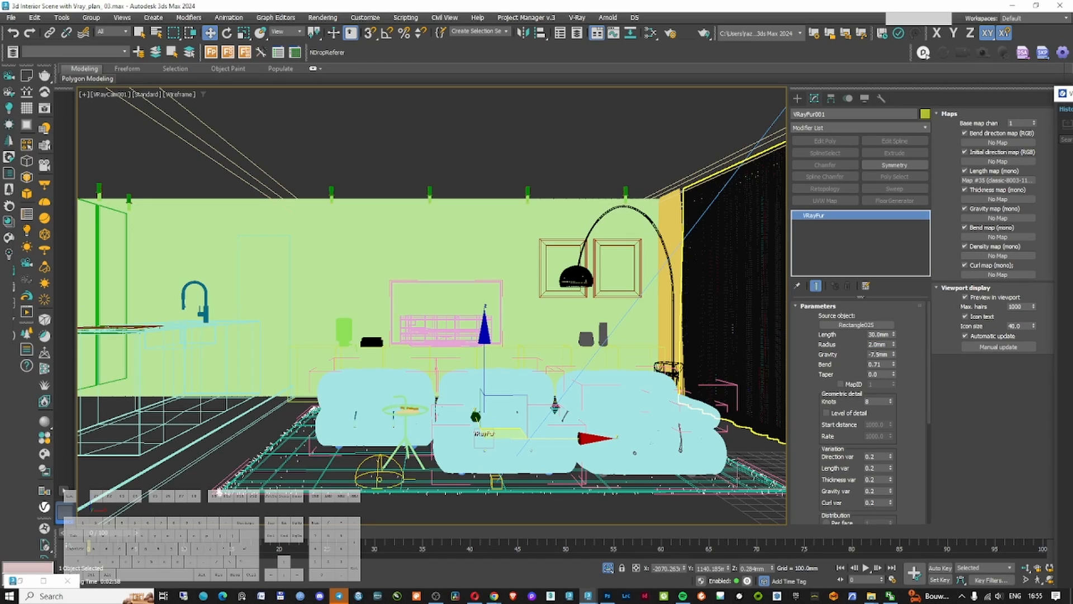
Move the TV right along the back wall and shift the two framed pictures left, between the doorway and the TV
left_click(520, 313)
left_click_drag(571, 323, 570, 323)
left_click(561, 279)
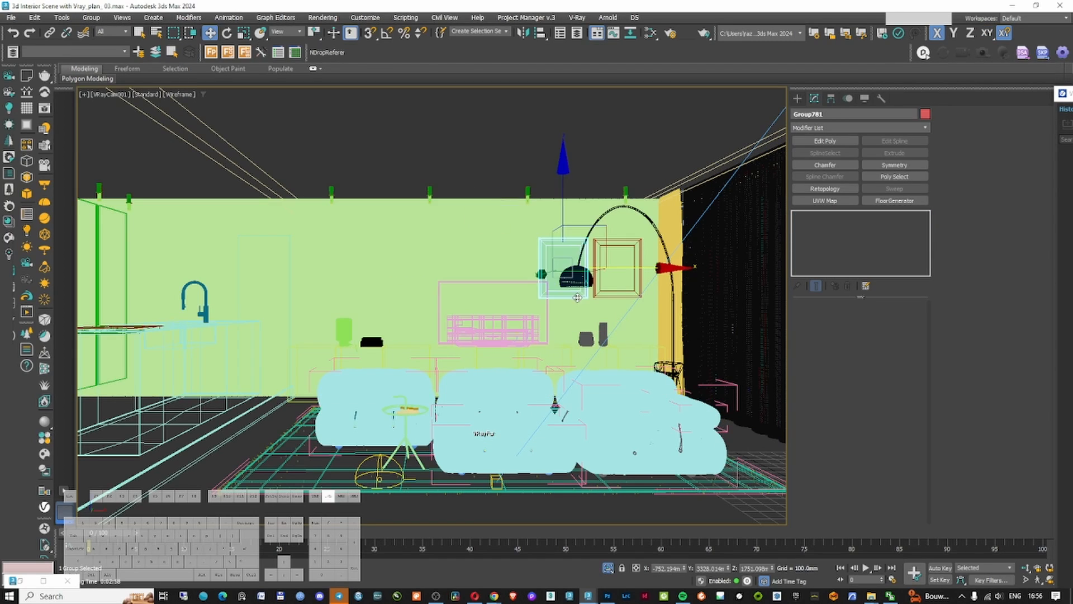
left_click(615, 268, "ctrl")
left_click_drag(674, 266, 448, 262)
left_click(292, 269)
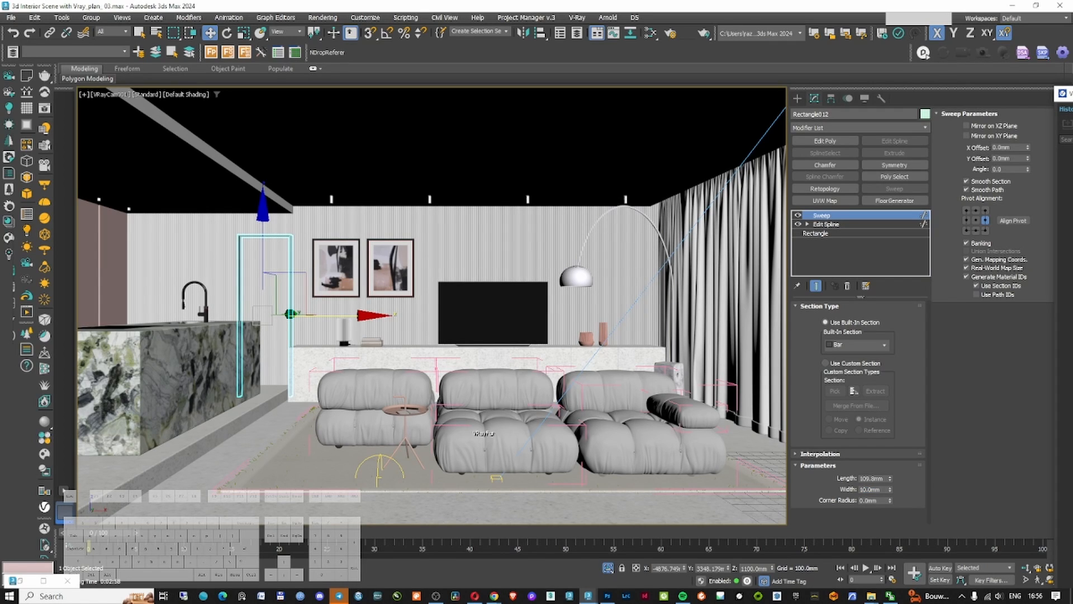
Browse the "barbie movie" image results and save the "20 Best Quotes From the New Barbie Movie 2023" picture for the TV screen
left_click(486, 321)
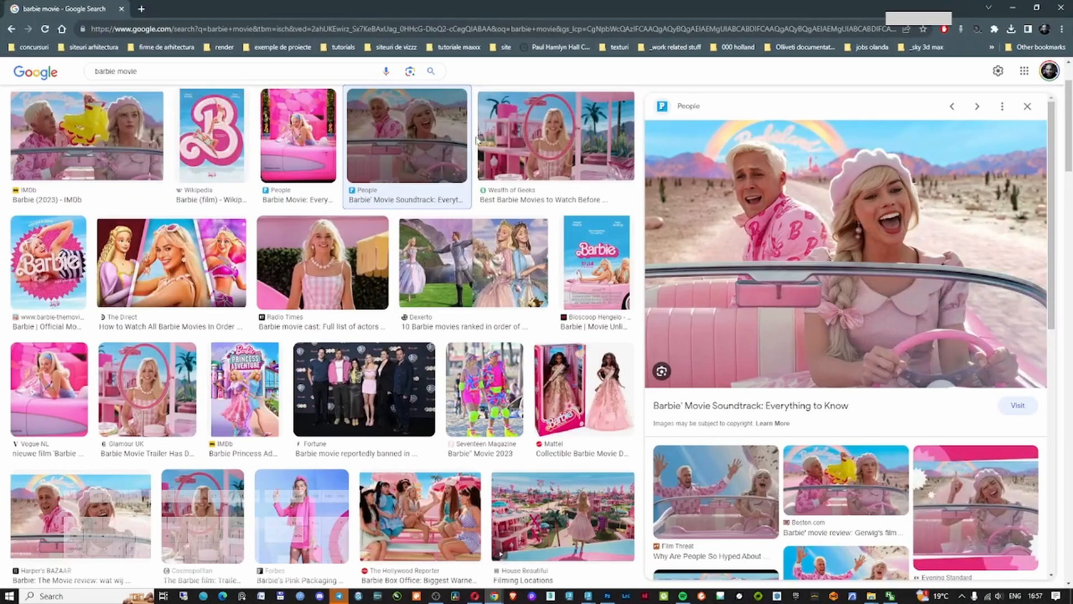
left_click(580, 143)
left_click(171, 263)
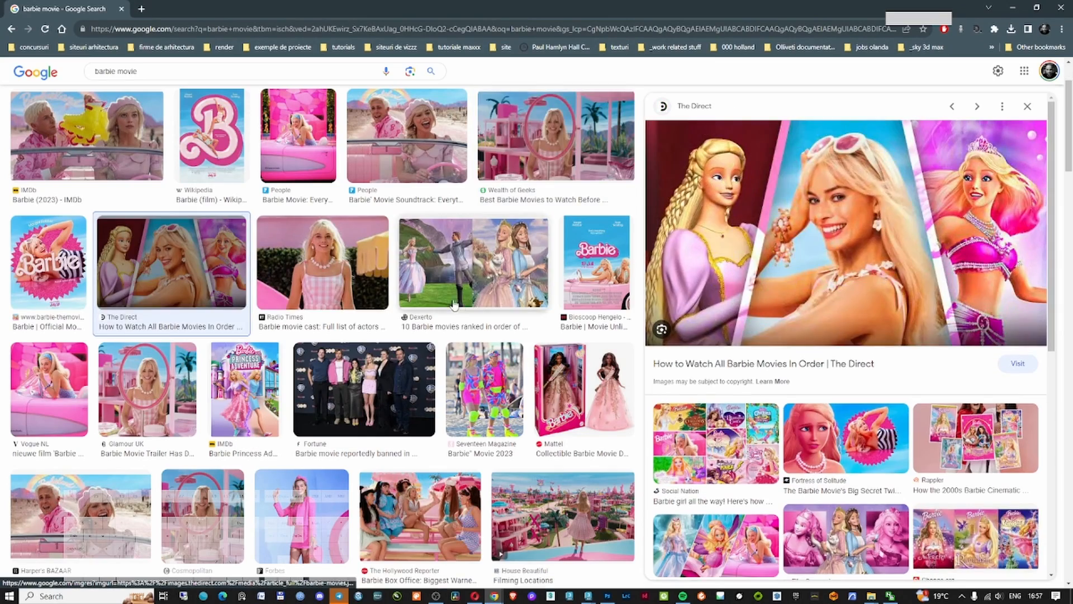
scroll(451, 301, "down", 2)
scroll(450, 300, "down", 5)
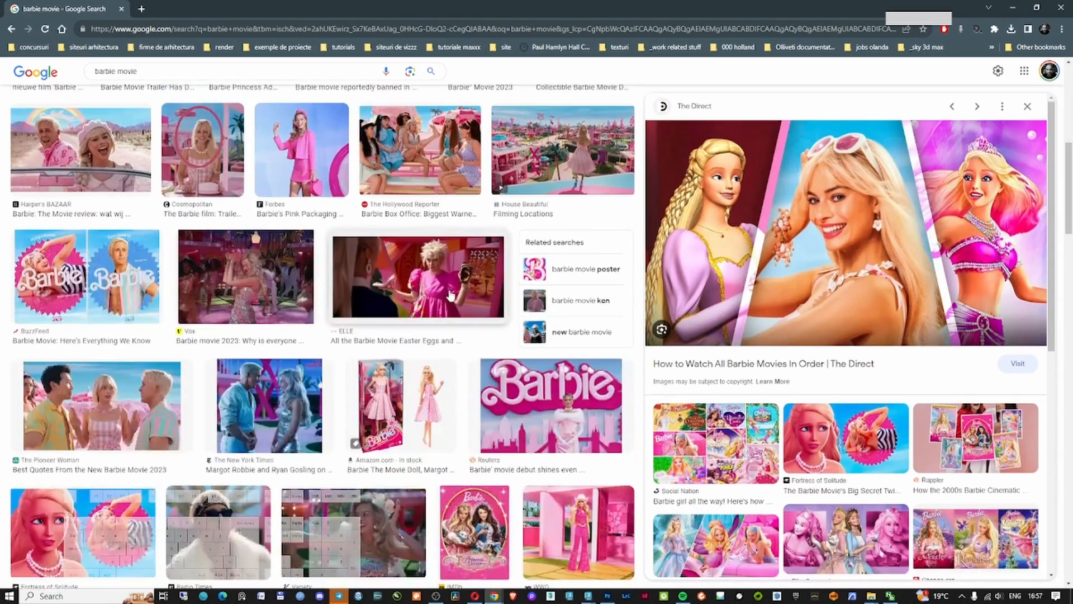
left_click(143, 393)
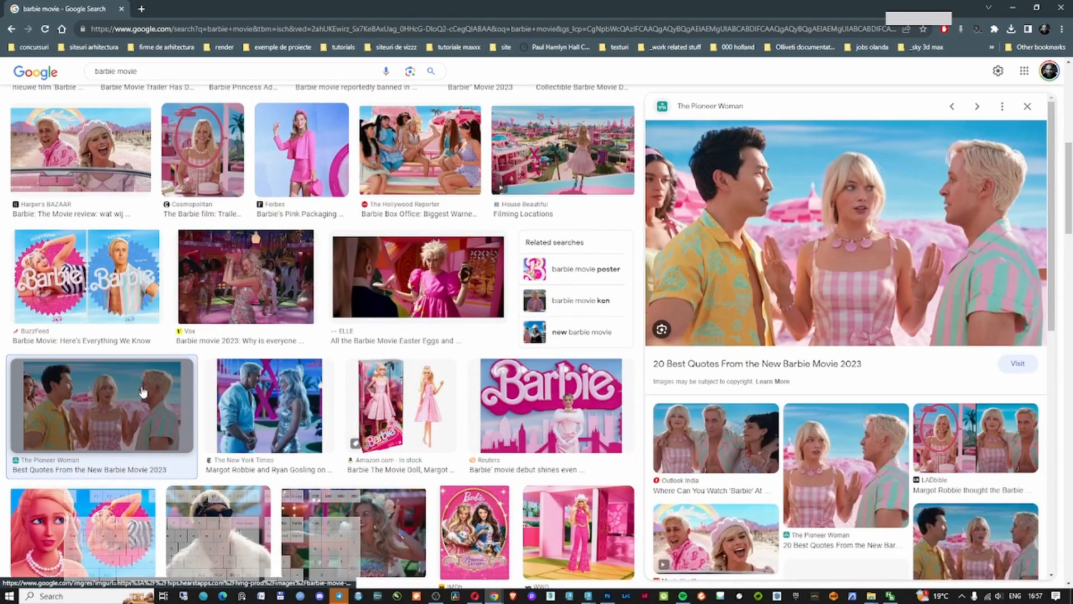
right_click(782, 228)
left_click(833, 336)
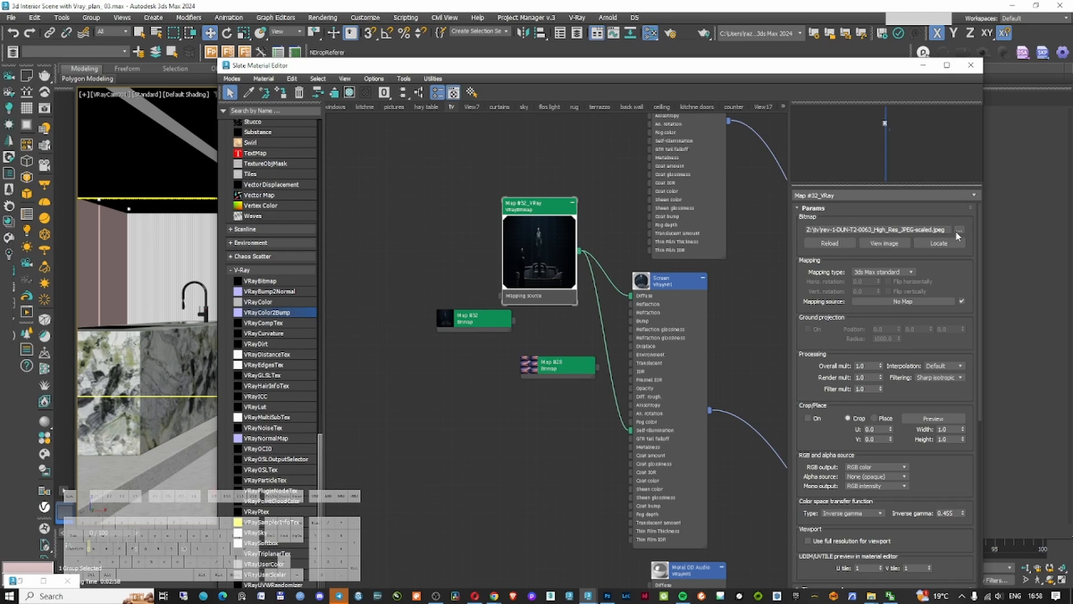
Replace the bitmap feeding the TV's Screen material with the saved barbie-movie-quotes image
left_click(958, 231)
double_click(282, 144)
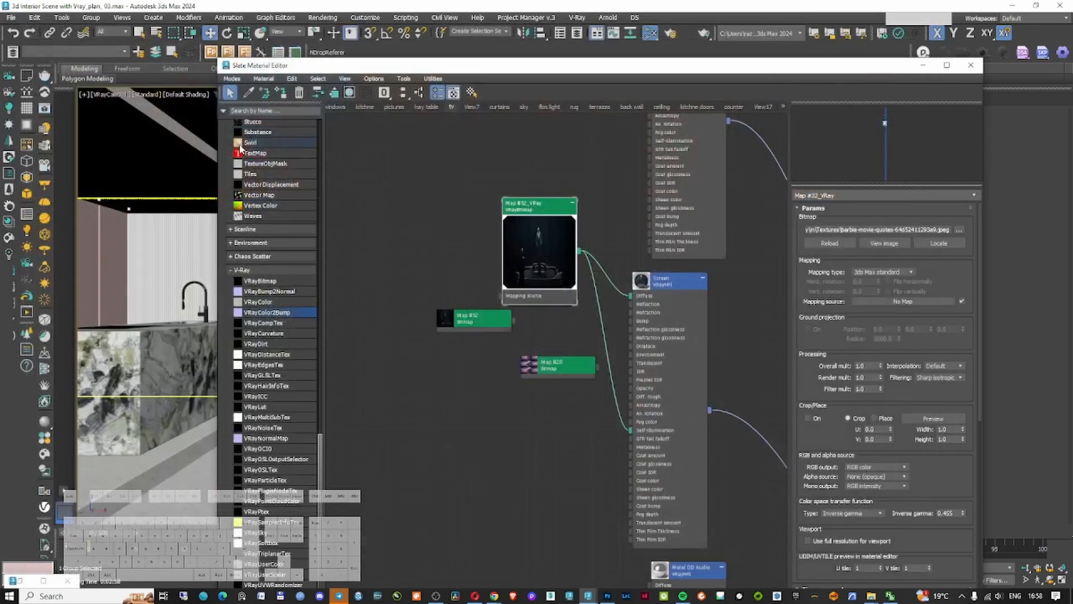
left_click(923, 65)
Create a targeted VRayIES light in the Front view, aimed straight down from just below the ceiling spotlight by the kitchen doors
left_click(800, 96)
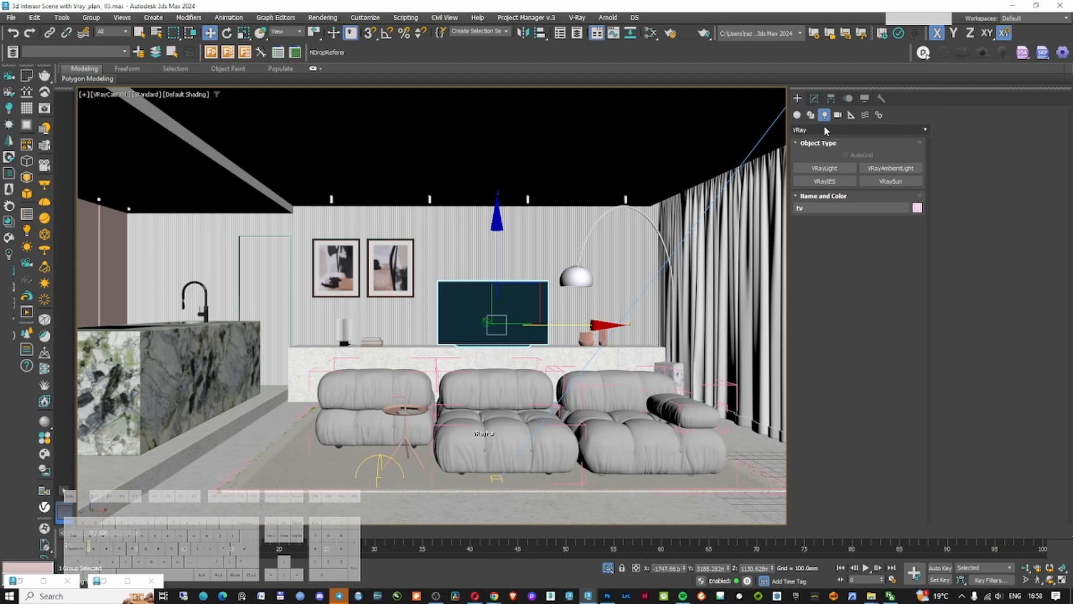
left_click(828, 127)
left_click(831, 127)
left_click(824, 181)
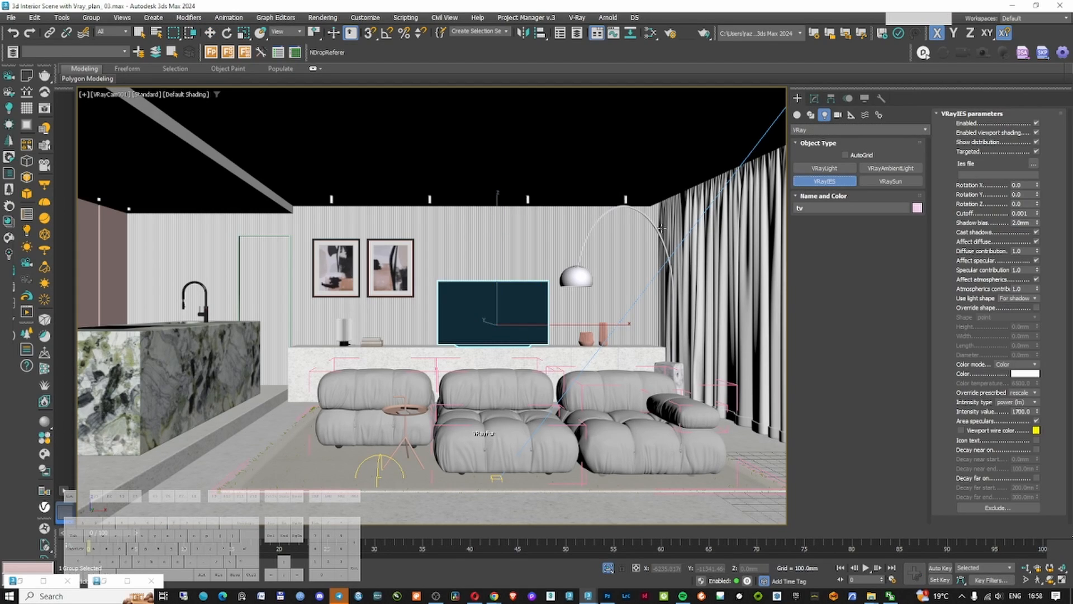
key("f")
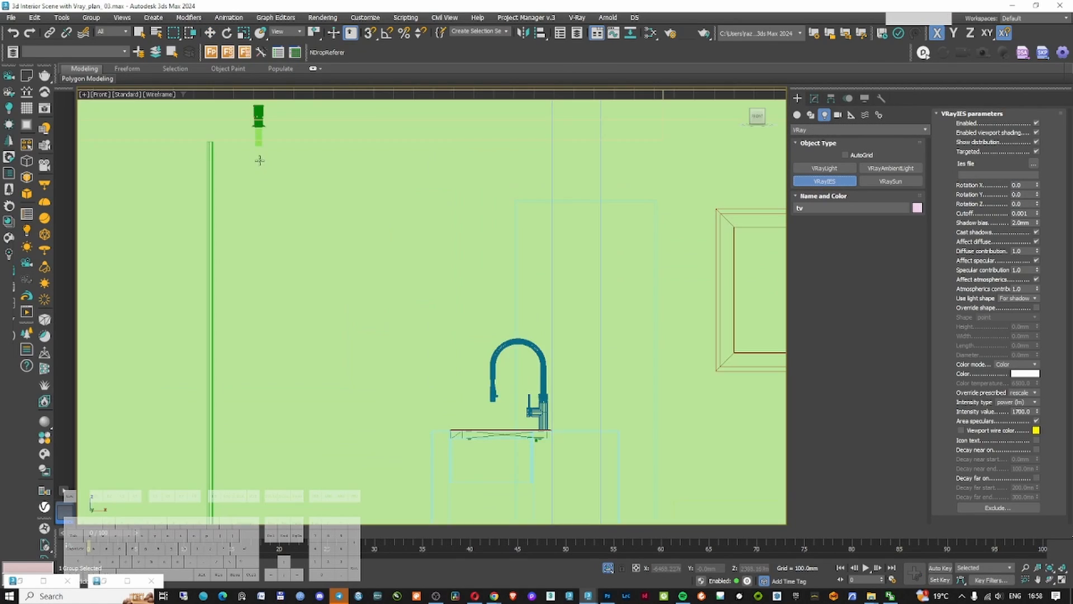
left_click_drag(257, 154, 256, 306)
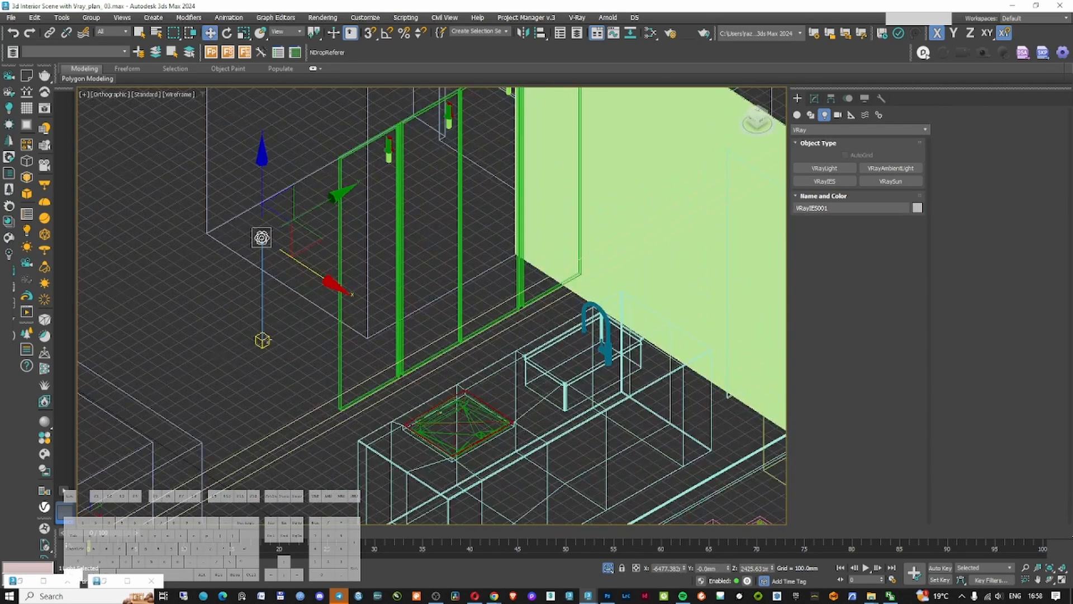
Move the IES light together with its target along Y to the first ceiling spotlight in the row beside the kitchen doors
left_click(264, 339, "ctrl")
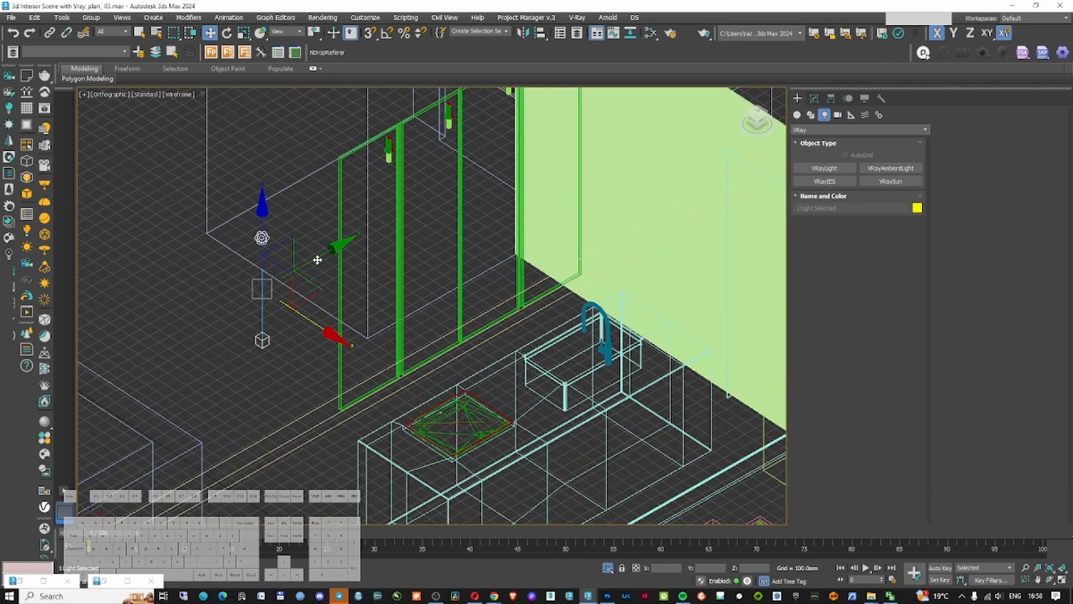
middle_click_drag(317, 259, 302, 277)
scroll(300, 277, "up", 2)
left_click_drag(298, 276, 486, 168)
key("t")
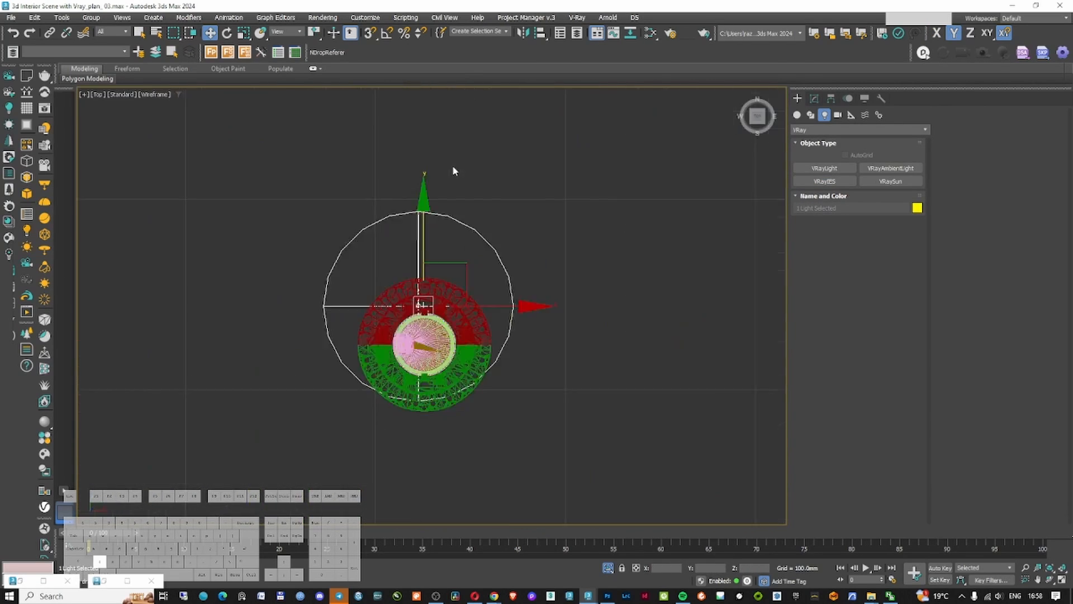
Copy the IES light and its target three times along Y, placing one at each following ceiling spotlight
scroll(469, 227, "down", 5)
left_click_drag(470, 227, 475, 91, "shift")
key("Return")
middle_click_drag(525, 120, 538, 305)
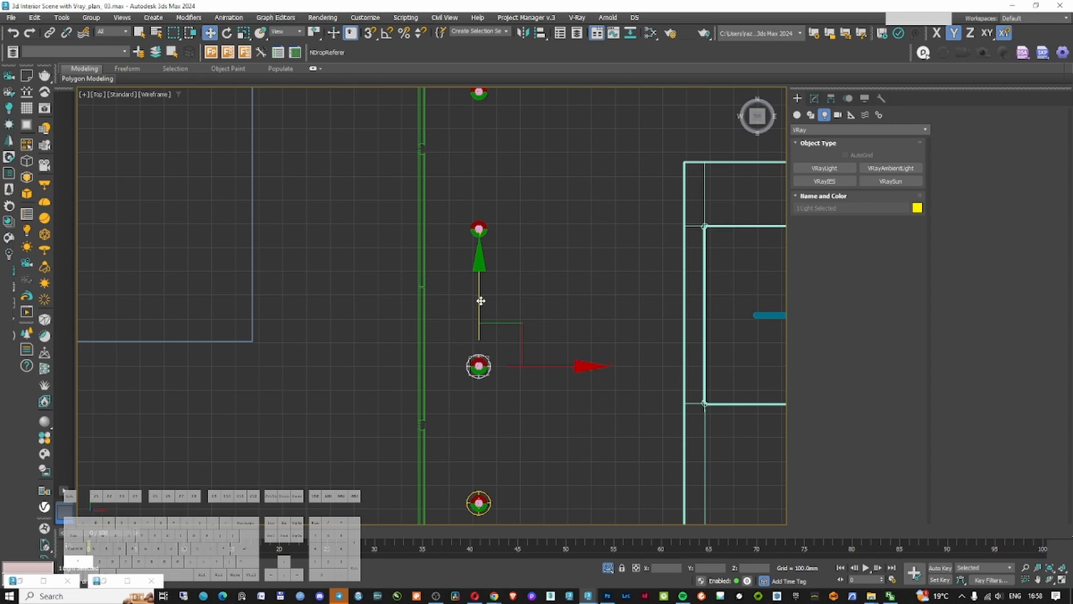
left_click_drag(481, 300, 491, 168, "shift")
key("Return")
middle_click_drag(491, 172, 500, 313)
left_click_drag(500, 313, 504, 176, "shift")
key("Return")
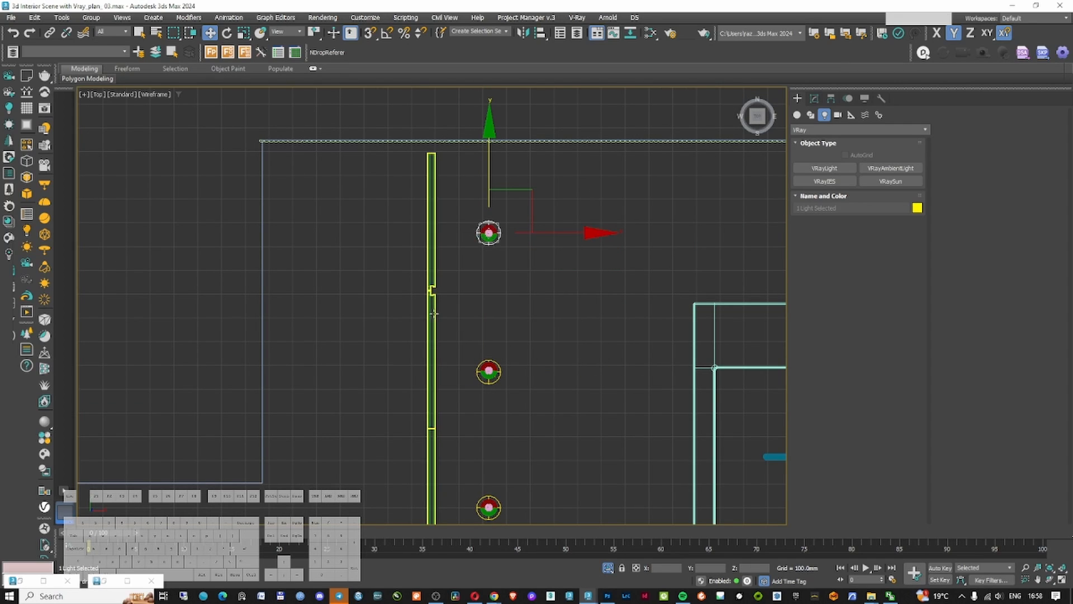
Load EU_09_3751_XXAXXW6.IES from the EU_09_3751_XXAXXW6_PHOTOMETRY folder into the IES light nearest the back wall
left_click(431, 162)
scroll(431, 159, "up", 5)
scroll(430, 223, "down", 8)
left_click(479, 169)
key("c")
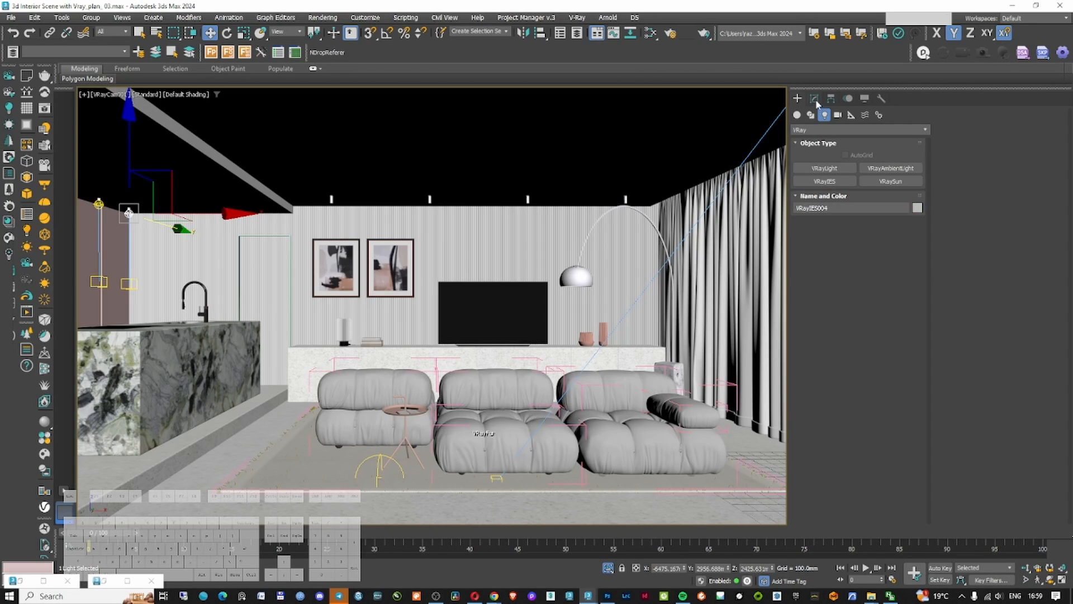
left_click(815, 100)
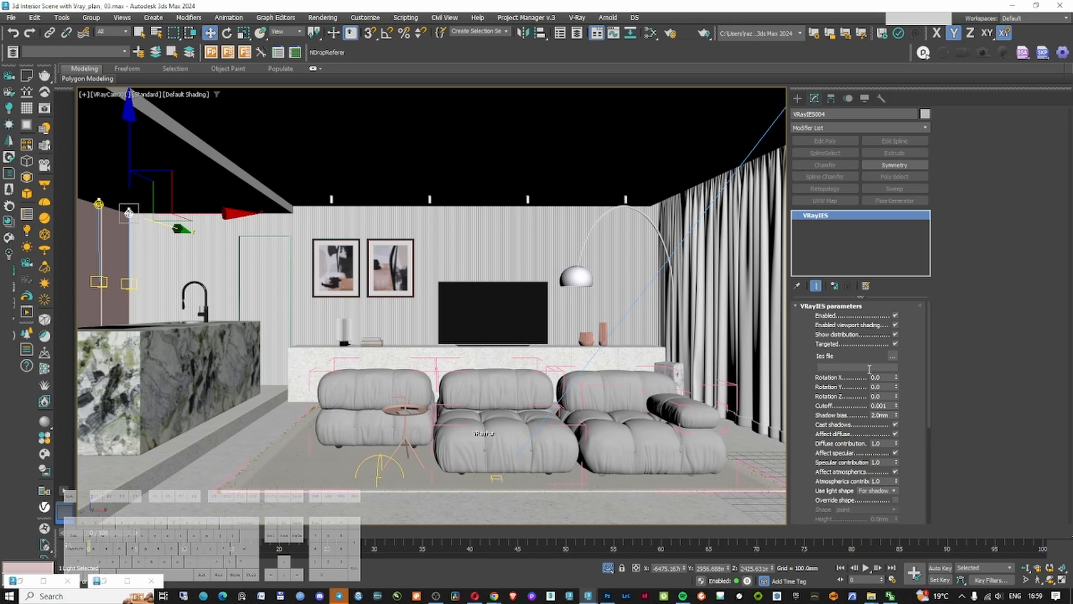
left_click(893, 356)
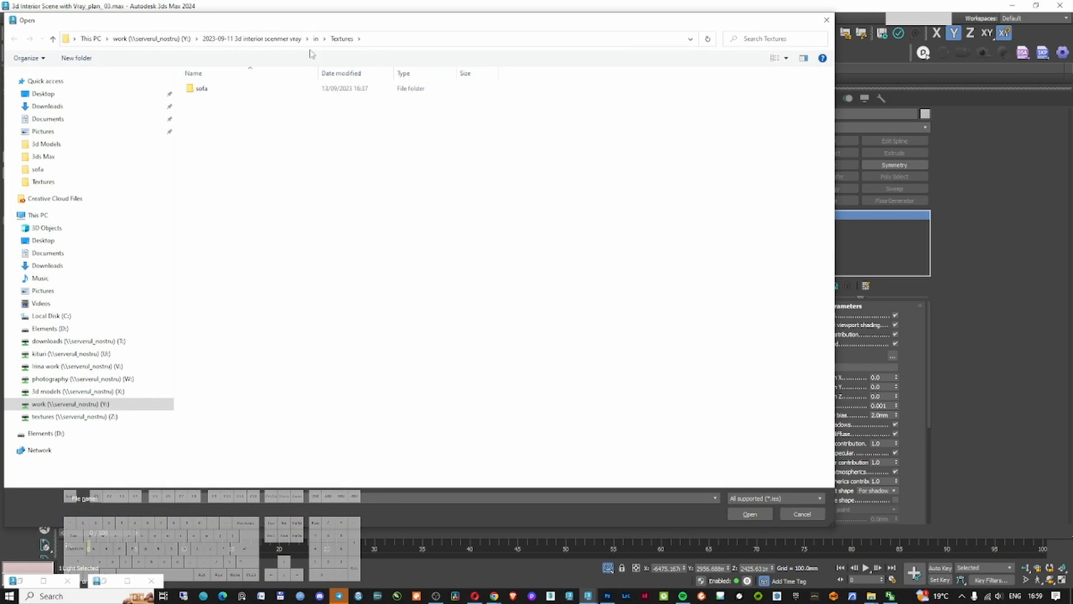
left_click(316, 41)
left_click(261, 90)
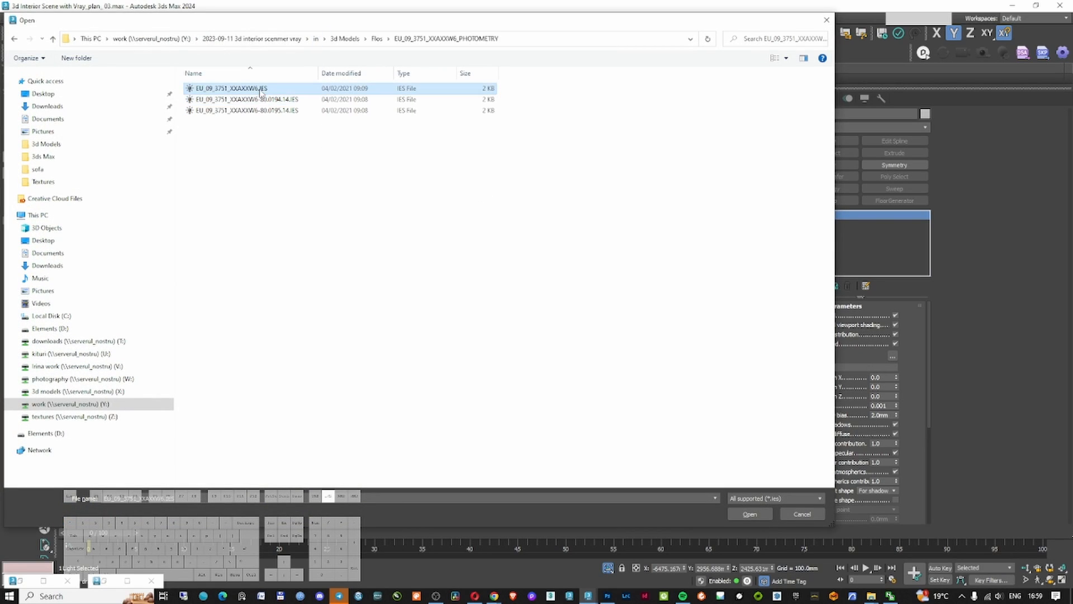
double_click(262, 89)
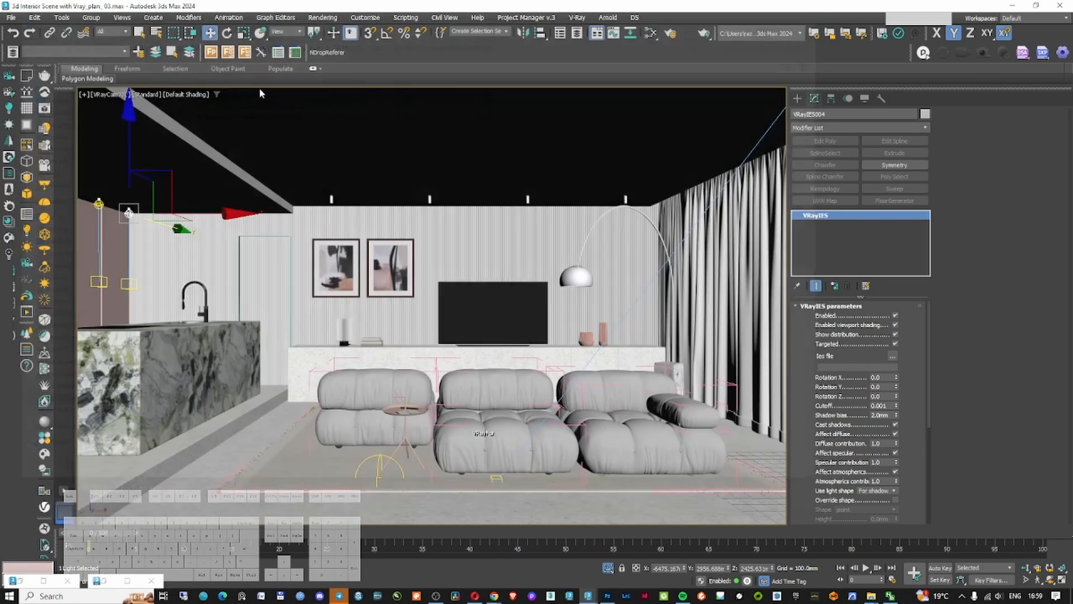
scroll(879, 468, "down", 5)
mouse_move(897, 468)
left_mouse_down()
mouse_move(901, 496)
mouse_move(900, 477)
left_mouse_up()
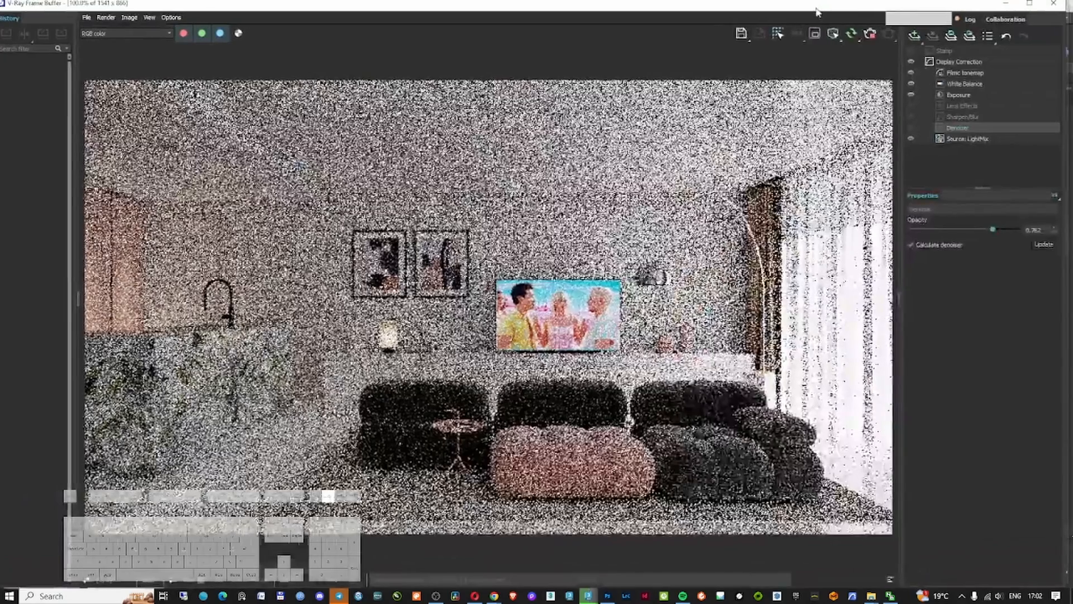
Darken the beige curtain's fabric by setting the Color Correction RGB gamma to 0.41 and lowering its saturation
double_click(816, 11)
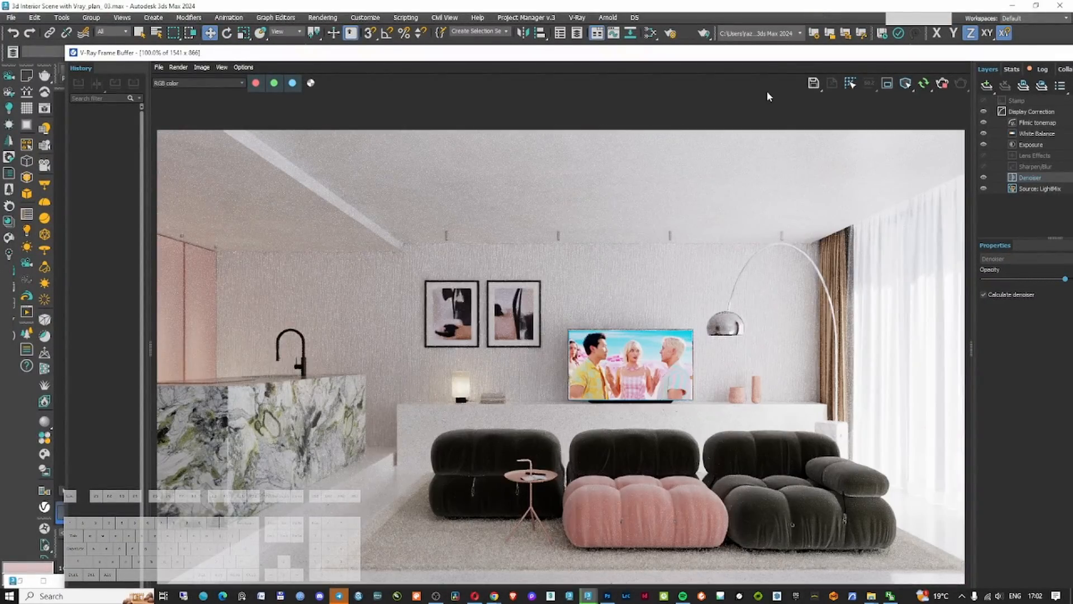
double_click(774, 54)
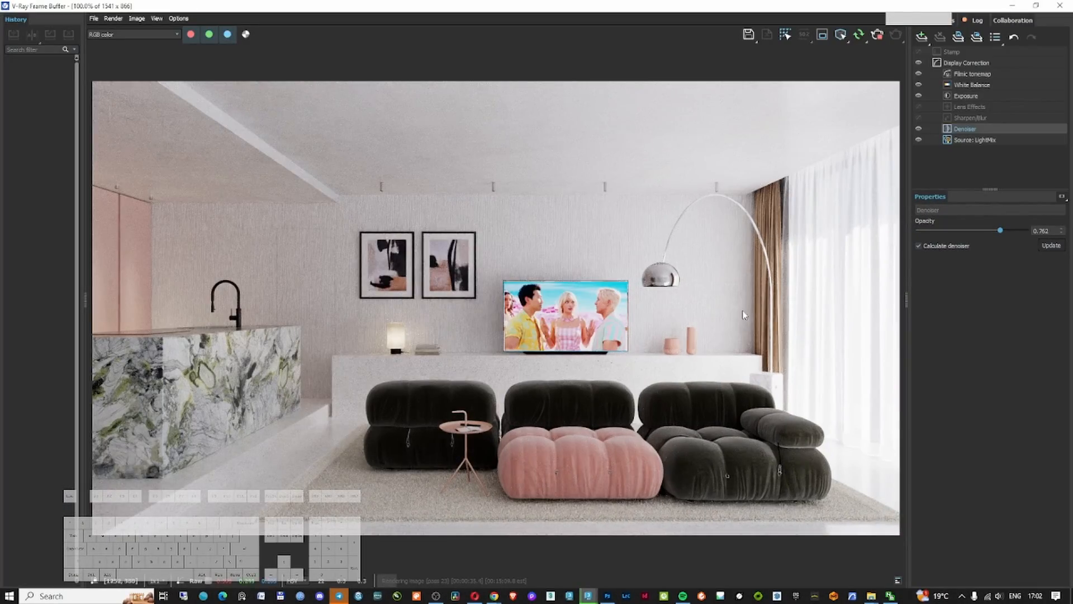
left_click_drag(737, 6, 1072, 70)
left_click(677, 234)
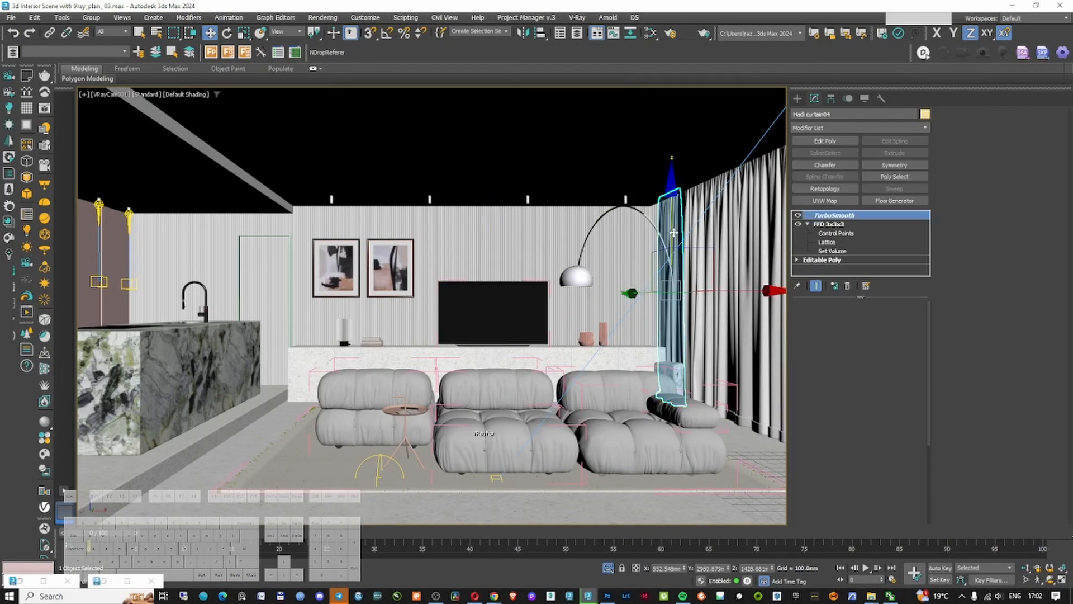
key("m")
scroll(318, 199, "up", 1)
left_click_drag(202, 210, 193, 249)
left_click(218, 146)
left_click(369, 120)
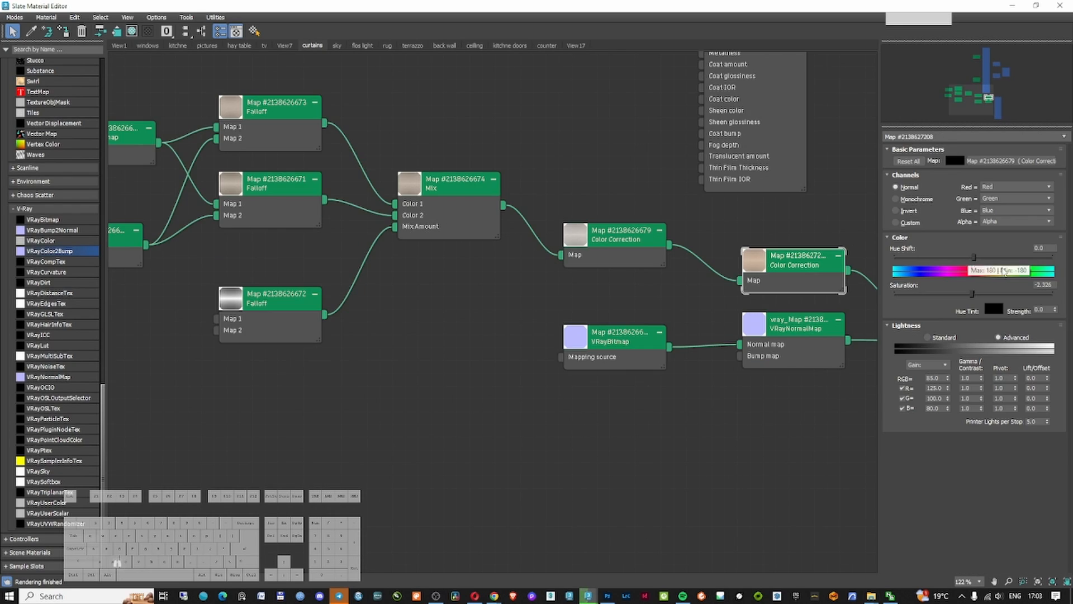
left_click_drag(981, 379, 981, 412)
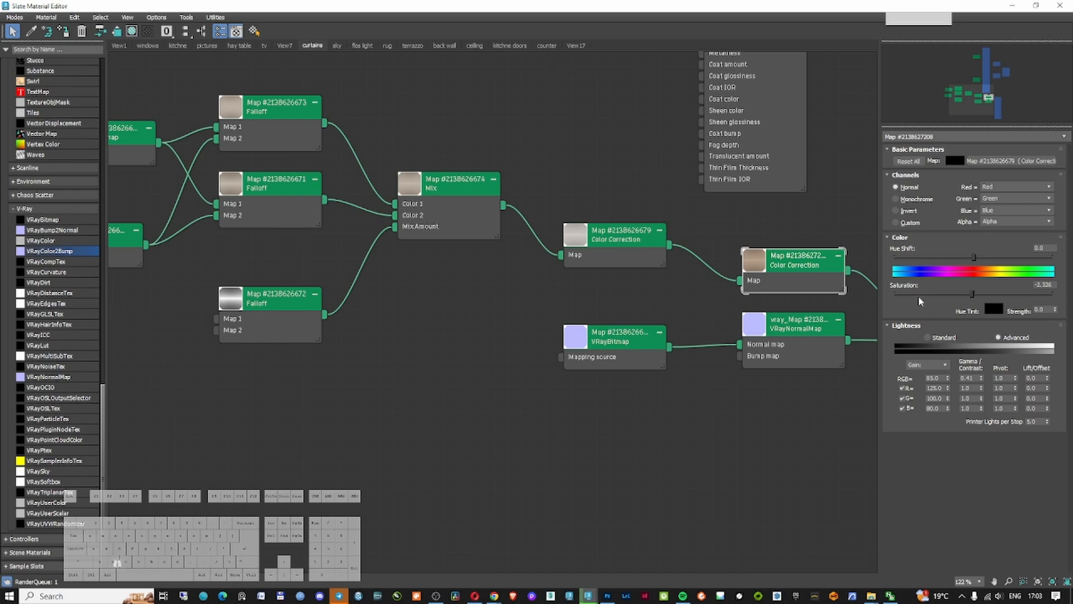
left_click(919, 295)
left_click(905, 295)
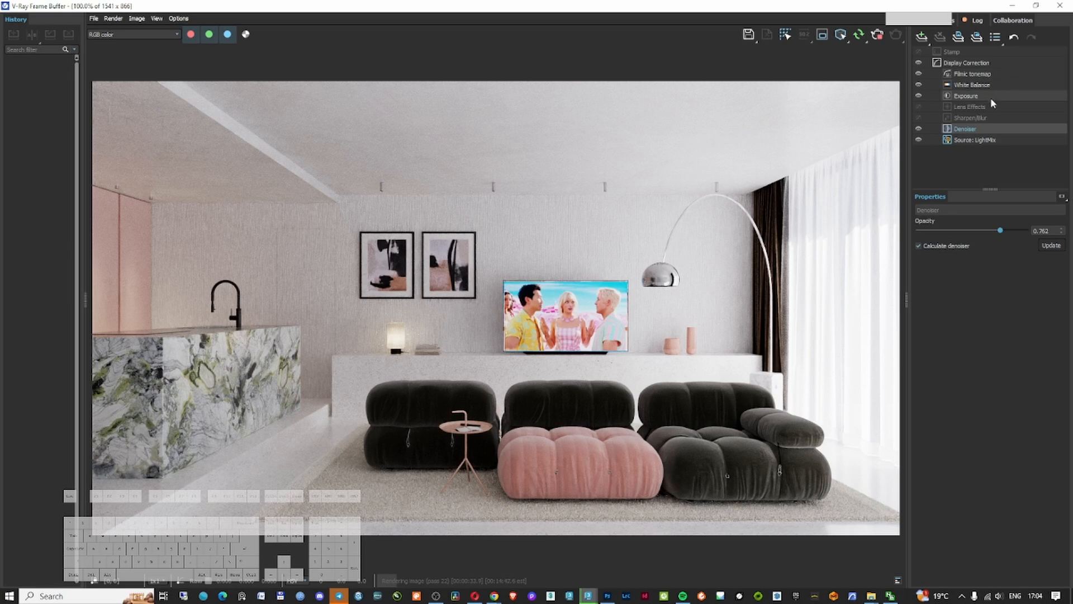
Set the hrt_fakelightbulb_v12_013 multiplier to 43.695 in LightMix and render a region around the doorway in the back wall
left_click(981, 142)
mouse_move(1042, 279)
left_mouse_down()
mouse_move(1044, 334)
mouse_move(1035, 122)
mouse_move(1072, 551)
left_mouse_up()
left_click_drag(211, 223, 356, 572)
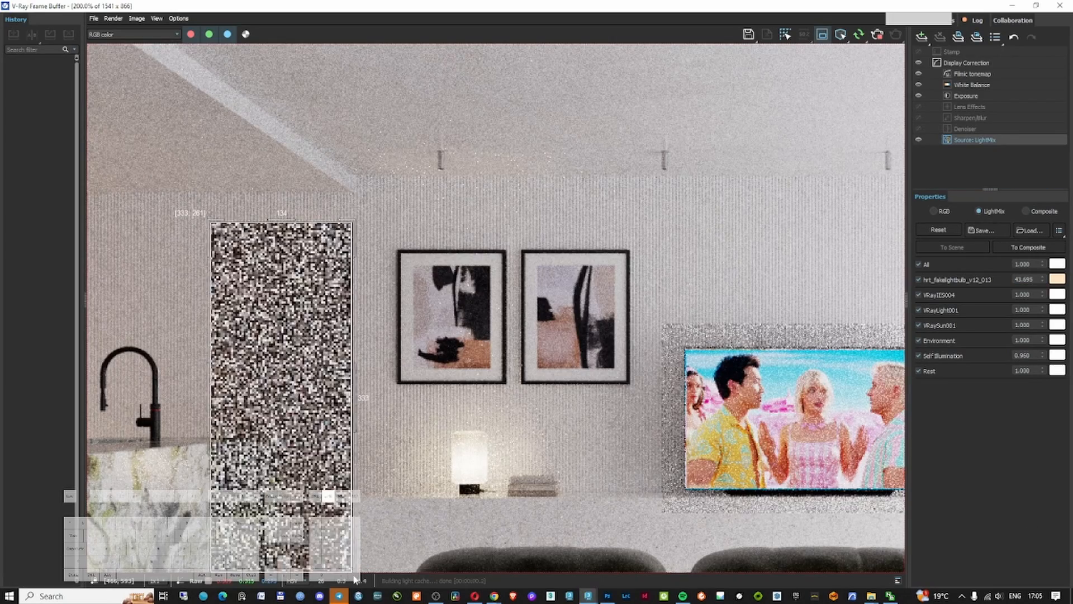
scroll(322, 278, "down", 1)
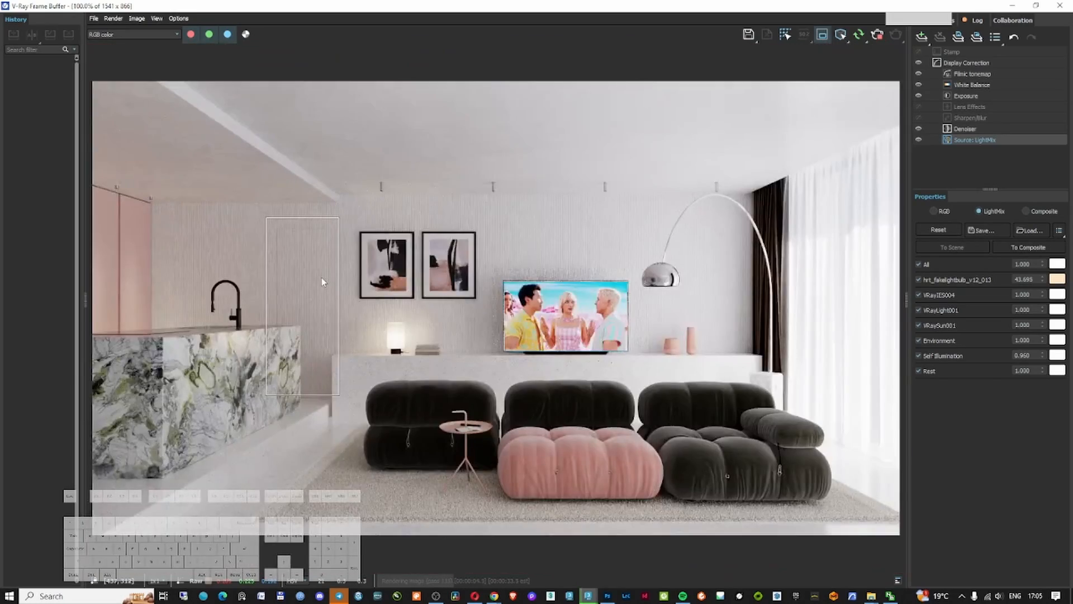
scroll(321, 277, "up", 1)
Clear the Mix map from the inside color of the back wall material's VRayDistanceTex
left_click_drag(430, 7, 701, 36)
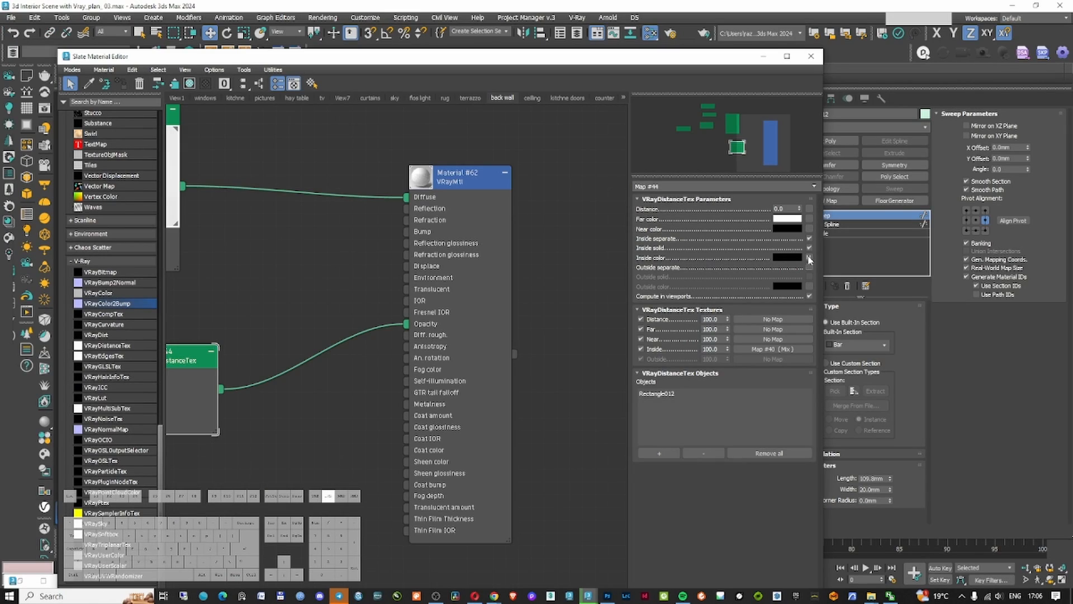
right_click(809, 258)
left_click(832, 286)
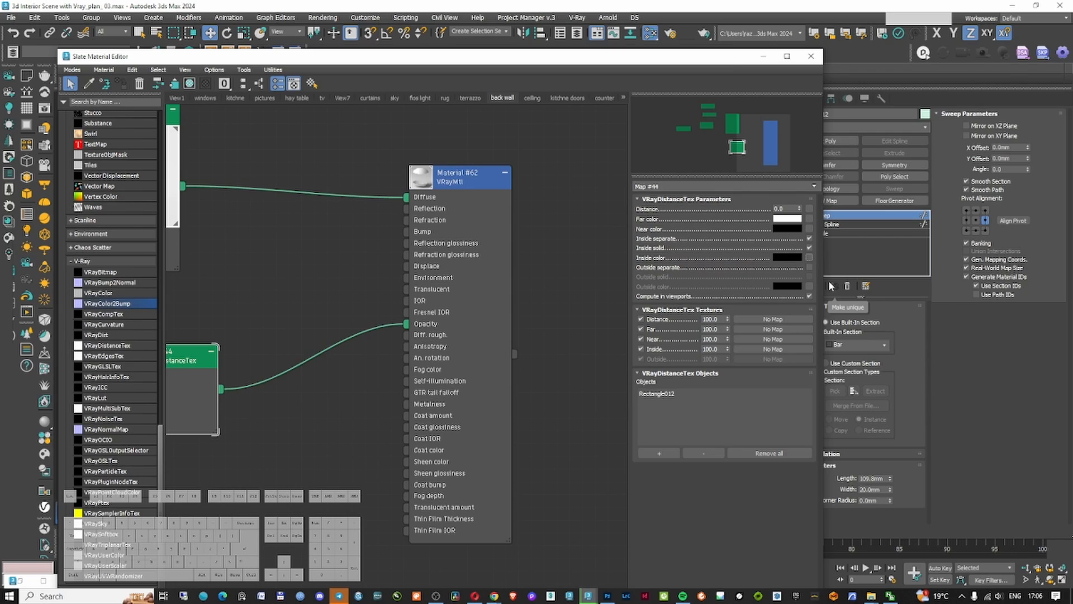
Set the bar section width of the doorway rectangle's Sweep modifier to 5 mm
left_click_drag(347, 57, 1072, 109)
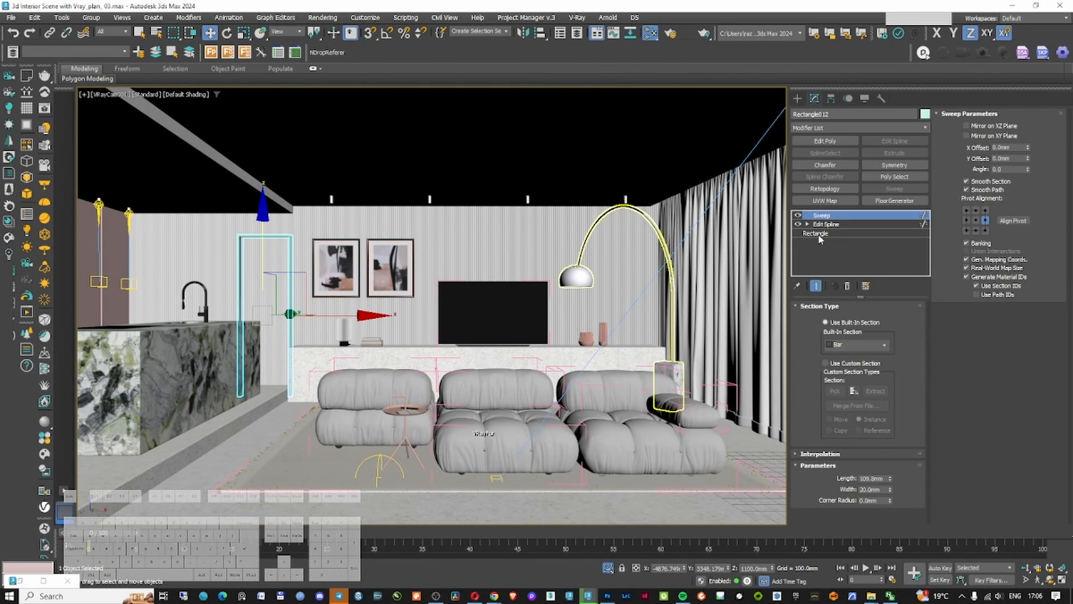
double_click(879, 488)
type("5")
key("Return")
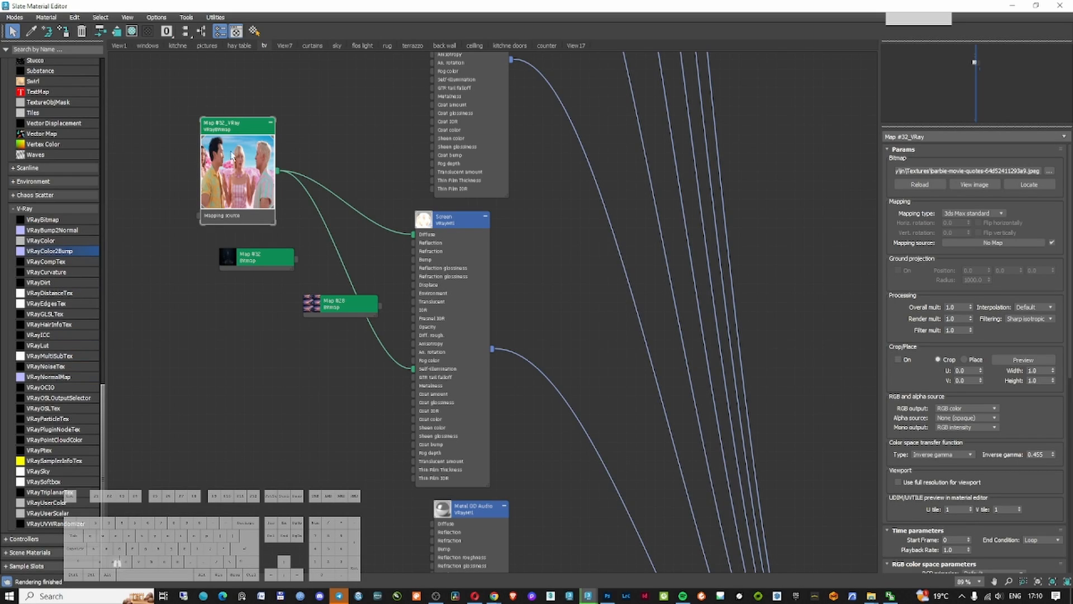
Insert a ColorCorrection map between the TV image bitmap and the Screen material's diffuse, with saturation at -9.635
left_click_drag(231, 155, 210, 156)
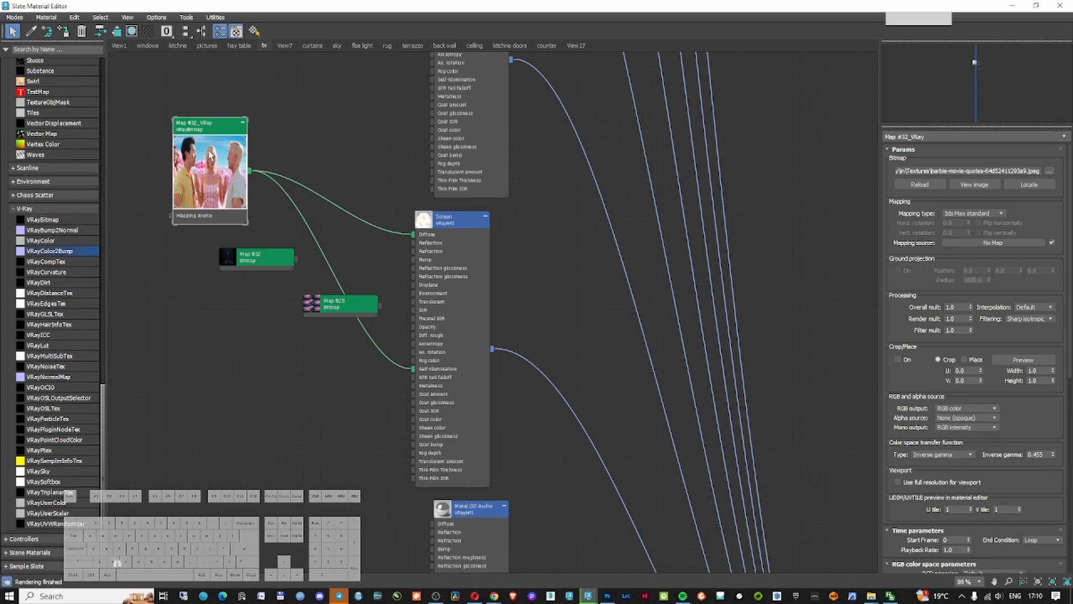
double_click(451, 224)
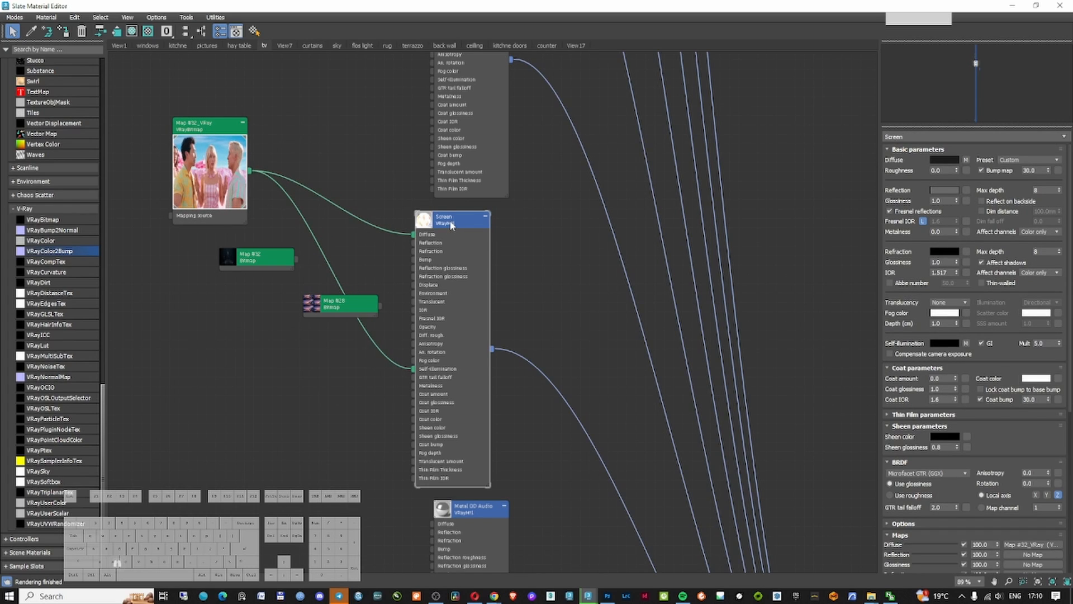
double_click(1039, 343)
scroll(66, 277, "up", 12)
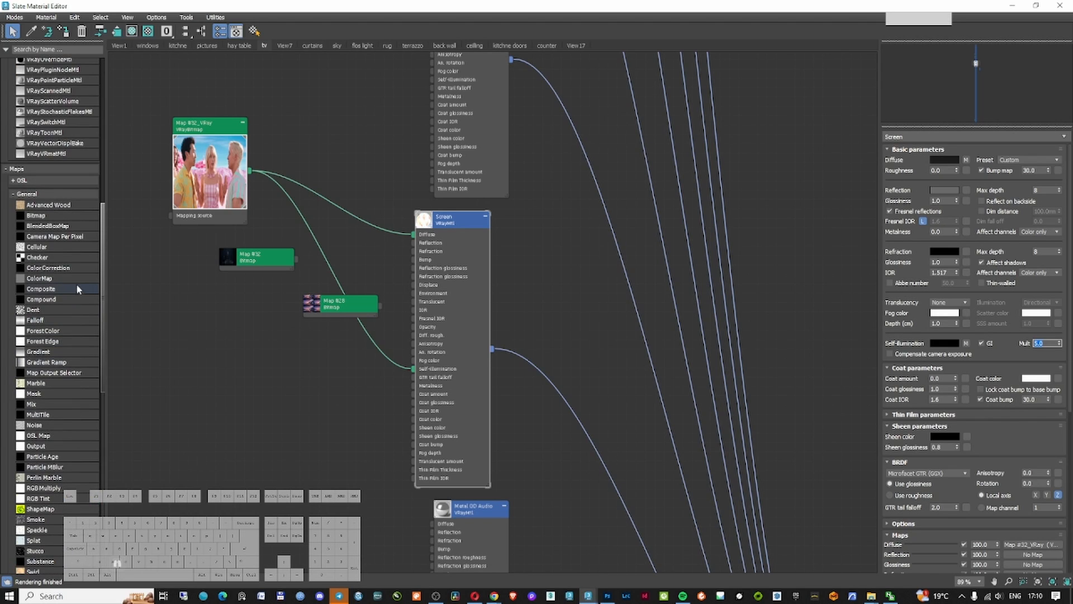
left_click(49, 269)
left_click_drag(60, 270, 306, 208)
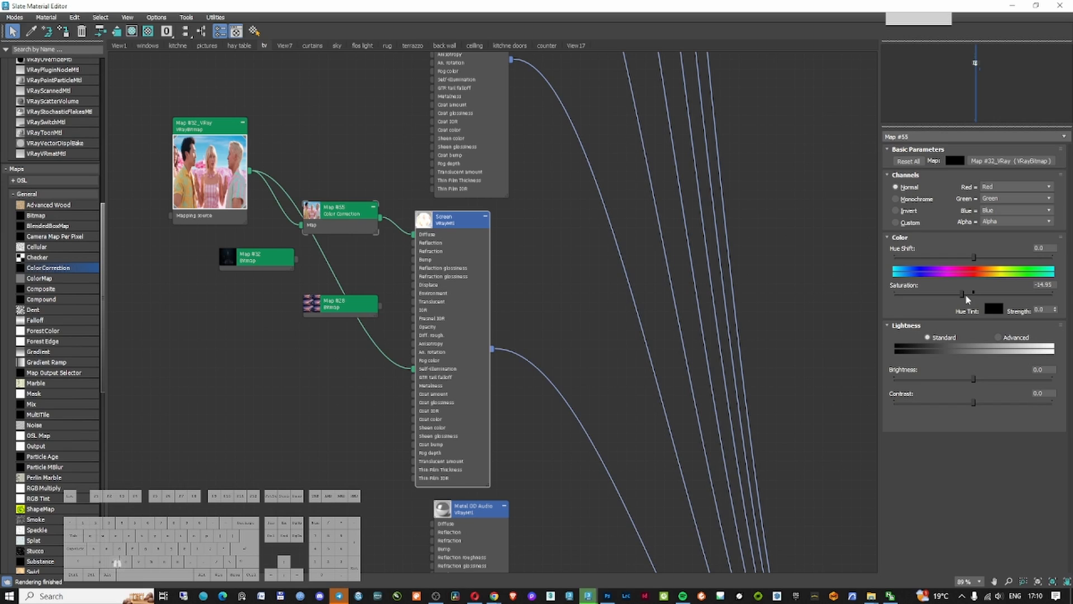
left_click_drag(963, 294, 967, 294)
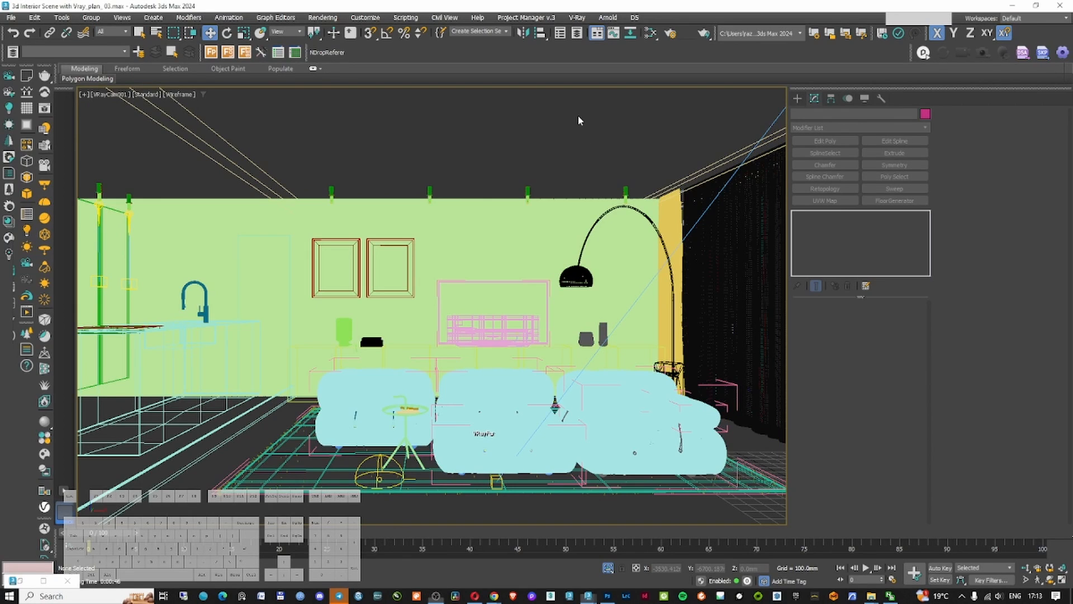
Change the diffuse colour of the picture frame material, Material #54, to white
key("F3")
key("m")
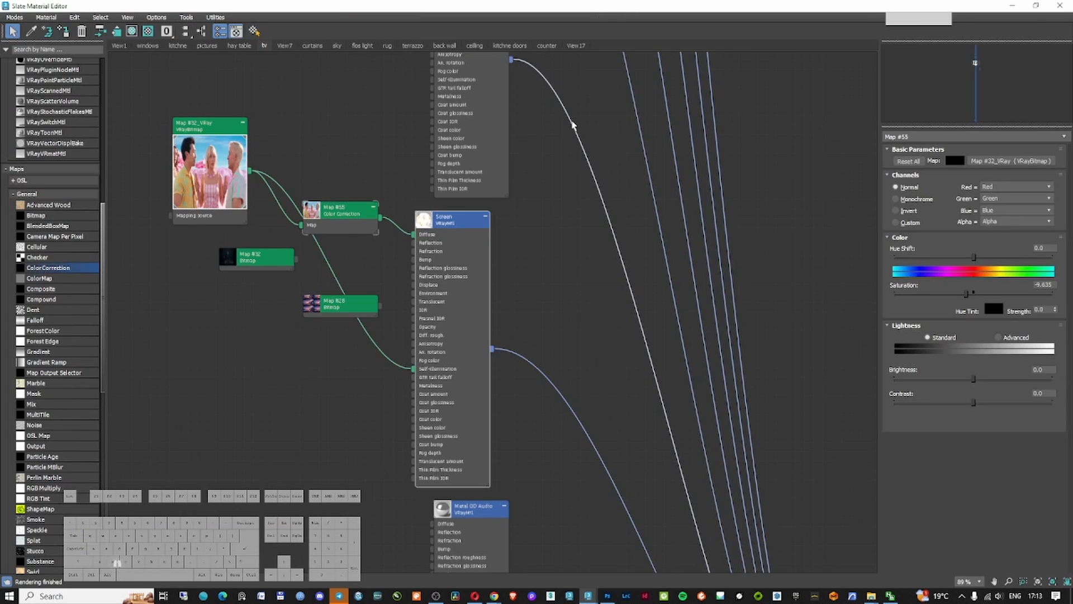
left_click(207, 46)
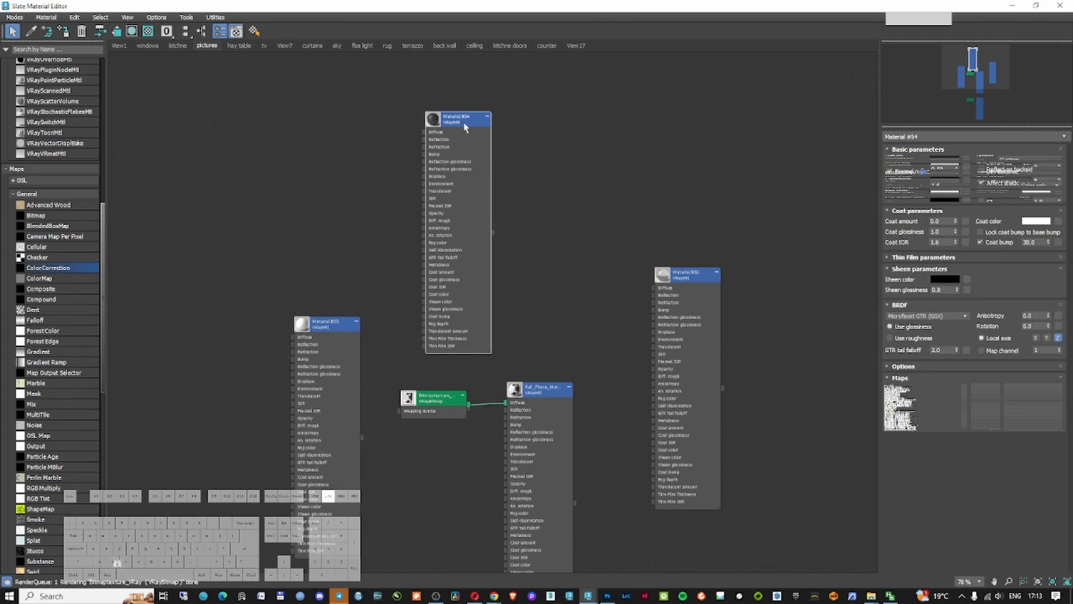
left_click(944, 161)
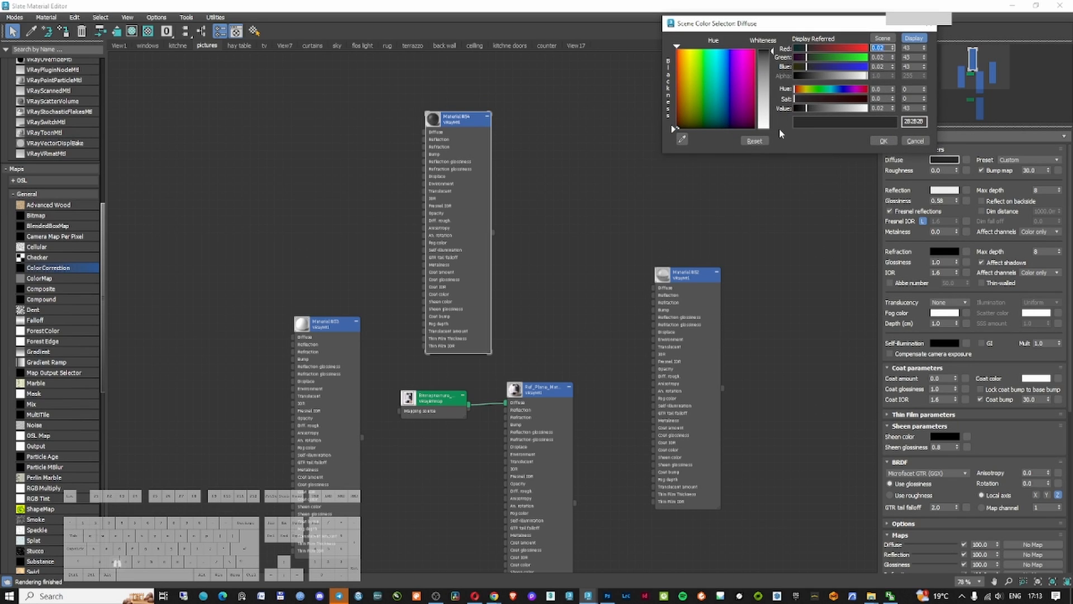
left_click(883, 140)
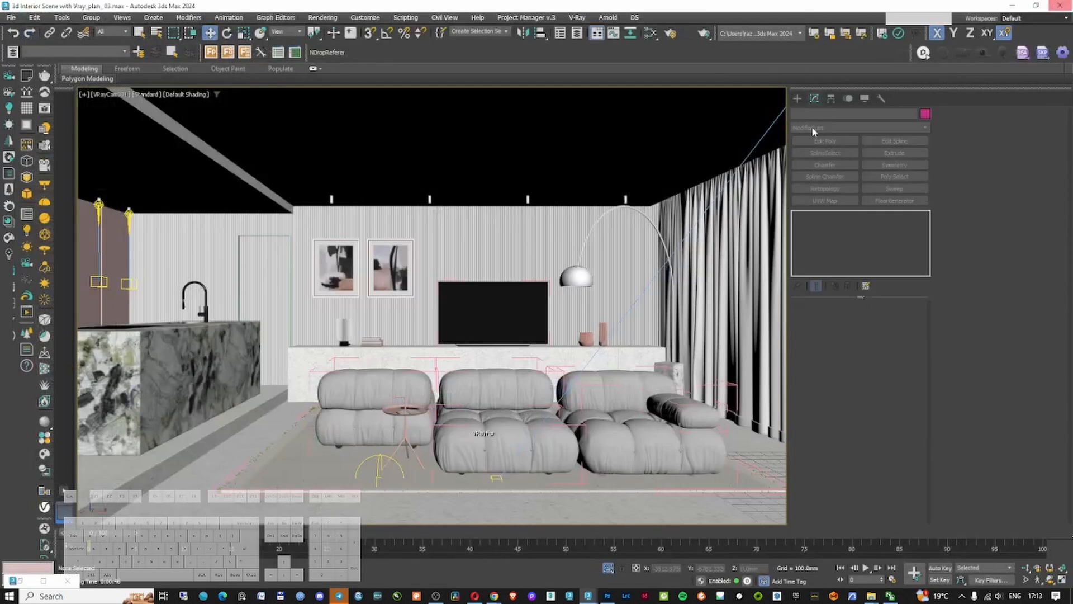
Review the progressive image sampler, noise threshold and image filter settings in the V-Ray render setup
left_click(581, 170)
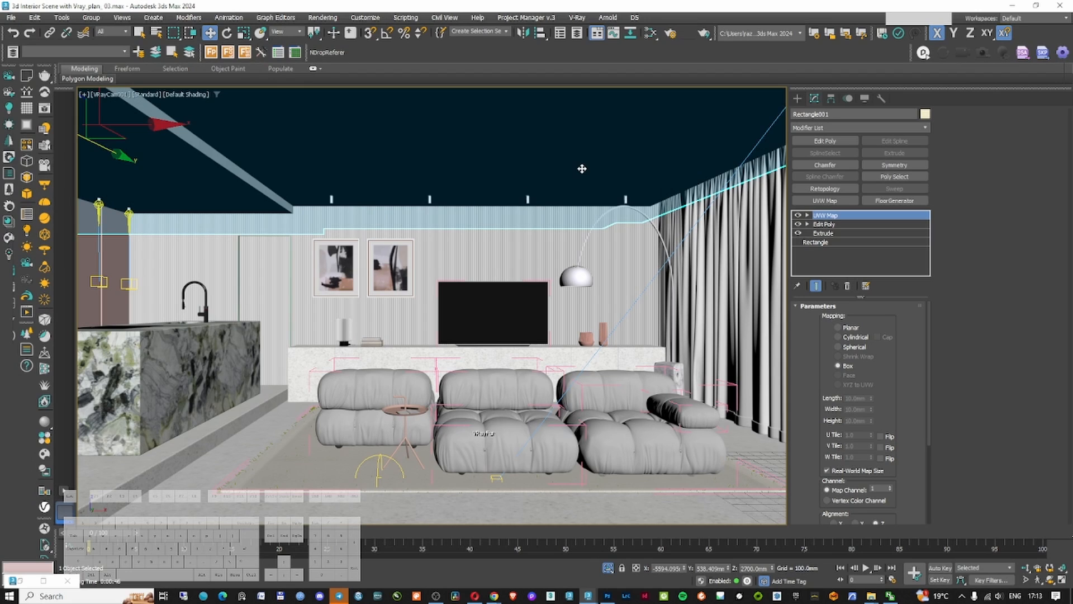
left_click(706, 243)
key("F10")
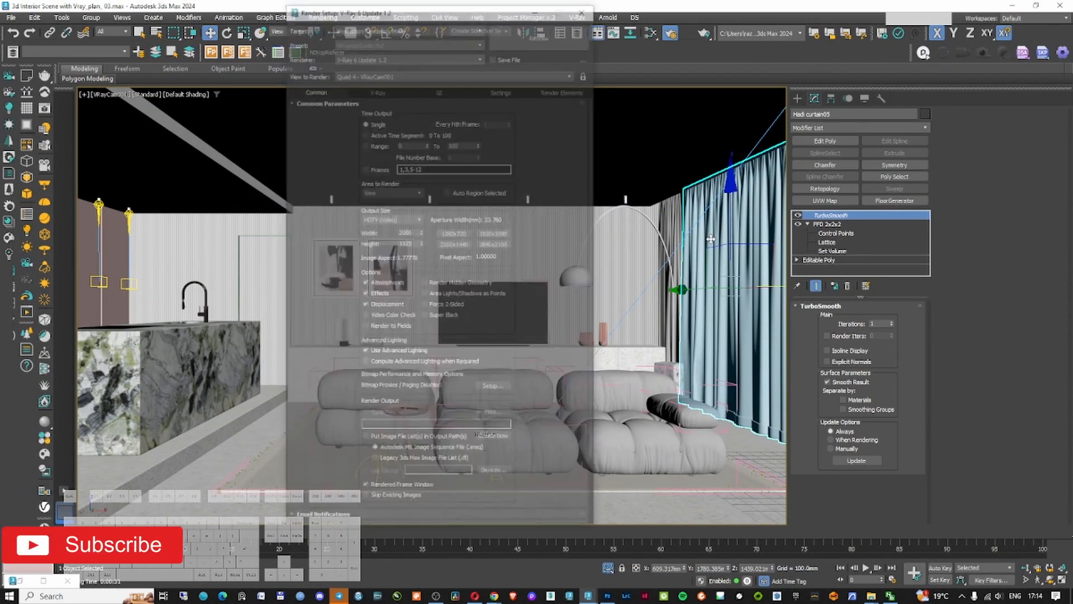
scroll(385, 255, "down", 5)
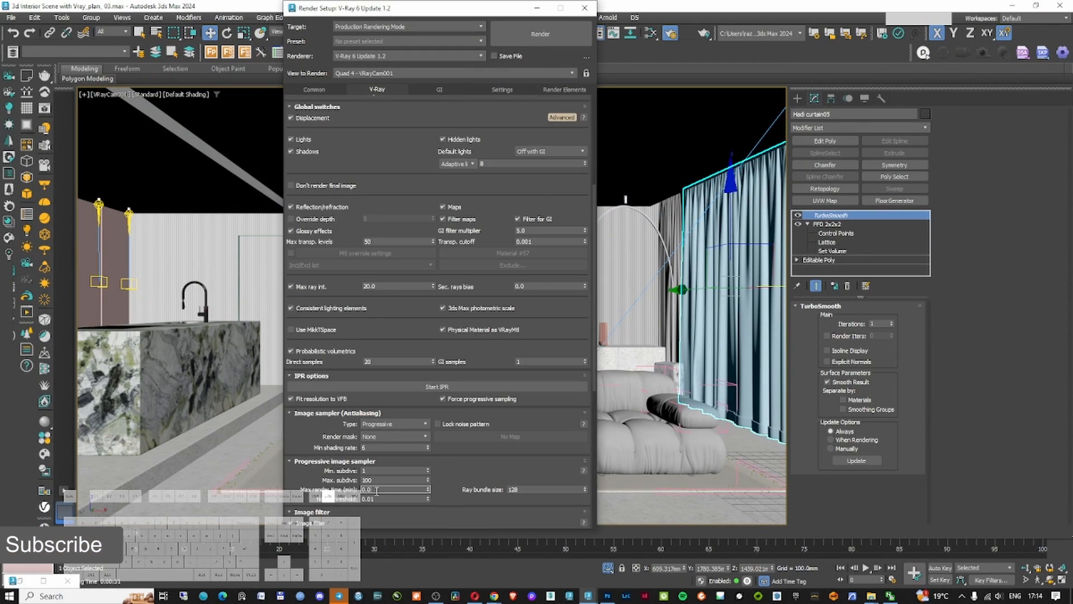
left_click(377, 497)
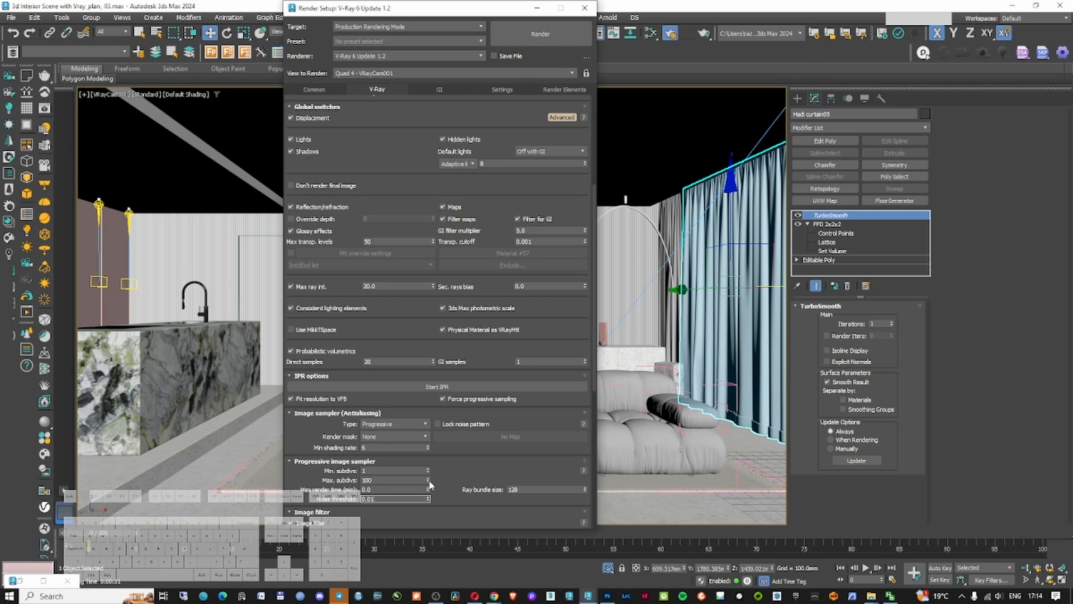
scroll(455, 479, "down", 2)
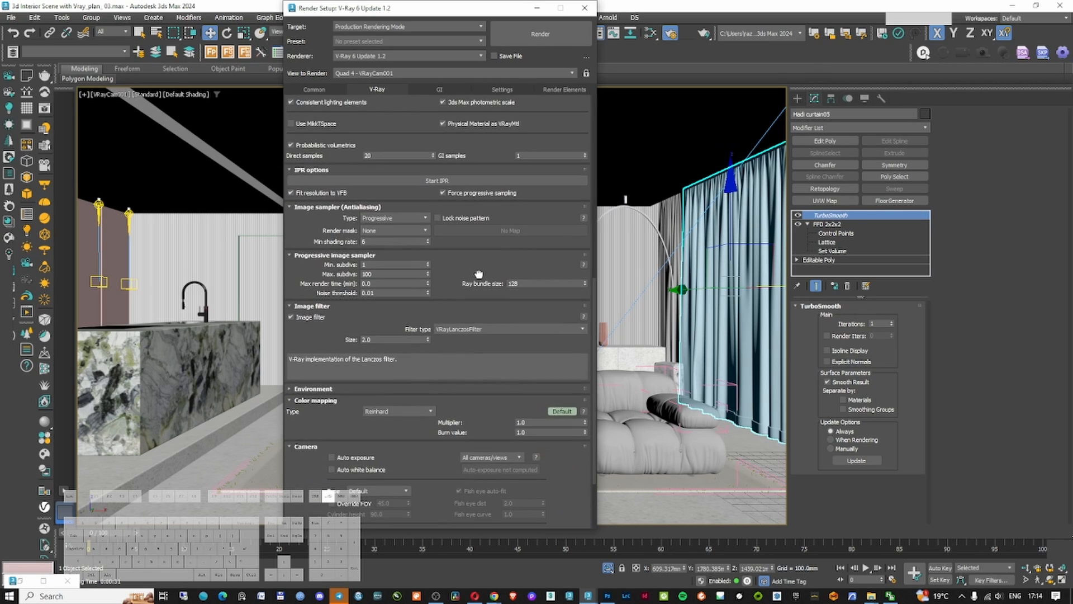
In the advanced global illumination settings, set the ambient occlusion amount to 0.3 and its radius to 20 mm
left_click(439, 89)
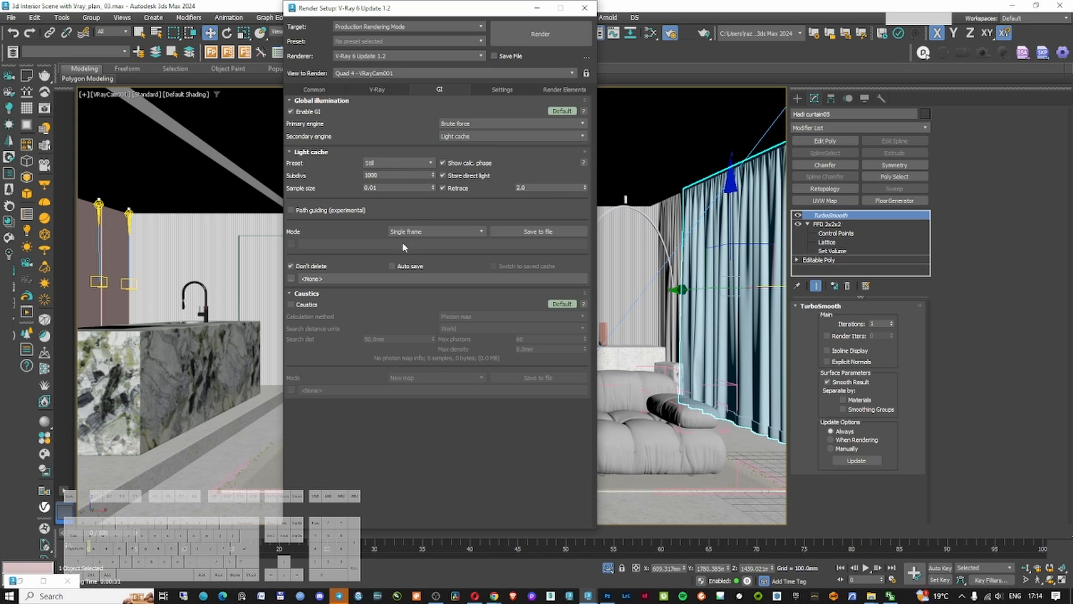
left_click(562, 111)
double_click(546, 189)
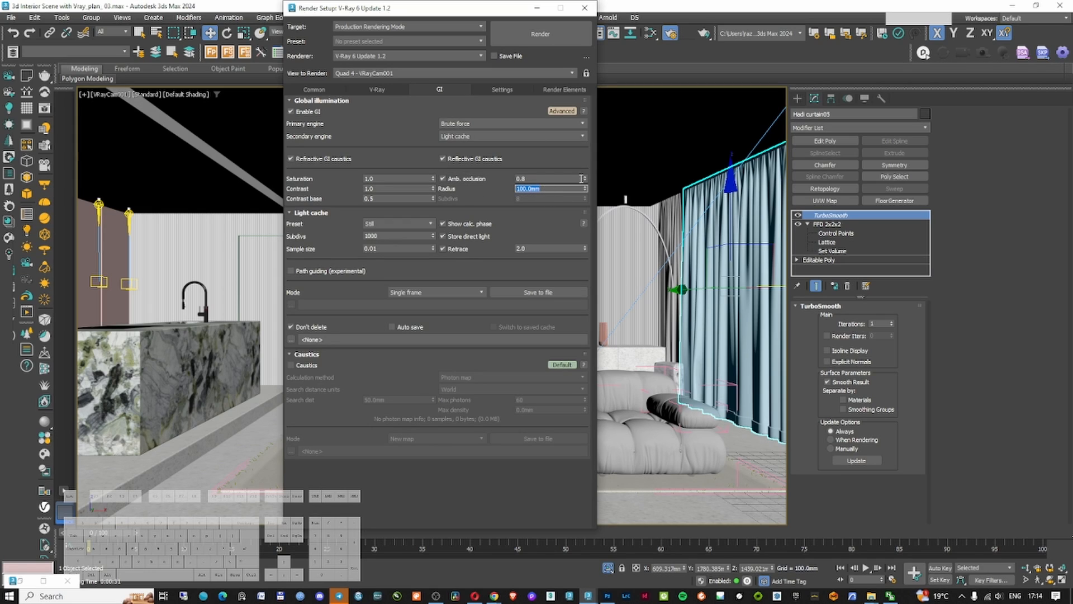
type("20")
key("Return")
double_click(550, 178)
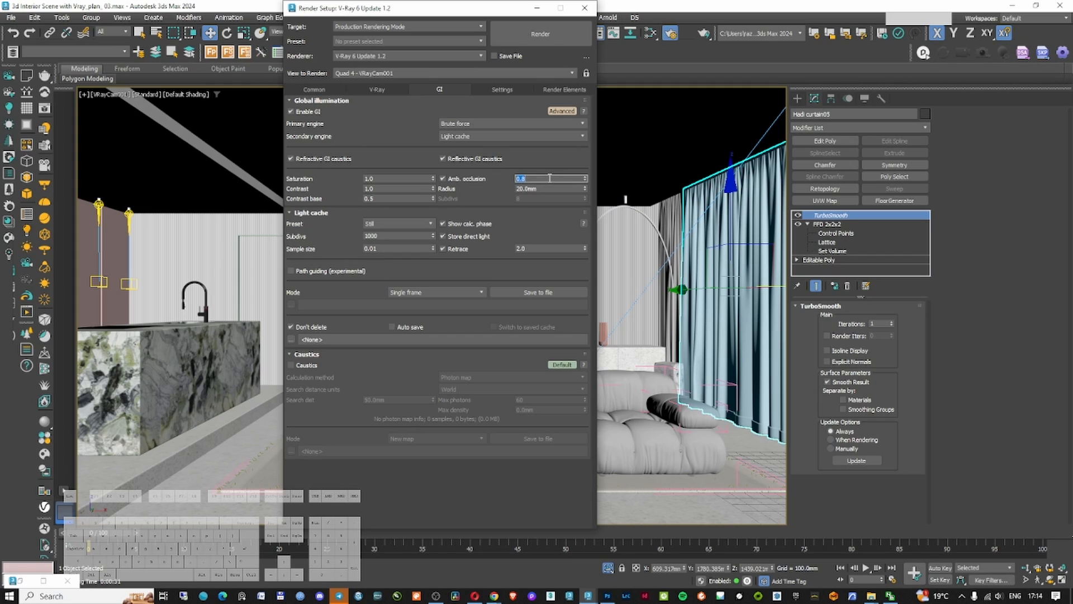
type(".3")
key("Return")
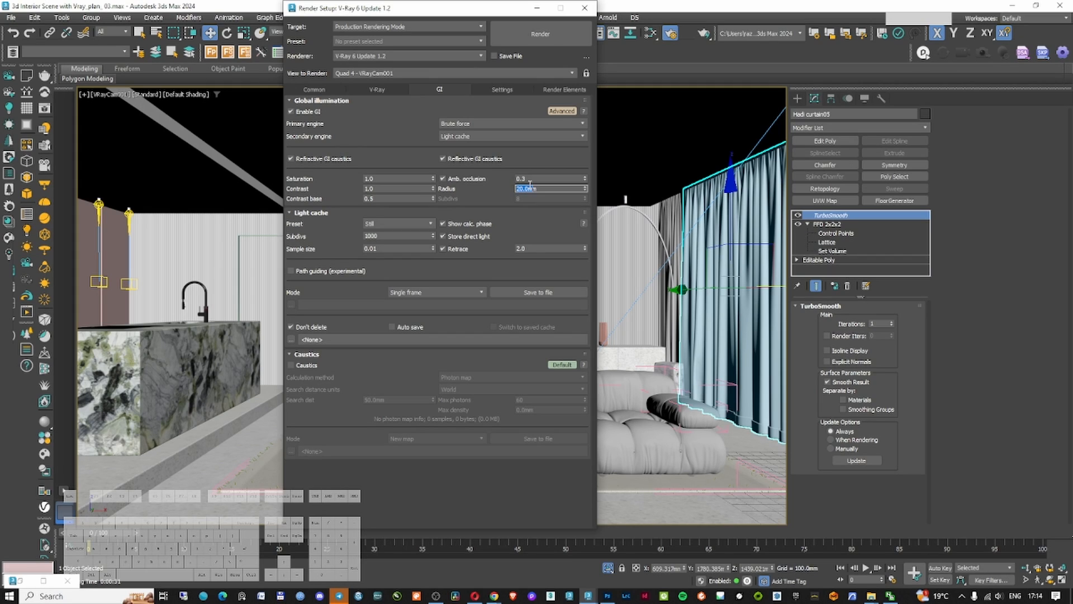
Set the separate render channels to save as the Targa file Interior Scene -Vray in the render folder
left_click(379, 90)
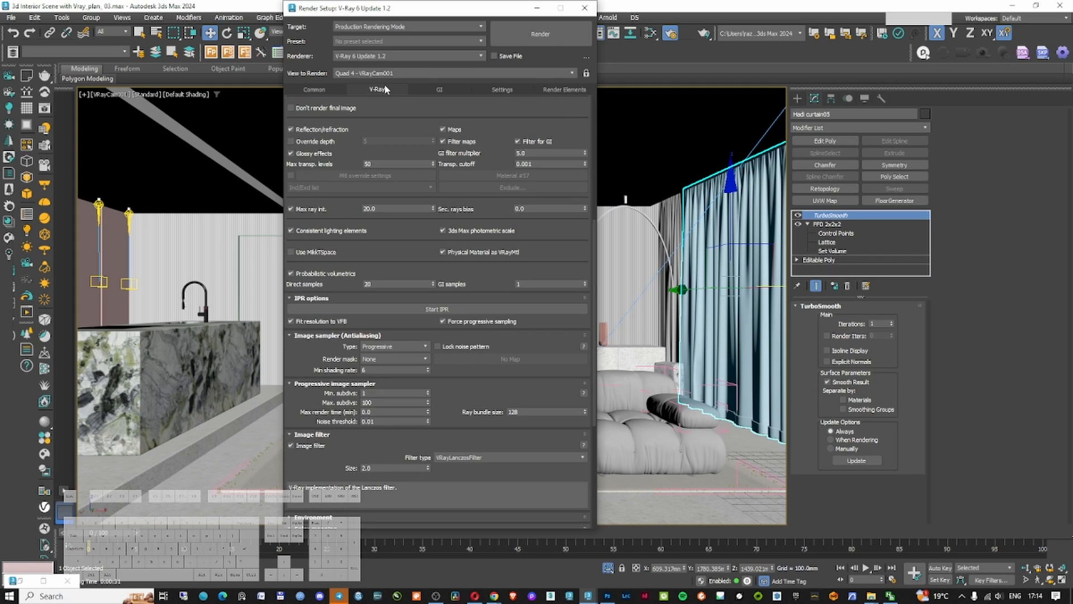
scroll(498, 168, "down", 5)
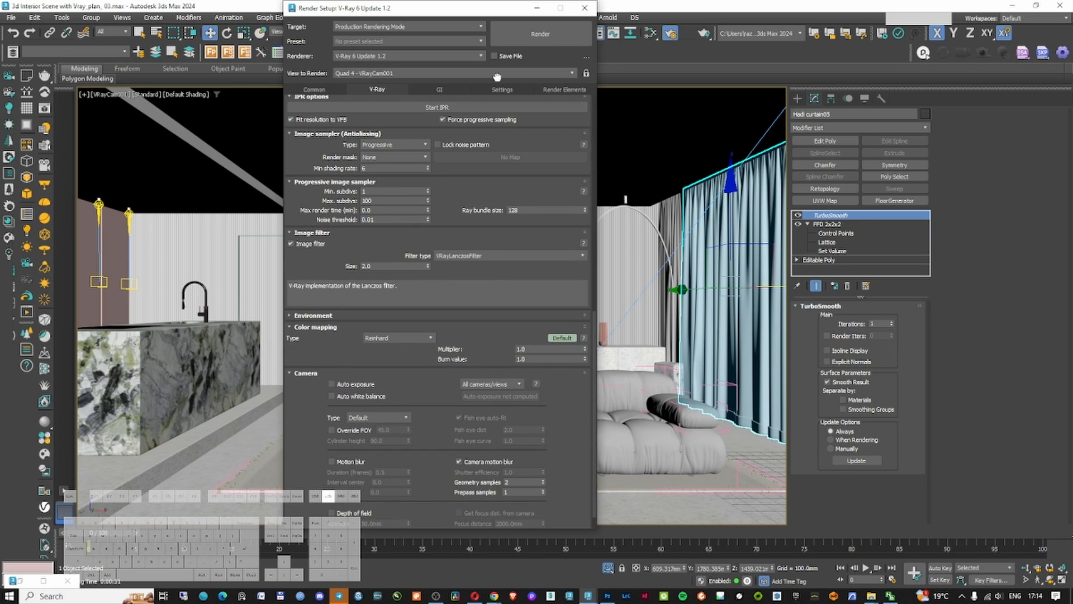
left_click(314, 89)
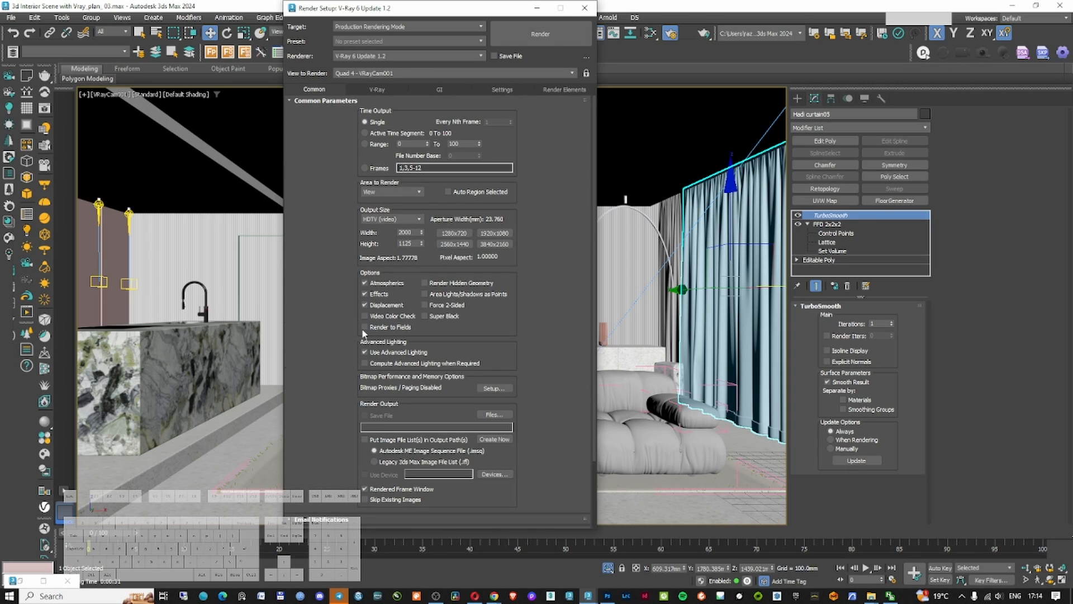
left_click(378, 90)
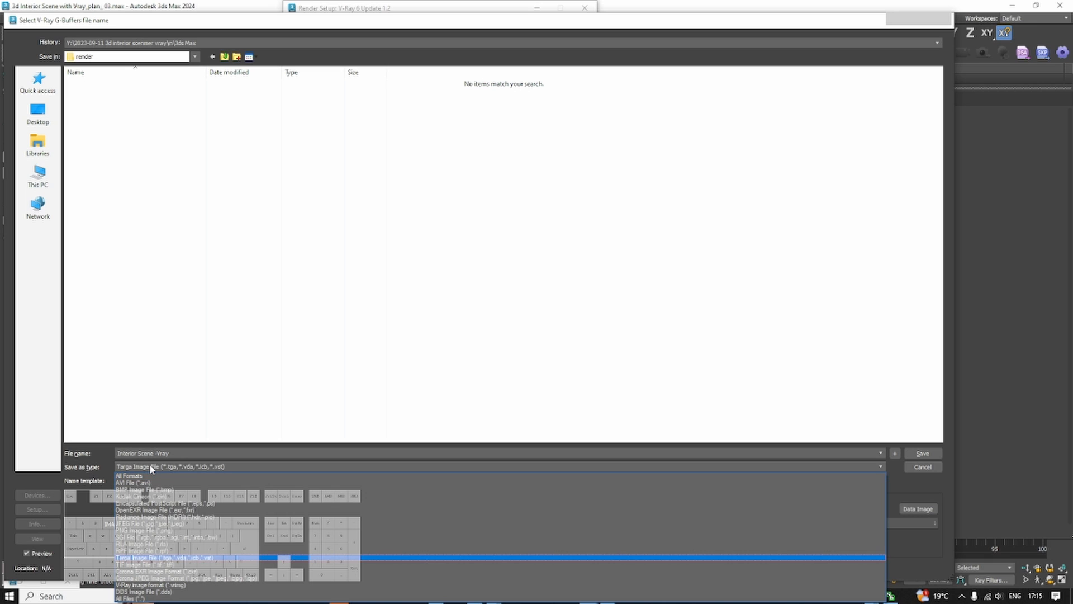
key("Return")
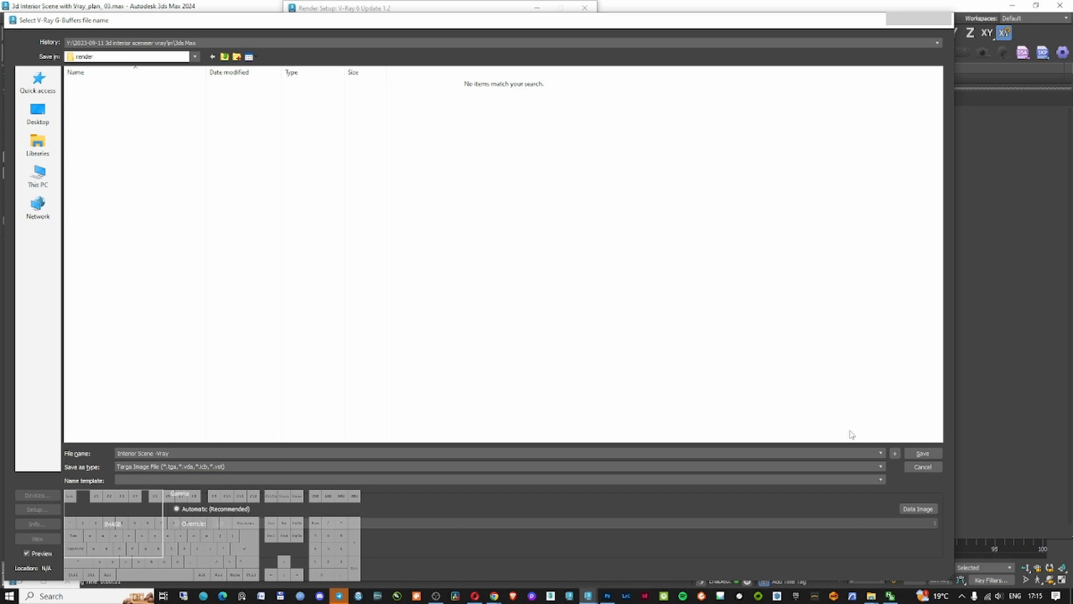
left_click(923, 452)
left_click(564, 363)
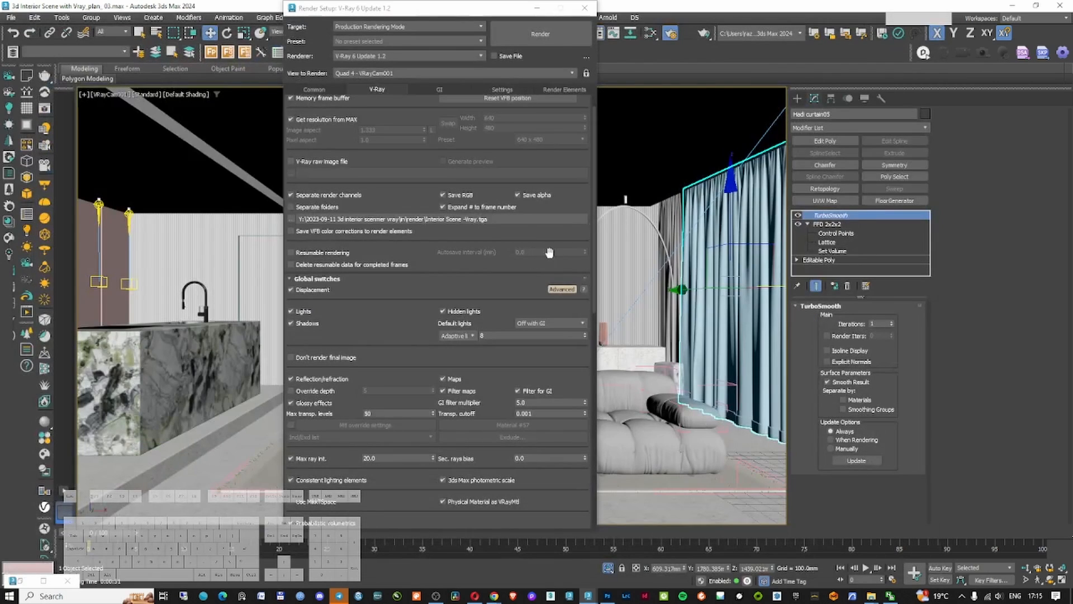
Set the output width to 2500 pixels and render the final camera view
left_click(328, 91)
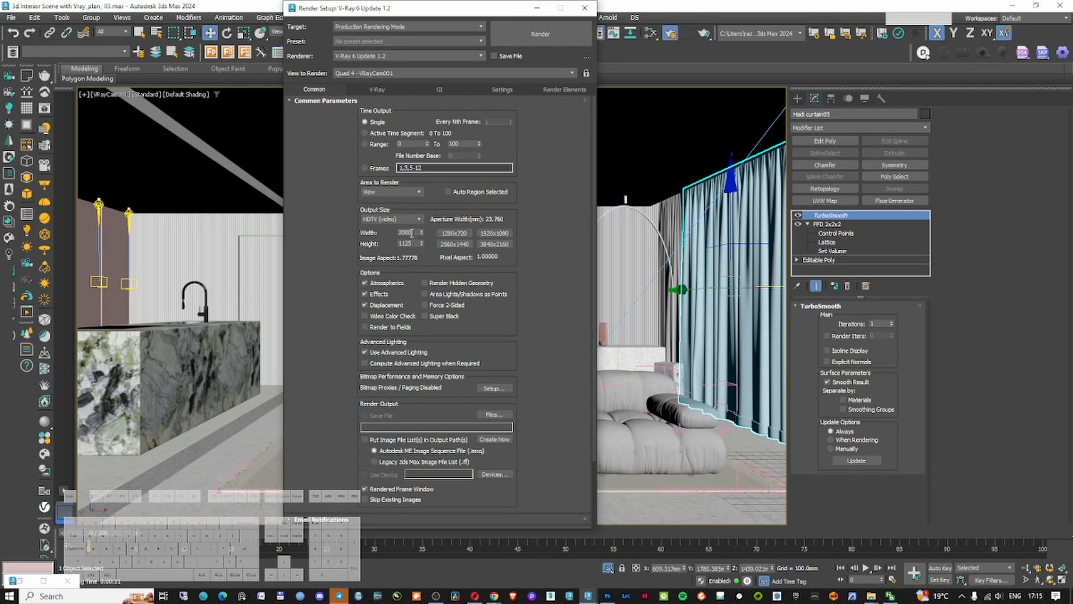
type("00")
left_click(537, 40)
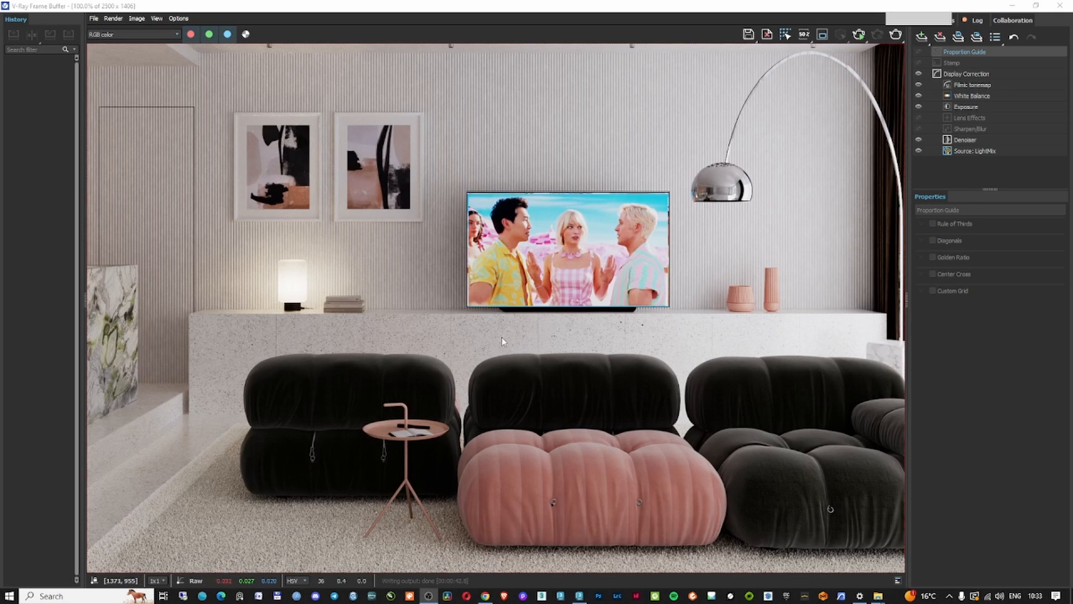
scroll(504, 324, "down", 2)
scroll(507, 339, "up", 3)
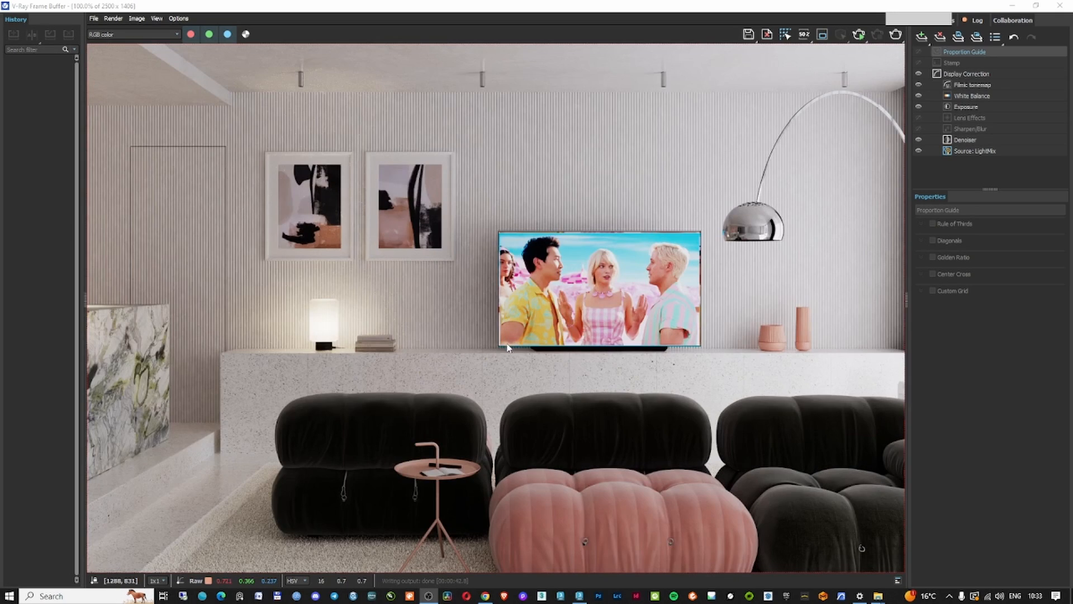
scroll(508, 348, "down", 3)
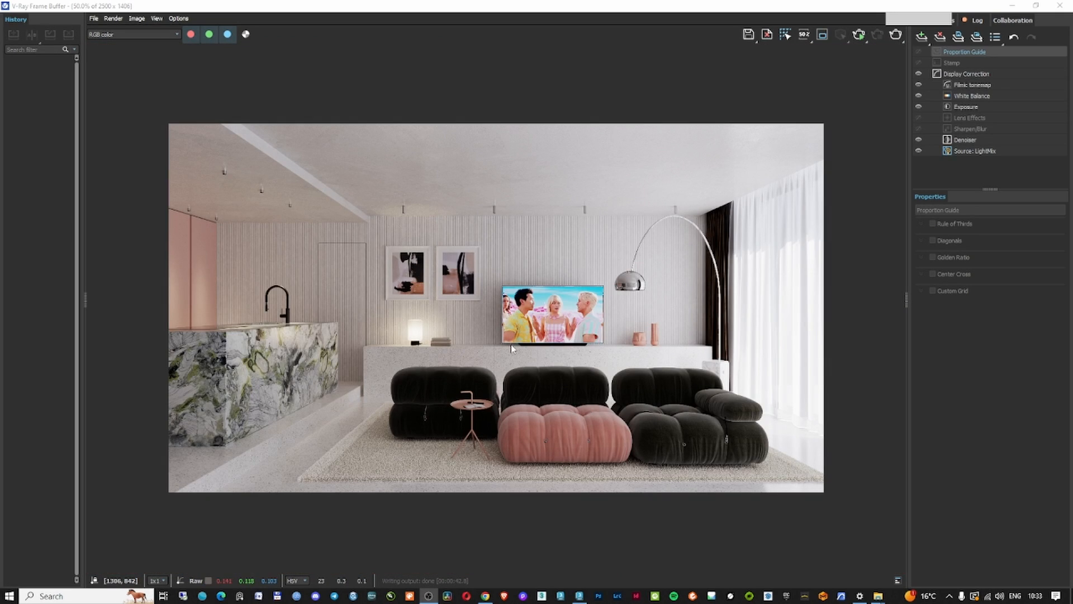
Switch to Photoshop and paste the VRayZDepth pass as a layer over the RGB_color render
left_click(599, 595)
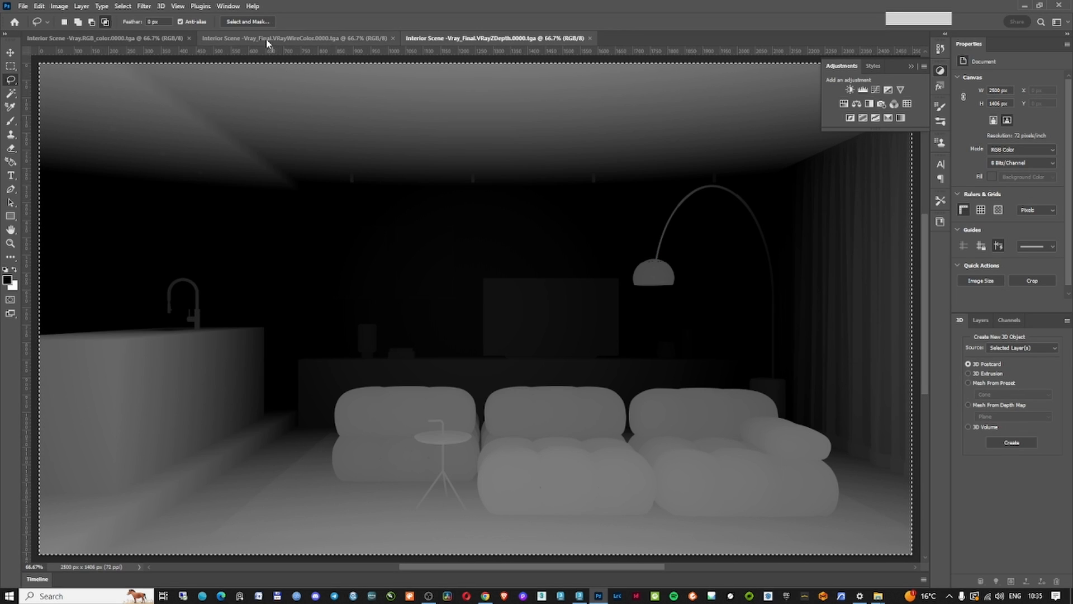
left_click(267, 42)
left_click(144, 39)
key("ctrl+j")
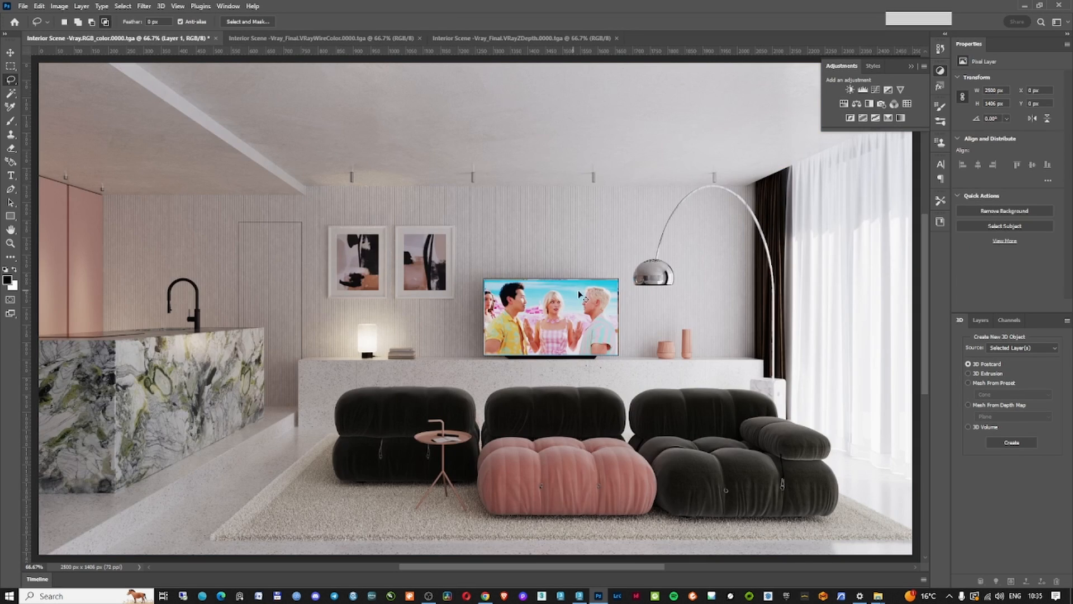
Copy the VRayWireColor pass into the RGB_color document as a new layer
key("ctrl+shift+Tab")
left_click(317, 43)
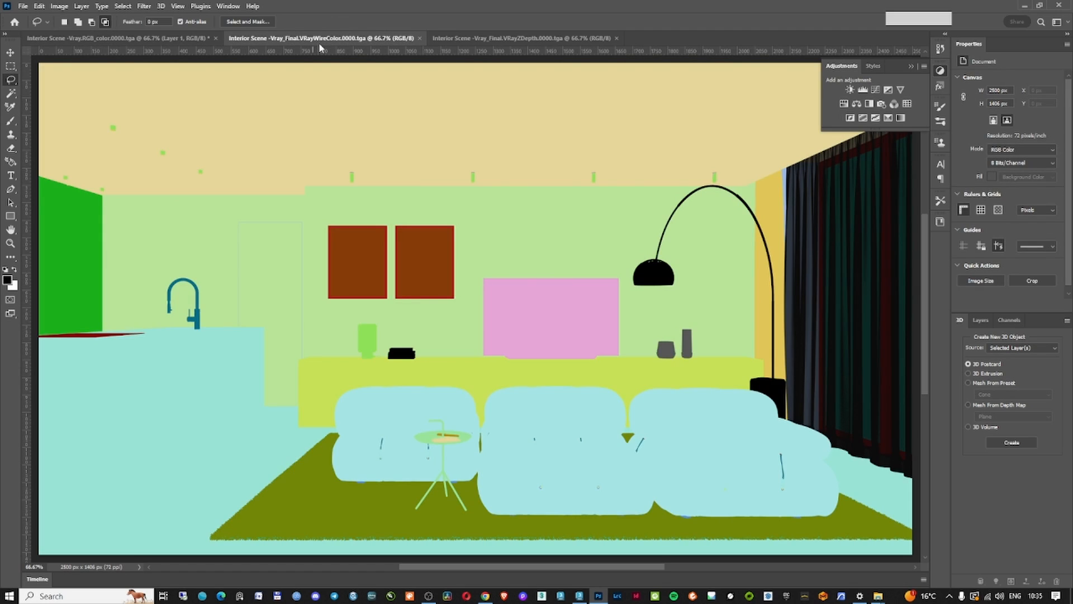
left_click(143, 38)
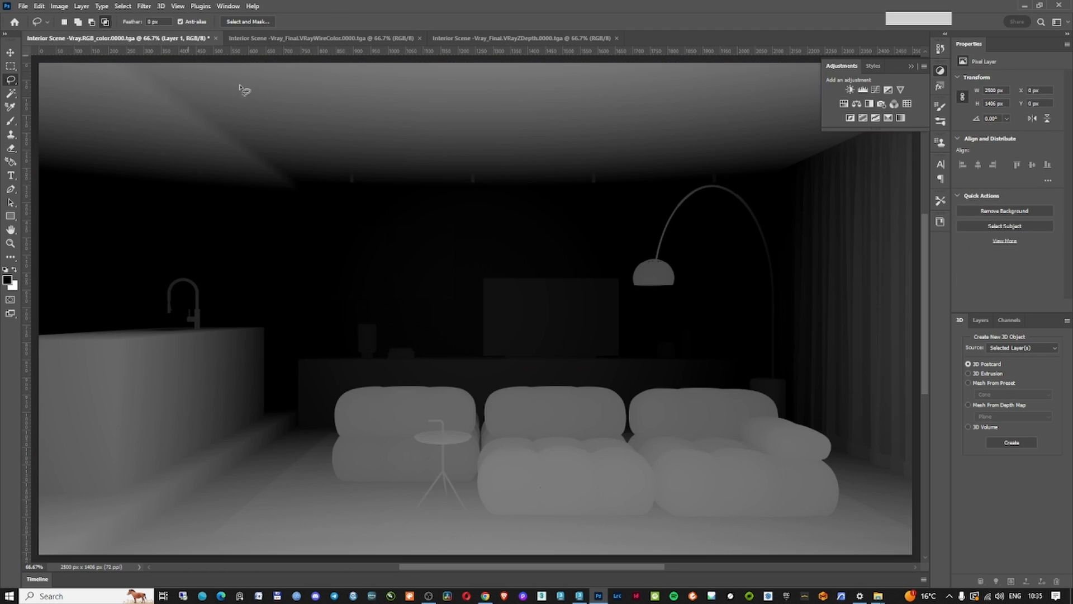
key("ctrl+v")
Move the RGB color render layer to the top of the layer stack, above the wire color and depth layers
left_click(980, 320)
double_click(1004, 412)
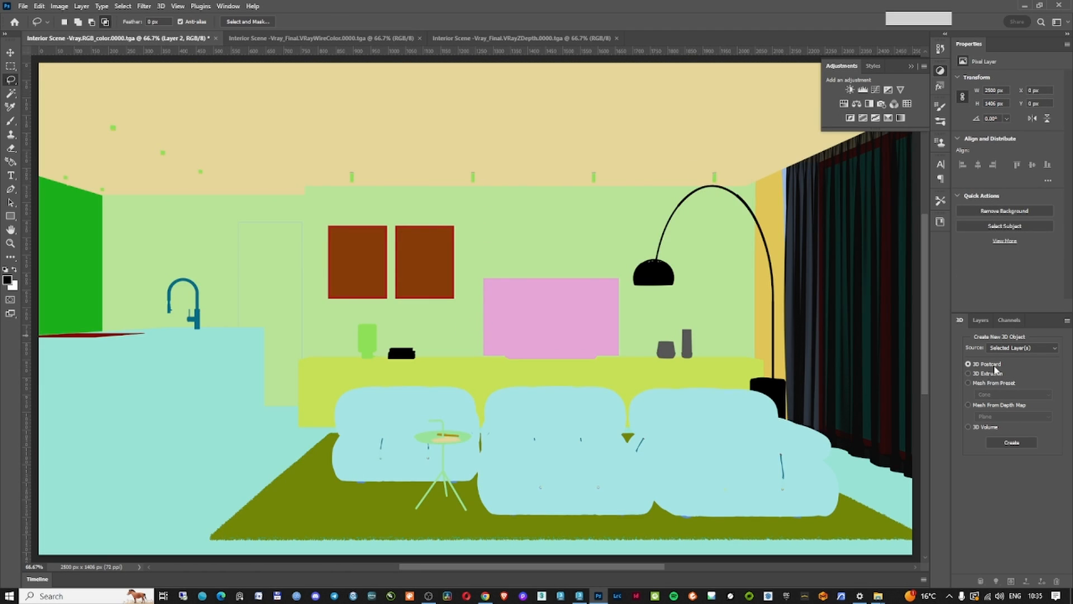
left_click(621, 176)
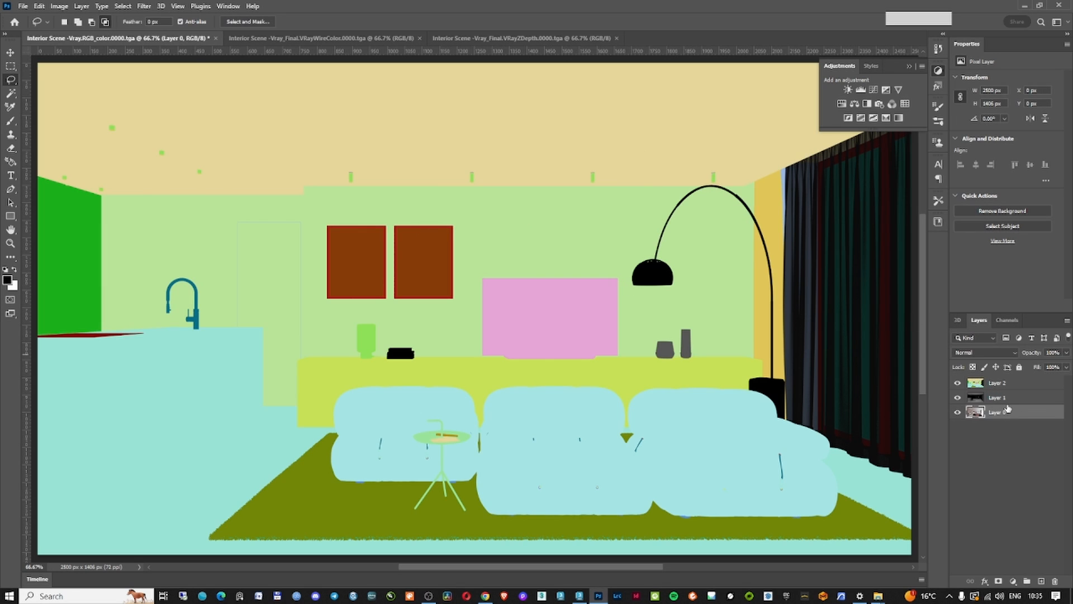
left_click_drag(1031, 419, 1025, 380)
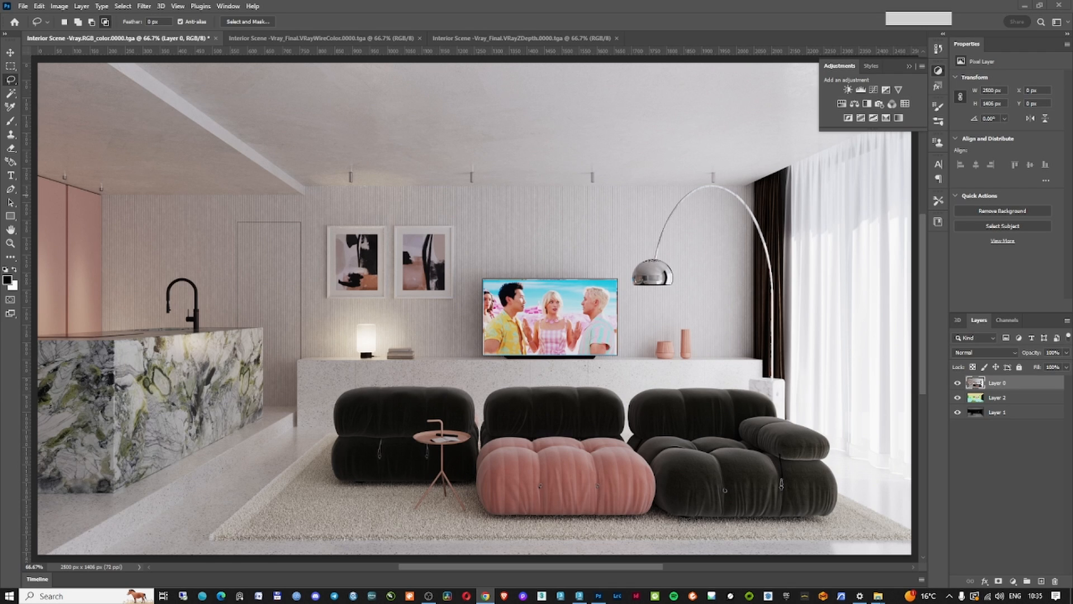
Switch to the browser and review the Freepik photos of the man sitting on a wooden floor and the young woman walking
left_click_drag(1072, 115, 322, 72)
double_click(431, 70)
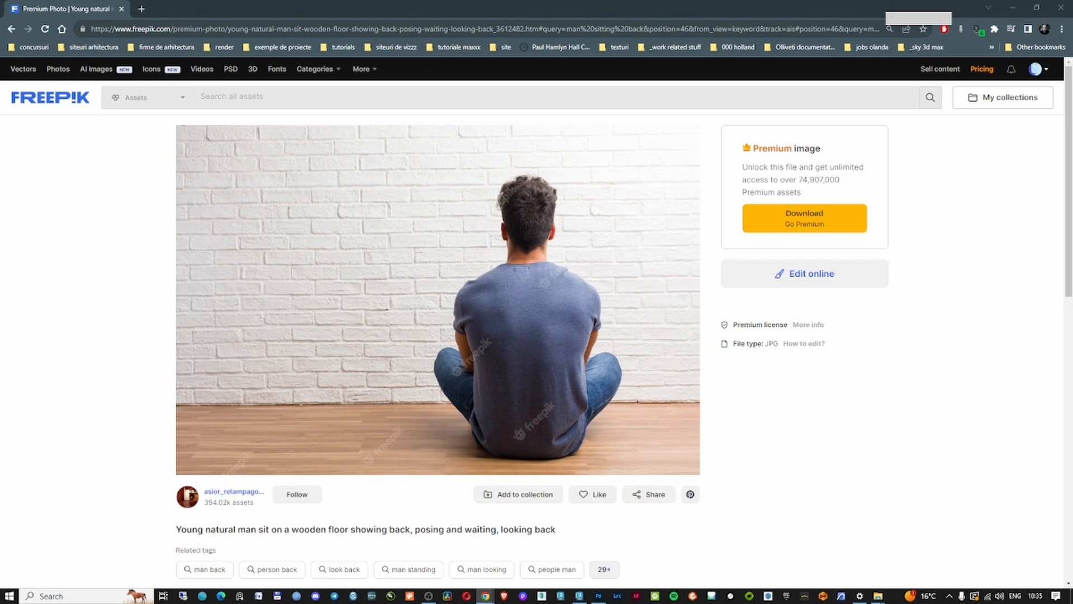
left_click_drag(1072, 88, 485, 4)
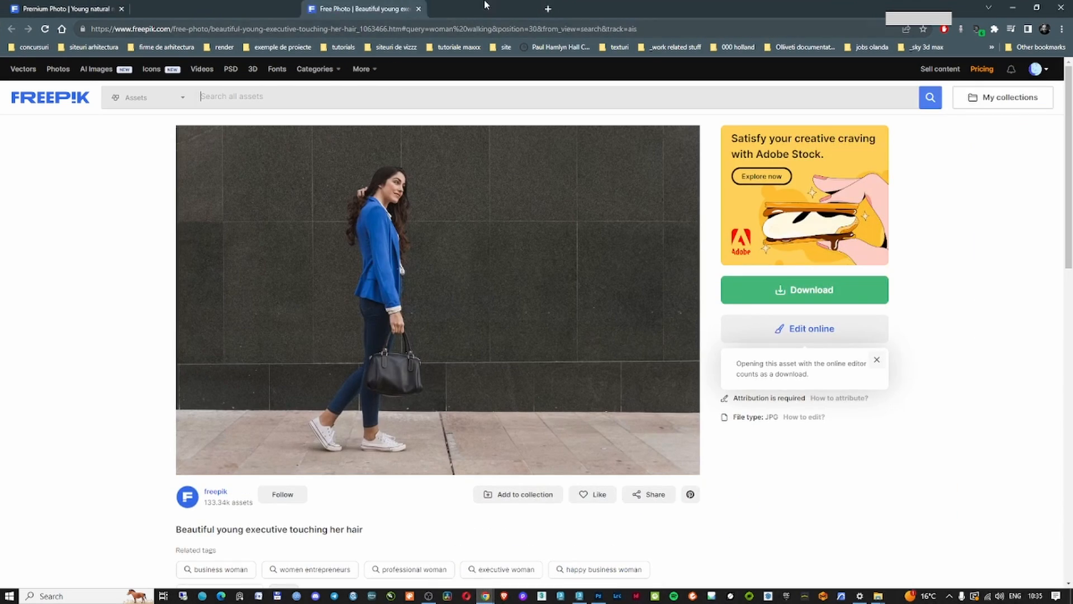
left_click(67, 5)
left_click(219, 7)
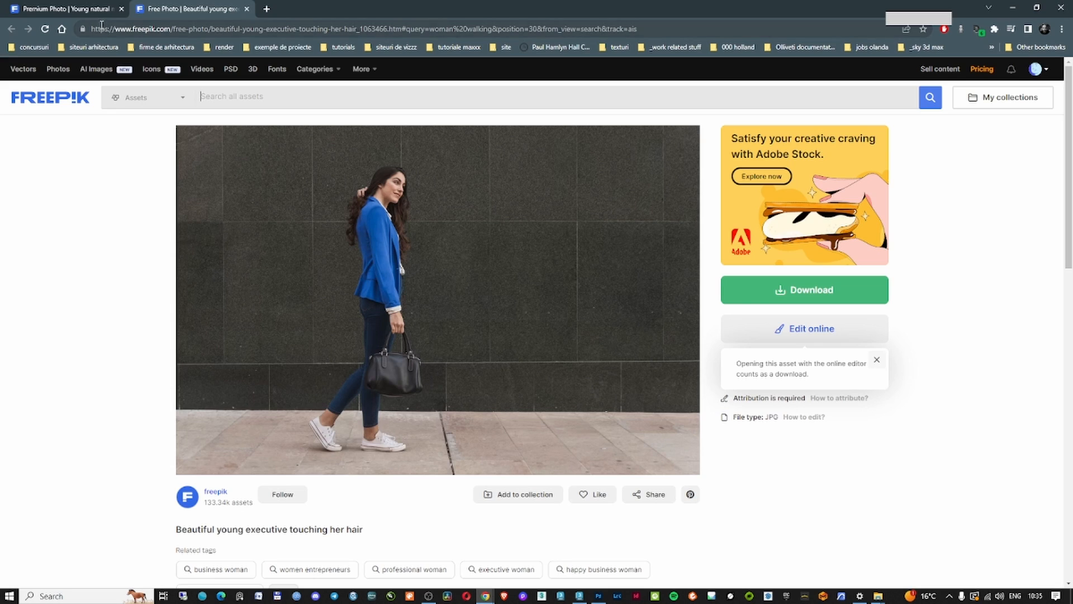
left_click(89, 8)
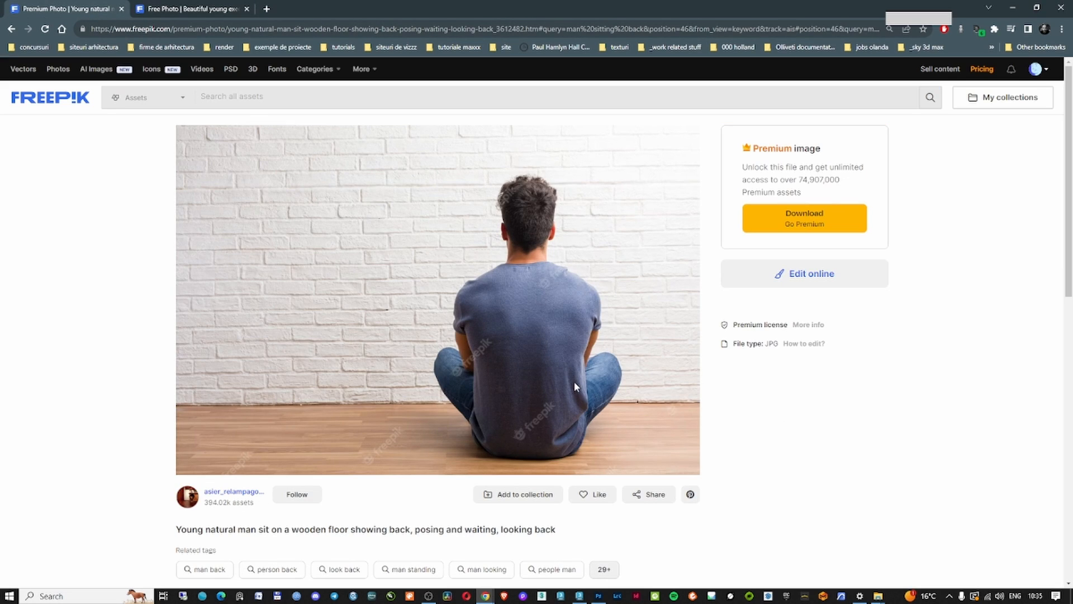
left_click(185, 11)
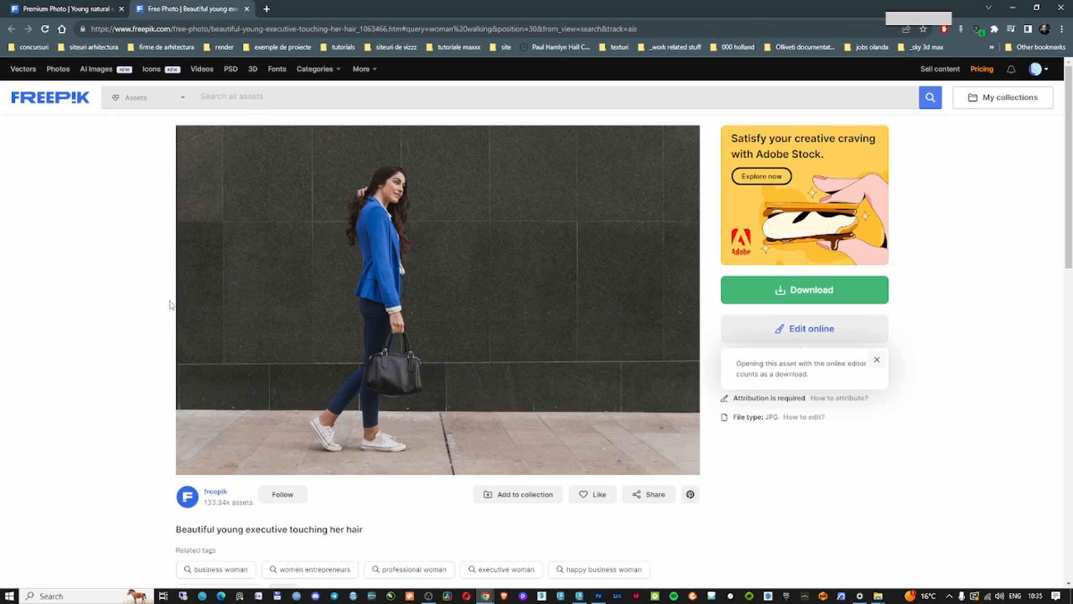
left_click(821, 289)
left_click(798, 425)
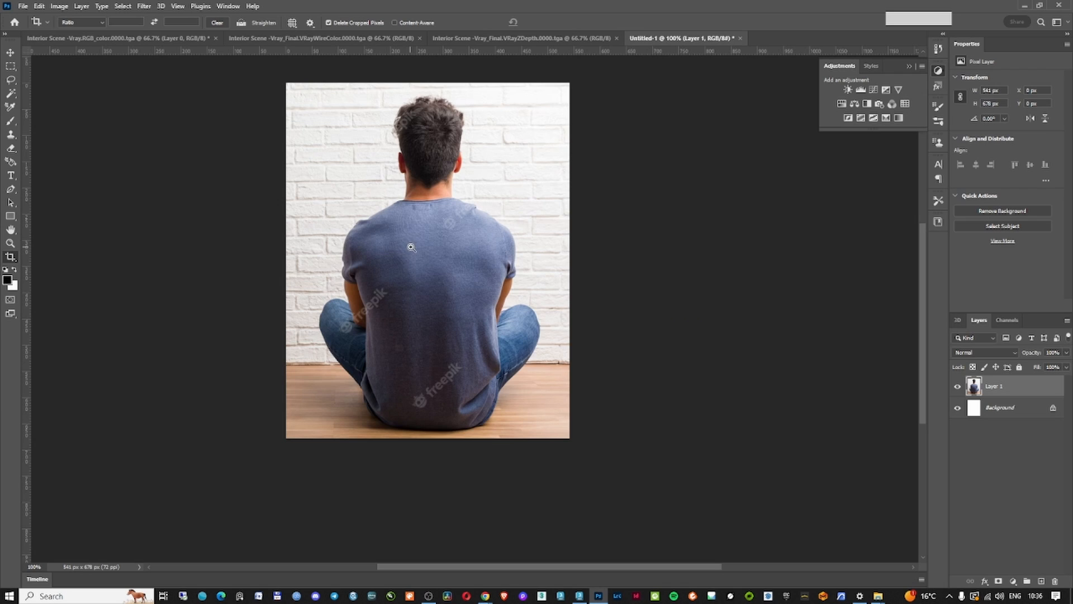
Lasso the watermark on the upper back of the seated man's shirt and replace it with a Content-Aware fill, then deselect
scroll(425, 239, "up", 3, "alt")
left_click_drag(422, 227, 424, 318)
scroll(458, 178, "up", 4, "alt")
scroll(483, 219, "down", 4, "alt")
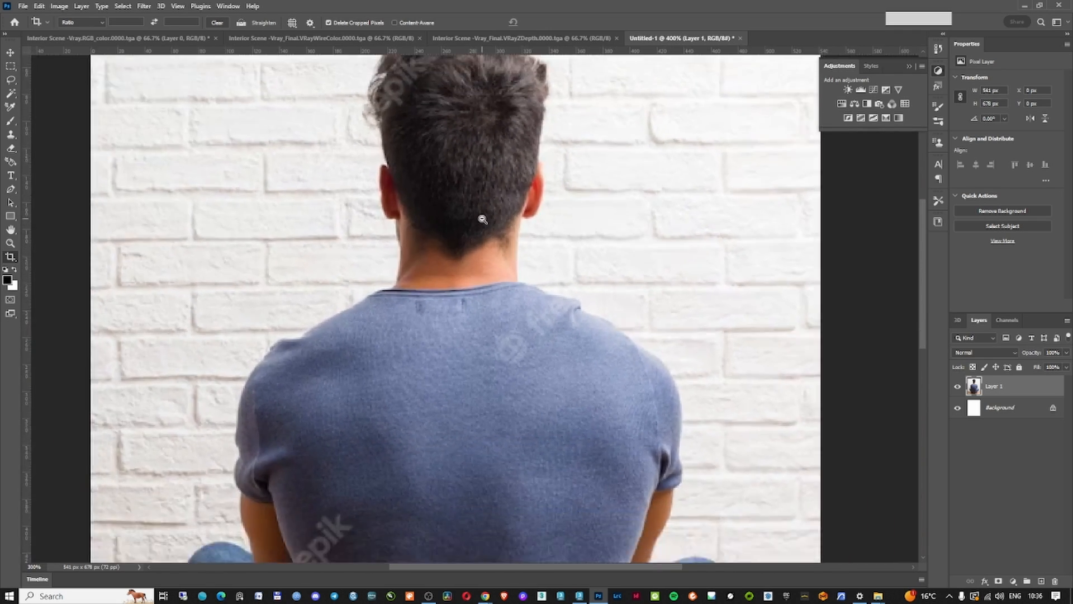
scroll(515, 298, "up", 1, "alt")
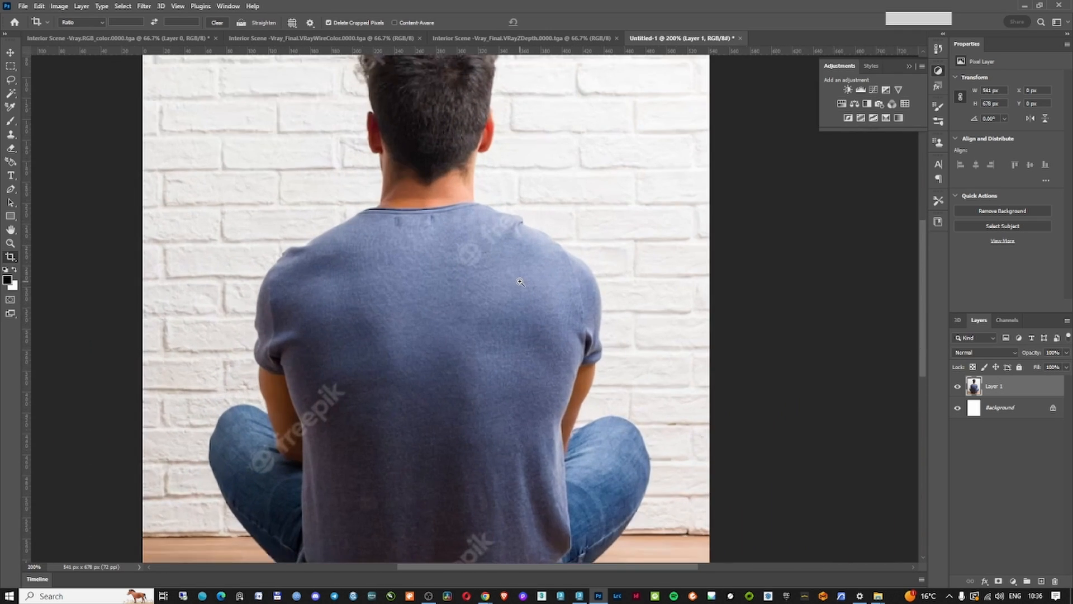
left_click_drag(384, 414, 393, 296)
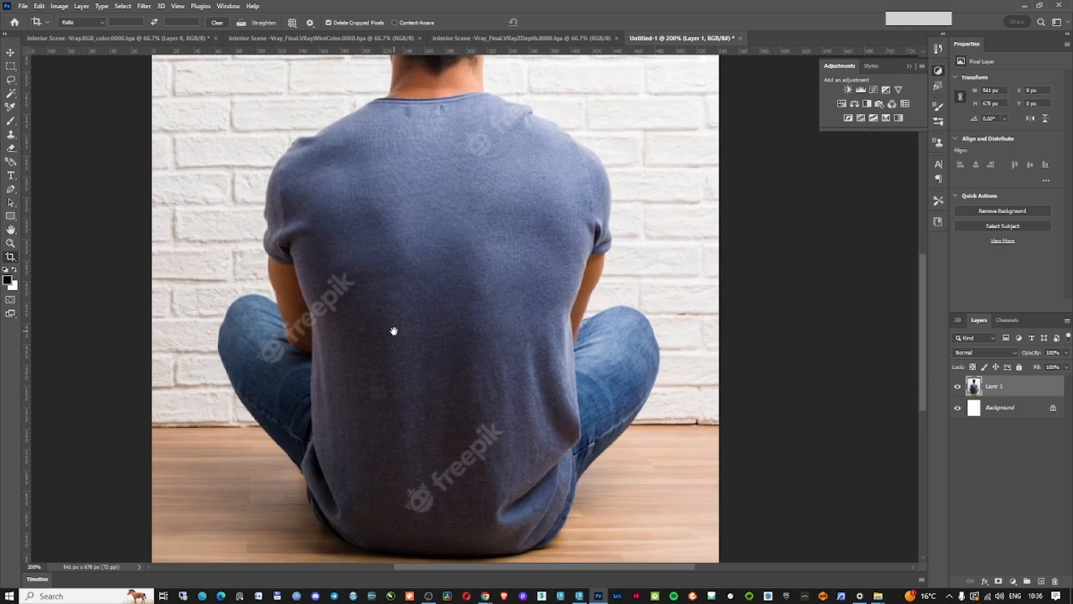
left_click_drag(426, 359, 465, 495)
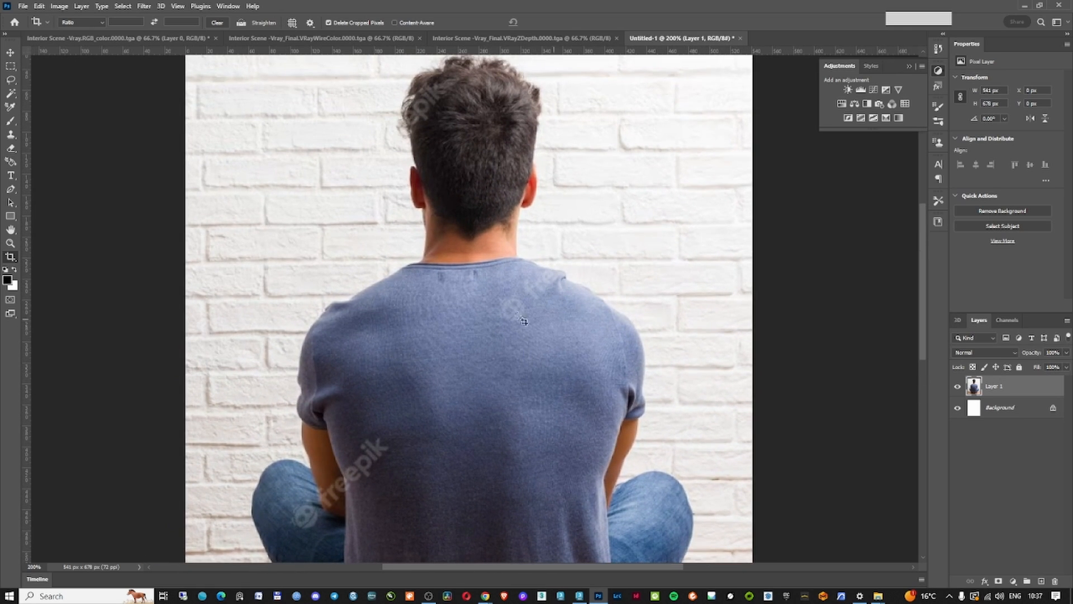
left_click(11, 79)
scroll(495, 290, "up", 2, "alt")
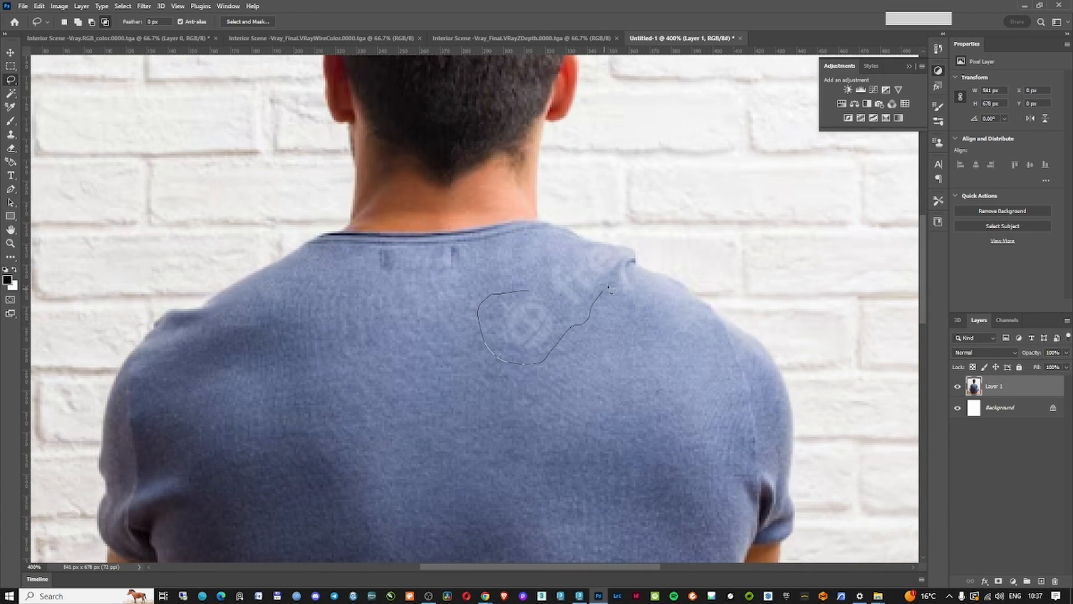
left_click_drag(575, 253, 553, 282)
key("shift+F5")
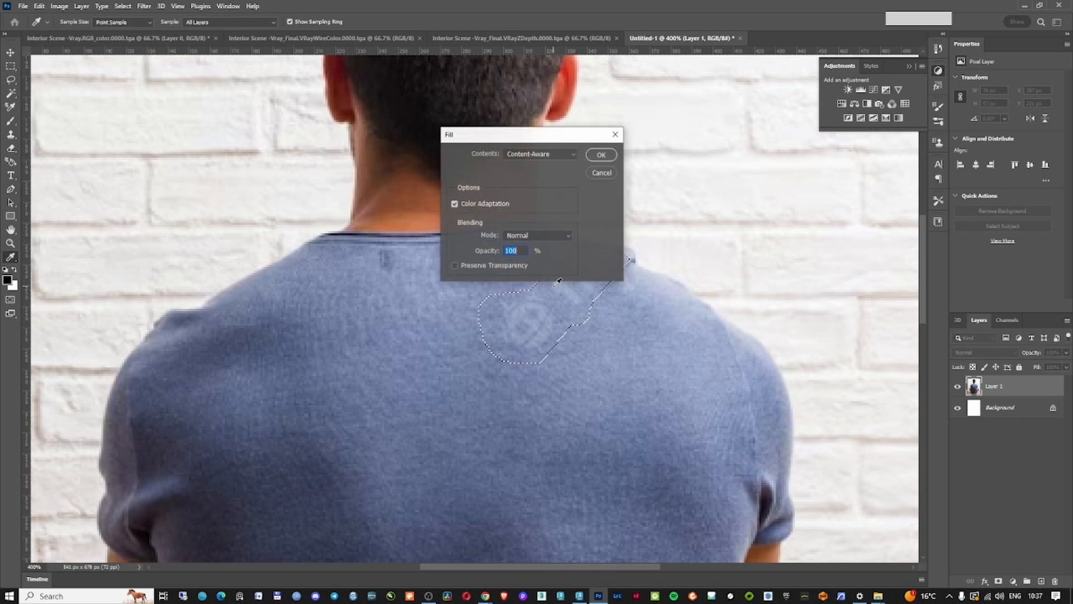
key("Return")
key("ctrl+d")
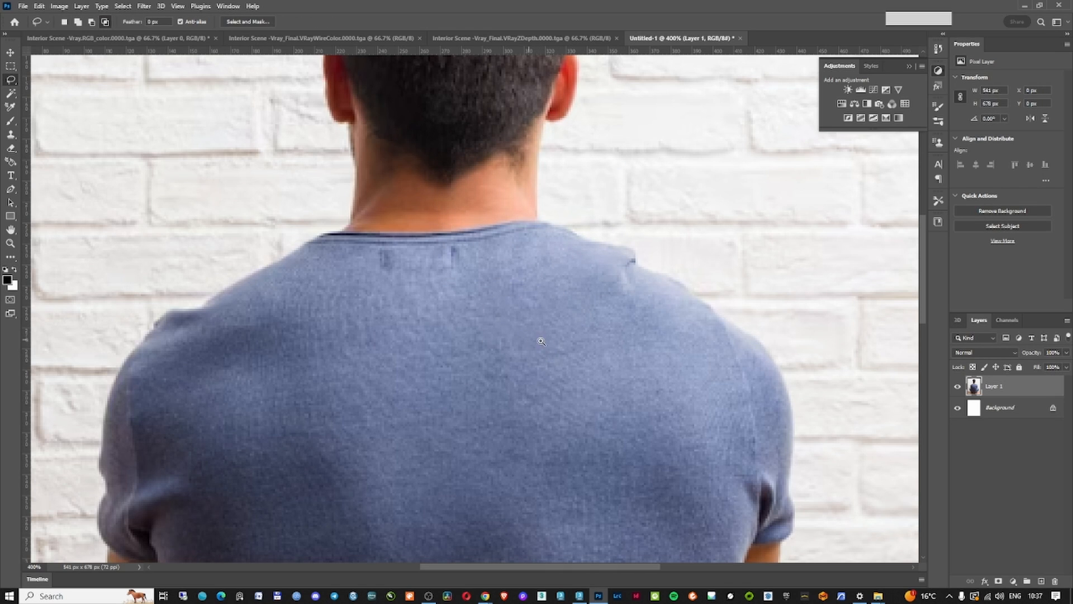
Apply a Content-Aware fill to the part of the watermark on the side of the shirt beside the man's arm
left_click_drag(553, 420, 610, 136)
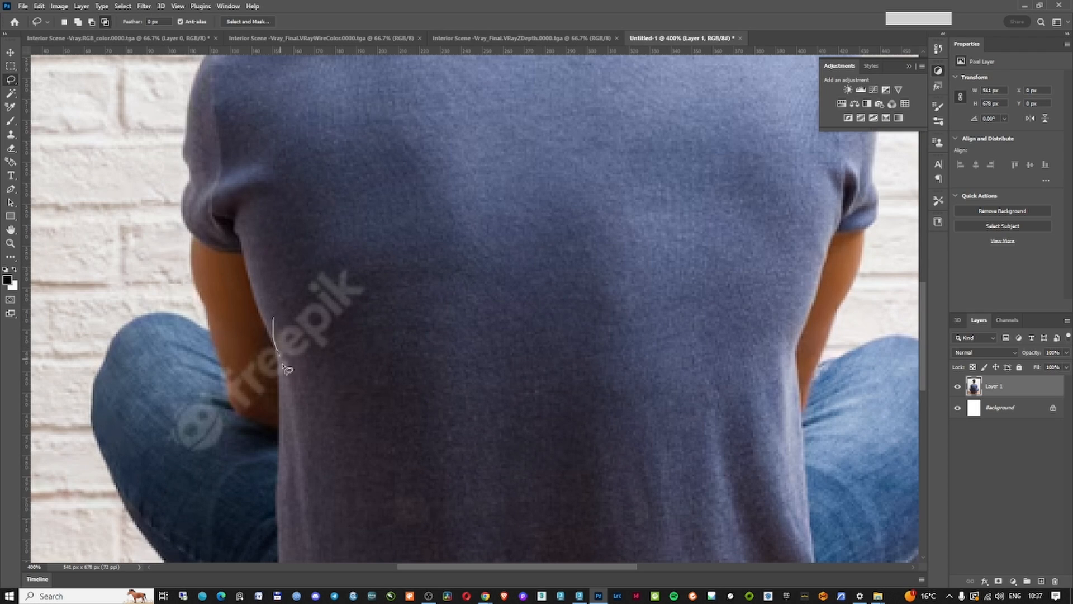
mouse_move(284, 387)
left_mouse_down()
mouse_move(369, 338)
mouse_move(347, 256)
mouse_move(277, 317)
left_mouse_up()
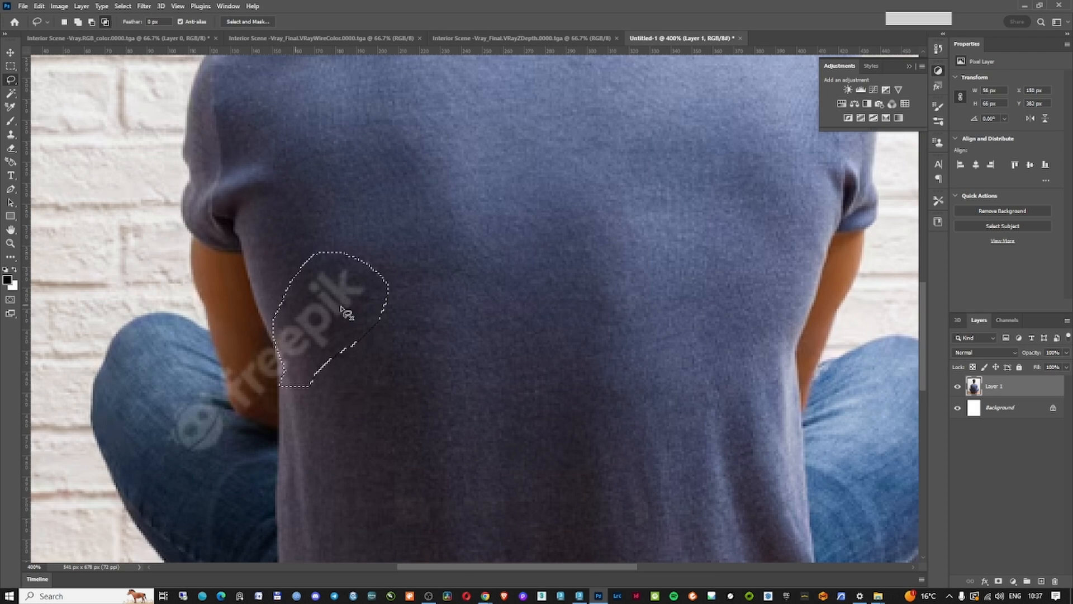
key("shift+F5")
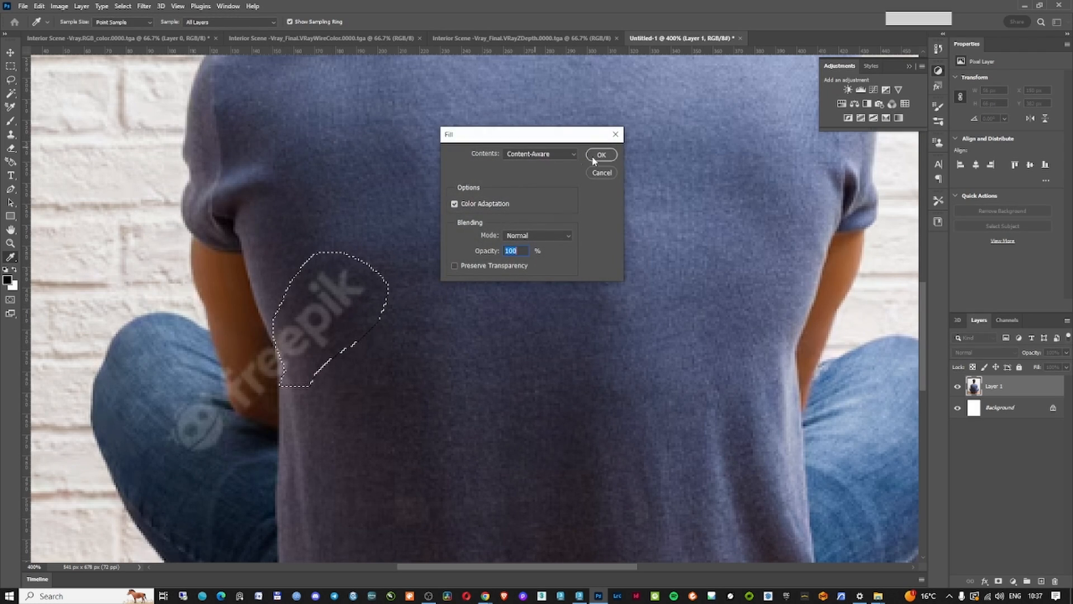
left_click(599, 155)
key("ctrl+d")
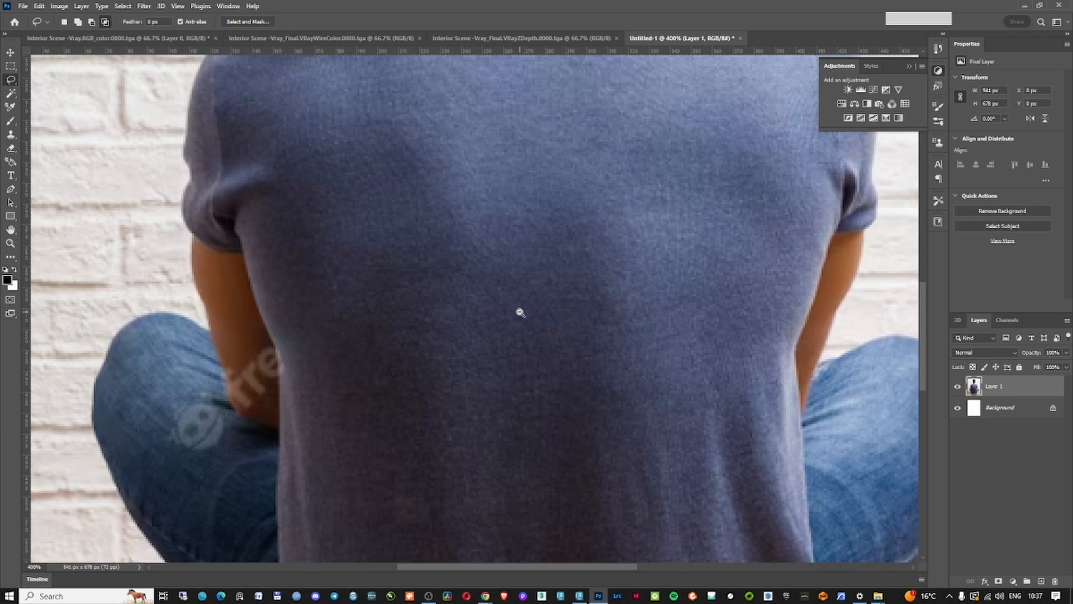
Select the whole seated man with the Object Selection Tool
scroll(519, 311, "down", 3, "alt")
left_click(527, 339, "ctrl")
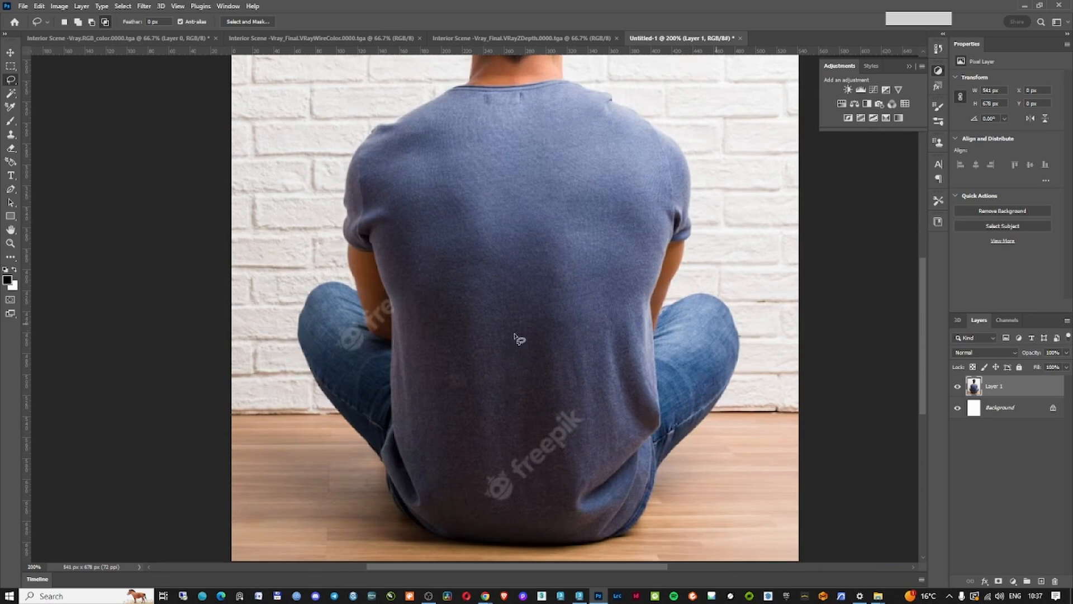
left_click(569, 341, "alt")
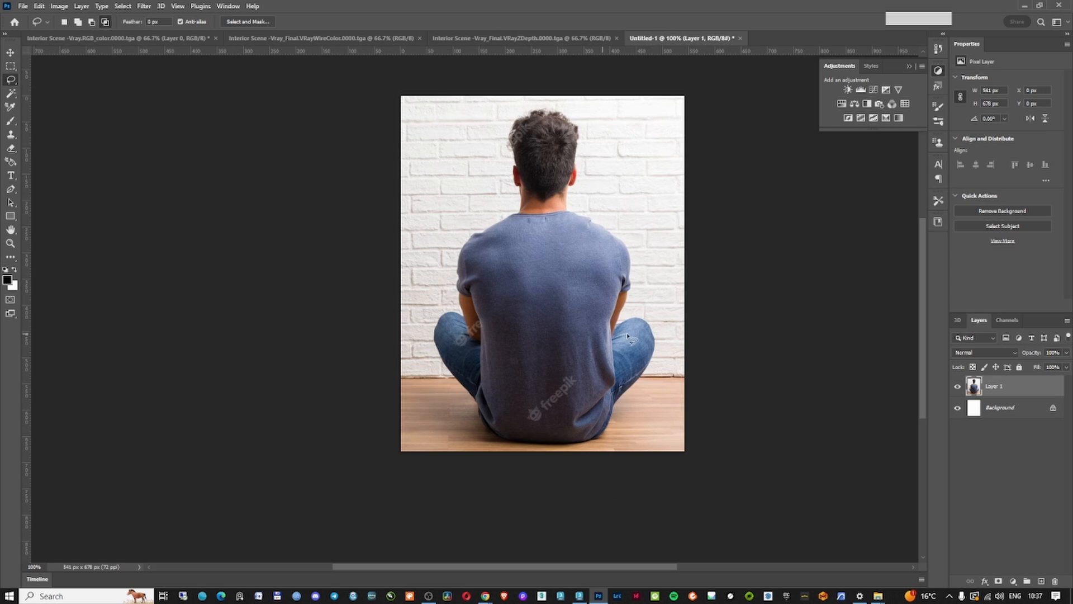
left_click_drag(603, 293, 593, 304)
left_click(11, 66)
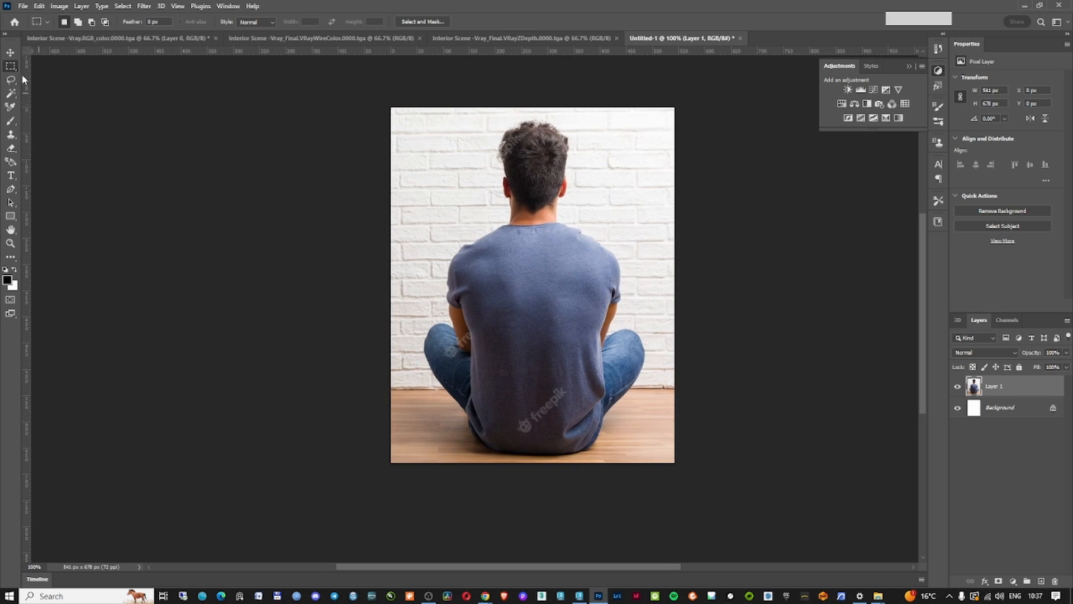
right_click(10, 67)
left_click(11, 93)
right_click(10, 93)
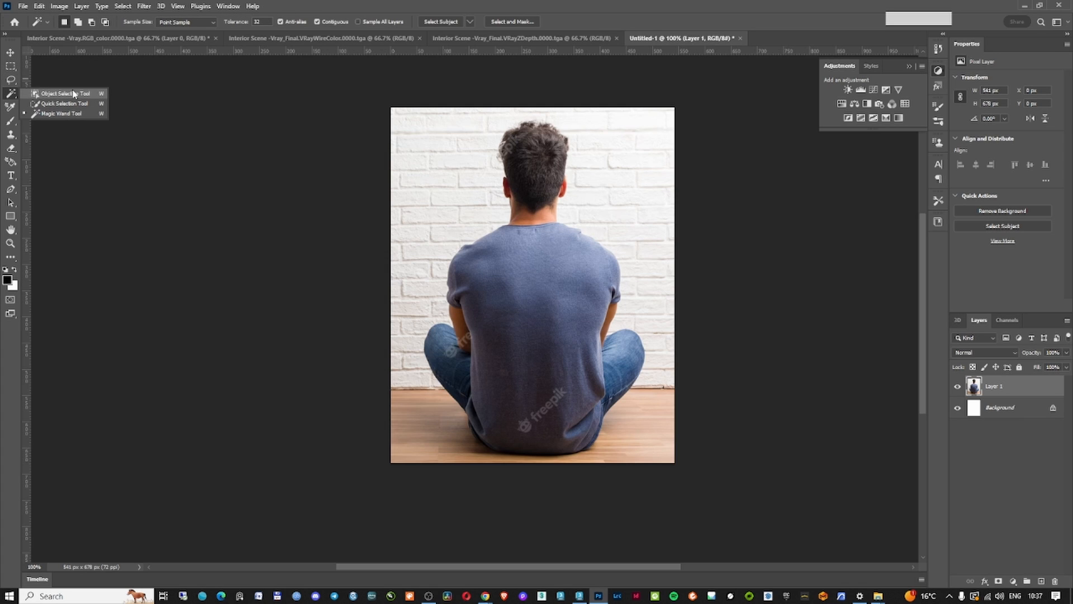
left_click(64, 94)
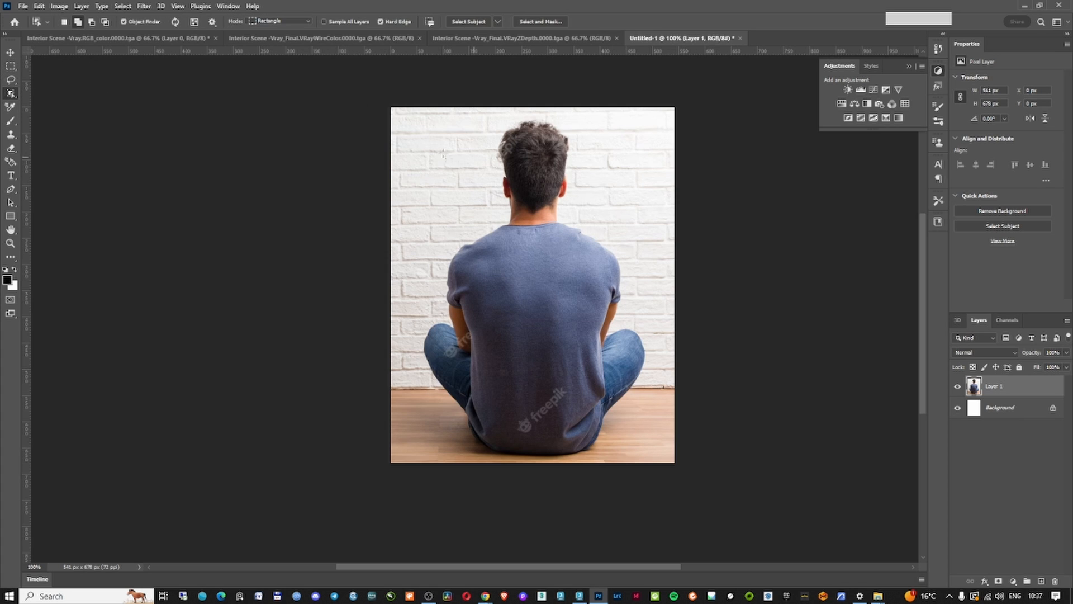
left_click_drag(398, 116, 677, 402)
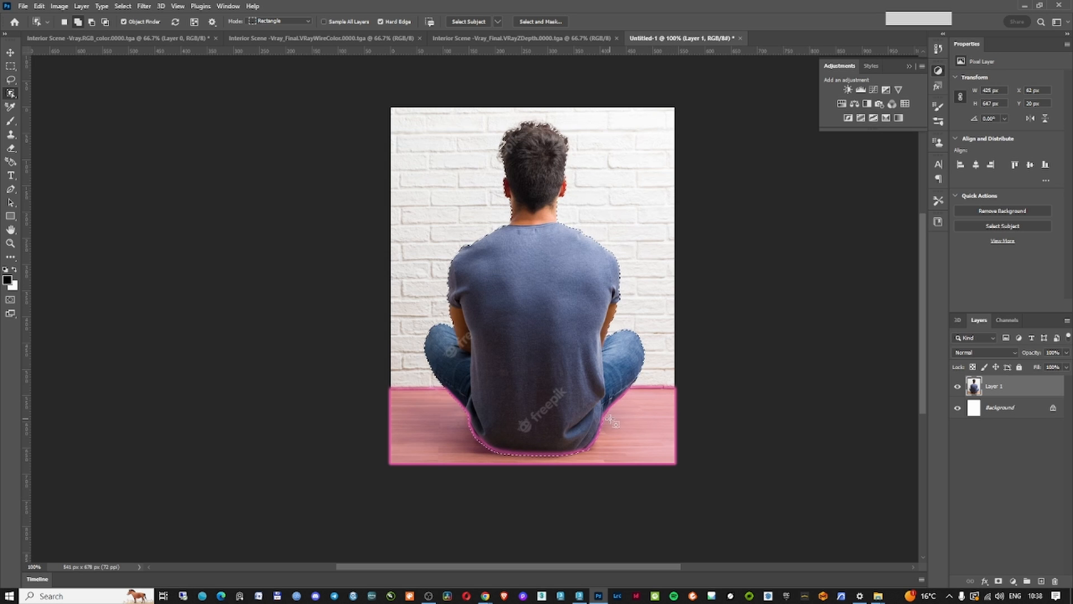
Add a layer mask from the selection to cut out the man, and check the cutout with the white Background layer hidden
scroll(567, 454, "up", 2, "alt")
scroll(592, 433, "down", 2, "alt")
left_click_drag(569, 267, 565, 380)
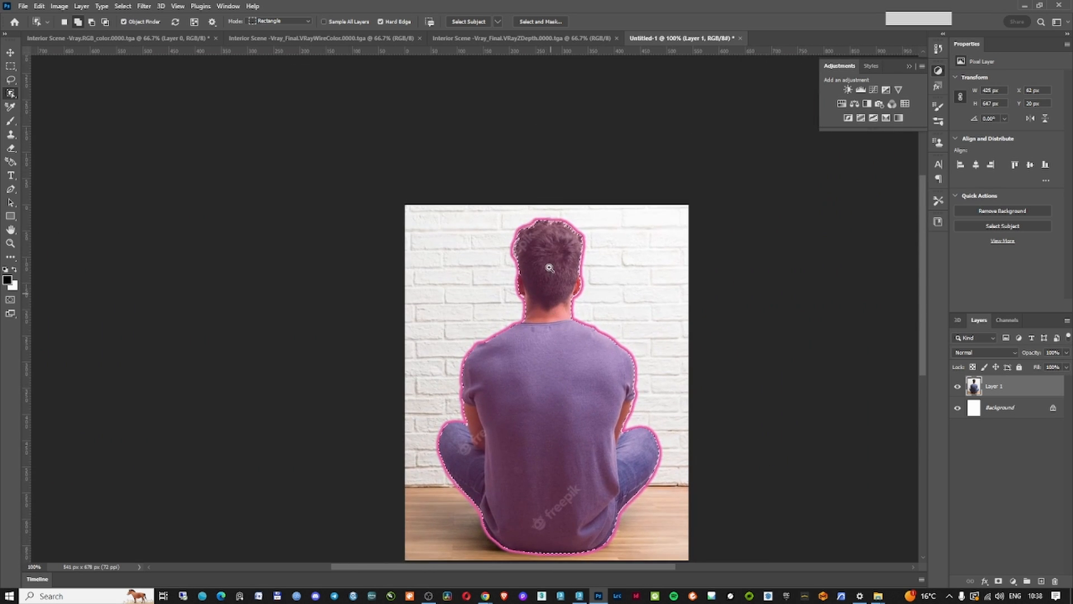
scroll(550, 268, "up", 3, "alt")
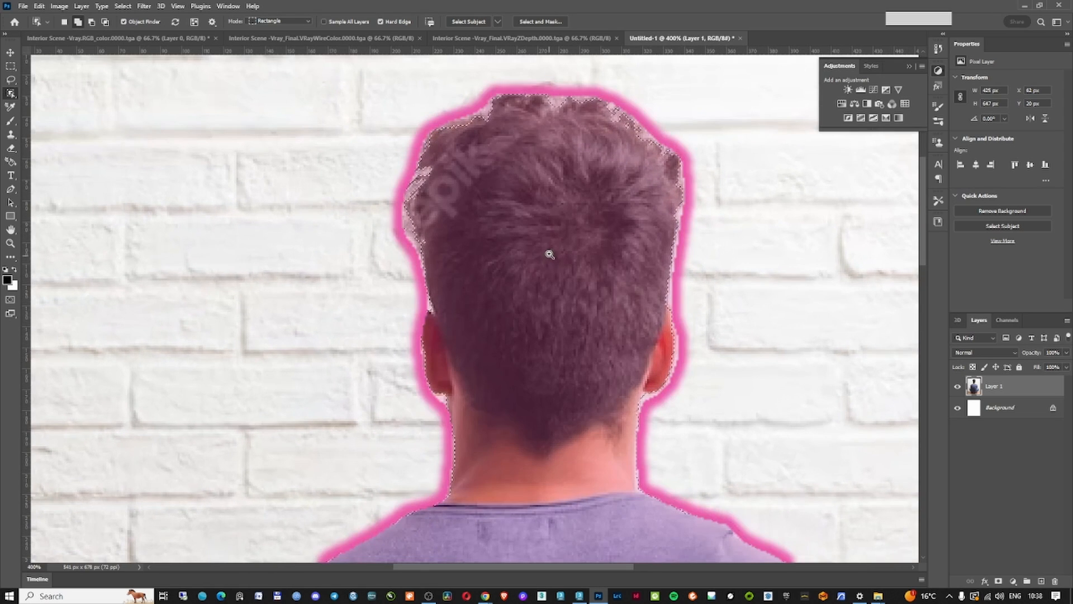
scroll(550, 234, "down", 2, "alt")
left_click(999, 582)
left_click(957, 407)
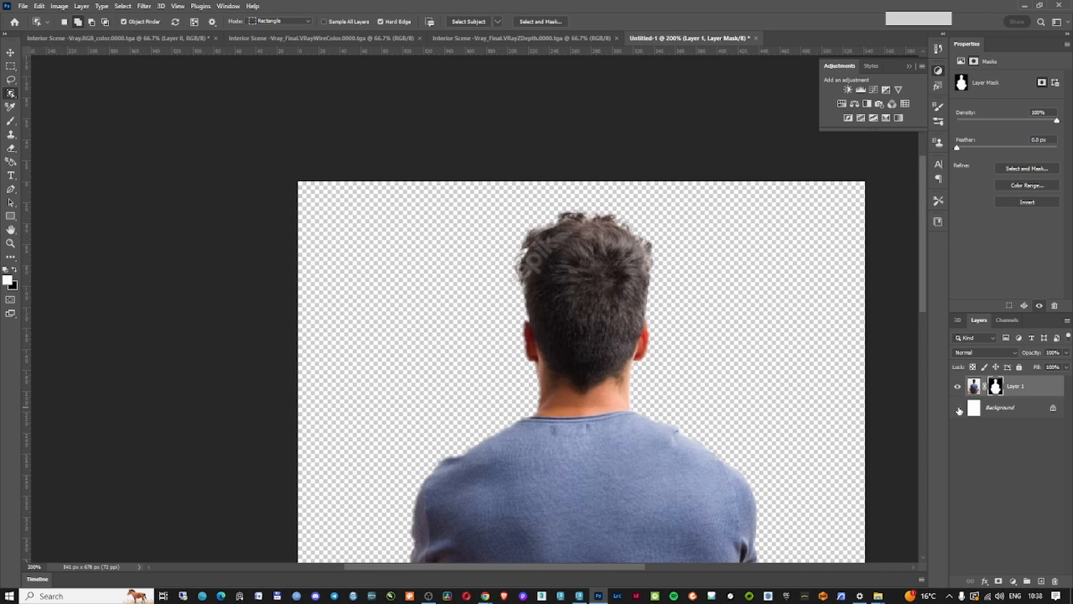
left_click(958, 408)
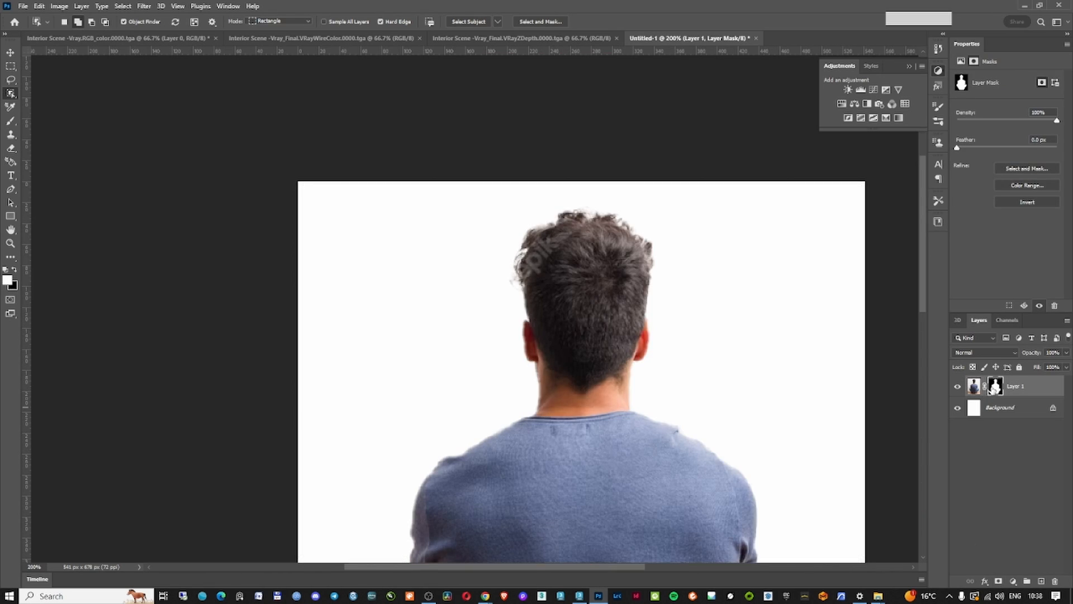
Refine the layer mask in Select and Mask by brushing along the man's hair edges, and apply the result to the mask
double_click(994, 388)
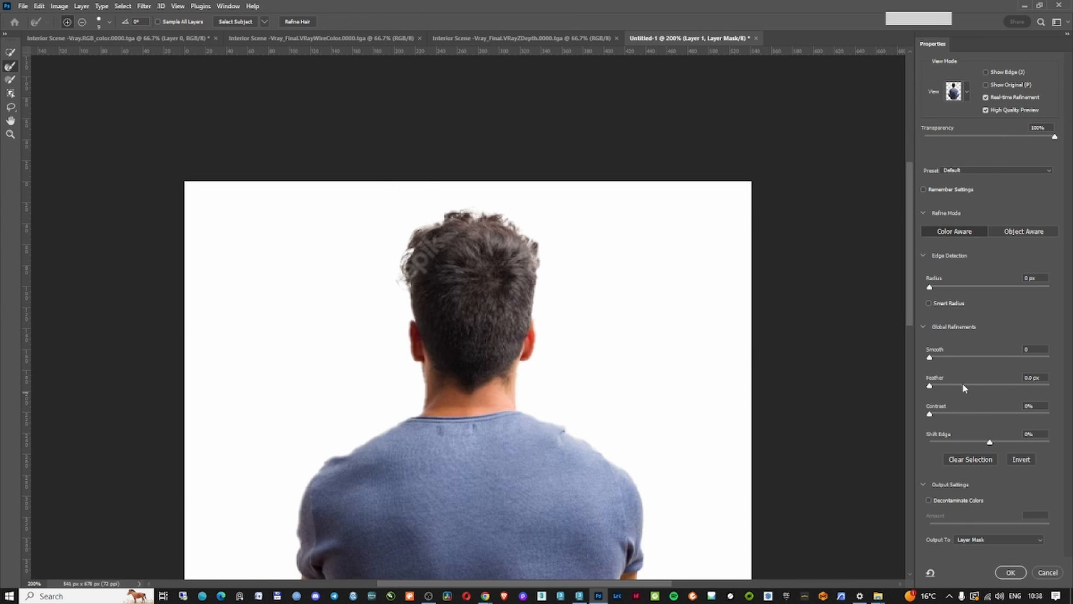
key("Escape")
double_click(996, 387)
scroll(443, 255, "up", 3, "alt")
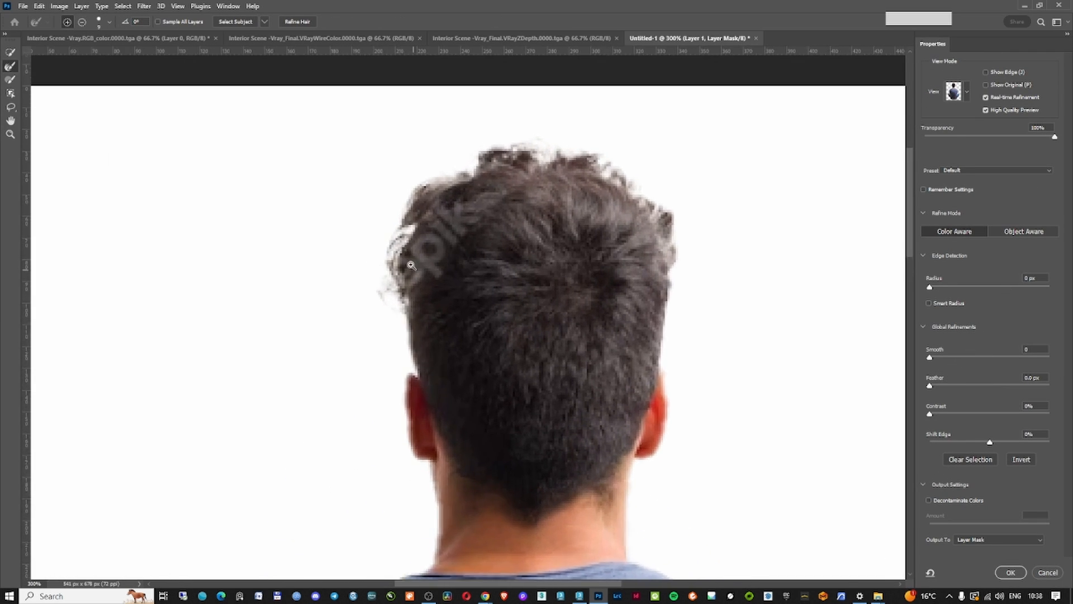
mouse_move(520, 130)
left_mouse_down()
mouse_move(637, 121)
mouse_move(631, 146)
mouse_move(662, 142)
mouse_move(692, 180)
mouse_move(716, 188)
mouse_move(730, 233)
mouse_move(715, 335)
left_mouse_up()
mouse_move(431, 284)
left_mouse_down()
mouse_move(380, 243)
mouse_move(359, 297)
mouse_move(392, 287)
mouse_move(365, 274)
mouse_move(402, 316)
mouse_move(385, 321)
left_mouse_up()
left_click_drag(523, 450, 505, 221)
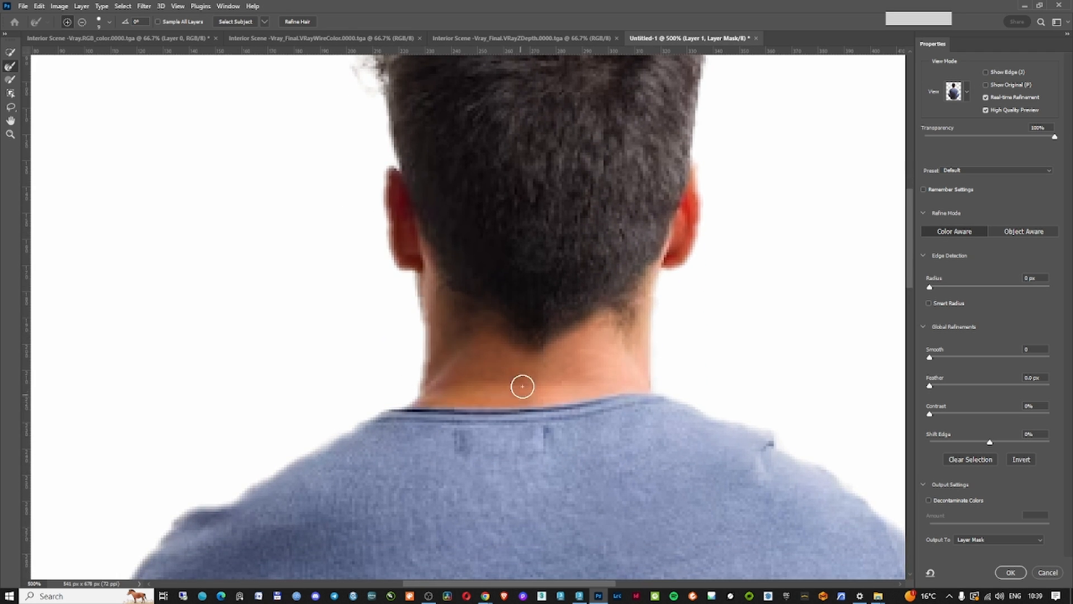
scroll(546, 337, "down", 3, "alt")
scroll(546, 338, "up", 10, "alt")
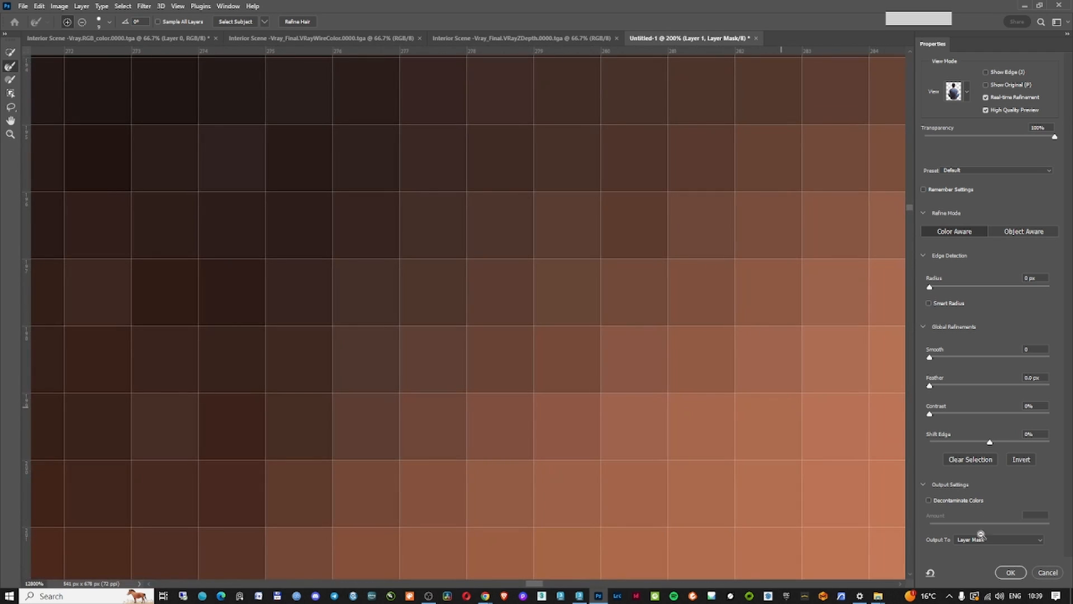
left_click(1011, 573)
key("backslash")
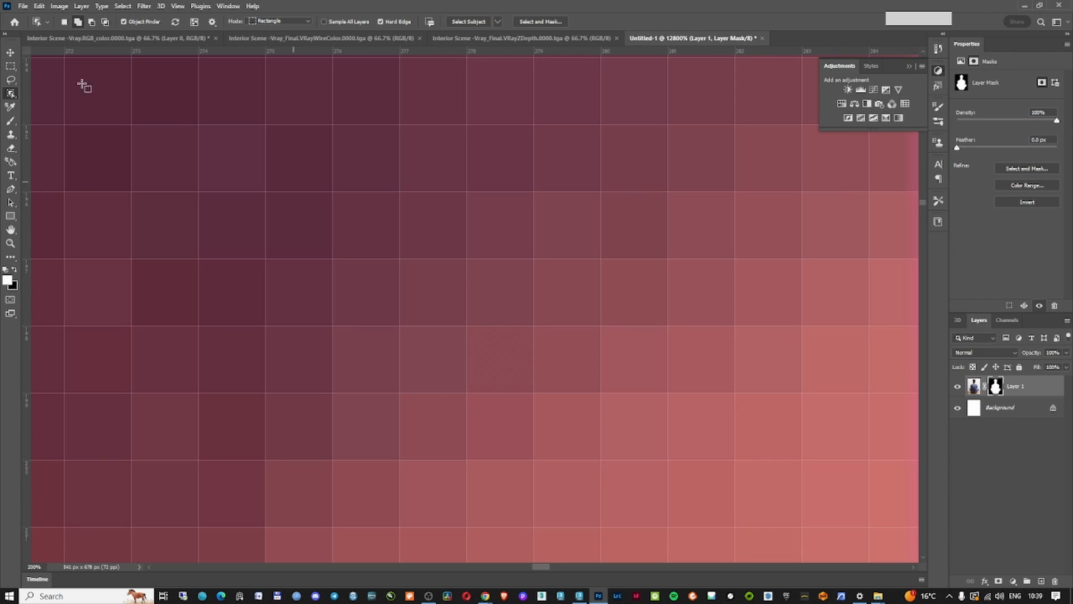
Close the VRayWireColor and VRayZDepth render pass documents
key("backslash")
key("v")
scroll(458, 294, "down", 10, "alt")
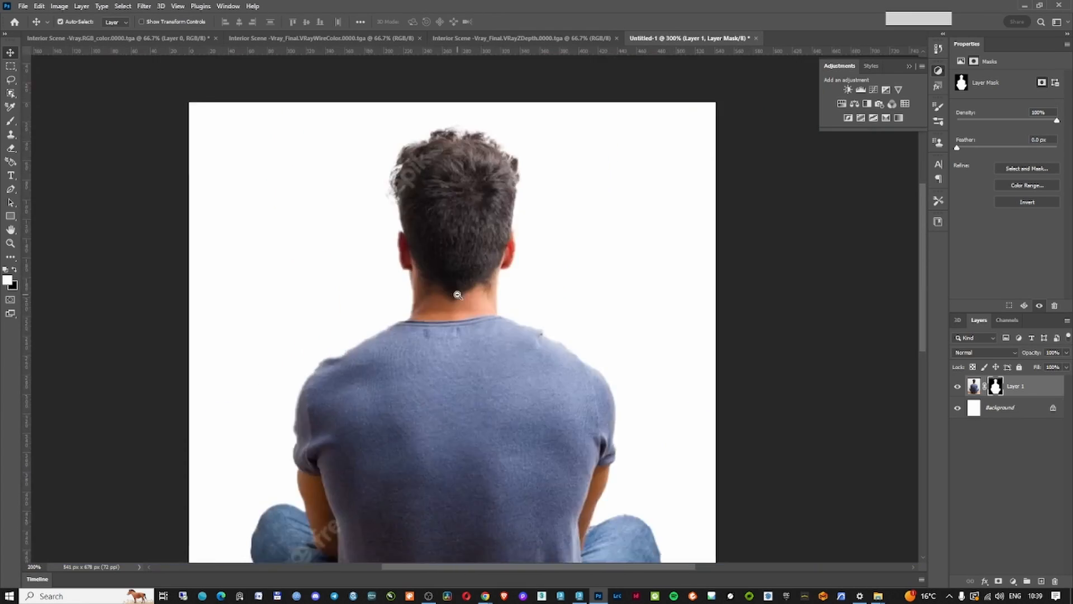
scroll(457, 295, "down", 4, "alt")
scroll(447, 375, "up", 3, "alt")
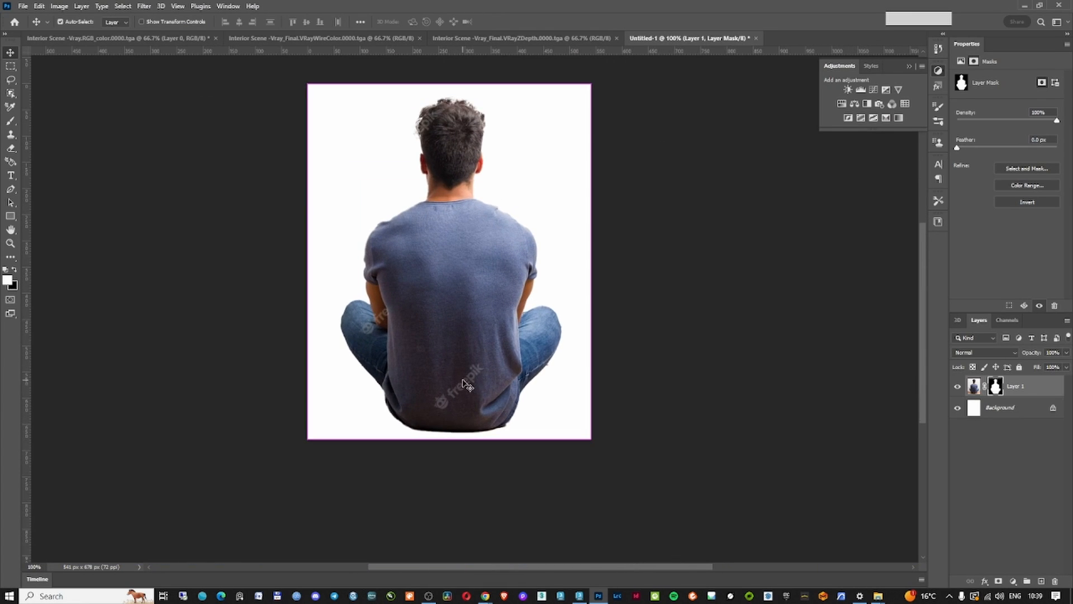
left_click(420, 38)
left_click(407, 39)
left_click(412, 38)
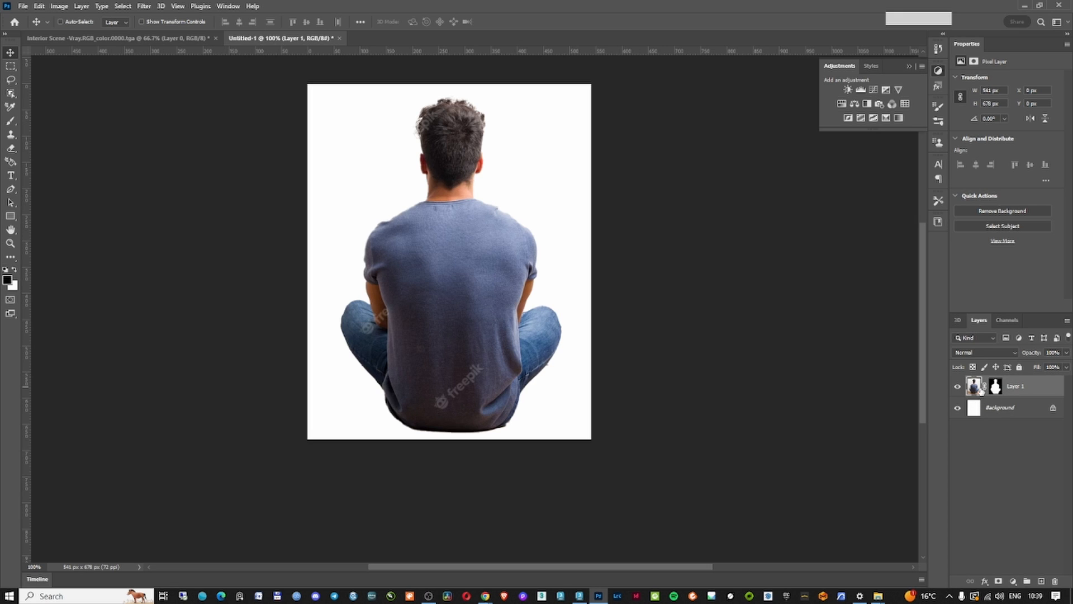
Duplicate the cut-out man's layer into the Interior Scene -Vray.RGB_color.0000.tga document and switch to that document
right_click(1030, 385)
left_click(964, 290)
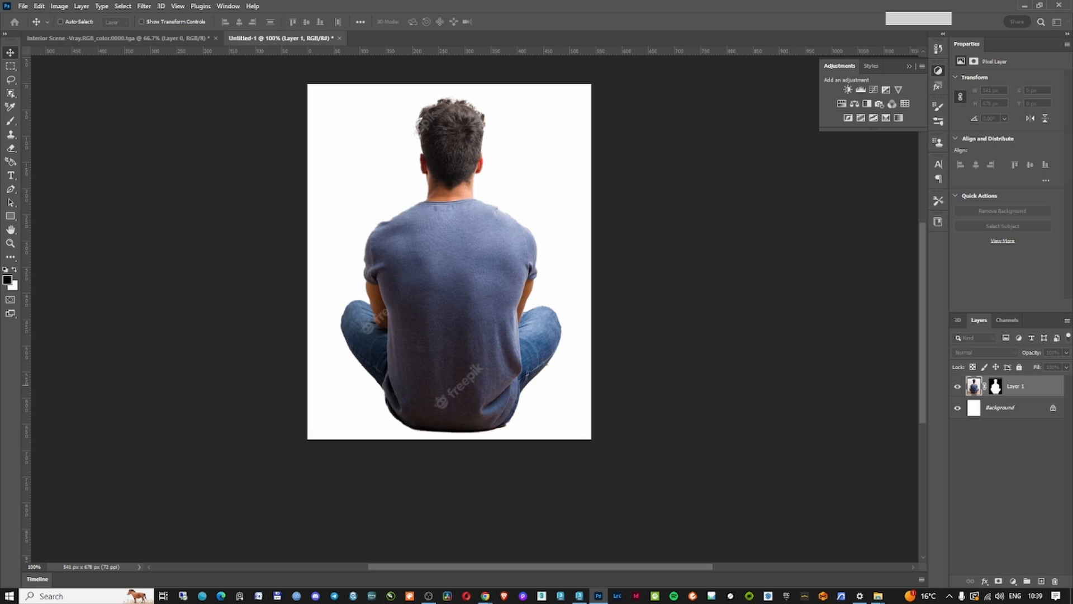
left_click(182, 39)
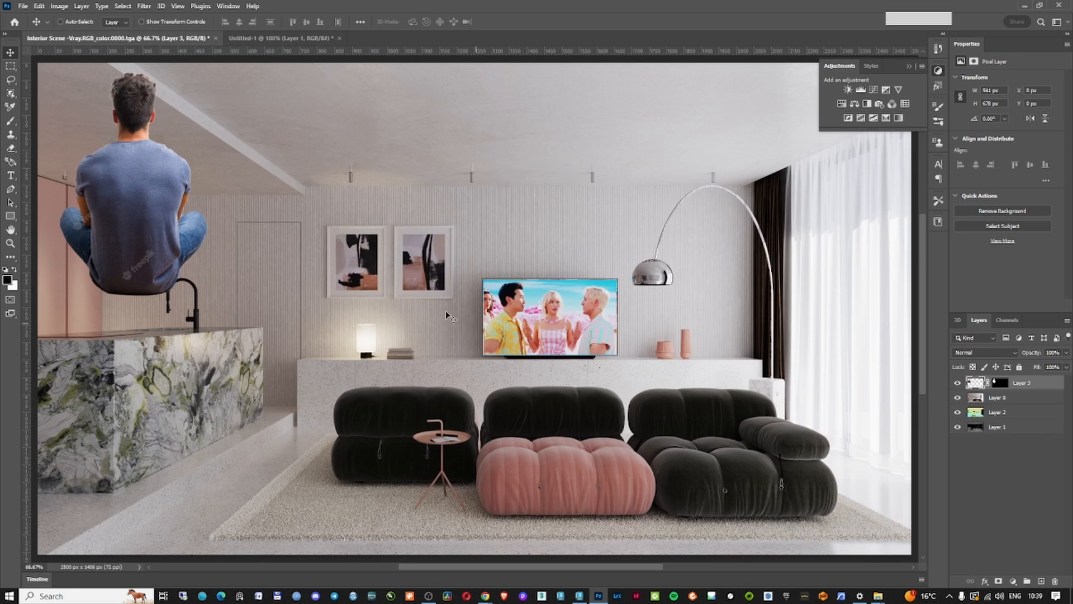
Move the man in front of the TV and scale him down to fit at the middle sofa's backrest
left_click_drag(139, 226, 593, 351)
key("ctrl+t")
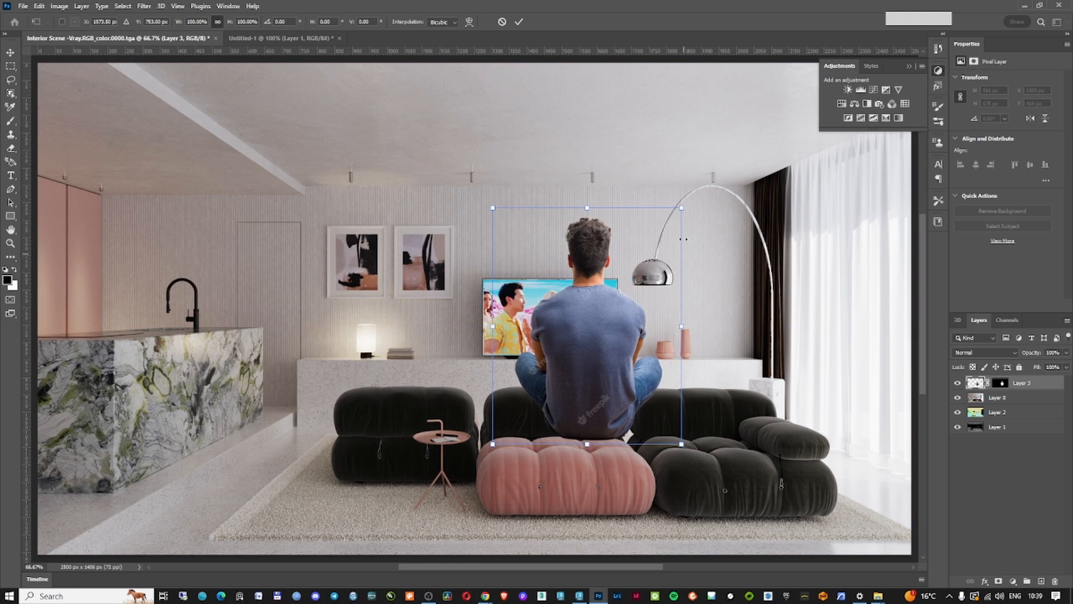
left_click_drag(668, 226, 586, 384)
left_click_drag(615, 329, 633, 306, "alt")
mouse_move(585, 380)
left_mouse_down()
mouse_move(588, 366)
mouse_move(570, 369)
mouse_move(690, 366)
mouse_move(583, 368)
left_mouse_up()
left_click_drag(631, 439, 627, 434, "alt")
key("Return")
Show only the wire color pass on Layer 2 and select the light blue sofa area with the Magic Wand Tool
left_click(1004, 412)
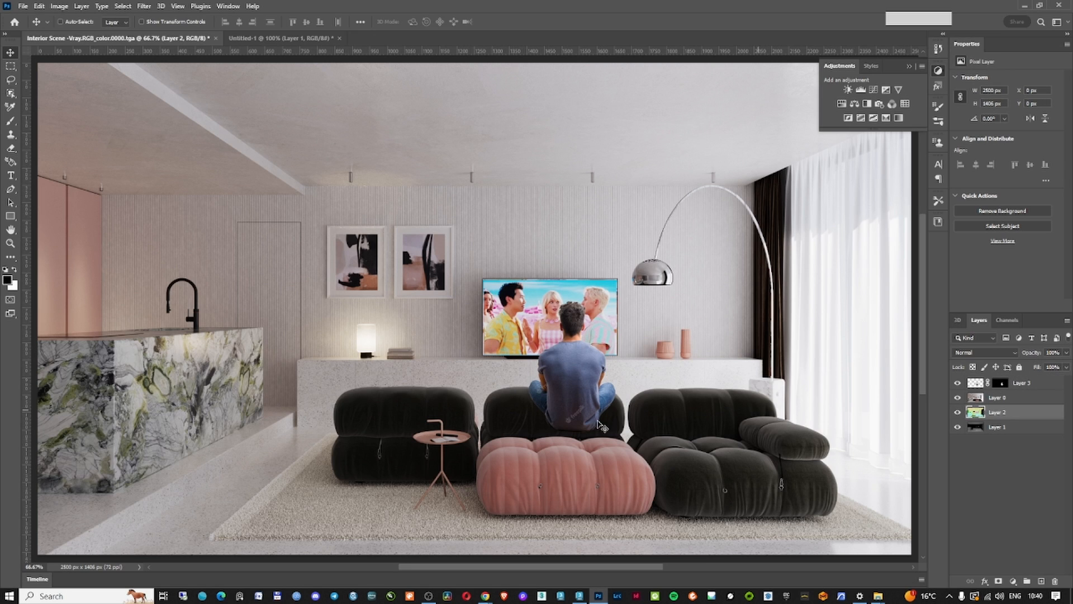
mouse_move(591, 402)
left_mouse_down("ctrl")
mouse_move(634, 402)
mouse_move(609, 402)
left_mouse_up("ctrl")
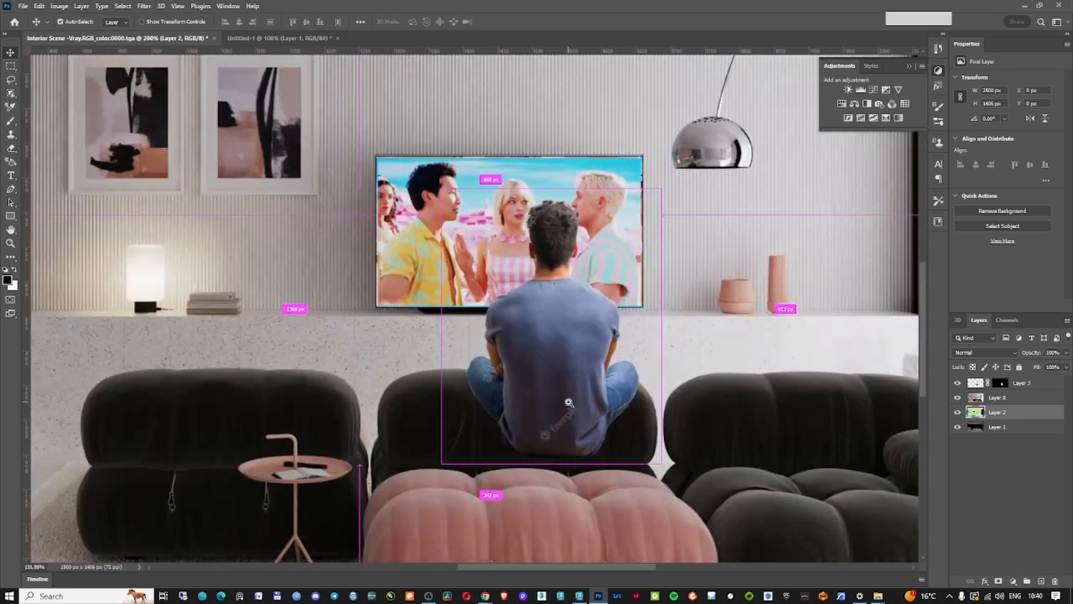
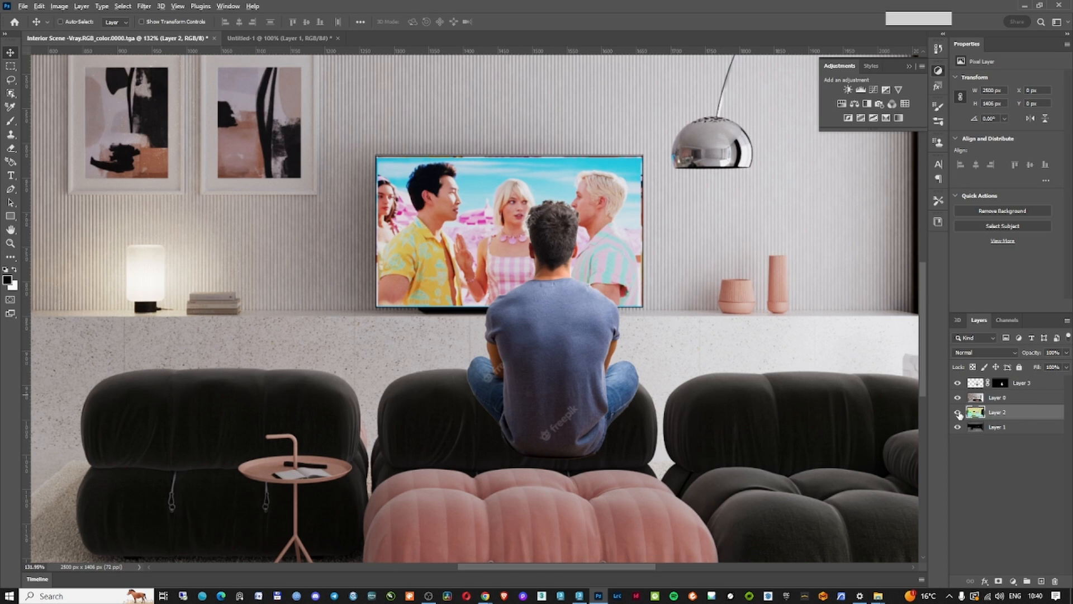
key("alt")
left_click(958, 414, "alt")
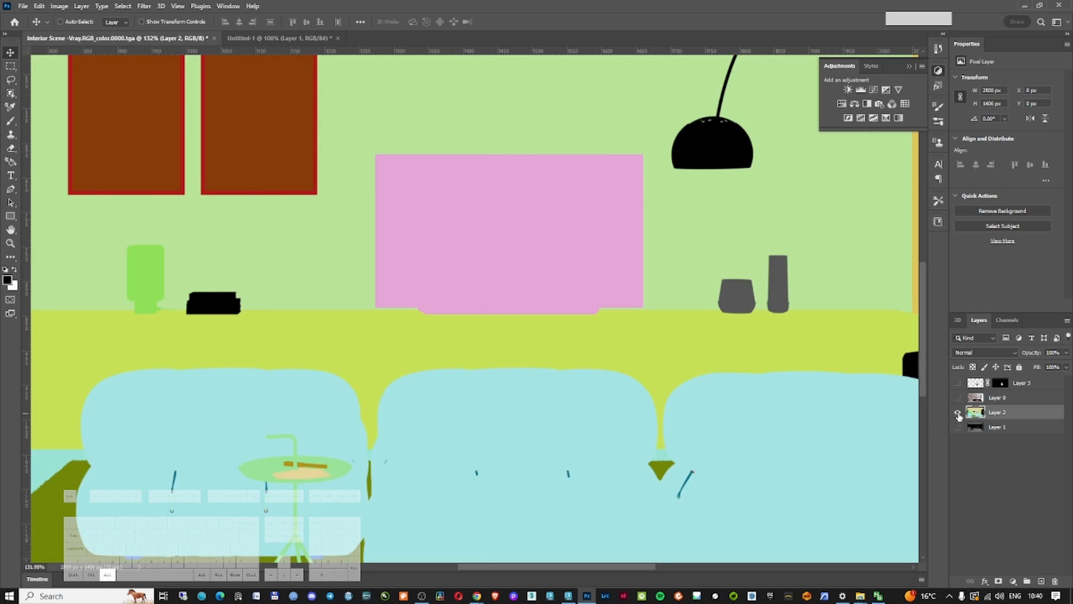
left_click(11, 95)
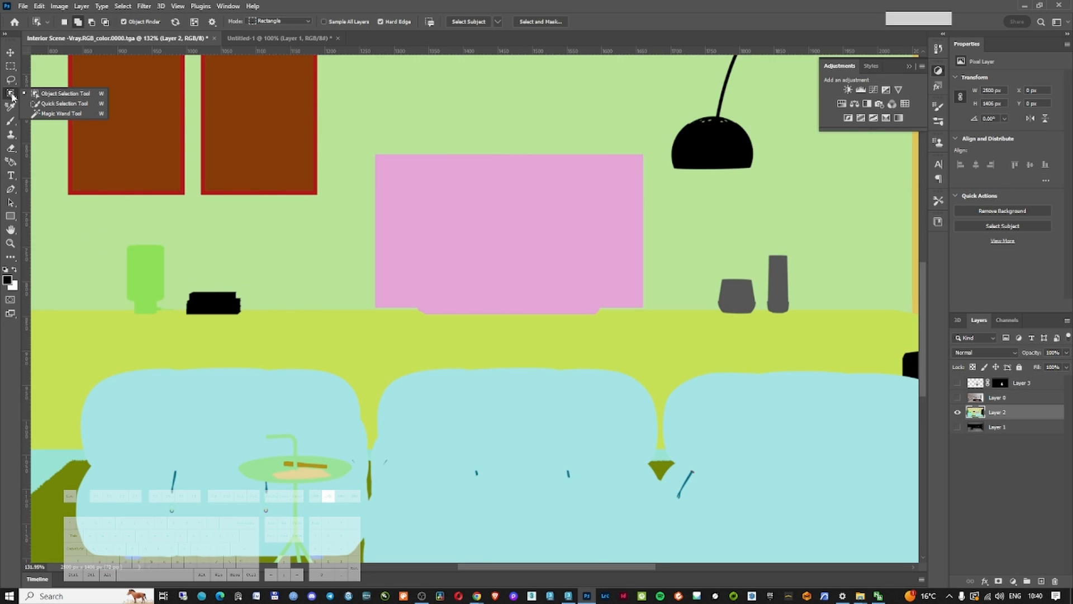
left_click(58, 113)
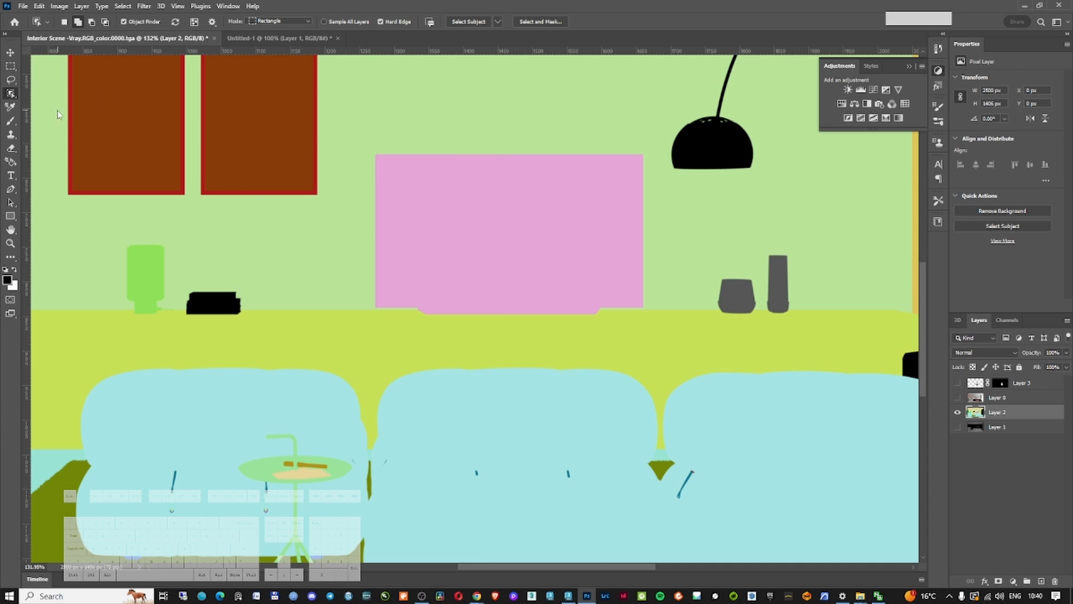
left_click(387, 398)
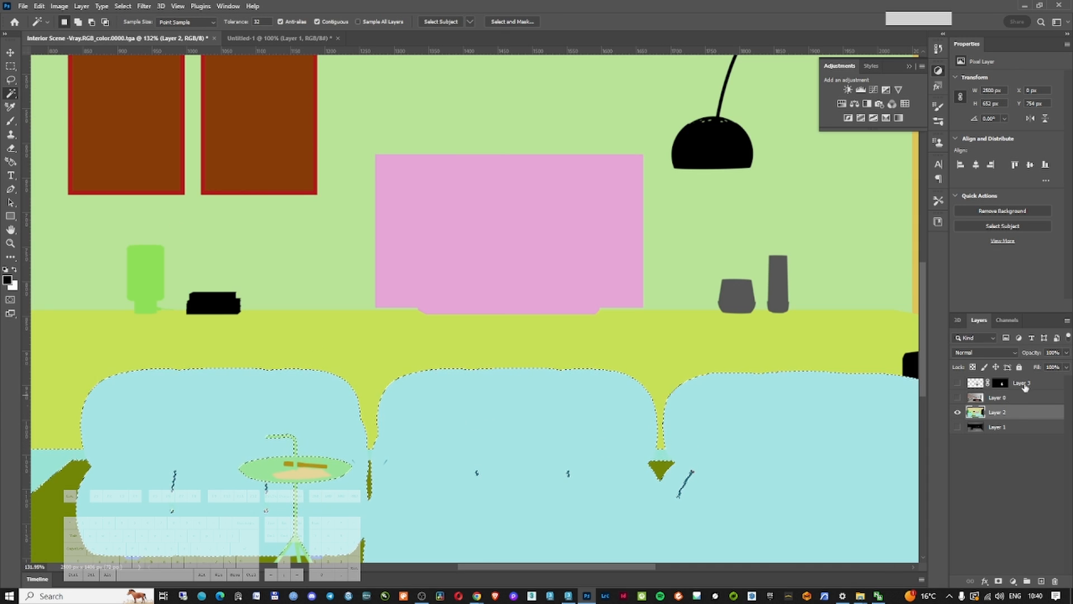
Restore all layers and paint black inside the sofa selection on Layer 3's mask to hide the man's lower body
left_click(976, 383)
left_click(958, 412, "alt")
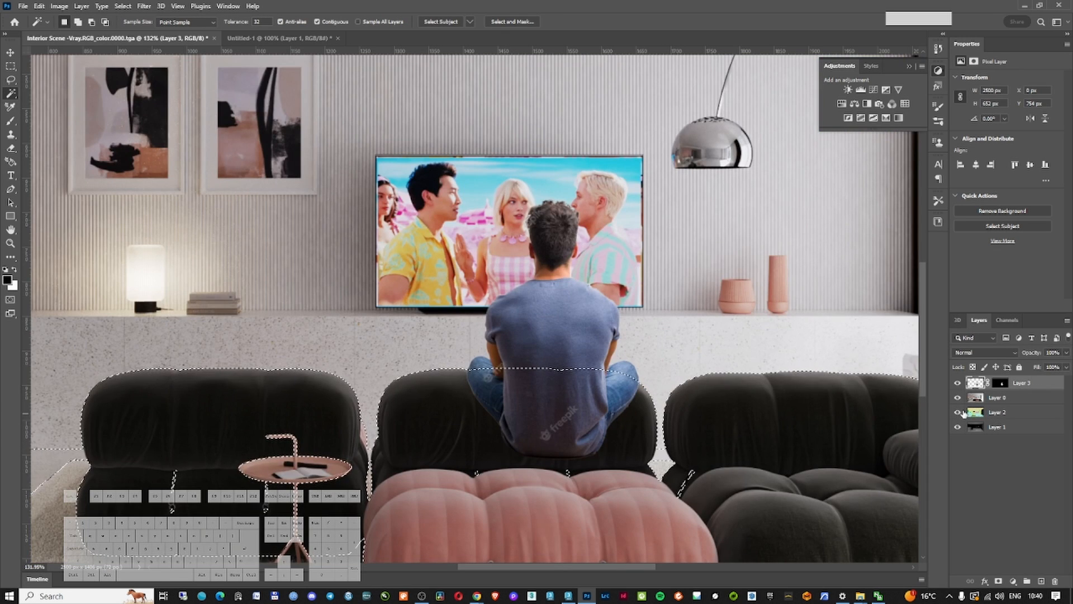
left_click(1000, 383)
left_click(1000, 383, "alt")
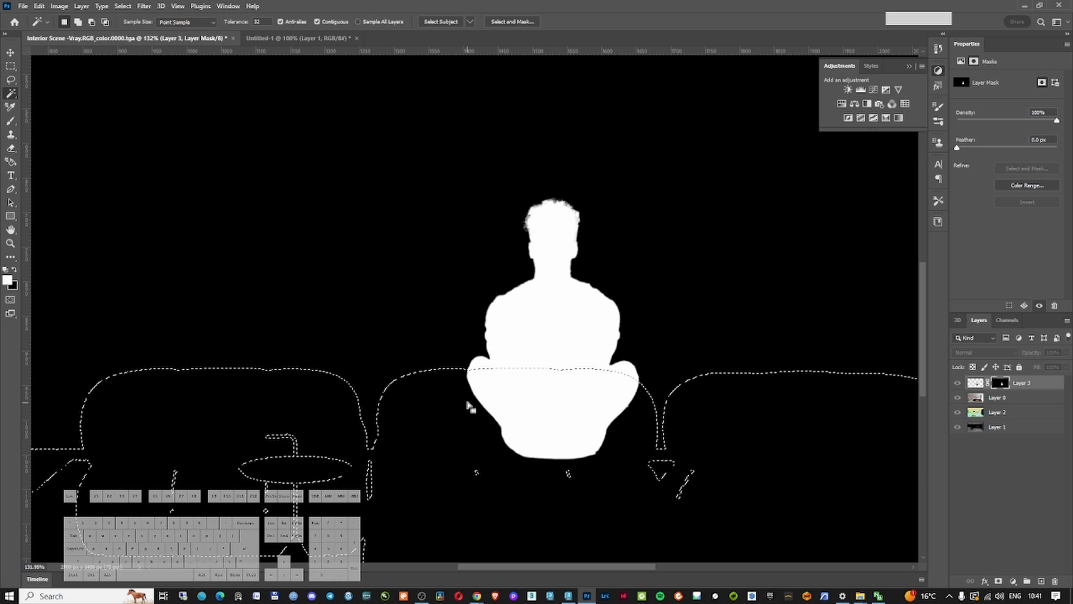
key("b")
key("x")
mouse_move(438, 386)
left_mouse_down()
mouse_move(639, 391)
mouse_move(609, 446)
mouse_move(637, 446)
left_mouse_up()
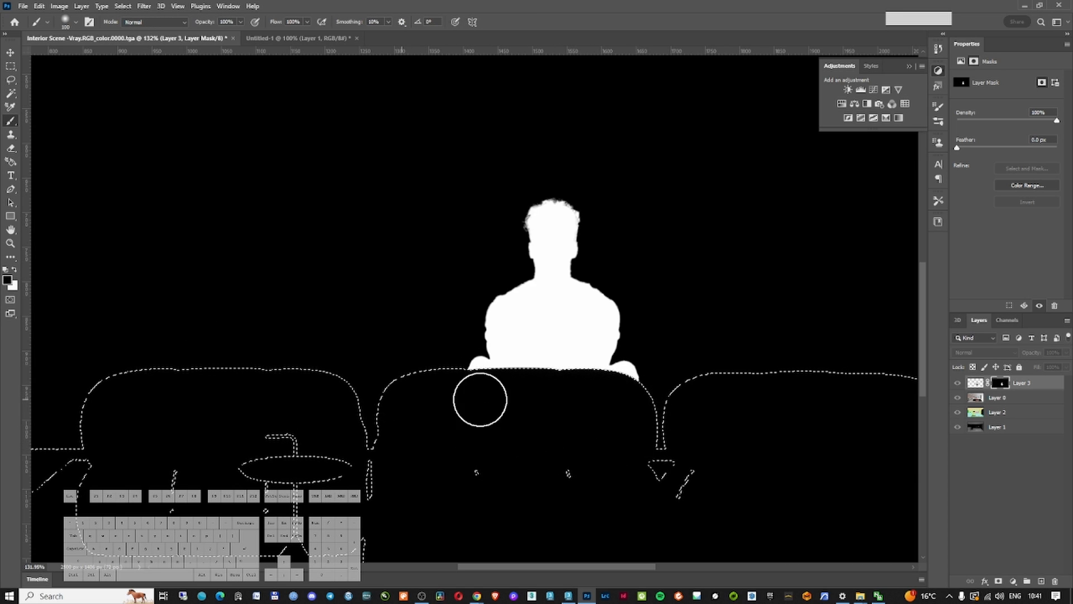
Return to the composite view, examine how the man sits behind the middle sofa, and clear the selection
key("ctrl+2")
left_click(670, 380, "ctrl+alt")
left_click(671, 380, "ctrl+alt")
left_click(670, 380, "ctrl+alt")
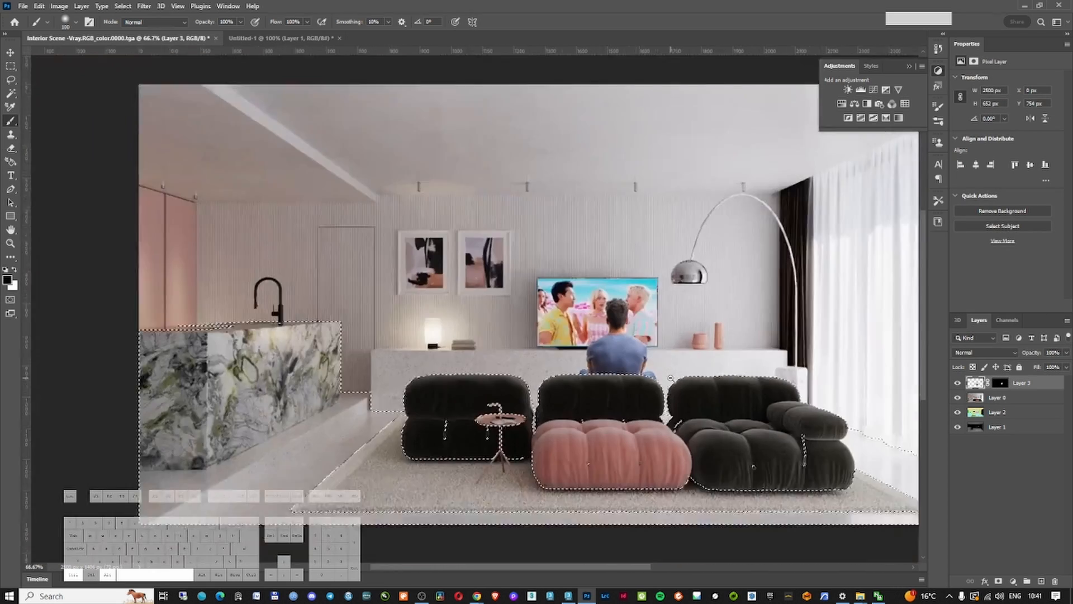
left_click(670, 371, "ctrl")
left_click(670, 371, "ctrl")
left_click_drag(670, 371, 484, 385)
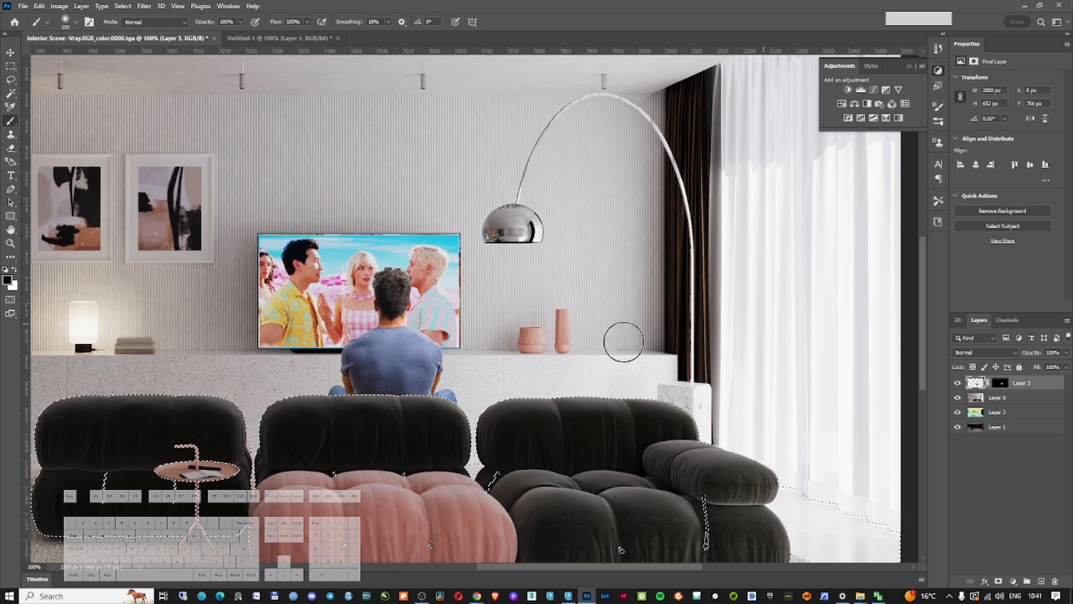
key("ctrl+minus")
key("v")
left_click(548, 323, "ctrl")
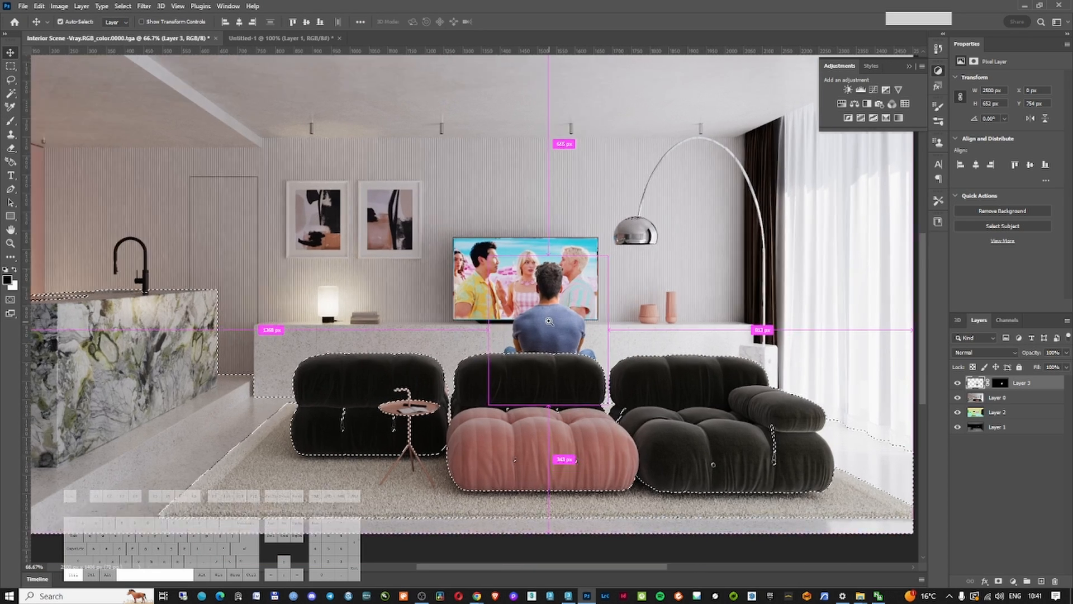
left_click(549, 323, "ctrl")
key("ctrl+d")
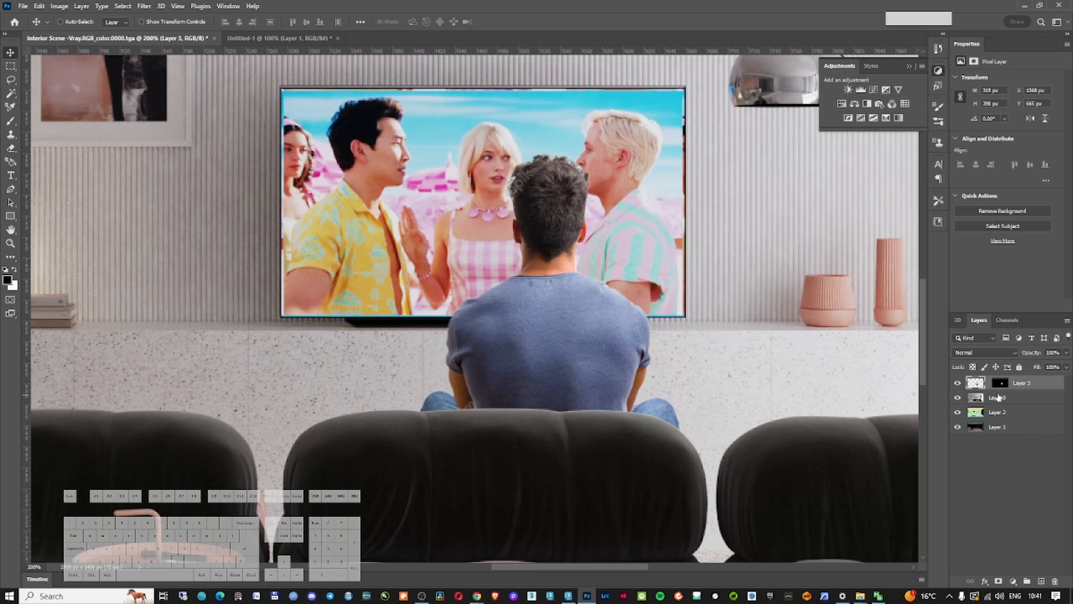
Apply the layer mask of Layer 3 permanently to the man's cutout
right_click(1037, 388)
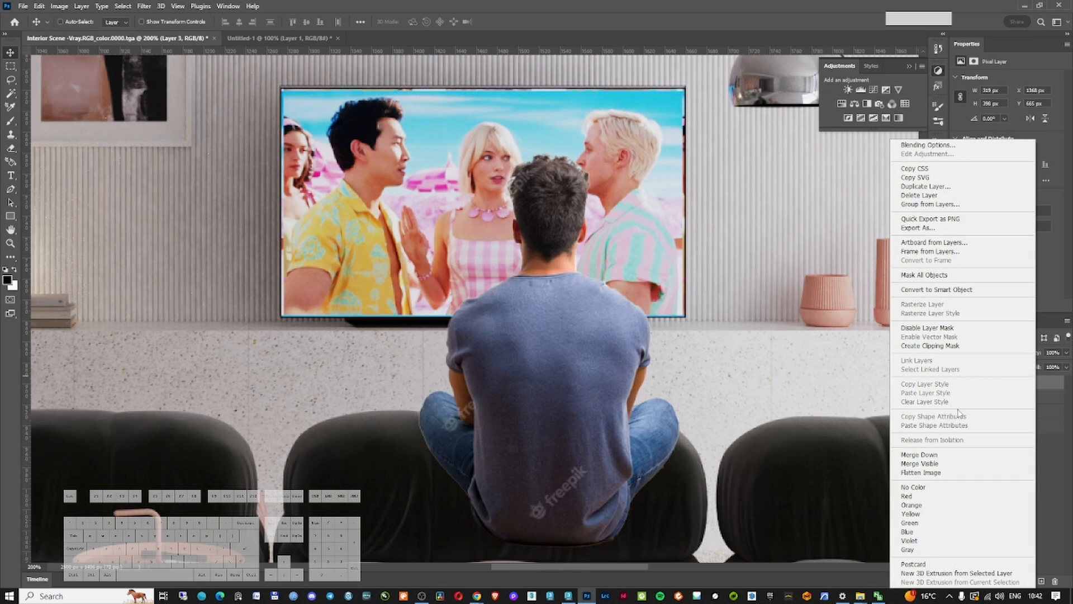
key("Escape")
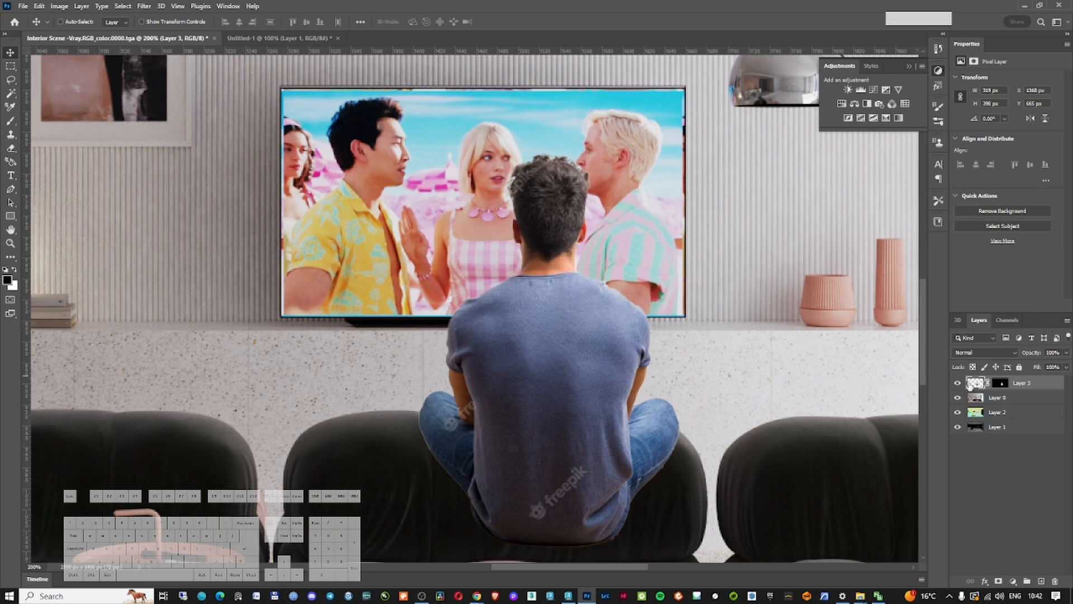
right_click(1001, 388)
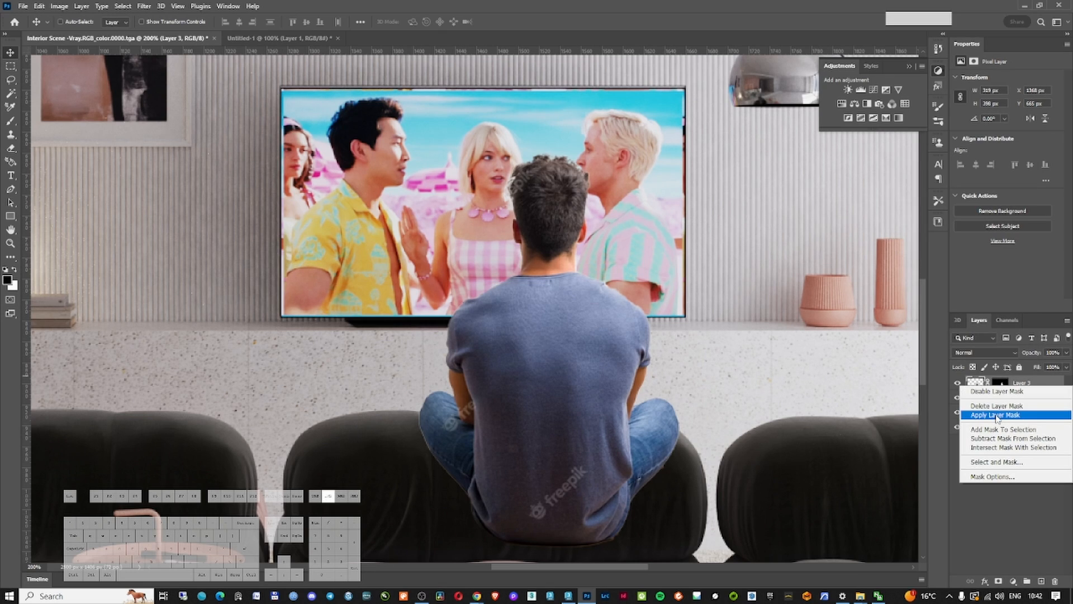
left_click(998, 416)
Lasso the watermark remains in the man's hair and replace them with a Content-Aware fill
left_click(527, 187, "ctrl")
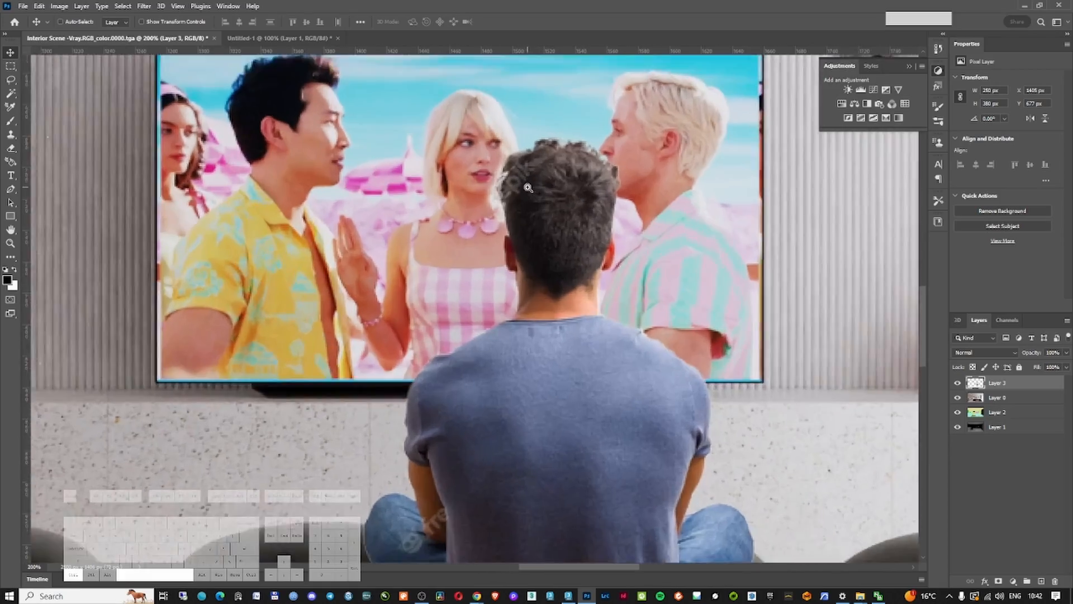
left_click(528, 188, "ctrl")
left_click(527, 187, "ctrl")
left_click(512, 157, "ctrl")
left_click(515, 163, "ctrl")
left_click(516, 163, "ctrl")
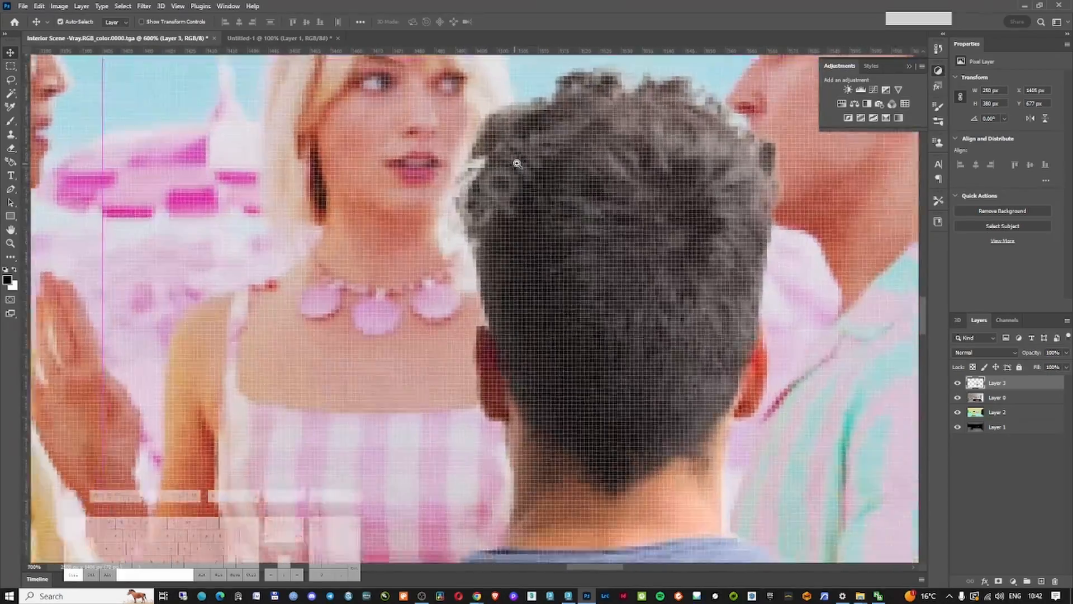
left_click(516, 163, "ctrl")
key("l")
mouse_move(490, 276)
left_mouse_down()
mouse_move(449, 192)
mouse_move(512, 108)
mouse_move(587, 100)
mouse_move(618, 144)
mouse_move(561, 245)
left_mouse_up()
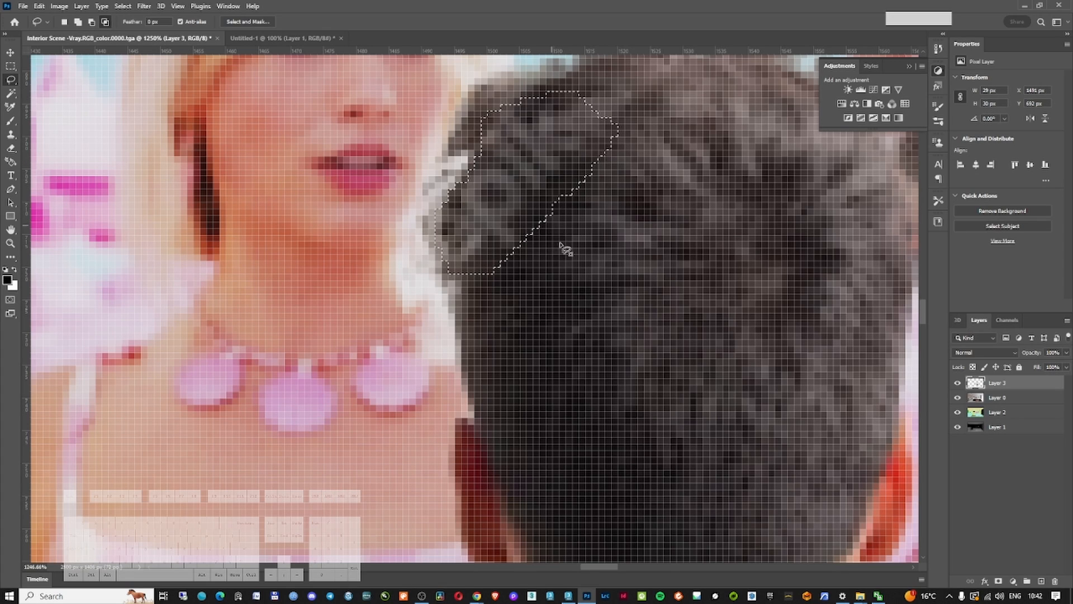
key("shift+BackSpace")
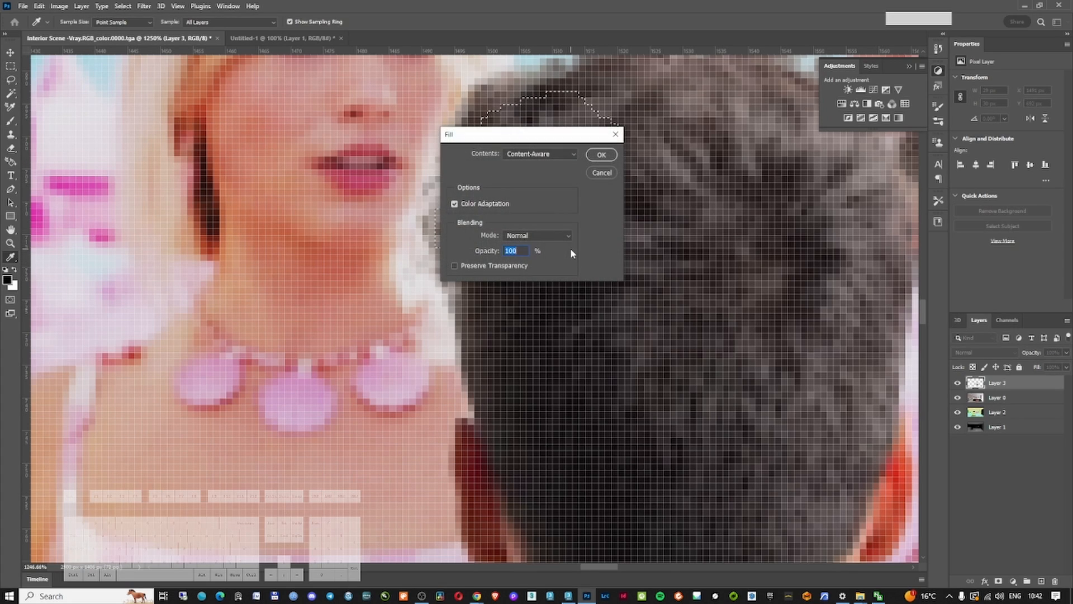
key("Return")
Isolate the wire color pass on Layer 2 and select its light blue sofa area with the Magic Wand Tool
scroll(604, 271, "down", 2, "alt")
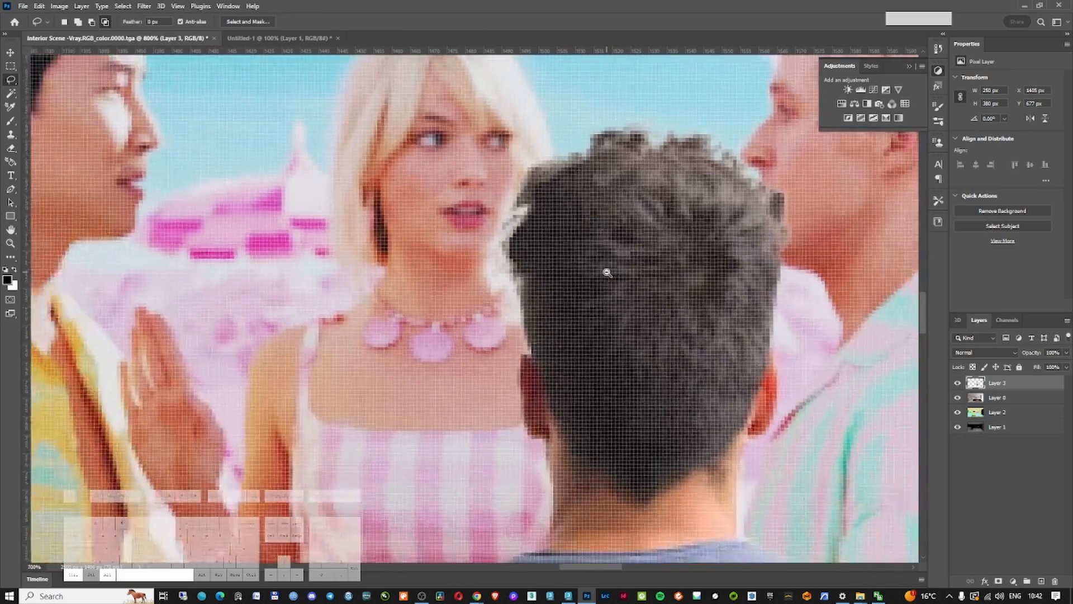
scroll(607, 272, "down", 5, "alt")
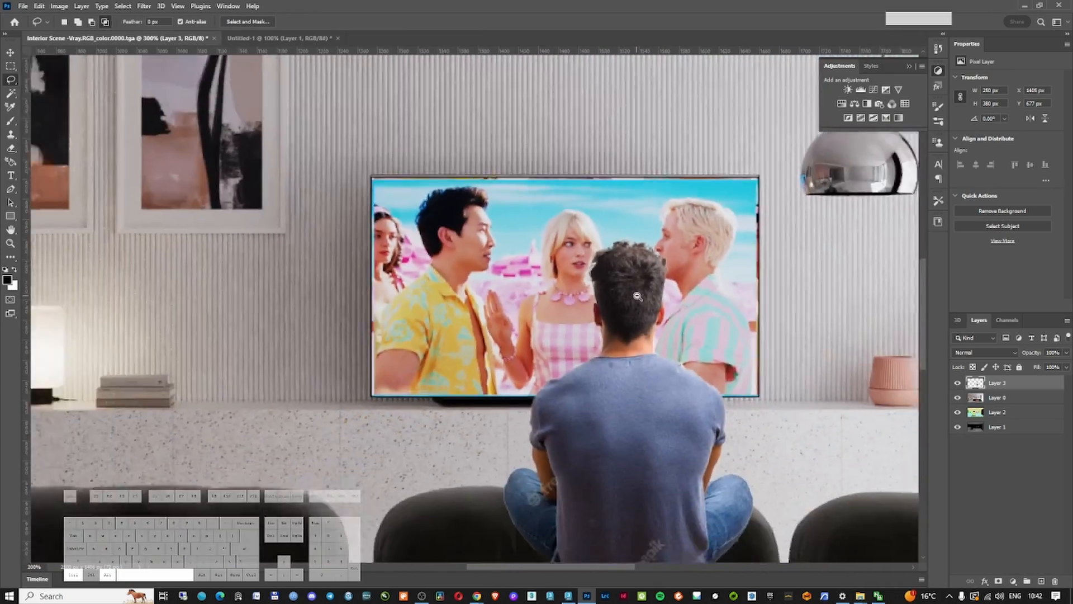
scroll(638, 296, "down", 2, "alt")
left_click(998, 412)
left_click(958, 412, "alt")
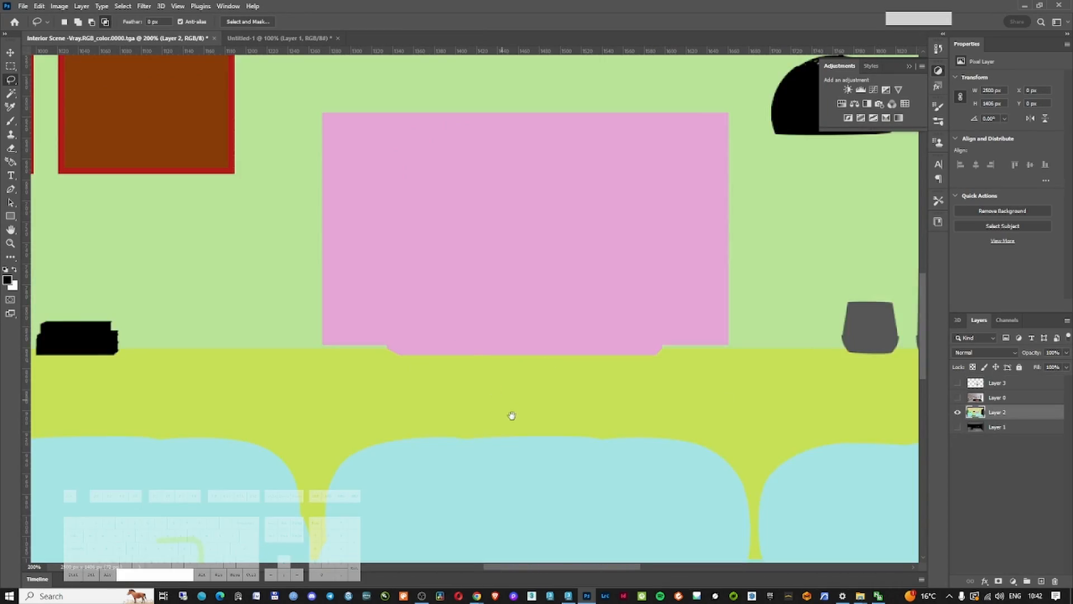
left_click_drag(512, 415, 467, 242)
key("w")
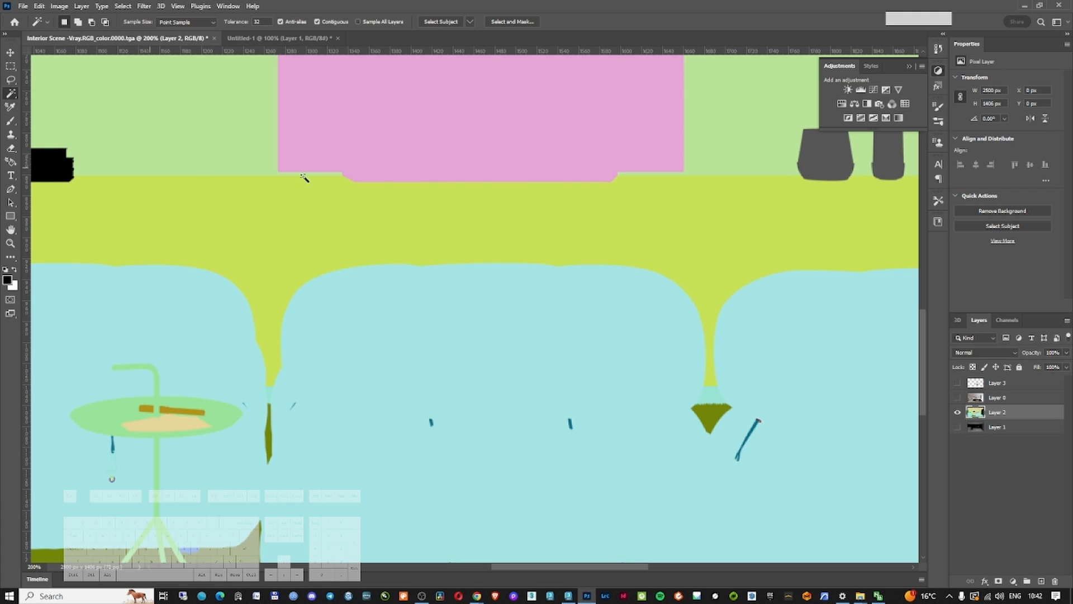
left_click(448, 316)
Add a layer mask from the sofa selection to the man's Layer 3, and make the hidden render layers visible again
left_click(958, 382)
key("m")
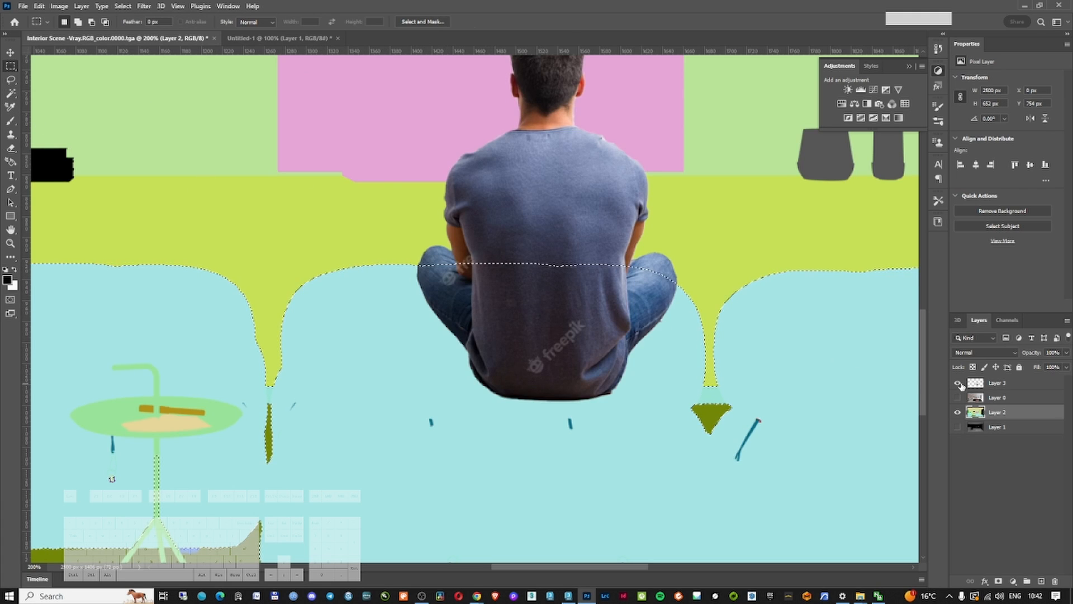
left_click(997, 382)
left_click(999, 582)
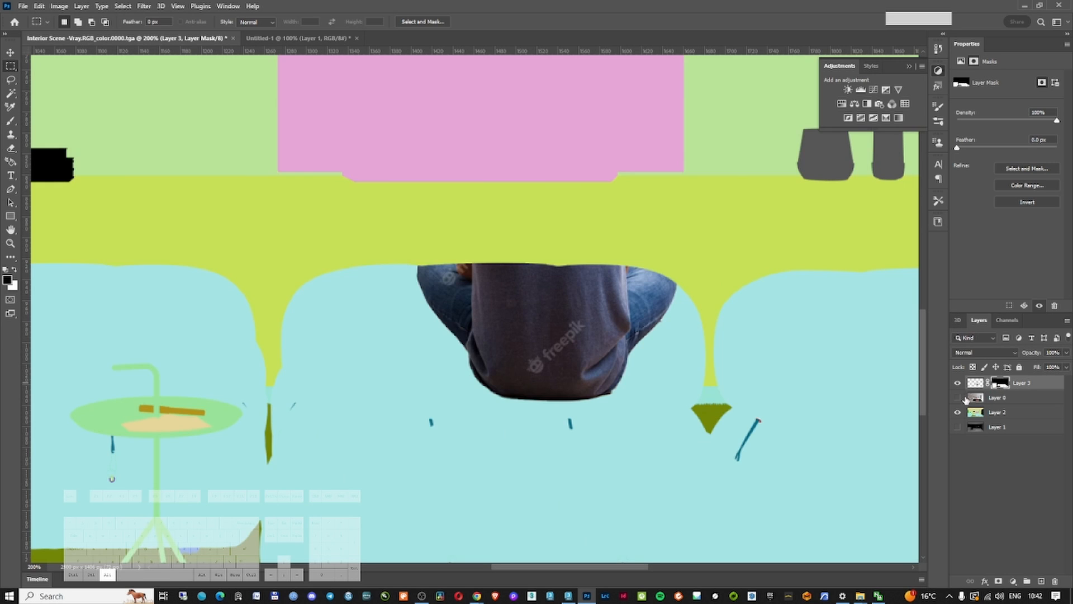
left_click(958, 398)
left_click(958, 427)
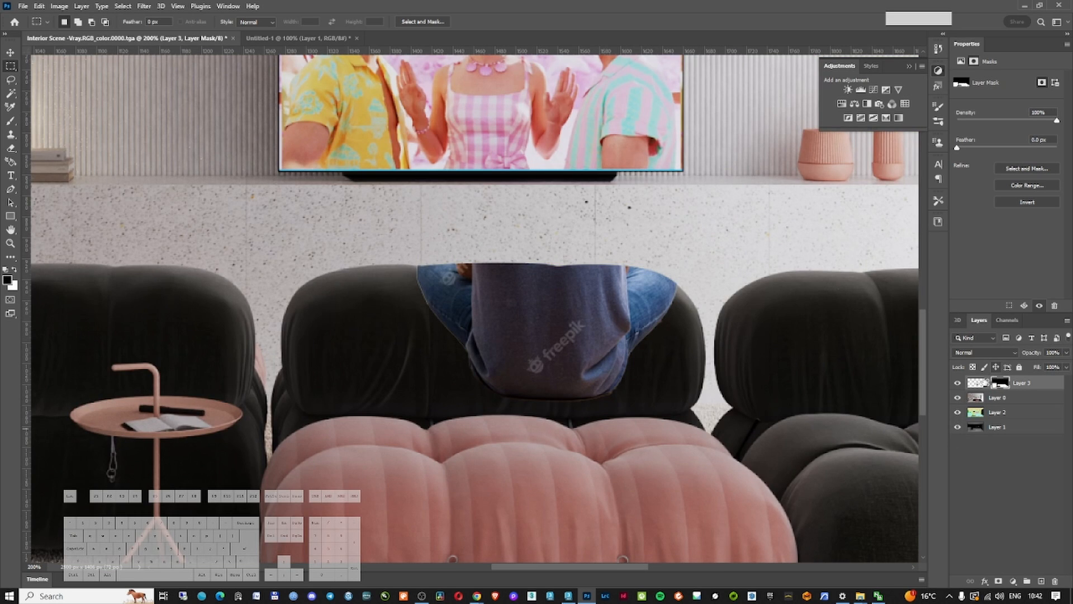
View Layer 3's layer mask on its own and invert the whole mask so the sofa covers the man's lower body
left_click(996, 385)
left_click(1006, 383)
left_click(1005, 386, "alt")
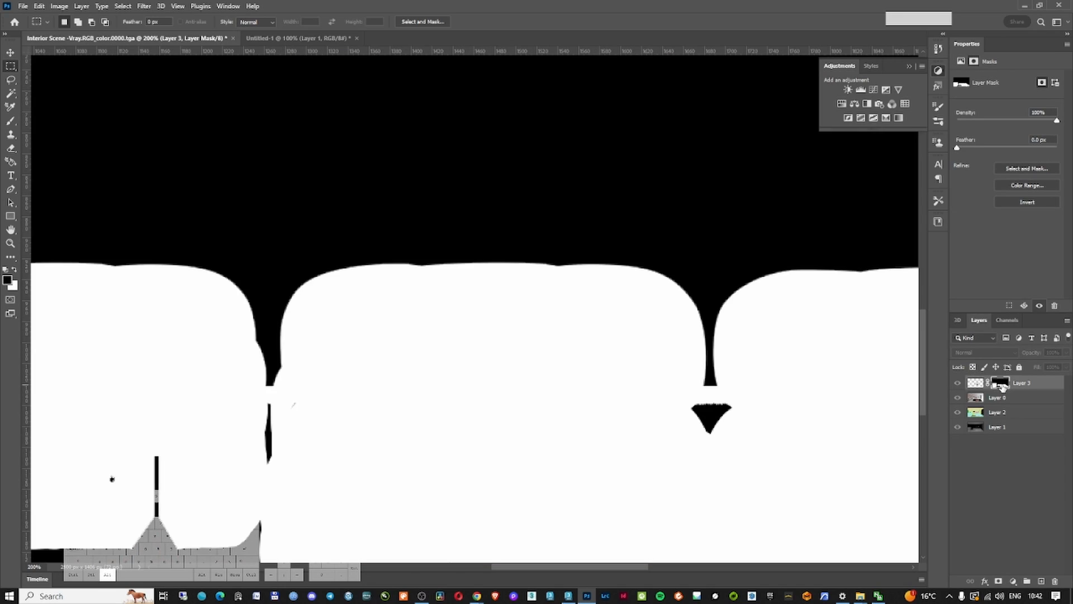
left_click(529, 291, "ctrl+alt")
left_click(529, 291, "ctrl+alt")
left_click(529, 291, "ctrl+alt")
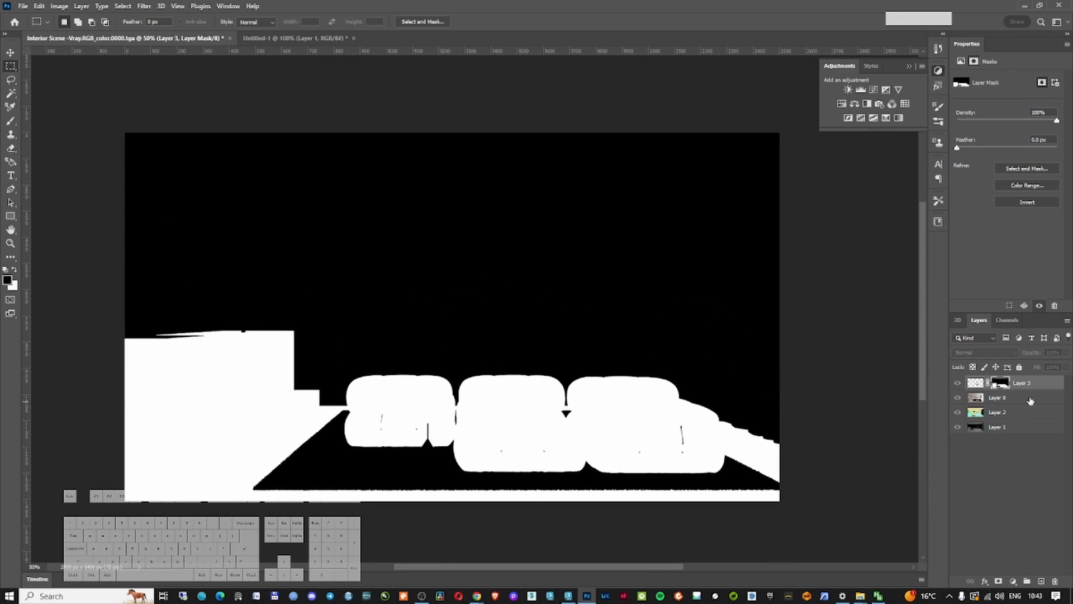
key("ctrl+a")
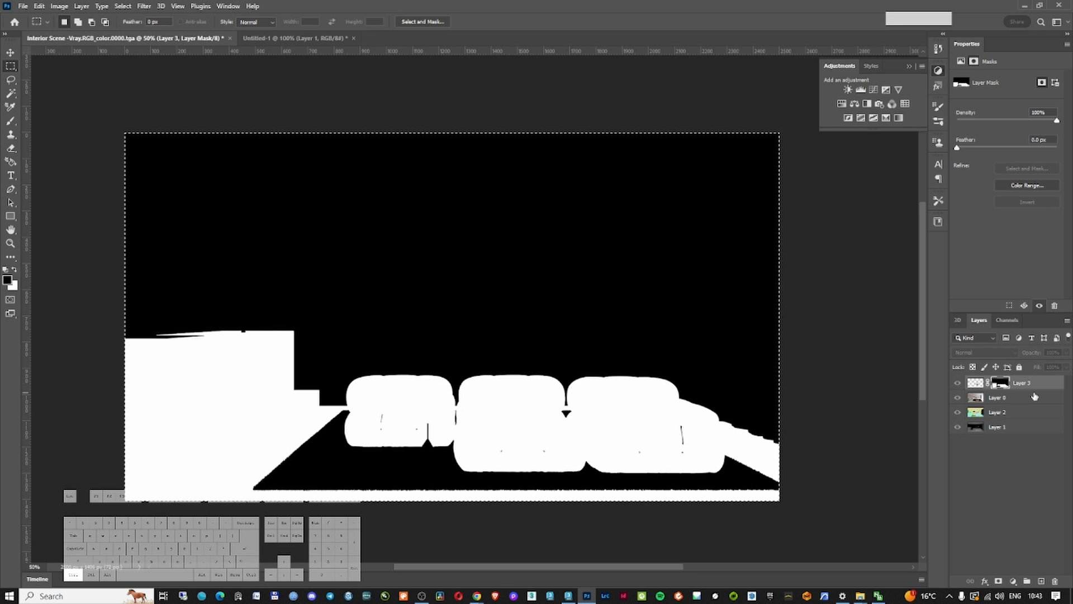
key("ctrl+i")
left_click(975, 383)
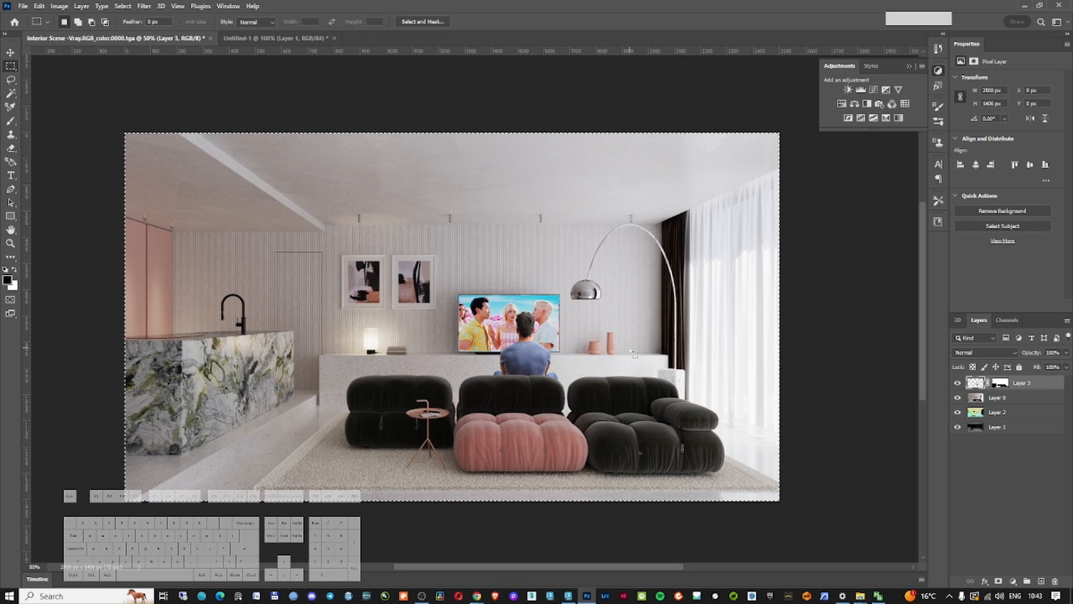
Create a new layer group named "Sitting person" and move the man's Layer 3 into it
left_click(540, 390, "ctrl")
left_click(540, 390, "ctrl")
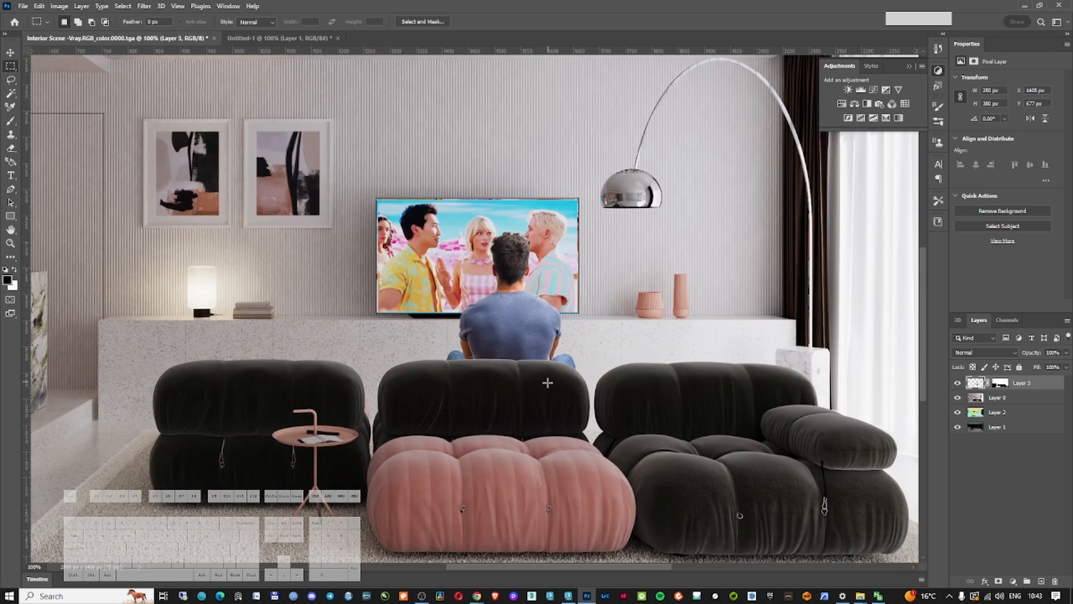
left_click(548, 362, "ctrl")
left_click(564, 344, "alt")
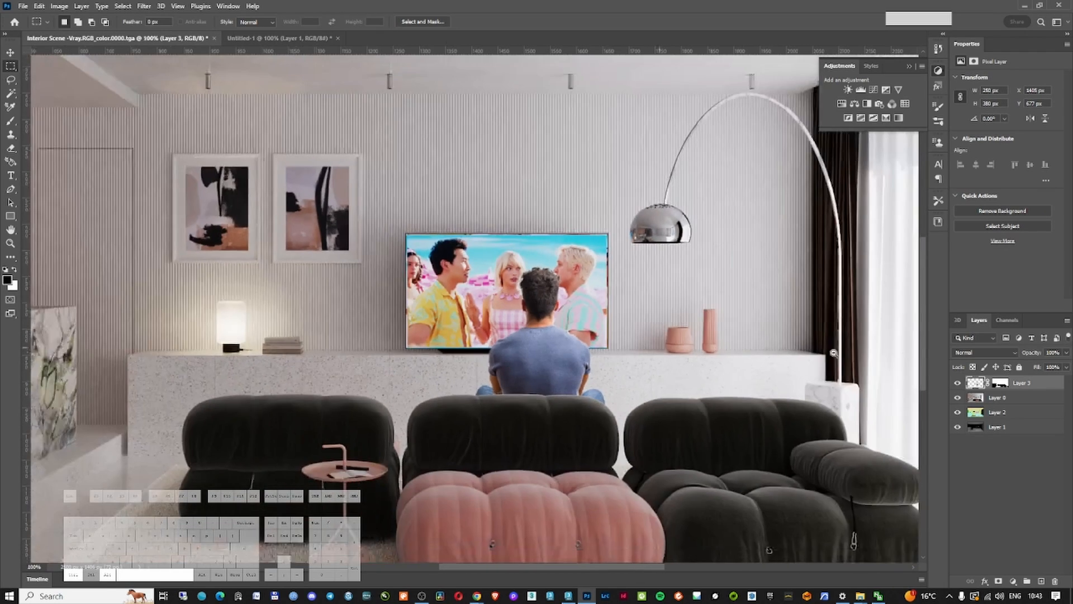
left_click(1029, 581)
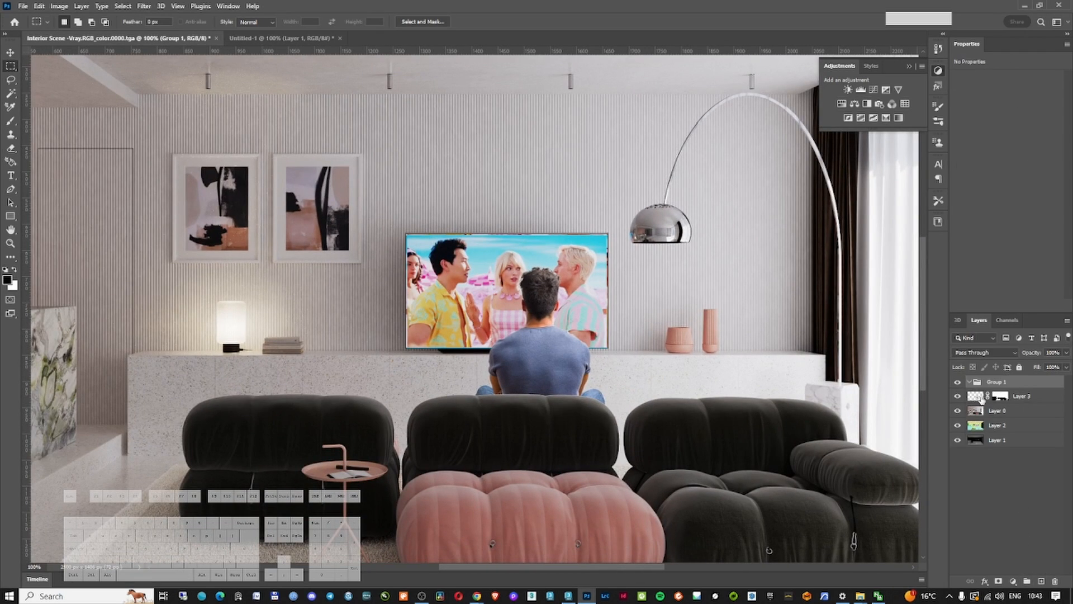
left_click_drag(1034, 397, 1006, 382)
double_click(1000, 382)
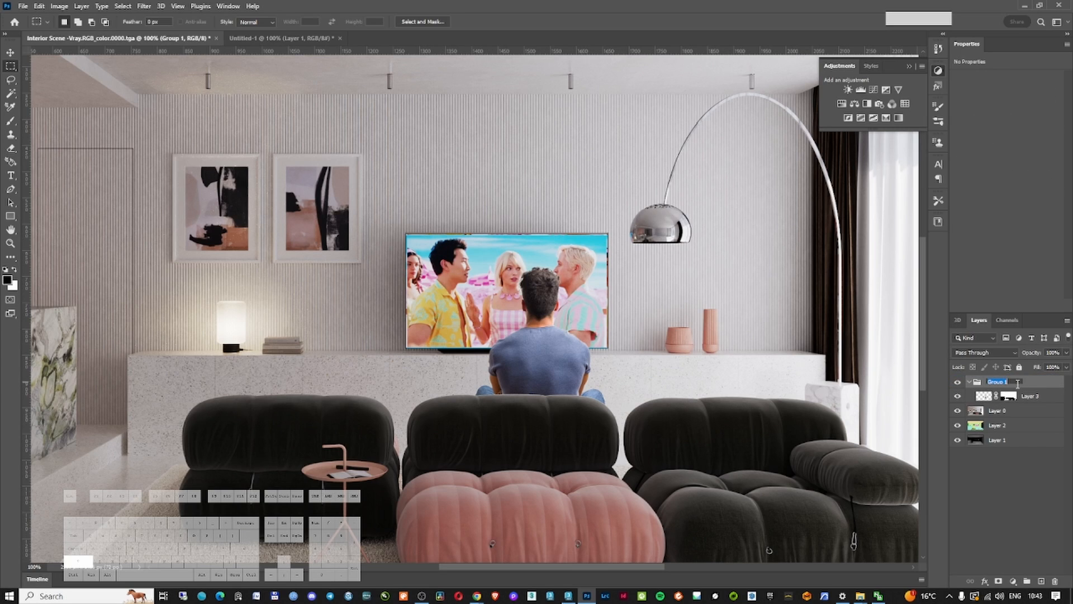
type("Sitting person")
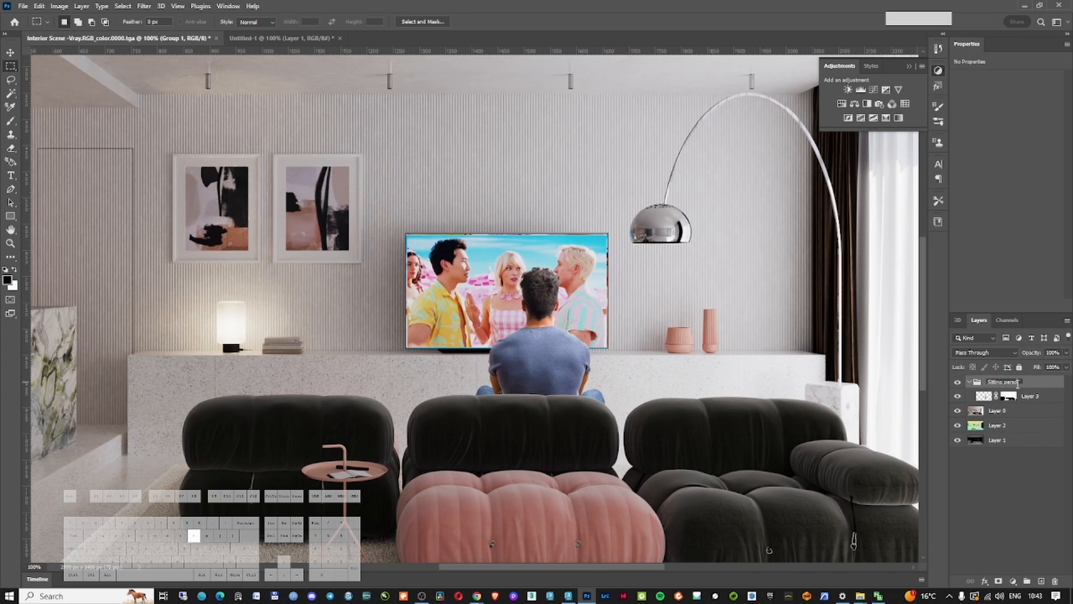
key("Return")
Add a Curves adjustment clipped to Layer 3 and darken its midtones with a point at input 100, output 79
left_click(1013, 581)
left_click(1006, 443)
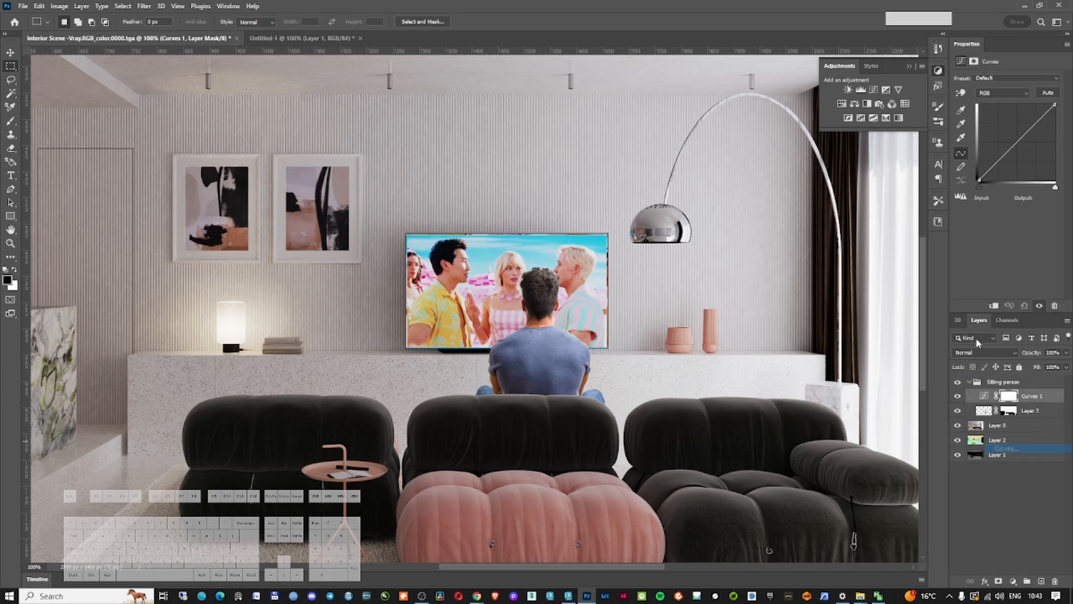
left_click_drag(1010, 149, 1010, 154)
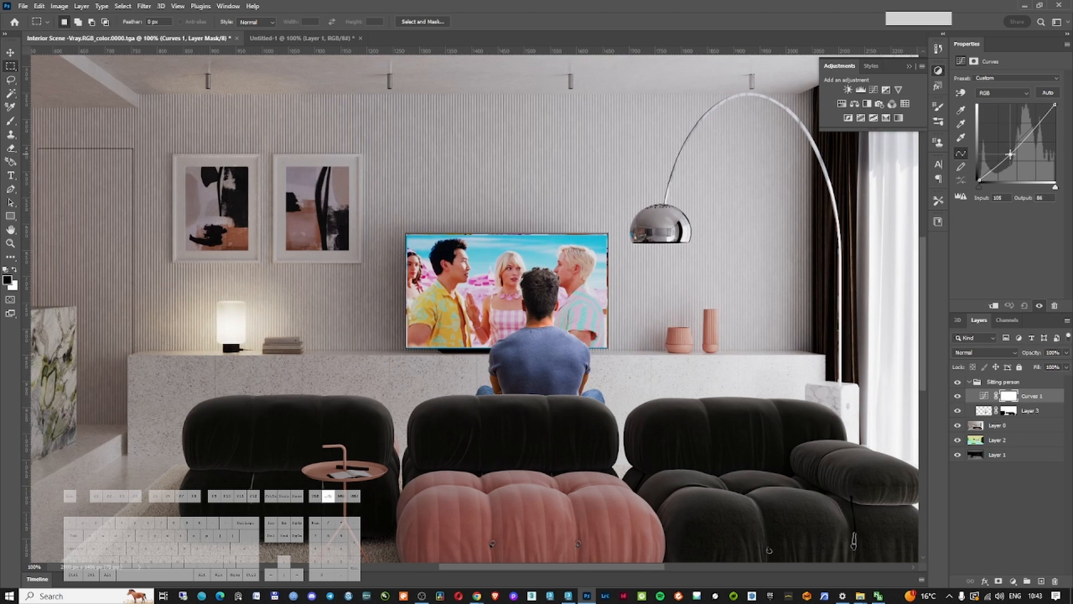
left_click(1030, 402, "alt")
left_click_drag(1011, 155, 1009, 158)
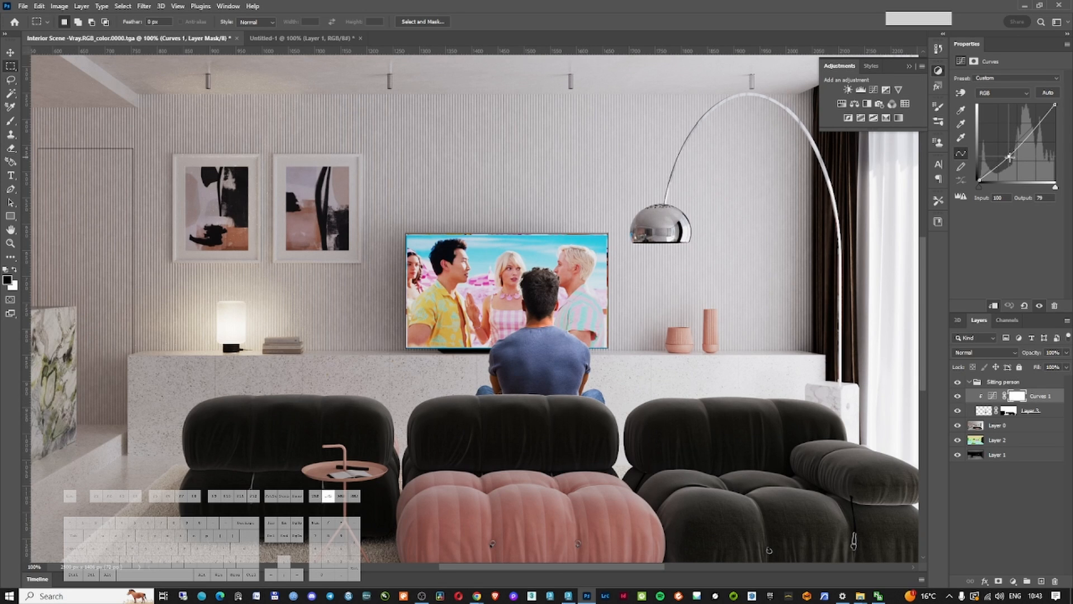
Scale the man on Layer 3 down proportionally to a height of about 342 px
left_click_drag(675, 353, 644, 362, "ctrl")
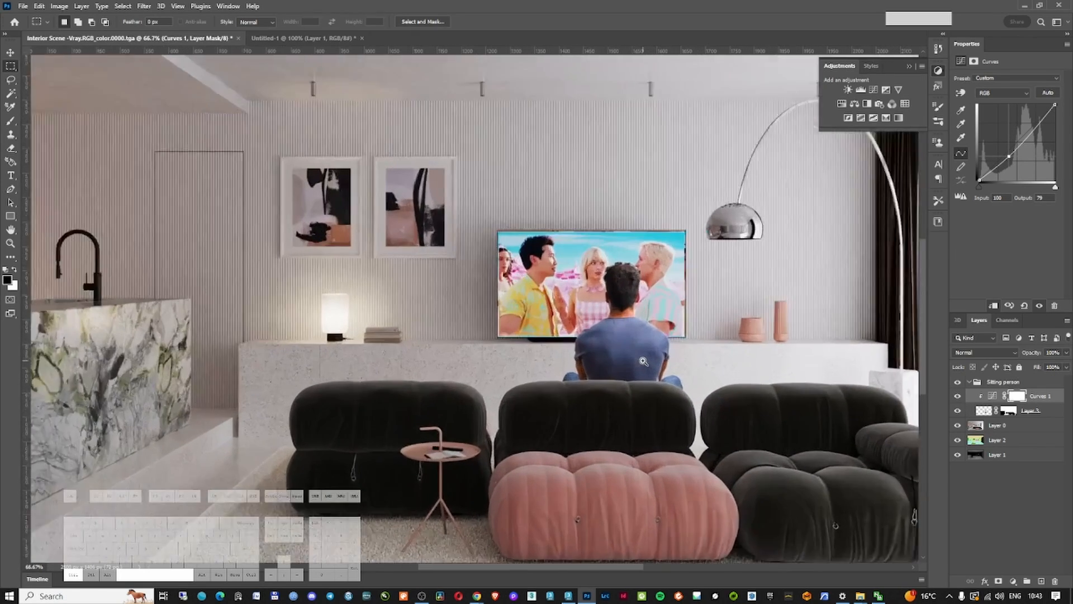
left_click(643, 362, "ctrl")
left_click(998, 412)
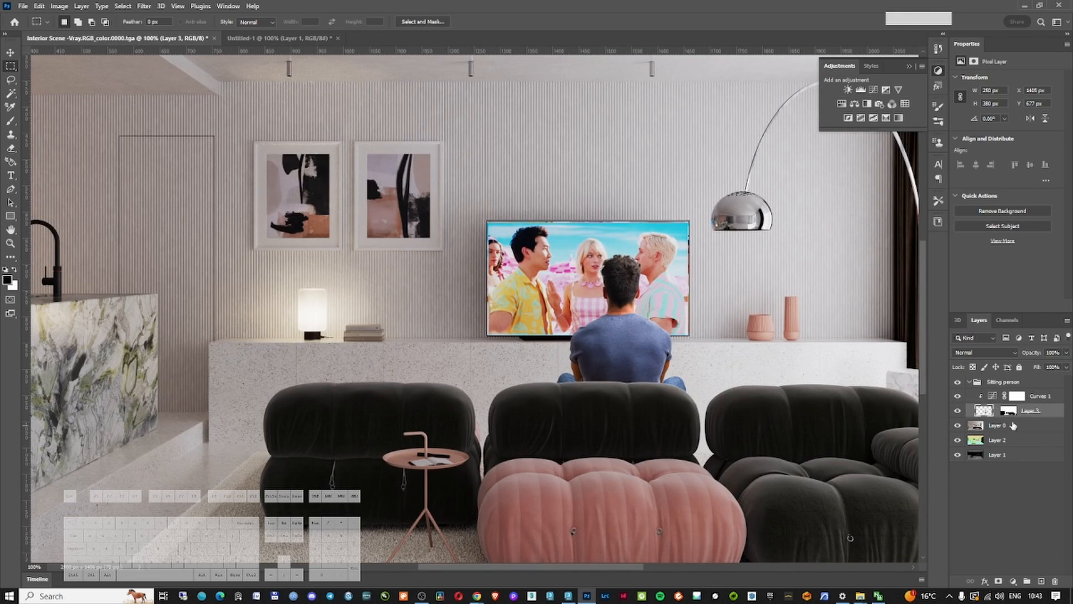
key("ctrl+t")
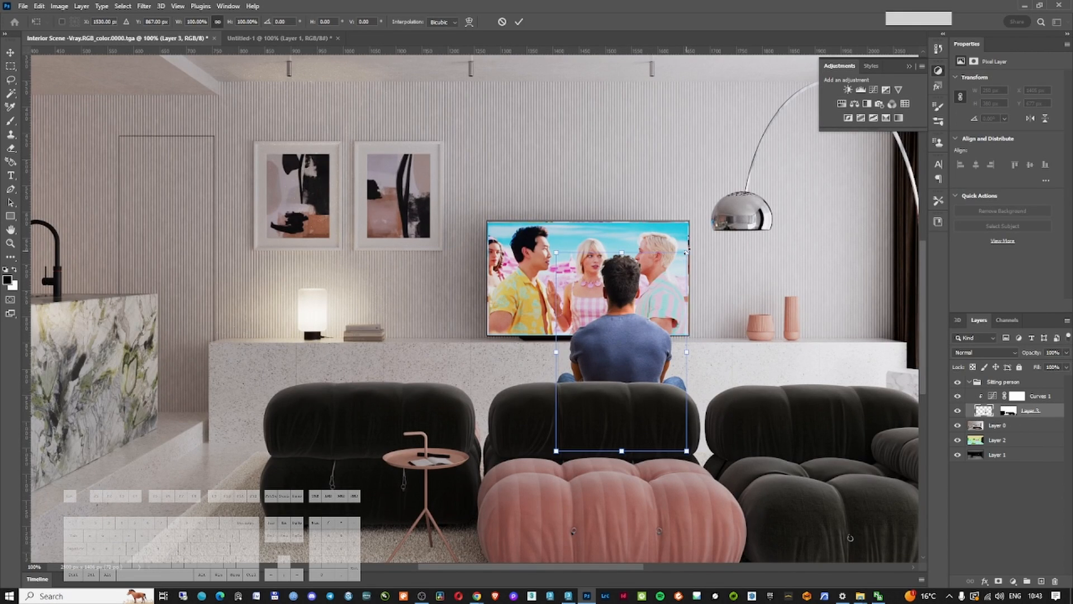
left_click_drag(687, 252, 680, 262)
key("Return")
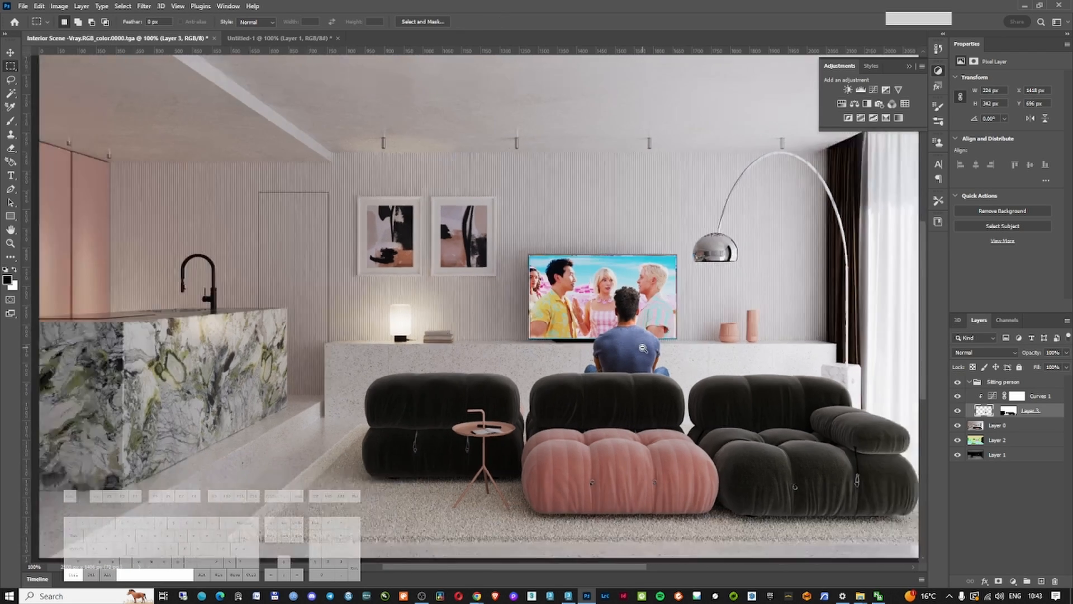
Add a Color Balance adjustment directly above Layer 3 and clip both it and the Curves adjustment to the man
left_click_drag(648, 351, 589, 382, "ctrl")
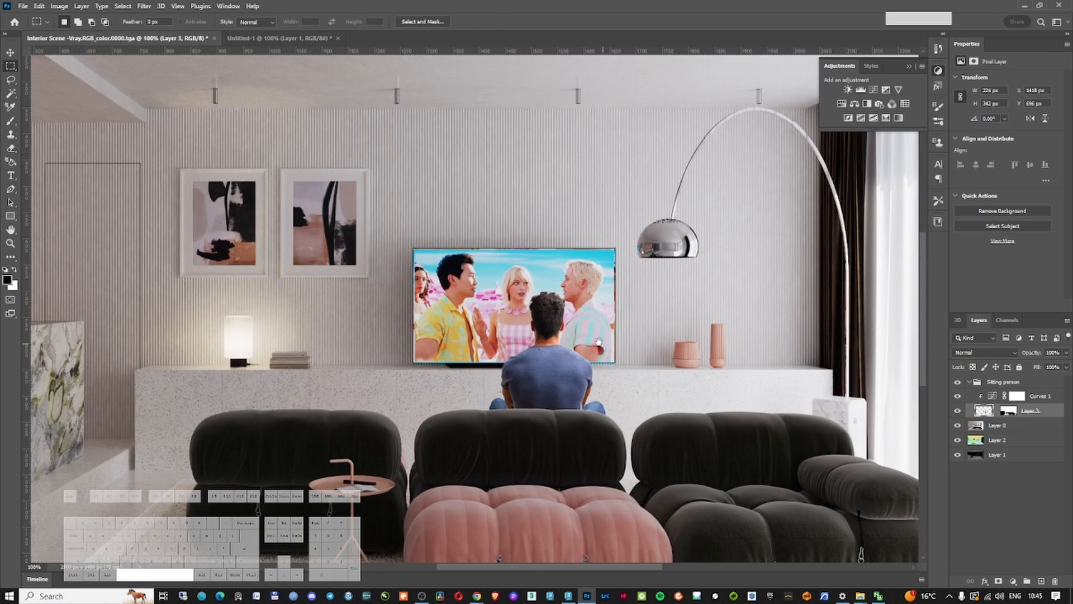
left_click_drag(597, 341, 524, 340)
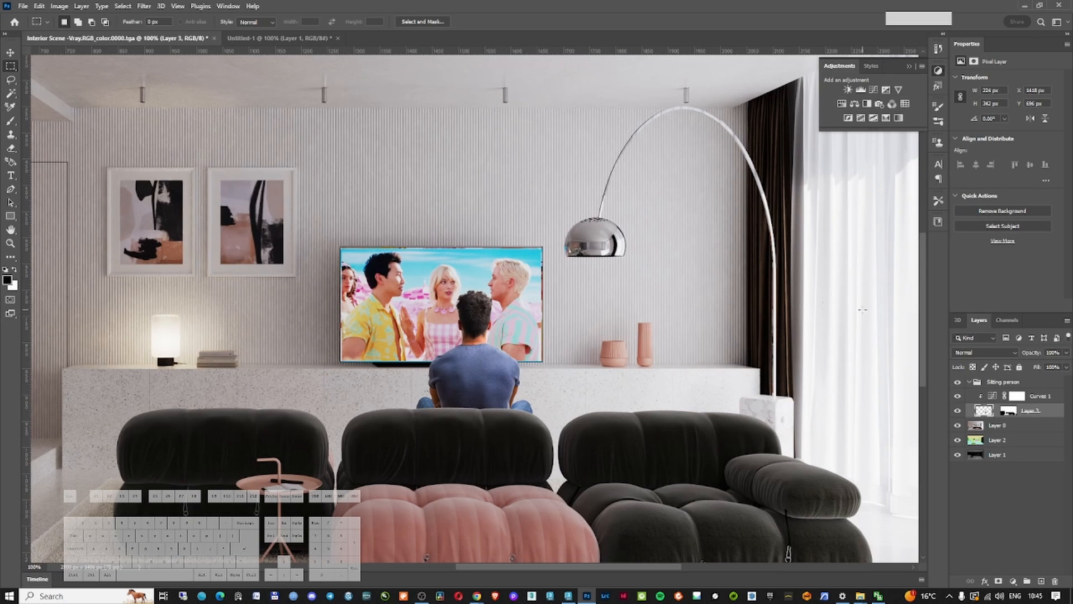
left_click(1013, 582)
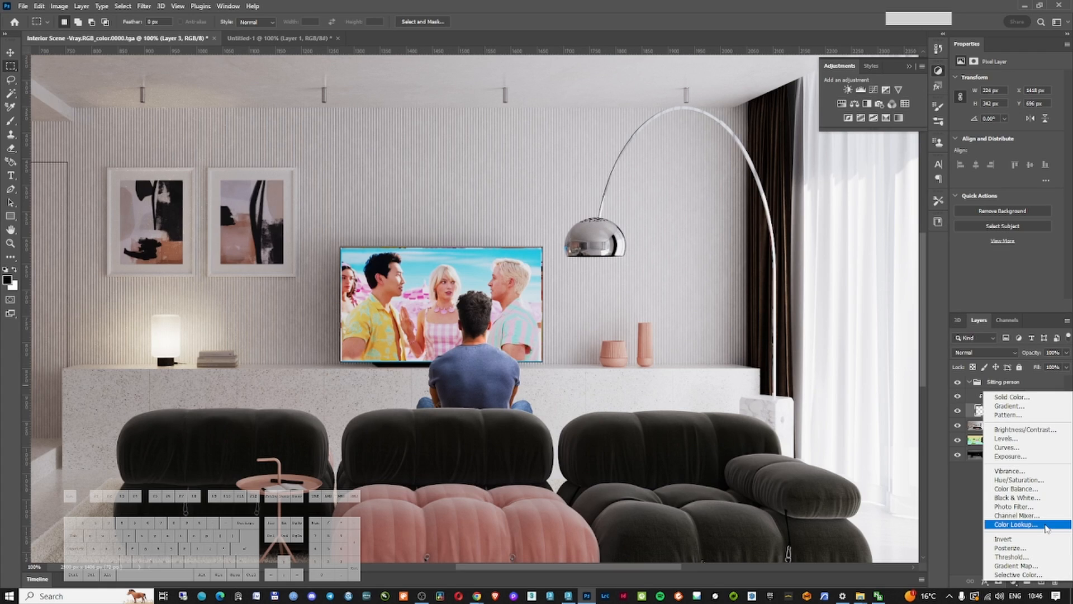
left_click(1026, 489)
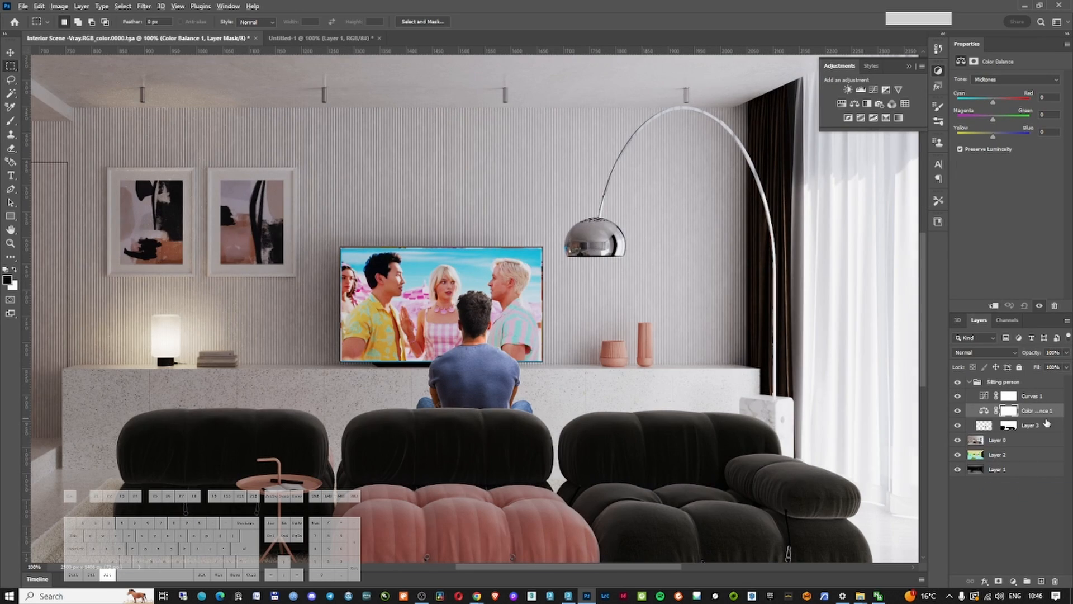
left_click(1045, 419, "alt")
left_click(1041, 403, "alt")
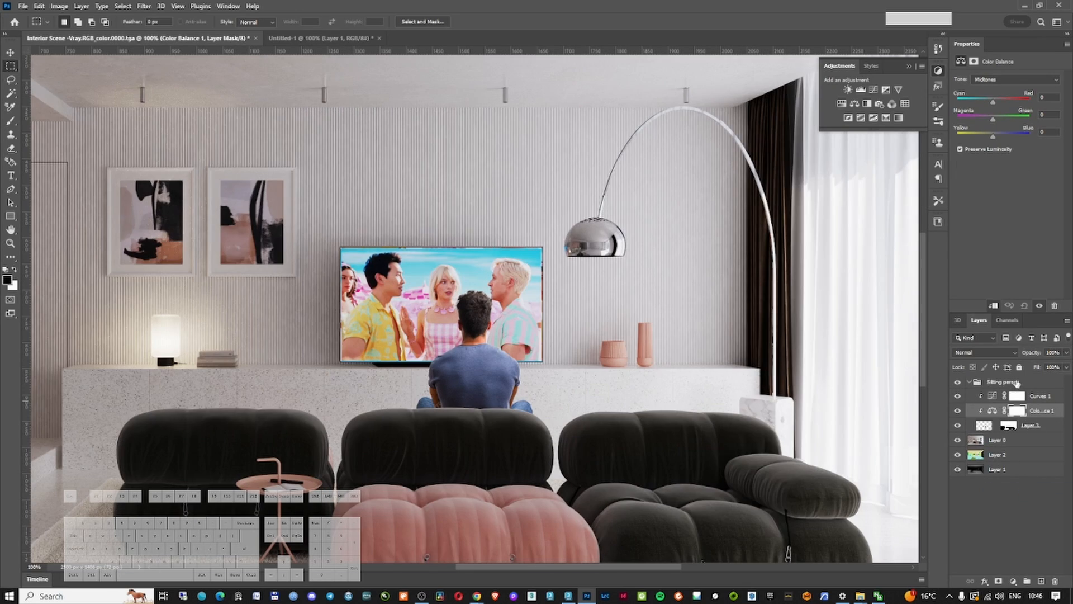
Adjust the Color Balance highlights, and set its midtones to about +3 towards red and -9 towards yellow
left_click(995, 82)
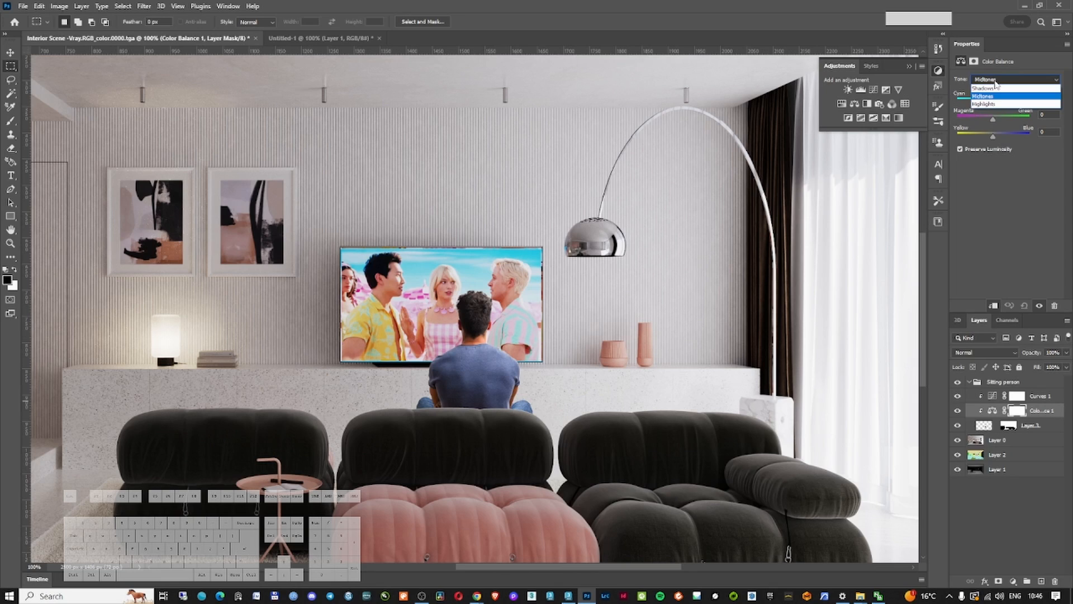
left_click(995, 105)
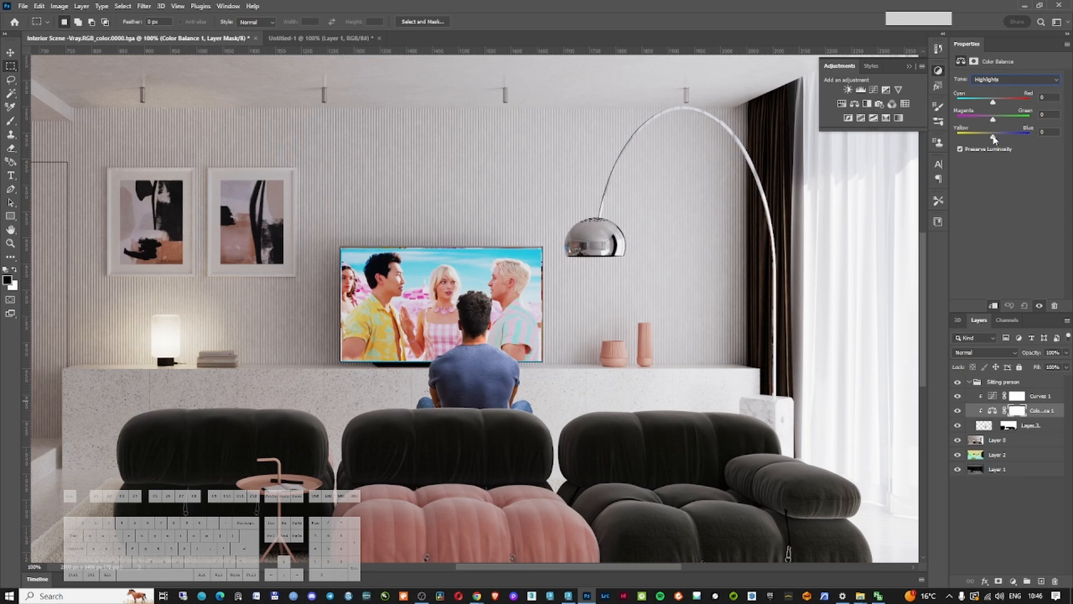
left_click_drag(993, 138, 999, 104)
left_click_drag(989, 136, 995, 105)
left_click(1015, 80)
left_click(1001, 92)
left_click_drag(993, 135, 987, 137)
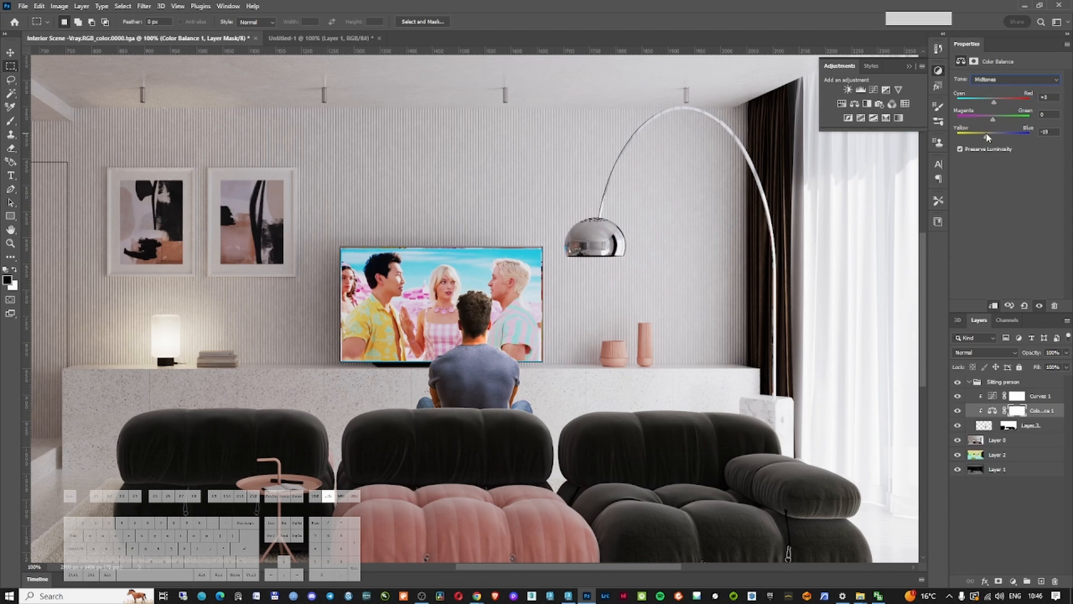
Add a Hue/Saturation adjustment above the man's Color Balance and lower the Reds saturation to about -29
left_click(464, 373, "ctrl")
left_click(463, 319, "ctrl+alt")
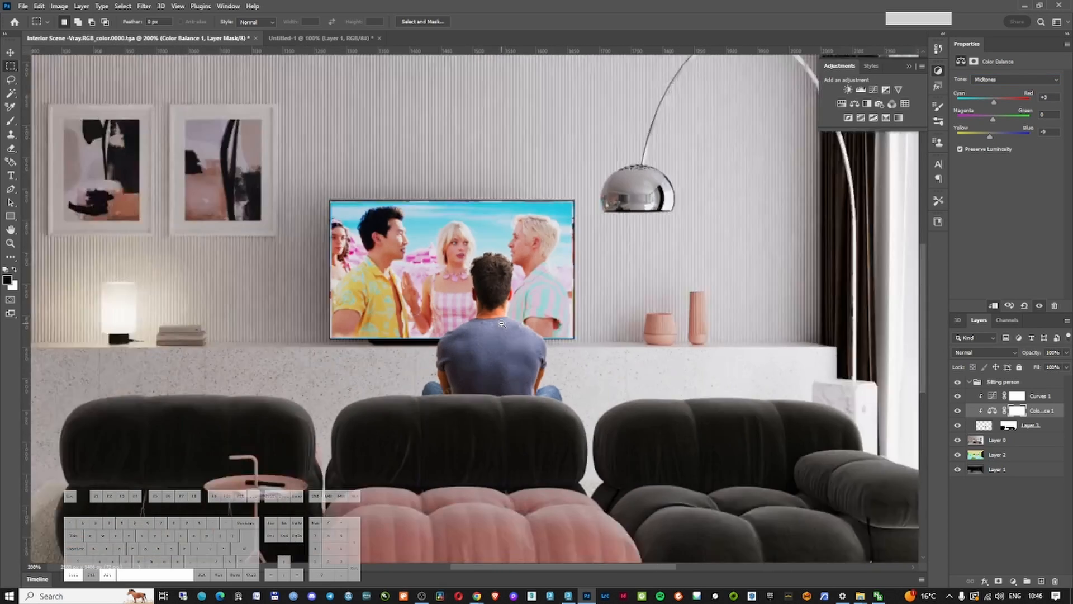
left_click(471, 333, "ctrl")
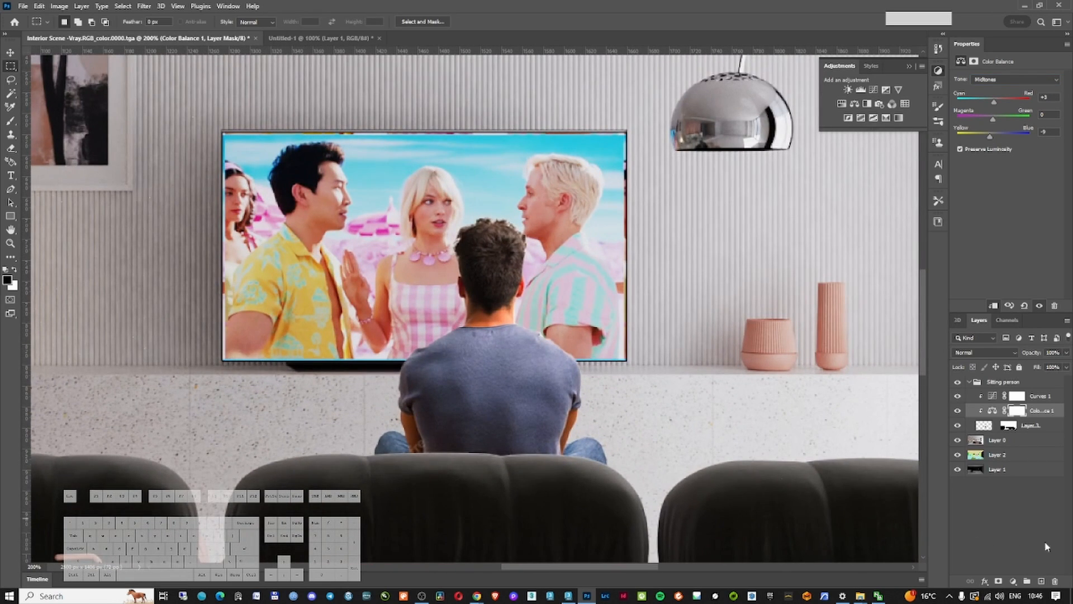
left_click(1014, 581)
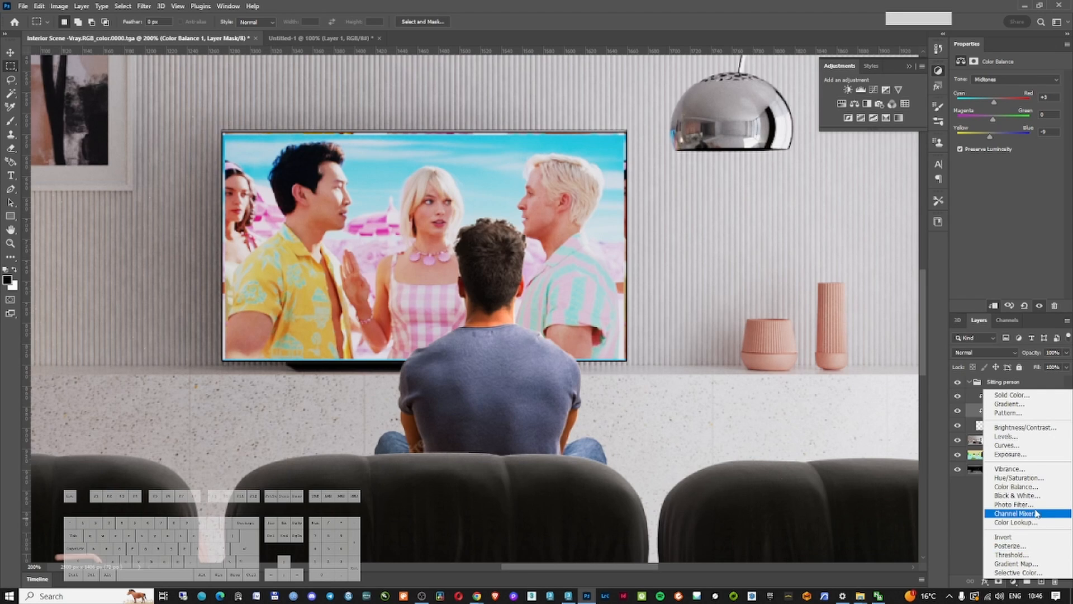
left_click(1018, 478)
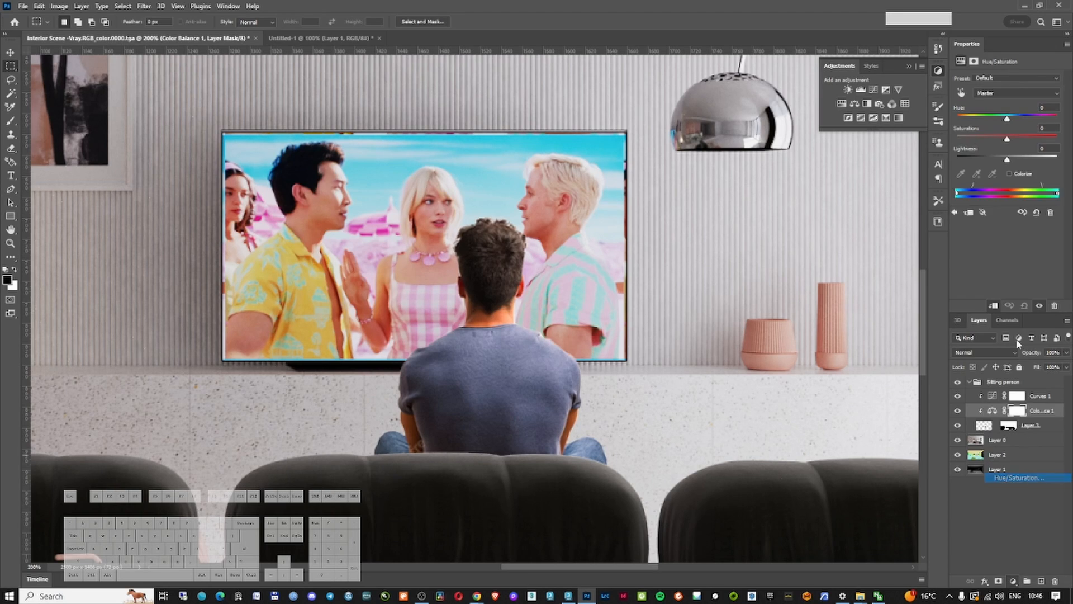
left_click(1002, 94)
left_click(1000, 110)
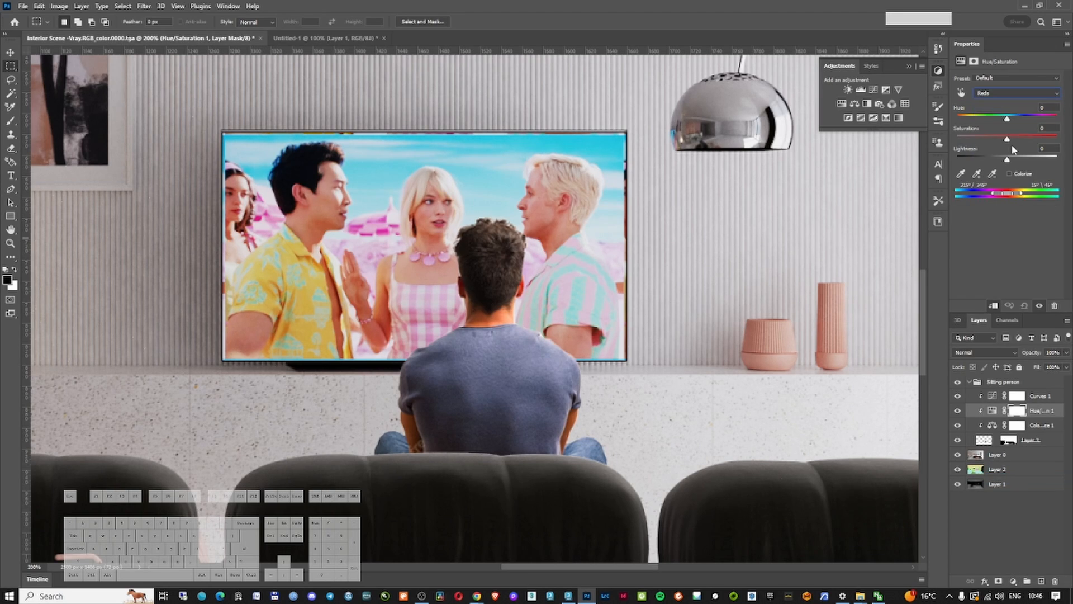
left_click_drag(1007, 138, 993, 143)
Examine how the color-corrected man blends with the render, both in the full room view and close up
left_click(659, 268, "ctrl+alt")
left_click(604, 291, "ctrl+alt")
left_click(583, 303, "ctrl")
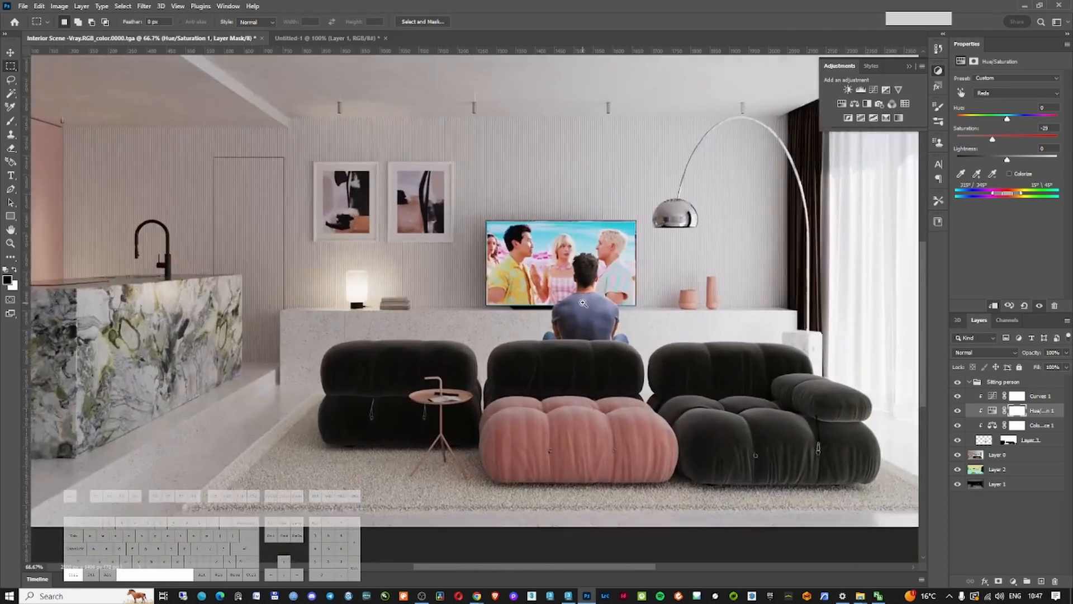
left_click(583, 303, "ctrl")
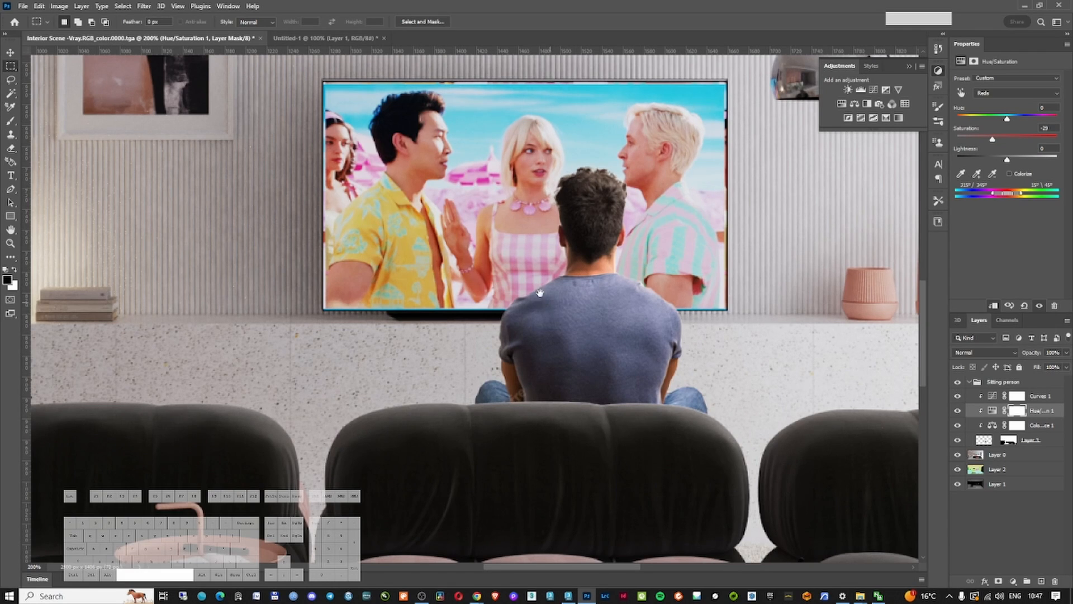
left_click_drag(541, 293, 574, 331)
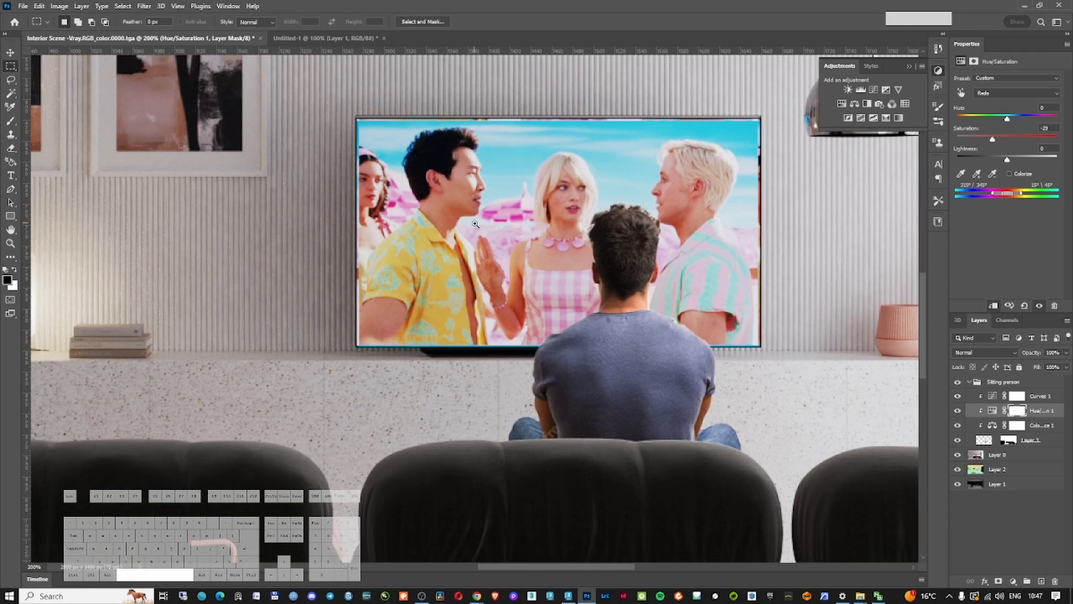
left_click(501, 220, "alt")
left_click(507, 217, "alt")
left_click(507, 216, "alt")
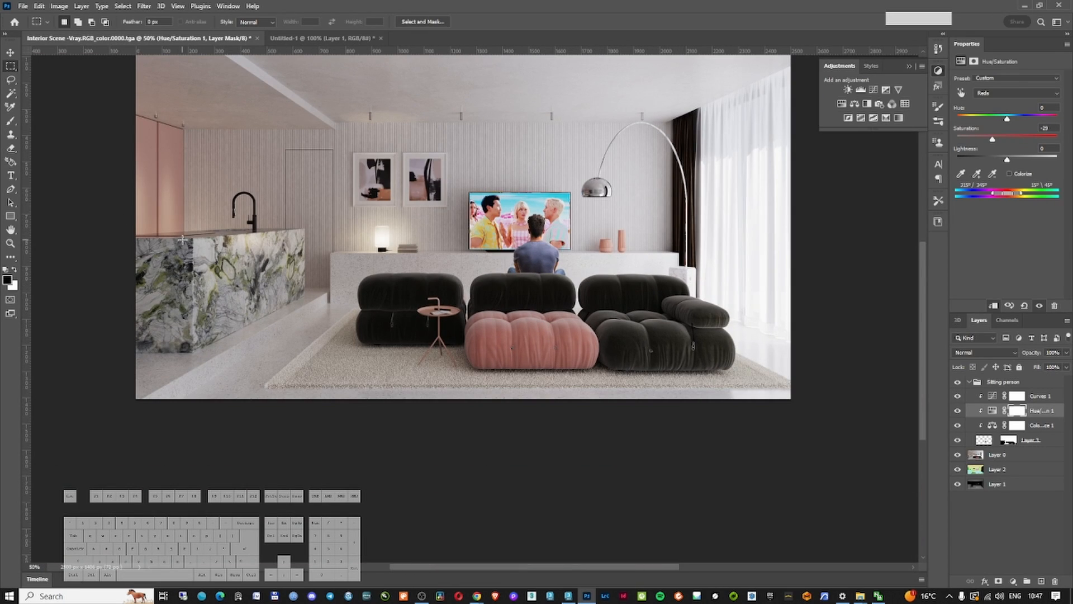
left_click_drag(182, 239, 248, 281)
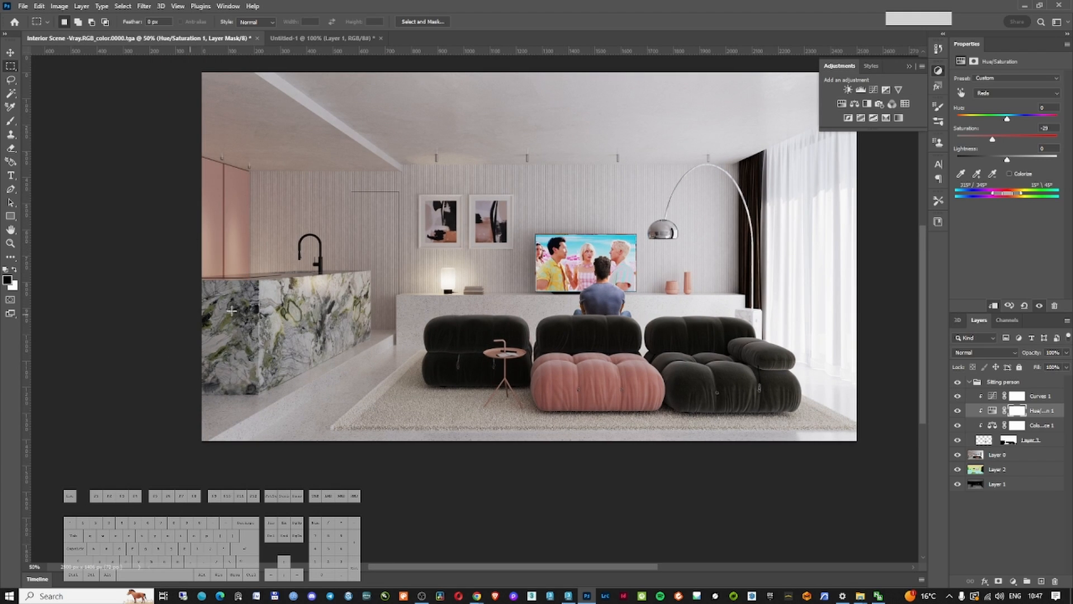
left_click(598, 277, "ctrl")
left_click(561, 226, "ctrl")
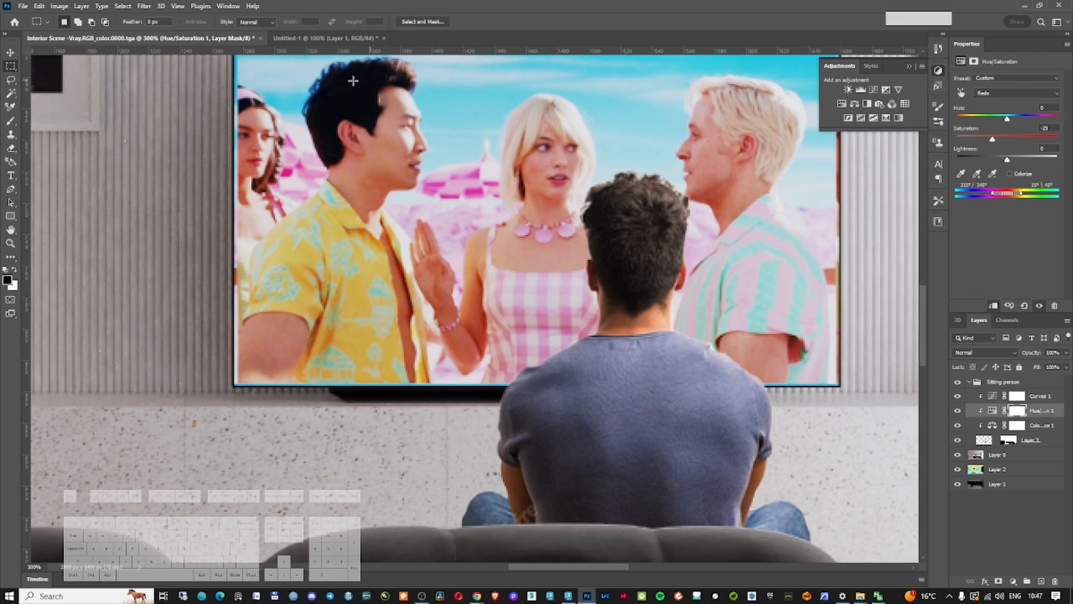
Add a new clipped layer directly above the man's Layer 3 and set its blend mode to Soft Light
left_click_drag(451, 191, 463, 253)
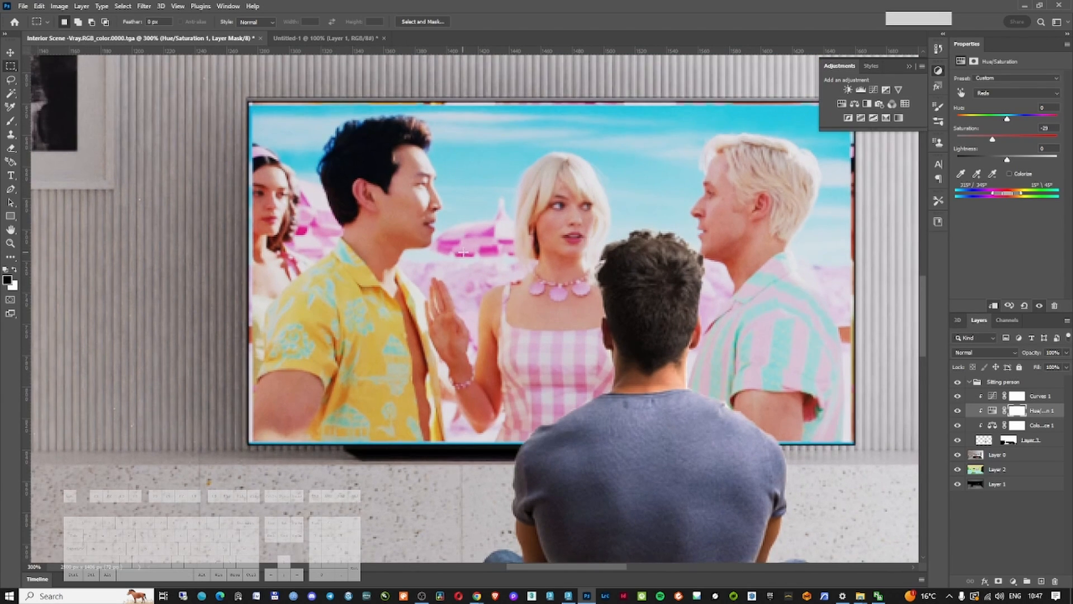
left_click(1034, 450)
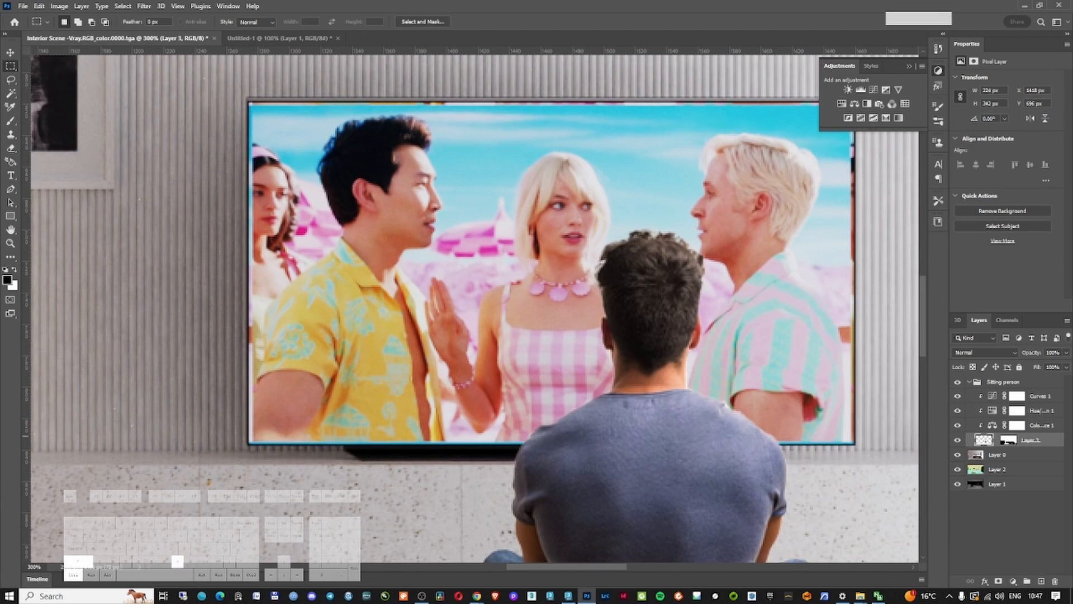
key("ctrl+shift+n")
key("Return")
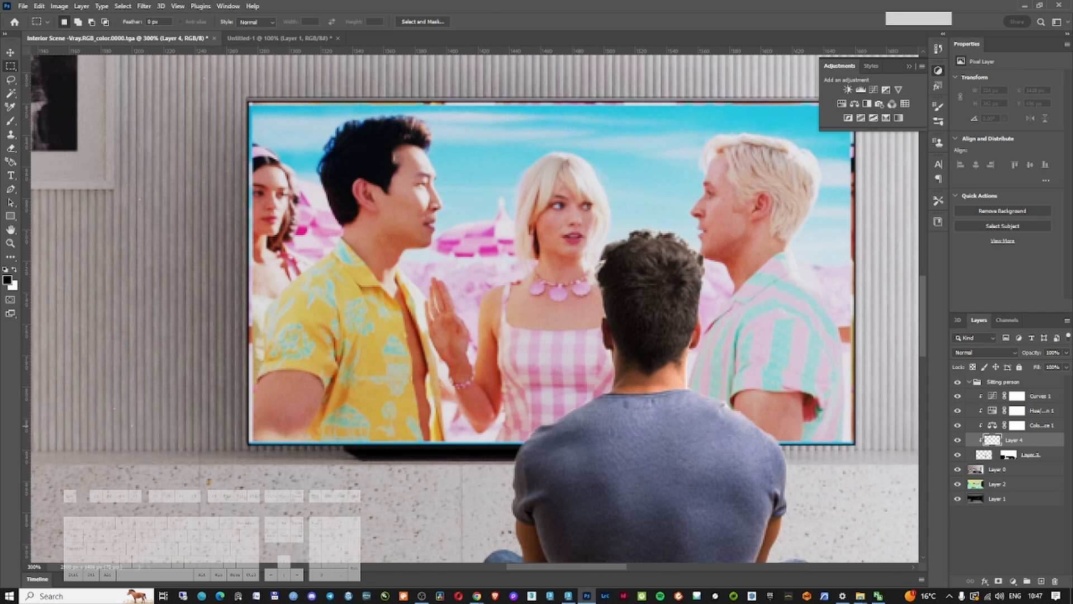
left_click(976, 352)
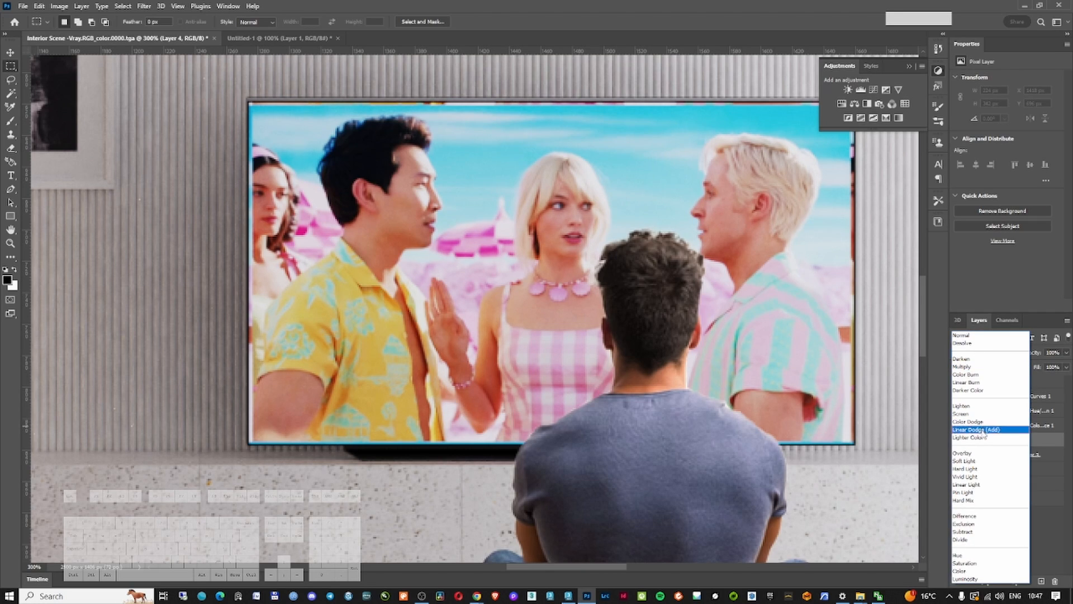
left_click(976, 462)
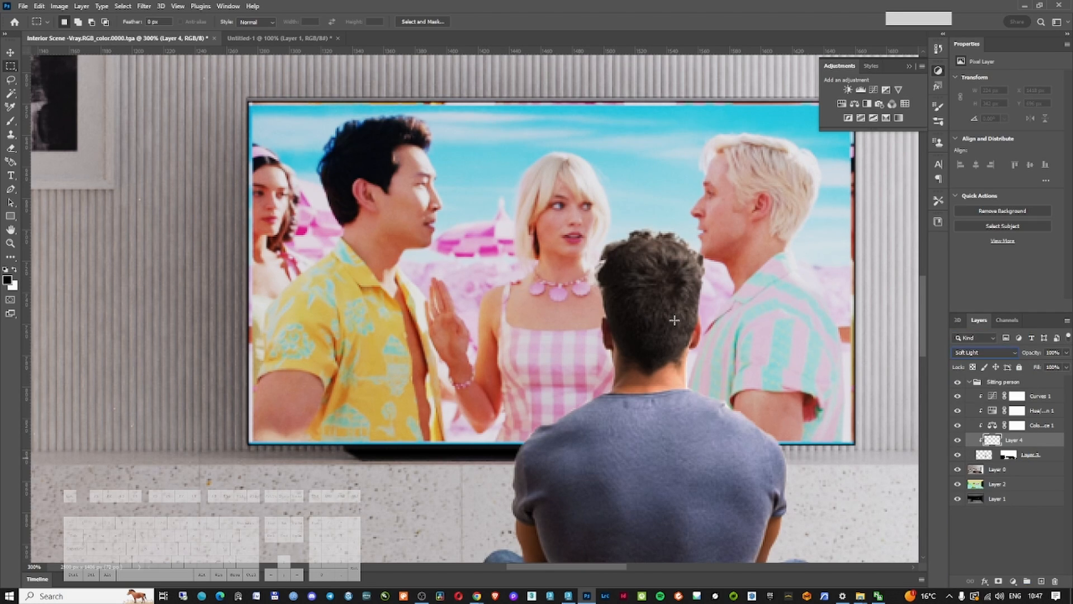
Load the man's outline as a selection and choose a skin-pink foreground color based on the blonde woman on the TV
left_click(985, 455, "ctrl")
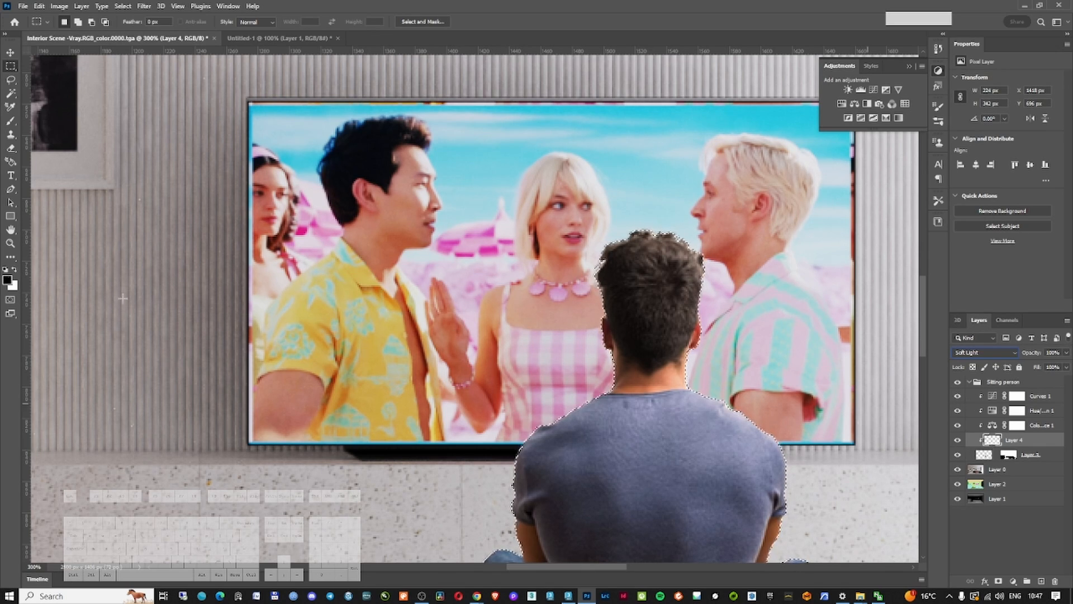
left_click(7, 280)
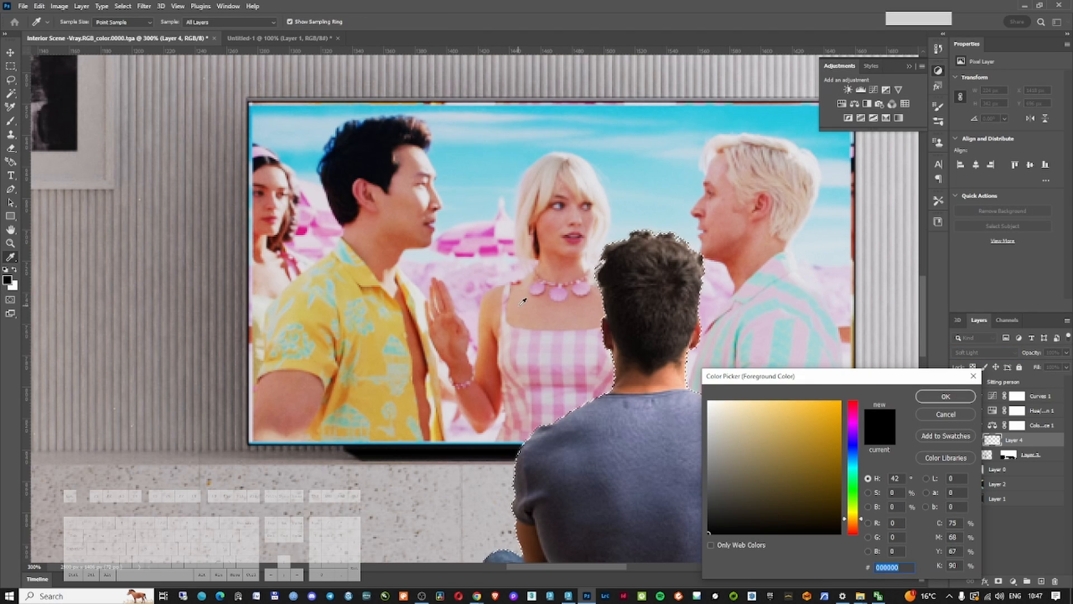
left_click(551, 234)
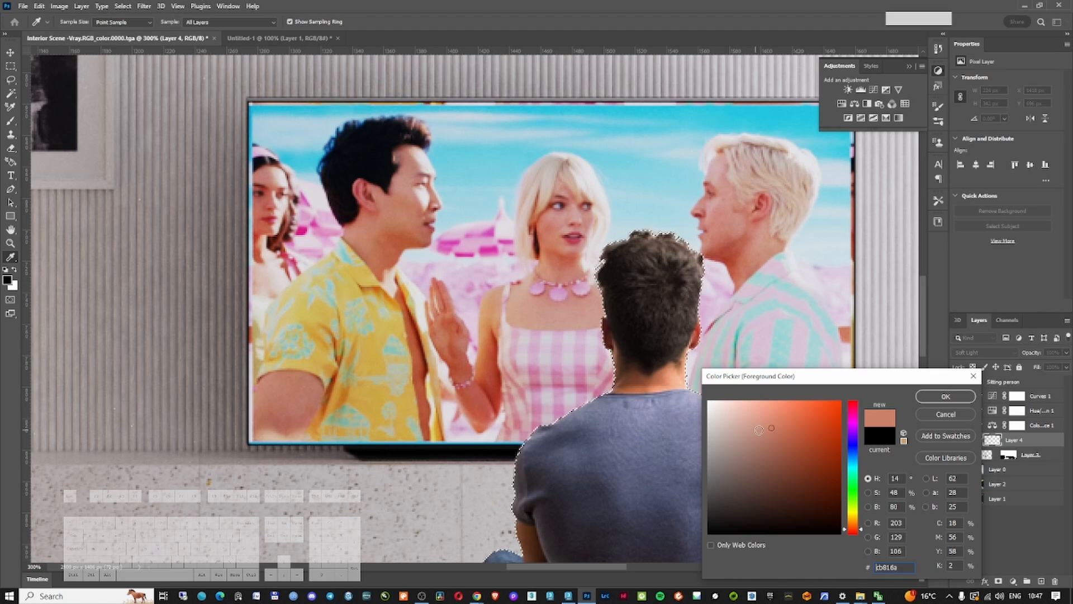
left_click(945, 396)
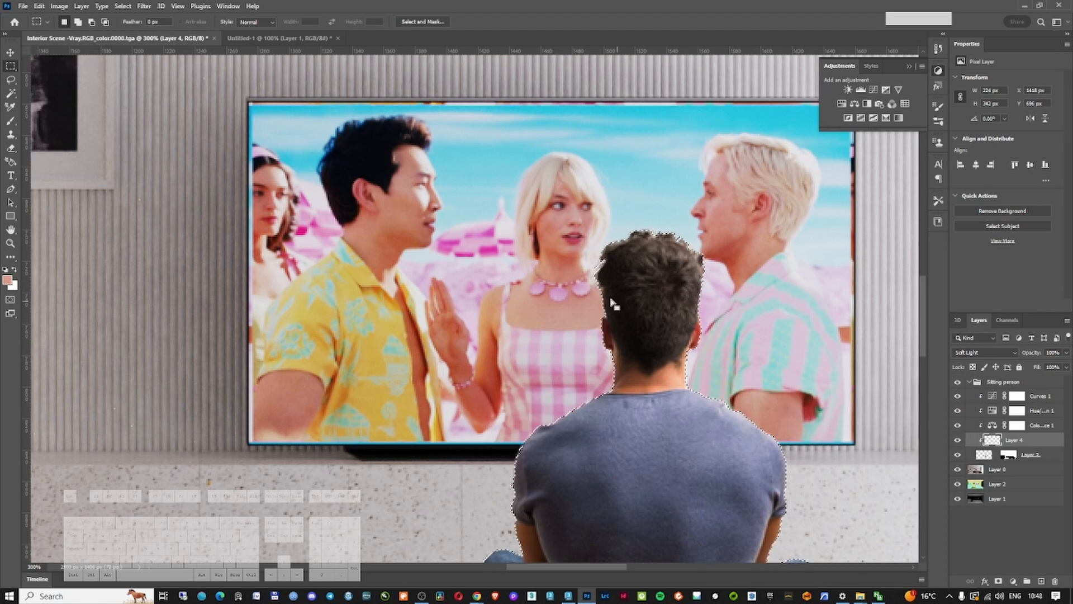
Brush the skin-pink light along the TV-lit left edge of the man's hair and shoulder with a reduced brush size
key("b")
left_click_drag(609, 265, 608, 317)
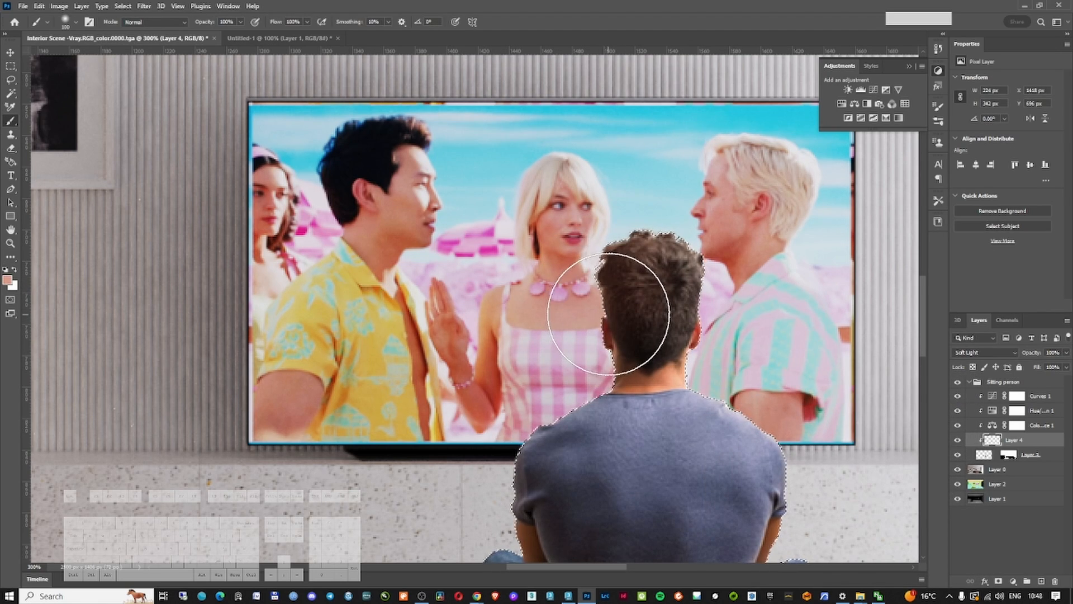
key("ctrl+z")
key("[")
key("[")
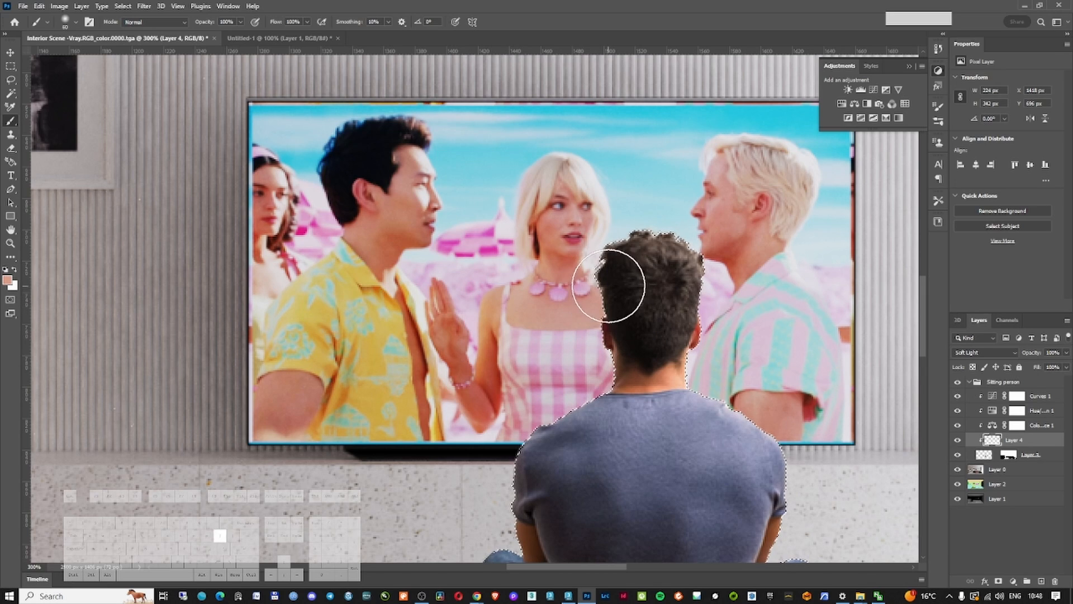
left_click_drag(605, 279, 605, 289)
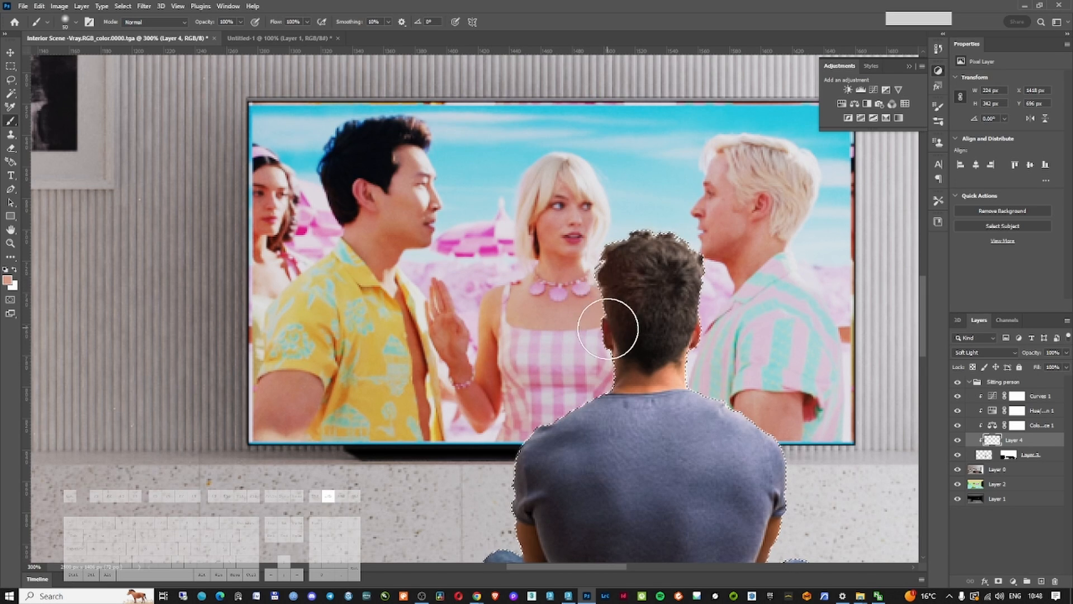
mouse_move(608, 329)
left_mouse_down()
mouse_move(592, 380)
mouse_move(550, 400)
left_mouse_up()
Paint pink sampled from the TV image onto the man's left shoulder, and sampled sky blue onto the top of his hair
left_click(600, 381, "alt")
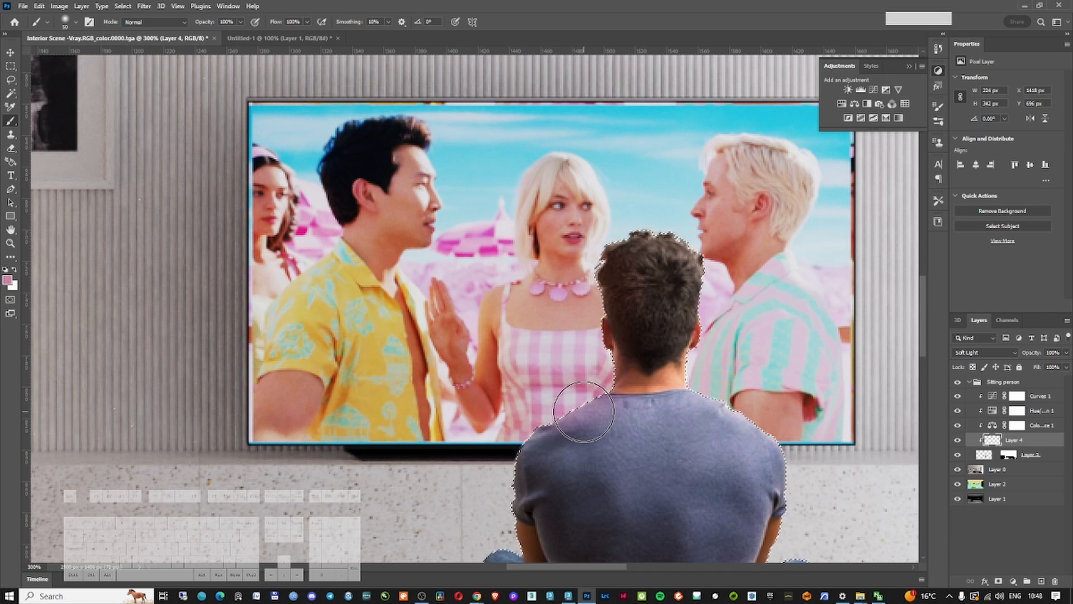
key("alt")
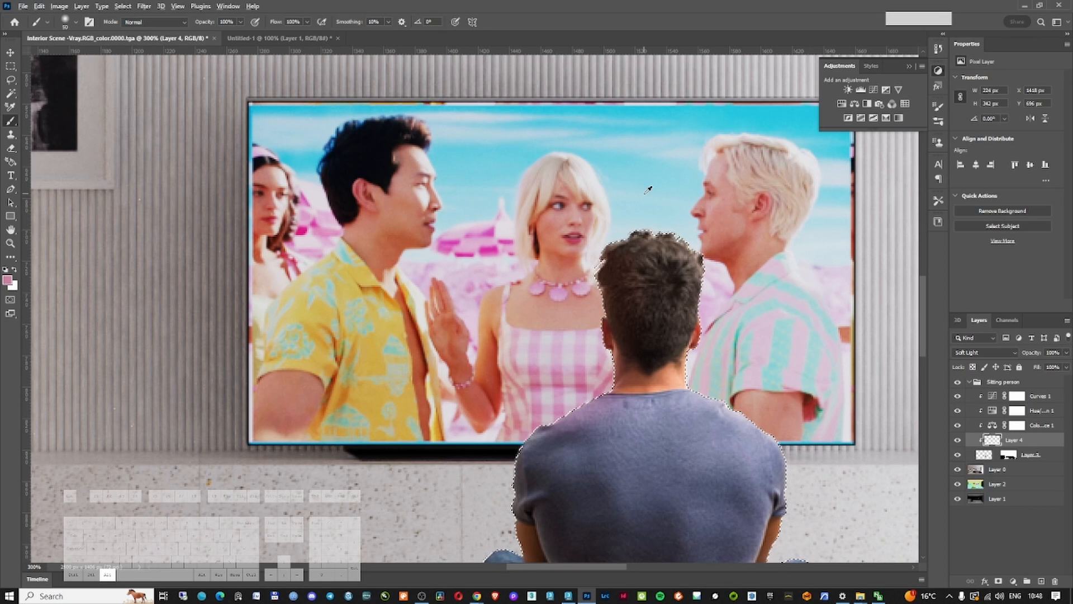
left_click(648, 190, "alt")
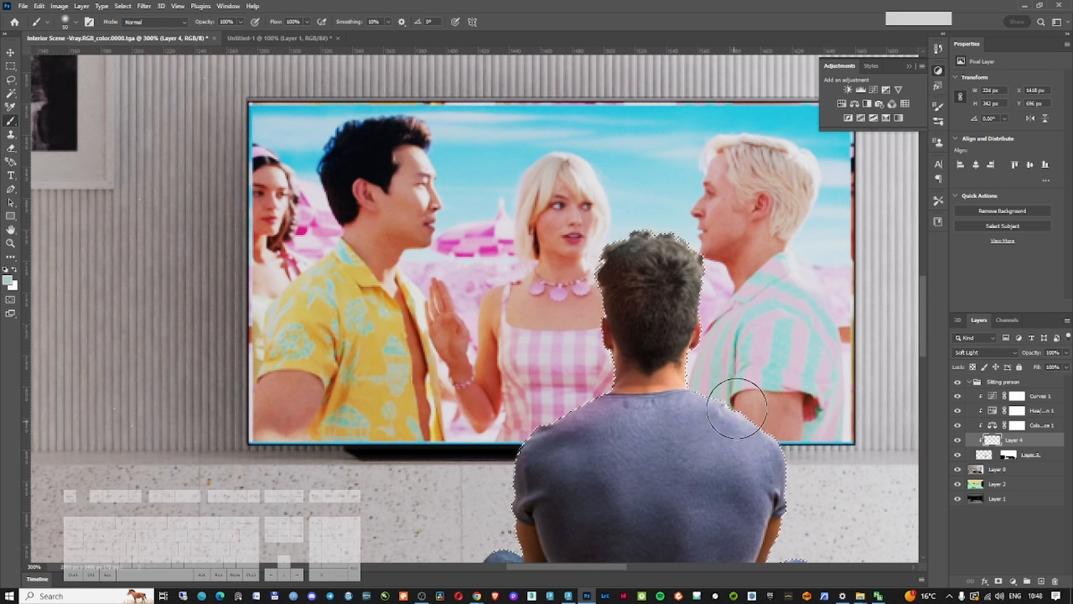
Paint pink and skin tones sampled from the blond man's shirt and arm on the TV along the seated man's right shoulder
left_click(762, 337, "alt")
key("bracketleft")
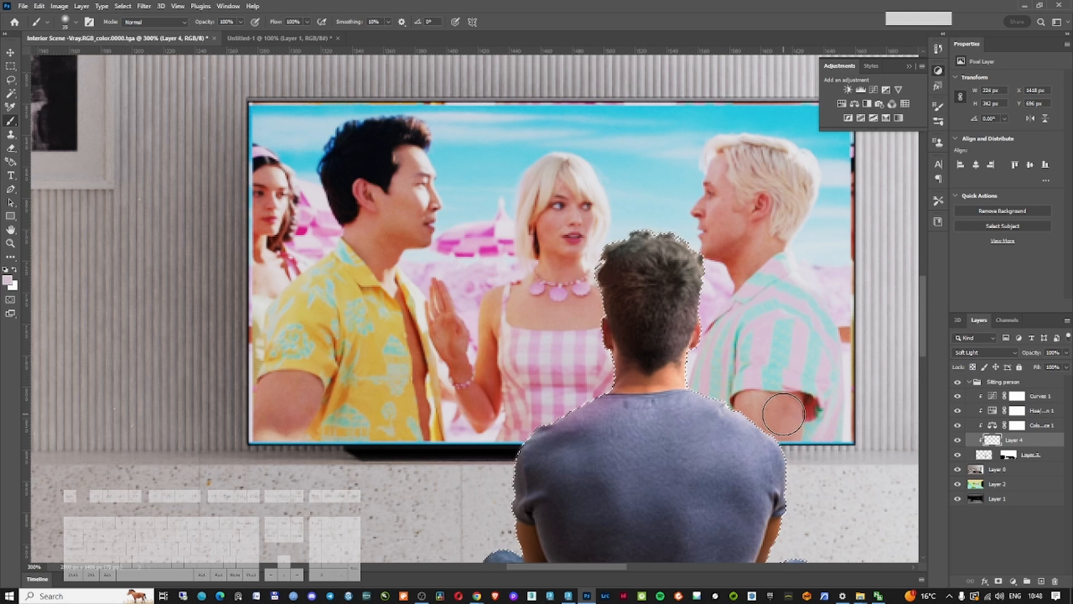
left_click(758, 401, "alt")
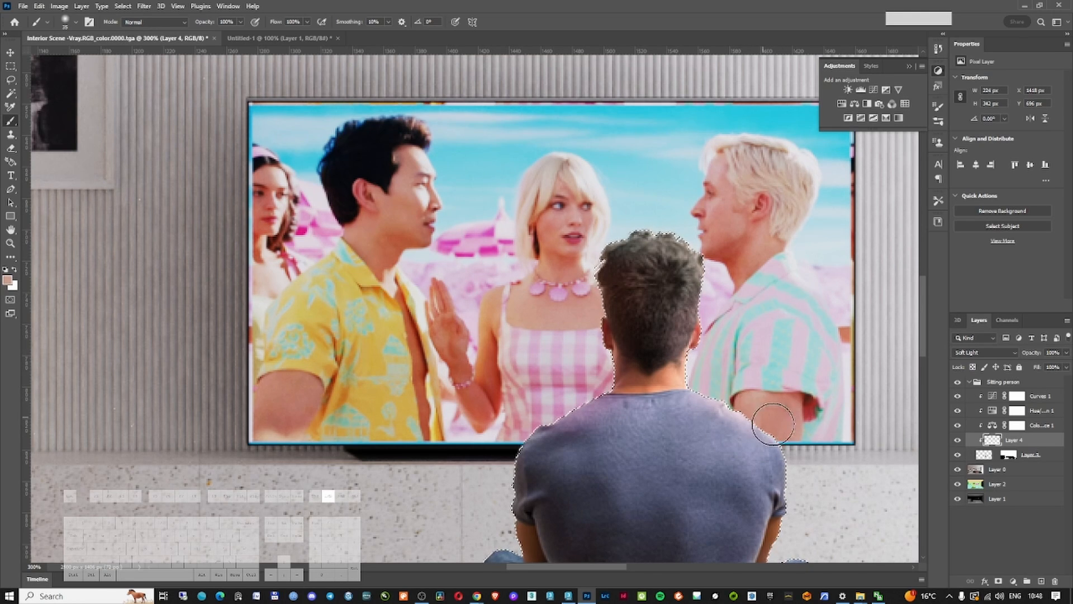
Sample the table lamp's warm white glow and brush it with a larger brush down the man's left sleeve, arm and knee
left_click(775, 403, "ctrl+alt")
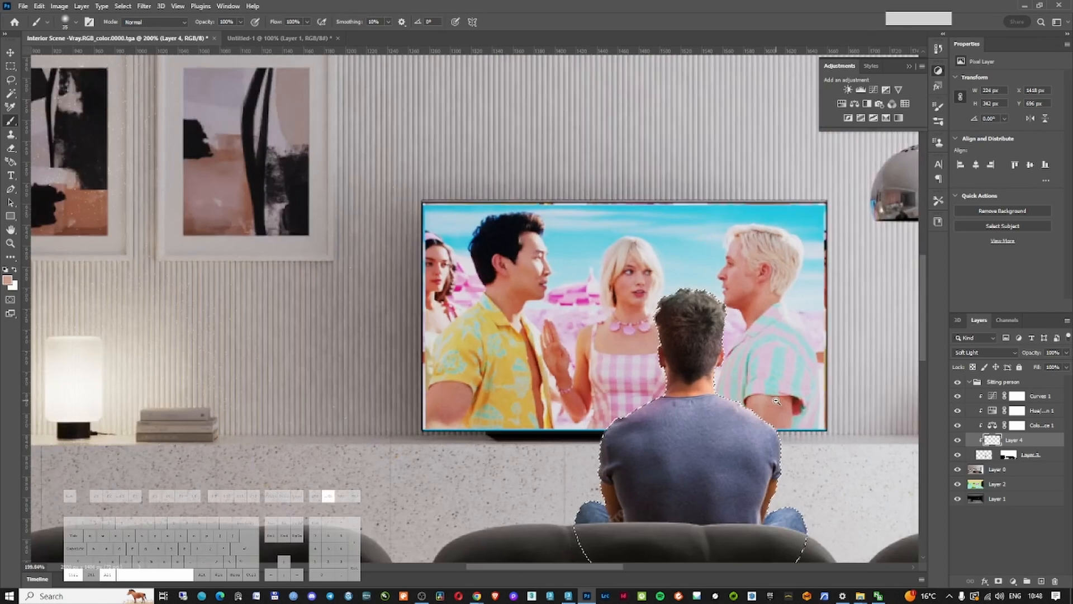
left_click(777, 402, "ctrl+alt")
left_click(757, 420, "ctrl")
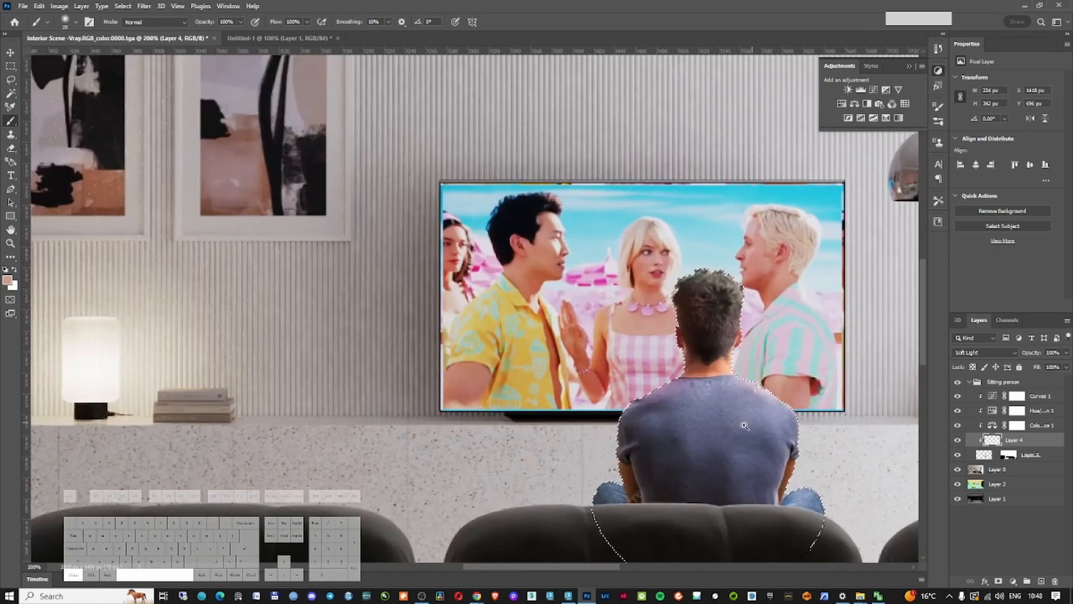
left_click(735, 426, "ctrl")
left_click(738, 342, "ctrl+alt")
left_click(737, 346, "ctrl+alt")
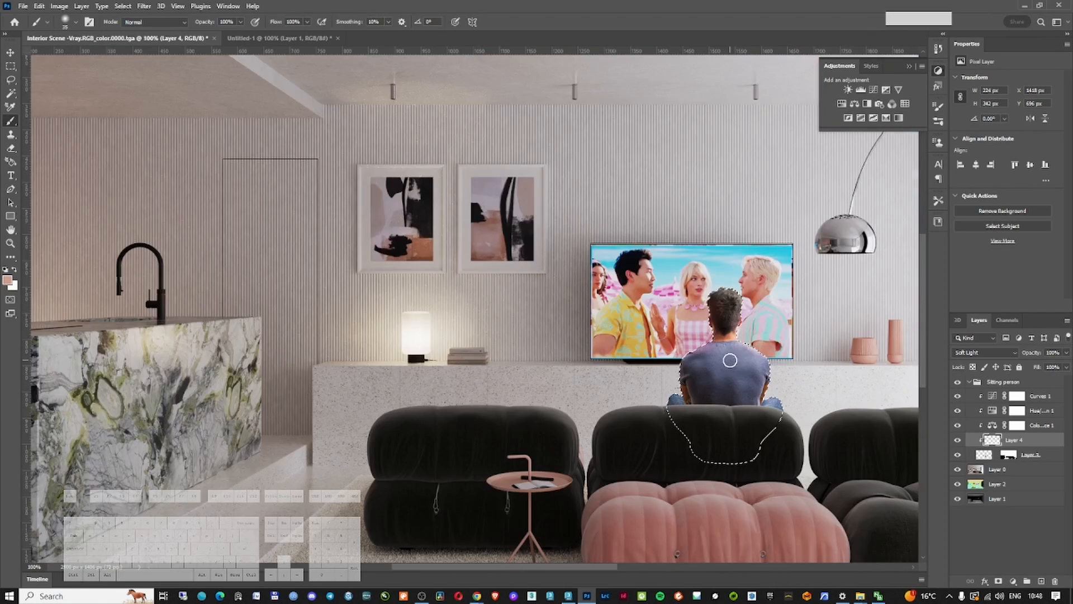
left_click(423, 329, "alt")
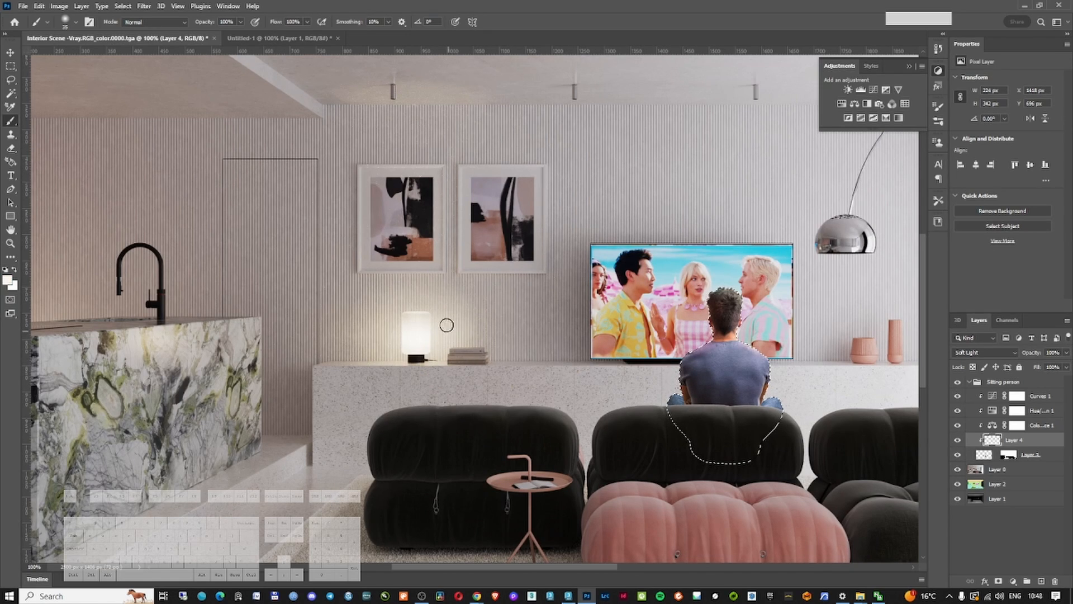
left_click(716, 350, "ctrl")
left_click(715, 350, "ctrl")
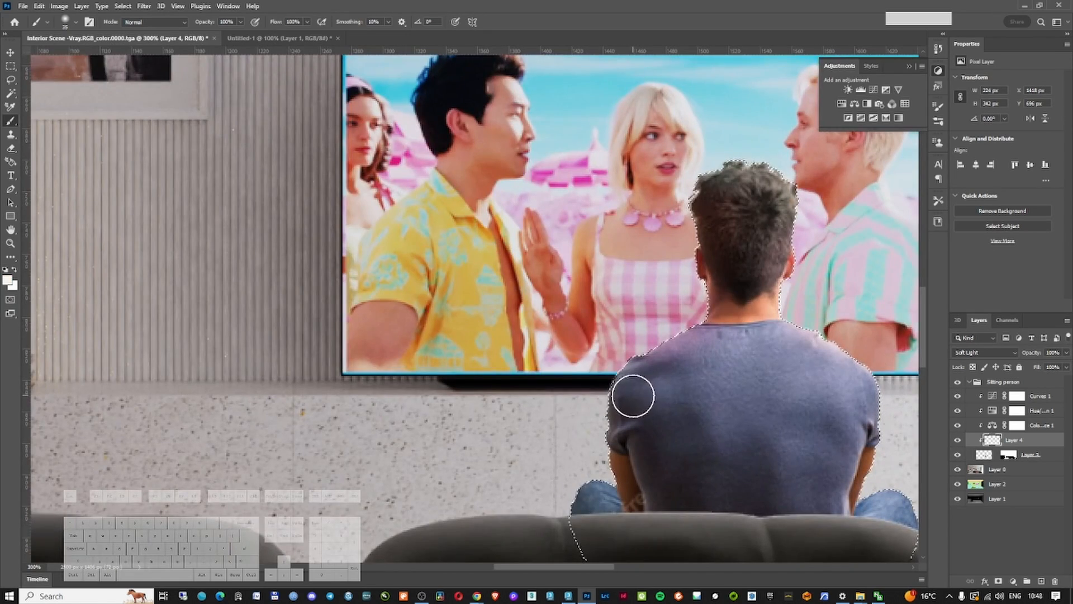
key("bracketright")
key("bracketright")
key("bracketright")
mouse_move(616, 386)
left_mouse_down()
mouse_move(627, 425)
mouse_move(618, 428)
left_mouse_up()
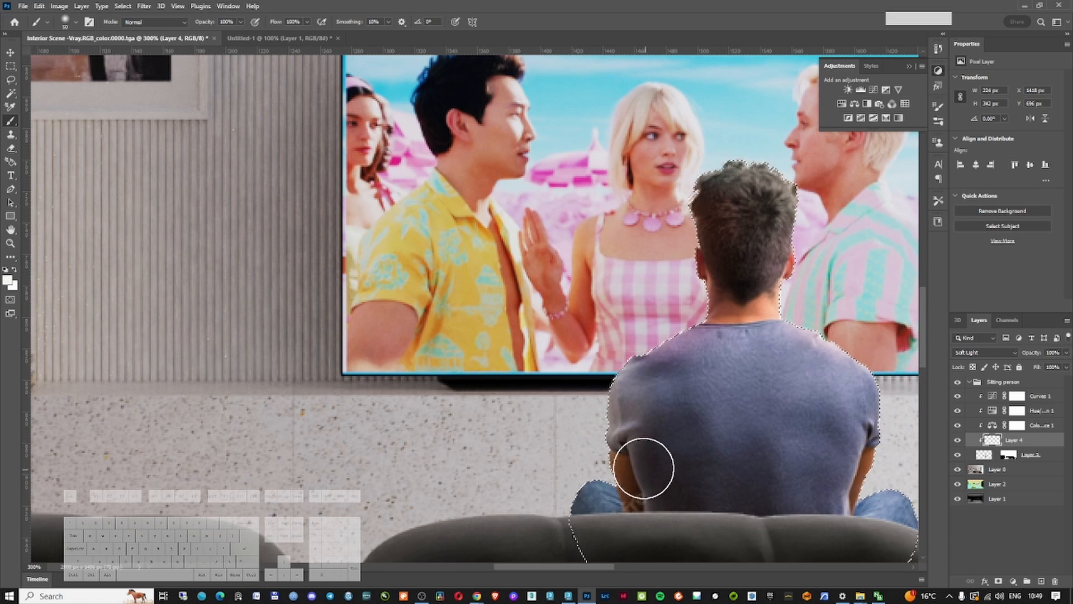
mouse_move(644, 468)
left_mouse_down()
mouse_move(618, 412)
mouse_move(628, 388)
mouse_move(596, 520)
left_mouse_up()
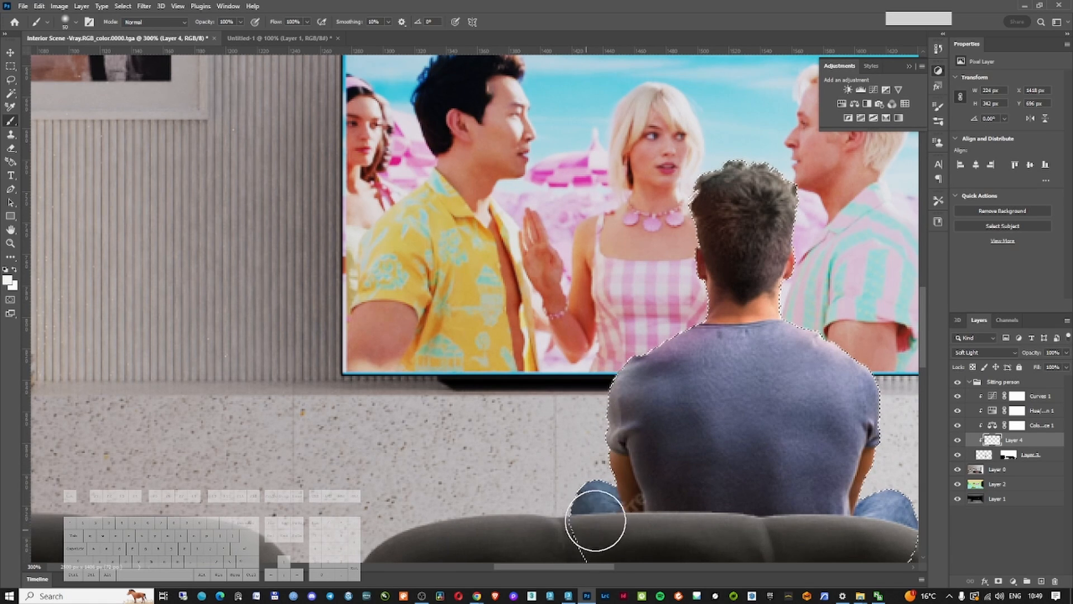
Sample a light grey from the surroundings and brush it over the man's left knee
left_click(606, 386, "alt")
left_click(605, 385, "alt")
left_click(607, 394, "ctrl")
left_click(607, 395, "ctrl")
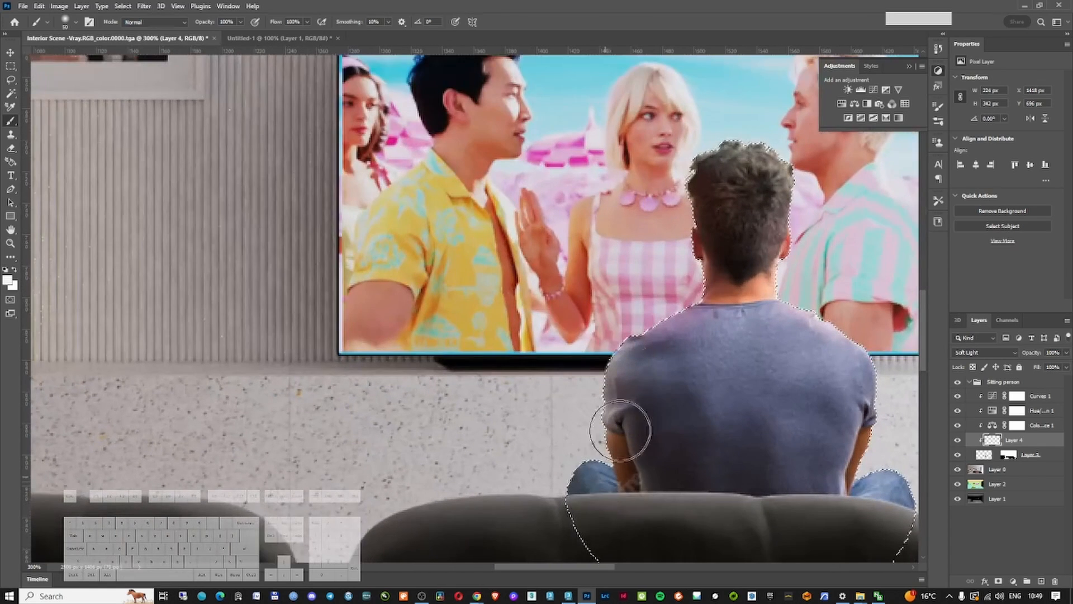
left_click(615, 264, "alt")
mouse_move(587, 466)
left_mouse_down()
mouse_move(577, 462)
mouse_move(626, 467)
left_mouse_up()
Paint light blue sampled from the TV sky onto the man's right knee, and clear the selection
left_click_drag(837, 435, 714, 421)
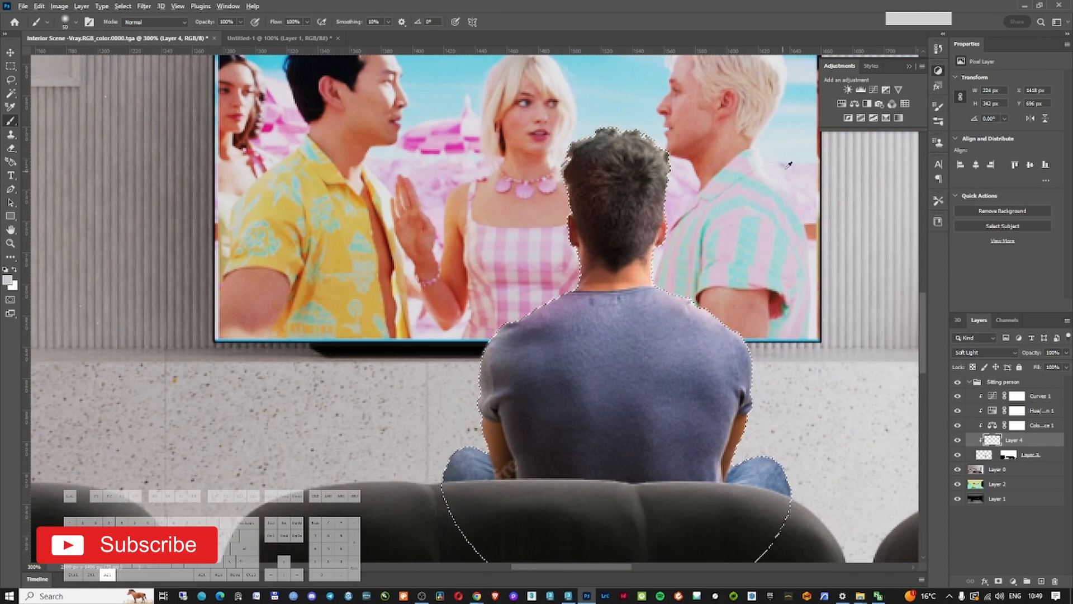
left_click(800, 99, "alt")
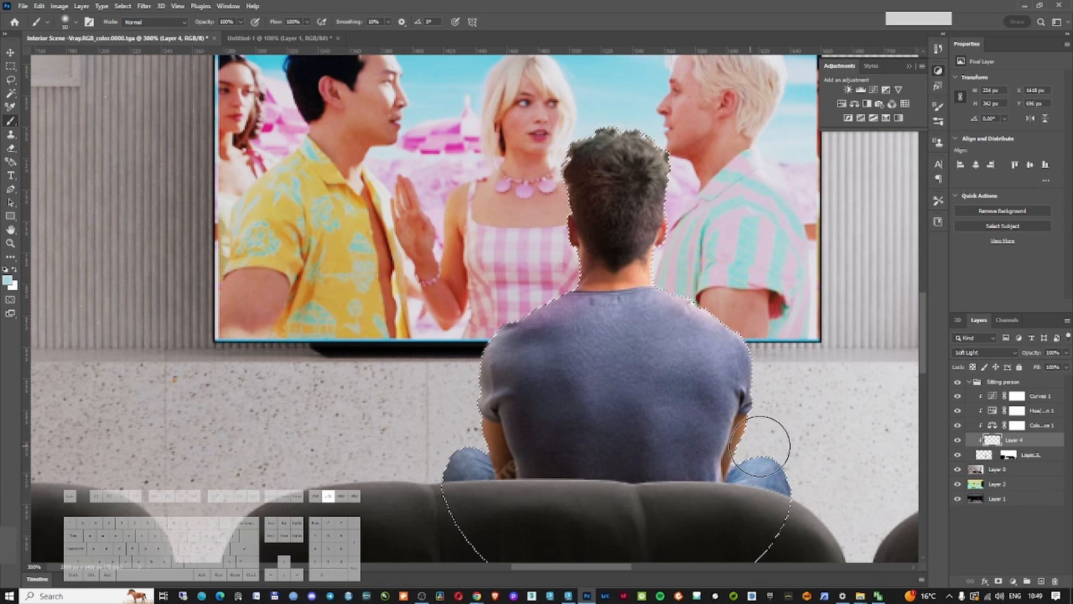
scroll(780, 460, "down", 5, "alt")
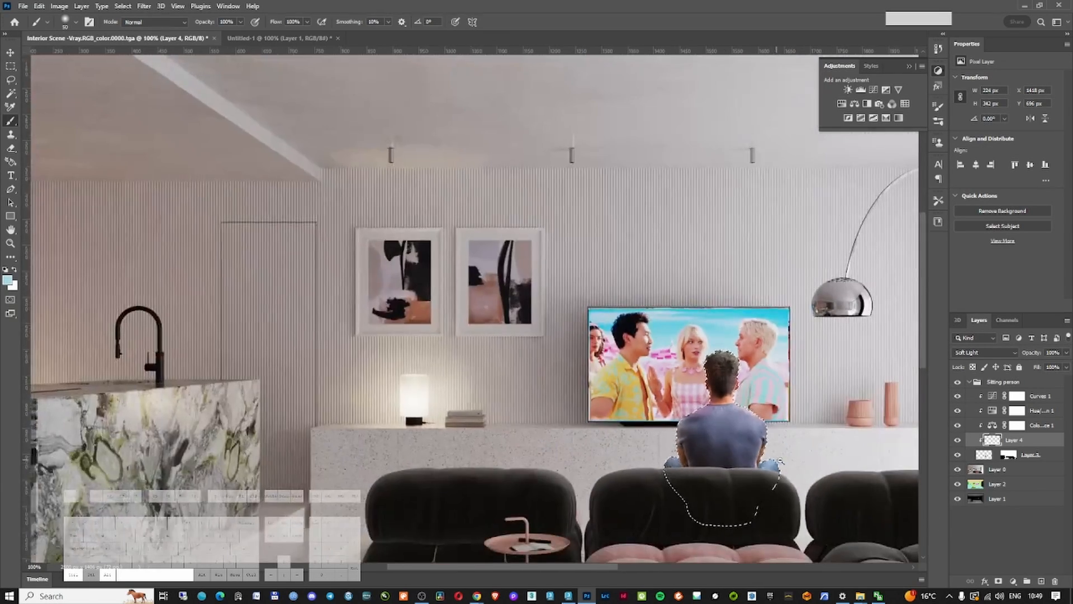
scroll(780, 459, "down", 1, "alt")
mouse_move(702, 448)
left_mouse_down()
mouse_move(609, 353)
mouse_move(573, 369)
mouse_move(579, 382)
mouse_move(602, 380)
left_mouse_up()
key("v")
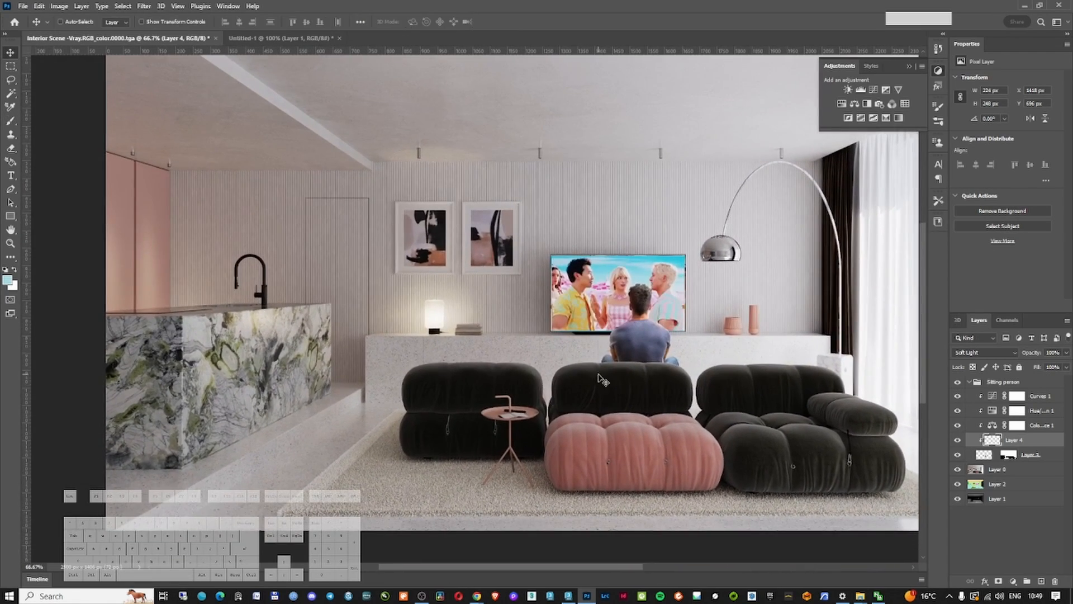
Darken the man's Curves 1 adjustment by lowering its existing point and adding a second one at input 173, output 144
key("ctrl+KP_Add")
key("ctrl+KP_Add")
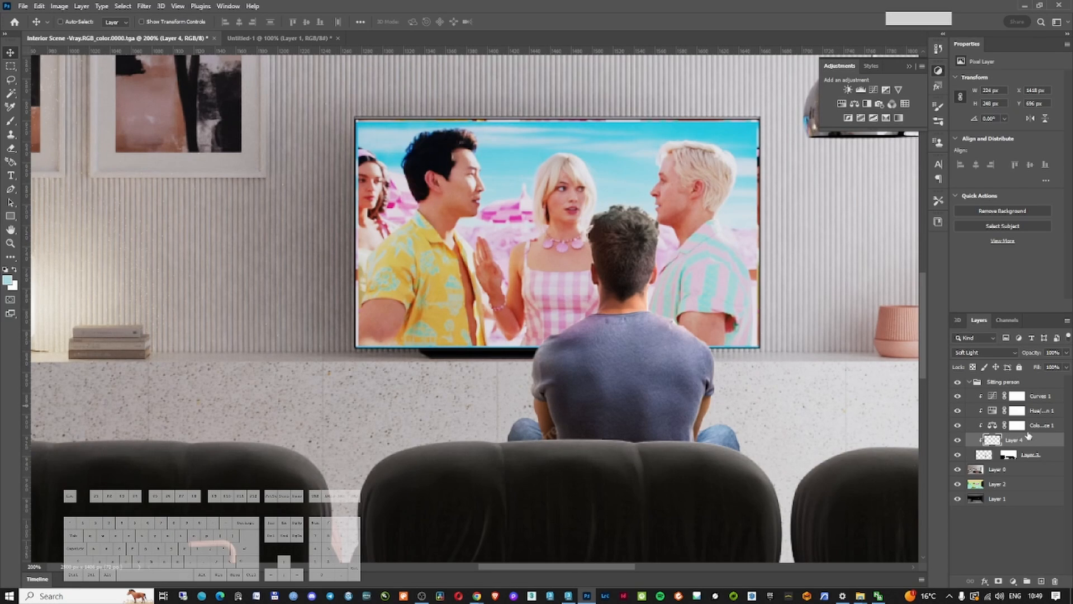
left_click(1017, 397)
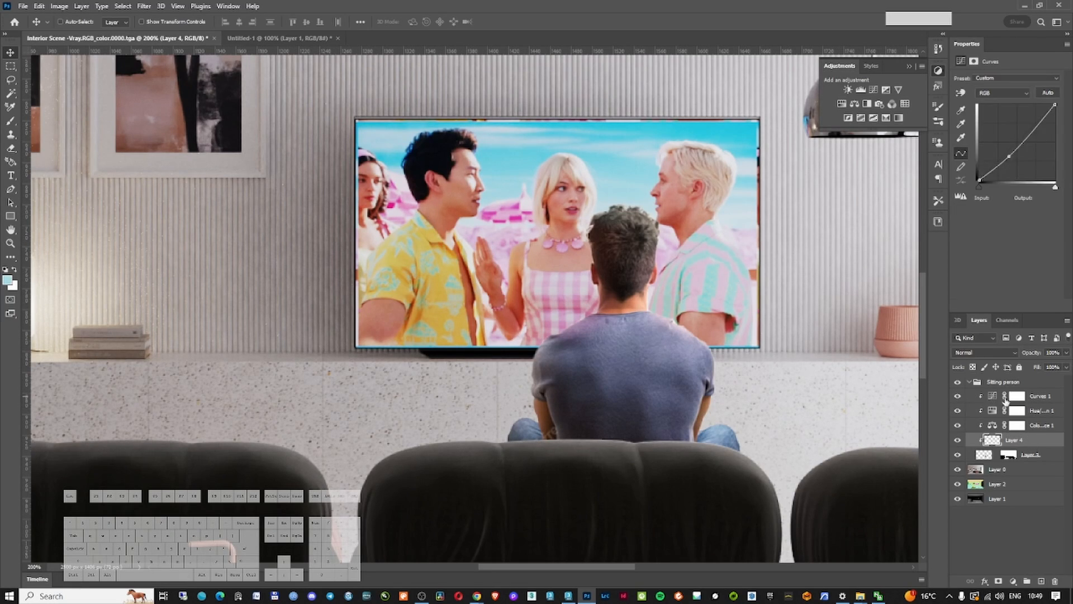
left_click_drag(828, 283, 801, 337)
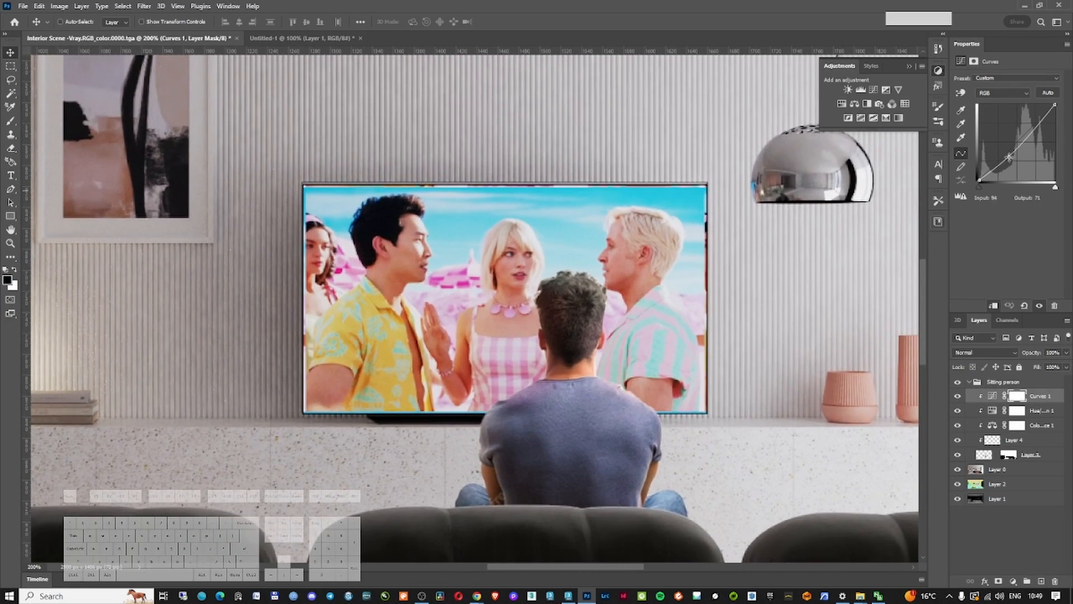
mouse_move(1009, 156)
left_mouse_down()
mouse_move(1010, 170)
mouse_move(1004, 159)
left_mouse_up()
mouse_move(1055, 105)
left_mouse_down()
mouse_move(1056, 114)
mouse_move(1056, 105)
left_mouse_up()
left_click_drag(1005, 160, 1005, 162)
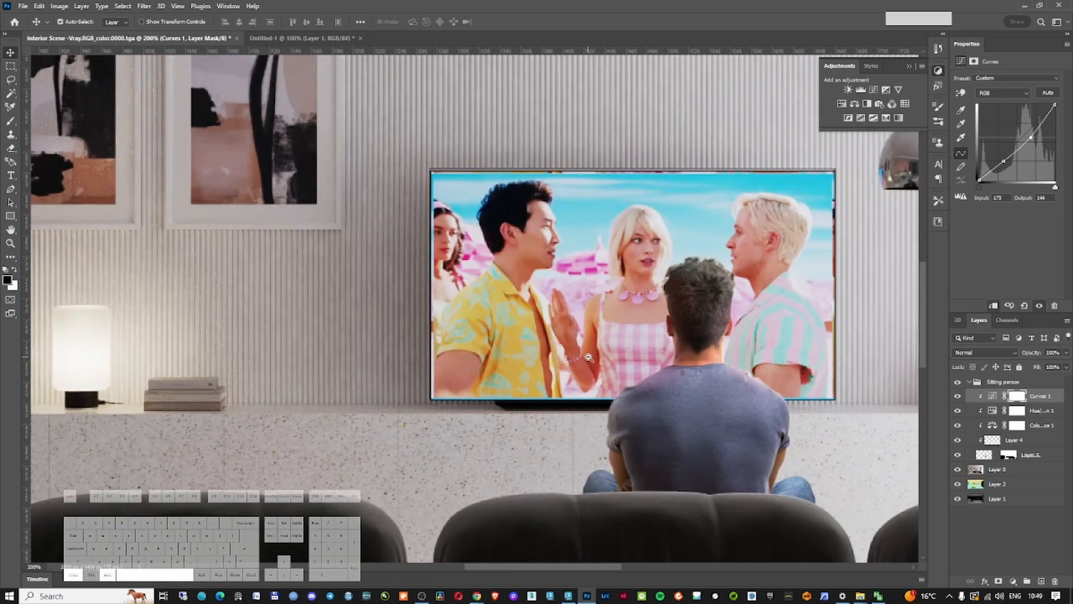
Draw a rectangular marquee selection tightly around the whole TV screen, from its upper-left to its lower-right corner
left_click(589, 355, "ctrl+alt")
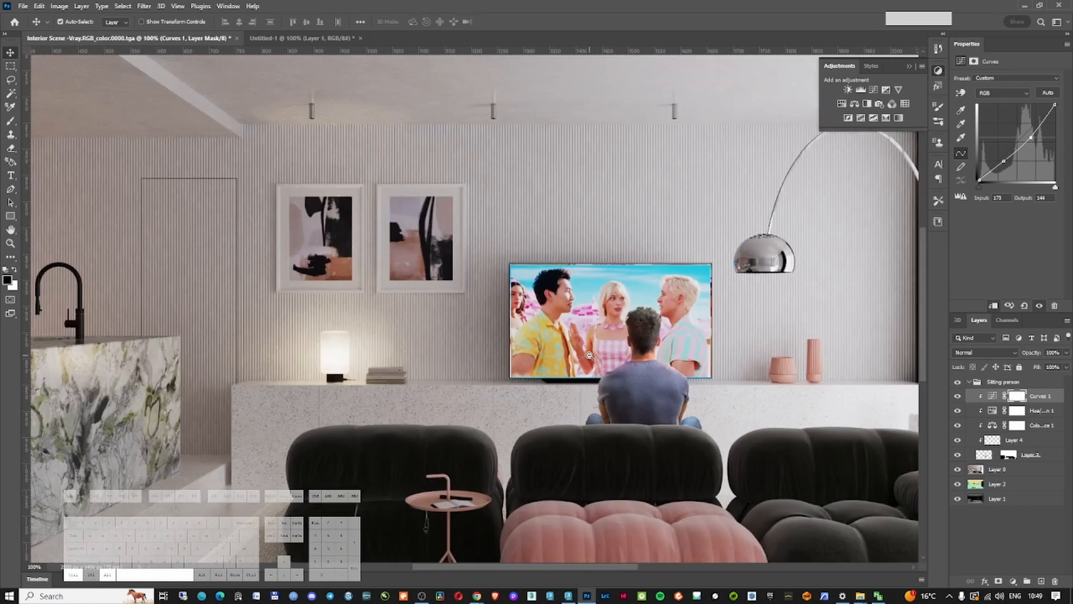
left_click(607, 296, "ctrl")
left_click(608, 296, "ctrl")
left_click(408, 243)
left_click(408, 243)
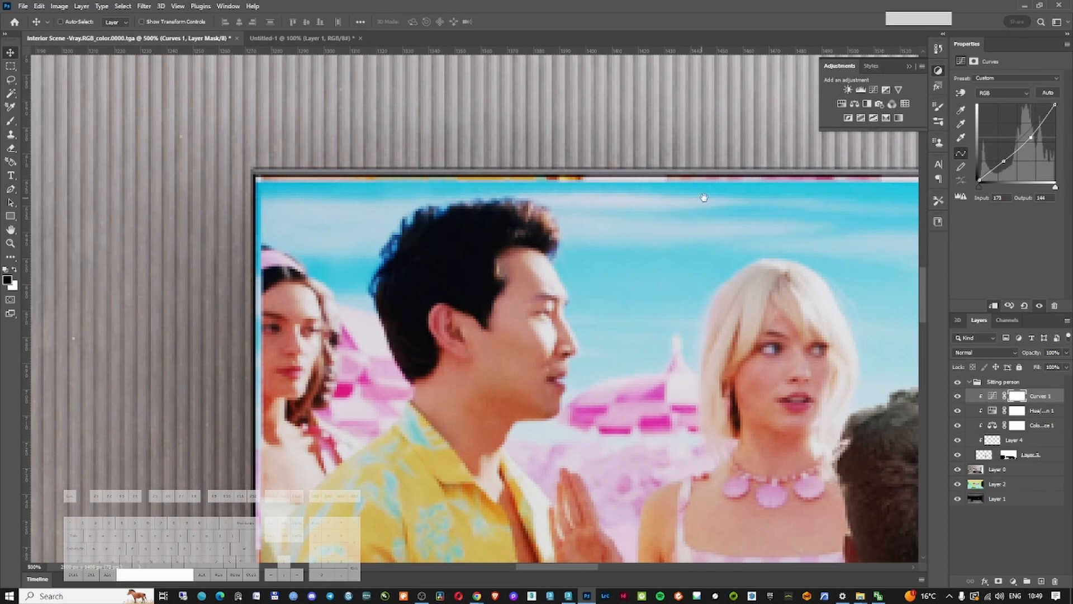
left_click_drag(703, 196, 292, 199)
left_click_drag(838, 455, 900, 230)
left_click(810, 229, "ctrl+alt")
left_click(810, 230, "alt")
key("m")
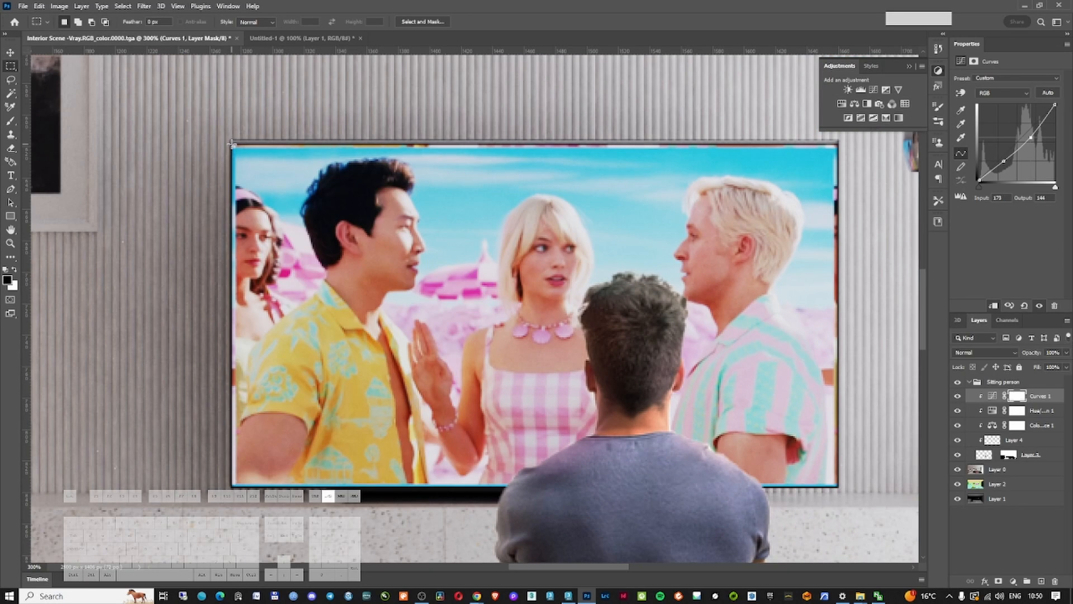
left_click_drag(231, 143, 838, 486)
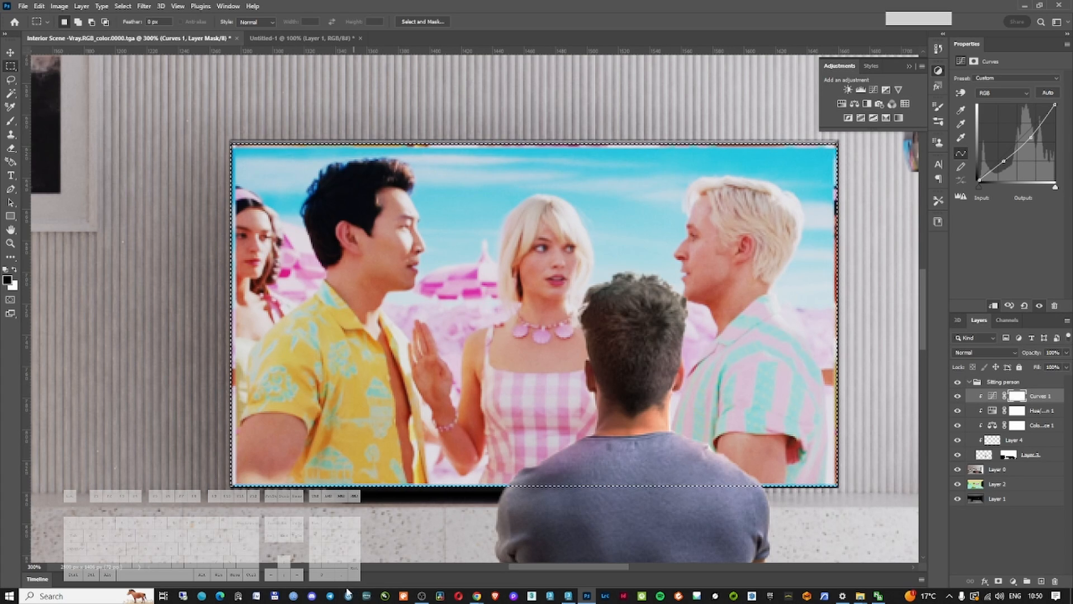
Place the barbie-movie-quotes JPEG into the render through Camera Raw, filling the TV screen
key("super+e")
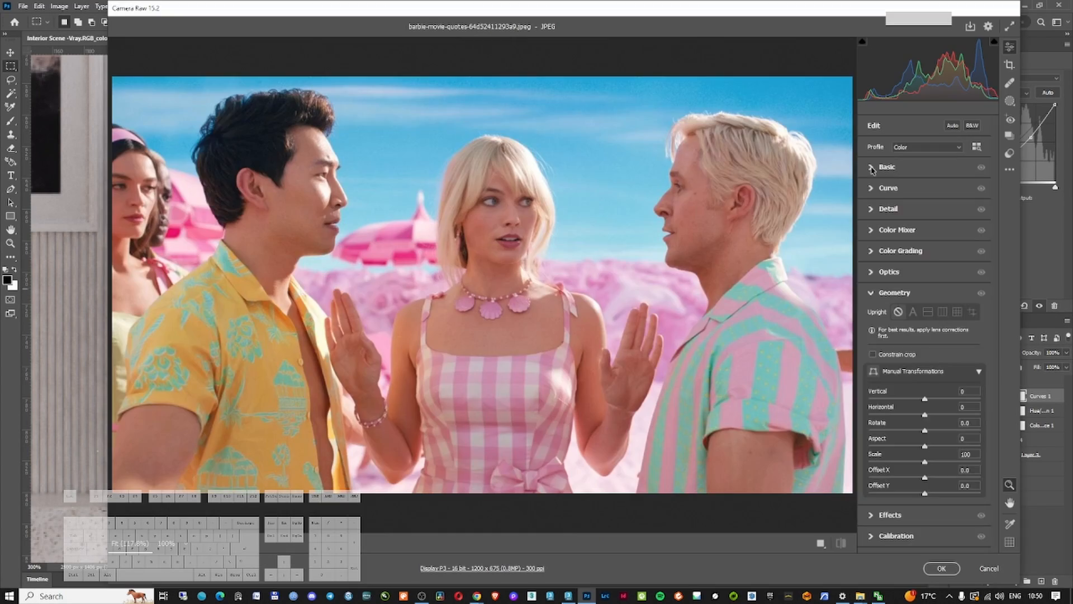
left_click(887, 167)
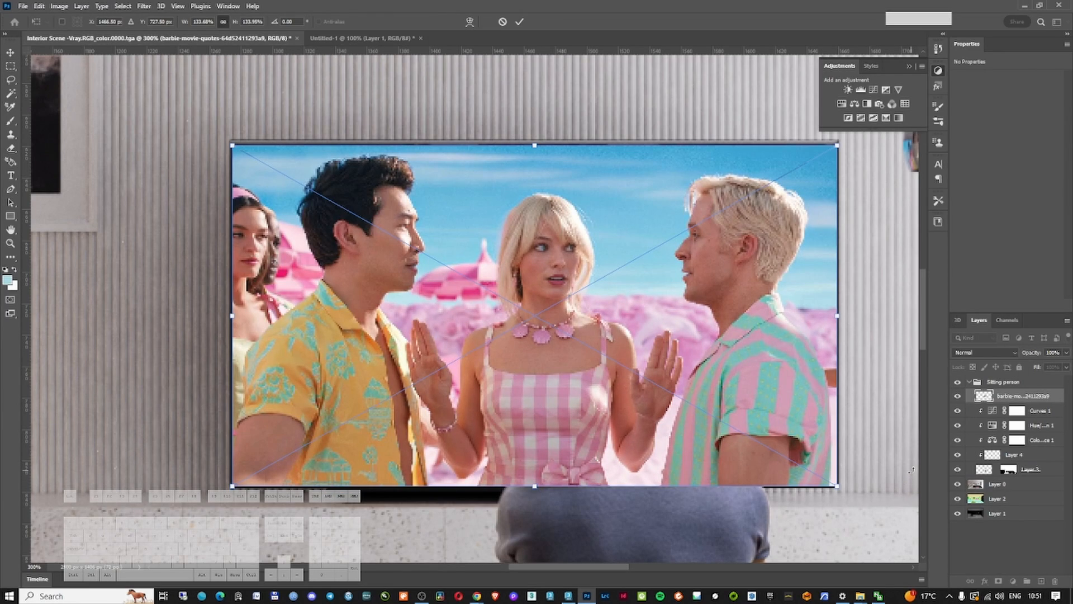
key("Return")
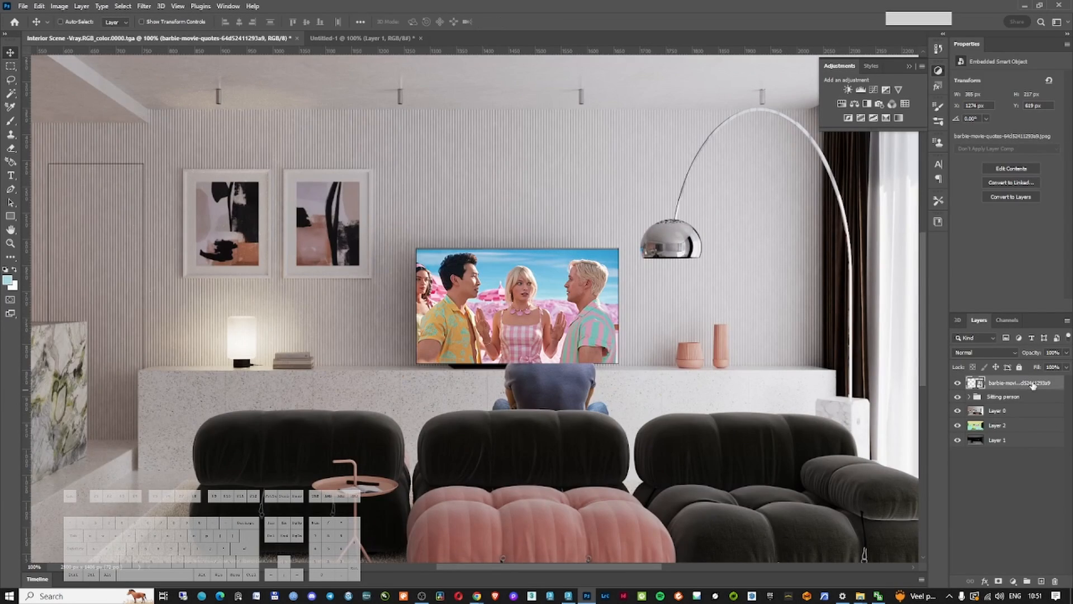
Move the placed Barbie image layer below the Sitting person group and above Layer 0, keeping the group expanded
left_click_drag(1033, 383, 1014, 481)
left_click(969, 383)
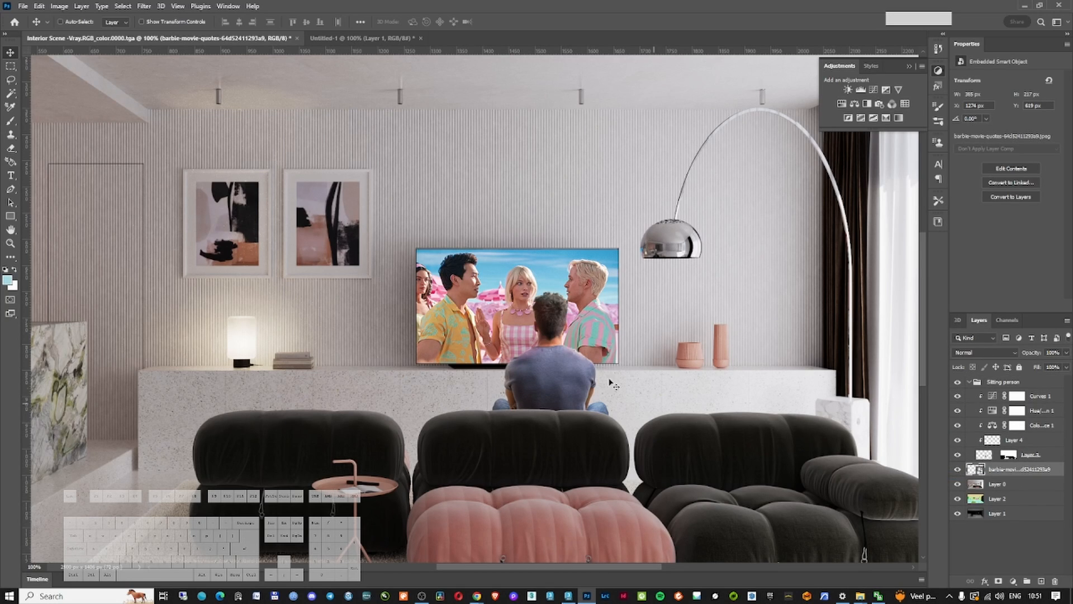
left_click(507, 335, "ctrl")
left_click(495, 322, "ctrl+alt")
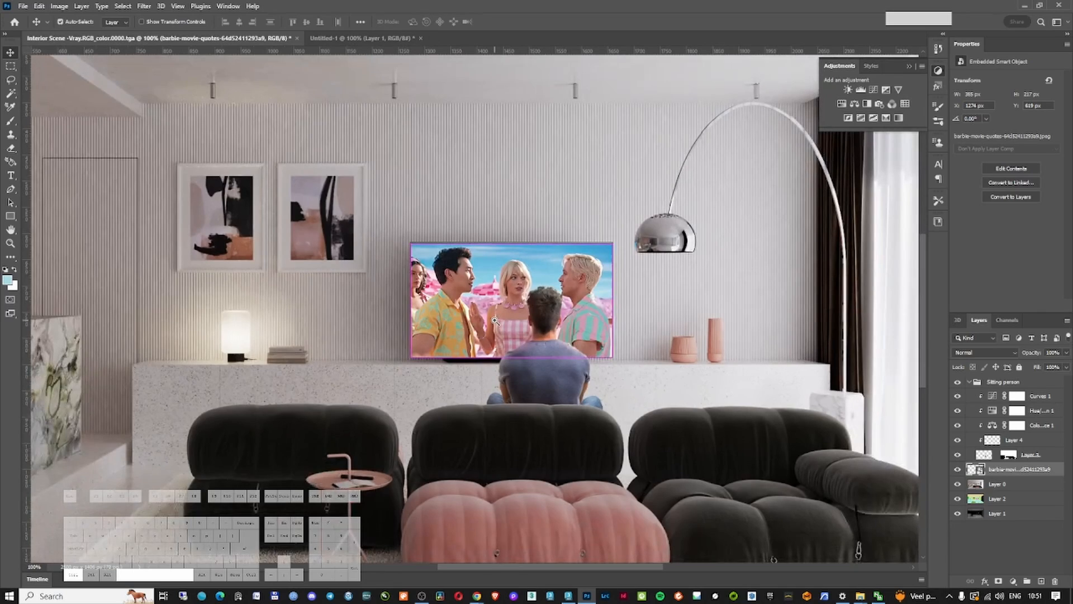
left_click(495, 321, "ctrl")
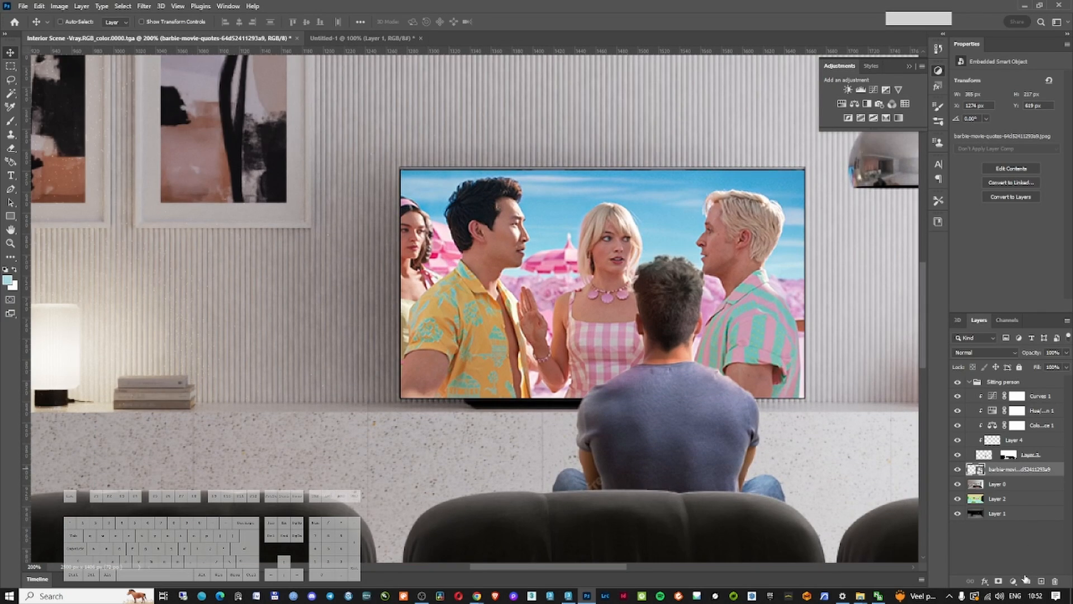
Add a Curves adjustment above the Barbie image and clip it to that image layer
left_click(1013, 581)
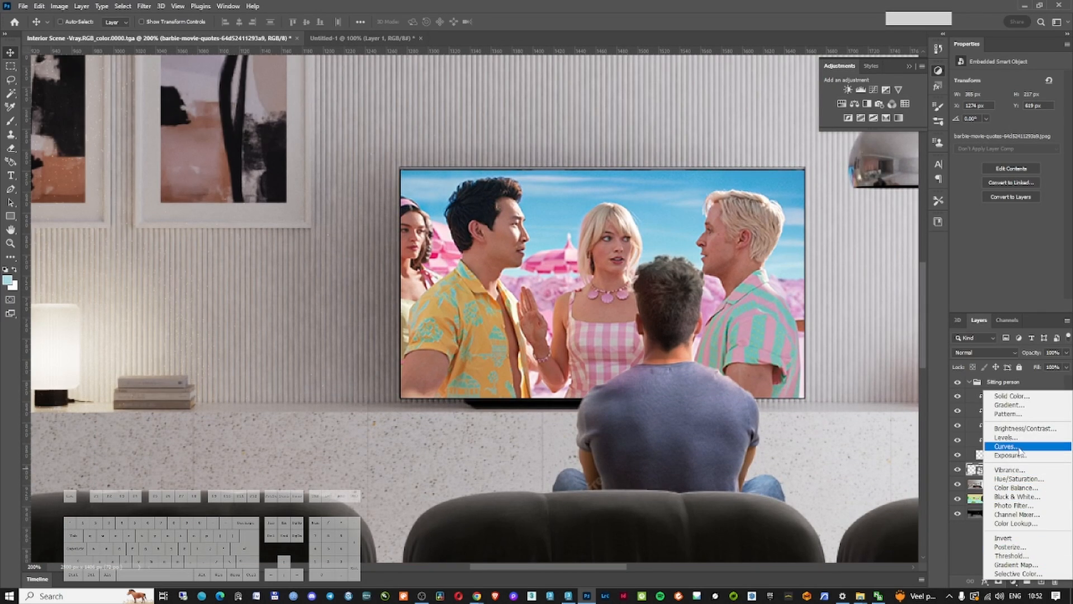
left_click(1018, 446)
left_click(1026, 477, "alt")
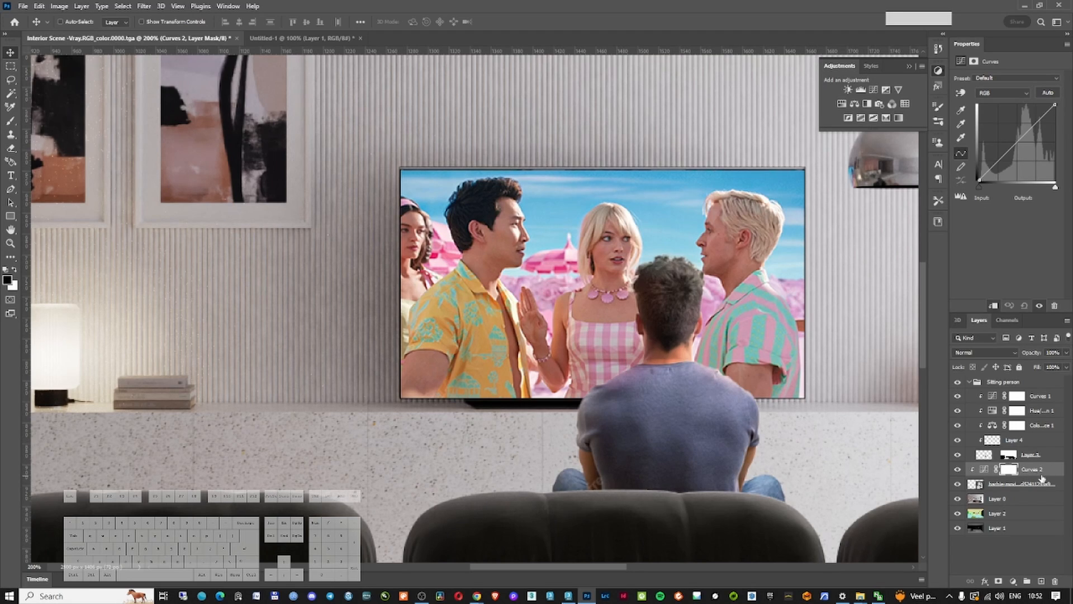
Group the Barbie image with its Curves adjustment and name the group Tv Image
left_click(1015, 550)
left_click(1027, 582)
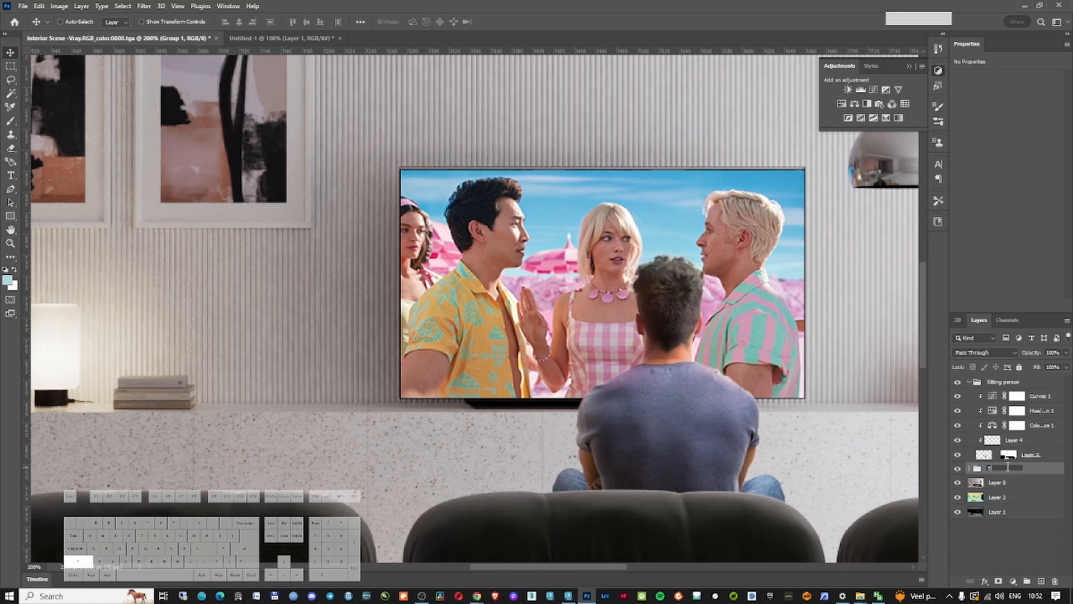
type("v Image")
key("Return")
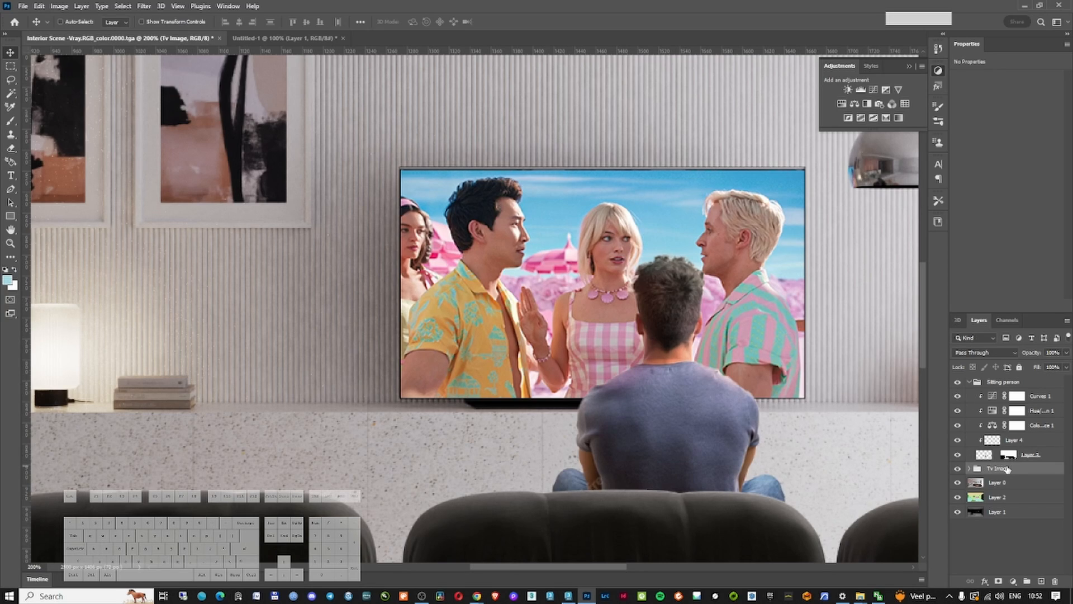
Brighten the TV picture in Curves 2 by raising an upper point and adding a shadow point at input 57, output 62
left_click(968, 468)
left_click(992, 481)
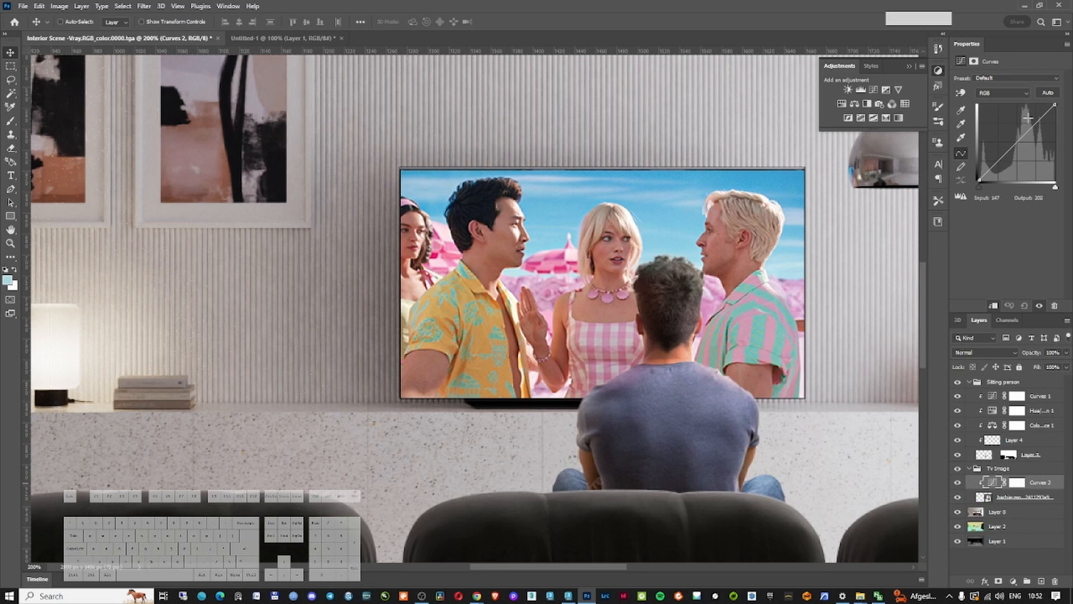
left_click_drag(1026, 130, 1004, 153)
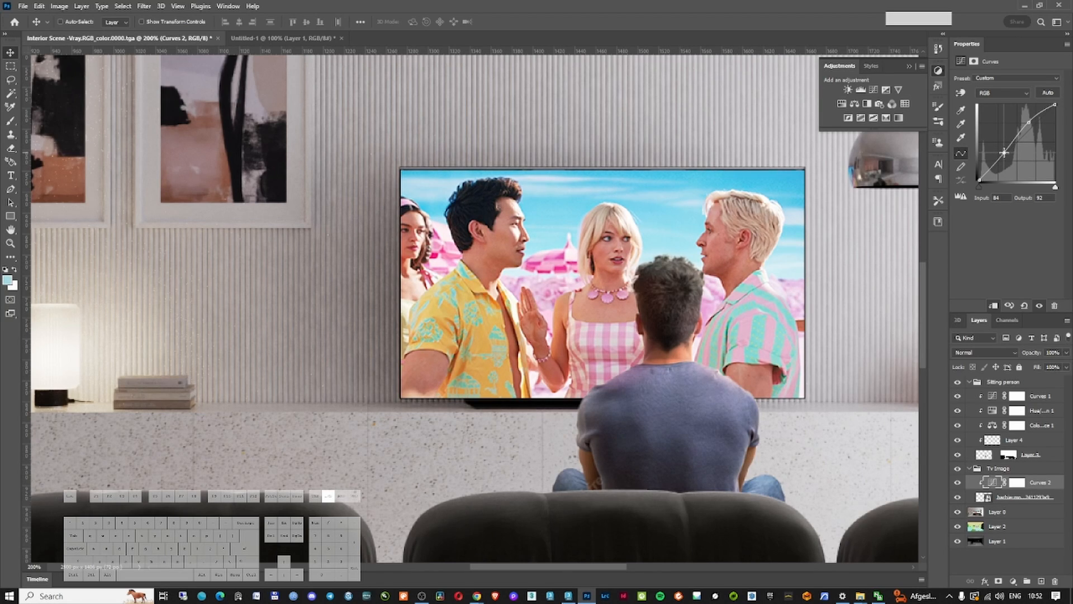
left_click_drag(1029, 122, 998, 162)
Rasterize the Barbie image layer inside the Tv Image group
left_click(696, 334, "ctrl+alt")
left_click(708, 340, "ctrl")
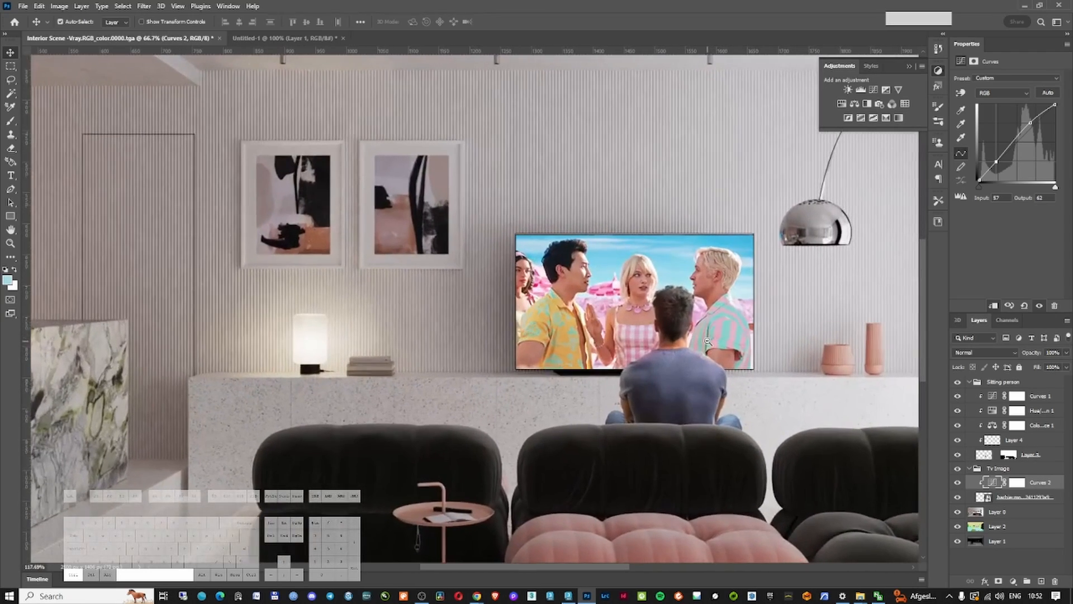
left_click(697, 332, "ctrl+alt")
left_click(697, 332, "ctrl+alt")
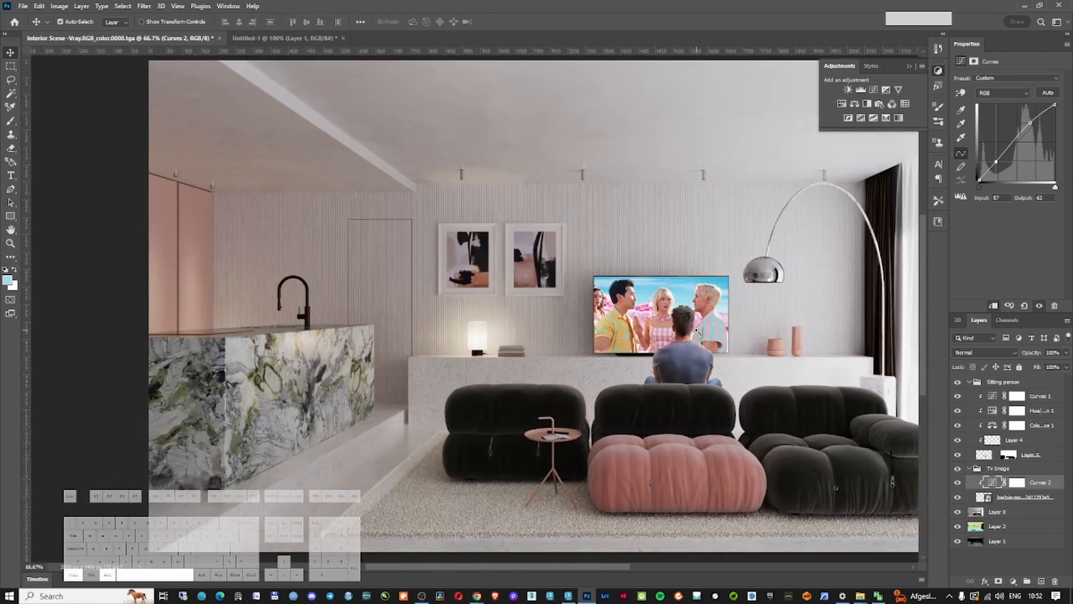
left_click(697, 331, "ctrl")
left_click(650, 338, "ctrl")
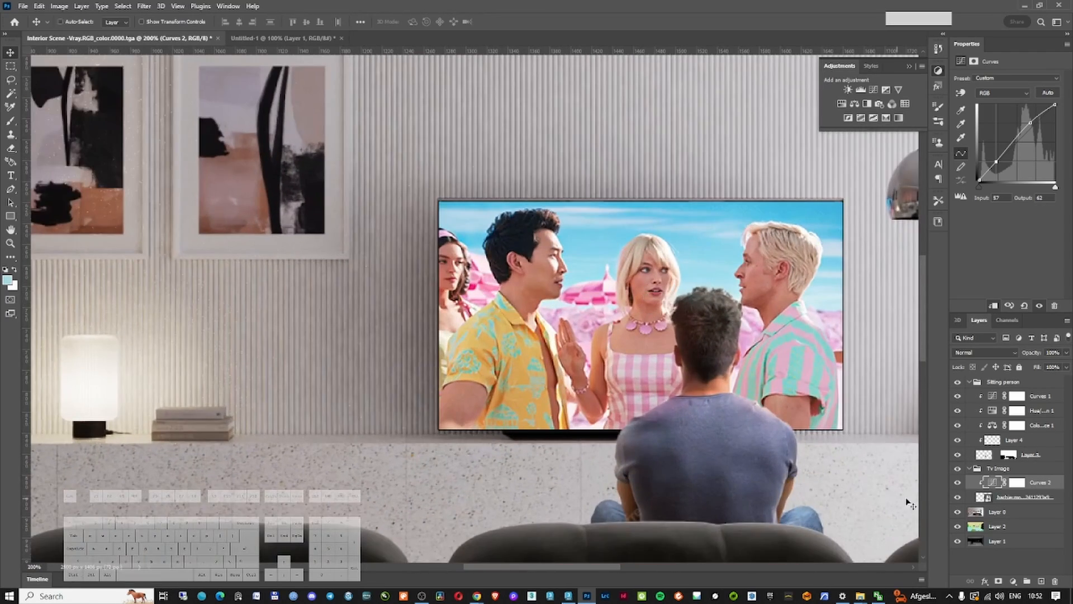
left_click(988, 498)
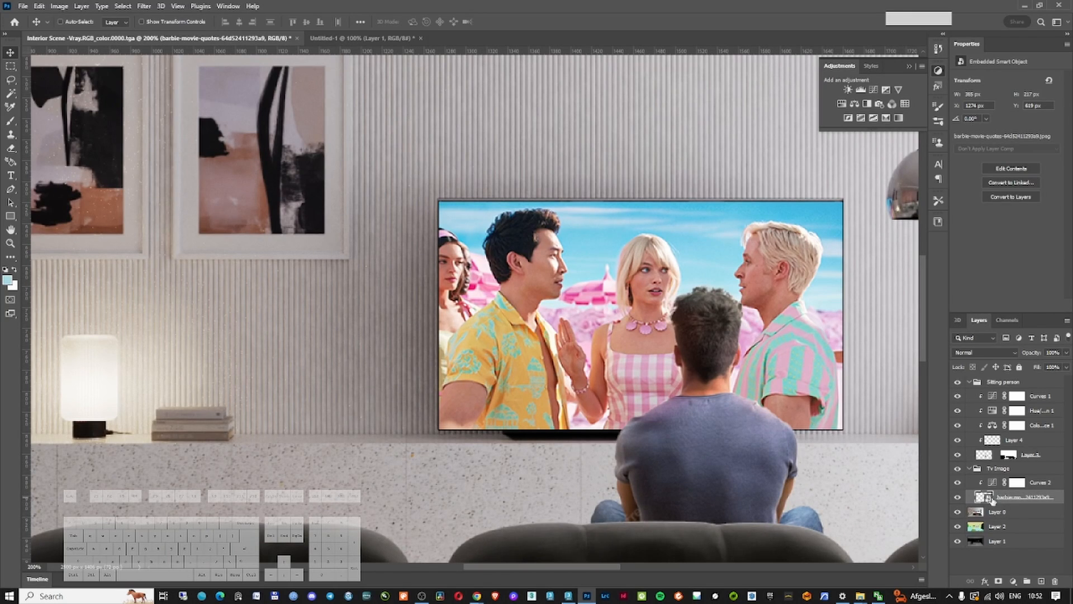
right_click(993, 499)
right_click(1033, 501)
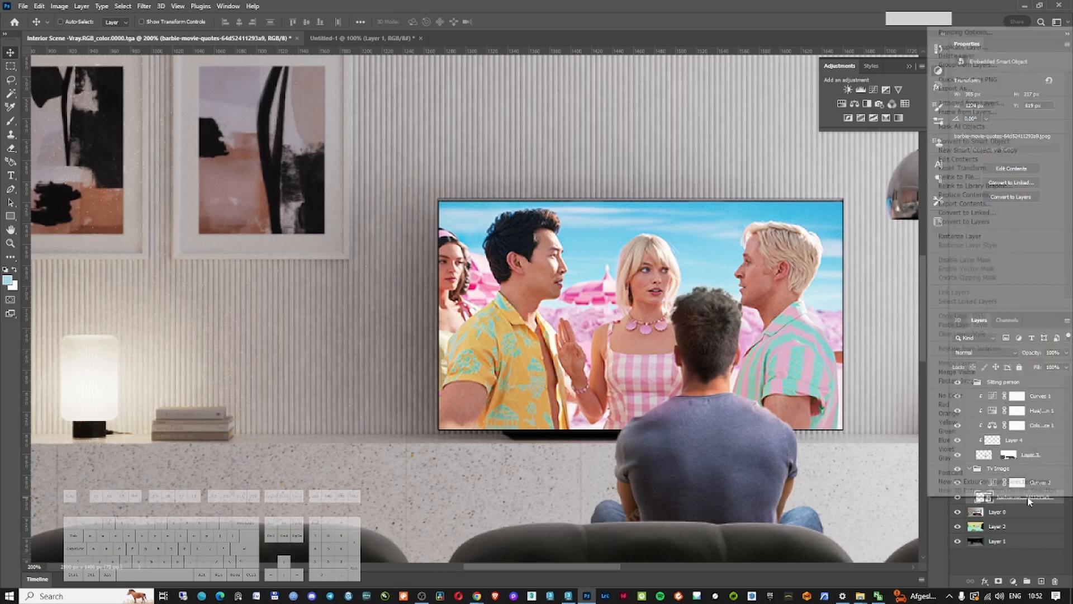
Add a white Inner Glow to the Barbie image layer with size 24 px and opacity about 31%
double_click(1060, 497)
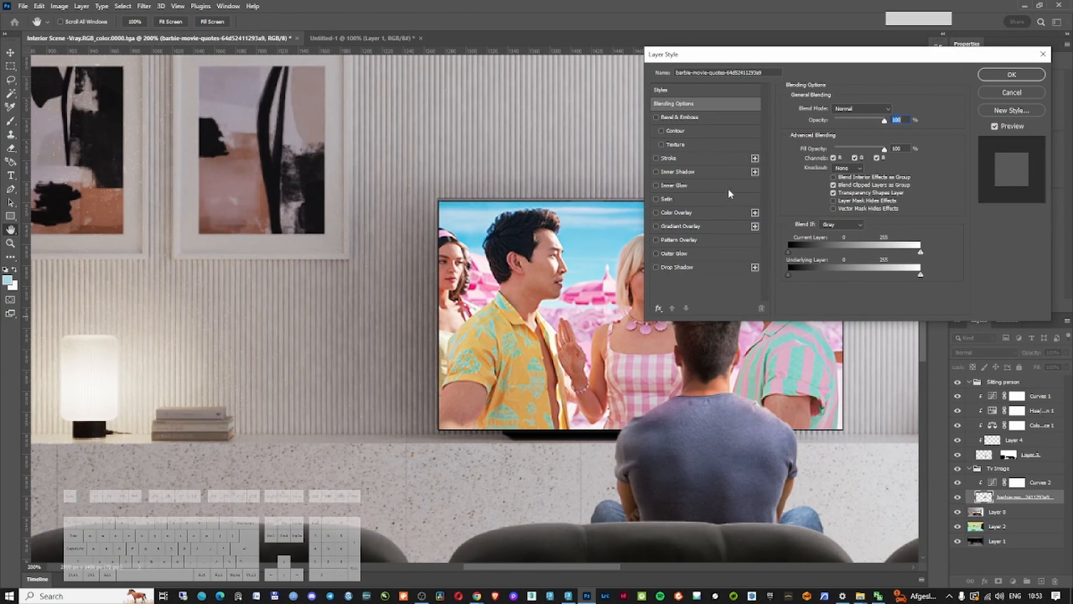
left_click_drag(777, 56, 812, 58)
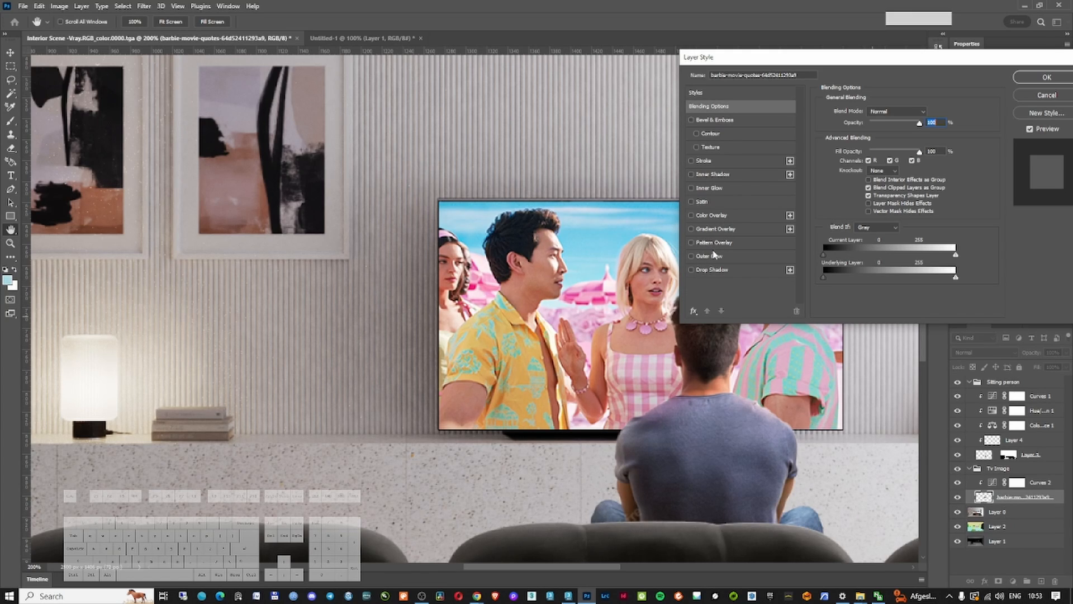
left_click(710, 188)
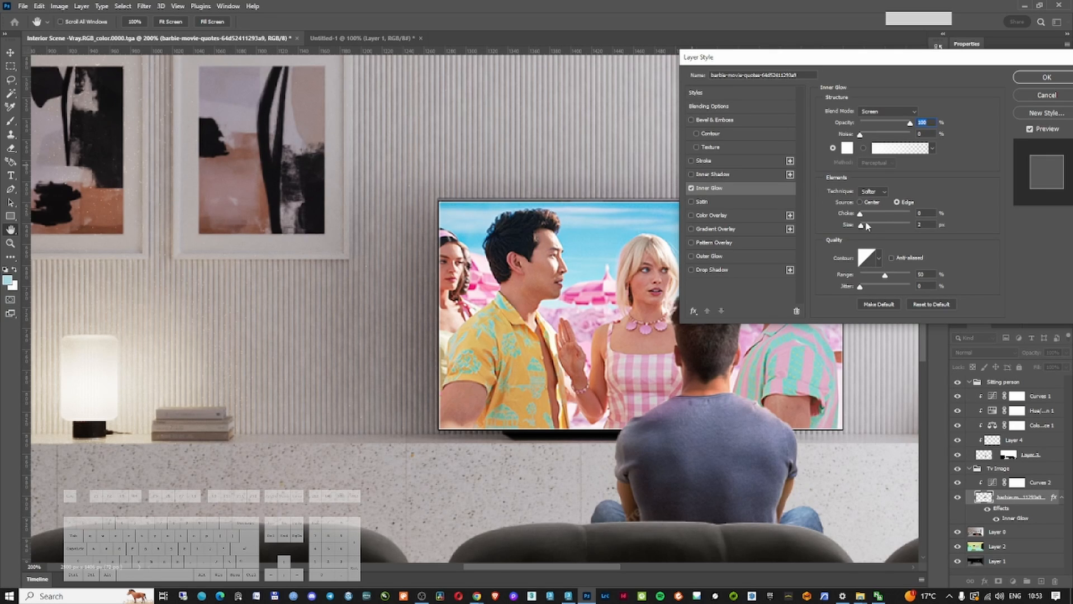
left_click_drag(863, 226, 868, 225)
left_click_drag(910, 126, 875, 128)
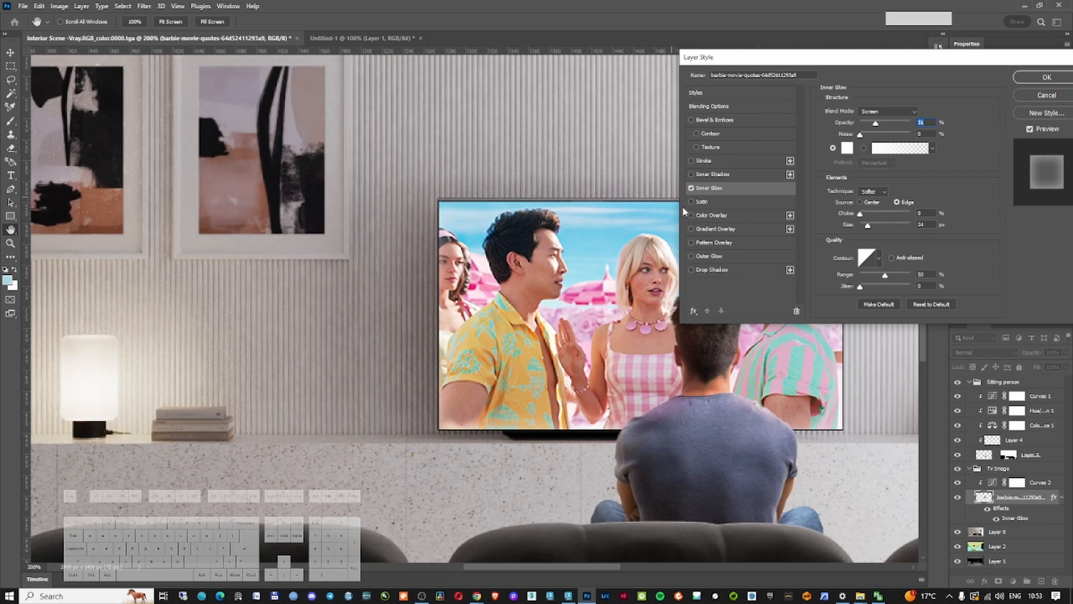
Add an Outer Glow to the Barbie image layer, change its color to white (ffffff), and apply the layer style
left_click(715, 257)
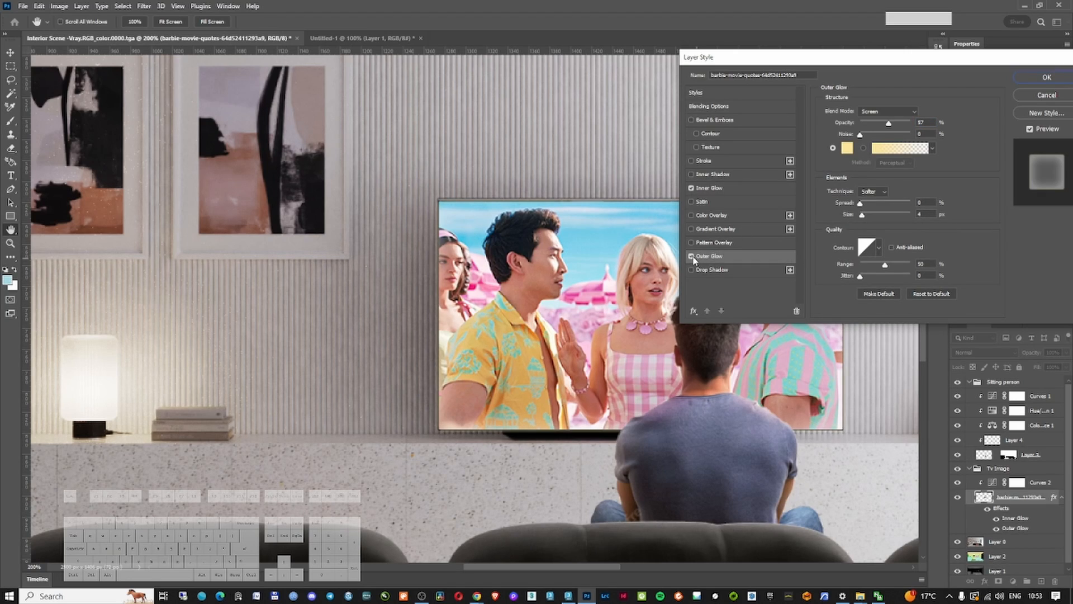
left_click(900, 147)
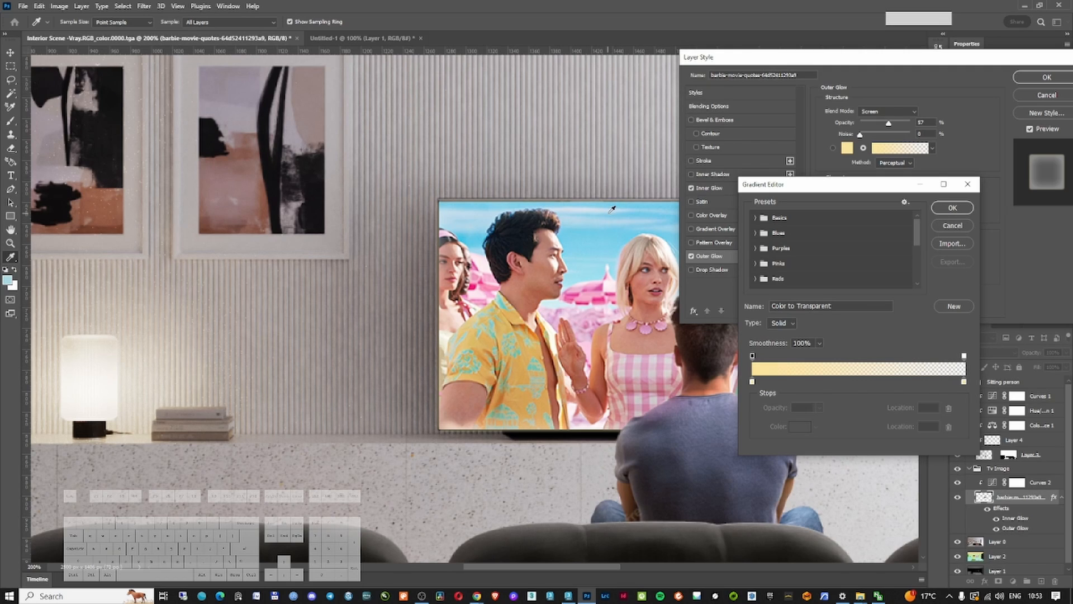
left_click_drag(738, 402, 712, 399)
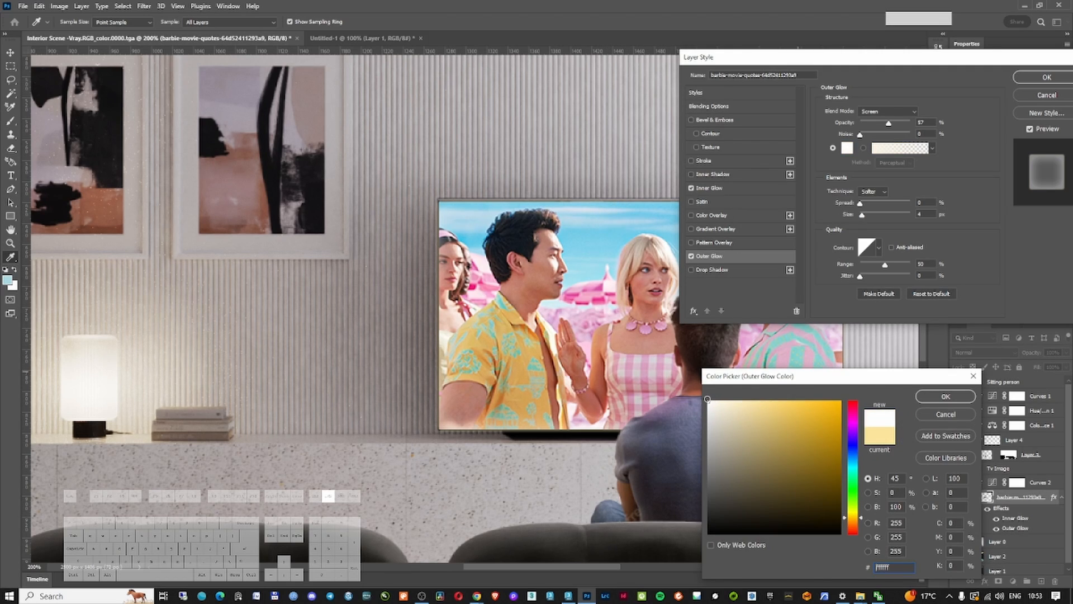
left_click(946, 396)
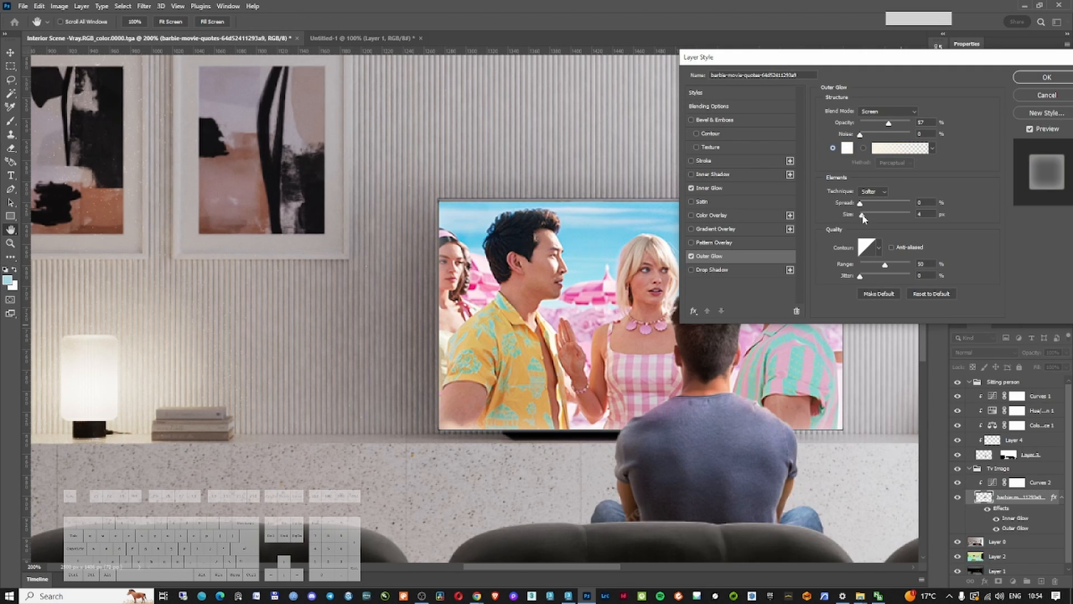
left_click(1046, 77)
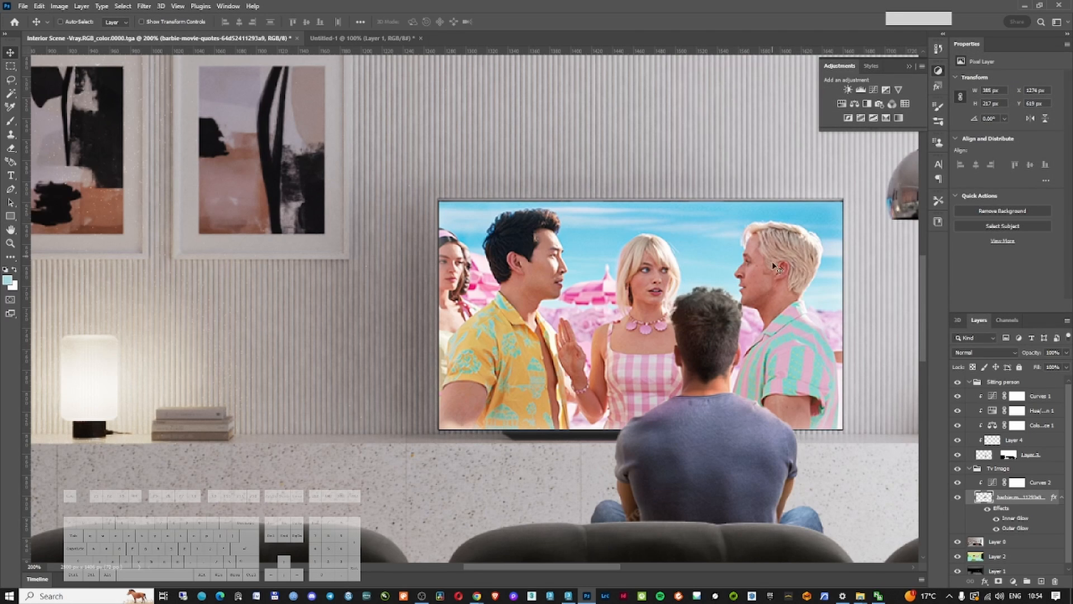
Review how the brightened, glowing TV picture sits in the whole living room composite
left_click(752, 297, "ctrl+alt")
left_click(753, 296, "ctrl+alt")
left_click(752, 296, "ctrl+alt")
left_click(721, 326, "ctrl+alt")
left_click(799, 319, "ctrl")
left_click(799, 319, "ctrl")
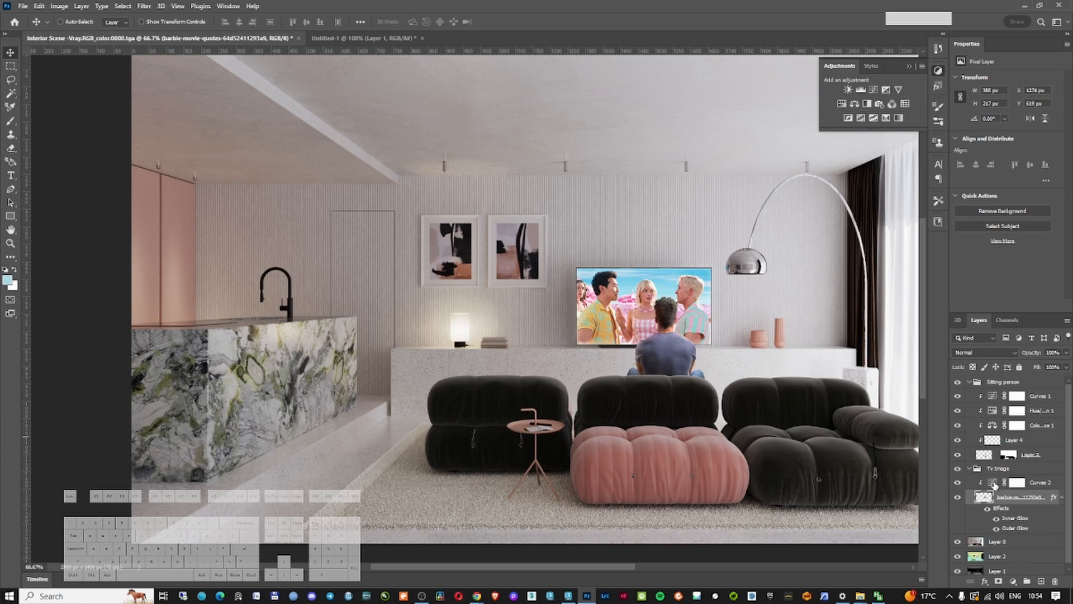
left_click(1018, 481)
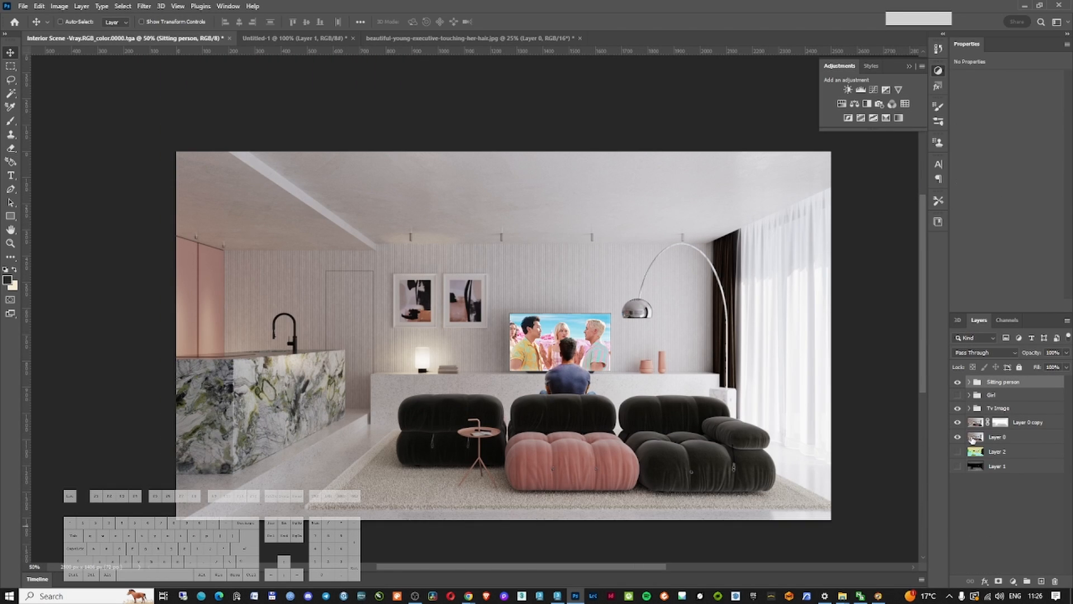
Stamp all visible layers into a new layer at the top of the stack and hide every other layer
key("ctrl+alt+e")
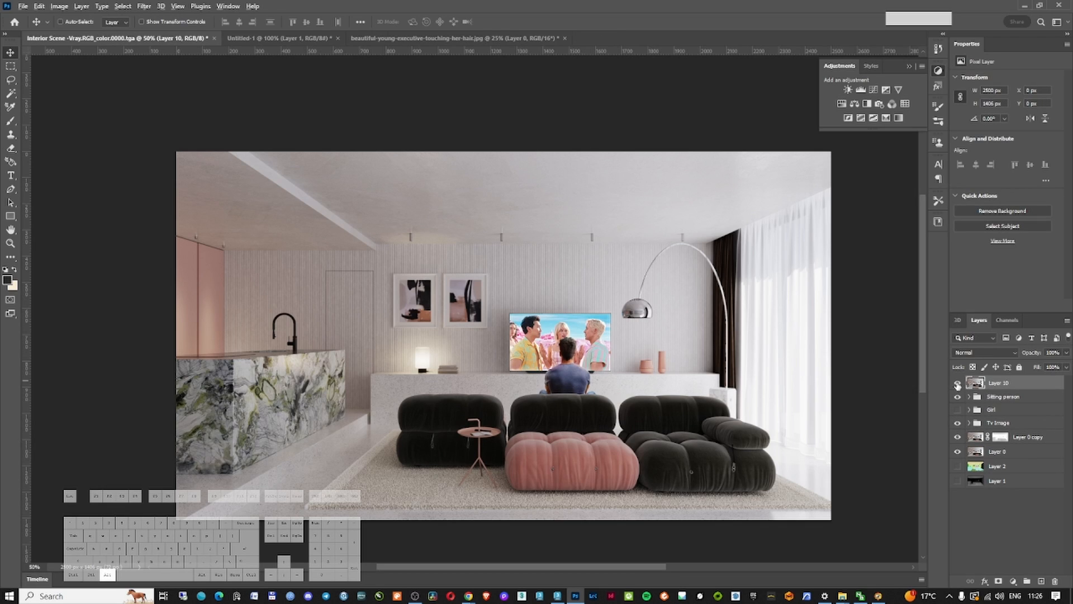
left_click(958, 385, "alt")
left_click(958, 386, "alt")
Apply Lens Correction to the merged layer with custom fringes of Red/Cyan -4.76 and Green/Magenta -3.17, plus slight Blue/Yellow and vignette adjustments
left_click(143, 6)
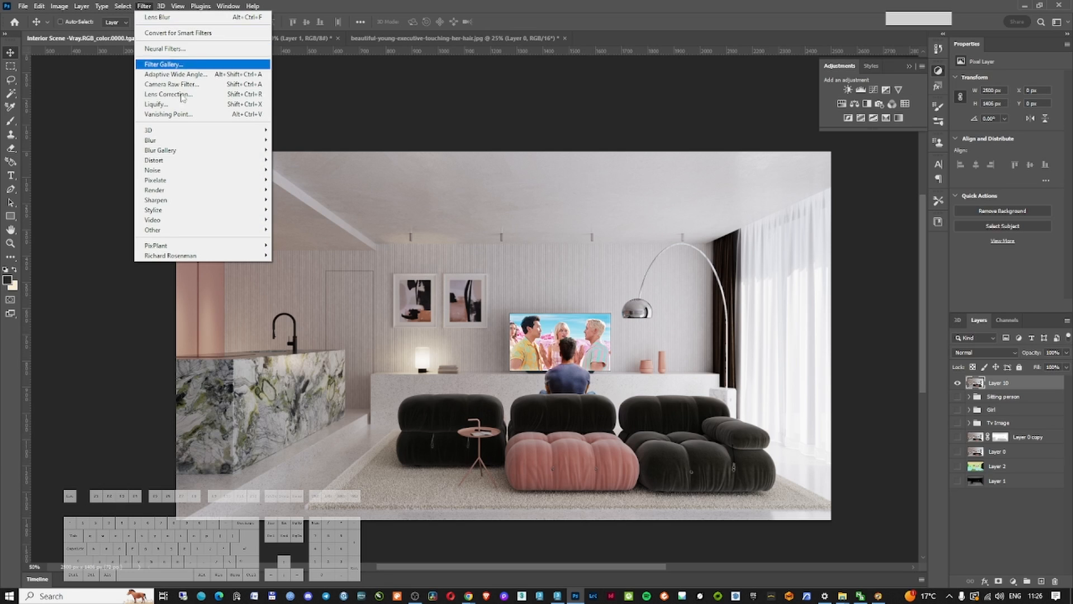
mouse_move(199, 160)
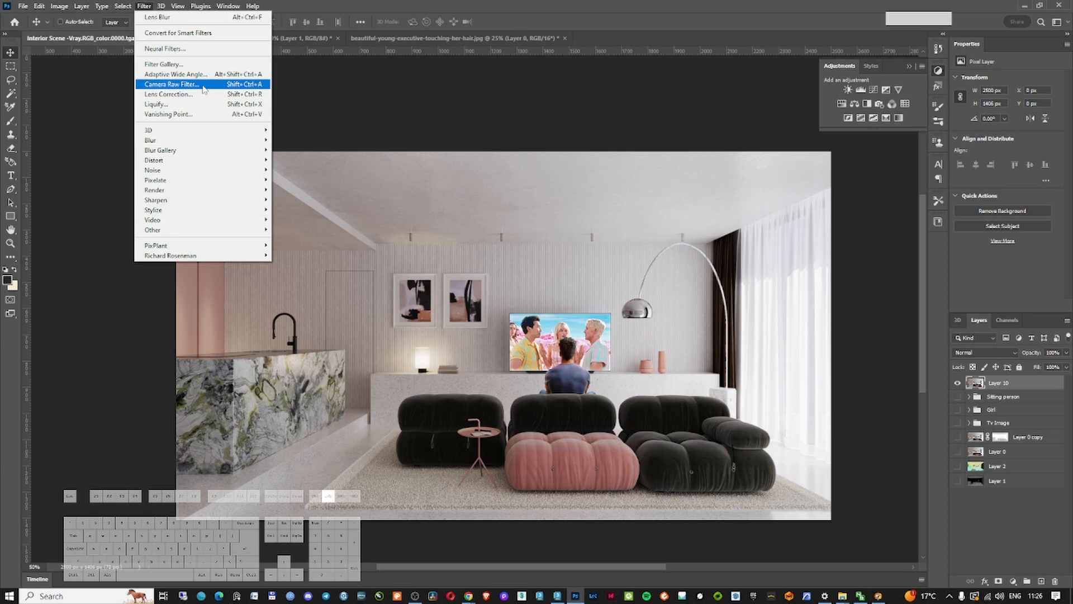
left_click(184, 94)
left_click(972, 70)
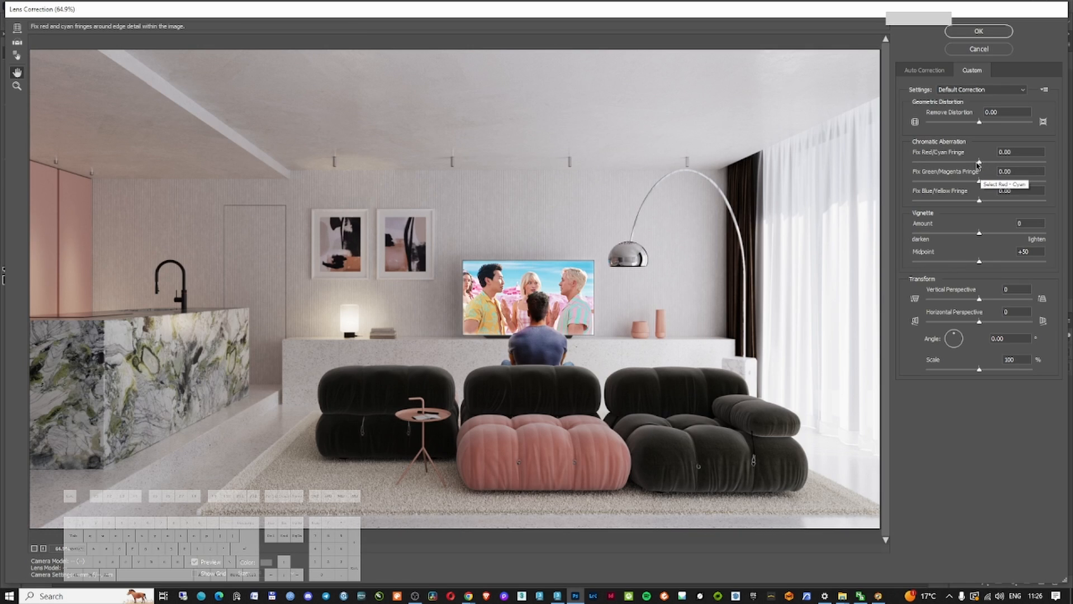
left_click_drag(979, 162, 976, 163)
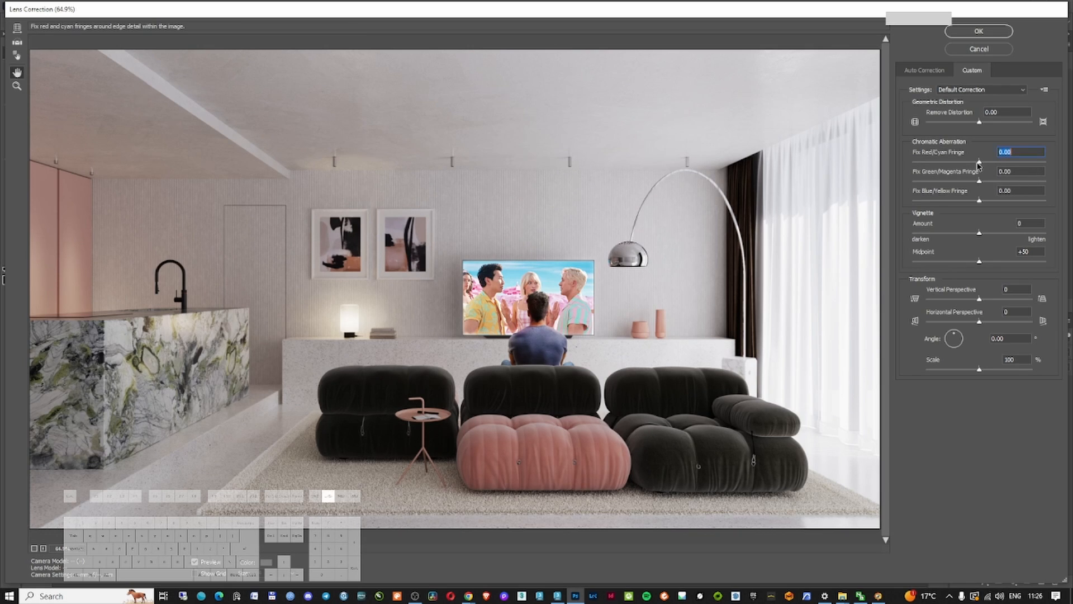
left_click_drag(976, 180, 981, 201)
left_click(982, 201)
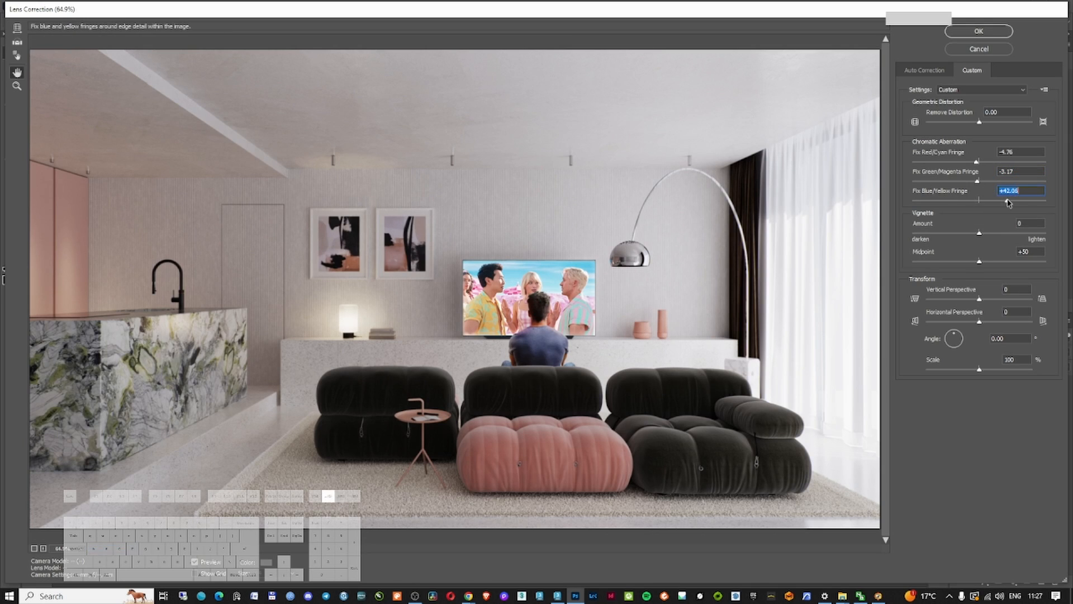
left_click_drag(982, 202, 978, 233)
left_click(976, 32)
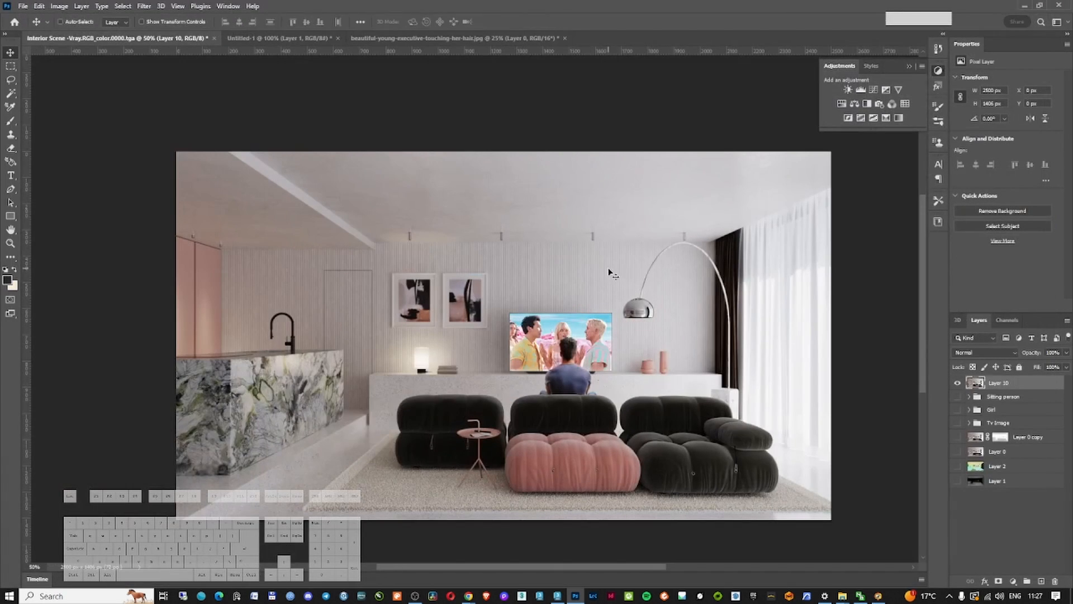
Open the merged layer in Camera Raw and set Exposure -0.15, Contrast +21, Highlights -29, Whites +17 and Blacks -16
left_click(144, 7)
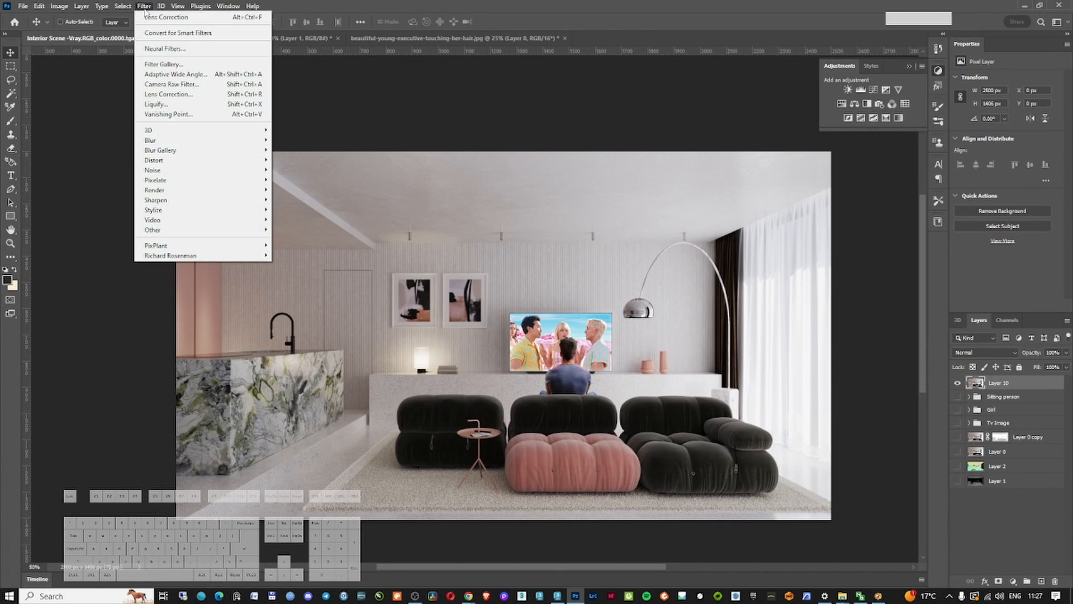
left_click(189, 84)
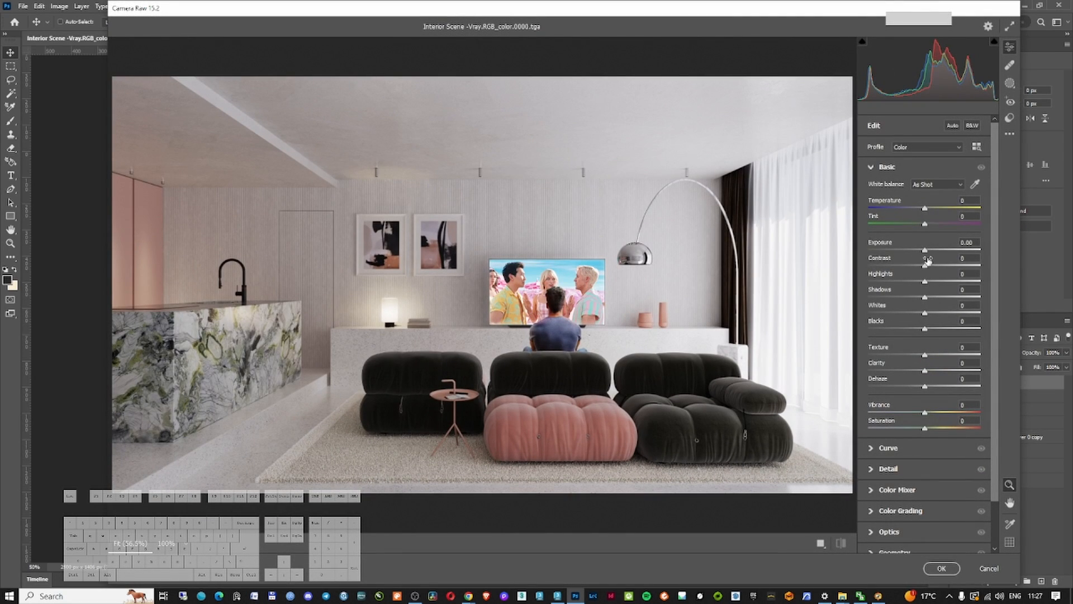
left_click_drag(925, 252, 937, 266)
left_click_drag(922, 250, 934, 316)
left_click_drag(925, 329, 916, 331)
Compare the grade with the original, then set Vibrance to -7, Whites to -1 and Highlights to -21
left_click(841, 544)
left_click(841, 544)
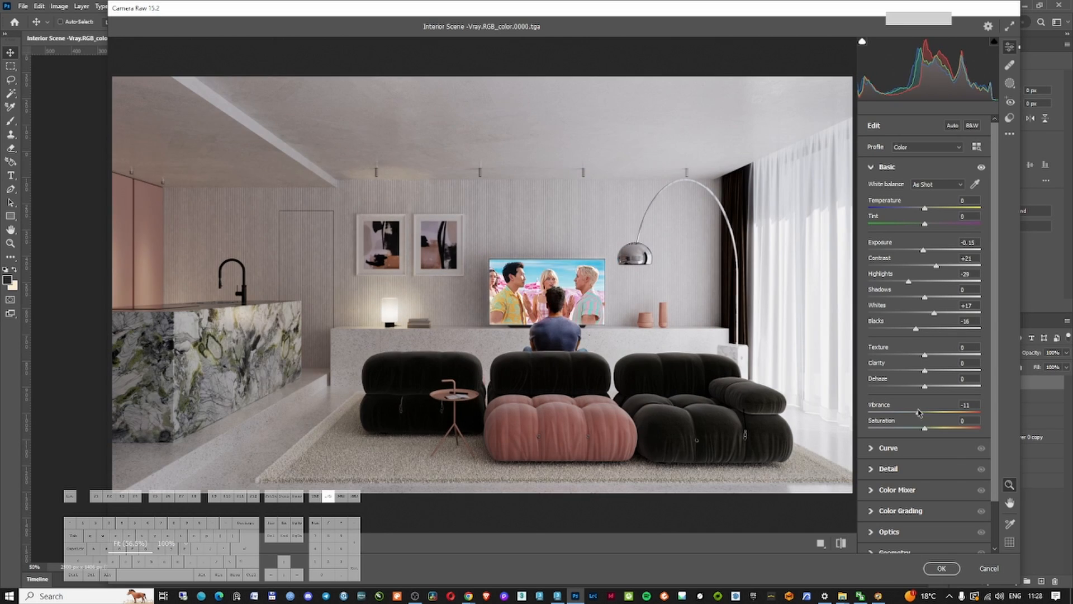
left_click_drag(925, 413, 927, 413)
left_click_drag(934, 315, 936, 267)
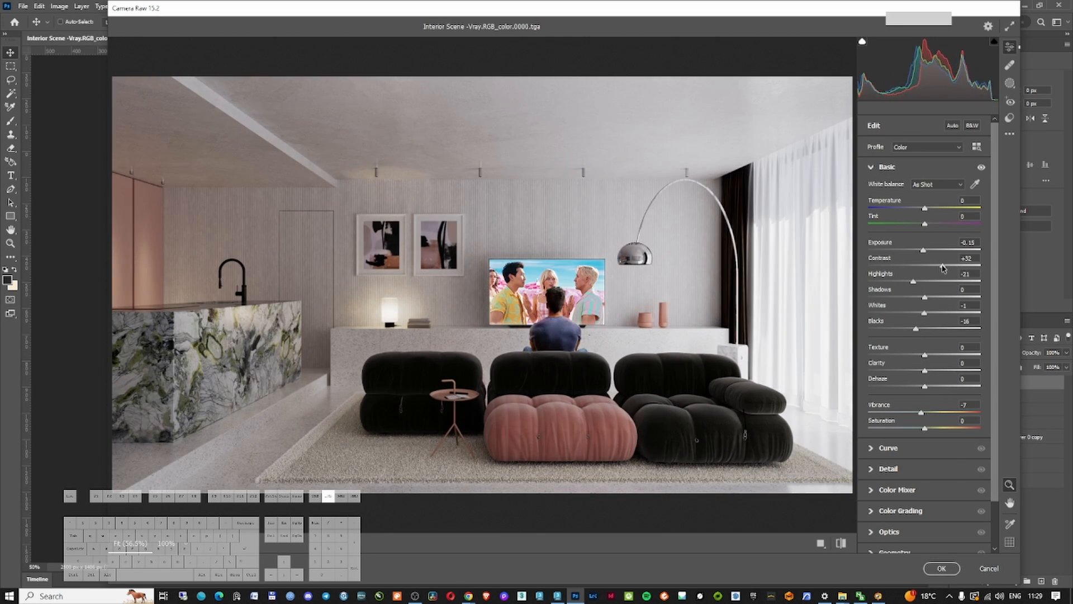
Try slight Temperature and Tint shifts and the Auto white balance, then return the white balance to As Shot
left_click_drag(925, 209, 926, 211)
mouse_move(925, 225)
left_mouse_down()
mouse_move(937, 226)
mouse_move(925, 227)
left_mouse_up()
left_click(975, 185)
left_click(931, 186)
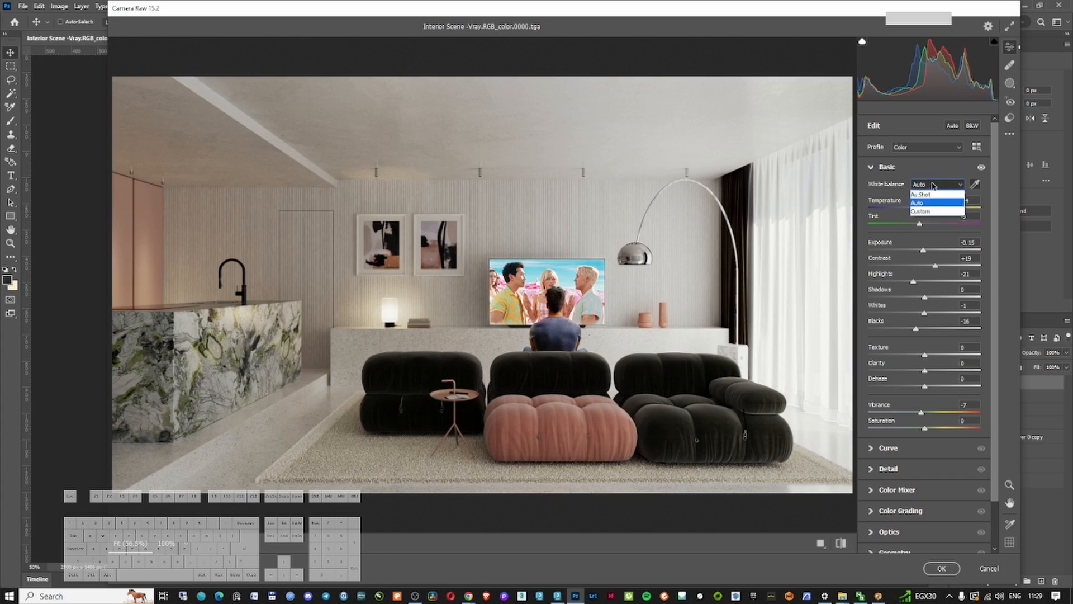
left_click(925, 194)
Set the image Sharpening to 17 and try a small amount of Grain
left_click(888, 469)
left_click(882, 233)
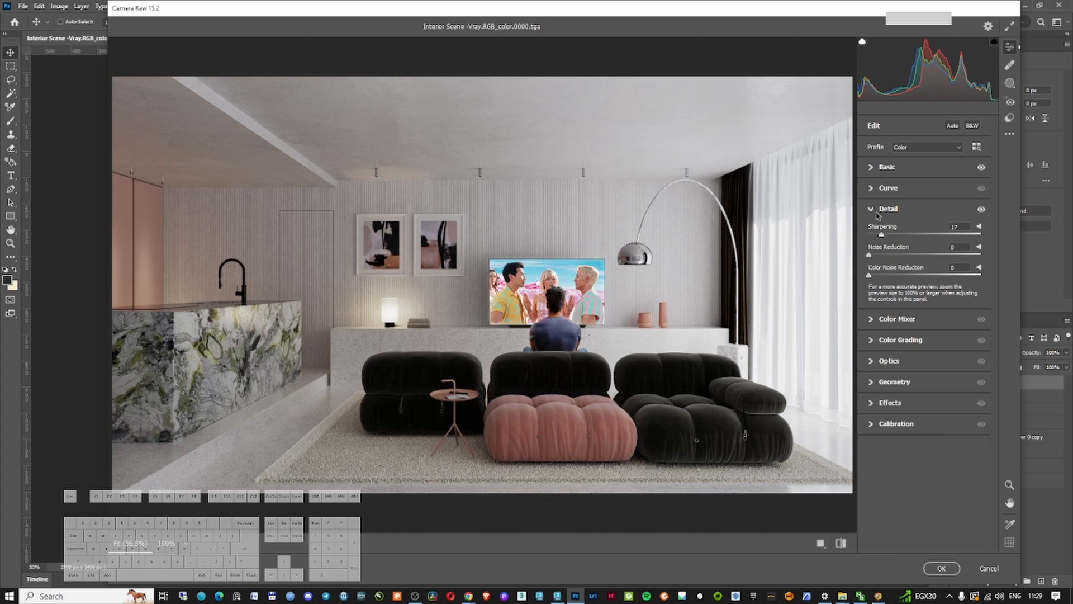
left_click(871, 190)
left_click(871, 189)
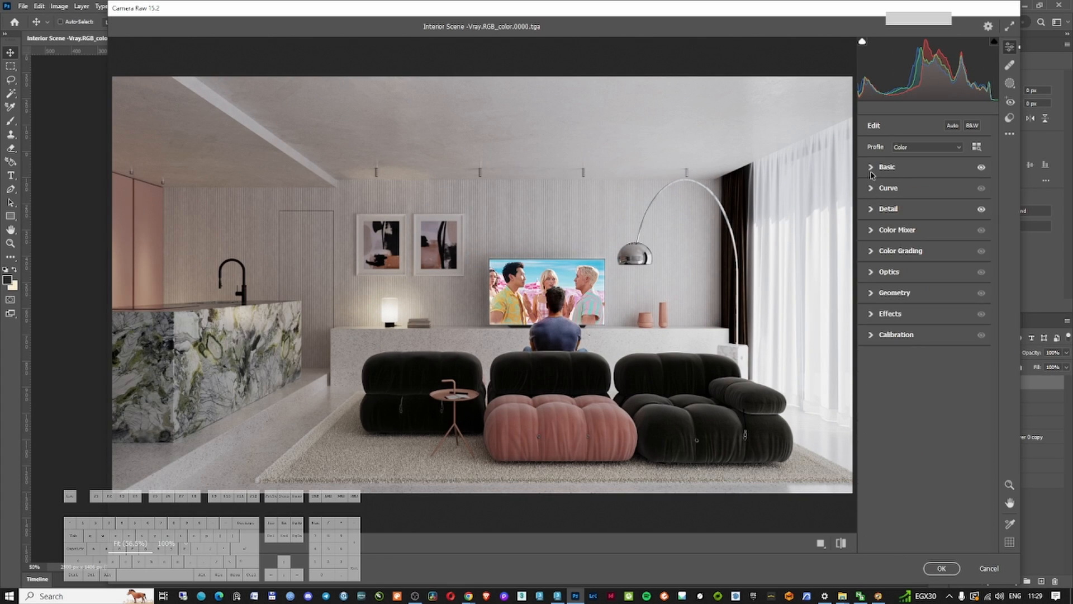
left_click(871, 171)
left_click(872, 170)
left_click(872, 313)
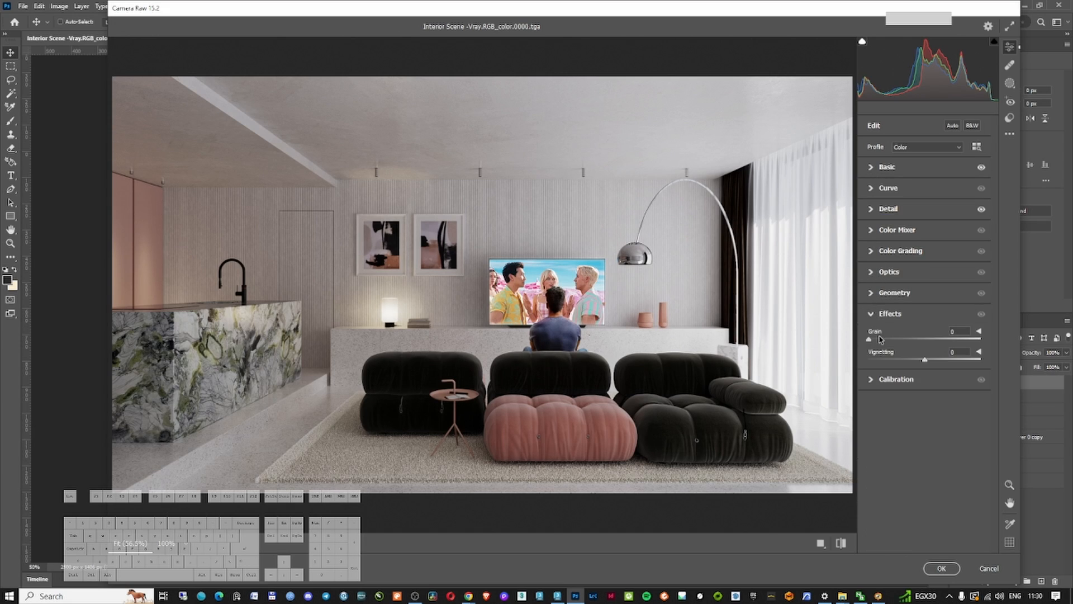
left_click(882, 339)
Set Contrast to +33 while previewing the room in black and white, then return to the color treatment
key("v")
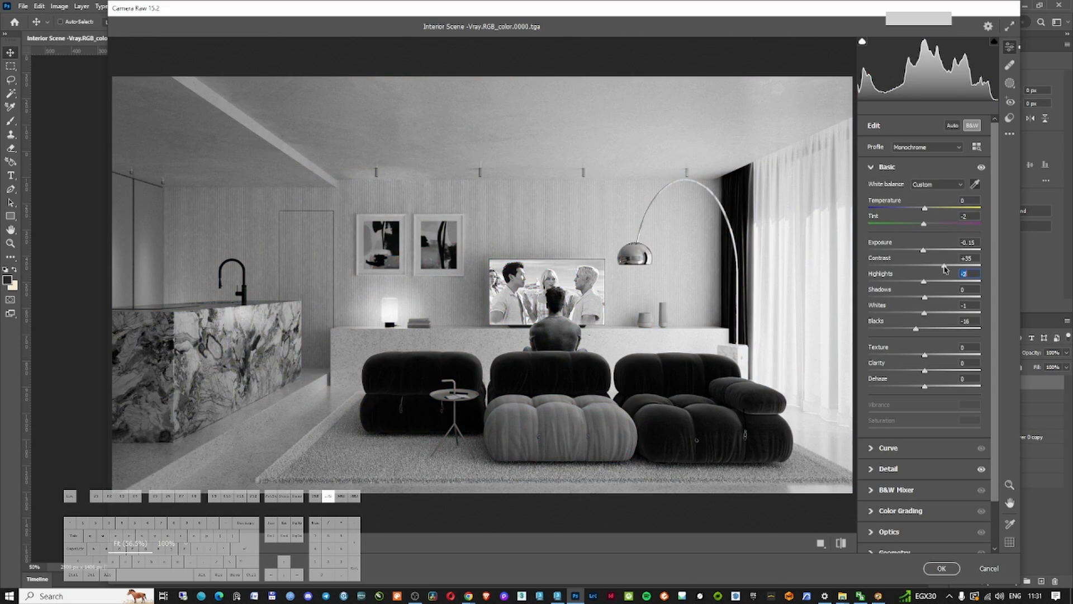
left_click_drag(945, 268, 942, 269)
left_click(972, 126)
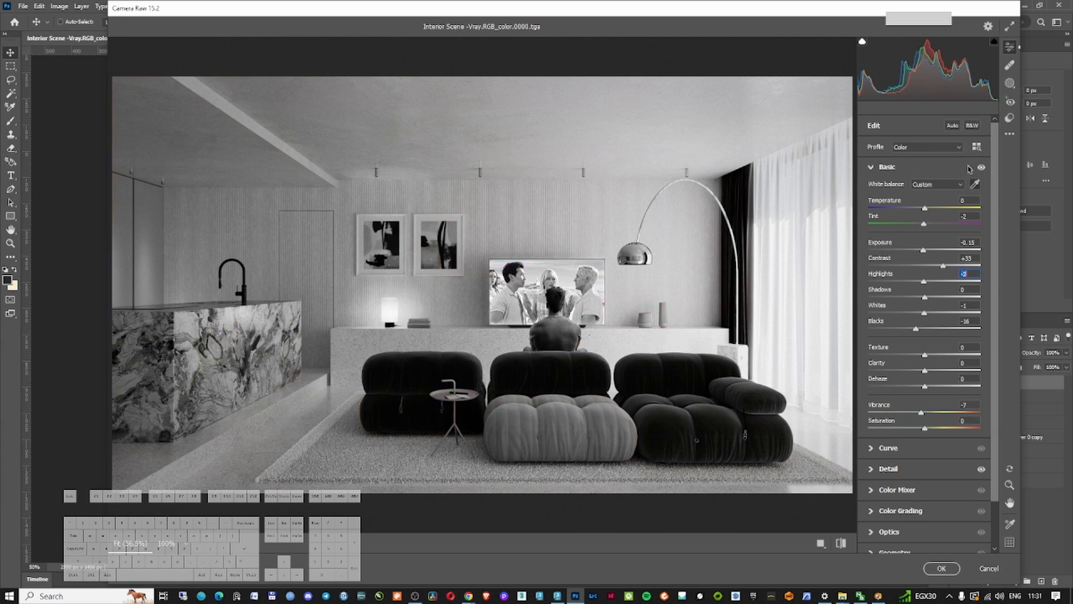
Compare the graded living room with the default settings in a before/after view
left_click(840, 543)
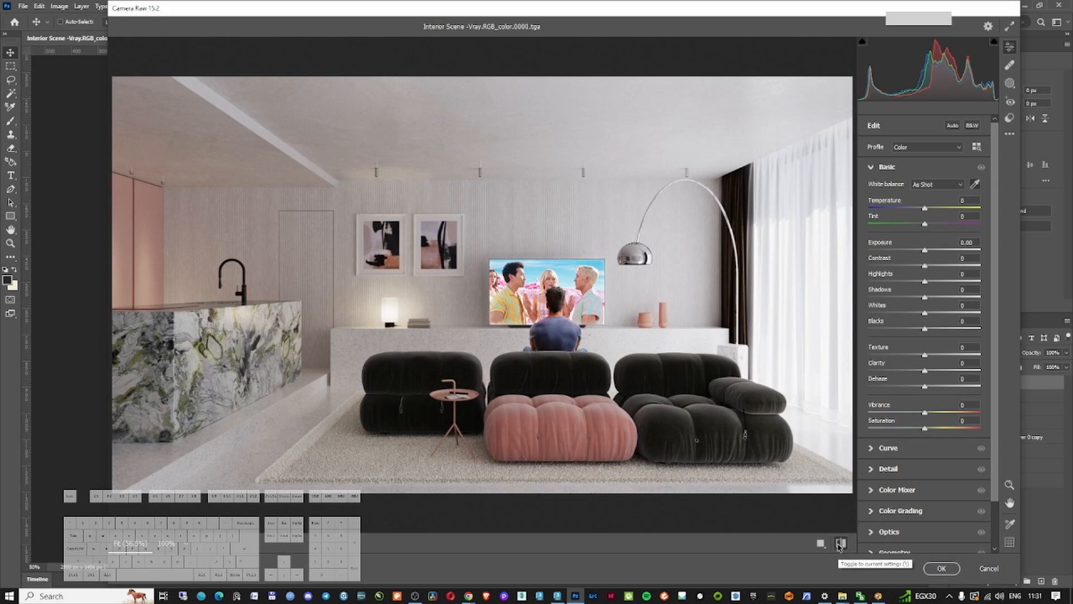
left_click(840, 543)
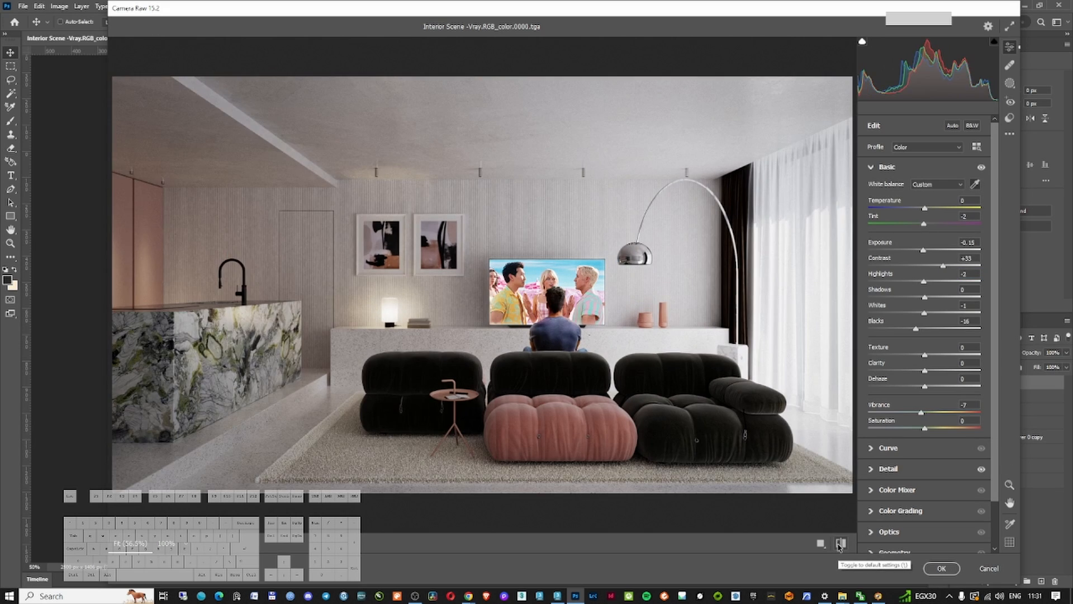
left_click(840, 543)
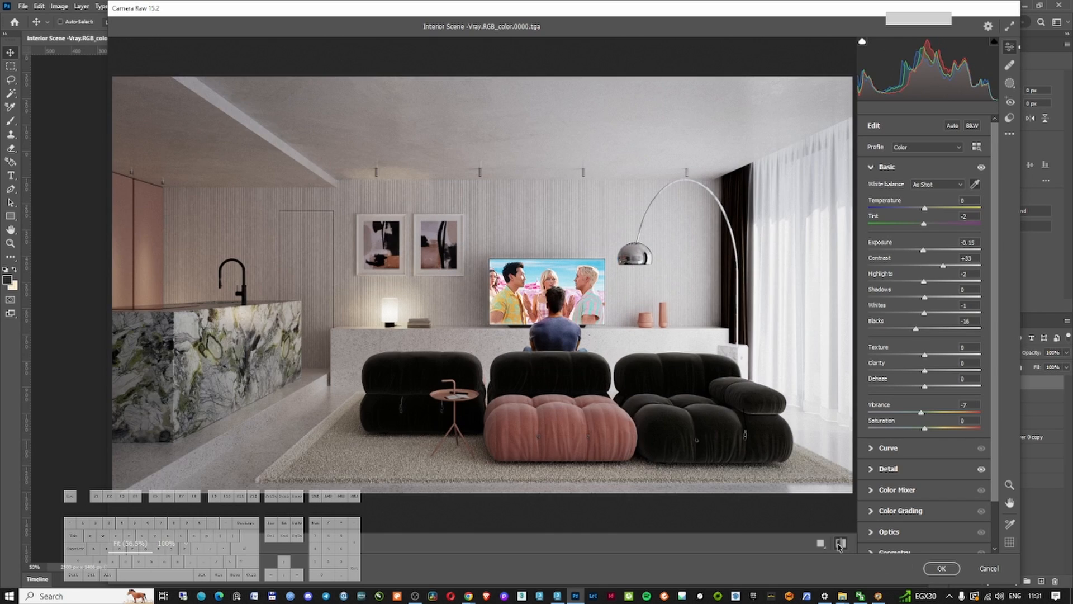
left_click(841, 542)
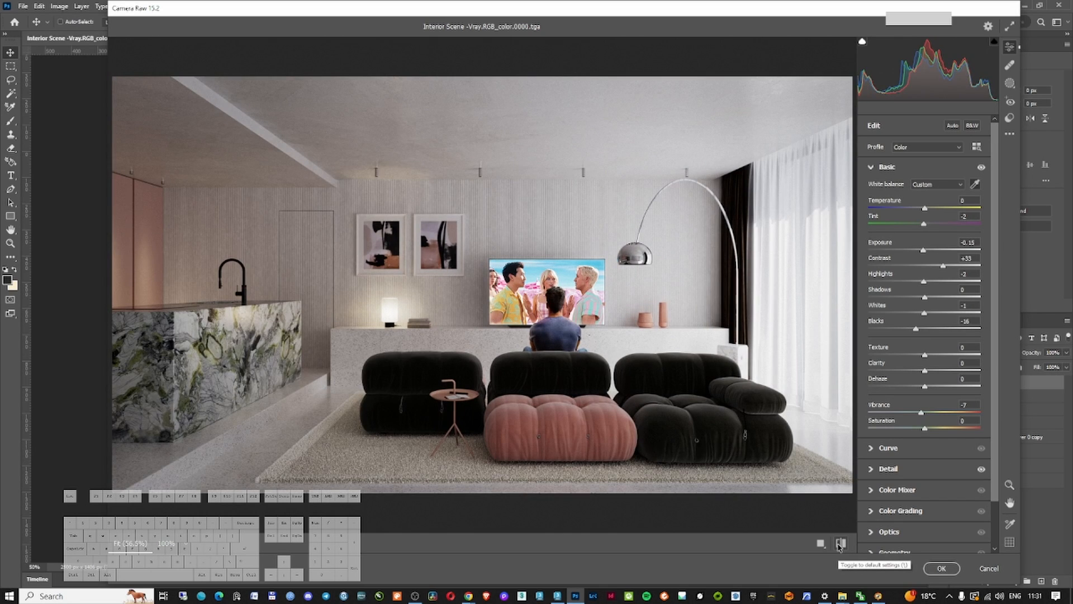